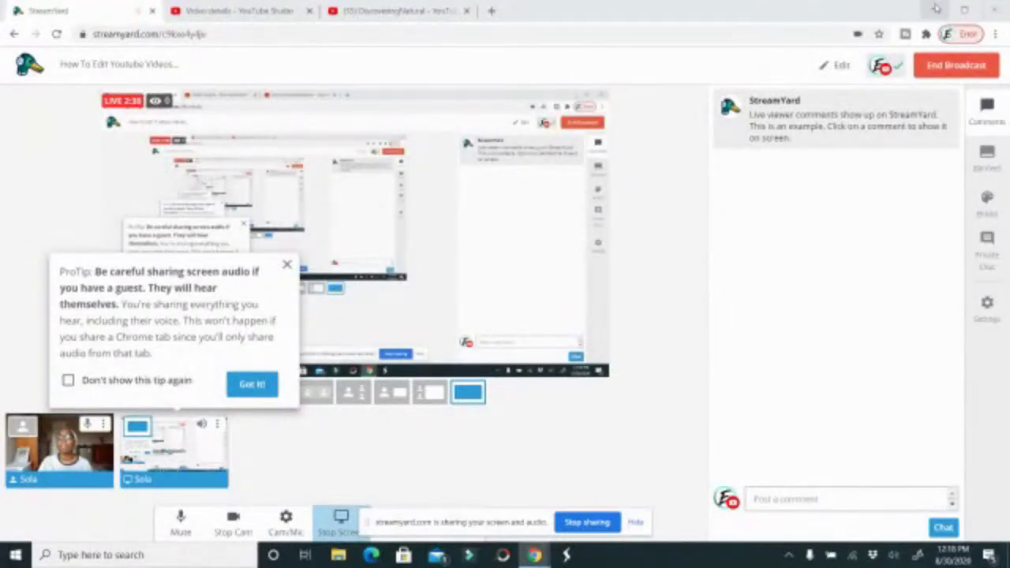
Switch to Filmora9 and create a new project with the 16:9 (Widescreen) aspect ratio.
left_click(935, 10)
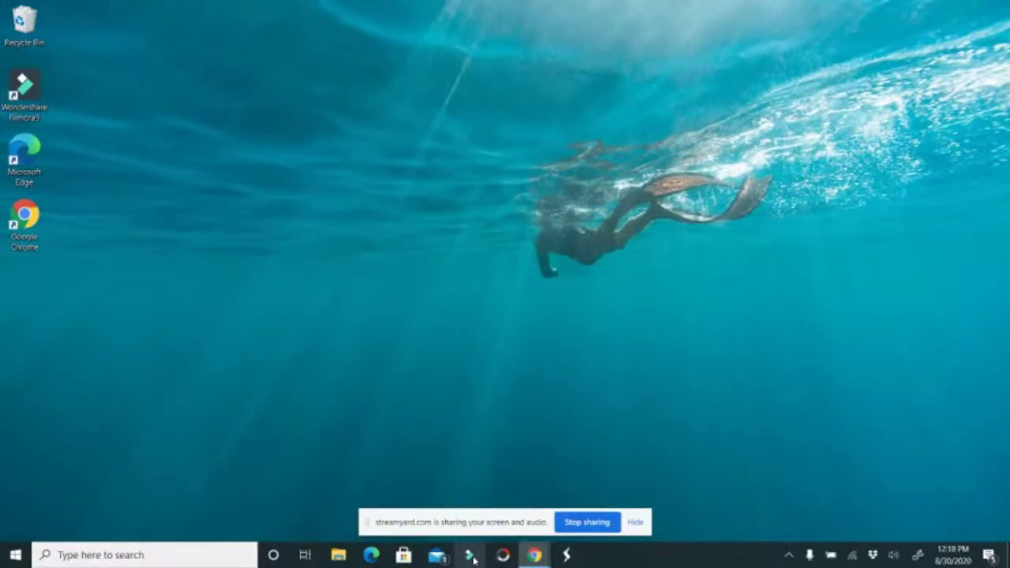
left_click(472, 556)
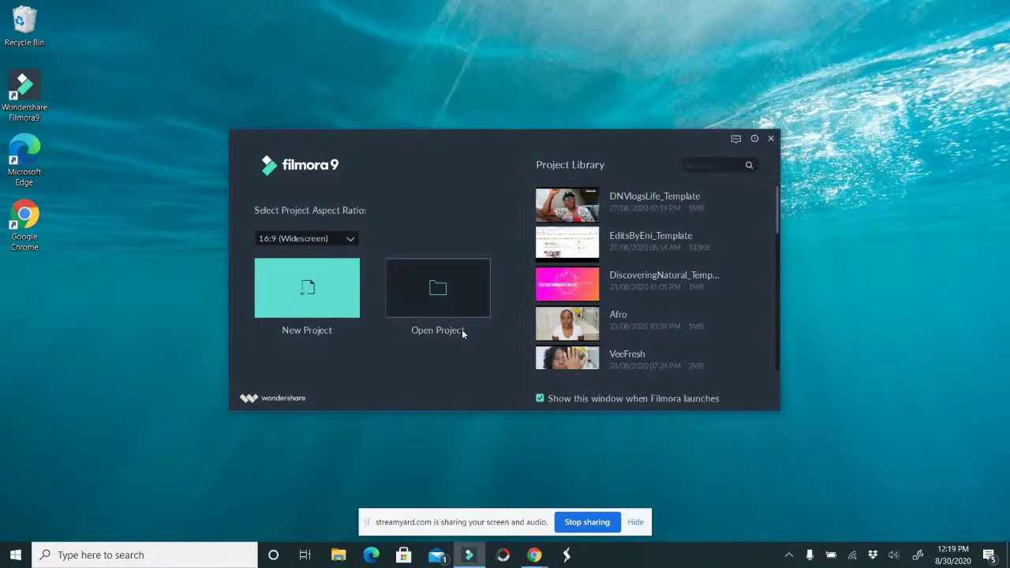
left_click(325, 238)
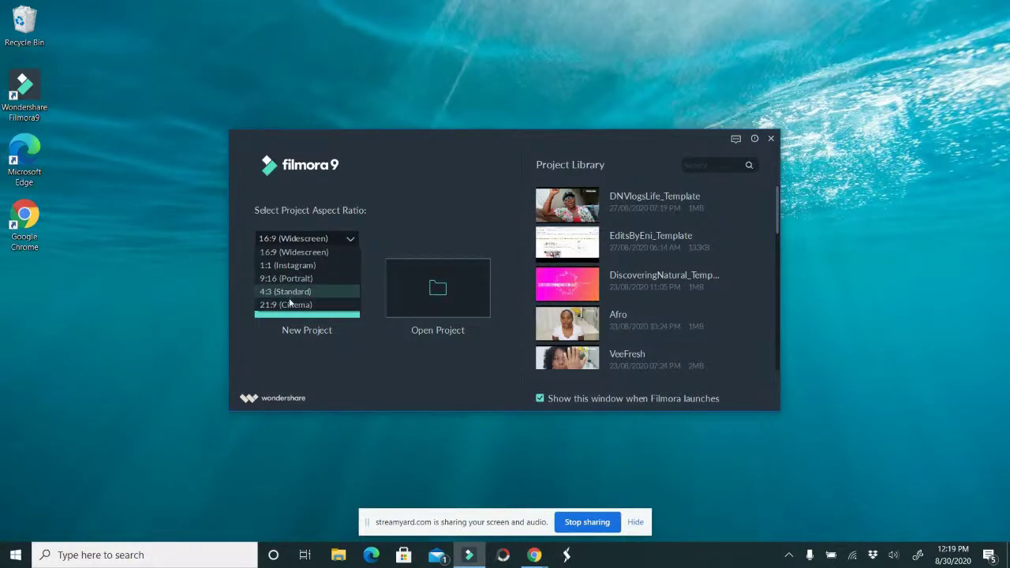
left_click(282, 240)
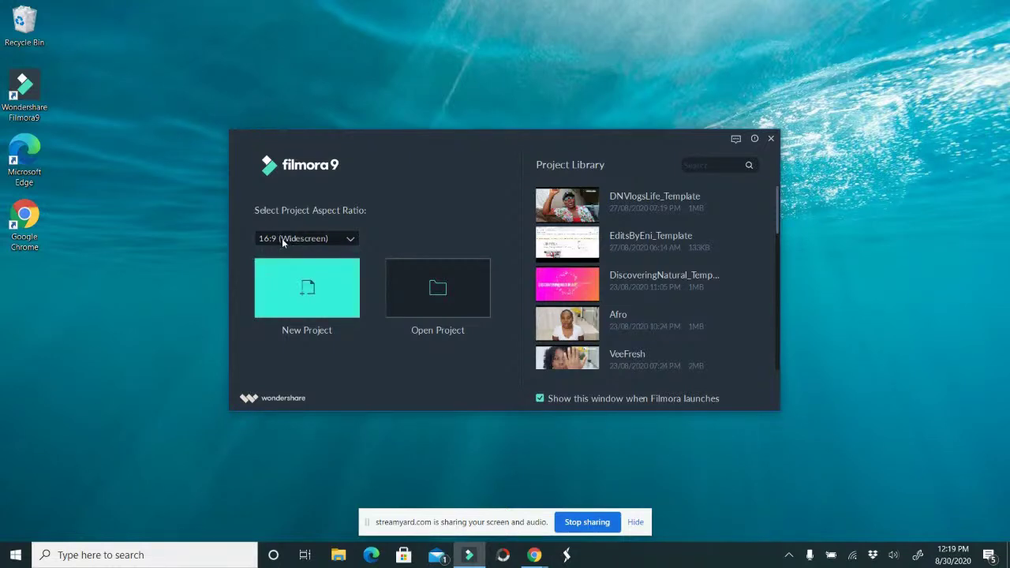
left_click(312, 302)
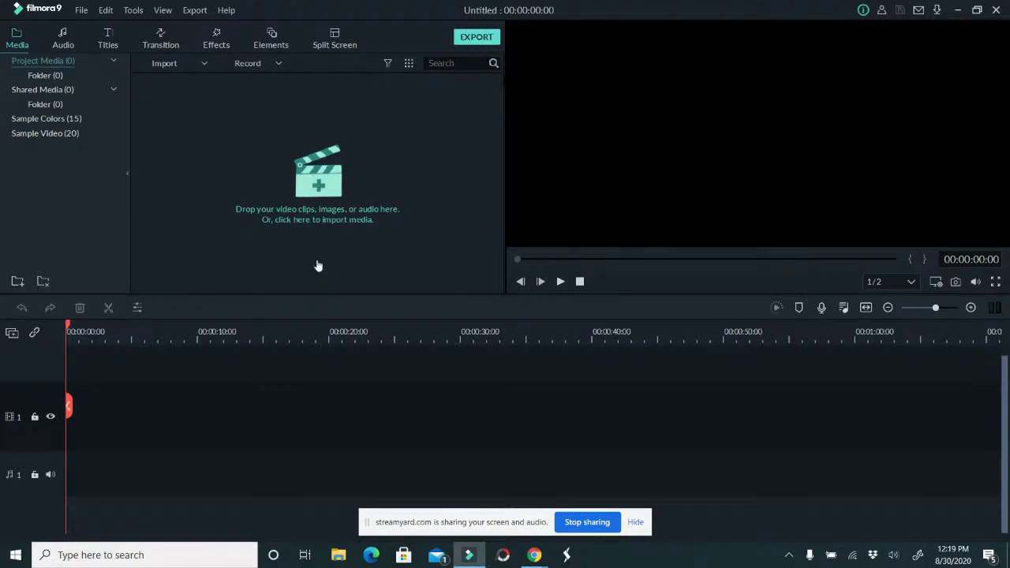
Import all the video clips from the Documents > DiscoveringNatural > New Style folder into the project media.
left_click(320, 190)
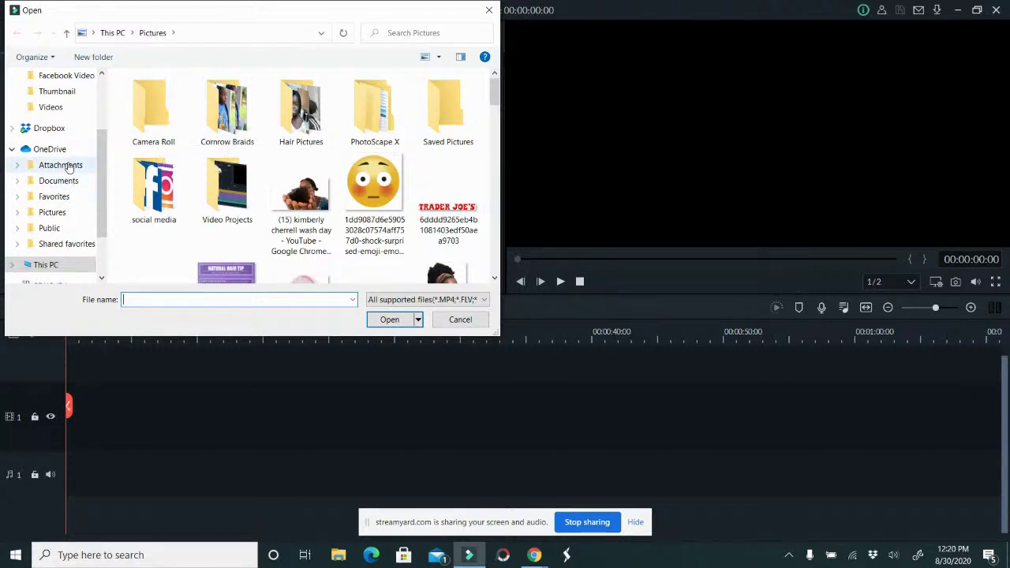
scroll(76, 142, "up", 1)
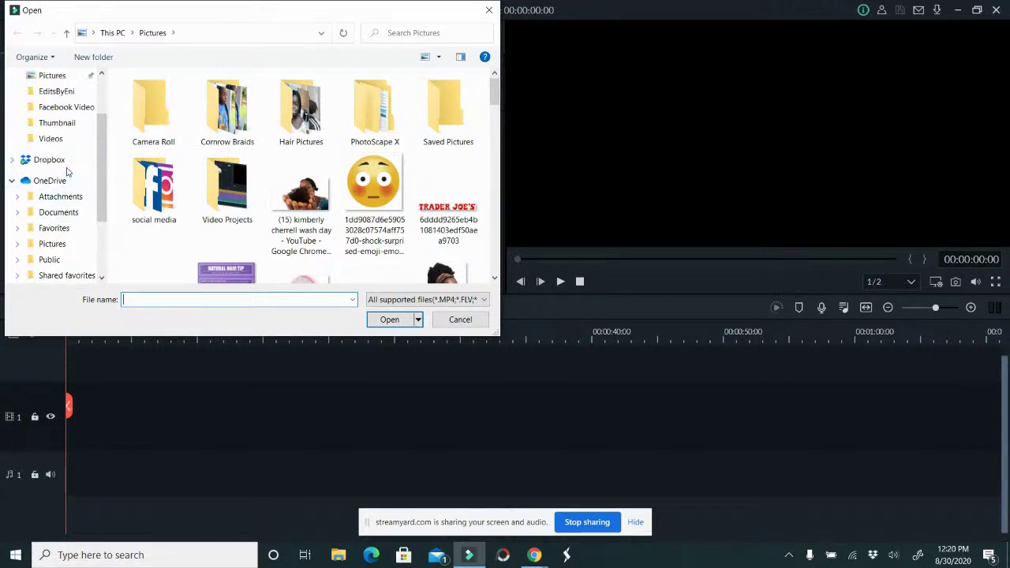
scroll(65, 214, "down", 1)
scroll(63, 215, "up", 2)
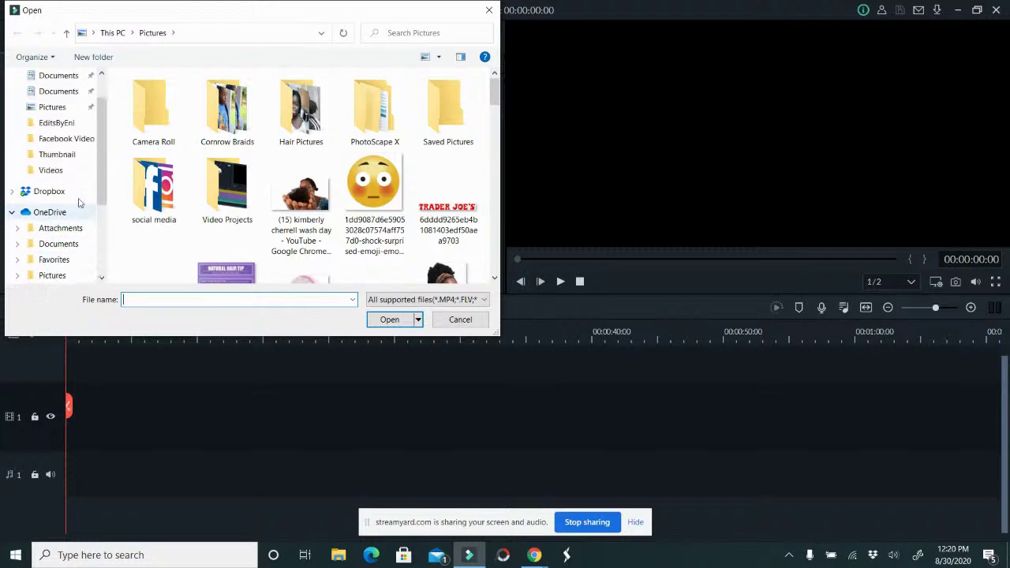
left_click(58, 91)
left_click(175, 141)
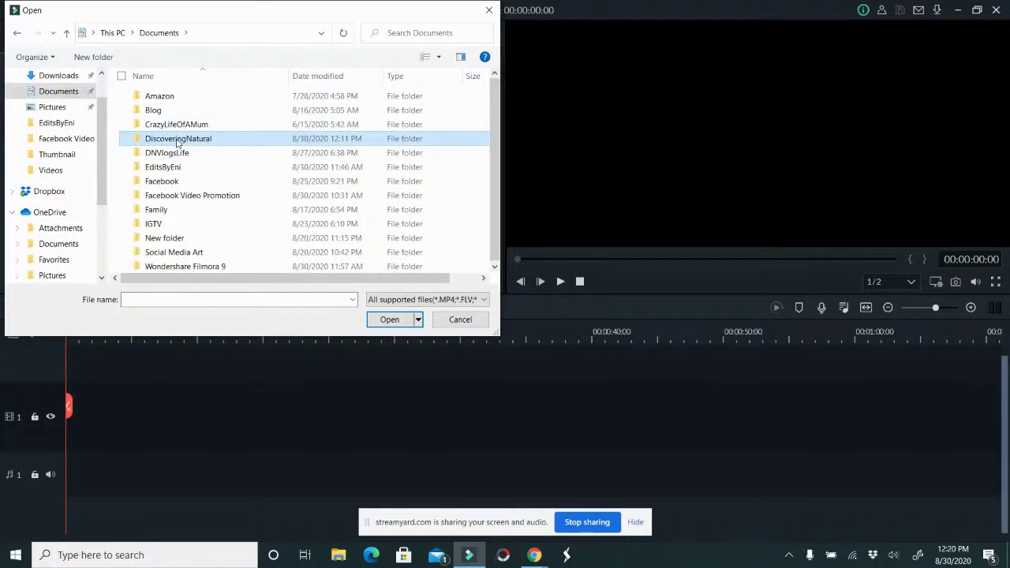
double_click(179, 140)
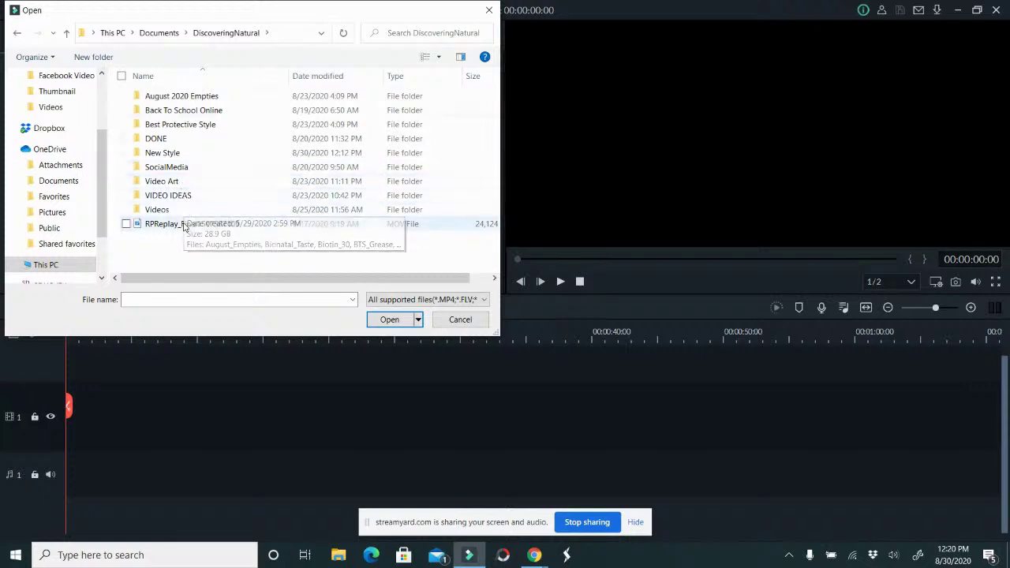
double_click(179, 153)
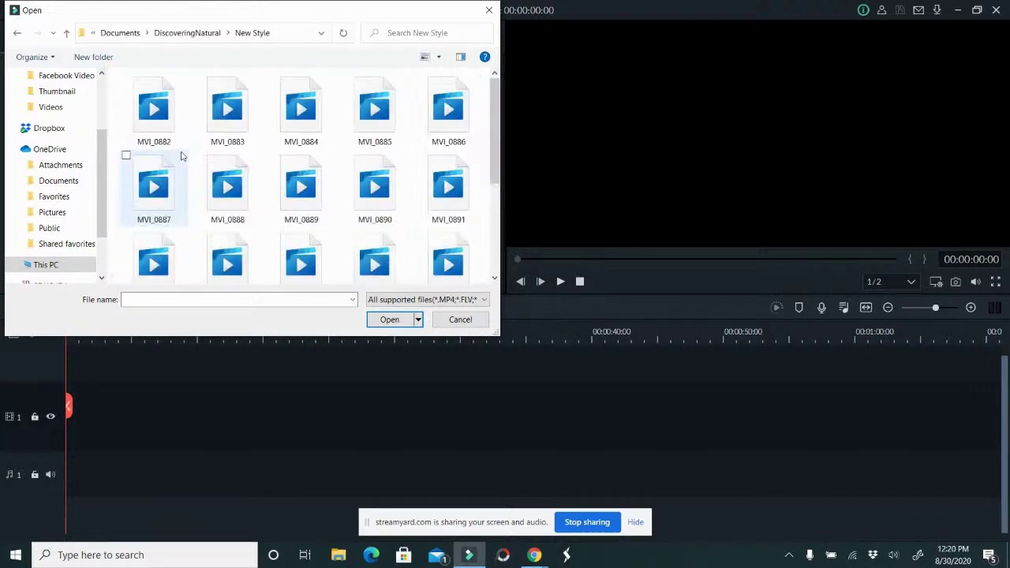
key("ctrl+a")
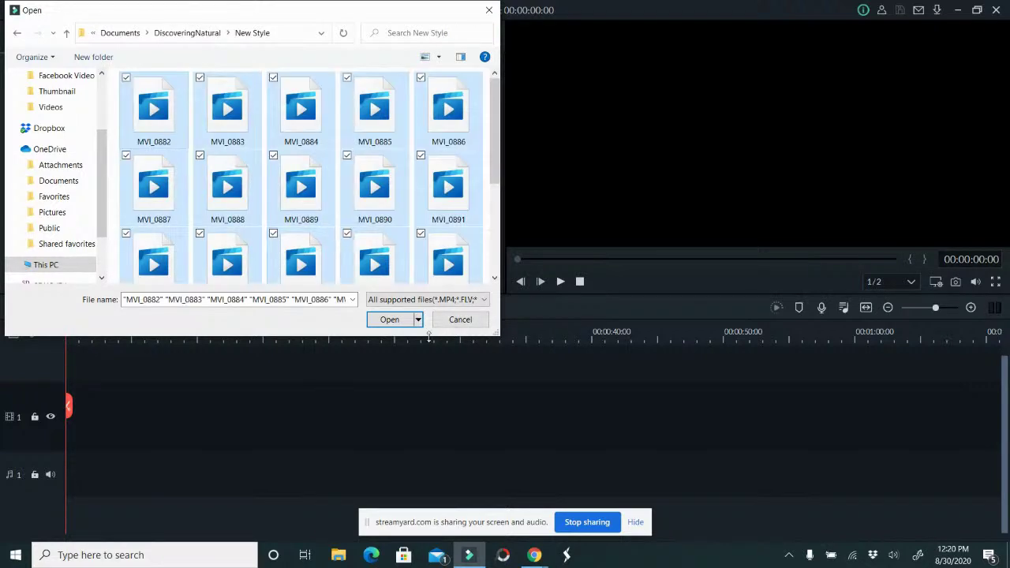
left_click(388, 320)
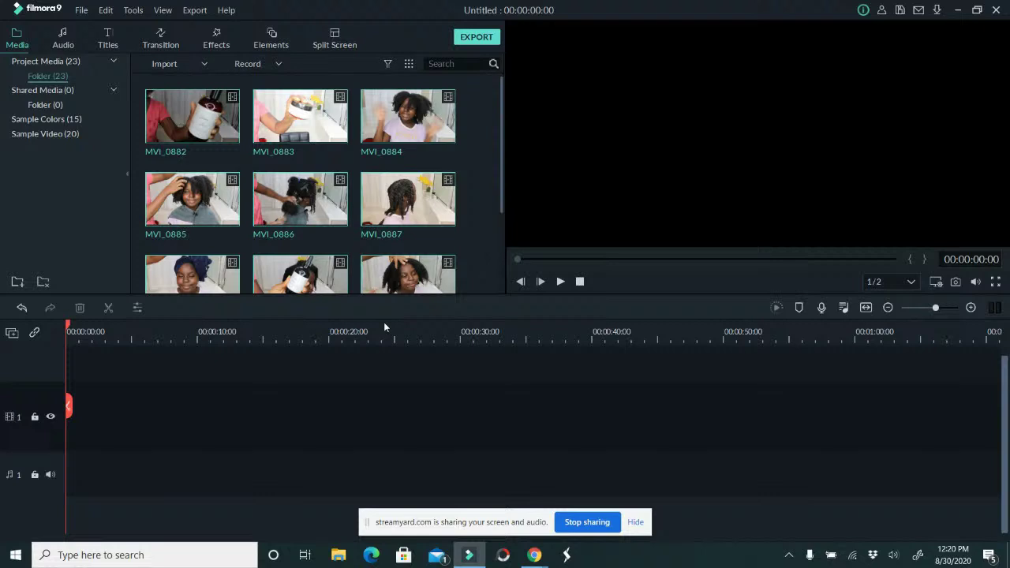
Preview the start of clip MVI_0883 and look through the imported clips in the project media.
left_click(295, 129)
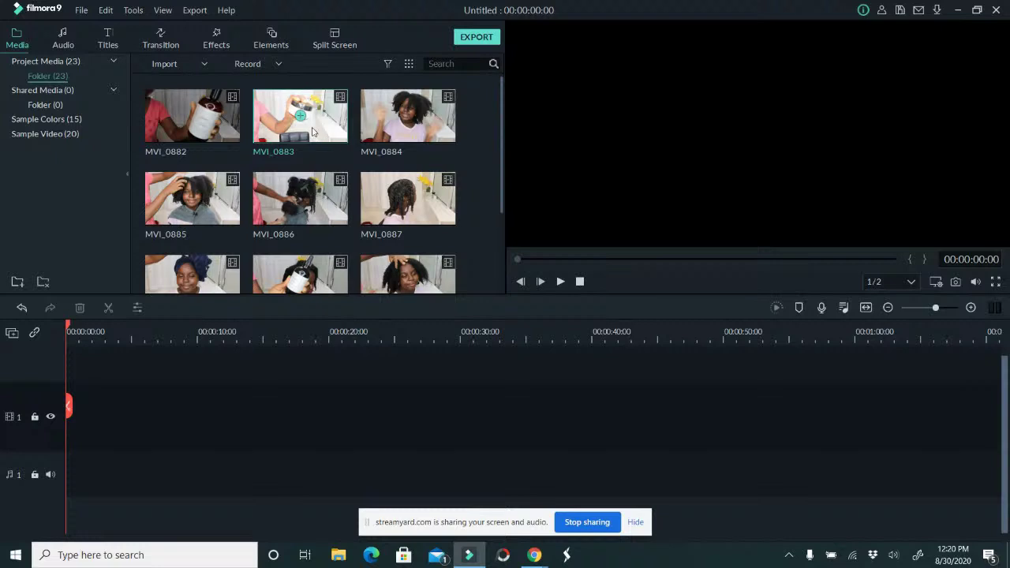
left_click(561, 281)
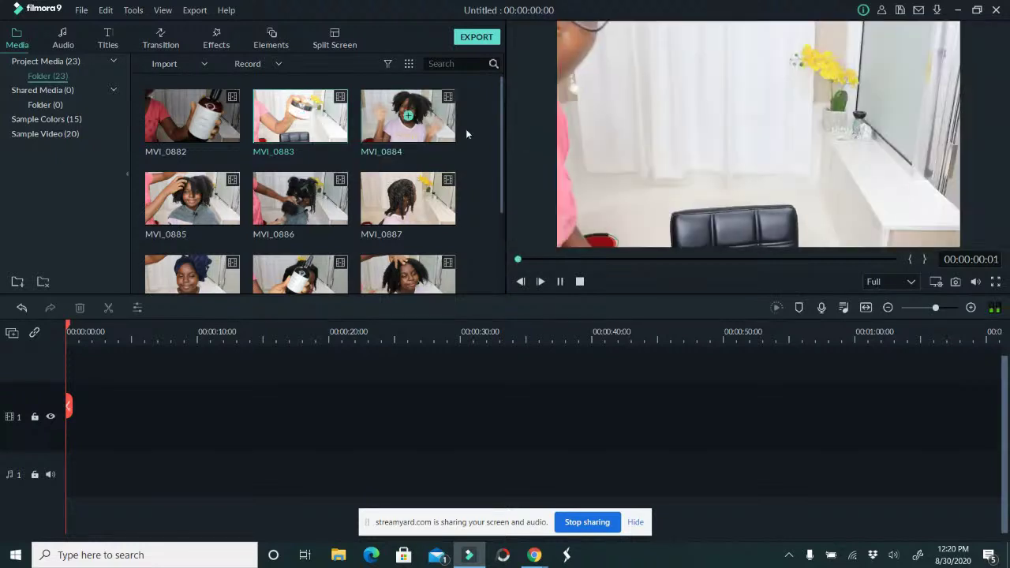
key("space")
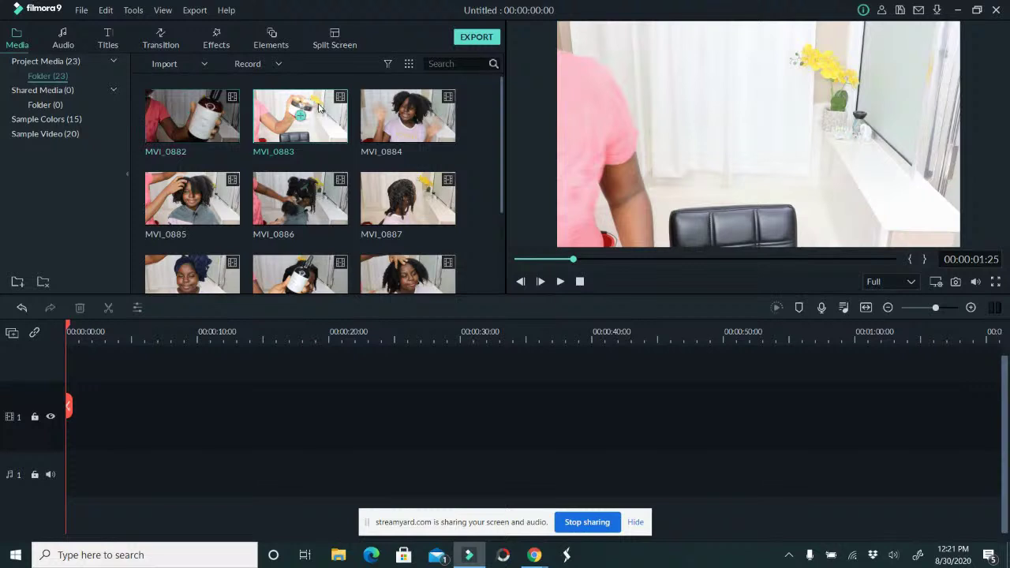
left_click(388, 139)
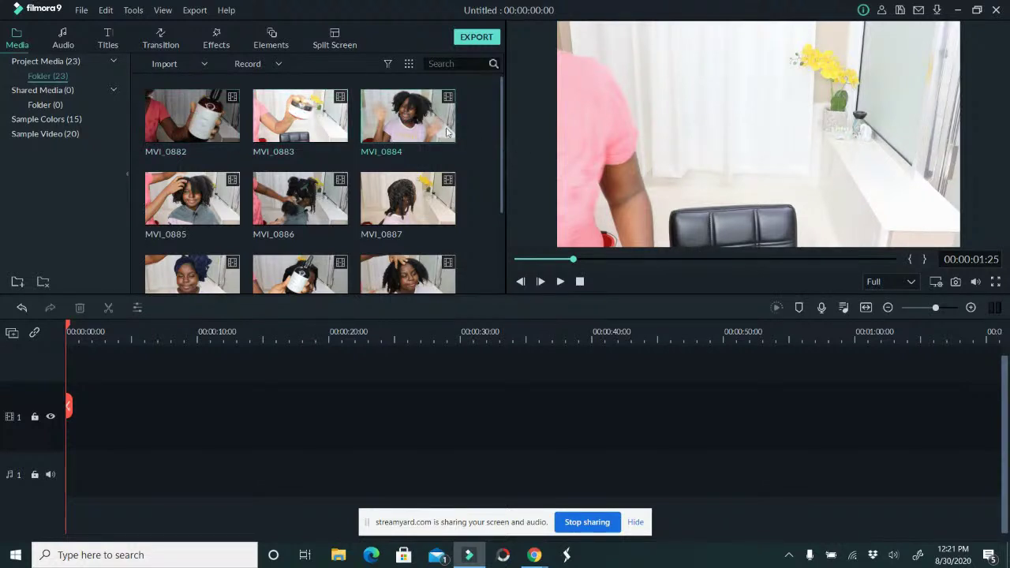
scroll(400, 269, "down", 5)
scroll(399, 270, "up", 5)
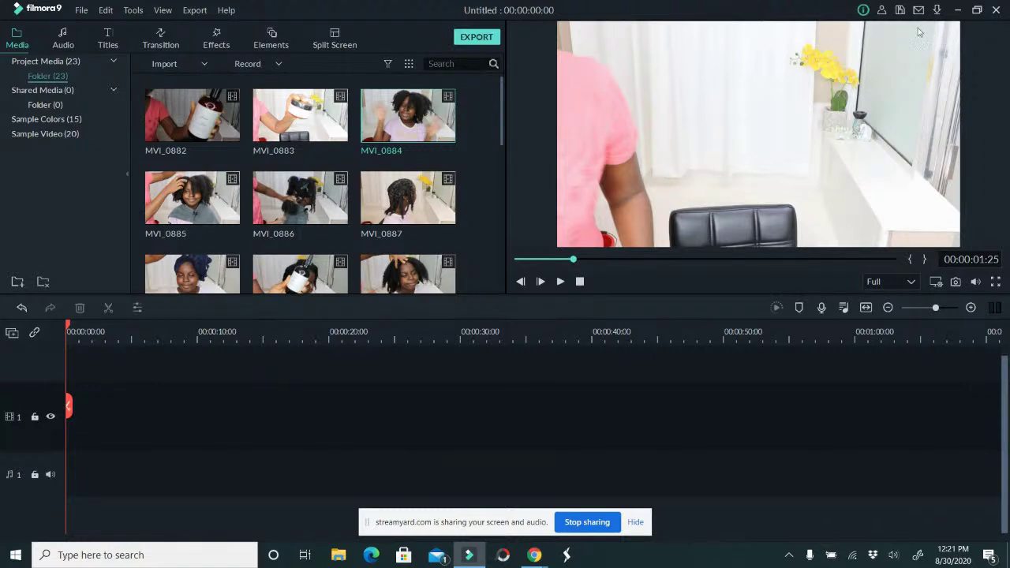
left_click(63, 63)
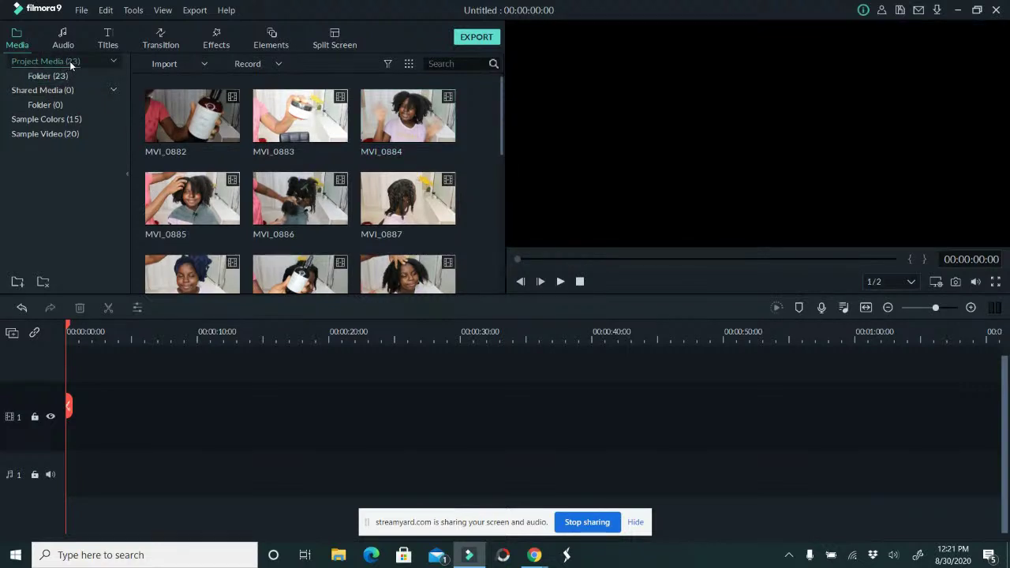
Add the custom DiscoveringNatural title to video track 1 at the start of the timeline.
left_click(108, 45)
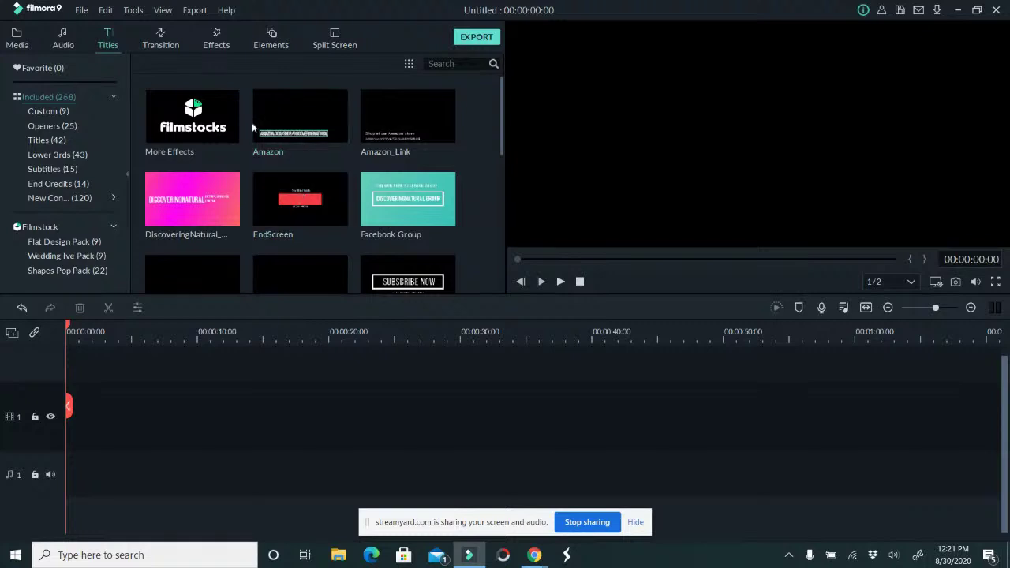
scroll(322, 248, "down", 3)
scroll(322, 248, "up", 3)
left_click(197, 223)
left_click_drag(180, 258, 41, 390)
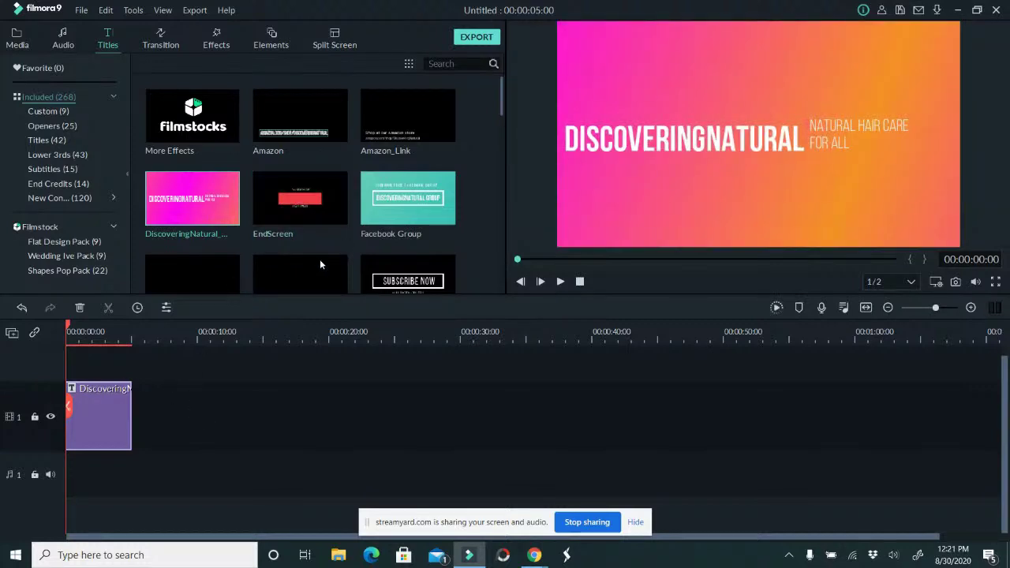
left_click_drag(106, 410, 87, 481)
Add three more video tracks to the timeline above the title's track.
left_click(12, 335)
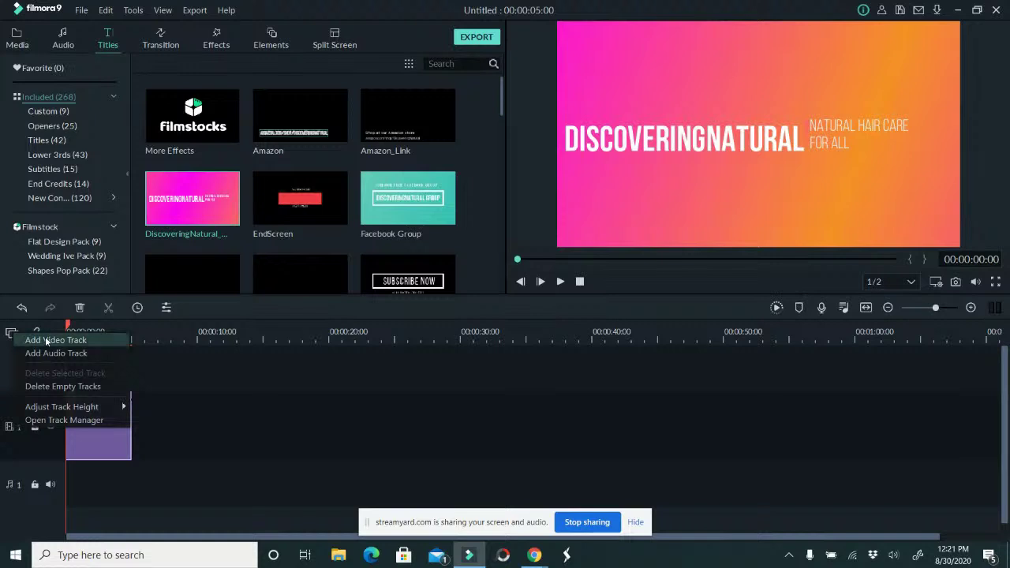
left_click(50, 340)
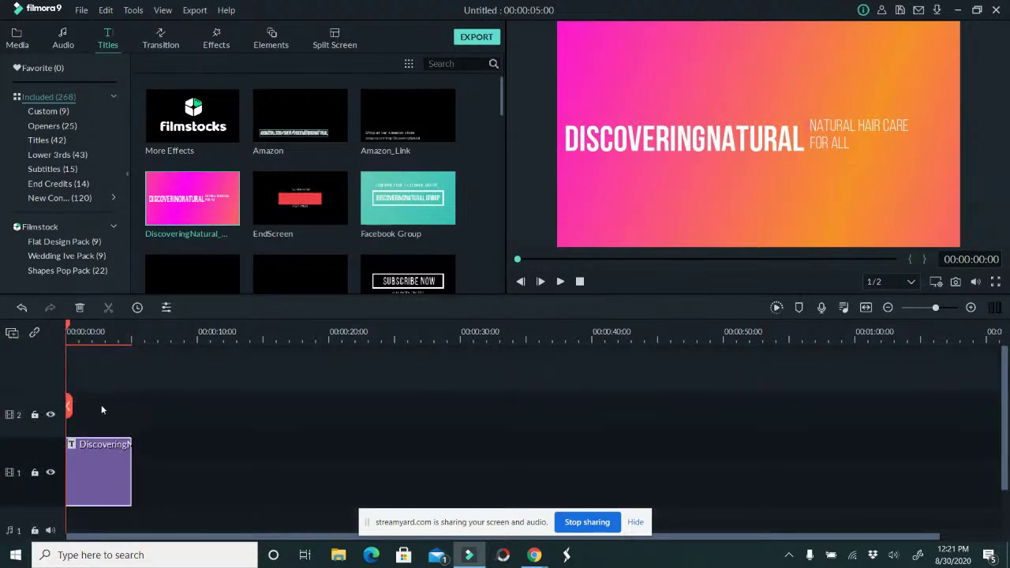
left_click(12, 335)
left_click(80, 341)
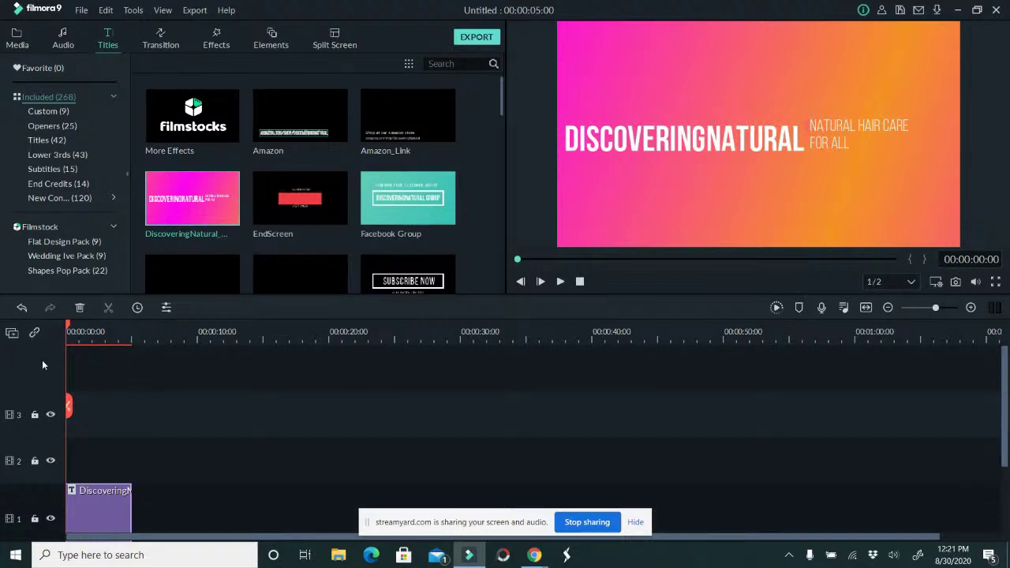
left_click(11, 336)
left_click(80, 341)
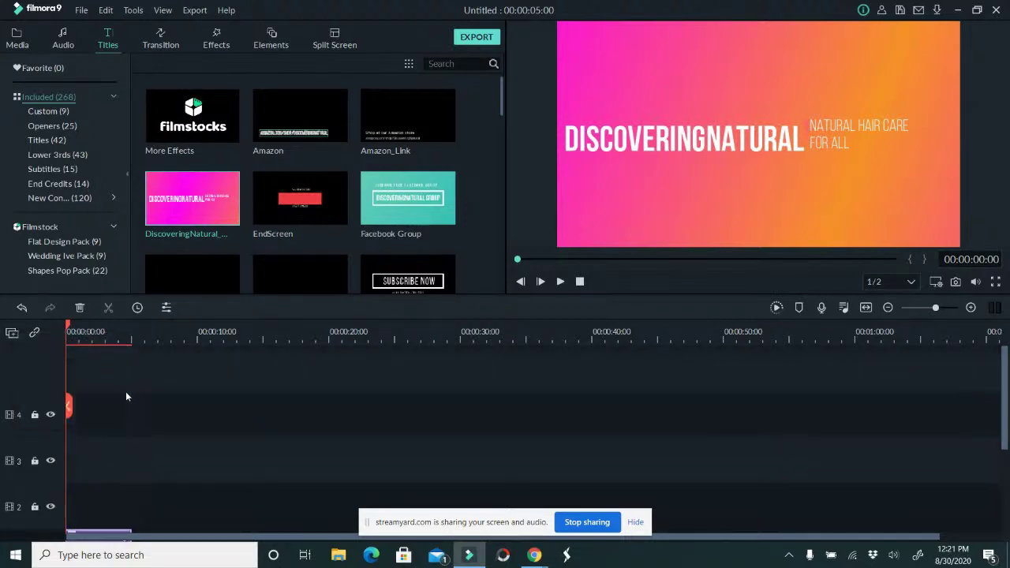
scroll(350, 203, "down", 3)
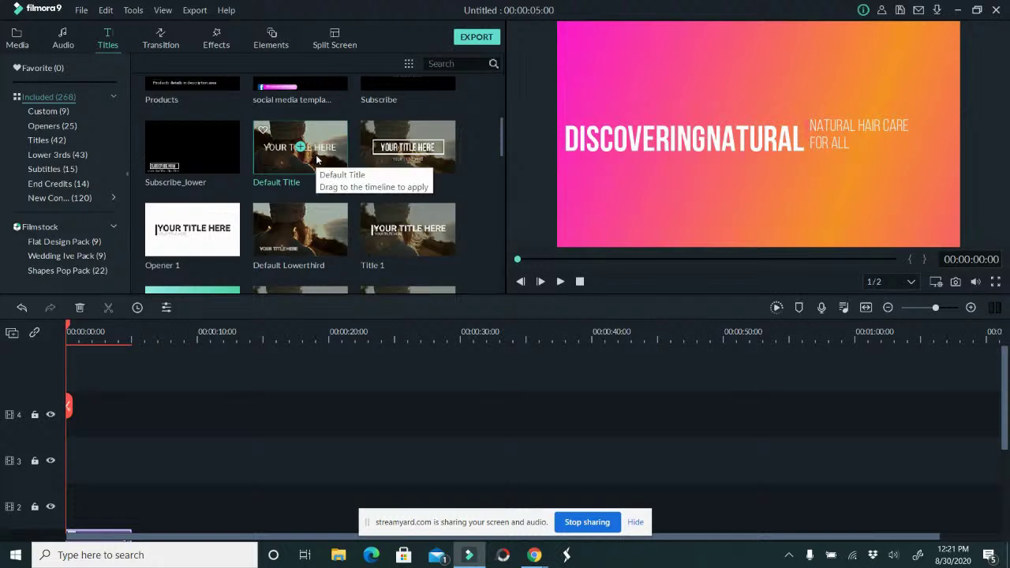
left_click_drag(318, 160, 270, 144)
scroll(355, 204, "down", 5)
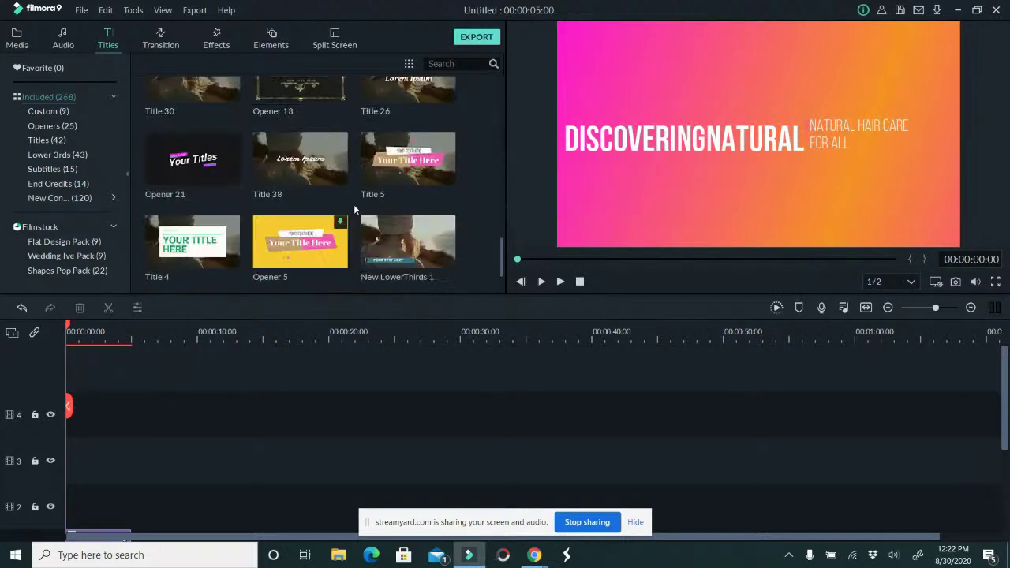
scroll(339, 166, "up", 10)
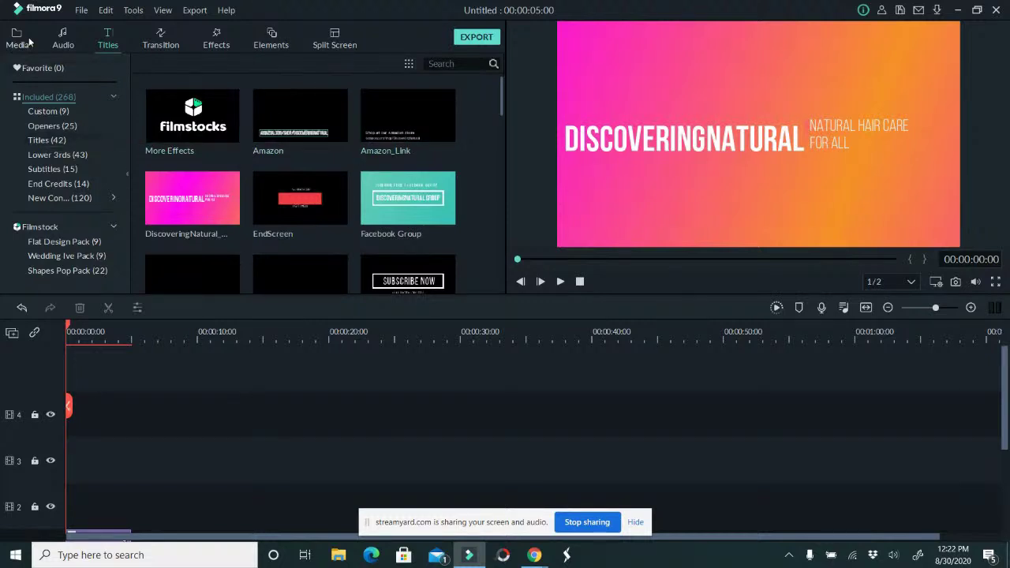
Import the instagram_sq2 image from the Pictures > social media folder into the project media.
left_click(81, 10)
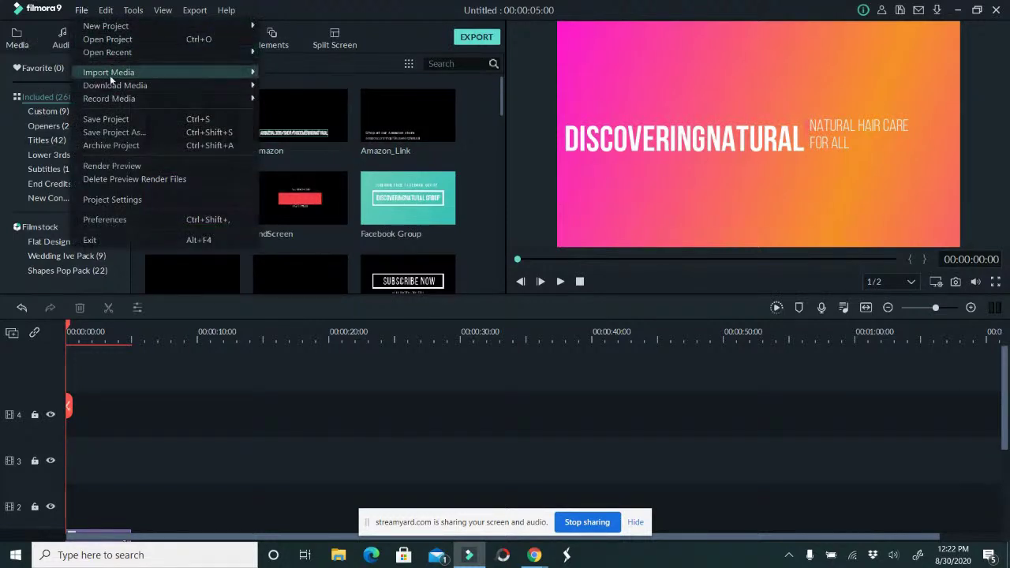
mouse_move(218, 67)
left_click(329, 72)
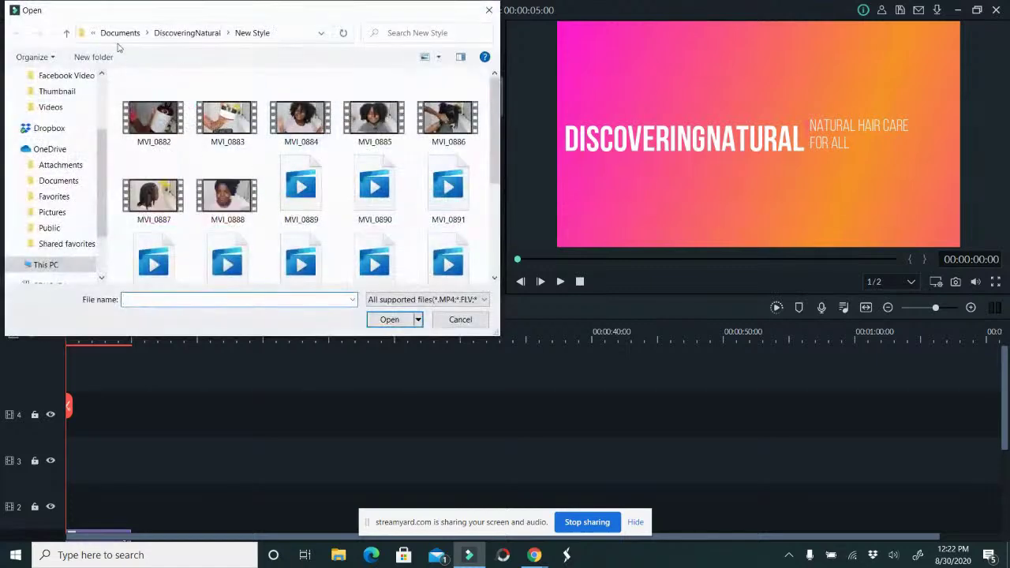
left_click(168, 34)
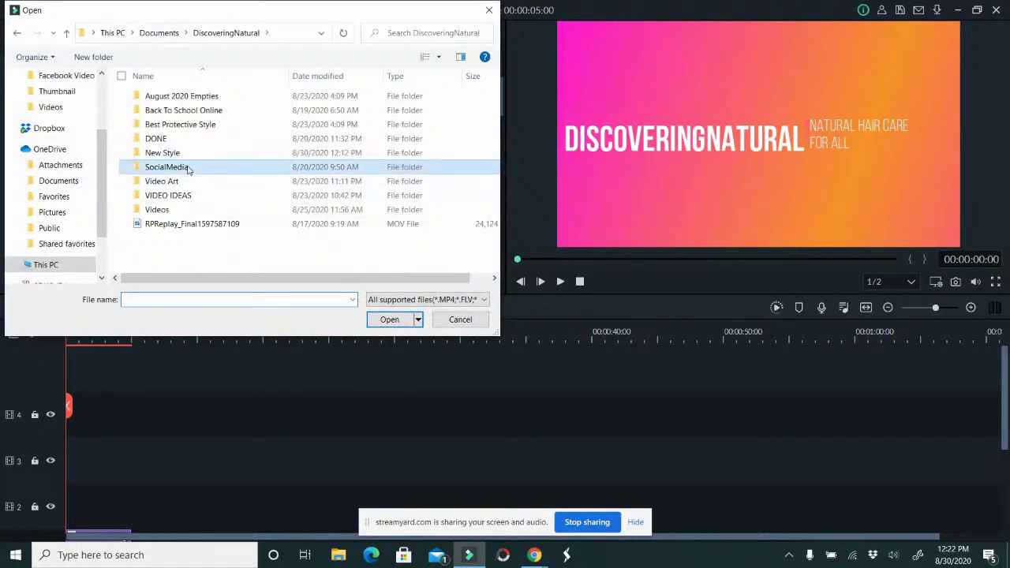
double_click(189, 169)
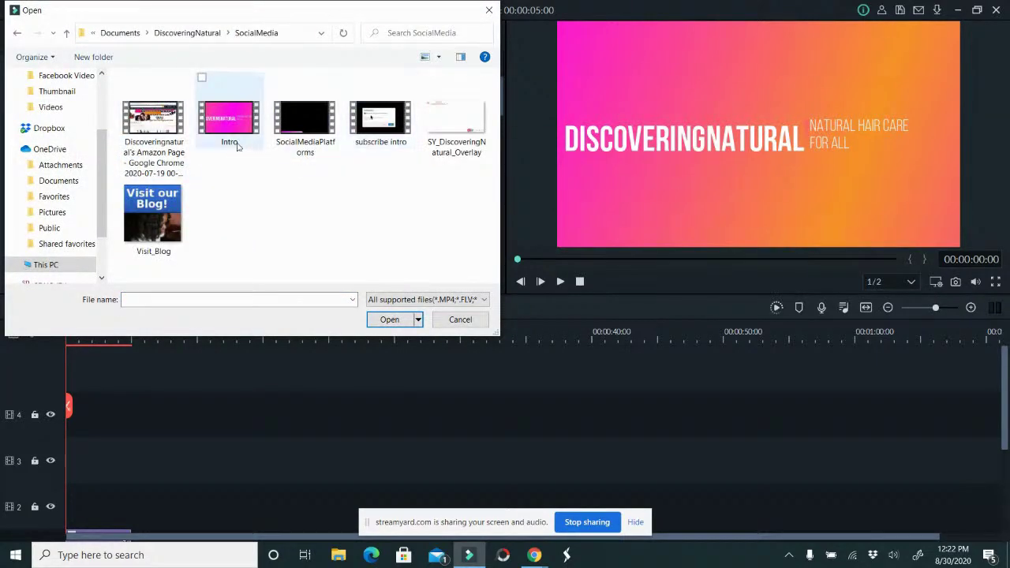
left_click(188, 35)
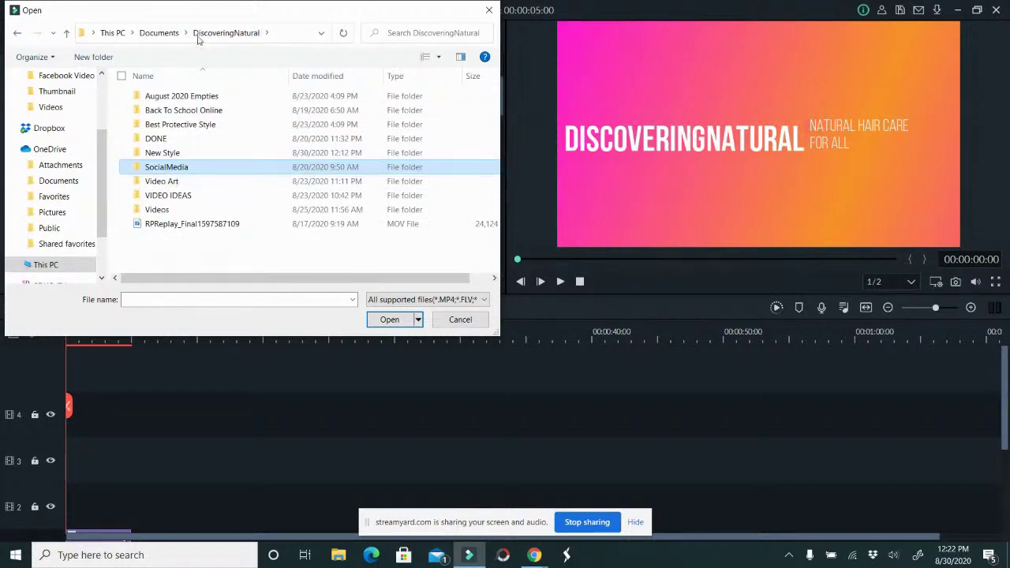
left_click(168, 36)
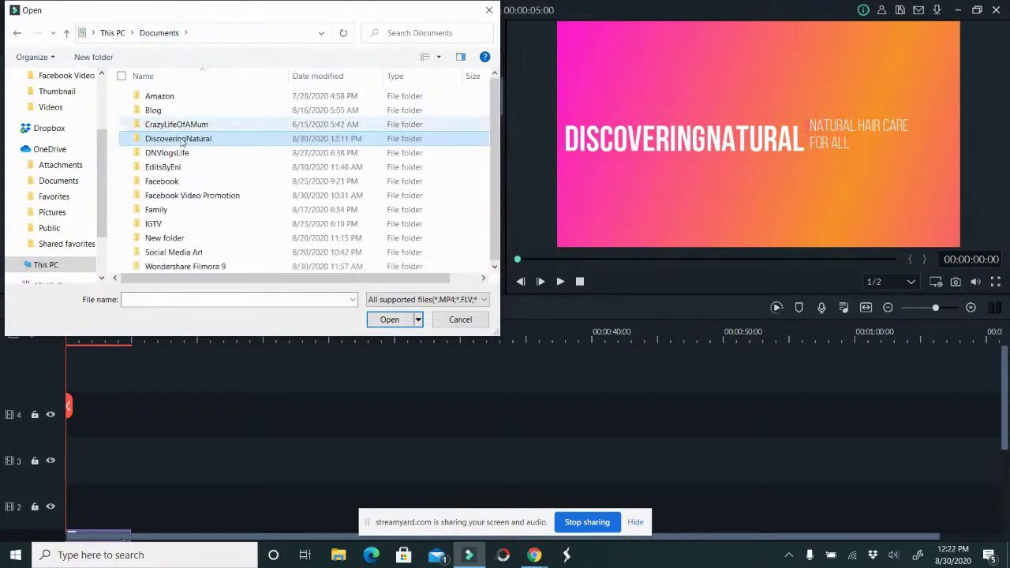
double_click(191, 253)
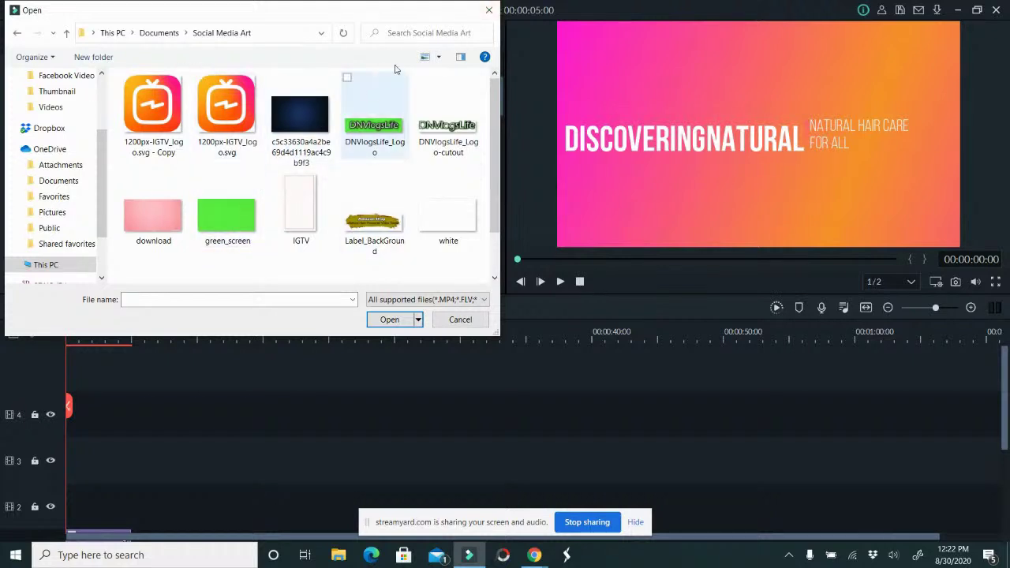
scroll(63, 119, "up", 2)
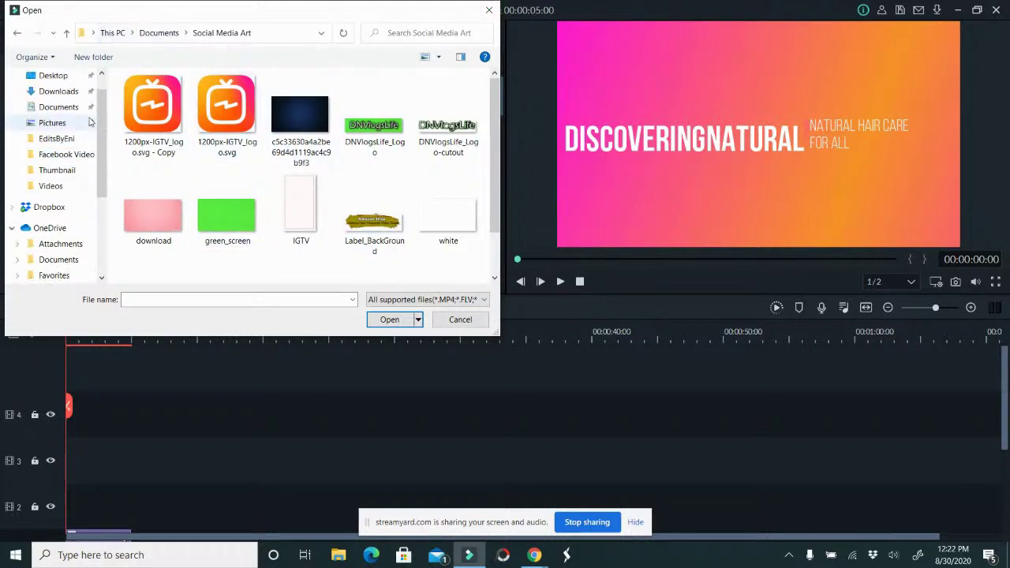
left_click(69, 124)
double_click(154, 189)
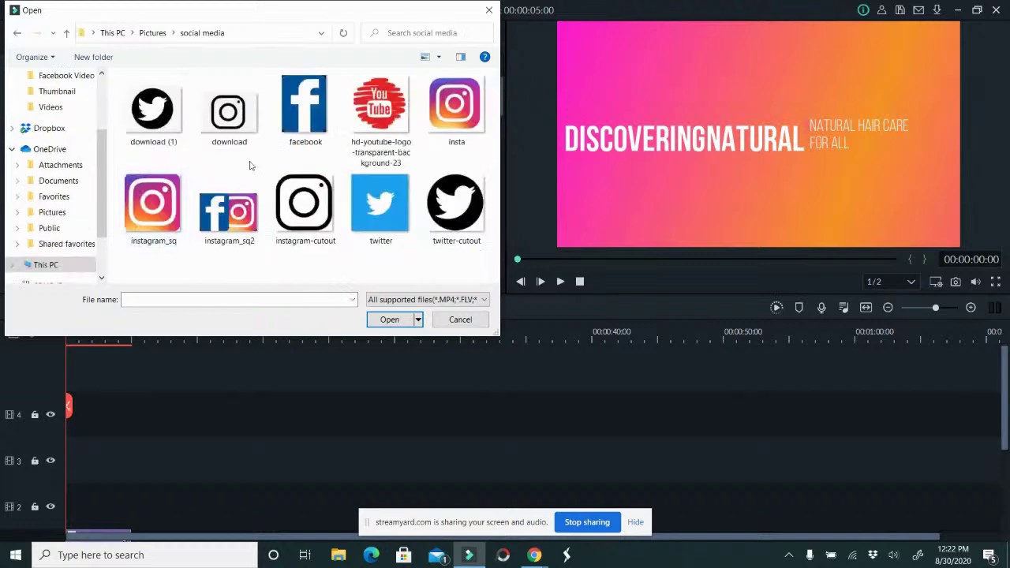
double_click(228, 213)
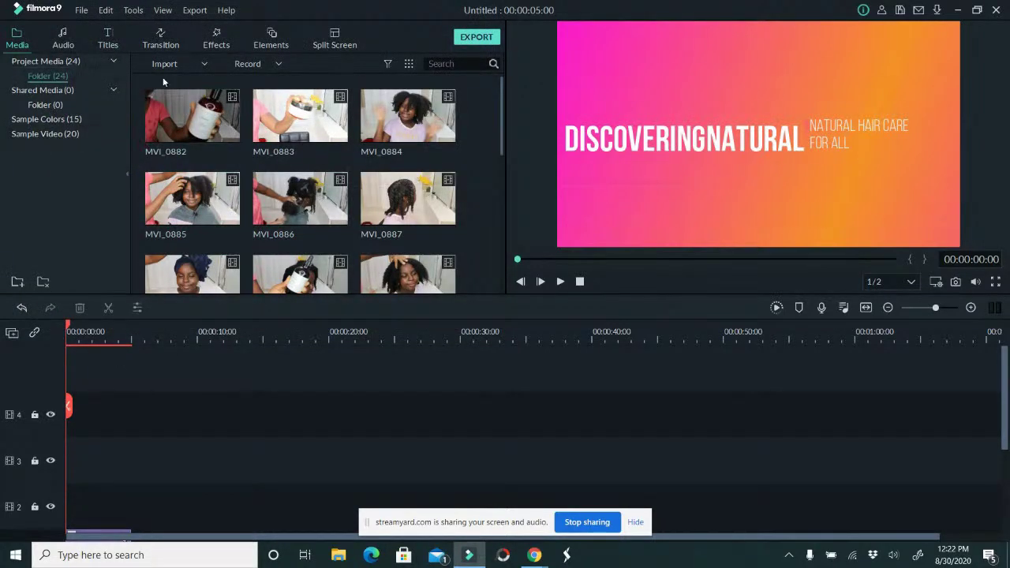
Place the instagram_sq2 image on video track 4 at the start of the timeline, above the title.
scroll(413, 190, "down", 5)
left_click_drag(412, 243, 52, 403)
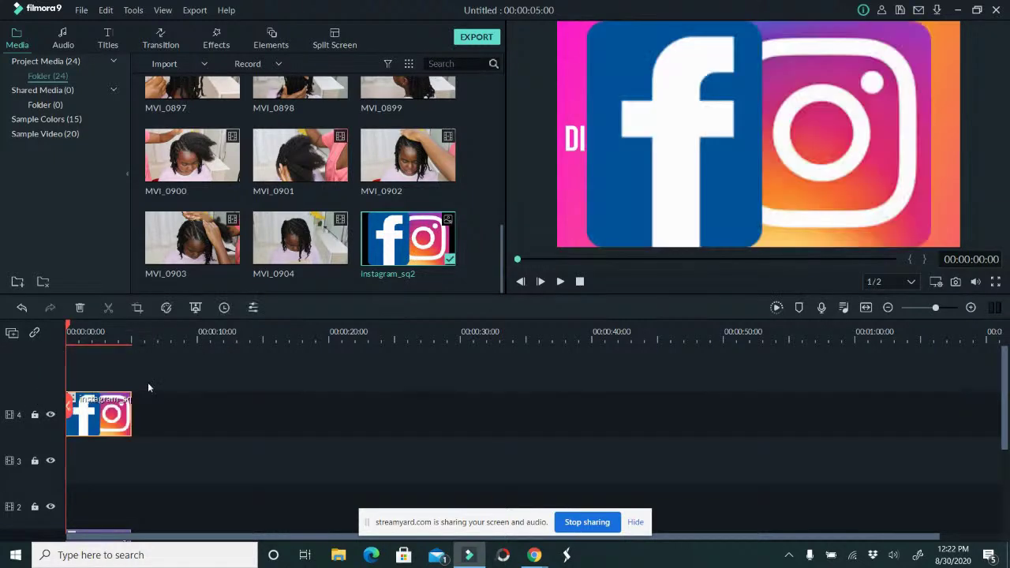
left_click_drag(101, 430, 167, 426)
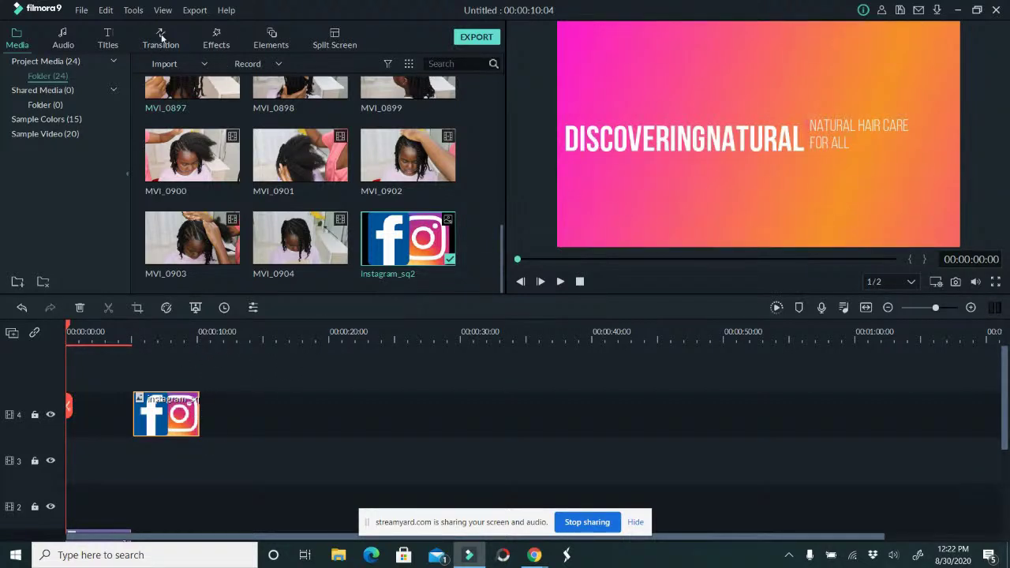
left_click(108, 39)
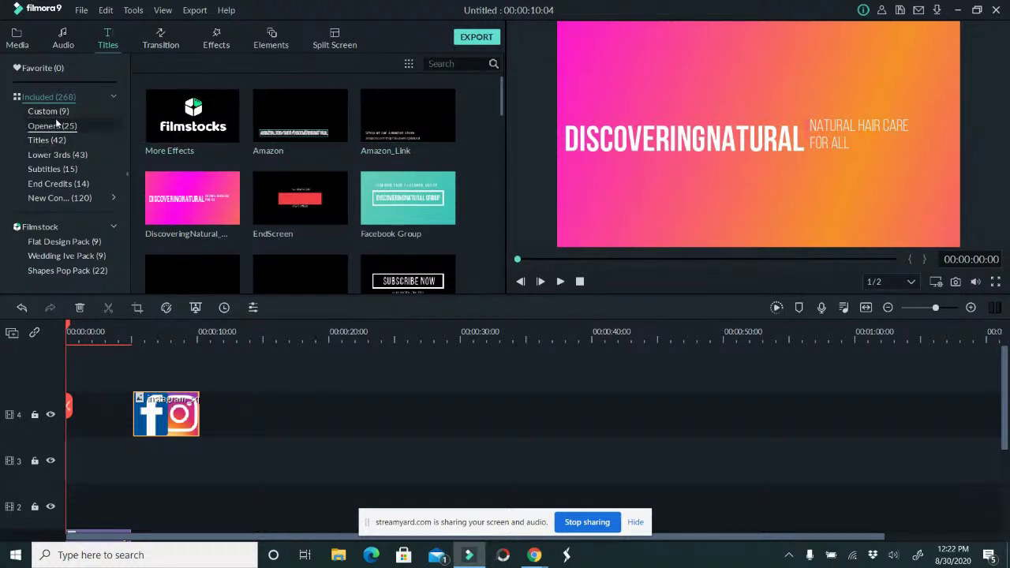
left_click_drag(166, 414, 99, 414)
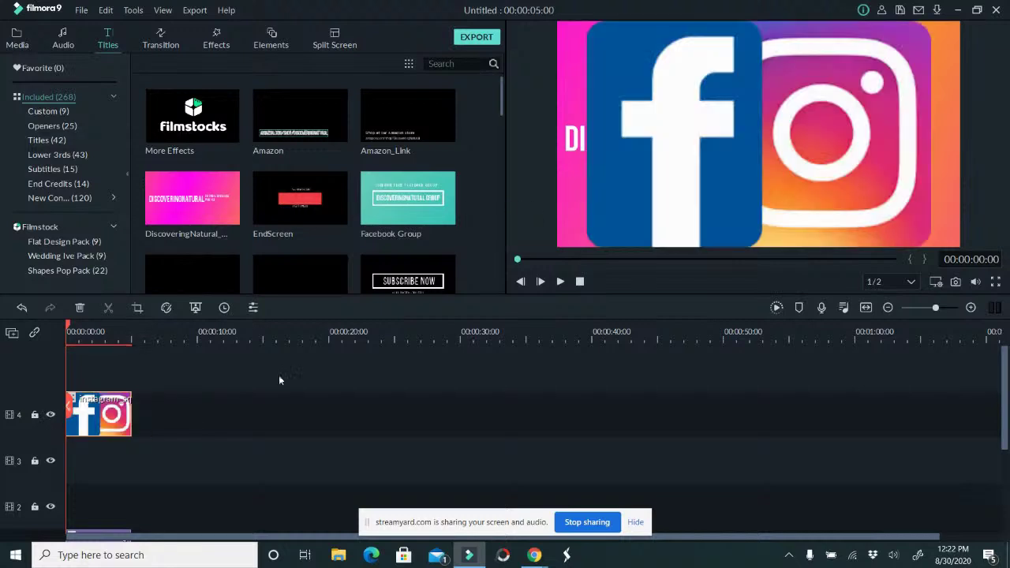
Add clips MVI_0884 through MVI_0904 to video track 1 directly after the title, matching the project to the media's 1920 x 1080 30fps.
left_click(134, 325)
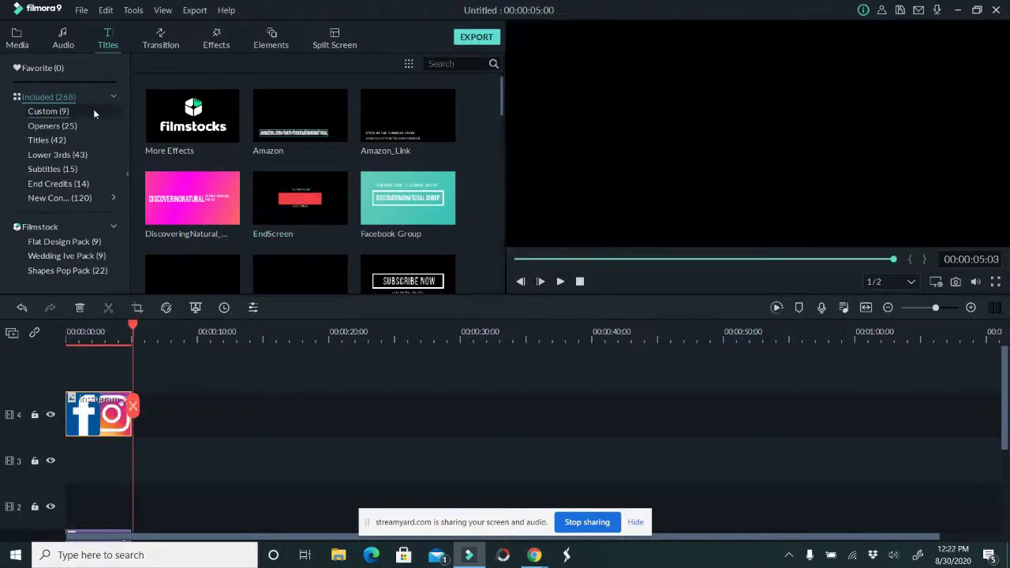
left_click(19, 41)
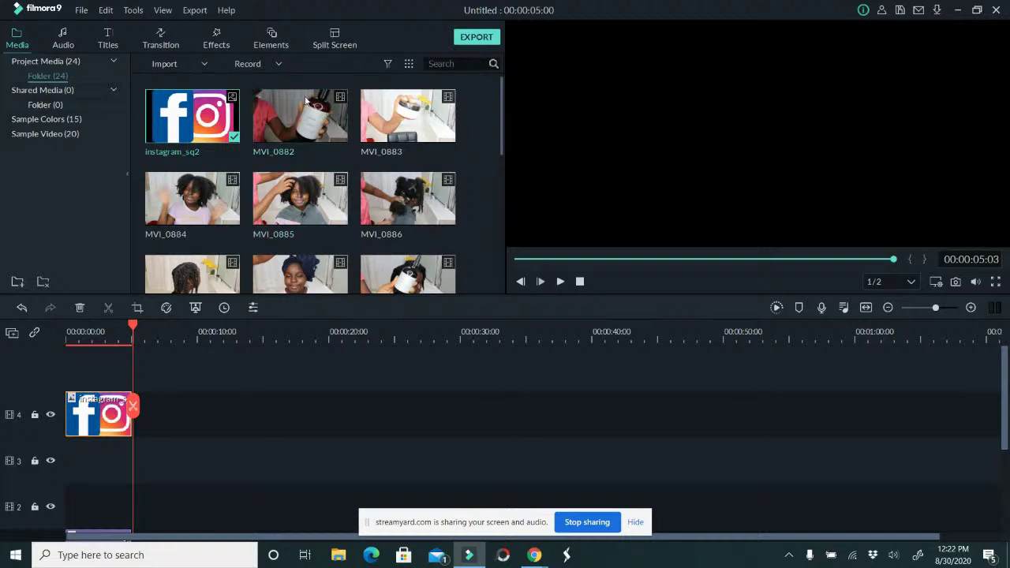
key("Down")
left_click_drag(503, 130, 511, 288)
left_click(401, 236, "shift")
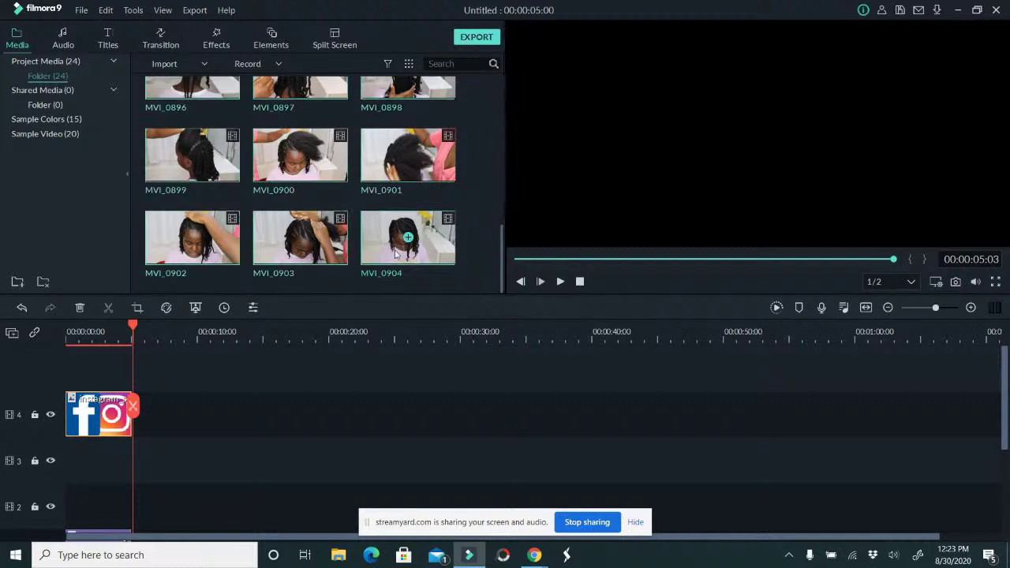
left_click_drag(358, 281, 131, 518)
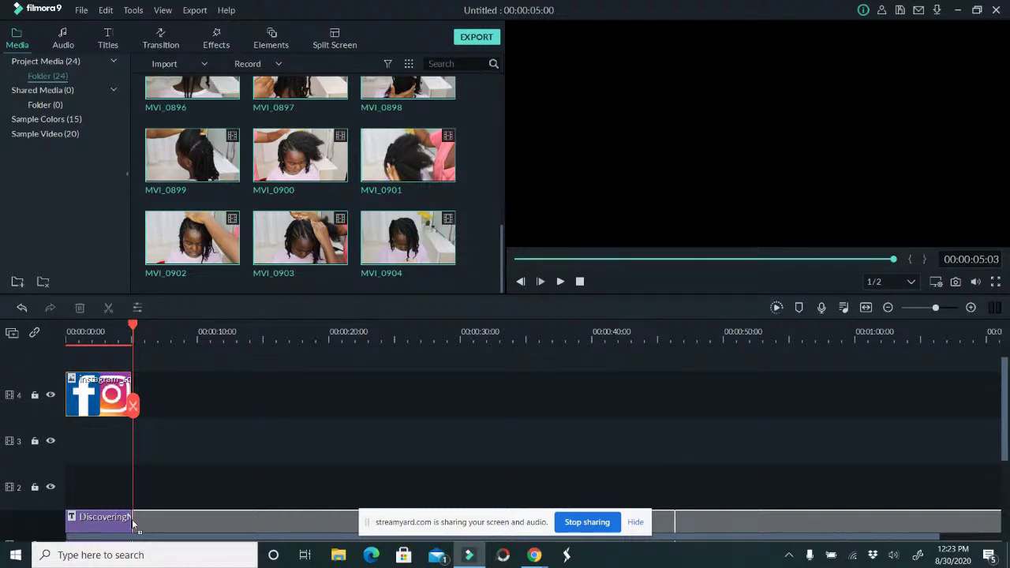
left_click_drag(132, 521, 133, 520)
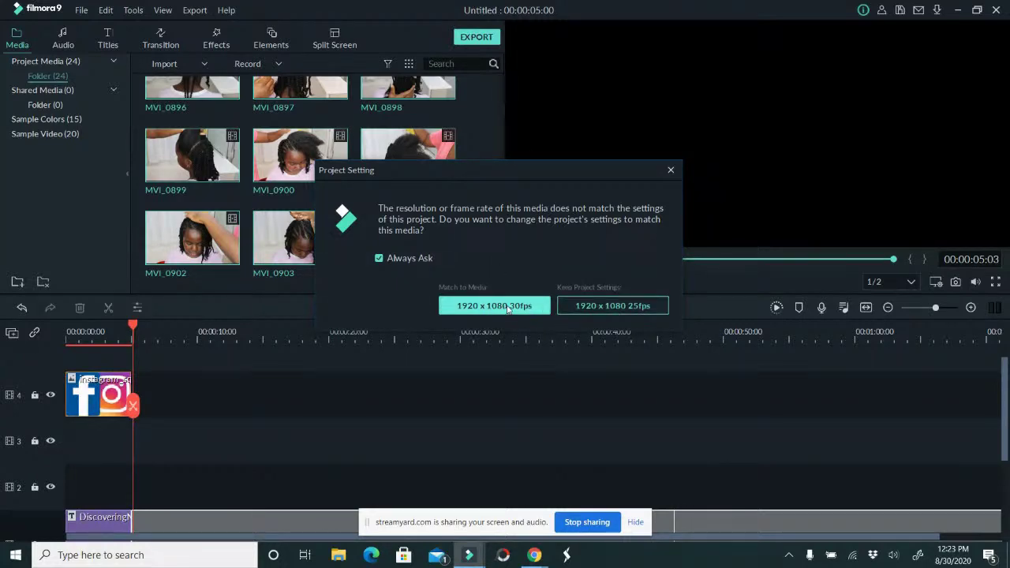
left_click(507, 307)
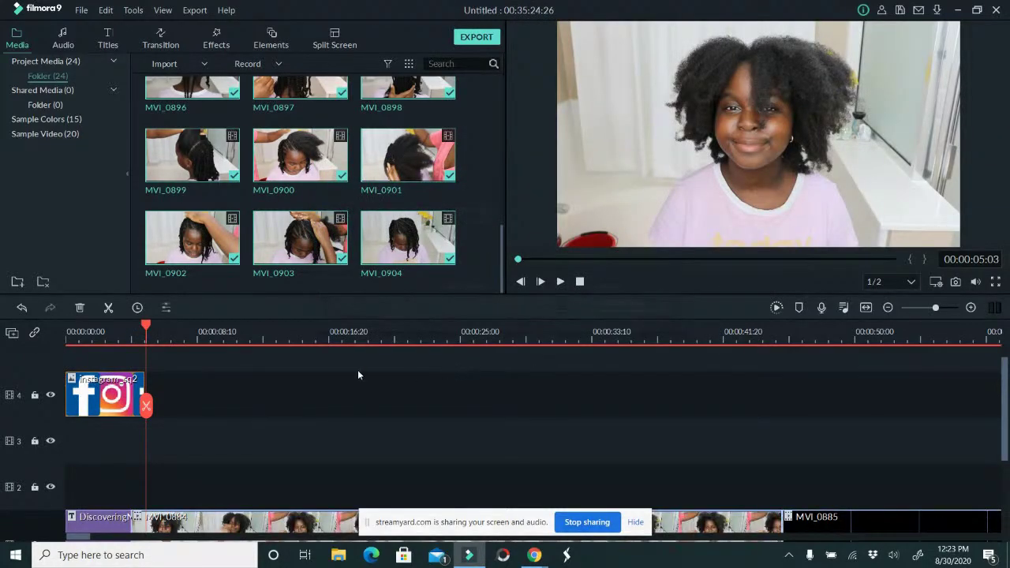
Check the clip options of MVI_0884 on video track 1 and unmute audio track 1.
scroll(357, 370, "down", 1)
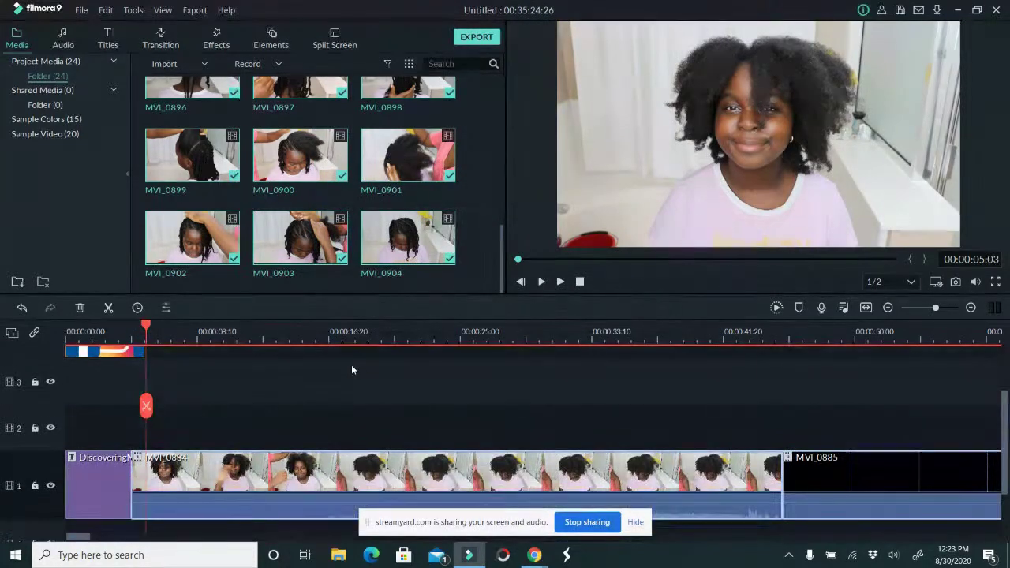
left_click(96, 471)
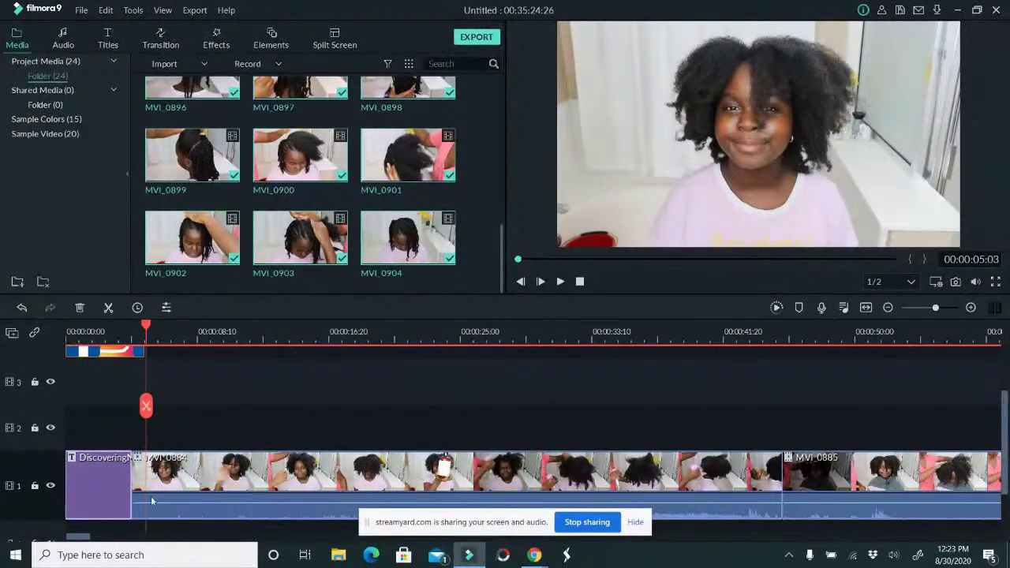
scroll(65, 480, "down", 1)
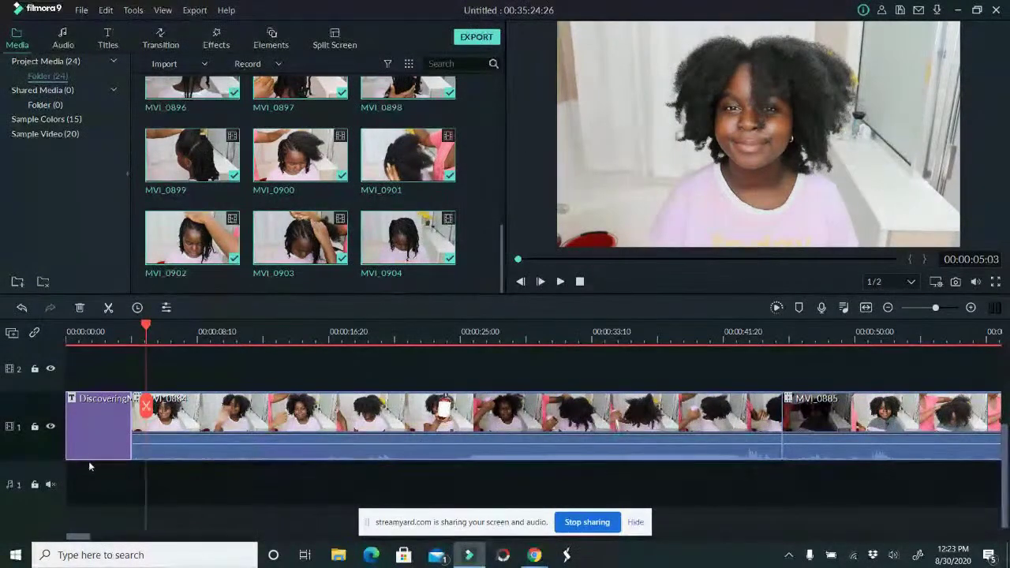
right_click(168, 426)
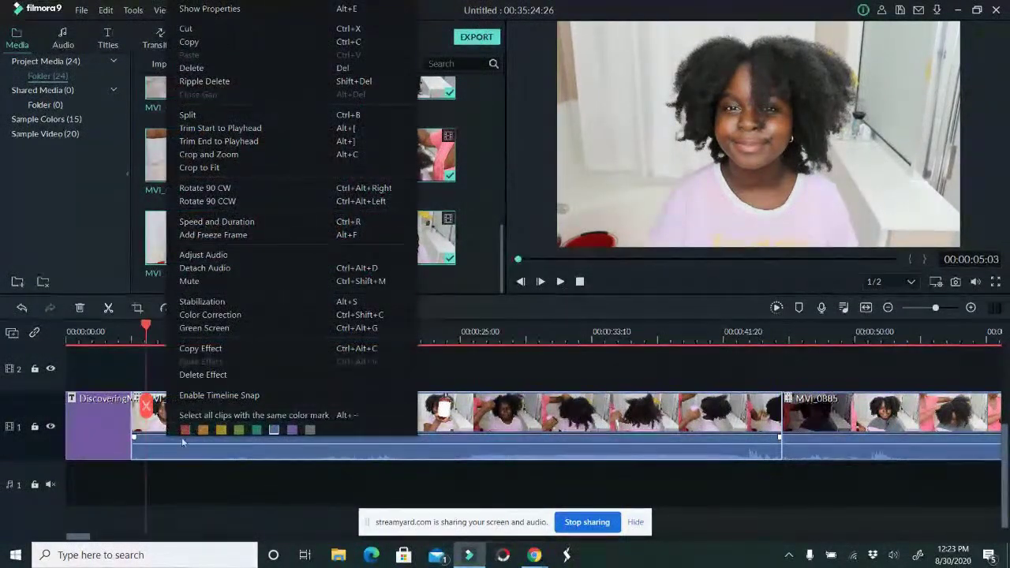
left_click(195, 477)
left_click(90, 434)
left_click(51, 485)
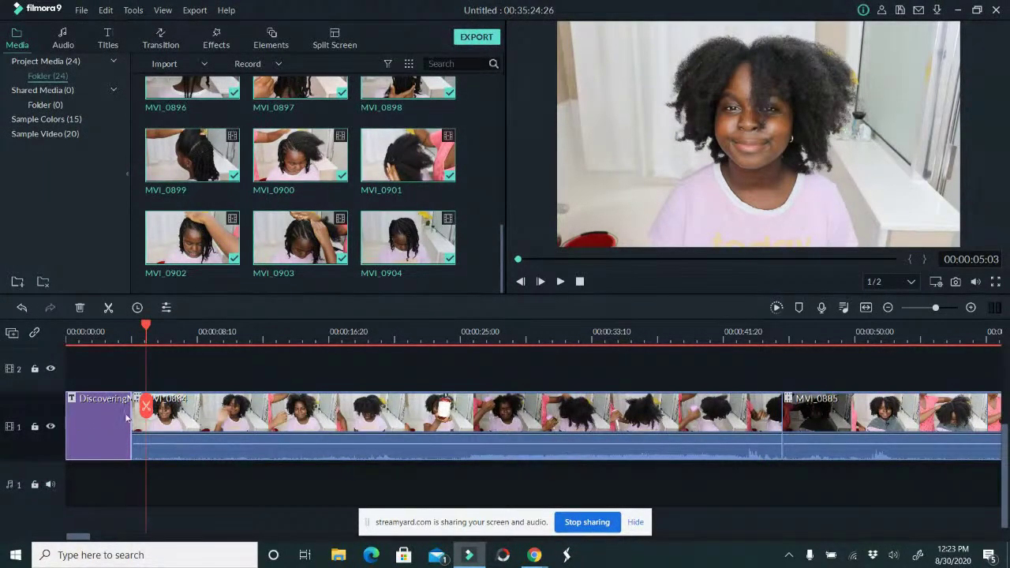
Add another video track and move the DiscoveringNatural title from track 1 up to track 2 at the start of the timeline.
left_click_drag(103, 422, 91, 488)
left_click(12, 332)
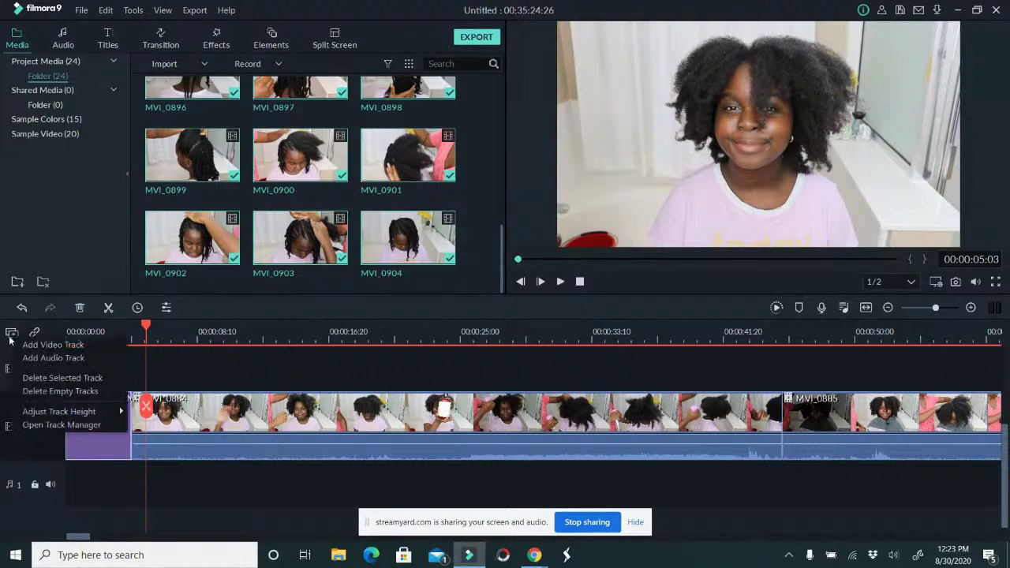
left_click(61, 348)
left_click_drag(100, 454, 99, 412)
left_click(75, 473)
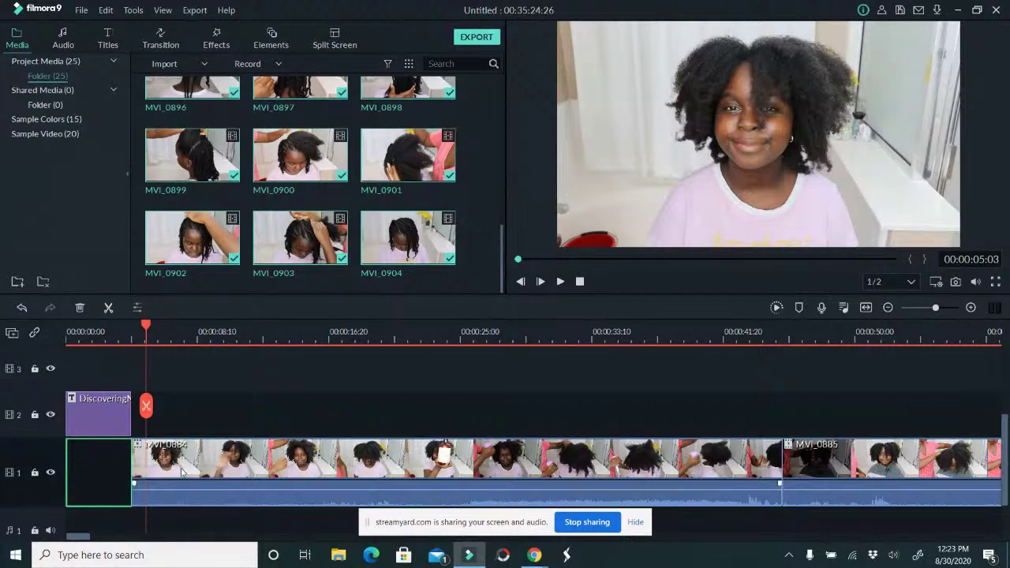
Select all the video clips on track 1 and mute their audio together.
left_click(169, 439)
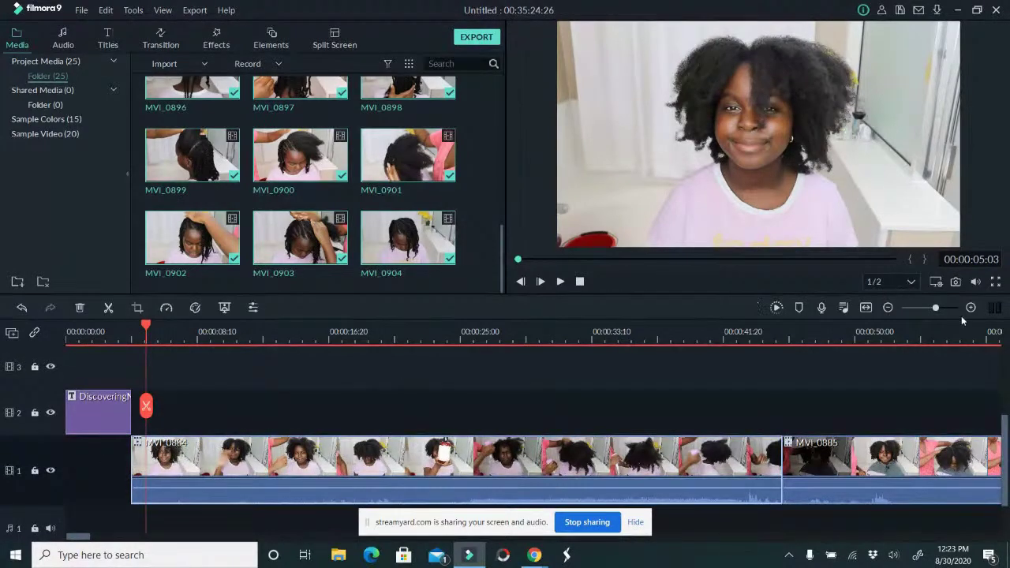
left_click_drag(936, 310, 912, 316)
left_click_drag(438, 439, 7, 501)
right_click(100, 480)
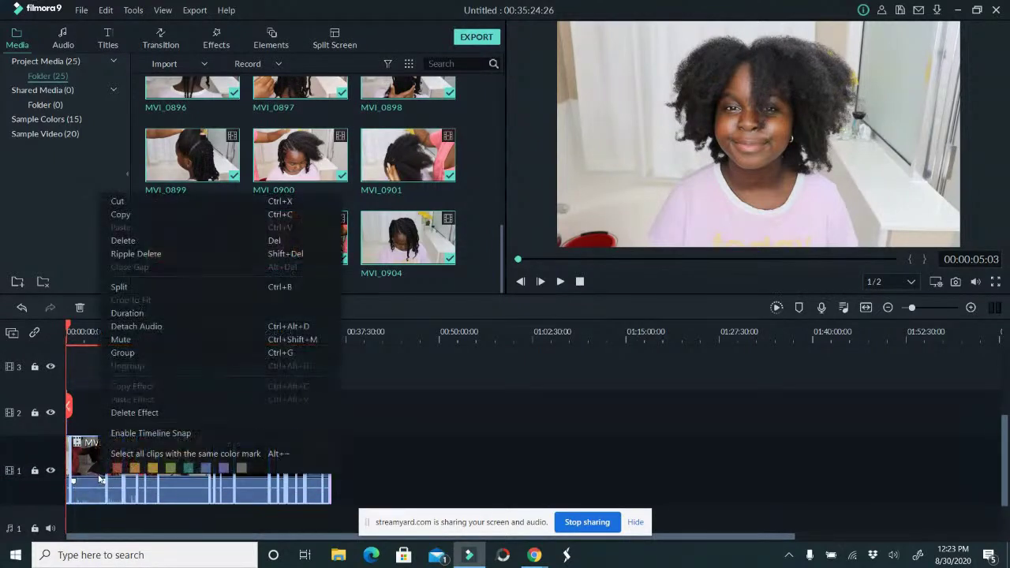
left_click(137, 340)
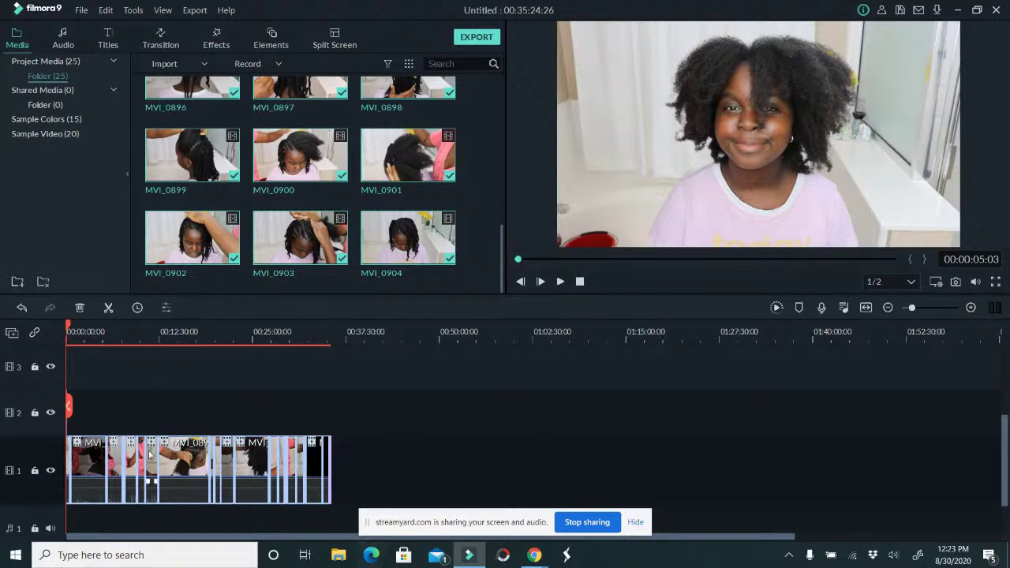
Select the instagram_sq2 image on track 4 and move the playhead to 00:00:09:19 in clip MVI_0884.
left_click_drag(916, 307, 939, 311)
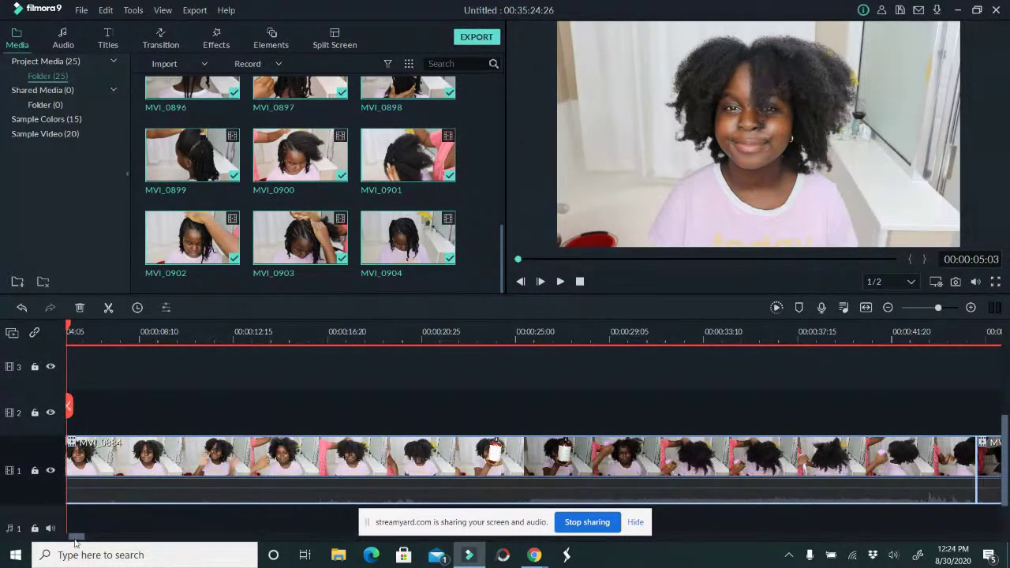
scroll(75, 542, "up", 2)
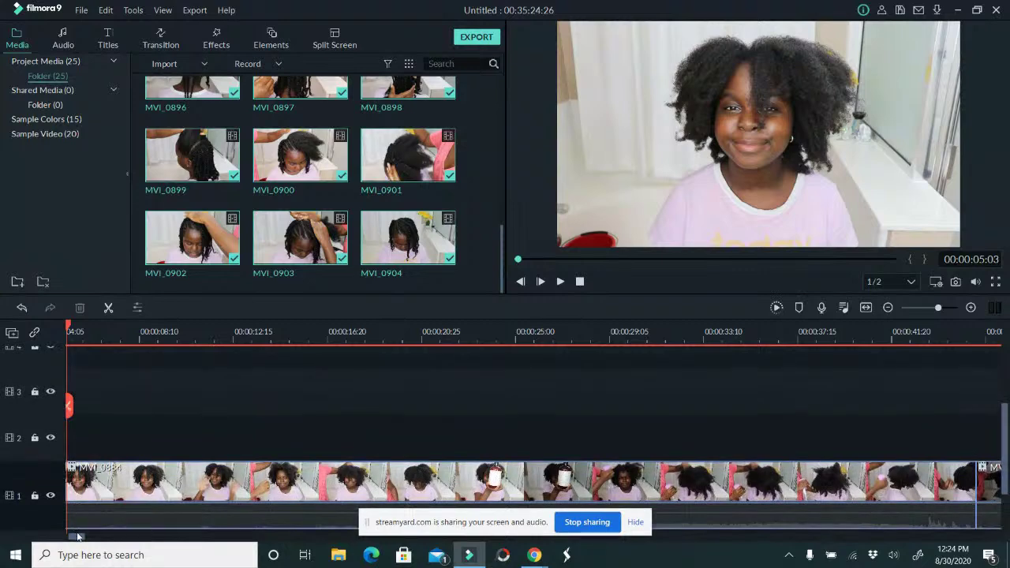
scroll(77, 537, "down", 2)
left_click(23, 307)
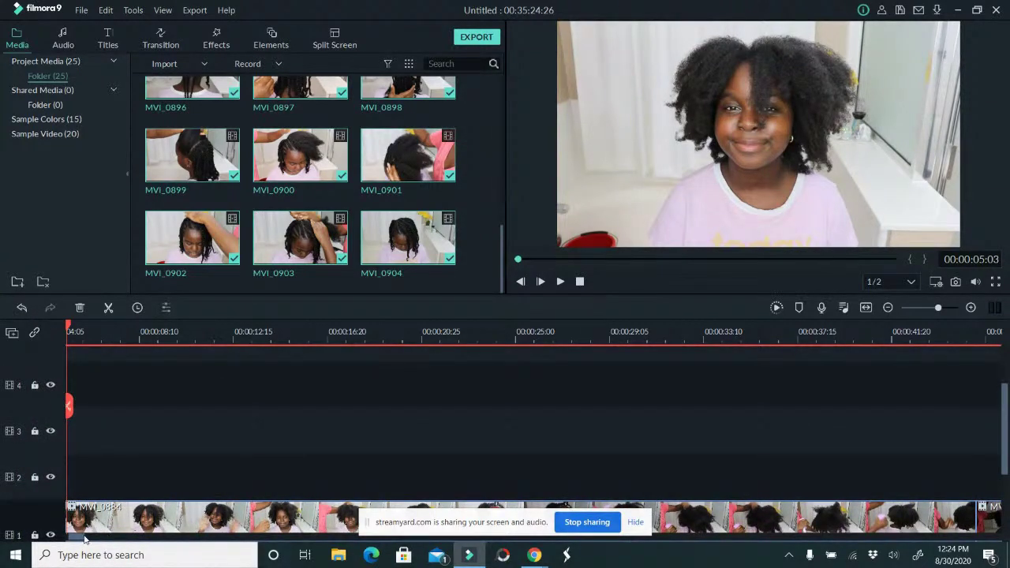
left_click_drag(86, 539, 75, 539)
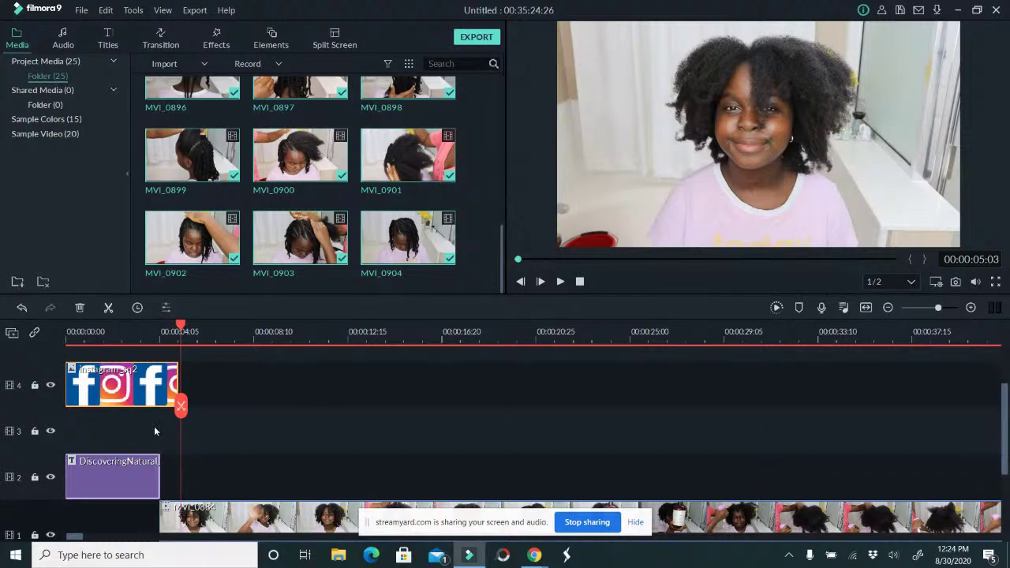
left_click(152, 381)
left_click_drag(180, 408, 282, 440)
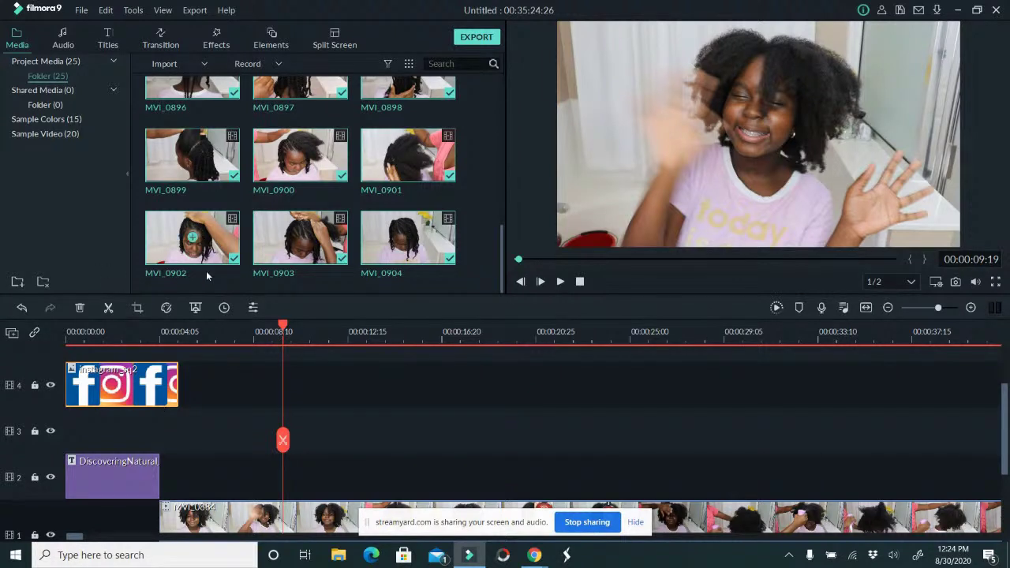
Move the instagram_sq2 image on track 4 to just past the start of MVI_0884 and set the playhead to 00:00:05:10.
left_click_drag(177, 399, 243, 399)
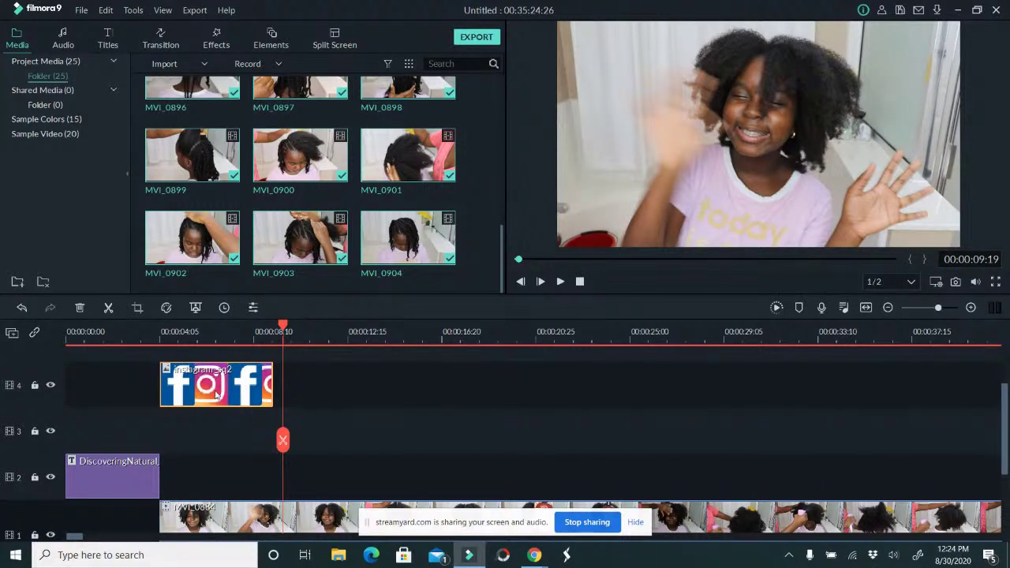
left_click_drag(224, 393, 226, 388)
left_click(186, 331)
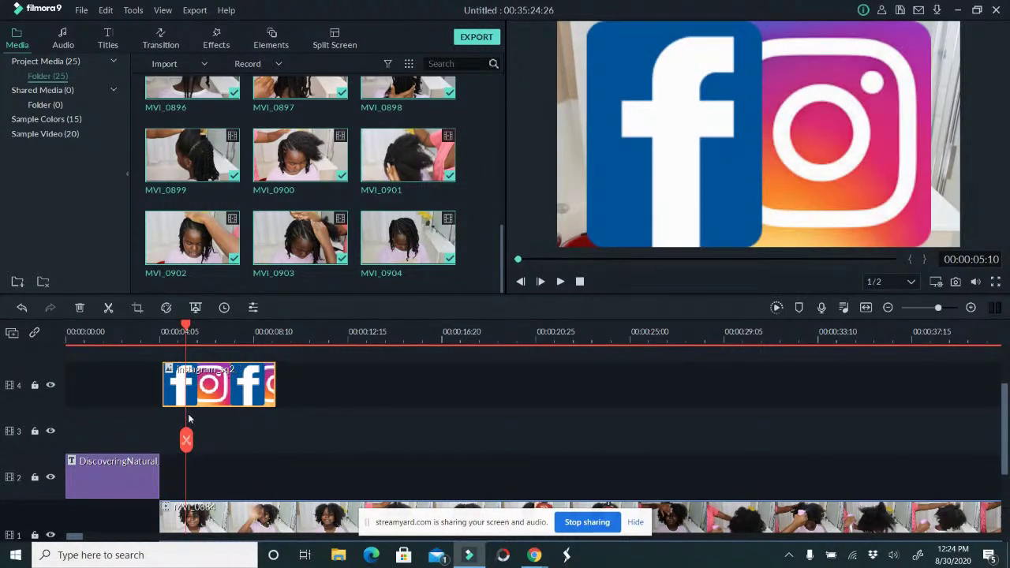
Shrink the instagram_sq2 image to a small icon and place it near the upper-right corner of the video frame.
left_click(622, 211)
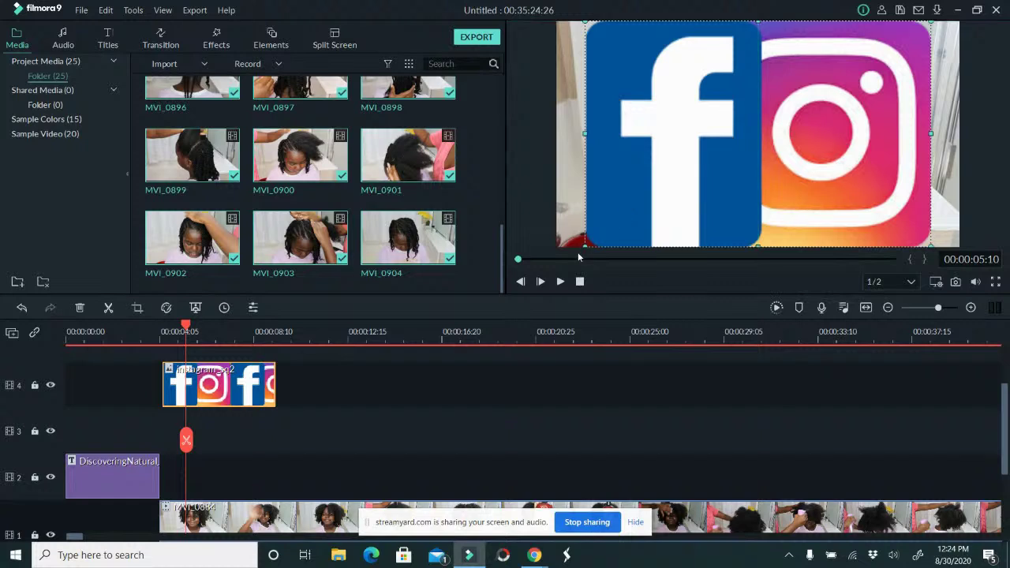
left_click_drag(584, 243, 898, 43)
left_click_drag(902, 4, 909, 5)
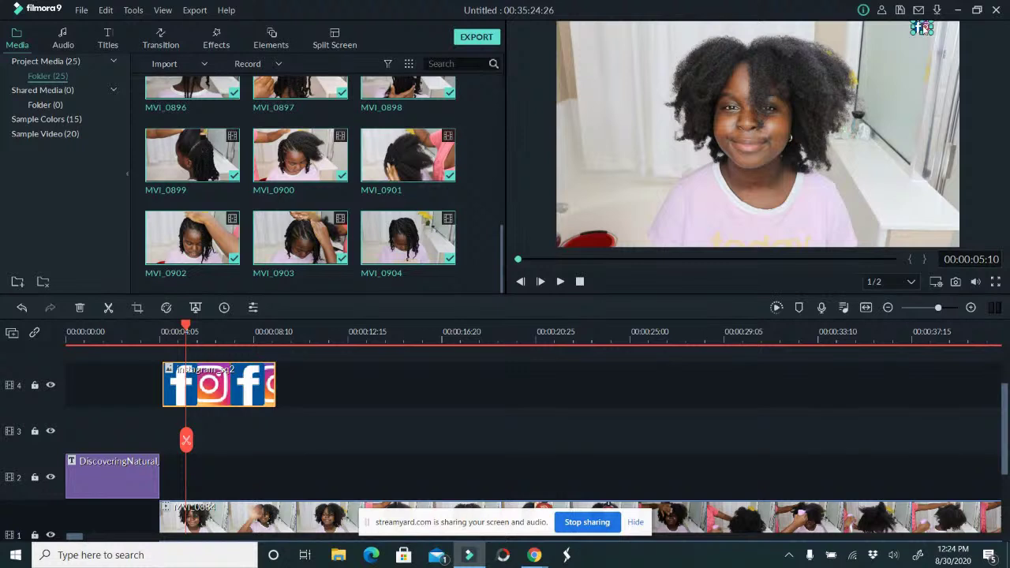
left_click_drag(922, 29, 847, 36)
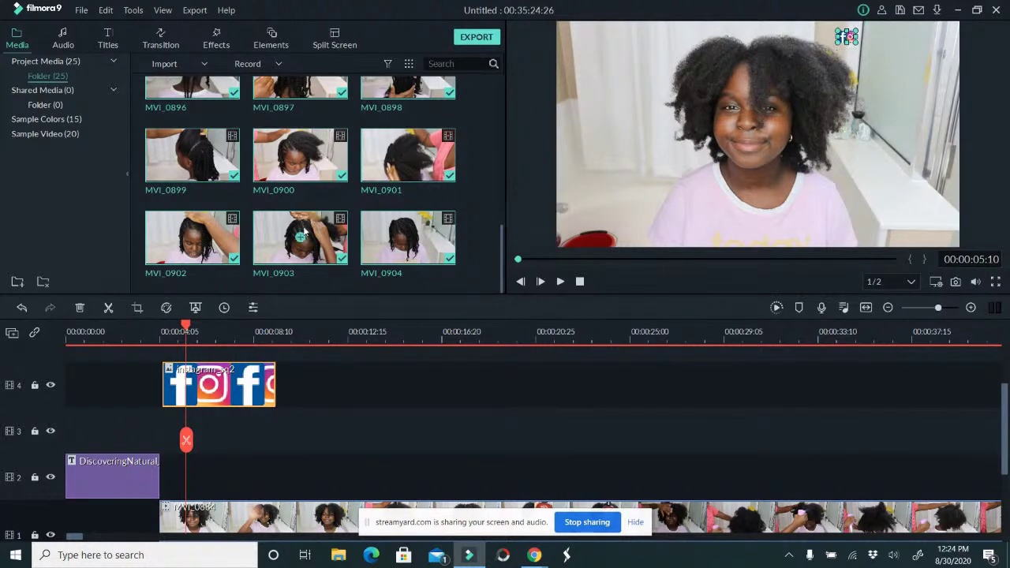
Add a Default Title on track 5 directly above the instagram_sq2 image and apply Text style 2 to it.
left_click(105, 37)
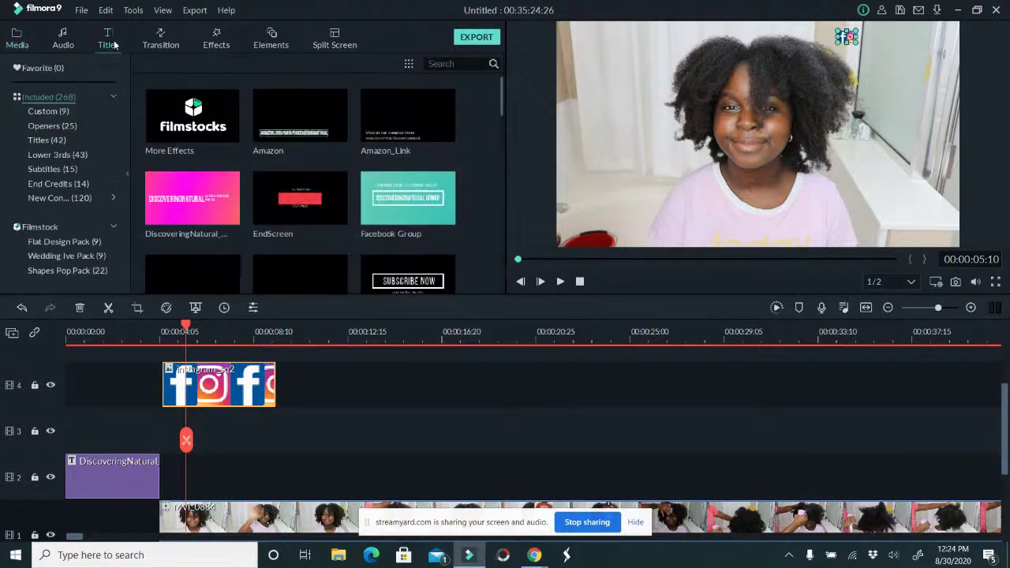
left_click(47, 140)
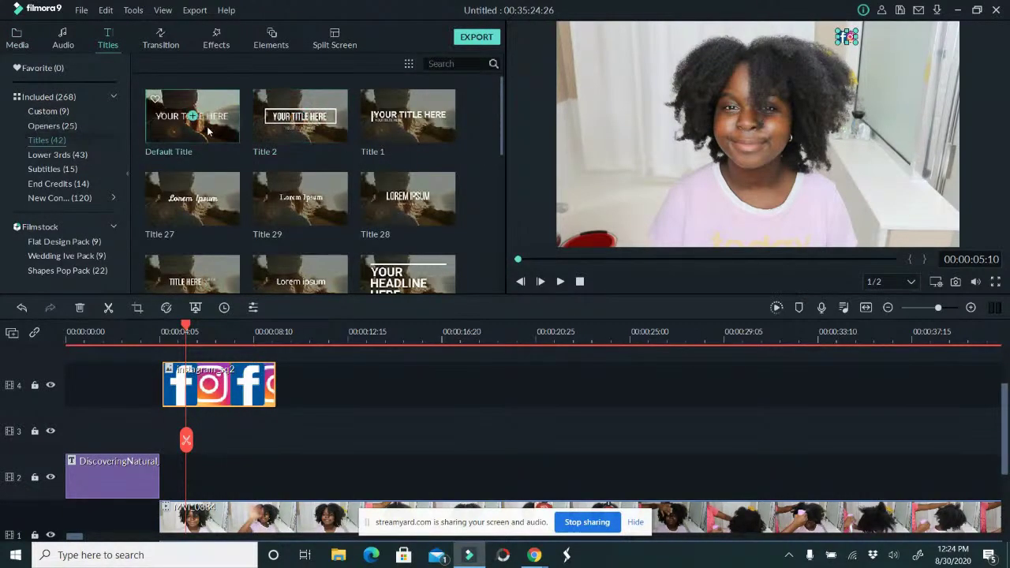
left_click_drag(209, 132, 158, 357)
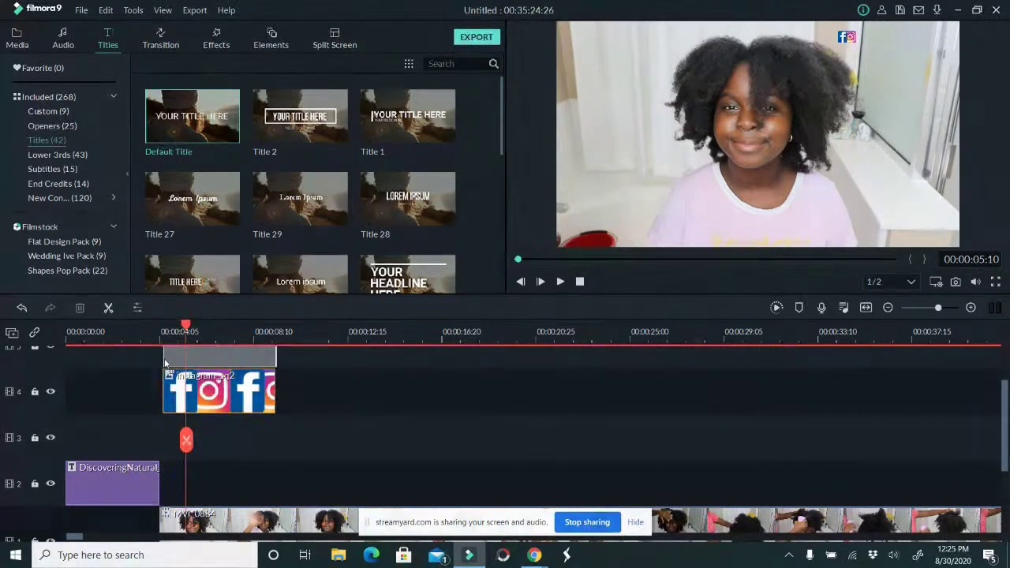
left_click_drag(164, 362, 166, 359)
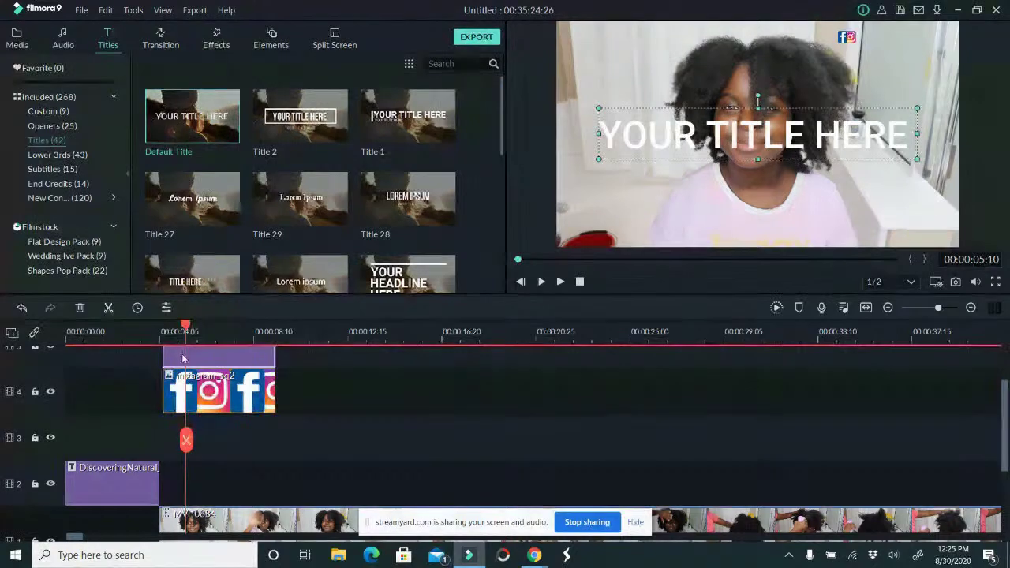
double_click(183, 358)
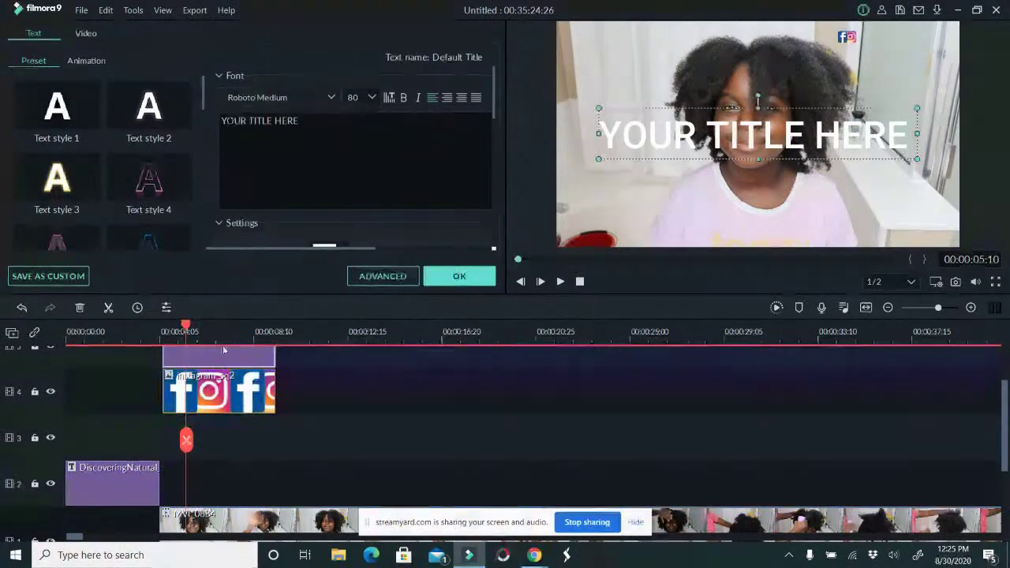
left_click(167, 111)
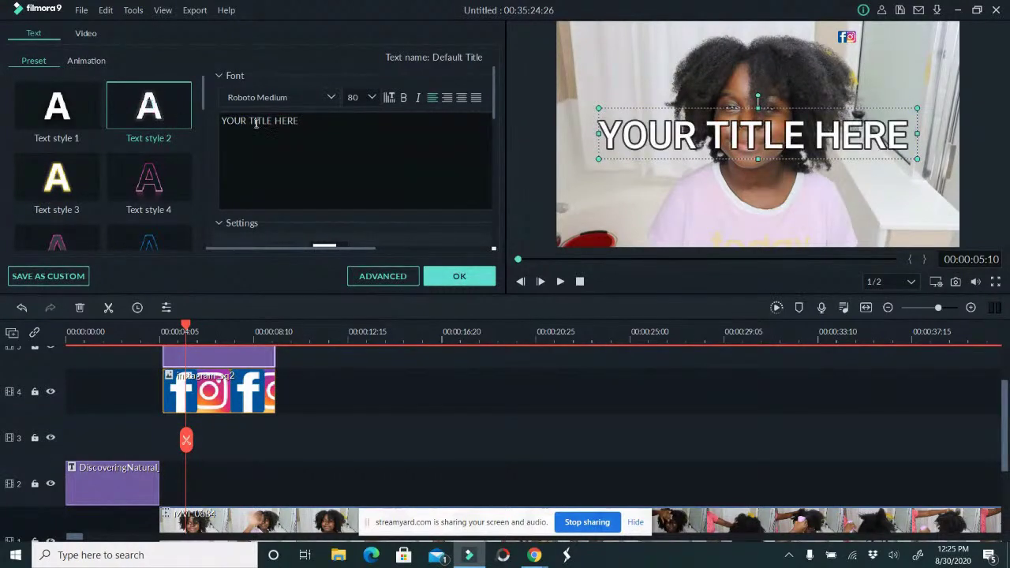
Replace the title text with "DiscoveringNatural" and shrink it to a small caption in the video frame.
left_click_drag(318, 124, 119, 113)
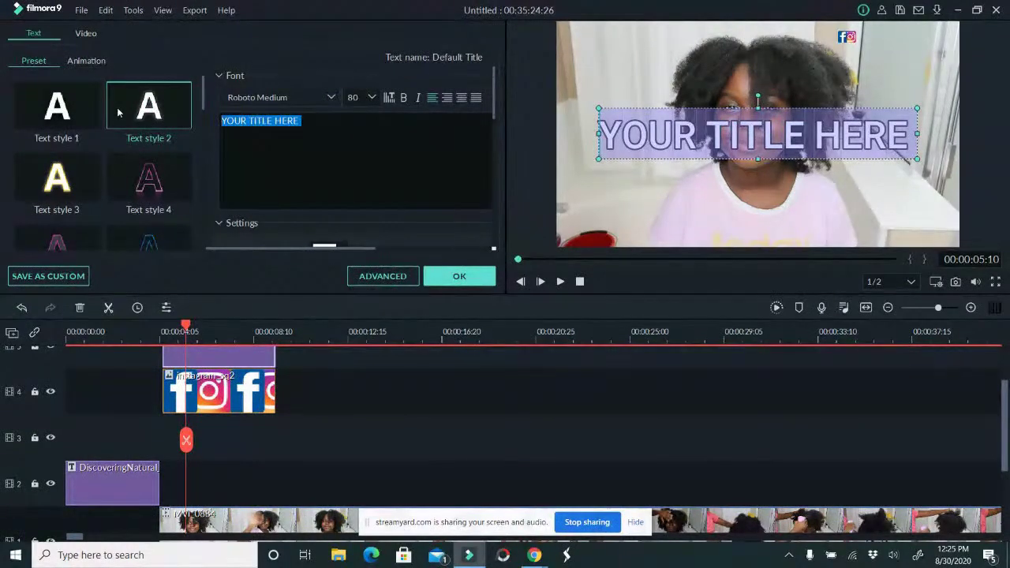
type("DiscoveringNatr")
key("BackSpace")
type("ural")
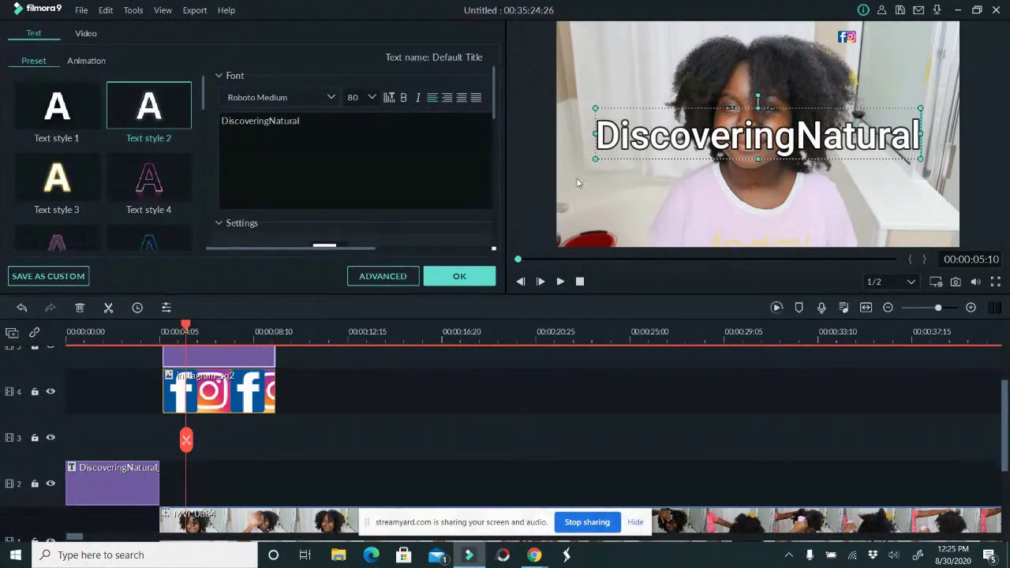
left_click_drag(597, 161, 845, 105)
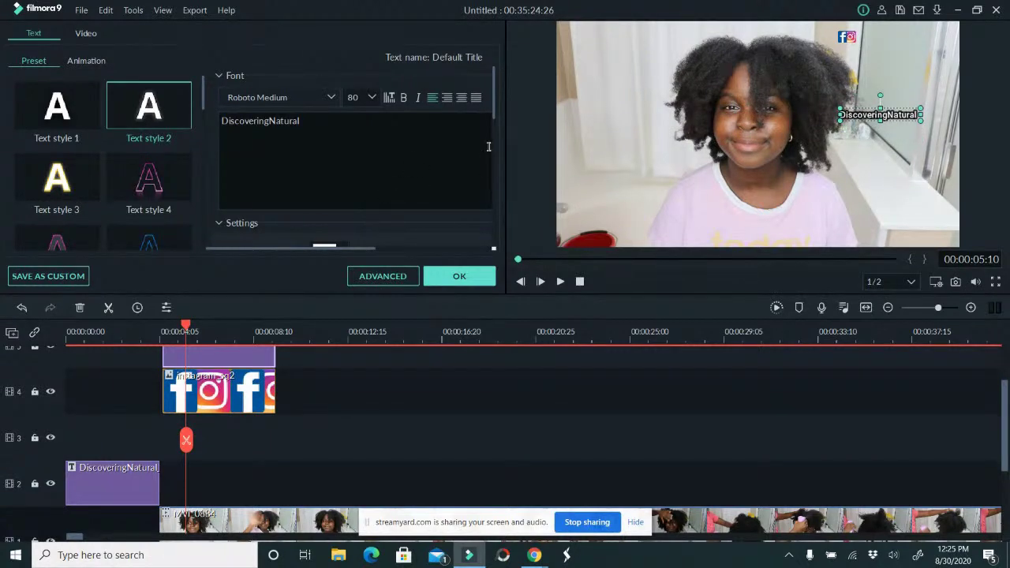
scroll(489, 146, "down", 5)
scroll(309, 199, "down", 5)
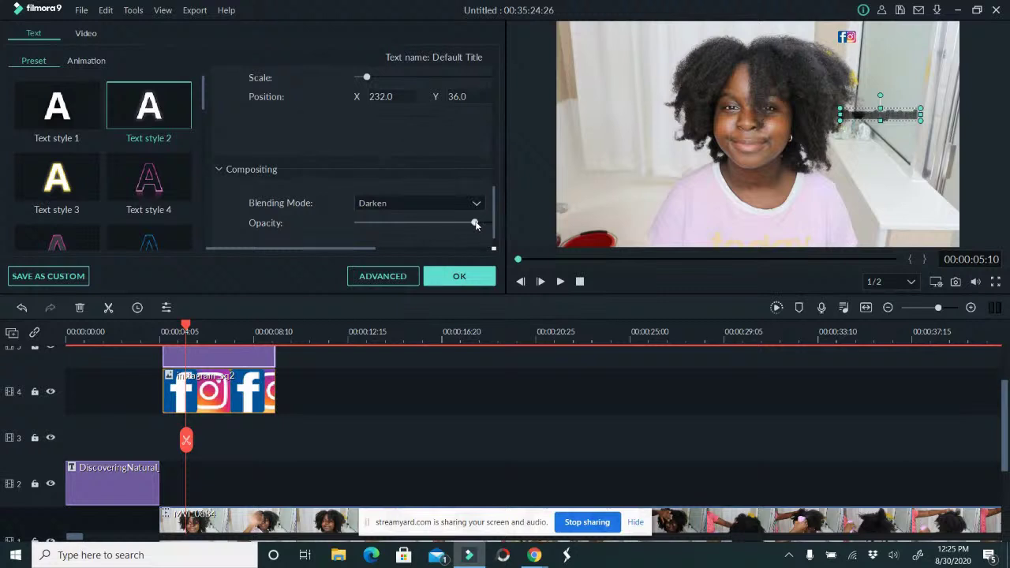
left_click_drag(473, 225, 499, 226)
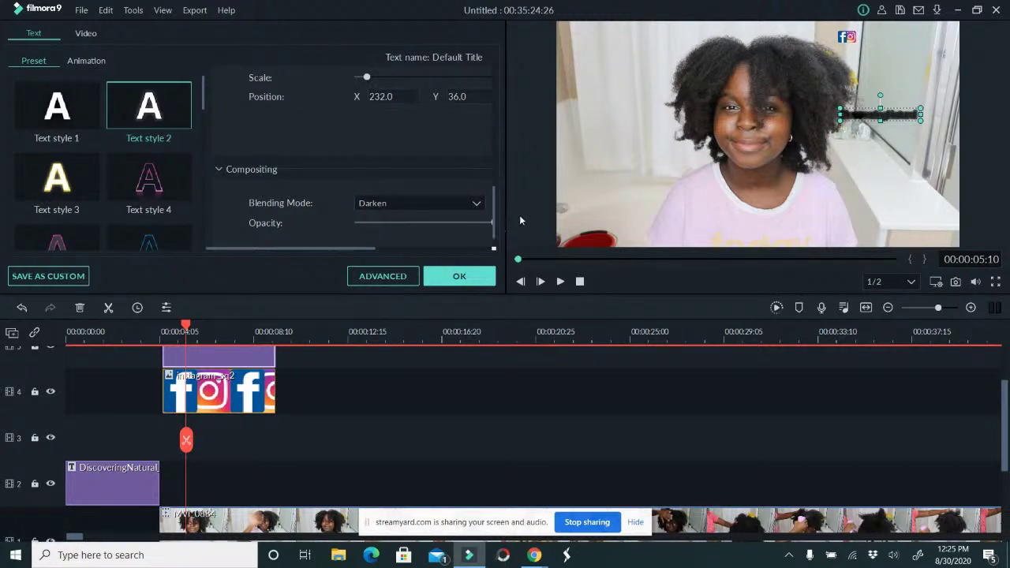
key("ctrl+z")
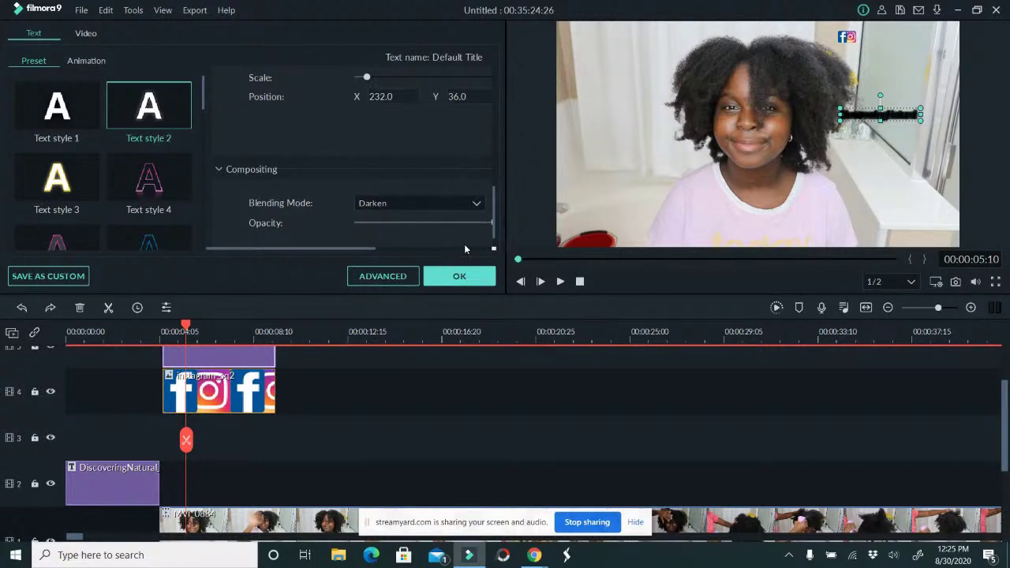
left_click_drag(858, 118, 856, 117)
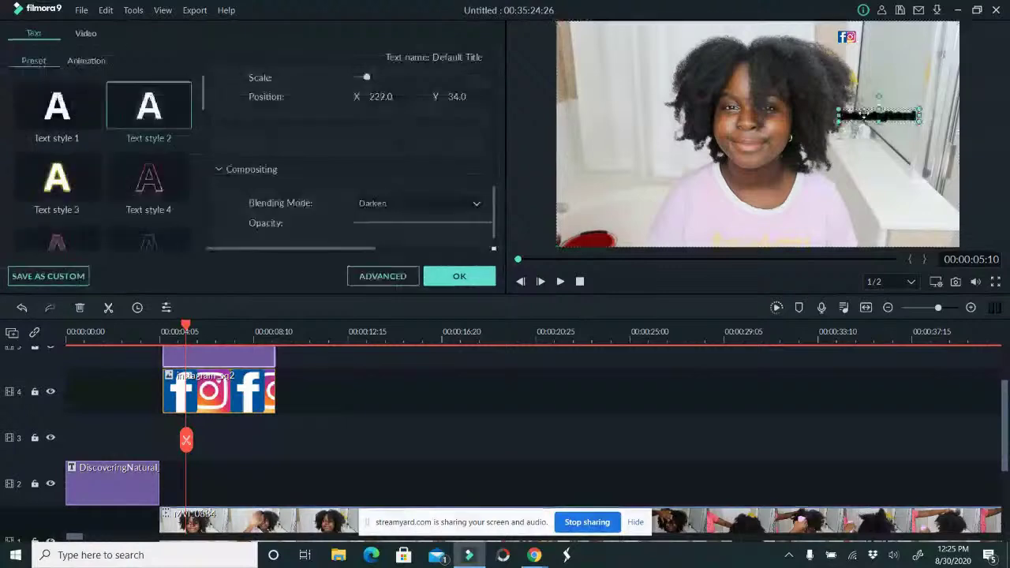
key("ctrl+z")
Set the title's blending mode to Normal and lower its opacity to make the caption semi-transparent.
left_click(417, 203)
left_click(412, 216)
scroll(496, 222, "down", 1)
left_click_drag(432, 199, 444, 198)
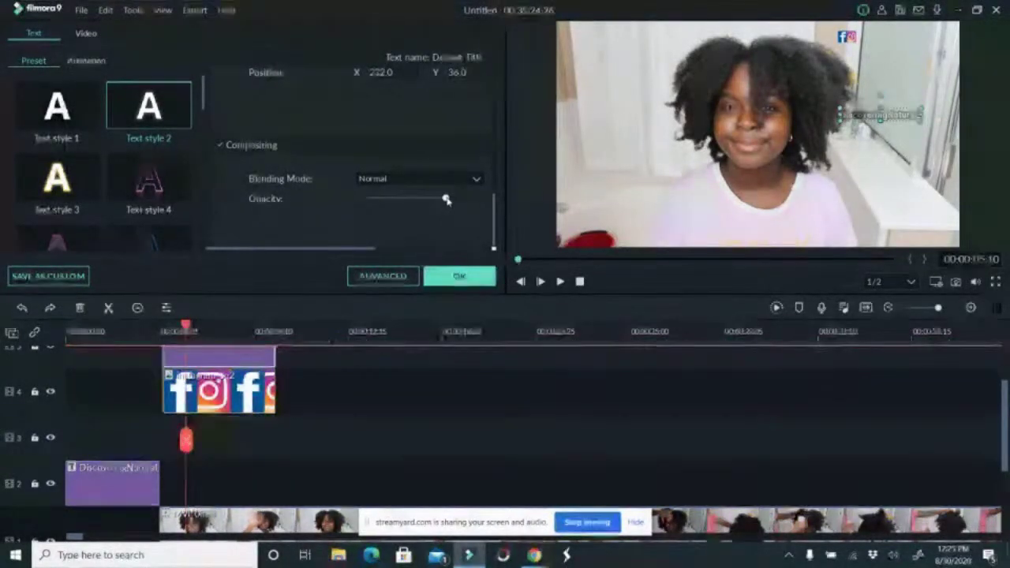
Position the caption at X 275.0, Y 185.0 beside the social media icons and shift the icons right up against it.
left_click_drag(880, 95, 902, 36)
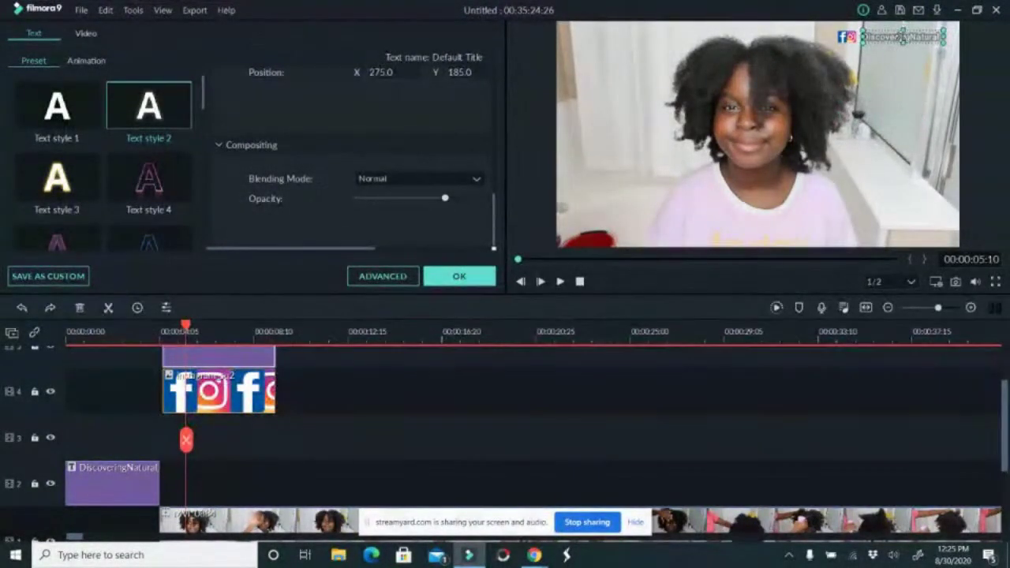
left_click(845, 44)
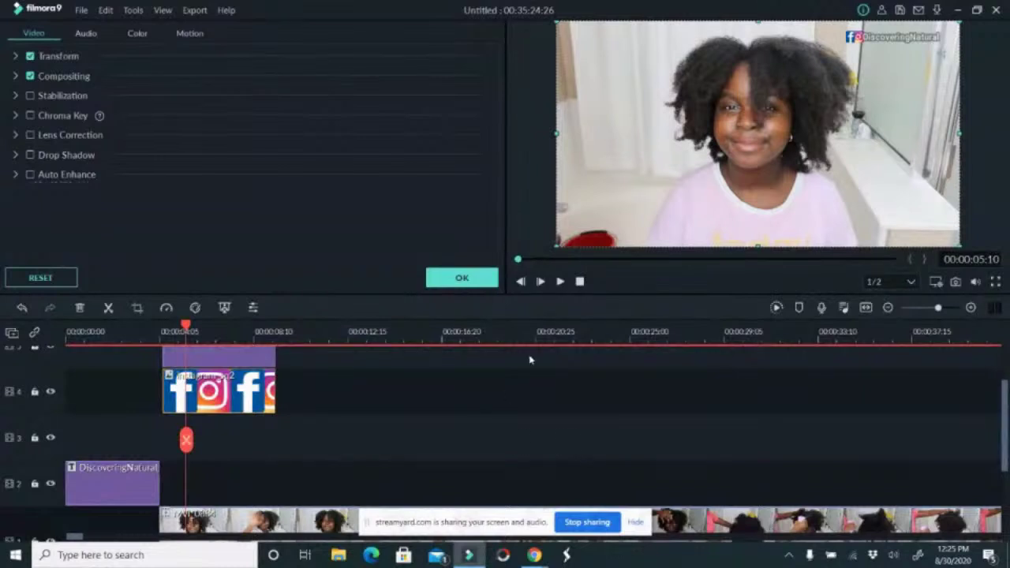
Review the intro title by scrubbing, and play from the timeline start through the opening of MVI_0884.
left_click(187, 441)
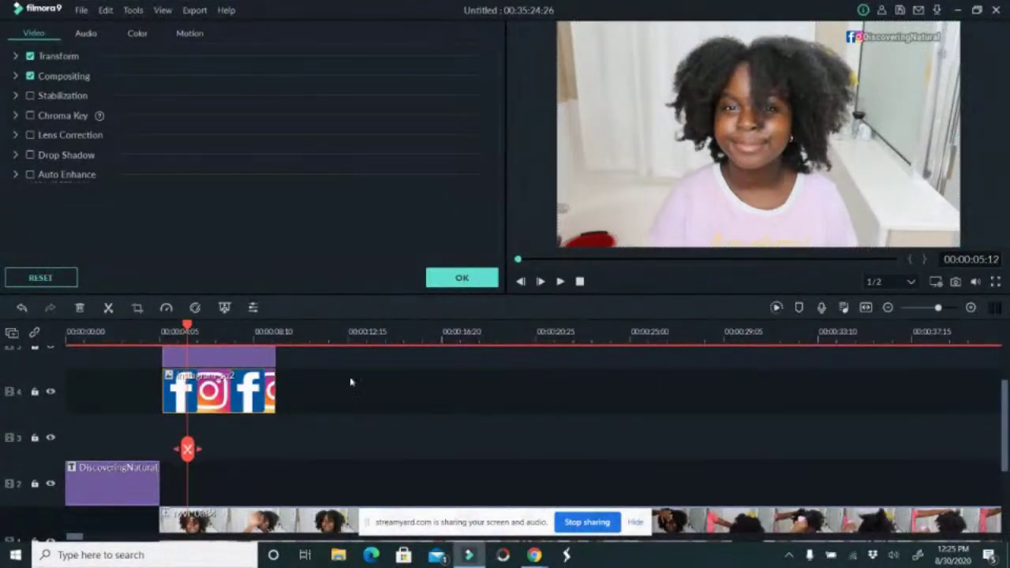
scroll(1002, 442, "down", 2)
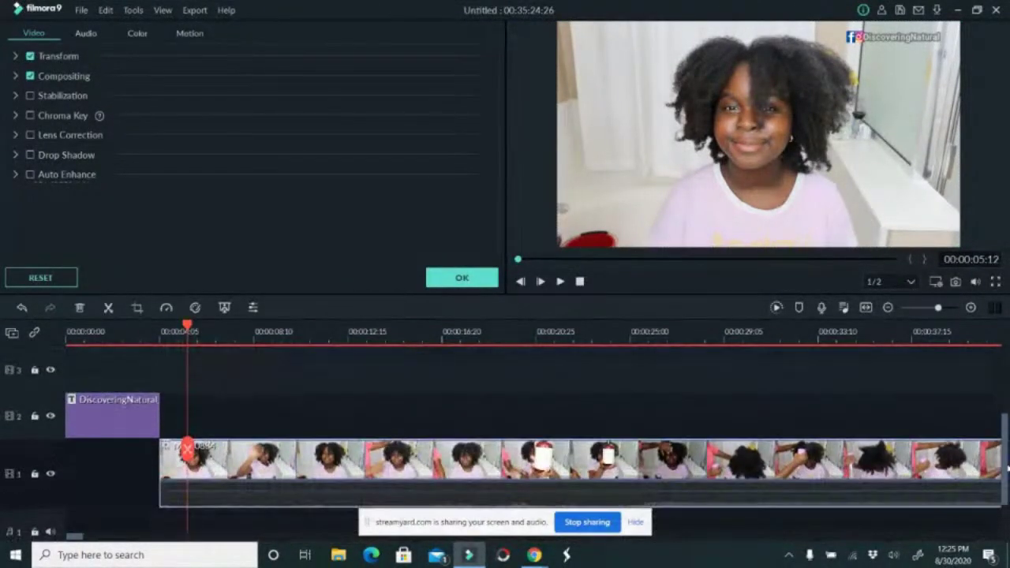
left_click_drag(89, 331, 68, 332)
left_click(149, 333)
left_click_drag(156, 339, 67, 347)
left_click(124, 341)
left_click_drag(127, 342, 51, 352)
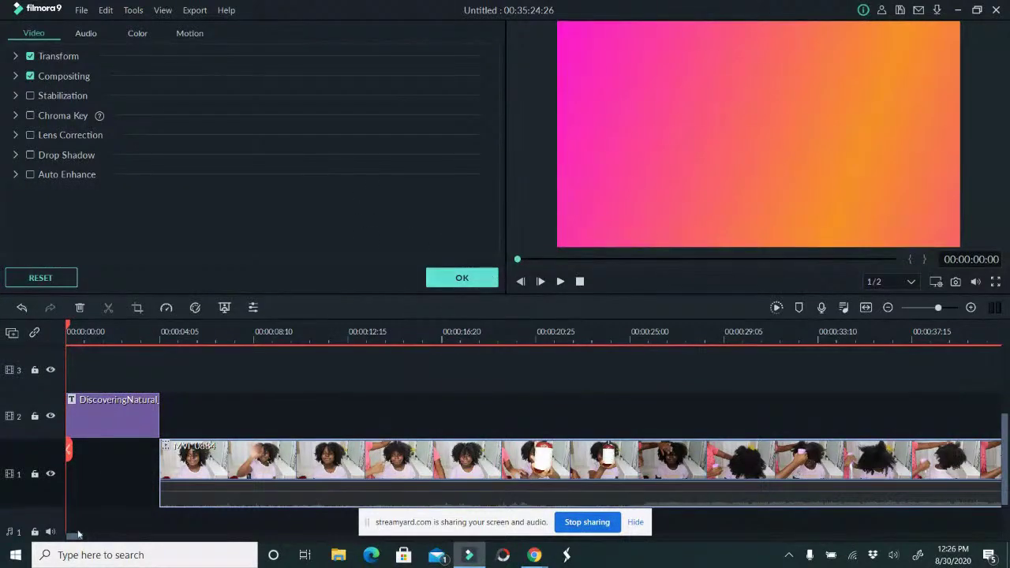
left_click(158, 338)
key("Home")
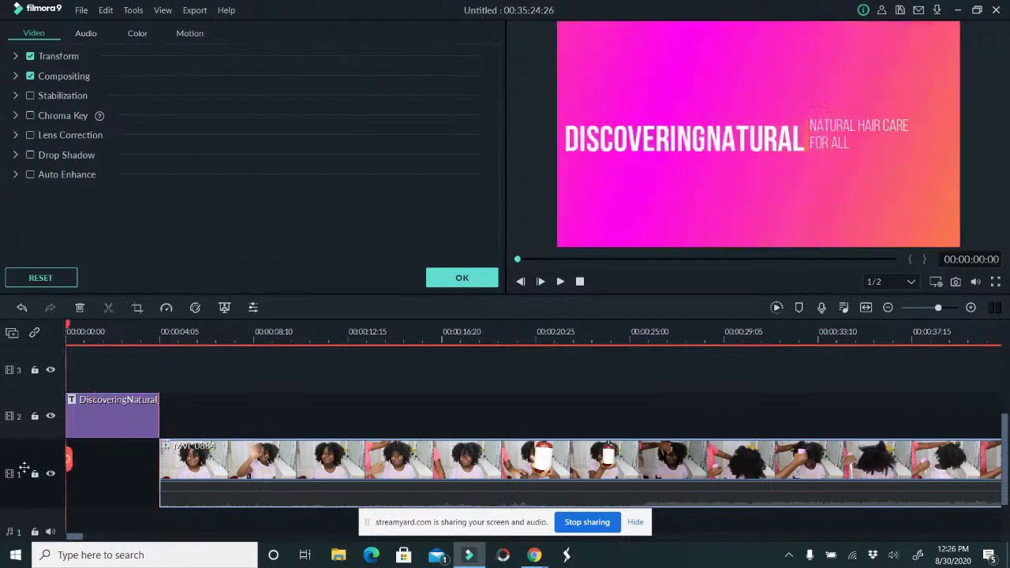
left_click(560, 281)
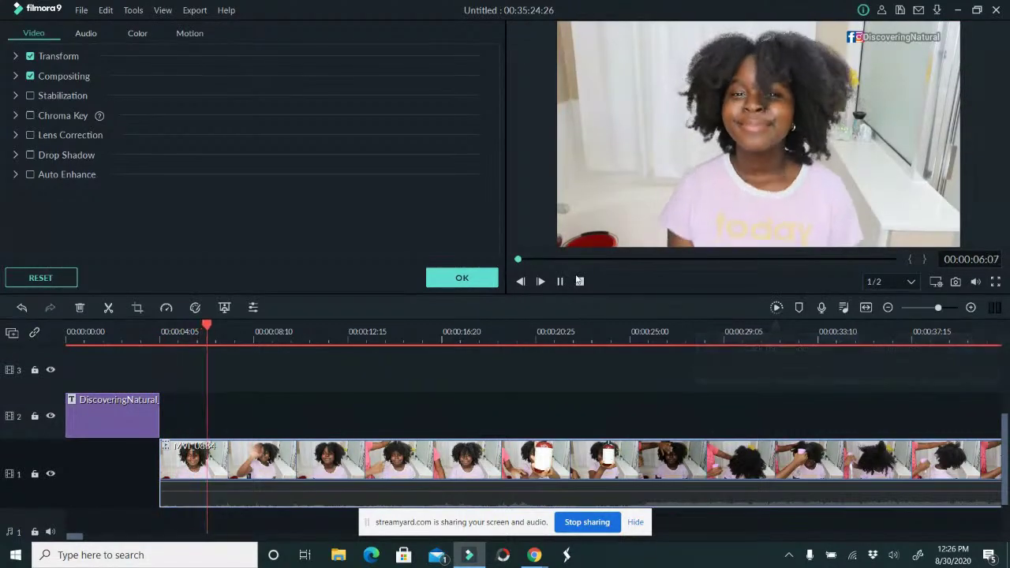
left_click(561, 282)
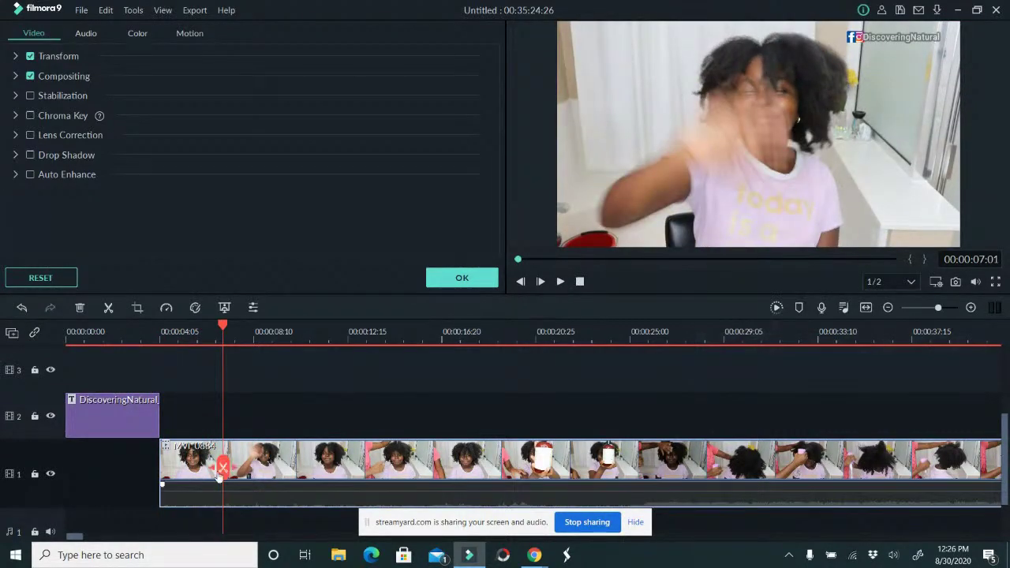
Trim the start of MVI_0884 up to 00:00:06:16, keeping the clip directly after the intro title.
mouse_move(225, 472)
left_mouse_down()
mouse_move(187, 469)
mouse_move(226, 470)
mouse_move(214, 469)
left_mouse_up()
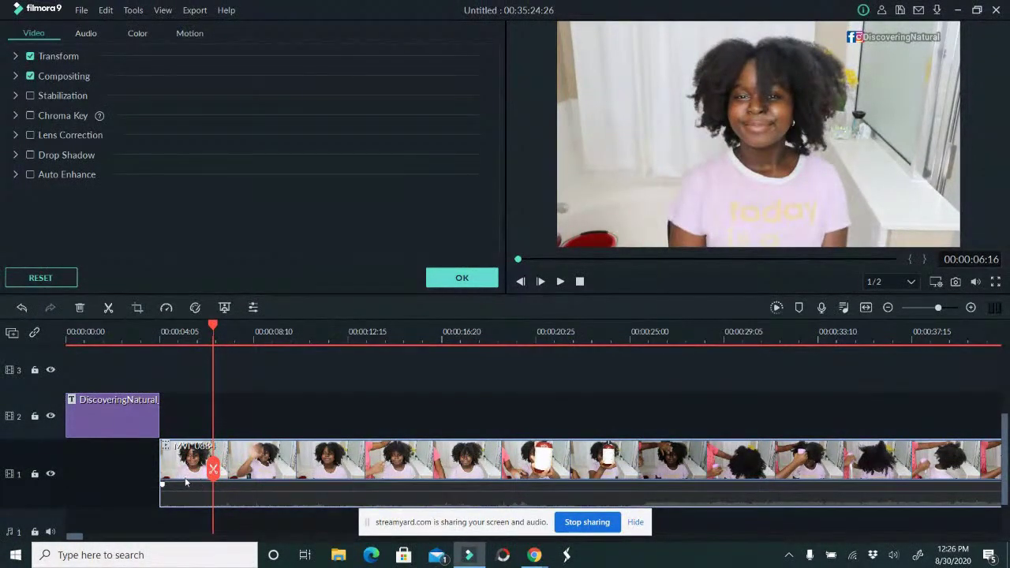
left_click_drag(163, 466, 214, 462)
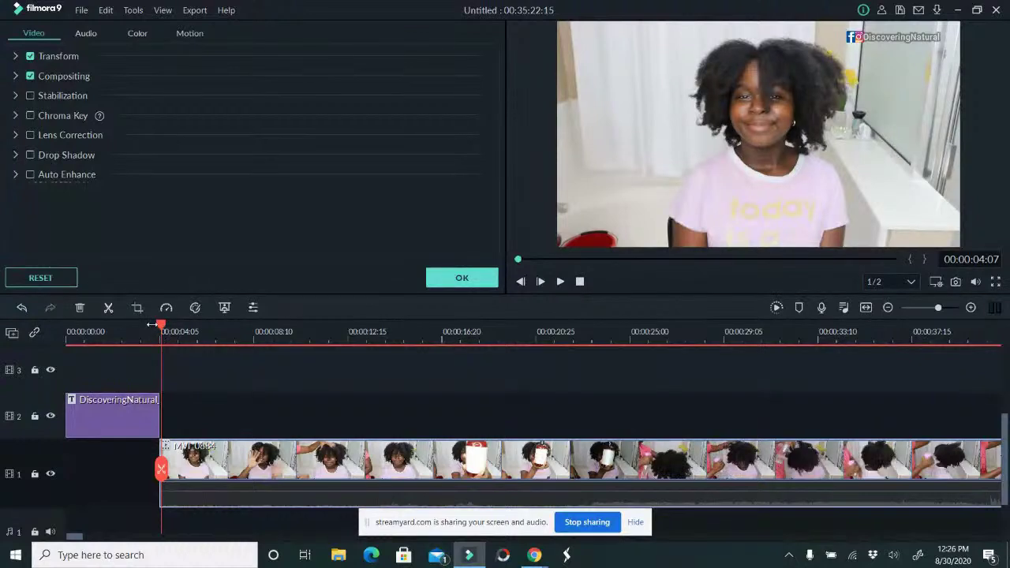
Replay the opening of MVI_0884 and trim the clip's start further, up to 00:00:06:00.
left_click(151, 331)
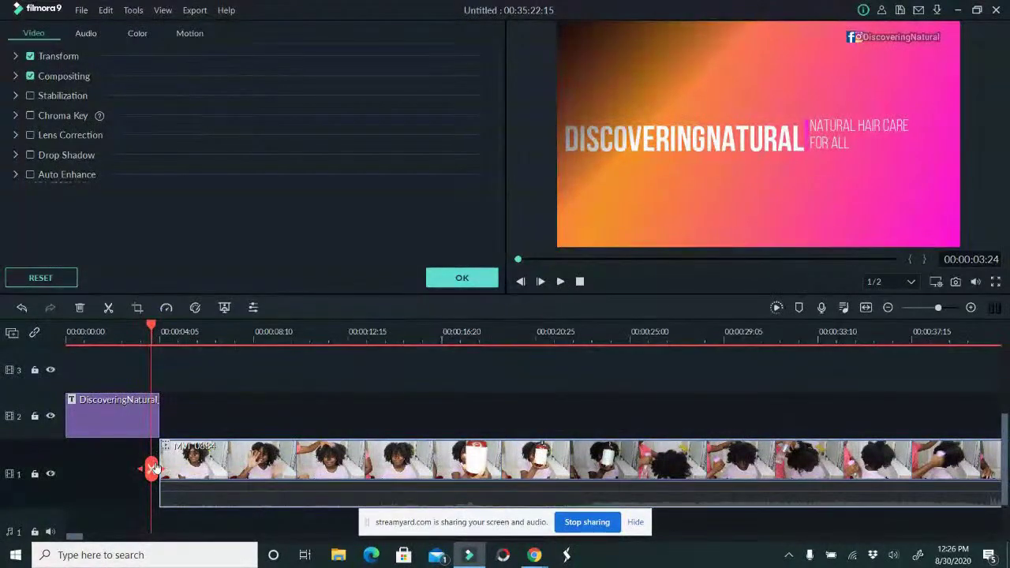
left_click_drag(150, 471, 190, 476)
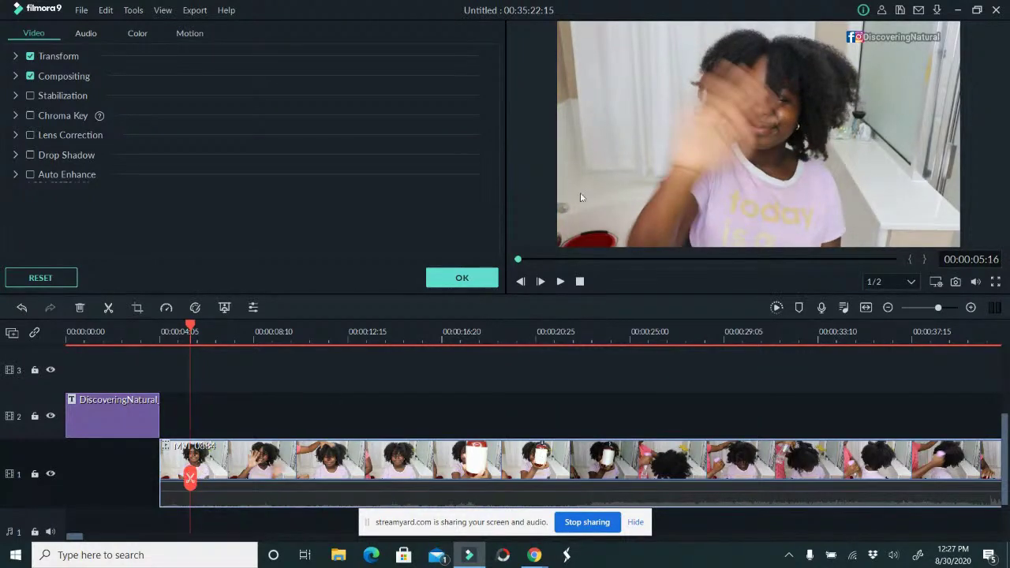
left_click(559, 282)
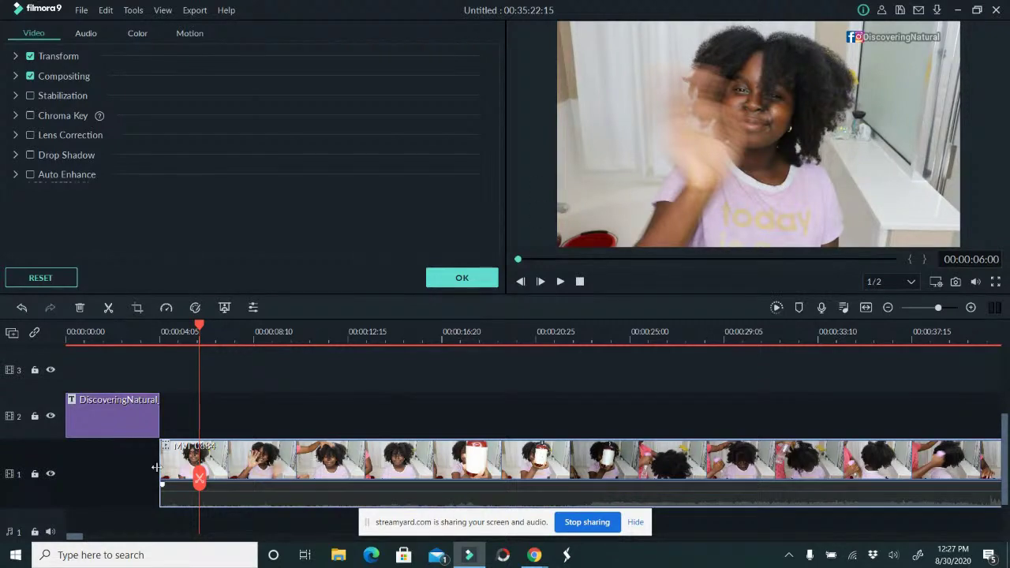
left_click_drag(158, 468, 200, 476)
Play the newly trimmed opening of MVI_0884 from 00:00:04:05 and pause after the wave.
left_click(160, 333)
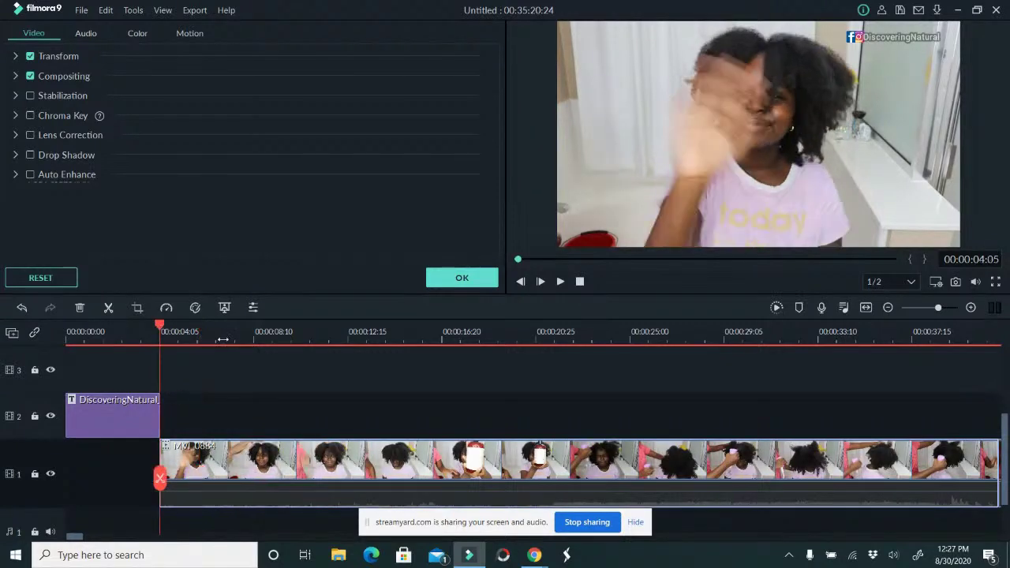
left_click(560, 282)
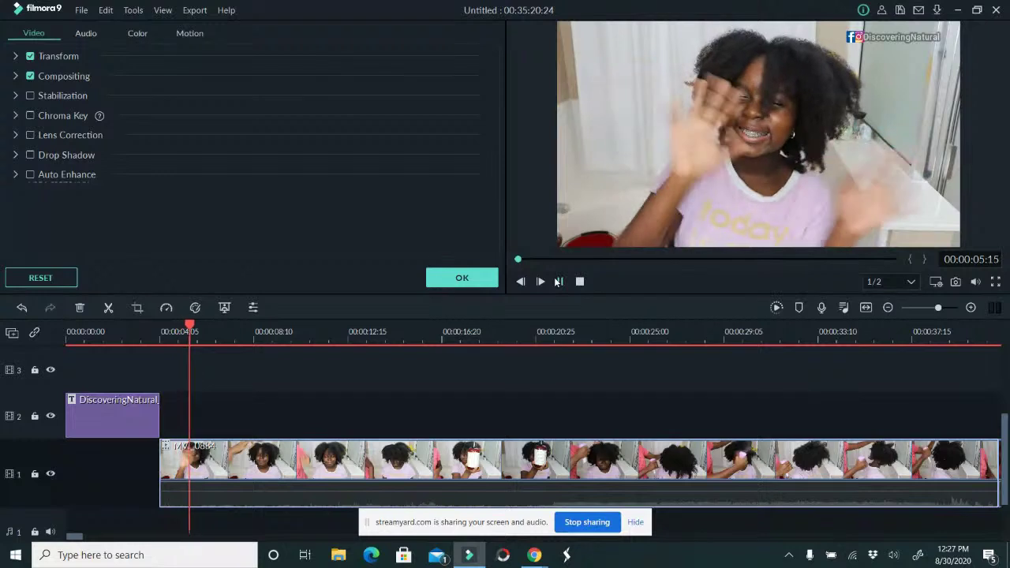
left_click(558, 282)
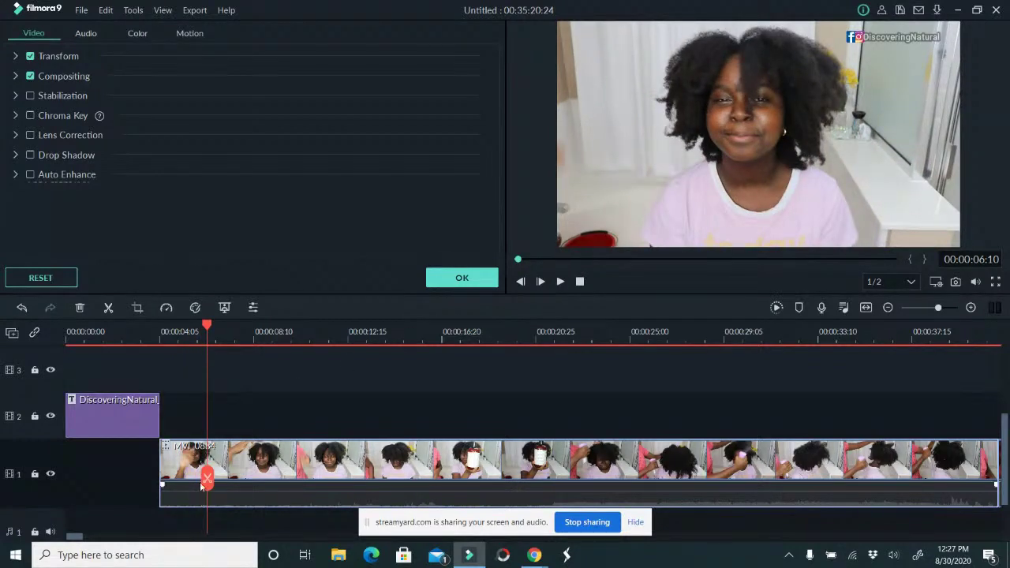
Split MVI_0884 at 00:00:05:26 and trim the start of the second piece up to 00:00:07:08, keeping it against the first piece.
left_click_drag(209, 483, 199, 480)
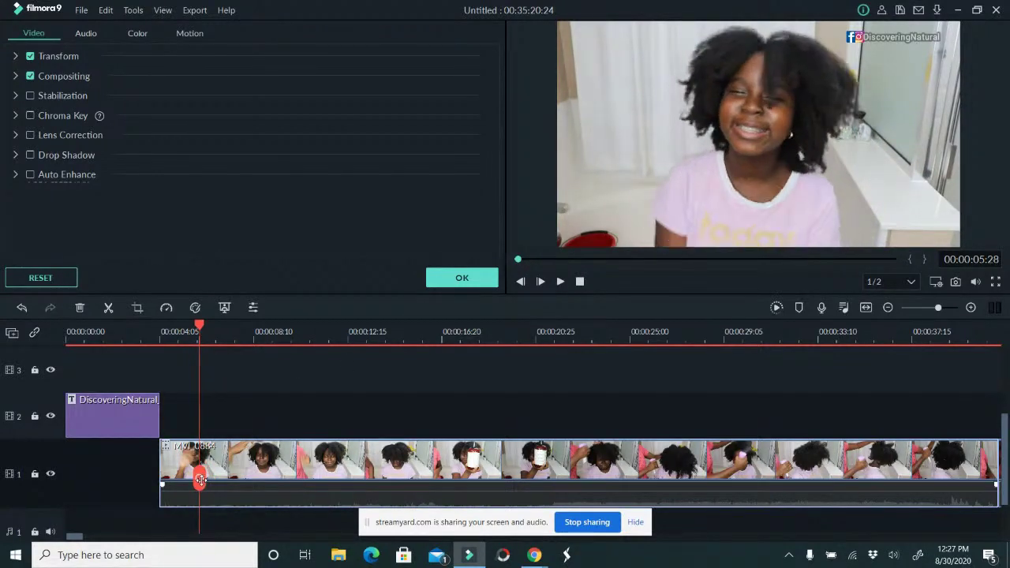
left_click(199, 479)
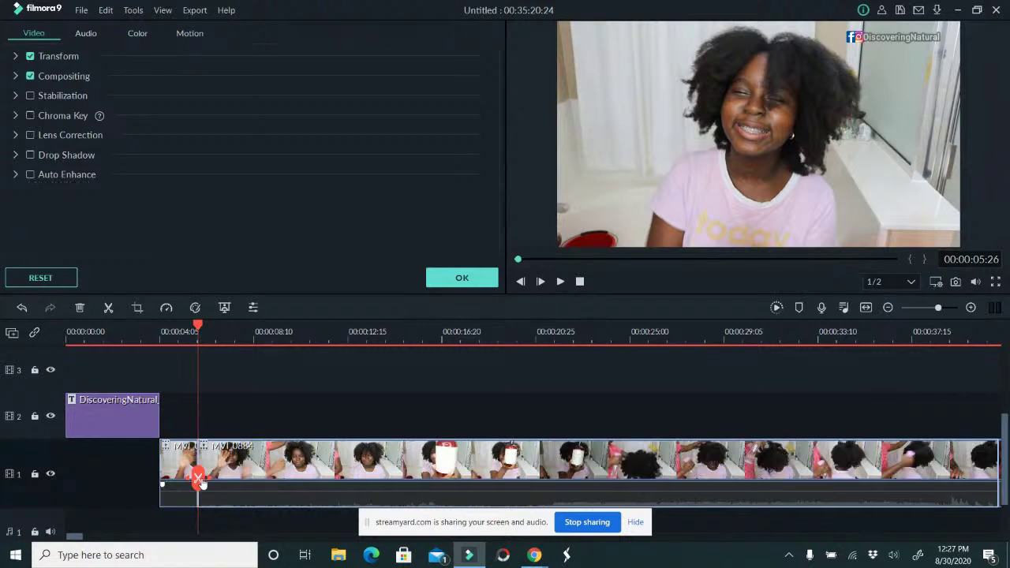
left_click(414, 333)
left_click_drag(414, 480, 260, 491)
left_click_drag(251, 488, 229, 489)
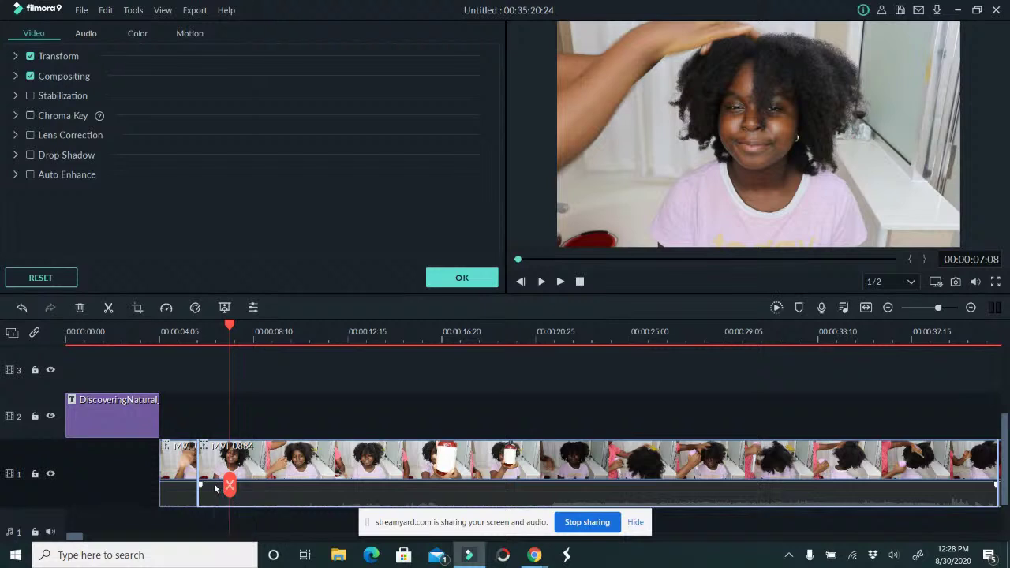
left_click_drag(199, 459, 159, 488)
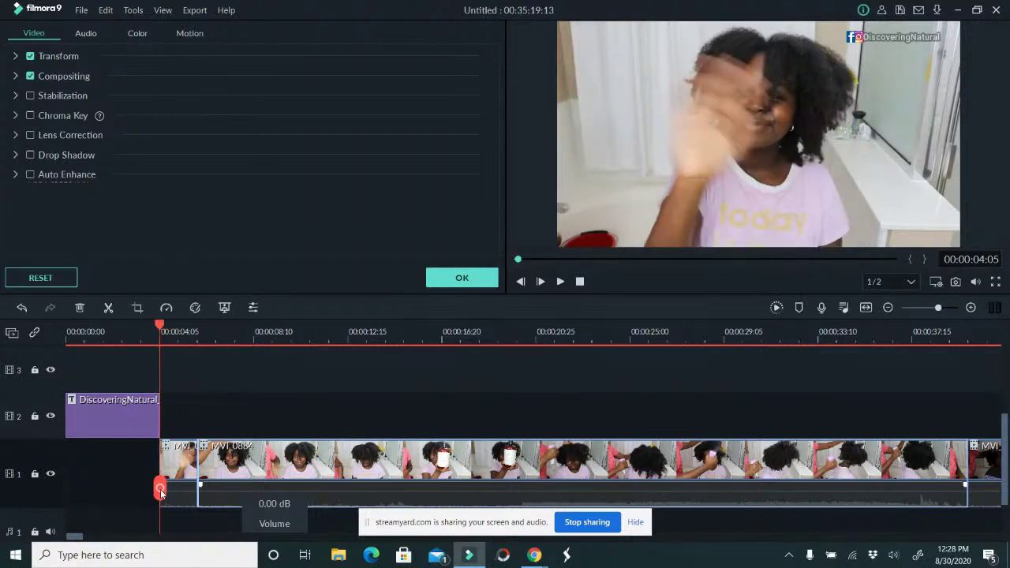
Play from 00:00:04:05, split MVI_0884 at 00:00:09:10, and trim the remaining piece's start up to the raised shampoo bottle.
left_click(559, 283)
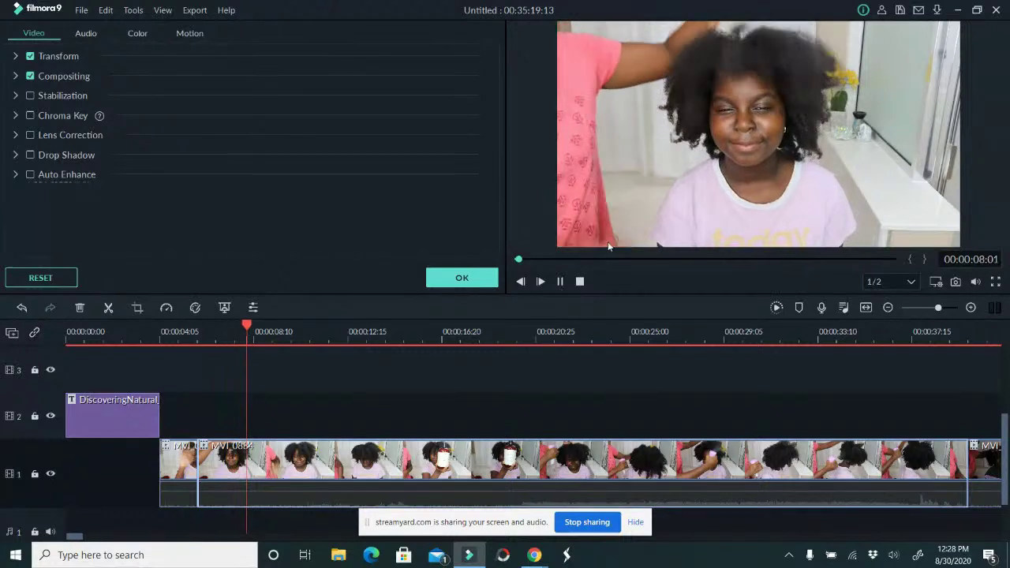
key("space")
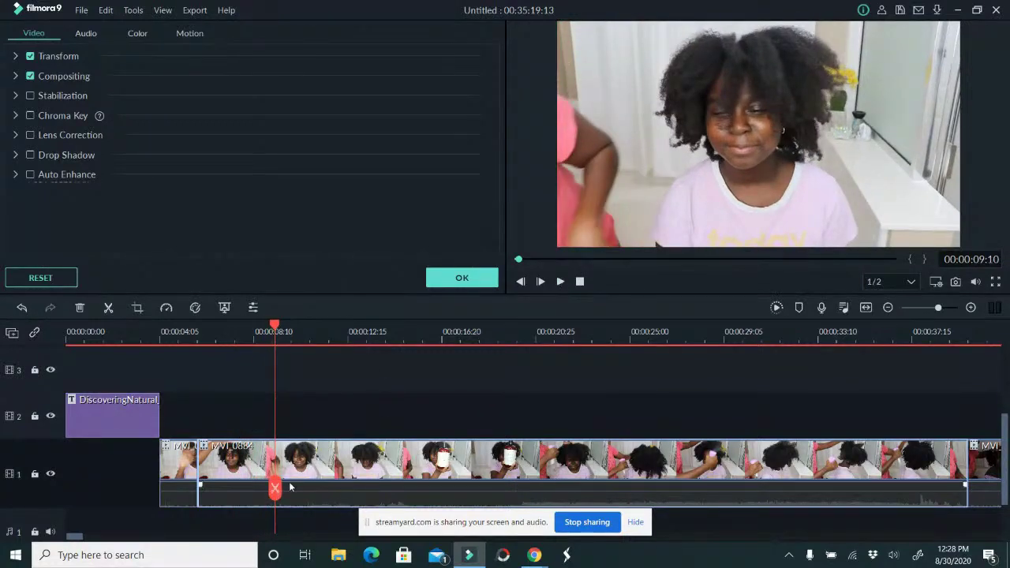
left_click(275, 487)
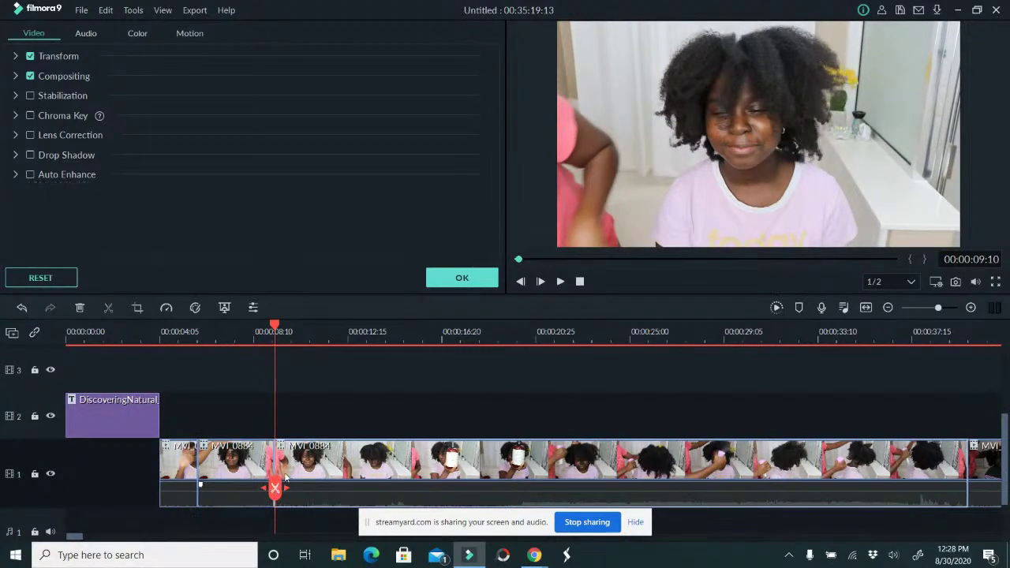
left_click_drag(275, 463, 440, 455)
Play across the new cut from 00:00:08:27 and split MVI_0884 at 00:00:10:22, during the bottle shot.
left_click_drag(273, 499, 266, 497)
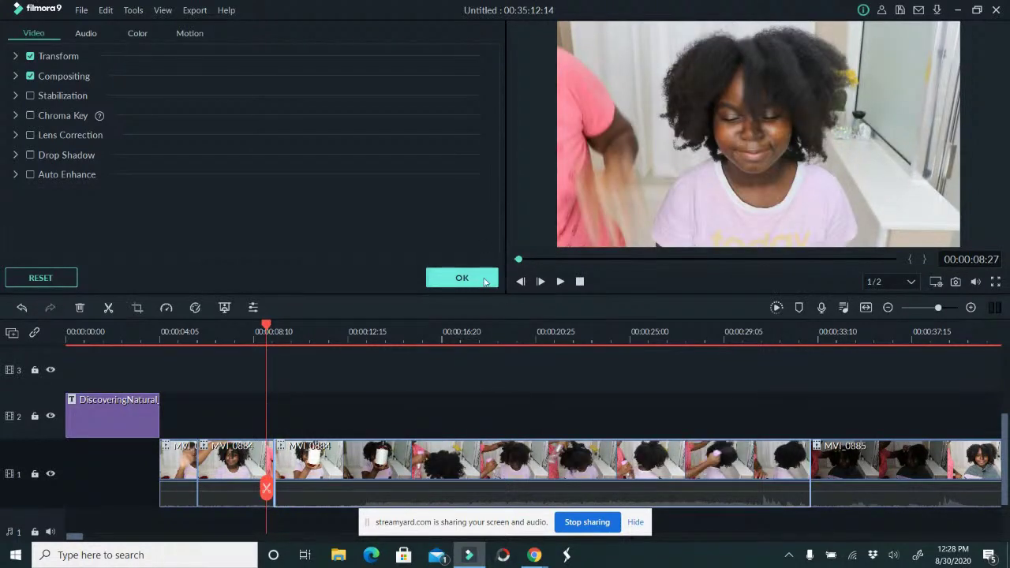
left_click(560, 282)
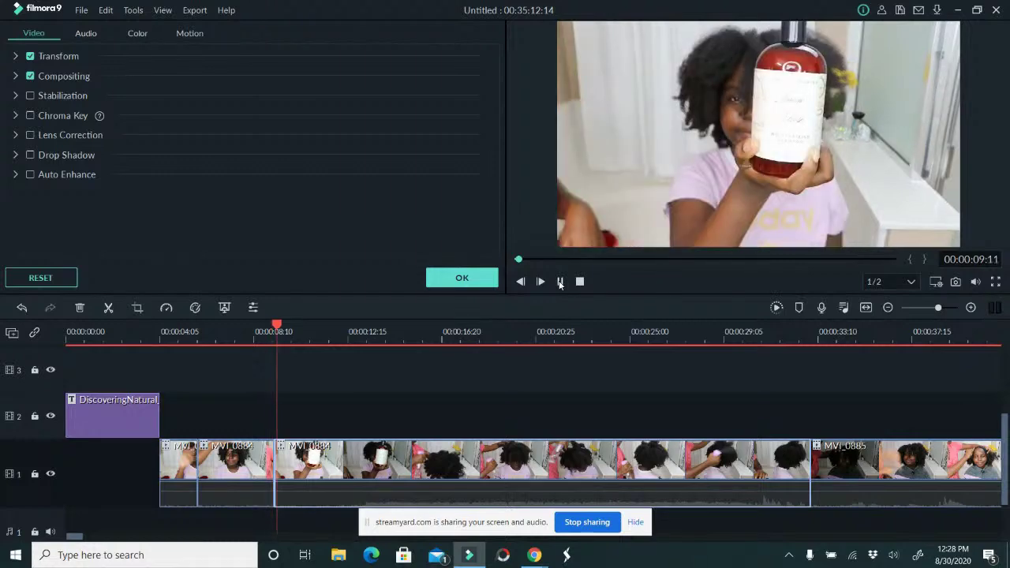
left_click(560, 281)
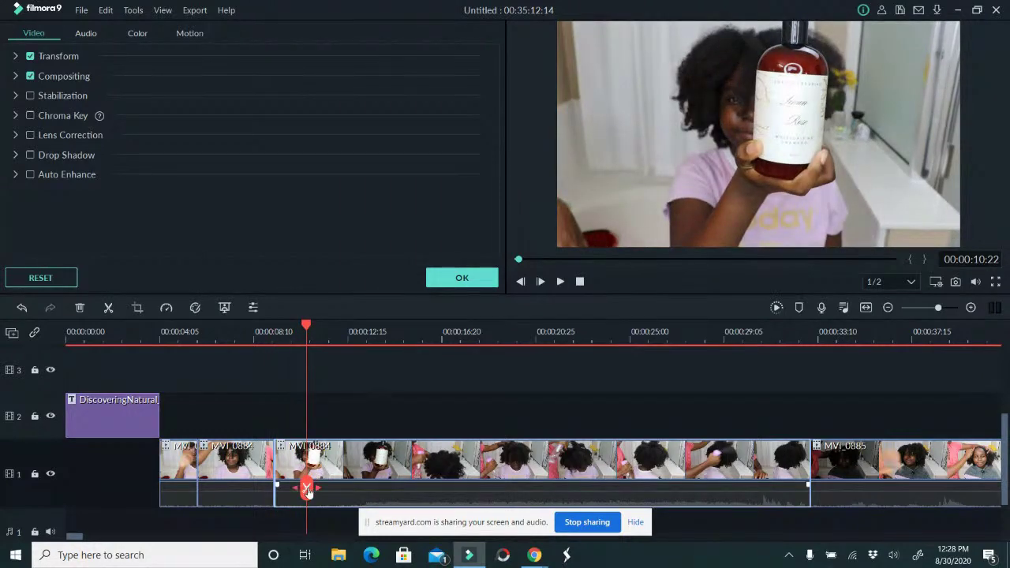
left_click(306, 488)
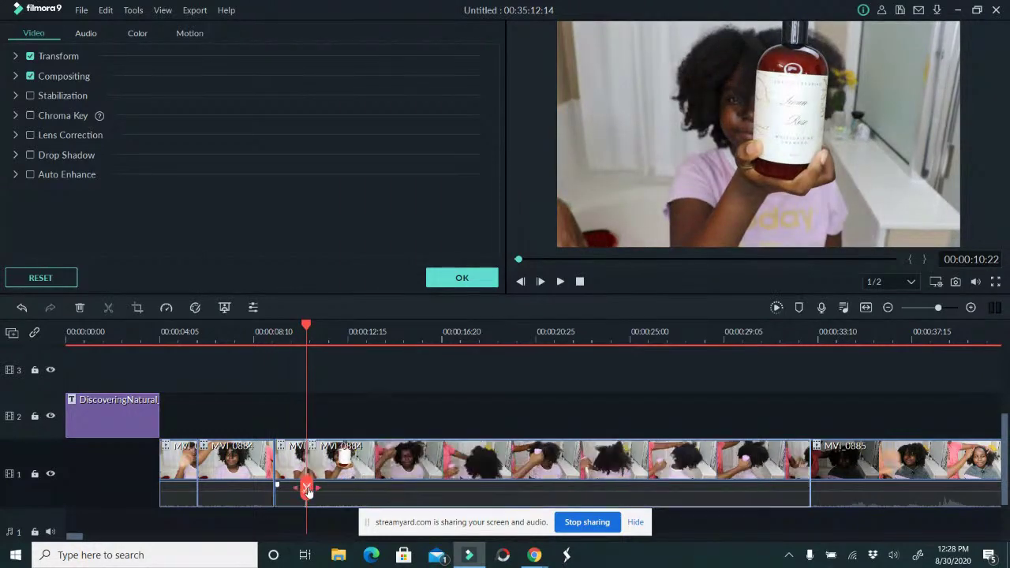
Close the clip settings, preview MVI_0882 from the project media, and scrub through it to 00:00:30:23.
left_click(462, 278)
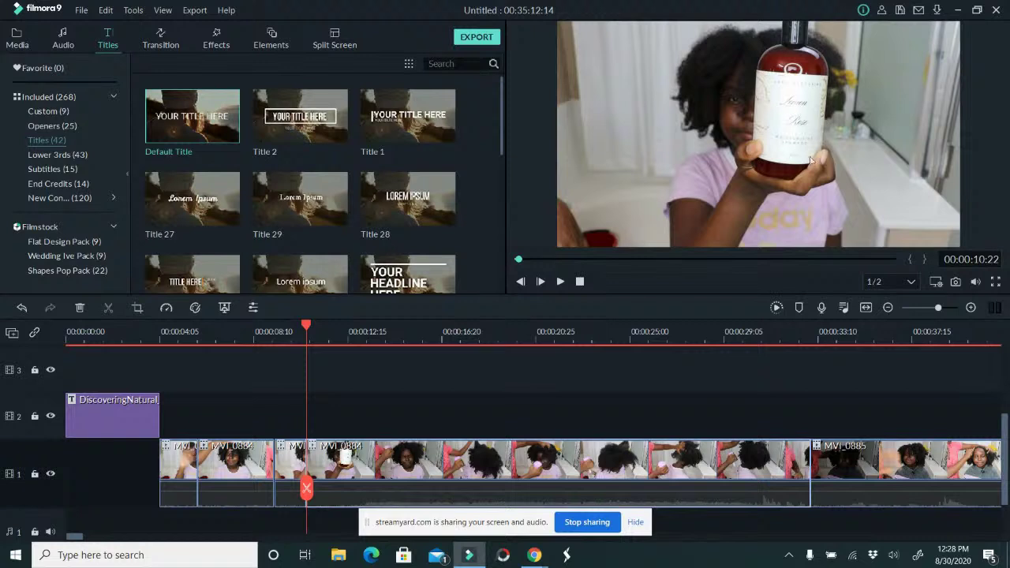
left_click(16, 39)
mouse_move(409, 131)
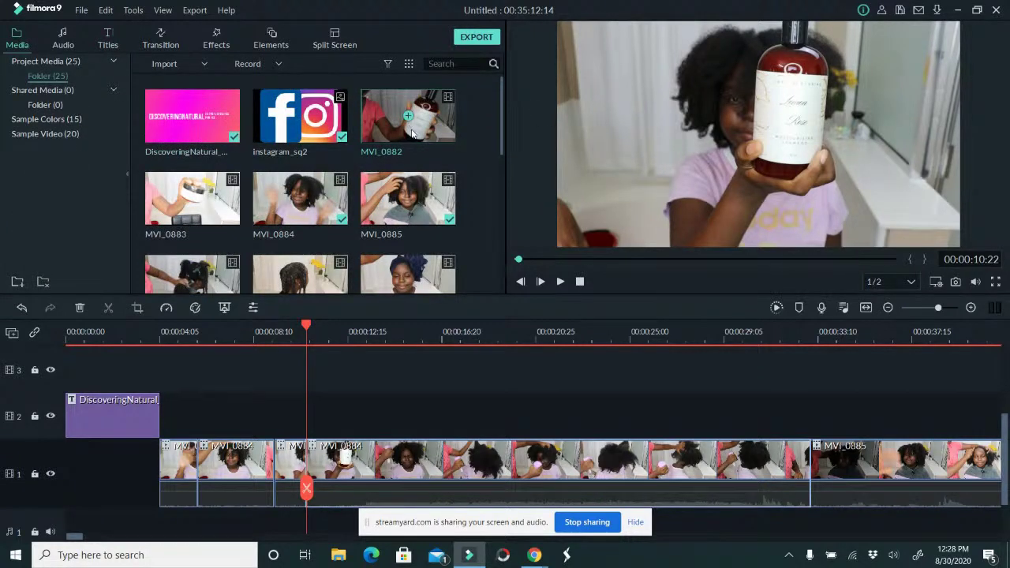
double_click(425, 140)
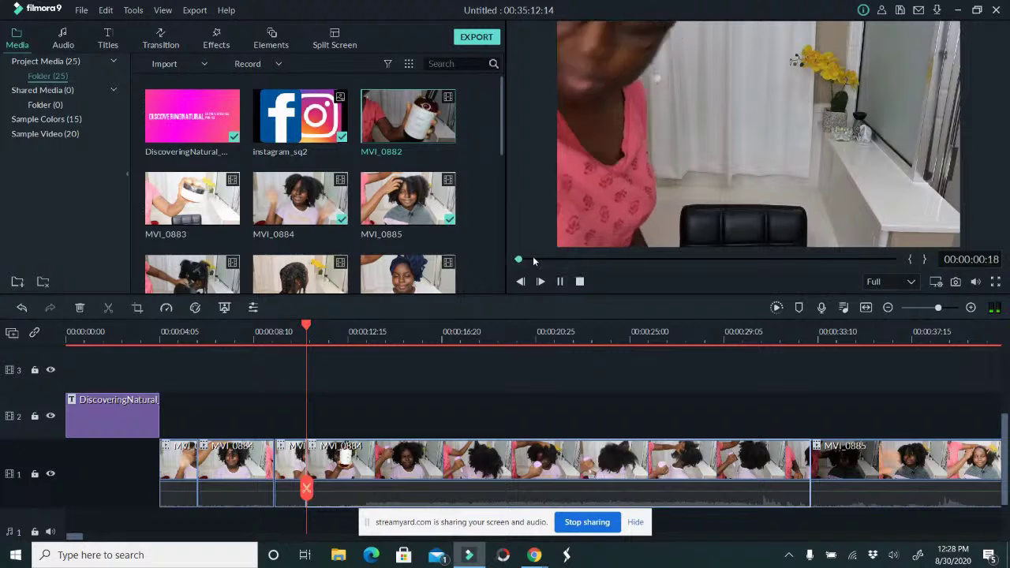
left_click_drag(522, 258, 618, 259)
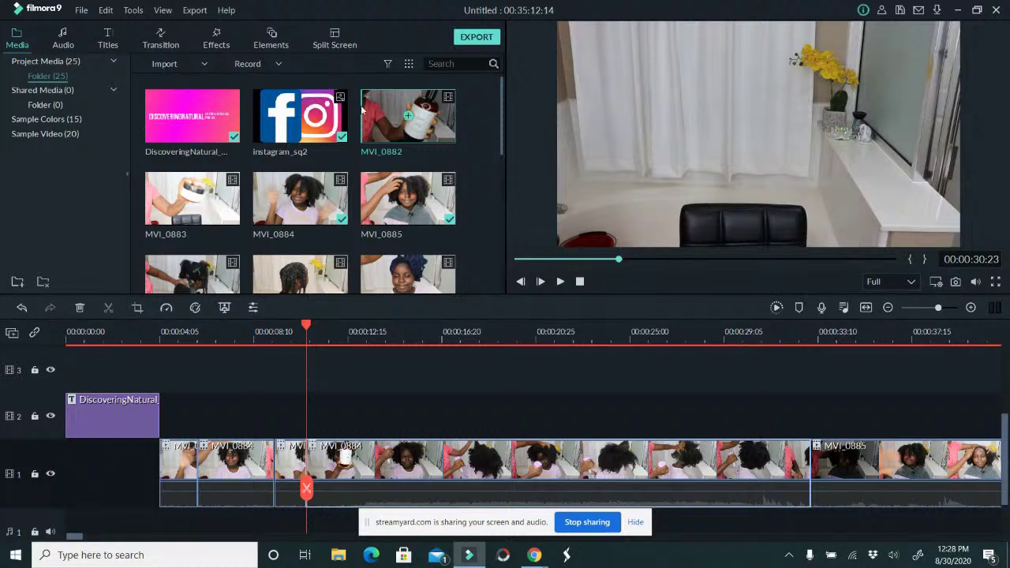
Switch to File Explorer and copy IMG_0877 to IMG_0880 and IMG_0905 to IMG_0916 from the SDXC card's DCIM folder 197___08, excluding IMG_0881.
left_click(203, 64)
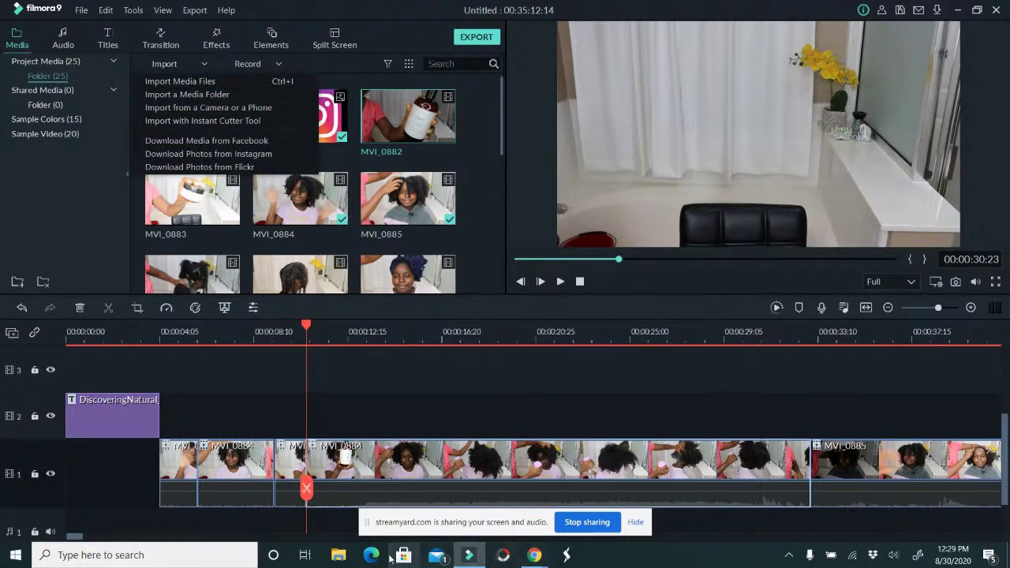
left_click(338, 555)
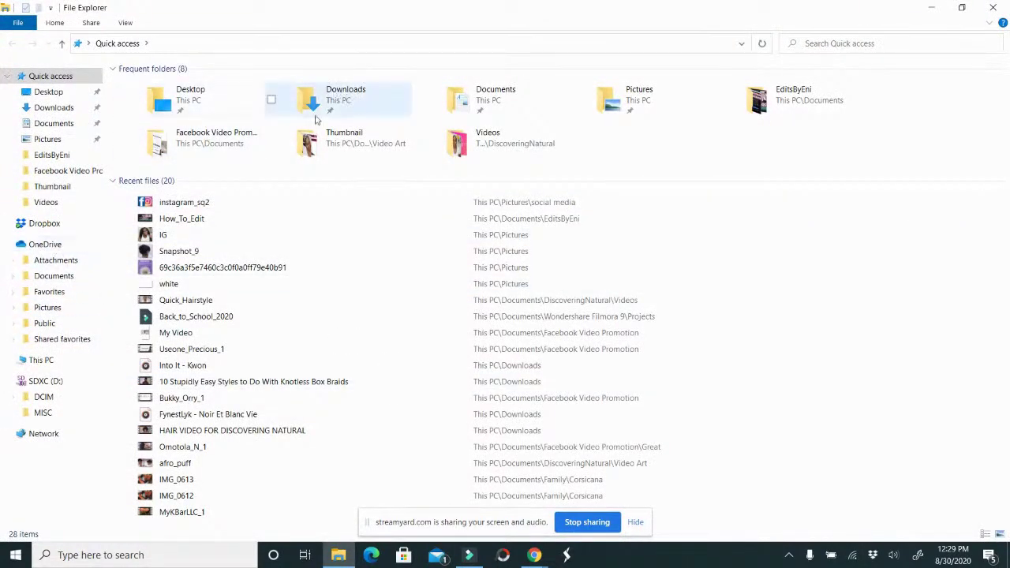
left_click(48, 397)
left_click(180, 116)
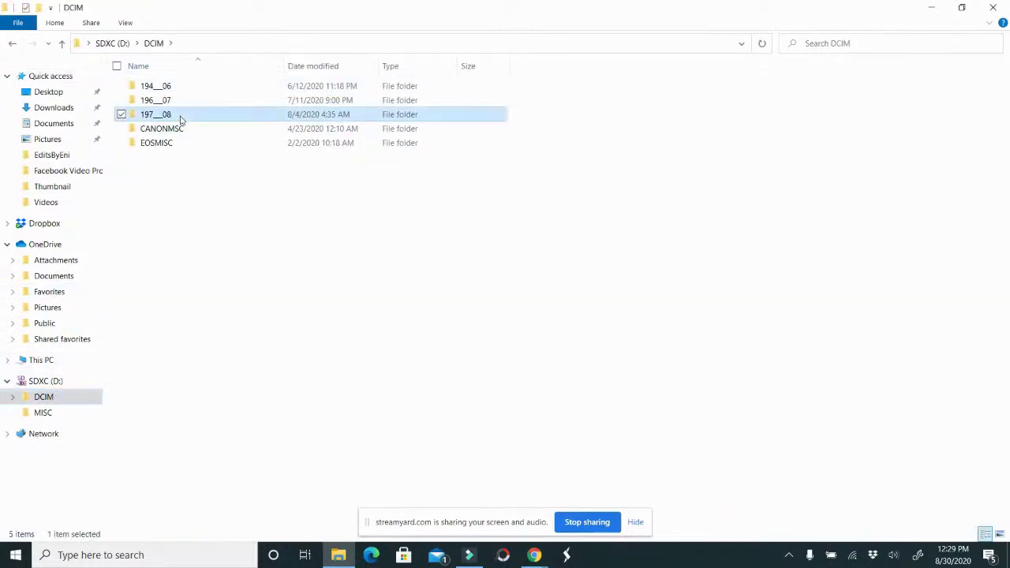
double_click(180, 118)
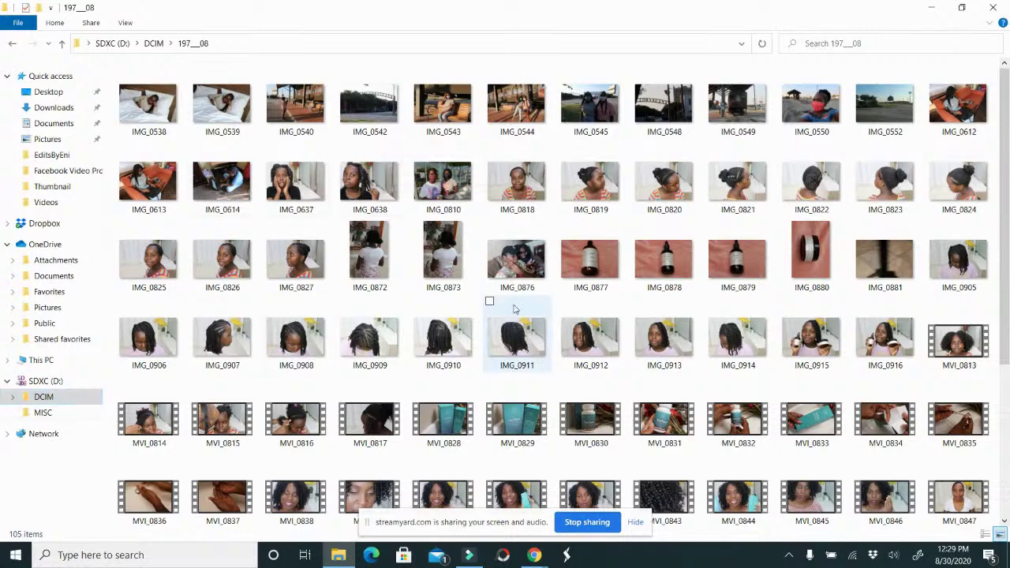
left_click(590, 260)
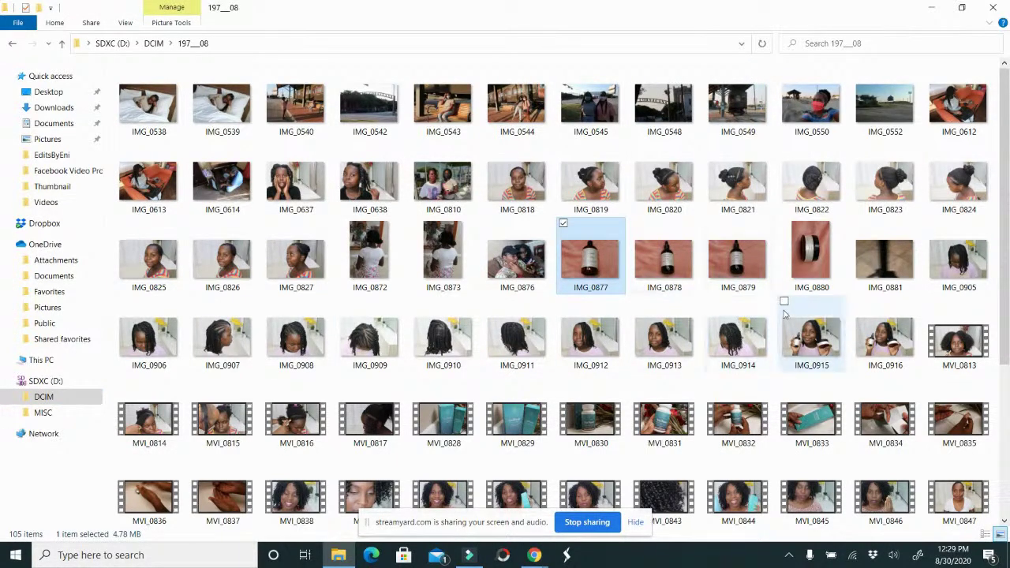
left_click(890, 352, "shift")
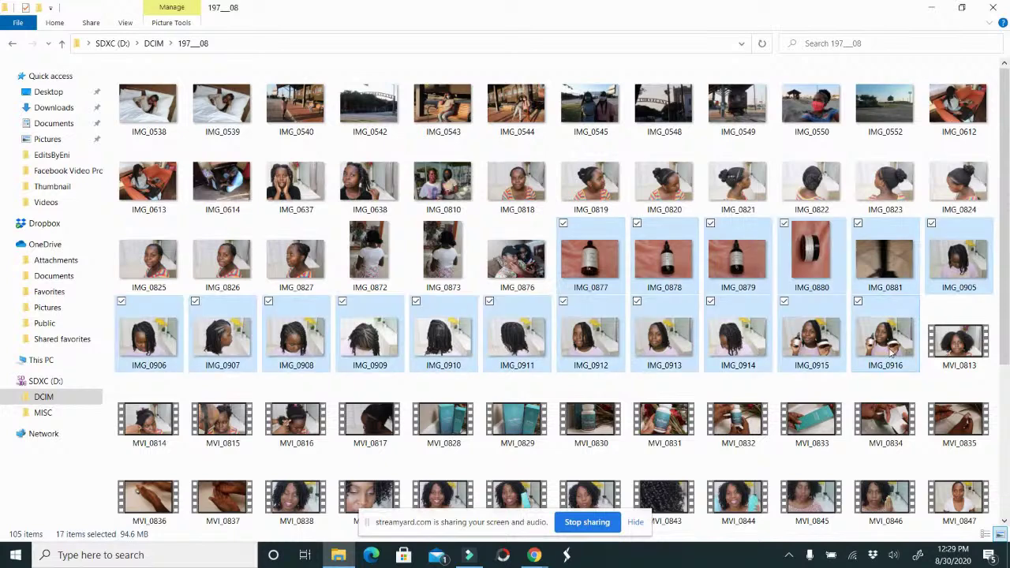
left_click(858, 226)
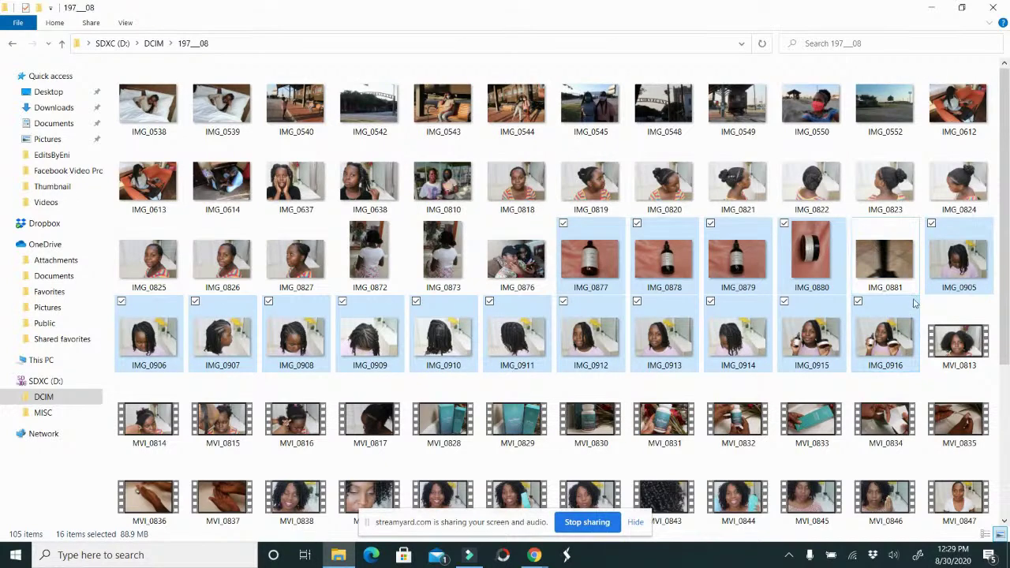
Create a folder named Pictures inside the New Style folder of Documents > DiscoveringNatural.
left_click(59, 124)
double_click(219, 130)
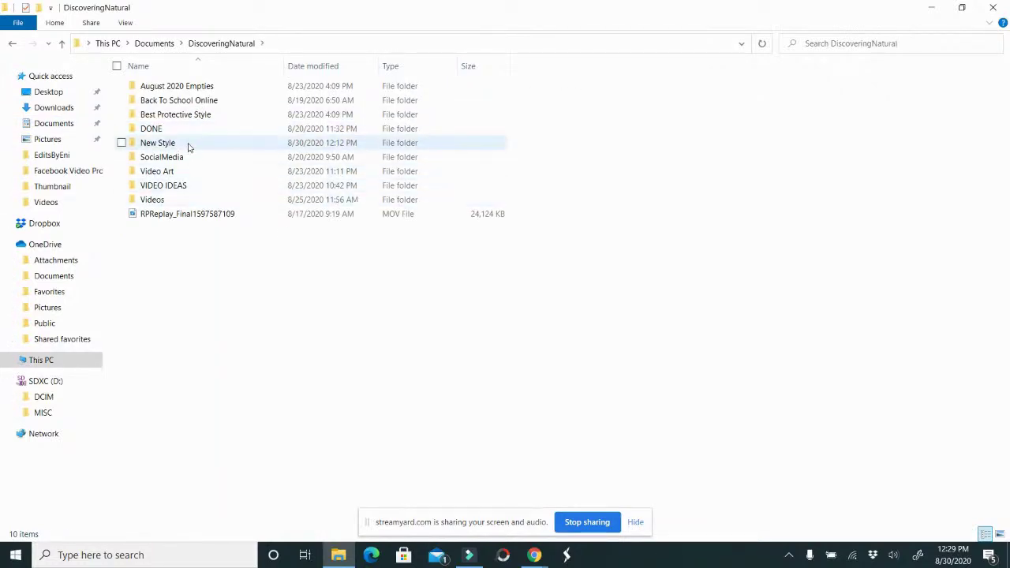
double_click(190, 147)
right_click(225, 305)
mouse_move(149, 496)
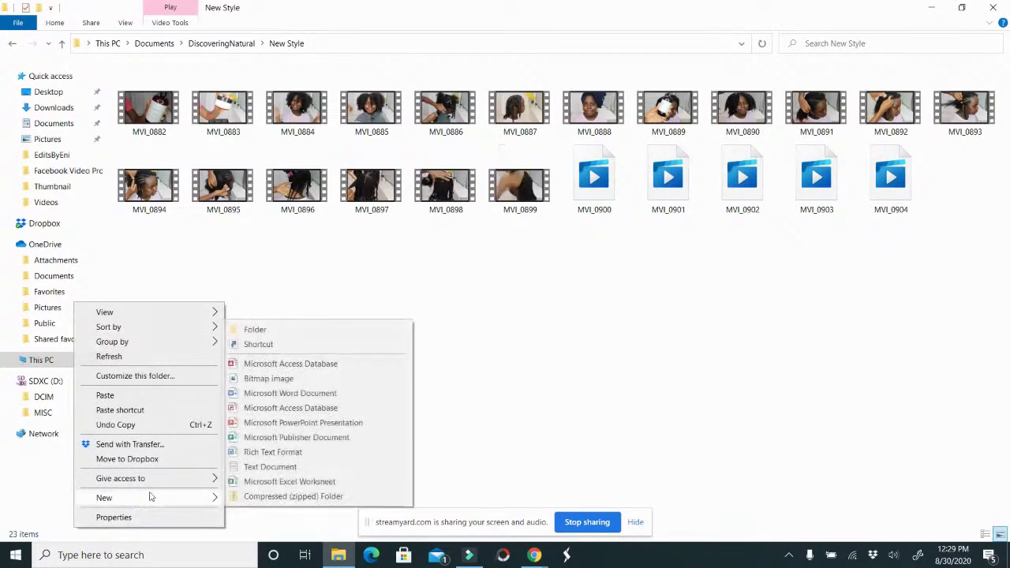
left_click(266, 331)
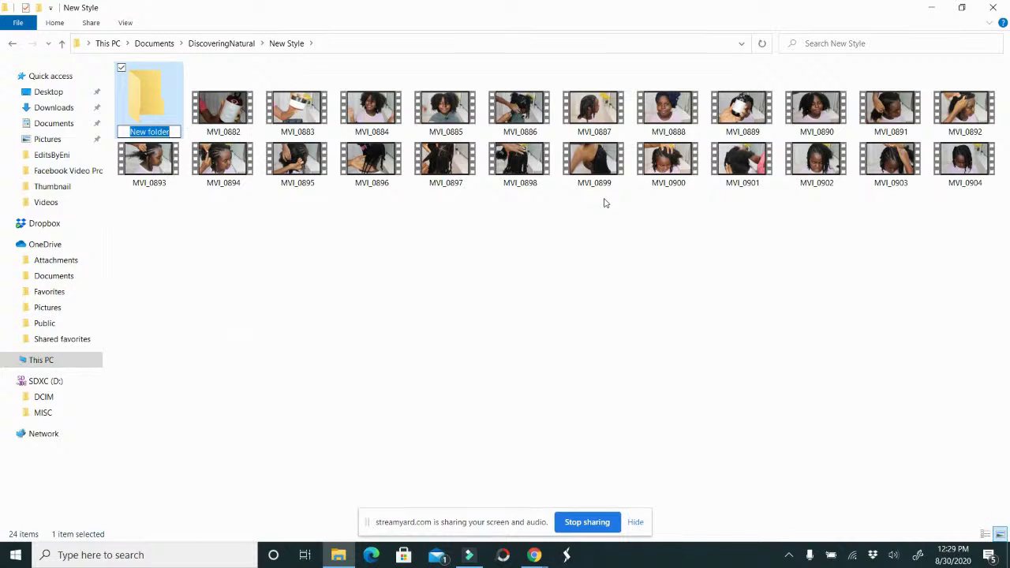
type("Pictures")
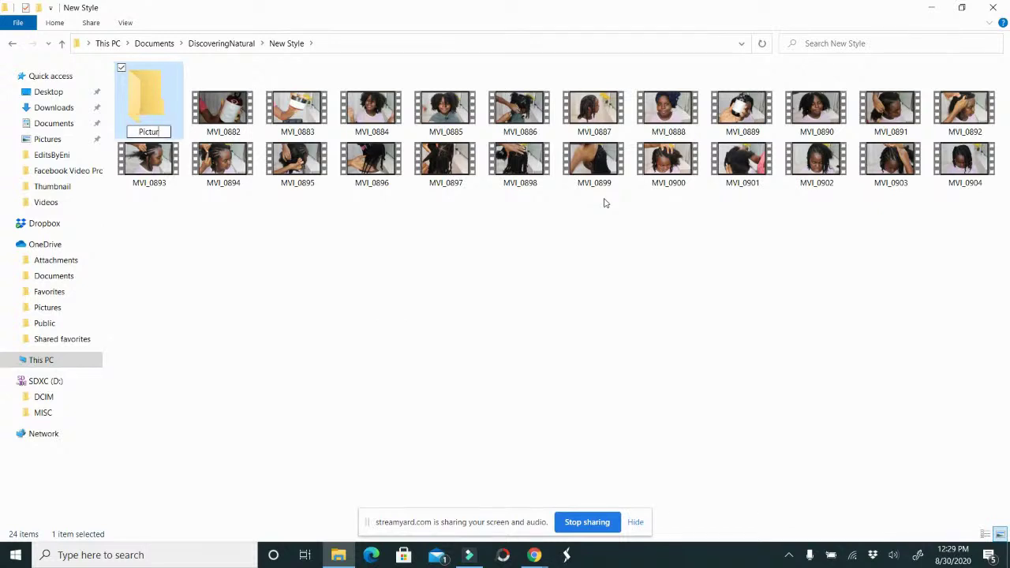
Paste the copied photos into the new Pictures folder and return to Filmora9.
double_click(147, 96)
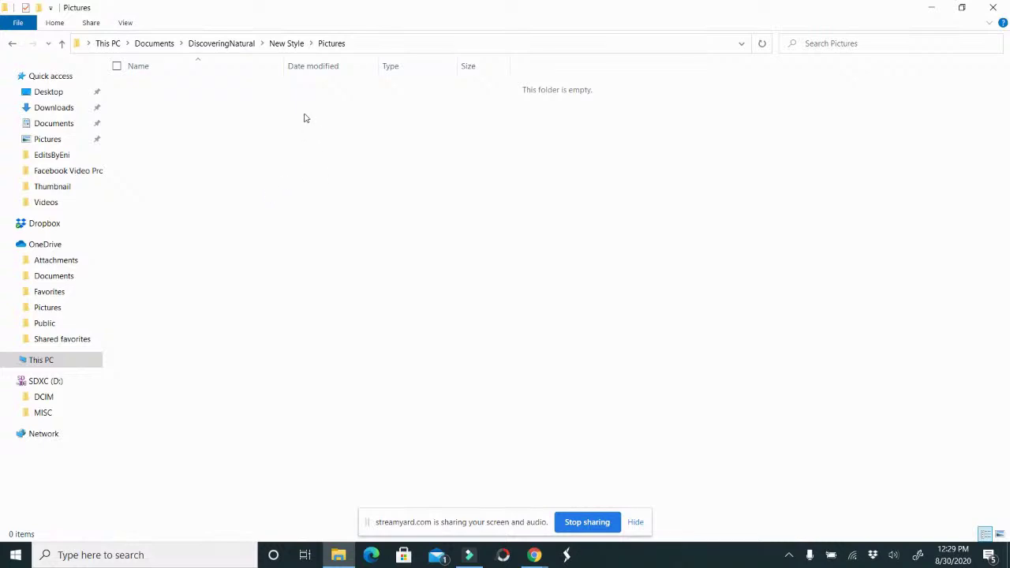
key("ctrl+v")
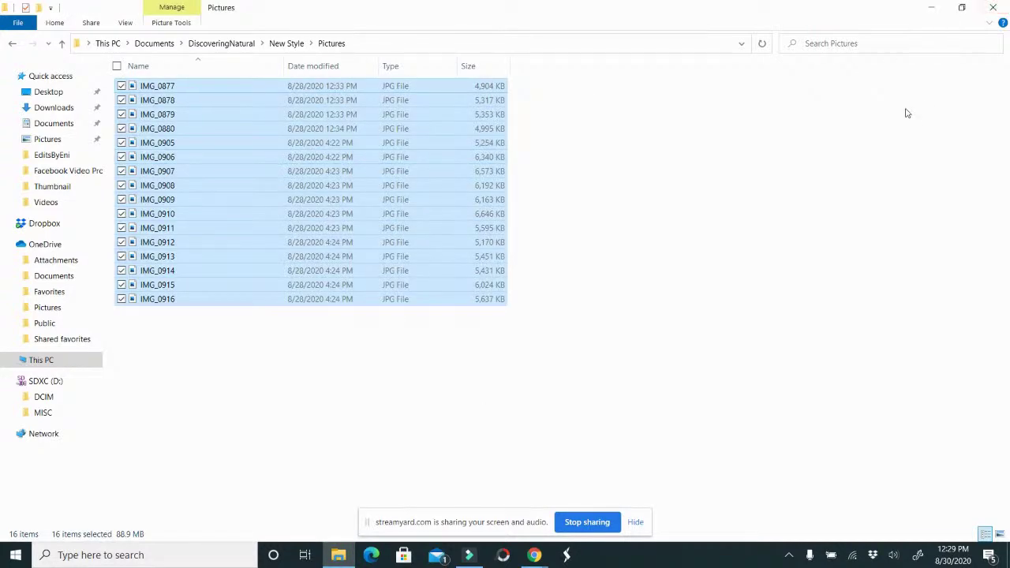
left_click(931, 7)
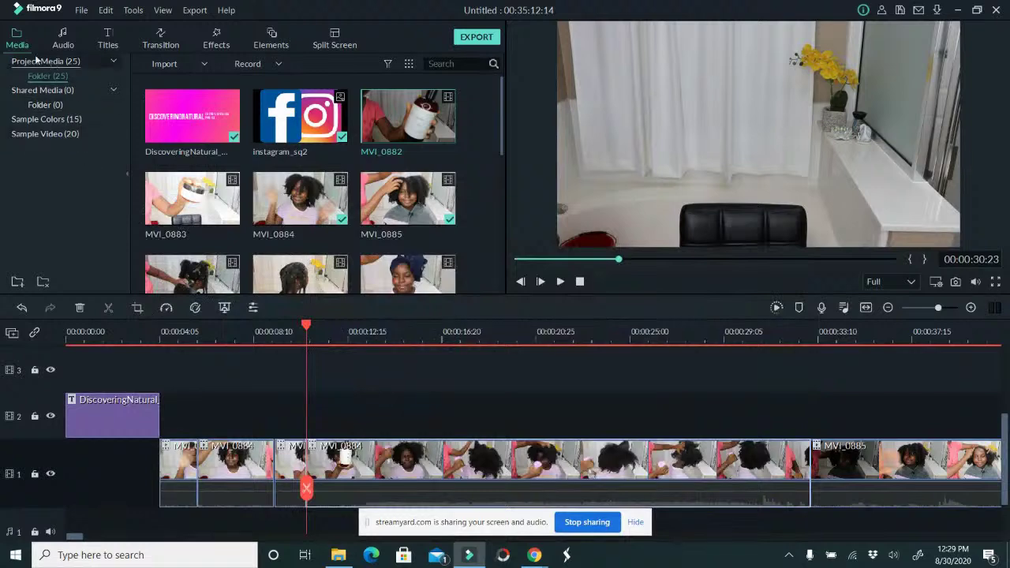
Import IMG_0877 from Documents > DiscoveringNatural > New Style > Pictures into the project media and preview the photo.
left_click(177, 63)
left_click(189, 79)
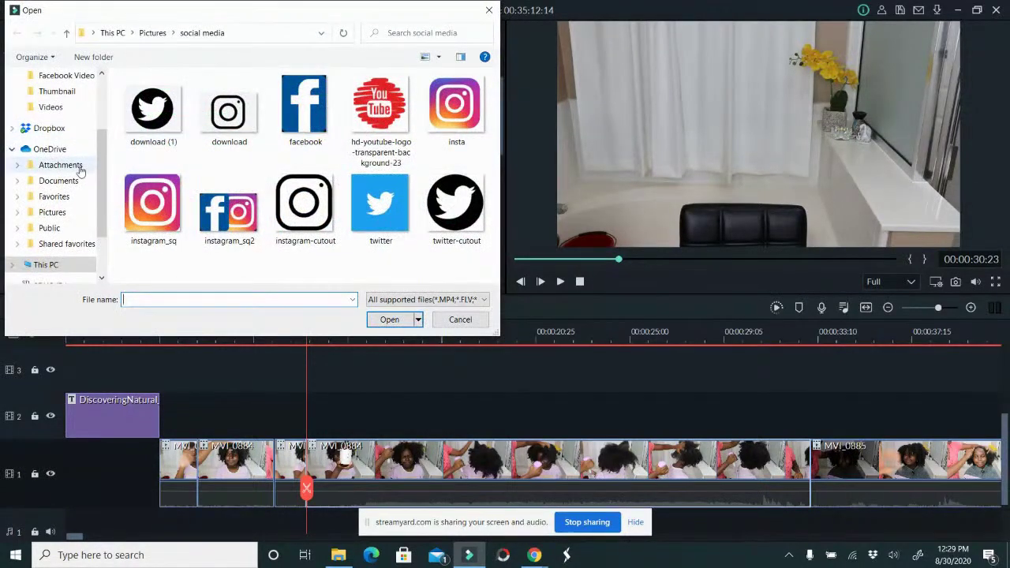
scroll(65, 162, "up", 2)
left_click(58, 91)
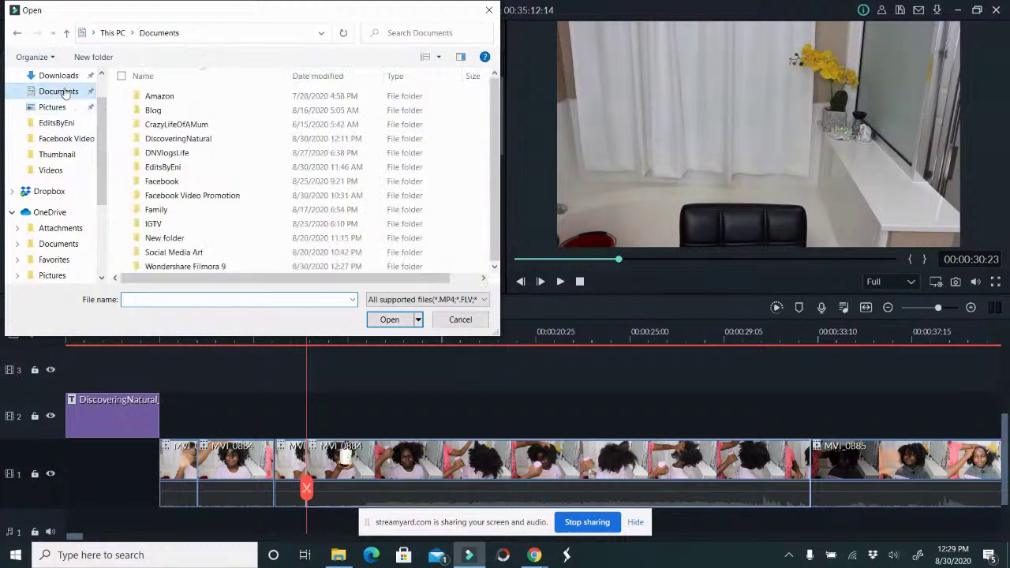
double_click(179, 138)
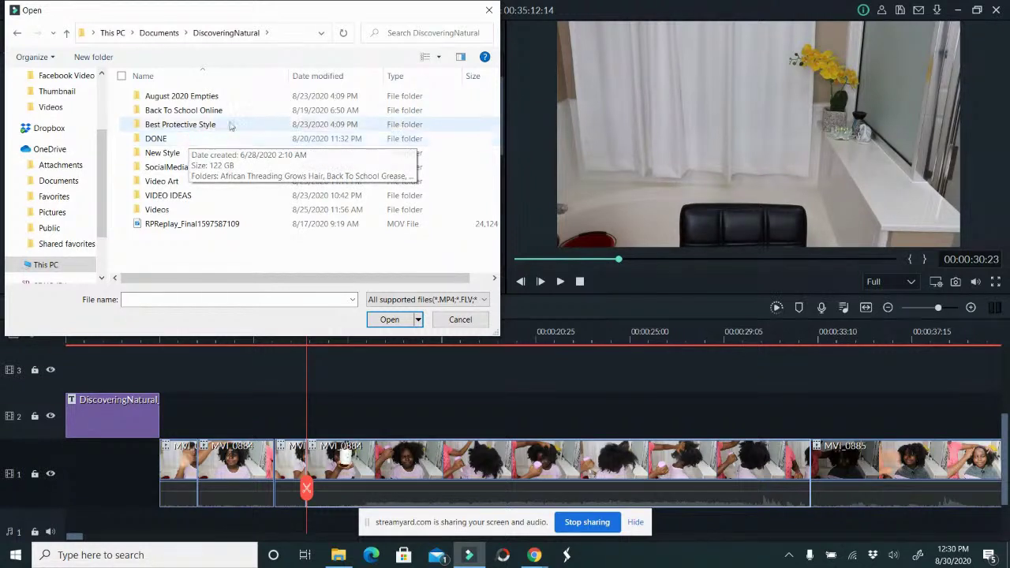
double_click(161, 153)
double_click(174, 146)
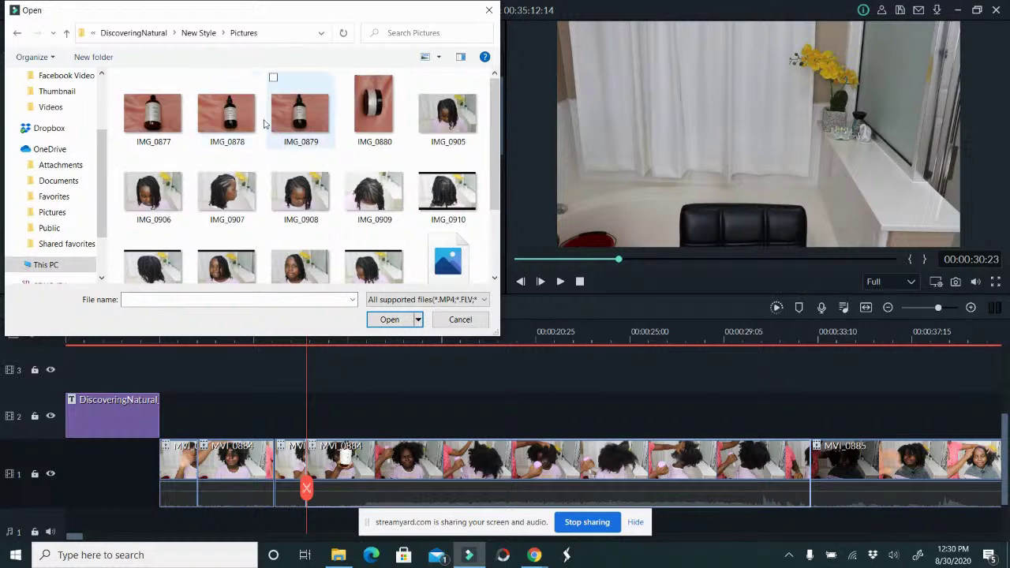
double_click(153, 113)
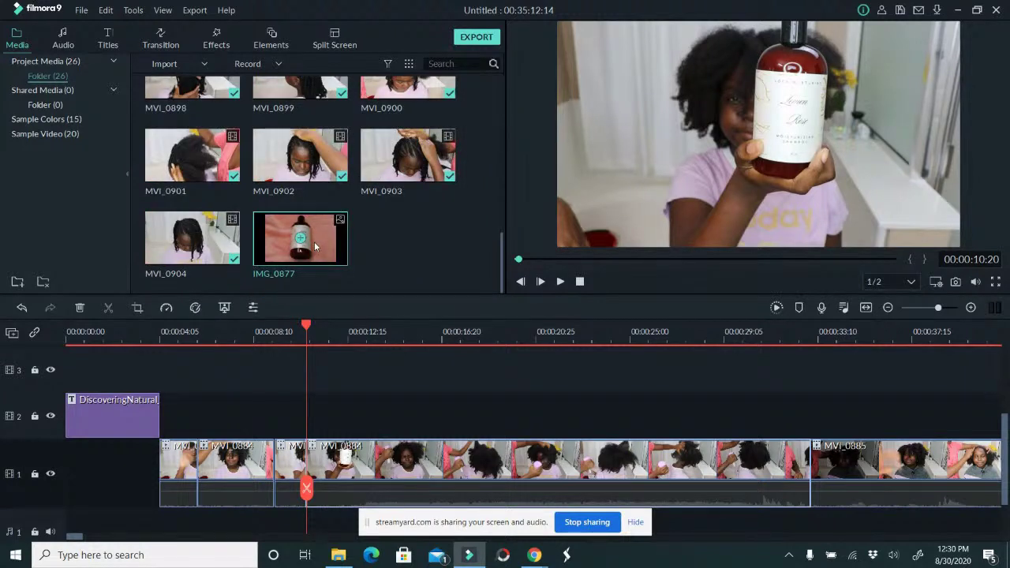
left_click(320, 236)
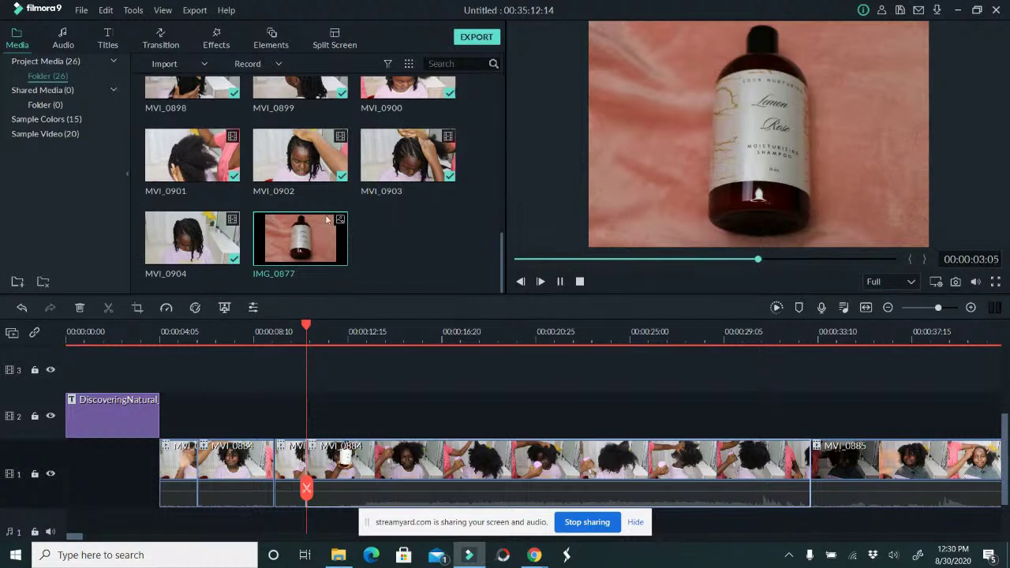
Insert IMG_0877 on track 1 at 00:00:10:20 between the MVI_0884 clips and open its advanced manual color adjustments.
left_click_drag(317, 254, 356, 436)
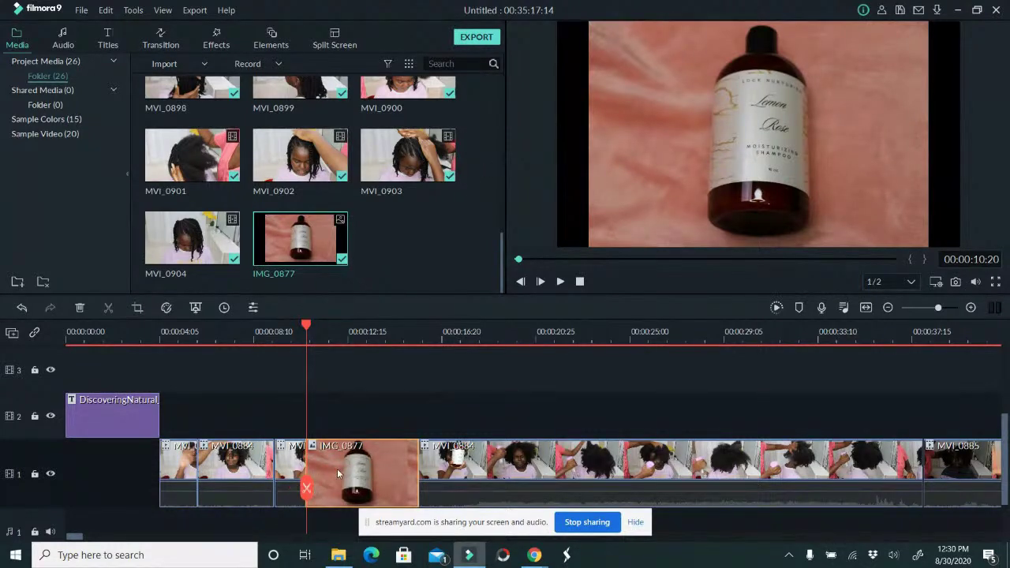
left_click(168, 308)
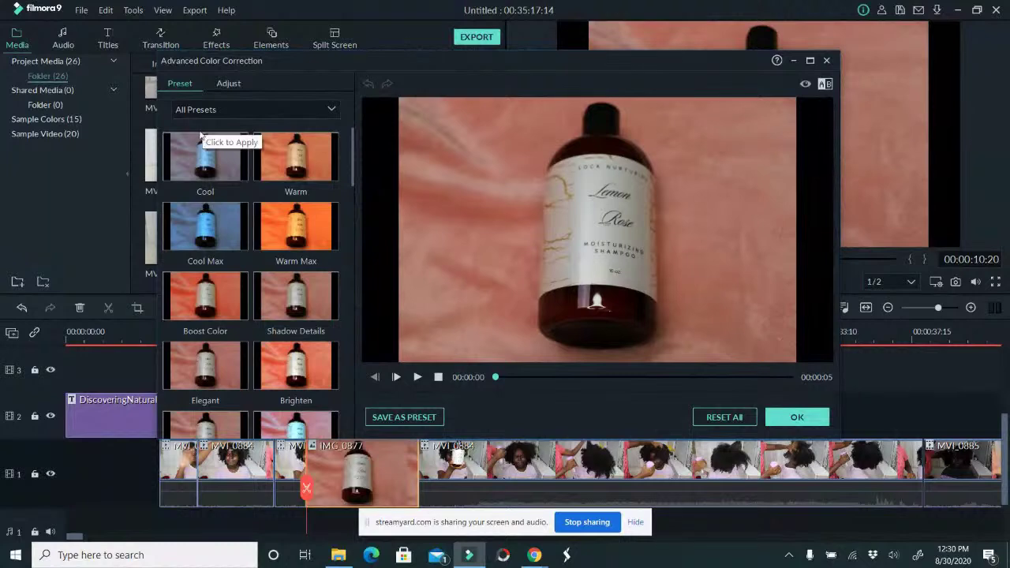
left_click(236, 85)
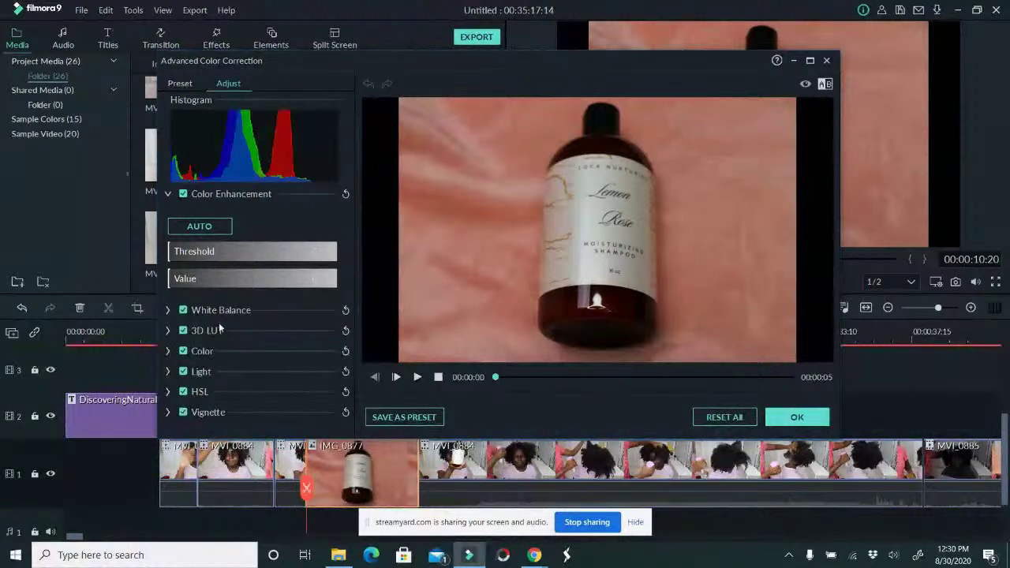
left_click(168, 351)
scroll(283, 320, "down", 2)
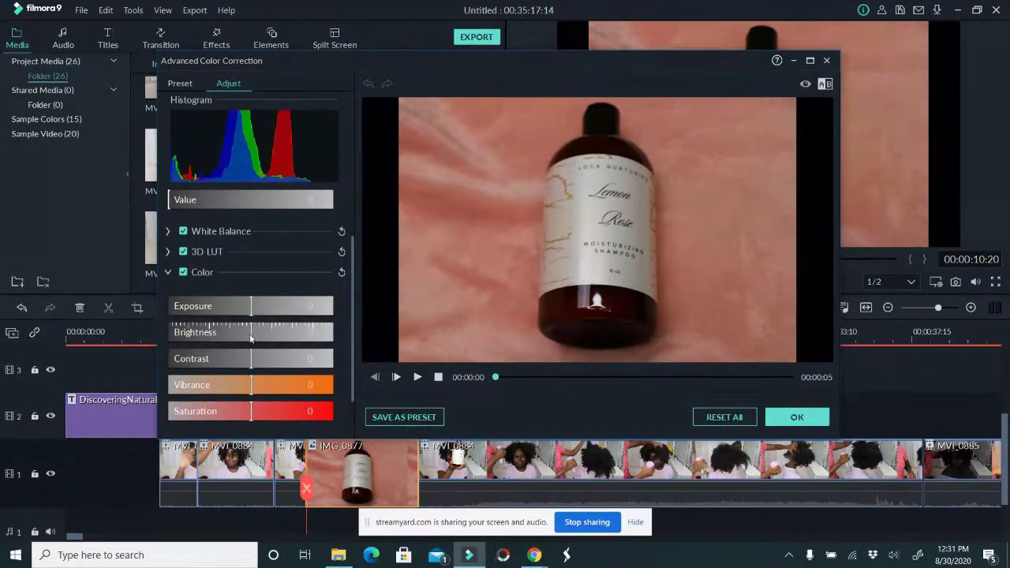
Set the photo's brightness to 47, saturation to 15, contrast to 31 and vibrance to 9, and apply the color correction.
left_click_drag(248, 337, 291, 337)
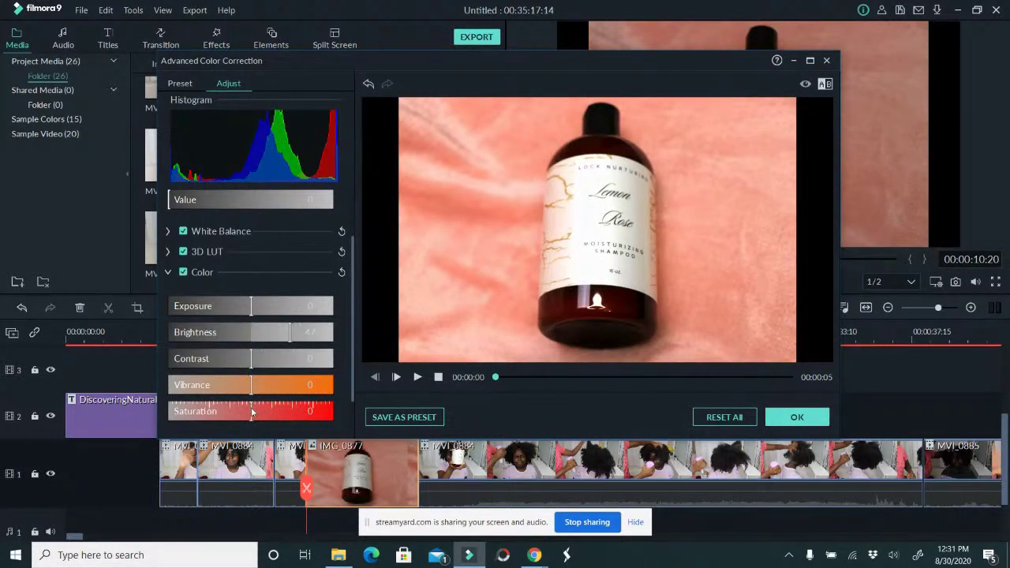
left_click_drag(252, 411, 269, 416)
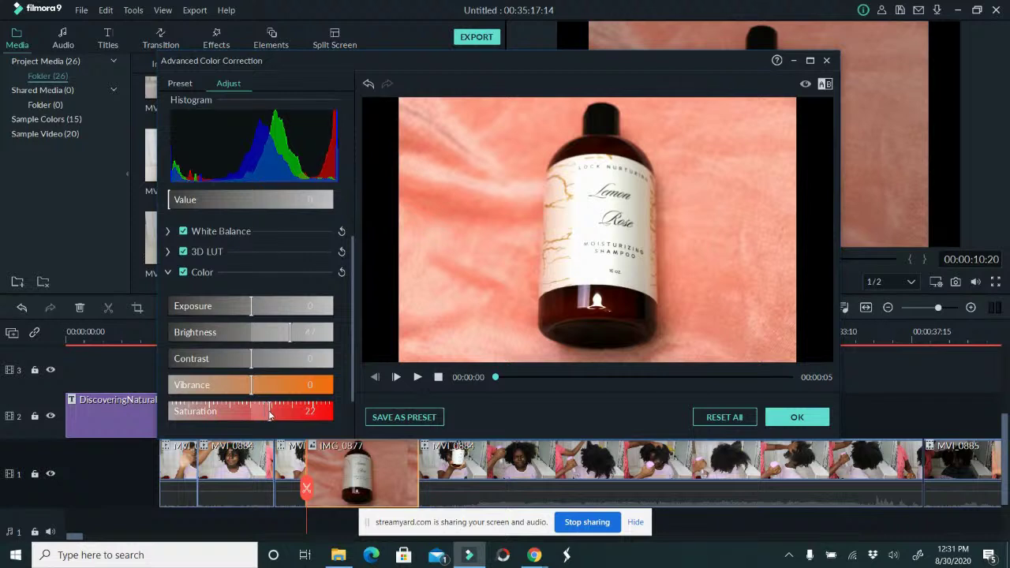
left_click_drag(268, 415, 259, 412)
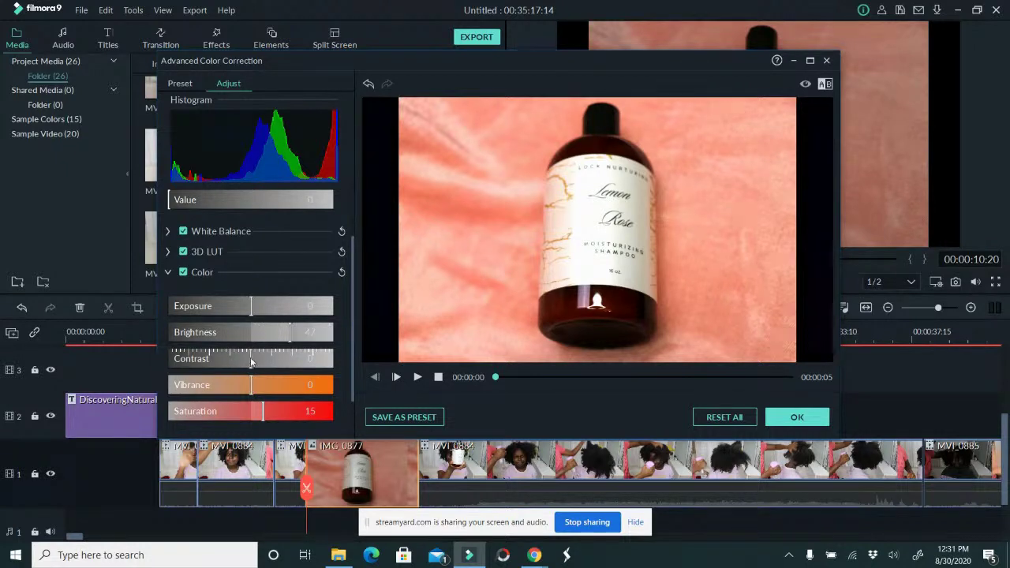
left_click_drag(255, 361, 270, 366)
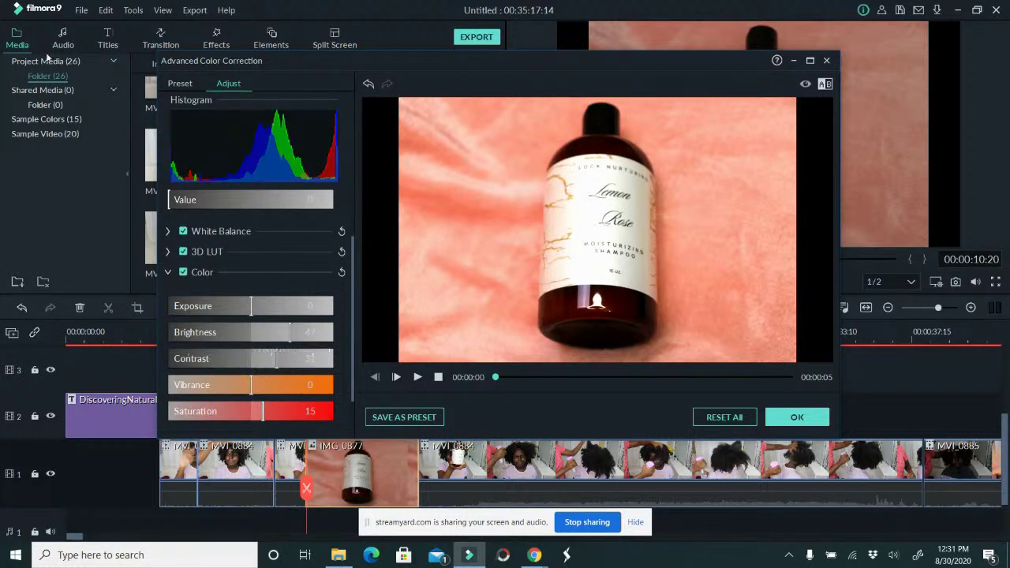
left_click_drag(251, 389, 258, 385)
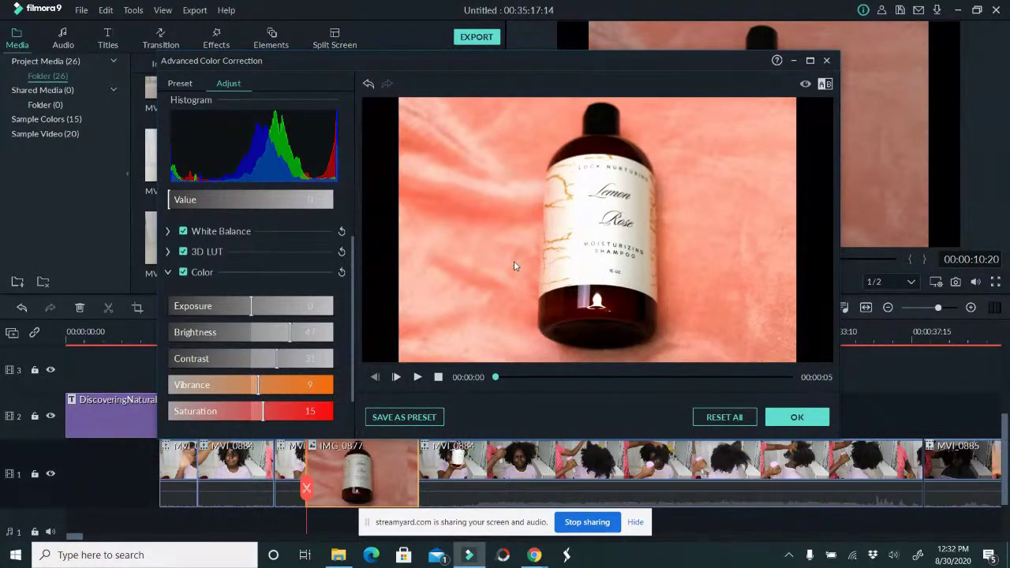
left_click(809, 424)
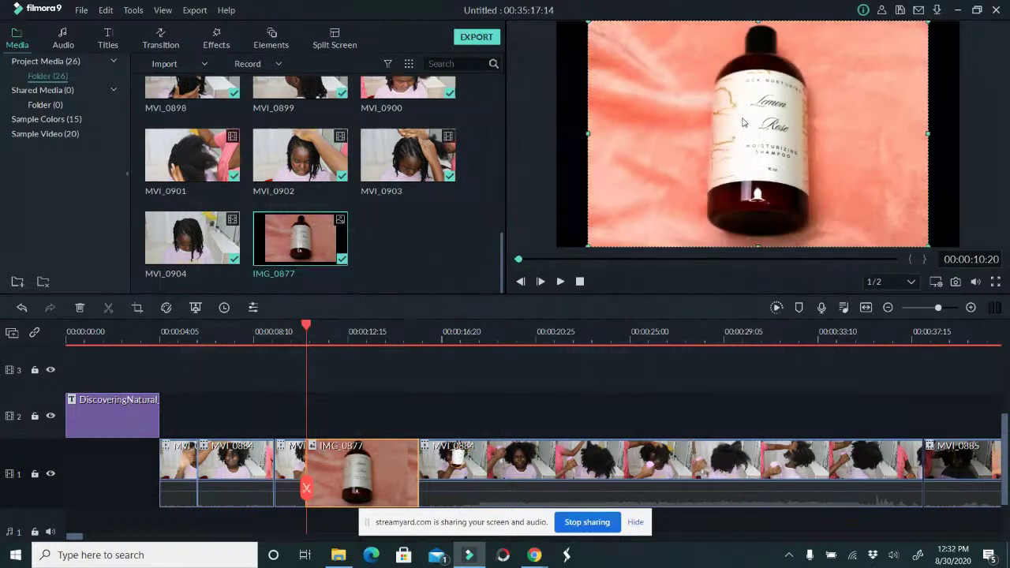
Add an Erase transition between the short MVI_0884 clip and IMG_0877, and play the sequence from about 00:00:04:08.
left_click(290, 329)
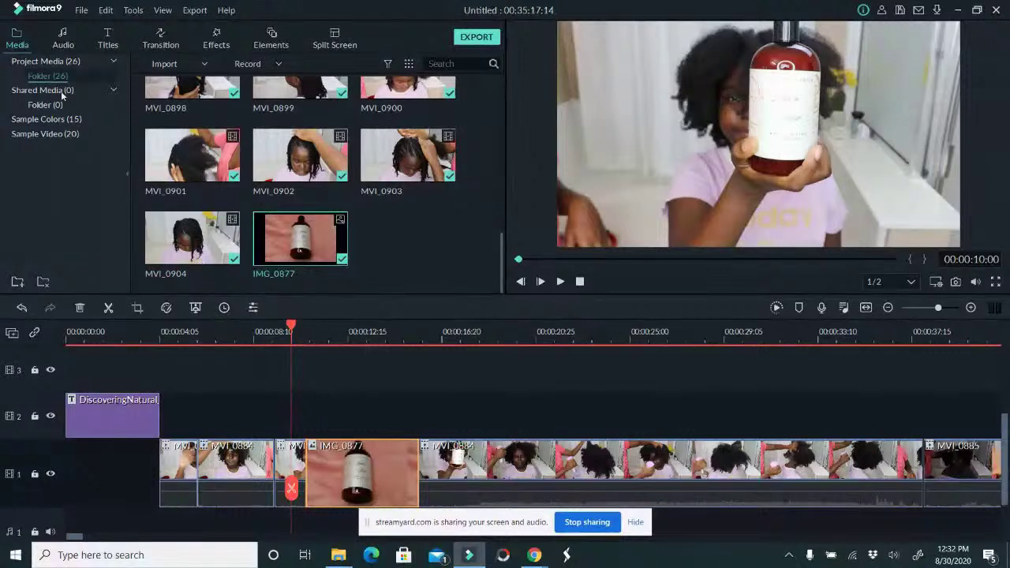
left_click(164, 43)
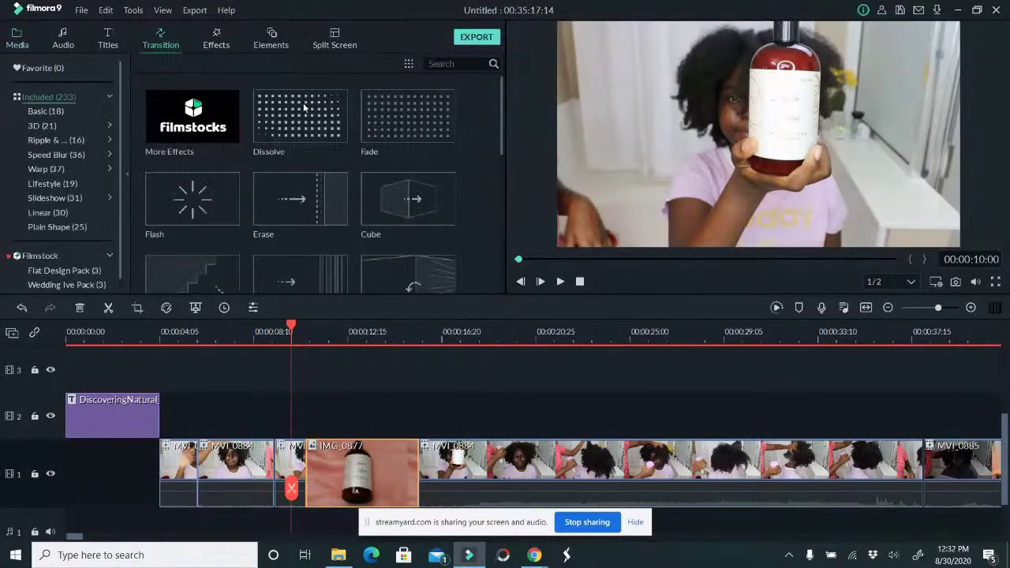
mouse_move(325, 208)
left_mouse_down()
mouse_move(308, 458)
mouse_move(287, 470)
mouse_move(306, 469)
left_mouse_up()
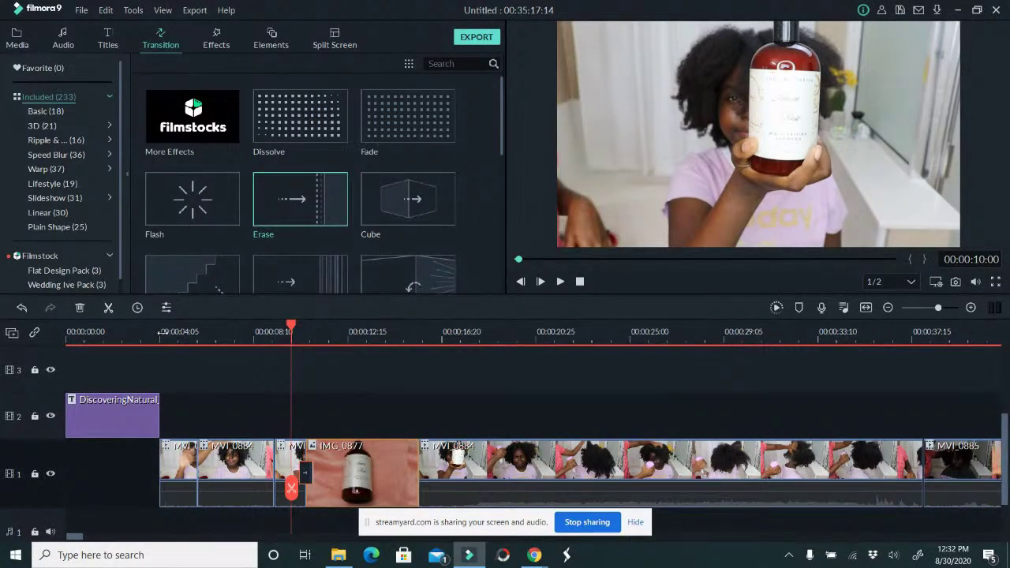
left_click(162, 335)
left_click(161, 340)
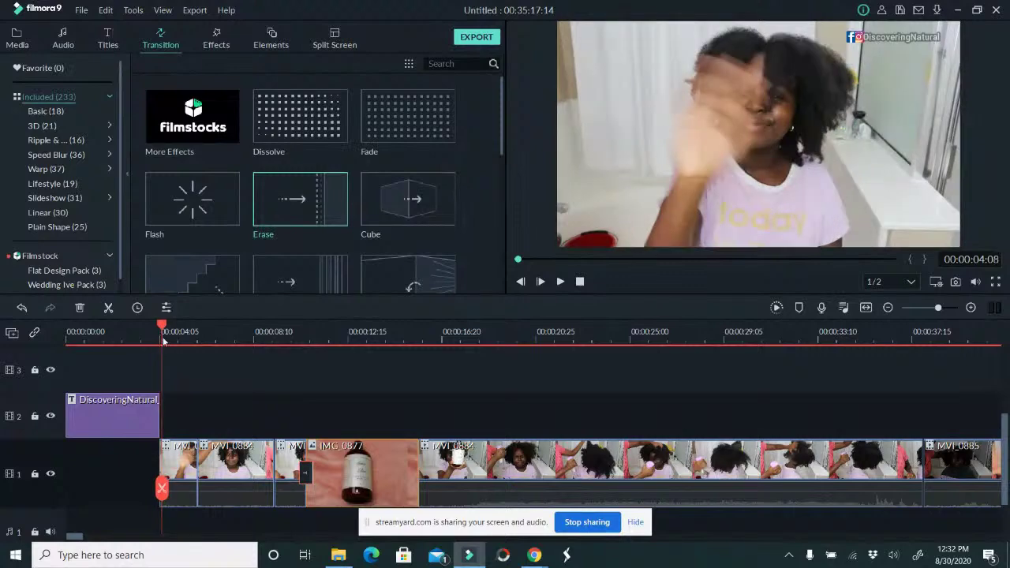
left_click(559, 282)
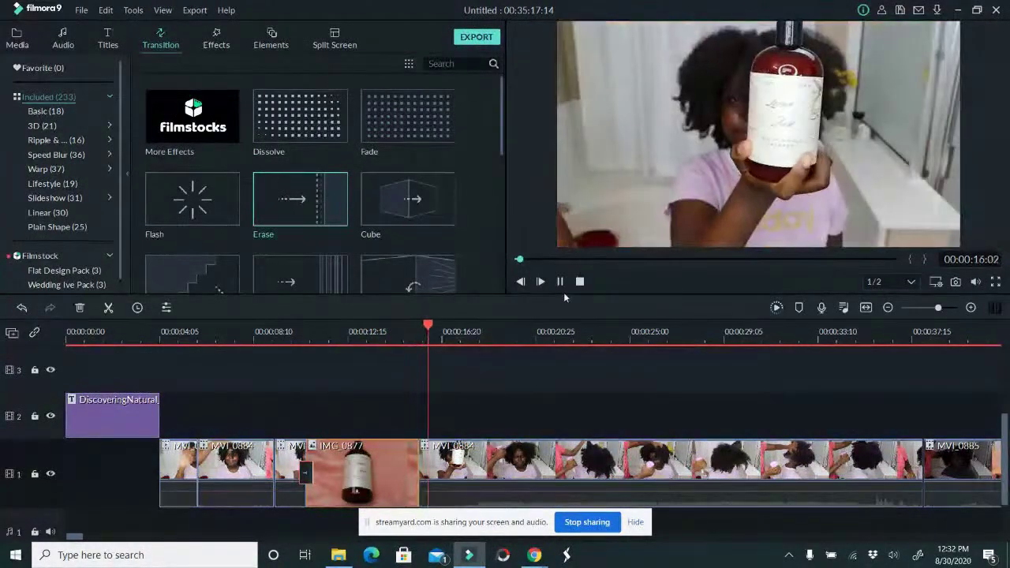
Extend the end of the MVI_0884 clip before IMG_0877 by about 1.5 seconds and check the frame at 00:00:11:00.
left_click(303, 461)
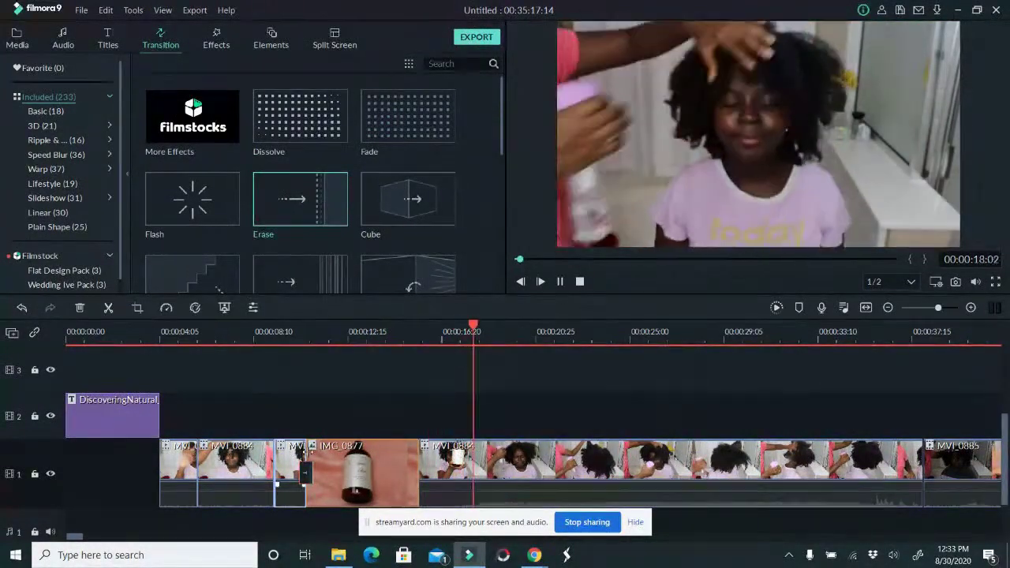
left_click_drag(309, 452, 342, 455)
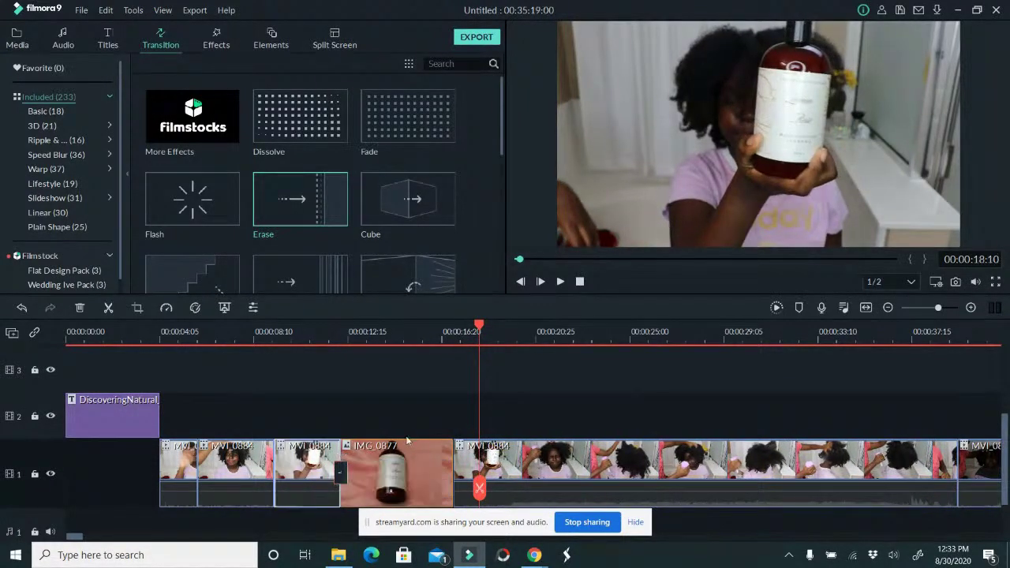
left_click(318, 341)
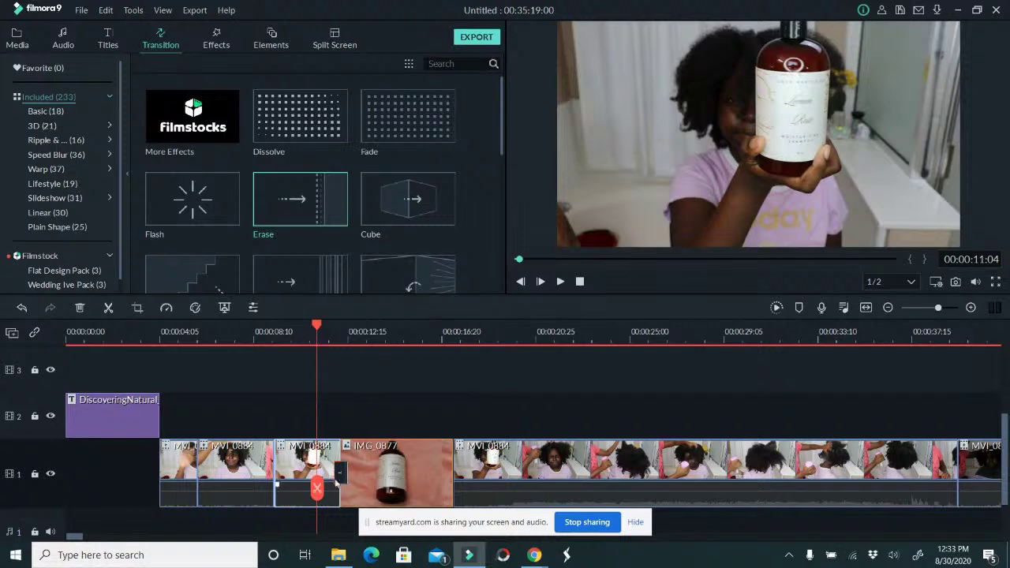
mouse_move(316, 499)
left_mouse_down()
mouse_move(295, 486)
mouse_move(313, 486)
left_mouse_up()
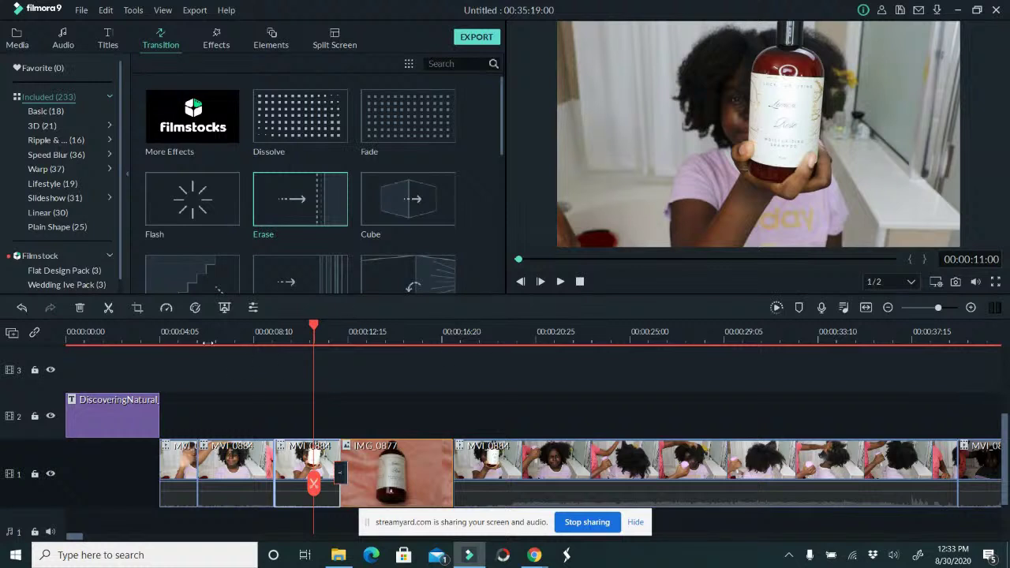
Move the Facebook and Instagram logo image and its Default Title to start at 00:00:04:04, and play back from 00:00:03:17.
left_click(162, 335)
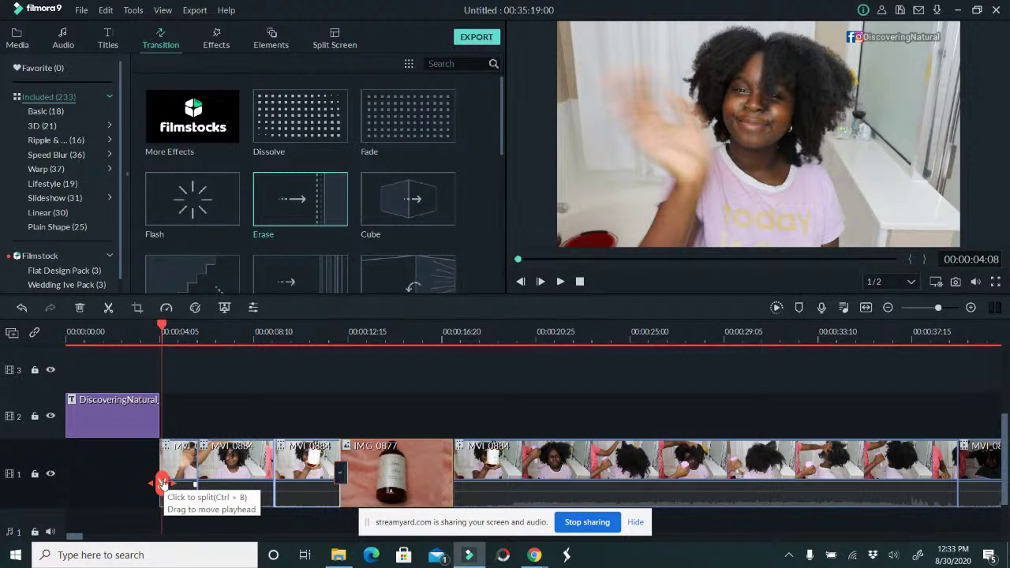
left_click_drag(162, 483, 159, 484)
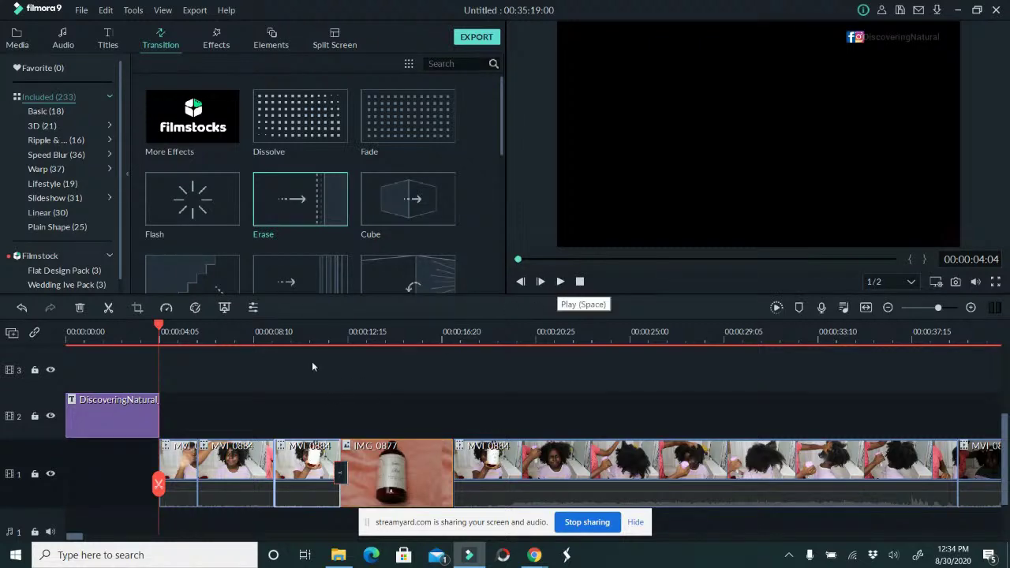
scroll(327, 377, "up", 3)
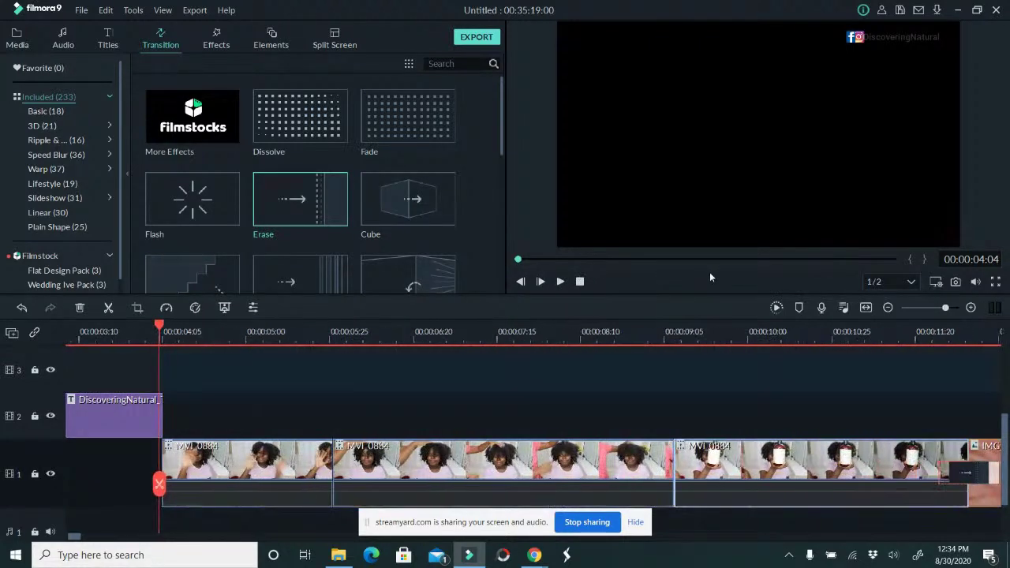
scroll(336, 459, "up", 1)
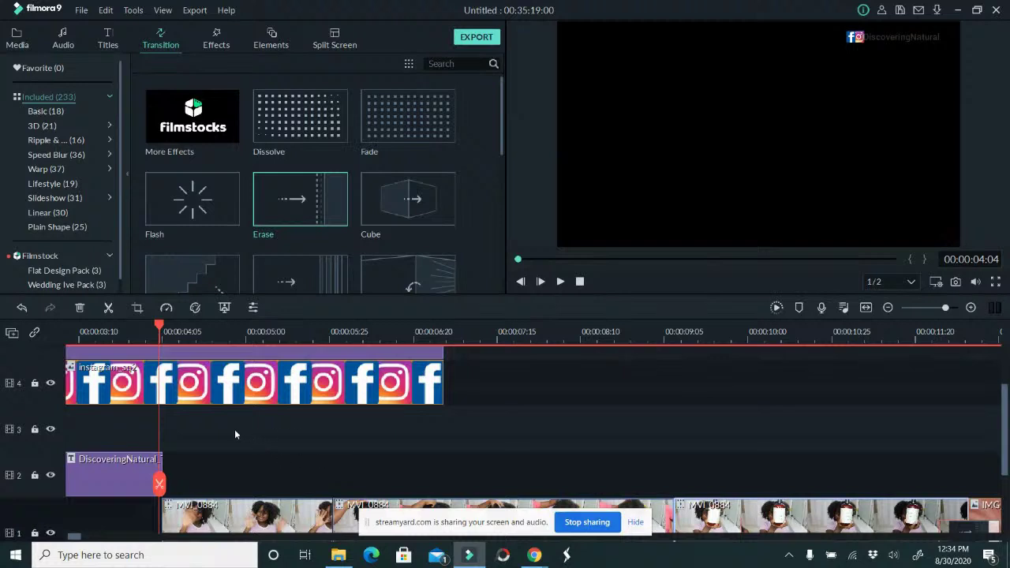
left_click_drag(248, 424, 180, 280)
left_click_drag(214, 416, 433, 399)
left_click(139, 330)
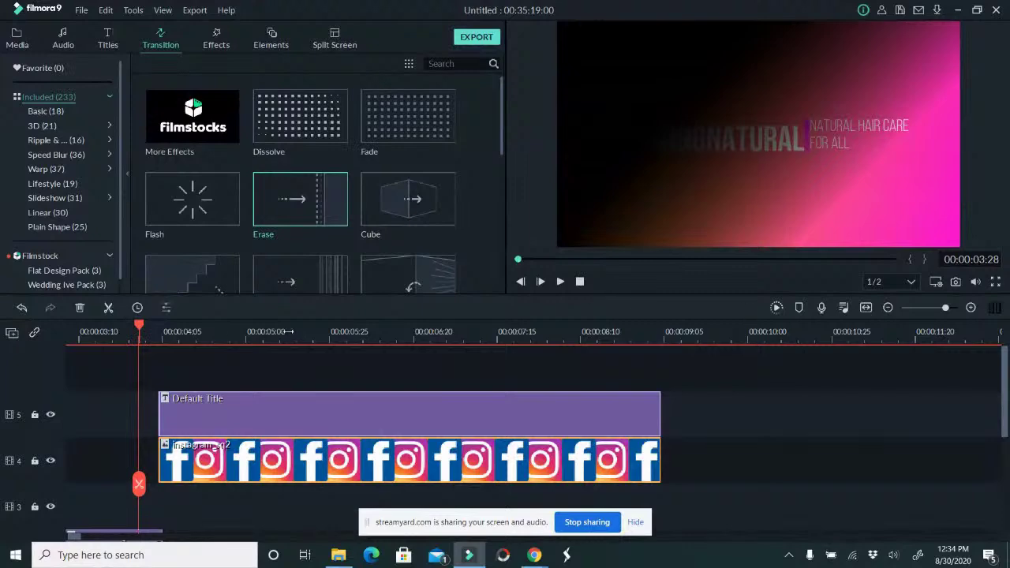
left_click(101, 335)
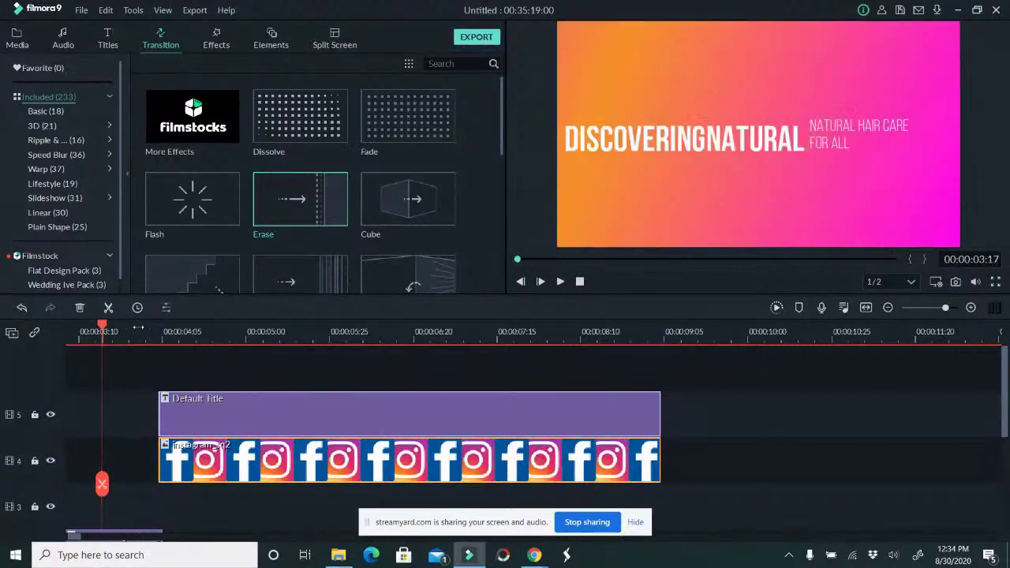
left_click(563, 284)
left_click(562, 281)
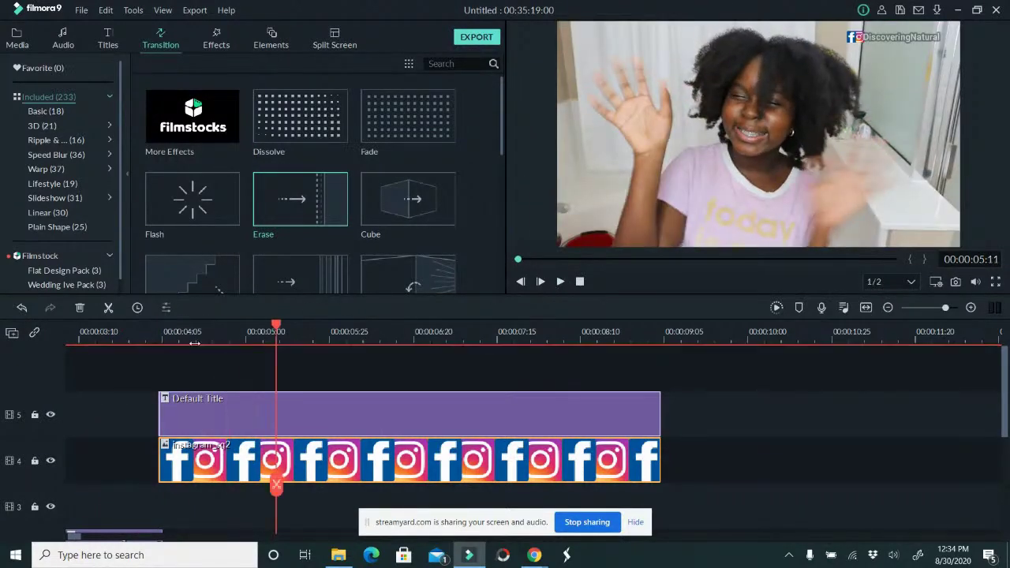
Audition the Everyday track from My Music and place it on audio track 1 at the start of the timeline.
left_click(63, 40)
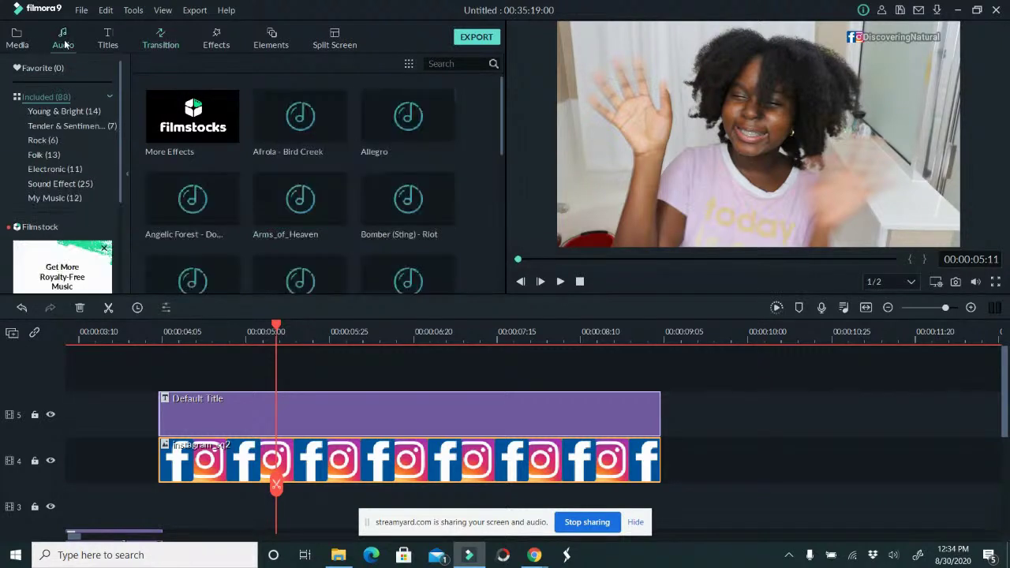
left_click(76, 198)
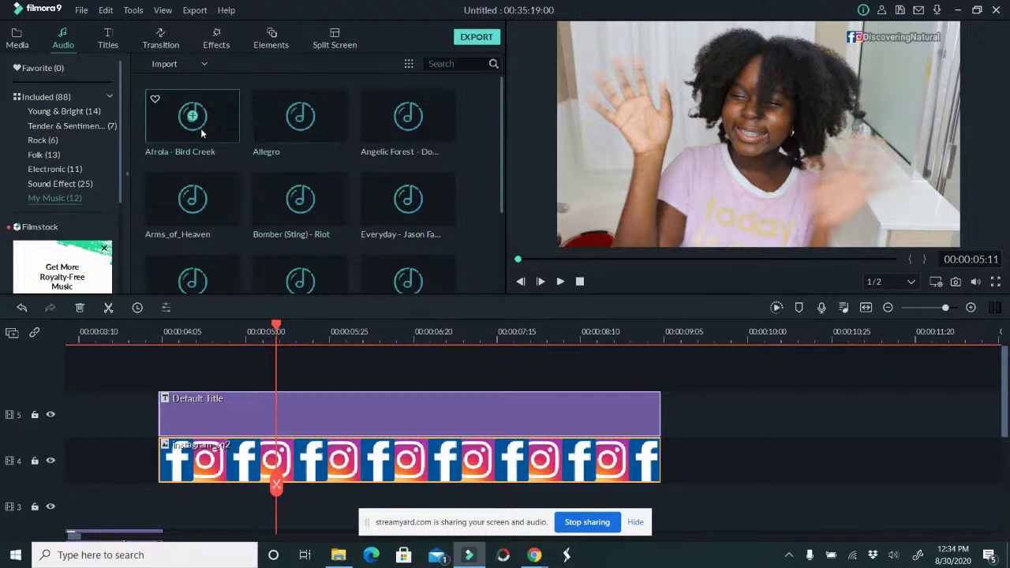
left_click(218, 208)
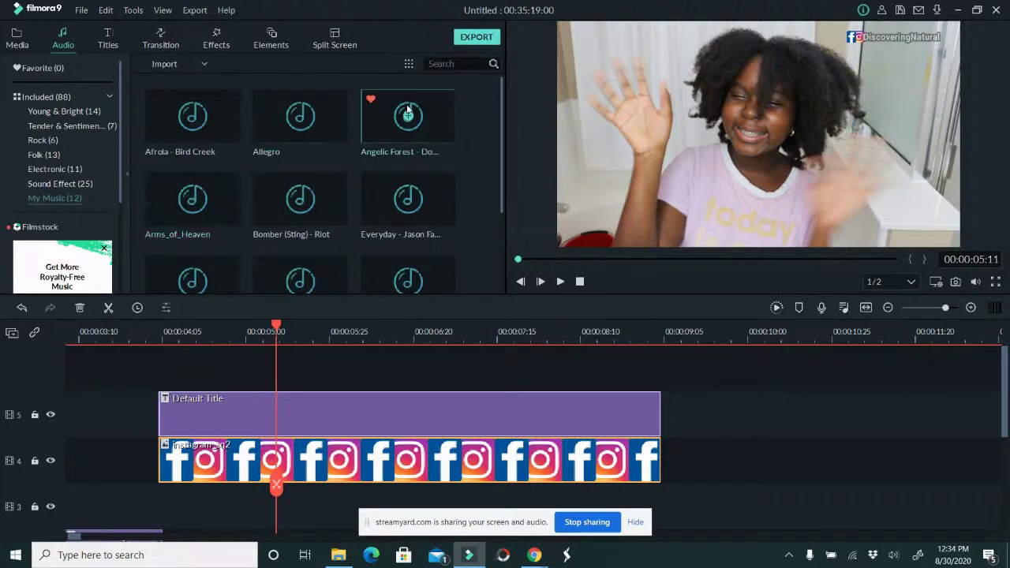
scroll(1003, 384, "down", 5)
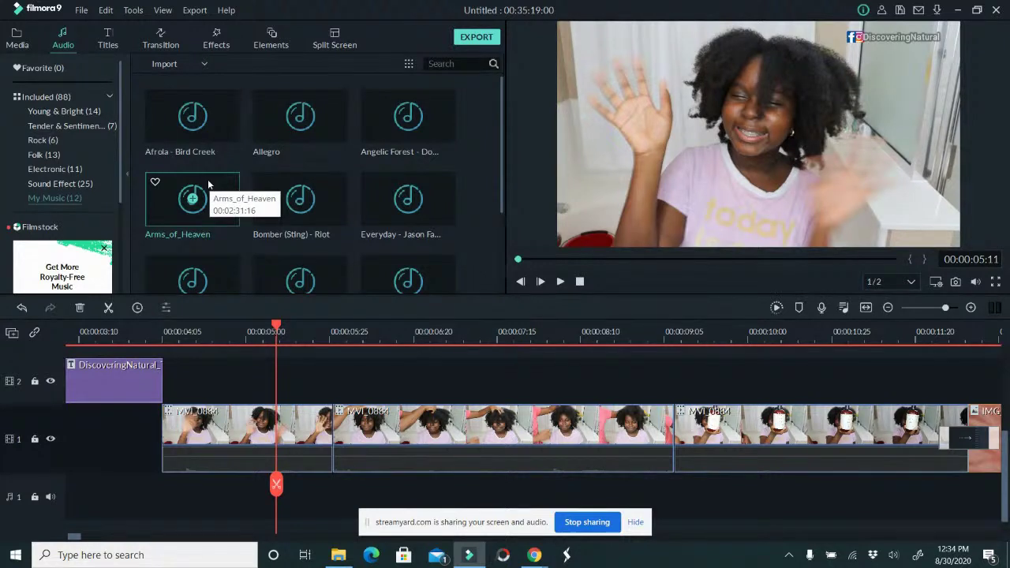
left_click(197, 150)
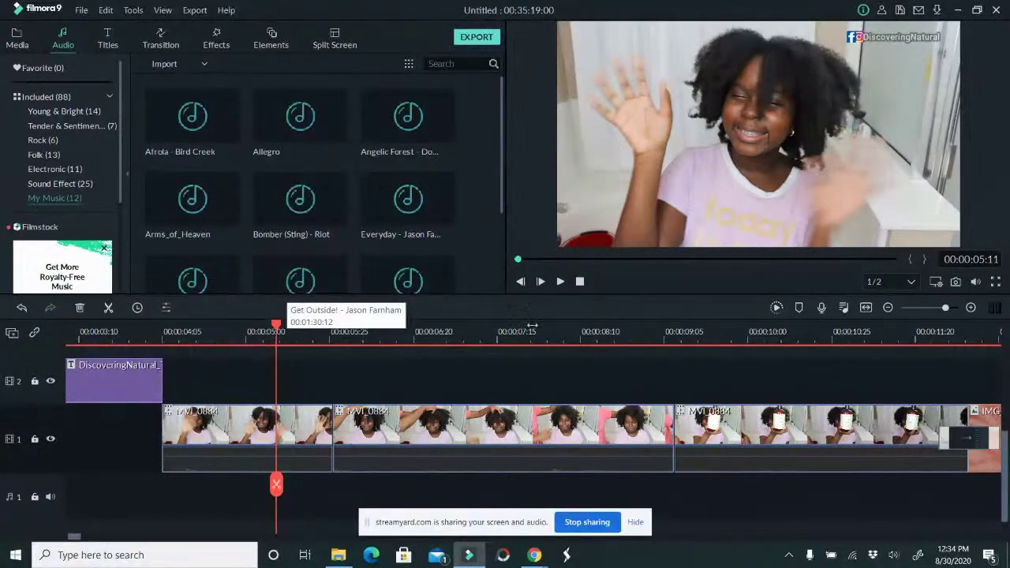
double_click(429, 209)
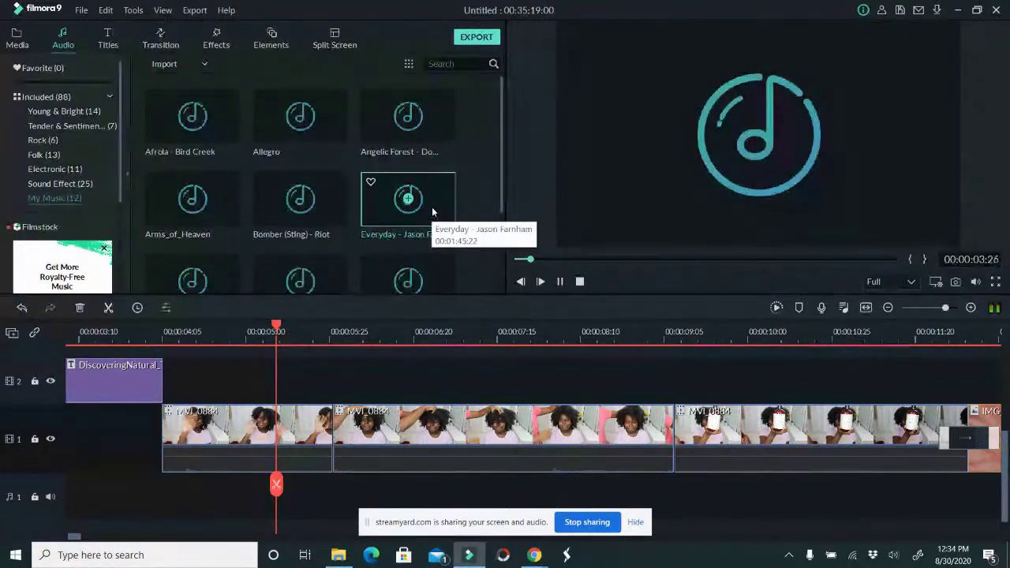
left_click(559, 282)
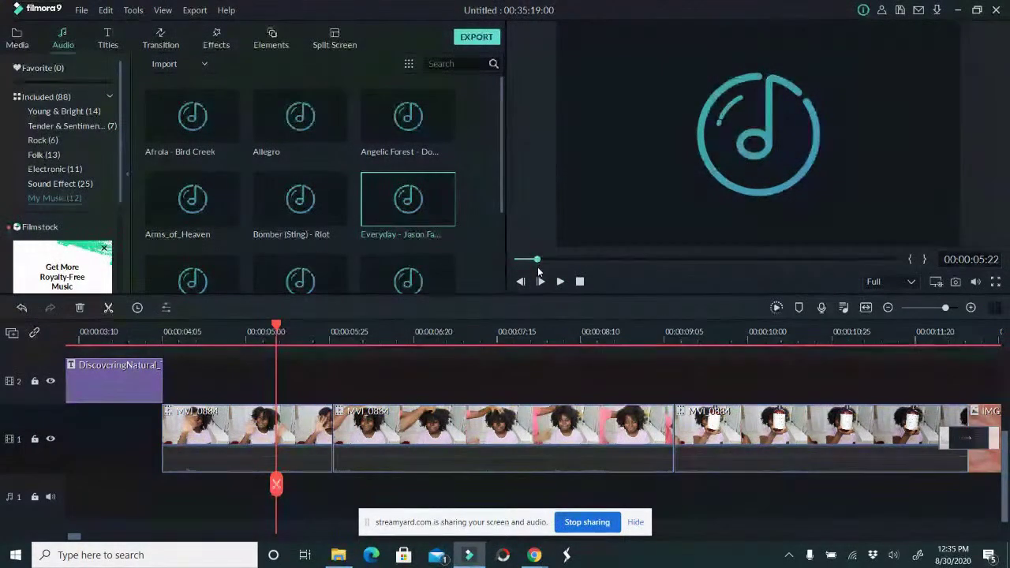
mouse_move(445, 269)
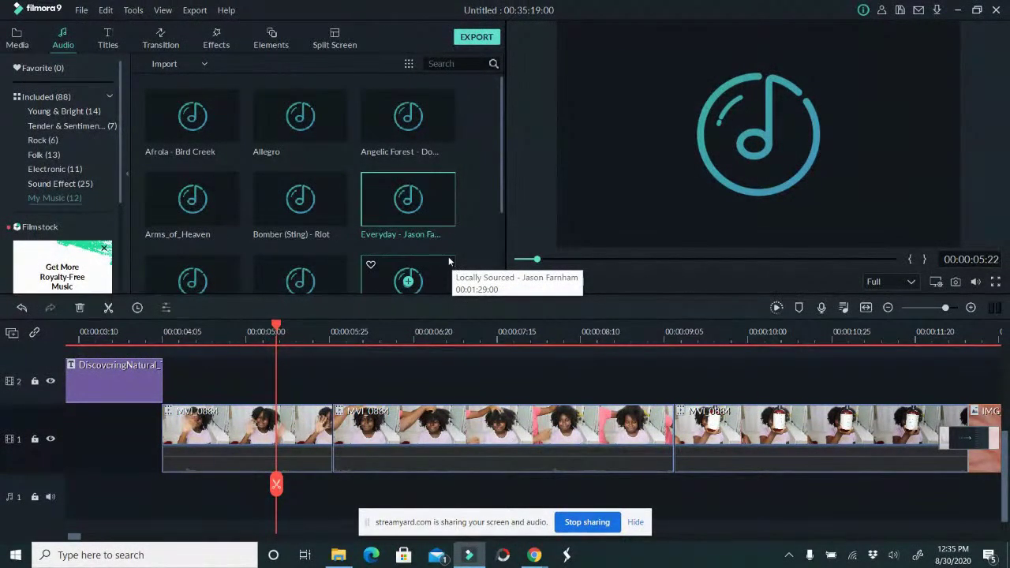
left_click_drag(232, 496, 14, 506)
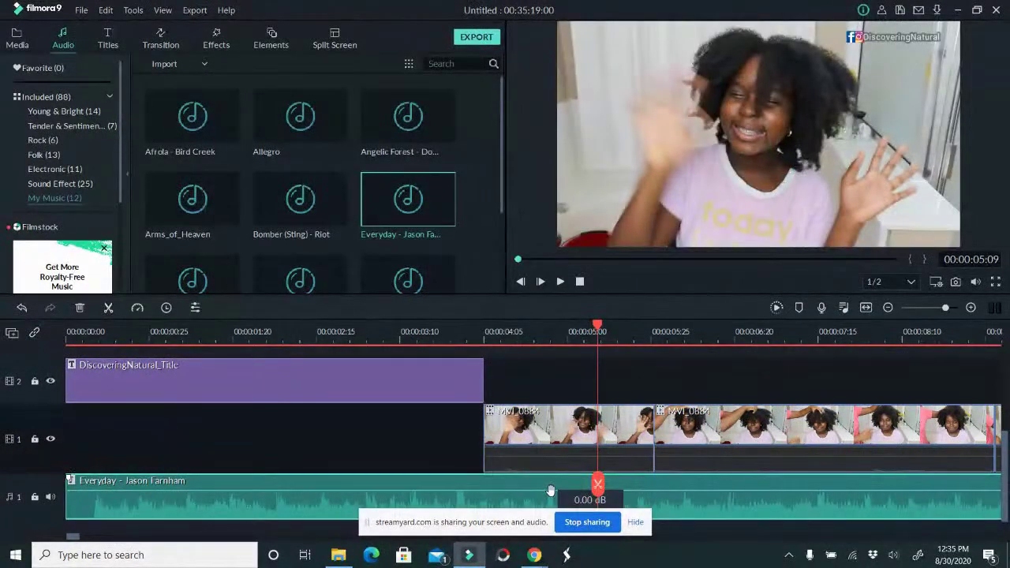
Cut the Everyday music down to the intro, removing the rest and trimming its end to where the first MVI_0884 clip starts.
left_click(599, 484)
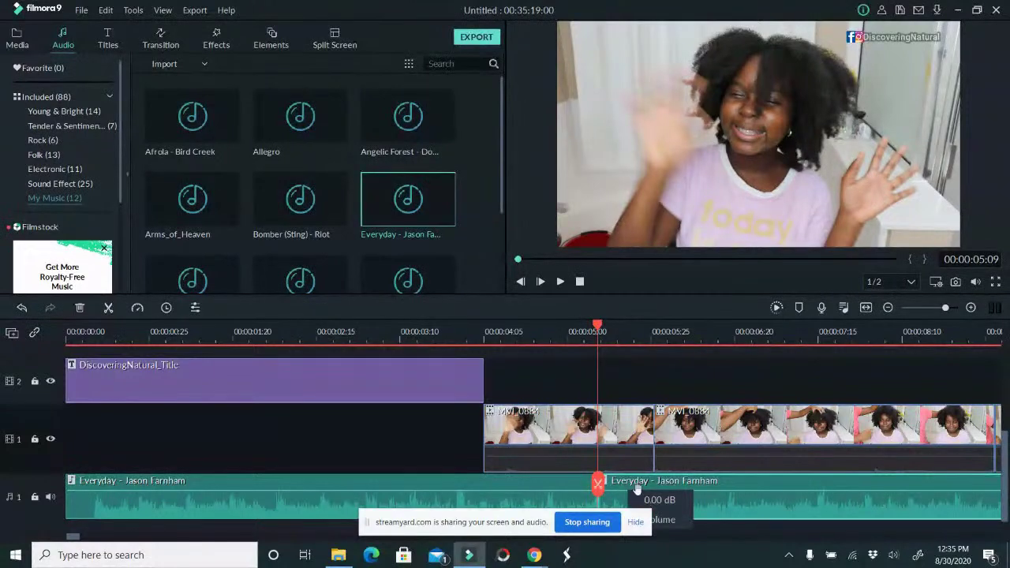
left_click(674, 495)
key("Delete")
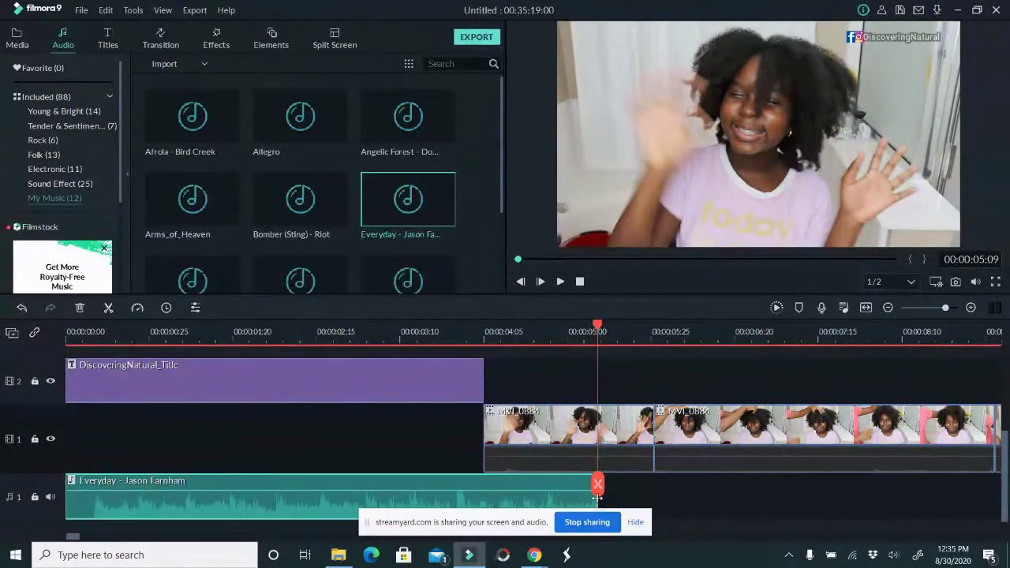
left_click_drag(598, 497, 481, 494)
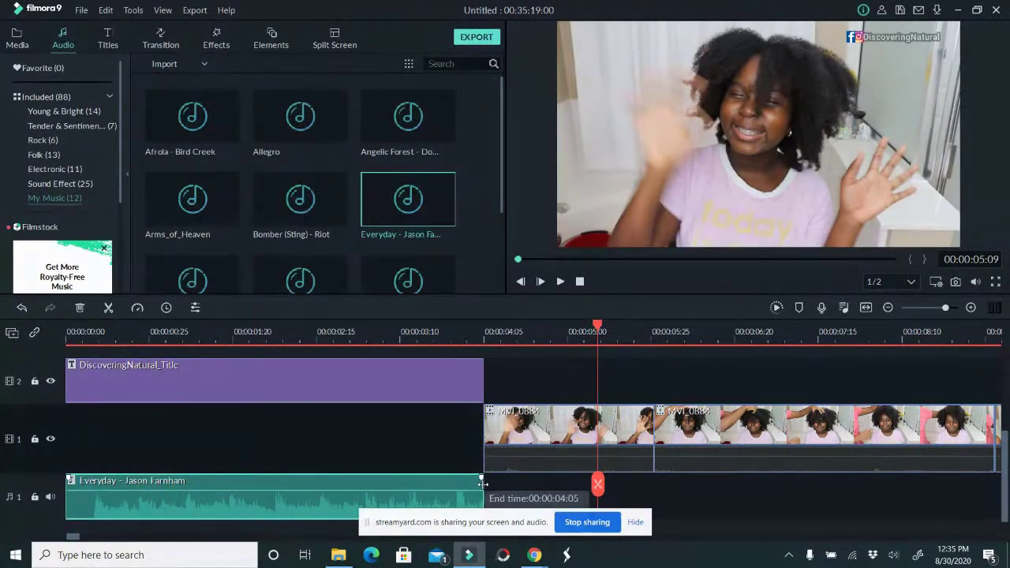
left_click_drag(482, 483, 478, 483)
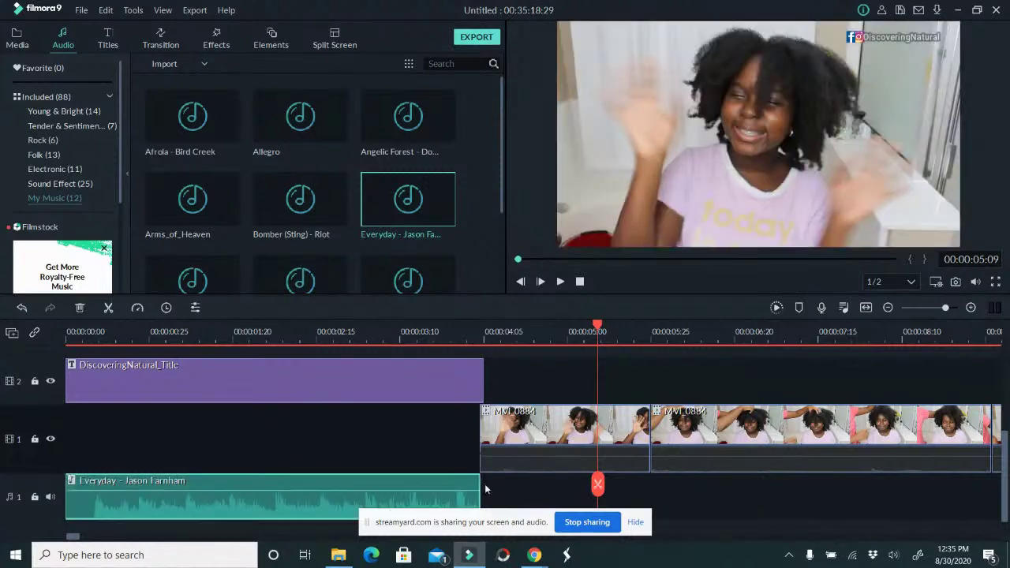
Play the intro with its music from the start of the timeline, and add a short fade-out to the end of the Everyday track.
left_click(451, 489)
mouse_move(478, 483)
left_mouse_down()
mouse_move(491, 480)
mouse_move(476, 480)
left_mouse_up()
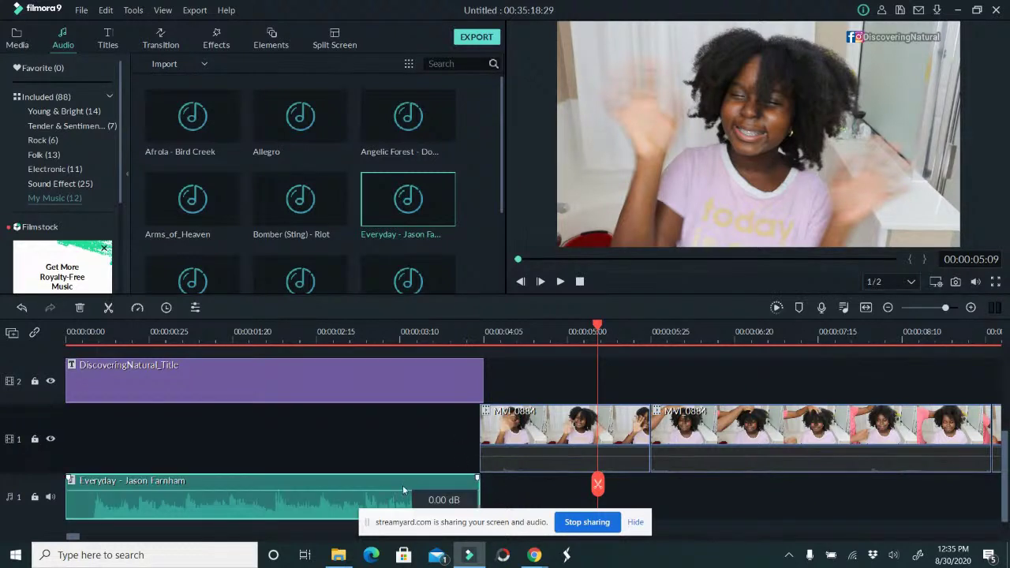
left_click(69, 336)
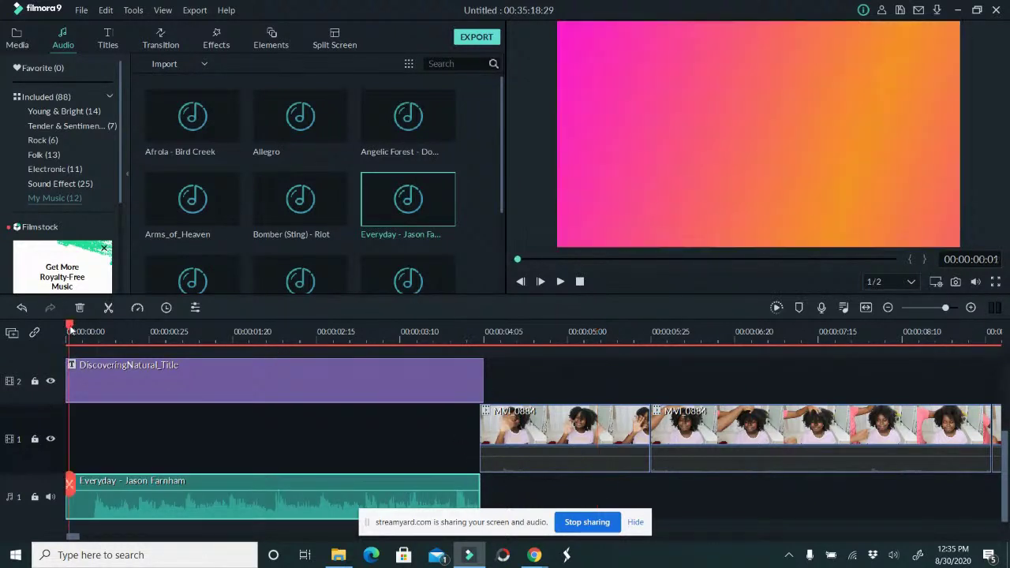
scroll(621, 331, "down", 1)
left_click(561, 283)
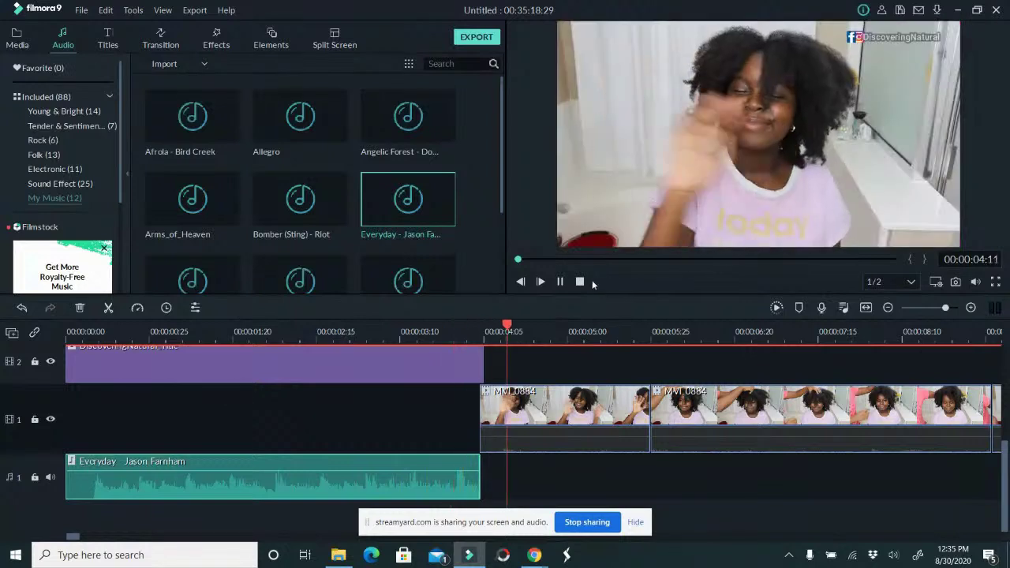
left_click(567, 484)
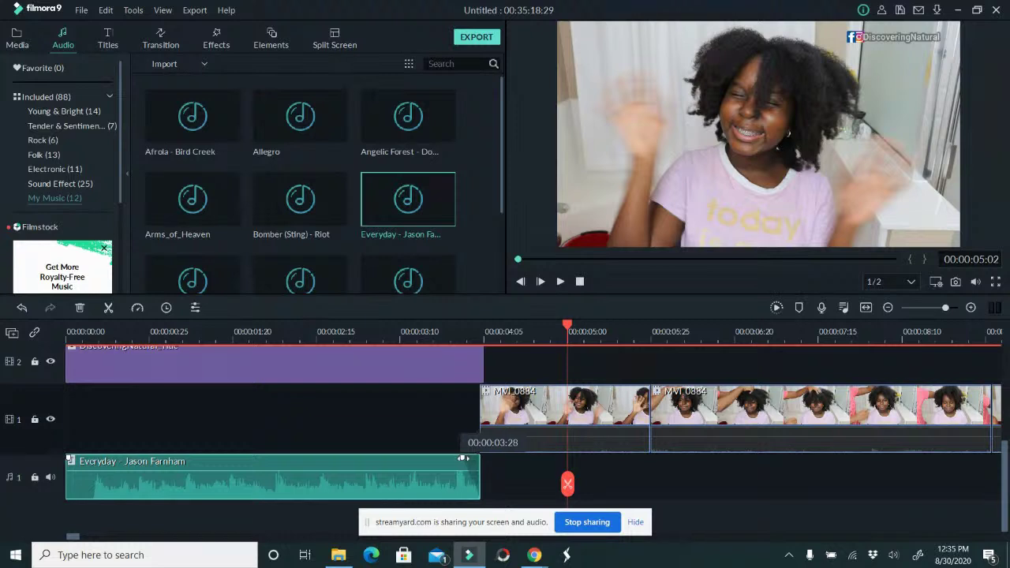
mouse_move(464, 458)
left_mouse_down()
mouse_move(477, 458)
mouse_move(444, 458)
mouse_move(456, 458)
left_mouse_up()
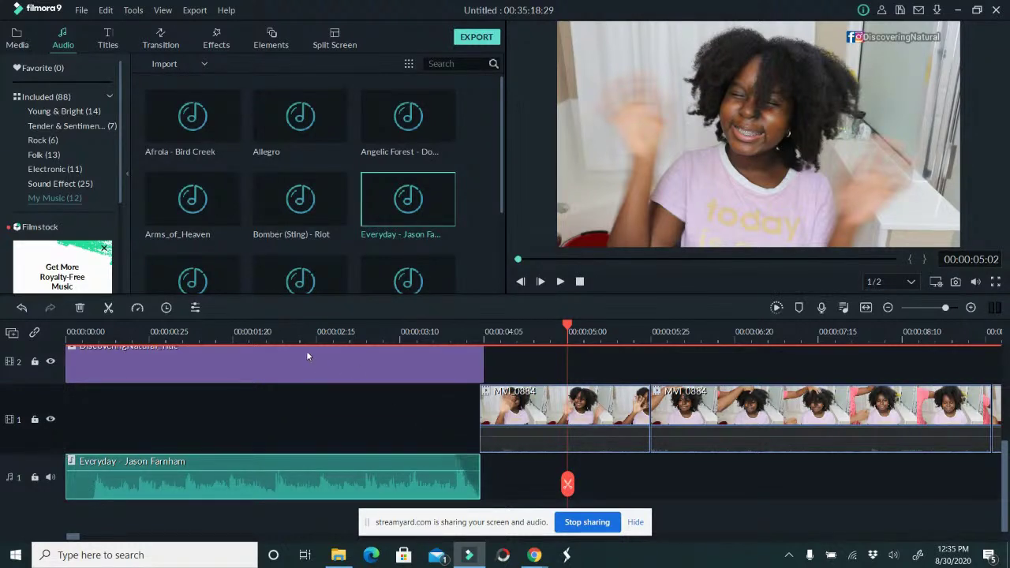
Trim the silent beginning off the Everyday track and extend its end back to the start of the first MVI_0884 clip.
left_click(67, 333)
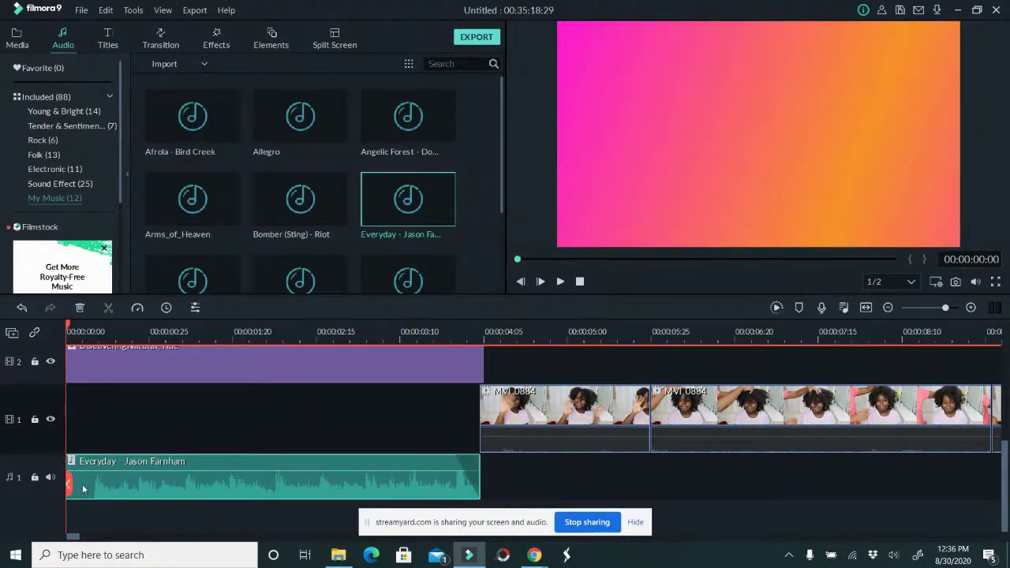
left_click(167, 332)
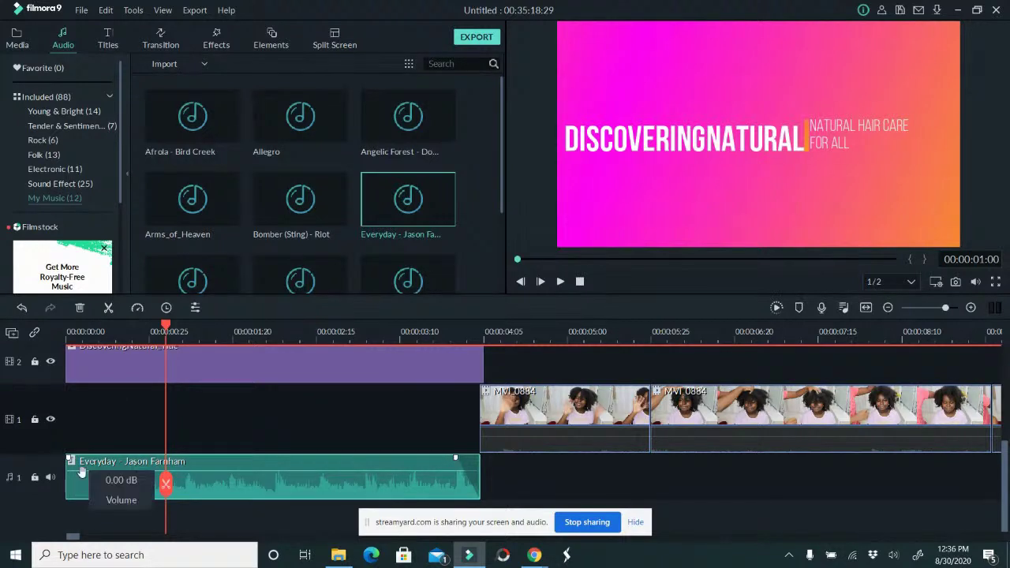
left_click_drag(67, 481, 96, 475)
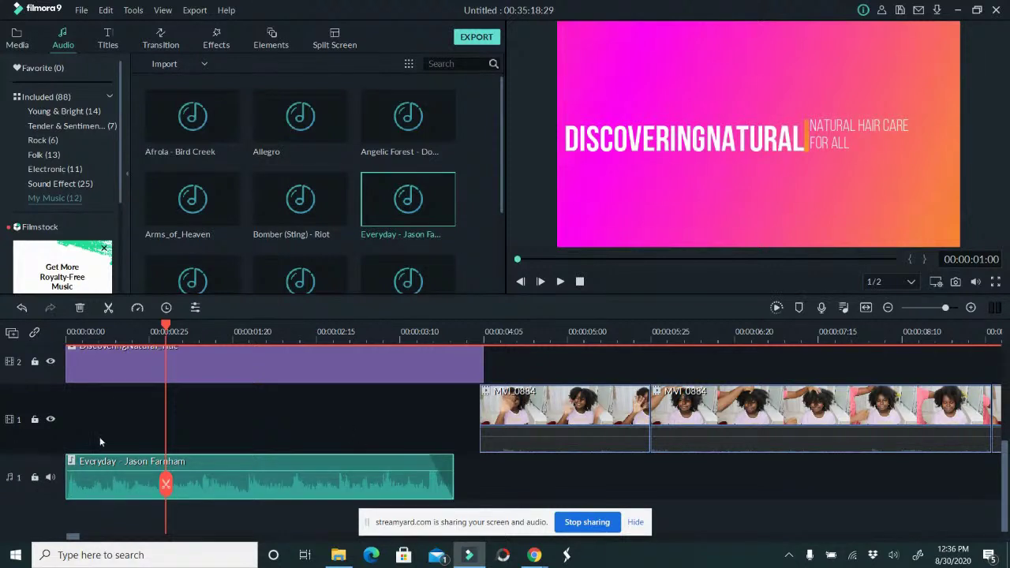
left_click_drag(454, 474, 479, 472)
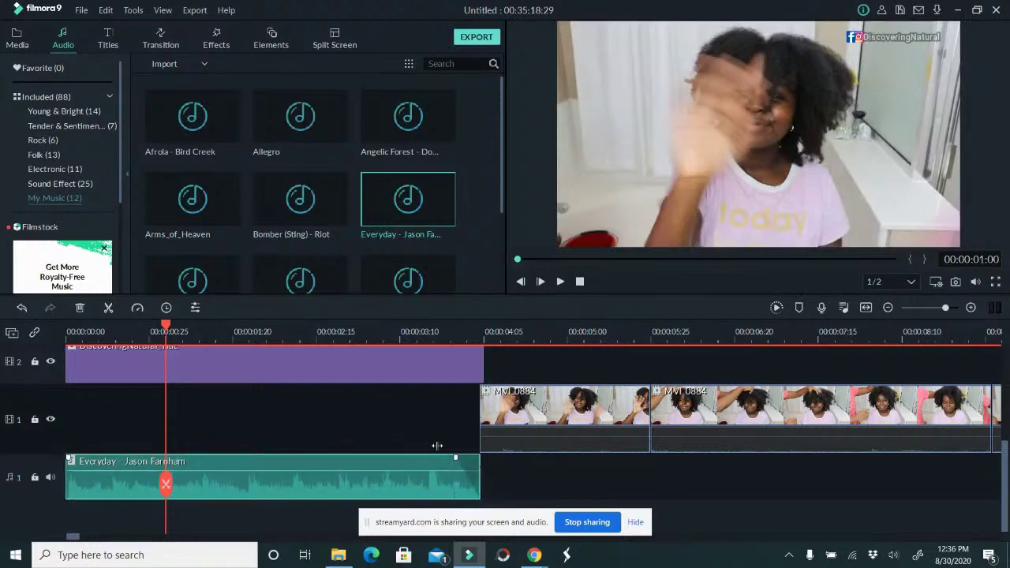
Play the intro with its music from the start, and replay the change into the first clip from 00:00:03:06.
key("Home")
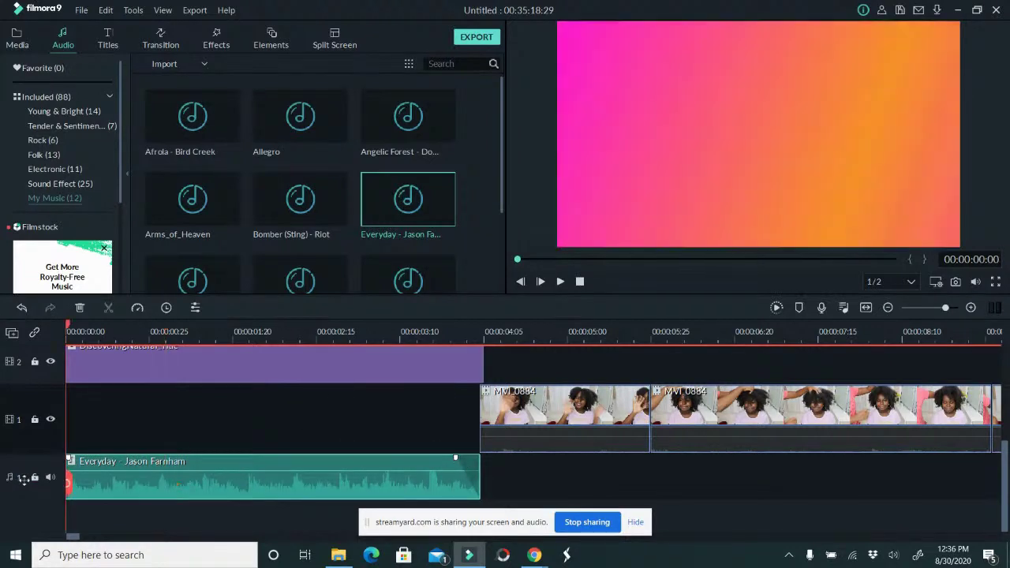
left_click(561, 281)
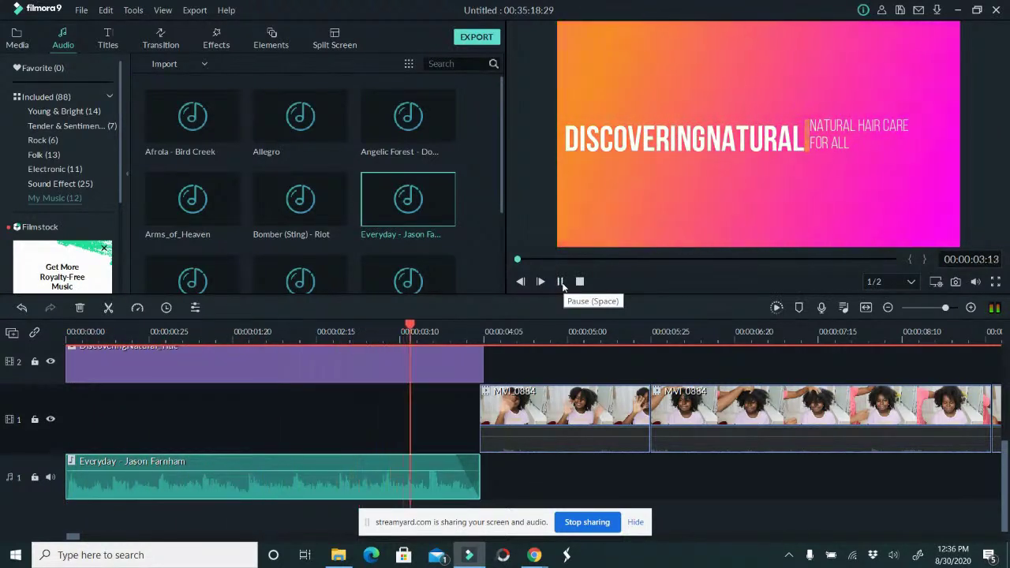
left_click(561, 282)
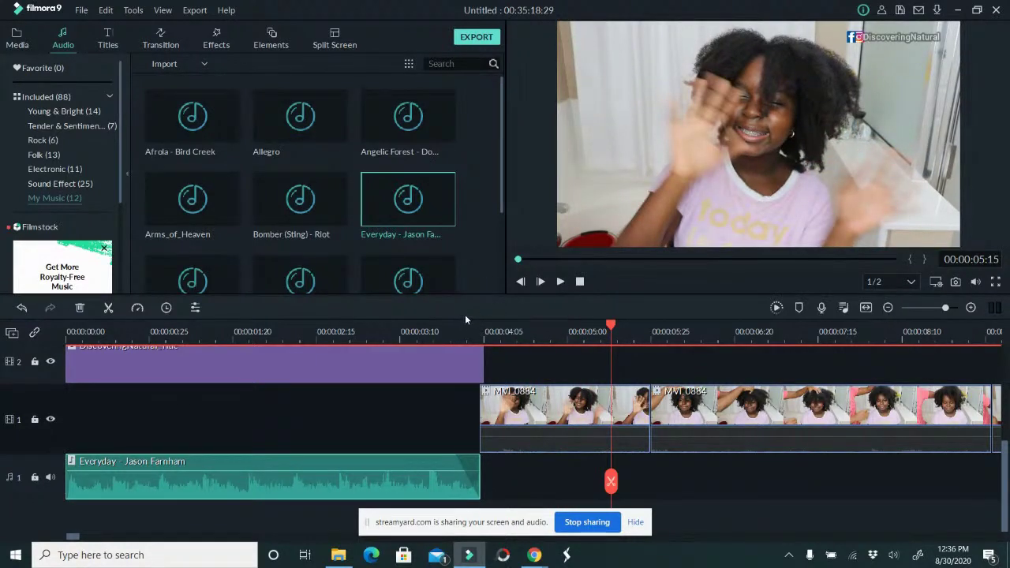
left_click(476, 330)
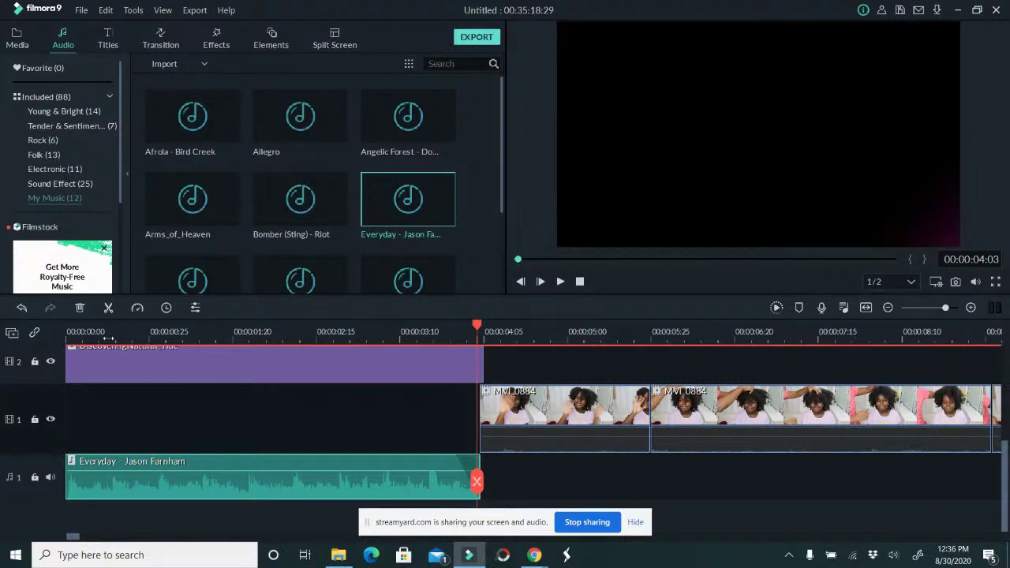
left_click(386, 323)
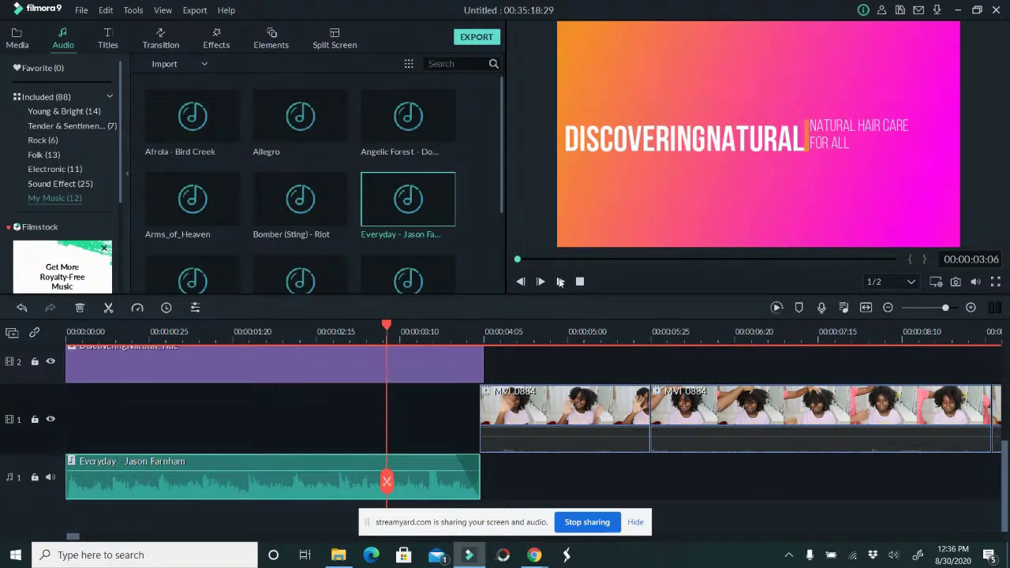
scroll(622, 396, "up", 2)
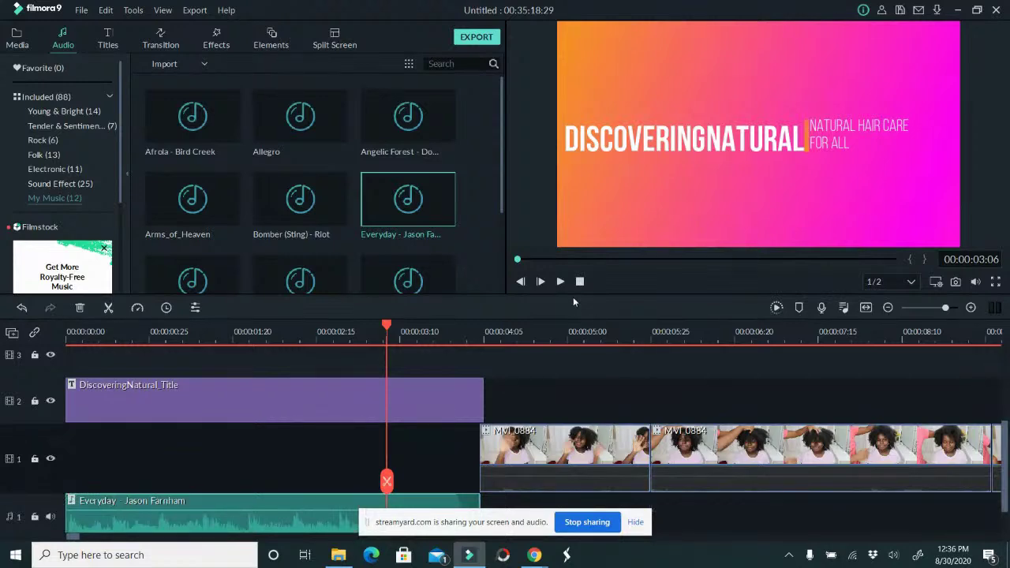
left_click(560, 282)
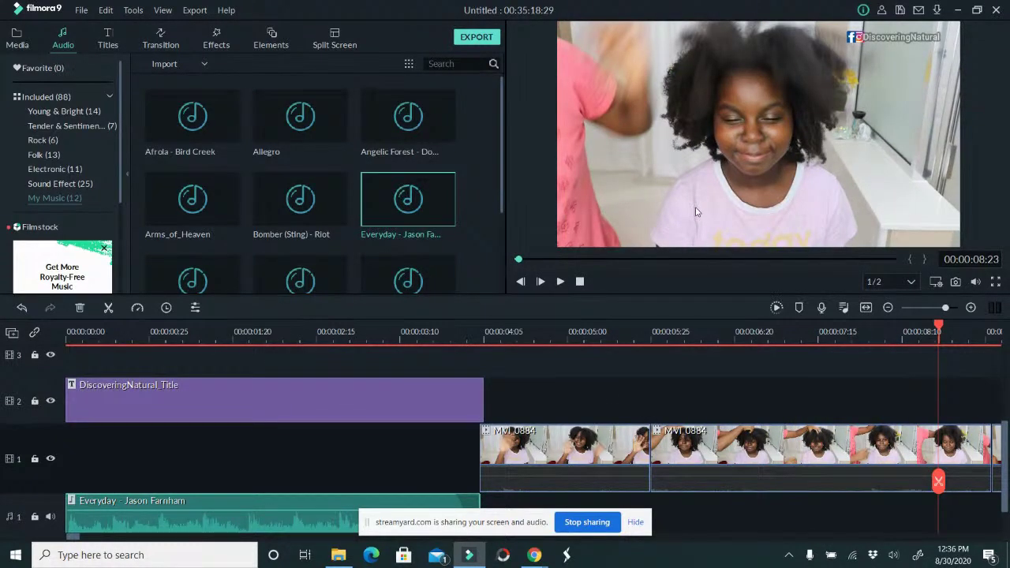
Extend the end of the first MVI_0884 clip by about 8 frames and play the sequence from 00:00:03:06 into IMG_0877.
left_click(640, 442)
left_click_drag(648, 444, 677, 444)
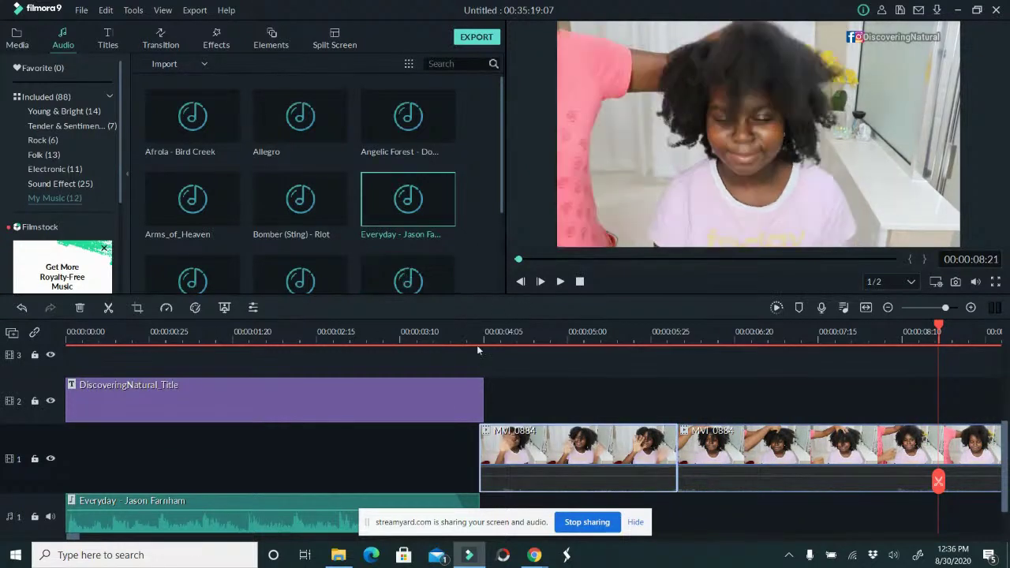
left_click(472, 328)
left_click(387, 332)
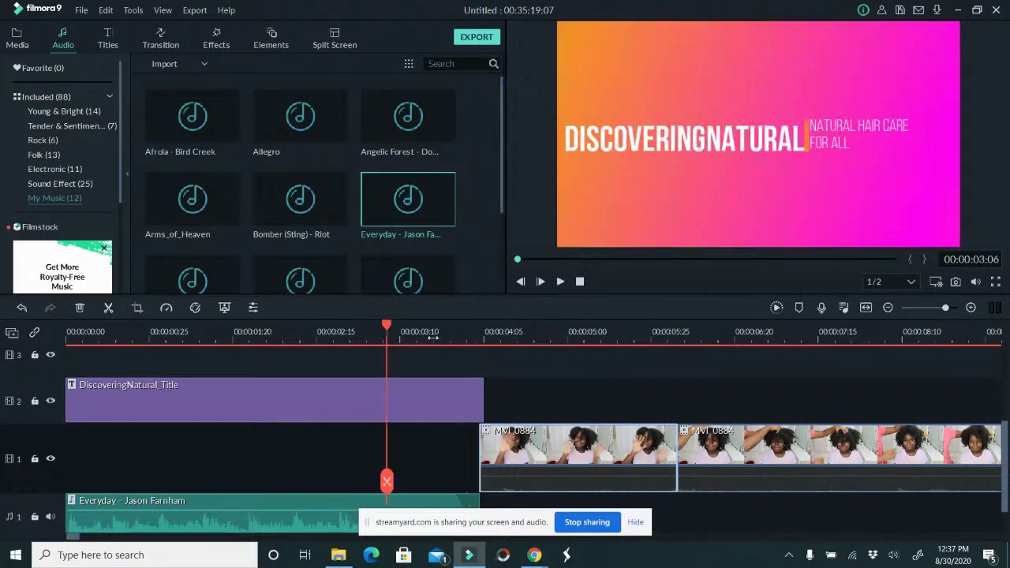
left_click(561, 281)
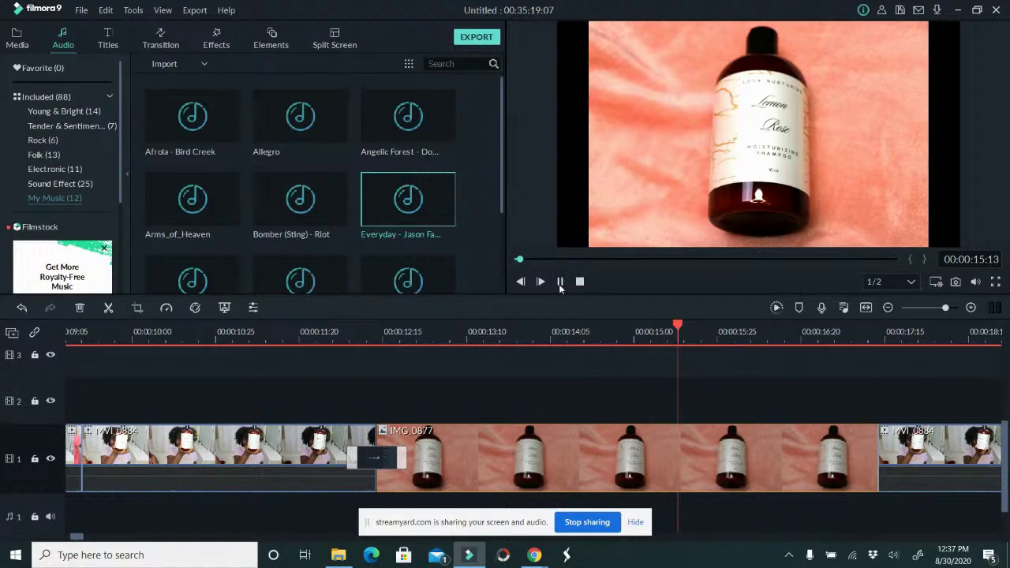
left_click(560, 282)
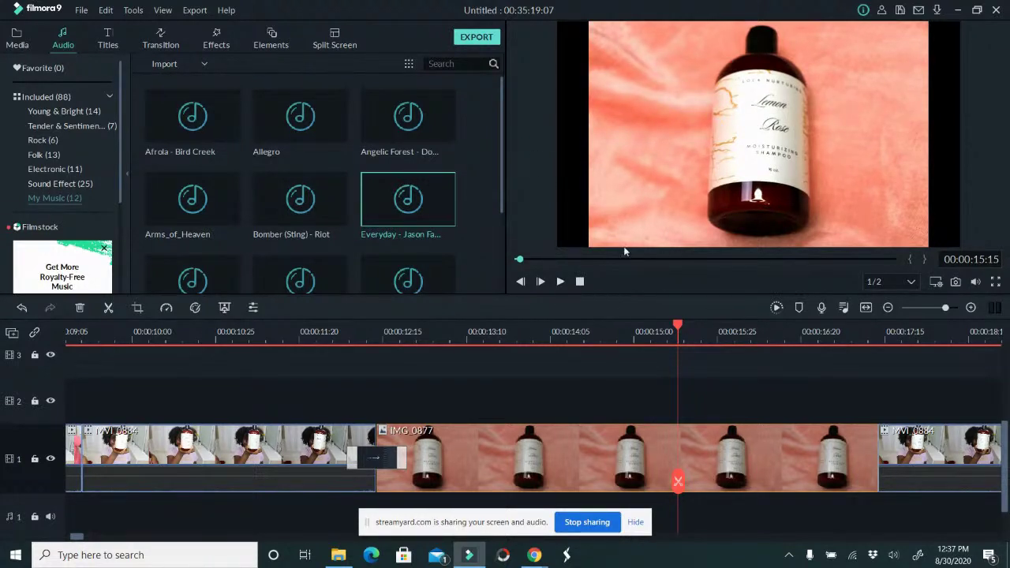
Replay the sequence from 00:00:02:12 into the shampoo bottle photo and review the clips from the intro to IMG_0877.
left_click_drag(677, 483, 307, 440)
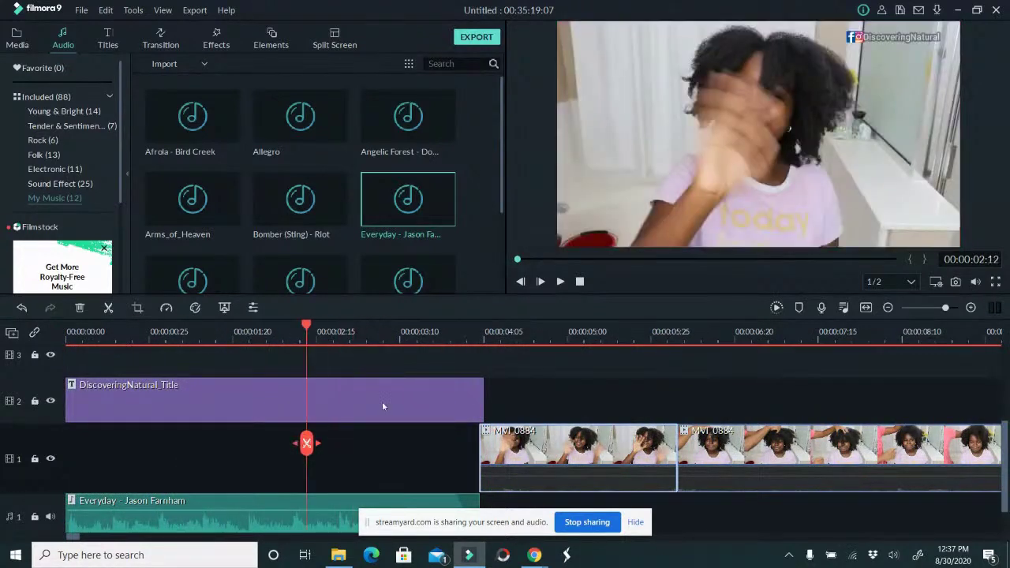
left_click(560, 282)
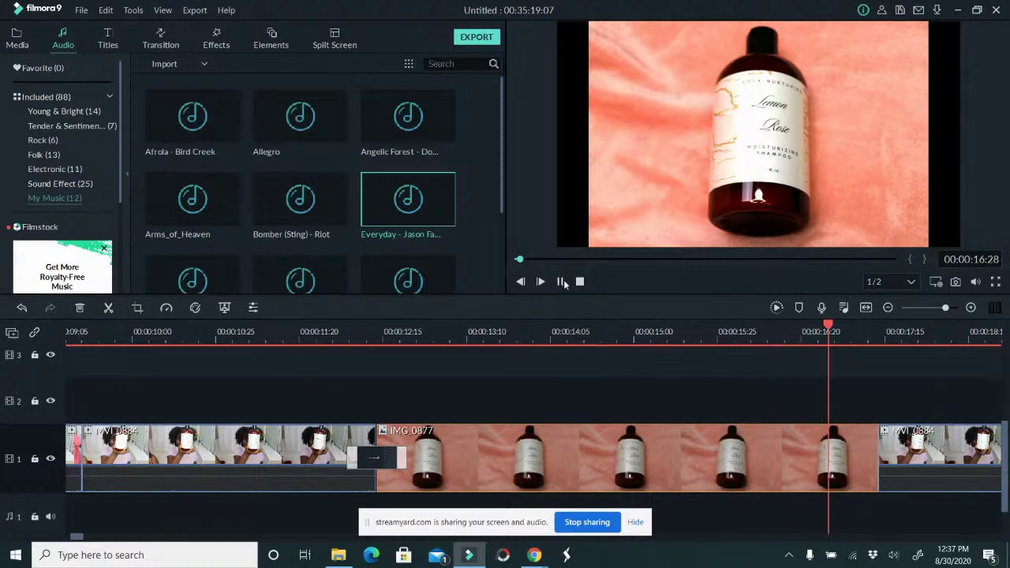
left_click(250, 448)
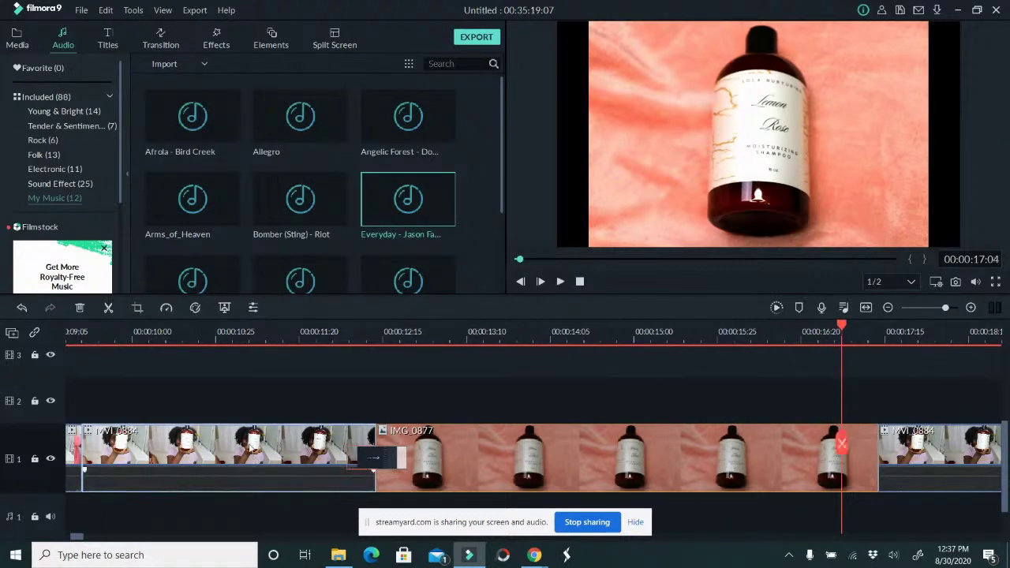
scroll(553, 349, "up", 3)
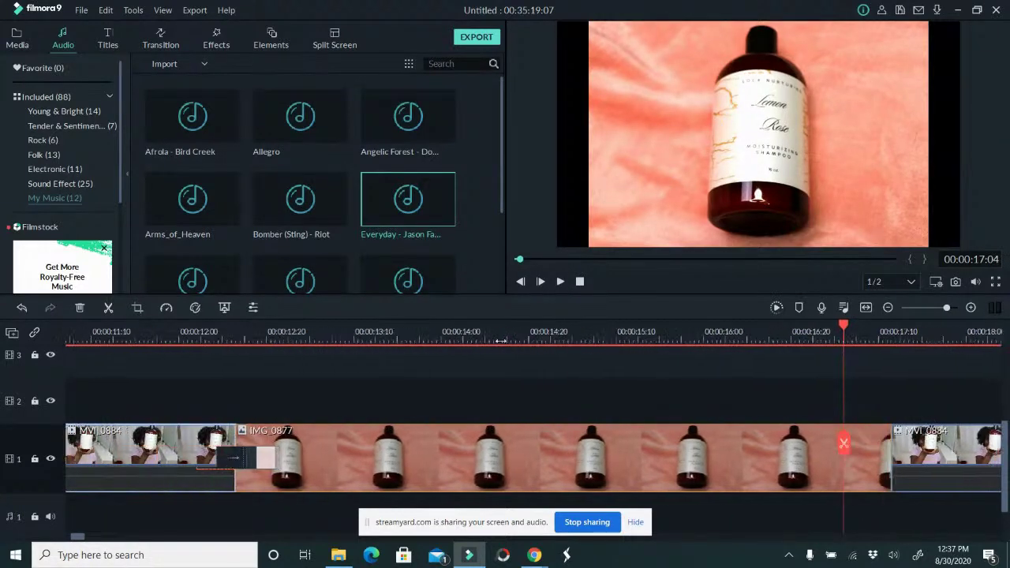
left_click_drag(79, 537, 71, 539)
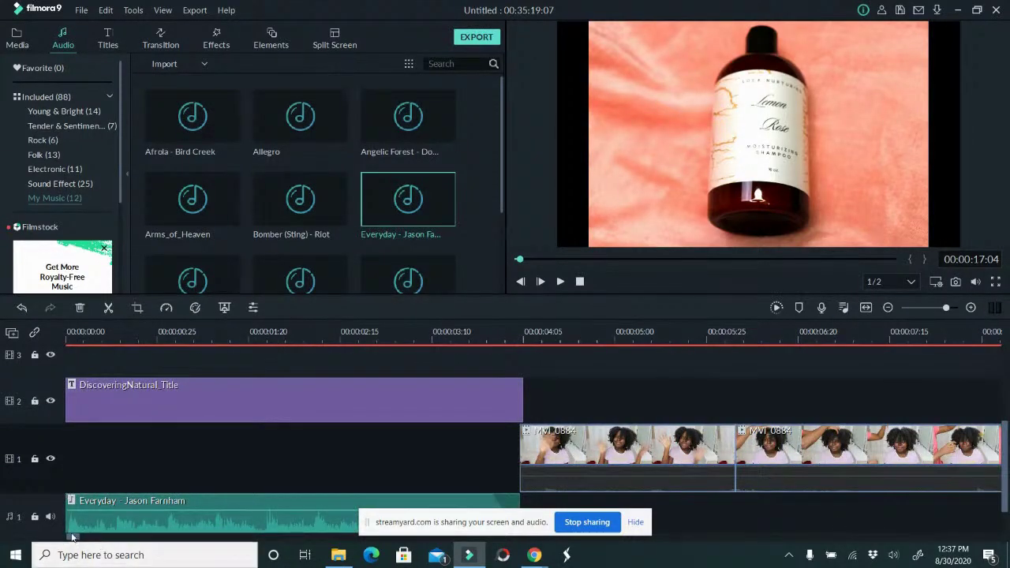
left_click_drag(75, 539, 79, 537)
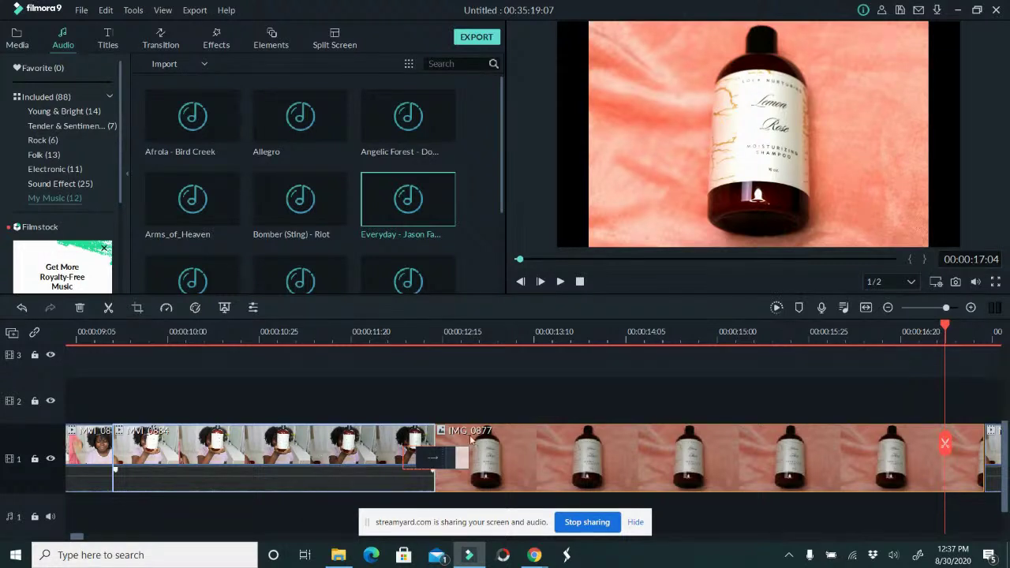
Extend the end of the MVI_0884 clip before IMG_0877 by about 0.8 seconds and undo the stray move of IMG_0877.
left_click_drag(433, 433, 574, 430)
left_click_drag(607, 395, 620, 413)
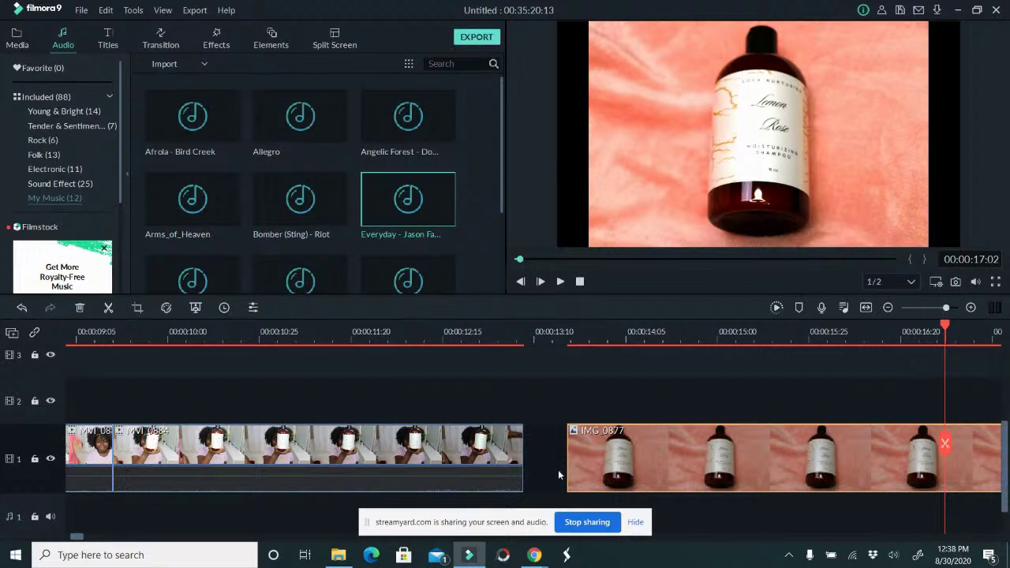
key("ctrl+z")
Shorten the end of the MVI_0884 clip before IMG_0877 by about 8 frames and slow the clip to 0.5x speed.
left_click_drag(524, 439, 495, 444)
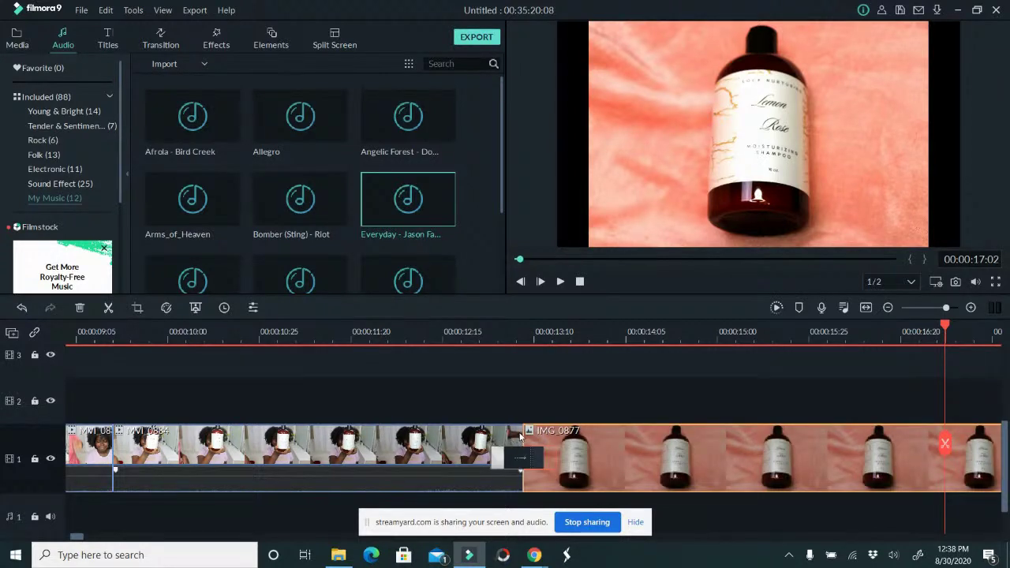
left_click(511, 438)
left_click_drag(521, 438, 494, 434)
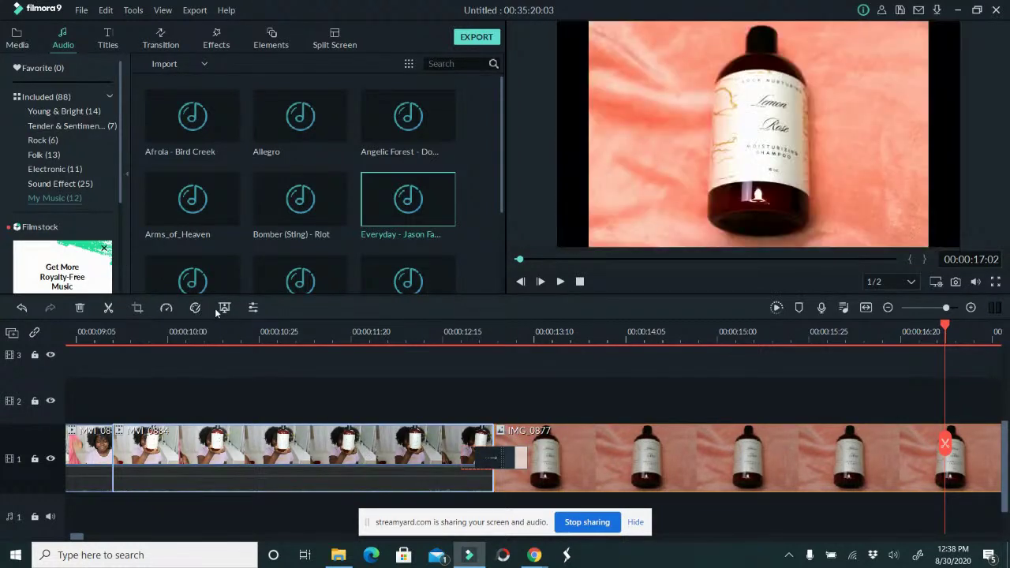
left_click(167, 309)
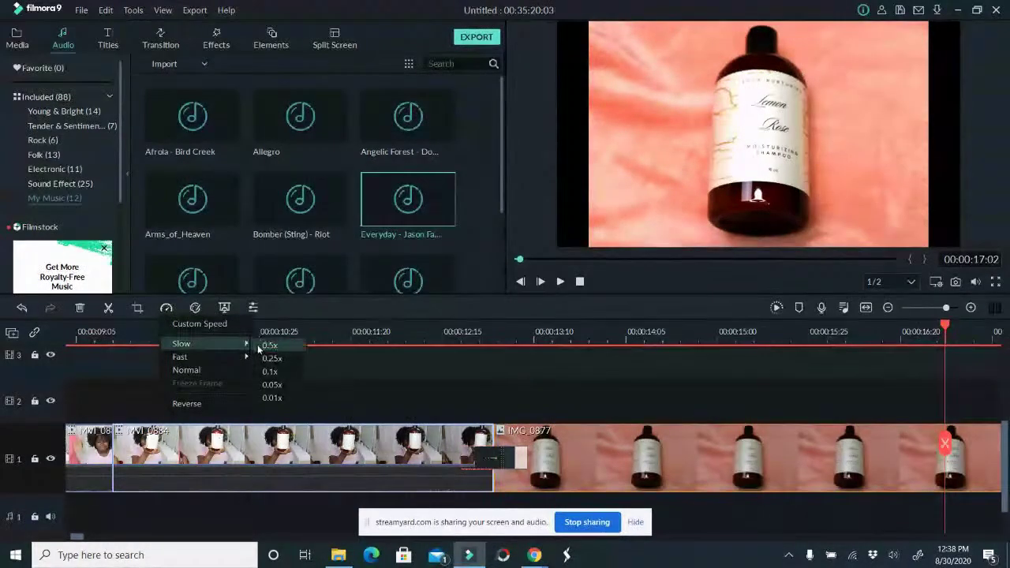
left_click(264, 345)
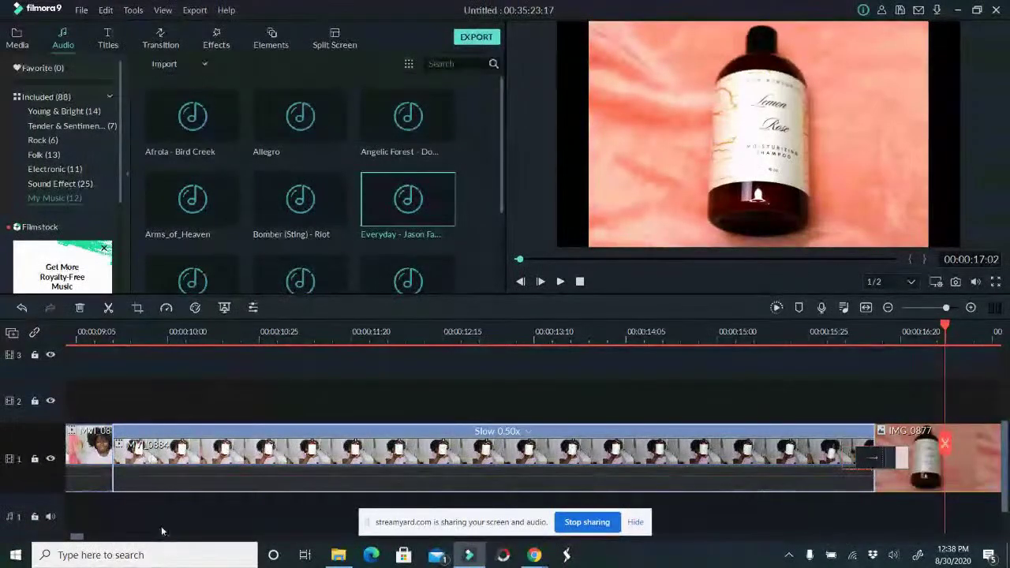
Play the sequence from 00:00:03:24 through the slowed MVI_0884 clip and its transition into the IMG_0877 photo.
left_click_drag(79, 537, 57, 543)
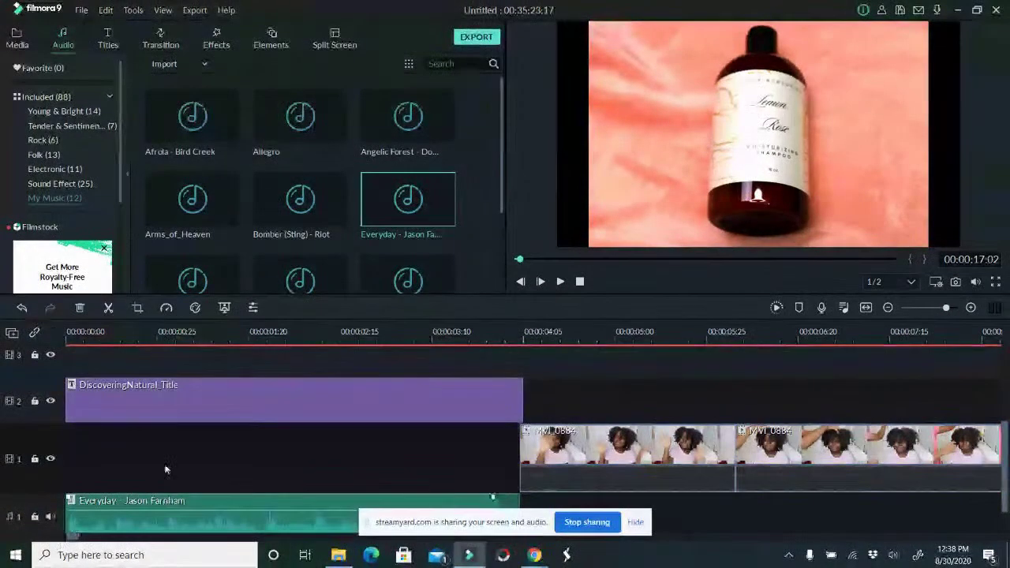
left_click(521, 335)
left_click_drag(521, 464, 483, 452)
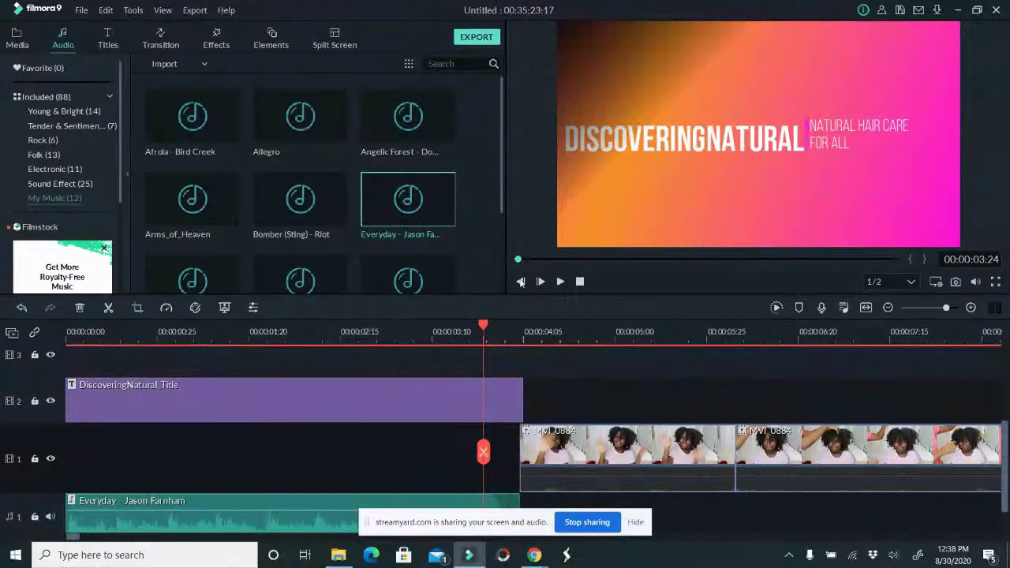
left_click(561, 282)
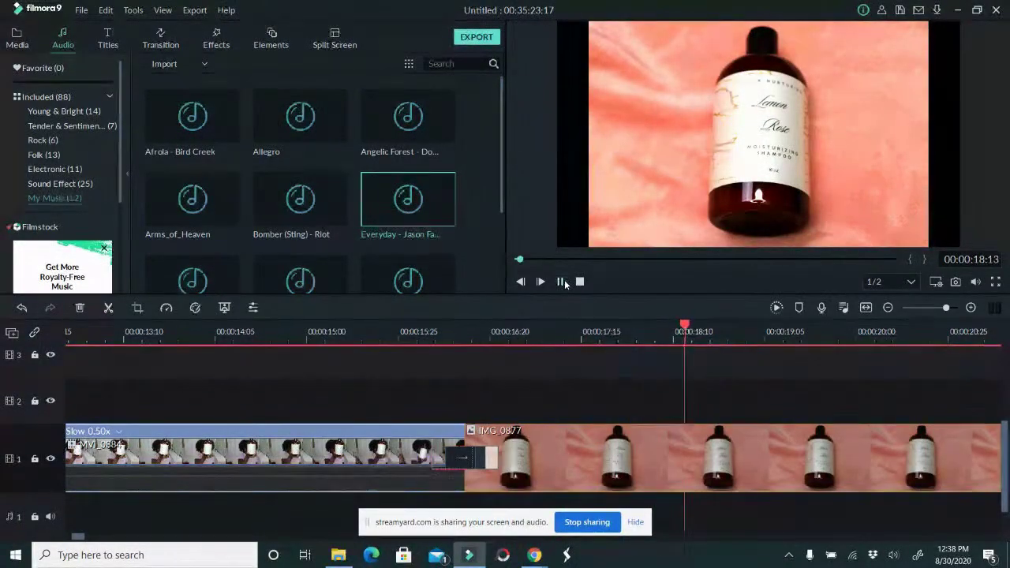
left_click(547, 282)
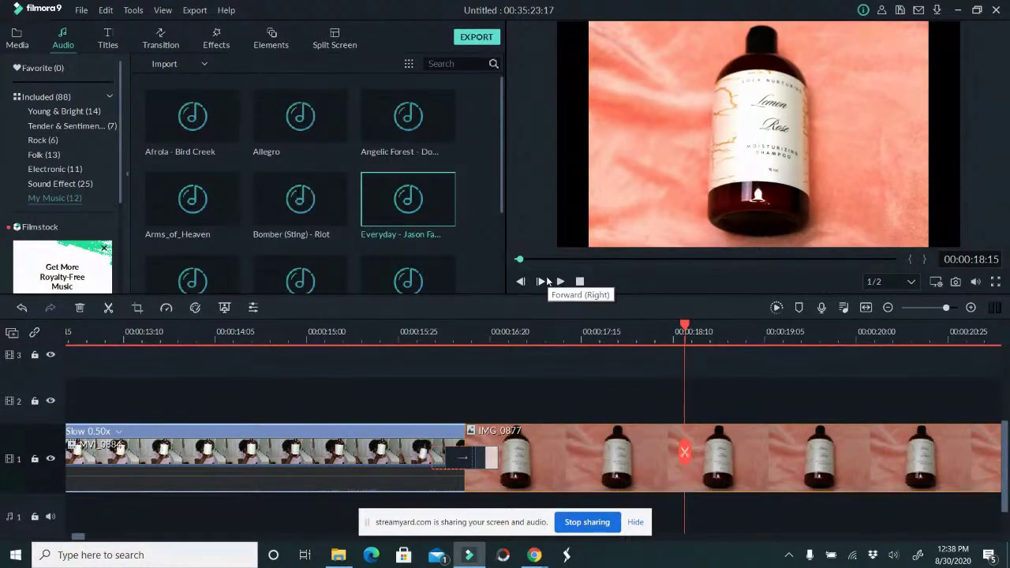
Save the project as Lock_Nurturing in the Wondershare Filmora 9 Projects folder.
left_click(604, 456)
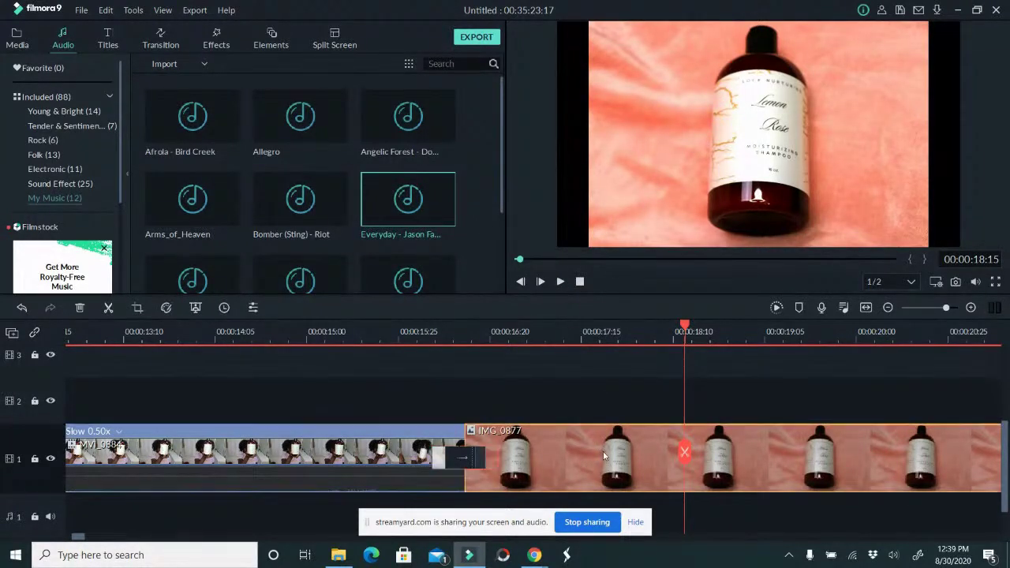
left_click(83, 11)
left_click(114, 131)
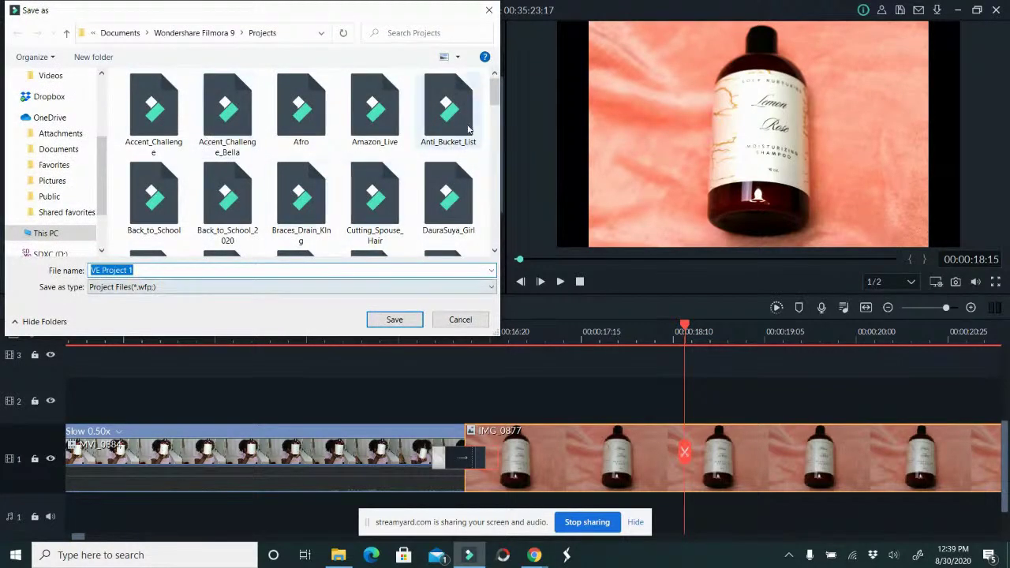
type("Lock_Nurturing")
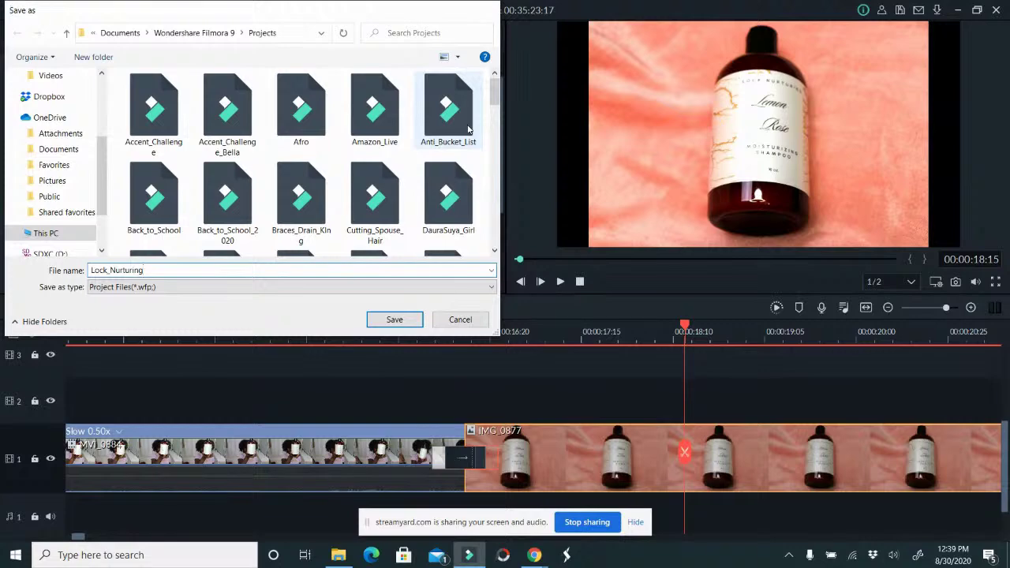
key("Return")
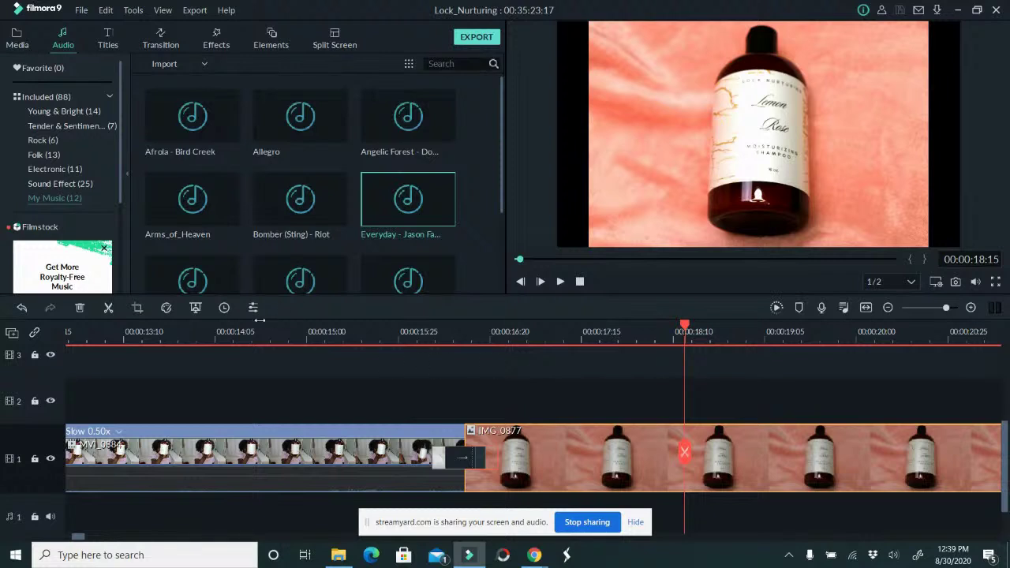
Open the image settings of the IMG_0877 clip, leaving its crop unchanged.
left_click(137, 309)
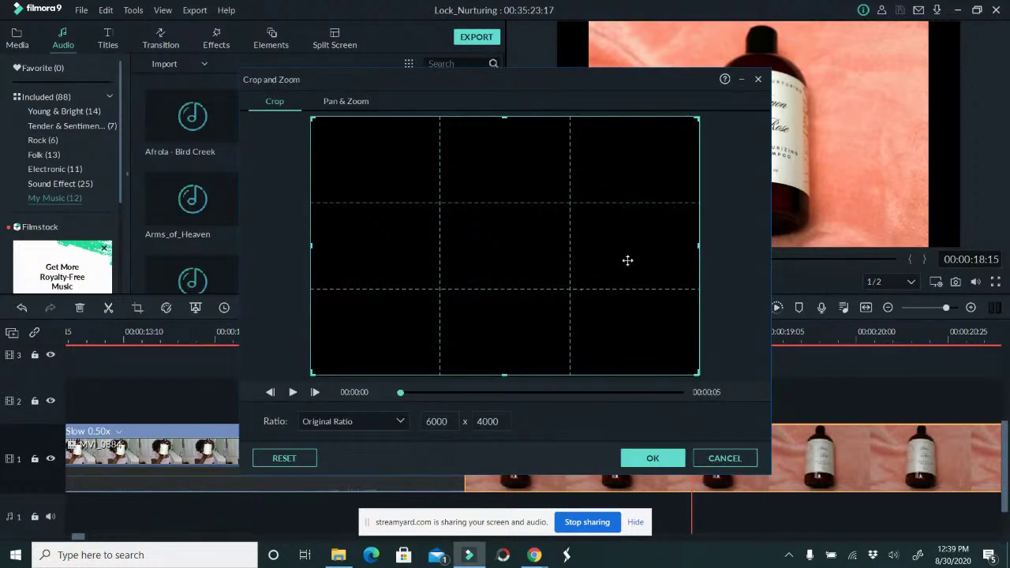
left_click(735, 458)
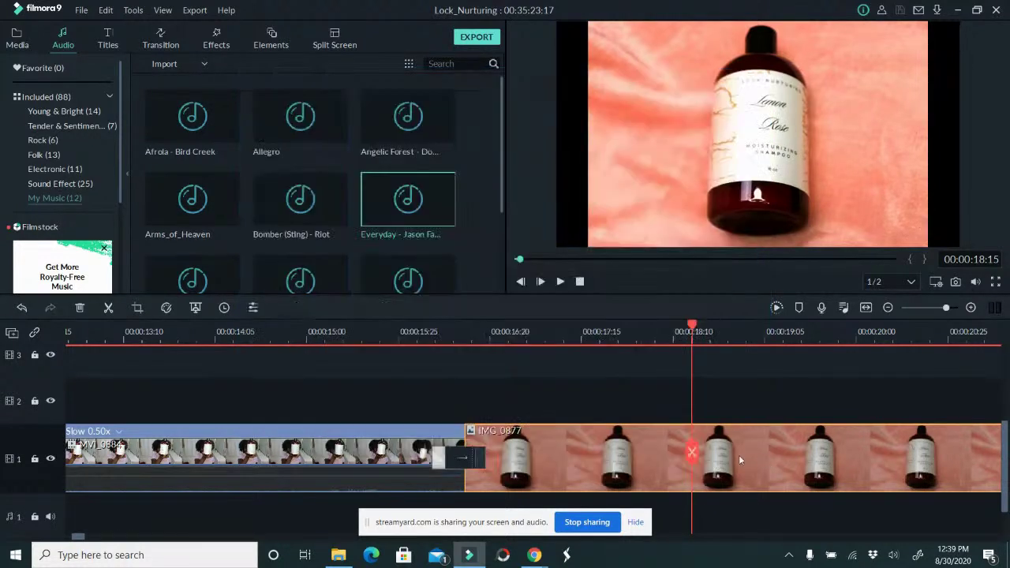
double_click(740, 455)
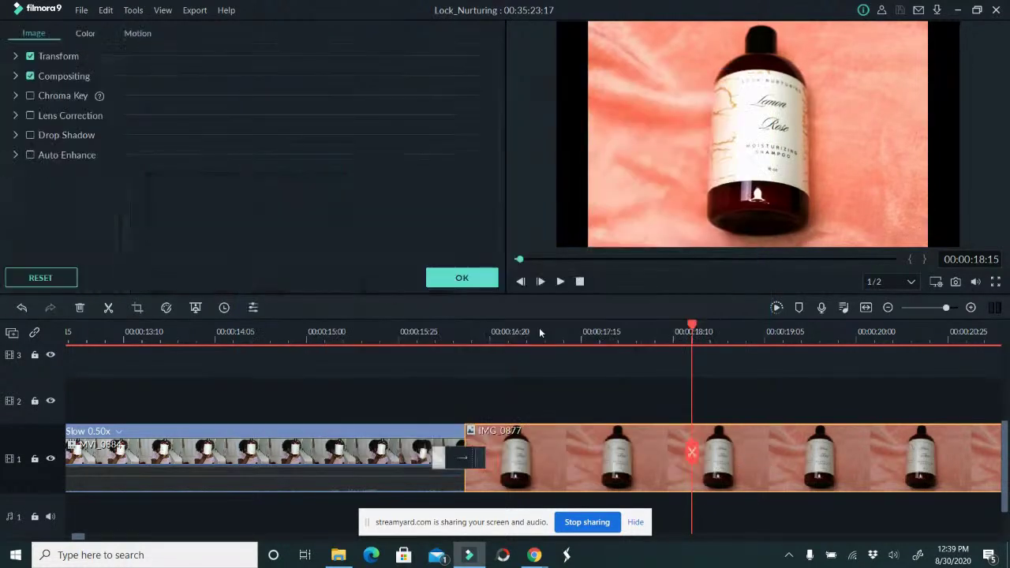
left_click(137, 308)
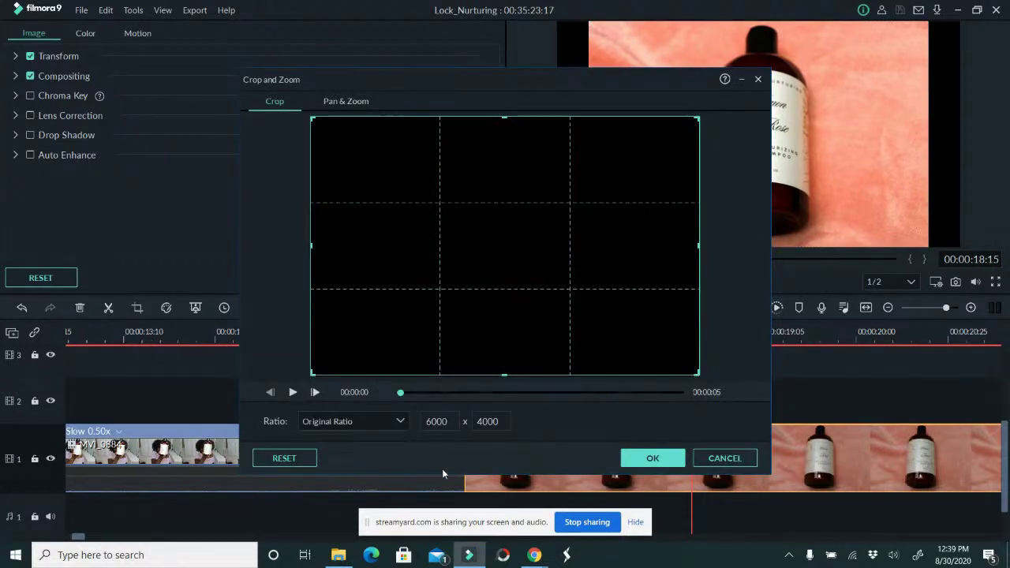
left_click(718, 458)
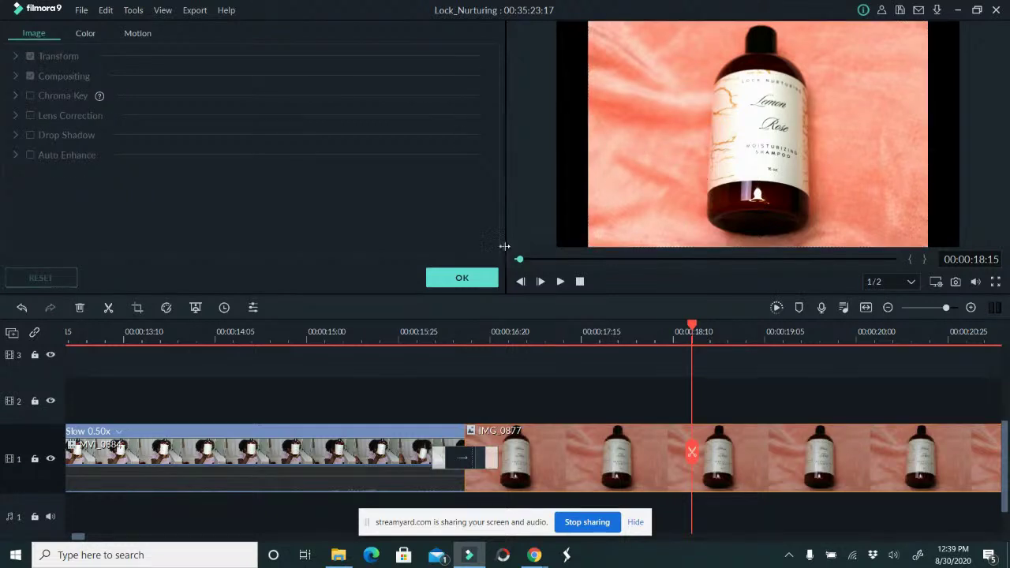
right_click(694, 140)
left_click(576, 207)
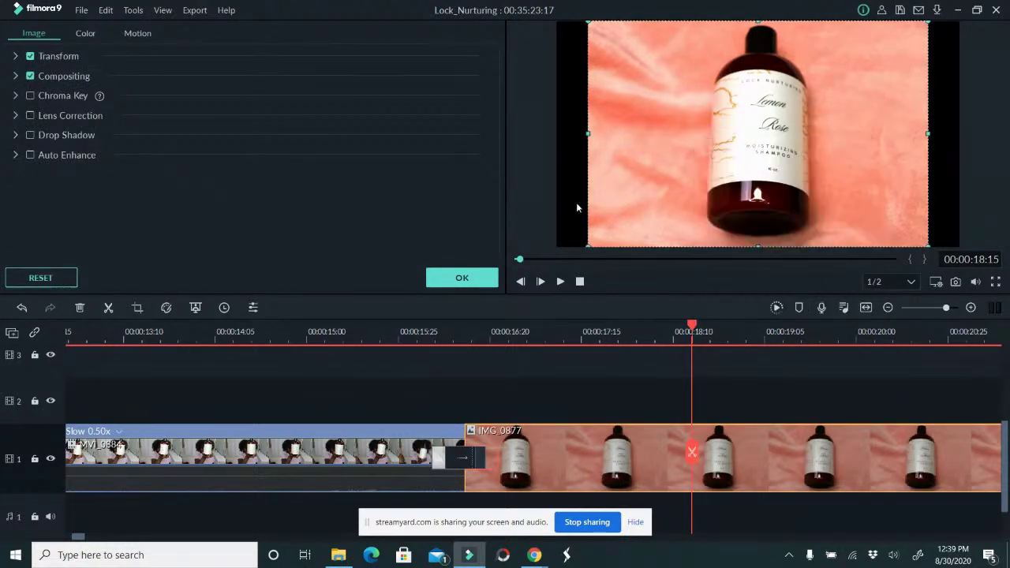
right_click(648, 132)
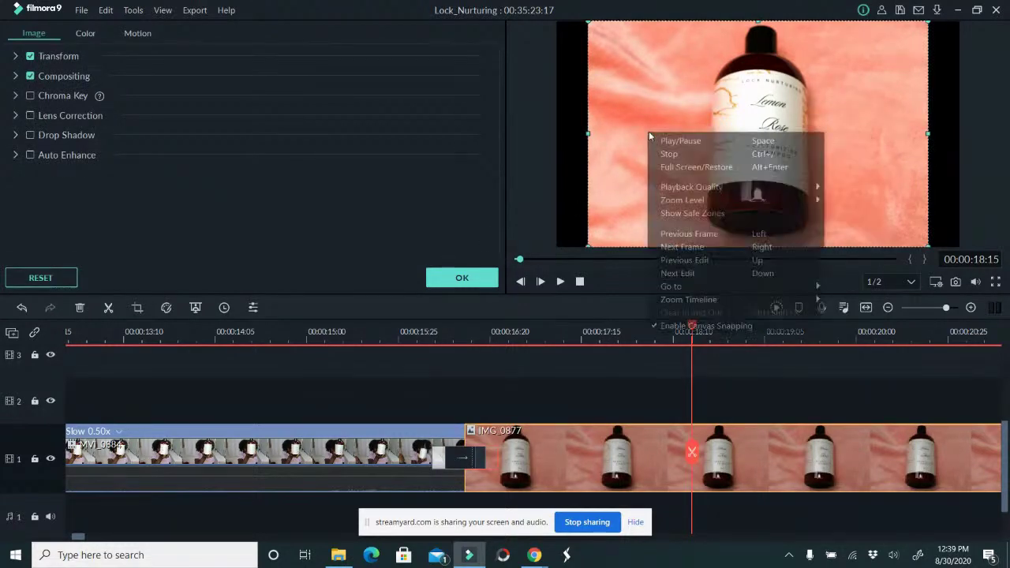
left_click(618, 210)
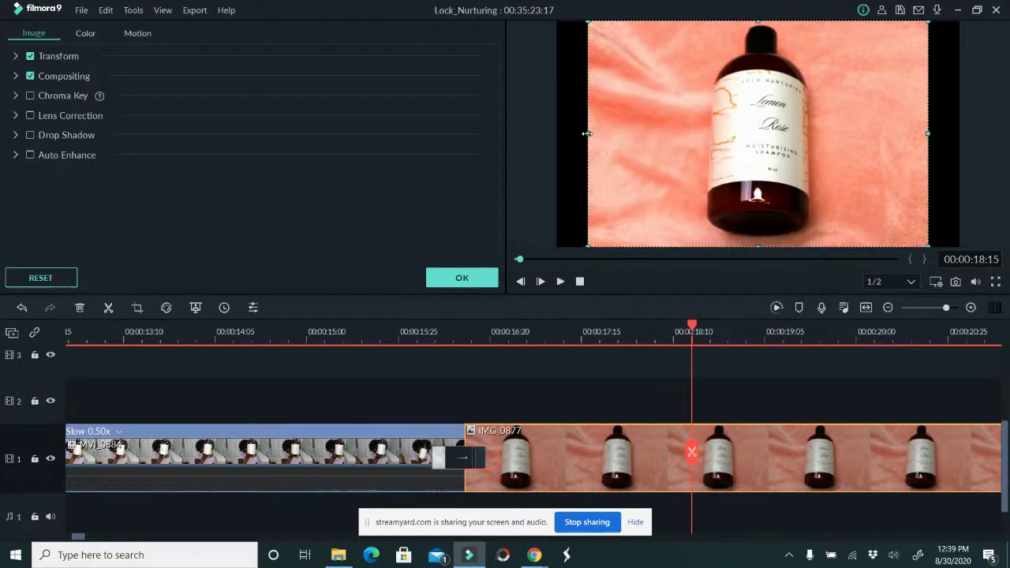
Enlarge the IMG_0877 photo in the preview to cover the black side bars and lower it so the bottle's neck shows.
left_click_drag(583, 16, 562, 6)
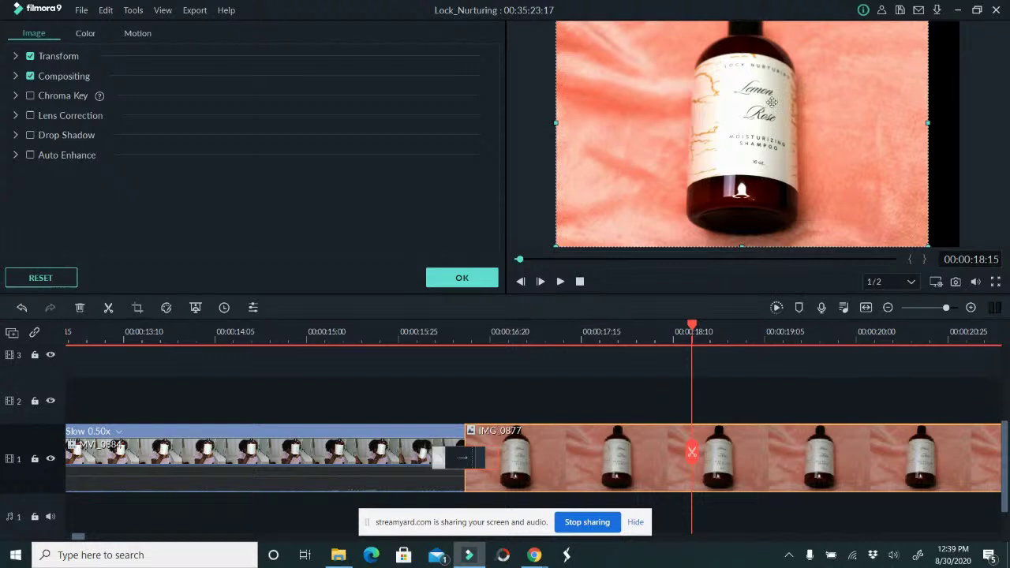
left_click_drag(767, 98, 747, 112)
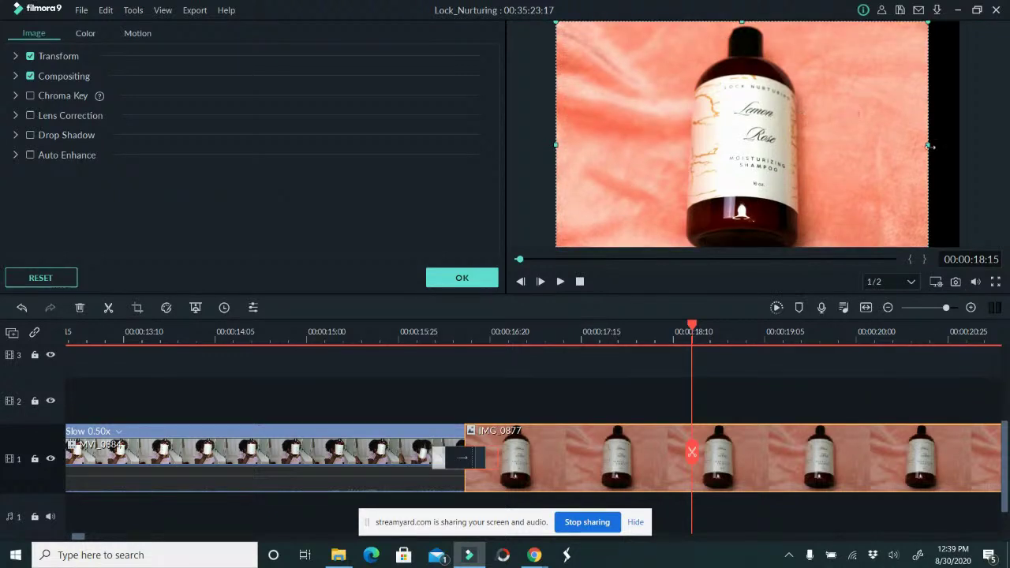
left_click_drag(976, 8, 975, 16)
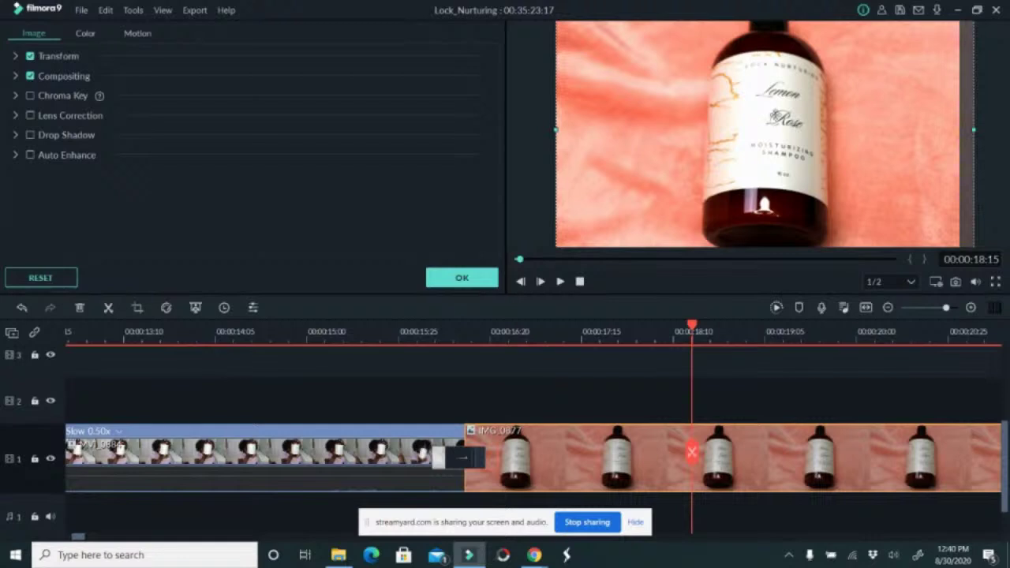
left_click_drag(777, 110, 762, 126)
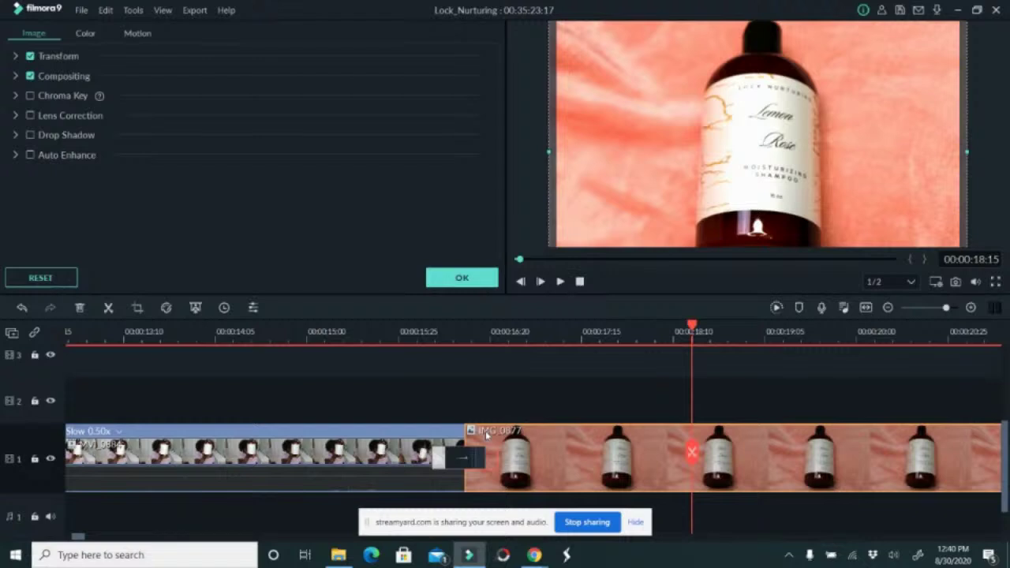
Move the playhead to 00:00:14:06 in the slowed MVI_0884 clip and save the project with the image changes applied.
left_click(418, 330)
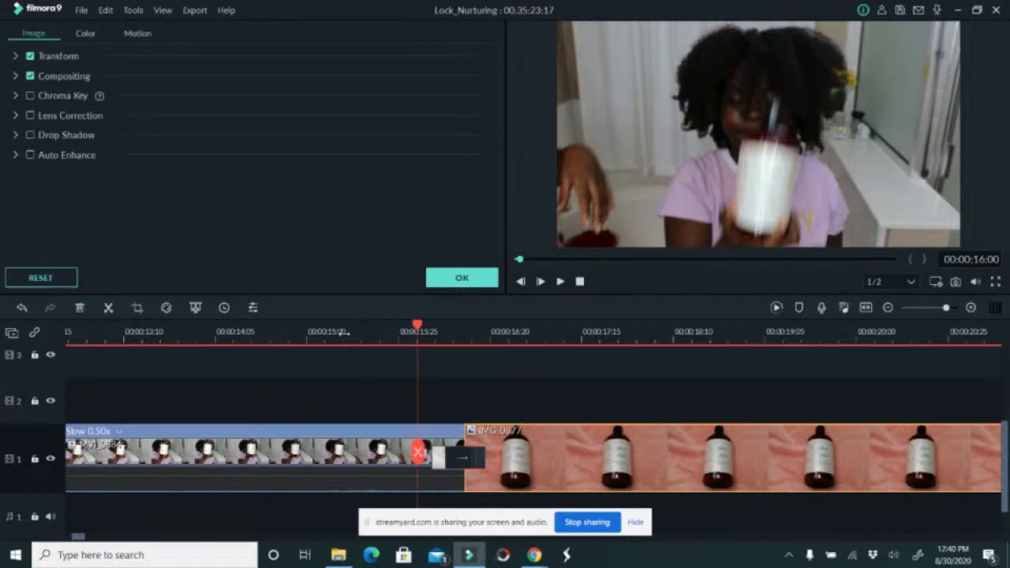
left_click(342, 331)
mouse_move(236, 333)
left_mouse_down()
mouse_move(471, 317)
mouse_move(341, 316)
mouse_move(425, 307)
mouse_move(291, 318)
mouse_move(224, 336)
left_mouse_up()
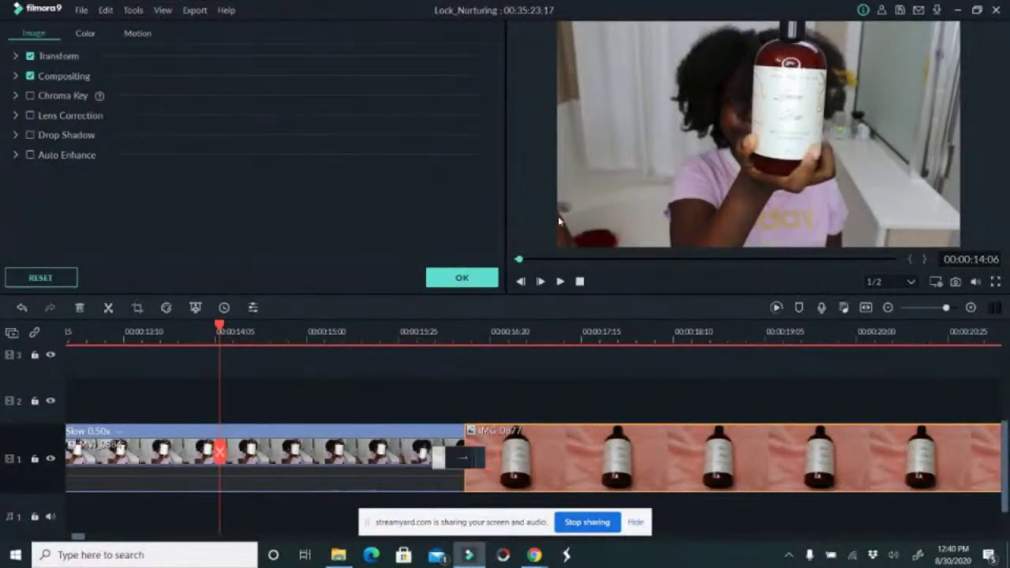
left_click(467, 276)
mouse_move(415, 243)
key("ctrl+s")
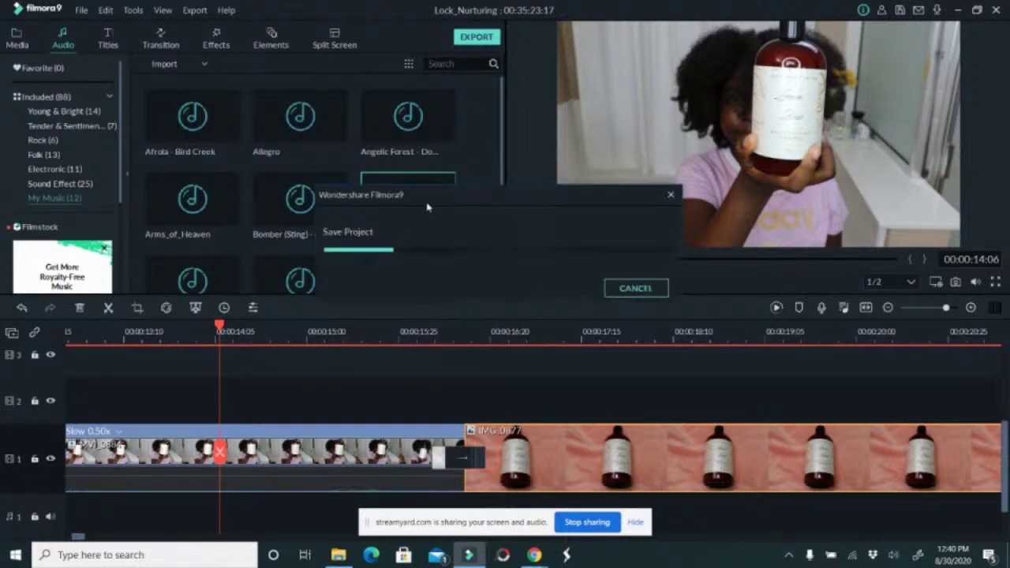
Add the Lower Third 1 title to video track 2 above the slowed MVI_0884 clip, ending where IMG_0877 begins.
left_click(119, 41)
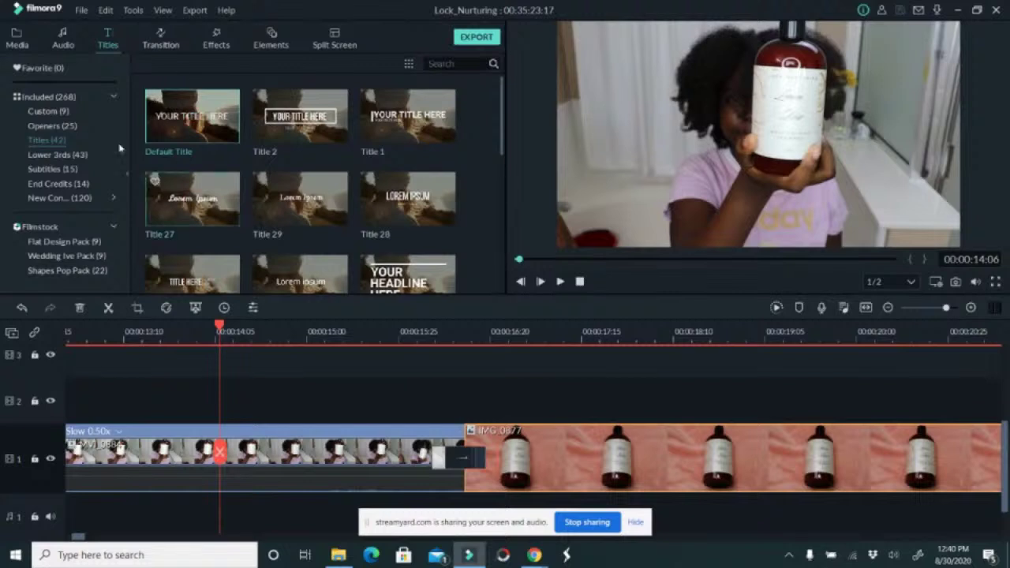
left_click(45, 158)
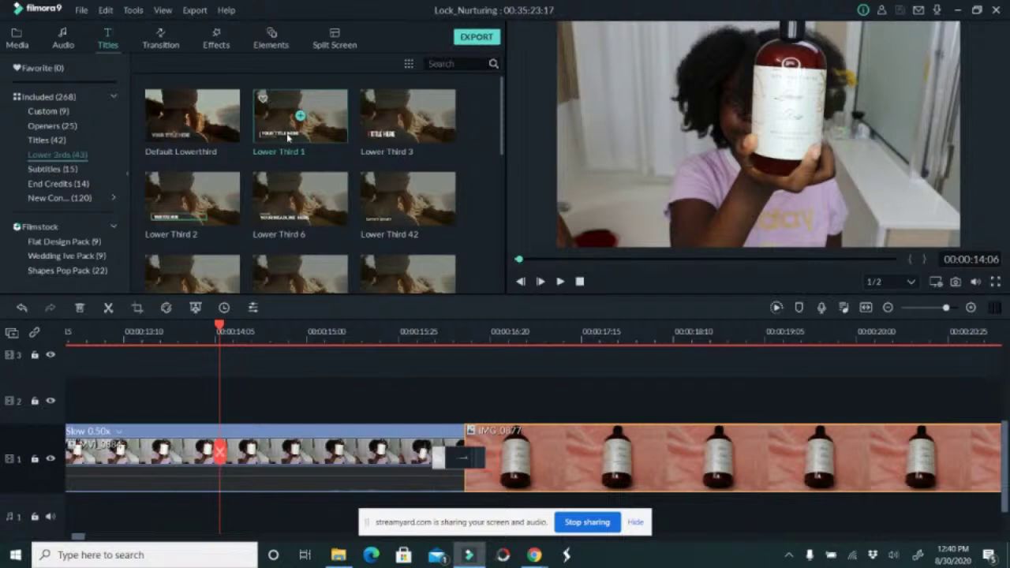
scroll(288, 138, "down", 5)
scroll(292, 106, "up", 5)
left_click_drag(297, 112, 171, 394)
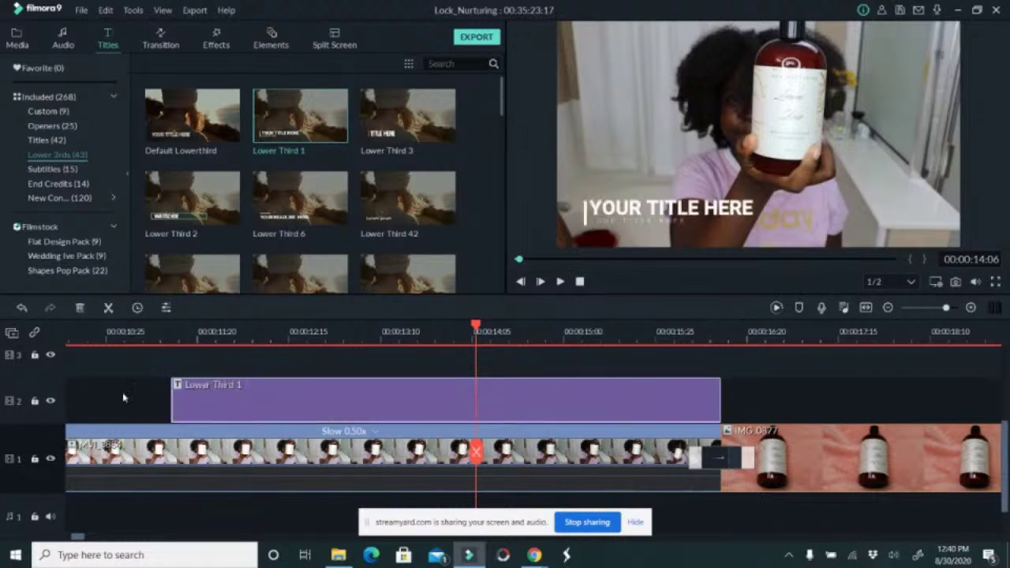
Delete the small subtitle text line of the Lower Third 1 title.
double_click(296, 396)
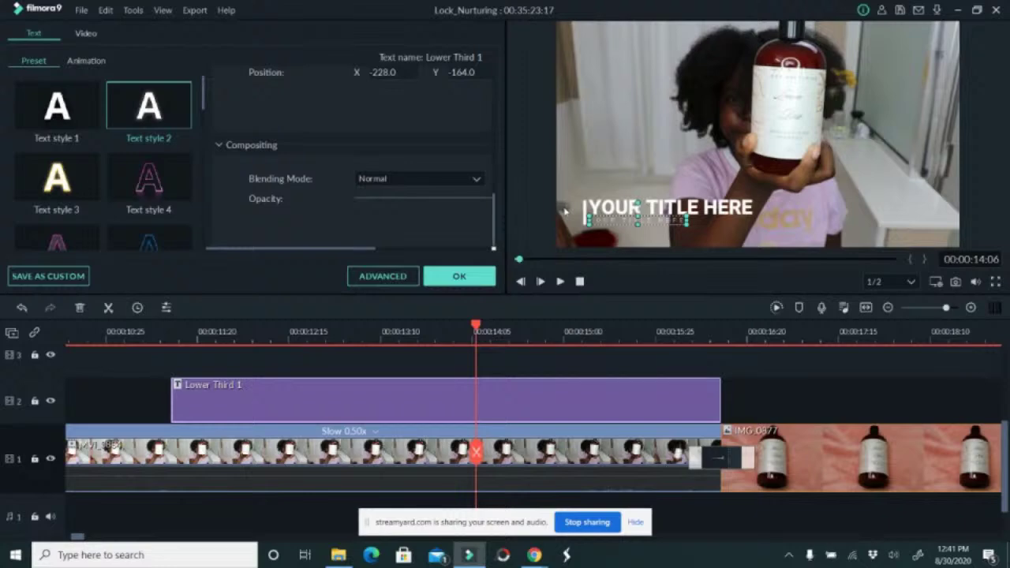
scroll(488, 178, "up", 5)
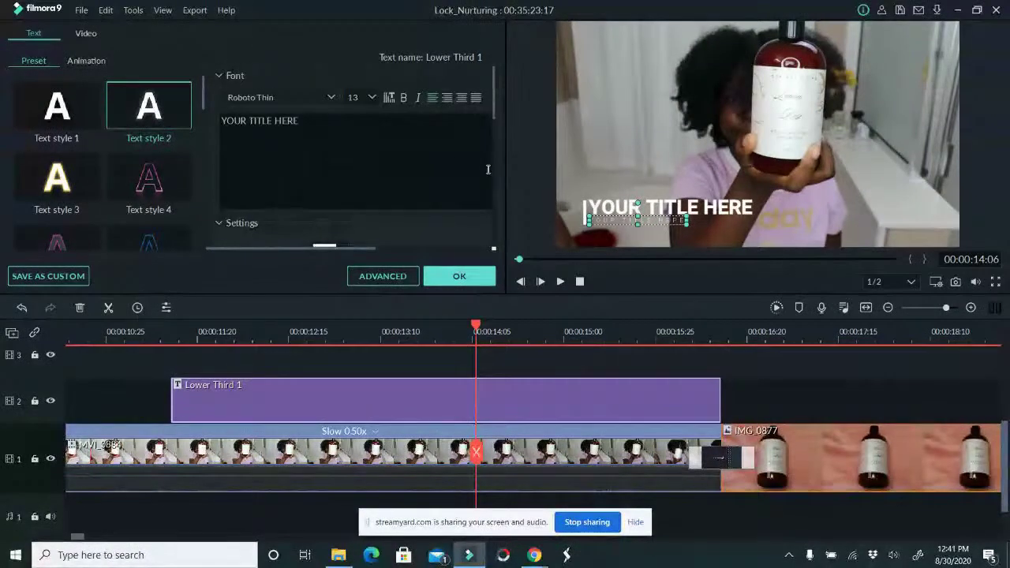
triple_click(292, 122)
key("BackSpace")
Replace the main text of the Lower Third 1 title with "Locknurturinghairoil.com".
left_click(644, 210)
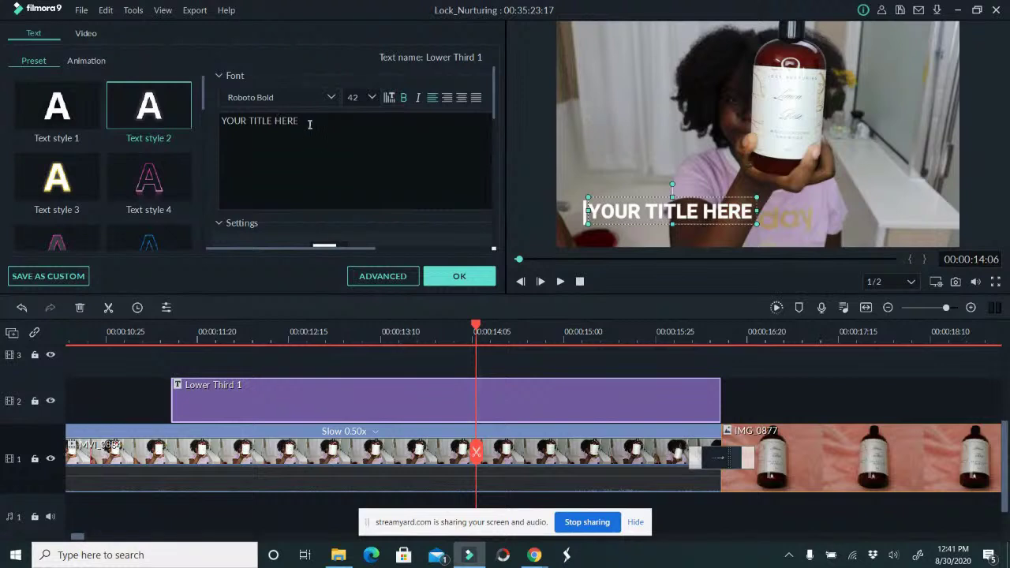
left_click_drag(312, 126, 178, 117)
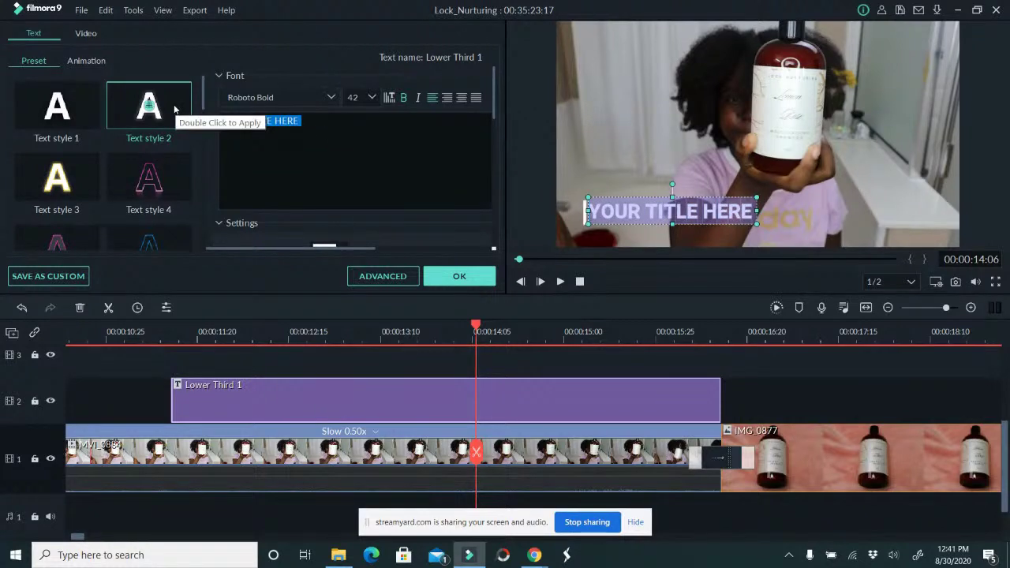
type("Lock")
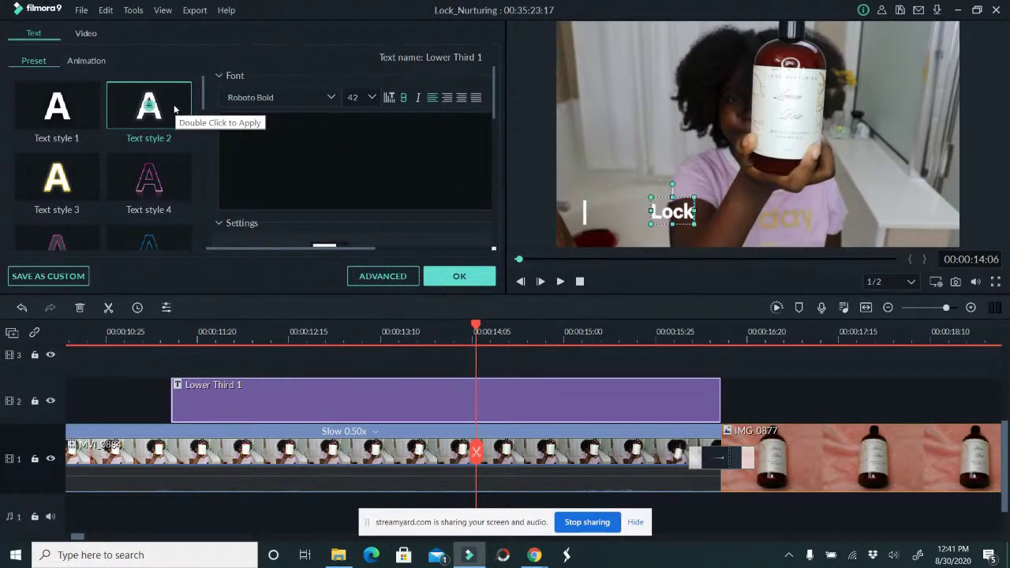
type("nurturi")
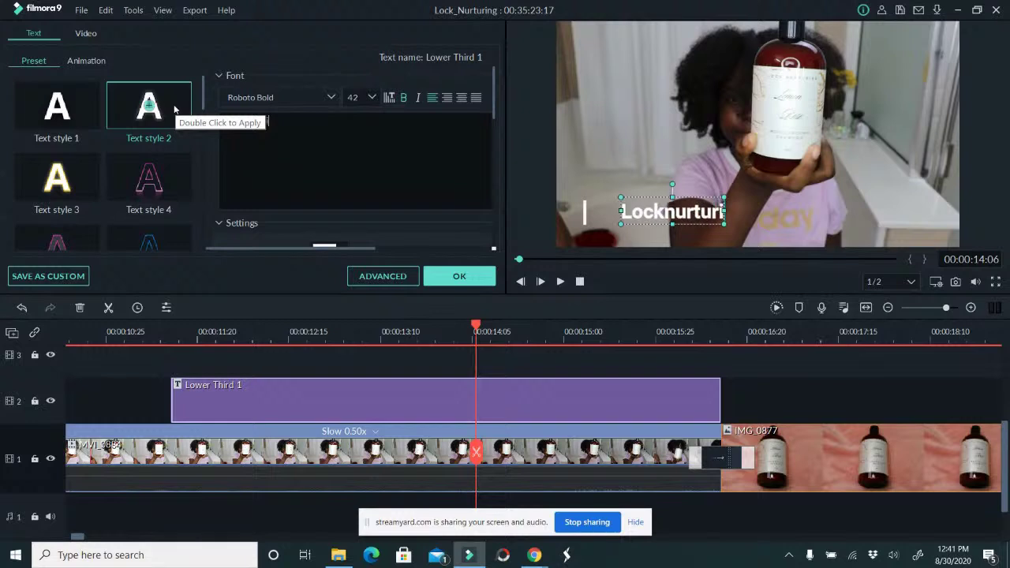
type("nghair")
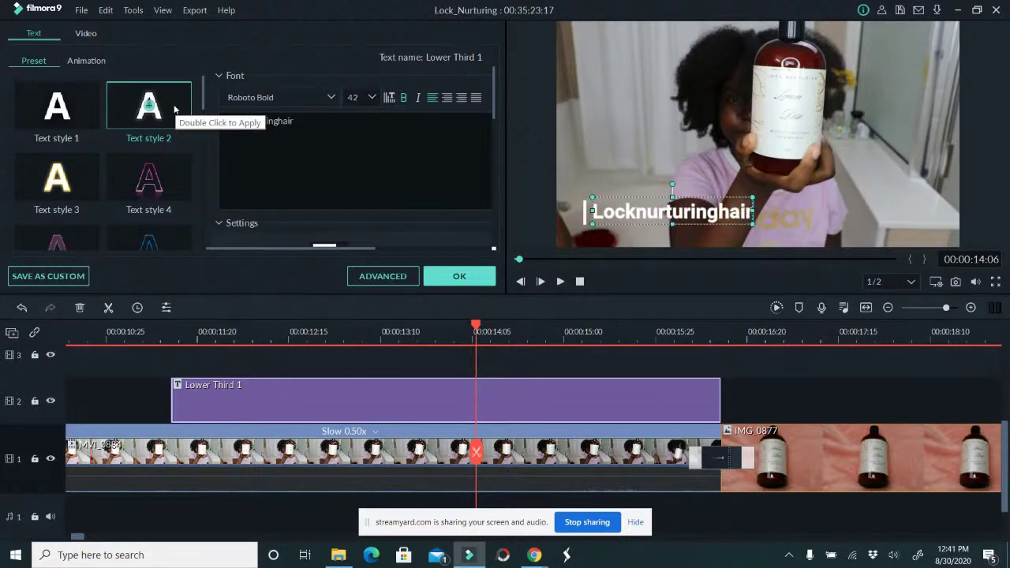
type("oil.com")
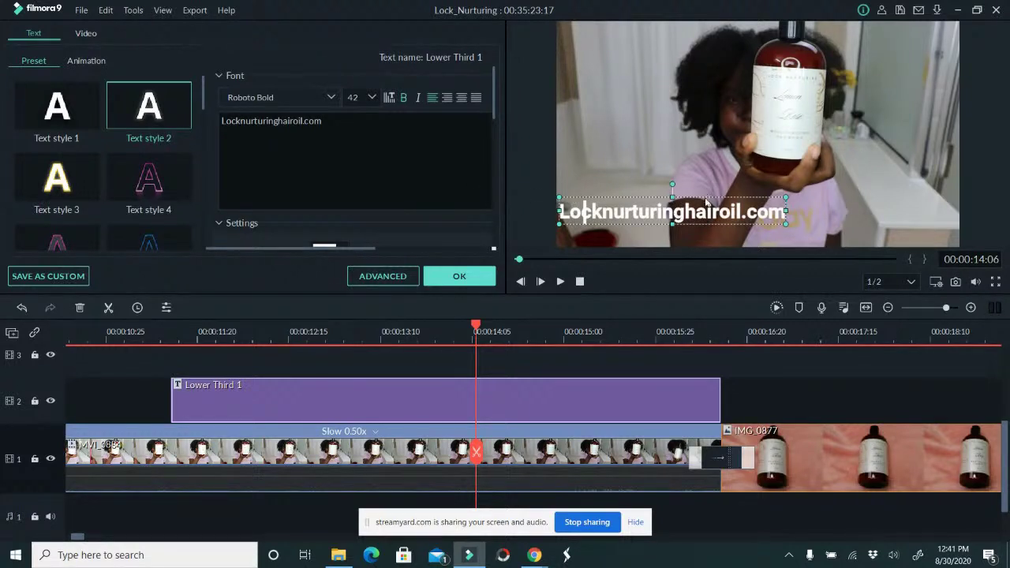
Shift the website text of the Lower Third 1 title rightward until it clears the vertical bar, and apply Text style 2.
key("Right")
key("Right")
key("Right")
key("Right")
key("Right")
key("Right")
key("Right")
key("Right")
key("Right")
key("Right")
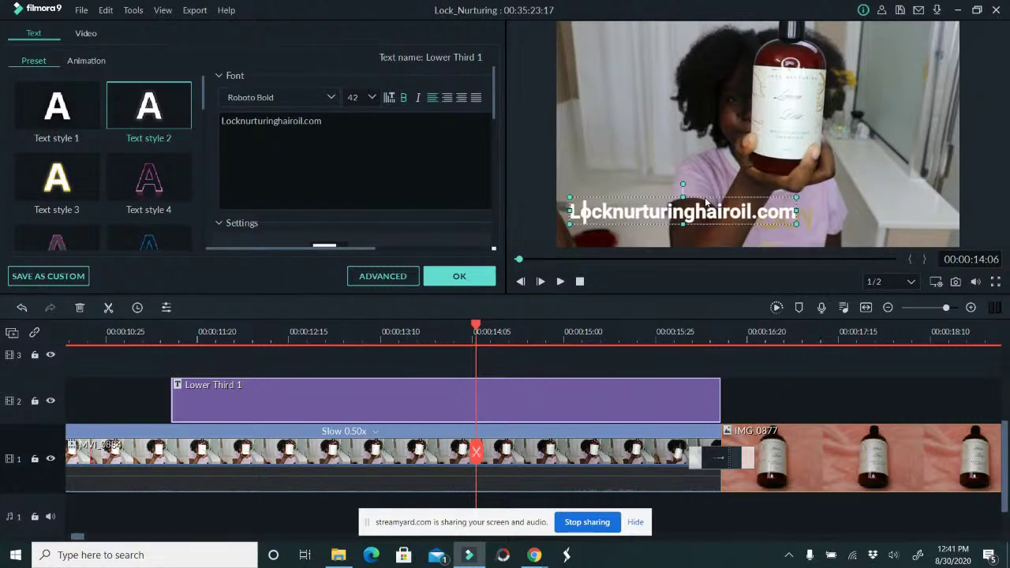
key("Right")
key("Right")
key("Right")
key("Right")
key("Right")
key("Right")
key("Right")
key("Right")
key("Right")
key("Right")
key("Right")
key("Right")
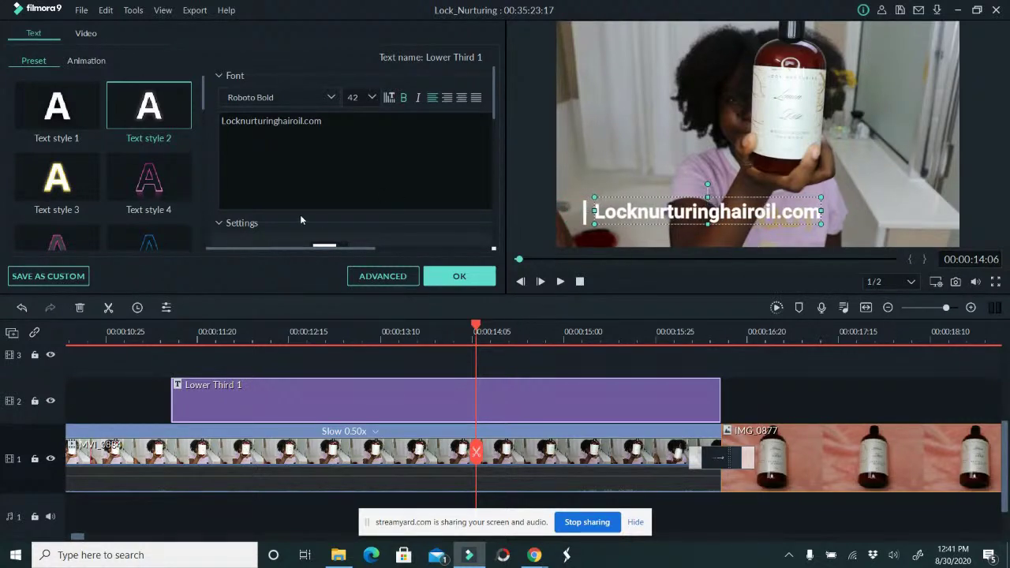
left_click(143, 117)
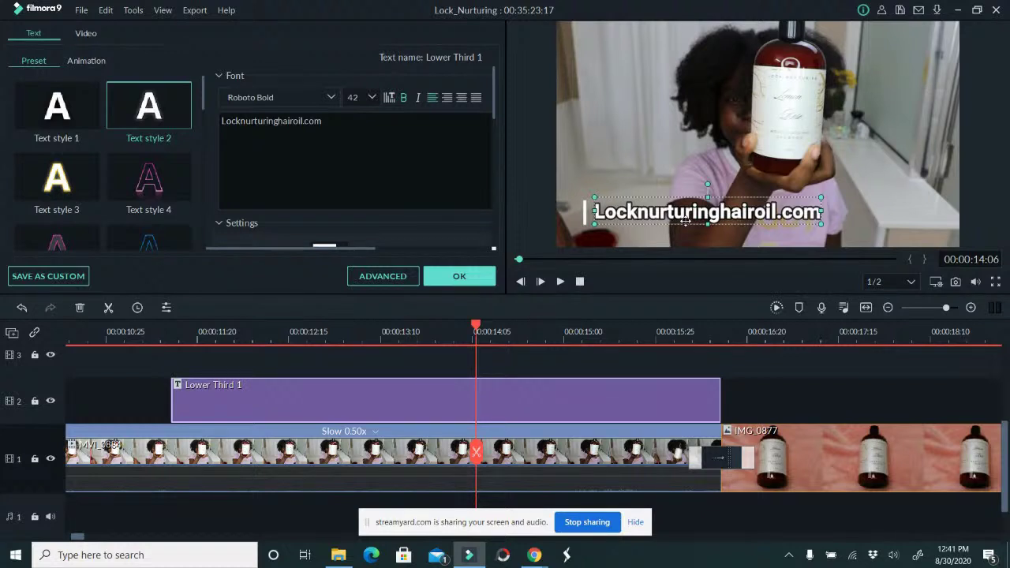
Play back the Lower Third 1 title and the transition into IMG_0877 to check how they look.
left_click(167, 336)
left_click(277, 330)
left_click_drag(282, 326, 679, 338)
left_click(561, 282)
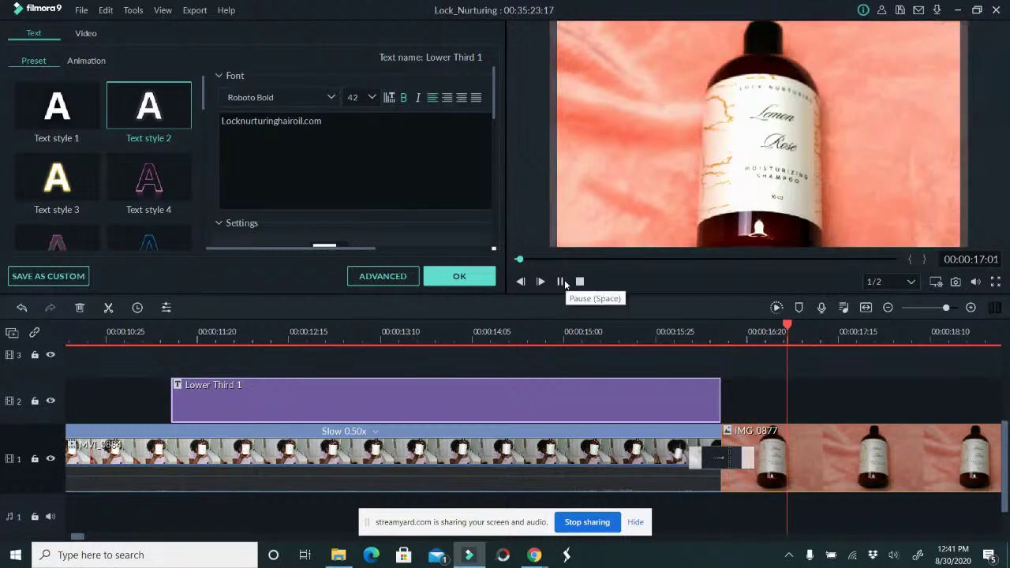
key("space")
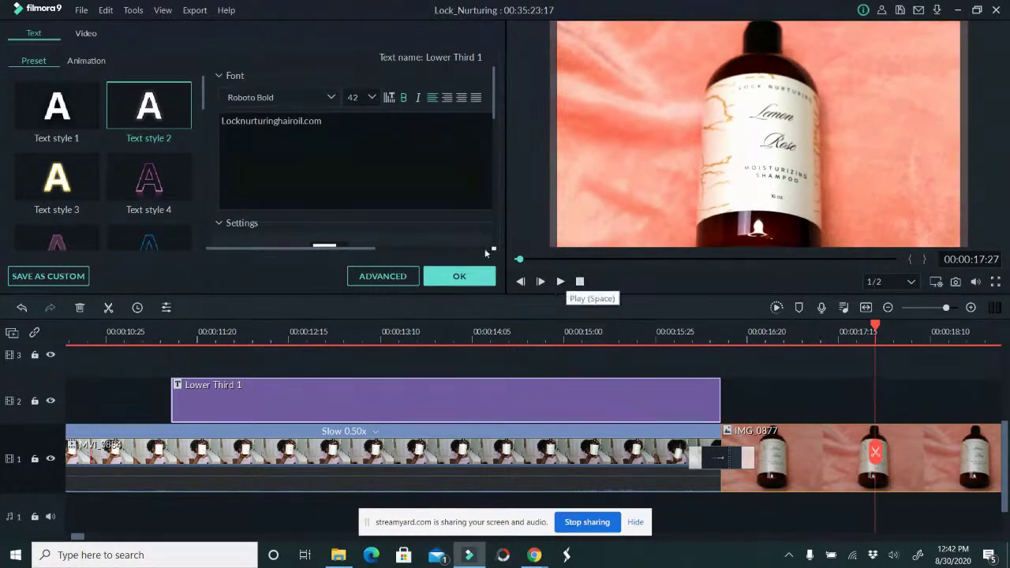
Confirm the Lower Third 1 text edits and save the project.
left_click(460, 277)
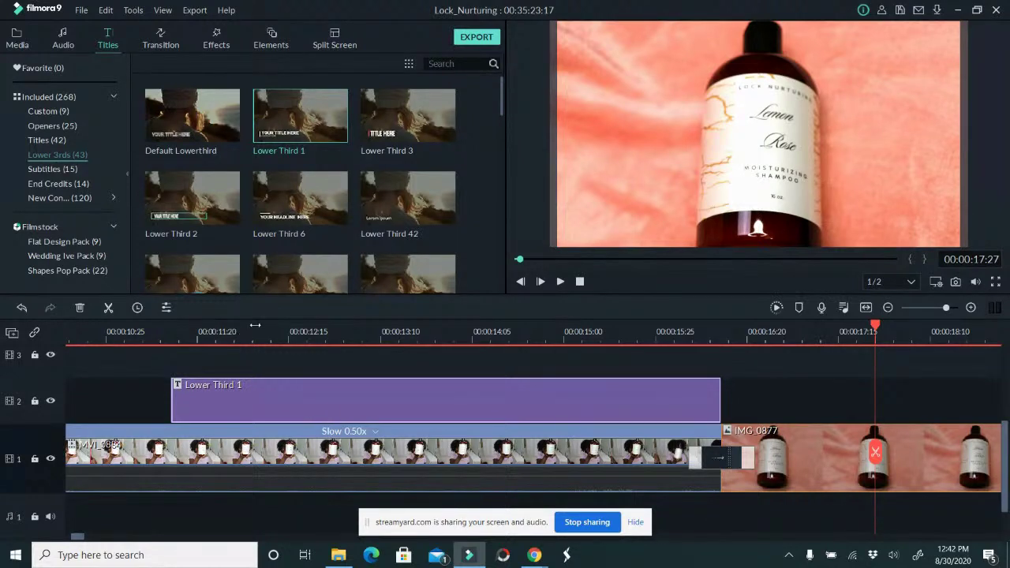
key("ctrl+s")
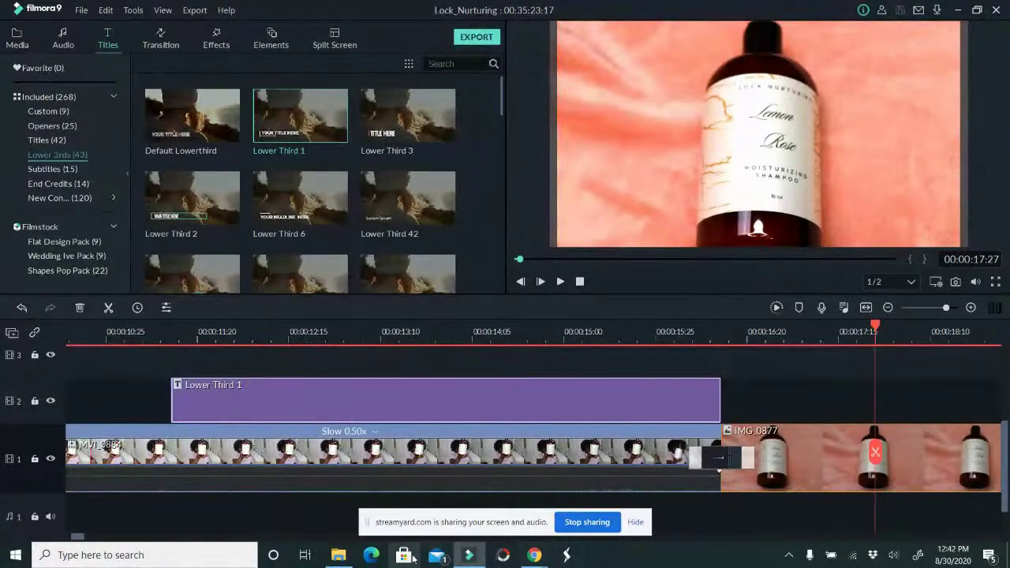
Switch to the StreamYard broadcast in Google Chrome and dismiss the tip about sharing screen audio.
left_click(468, 555)
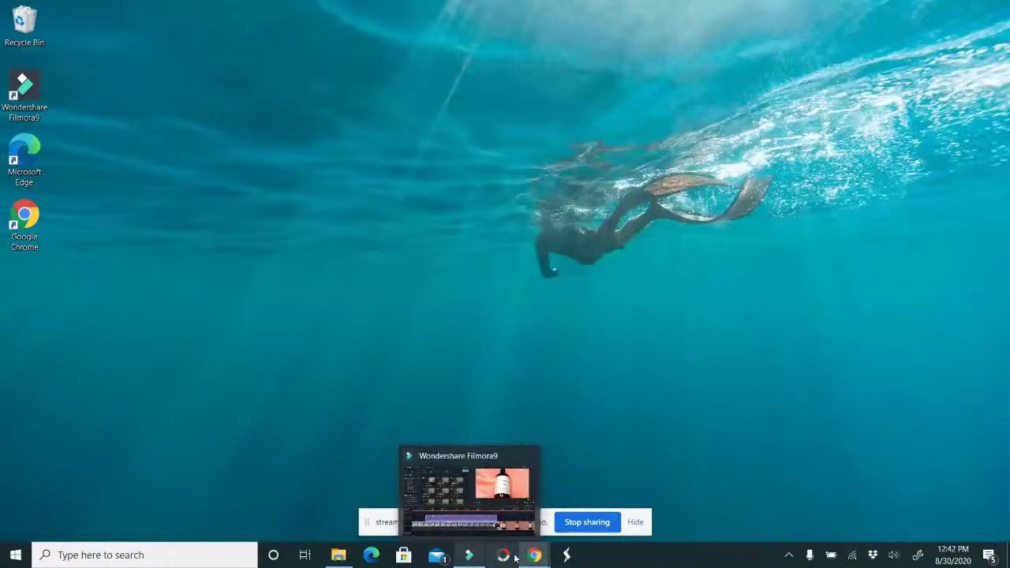
mouse_move(534, 557)
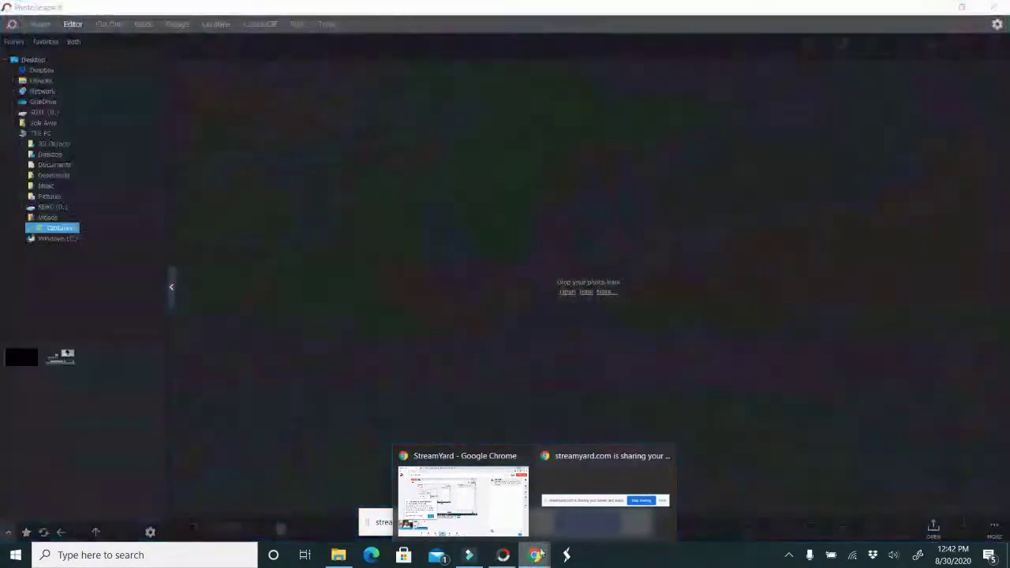
left_click(503, 555)
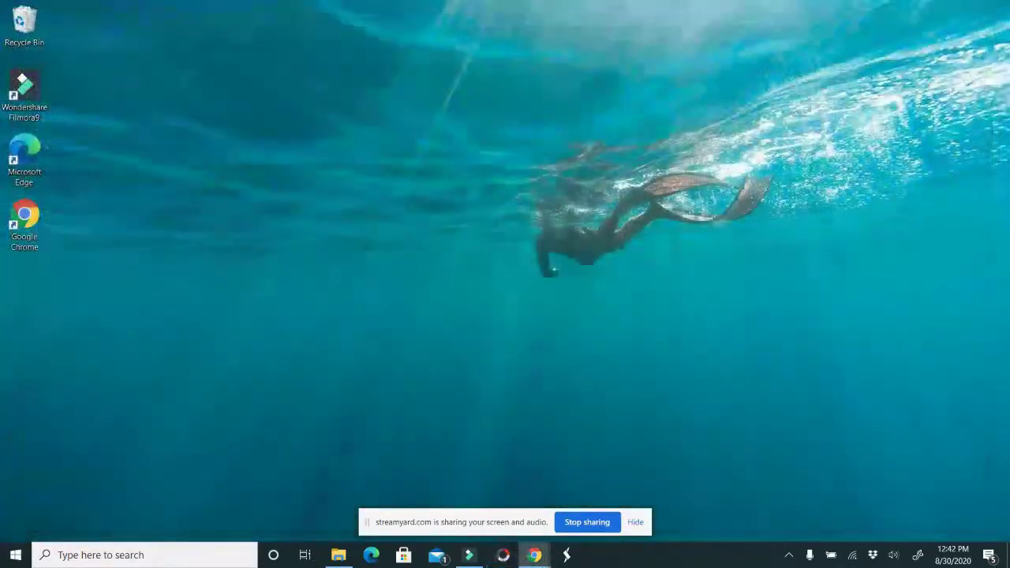
mouse_move(550, 561)
left_click(463, 499)
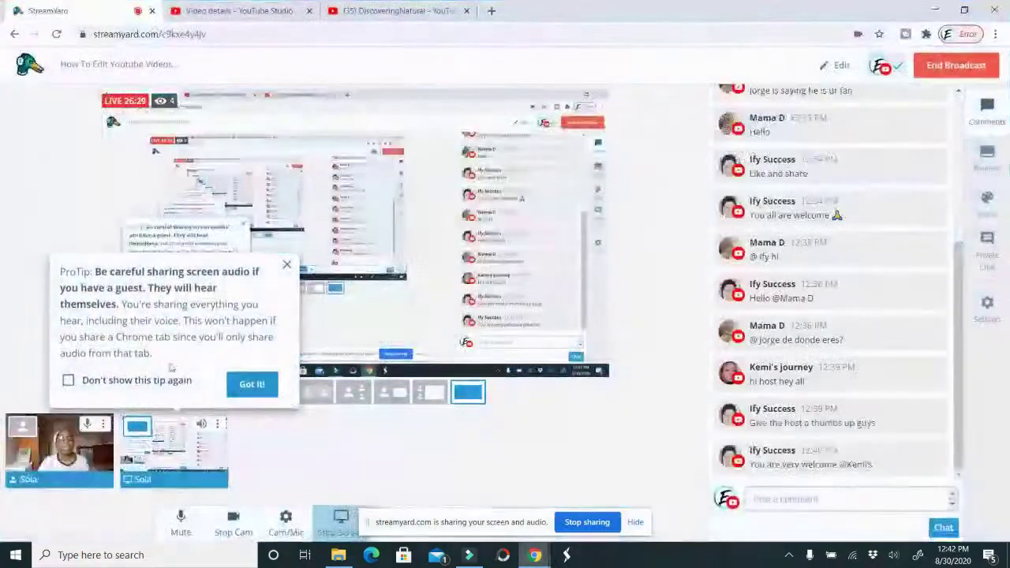
left_click(287, 264)
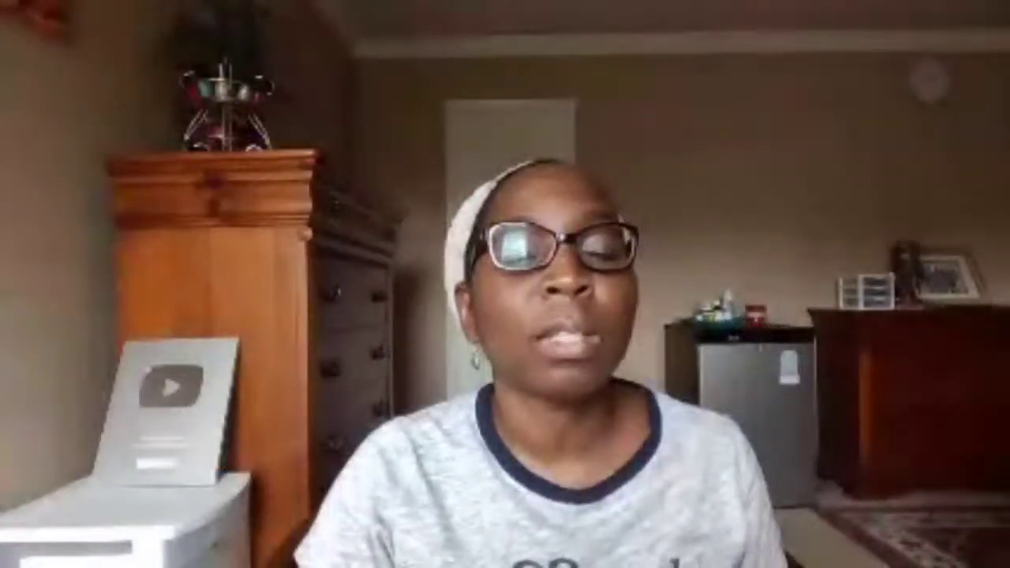
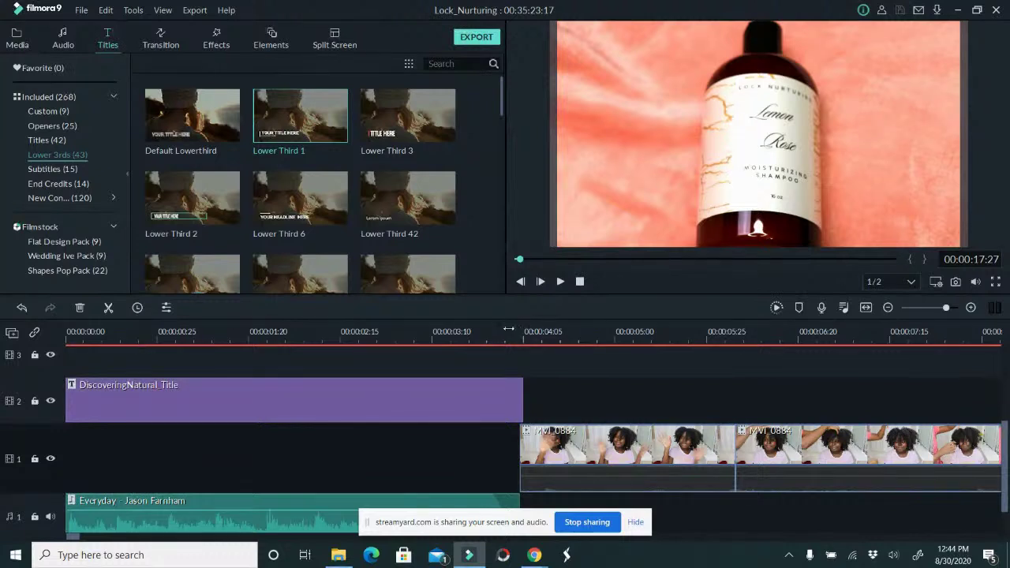
Return the playhead to 00:00:00:00 at the start of the DiscoveringNatural title.
left_click_drag(504, 327, 50, 363)
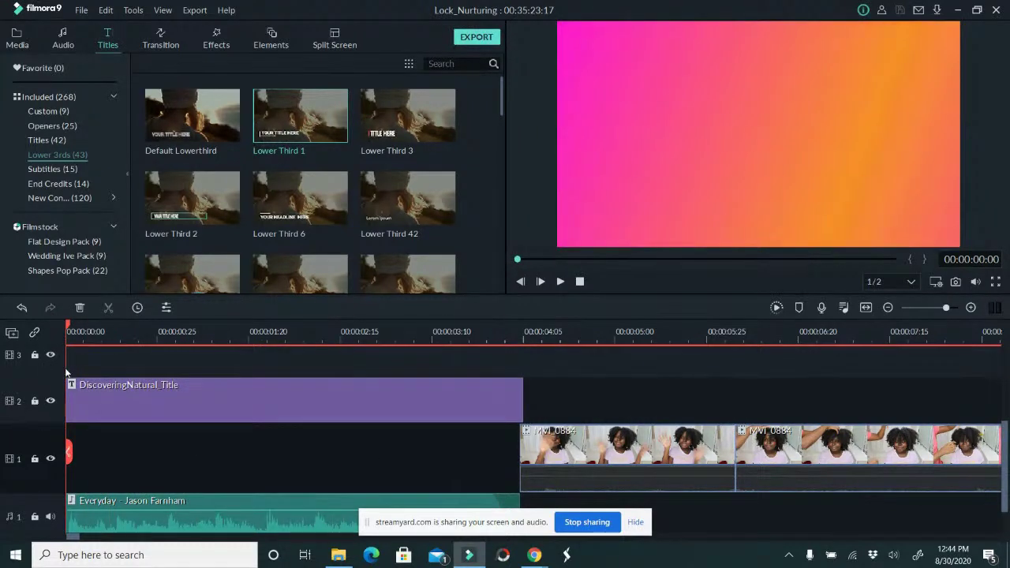
left_click(80, 10)
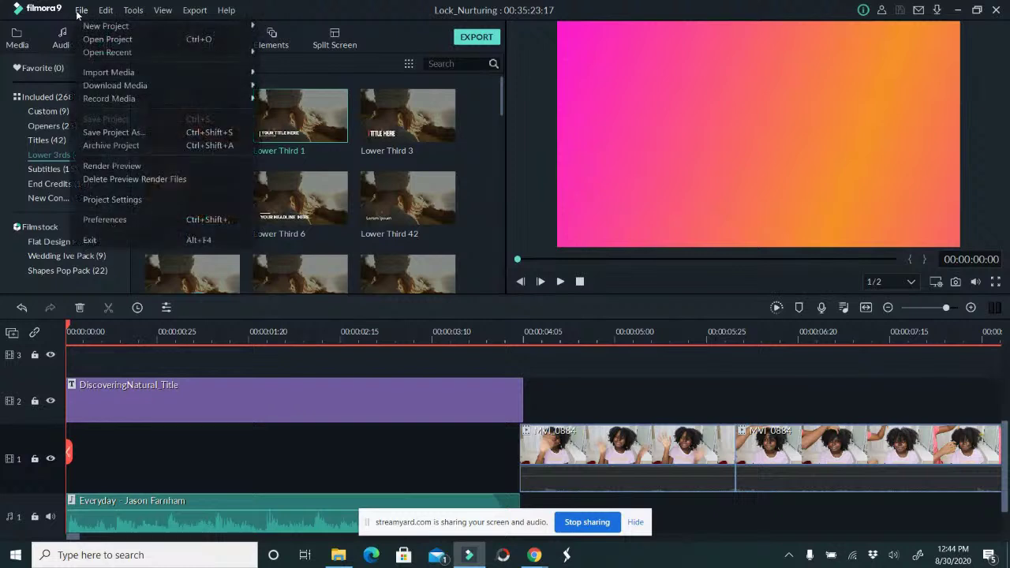
mouse_move(126, 98)
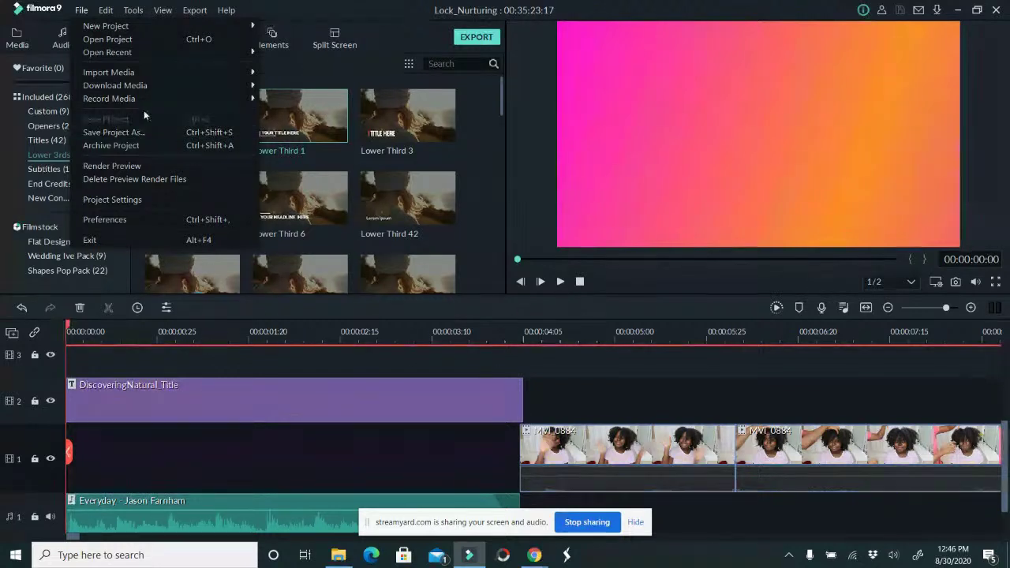
mouse_move(143, 96)
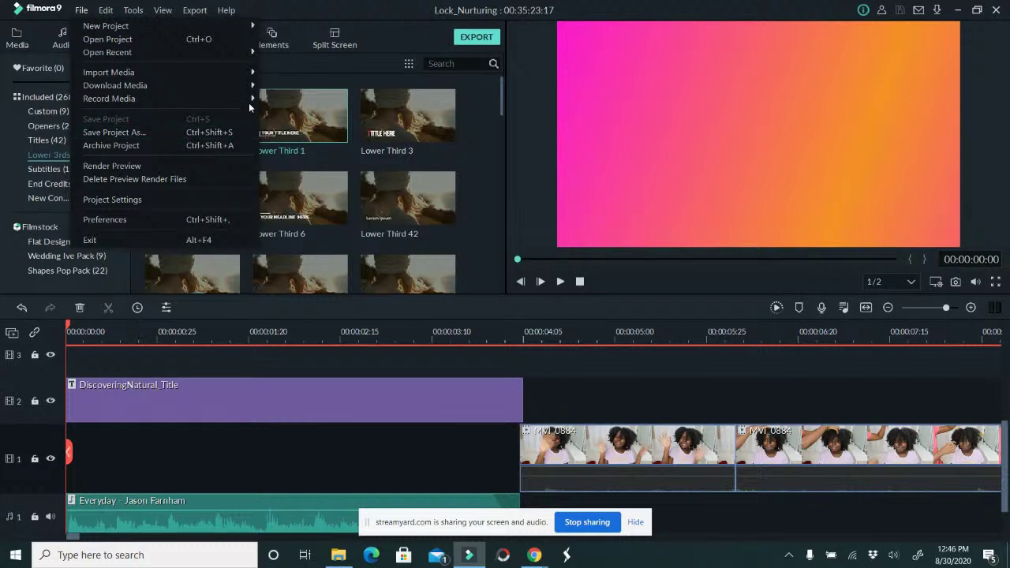
mouse_move(227, 101)
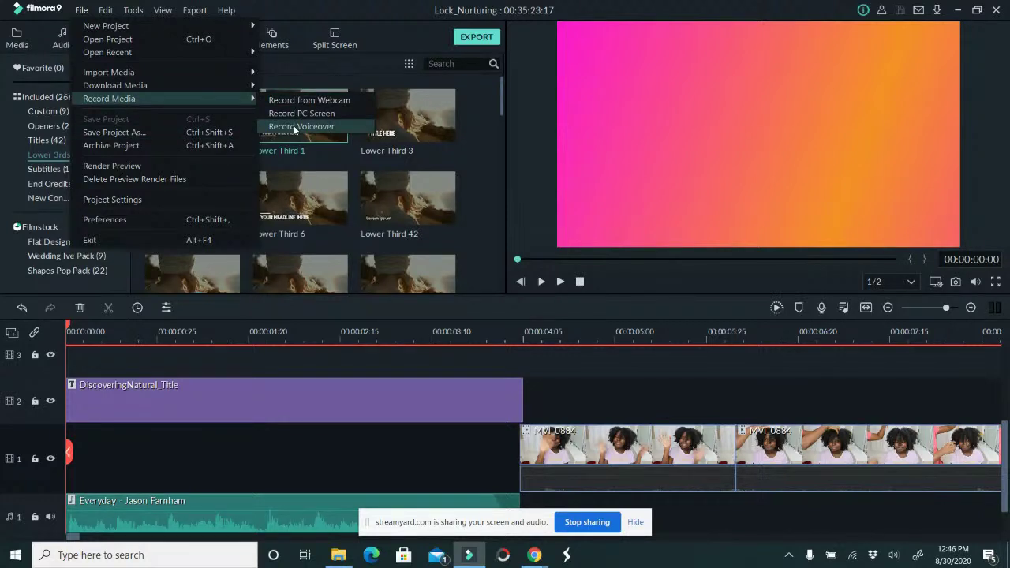
left_click(945, 307)
left_click(942, 308)
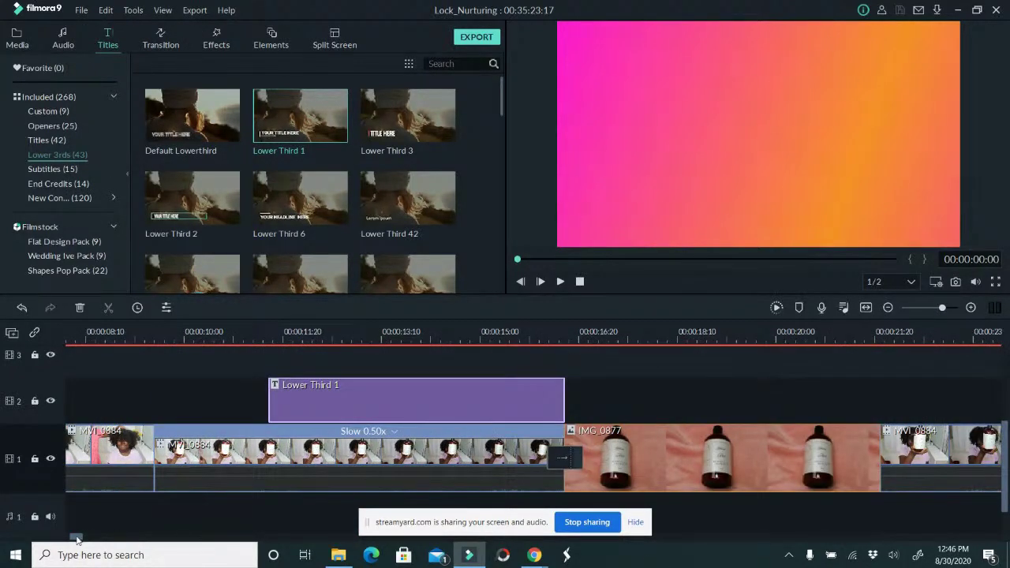
left_click_drag(77, 538, 48, 539)
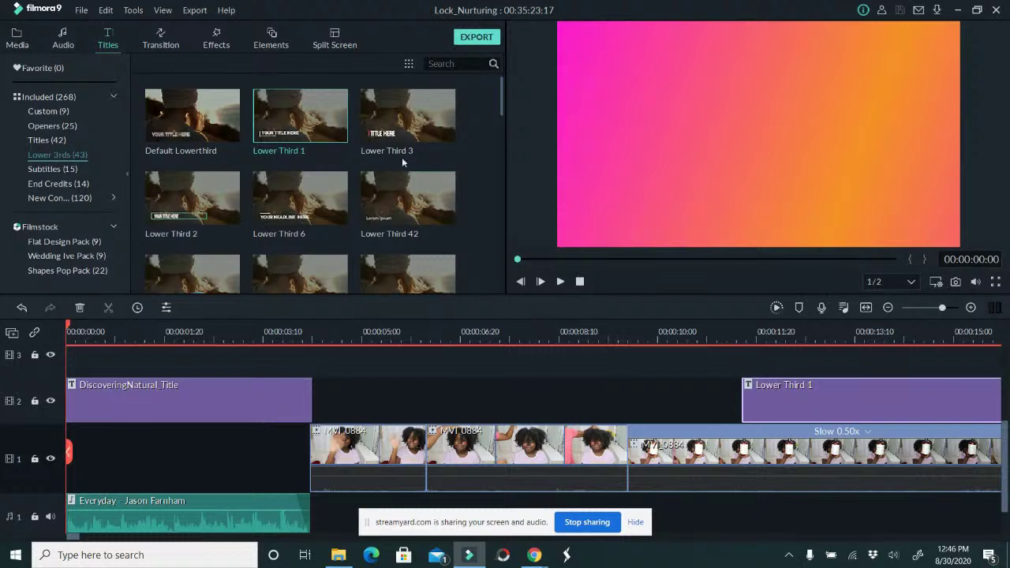
Record a voiceover of about two seconds from the start of the timeline using Microphone (Blue Snowball).
left_click(81, 9)
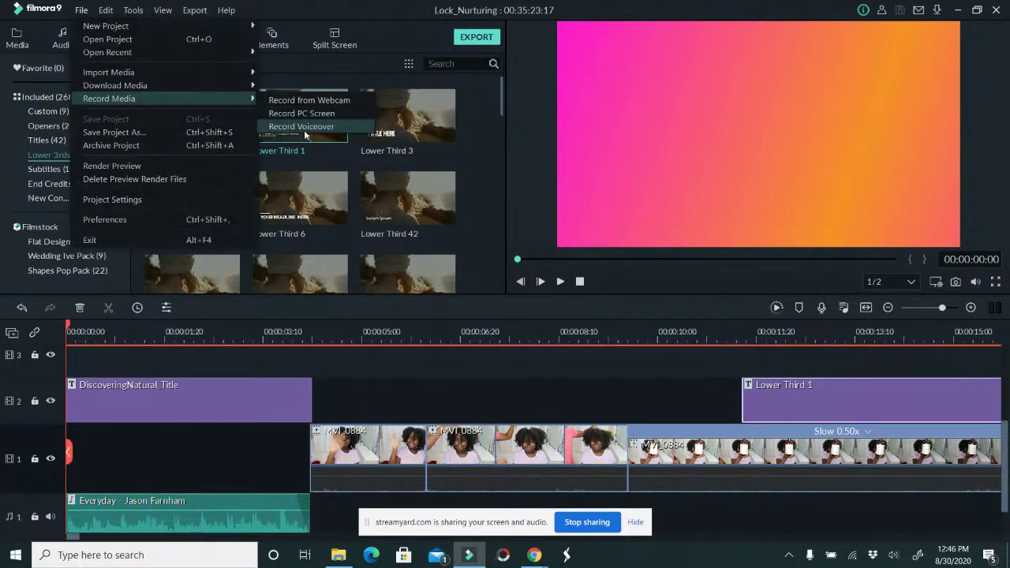
left_click(303, 127)
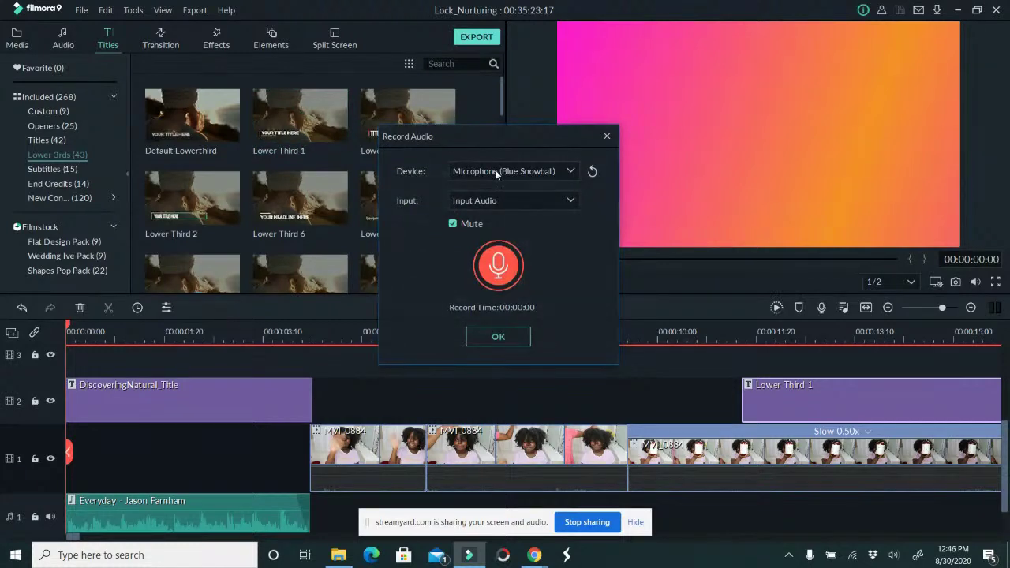
left_click(524, 170)
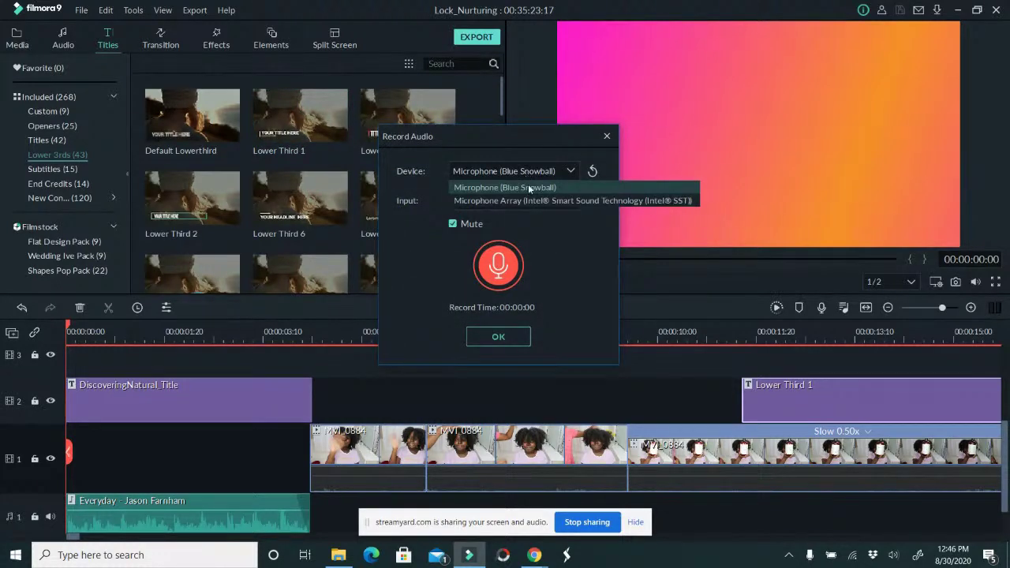
left_click(529, 190)
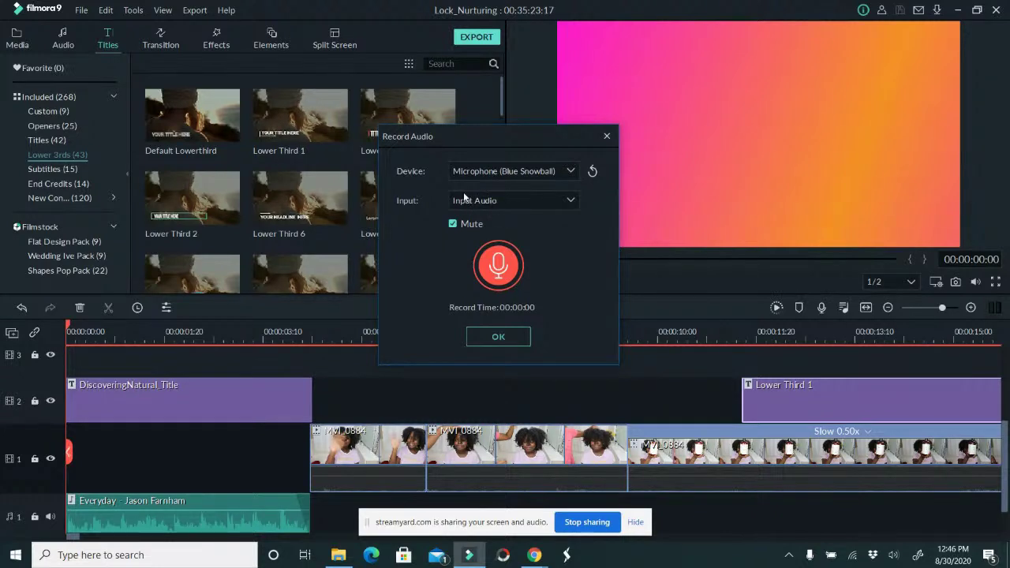
left_click(499, 266)
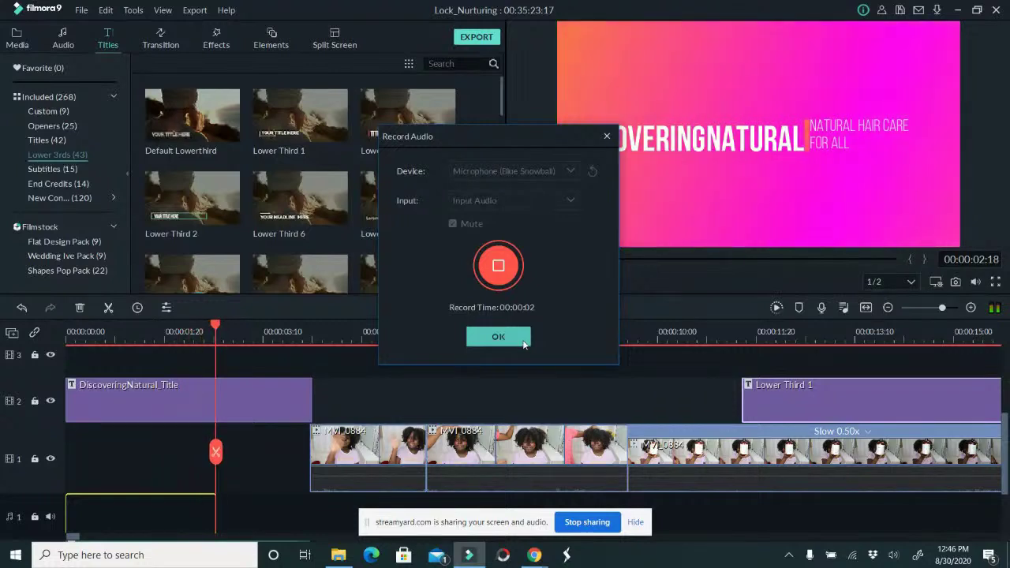
key("Return")
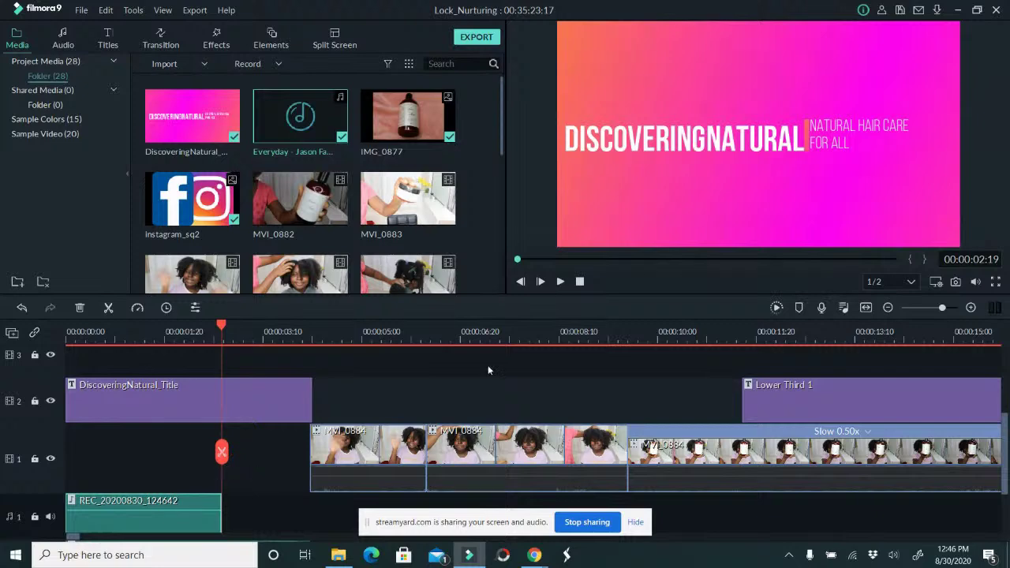
Remove the test voiceover from audio track 1, keeping the titles and video clips at their original timing.
key("ctrl+z")
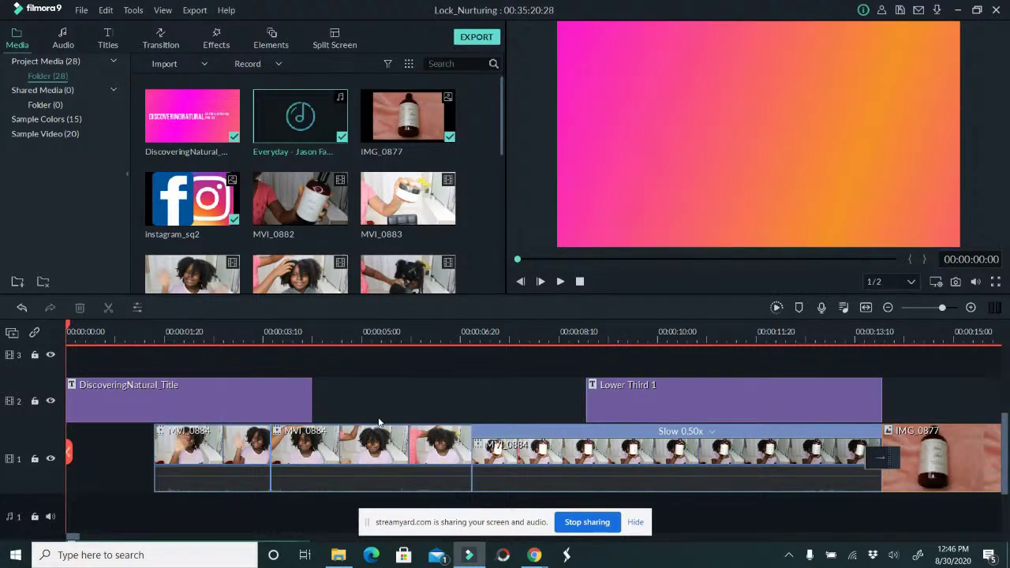
scroll(377, 417, "down", 2)
scroll(378, 416, "down", 1)
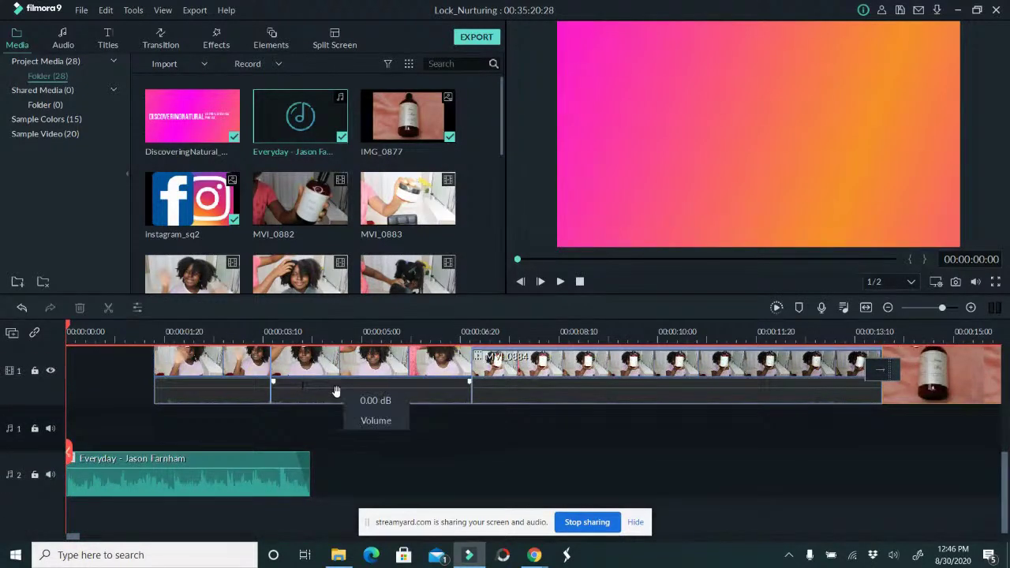
scroll(339, 387, "up", 2)
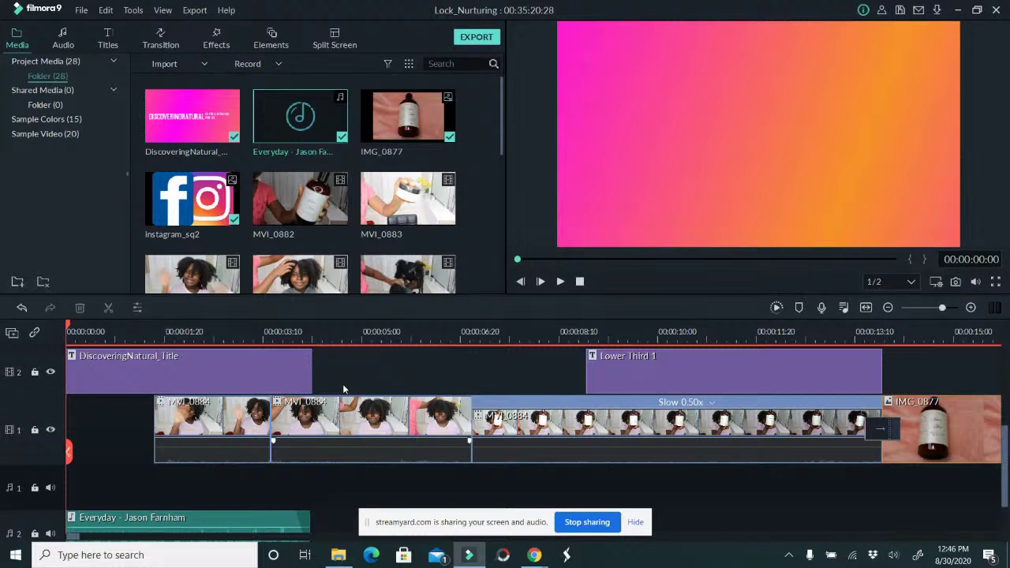
key("ctrl+y")
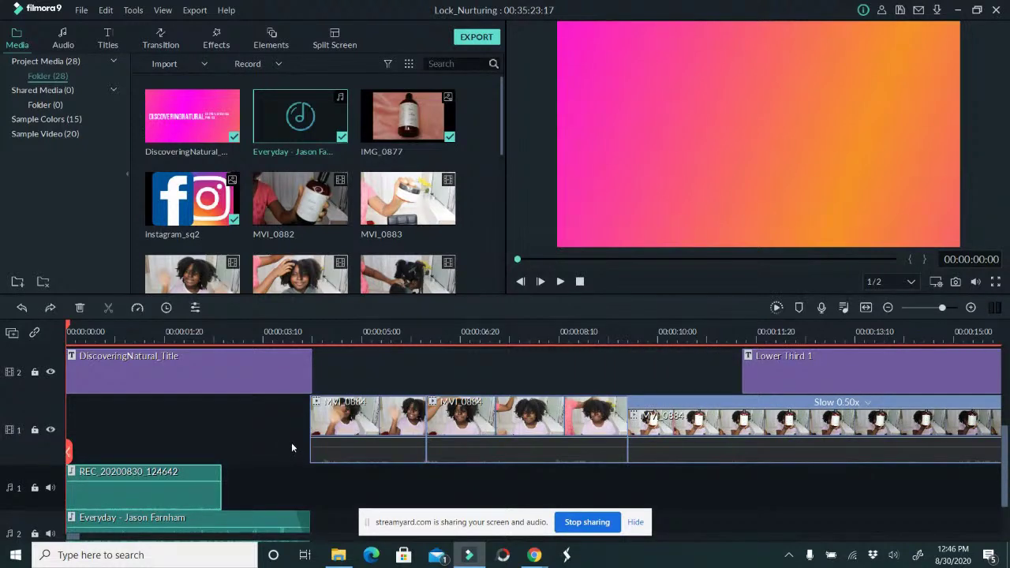
key("Delete")
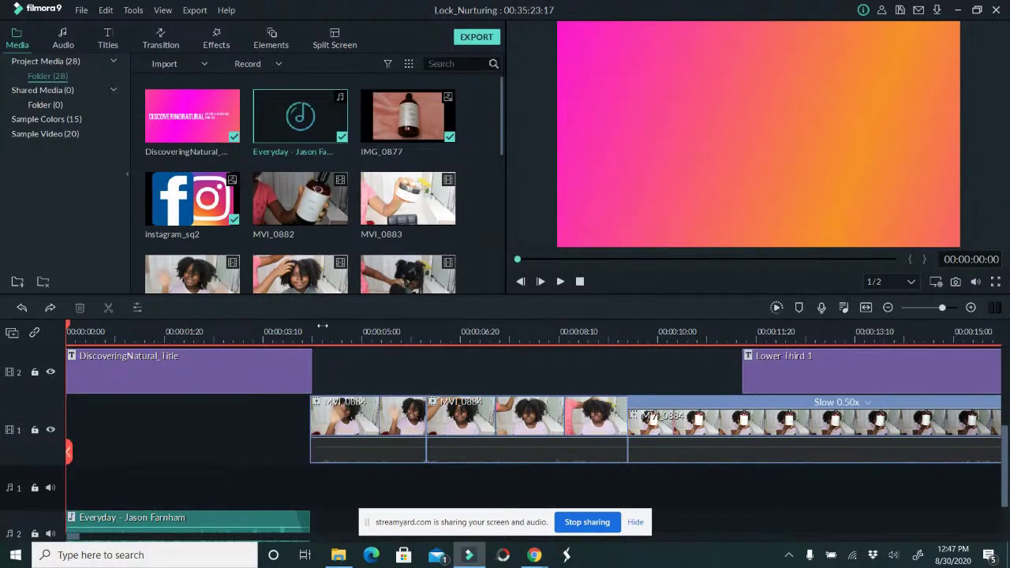
Move the playhead to 00:00:04:04, where the first MVI_0884 clip starts.
left_click(308, 329)
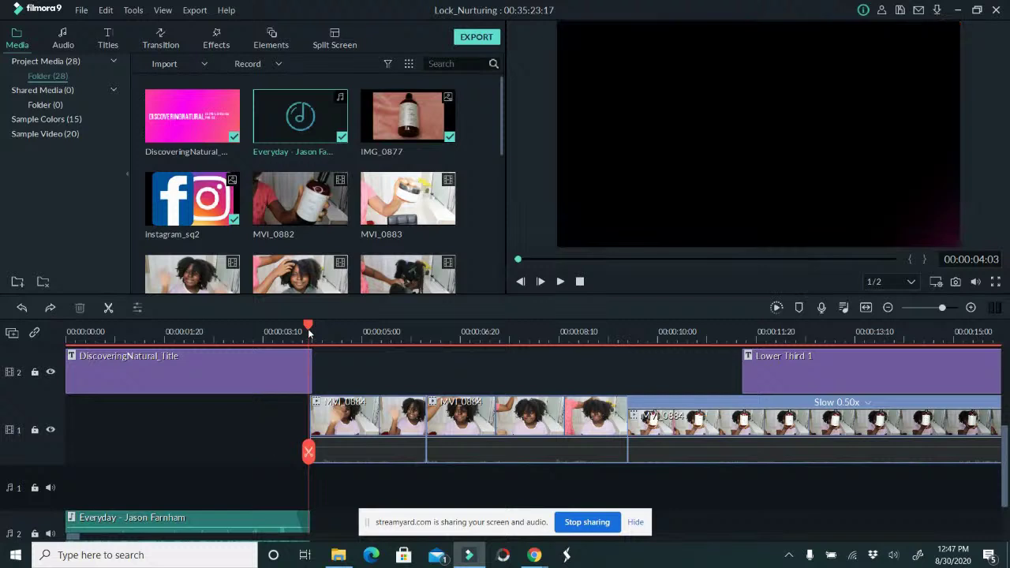
left_click(311, 331)
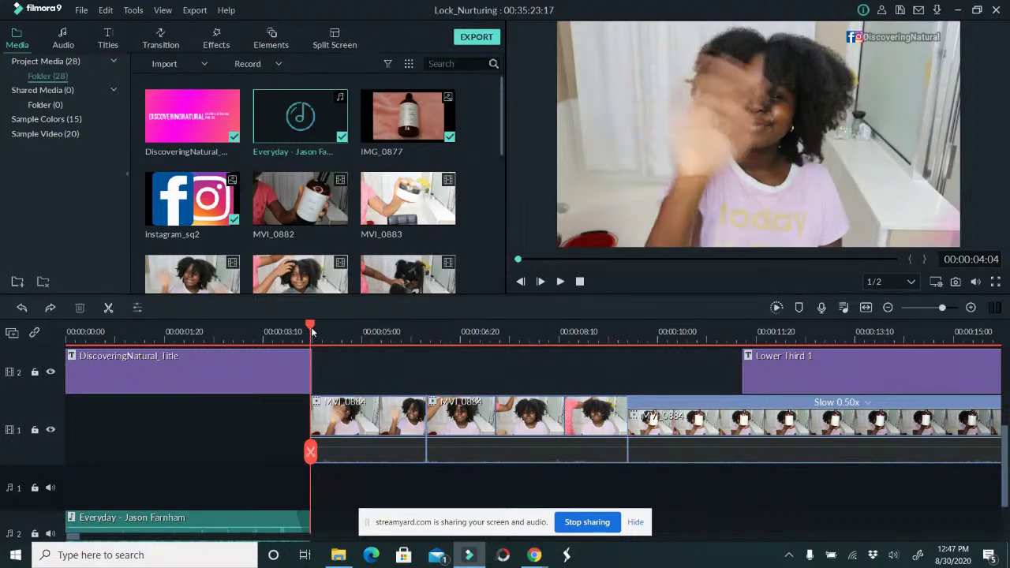
Record a voiceover take of about ten seconds from 00:00:04:04 with Microphone (Blue Snowball) and delete it from audio track 1.
left_click(81, 10)
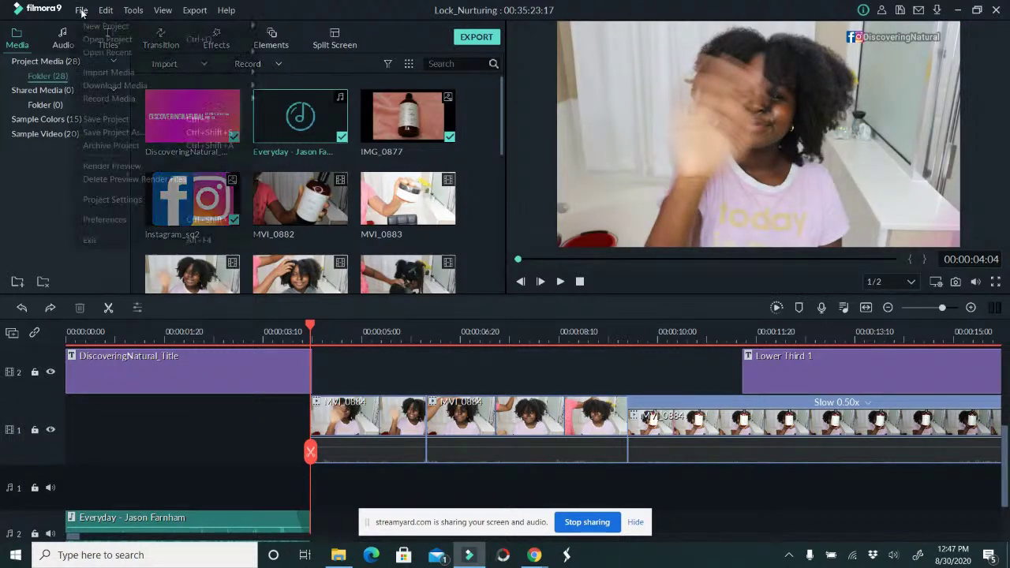
mouse_move(98, 60)
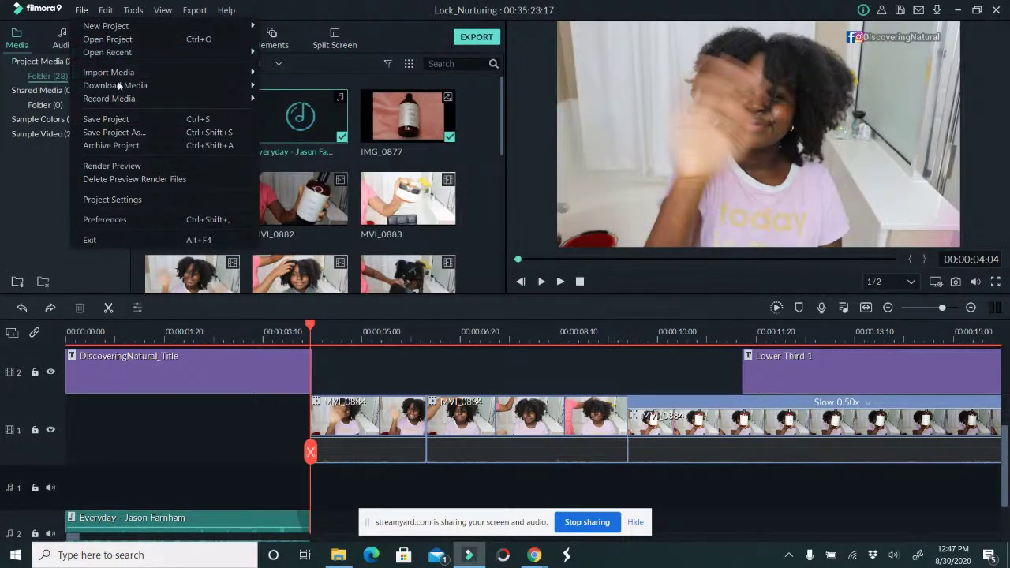
mouse_move(125, 98)
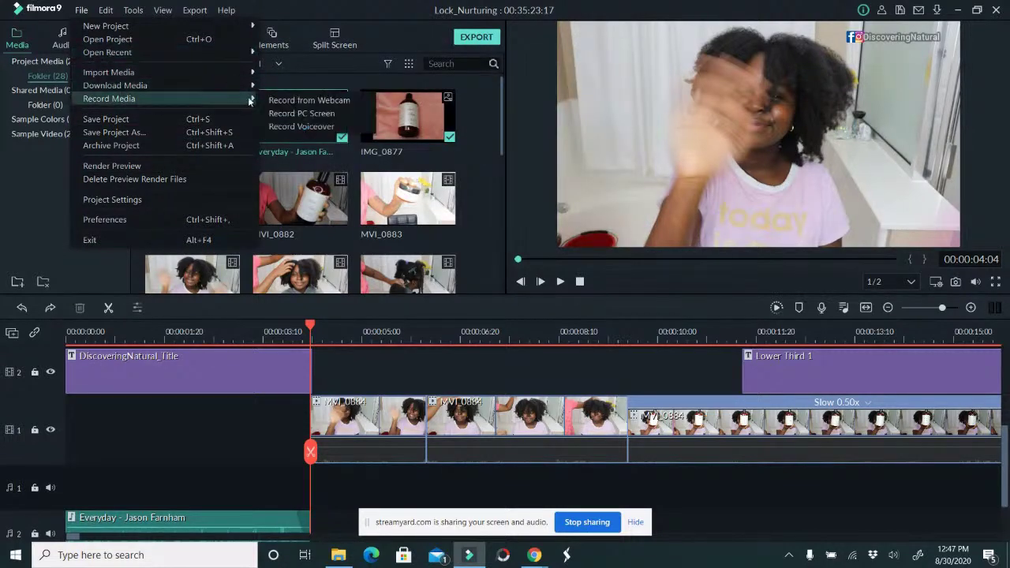
left_click(302, 126)
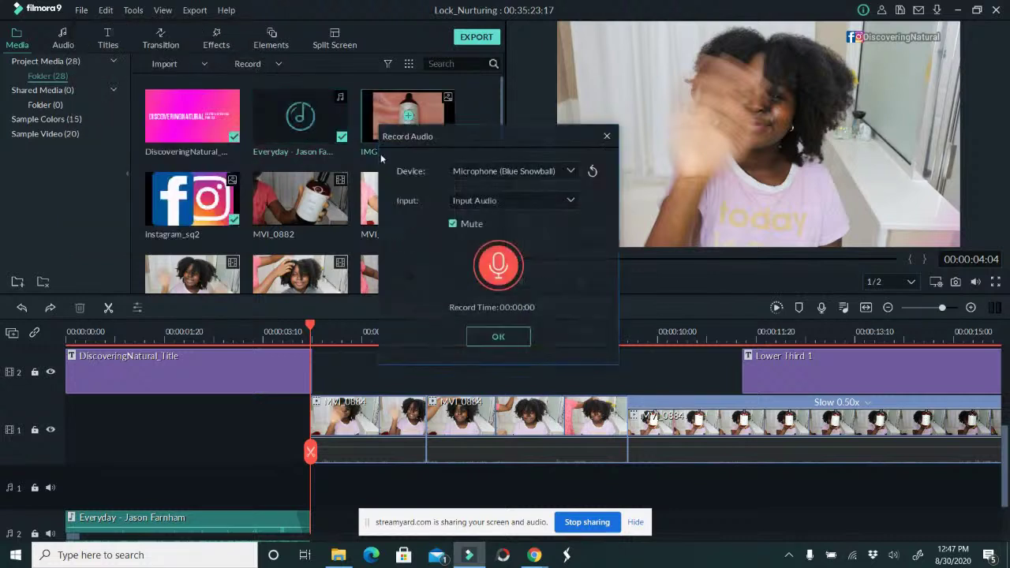
left_click(506, 278)
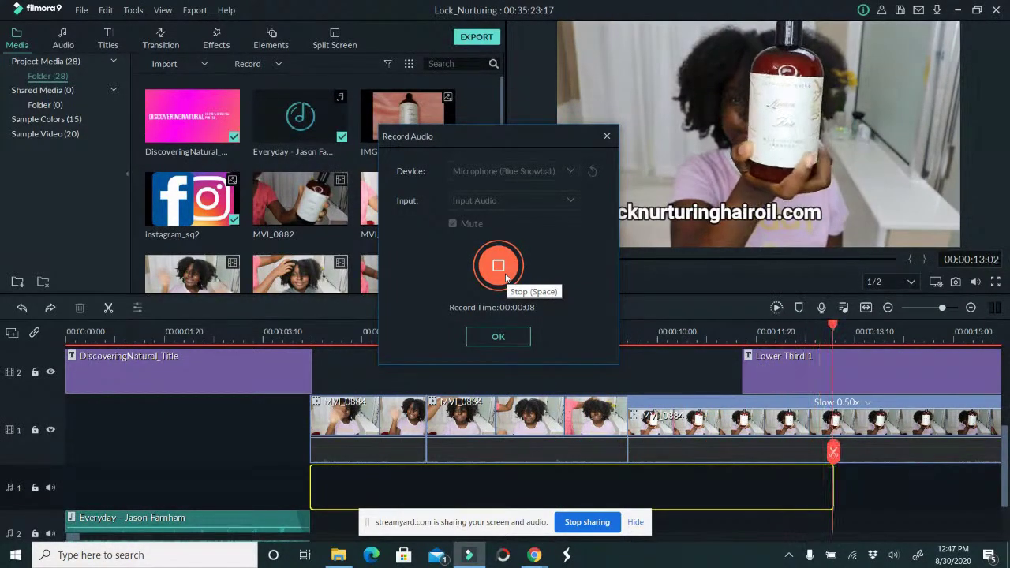
left_click(505, 272)
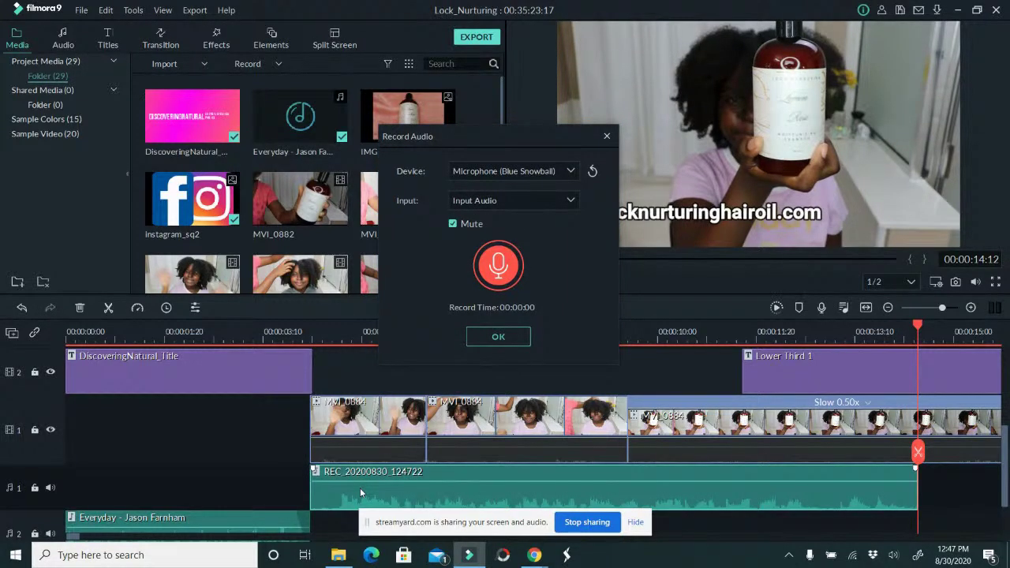
left_click(605, 136)
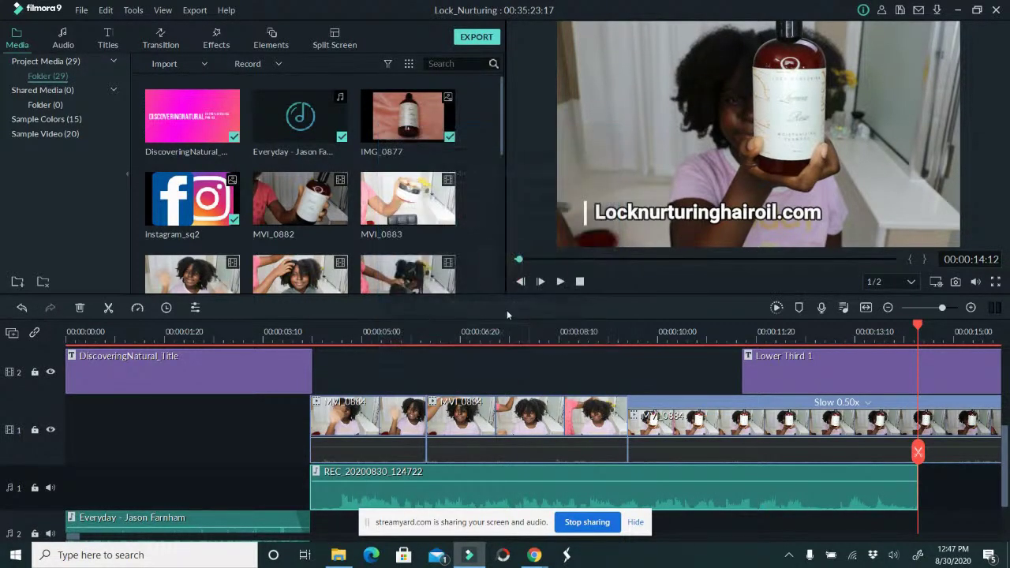
left_click(432, 476)
key("Delete")
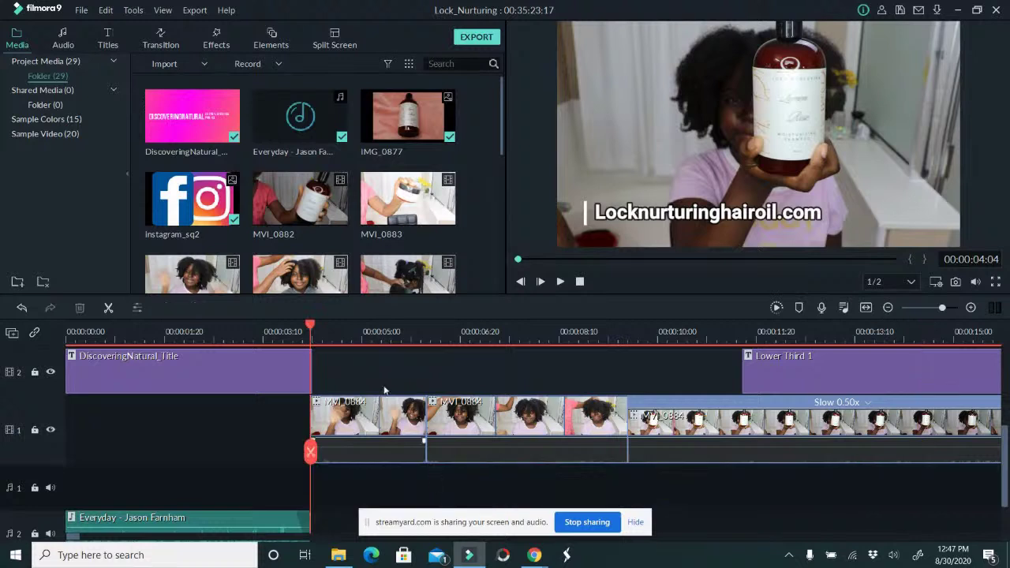
Record a voiceover of about 19 seconds from 00:00:04:04 using Microphone (Blue Snowball) and save the project.
left_click(81, 10)
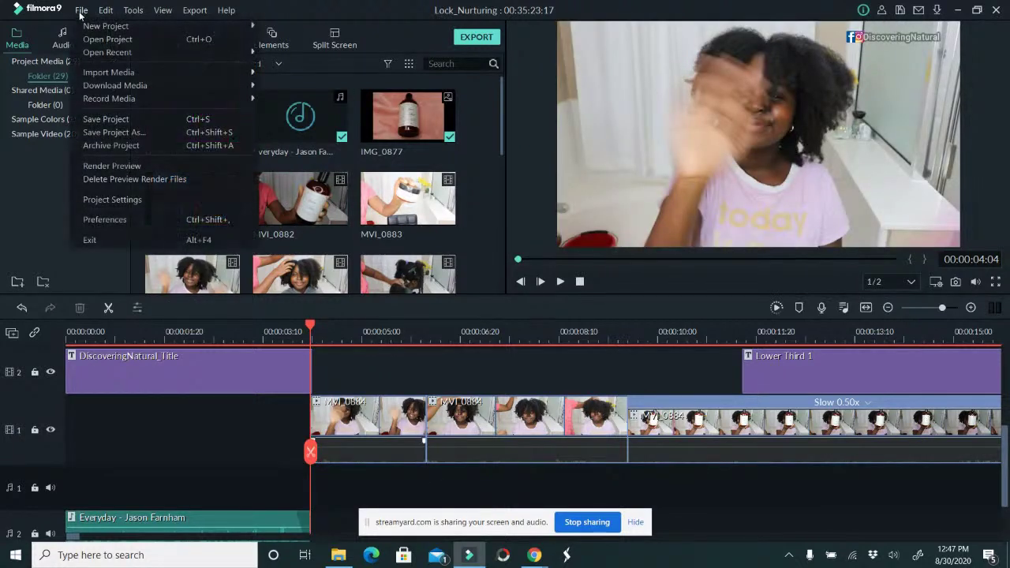
mouse_move(114, 95)
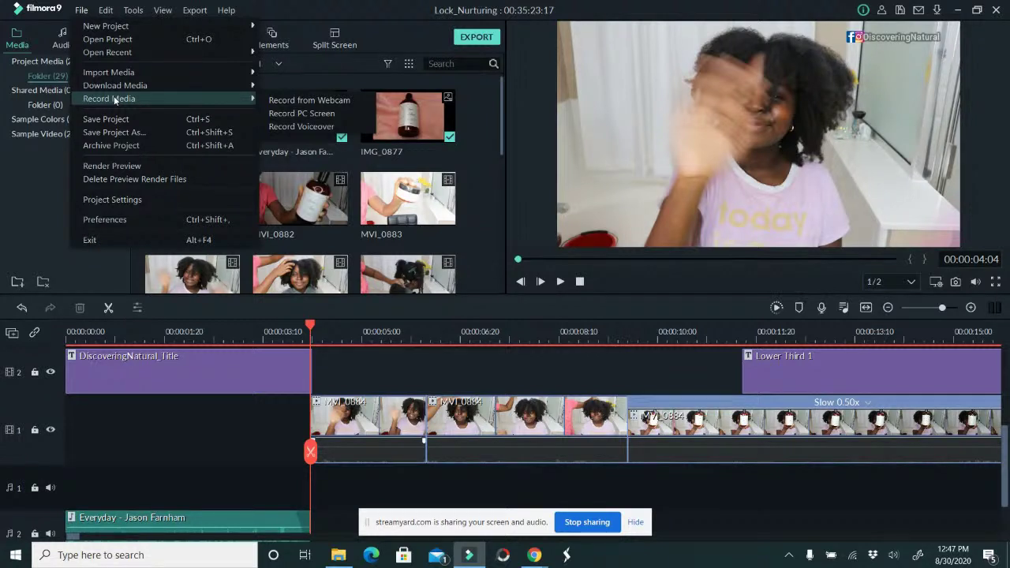
left_click(296, 126)
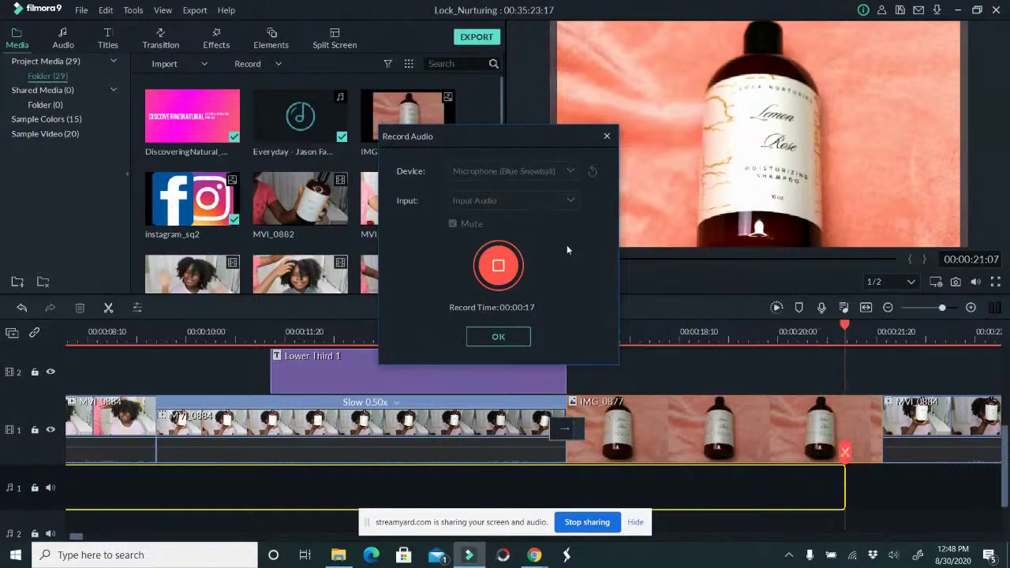
left_click(498, 337)
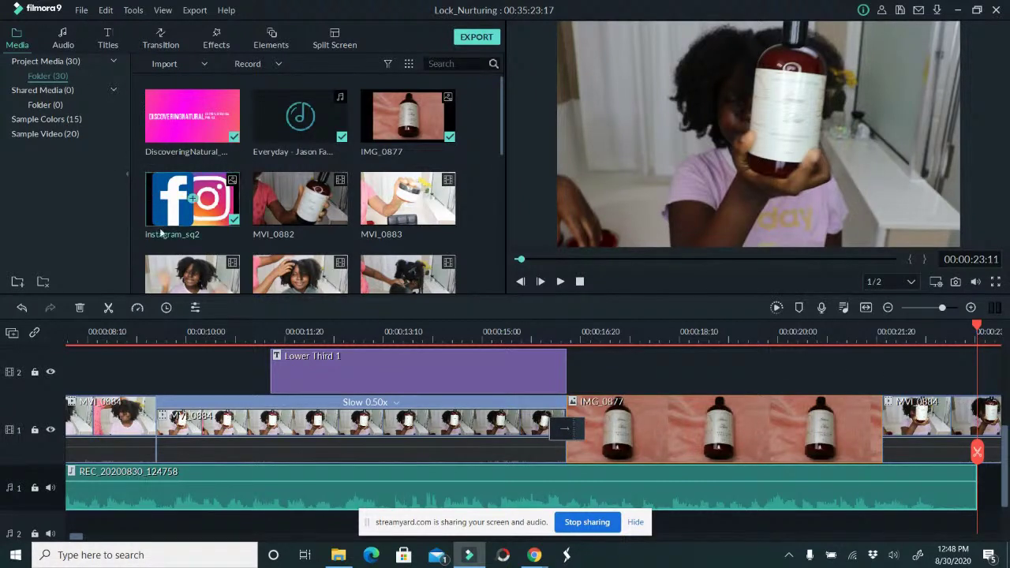
key("ctrl+s")
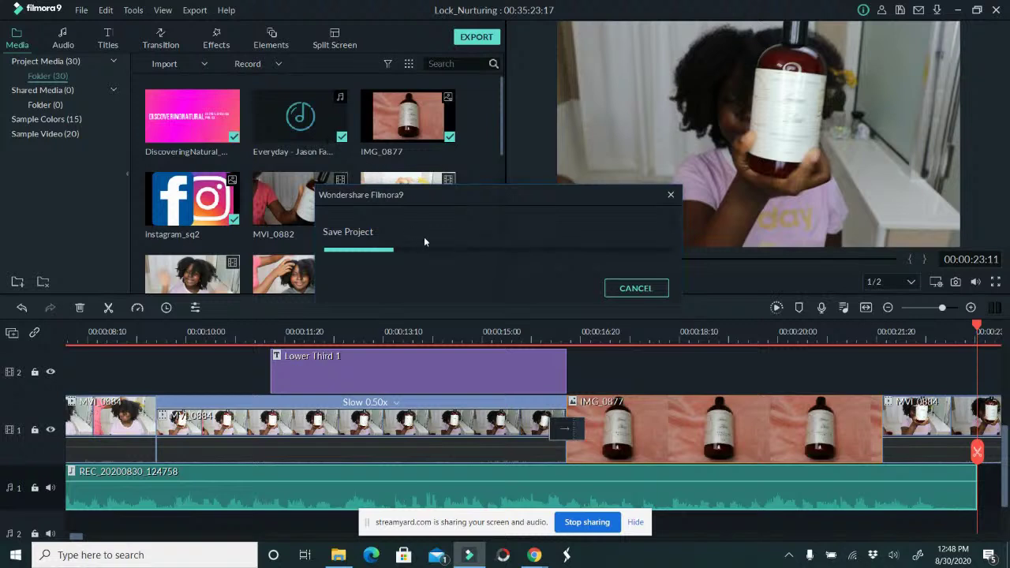
Extend the IMG_0877 photo by about one second and trim the voiceover's end to line up with the photo's end.
left_click(843, 434)
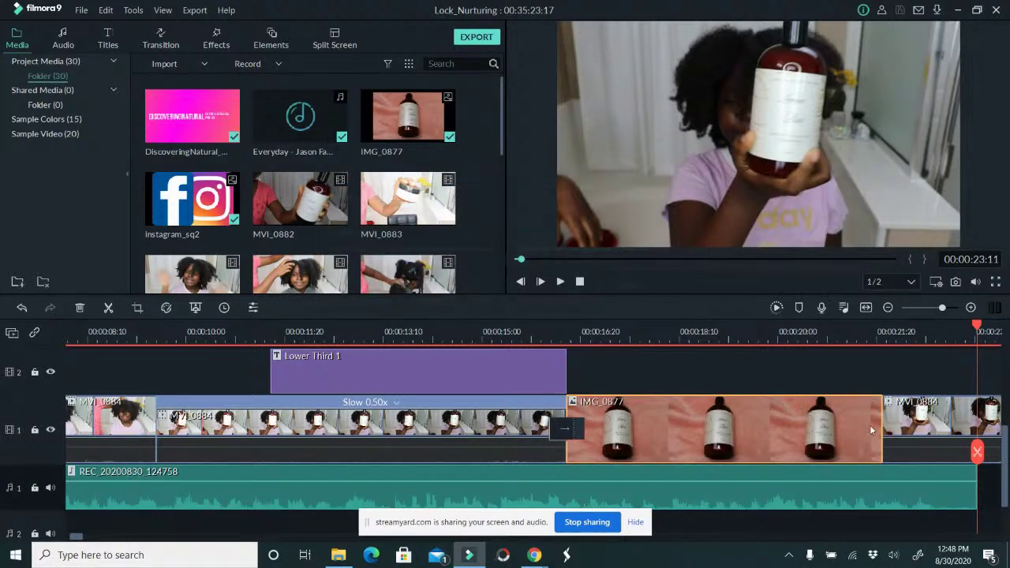
left_click_drag(886, 427, 942, 427)
left_click(954, 475)
left_click_drag(974, 478, 944, 472)
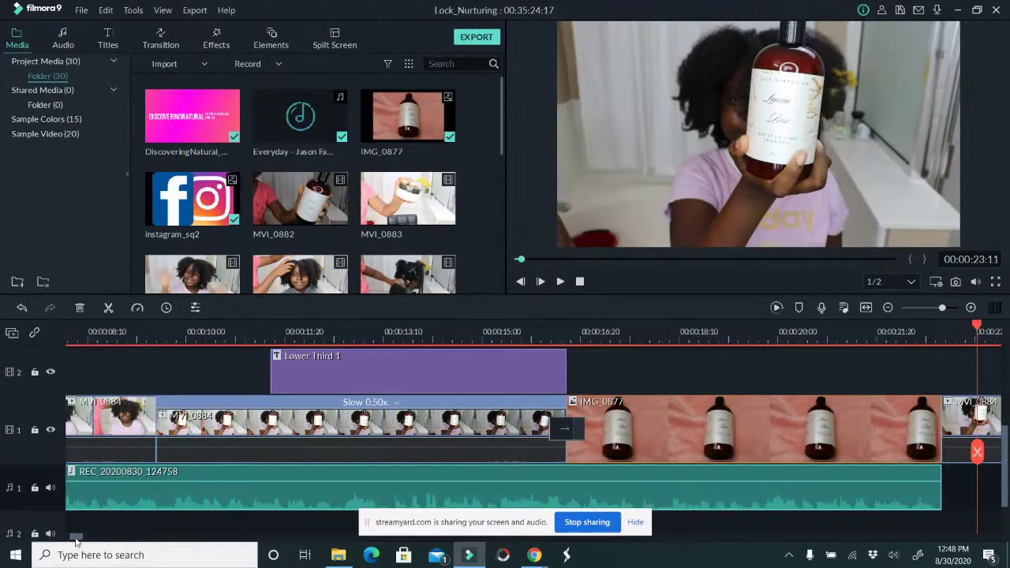
Save the project and play the video from 00:00:00:00 to check where the voiceover begins.
left_click_drag(74, 537, 33, 536)
left_click(70, 335)
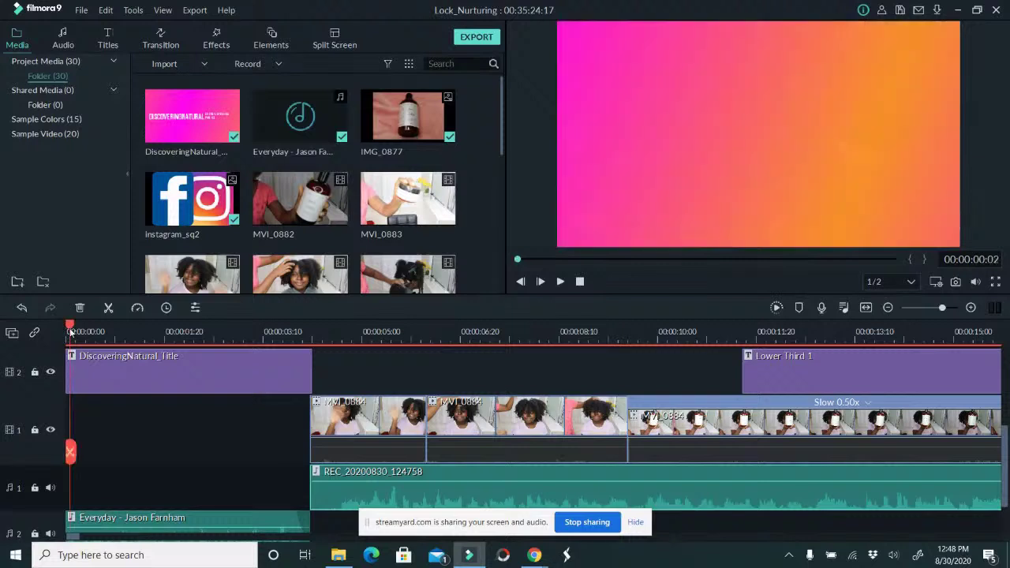
key("ctrl+s")
left_click_drag(70, 455, 9, 451)
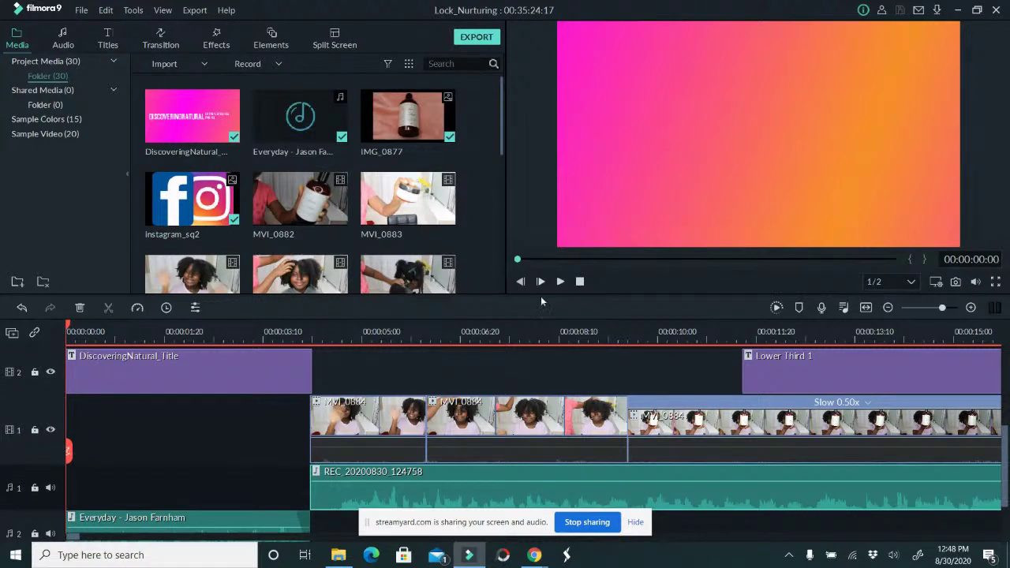
left_click(560, 282)
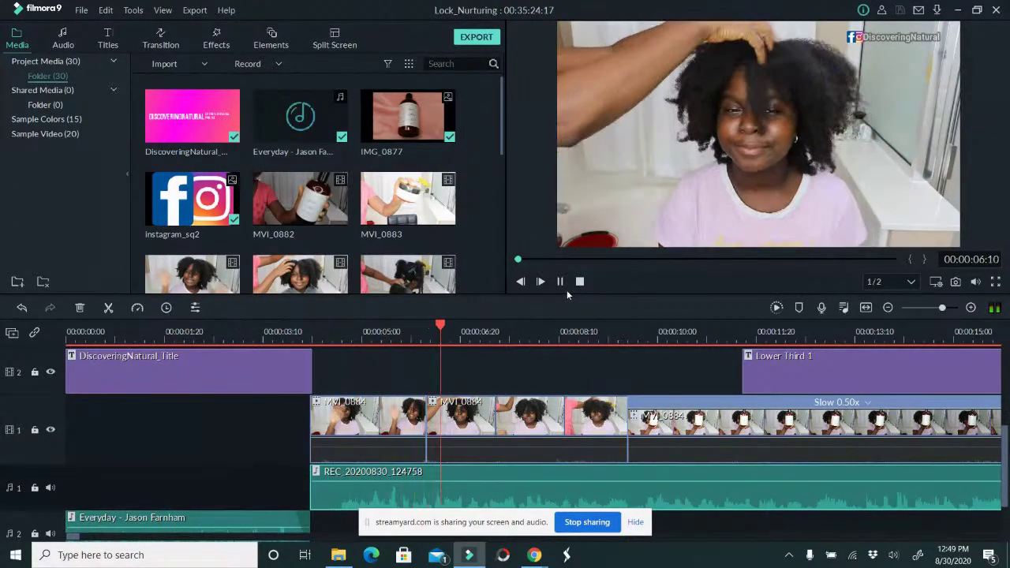
left_click(562, 284)
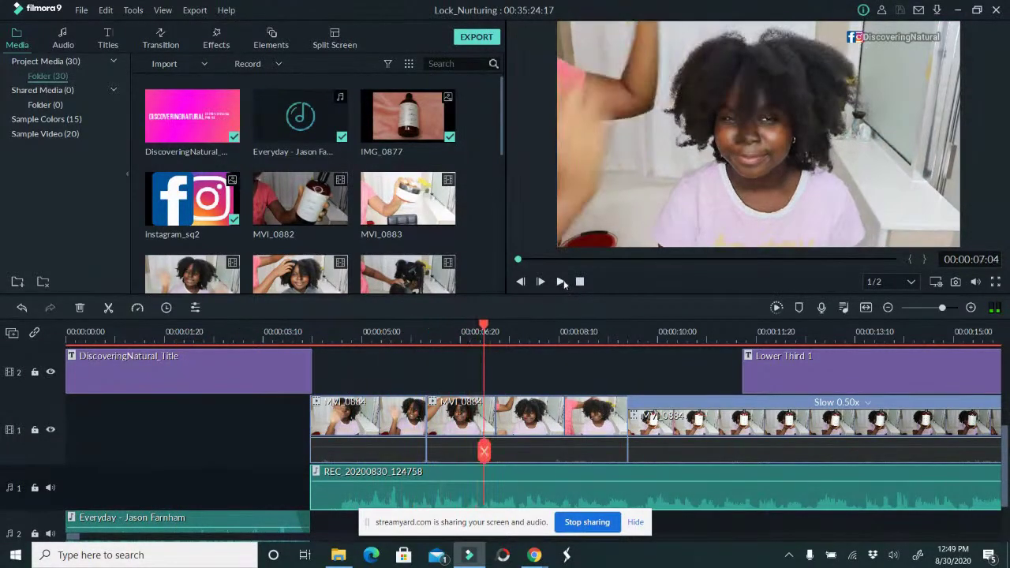
Try trimming the voiceover's start to about 00:00:04:17 and restore the previous clip positions.
left_click(326, 482)
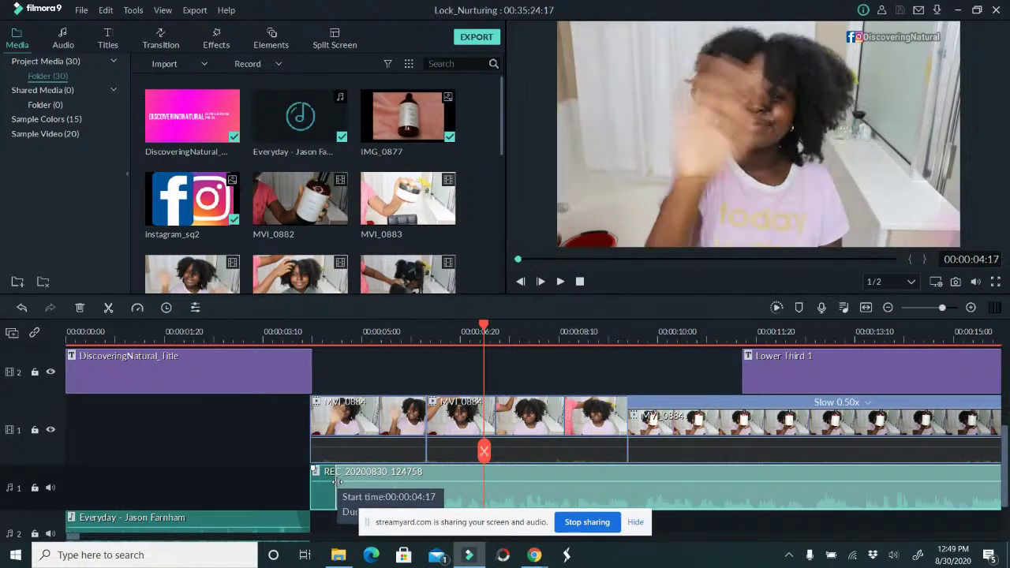
key("ctrl+z")
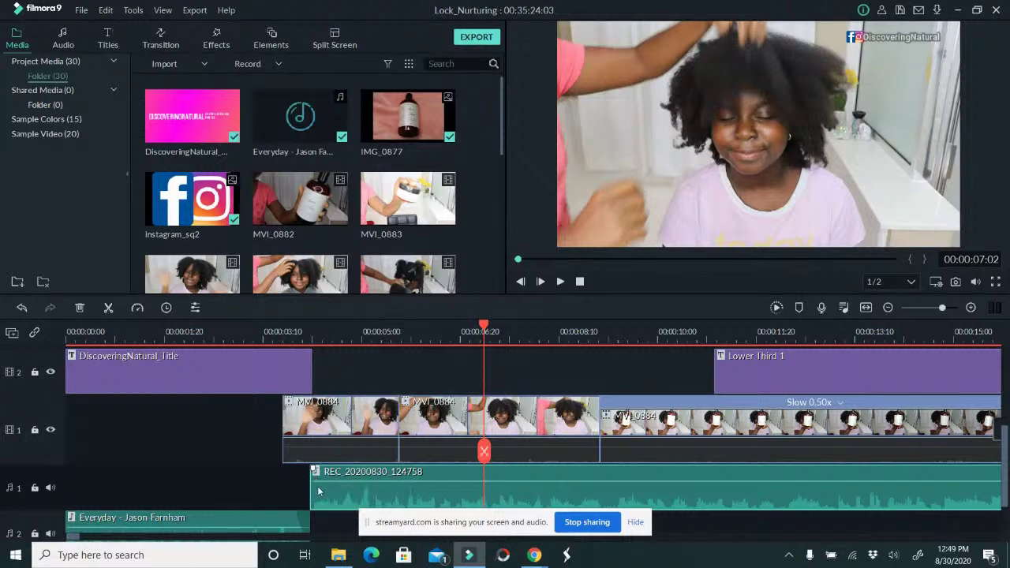
key("ctrl+y")
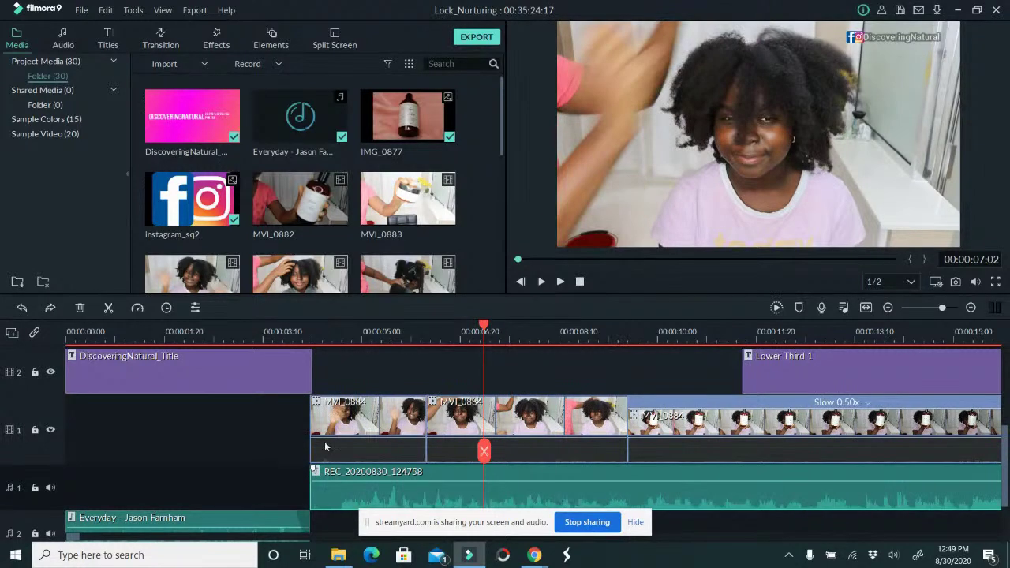
Split the voiceover at 00:00:04:18 and delete the silent piece before the cut.
left_click(350, 332)
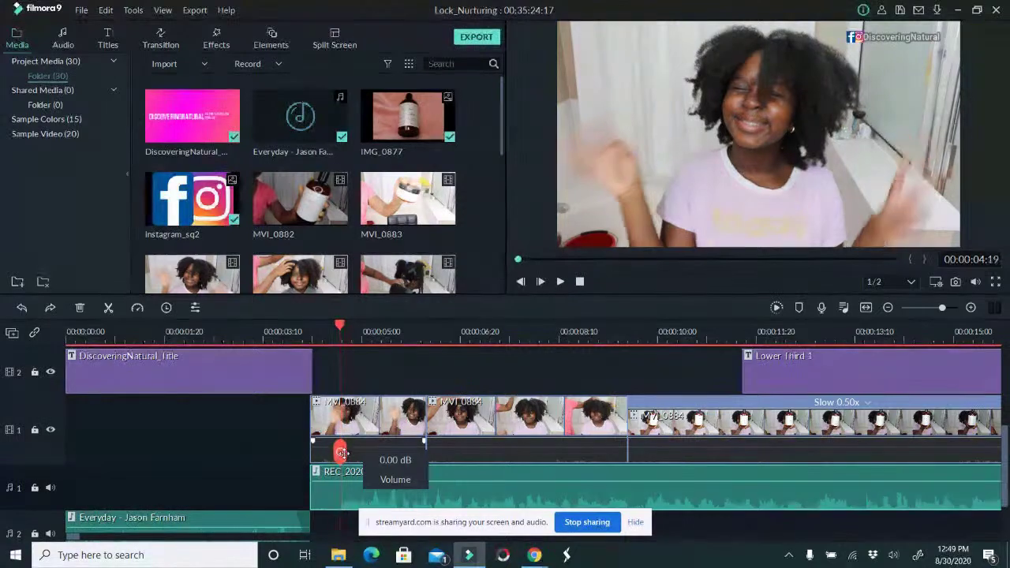
left_click_drag(345, 453, 340, 453)
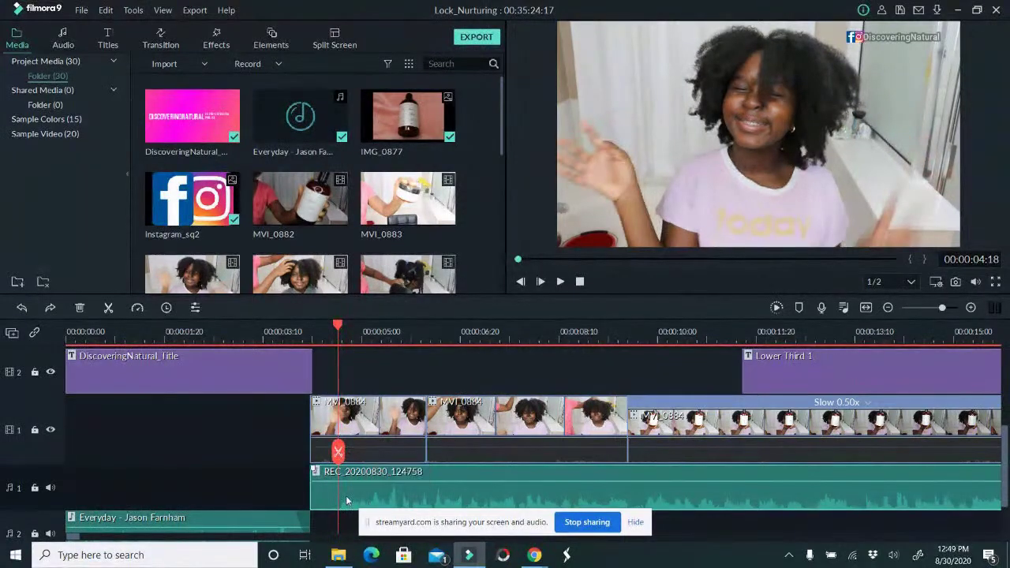
left_click(109, 308)
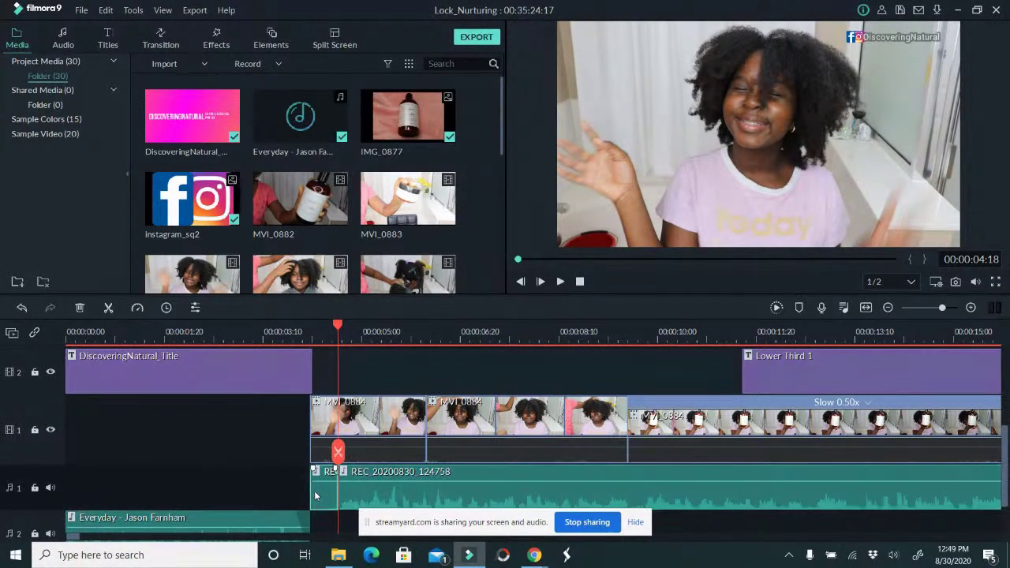
key("Delete")
Move the remaining voiceover earlier so it starts just before the first MVI_0884 clip.
left_click(335, 484)
mouse_move(347, 493)
left_mouse_down()
mouse_move(356, 488)
mouse_move(328, 489)
left_mouse_up()
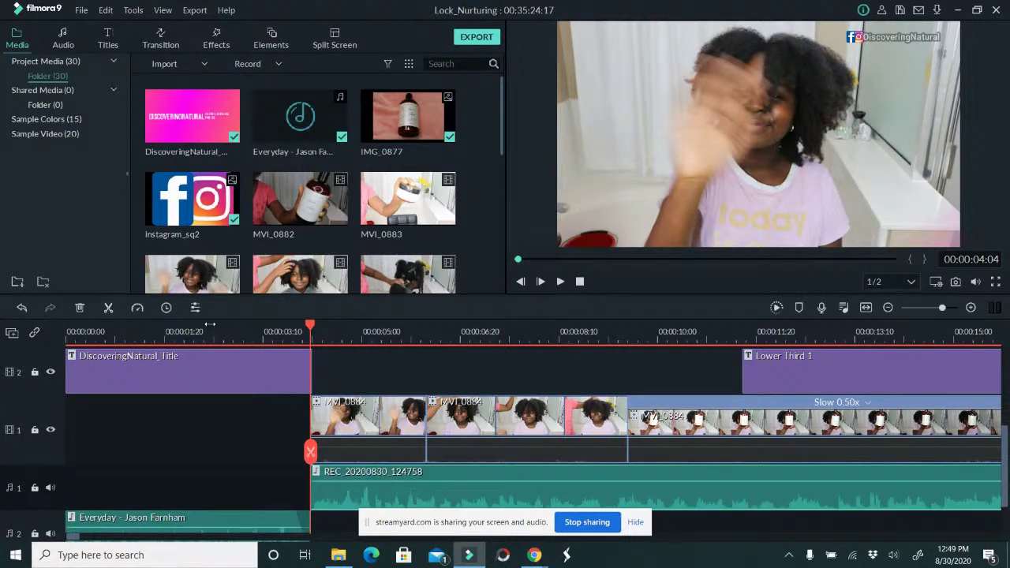
left_click_drag(325, 489, 318, 488)
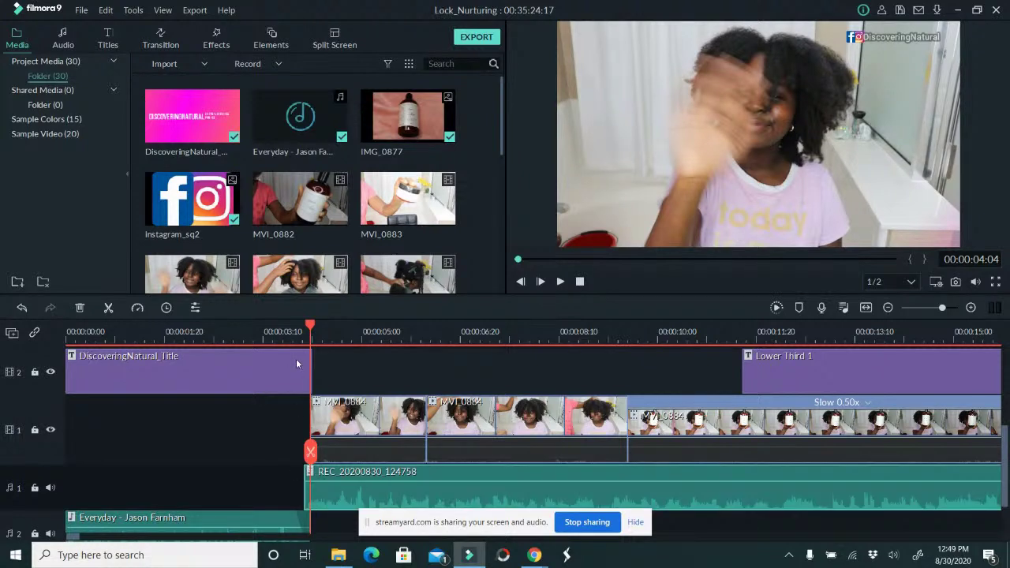
Play the video from 00:00:00:00 to check the voiceover timing and move the Lower Third 1 title about half a second earlier.
left_click(121, 336)
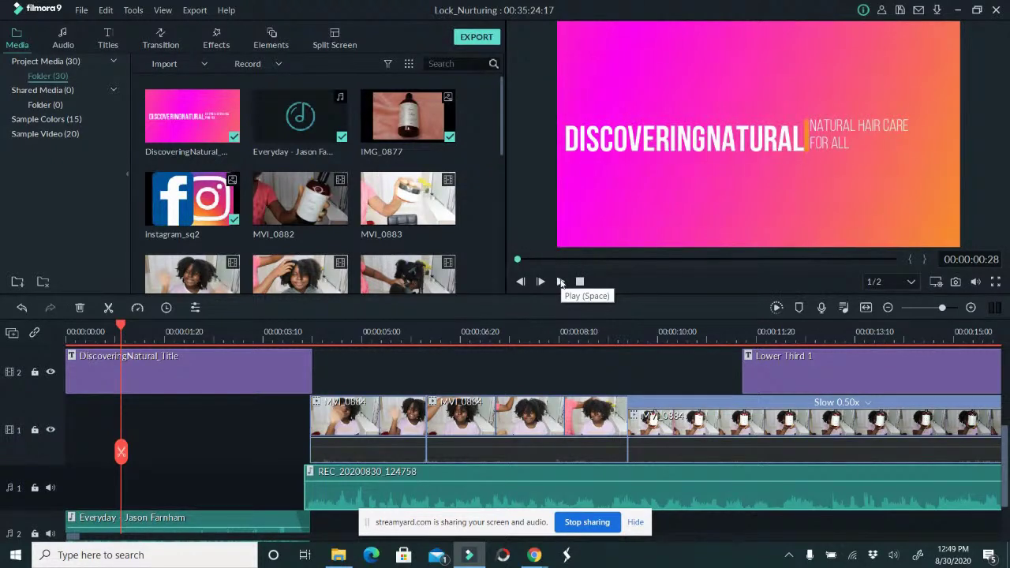
left_click_drag(121, 452, 68, 462)
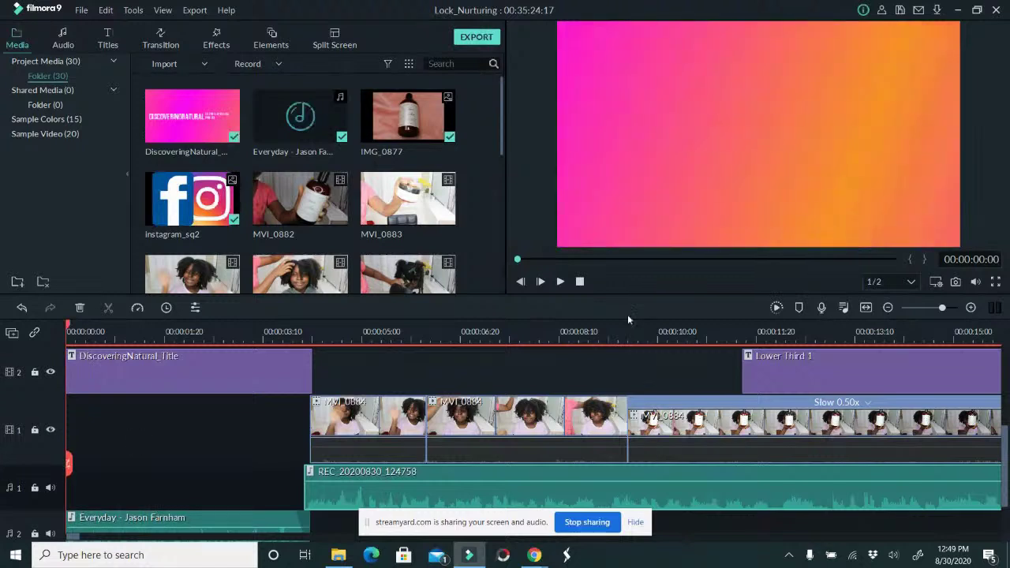
left_click(561, 281)
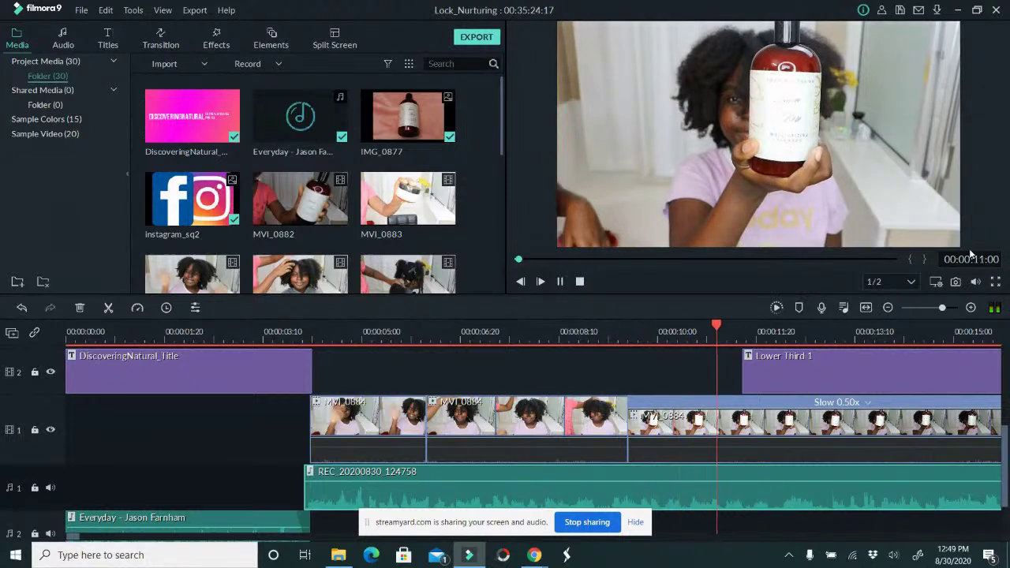
left_click_drag(785, 373, 753, 370)
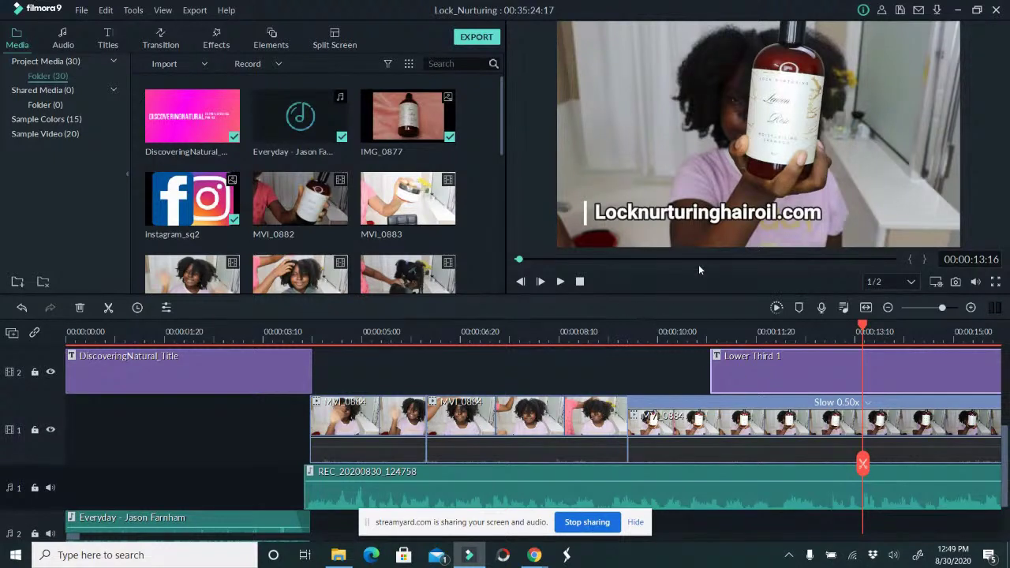
Open the text of the Lower Third 1 title for editing.
left_click(678, 218)
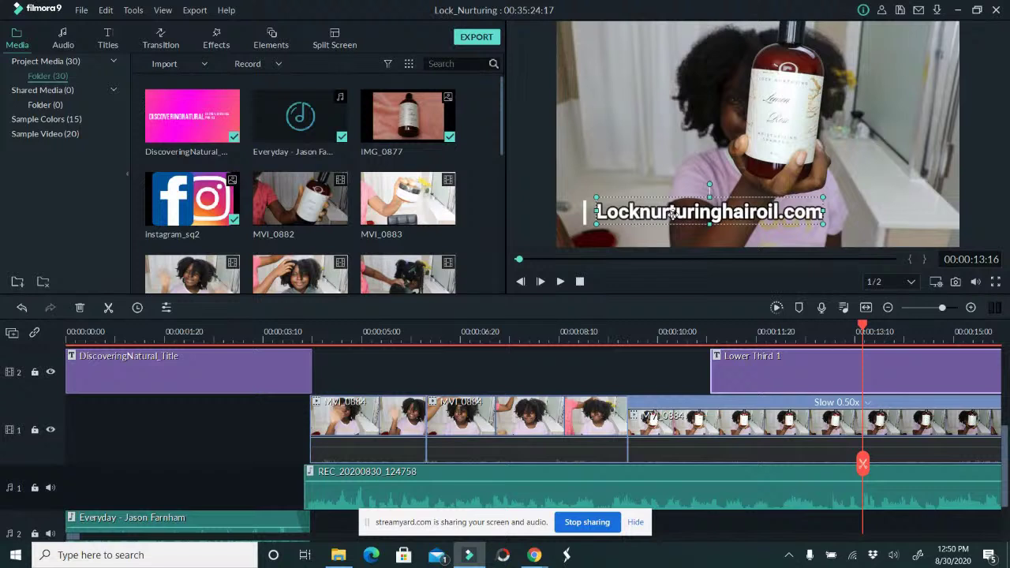
double_click(664, 213)
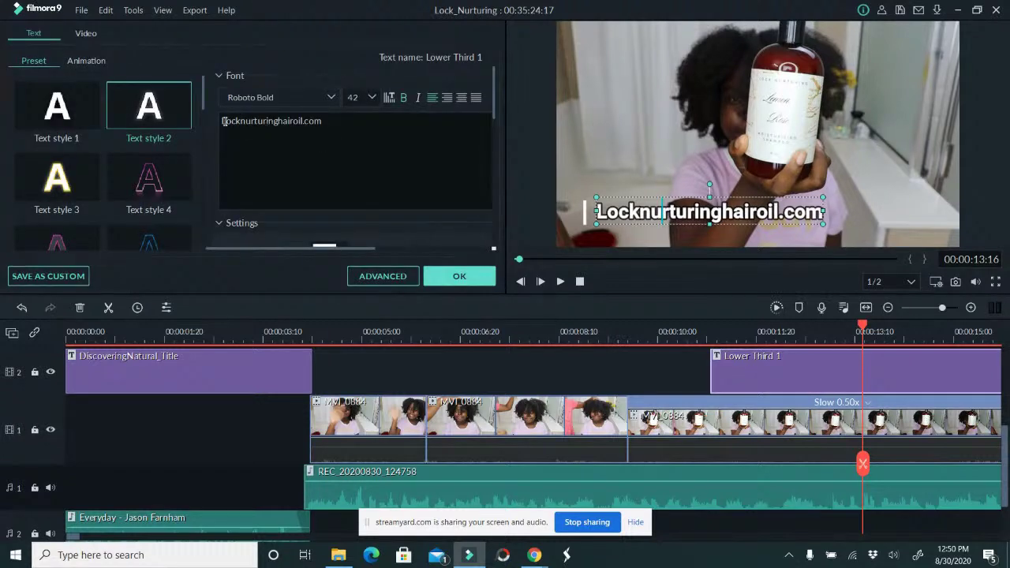
key("Return")
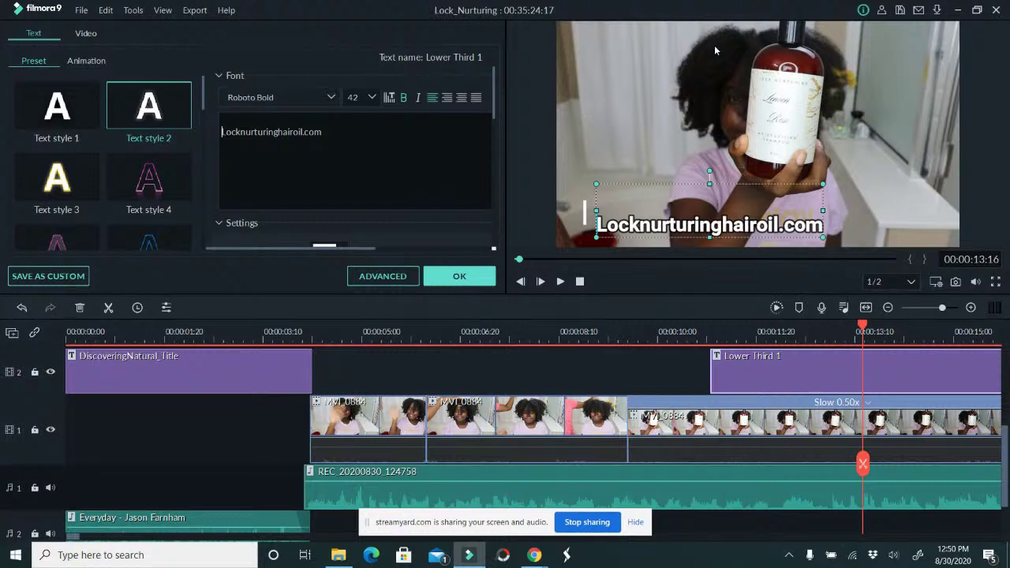
key("BackSpace")
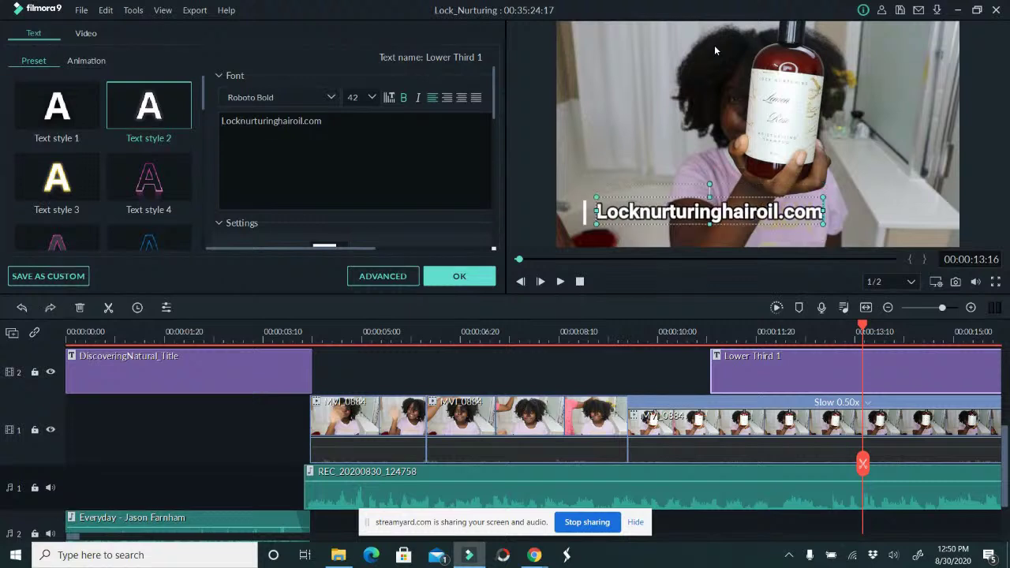
left_click(664, 225)
double_click(631, 208)
type(":pc")
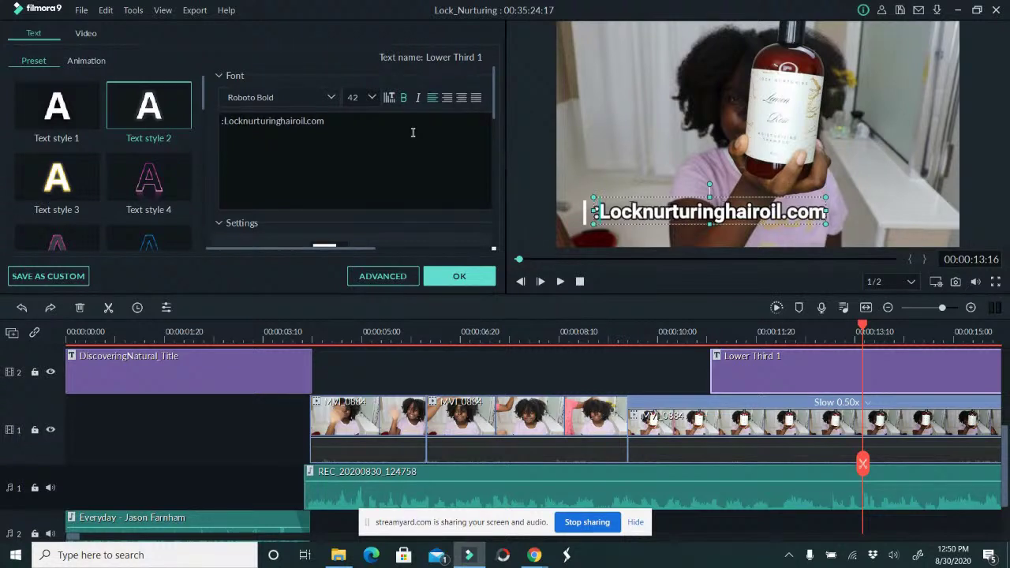
type("k n")
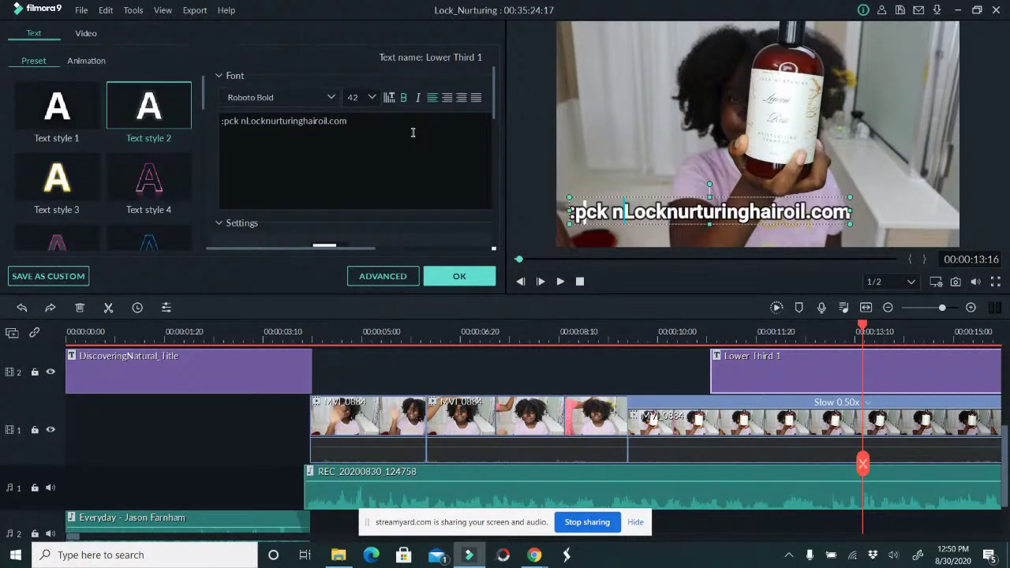
type("ut")
key("BackSpace")
key("BackSpace")
key("BackSpace")
key("BackSpace")
key("BackSpace")
key("BackSpace")
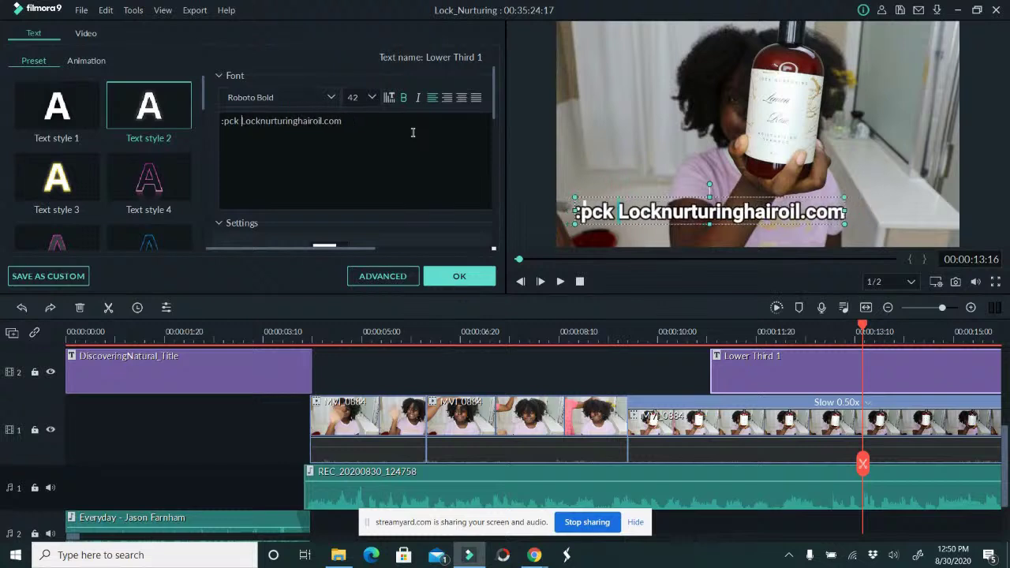
key("BackSpace")
key("BackSpace")
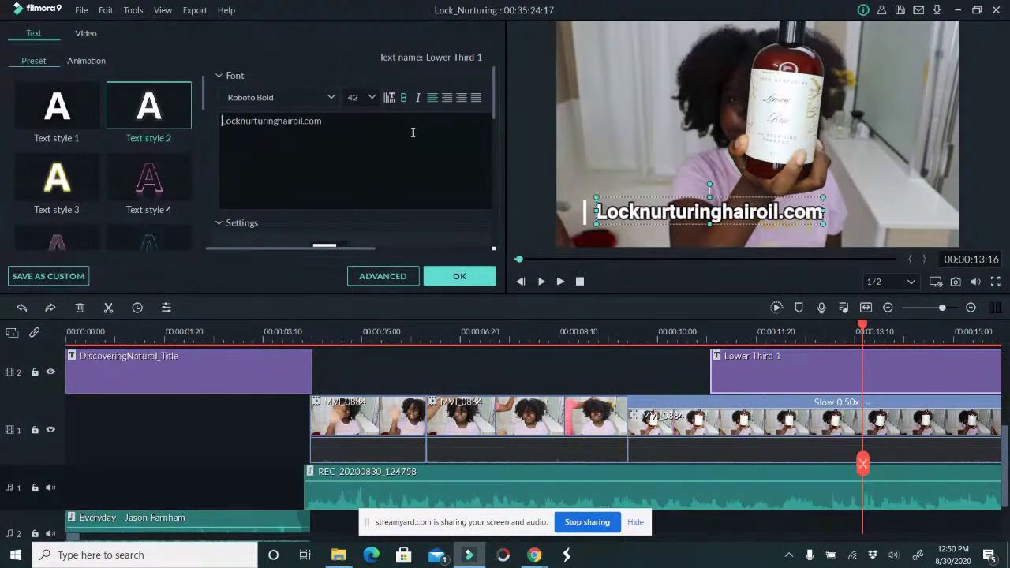
type("lock")
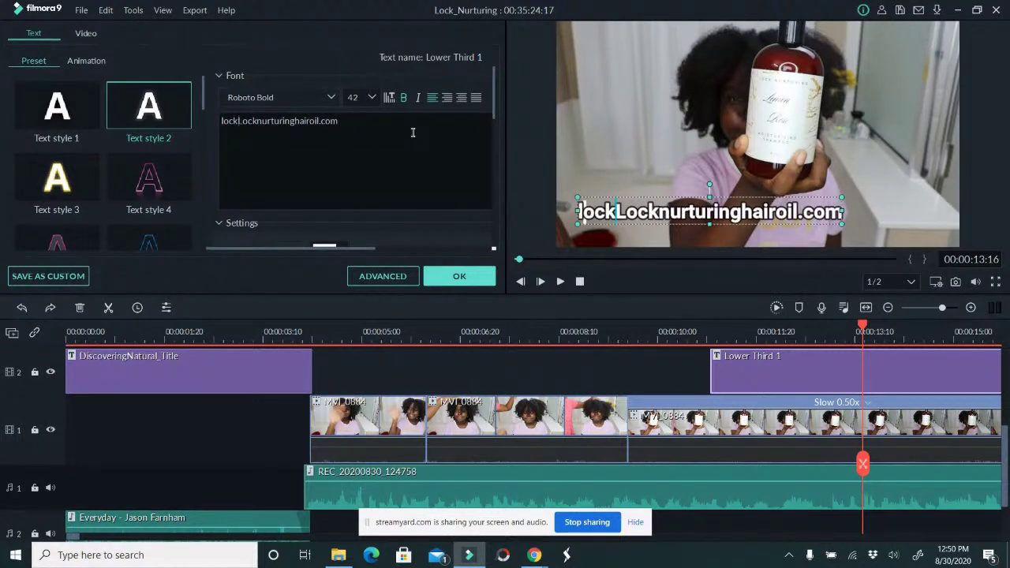
key("BackSpace")
key("BackSpace")
key("BackSpace")
key("BackSpace")
Add the line LOCK NUTURING above Locknurturinghairoil.com in the Lower Third 1 title.
type("LOCK N")
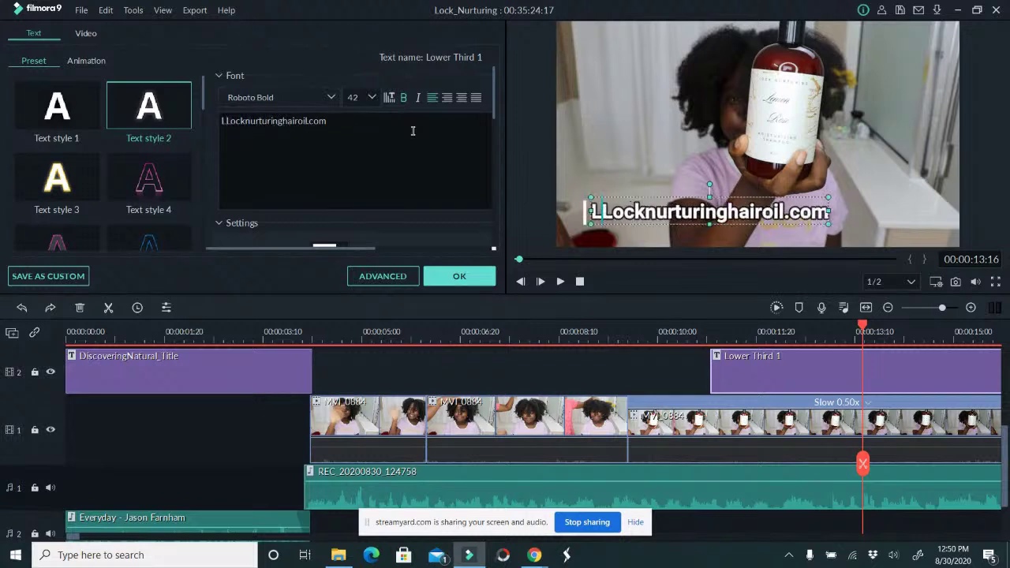
type("UTURING")
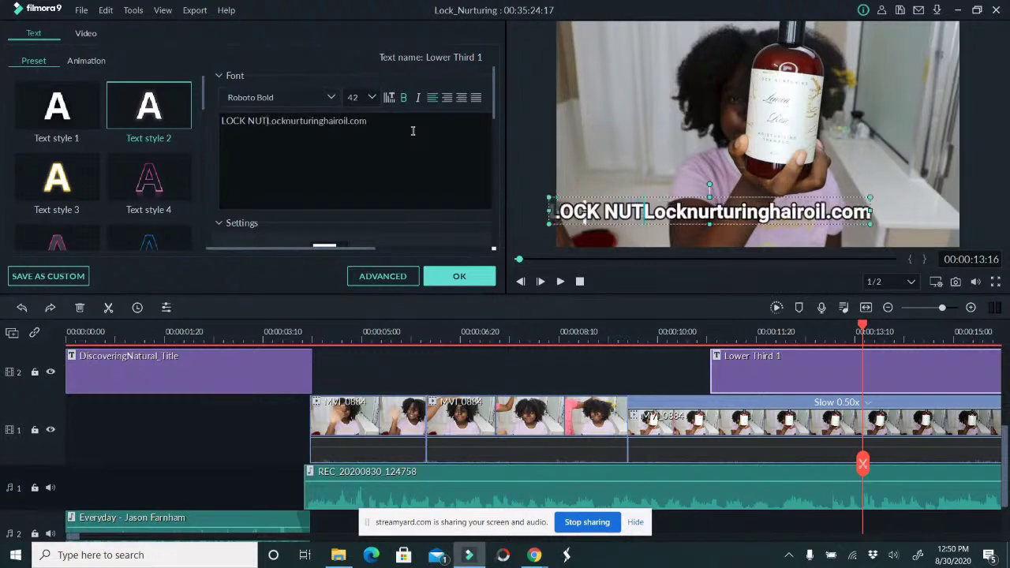
key("Return")
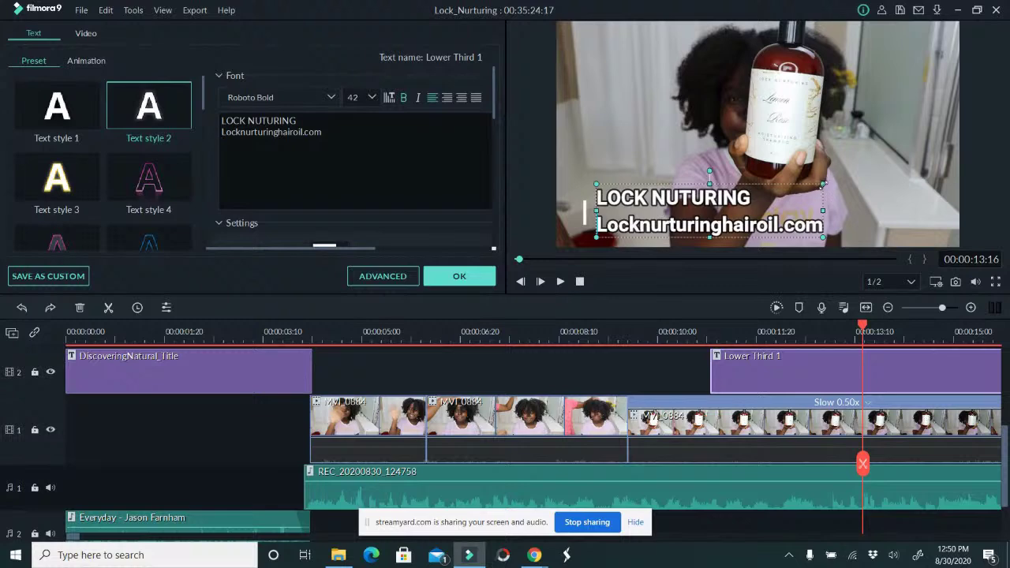
Shrink the two-line title text by about a quarter and shift it slightly up and left against the vertical bar.
left_click_drag(824, 185, 767, 197)
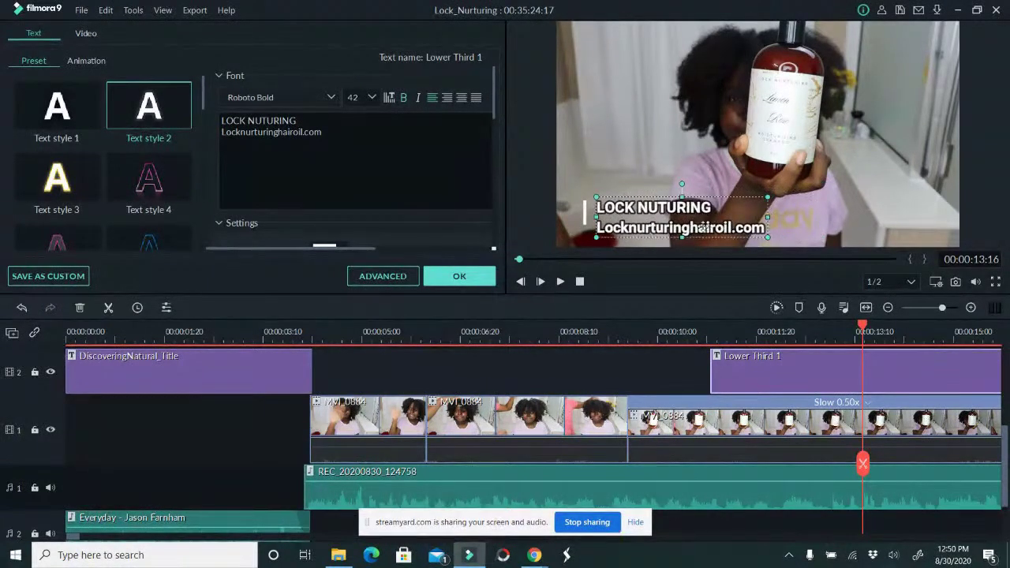
mouse_move(681, 212)
left_mouse_down()
mouse_move(677, 201)
mouse_move(680, 221)
mouse_move(677, 207)
left_mouse_up()
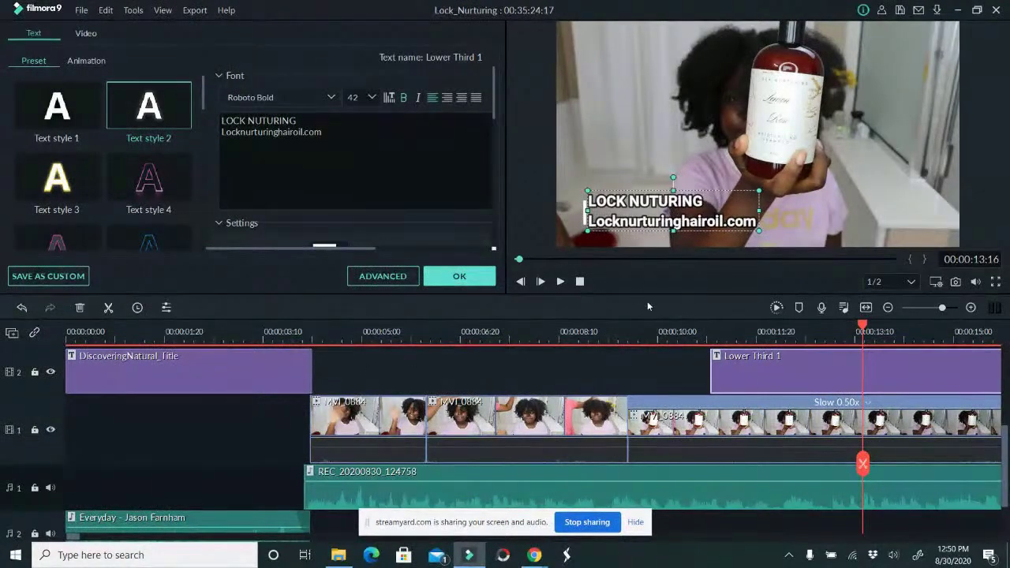
Play the timeline from just before the first MVI_0884 clip to the voiceover's end to check the edited title and timing.
left_click_drag(678, 331, 418, 331)
left_click(290, 330)
left_click(565, 281)
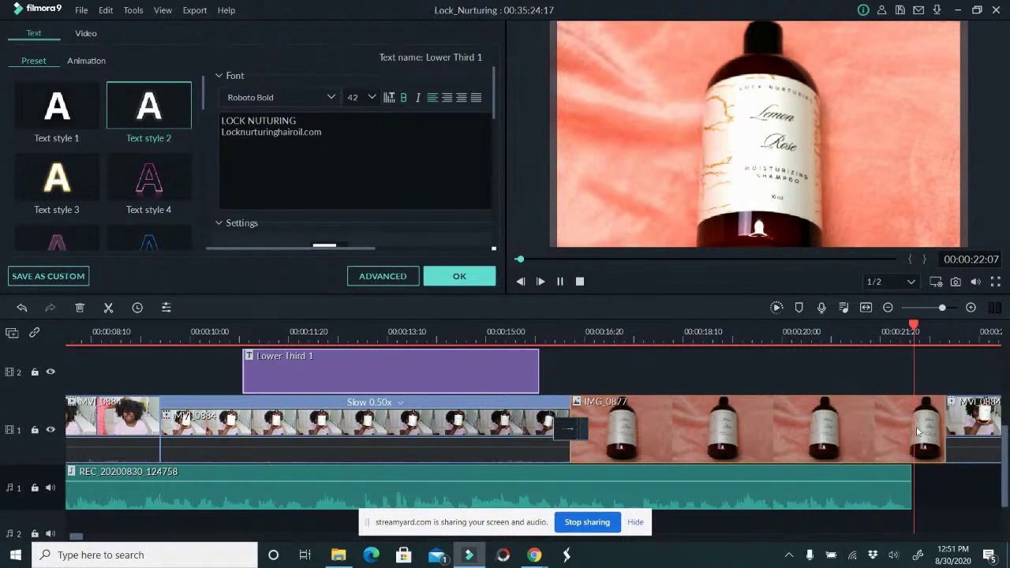
Trim the end of the IMG_0877 photo to 00:00:22:07, where the voiceover ends, and save the project.
double_click(943, 431)
left_click_drag(944, 427, 912, 427)
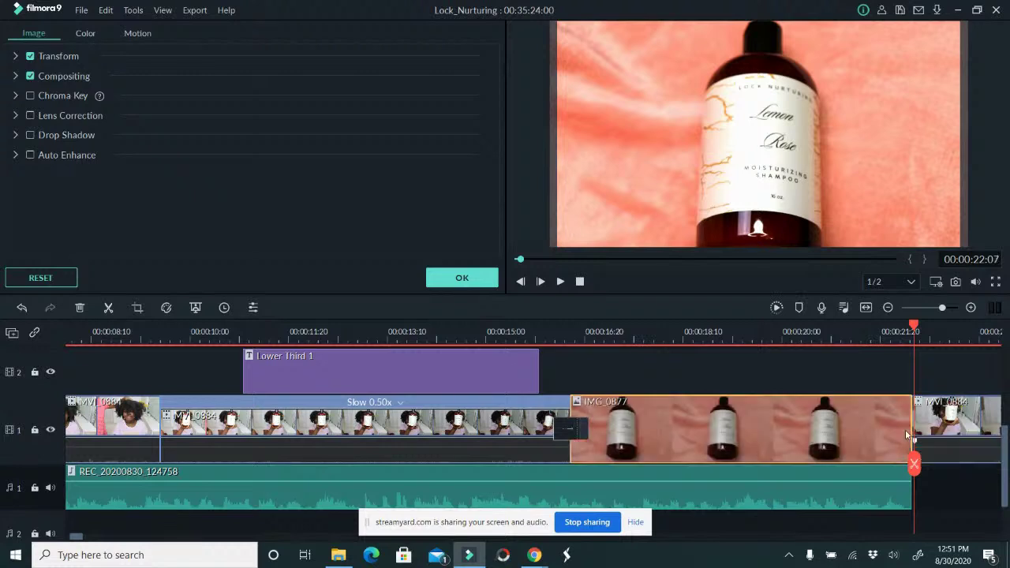
left_click(662, 74)
key("ctrl+s")
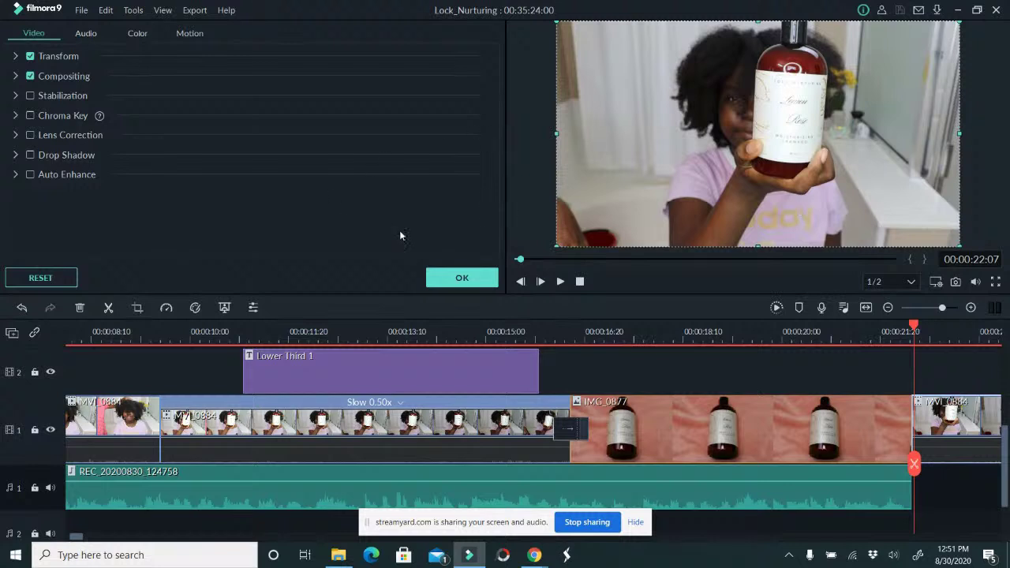
left_click(462, 278)
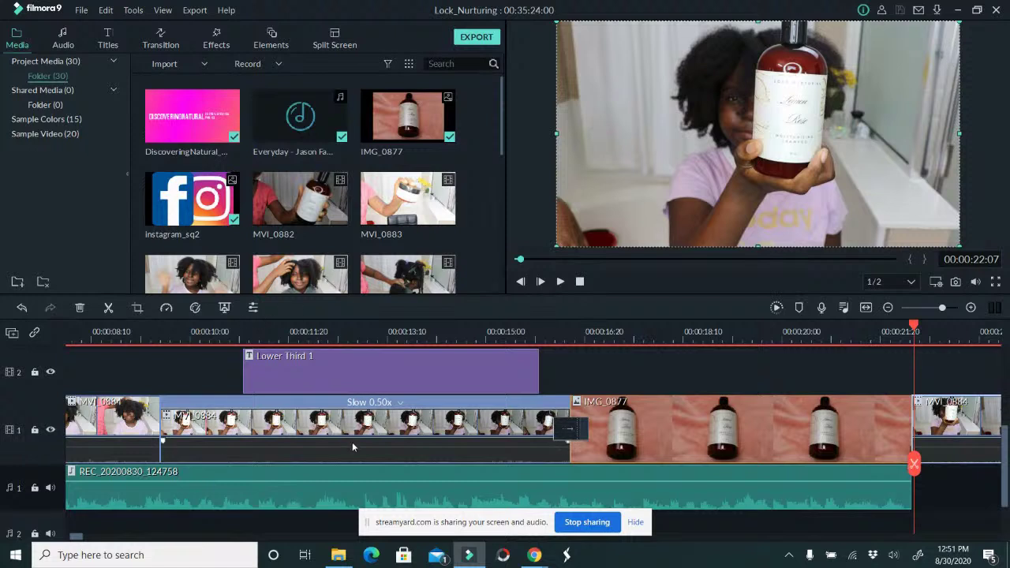
left_click(205, 67)
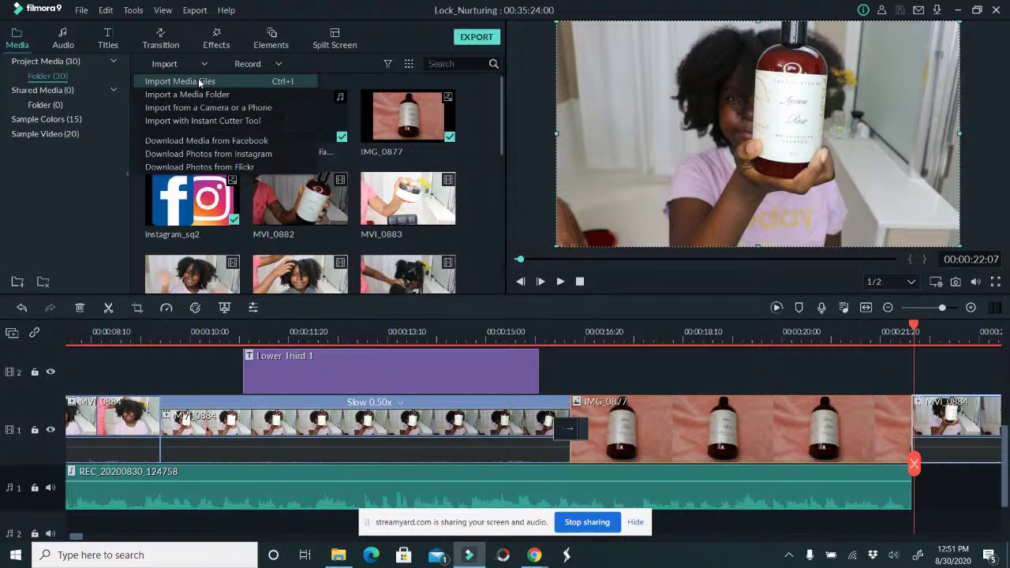
left_click(201, 82)
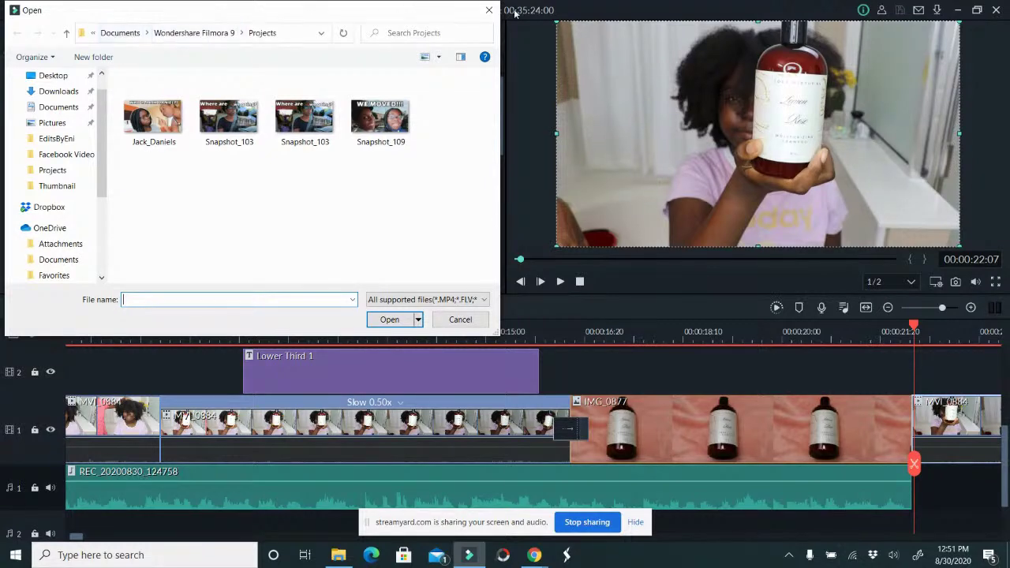
left_click(489, 10)
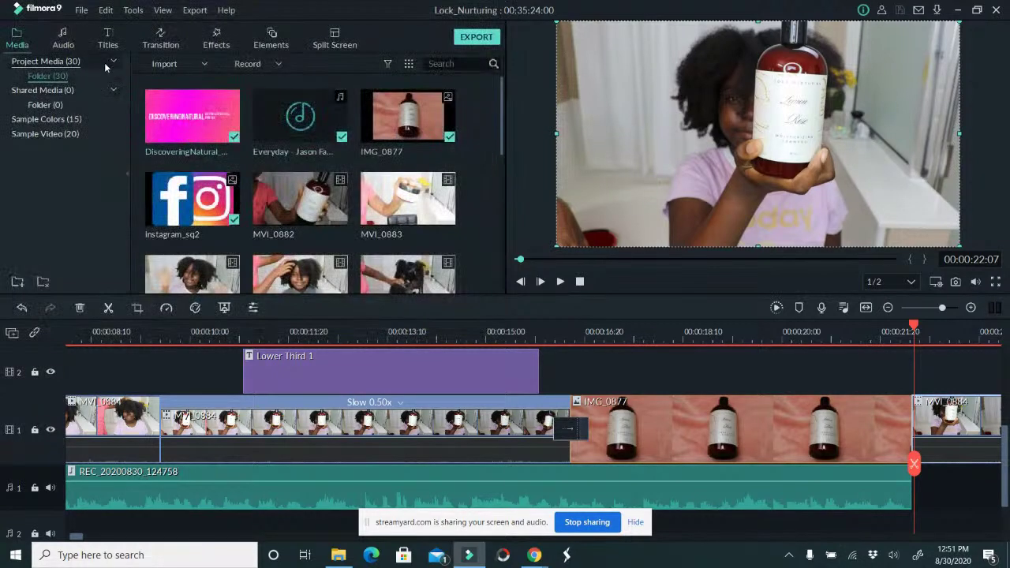
Preview the Opening Night track from the My Music audio category.
left_click(63, 39)
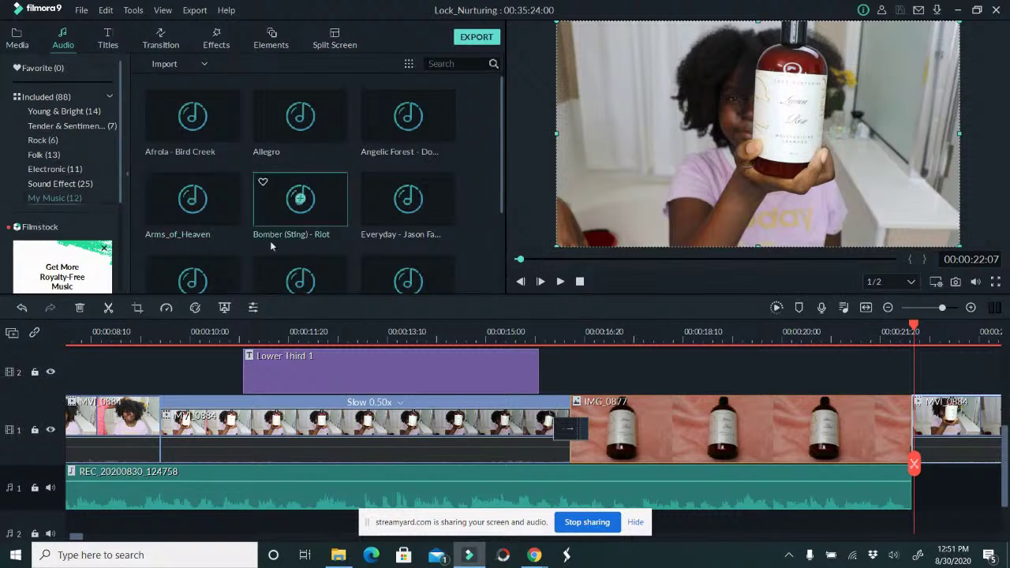
scroll(242, 221, "down", 3)
mouse_move(311, 251)
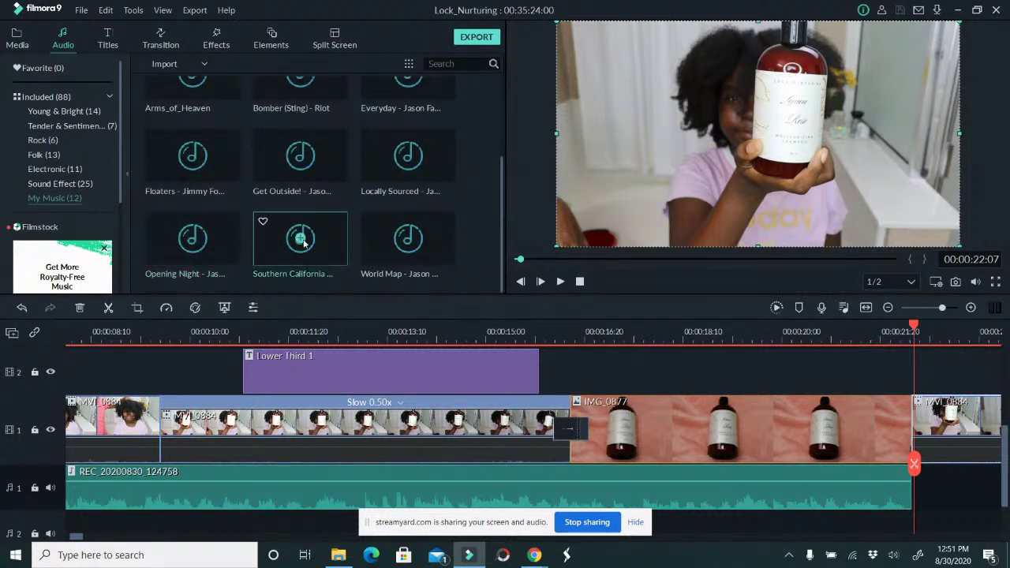
mouse_move(201, 226)
double_click(220, 251)
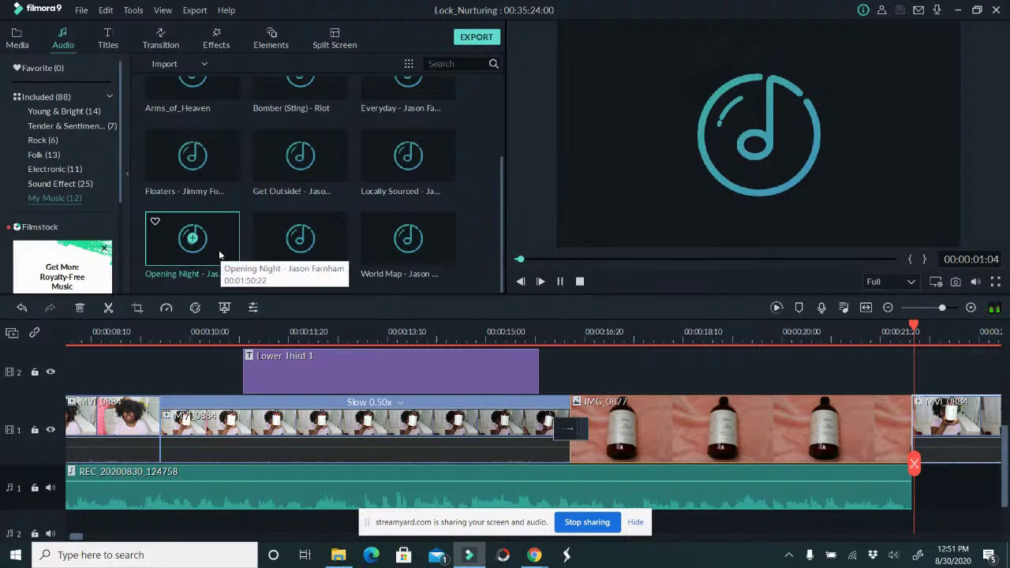
left_click(560, 281)
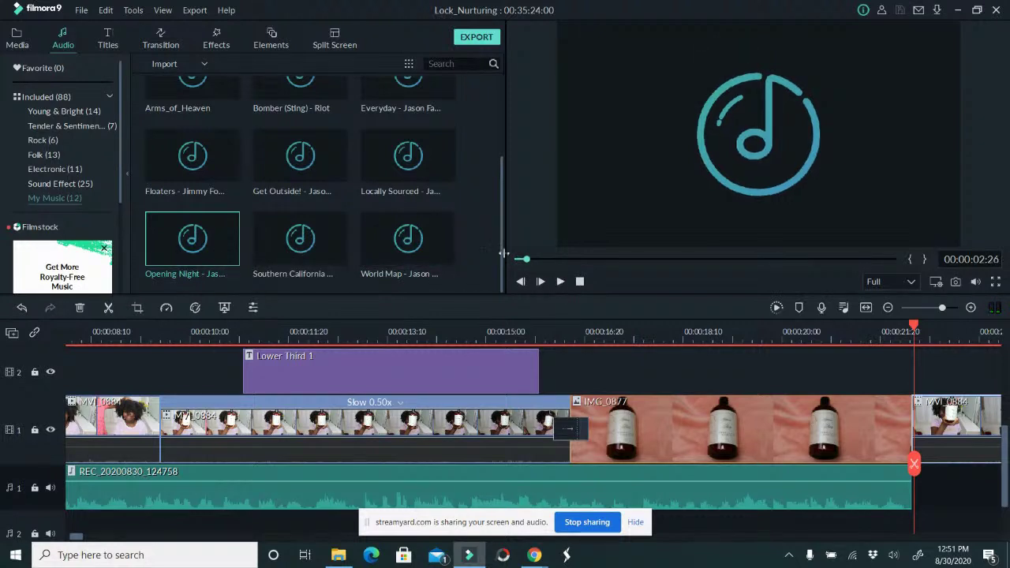
Preview the Get Outside!, Angelic Forest and Afrola tracks, skipping ahead in Angelic Forest.
left_click(321, 174)
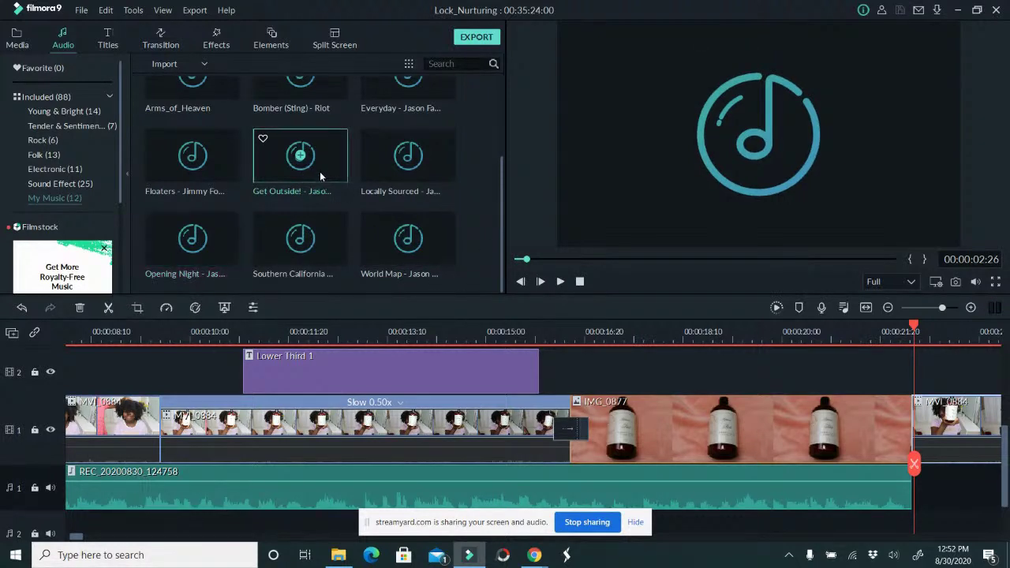
left_click(560, 282)
scroll(393, 169, "up", 2)
left_click(371, 139)
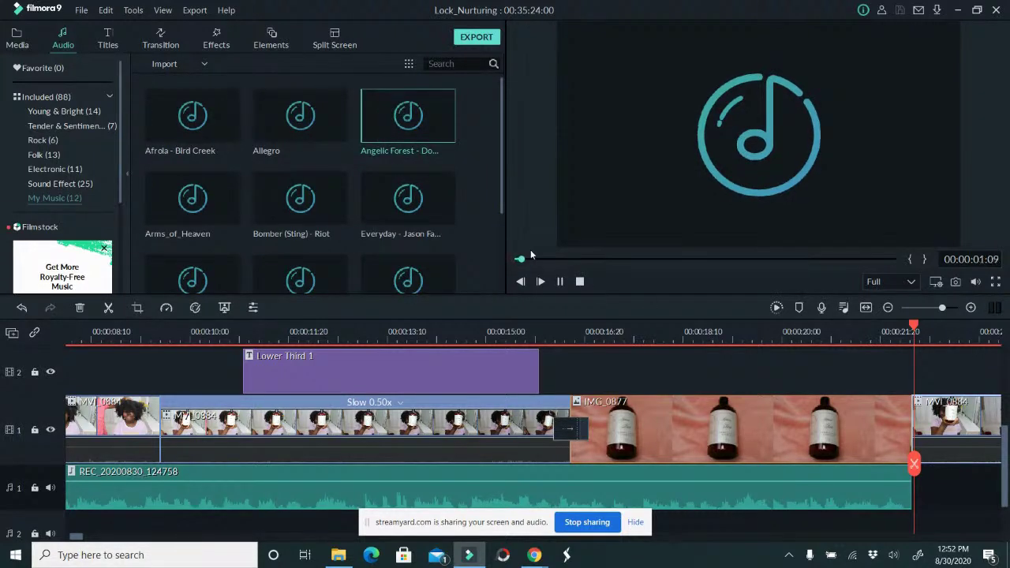
left_click(547, 260)
left_click(561, 282)
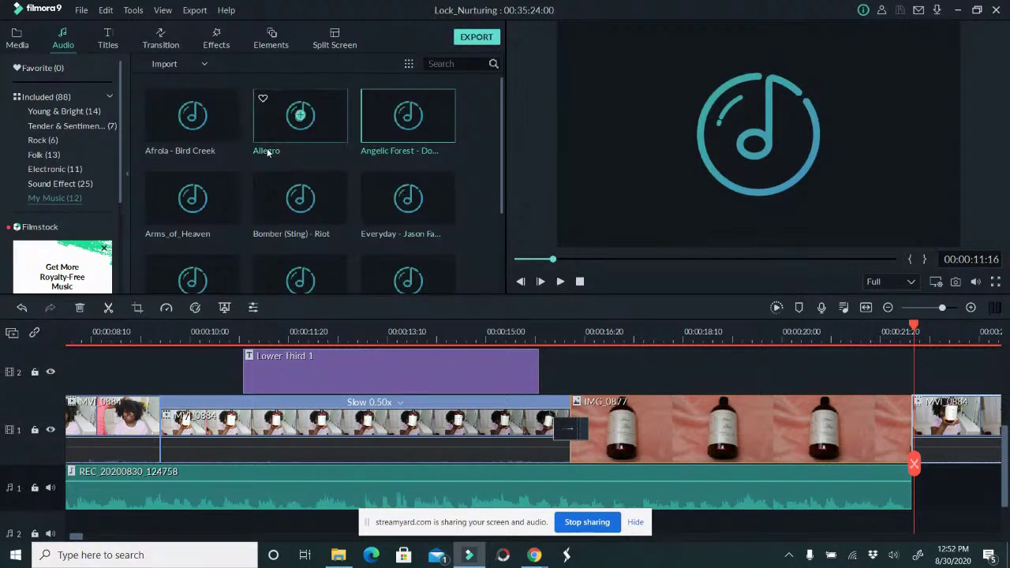
double_click(232, 128)
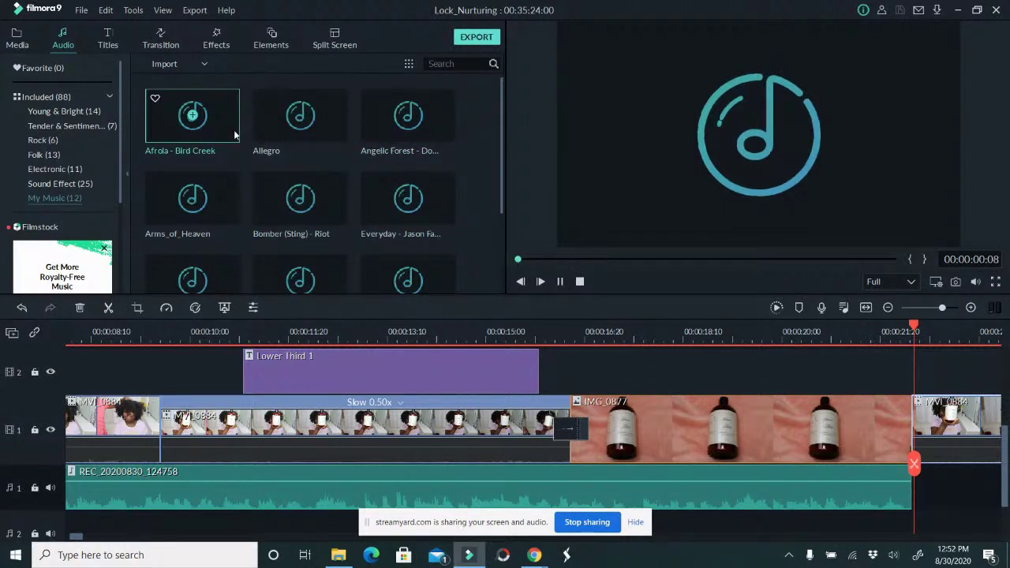
left_click(561, 281)
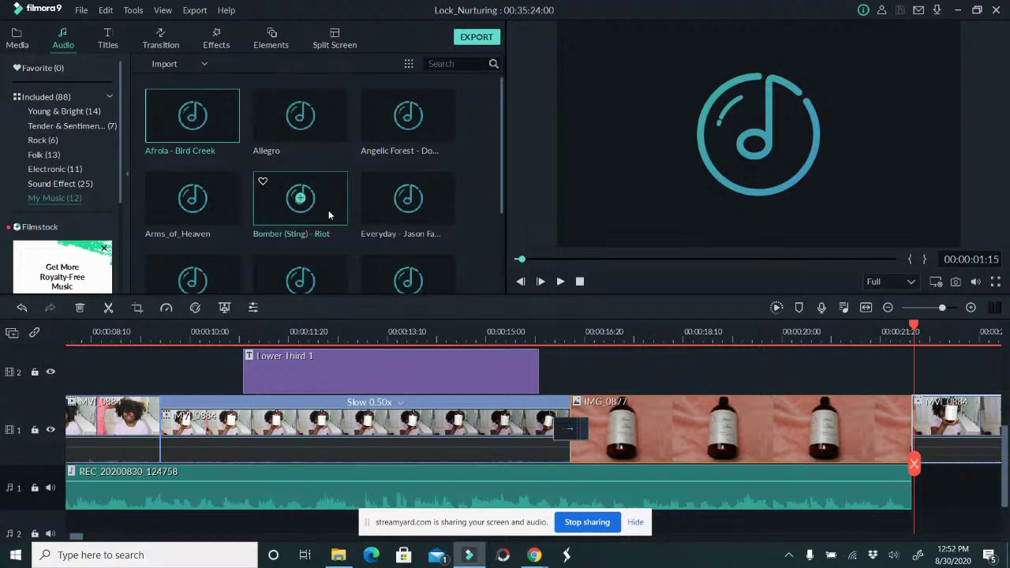
Preview the Allegro track from the My Music audio category.
scroll(328, 209, "down", 3)
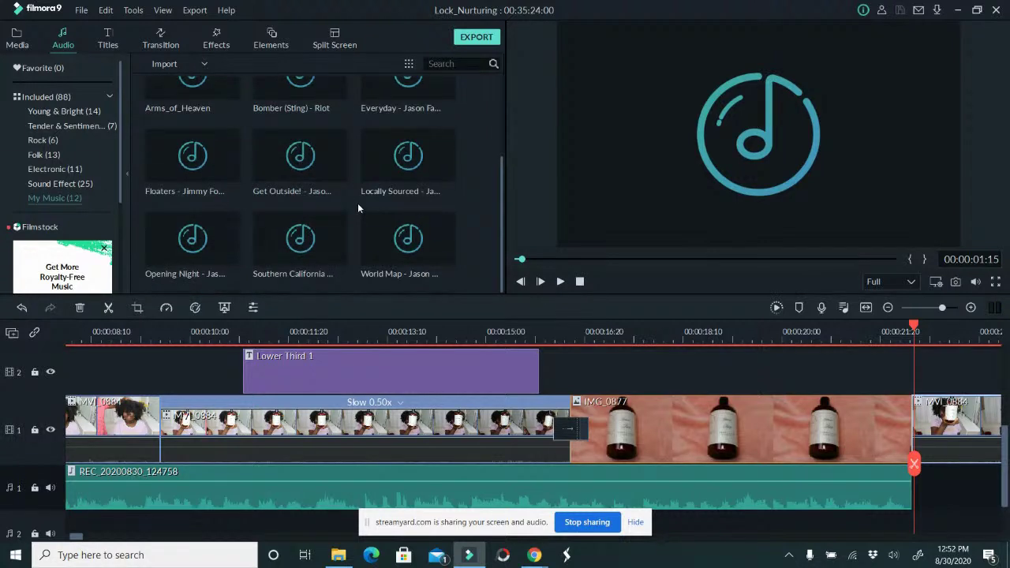
scroll(280, 204, "up", 3)
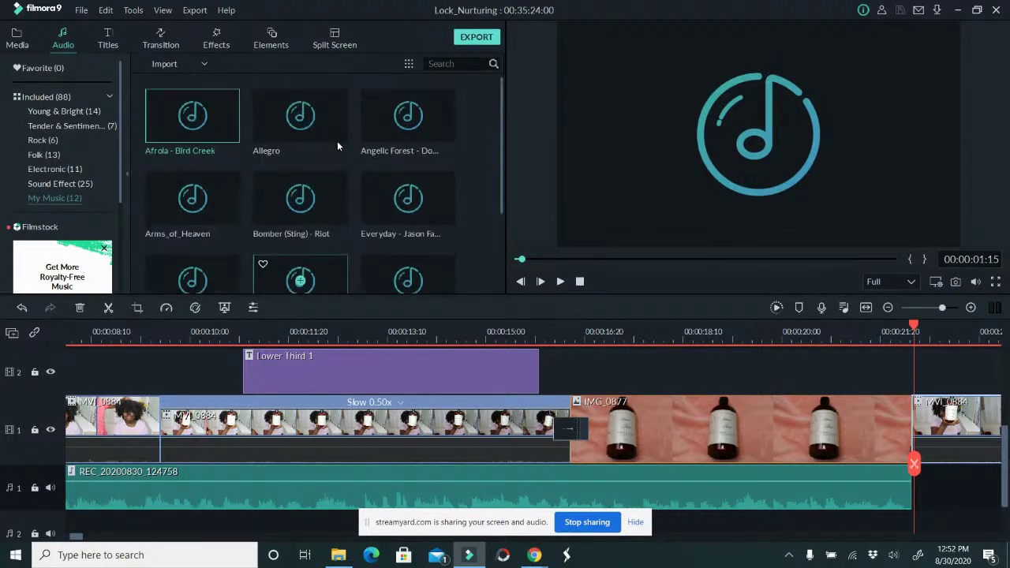
double_click(316, 127)
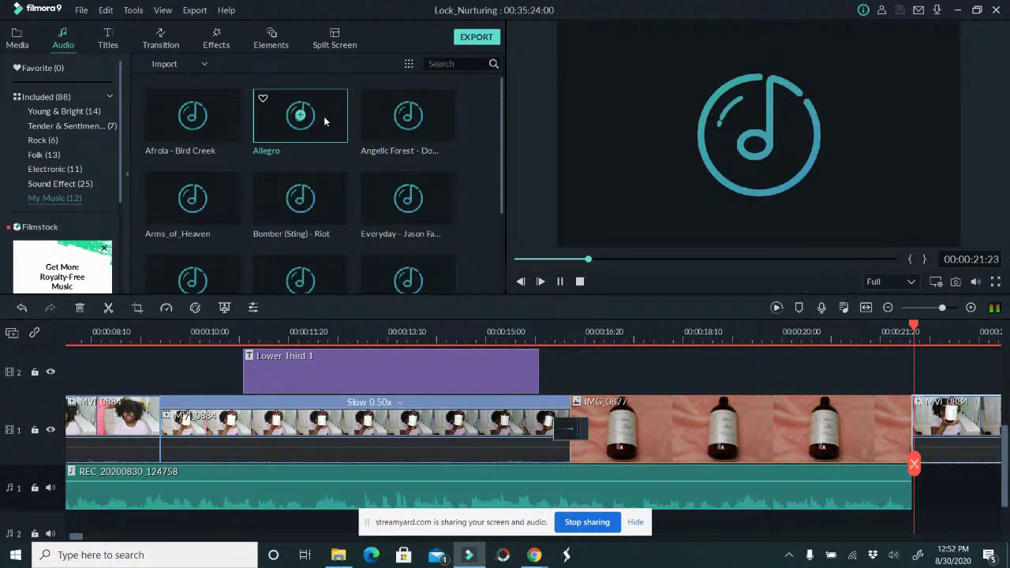
left_click(560, 282)
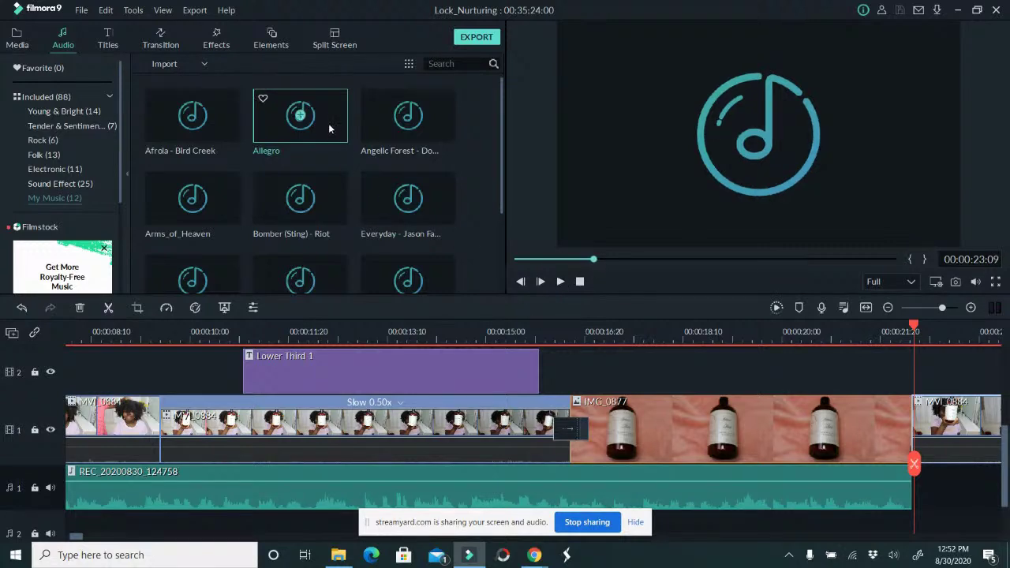
Add the Allegro track to audio track 2 directly after the Everyday - Jason Farnham clip.
scroll(11, 513, "down", 2)
scroll(12, 517, "up", 3)
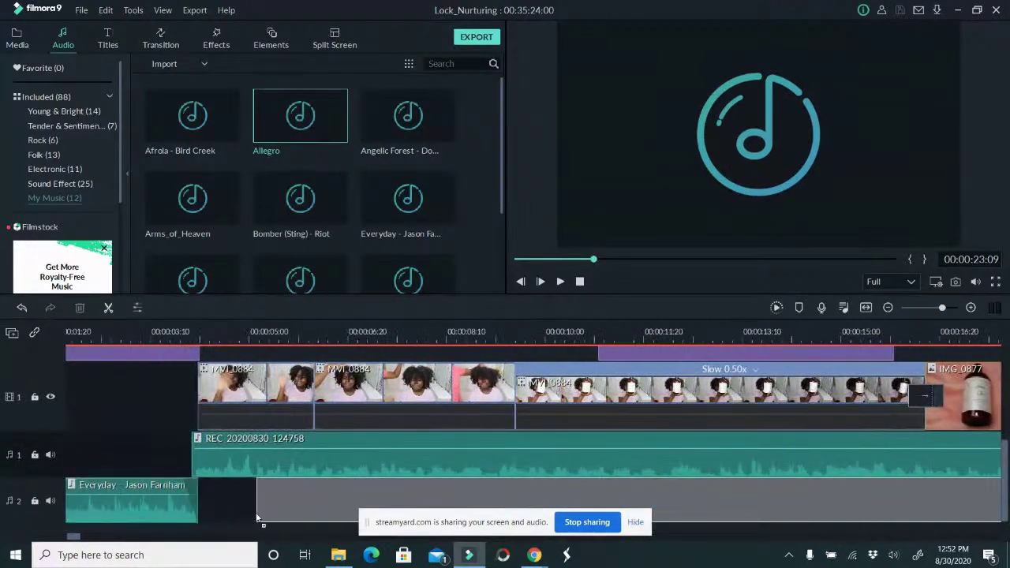
left_click_drag(196, 502, 198, 502)
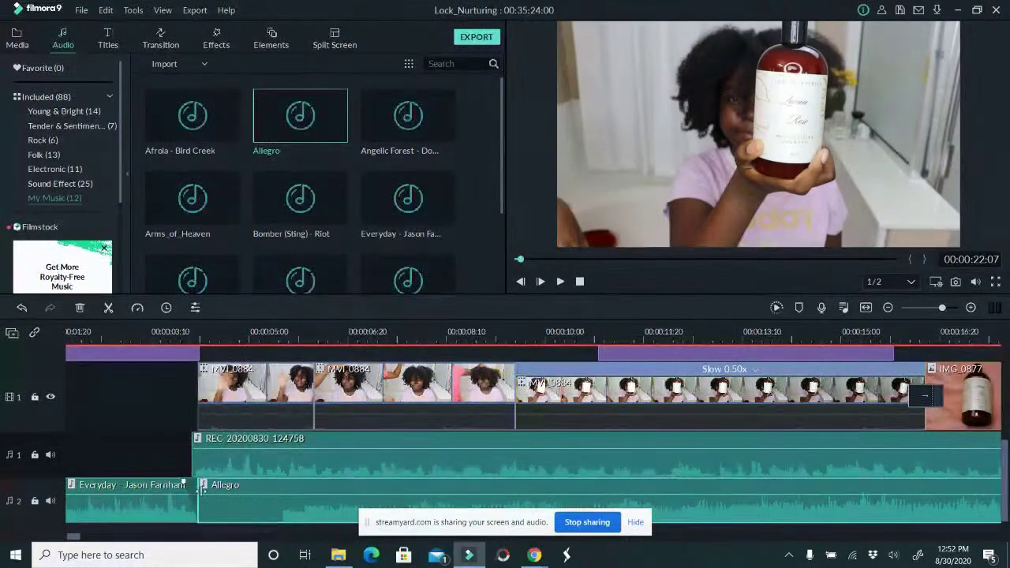
Try to trim the quiet opening off the Allegro clip by moving its start edge inward.
left_click(207, 491)
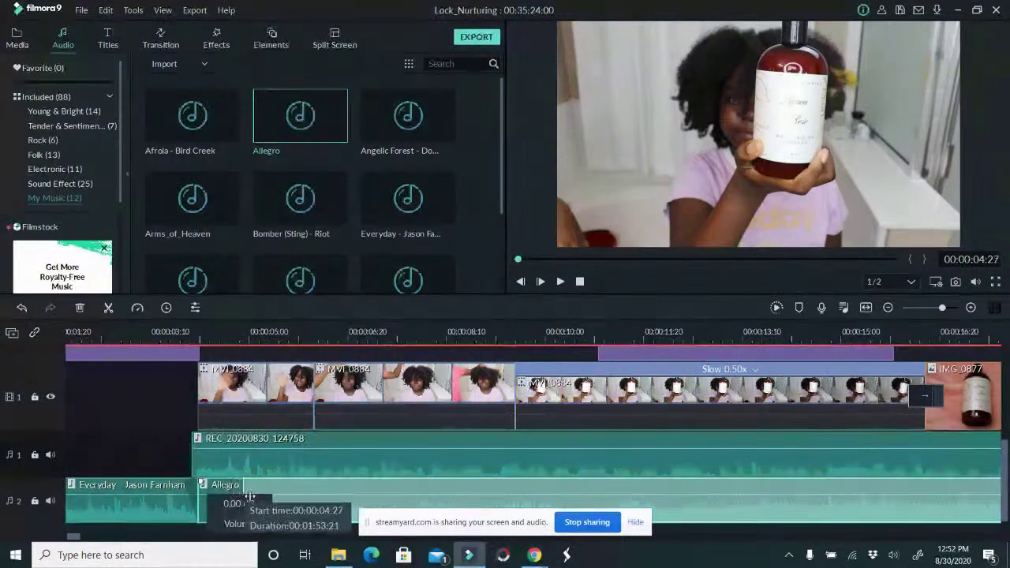
left_click_drag(249, 497, 275, 495)
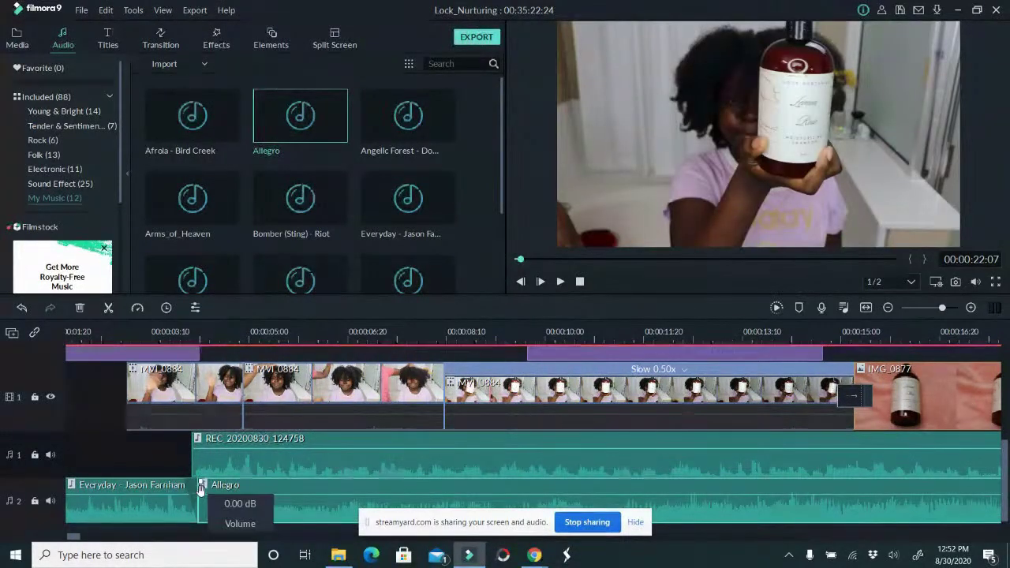
left_click(204, 493)
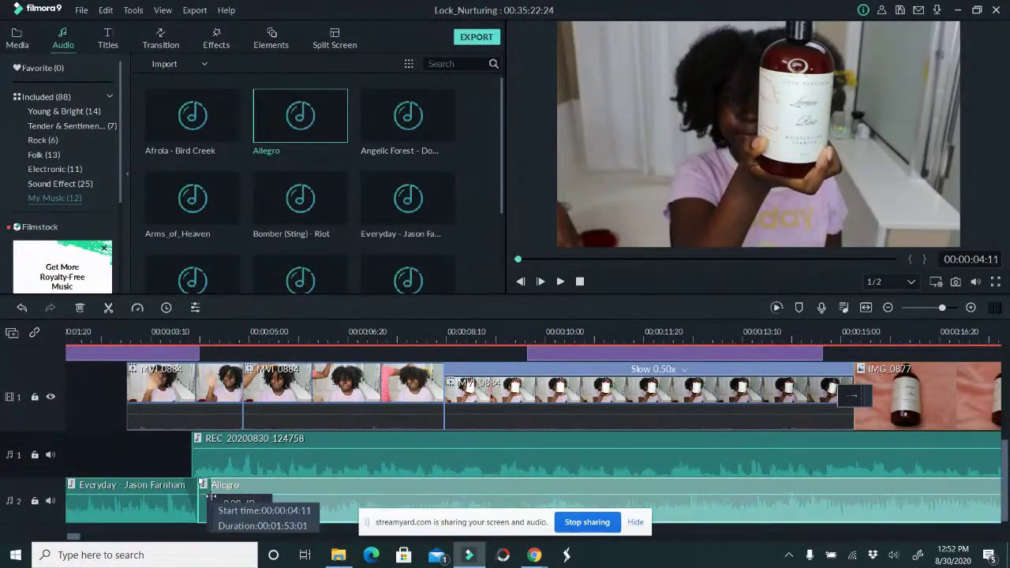
left_click_drag(203, 501, 206, 495)
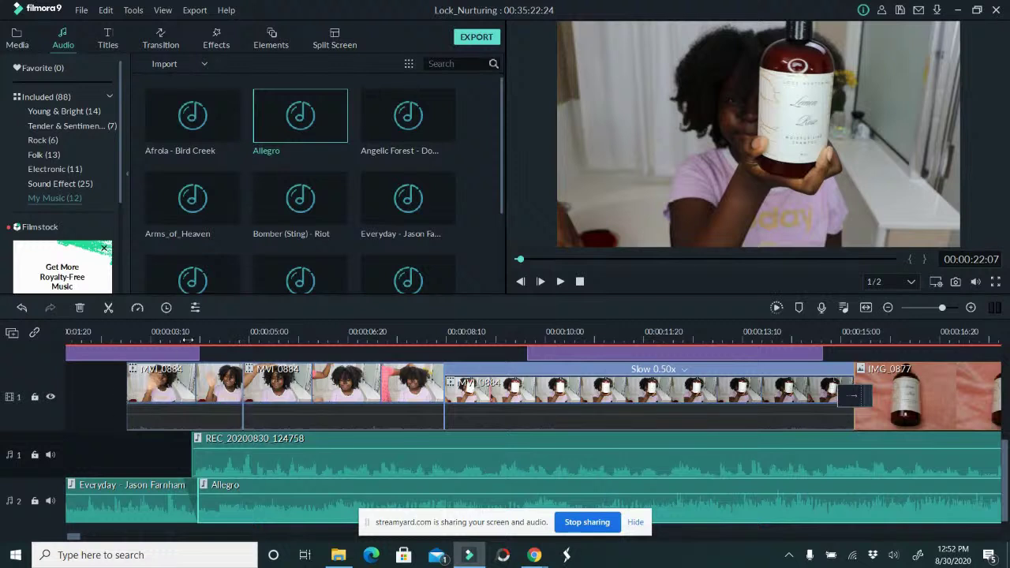
Undo the Allegro start trims, restoring the positions of the video clips and the Lower Third 1 title.
key("ctrl+z")
left_click(176, 458)
scroll(227, 387, "up", 2)
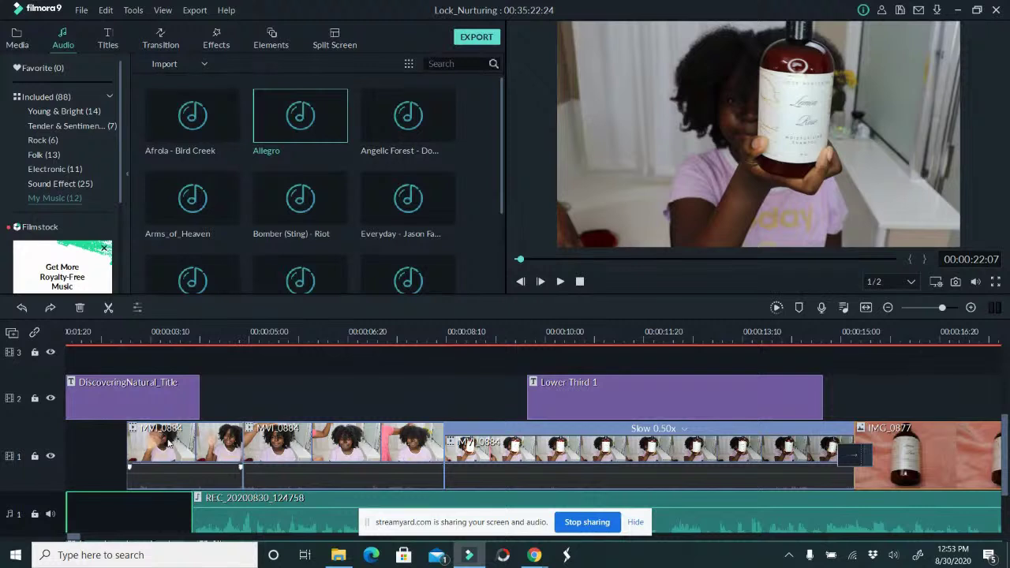
left_click(115, 443)
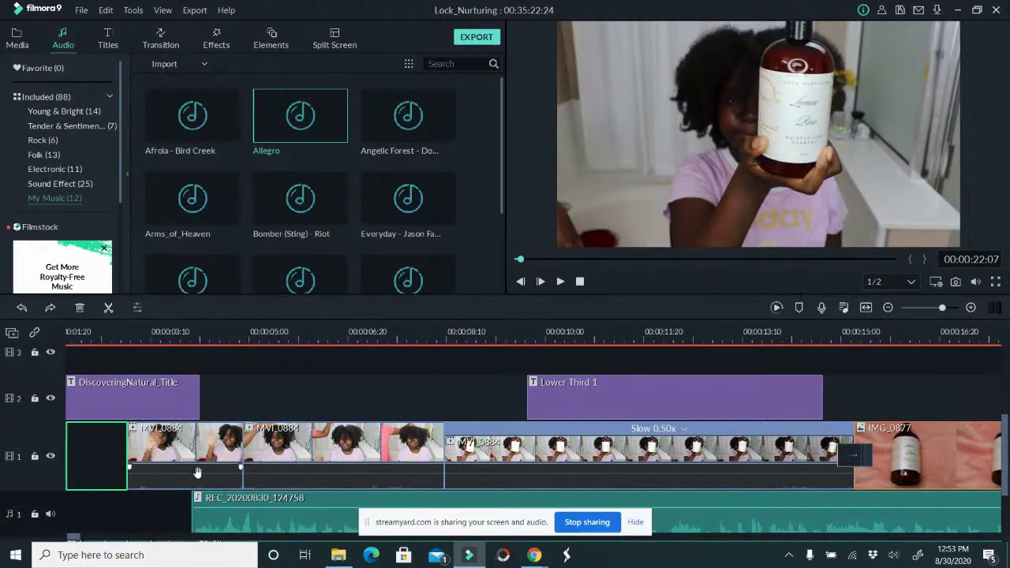
left_click(181, 497)
key("ctrl+z")
scroll(240, 422, "down", 3)
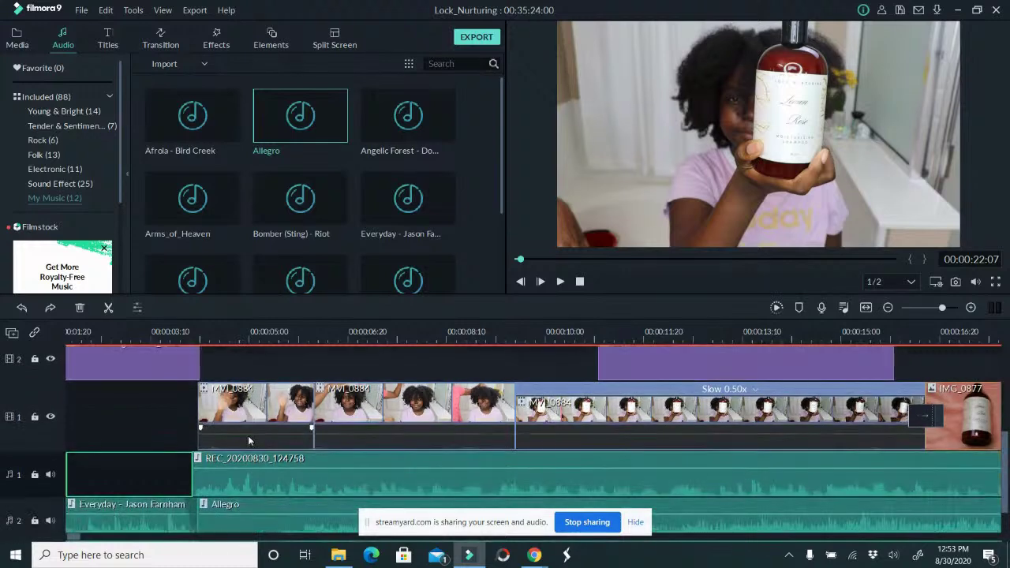
Try trimming the start of the Allegro clip to where its waveform gets louder, and undo the trim.
left_click(269, 509)
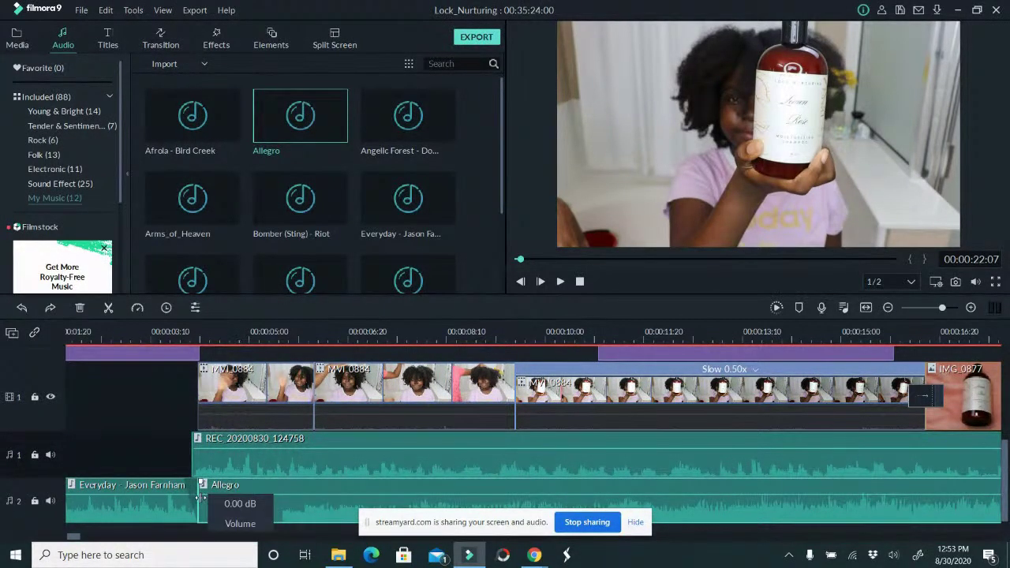
left_click_drag(199, 499, 276, 502)
key("ctrl+z")
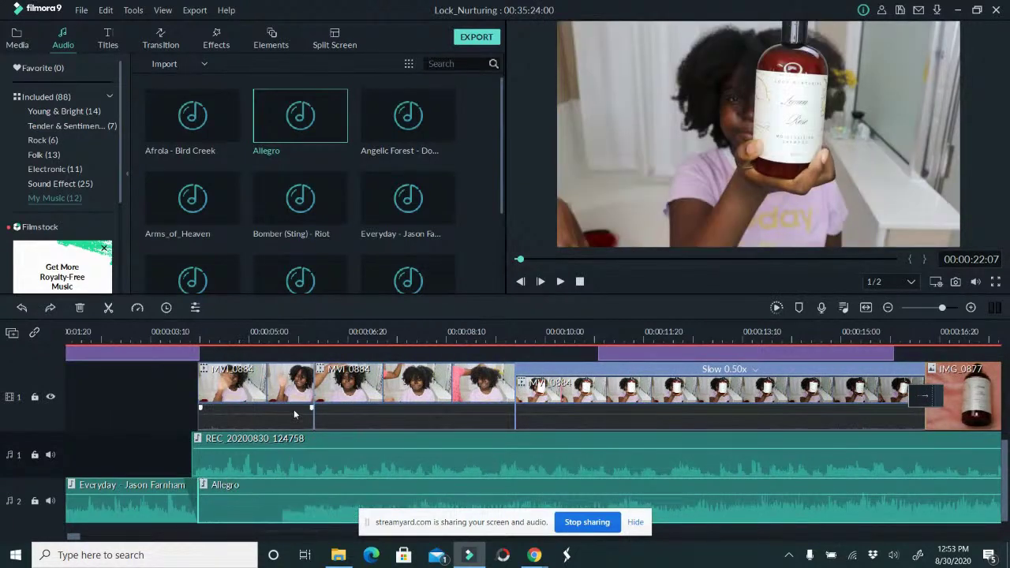
Split the Allegro clip at 00:00:05:17 and delete its quiet opening piece.
left_click(282, 339)
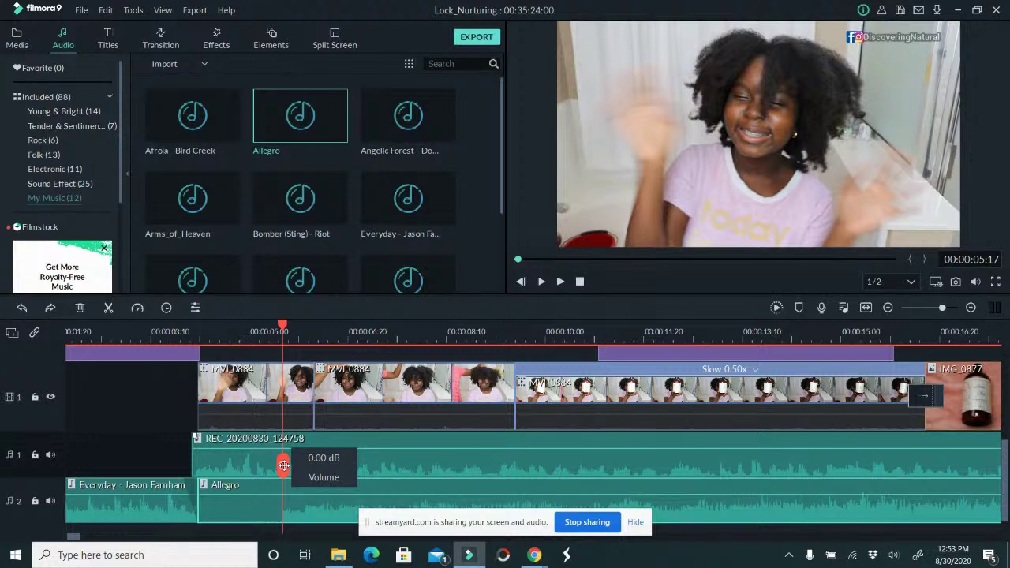
left_click(269, 504)
left_click(108, 308)
left_click(235, 511)
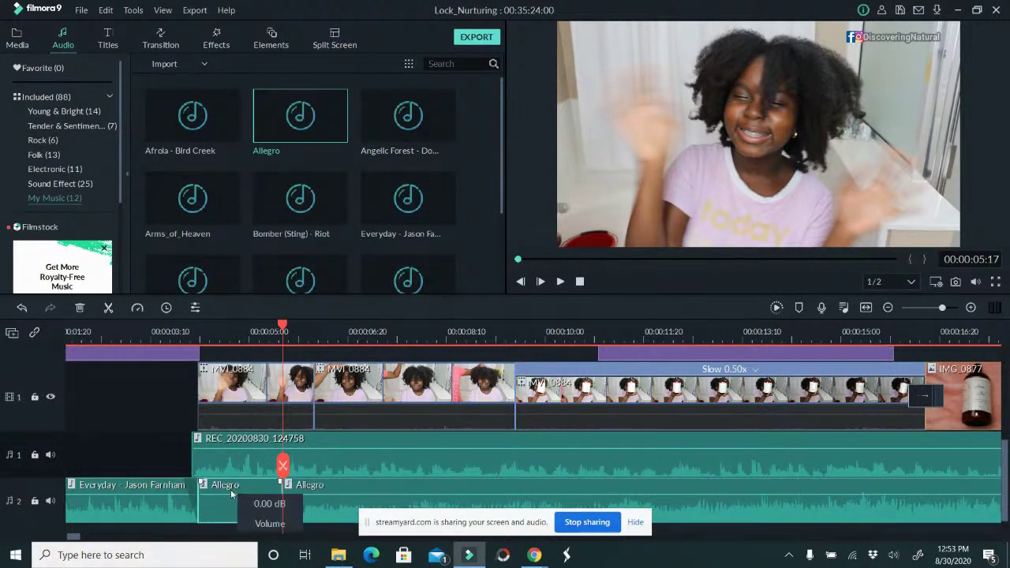
key("Delete")
Move the remaining Allegro clip back against the end of the Everyday - Jason Farnham clip to close the gap.
right_click(232, 495)
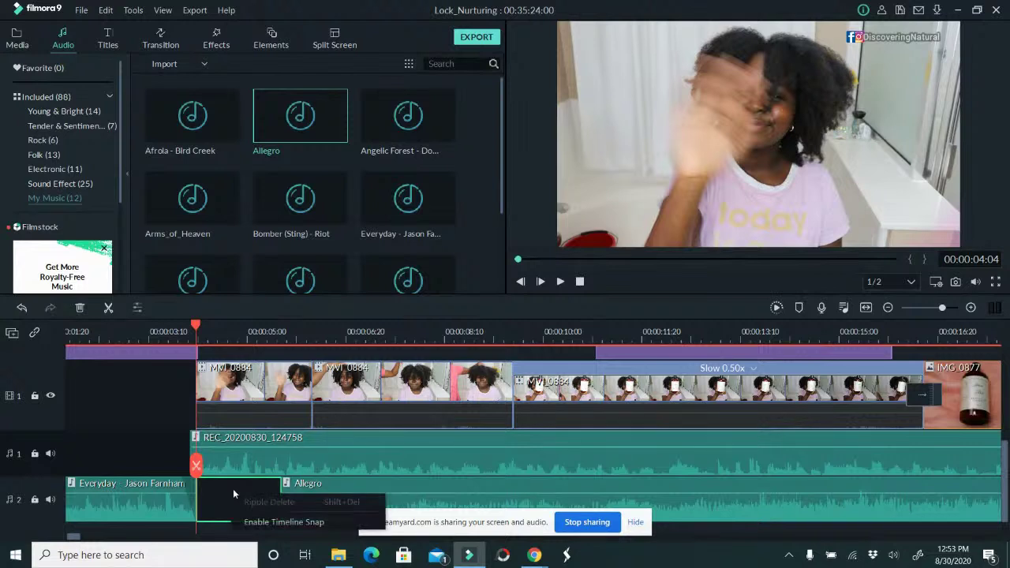
left_click(286, 490)
left_click_drag(285, 489, 297, 493)
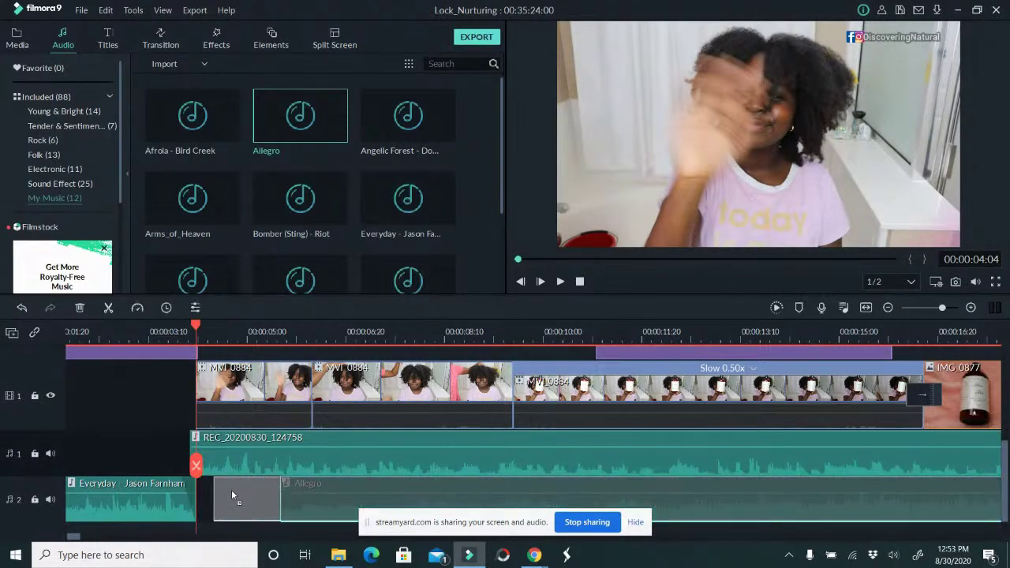
left_click_drag(215, 492, 216, 491)
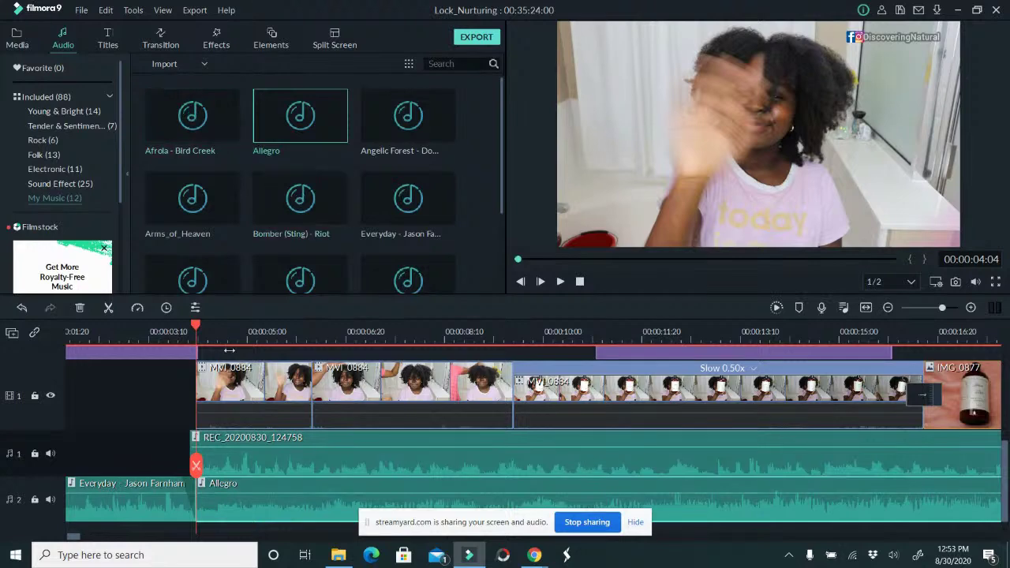
Play the timeline from just before the Allegro clip to 00:00:08:00 to hear the music under the voiceover.
left_click_drag(196, 325, 184, 325)
left_click(559, 283)
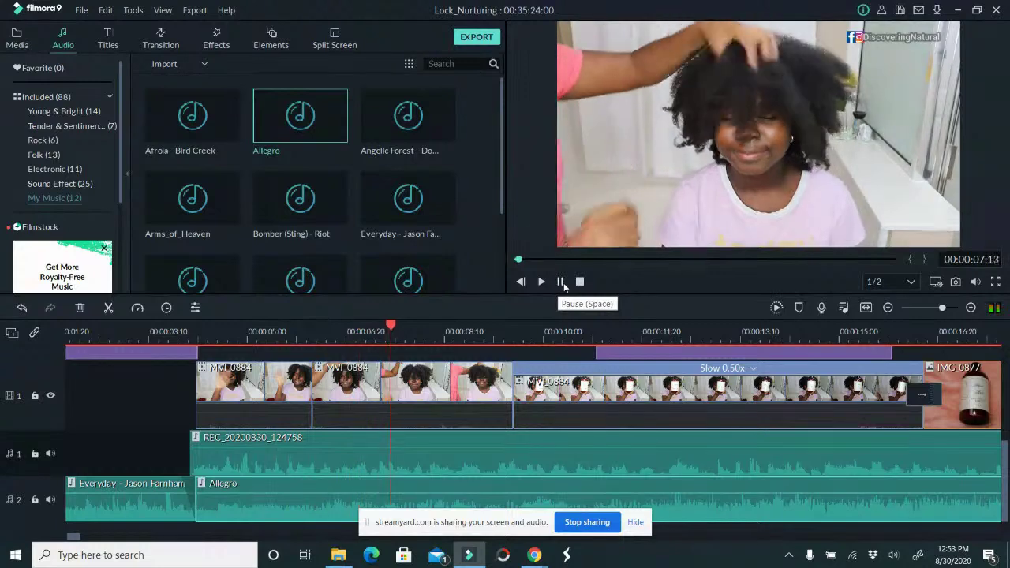
left_click(561, 281)
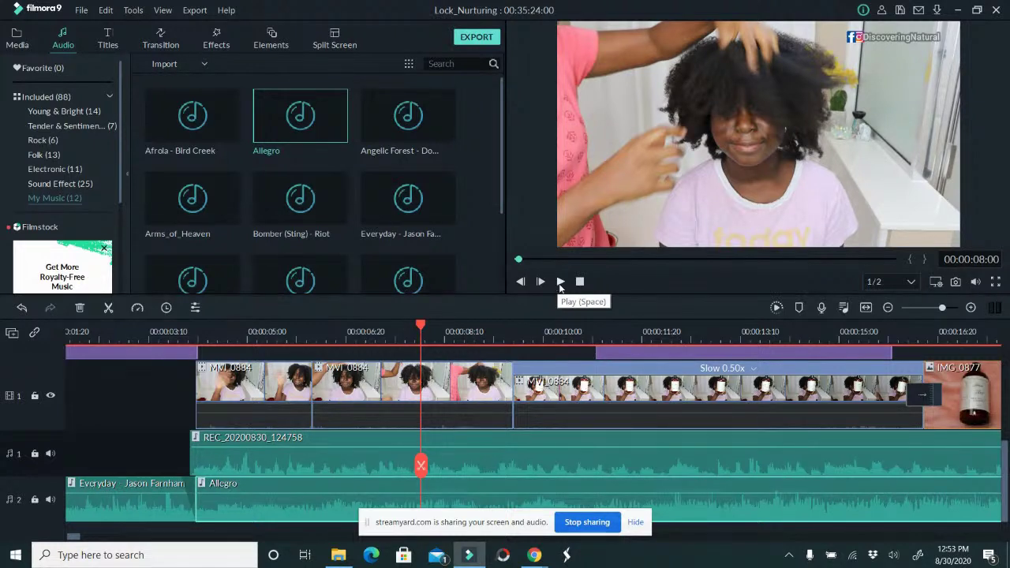
Lower the Allegro clip's volume to -13.07 dB and play the timeline from just before it to 00:00:13:14.
left_click_drag(325, 496, 325, 503)
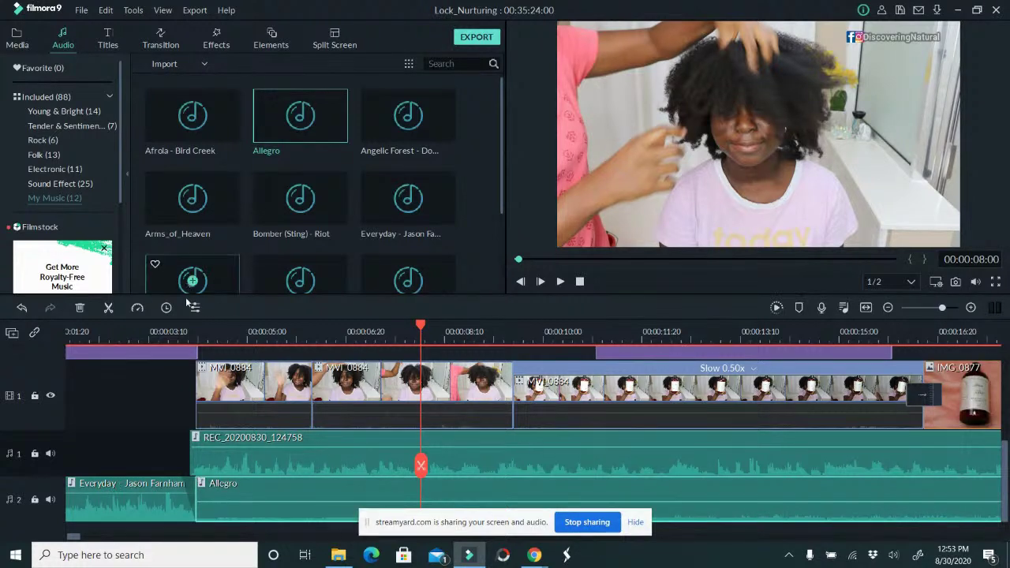
left_click(192, 335)
left_click_drag(192, 466, 157, 471)
left_click(561, 281)
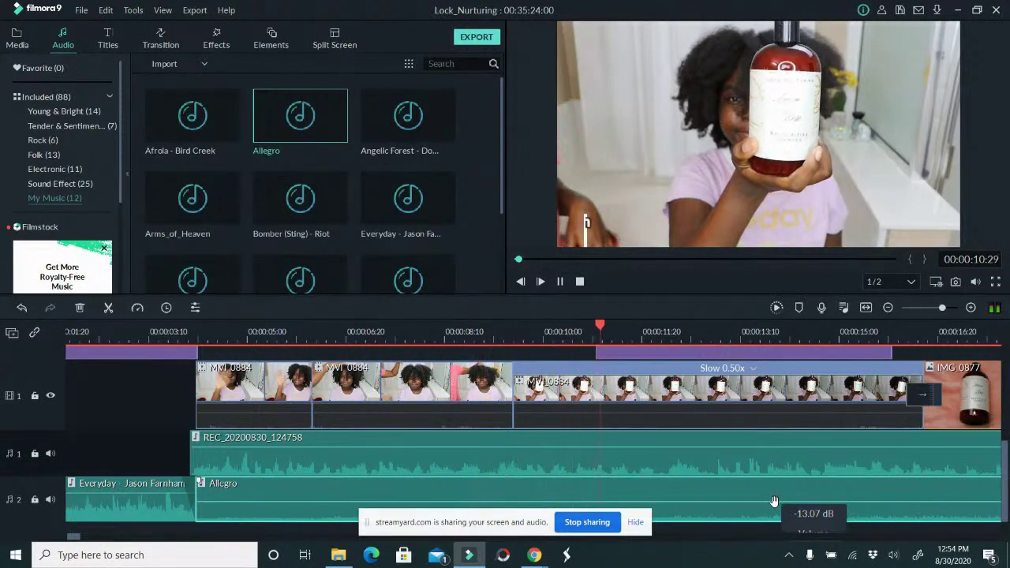
left_click(558, 276)
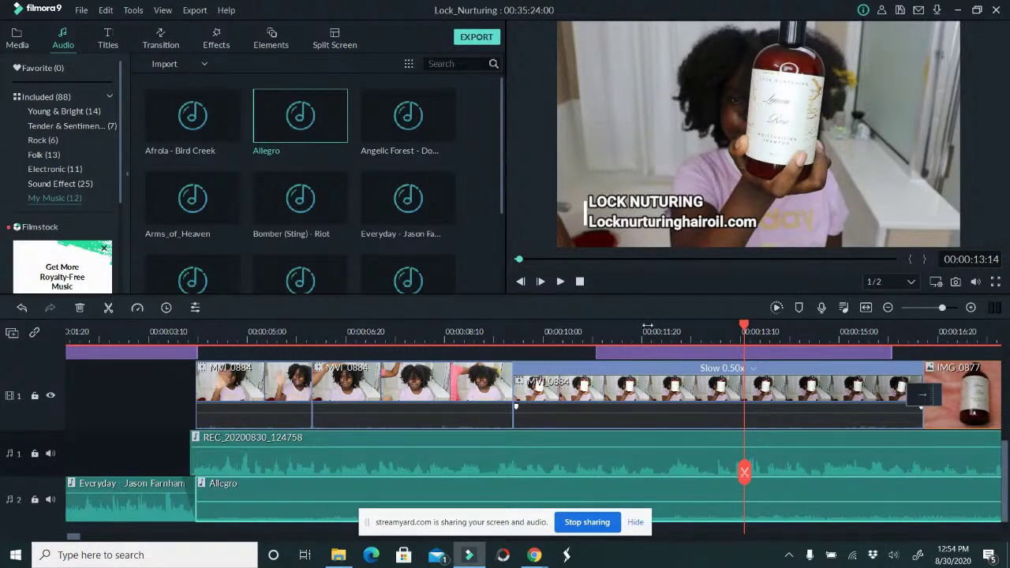
Open the Lower Third 1 title for editing and nudge its brand-and-website text slightly to the right.
scroll(639, 359, "up", 1)
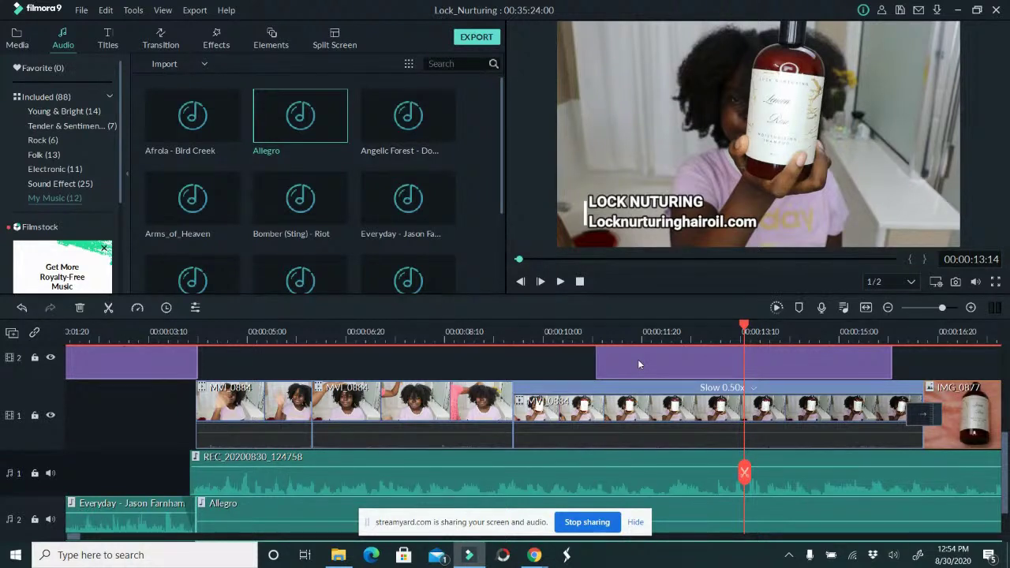
double_click(638, 359)
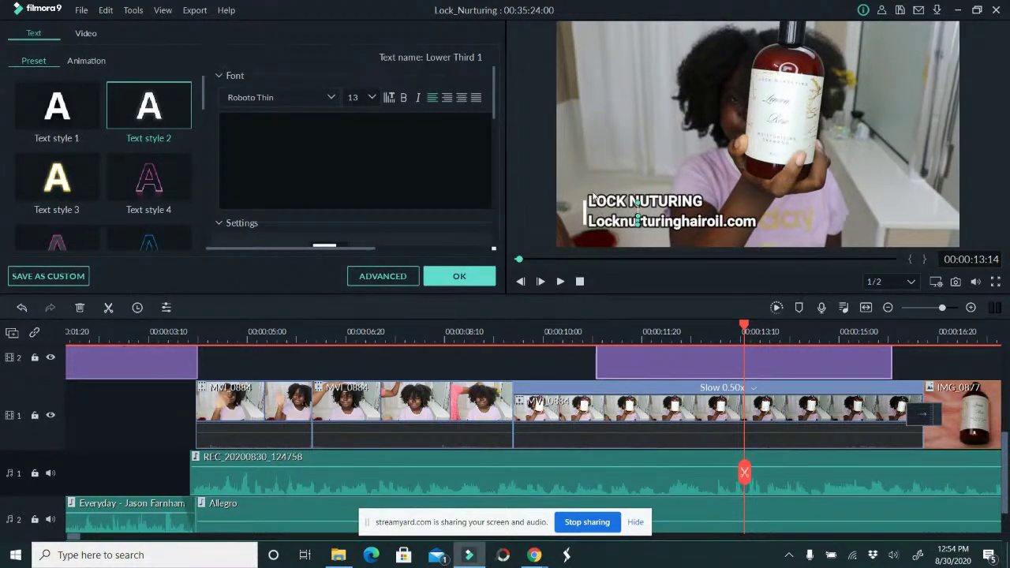
left_click(610, 217)
left_click_drag(610, 217, 612, 218)
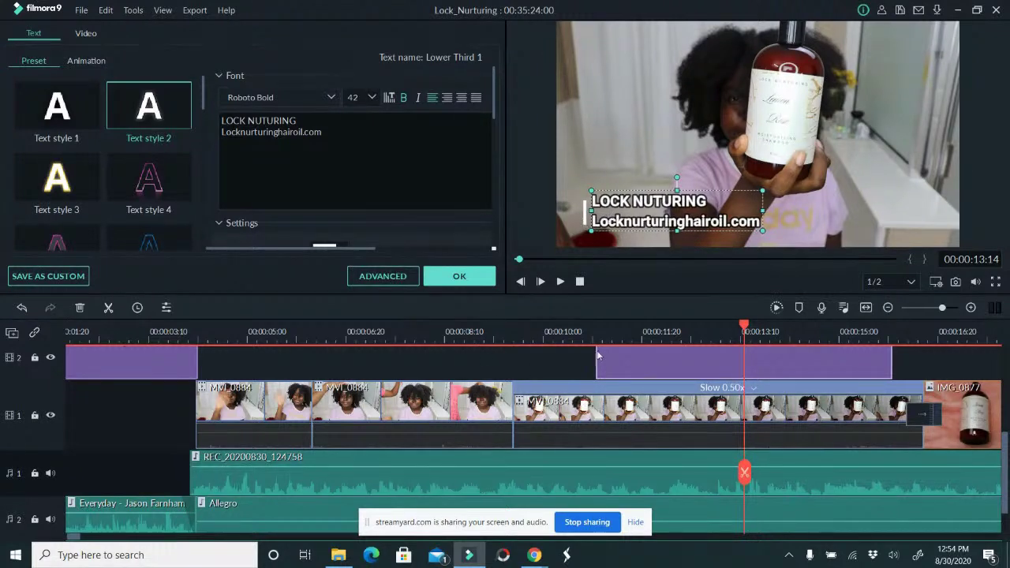
Lower the Allegro clip's volume further to -17.89 dB.
left_click(527, 328)
scroll(474, 410, "down", 2)
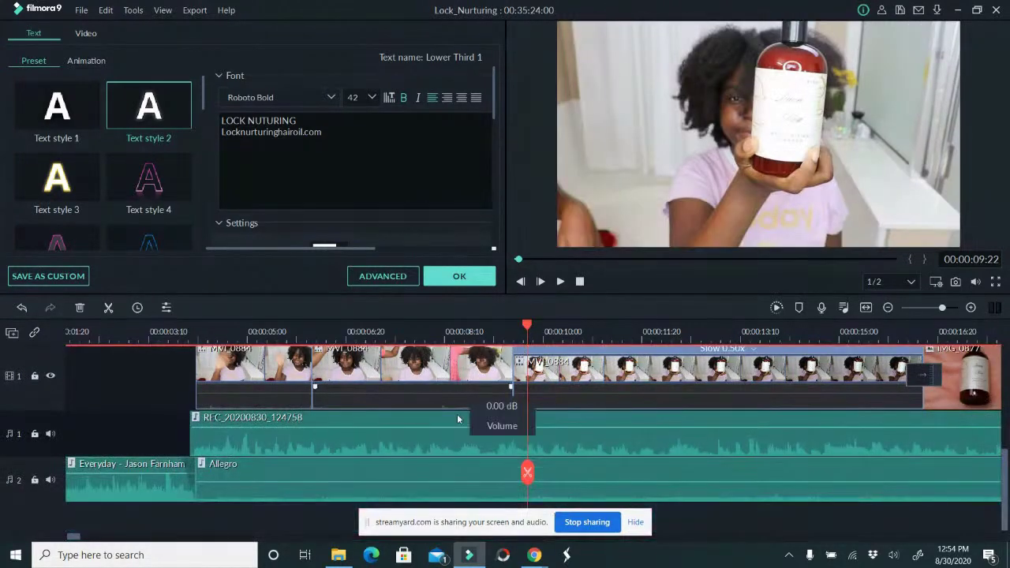
mouse_move(412, 483)
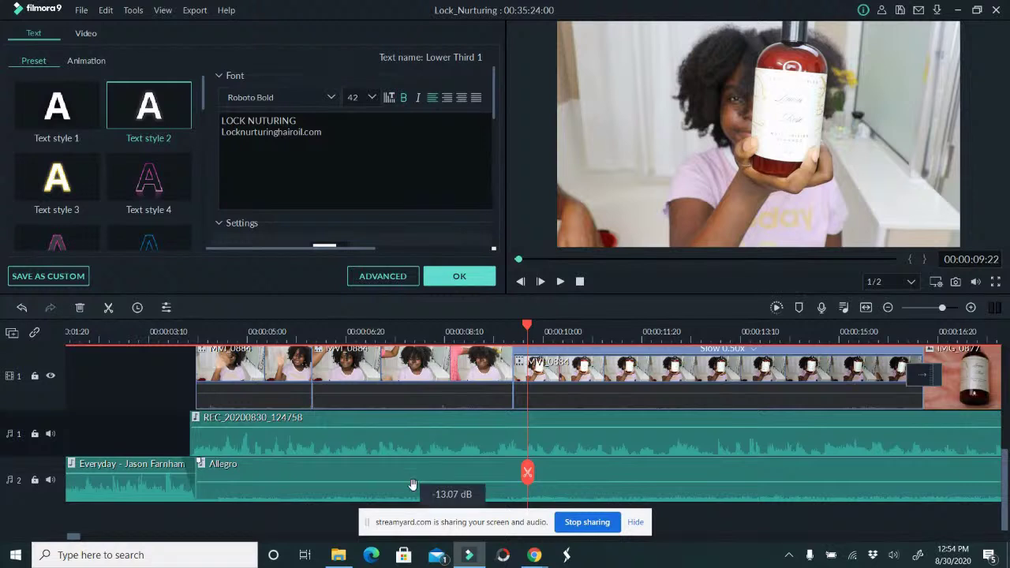
left_click_drag(412, 485, 412, 488)
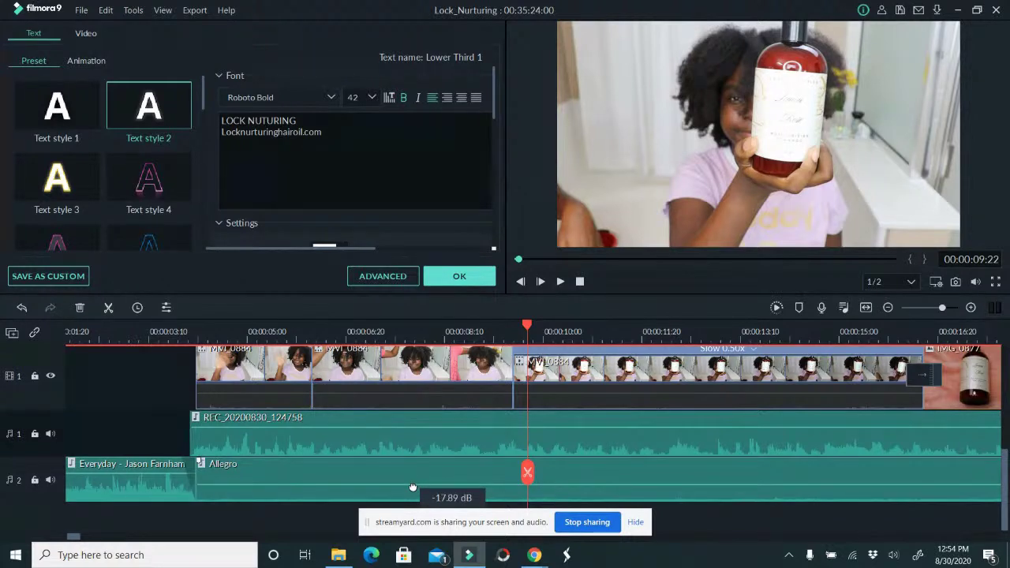
Play the timeline from 00:00:03:24 to 00:00:22:17 to check the music level against the voiceover.
left_click(180, 330)
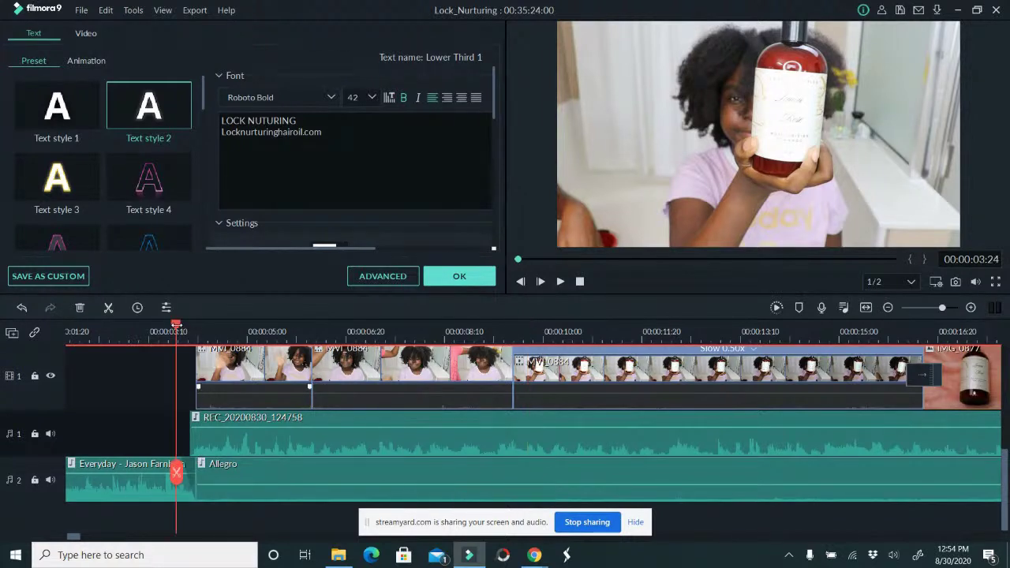
left_click(561, 281)
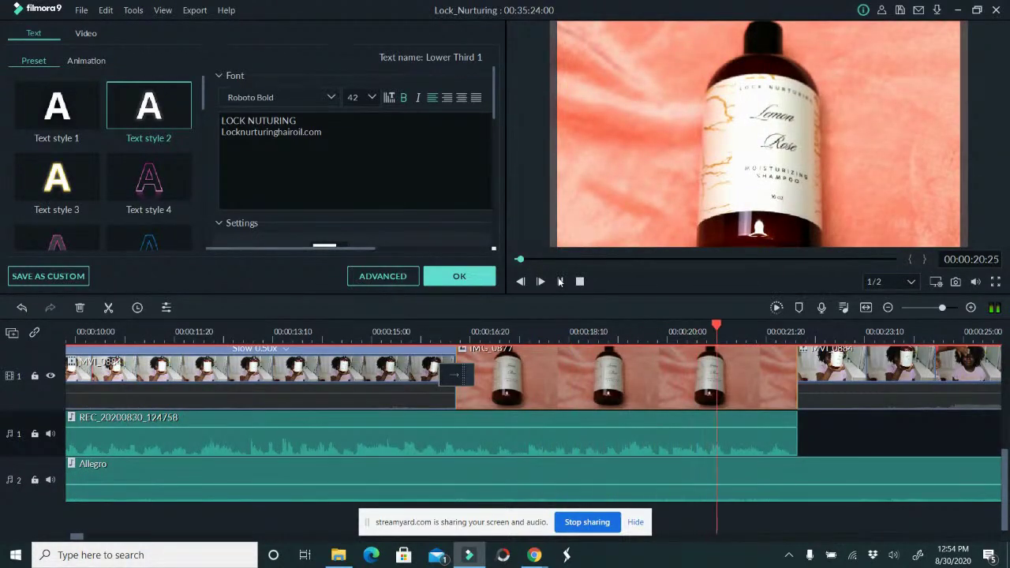
key("space")
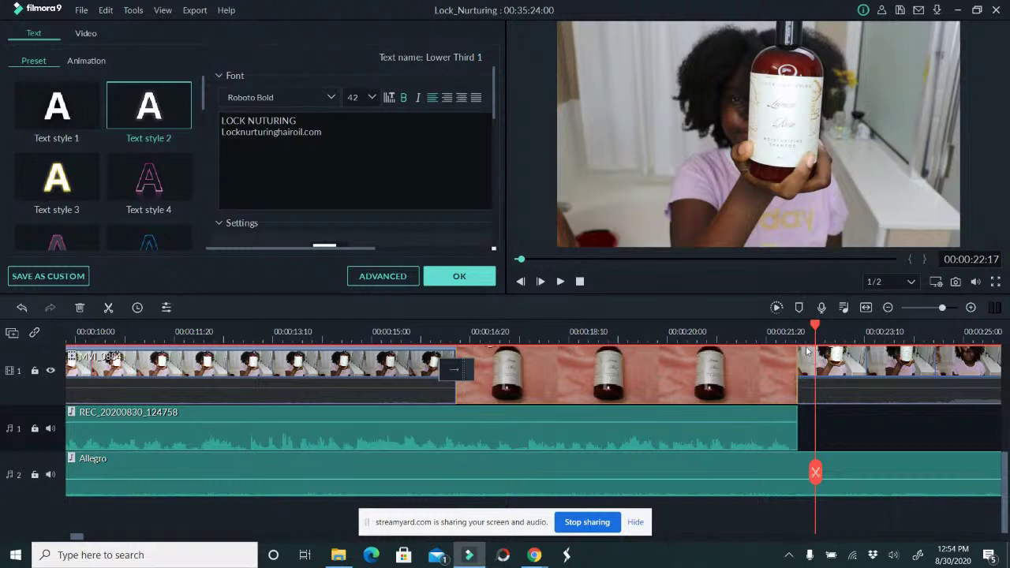
Save the project and split the MVI_0884 and Allegro clips at 00:00:22:17, just after the voiceover's end.
key("ctrl+s")
key("ctrl+b")
double_click(839, 464)
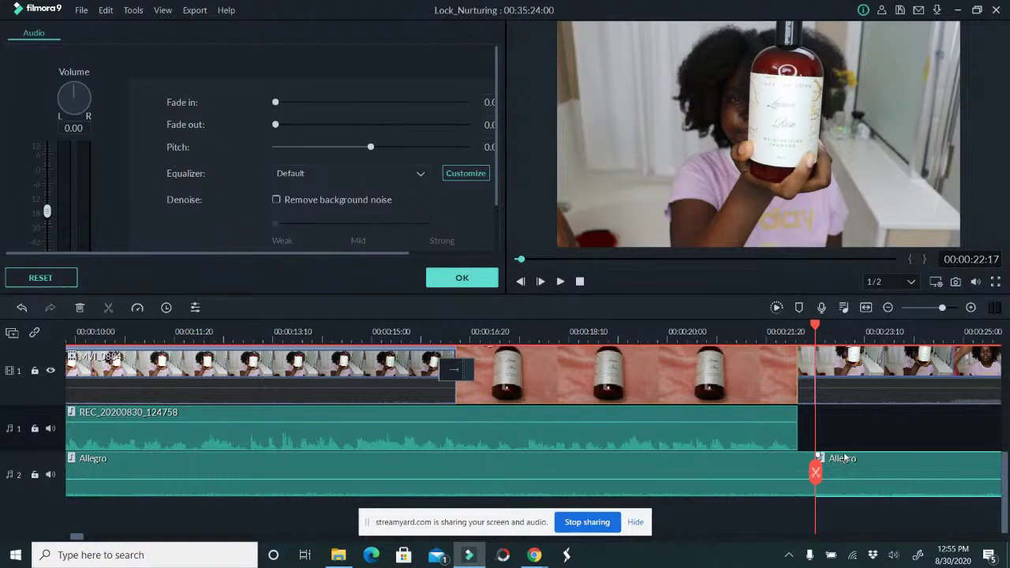
Delete the rest of the Allegro music after the split.
key("Home")
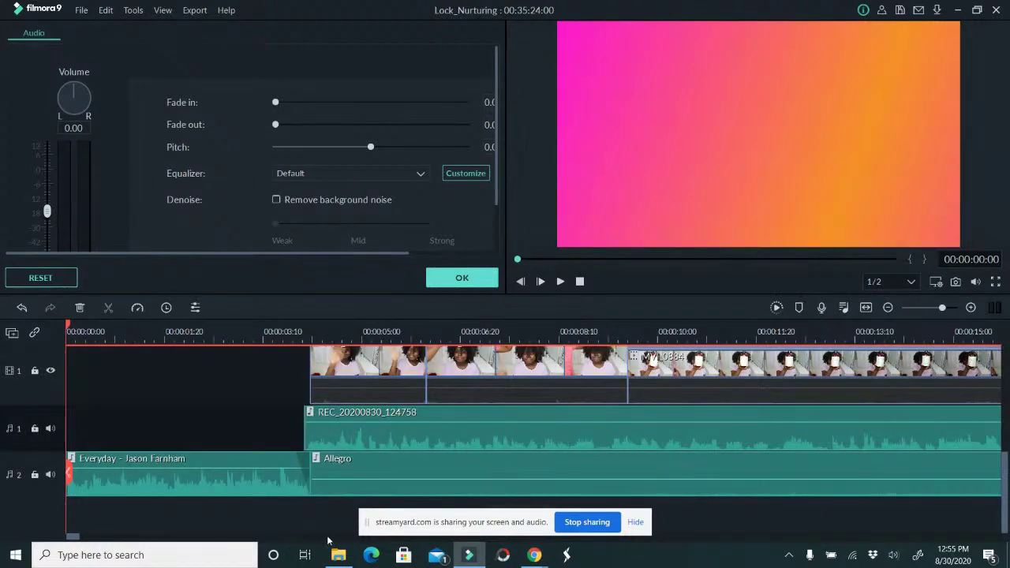
scroll(98, 535, "right", 10)
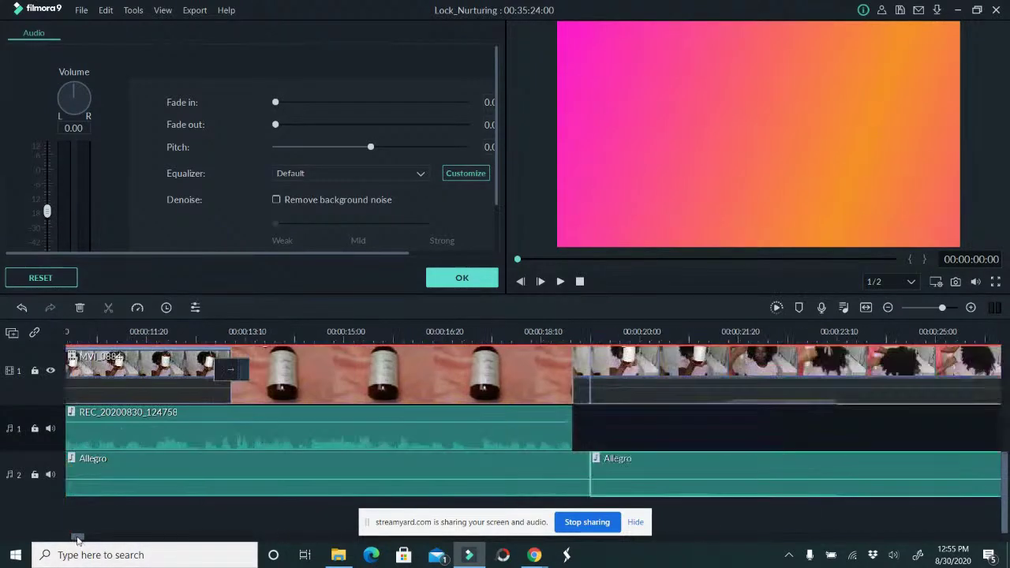
scroll(79, 537, "left", 1)
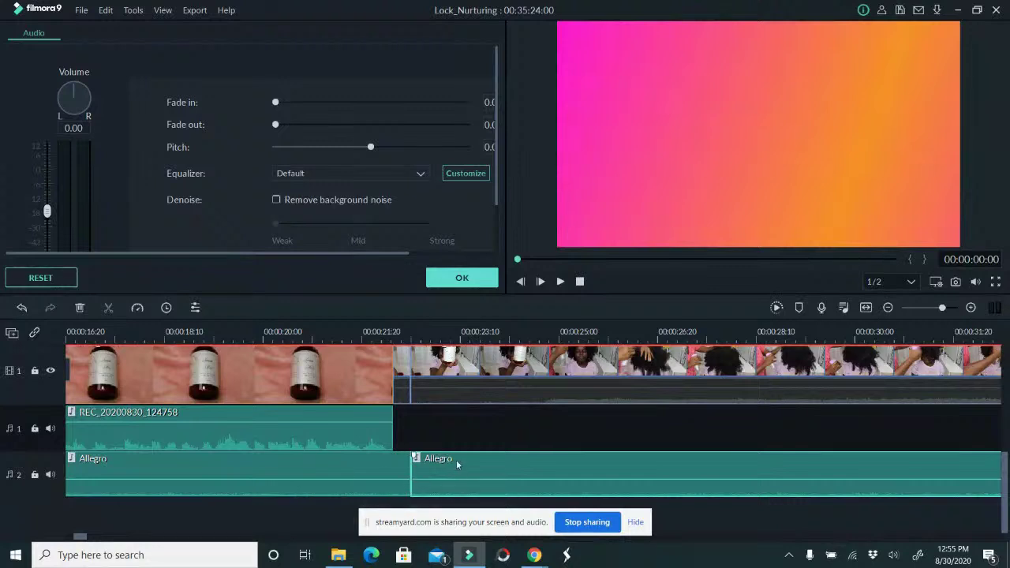
key("Delete")
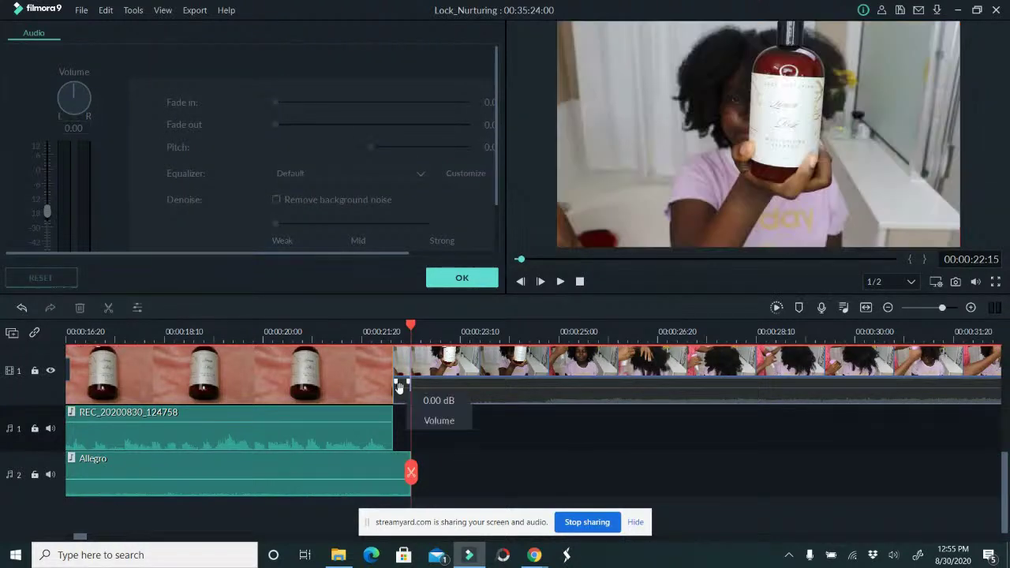
Open the video settings of the short MVI_0884 piece between the IMG_0877 photo and the split.
left_click(400, 381)
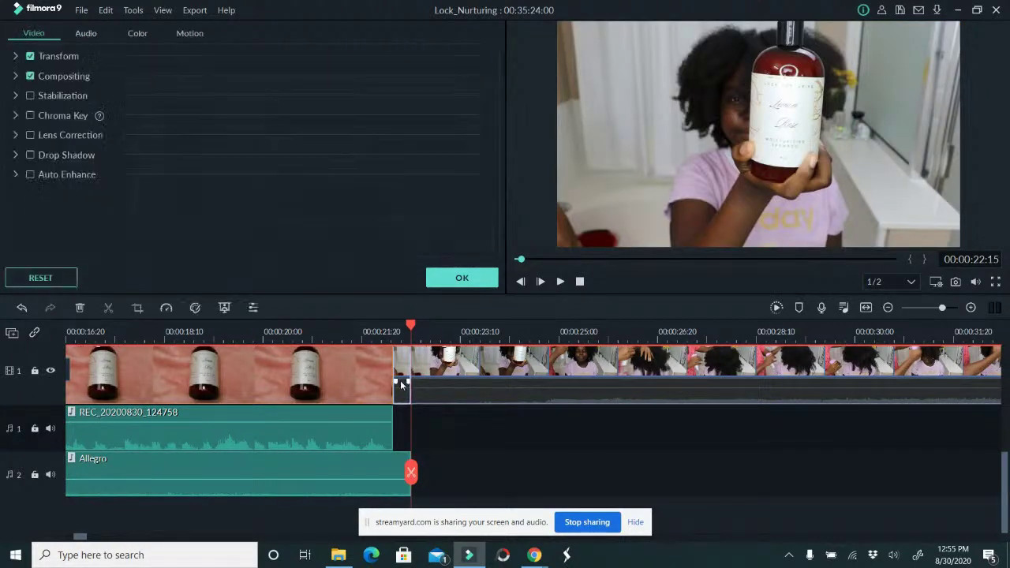
Delete the short leftover clip after IMG_0877 and trim the Allegro music to end with the voice recording.
key("Delete")
left_click(405, 467)
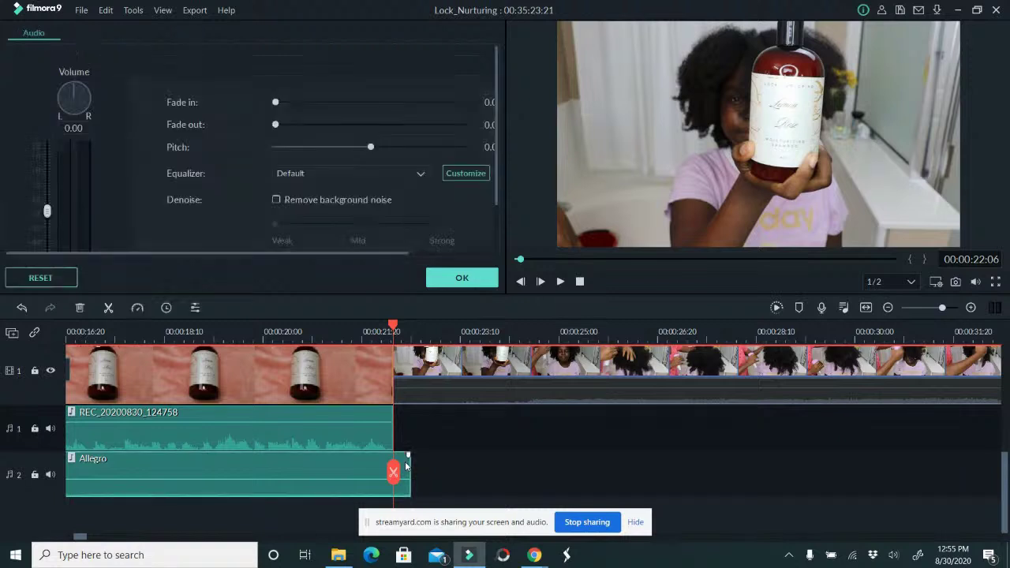
left_click_drag(408, 460, 398, 465)
key("ctrl+z")
left_click_drag(409, 476, 395, 474)
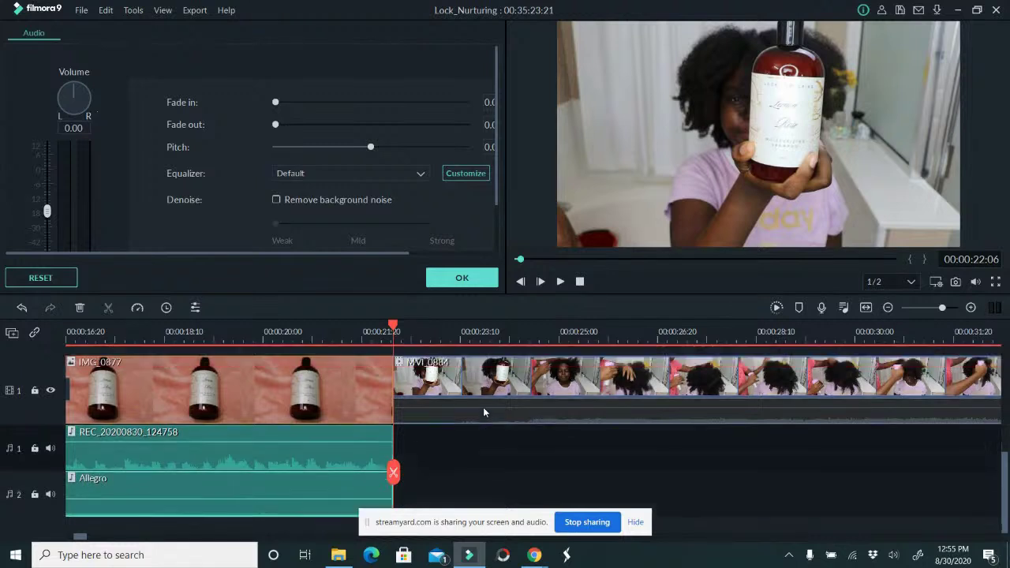
Move the playhead to 00:00:23:25 and save the project.
scroll(485, 413, "up", 2)
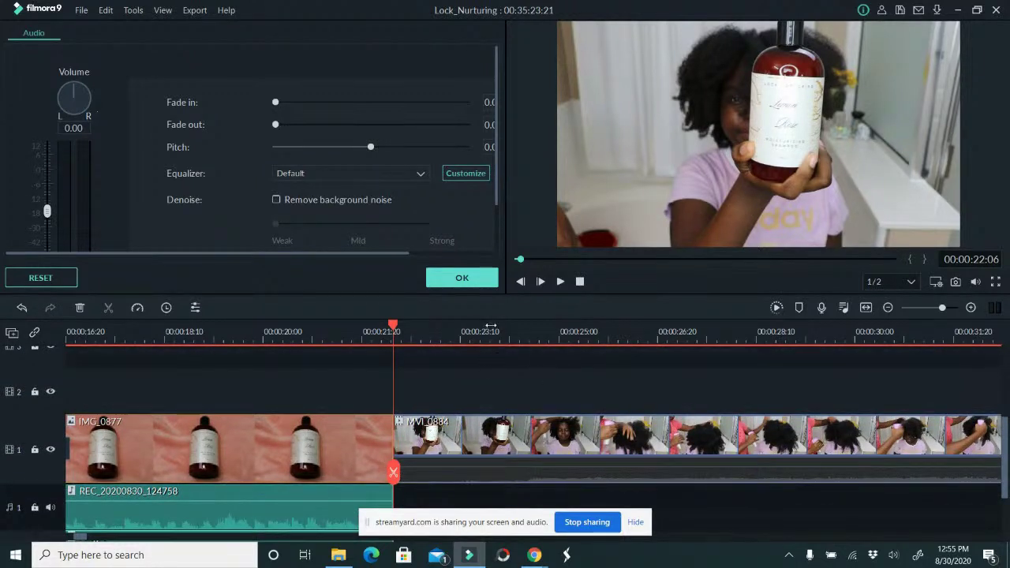
left_click(490, 330)
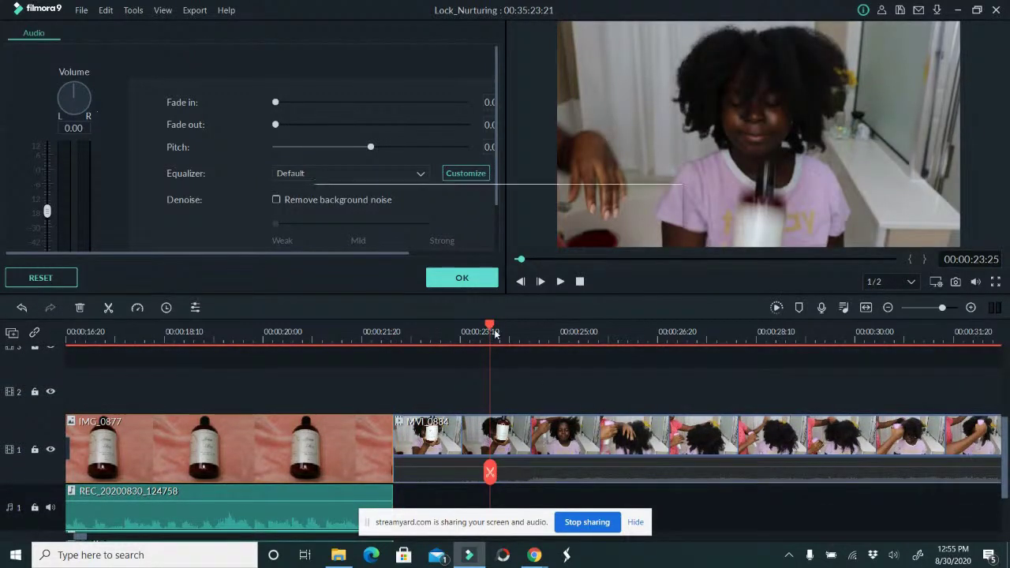
key("ctrl+s")
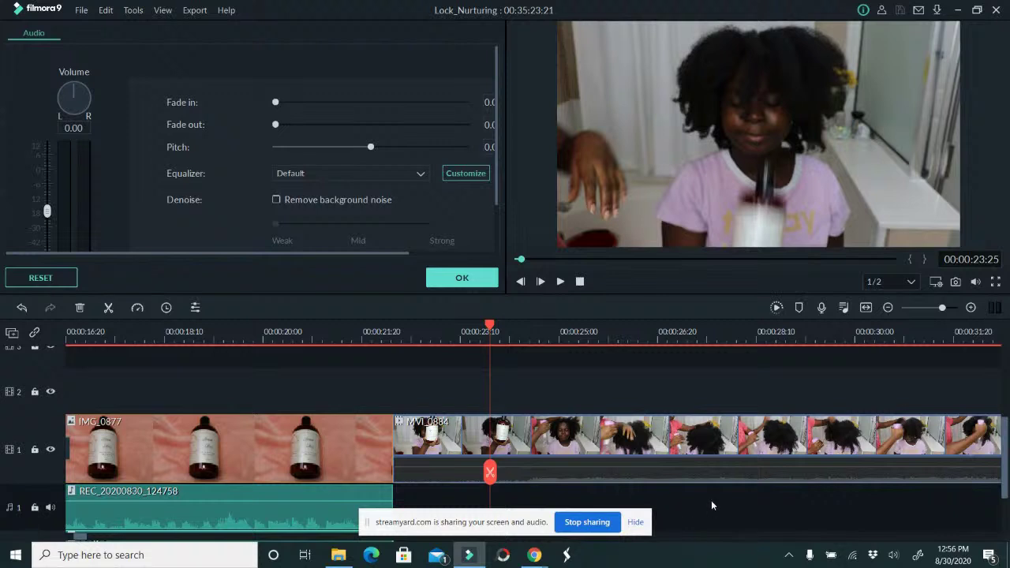
Split the MVI_0884 clip following IMG_0877 at 00:00:24:19 and delete the part before the cut.
left_click_drag(490, 472, 536, 474)
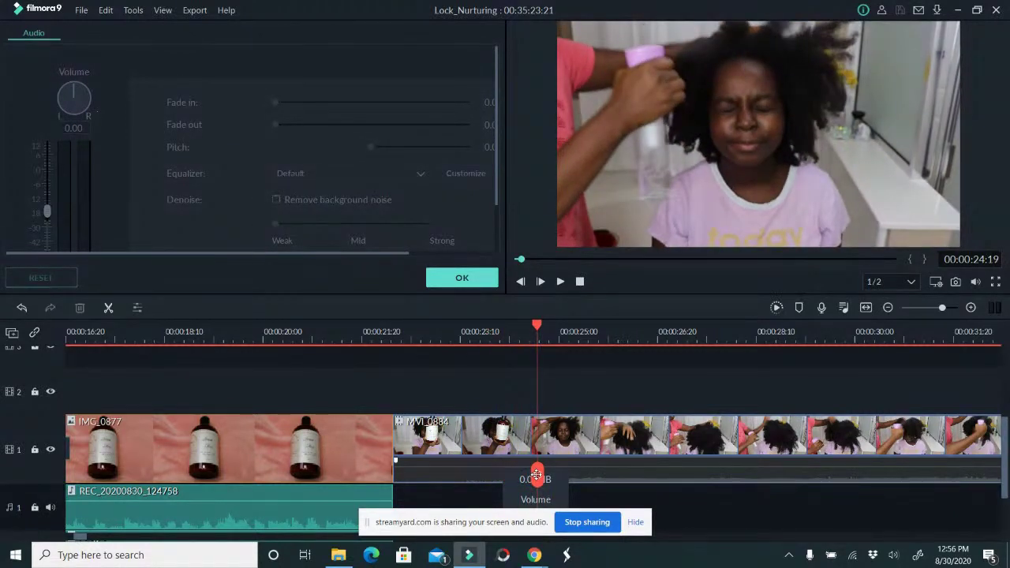
left_click(522, 453)
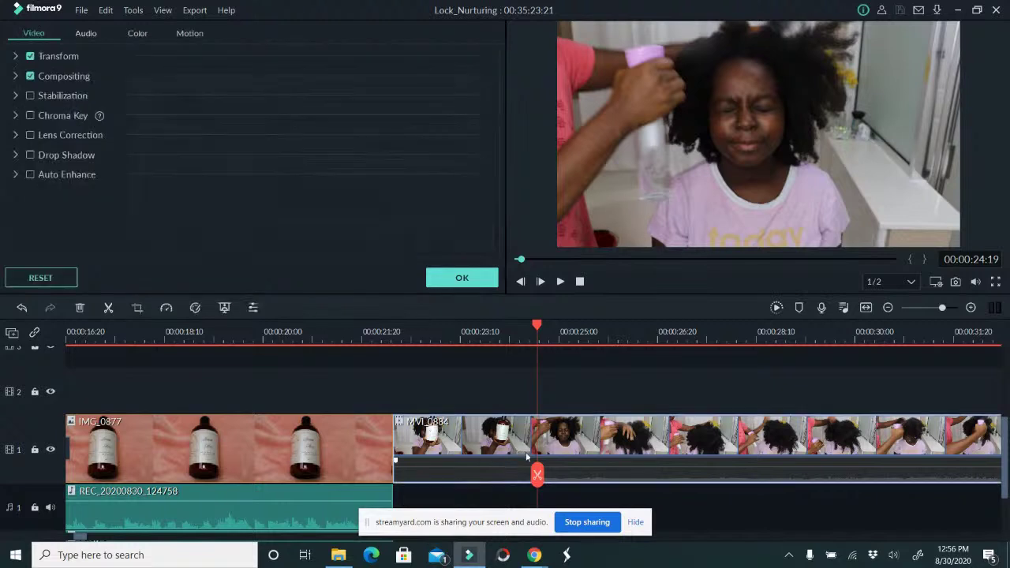
key("ctrl+b")
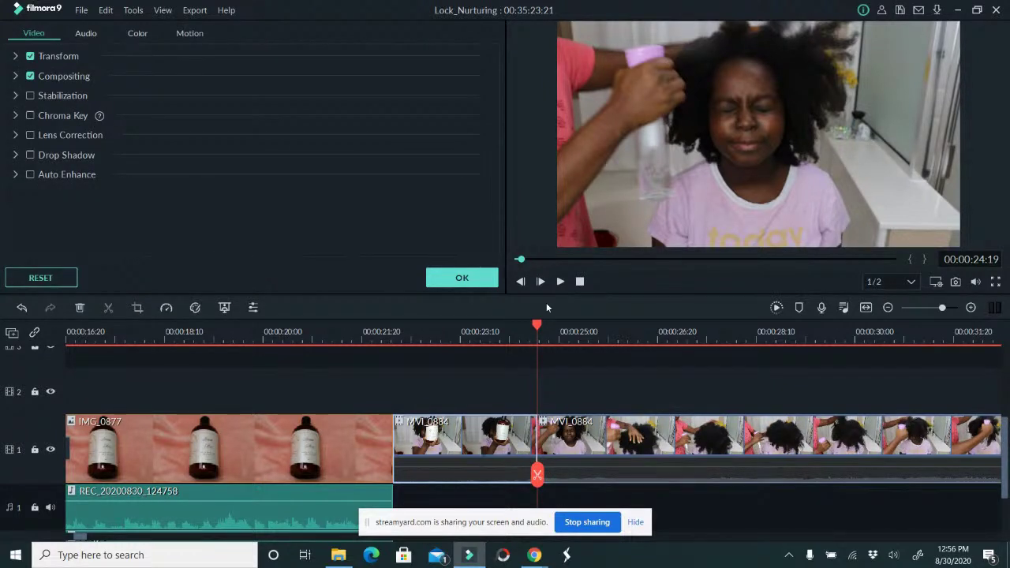
key("Delete")
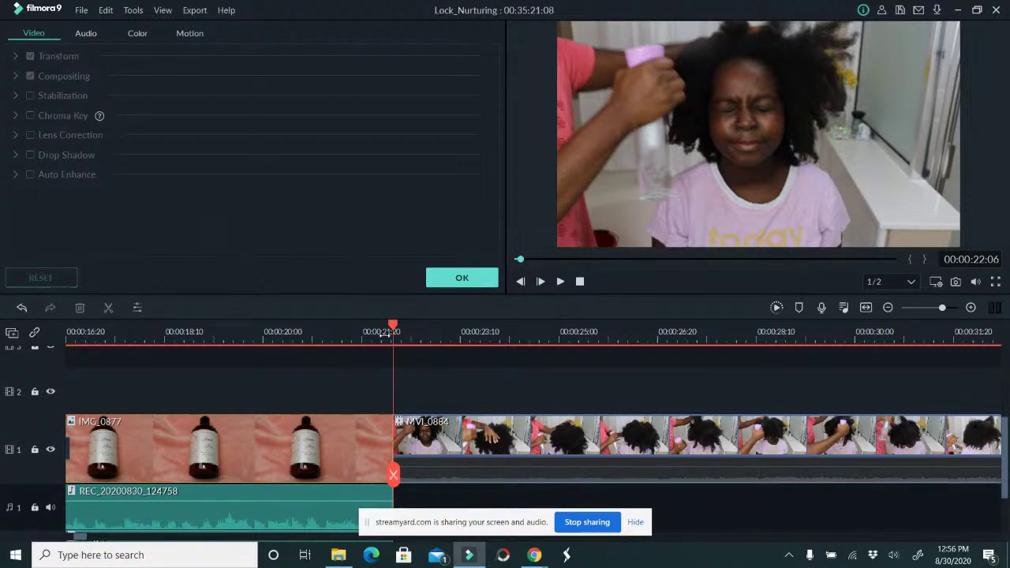
Place the transition listed below Cube between IMG_0877 and the following MVI_0884 clip, and play back the join.
left_click(462, 277)
left_click(150, 45)
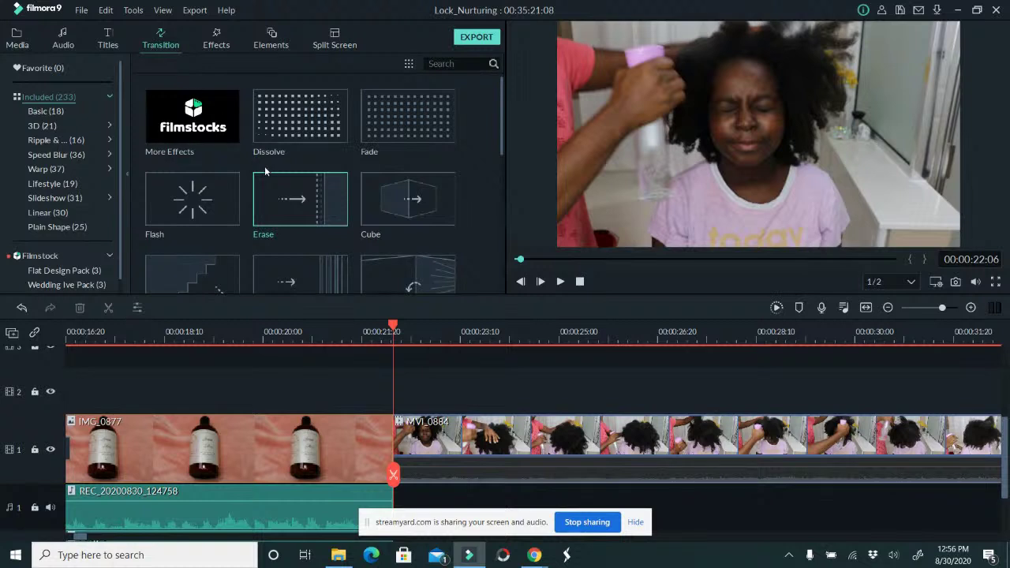
mouse_move(377, 209)
left_click_drag(405, 276, 352, 444)
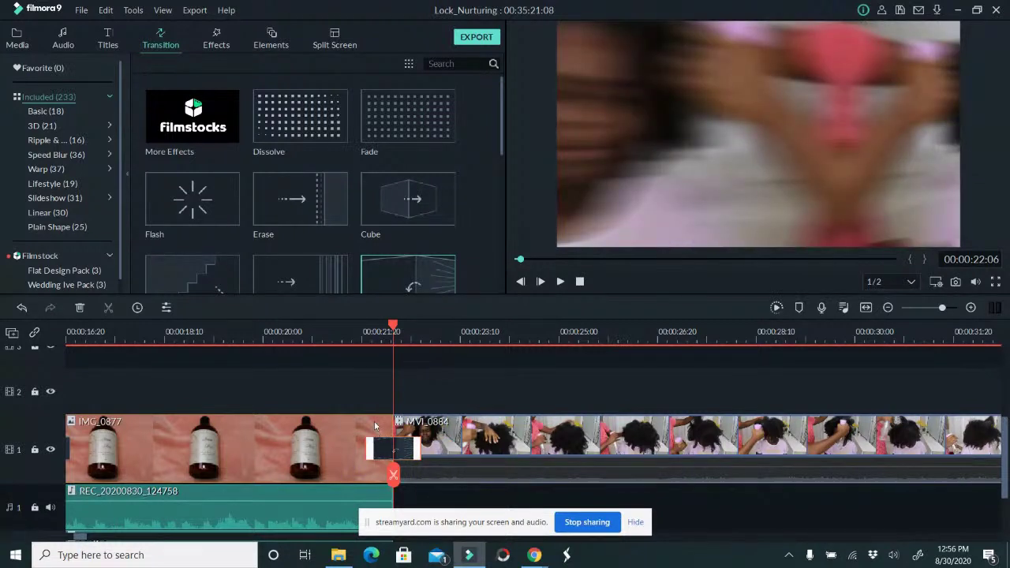
left_click(325, 335)
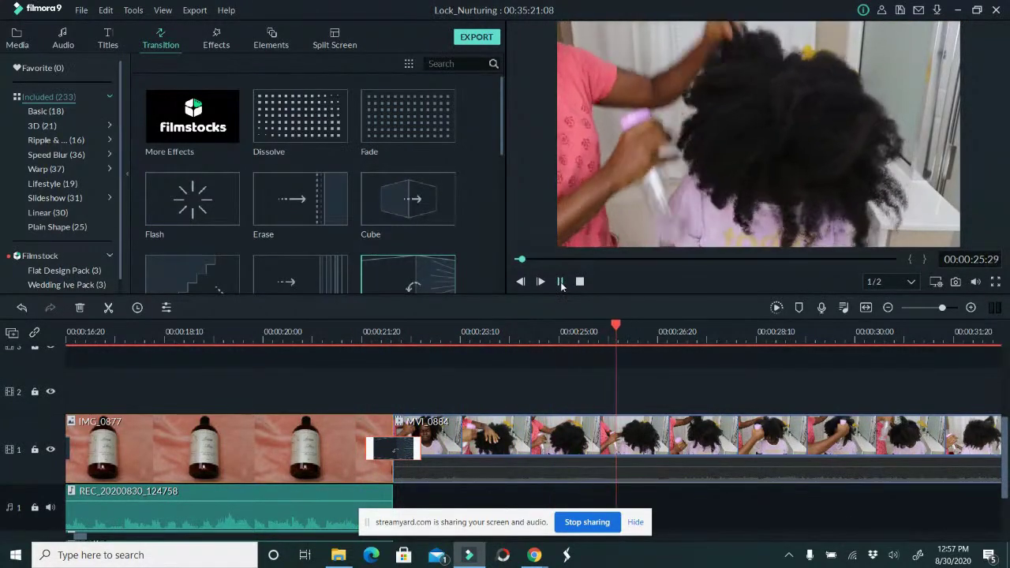
key("space")
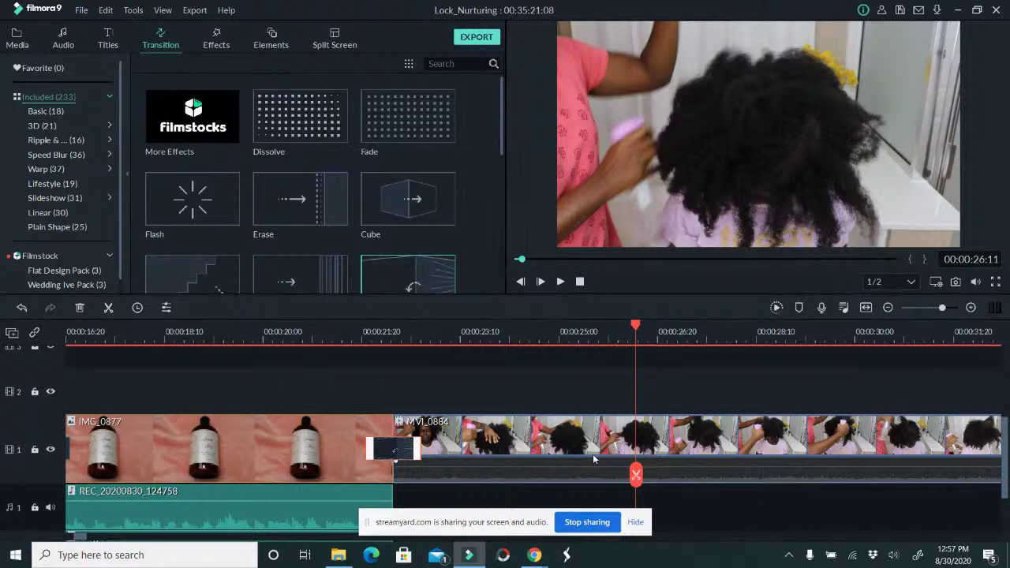
Split the MVI_0884 clip following IMG_0877 at 00:00:38:06 and delete the remainder before MVI_0885.
mouse_move(641, 480)
mouse_move(641, 480)
left_mouse_down()
mouse_move(993, 466)
mouse_move(975, 448)
left_mouse_up()
scroll(789, 473, "down", 3)
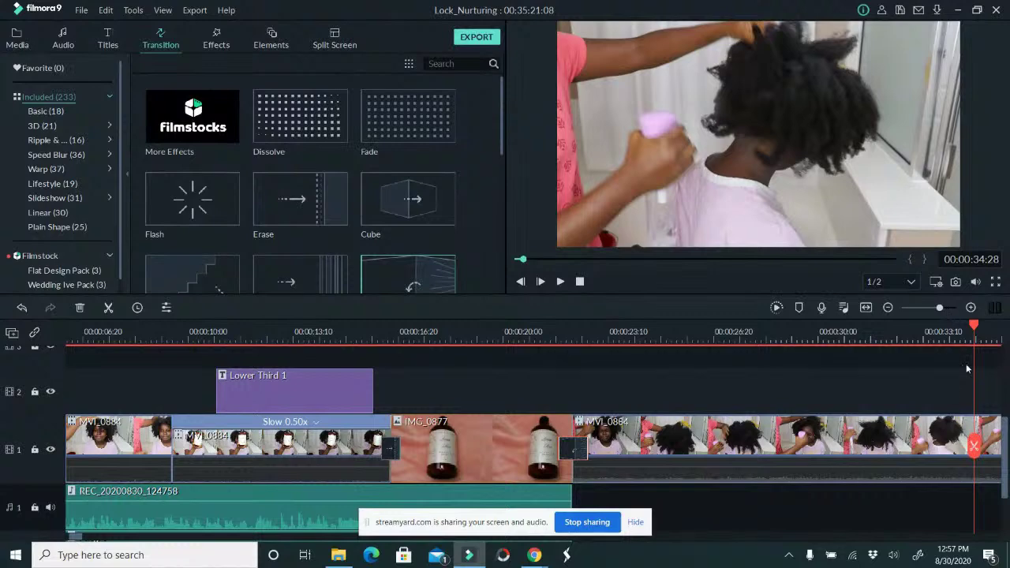
left_click_drag(939, 308, 936, 308)
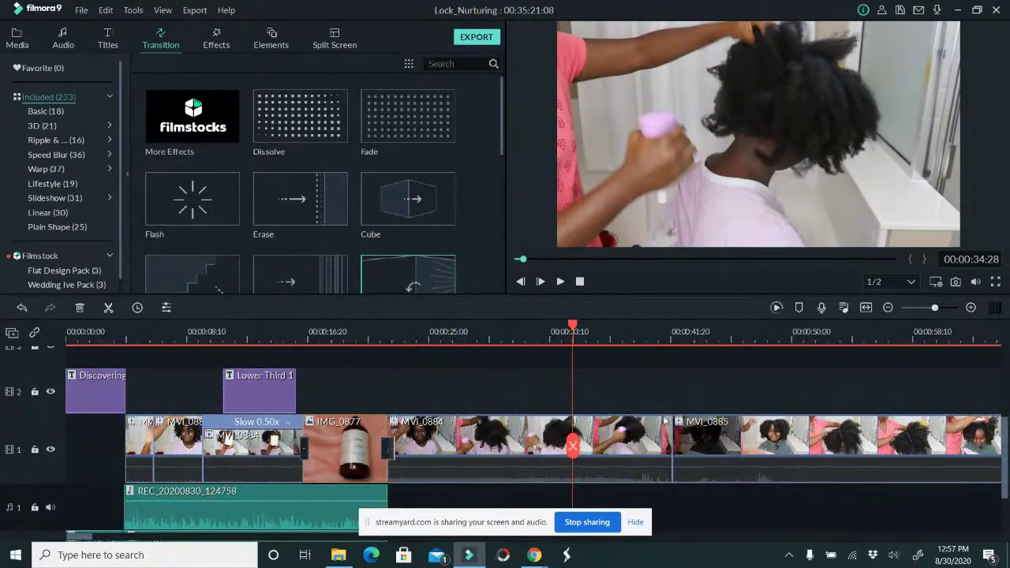
left_click_drag(572, 447, 620, 446)
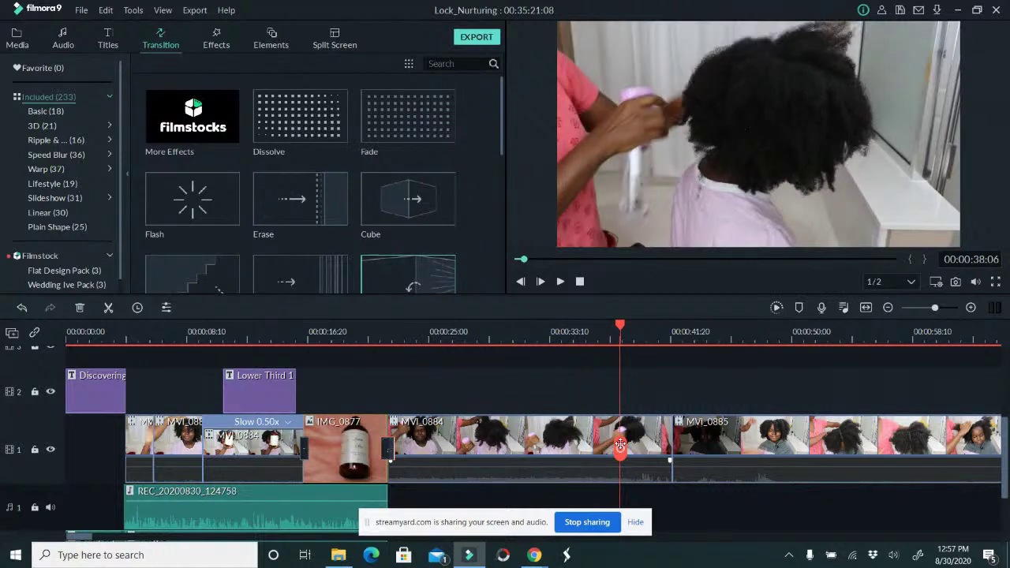
left_click(620, 446)
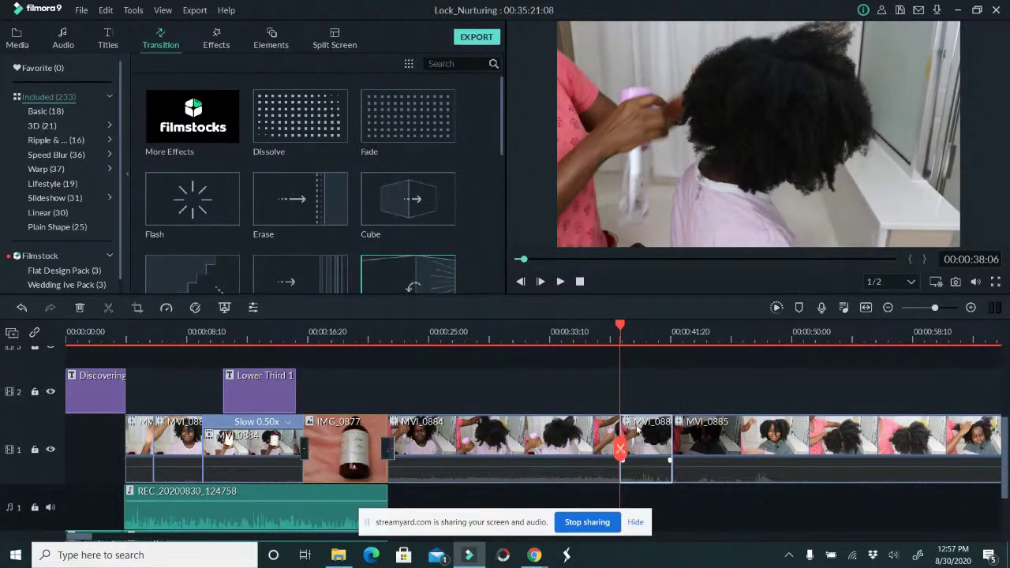
key("Delete")
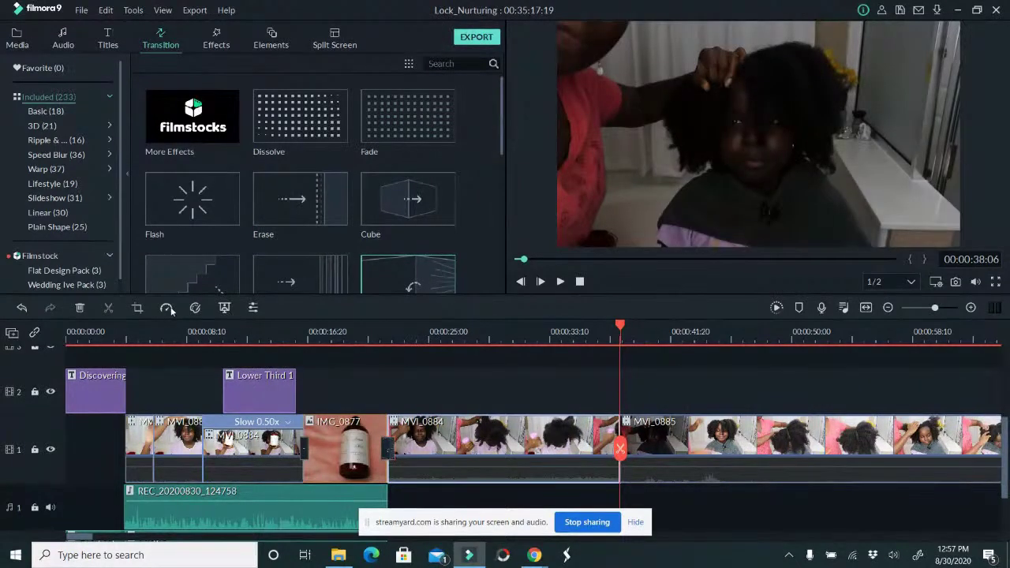
Try a fast 4x speed on the MVI_0884 clip following IMG_0877, preview it, and undo the speed change.
left_click(167, 308)
mouse_move(198, 356)
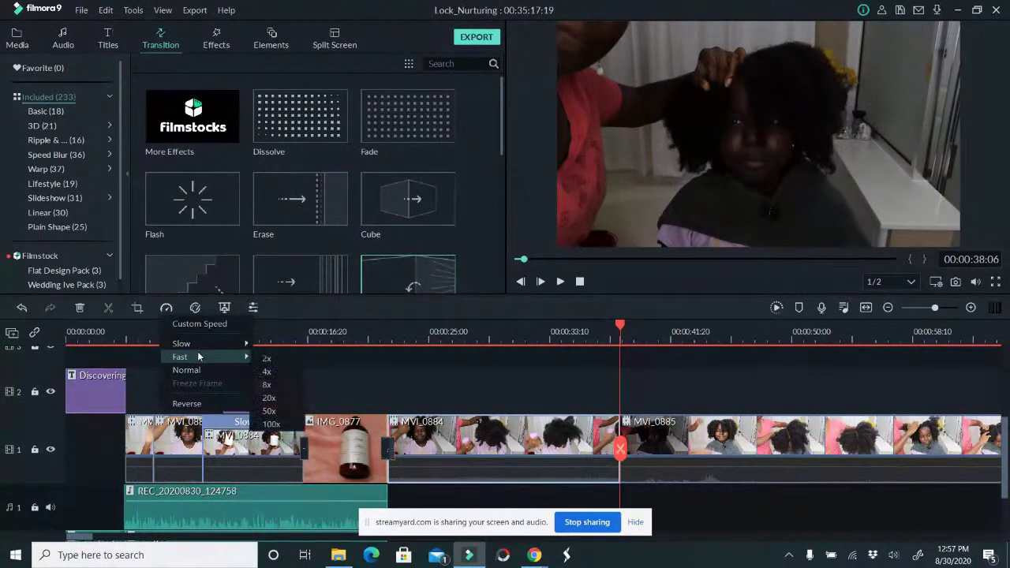
left_click(265, 372)
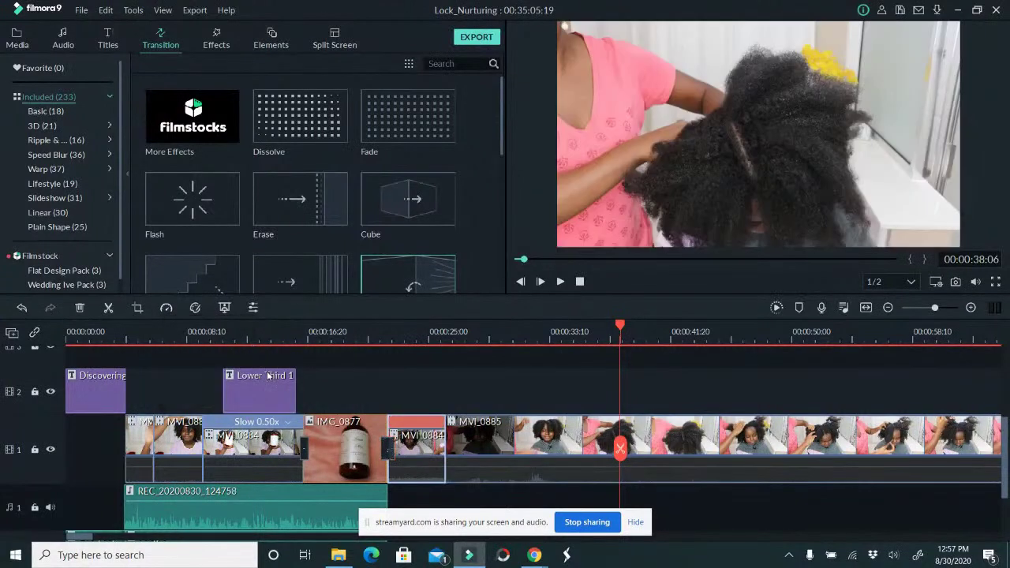
left_click(389, 332)
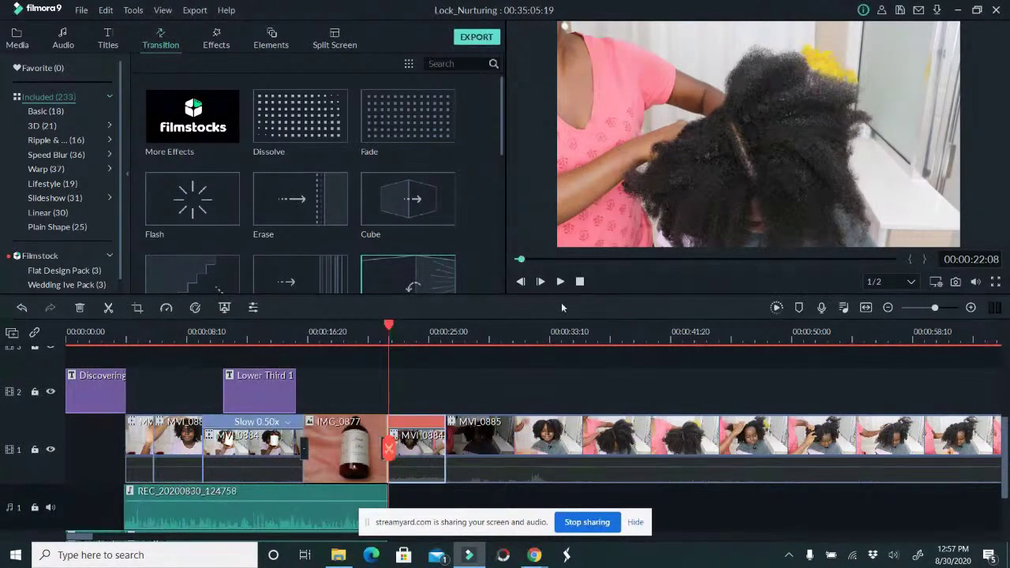
left_click(561, 282)
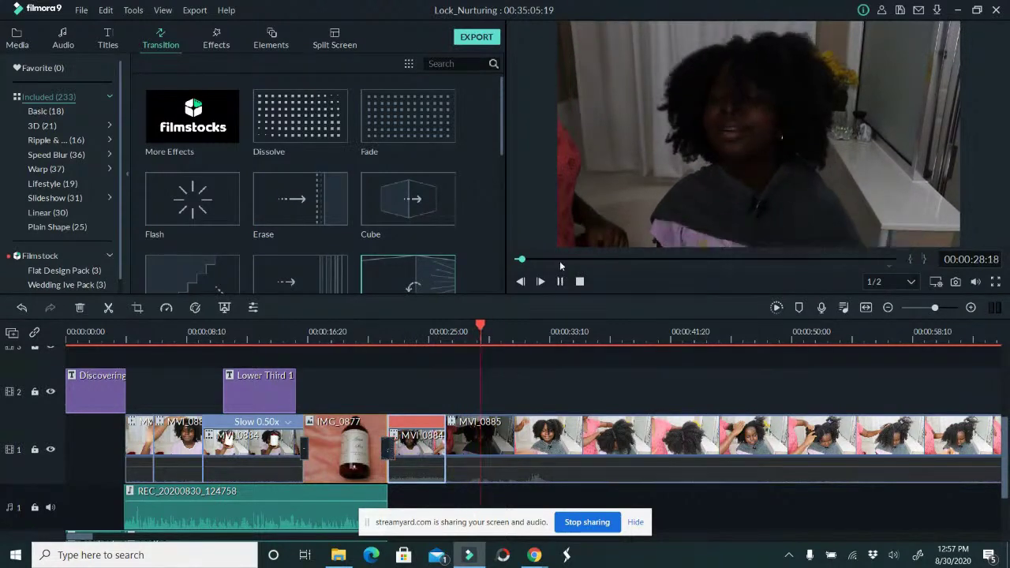
key("ctrl+z")
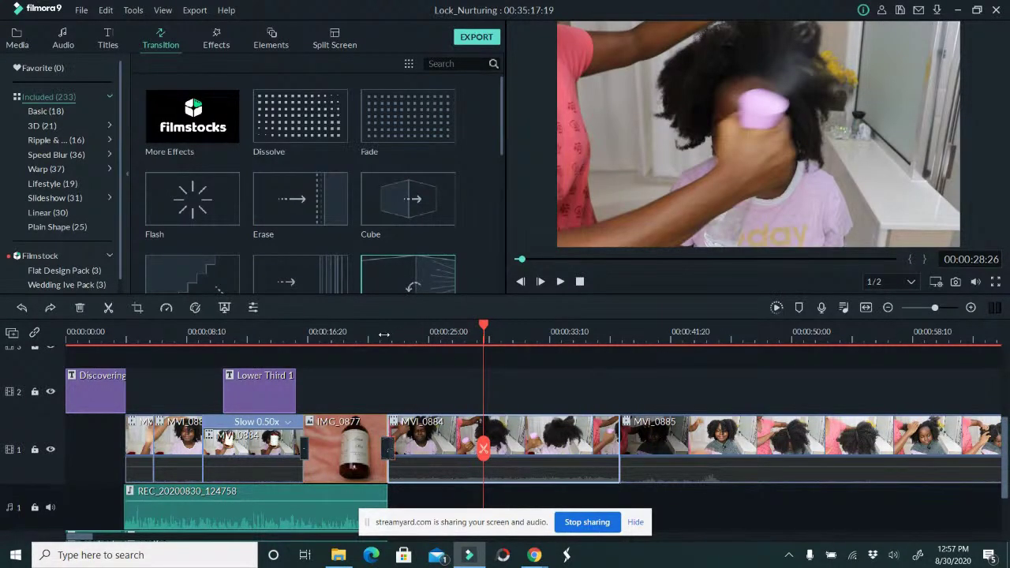
Play back from the end of IMG_0877, split MVI_0884 at 00:00:35:22, and delete its remaining end.
left_click(385, 335)
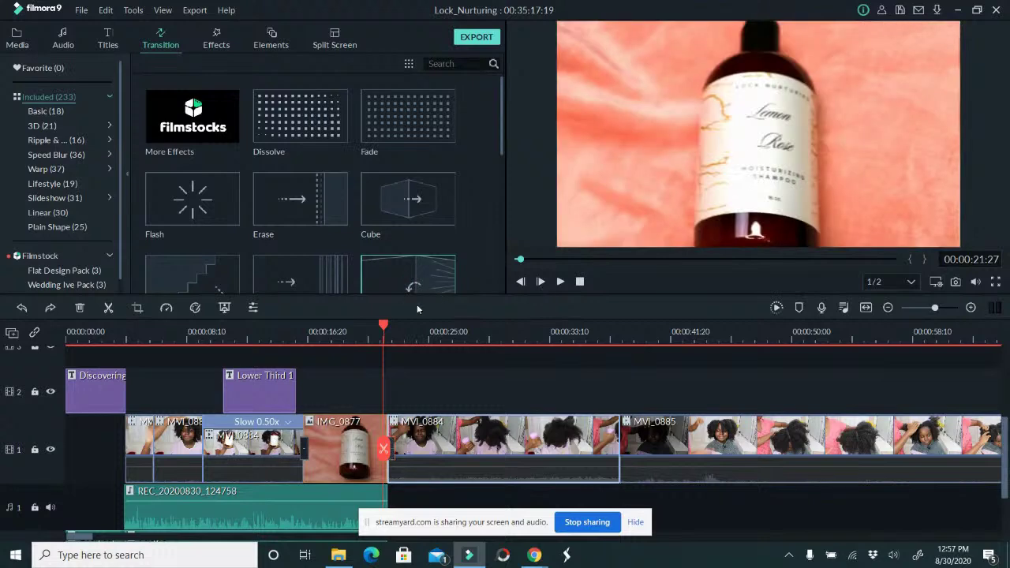
left_click(563, 282)
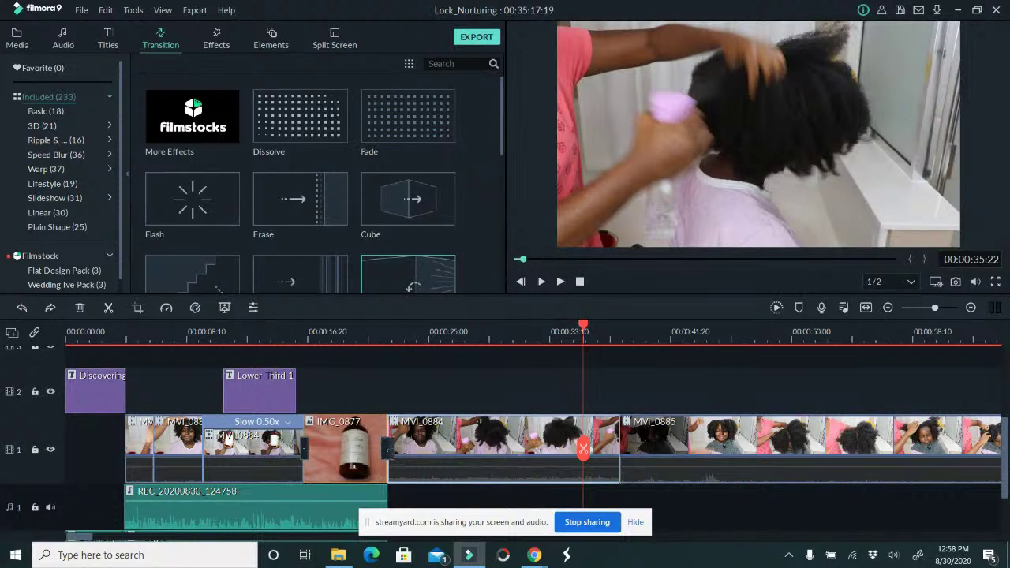
left_click(582, 450)
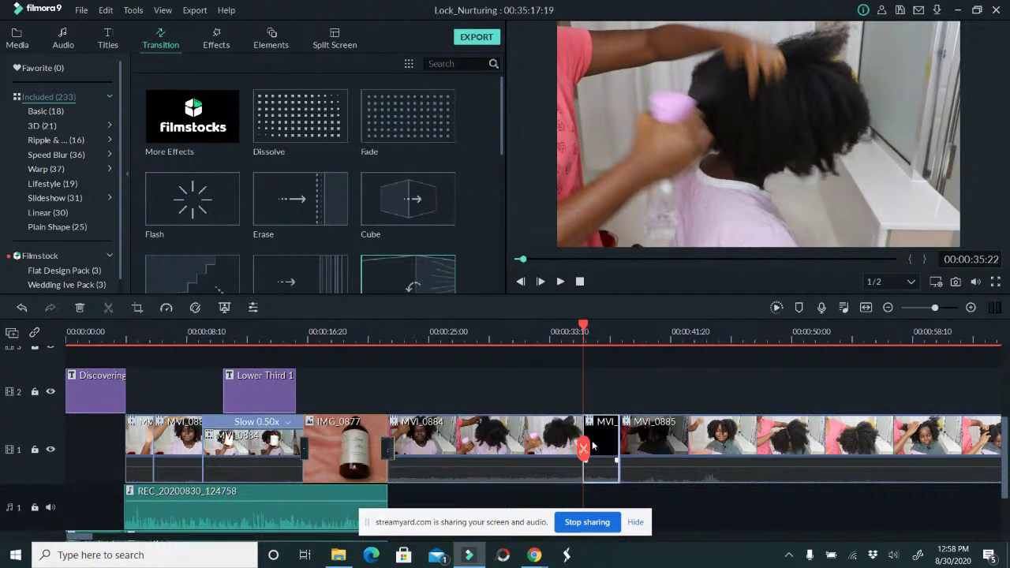
key("Delete")
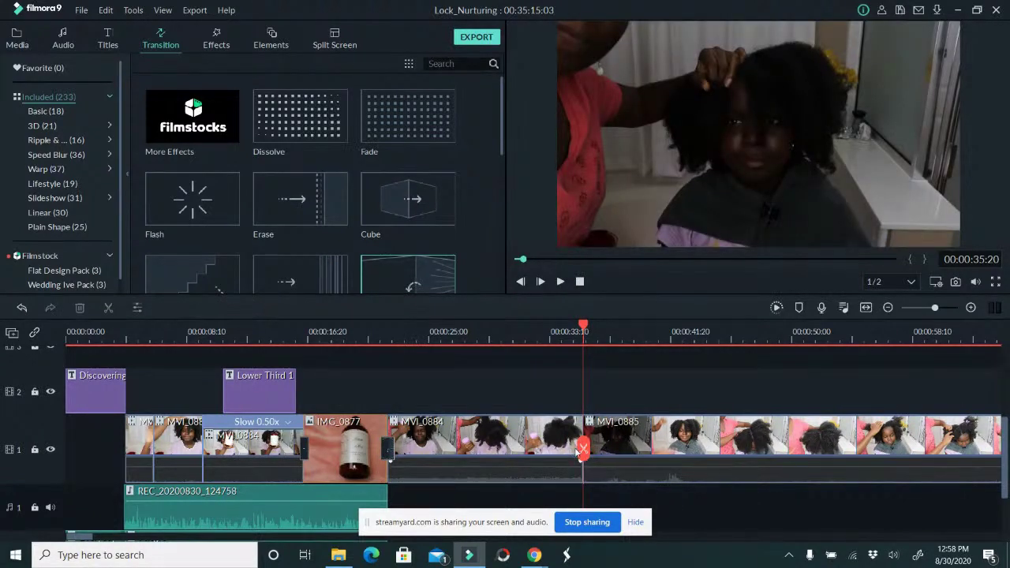
Split MVI_0885 at 00:00:41:25 and delete its dark opening part.
left_click_drag(589, 450, 674, 436)
left_click(673, 435)
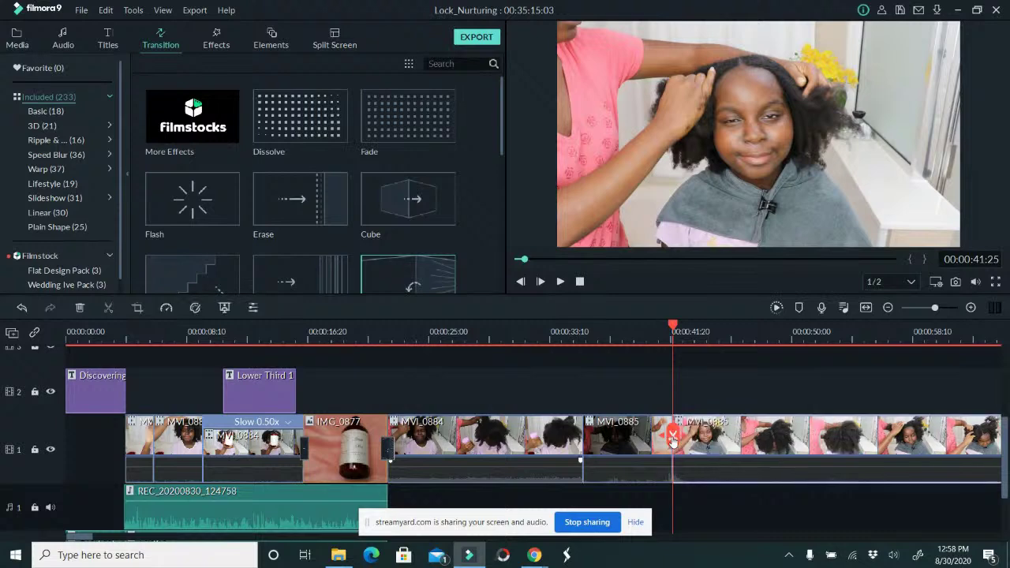
key("Delete")
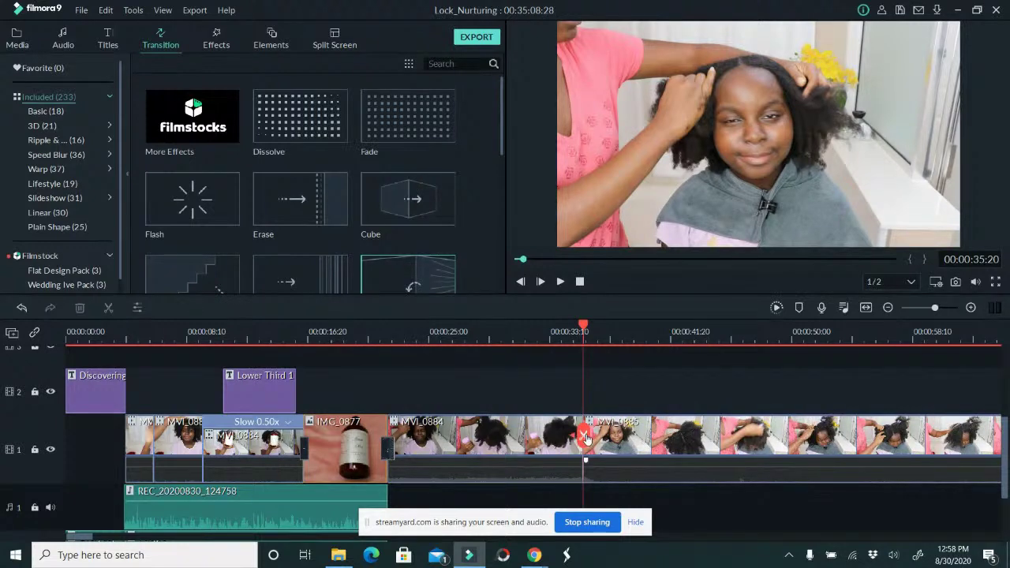
Preview the start of MVI_0885 and cut out its section from 00:00:36:23 to 00:00:52:22.
mouse_move(586, 439)
left_mouse_down()
mouse_move(692, 418)
mouse_move(585, 436)
left_mouse_up()
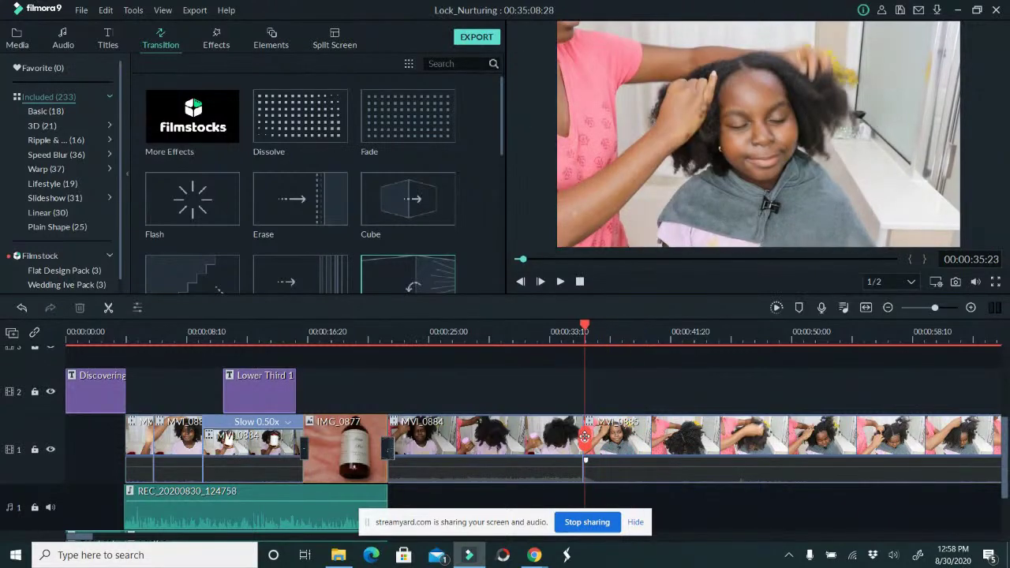
left_click(560, 281)
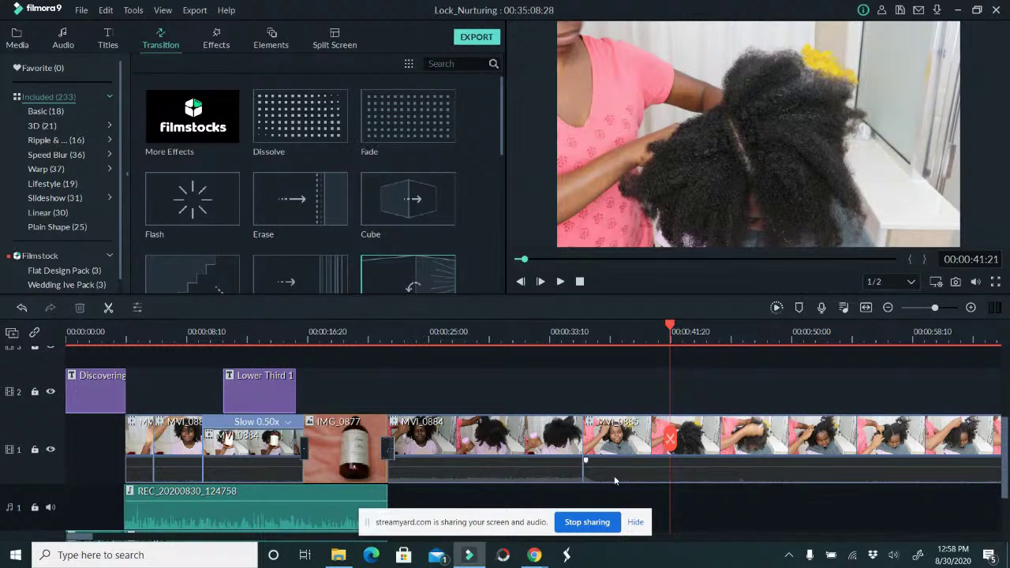
left_click_drag(668, 444, 601, 450)
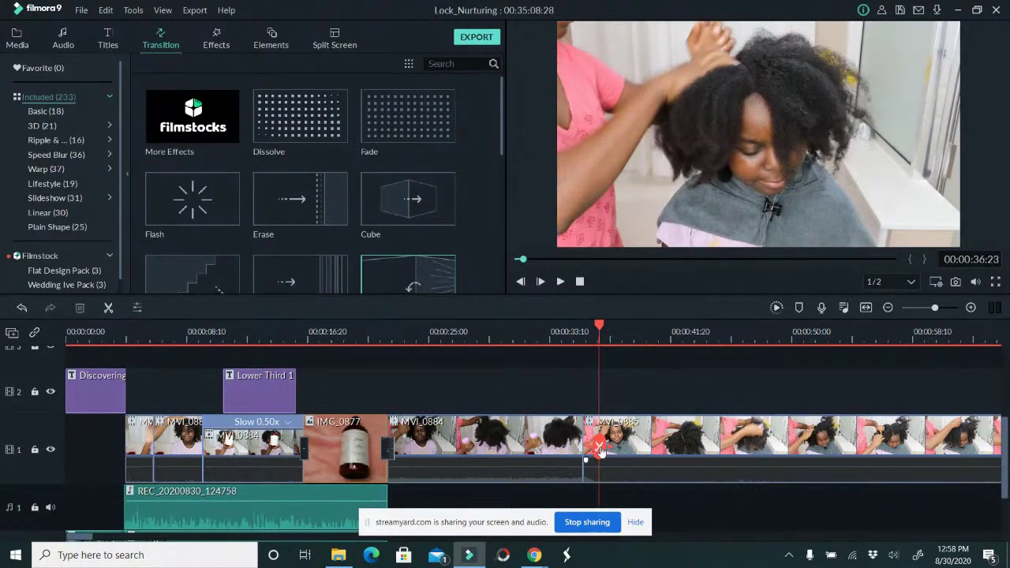
left_click(600, 448)
left_click_drag(600, 448, 831, 448)
left_click(832, 449)
left_click(792, 449)
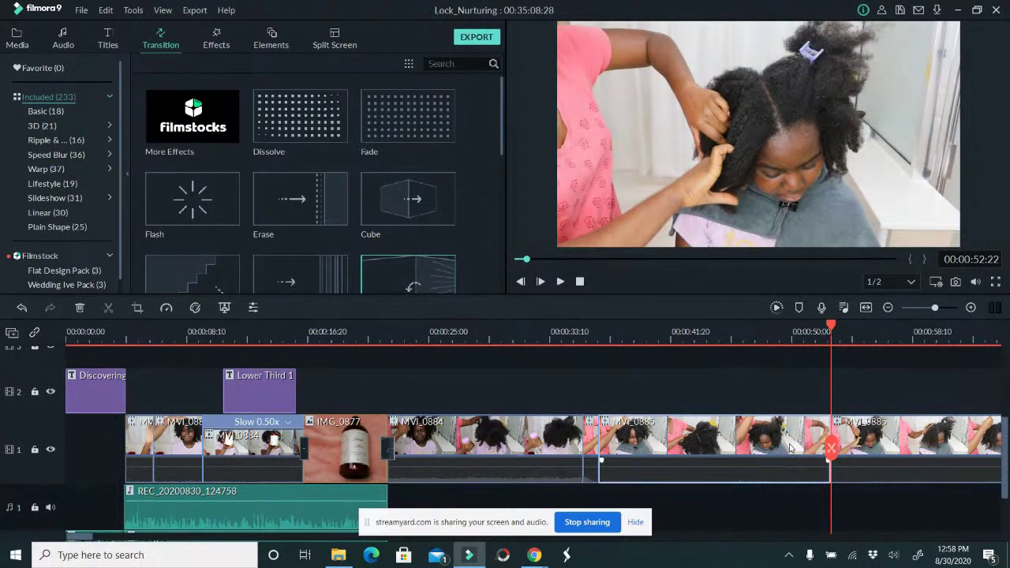
key("Delete")
Cut out the section of MVI_0885 from 00:00:38:18 to 00:00:50:02.
left_click_drag(600, 449, 792, 453)
left_click(627, 453)
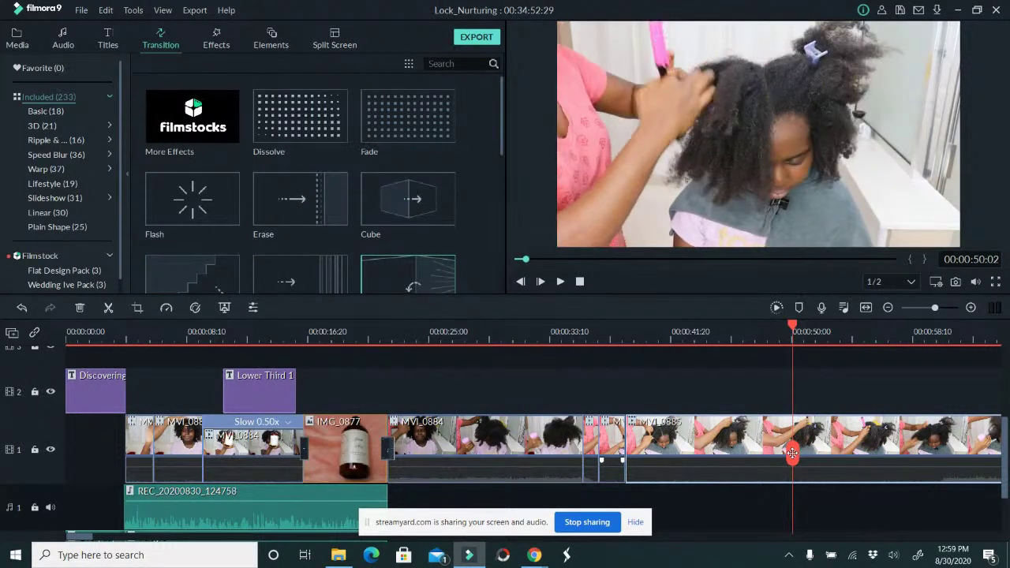
left_click(792, 456)
key("Delete")
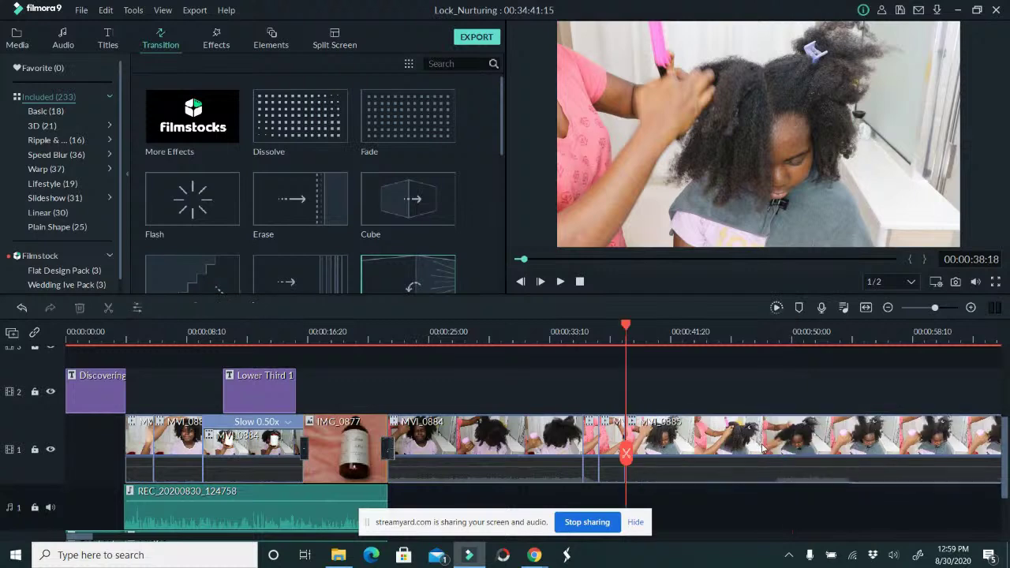
Cut out the section of MVI_0885 from 00:00:42:25 to 00:00:50:12.
left_click_drag(626, 454, 687, 458)
left_click(687, 457)
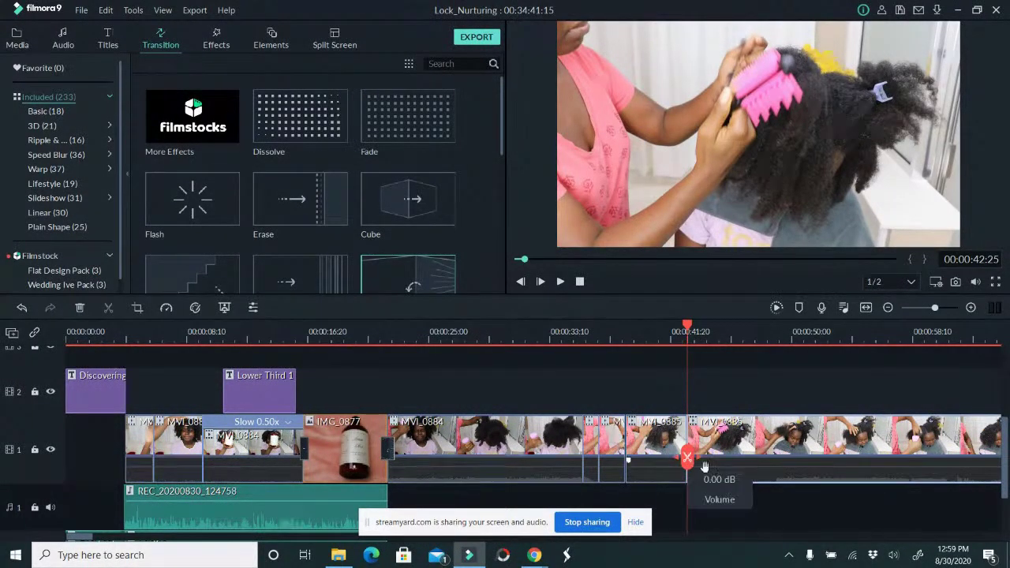
left_click_drag(687, 458, 799, 451)
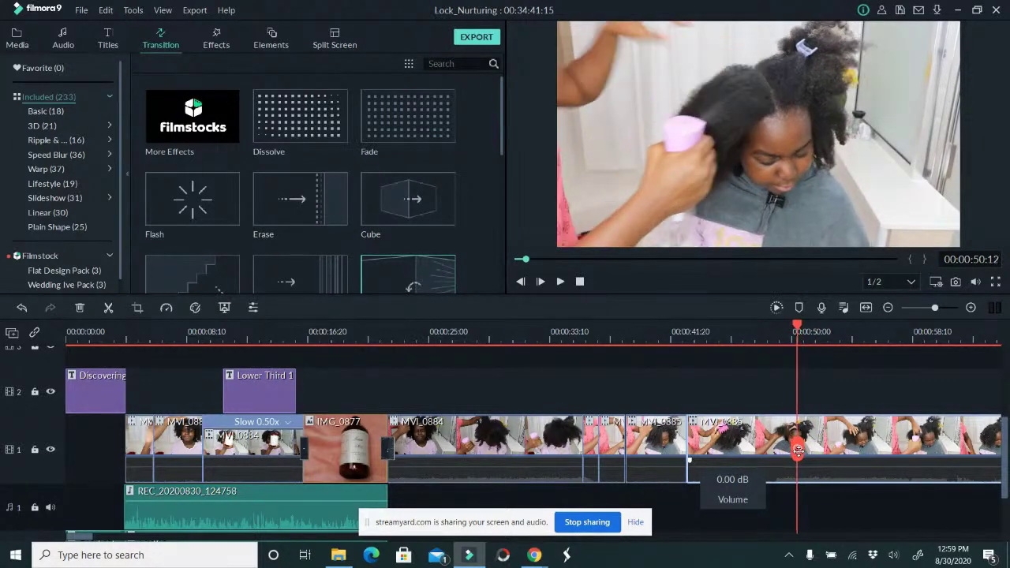
left_click(797, 450)
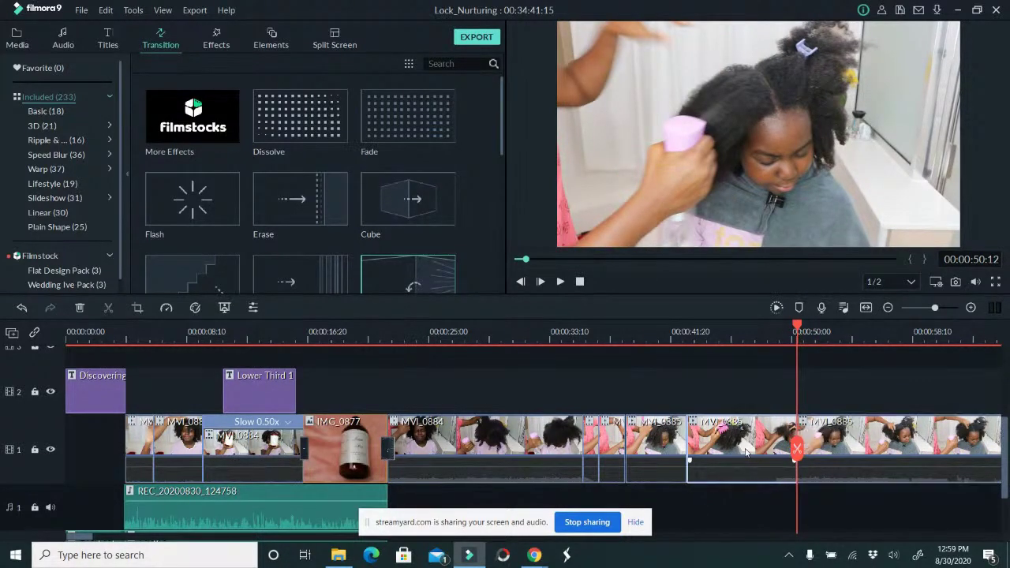
left_click(703, 469)
key("Delete")
Split MVI_0885 at 00:00:49:25 and 00:00:56:01 and delete the section in between.
left_click_drag(687, 451, 789, 451)
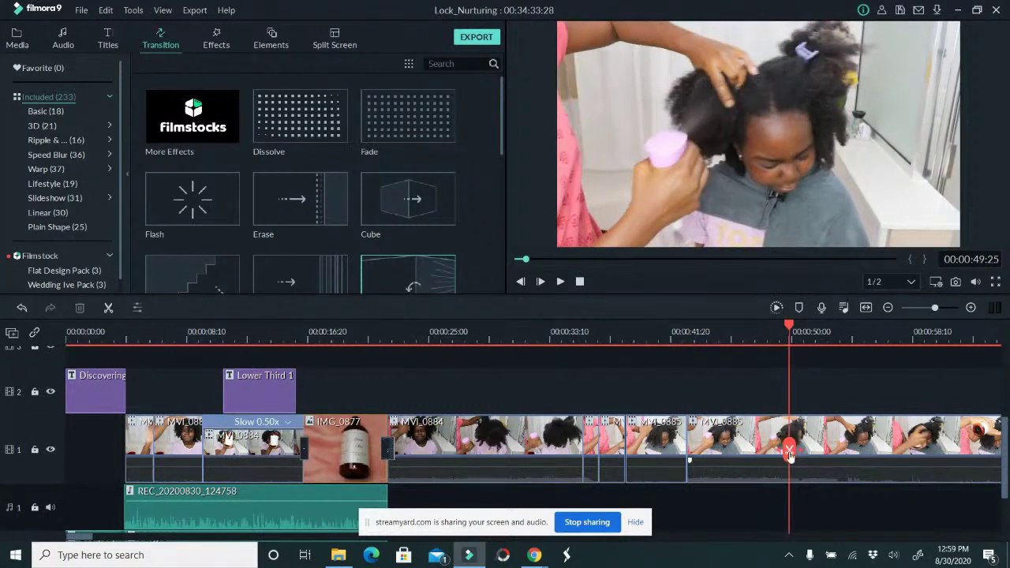
left_click(789, 451)
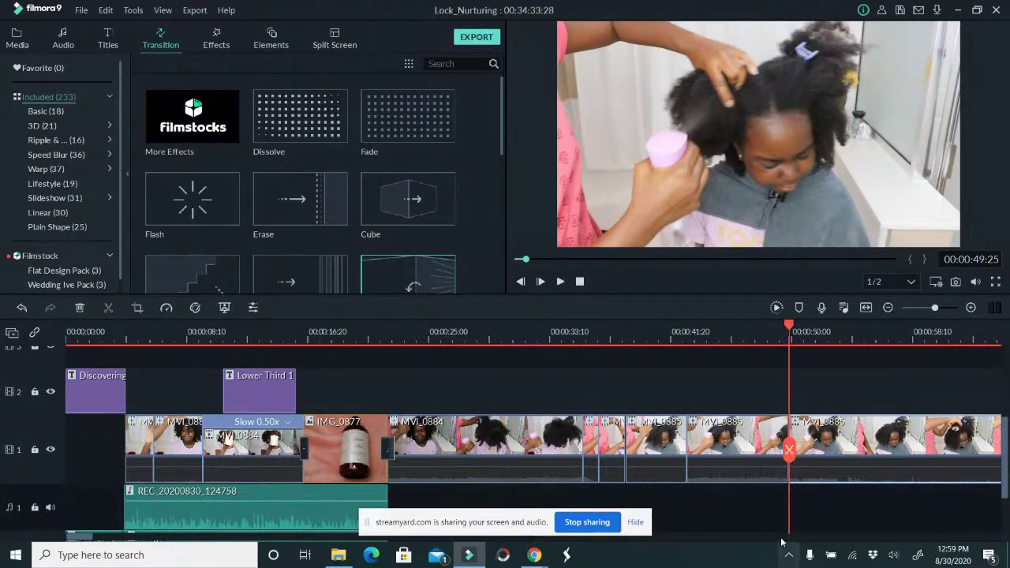
left_click_drag(91, 540, 106, 540)
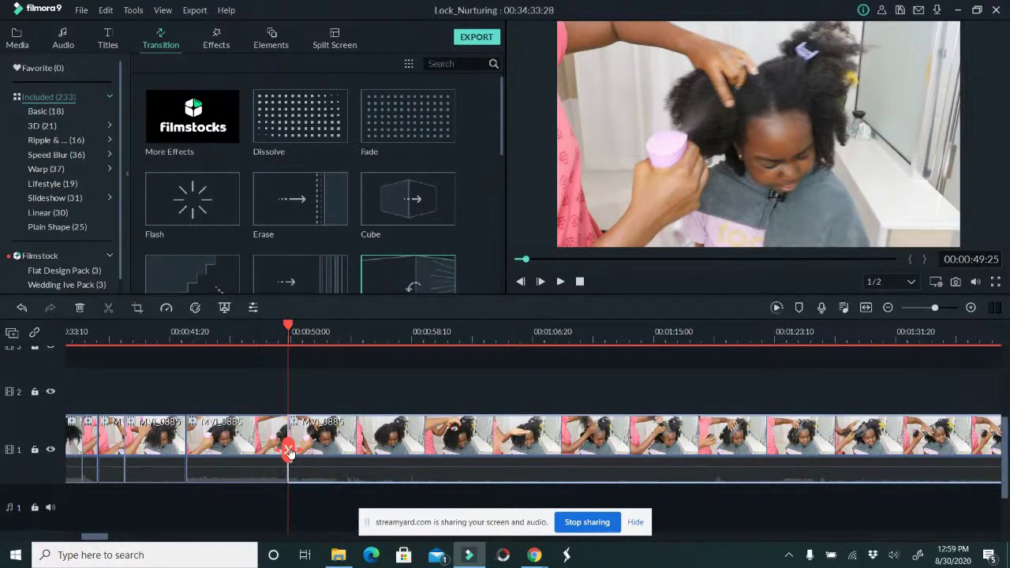
left_click_drag(290, 448, 382, 438)
left_click(380, 436)
left_click(343, 451)
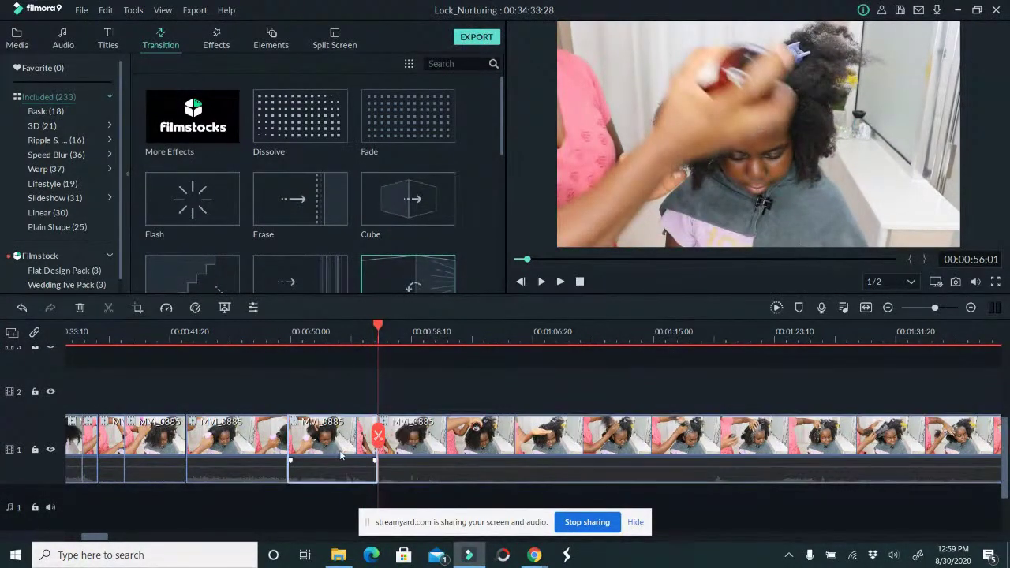
key("Delete")
Save the project and record a voiceover with the Blue Snowball microphone, starting at the end of IMG_0877 at 00:00:22:07.
left_click_drag(291, 441, 384, 489)
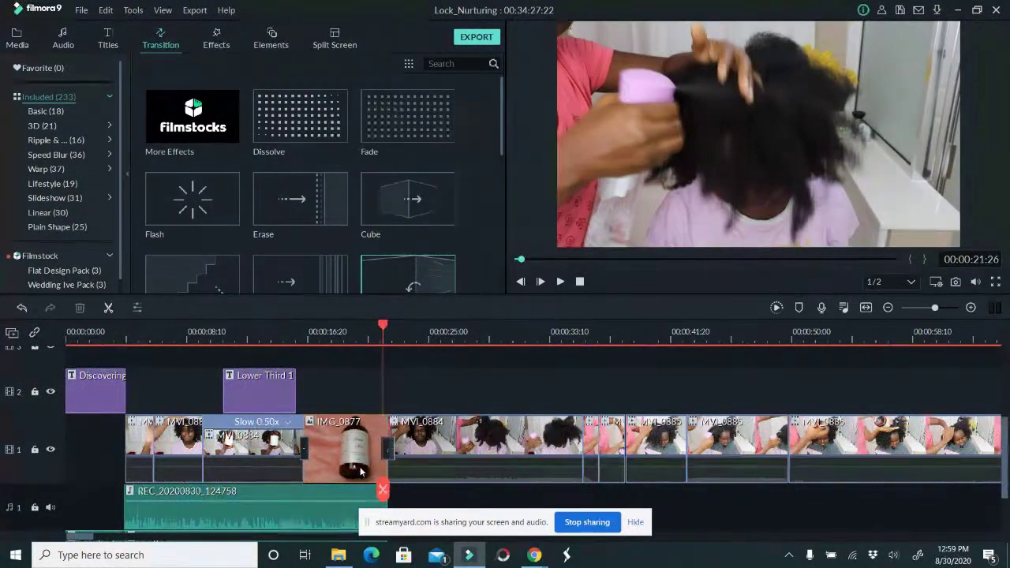
key("ctrl+s")
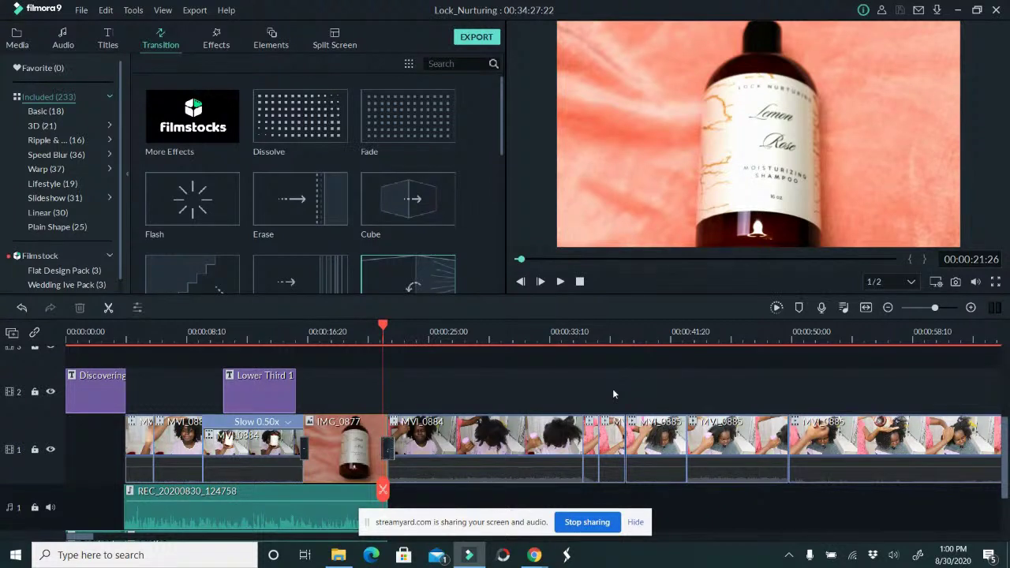
left_click_drag(383, 489, 392, 493)
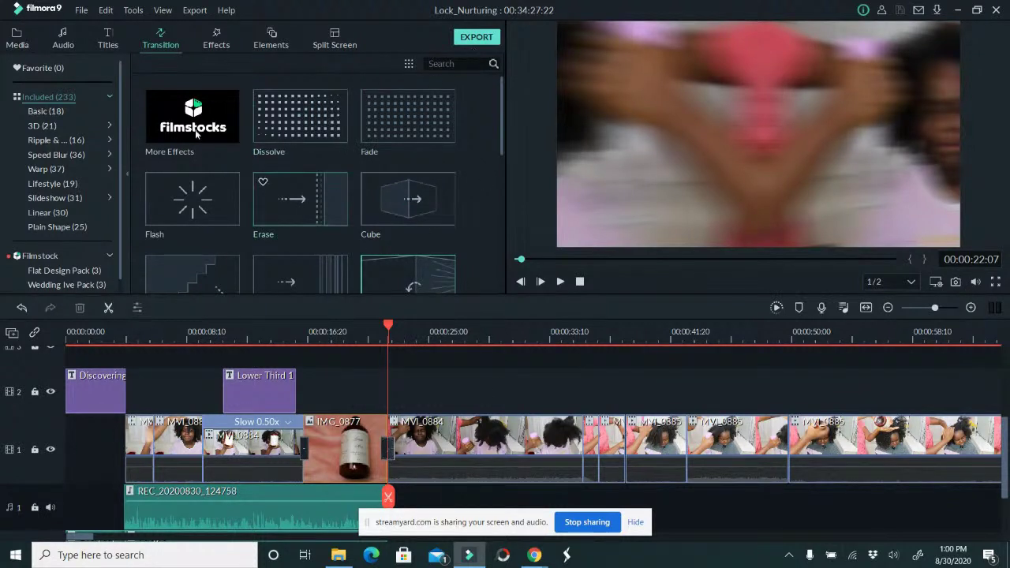
left_click(80, 12)
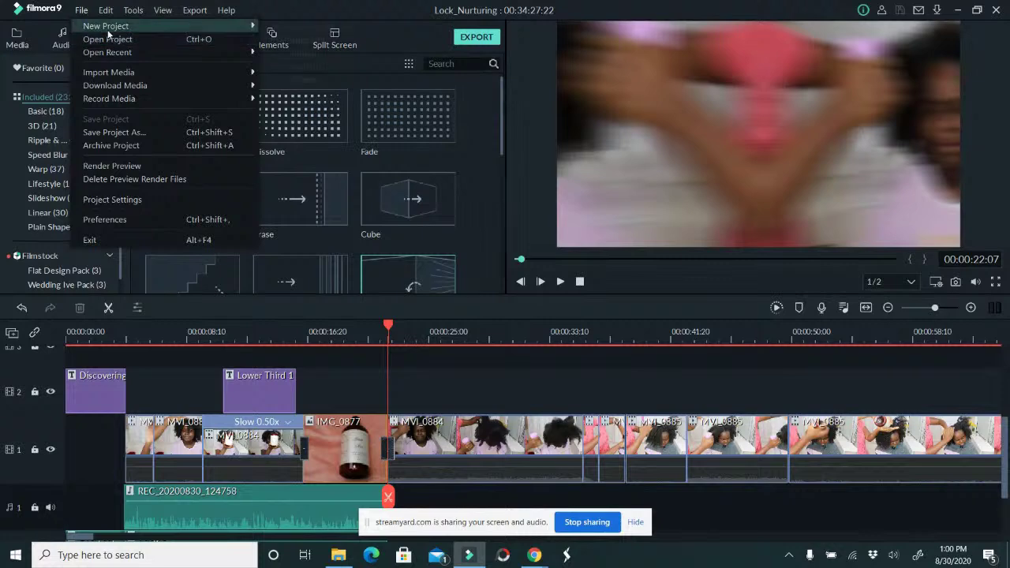
mouse_move(108, 30)
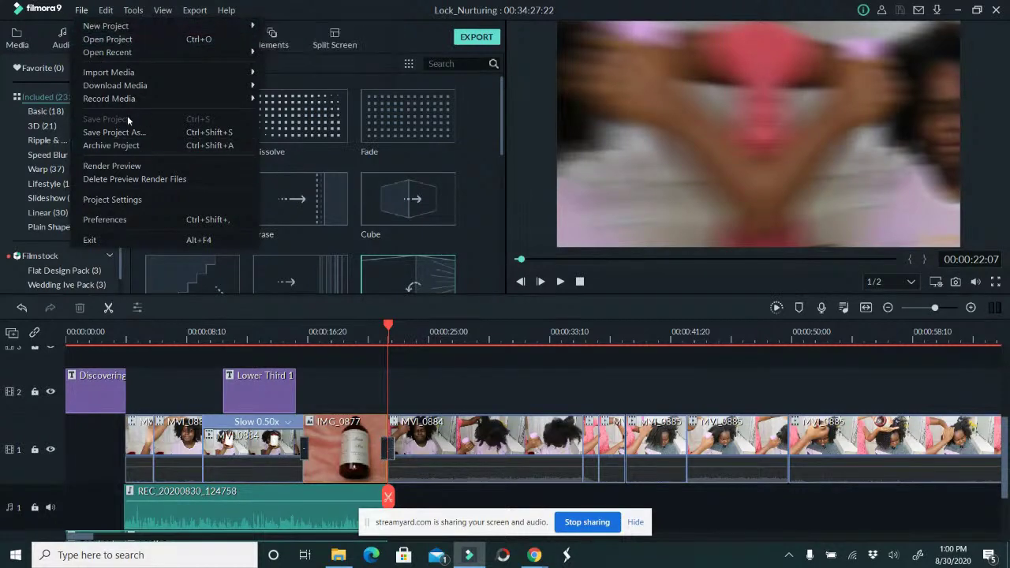
mouse_move(124, 100)
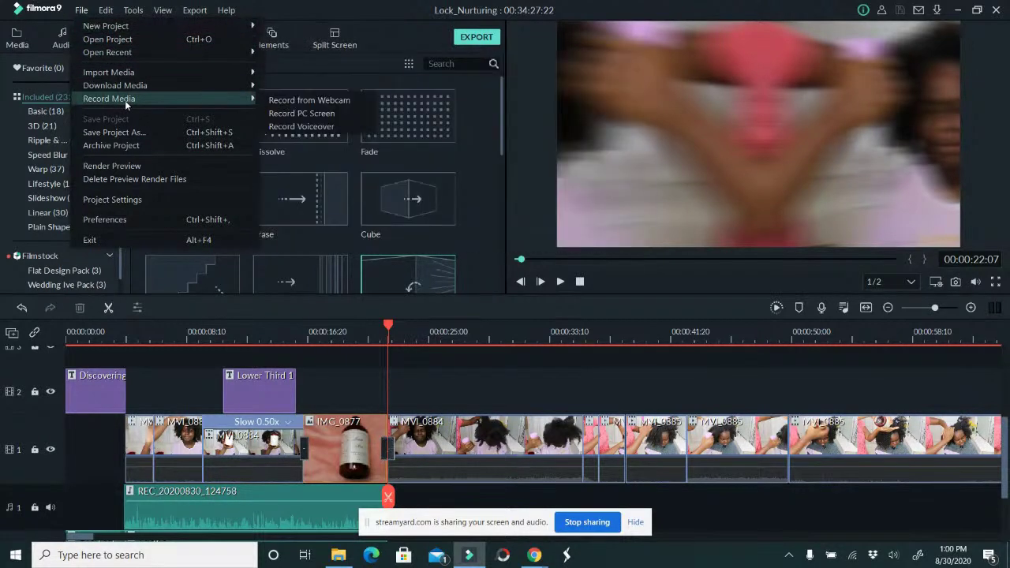
left_click(306, 129)
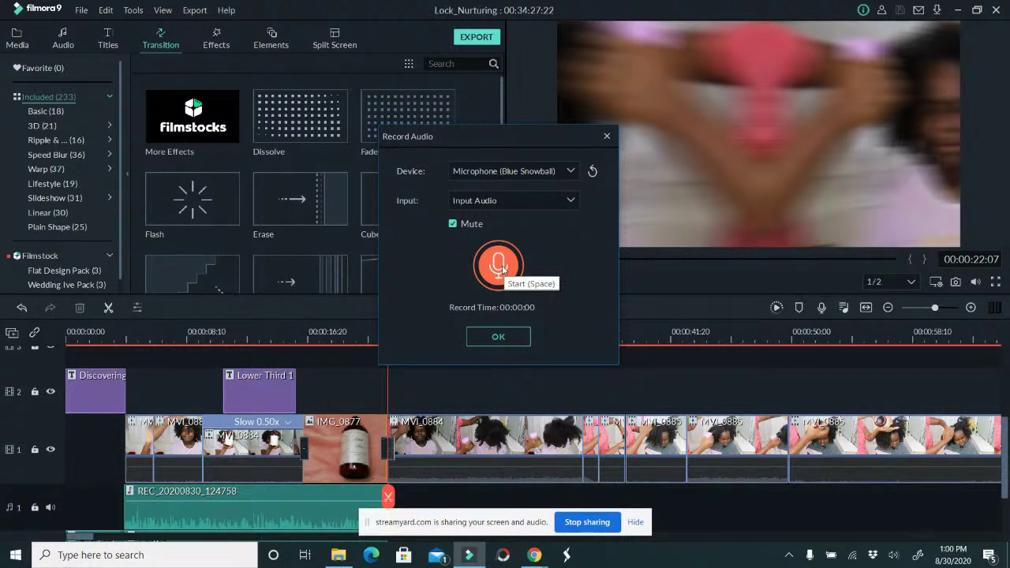
left_click(498, 268)
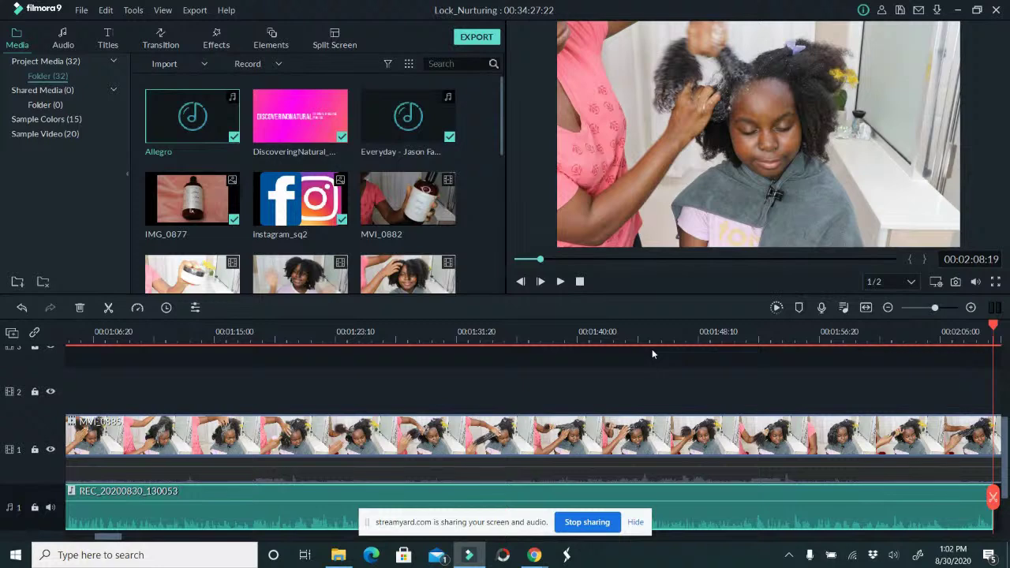
Save the project and play back the join between the two voiceover recordings from 00:00:18:03.
key("ctrl+s")
left_click_drag(107, 538, 81, 496)
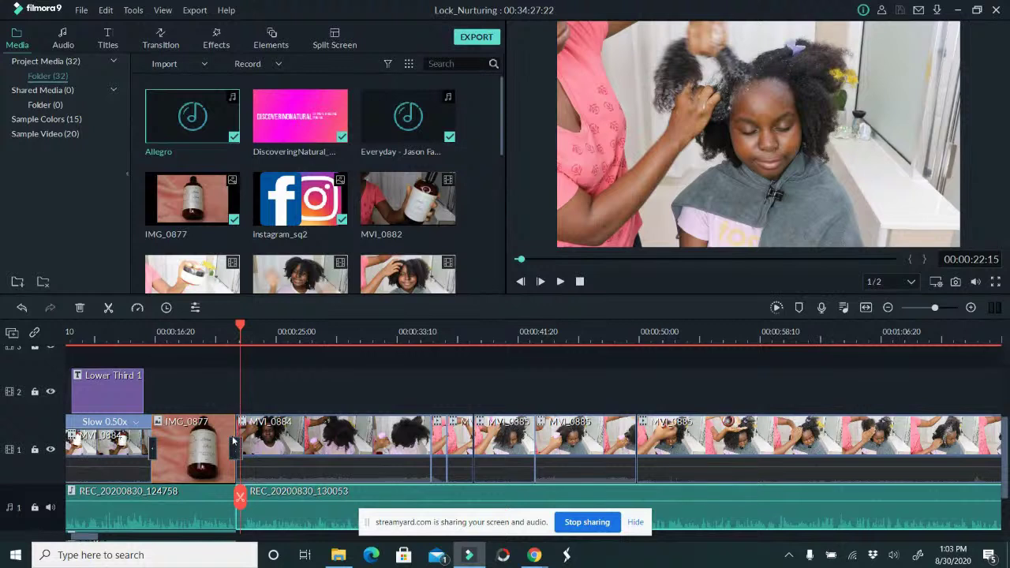
left_click(176, 333)
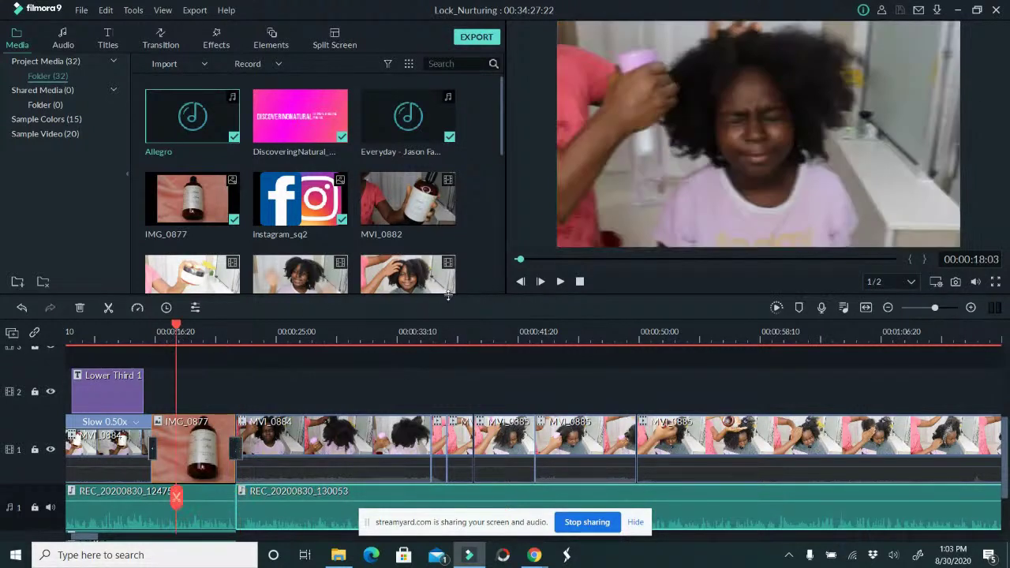
left_click(561, 281)
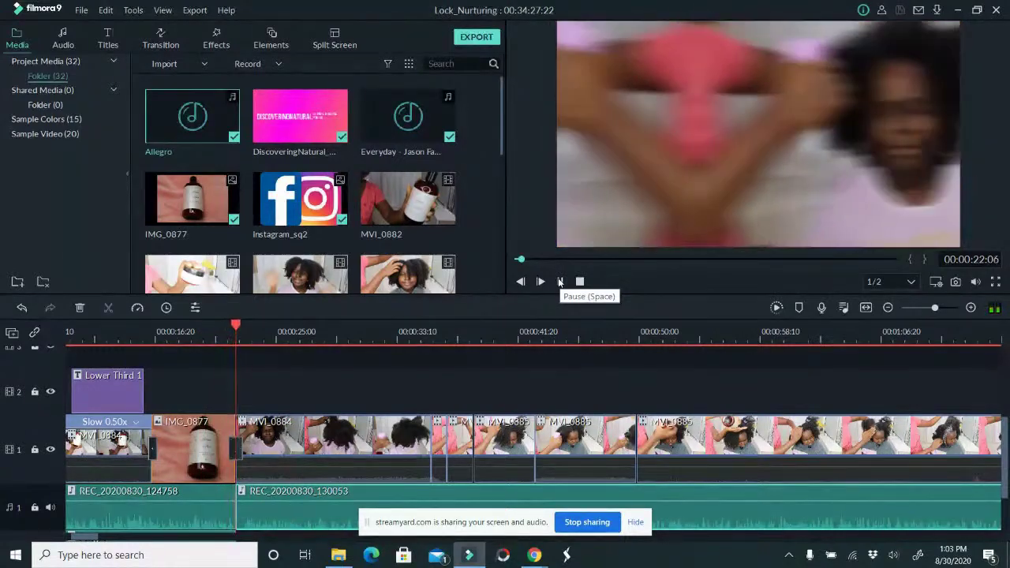
left_click(560, 282)
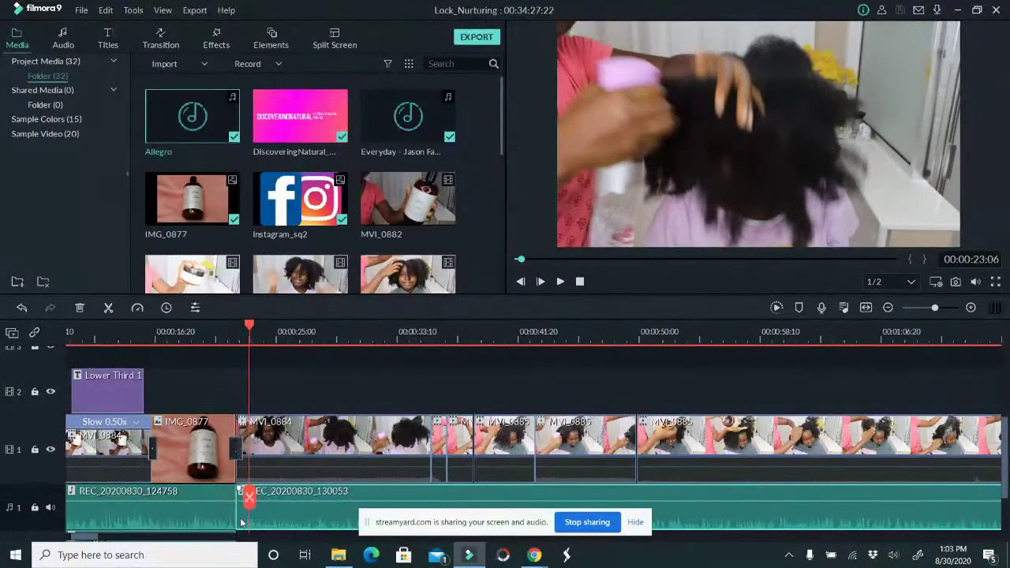
Try to move the start of REC_20200830_130053 to about 00:00:22:19 and undo the change.
left_click_drag(248, 497, 242, 498)
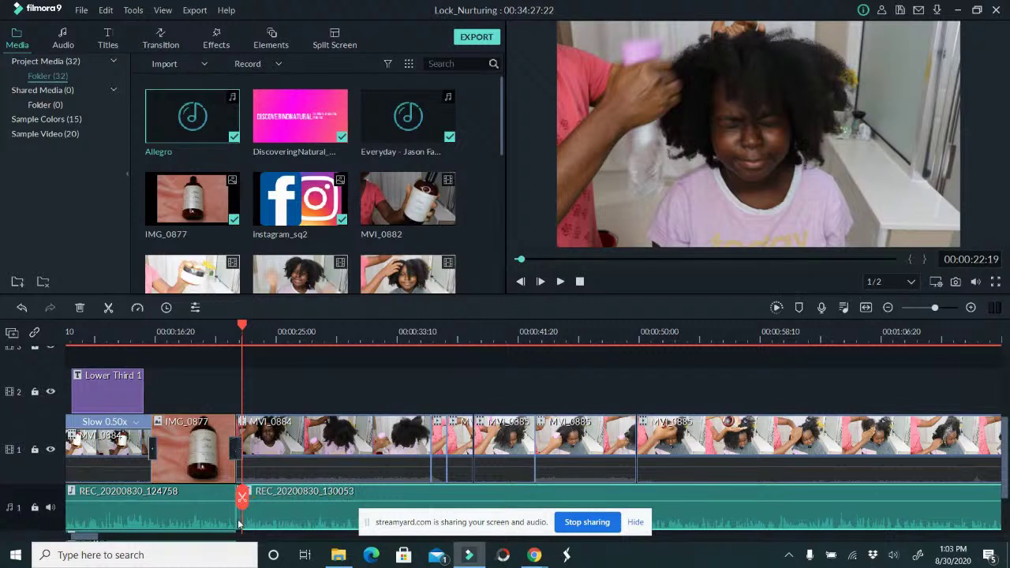
left_click_drag(241, 518, 246, 524)
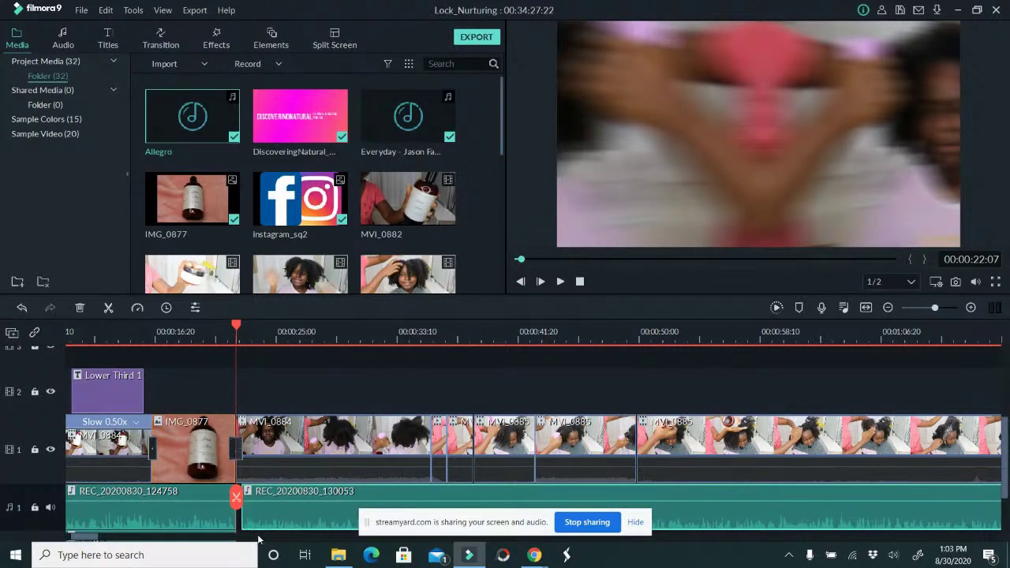
key("ctrl+z")
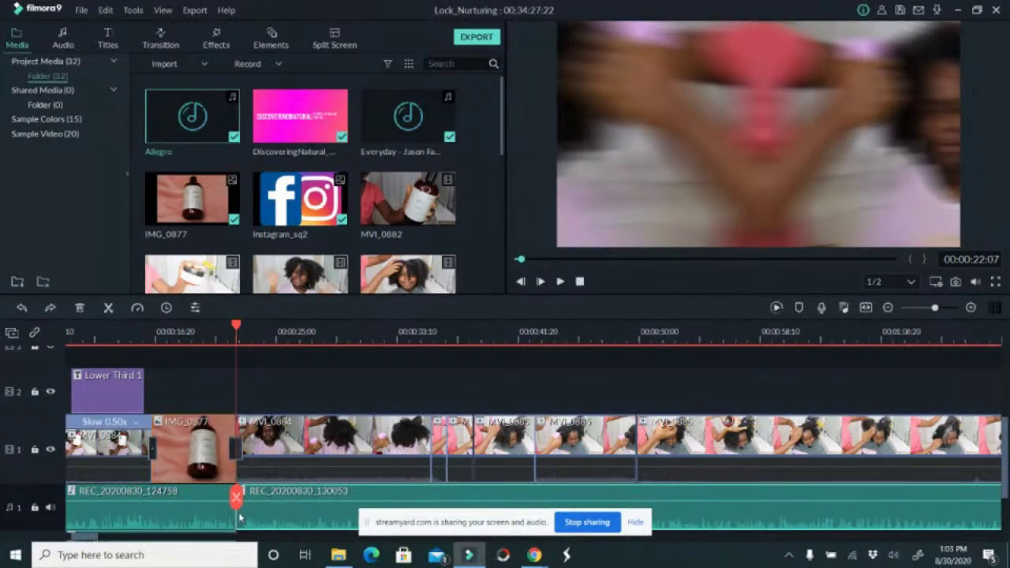
left_click_drag(235, 515, 243, 522)
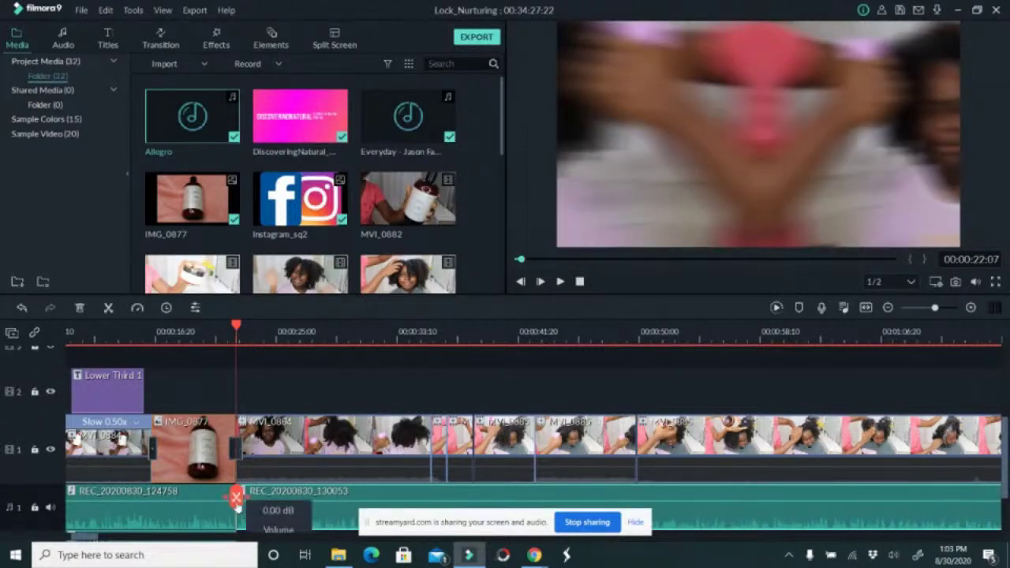
Play back the new voiceover over the MVI_0884 and MVI_0885 footage up to the shampoo-pouring shot near 00:00:52:06.
left_click(559, 283)
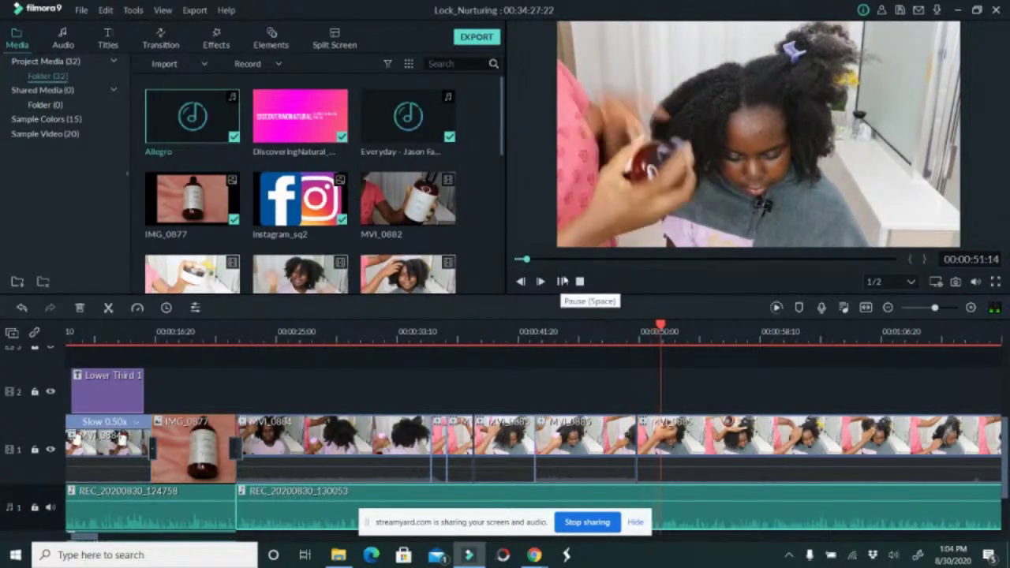
left_click(561, 282)
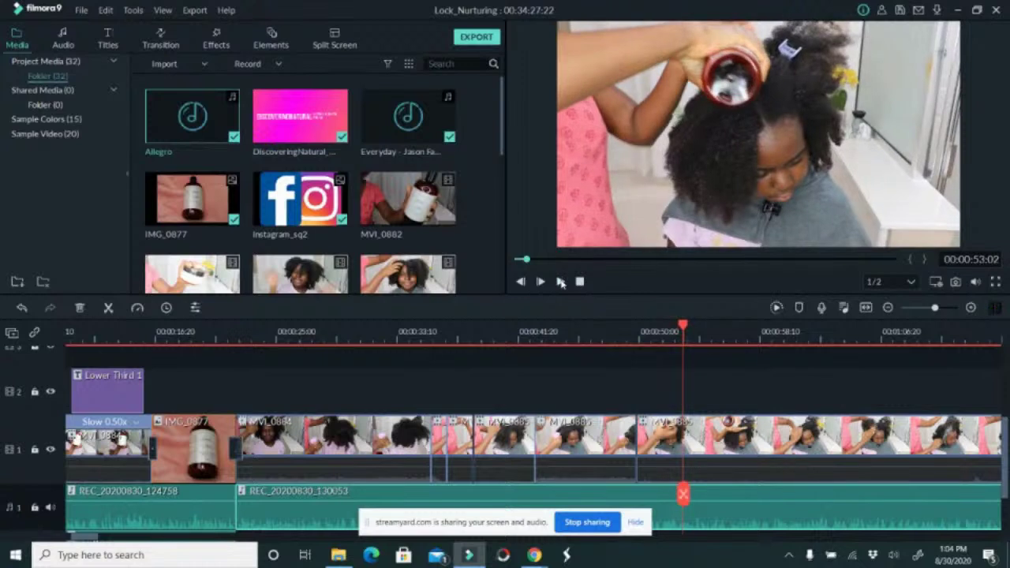
left_click(561, 282)
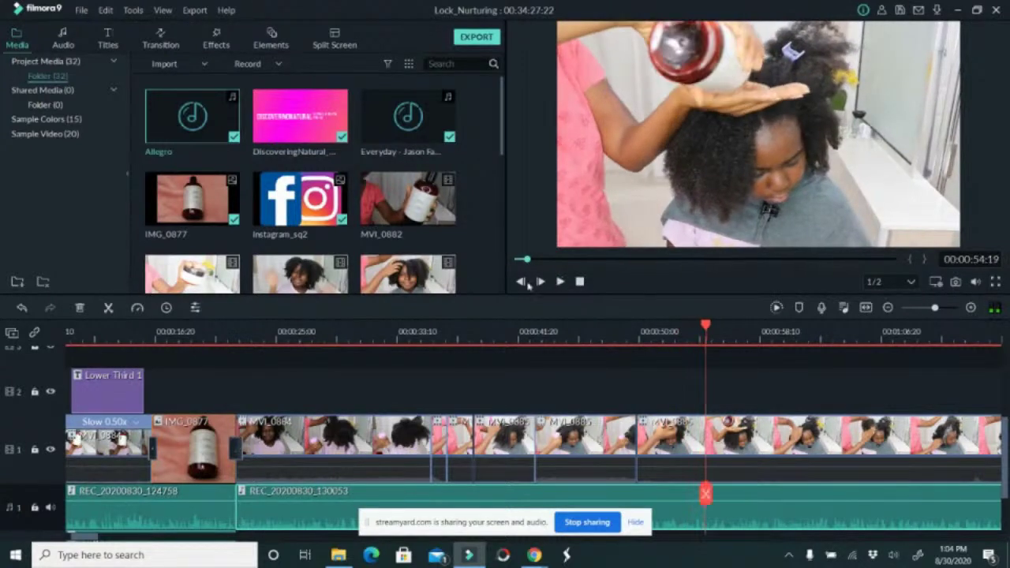
left_click(666, 347)
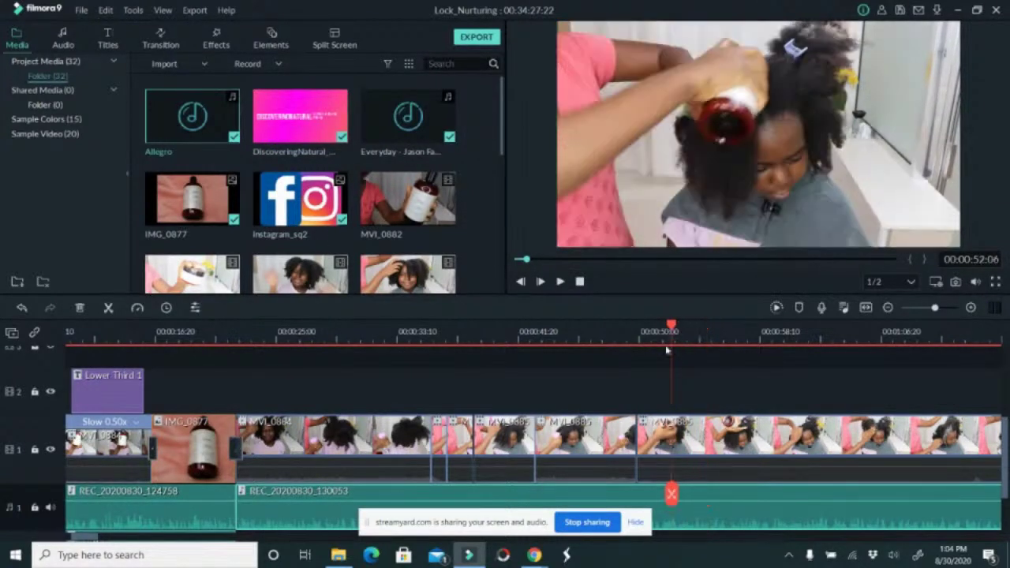
Browse the Lower 3rds title templates for a caption for the shampoo shot.
left_click(204, 65)
left_click(108, 44)
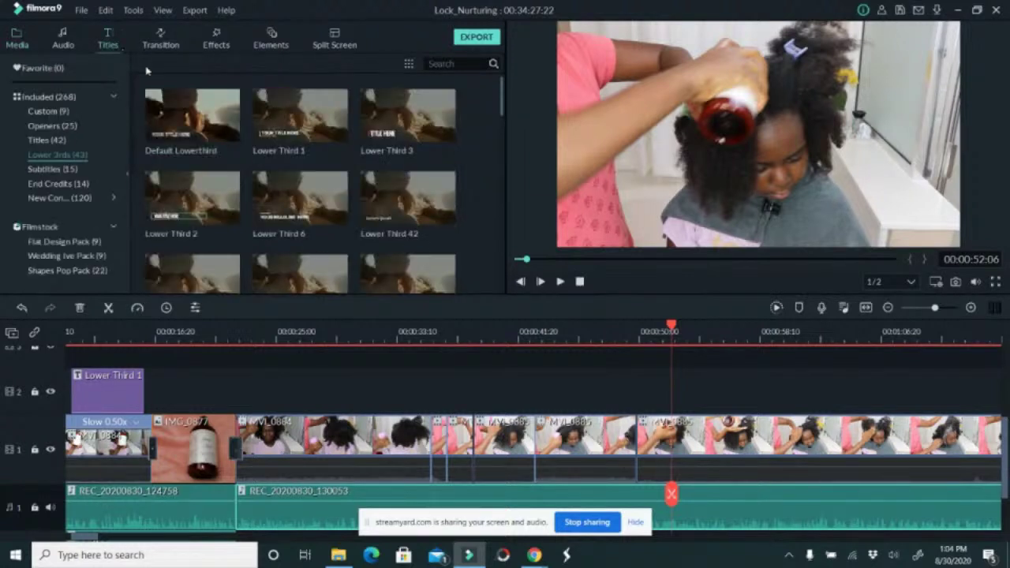
scroll(320, 211, "down", 3)
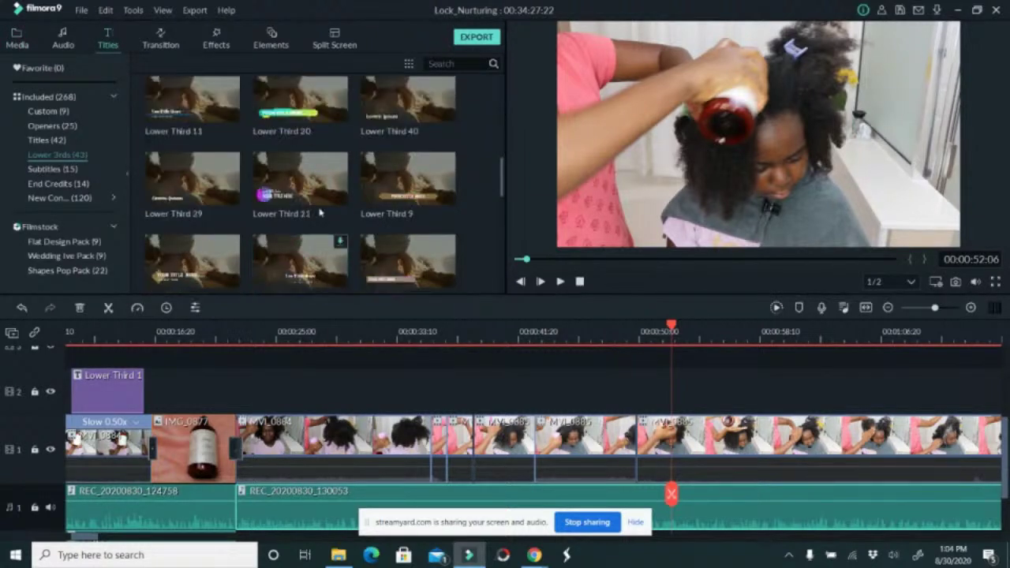
scroll(344, 150, "up", 3)
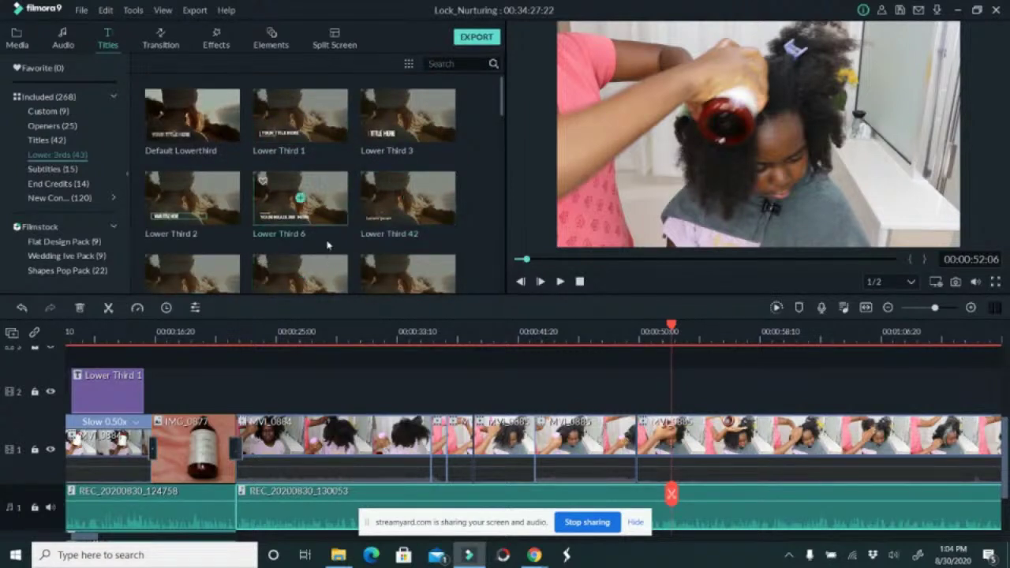
scroll(316, 233, "down", 3)
scroll(314, 245, "down", 2)
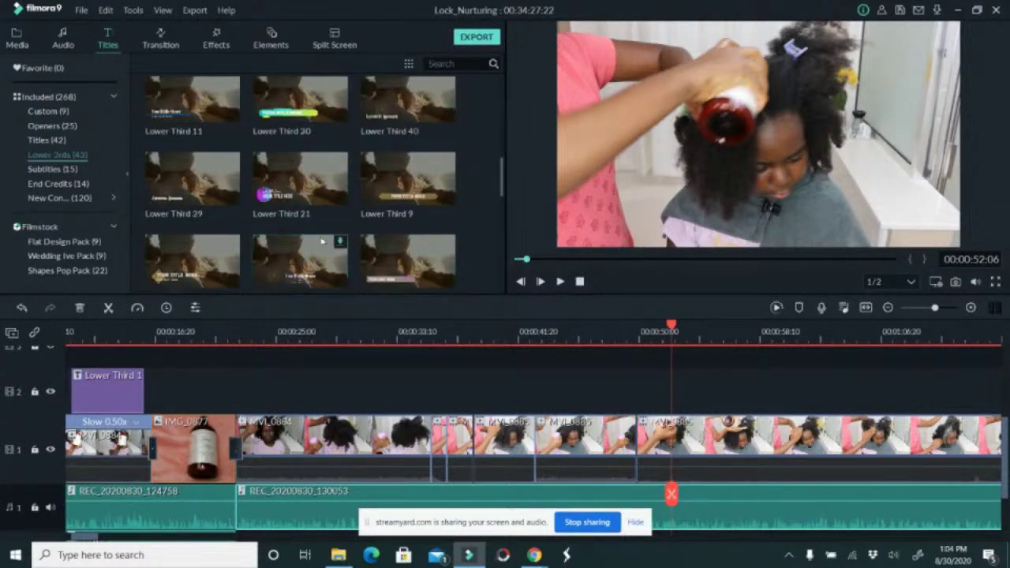
Copy the first Lower Third title and paste it on track 2 at 00:00:51:27, over the shampoo shot.
left_click(108, 391)
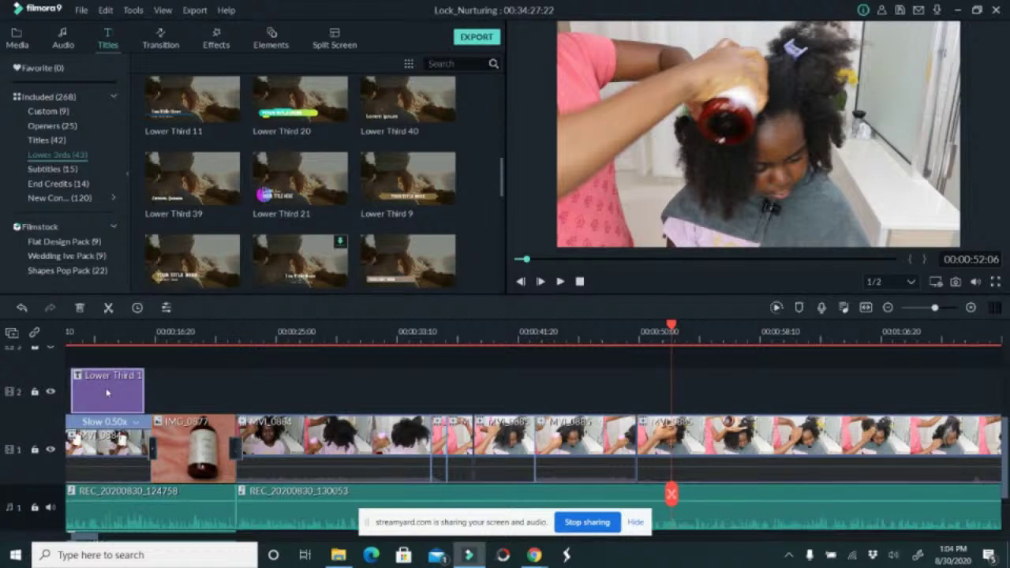
left_click(689, 335)
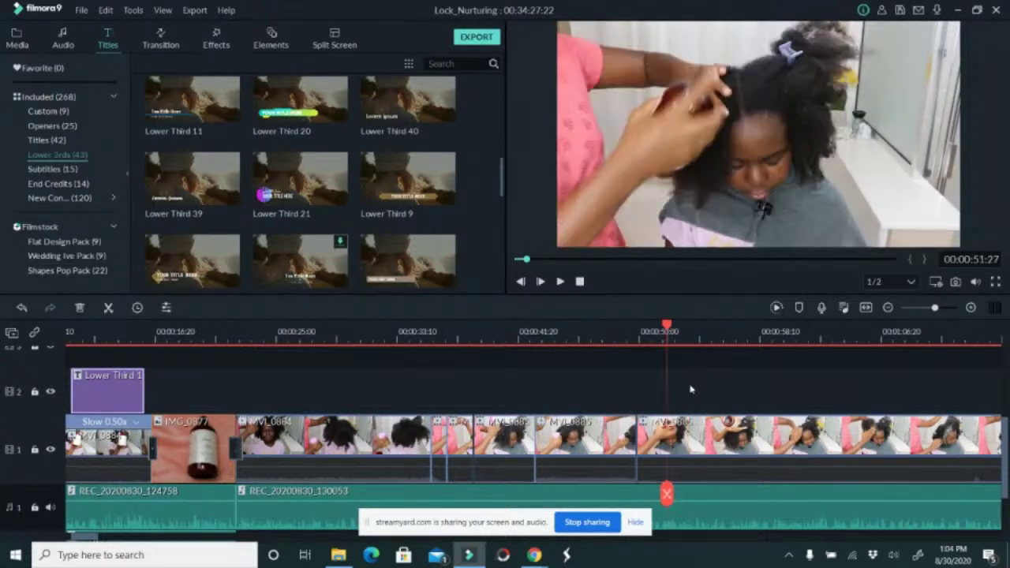
key("ctrl+v")
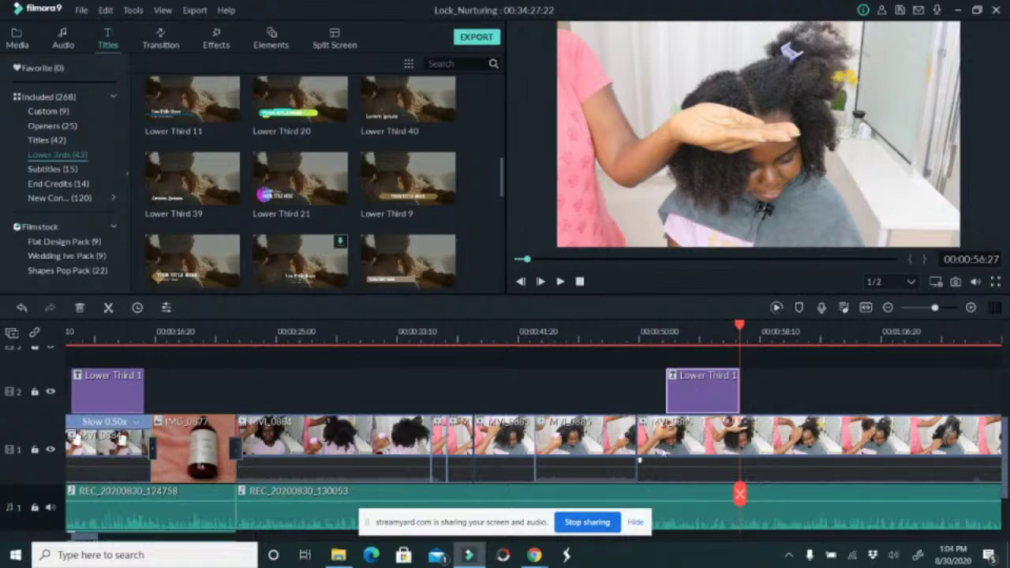
Replace both text lines of the pasted lower-third title with "Lemon Rose Moisturizing Shampoo".
double_click(689, 386)
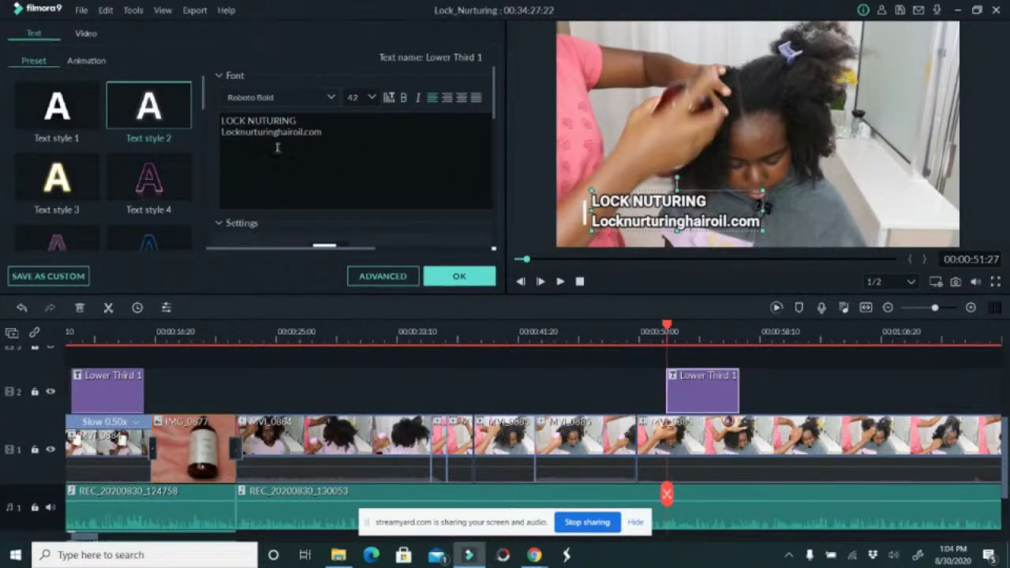
left_click(312, 119)
key("shift+Home")
key("BackSpace")
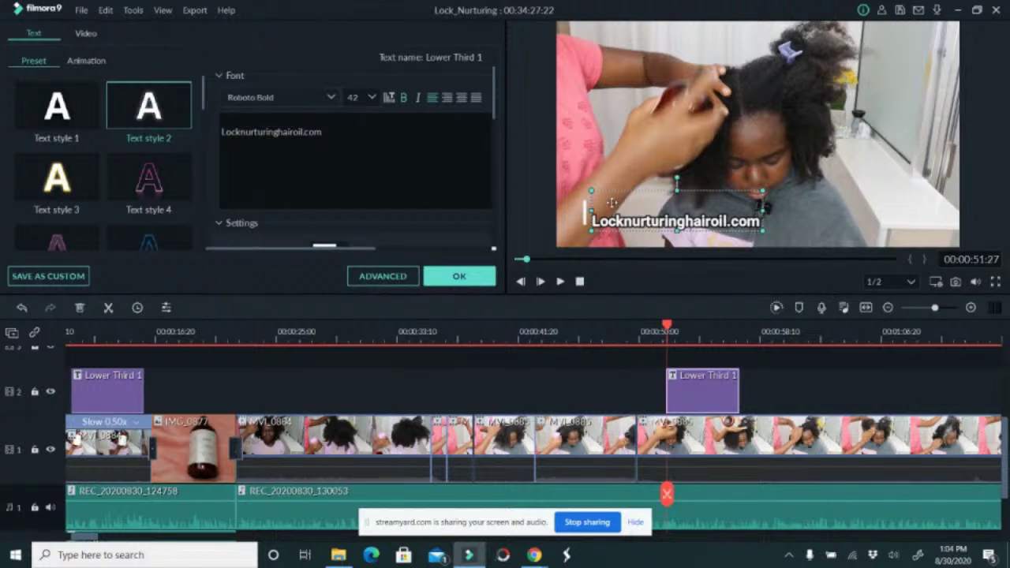
key("Delete")
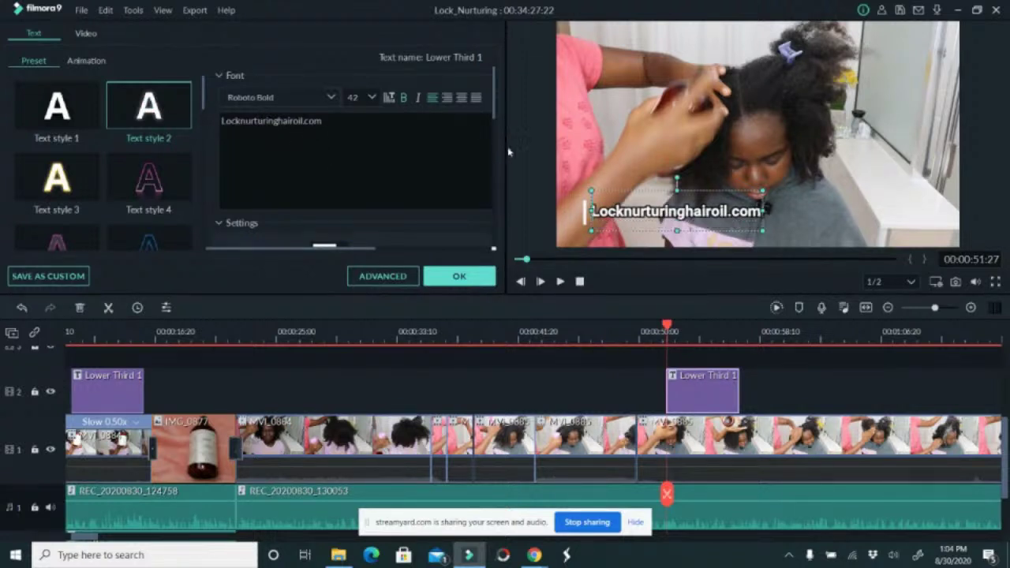
key("ctrl+a")
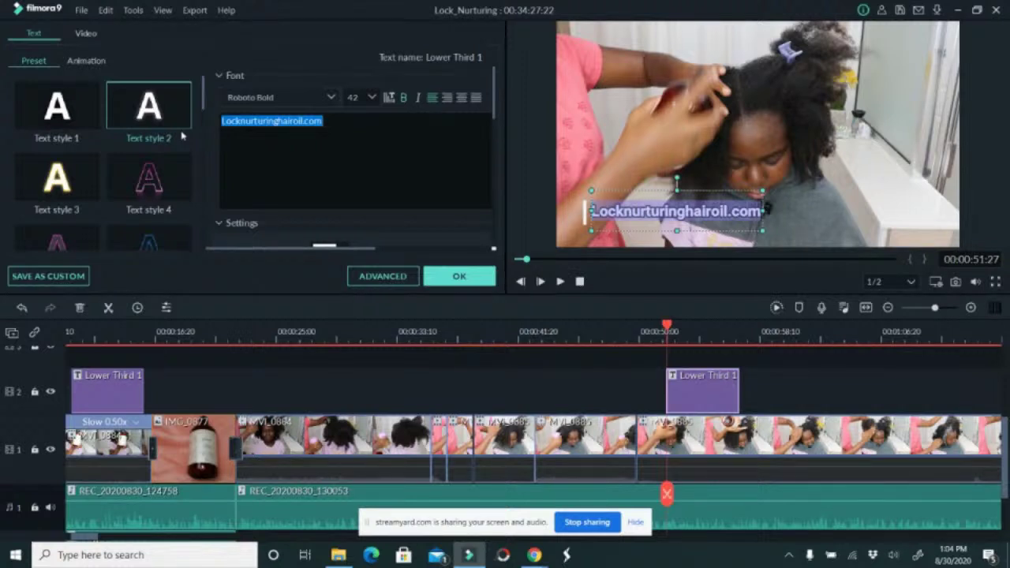
type("Lemon Rodse Mpoist")
key("BackSpace")
key("BackSpace")
key("BackSpace")
key("BackSpace")
key("BackSpace")
type("oisturizing Shamoo")
key("BackSpace")
key("BackSpace")
key("BackSpace")
key("BackSpace")
key("BackSpace")
key("BackSpace")
key("BackSpace")
key("BackSpace")
key("BackSpace")
key("BackSpace")
key("BackSpace")
key("BackSpace")
key("BackSpace")
key("BackSpace")
key("BackSpace")
key("BackSpace")
key("BackSpace")
key("BackSpace")
key("BackSpace")
key("BackSpace")
key("BackSpace")
key("BackSpace")
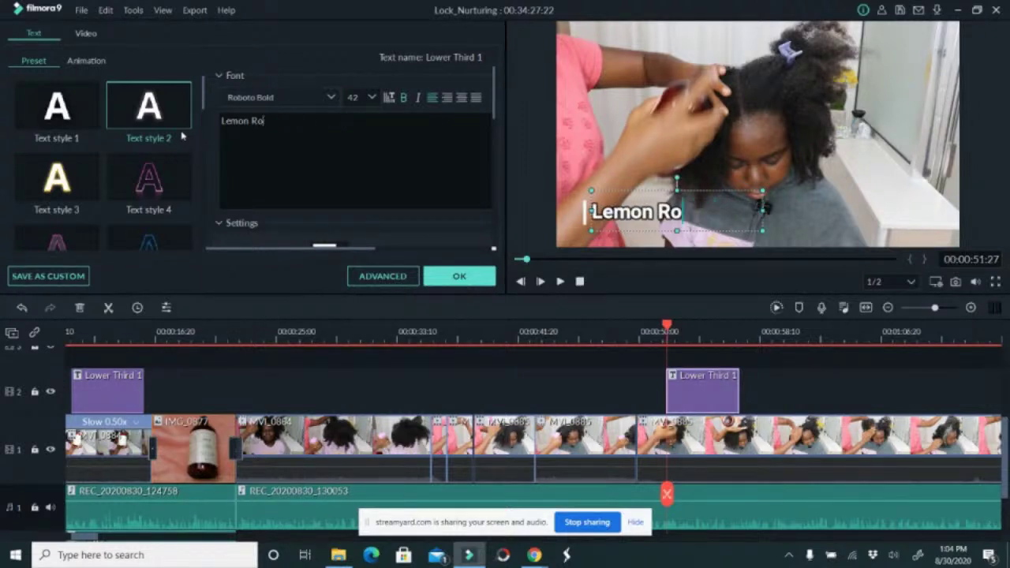
type("se Moisturiz")
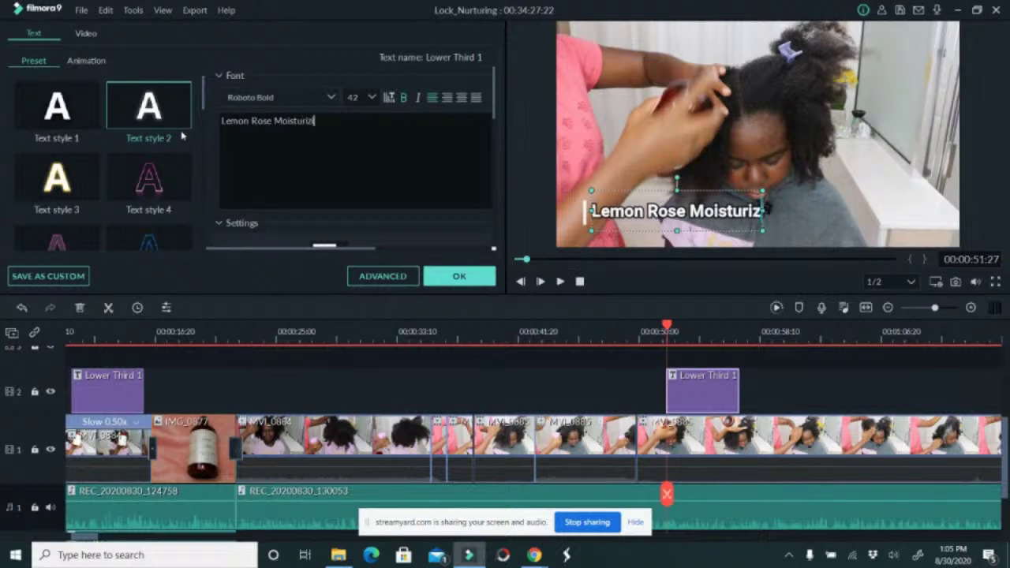
type("ing Shampoo")
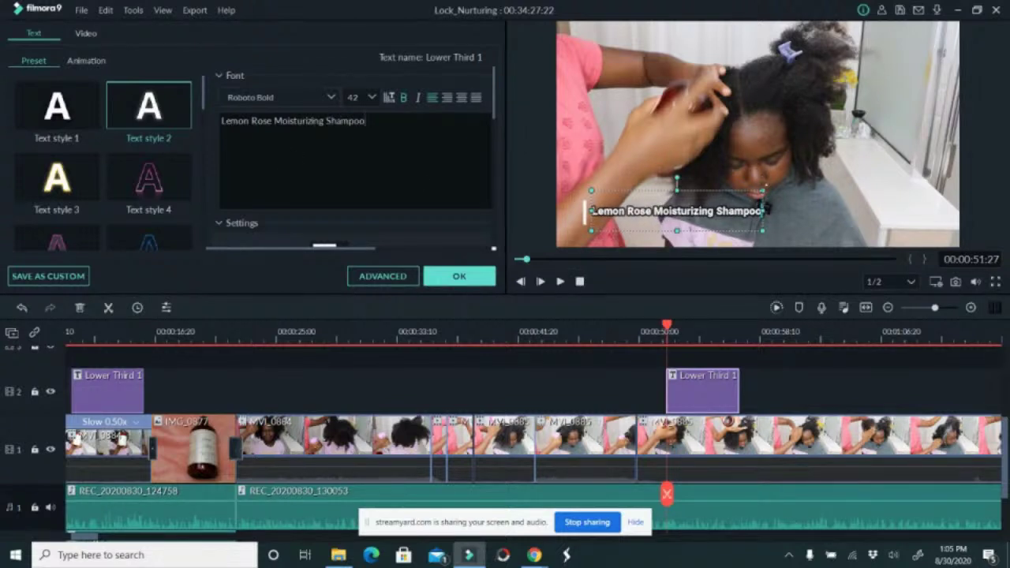
Enlarge the shampoo title's text box across the lower frame and move it down to line up with the white vertical bar.
mouse_move(135, 118)
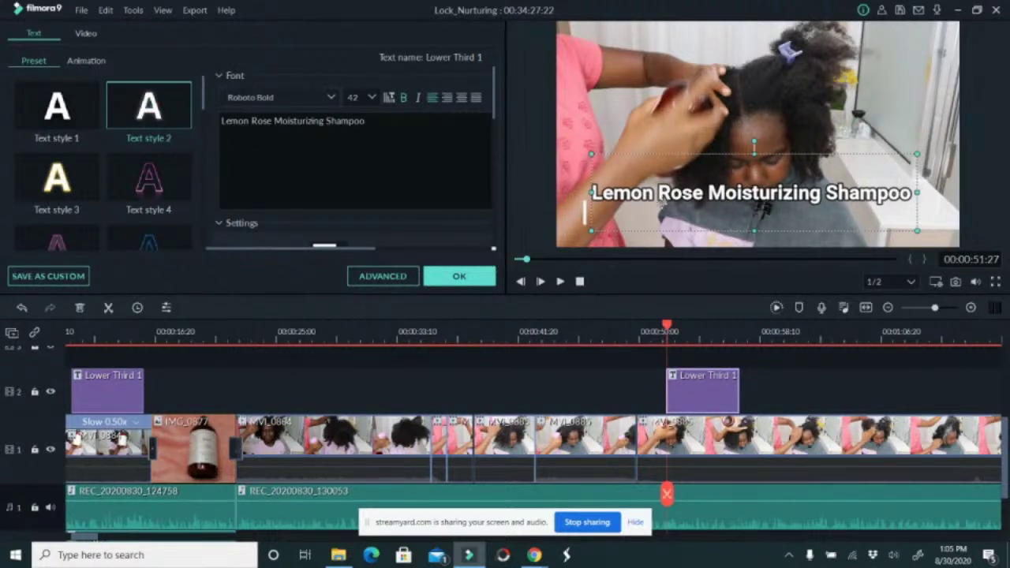
left_click_drag(658, 195, 658, 221)
left_click_drag(594, 170, 596, 171)
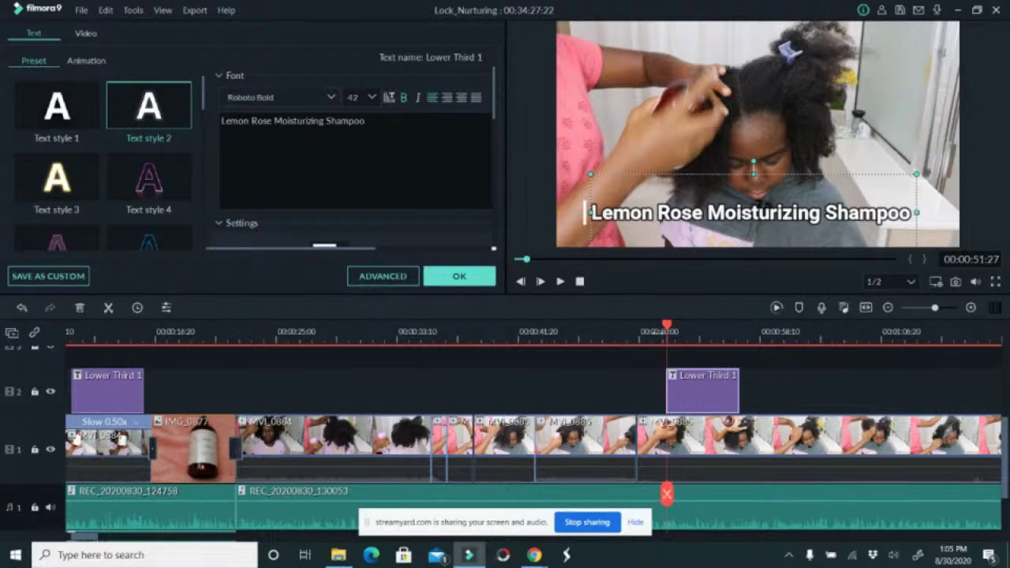
Play back the new shampoo title from 00:00:50:01.
left_click(640, 334)
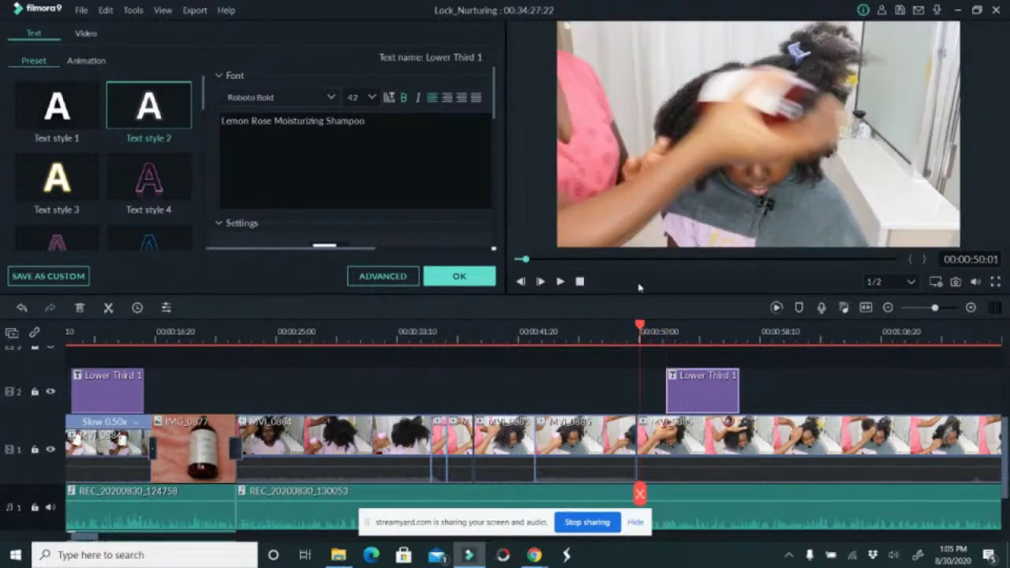
left_click(560, 281)
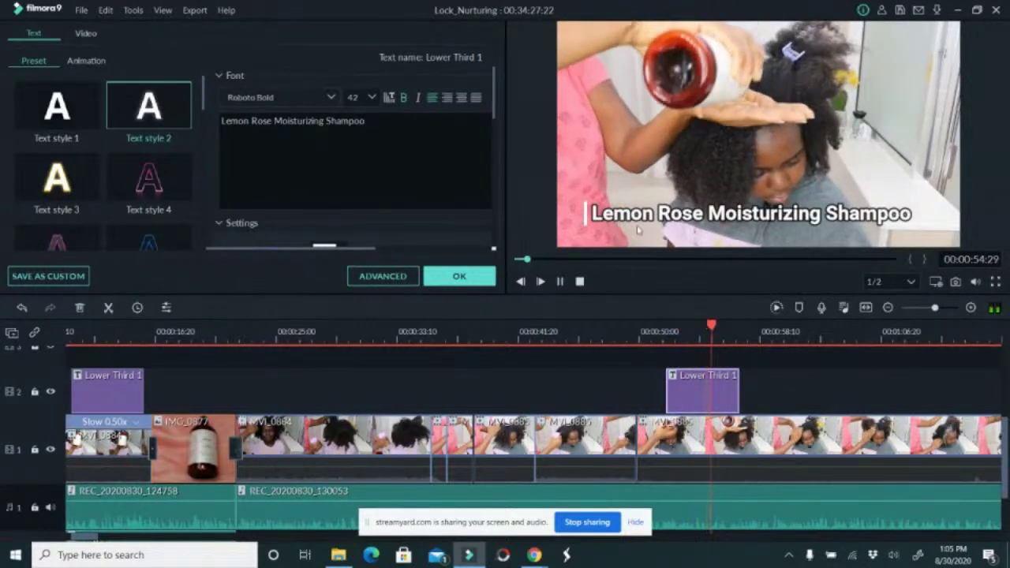
left_click(561, 261)
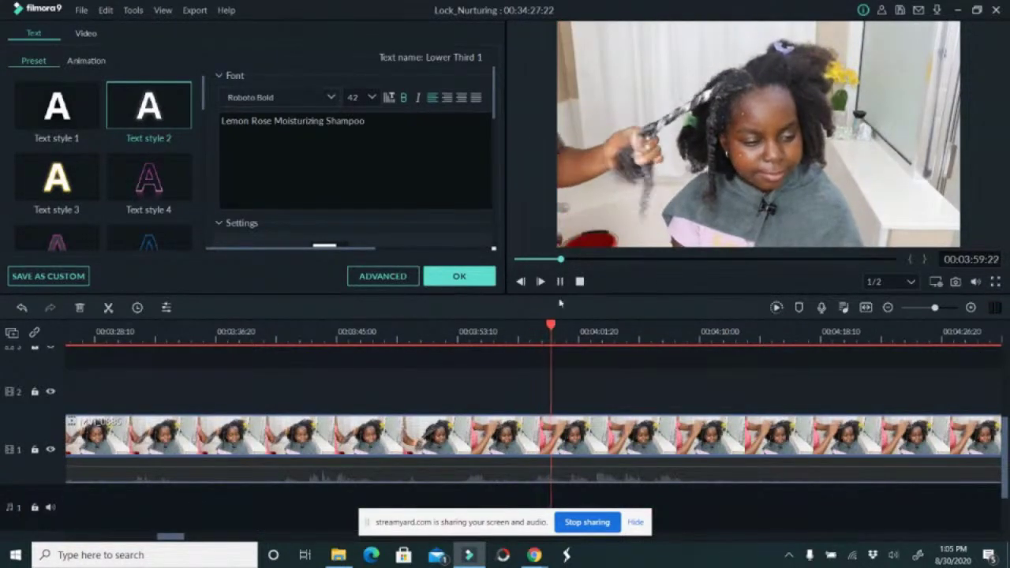
left_click(559, 282)
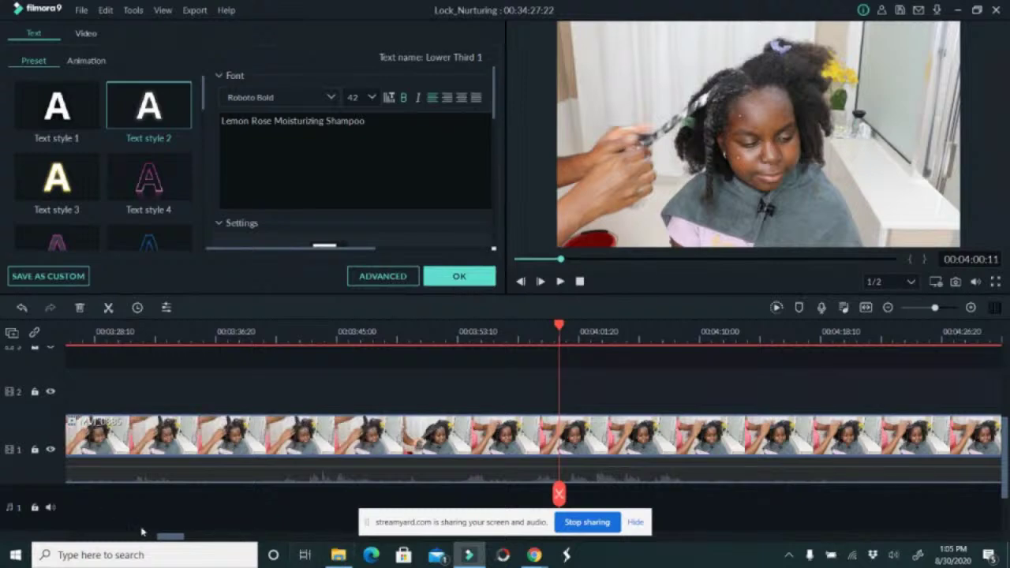
Split the MVI_0885 clip at 00:00:59:15, shortly after the shampoo title ends.
left_click_drag(173, 538, 101, 545)
left_click(277, 335)
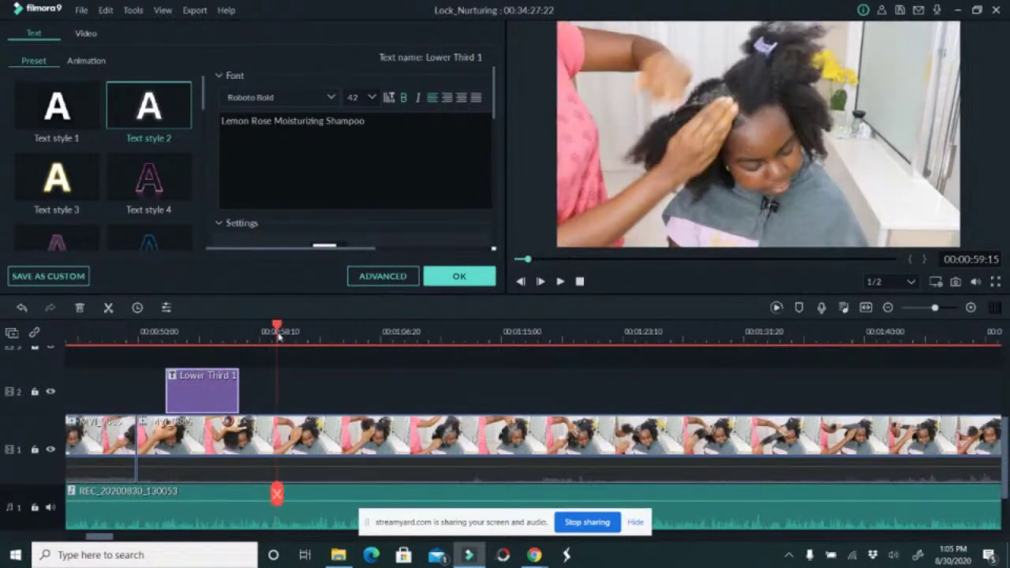
left_click(277, 493)
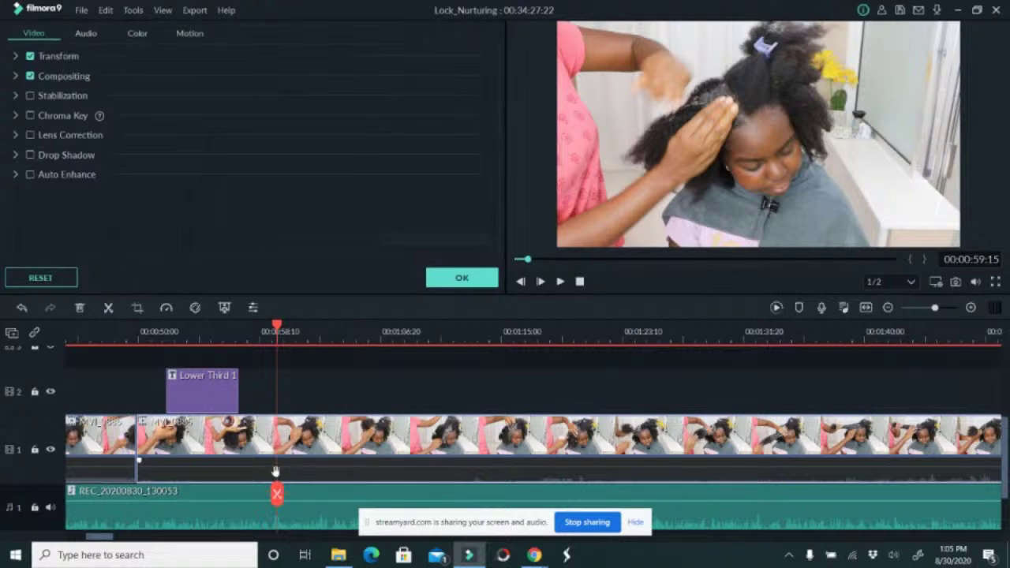
left_click(277, 494)
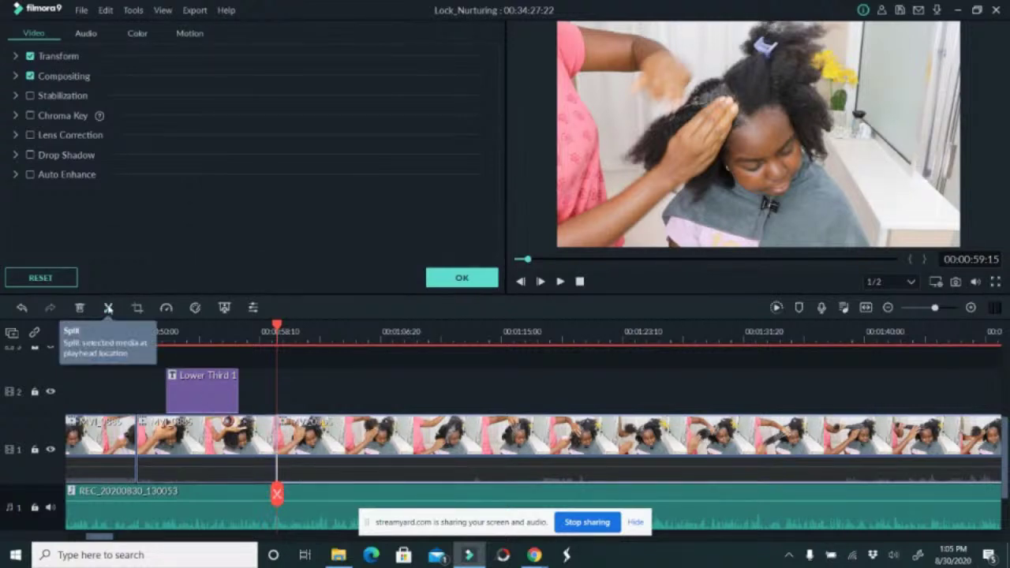
Split the long MVI_0885 clip at 00:04:34:23 and delete the short remainder before MVI_0886.
left_click_drag(319, 485, 923, 458)
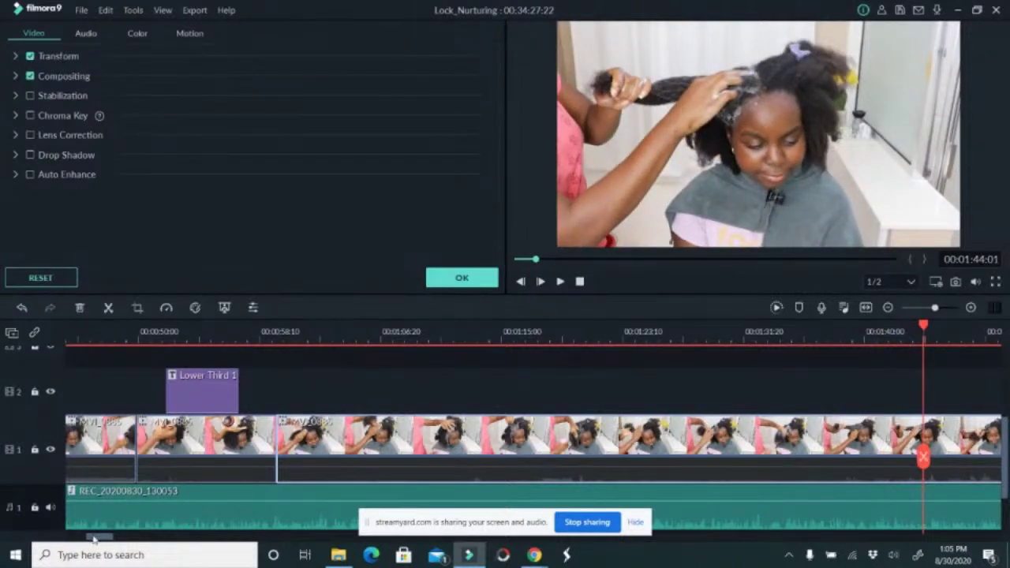
left_click_drag(93, 539, 182, 543)
left_click(511, 446)
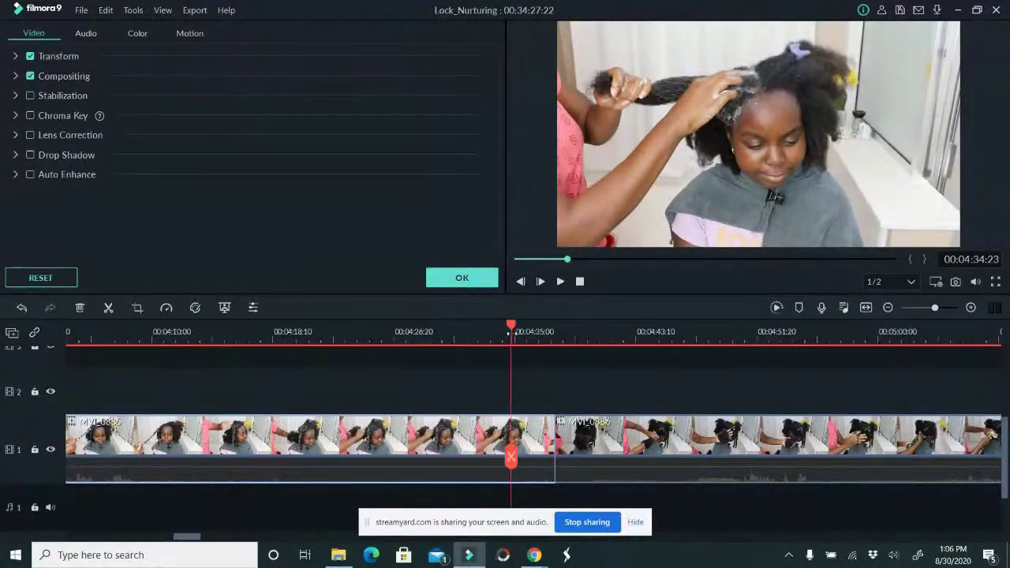
left_click(512, 456)
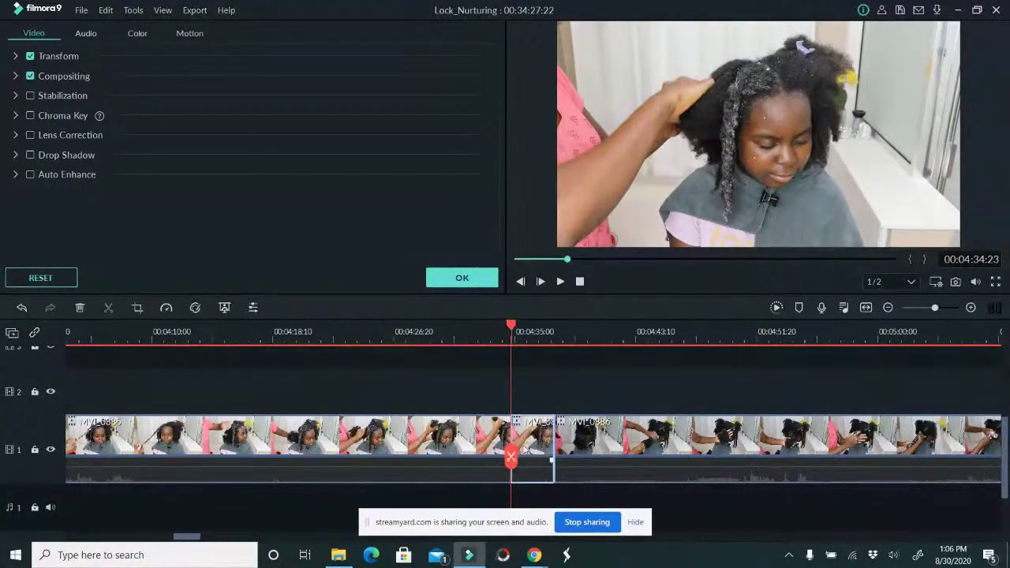
key("Delete")
Speed up the long MVI_0885 hair-washing clip to Fast 4x.
left_click(486, 443)
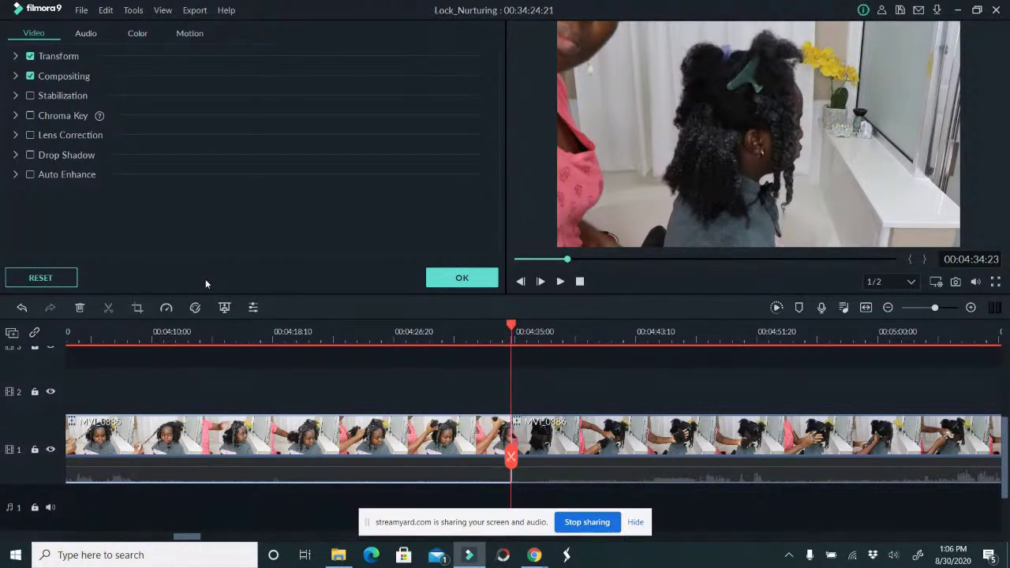
left_click(169, 308)
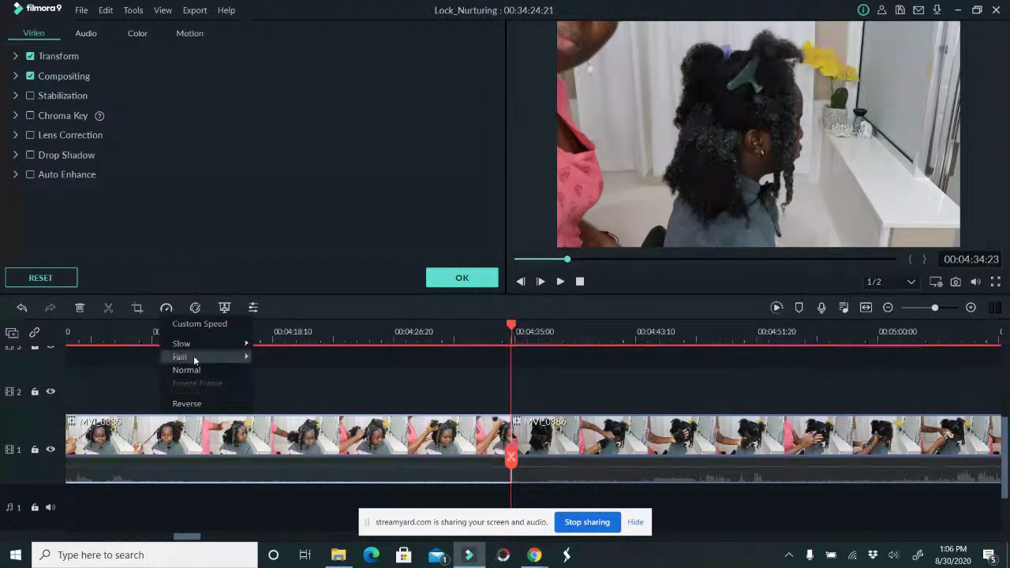
mouse_move(200, 356)
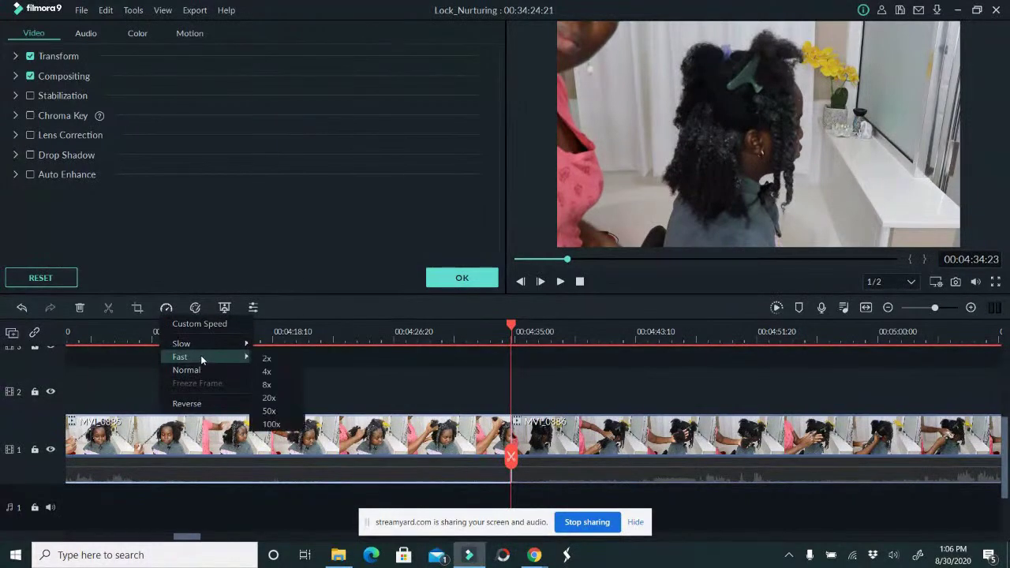
left_click(267, 372)
Split the MVI_0886 clip at 00:01:54:10 and delete the short piece before the cut.
left_click_drag(192, 540, 115, 536)
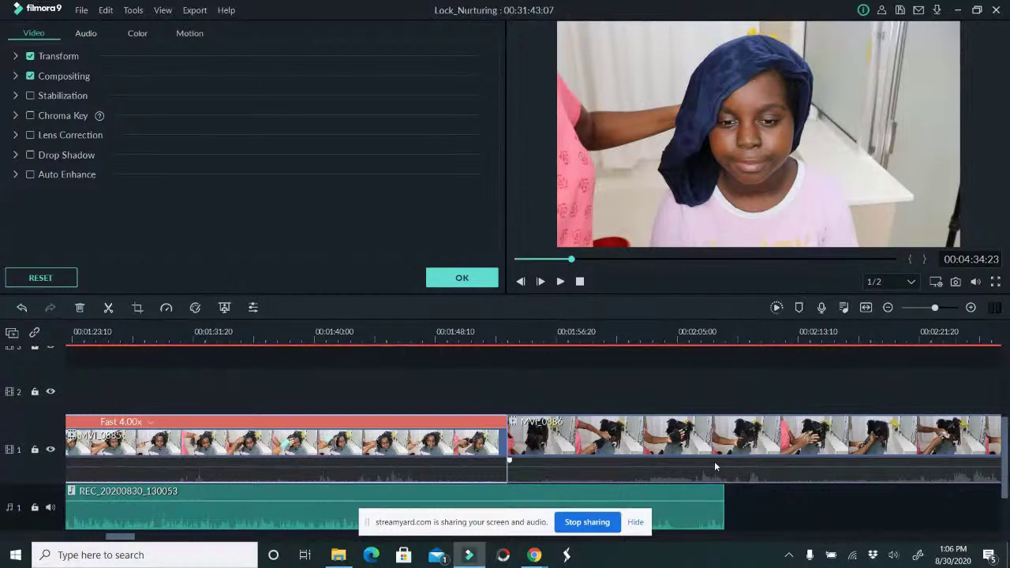
left_click(563, 453)
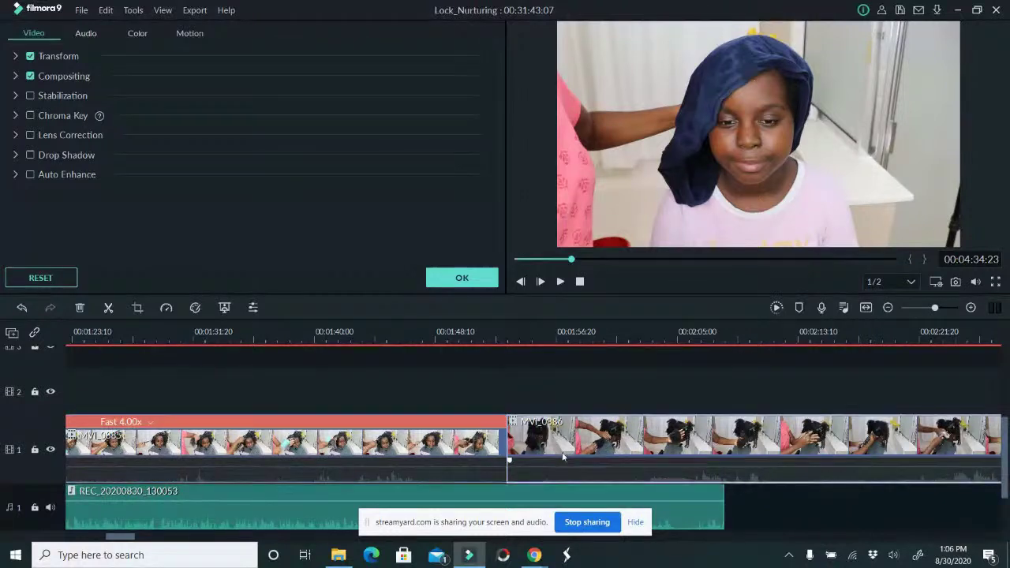
left_click(523, 335)
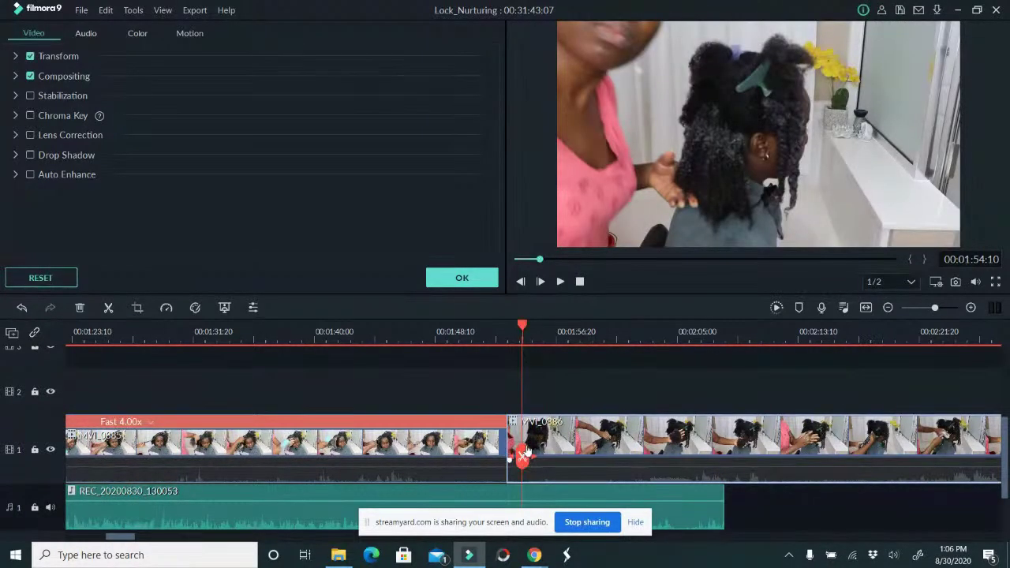
left_click(520, 456)
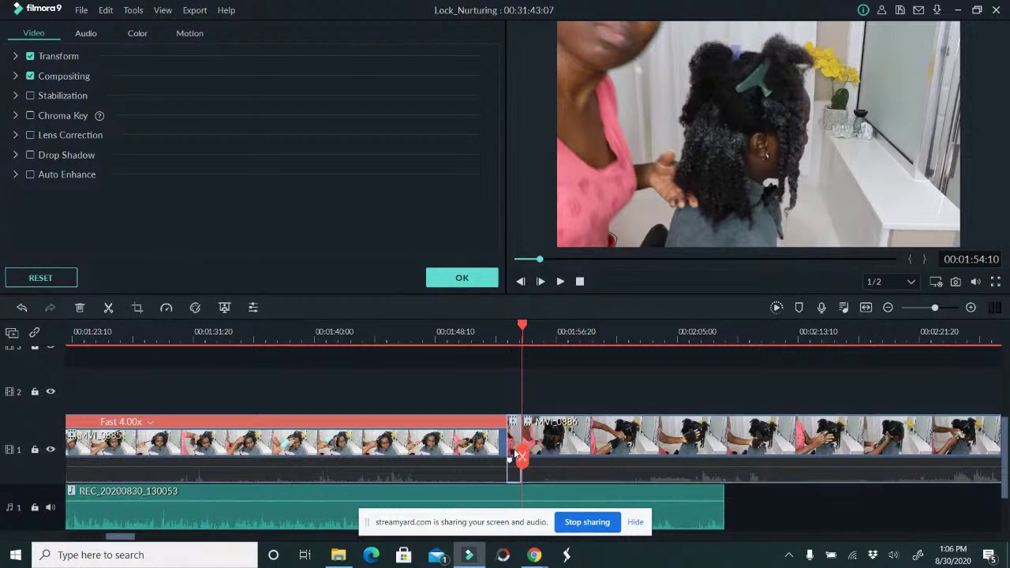
key("ctrl+z")
Cut MVI_0886 again at 00:02:02:14 and delete the part before the spray-bottle shot.
left_click_drag(519, 451, 642, 457)
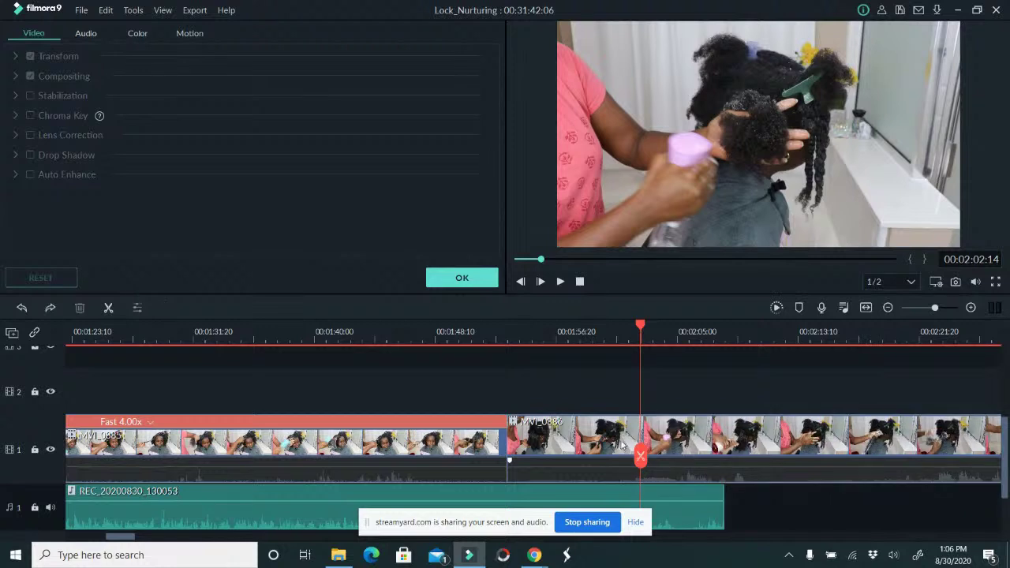
left_click(640, 456)
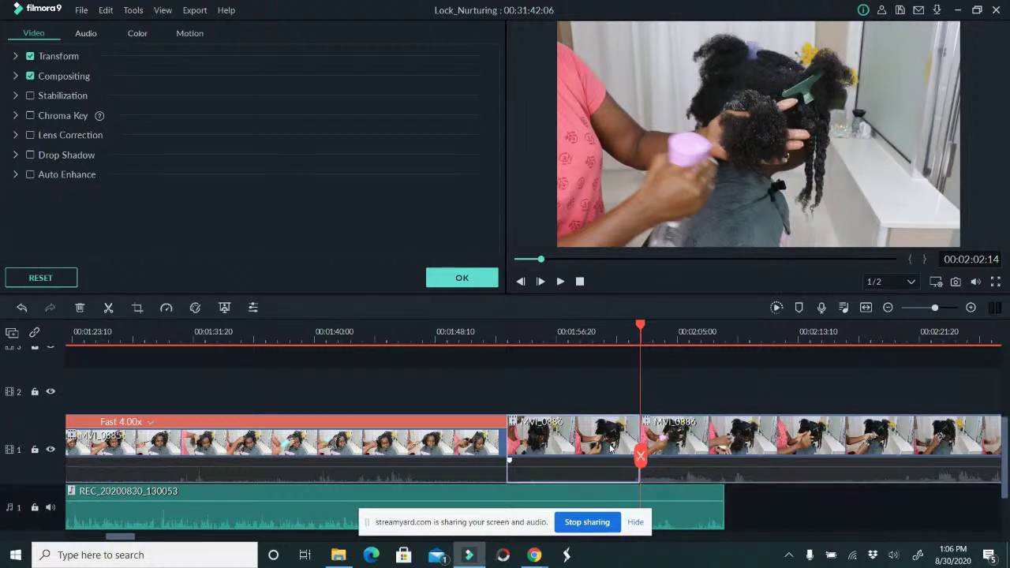
key("Delete")
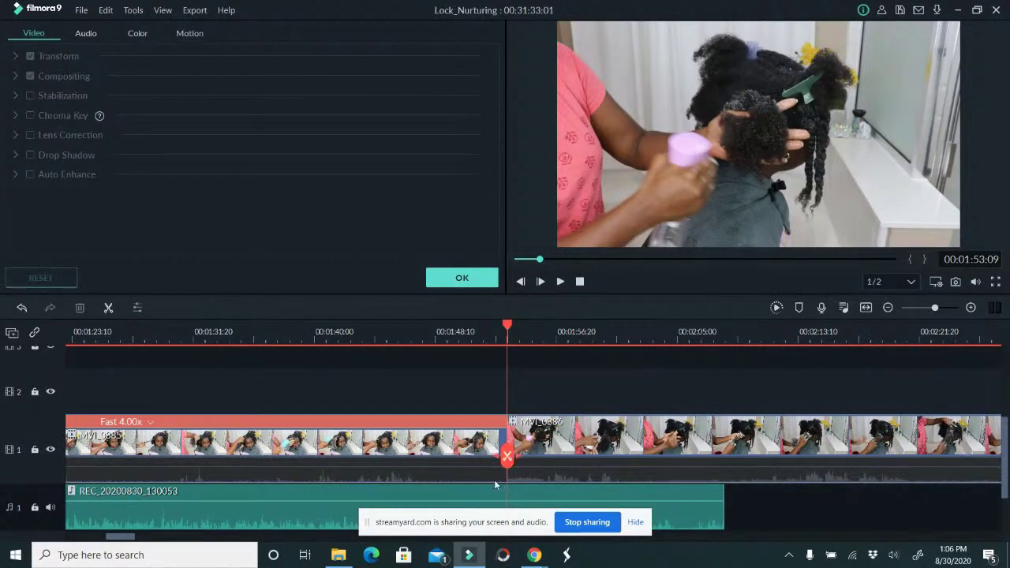
Split MVI_0886 at 00:03:49:20 and delete its tail before MVI_0887.
left_click_drag(126, 541, 176, 546)
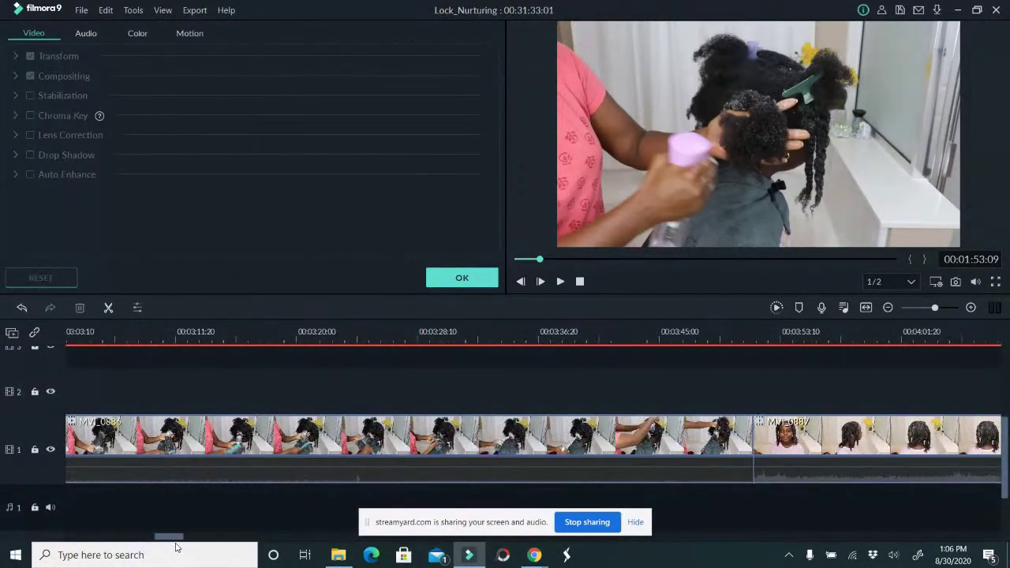
left_click(727, 341)
left_click(727, 456)
left_click(738, 441)
key("Delete")
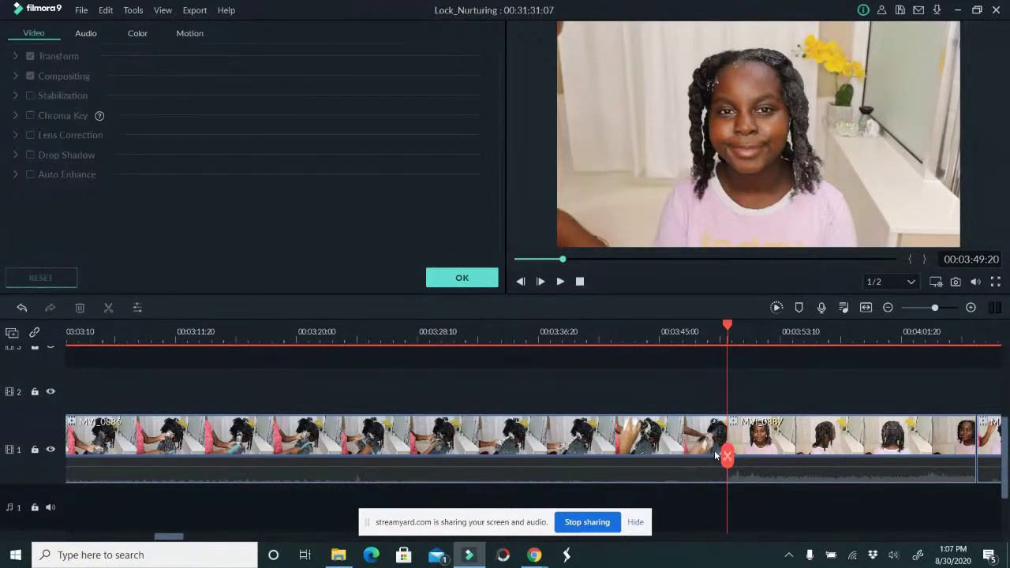
Speed up the trimmed MVI_0886 clip to Fast 8x and save the project.
left_click(547, 436)
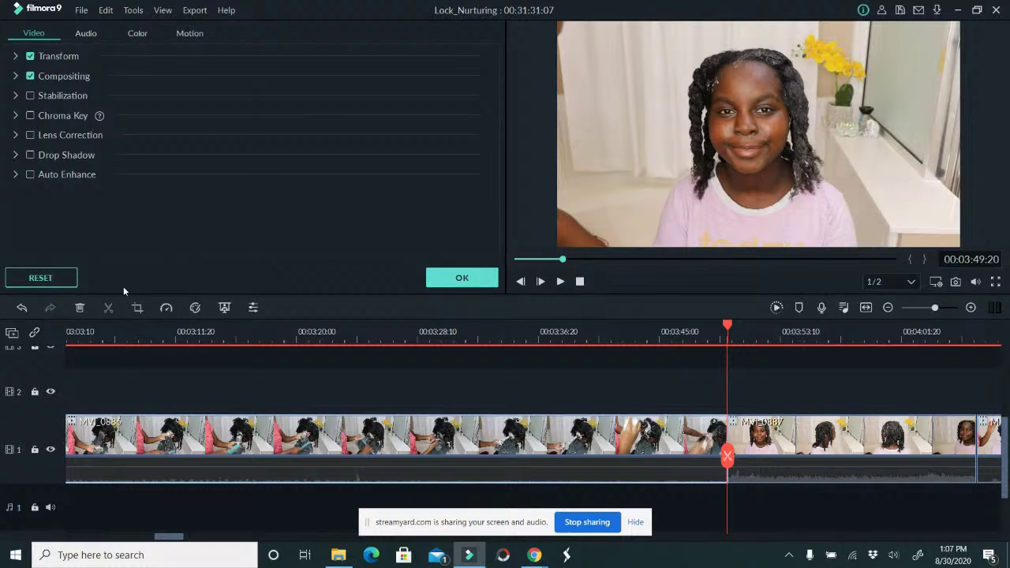
left_click(170, 308)
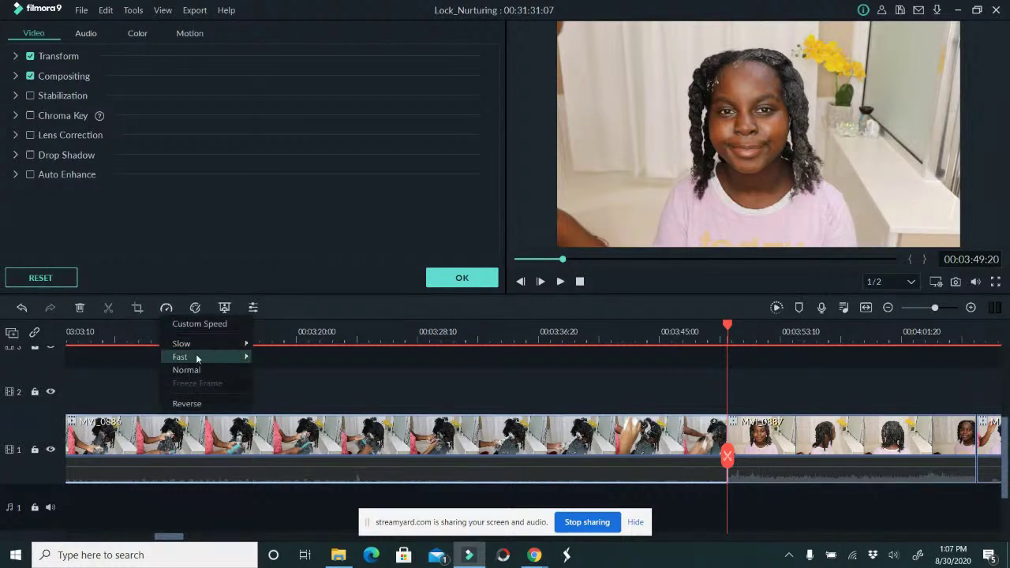
mouse_move(196, 356)
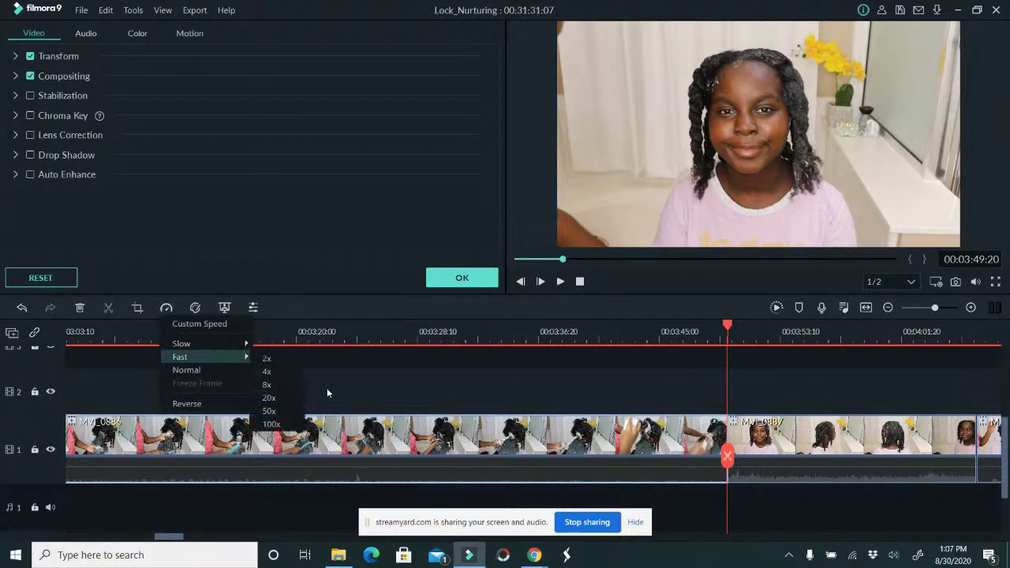
left_click(275, 385)
left_click_drag(180, 540, 142, 540)
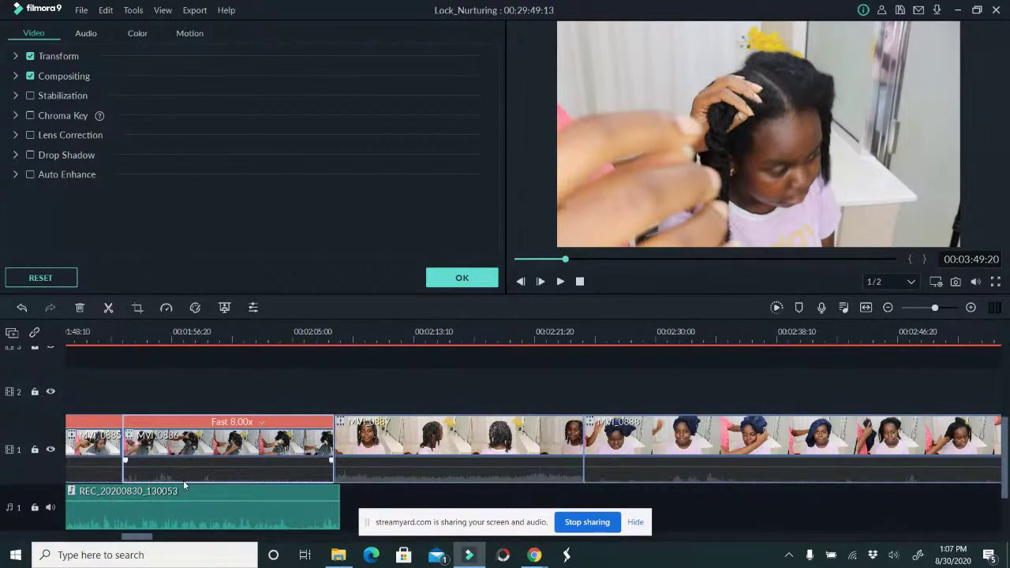
scroll(330, 441, "down", 1)
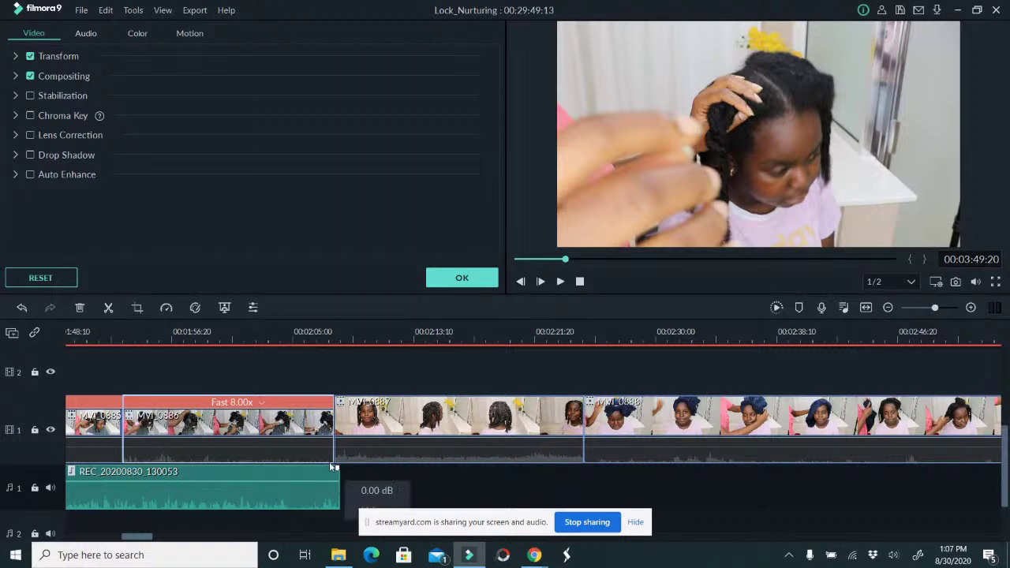
left_click_drag(148, 539, 120, 543)
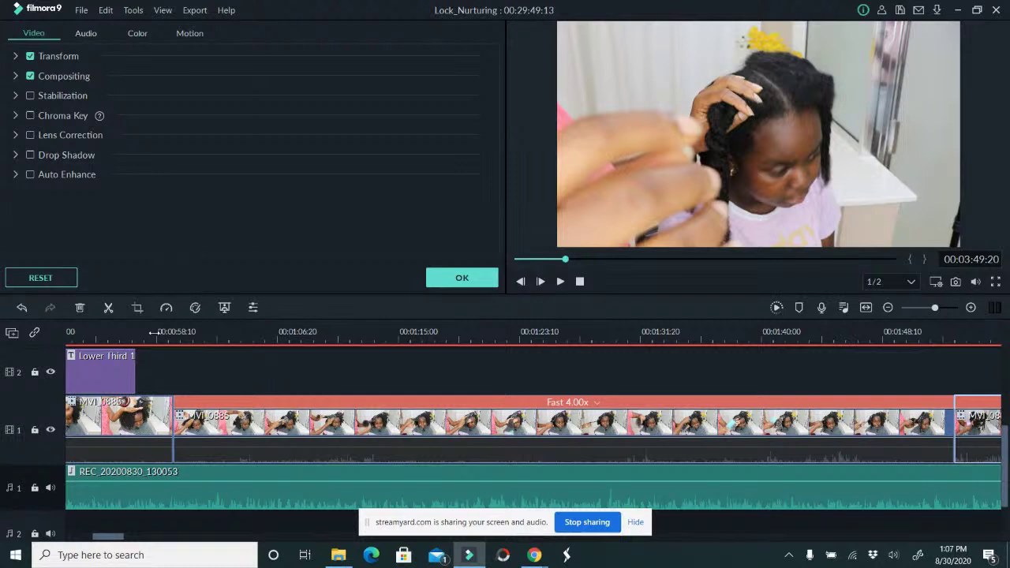
scroll(177, 496, "down", 1)
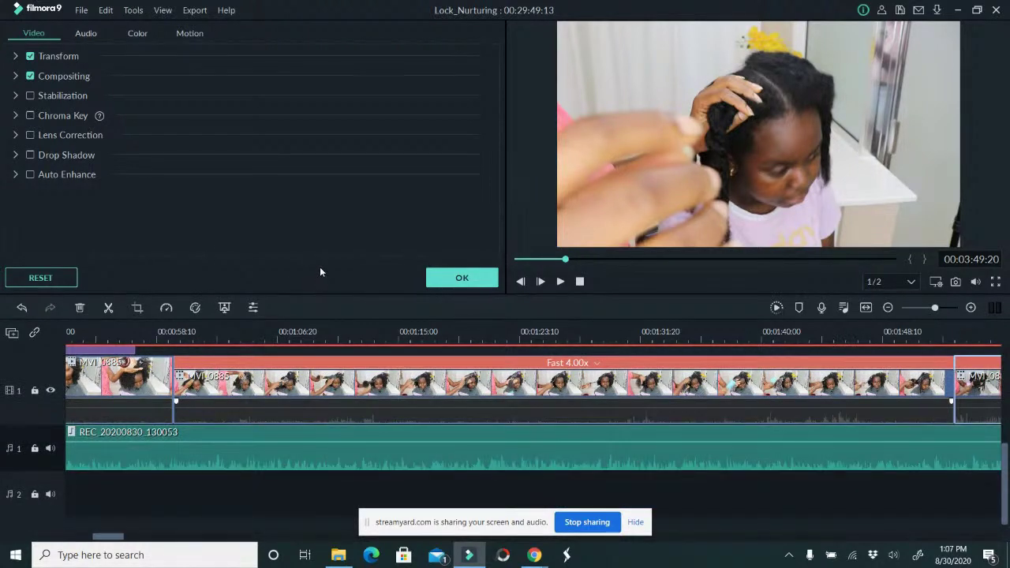
key("ctrl+s")
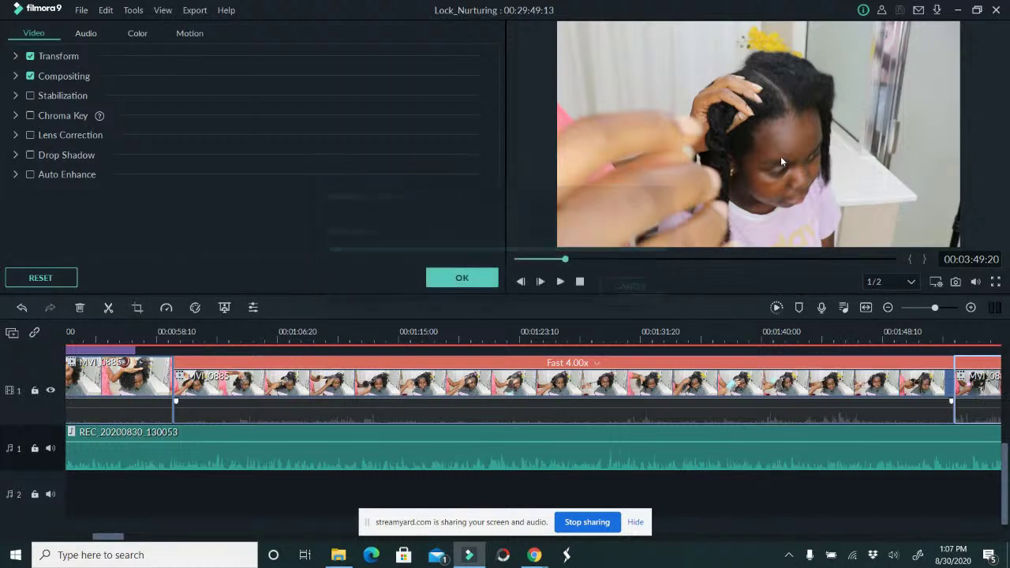
Extend the Allegro music clip on audio track 2 so that it ends at about 00:01:46.
left_click_drag(111, 539, 86, 539)
mouse_move(304, 487)
left_mouse_down()
mouse_move(838, 491)
mouse_move(882, 528)
mouse_move(945, 519)
left_mouse_up()
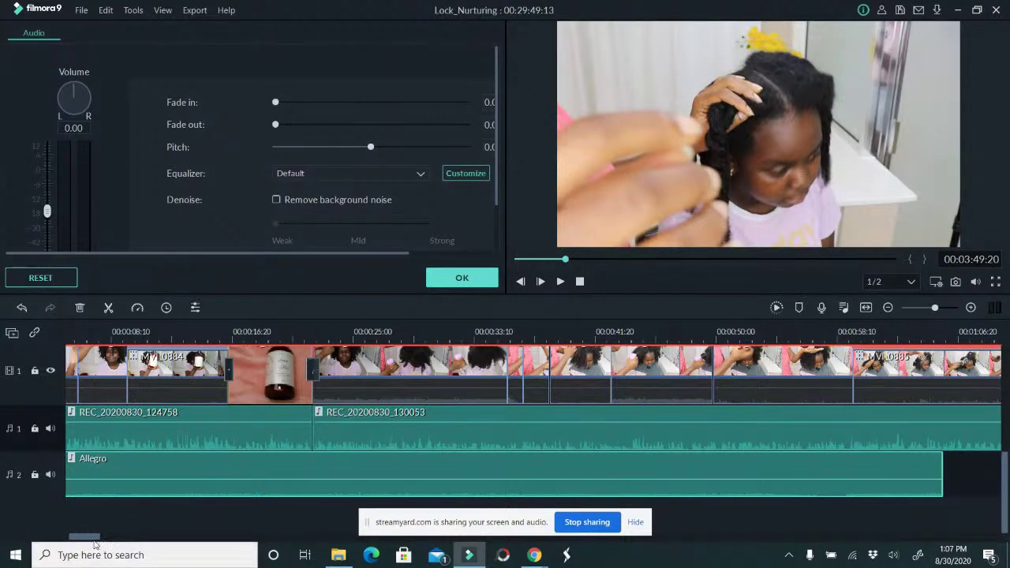
left_click_drag(95, 543, 118, 543)
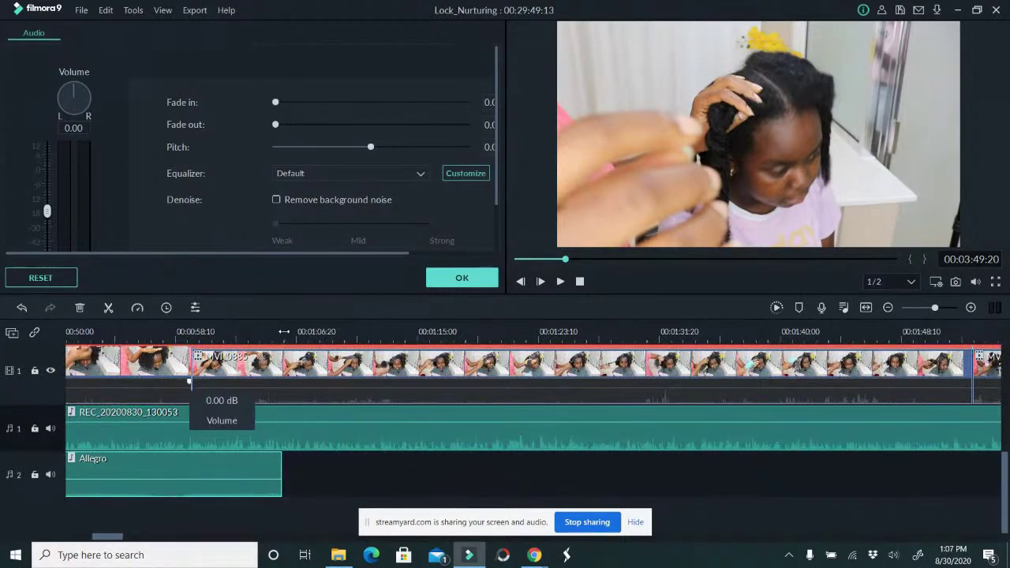
scroll(613, 382, "left", 4)
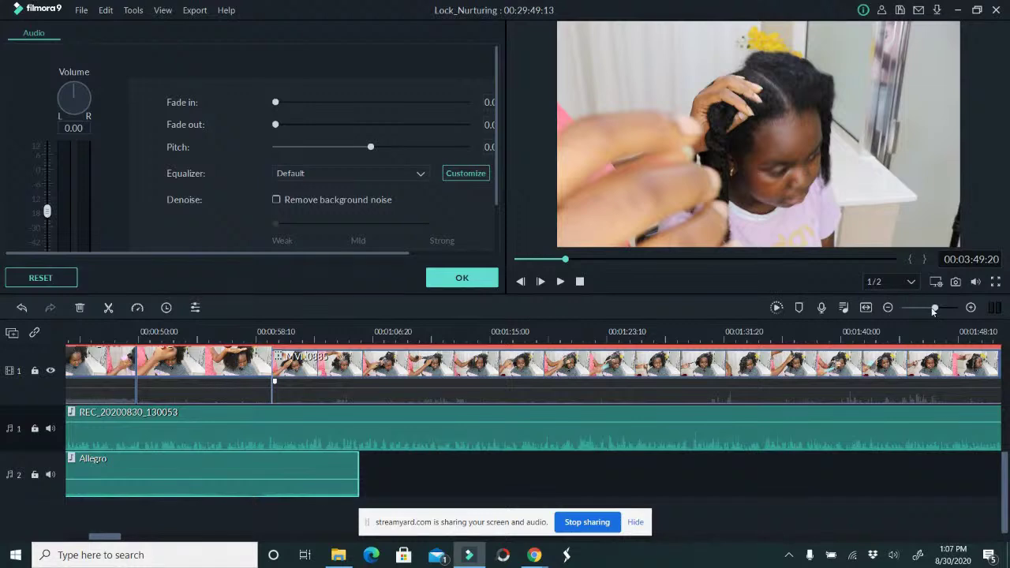
left_click_drag(936, 309, 925, 309)
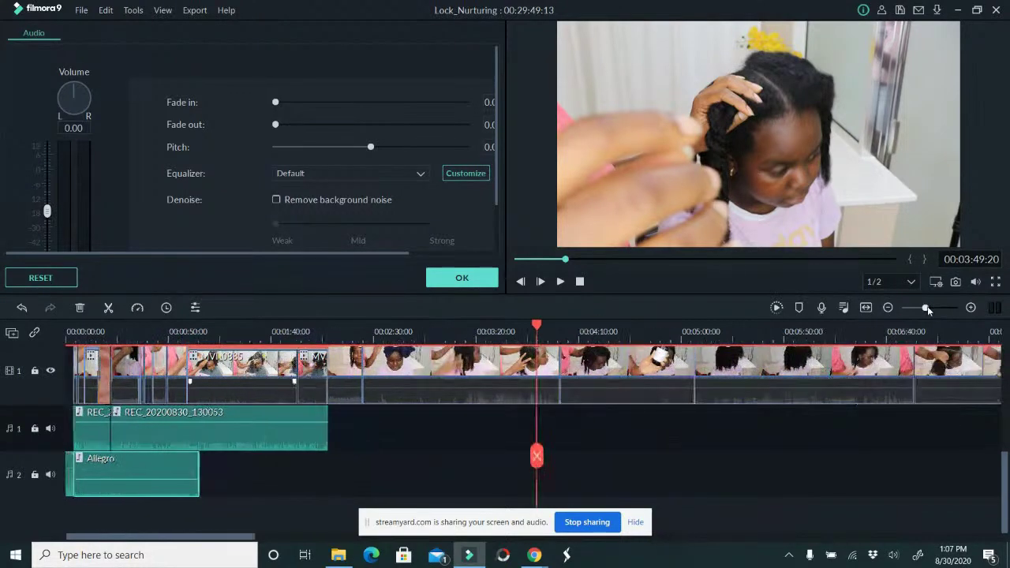
left_click_drag(200, 467, 284, 471)
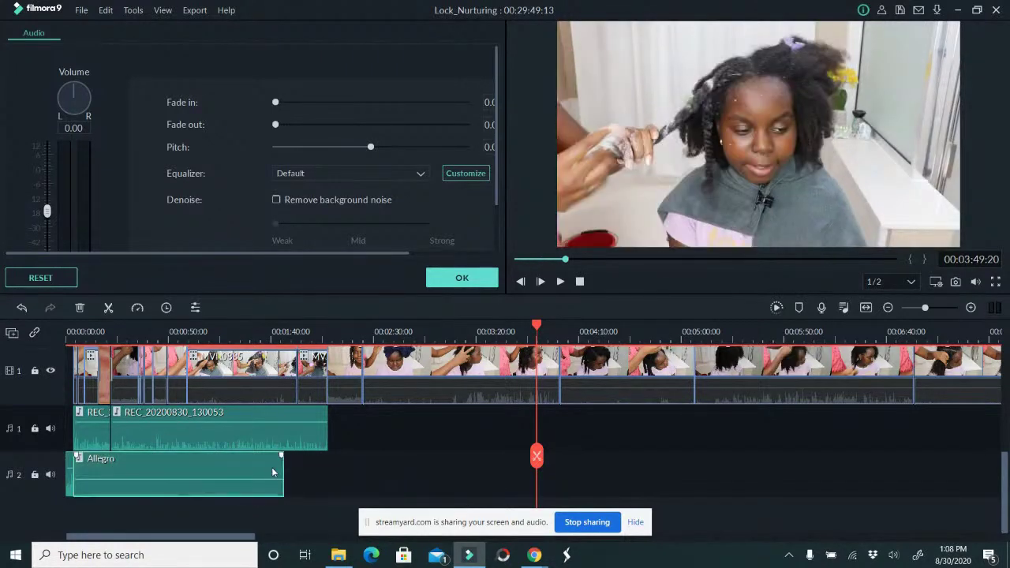
Try to paste a copy of the Allegro music at 00:01:57:09, and undo the paste.
left_click(308, 331)
key("ctrl+v")
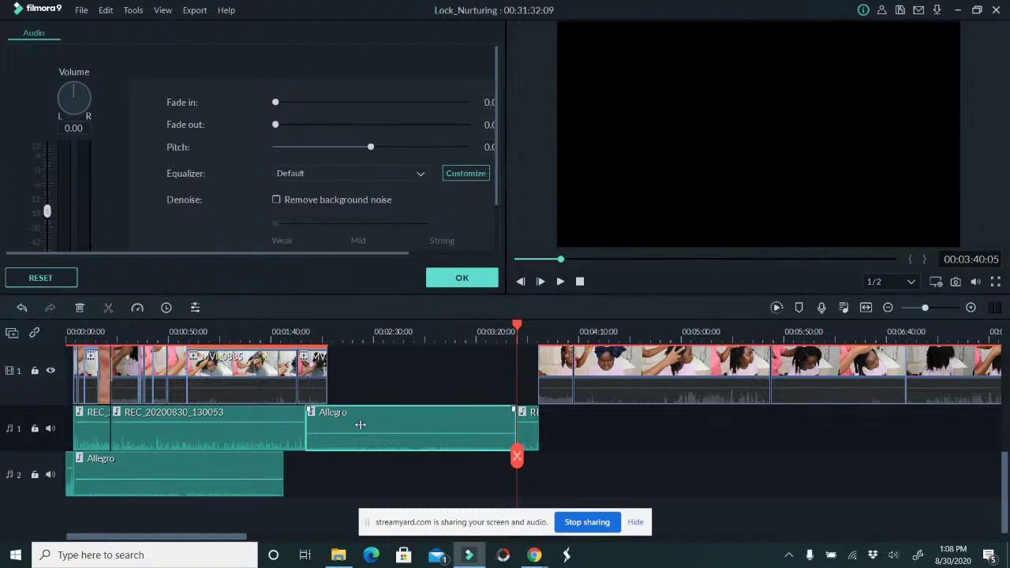
key("ctrl+z")
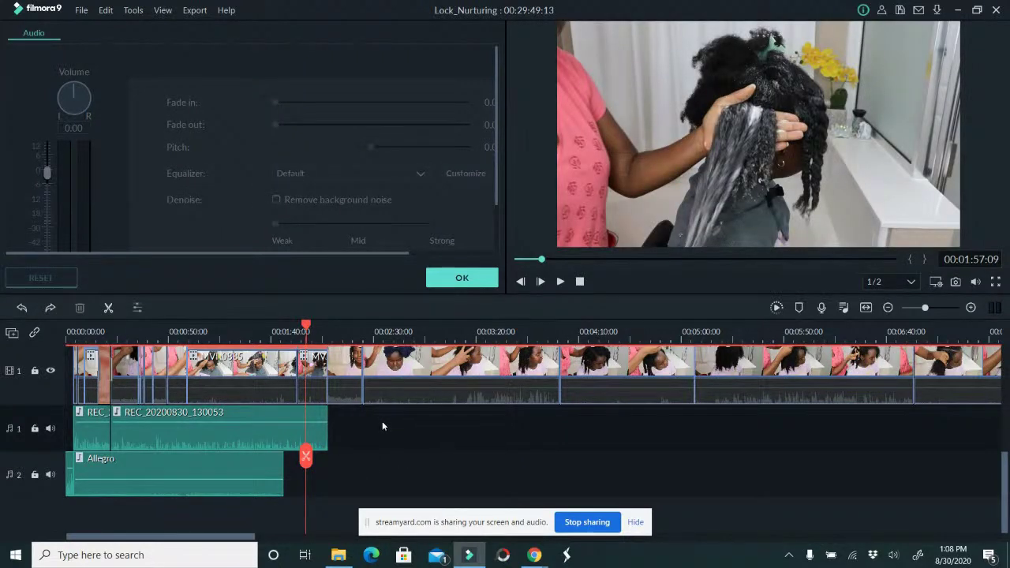
Try to append a pasted Allegro copy to the first music clip on audio track 2, trimmed to the voiceover's end.
scroll(530, 426, "up", 1)
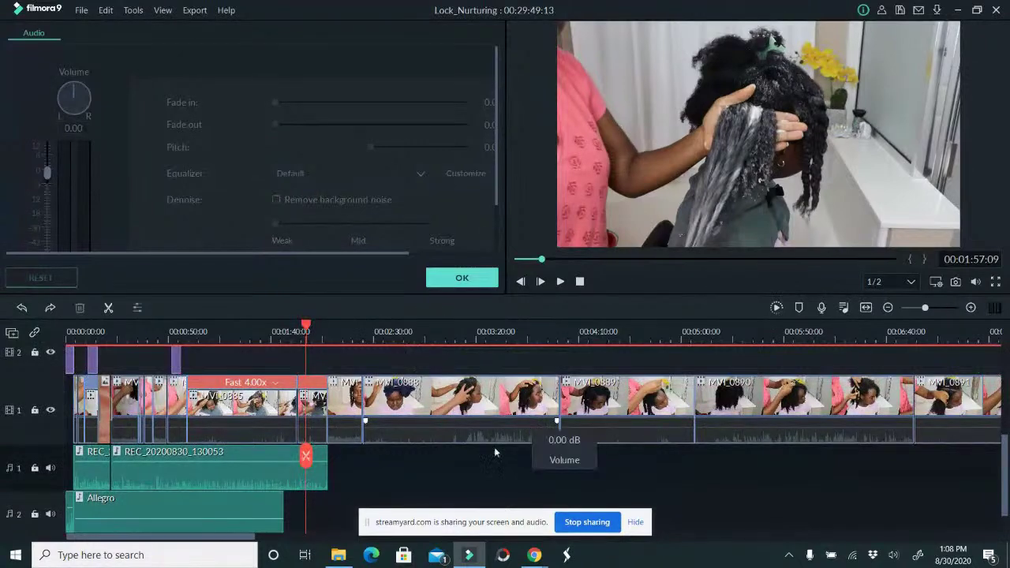
left_click(421, 325)
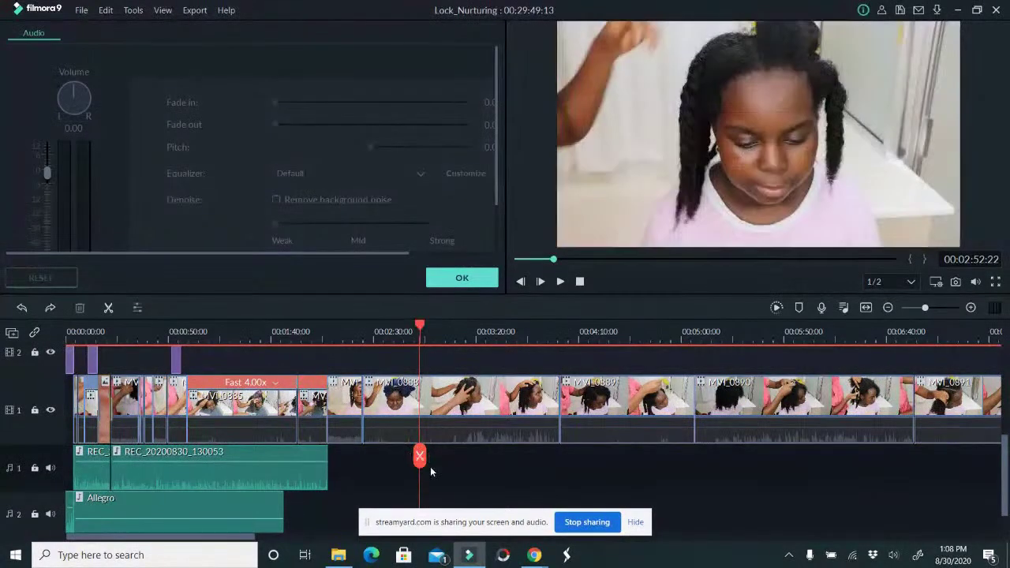
key("ctrl+v")
left_click_drag(466, 456, 330, 521)
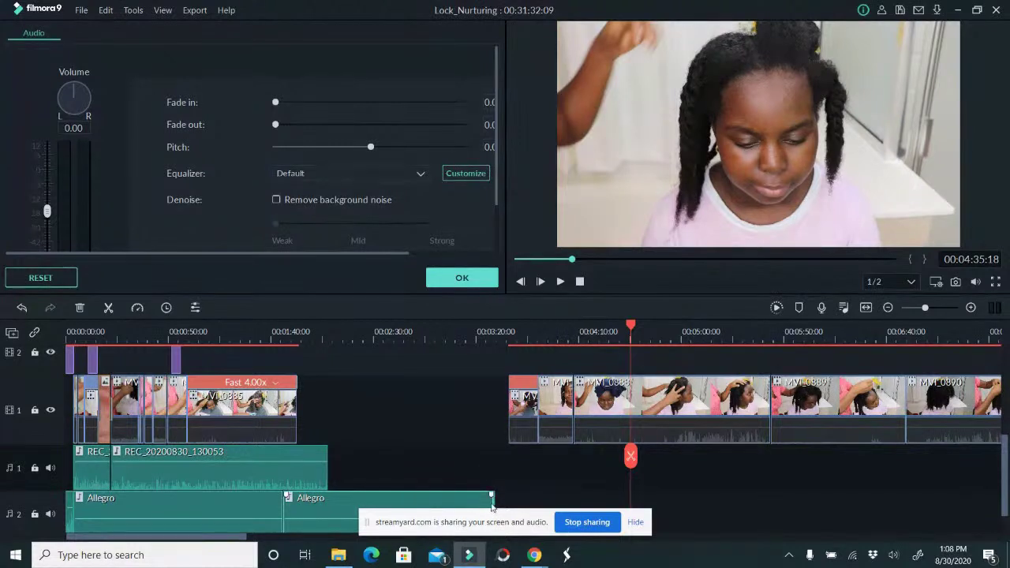
left_click_drag(492, 499, 328, 498)
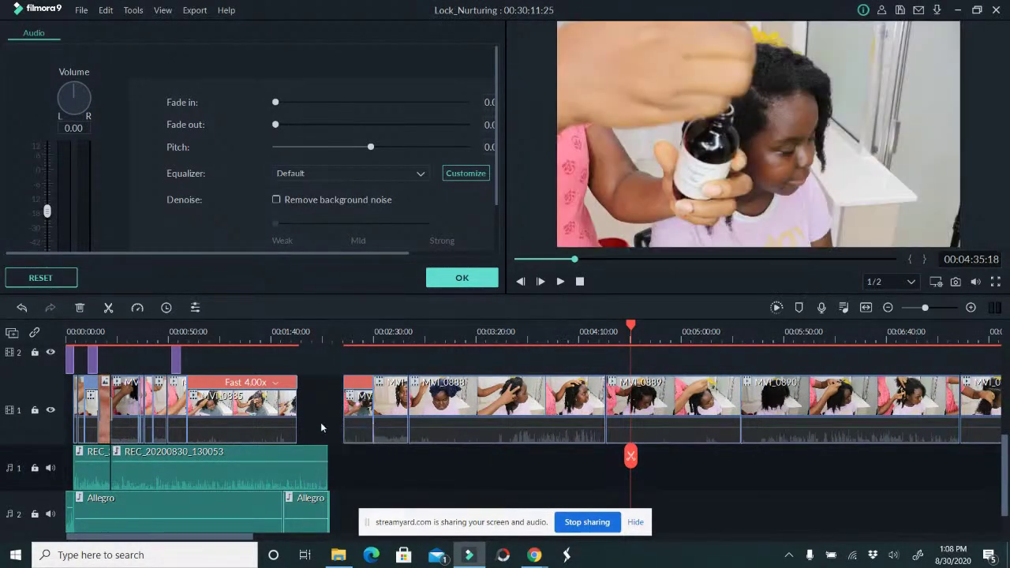
right_click(314, 408)
left_click(323, 406)
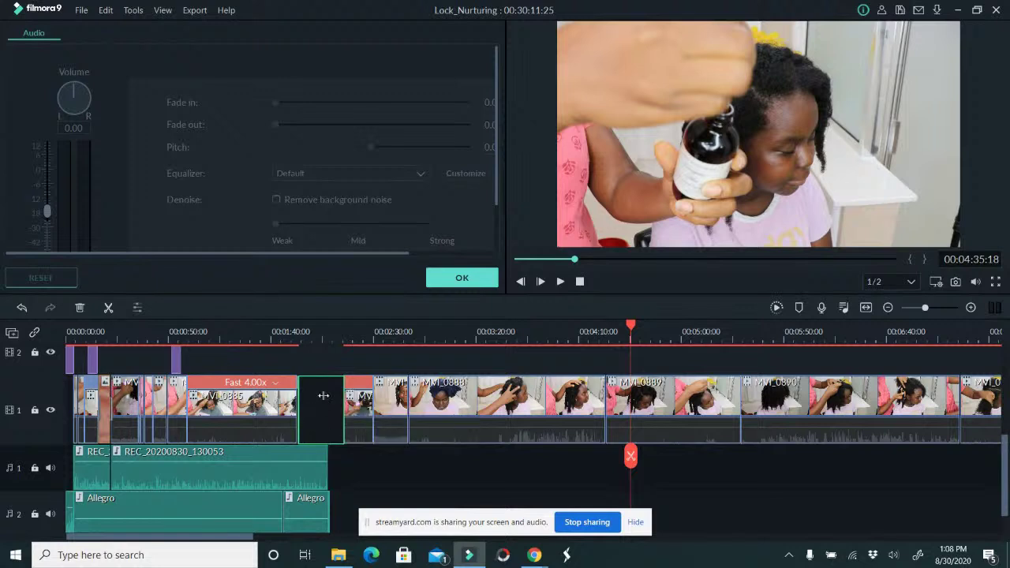
Undo the copy's placement and try again to fit a shortened Allegro copy directly behind the first music clip.
left_click(314, 515)
left_click_drag(311, 504, 505, 513)
left_click_drag(477, 449, 339, 510)
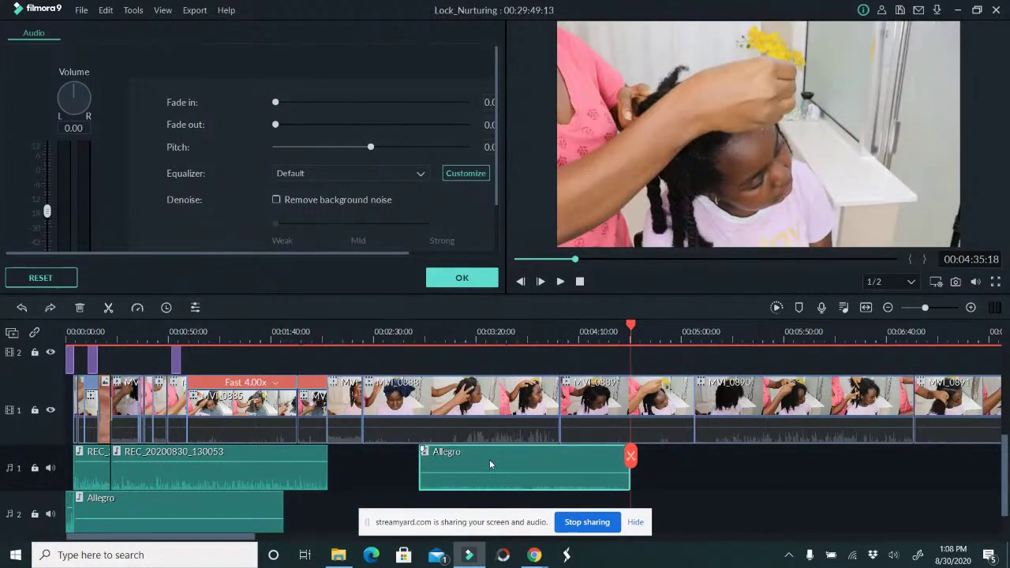
left_click_drag(629, 465, 303, 511)
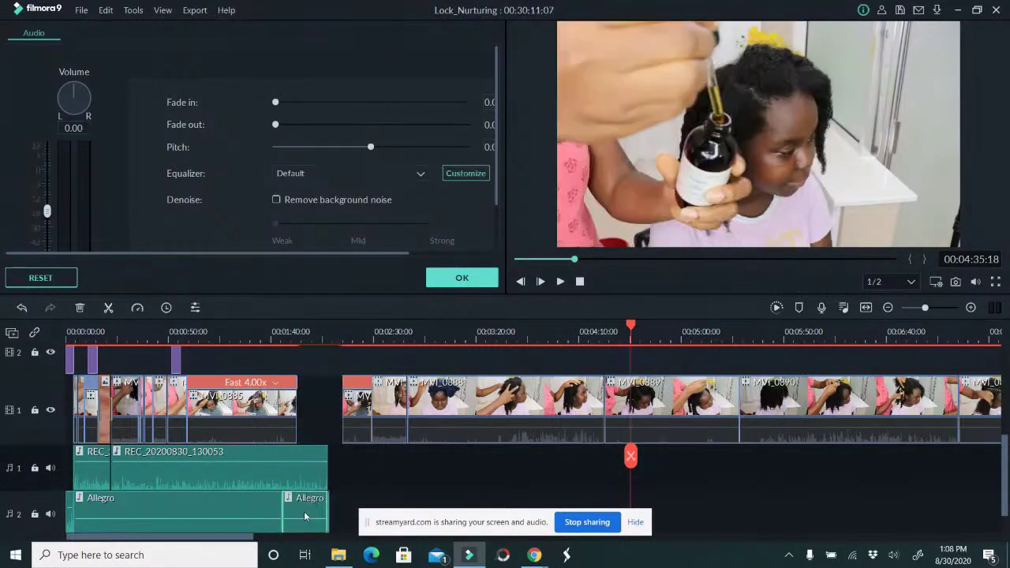
Try to append a much shorter piece of the Allegro copy on audio track 2, and remove the copy again.
left_click_drag(464, 457, 290, 476)
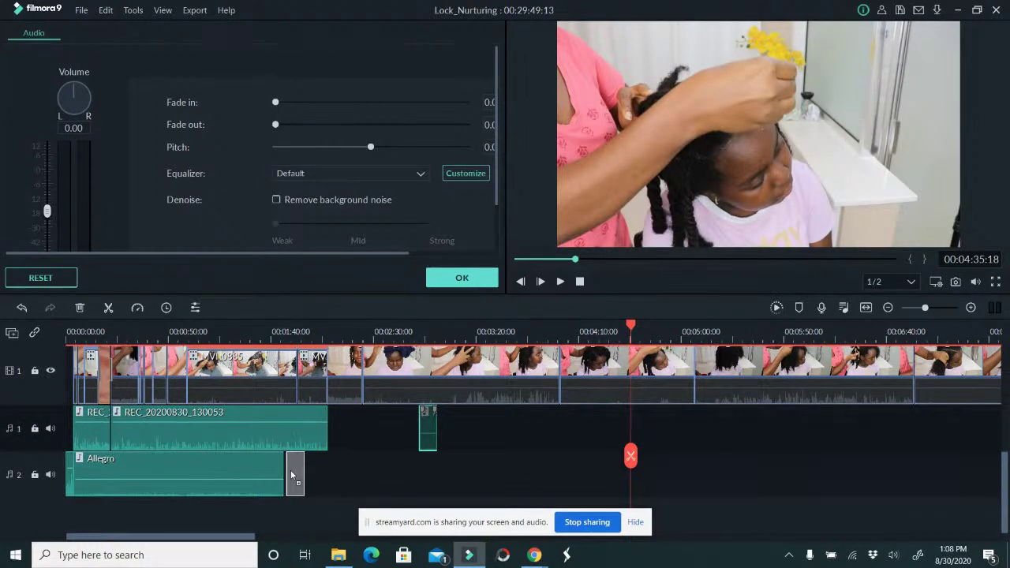
left_click_drag(289, 469, 287, 470)
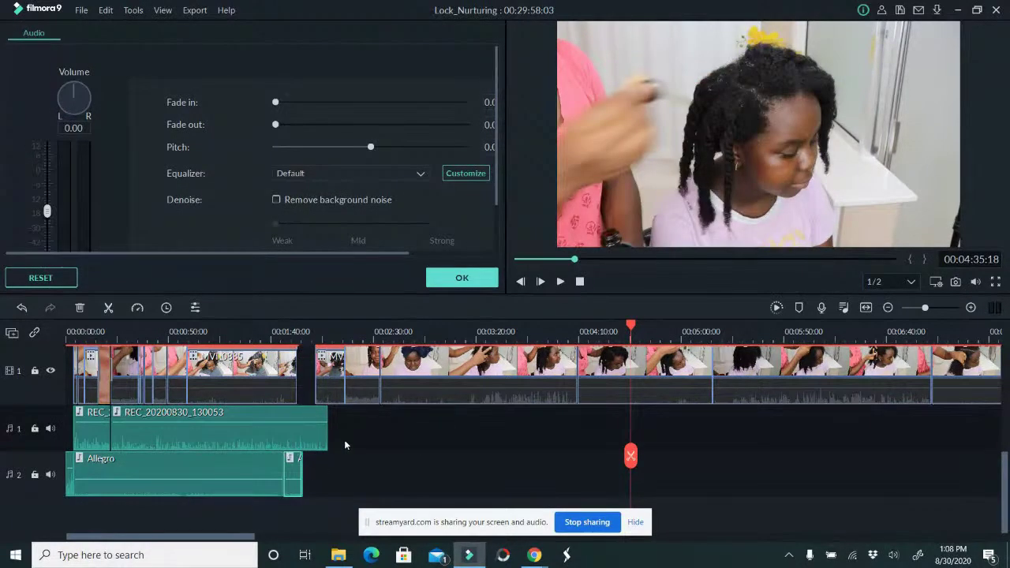
key("ctrl+z")
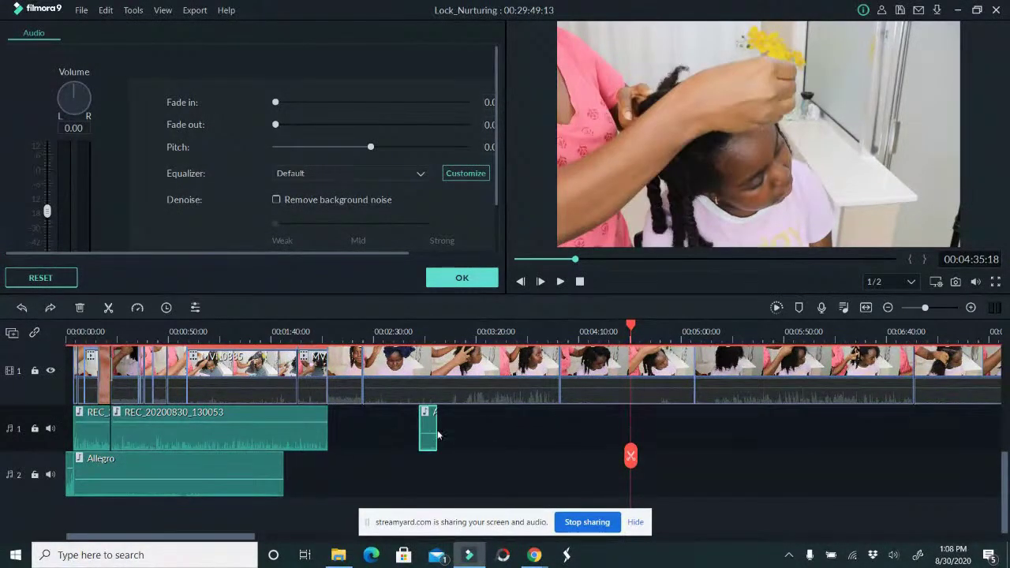
key("Delete")
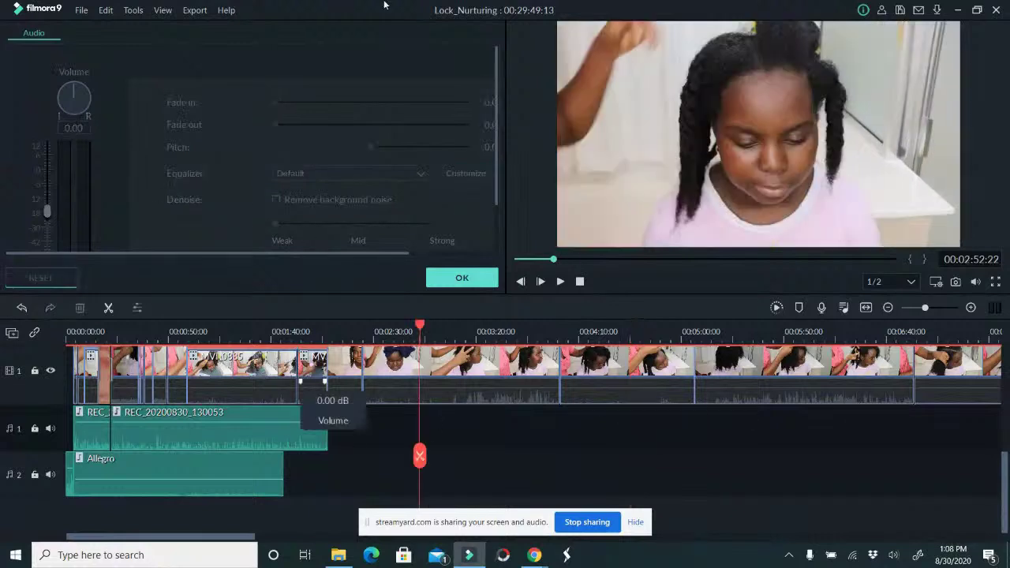
Try to add Allegro from My Music behind the existing music clip on audio track 2, and take it back out.
left_click(461, 277)
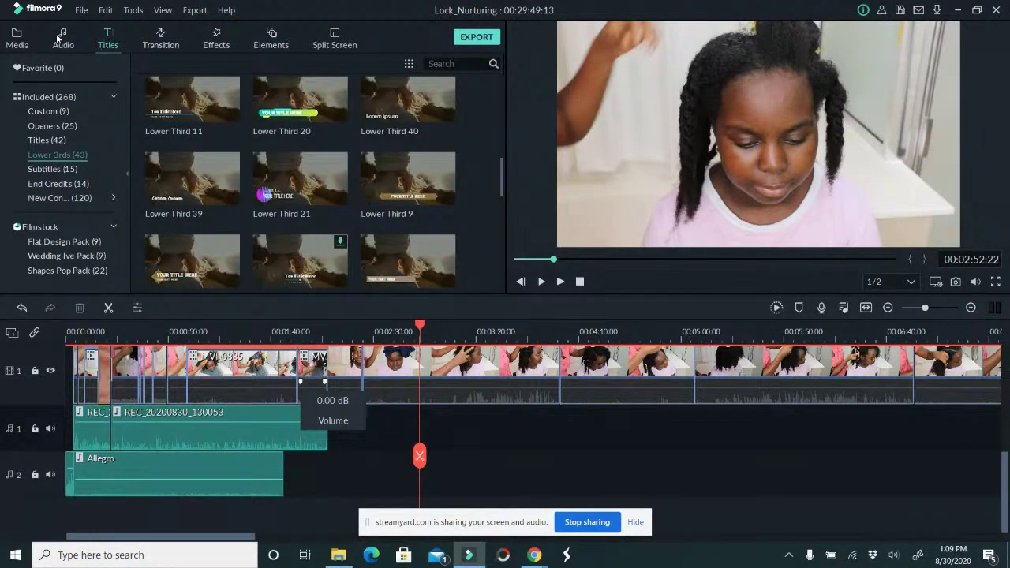
left_click(57, 36)
left_click_drag(262, 286, 284, 478)
right_click(335, 373)
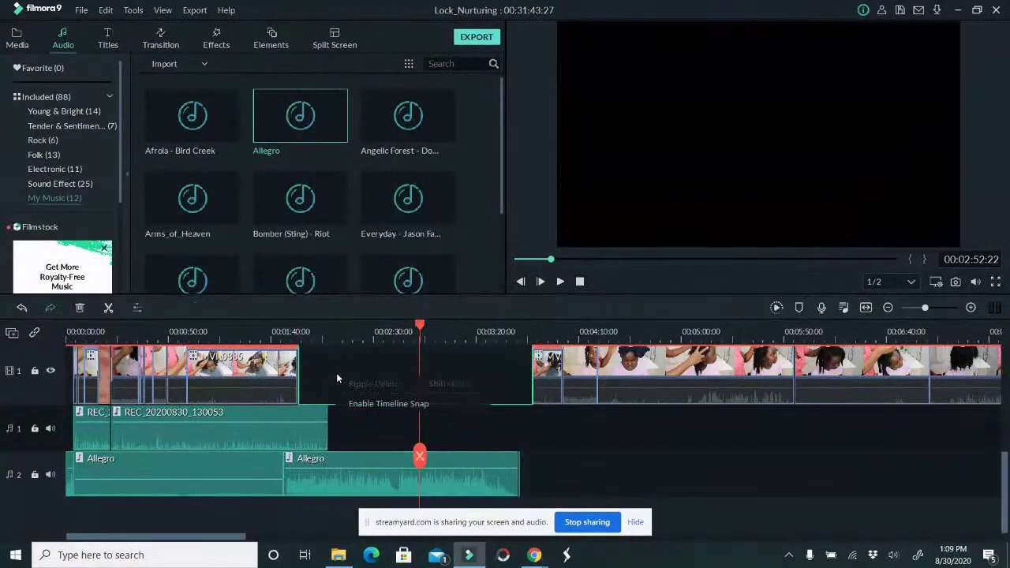
left_click(285, 466)
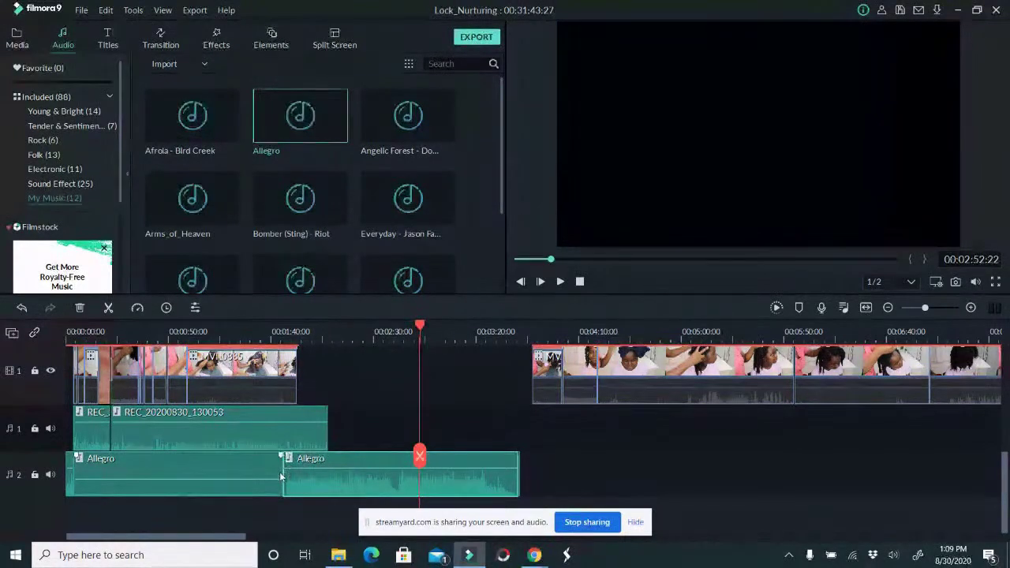
left_click(329, 378)
key("Delete")
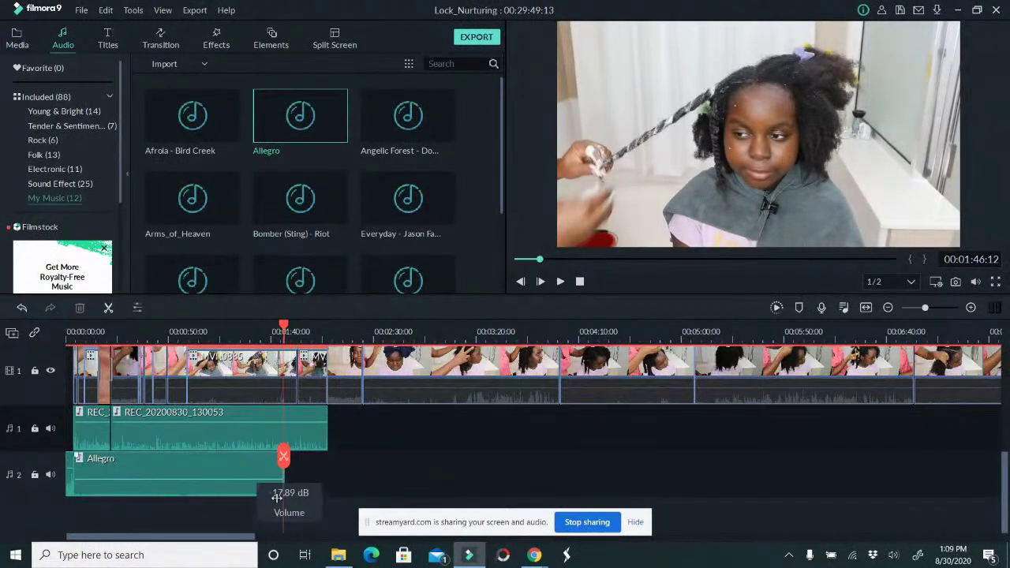
Play the section from 00:00:18:17 to check the audio balance and lower the Allegro music's volume slightly.
left_click(103, 331)
scroll(331, 357, "up", 3)
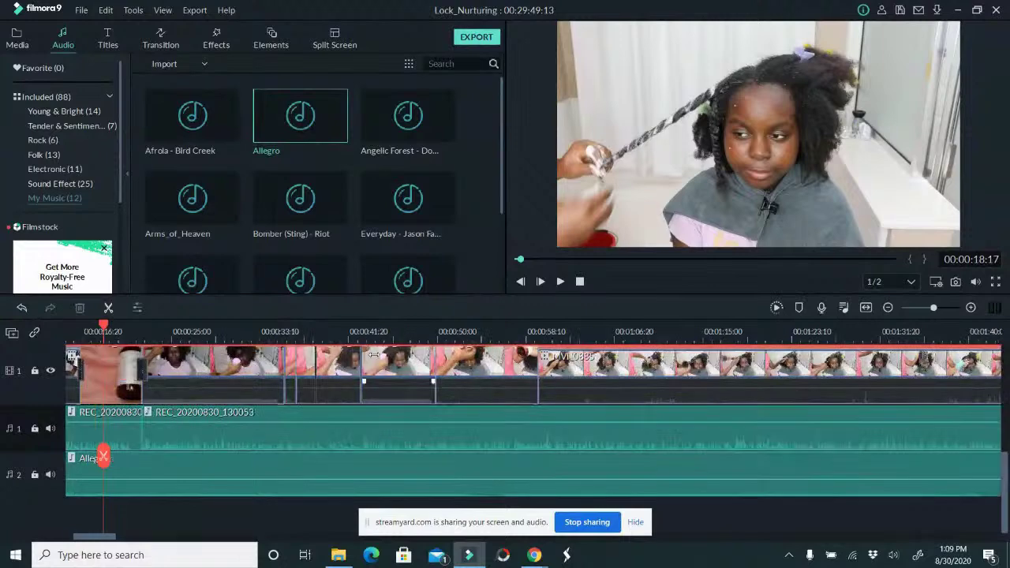
left_click(563, 283)
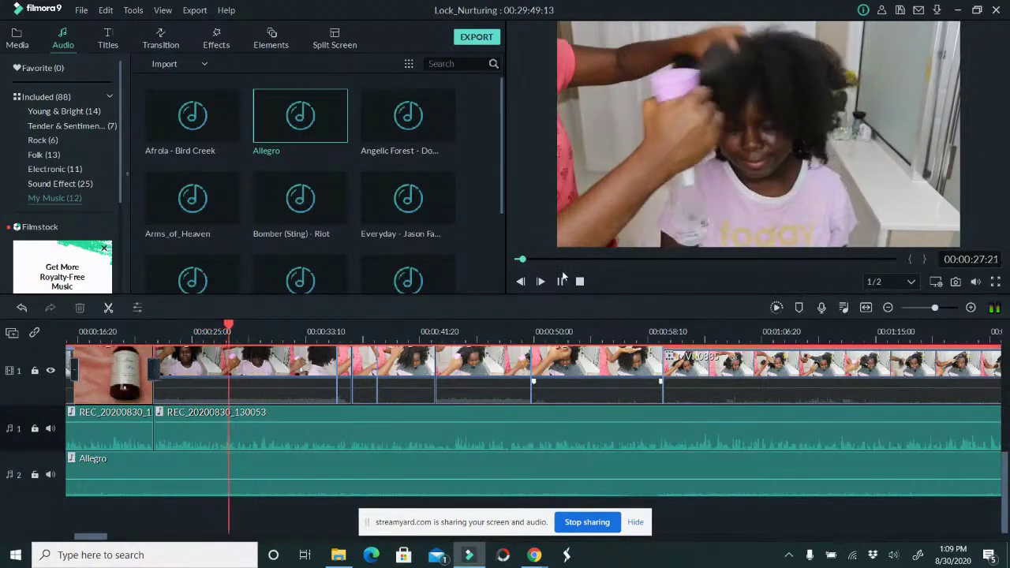
left_click(561, 280)
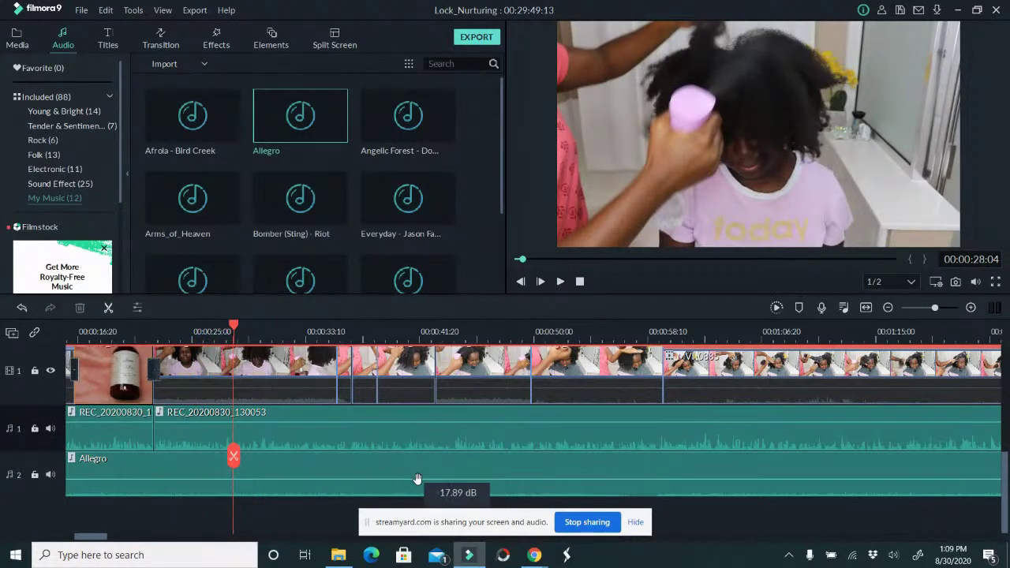
left_click_drag(417, 480, 417, 484)
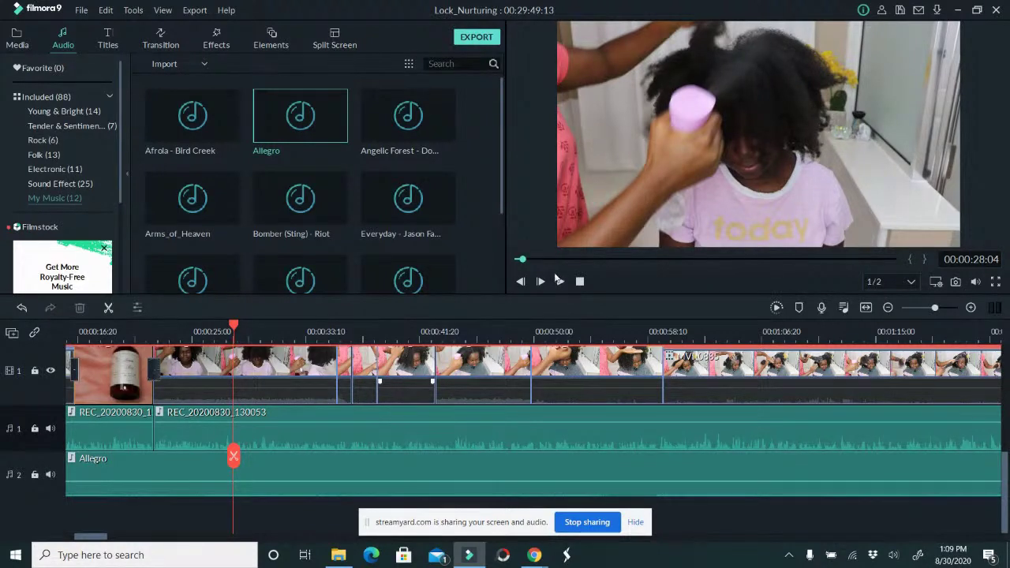
left_click(102, 326)
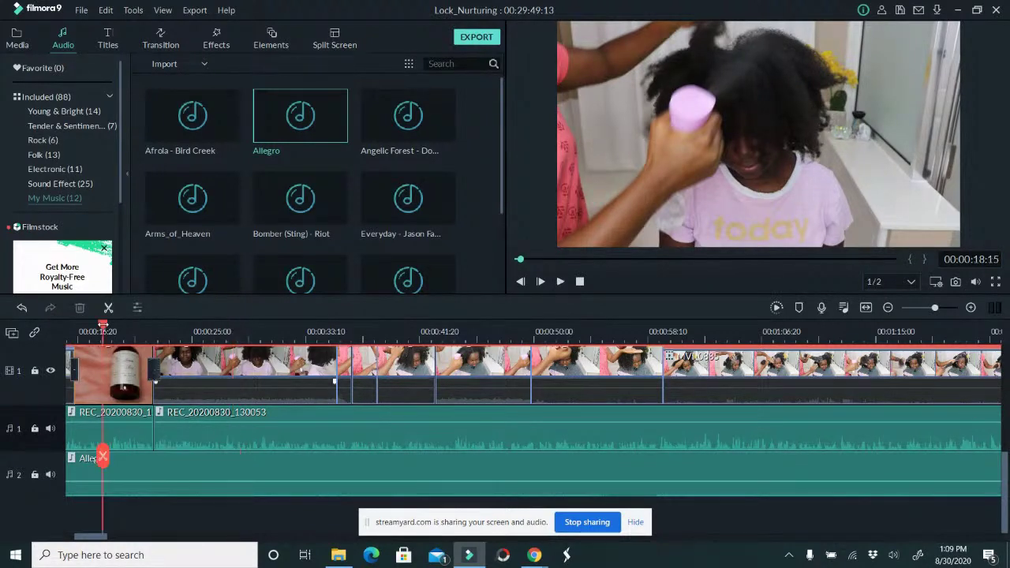
Play the edit from 00:00:18:15 to check the audio balance, replaying the stretch from 00:01:36:26 near the end of the Allegro clip.
left_click(560, 282)
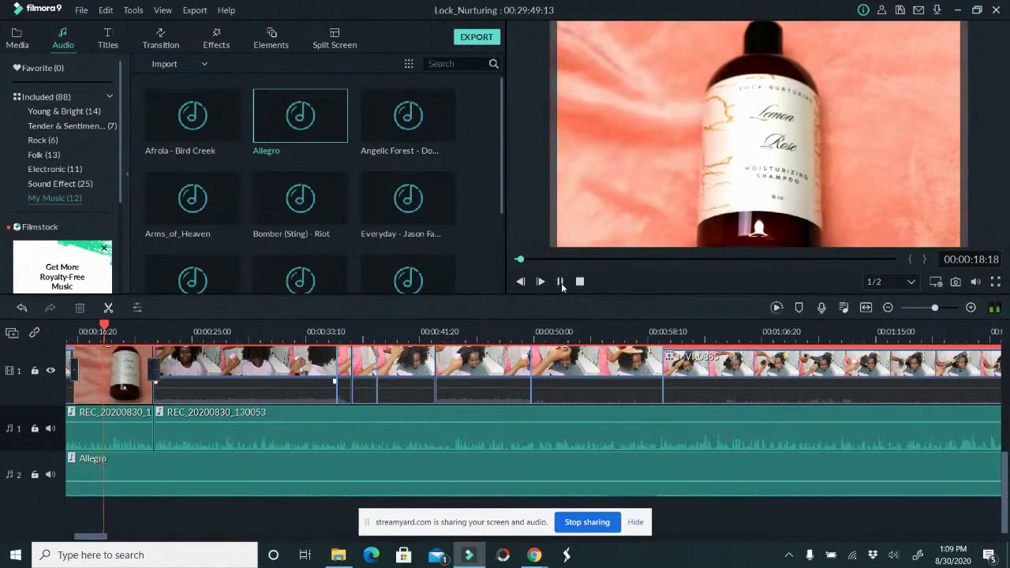
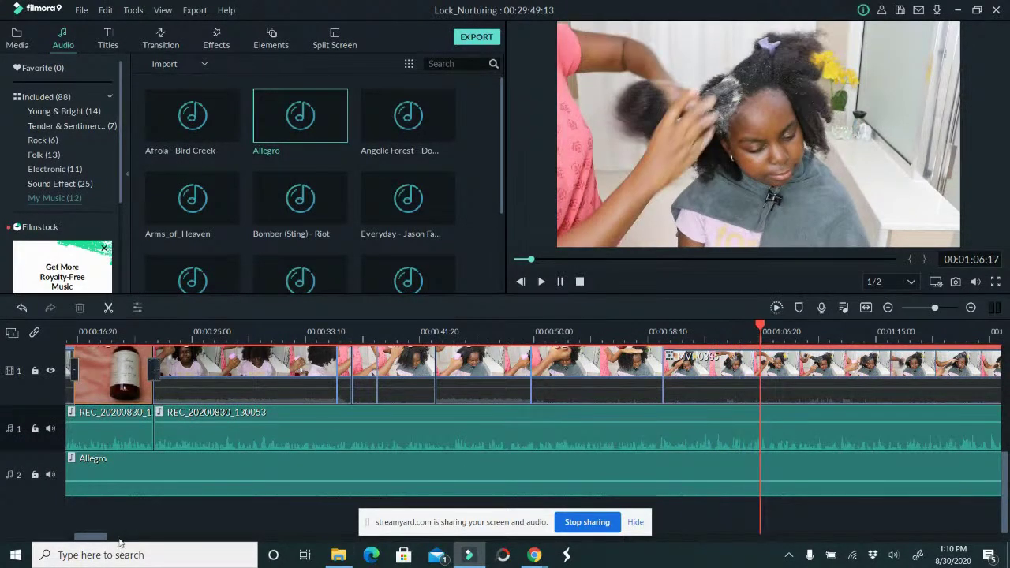
left_click_drag(103, 539, 116, 542)
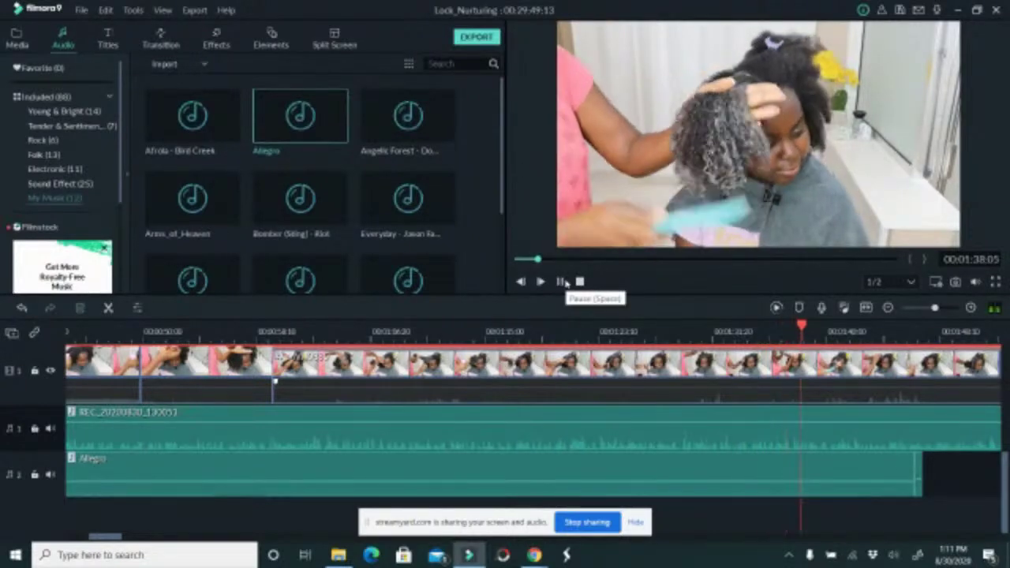
key("space")
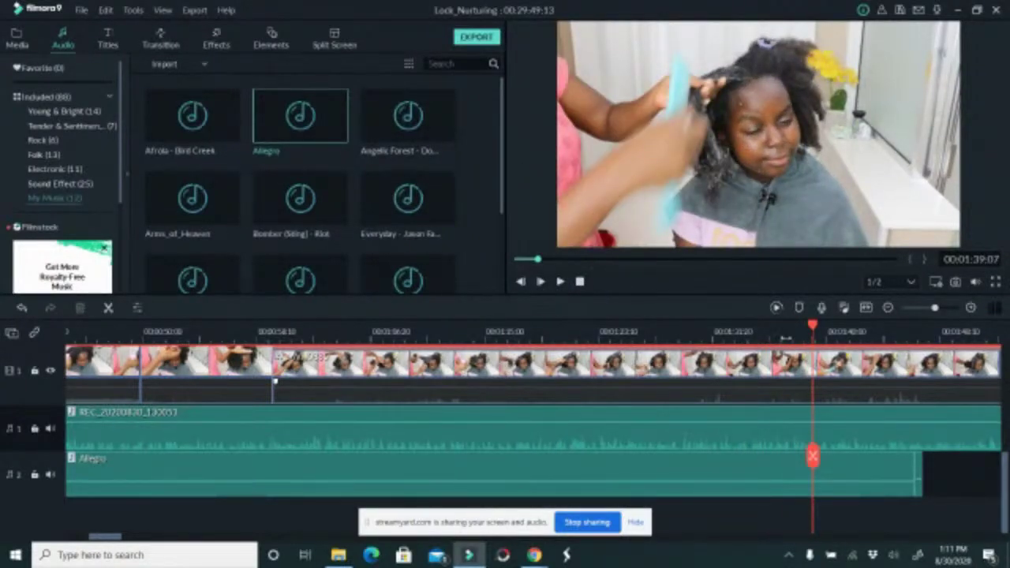
left_click_drag(813, 455, 784, 455)
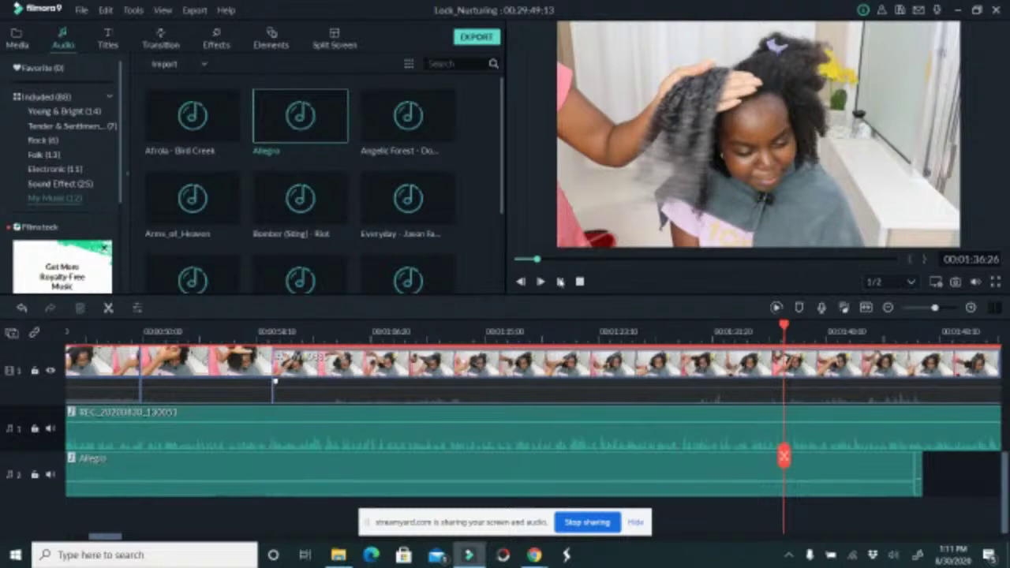
left_click(560, 282)
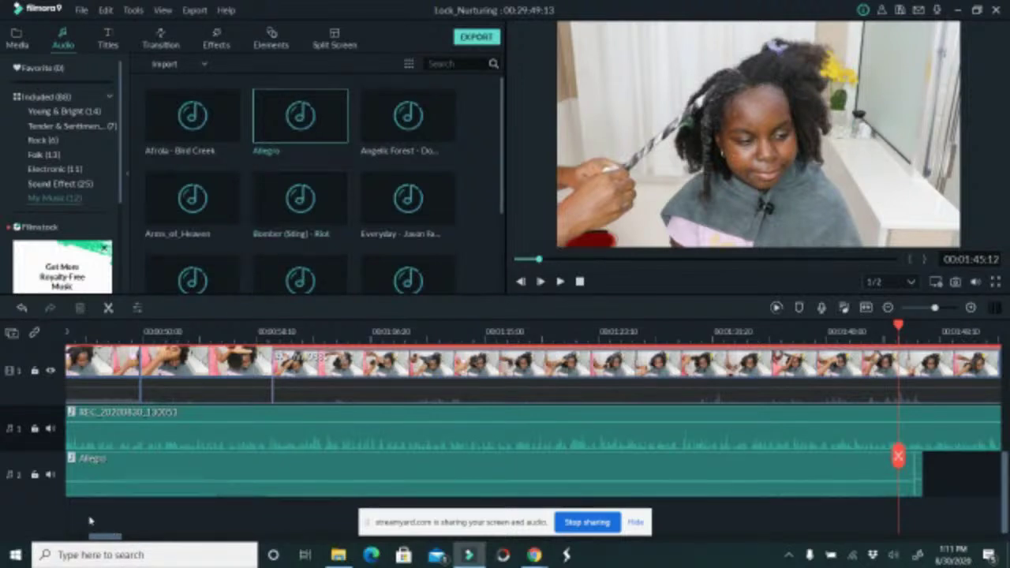
Trim the end of the Allegro clip on audio track 2 back to about 00:01:46:12 and save the project.
scroll(33, 355, "up", 1)
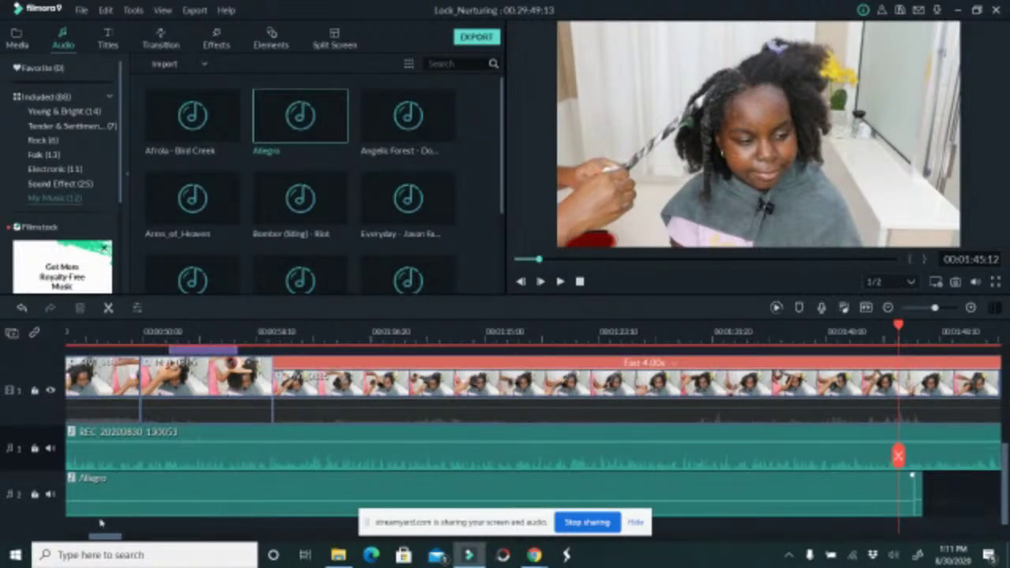
left_click_drag(106, 537, 124, 538)
left_click(435, 482)
left_click_drag(438, 476, 432, 476)
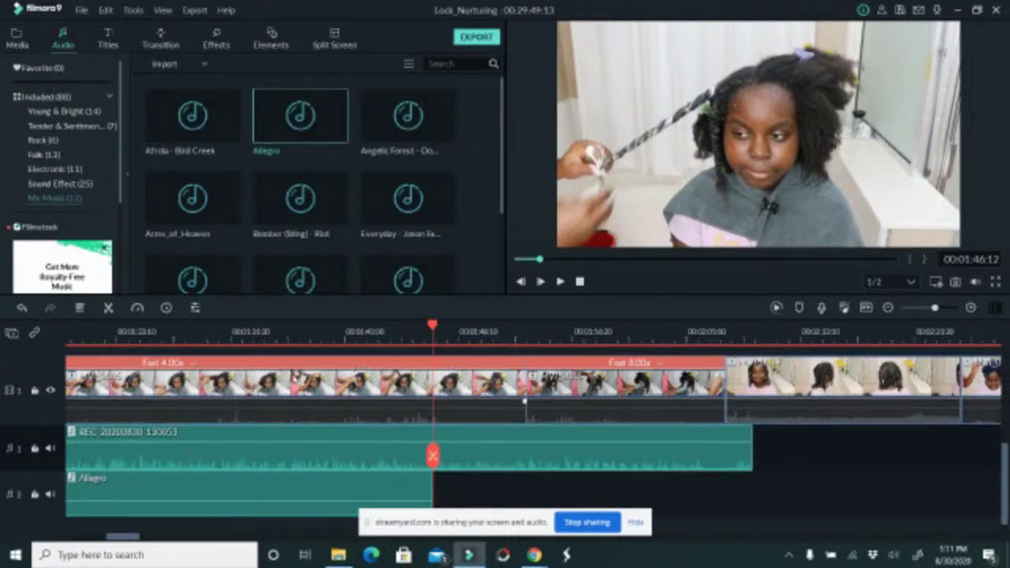
left_click(378, 333)
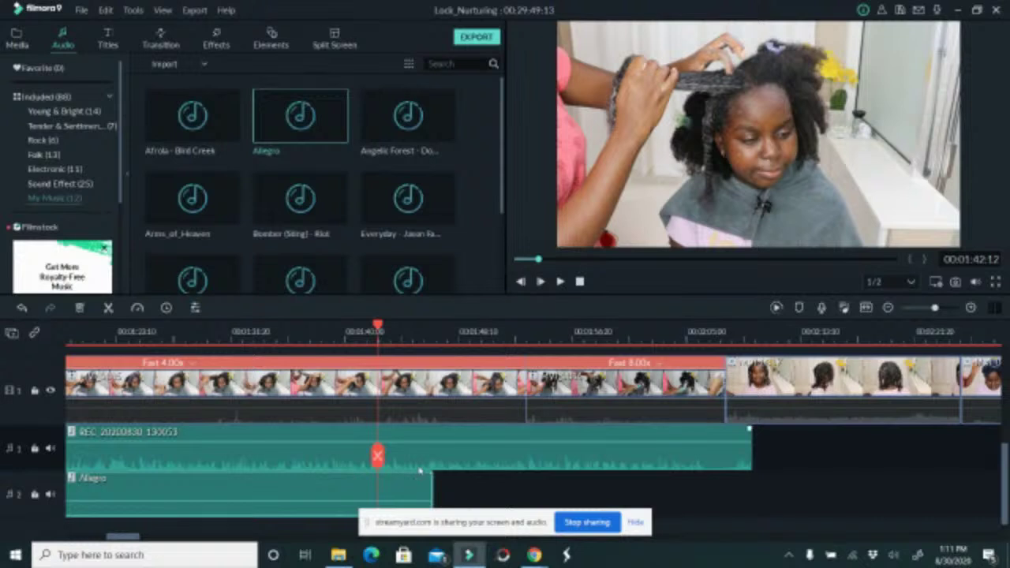
left_click(441, 333)
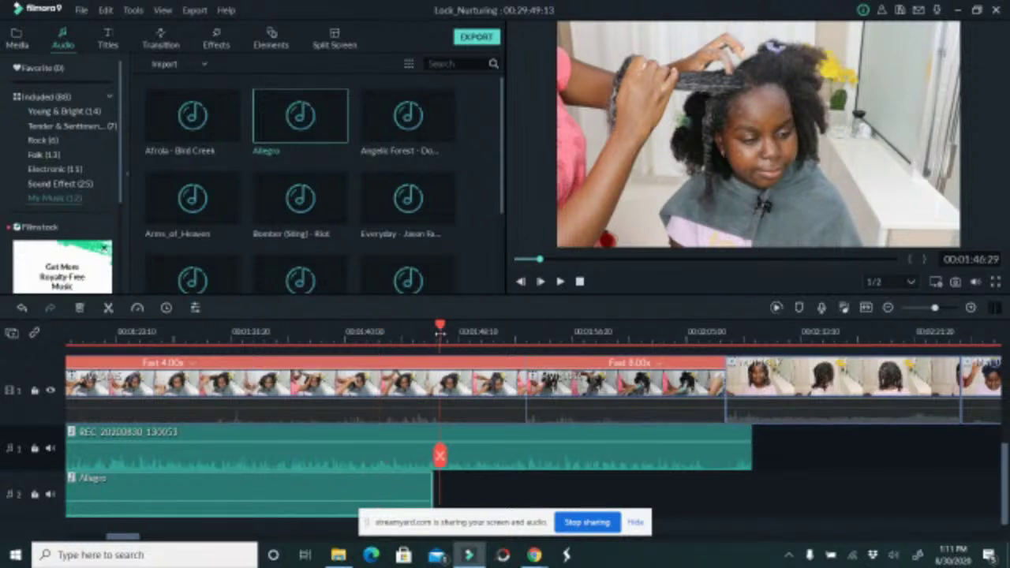
left_click(462, 483)
scroll(461, 487, "down", 1)
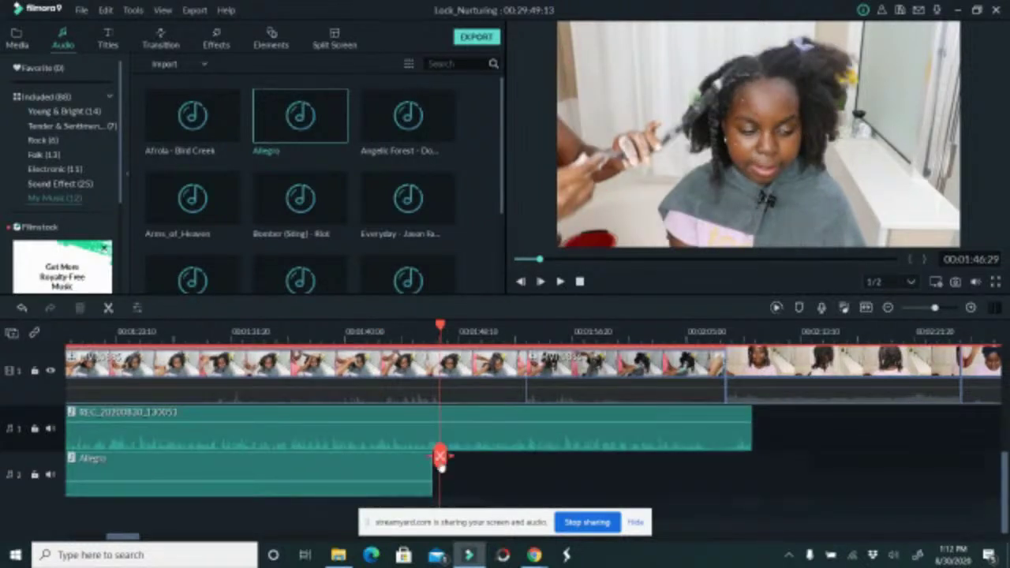
left_click(430, 470)
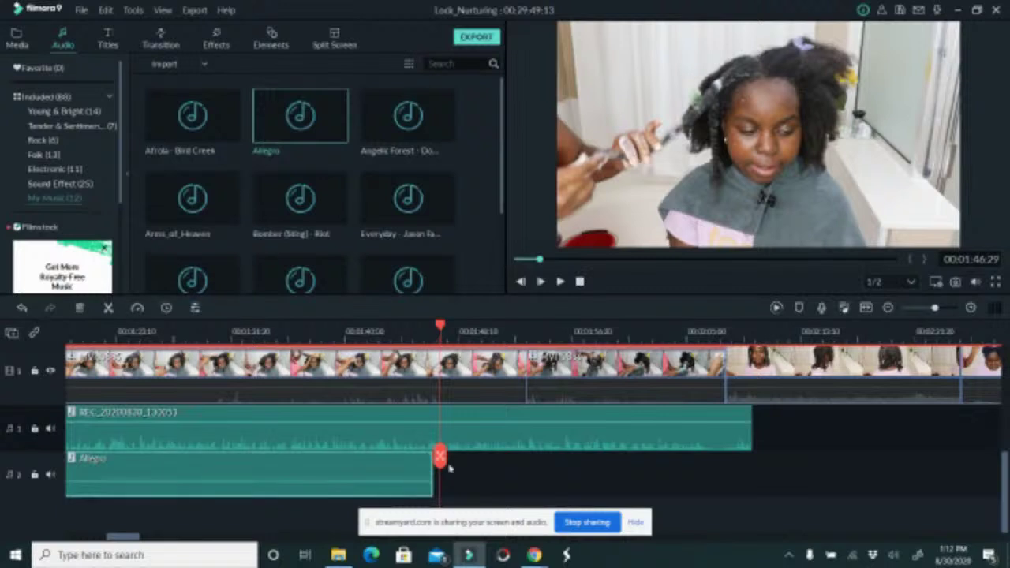
key("ctrl+s")
left_click(457, 475)
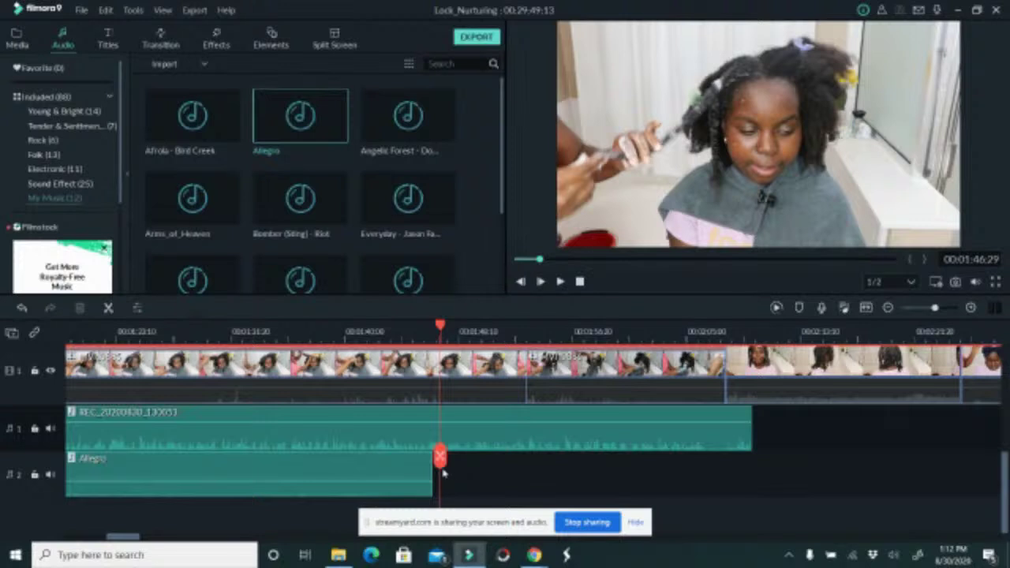
left_click(427, 466)
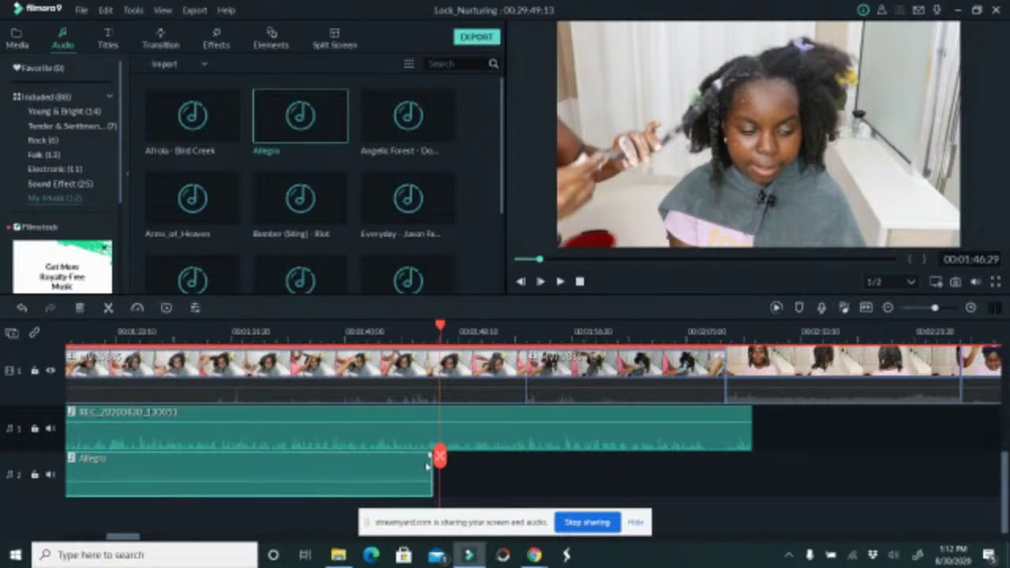
left_click(461, 473)
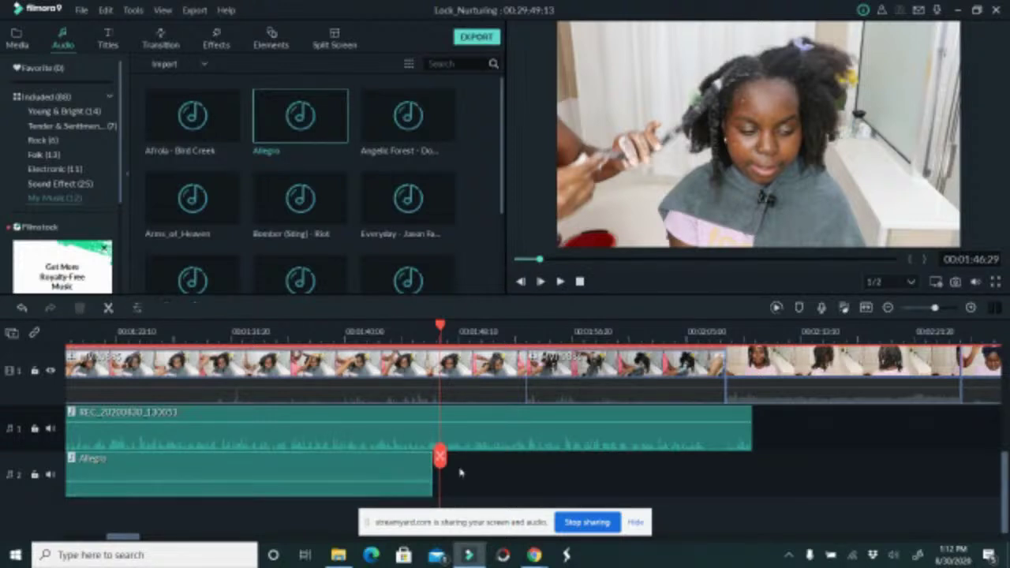
right_click(458, 468)
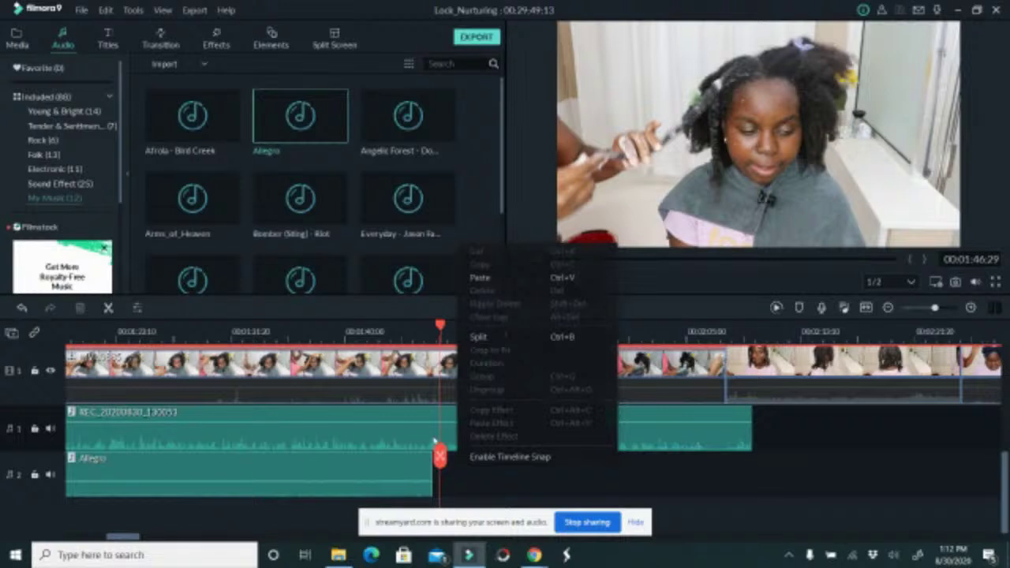
key("Escape")
Add Allegro from My Music directly behind the trimmed clip on audio track 2 and lower its volume to match the first clip.
left_click_drag(300, 116, 435, 479)
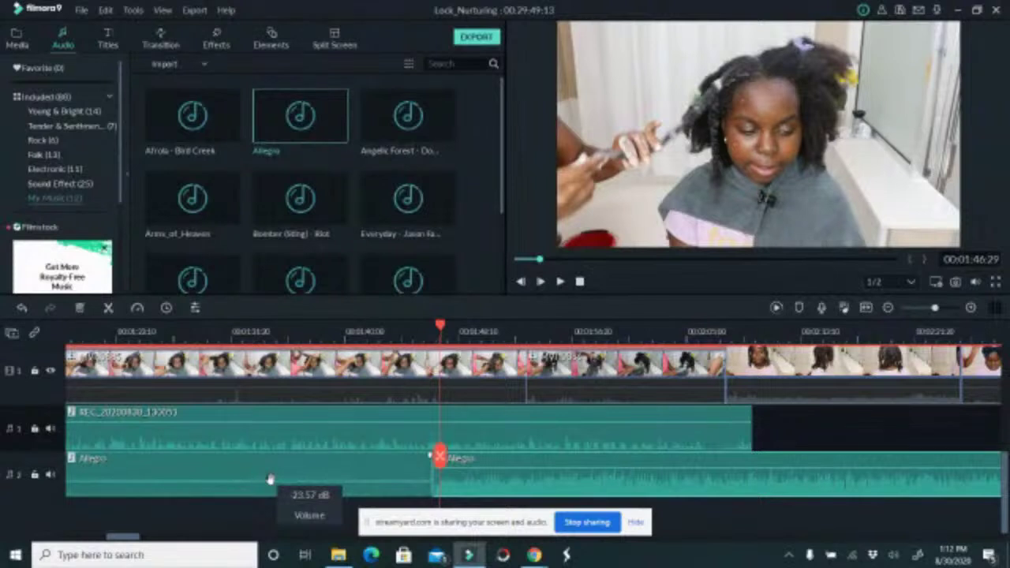
left_click_drag(494, 472, 496, 485)
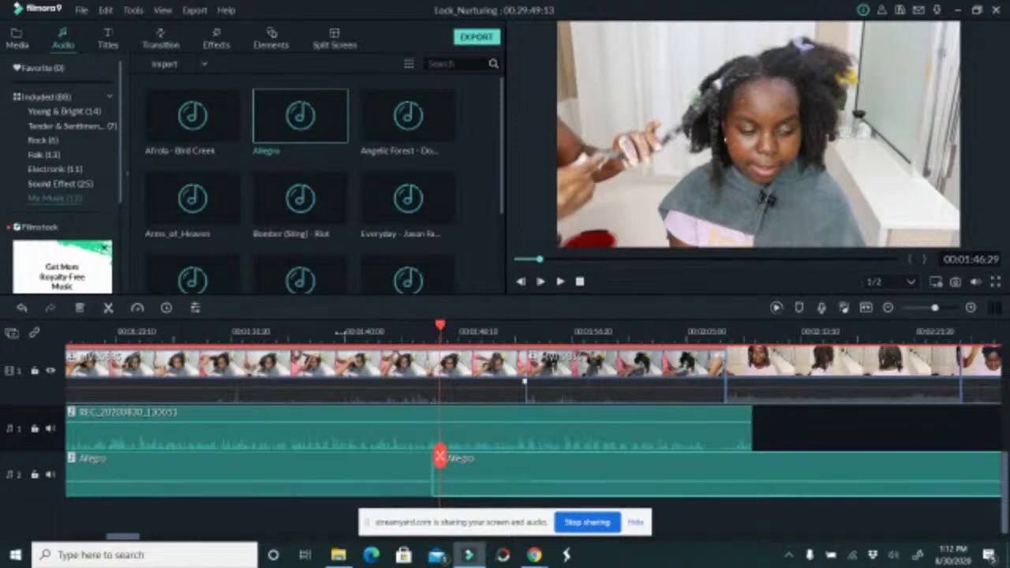
Play the sped-up footage and voiceover from 00:01:39:15 to check the pacing and sound before the Allegro join.
left_click_drag(439, 458, 338, 458)
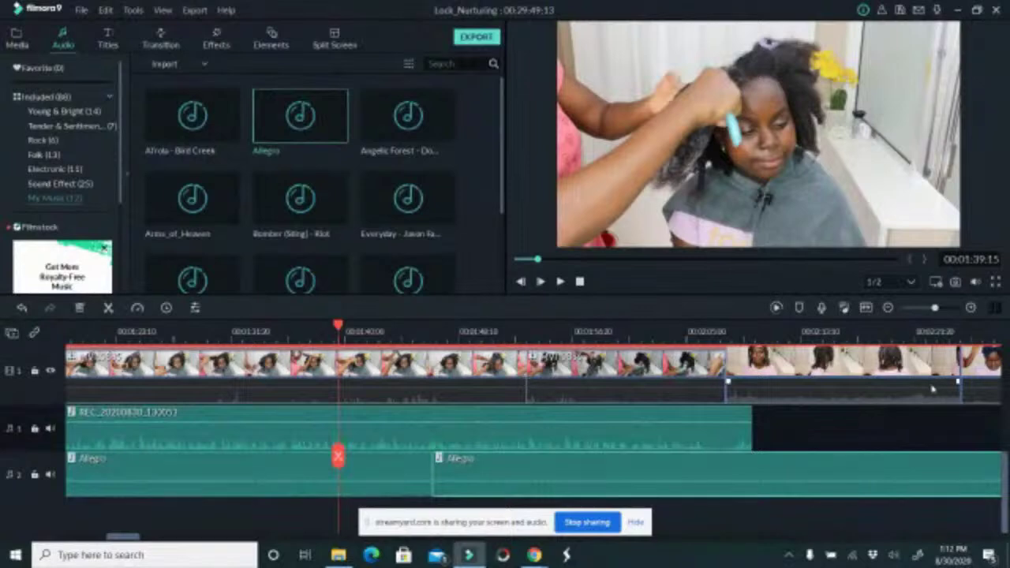
scroll(931, 391, "up", 3)
scroll(924, 418, "down", 1)
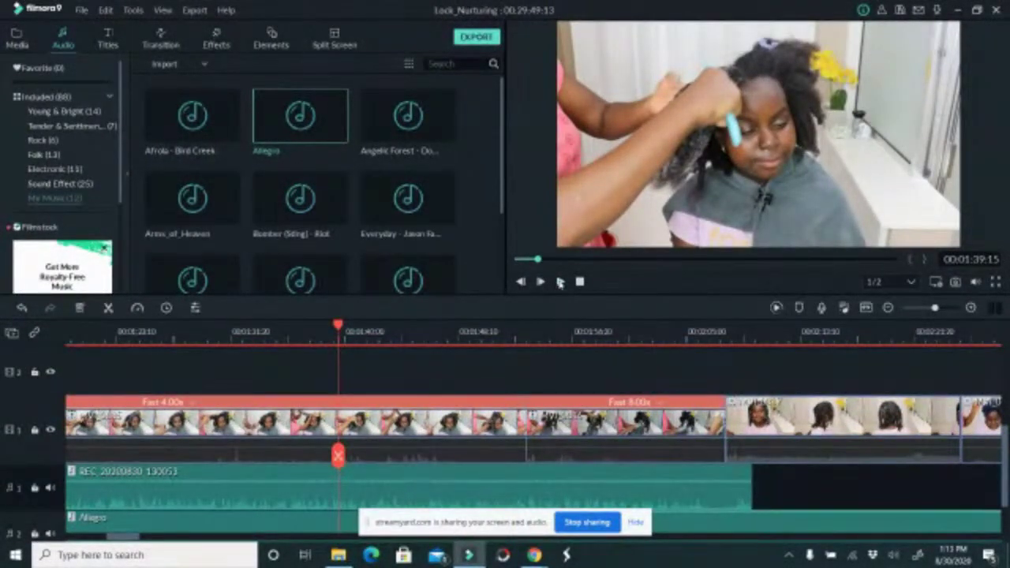
left_click(559, 282)
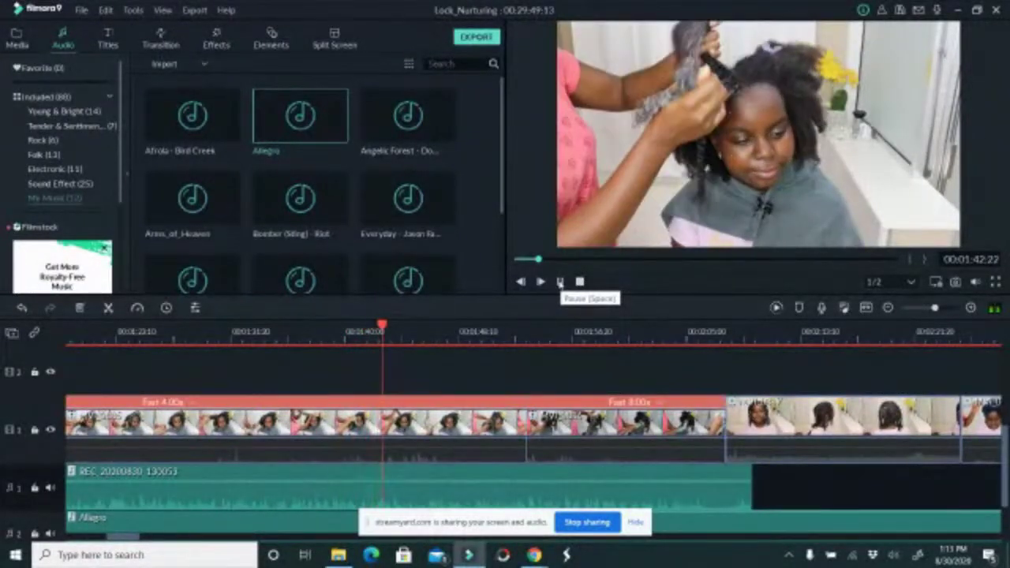
left_click(560, 282)
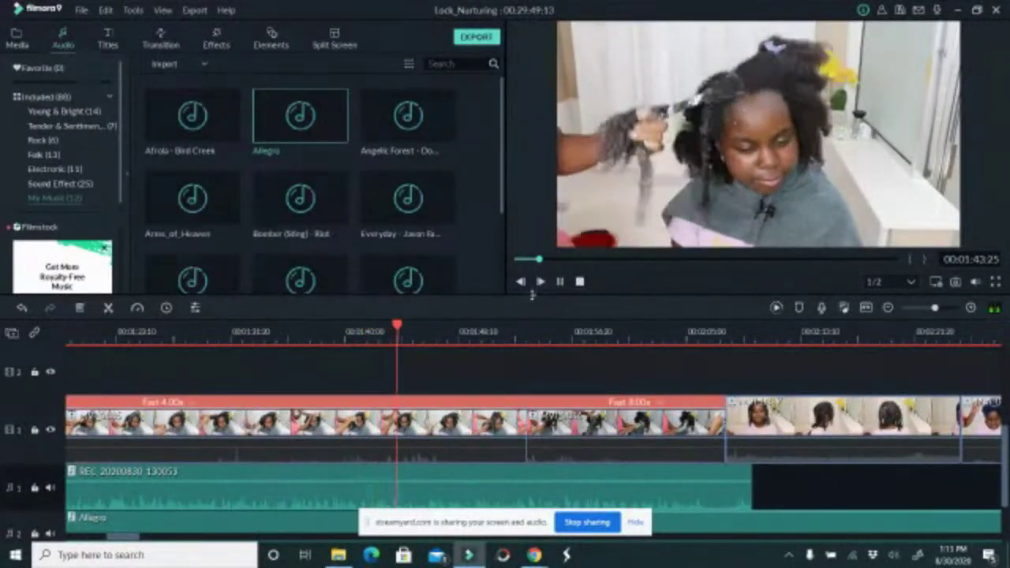
Split the 4.00x MVI clip on video track 1 at 00:01:36:28 and again at 00:01:42:13.
left_click(291, 336)
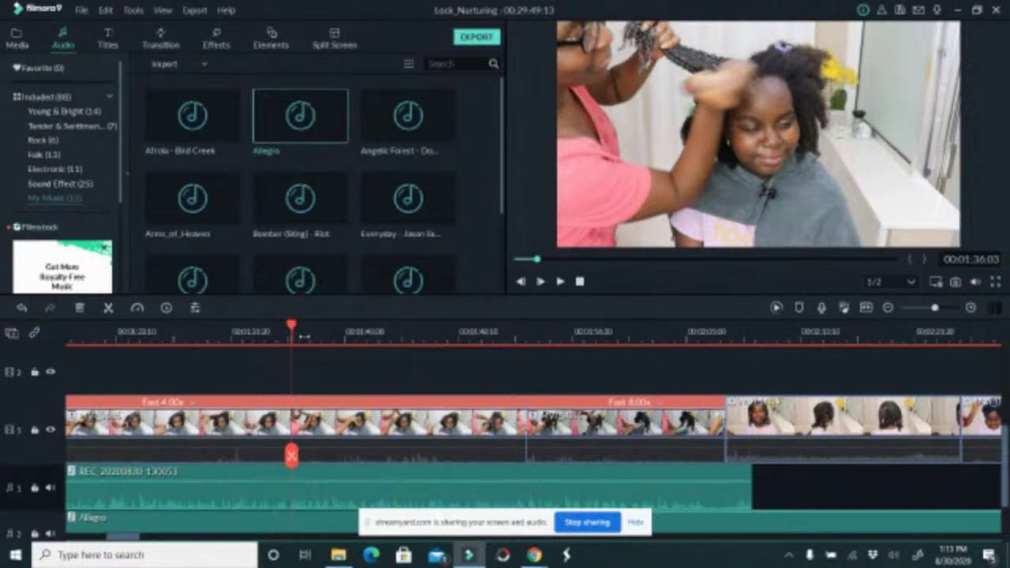
left_click_drag(291, 332, 305, 336)
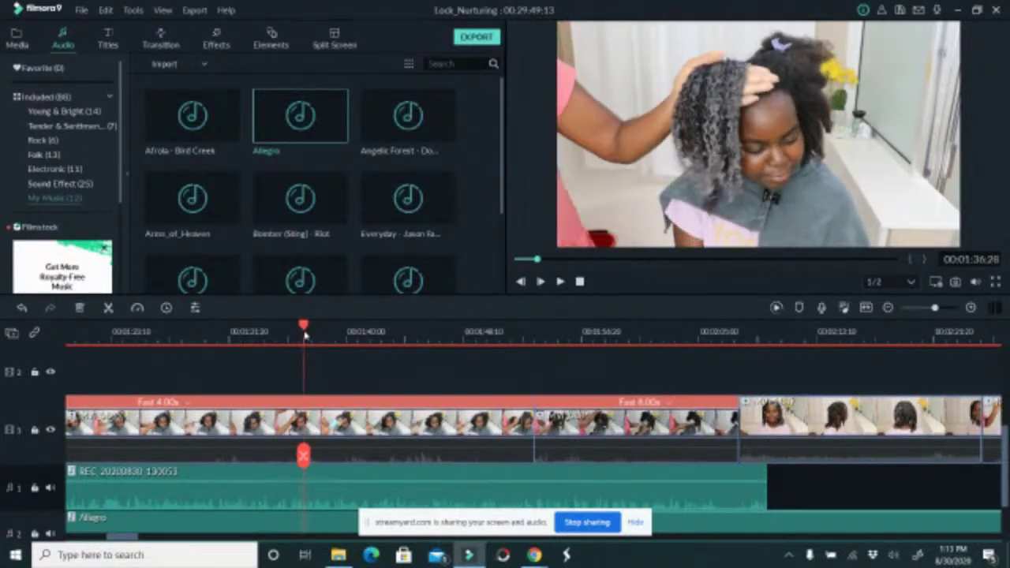
left_click(304, 455)
left_click_drag(304, 456, 379, 478)
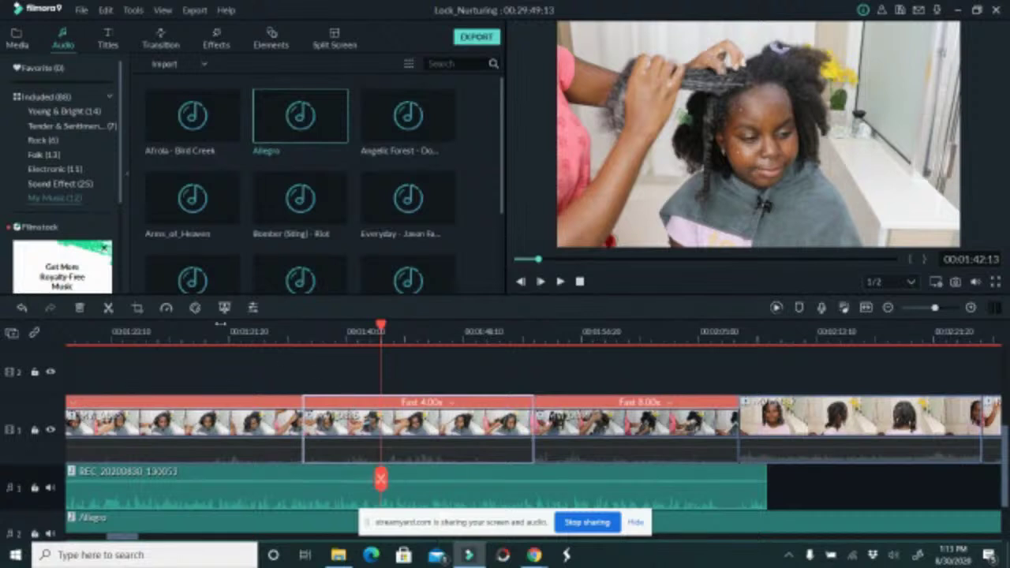
left_click(109, 307)
Set the speed of the short segment between the two splits to Fast 2.00x.
left_click(345, 435)
left_click(359, 409)
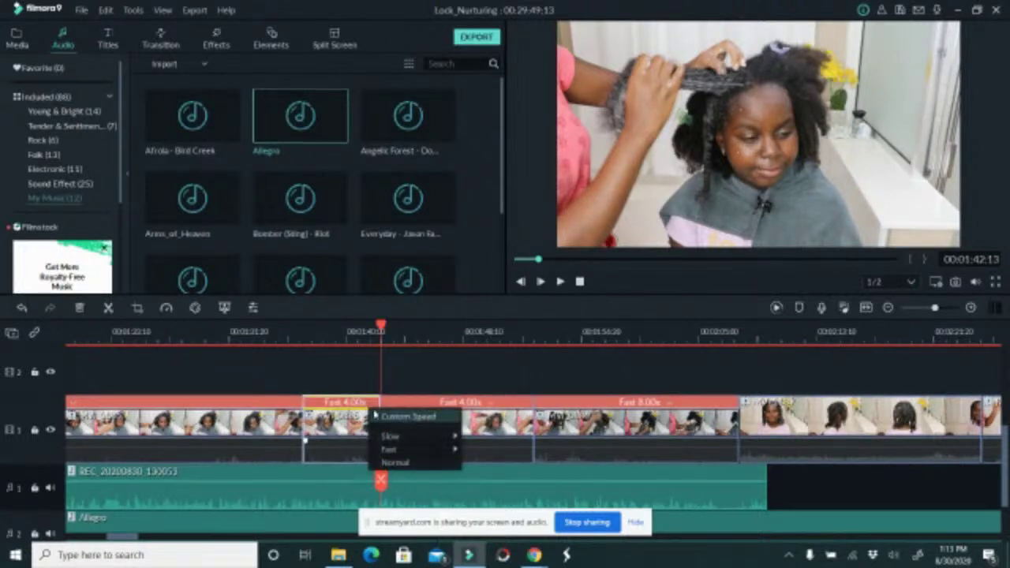
left_click(367, 406)
left_click(365, 404)
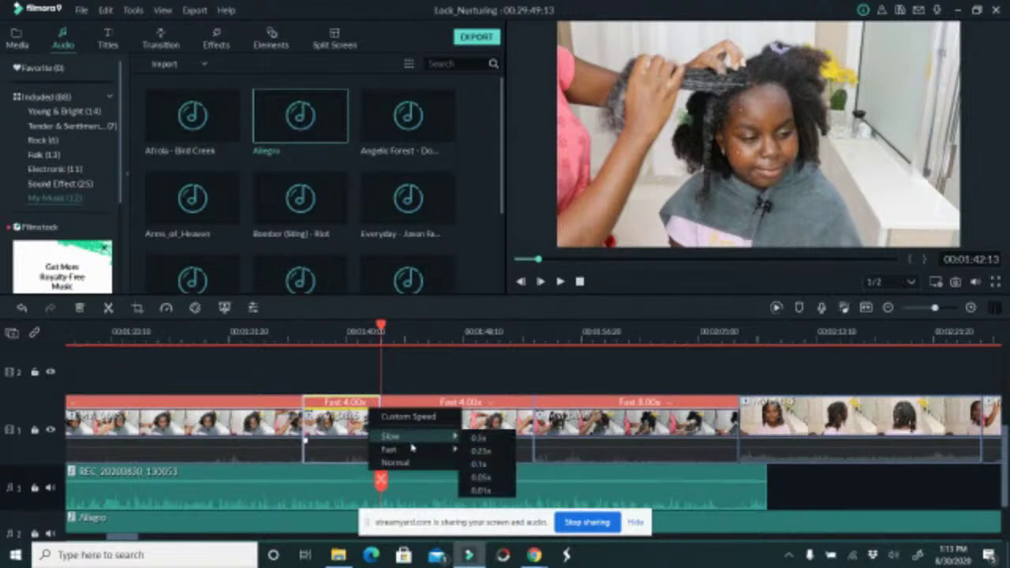
mouse_move(416, 444)
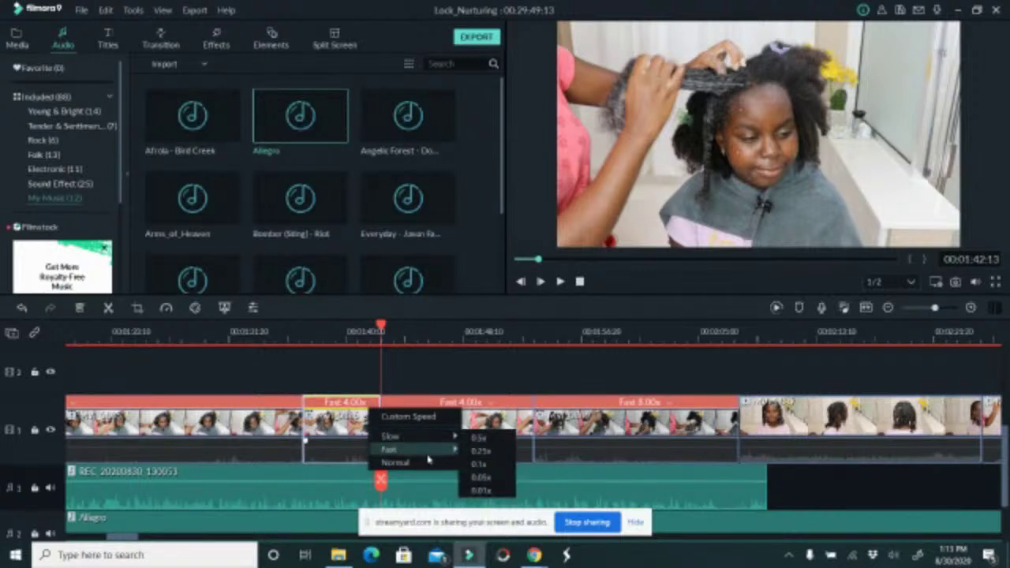
left_click(478, 452)
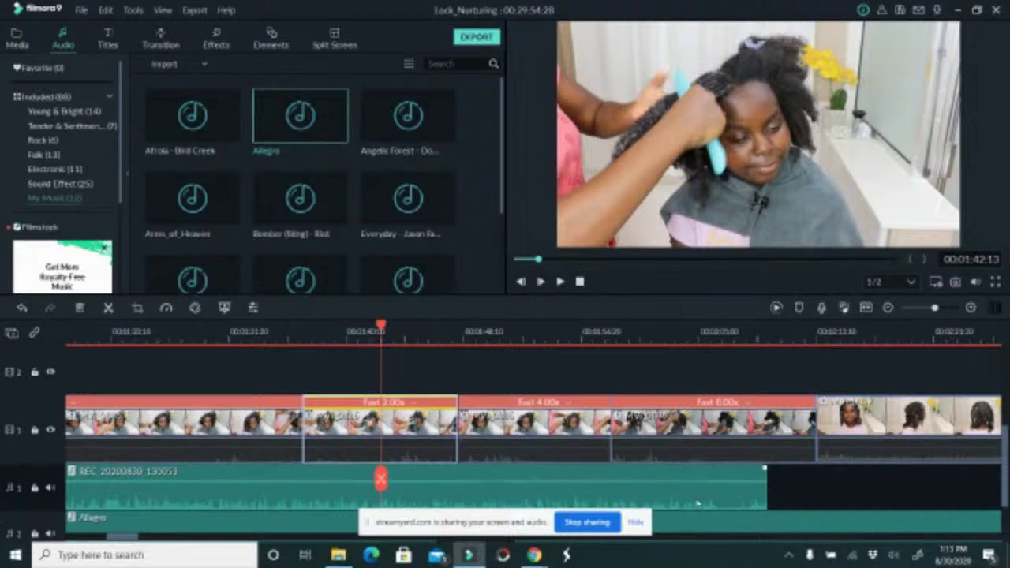
Delete the gap between the two Allegro clips on audio track 2 so they join.
scroll(478, 448, "down", 1)
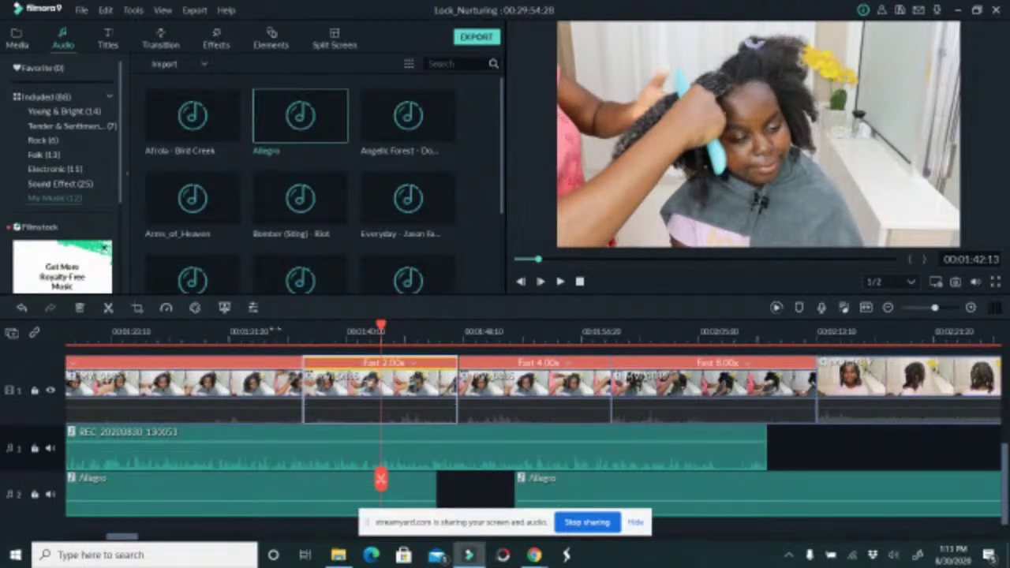
left_click(282, 336)
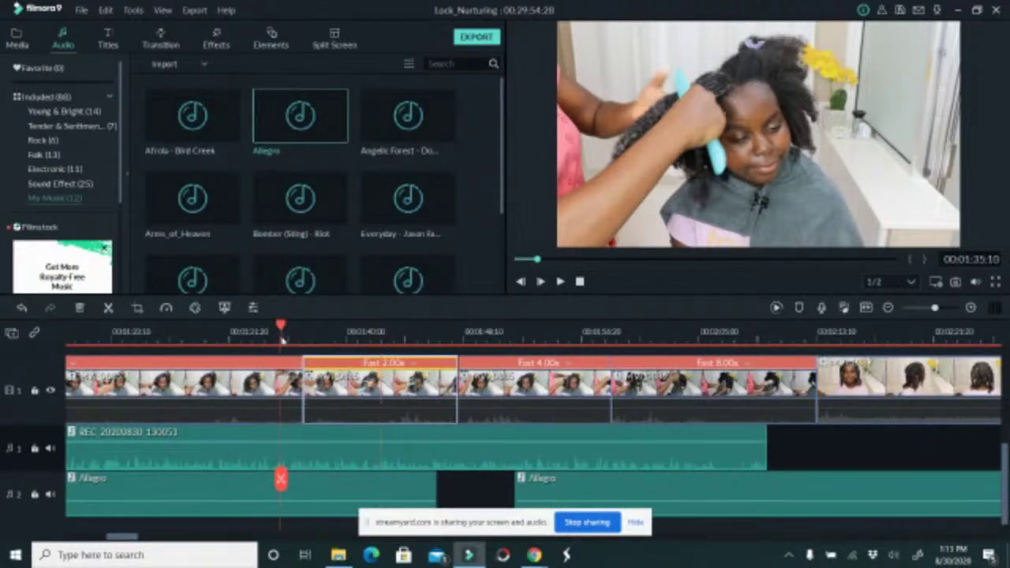
left_click(490, 497)
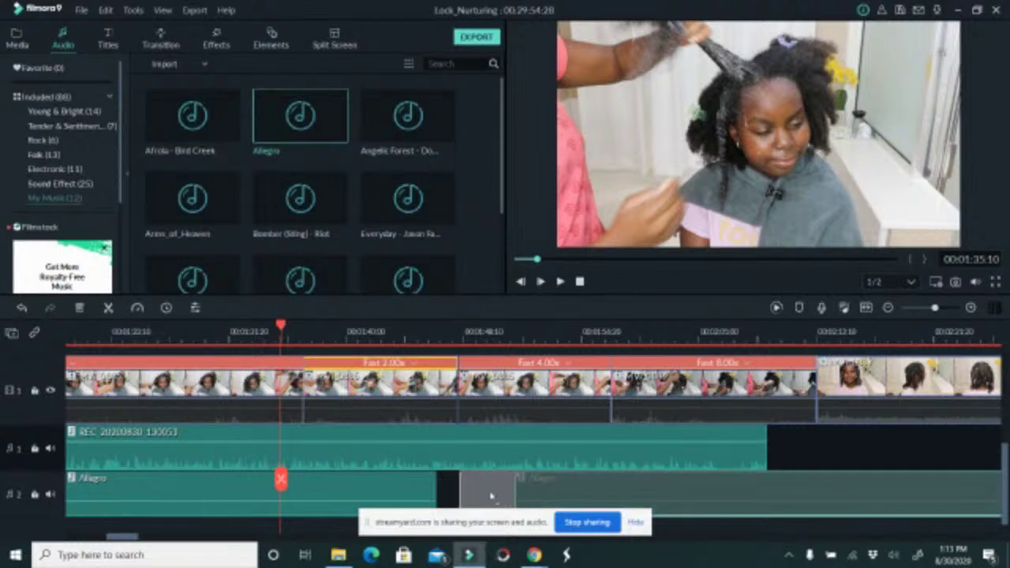
key("Delete")
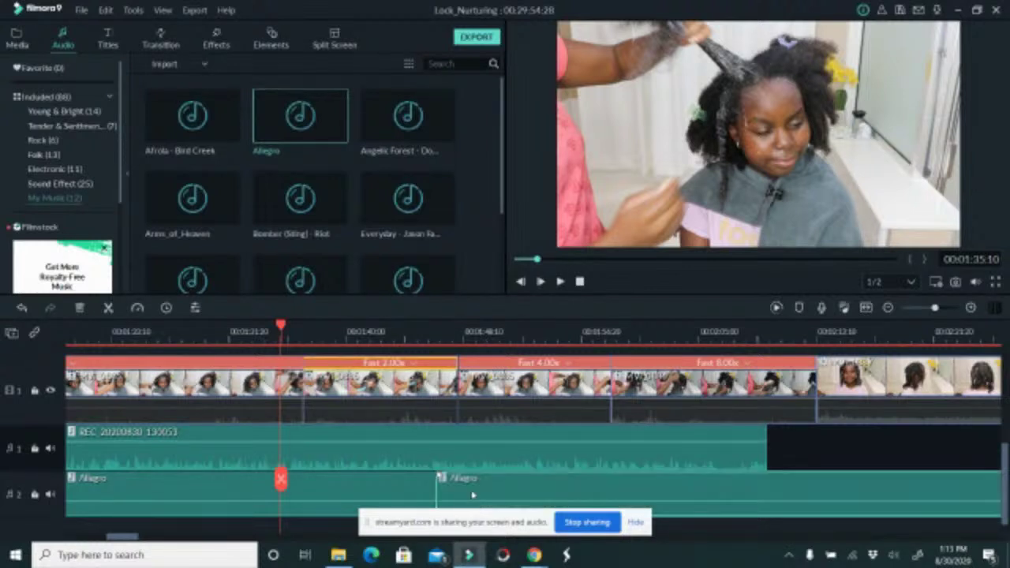
Play the timeline from 00:01:30:13 to check the pacing of the sped-up footage and the Allegro join.
left_click(239, 330)
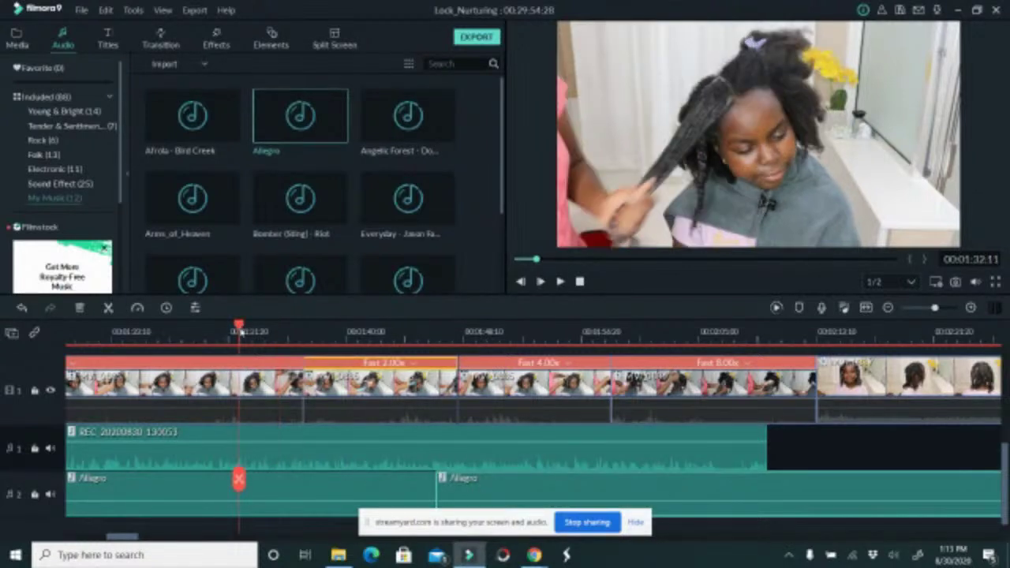
left_click(211, 330)
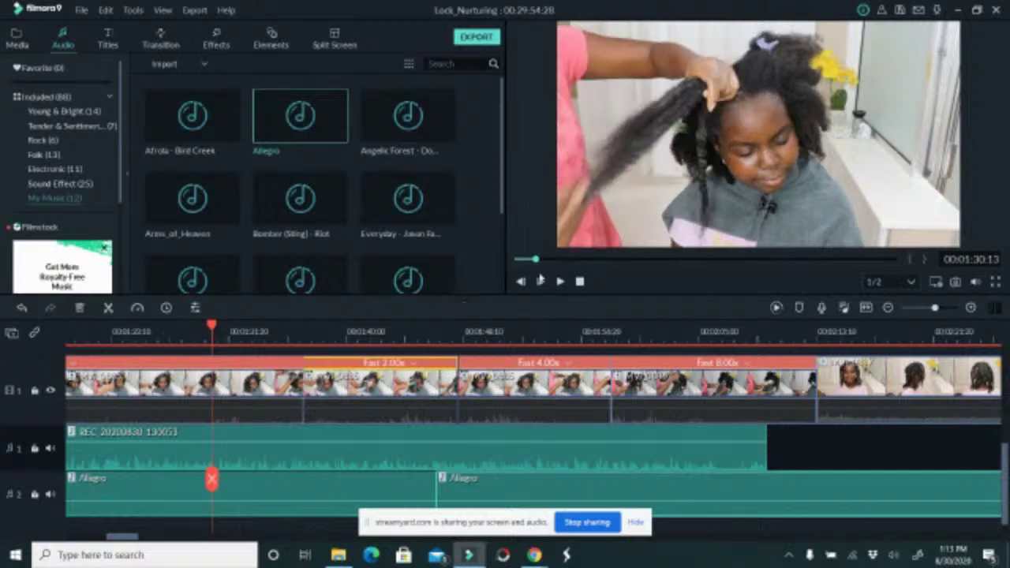
left_click(561, 282)
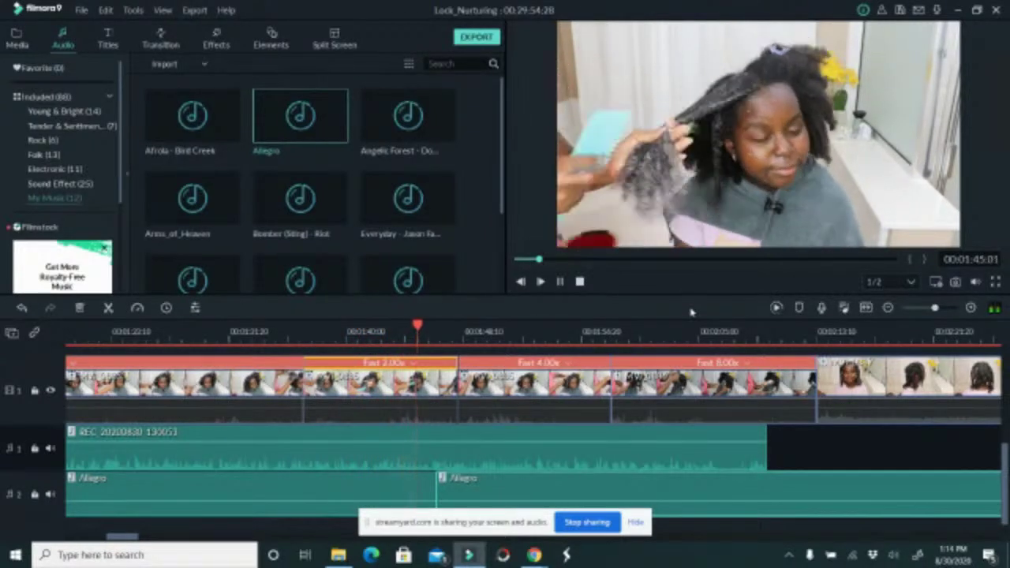
left_click(560, 282)
Trim the end of the Fast 4.00x MVI_0885 clip to 00:01:53:12, giving it a duration of 00:00:05:14.
left_click(565, 385)
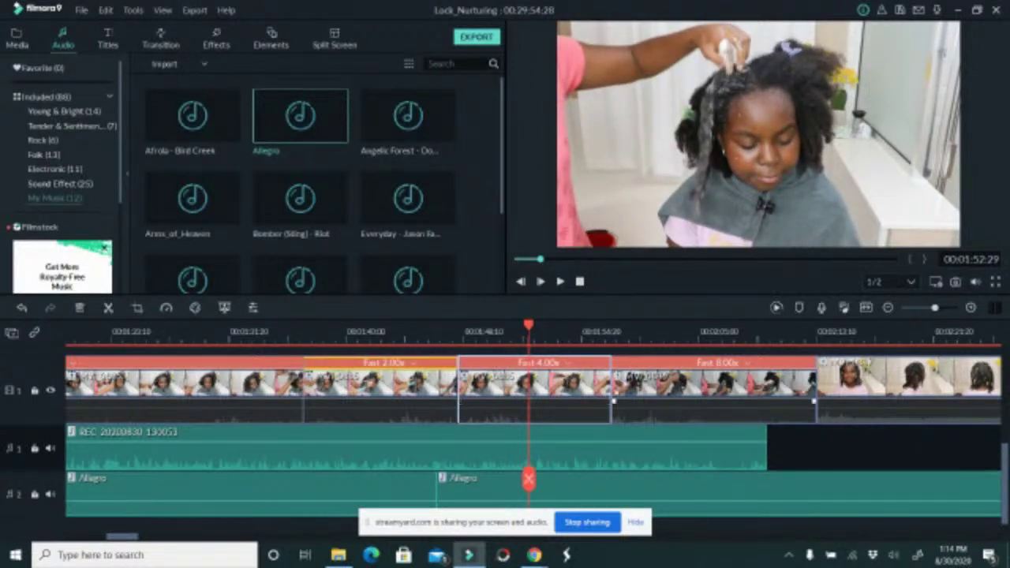
left_click_drag(612, 398, 530, 399)
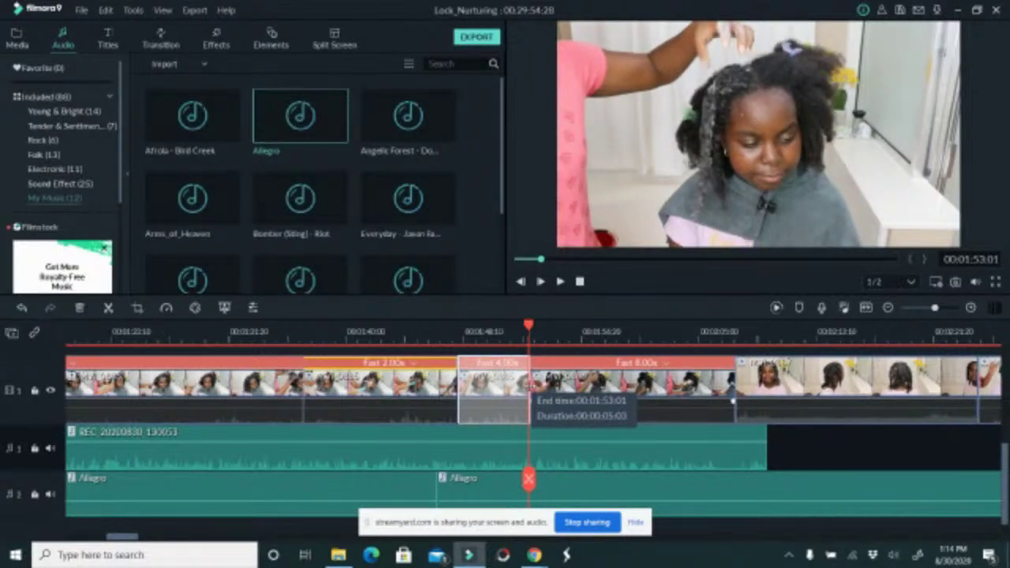
left_click_drag(530, 399, 561, 398)
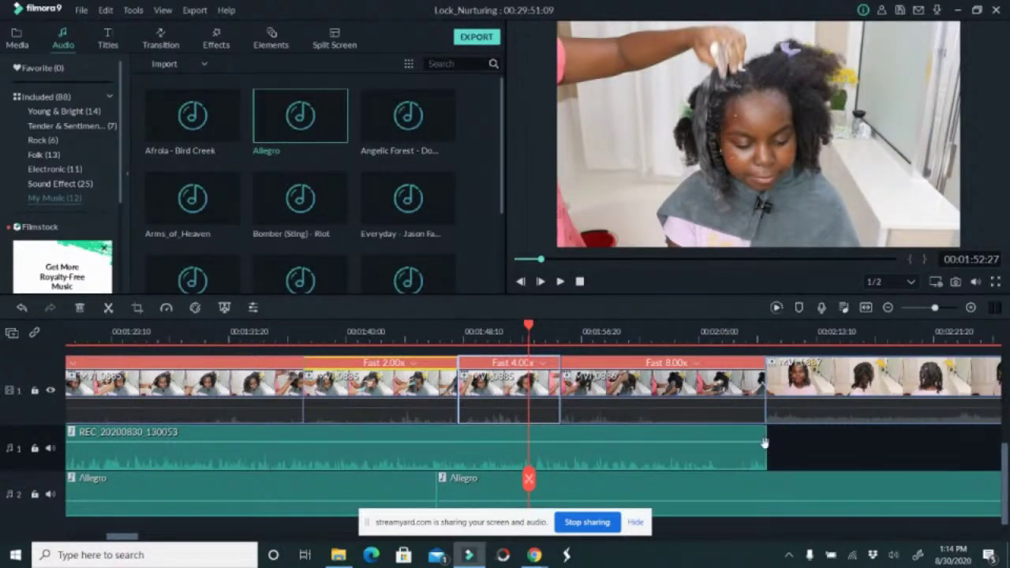
left_click_drag(562, 399, 535, 399)
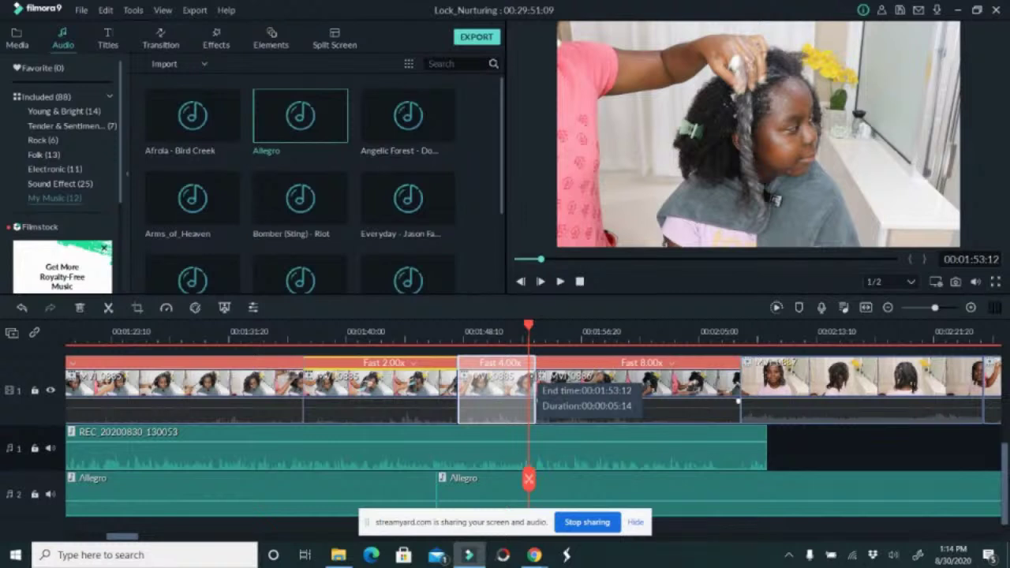
left_click_drag(535, 387, 535, 366)
Trim the REC_20200830_130053 voiceover to end at 00:02:05:29, remove the Allegro music beyond that point, and save the project.
left_click(560, 282)
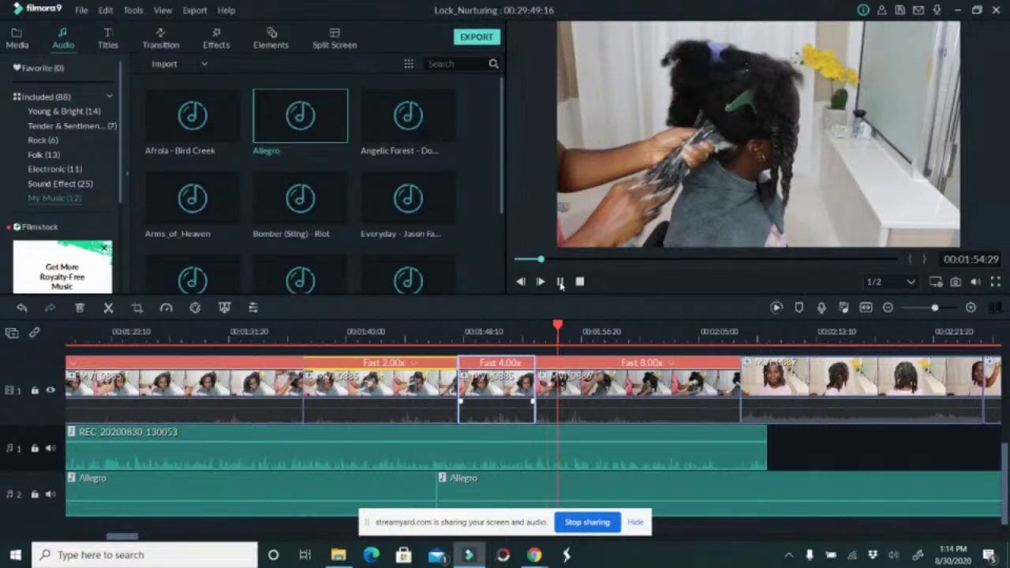
left_click(687, 337)
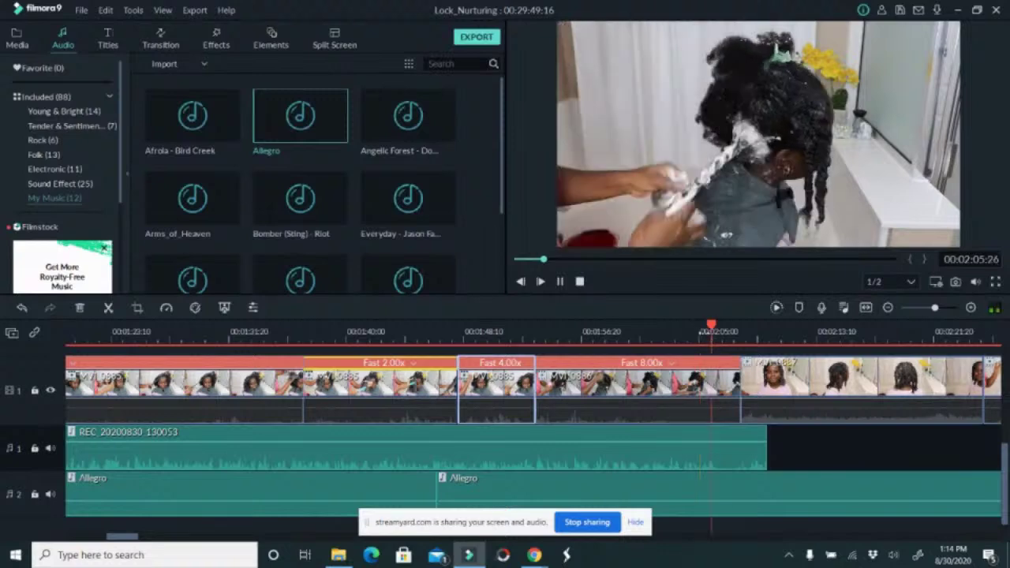
left_click(686, 333)
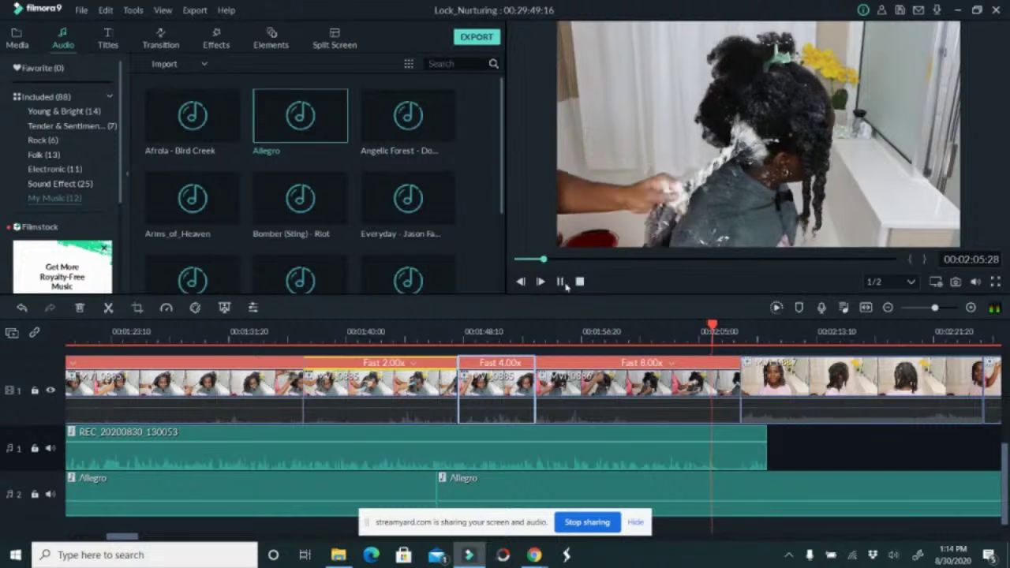
left_click(563, 282)
left_click(742, 451)
left_click_drag(767, 447, 713, 450)
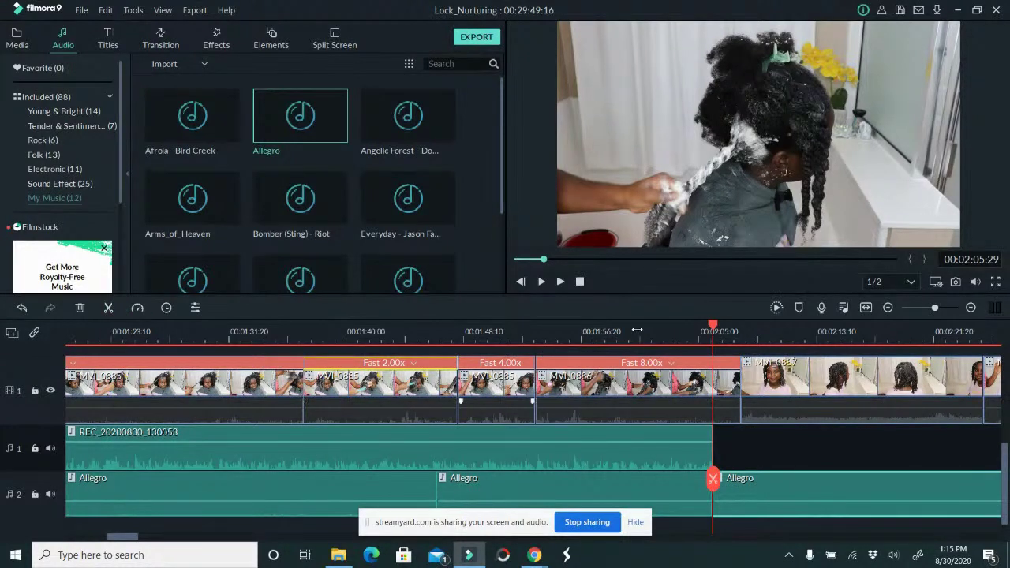
key("Delete")
key("ctrl+s")
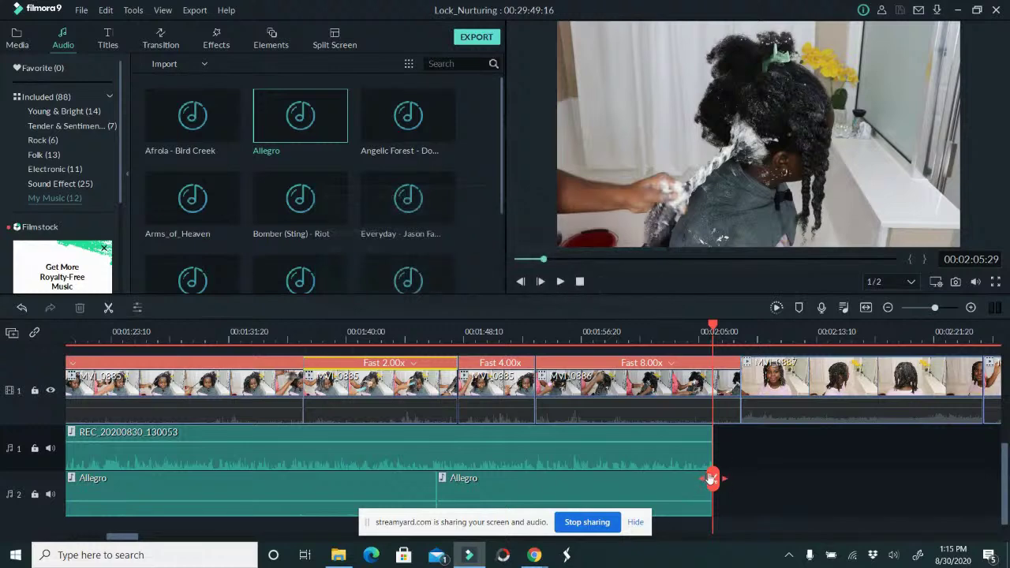
Trim off the start of the MVI_0887 clip up to 00:02:08:23.
left_click_drag(713, 480, 752, 456)
left_click(757, 398)
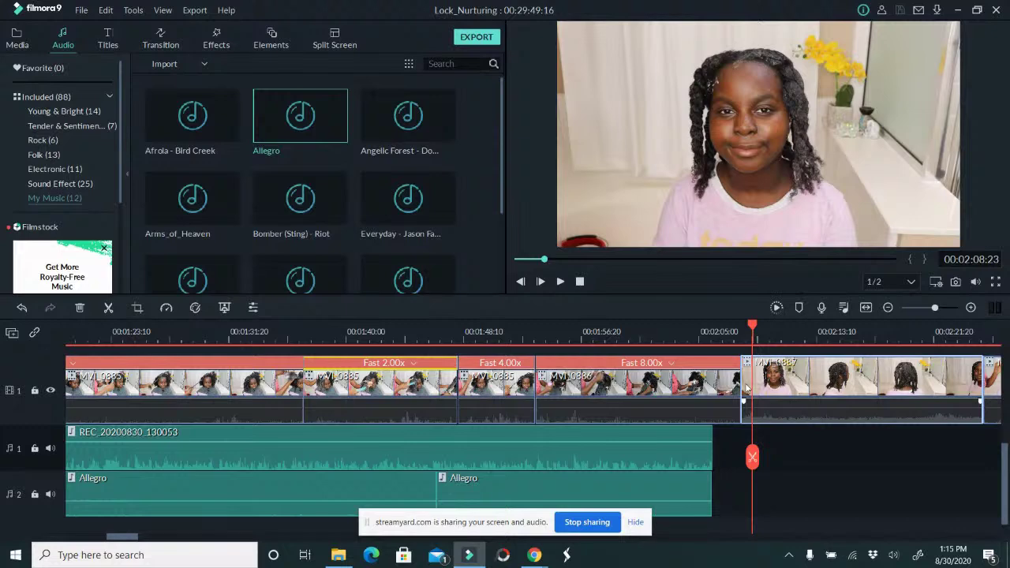
key("alt+bracketleft")
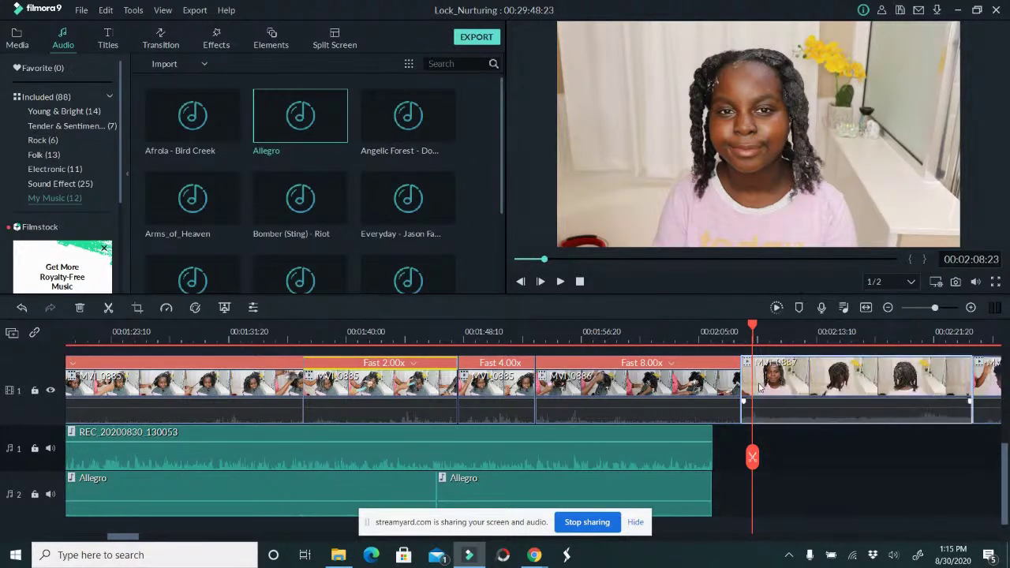
Cut off the MVI_0887 clip after 00:02:15:17 and trim about four seconds from the start of MVI_0888.
left_click_drag(753, 455, 850, 409)
left_click(849, 406)
key("Delete")
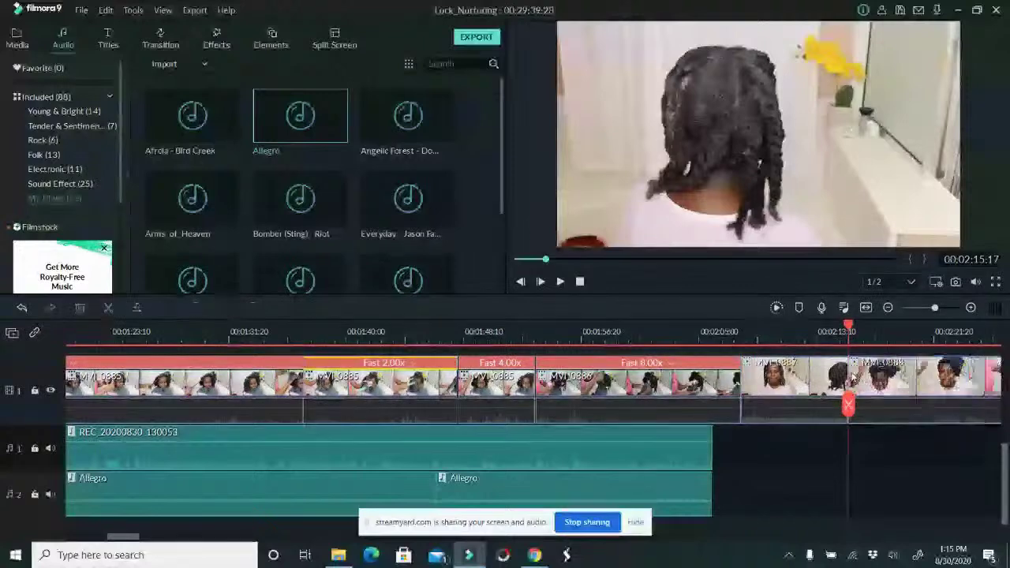
mouse_move(849, 406)
left_mouse_down()
mouse_move(921, 378)
mouse_move(848, 382)
left_mouse_up()
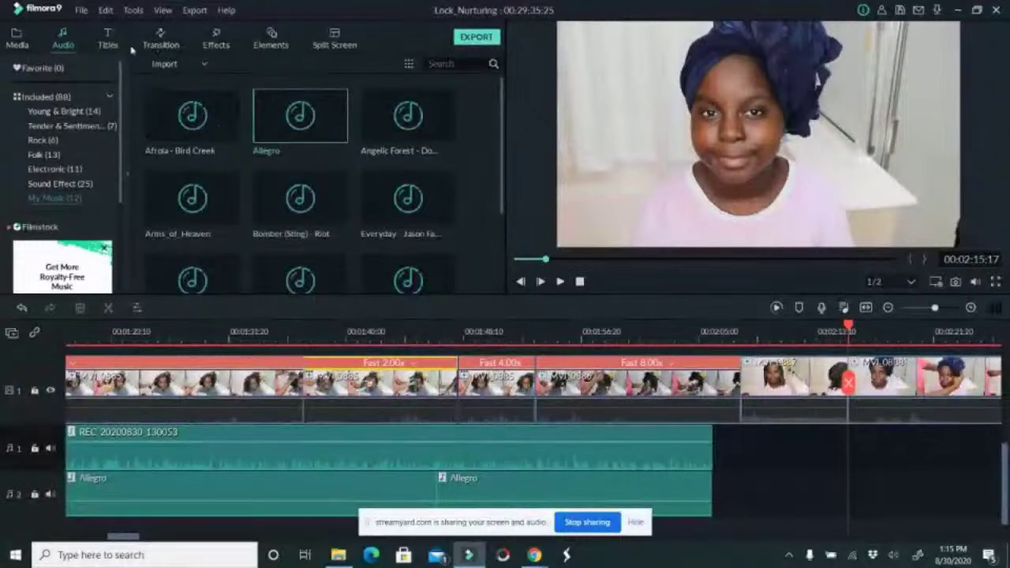
Add a Dissolve transition between MVI_0887 and MVI_0888 and play through the join into MVI_0888.
left_click(158, 39)
left_click_drag(300, 108, 845, 412)
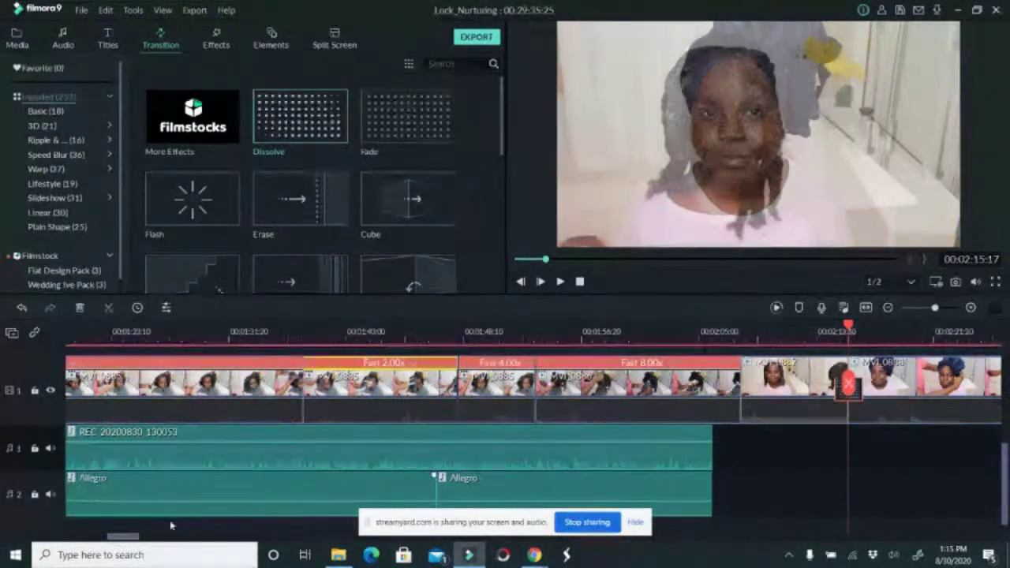
left_click_drag(124, 536, 140, 541)
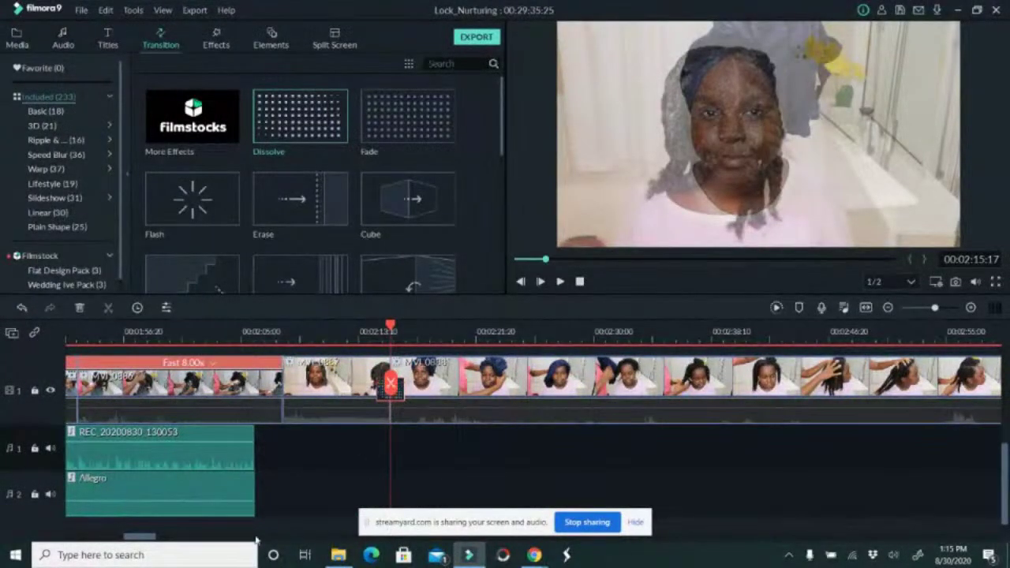
scroll(442, 331, "down", 3)
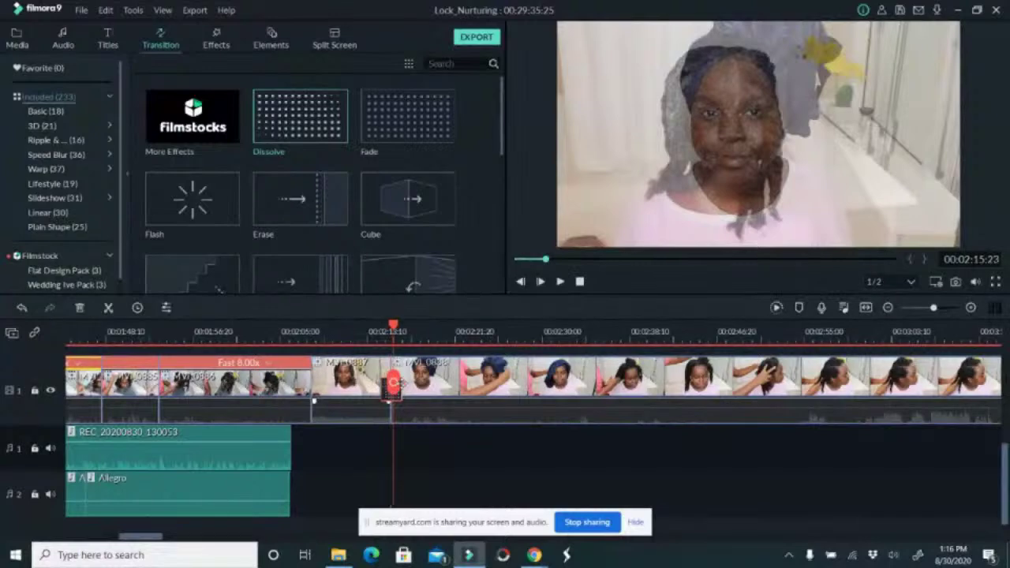
key("space")
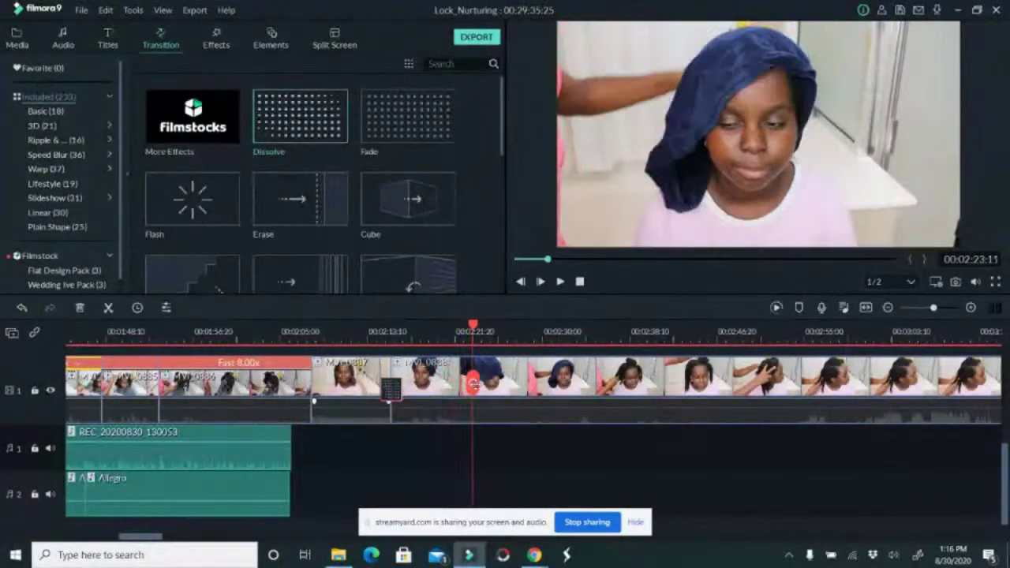
left_click_drag(474, 384, 346, 402)
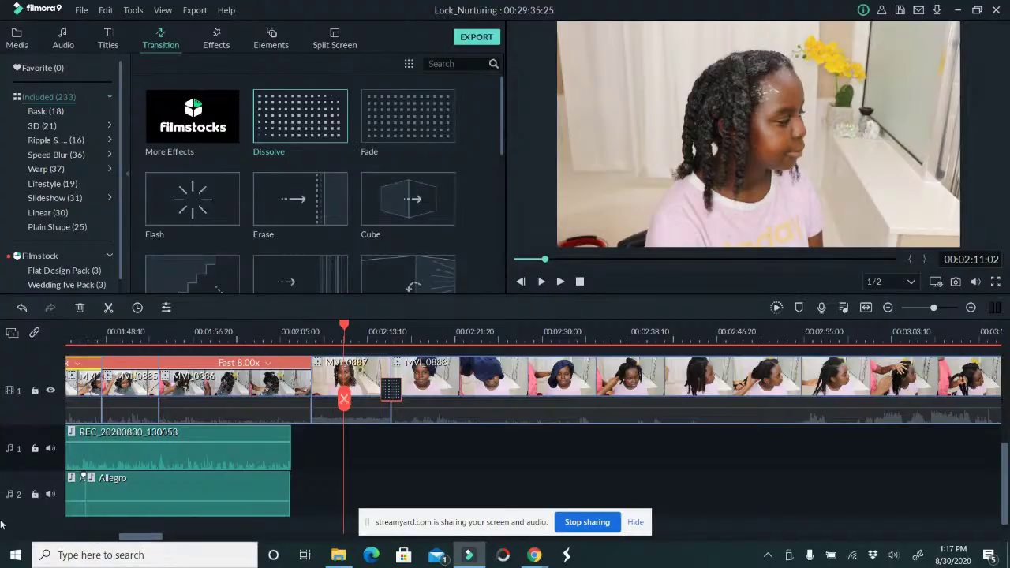
Switch to File Explorer and copy clips MVI_0903 to MVI_0905 from the SD card's DCIM folder 197___08.
left_click(338, 555)
double_click(183, 89)
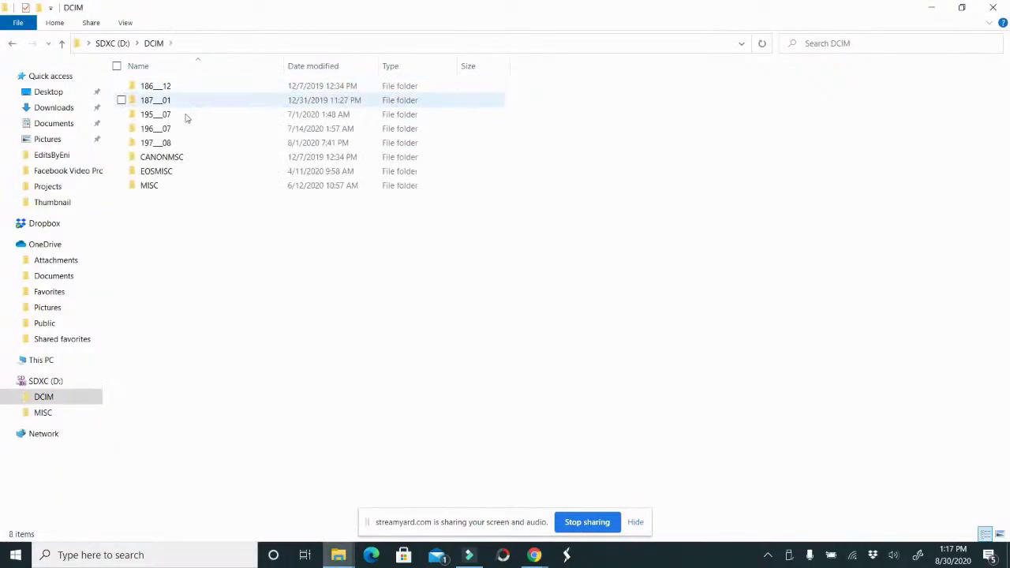
double_click(174, 143)
scroll(298, 269, "down", 10)
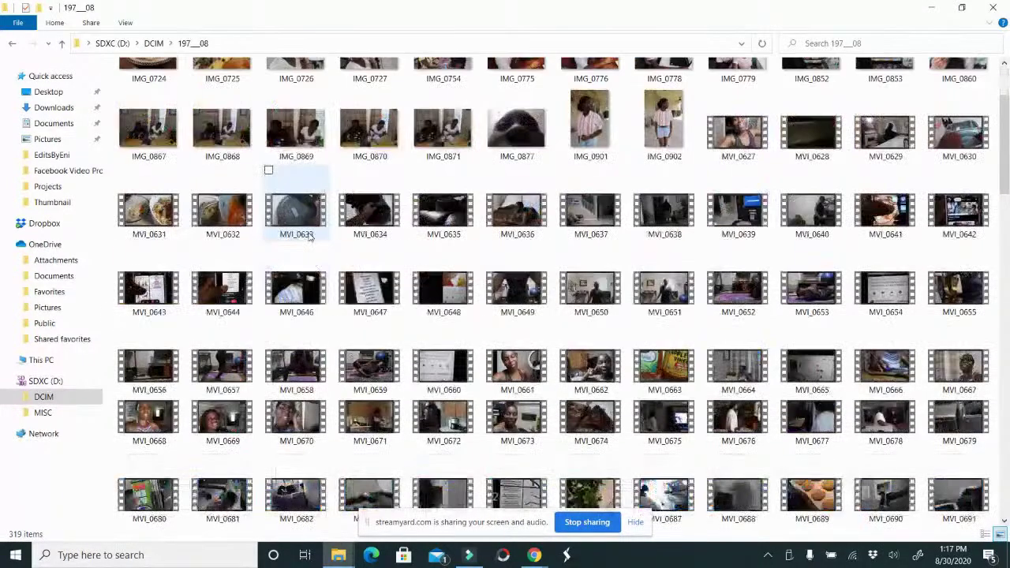
scroll(309, 290, "down", 10)
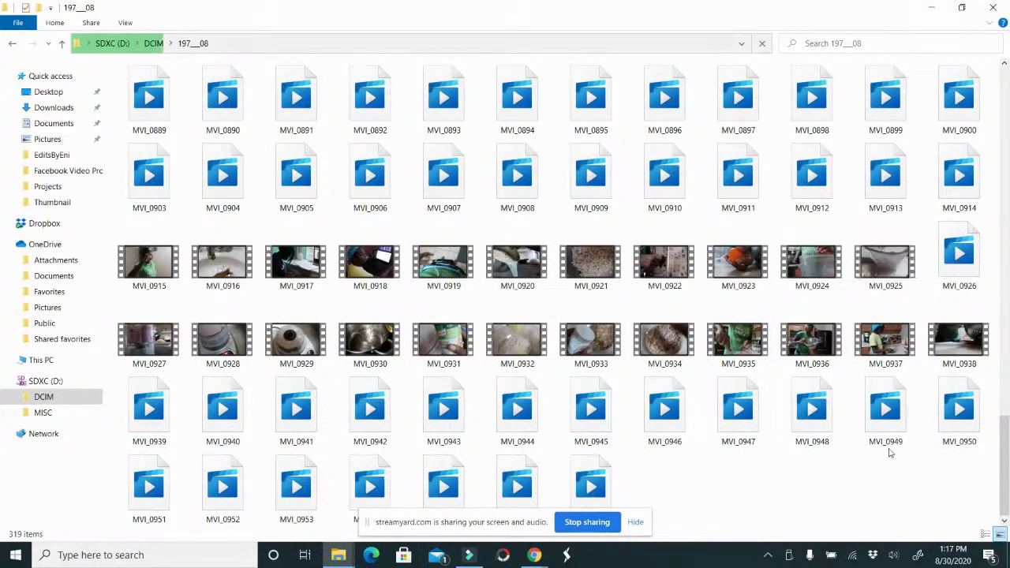
scroll(315, 206, "up", 5)
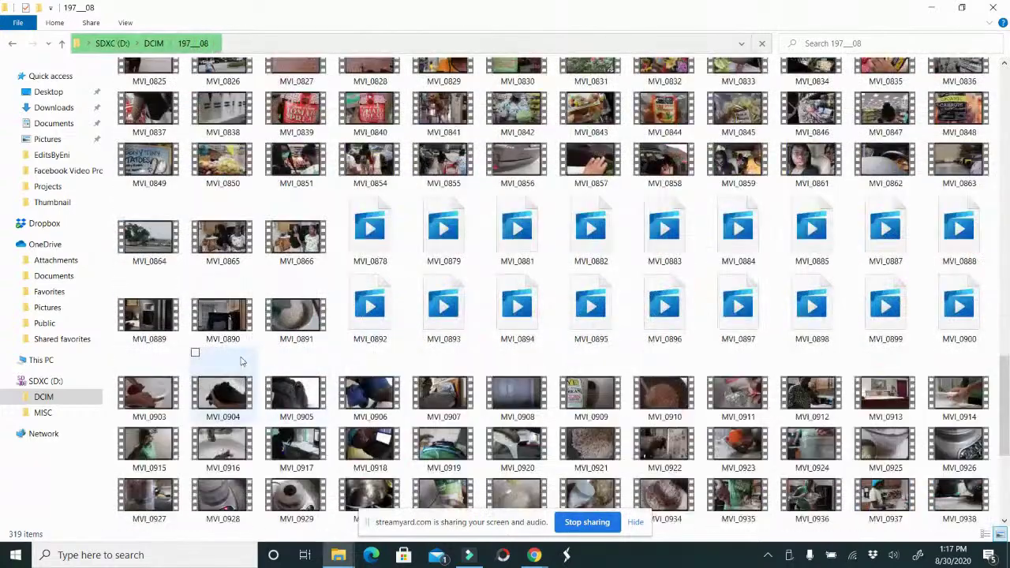
left_click(276, 371)
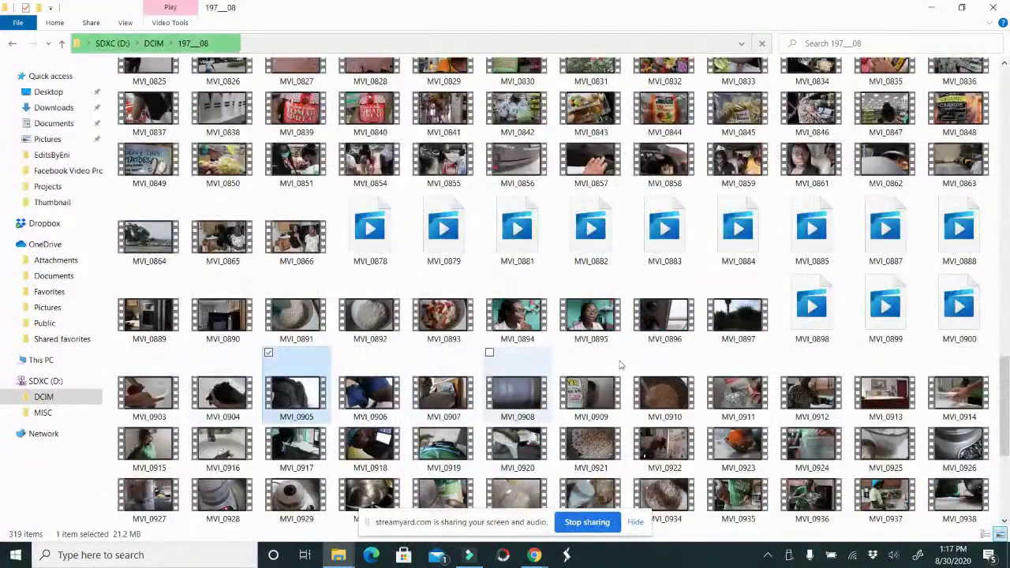
left_click(153, 399, "shift")
Create a folder named Rinsing inside the New Style folder of Documents > DiscoveringNatural.
left_click(54, 123)
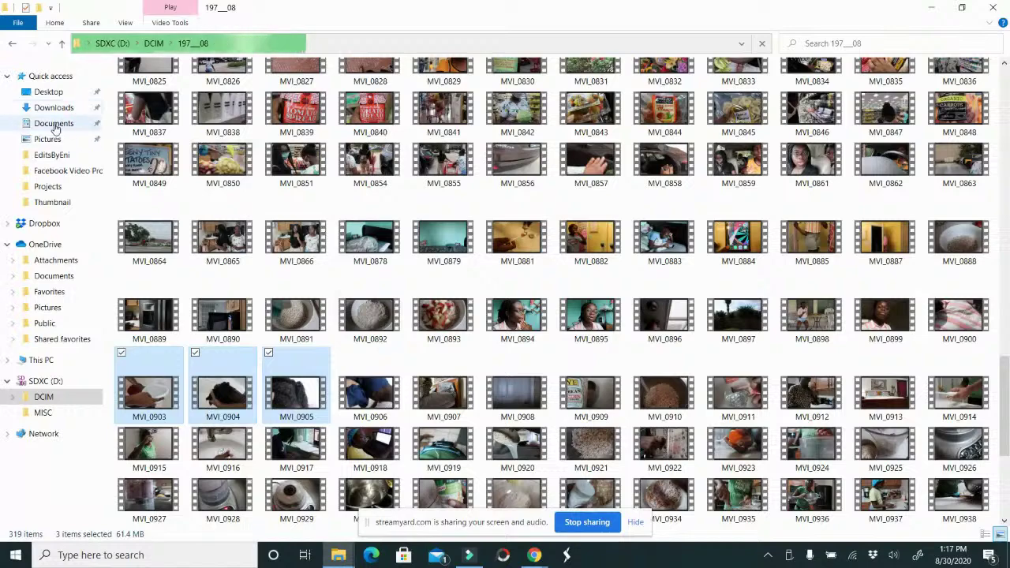
double_click(189, 133)
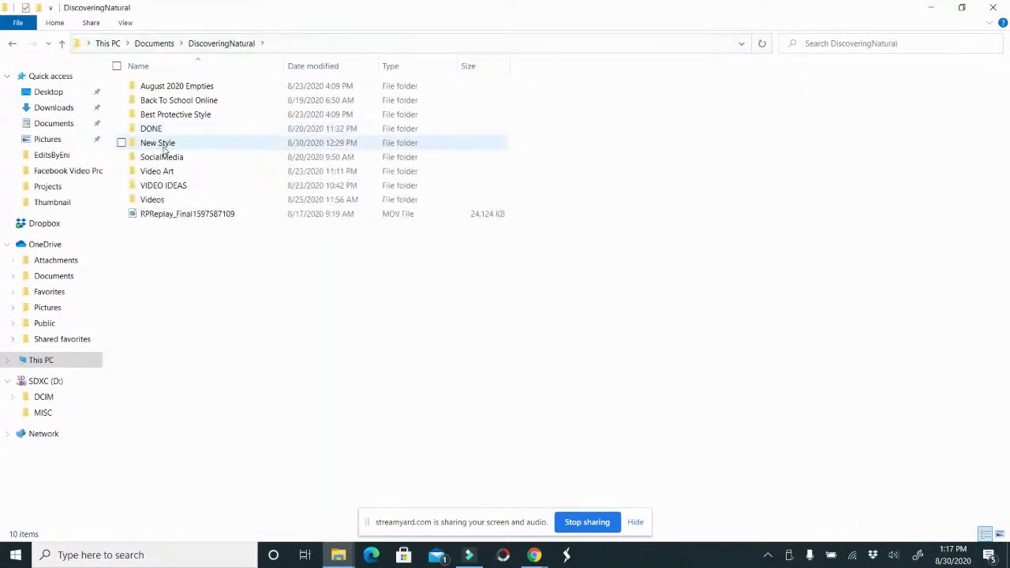
double_click(163, 146)
right_click(187, 271)
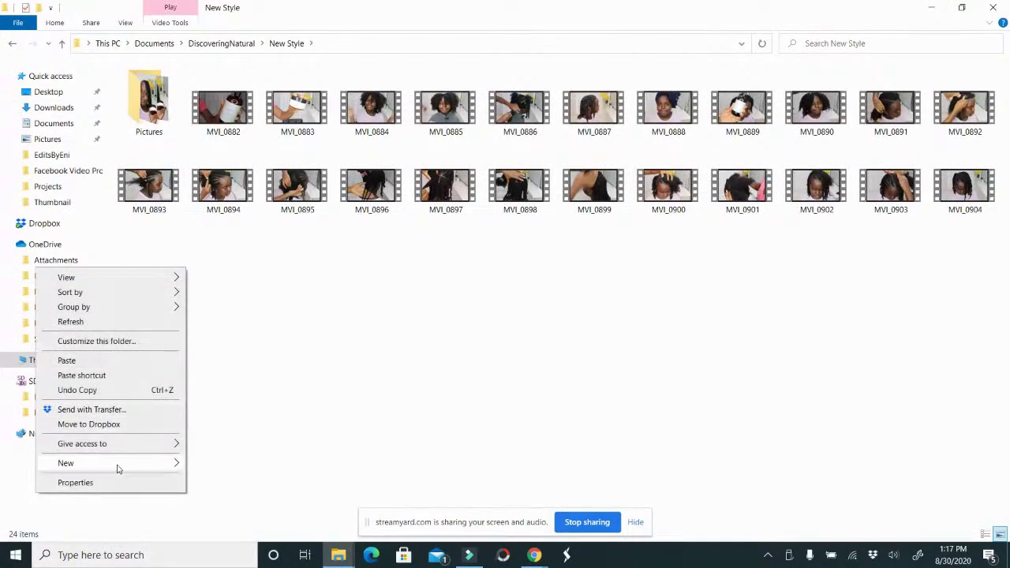
left_click(309, 344)
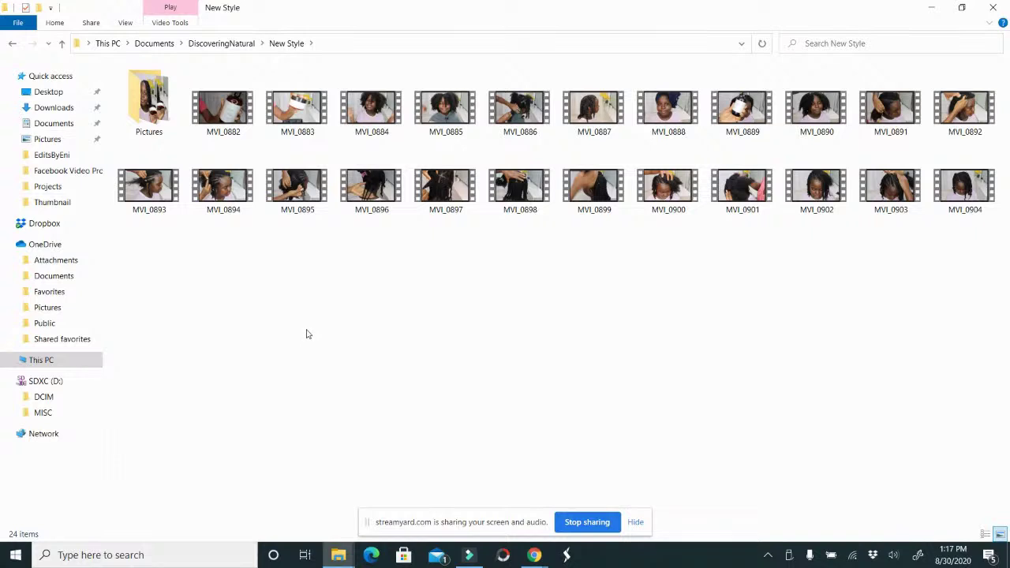
right_click(308, 335)
mouse_move(261, 300)
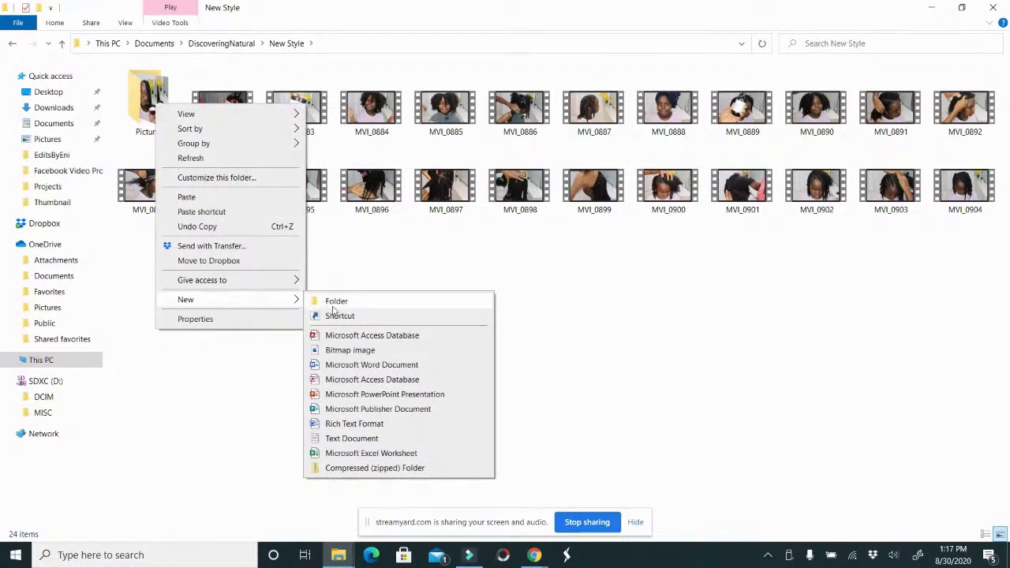
left_click(336, 301)
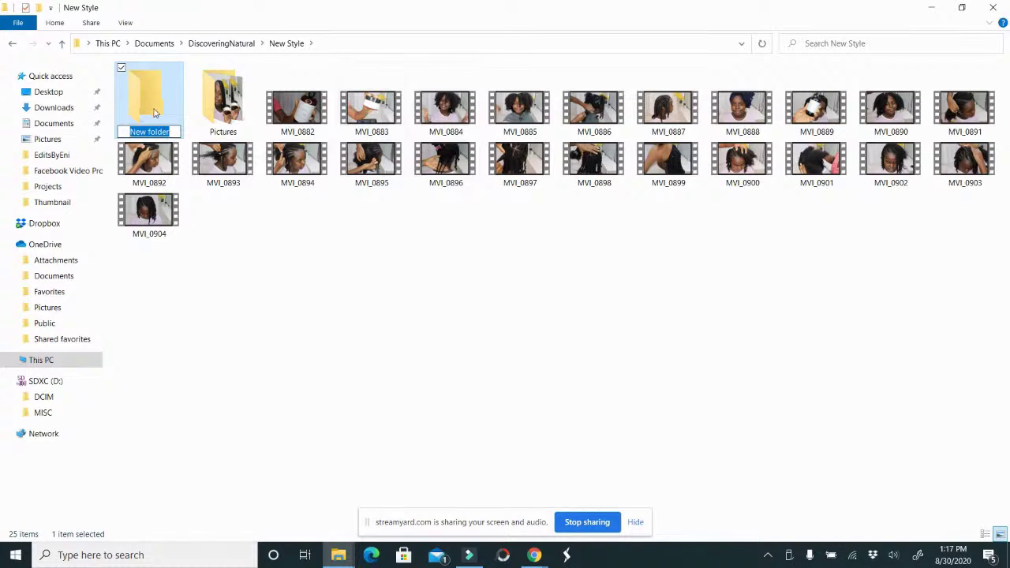
type("Rinsing")
key("Return")
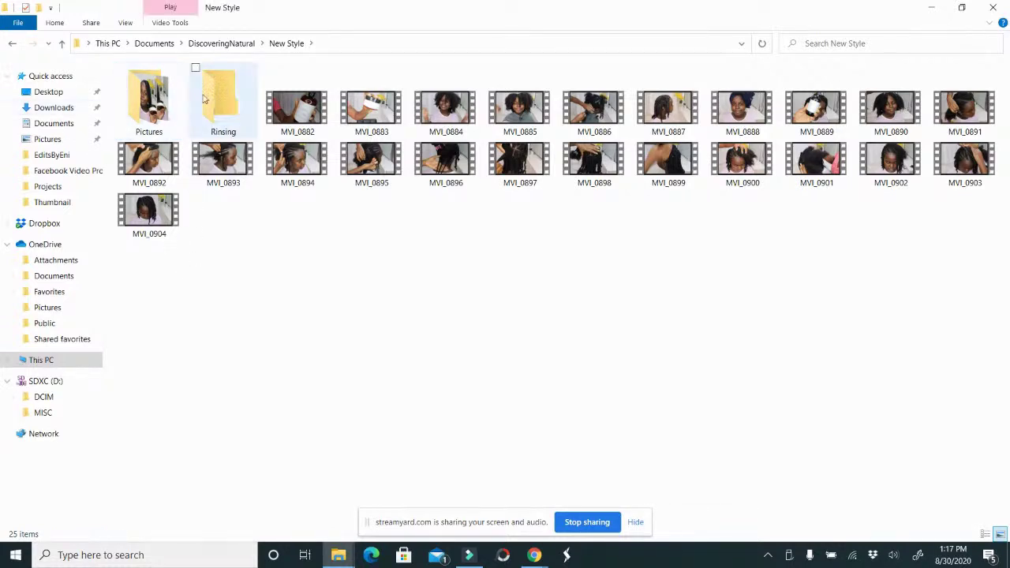
Paste the three copied MVI clips into the Rinsing folder and switch back to Filmora.
double_click(237, 113)
key("ctrl+v")
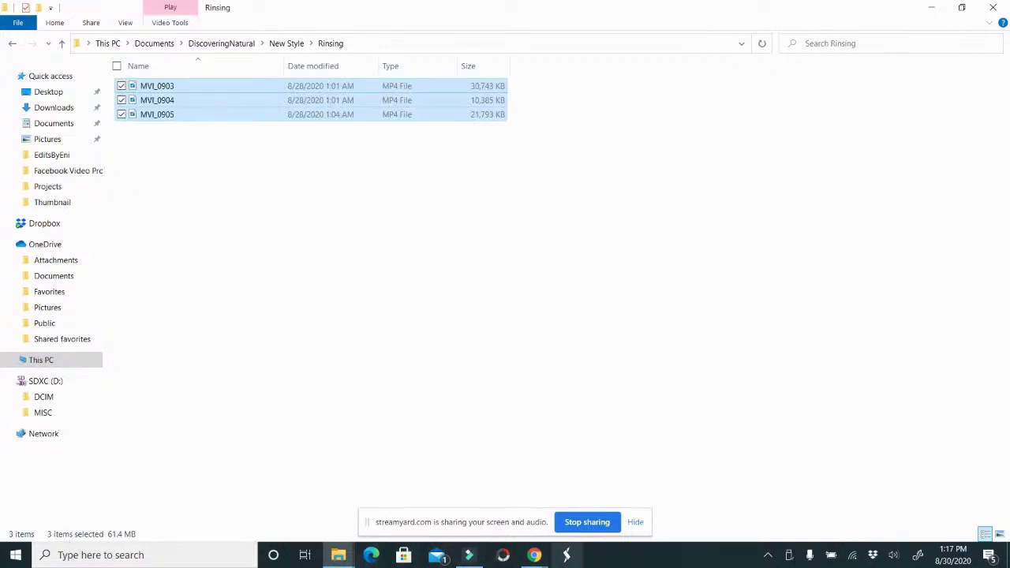
left_click(469, 554)
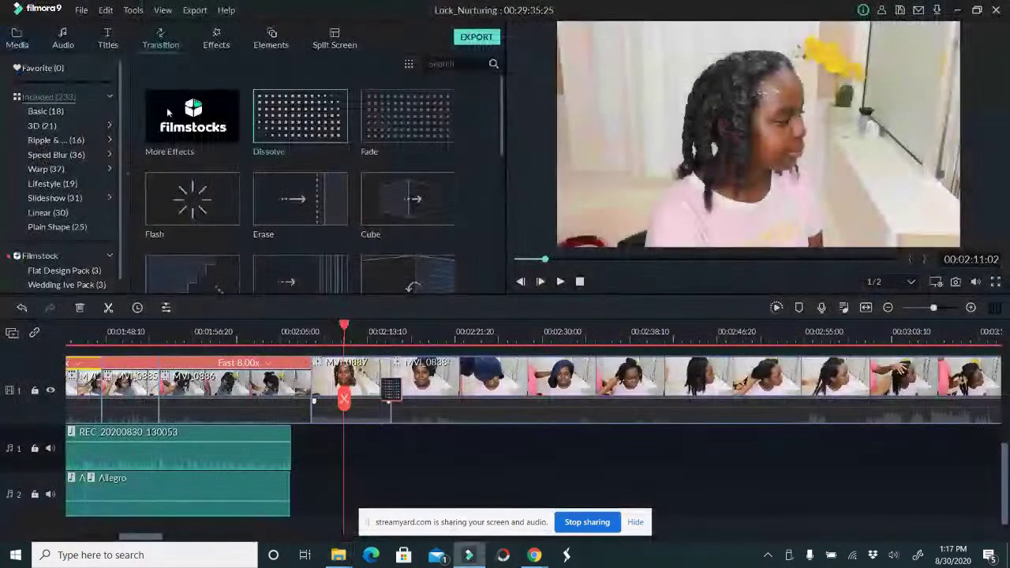
left_click(18, 44)
left_click(193, 62)
left_click(208, 80)
left_click(138, 33)
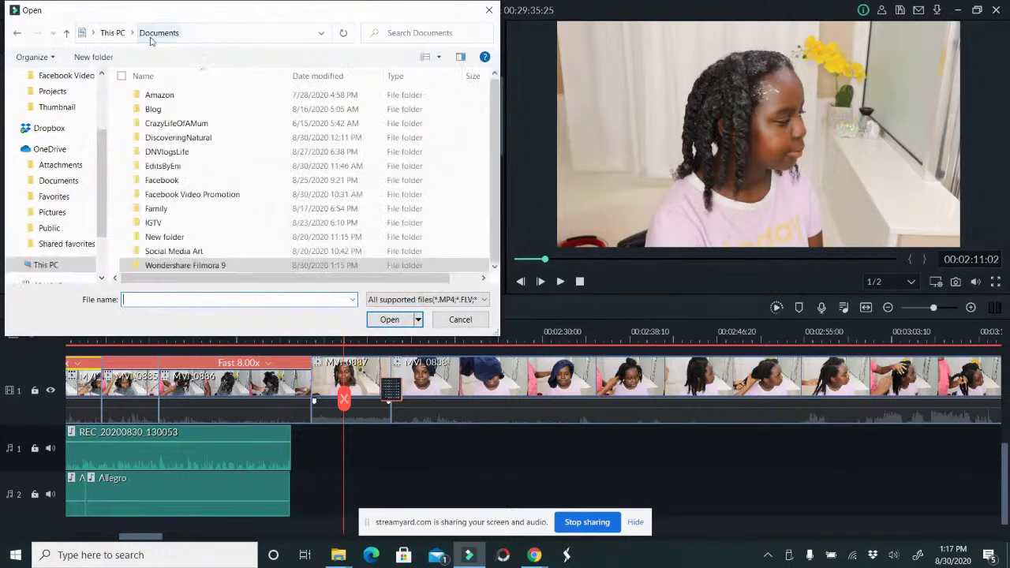
double_click(197, 137)
double_click(168, 152)
double_click(233, 126)
left_click_drag(130, 187, 386, 106)
left_click(461, 319)
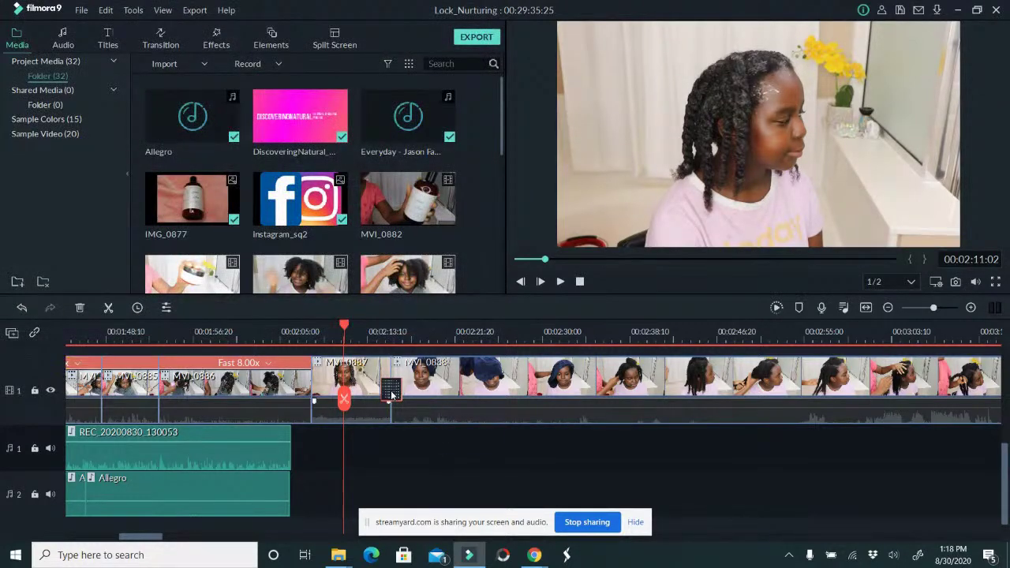
Remove the Dissolve transition between MVI_0887 and MVI_0888 and check the project media for the rinsing clips.
key("Delete")
scroll(363, 178, "down", 8)
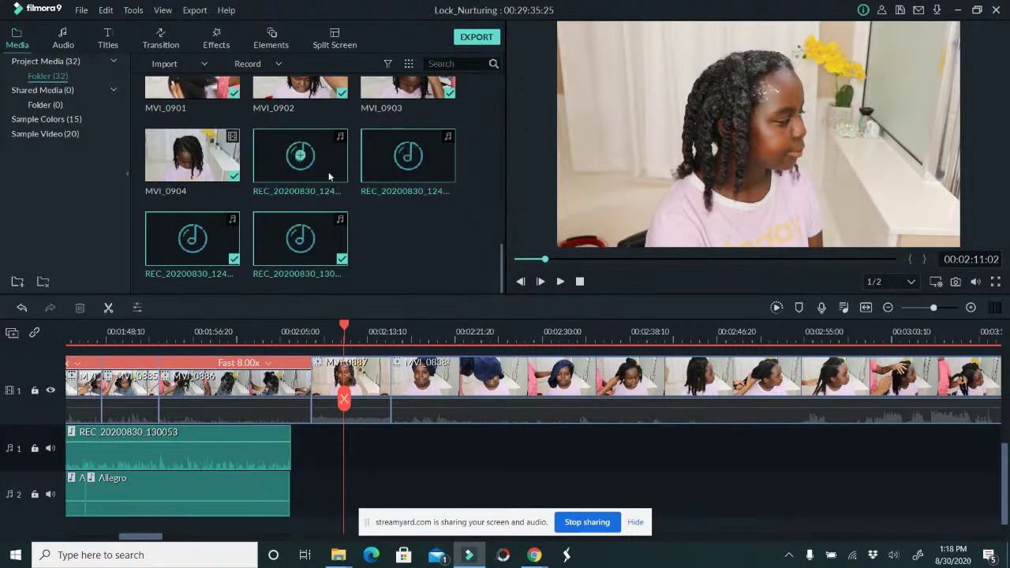
scroll(340, 185, "up", 10)
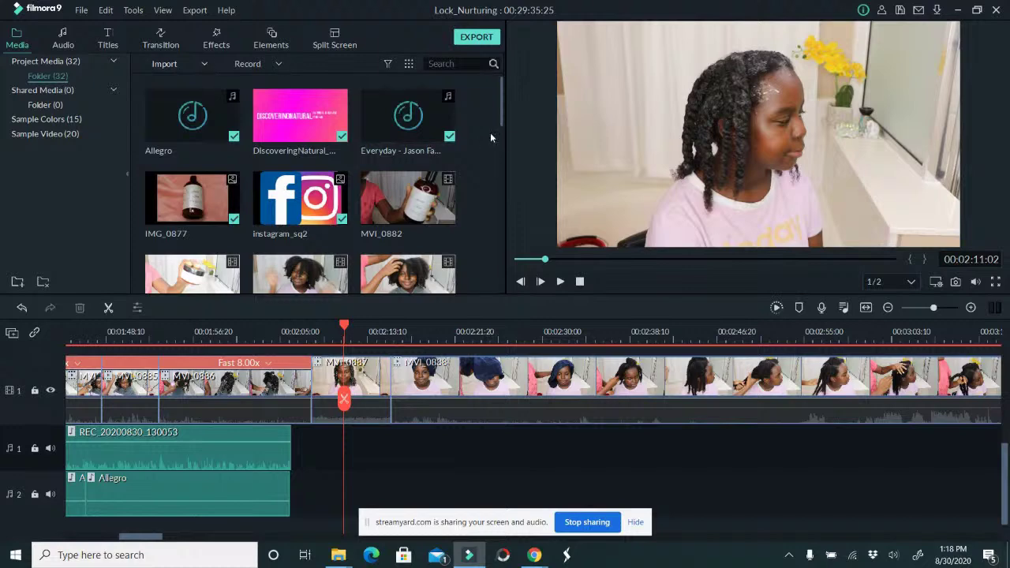
left_click_drag(502, 117, 534, 287)
scroll(330, 108, "up", 5)
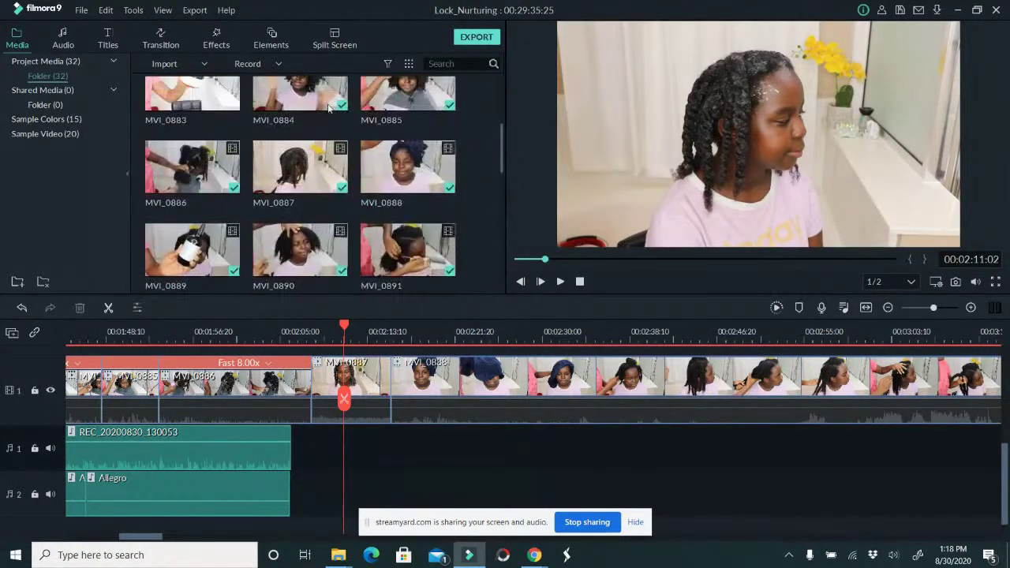
Import clips MVI_0903 to MVI_0905 from the Rinsing folder in Documents > DiscoveringNatural > New Style.
left_click(179, 70)
left_click(193, 79)
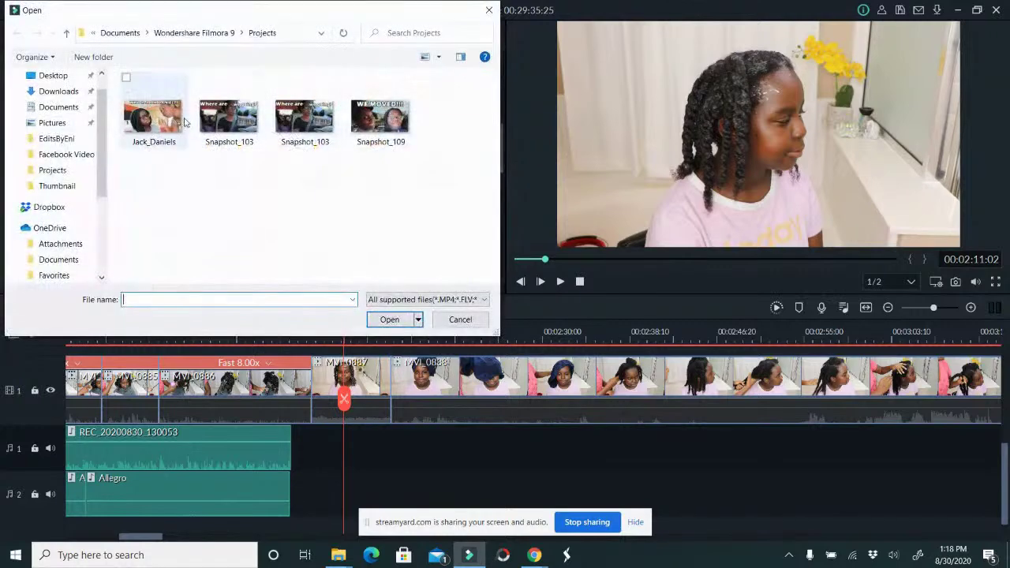
left_click(138, 34)
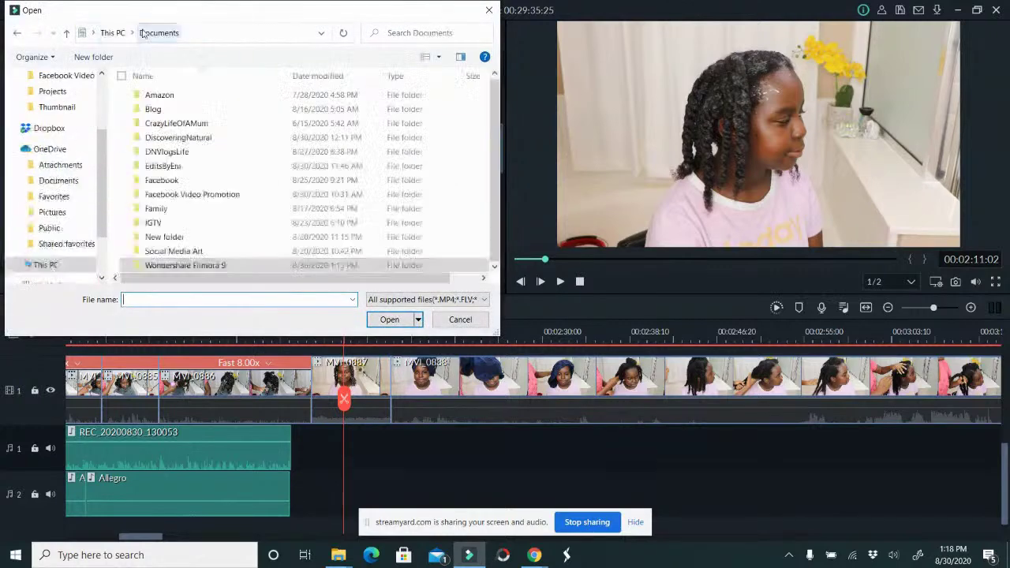
double_click(180, 138)
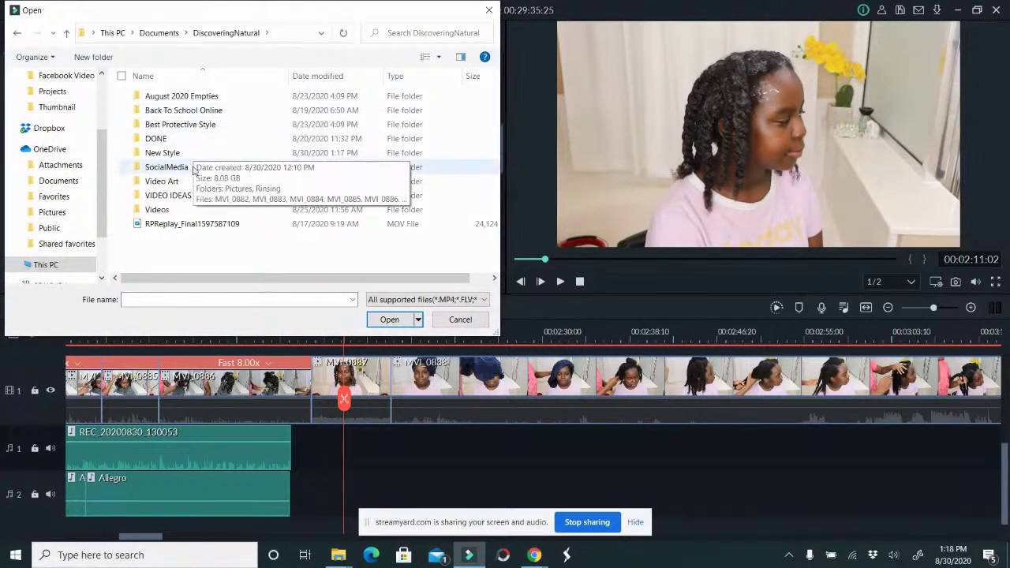
double_click(166, 152)
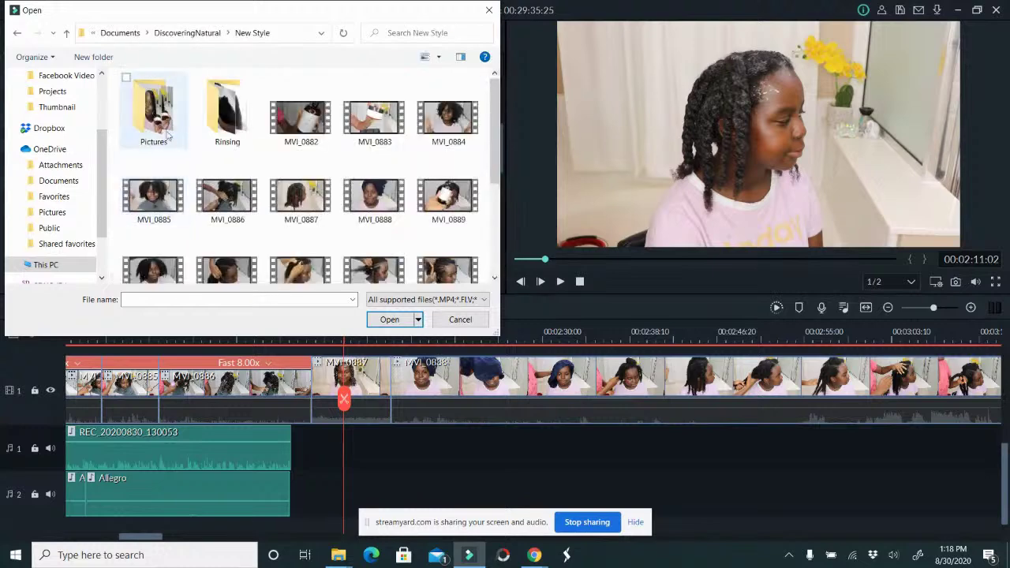
double_click(220, 117)
left_click_drag(176, 210, 347, 71)
left_click(390, 319)
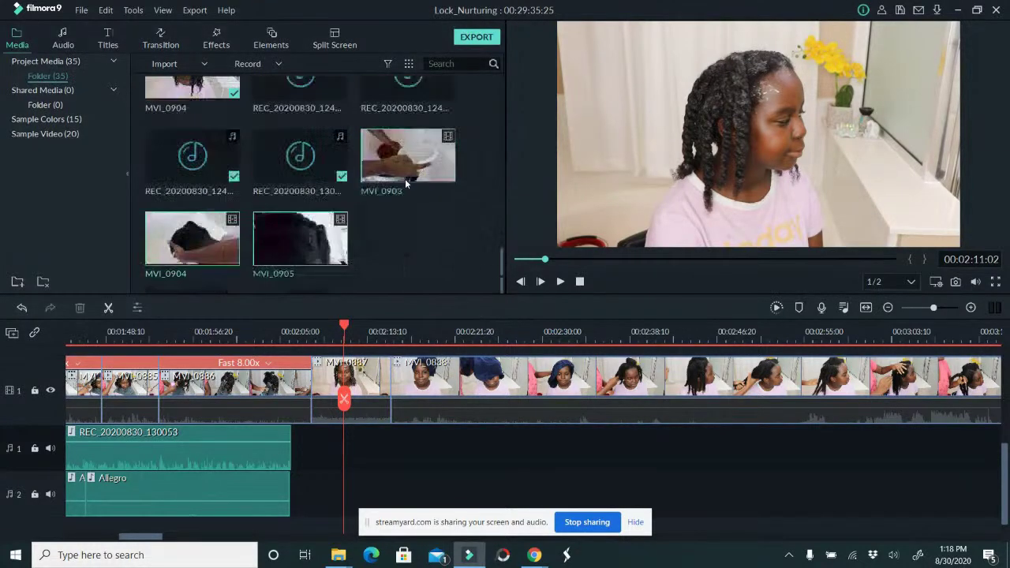
Preview the imported rinsing clip MVI_0903 for about five seconds.
left_click(421, 174)
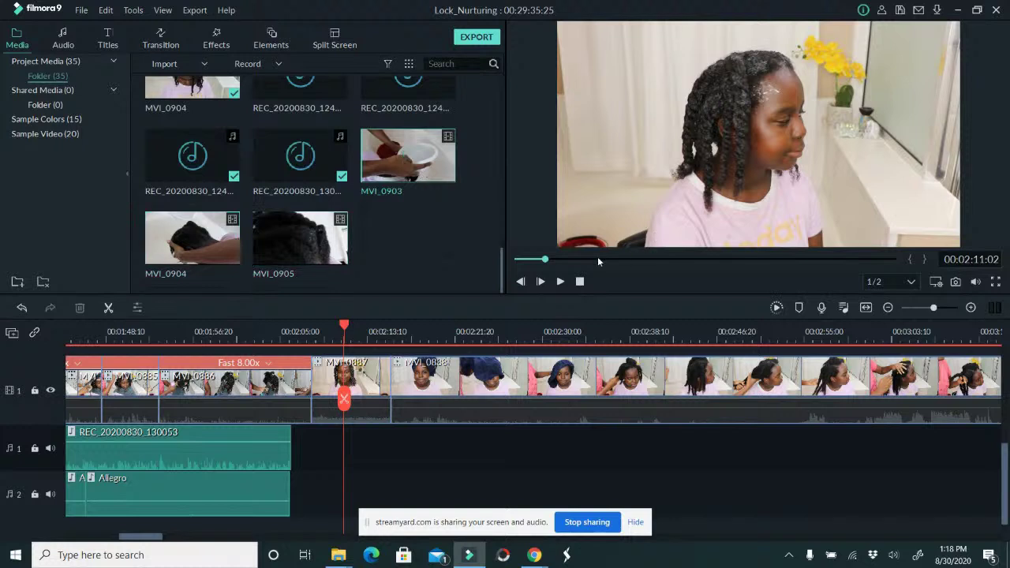
double_click(428, 178)
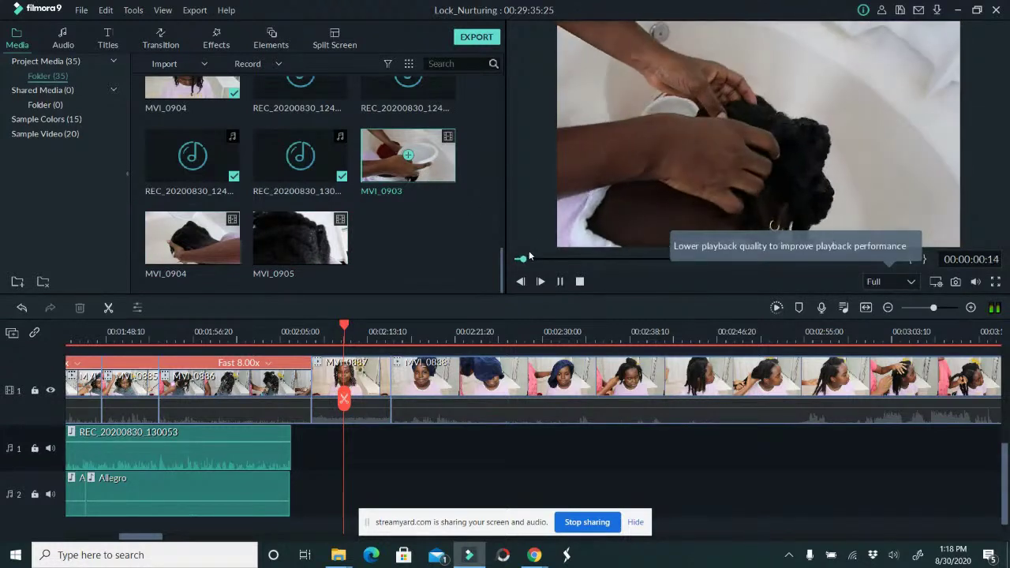
left_click(561, 282)
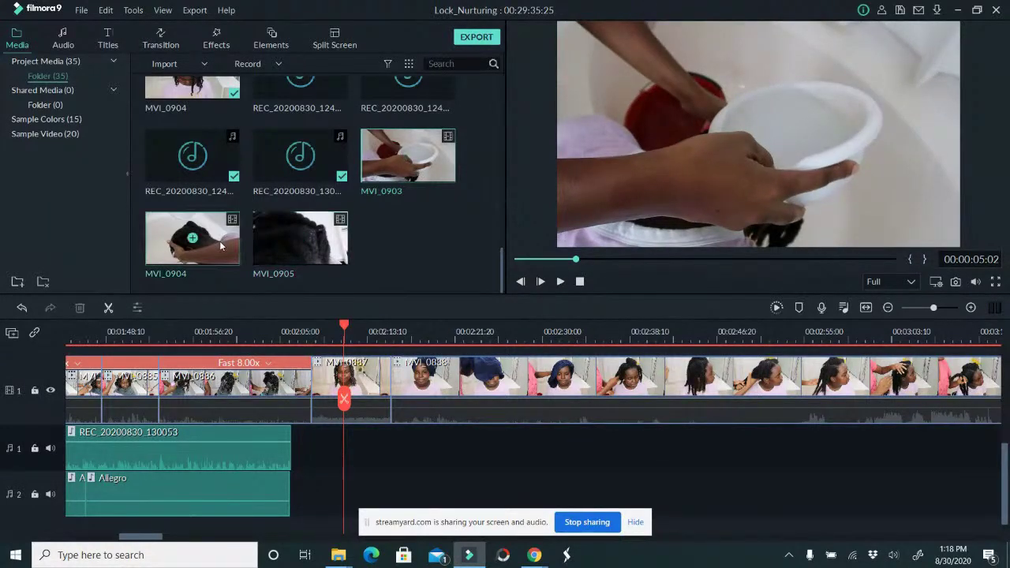
Insert rinsing clips MVI_0903, MVI_0904 and MVI_0905 between MVI_0887 and MVI_0888 on the video track and mute them.
double_click(287, 247)
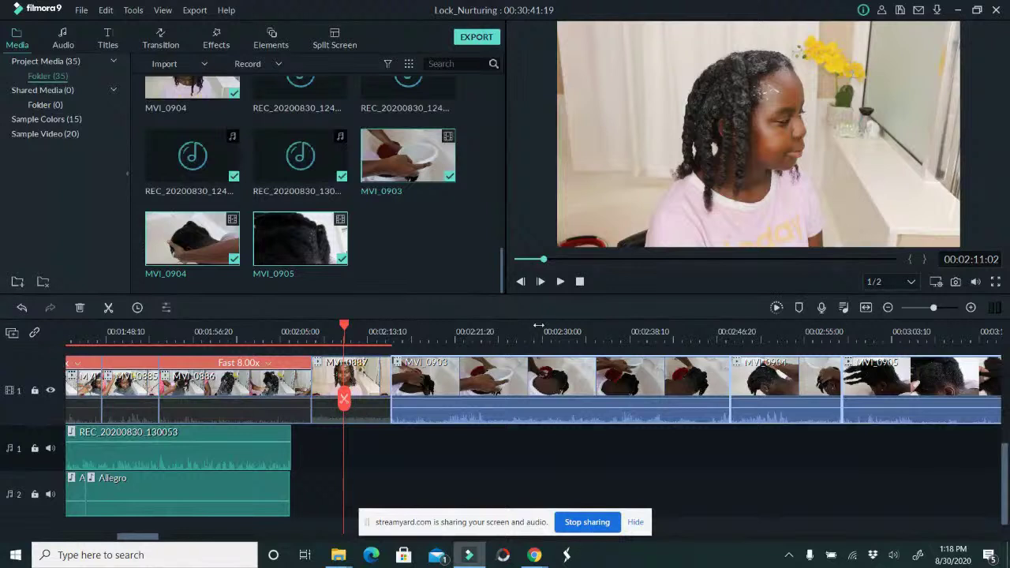
right_click(501, 382)
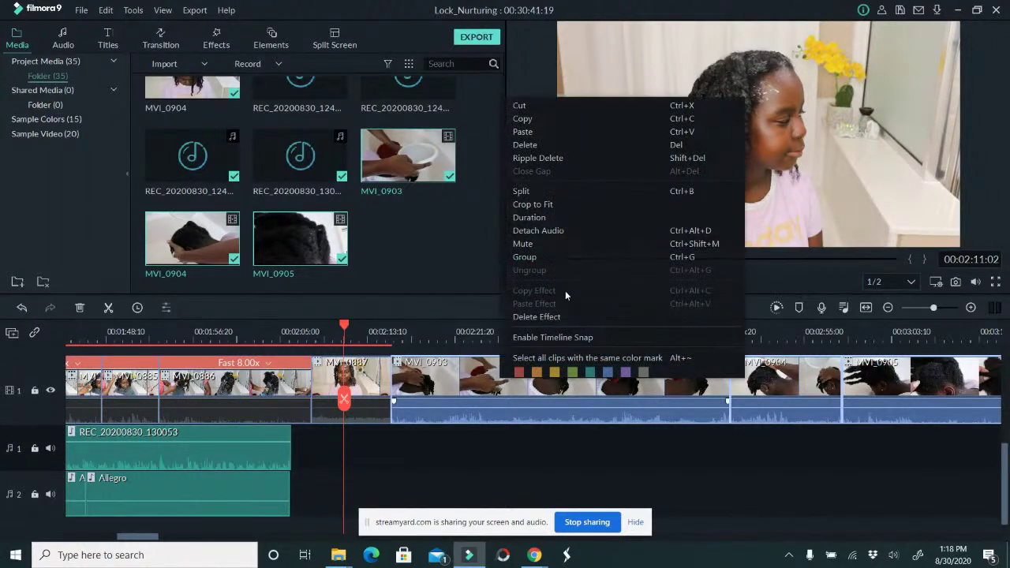
left_click(569, 244)
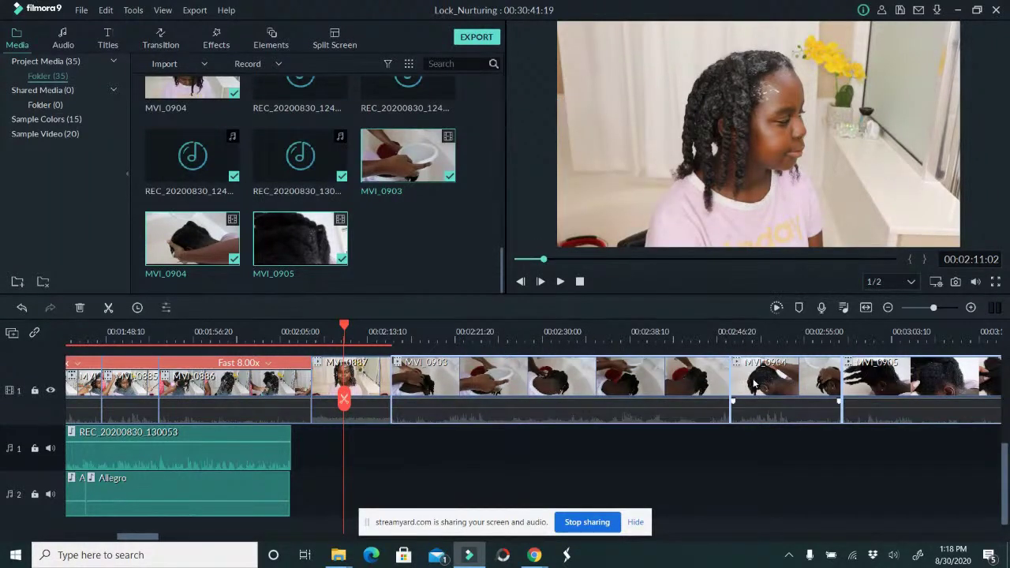
Split the rinsing clip MVI_0903 at 00:02:27:13 and ripple delete its opening part.
left_click_drag(453, 324, 518, 336)
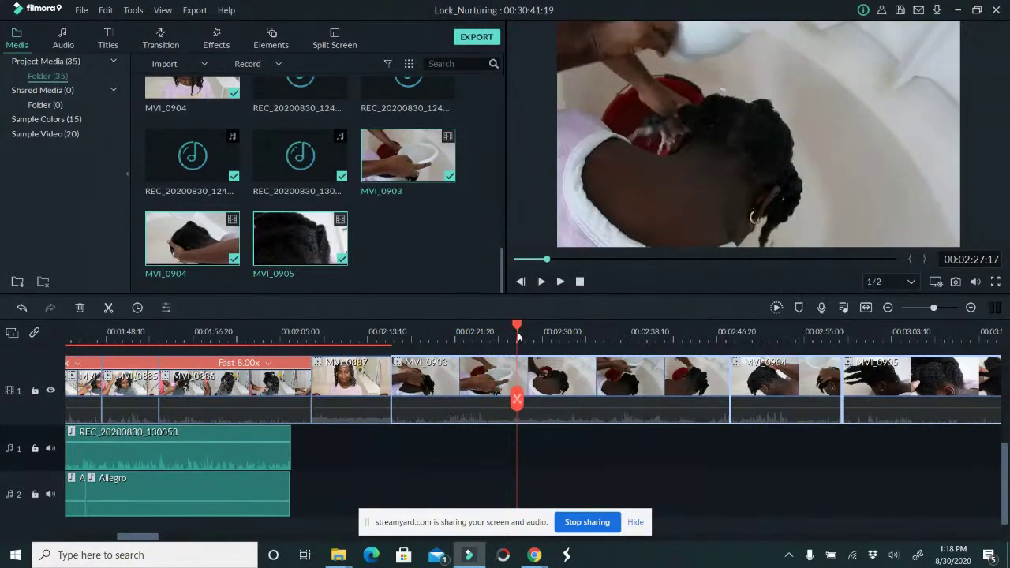
left_click(552, 374)
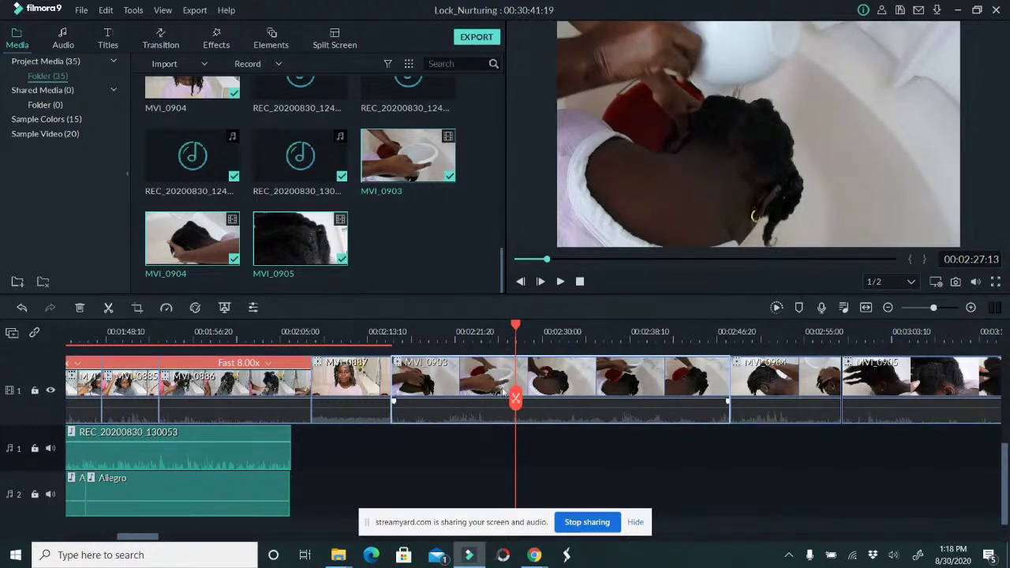
left_click(513, 398)
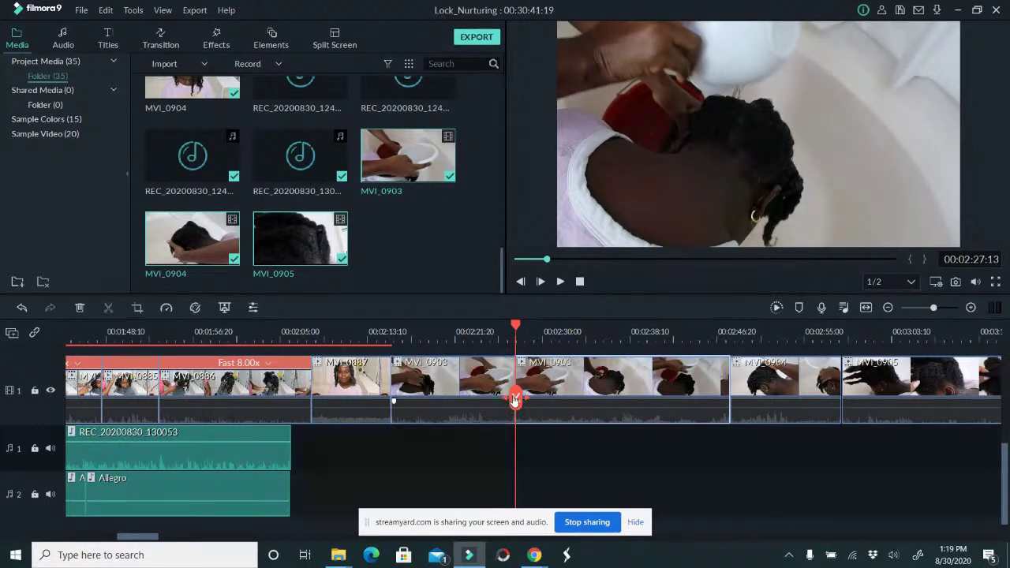
left_click(484, 383)
key("Delete")
Split the remaining MVI_0903 clip at 00:02:20:10 and ripple delete the part after the cut.
left_click_drag(391, 396, 442, 396)
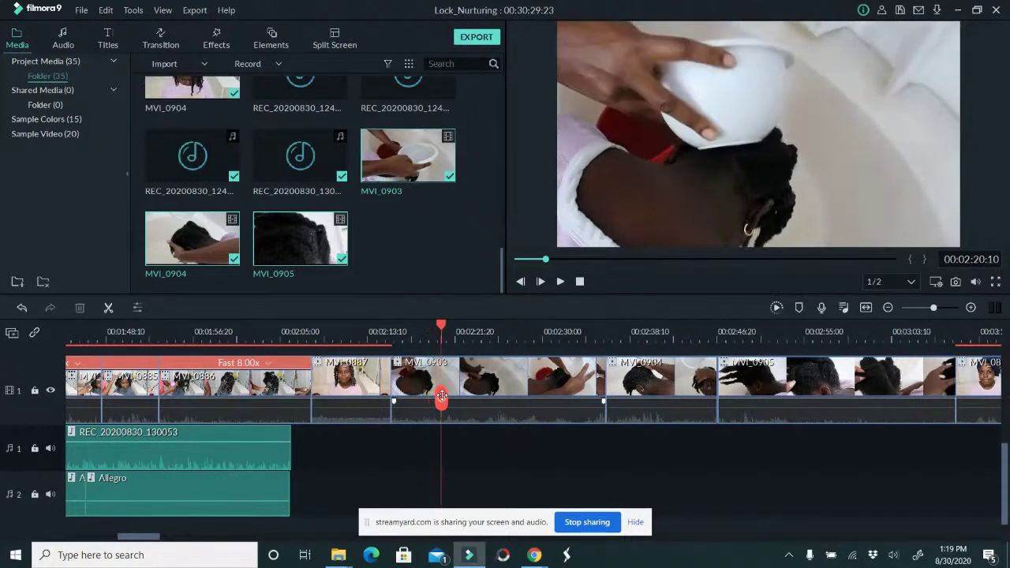
left_click(442, 399)
left_click(452, 395)
key("Delete")
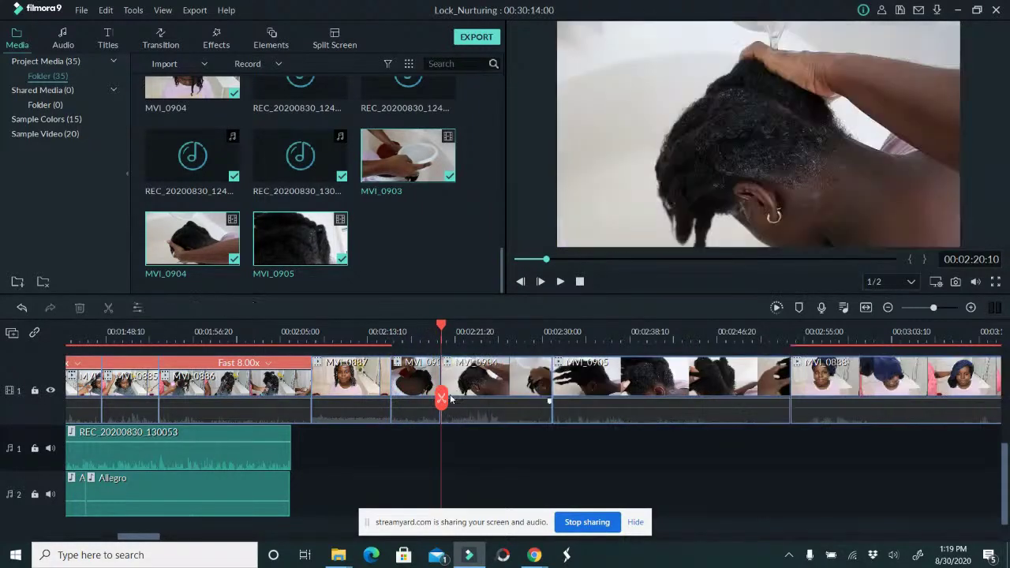
Split MVI_0904 at 00:02:24:05 and ripple delete the part after the cut.
left_click_drag(440, 399, 483, 387)
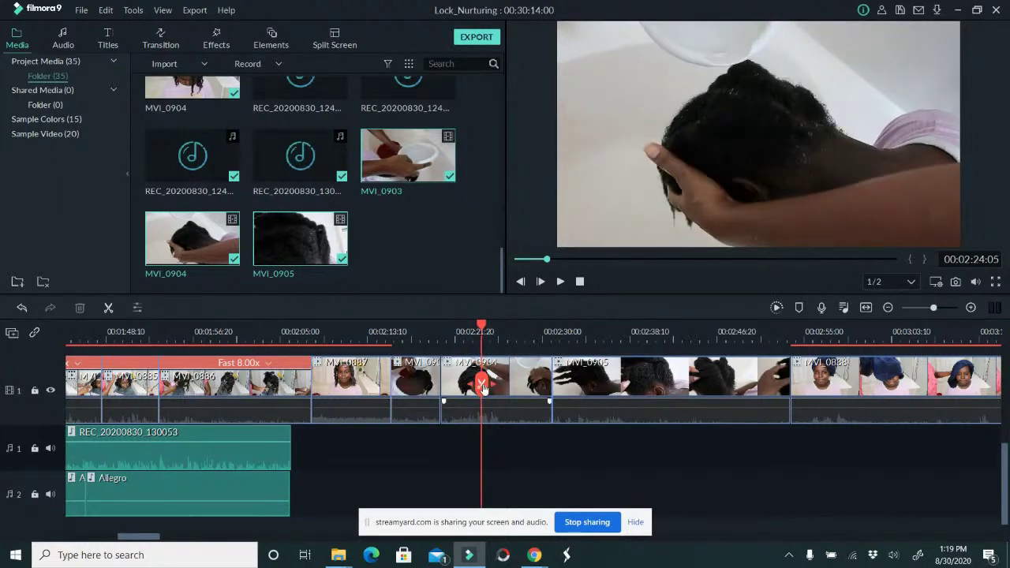
left_click(482, 384)
left_click(505, 387)
key("Delete")
Split MVI_0905 at 00:02:30:27 and ripple delete its opening part.
left_click_drag(483, 387, 553, 377)
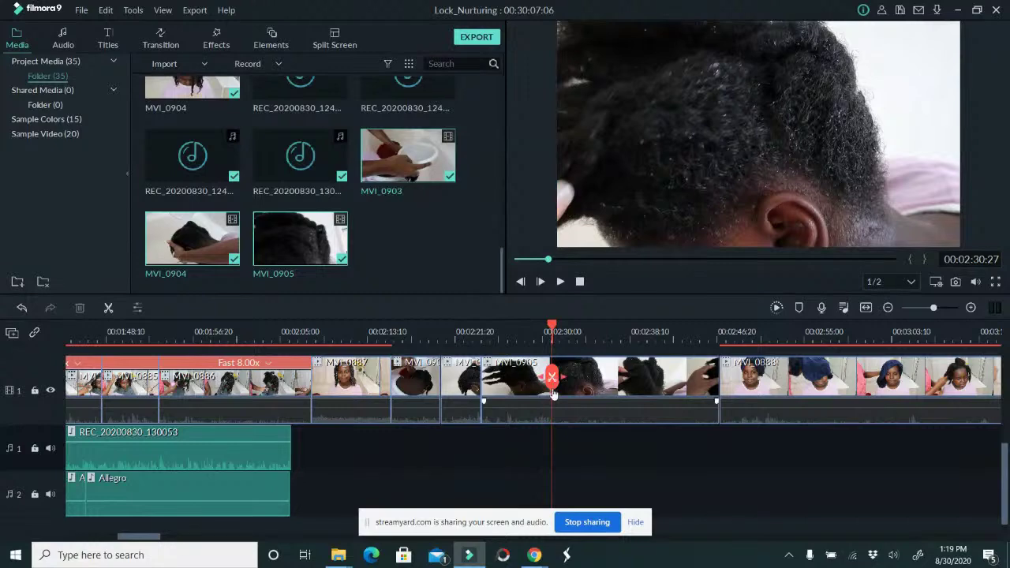
left_click(552, 380)
left_click(521, 384)
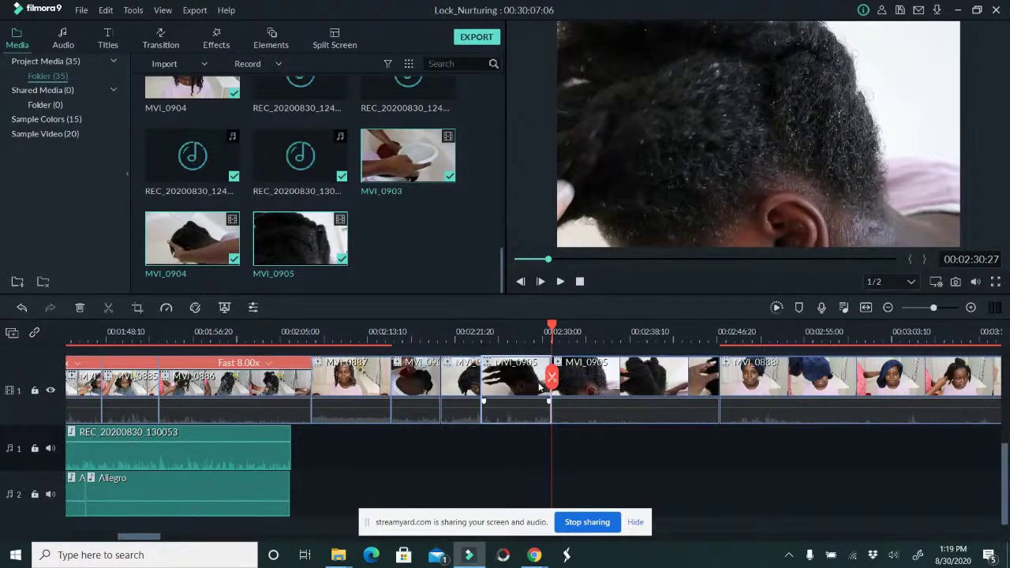
key("Delete")
Split the remaining MVI_0905 clip at about 00:02:36:01 and ripple delete the part after the cut.
left_click_drag(483, 377, 607, 365)
left_click(605, 364)
left_click(613, 382)
key("Delete")
scroll(531, 438, "down", 1)
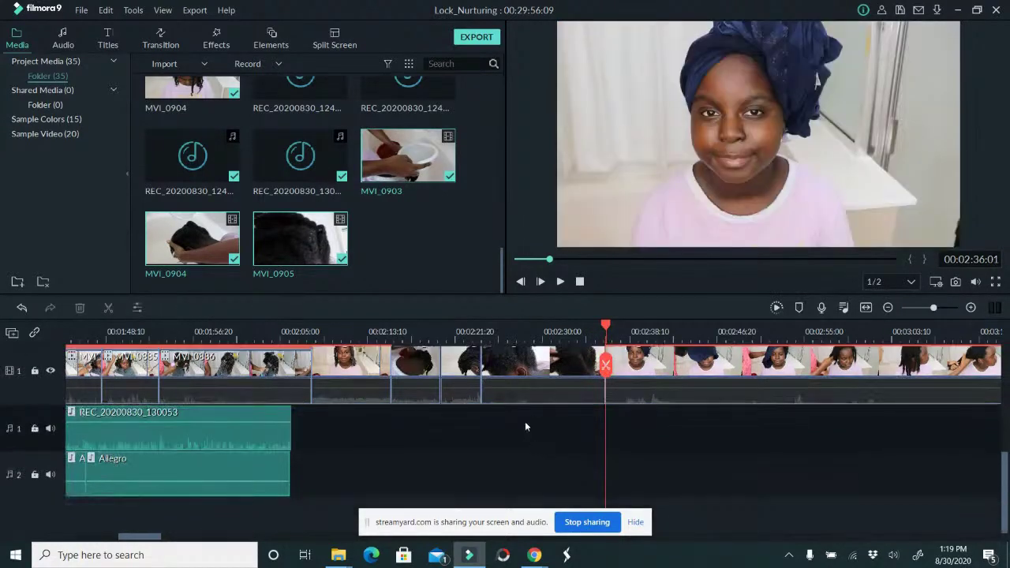
Extend the end of voiceover REC_20200830_130053 slightly past the Allegro clip and play it back from 00:02:04:05.
left_click(266, 331)
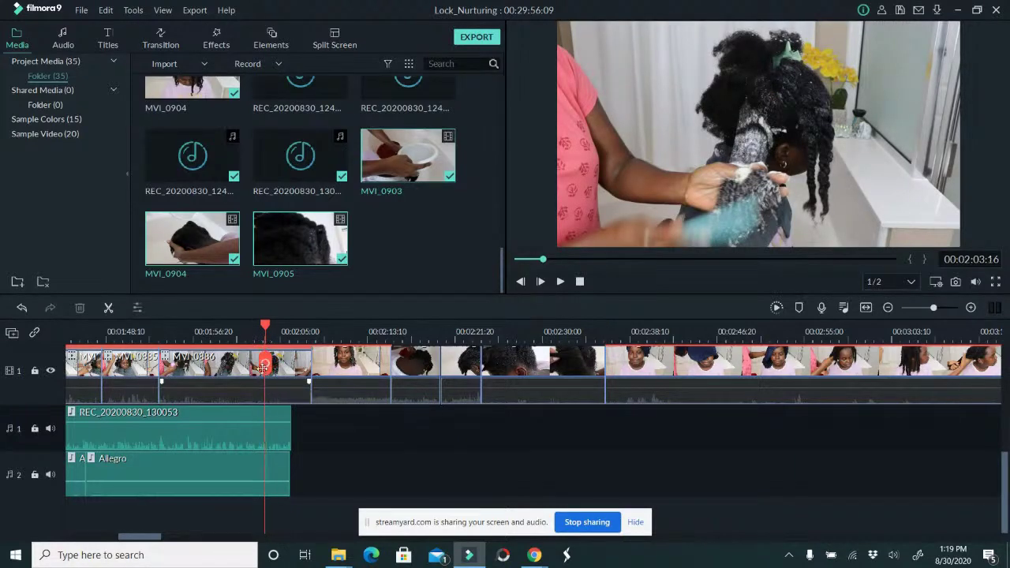
left_click_drag(264, 368, 261, 367)
left_click(561, 281)
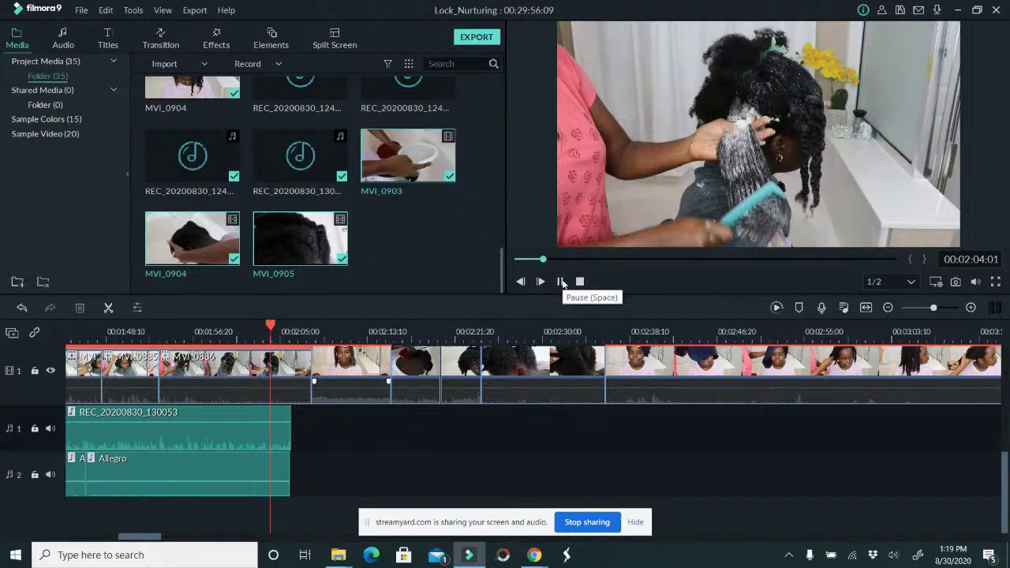
left_click(268, 464)
left_click_drag(293, 424, 299, 429)
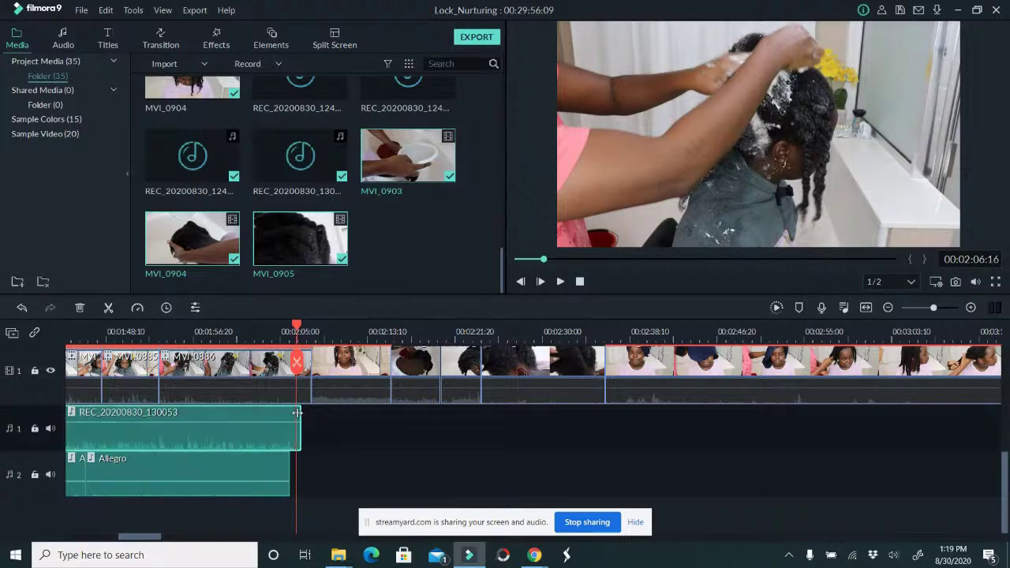
left_click(272, 330)
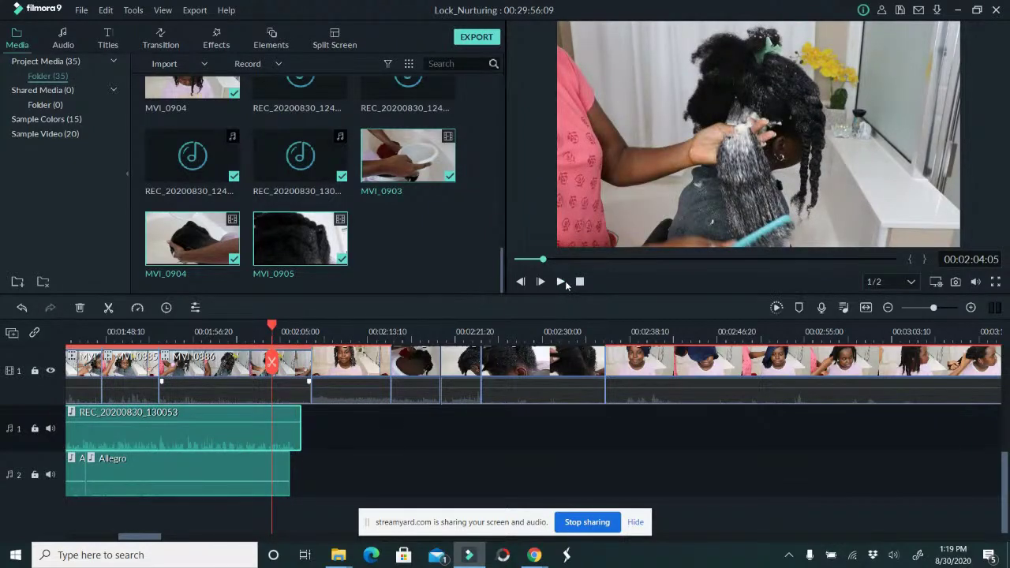
left_click(562, 282)
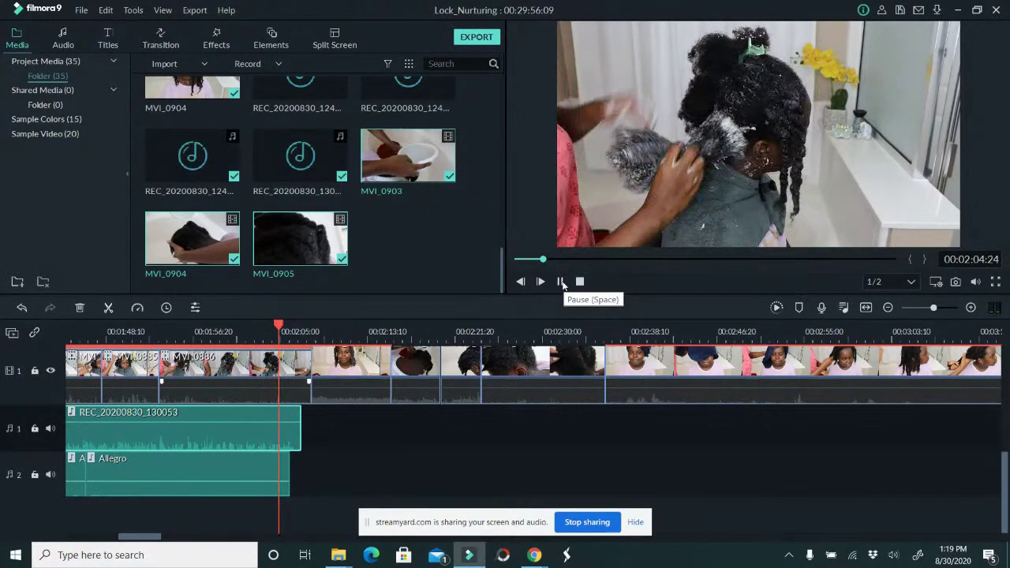
left_click(562, 282)
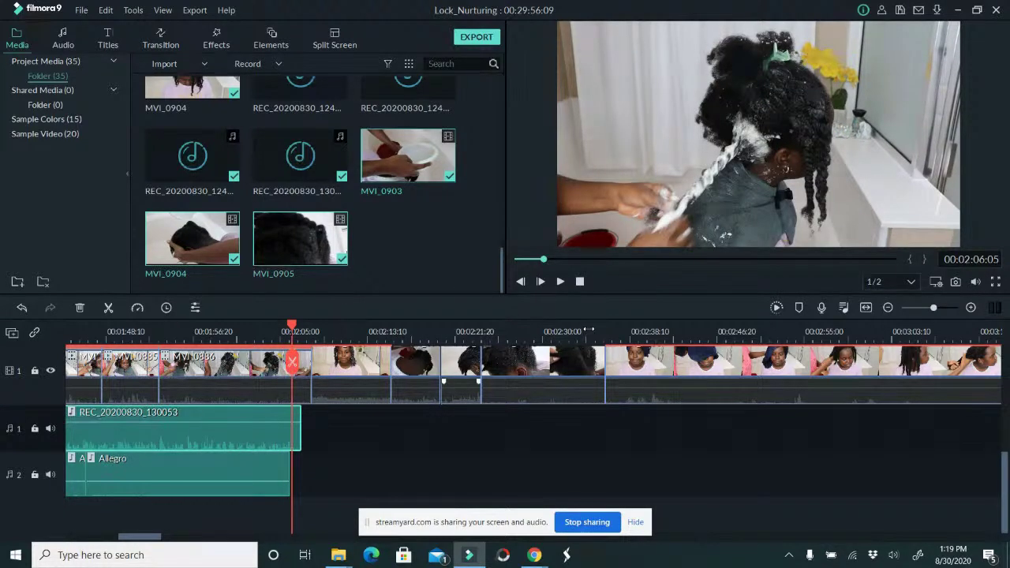
Add a Dissolve transition between MVI_0905 and MVI_0888 and save the project.
left_click(162, 44)
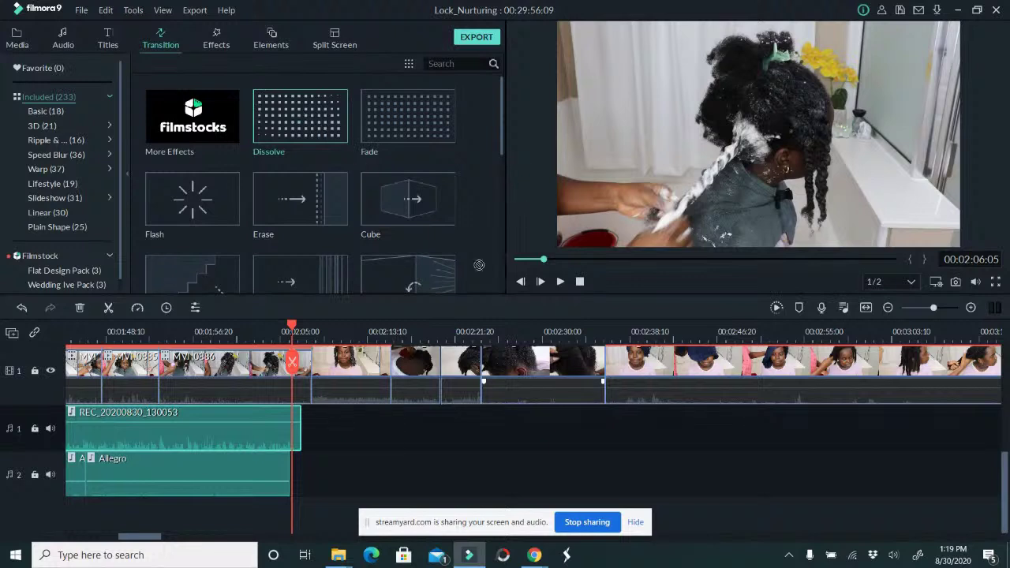
left_click_drag(602, 364, 603, 354)
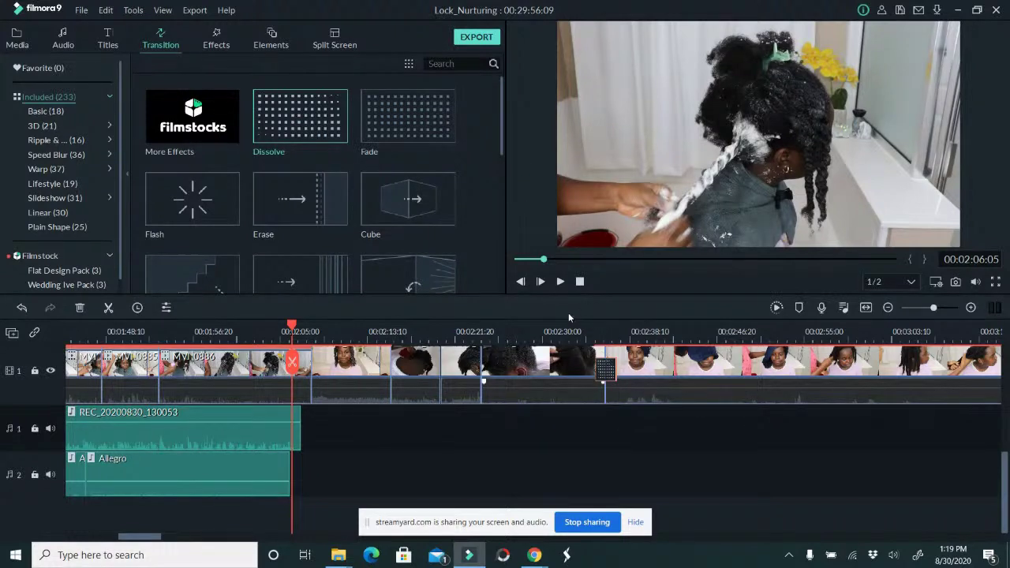
key("ctrl+s")
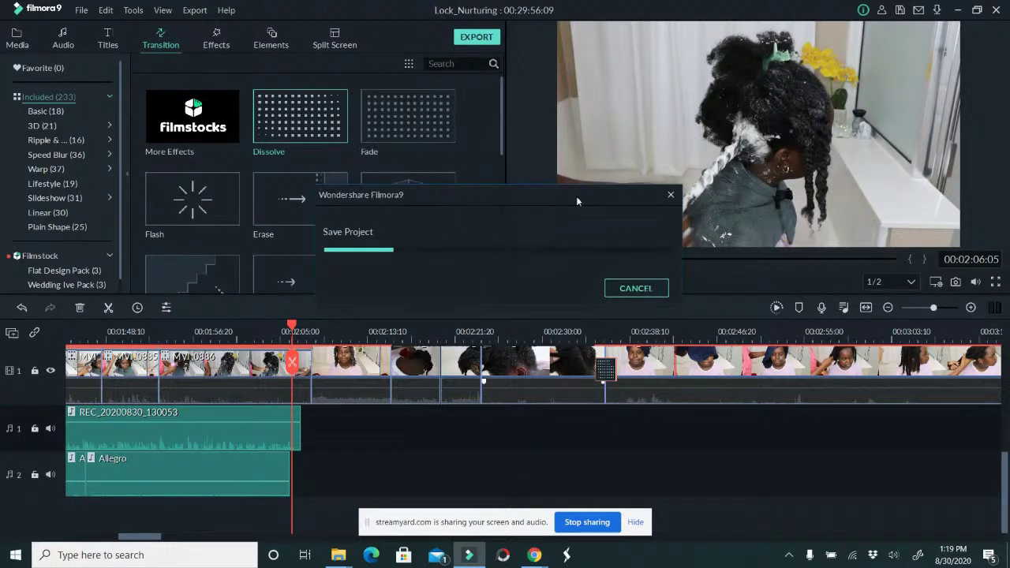
Split MVI_0888 at about 00:02:40:15 and 00:03:02:21 and ripple delete the section between the two cuts.
left_click_drag(610, 325, 665, 324)
key("space")
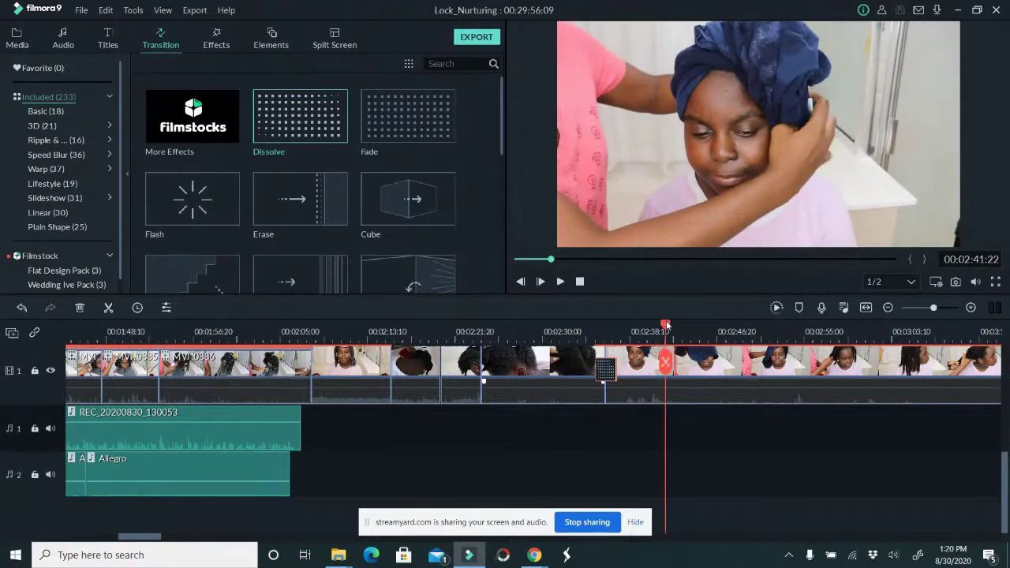
left_click_drag(647, 324, 646, 325)
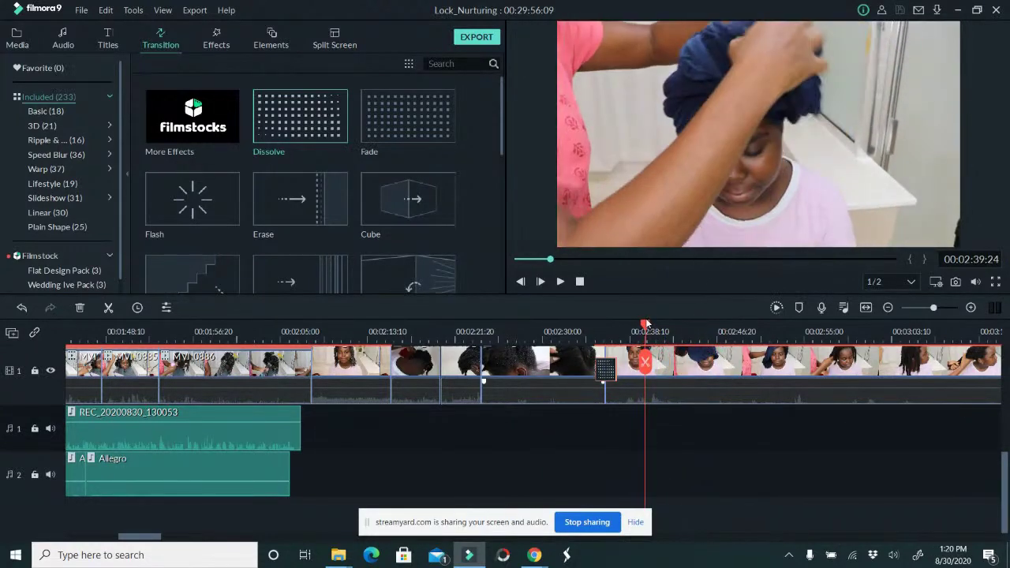
left_click_drag(648, 366, 887, 395)
left_click(653, 366)
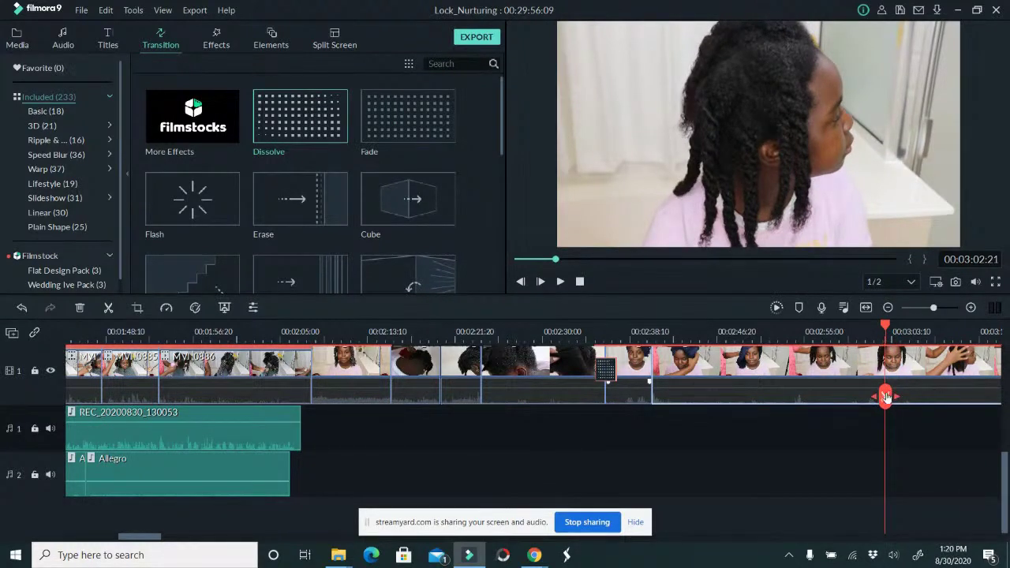
left_click(884, 395)
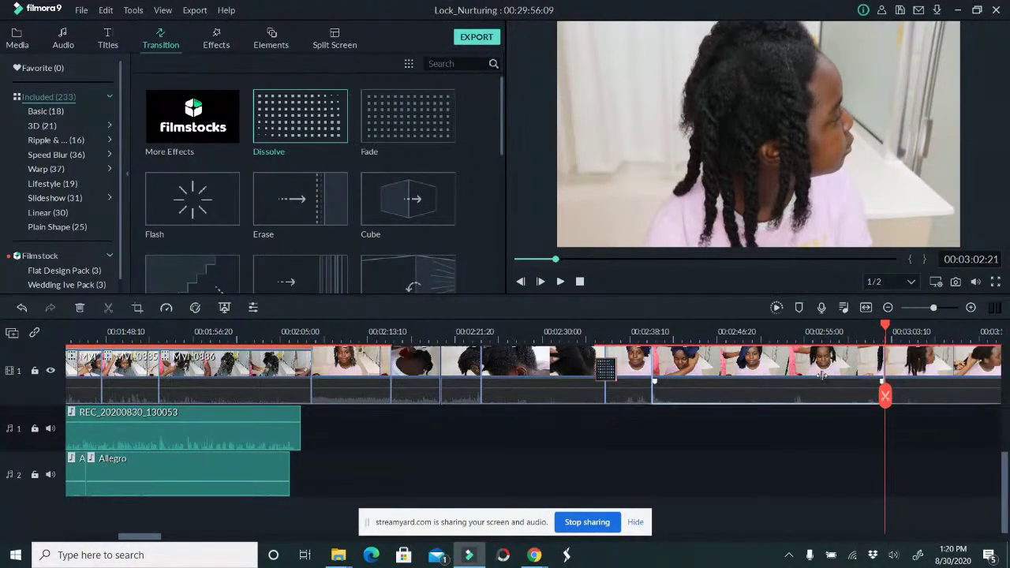
key("Delete")
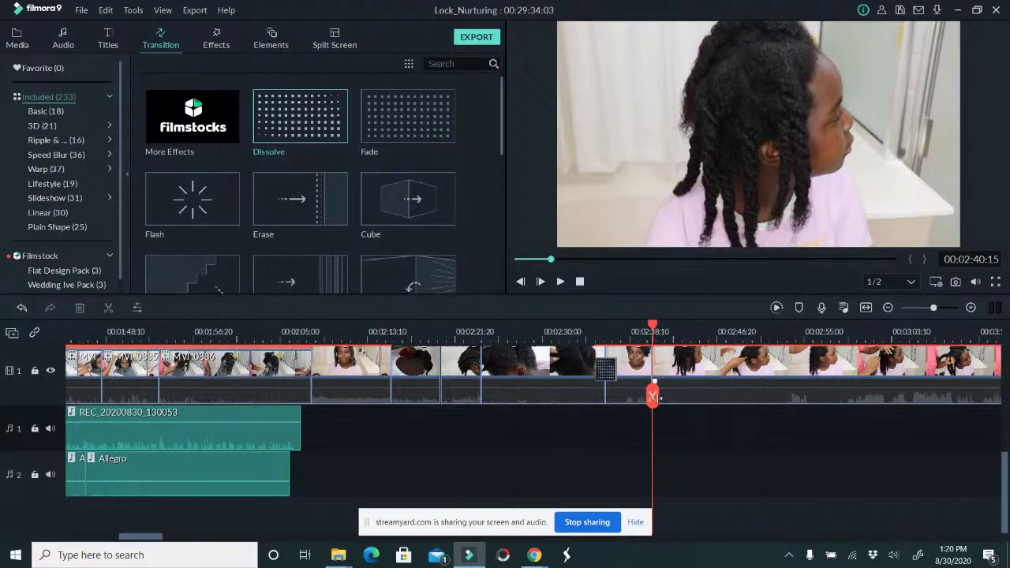
Split the remaining footage after the 00:02:40:15 cut at 00:02:54:15, where the hair handling starts.
left_click_drag(653, 396, 816, 393)
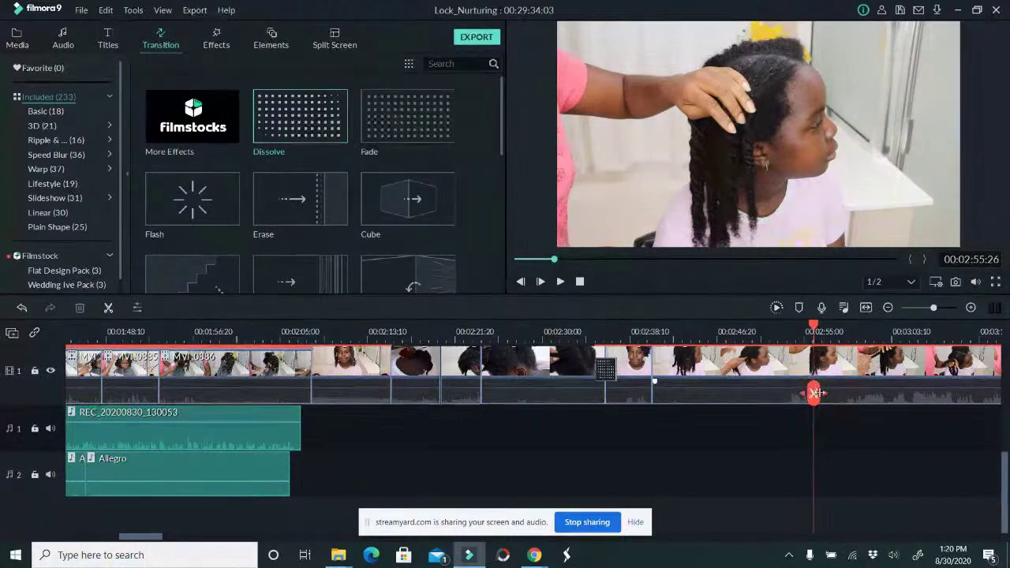
left_click_drag(162, 540, 185, 540)
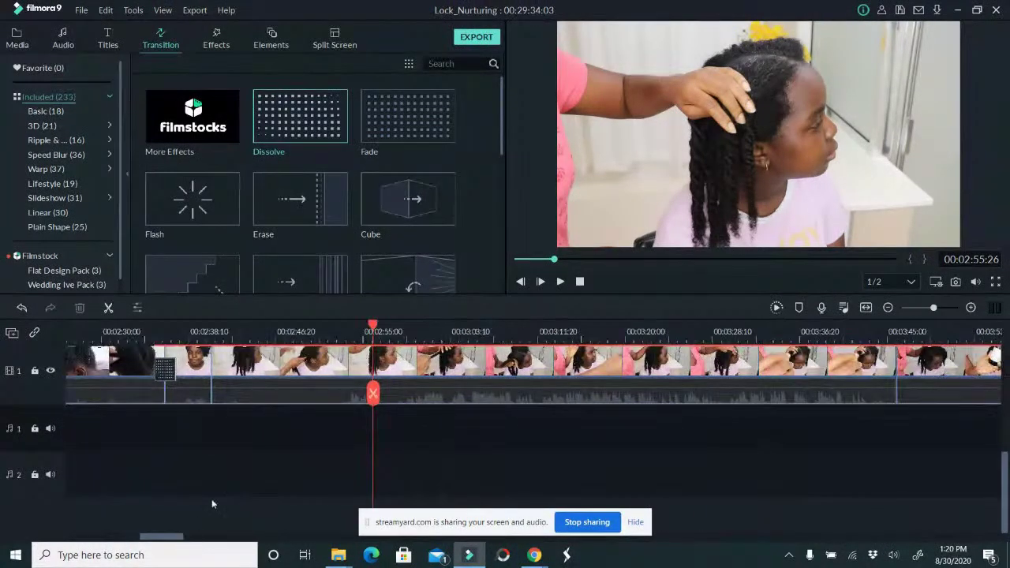
mouse_move(377, 399)
left_mouse_down()
mouse_move(421, 401)
mouse_move(360, 398)
left_mouse_up()
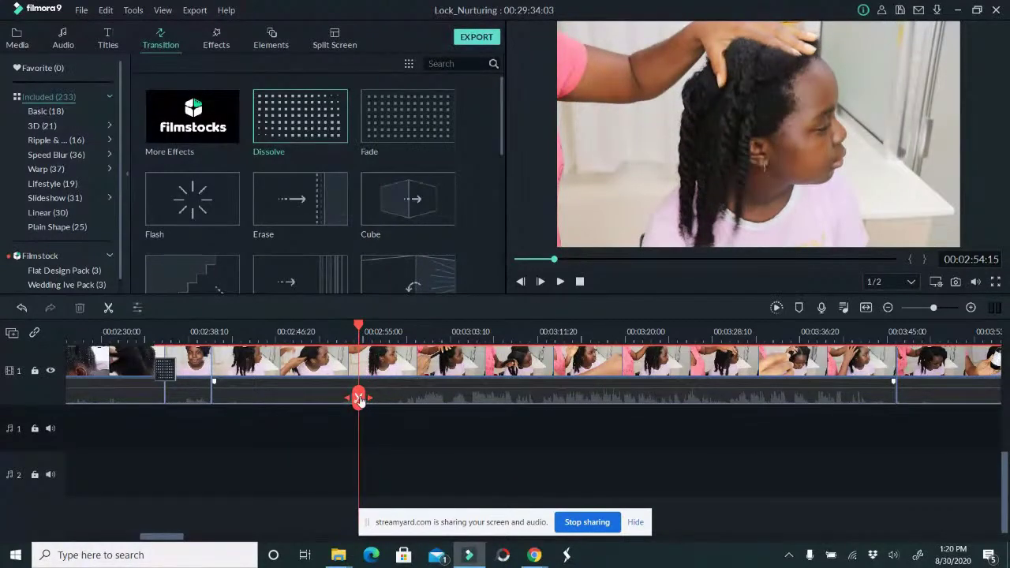
left_click(359, 398)
left_click_drag(359, 397, 403, 397)
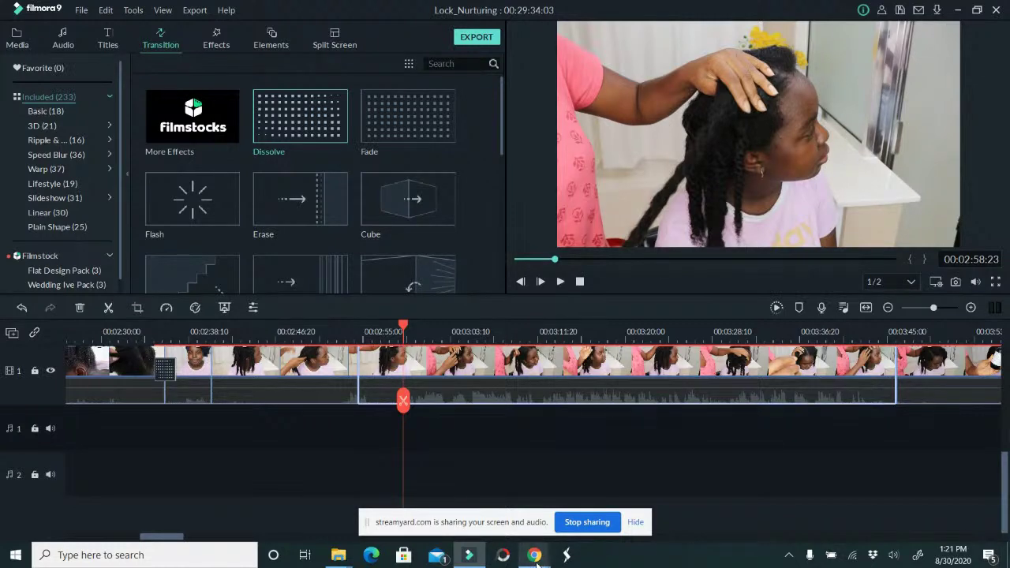
Switch to Chrome, open YouTube in a new tab and search for "just eniola".
mouse_move(537, 562)
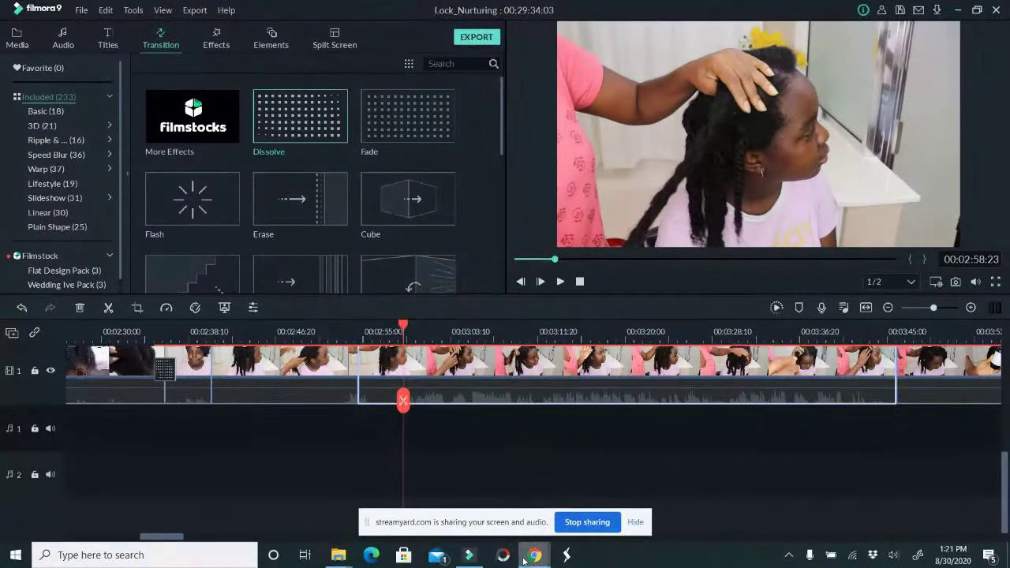
mouse_move(527, 559)
left_click(466, 488)
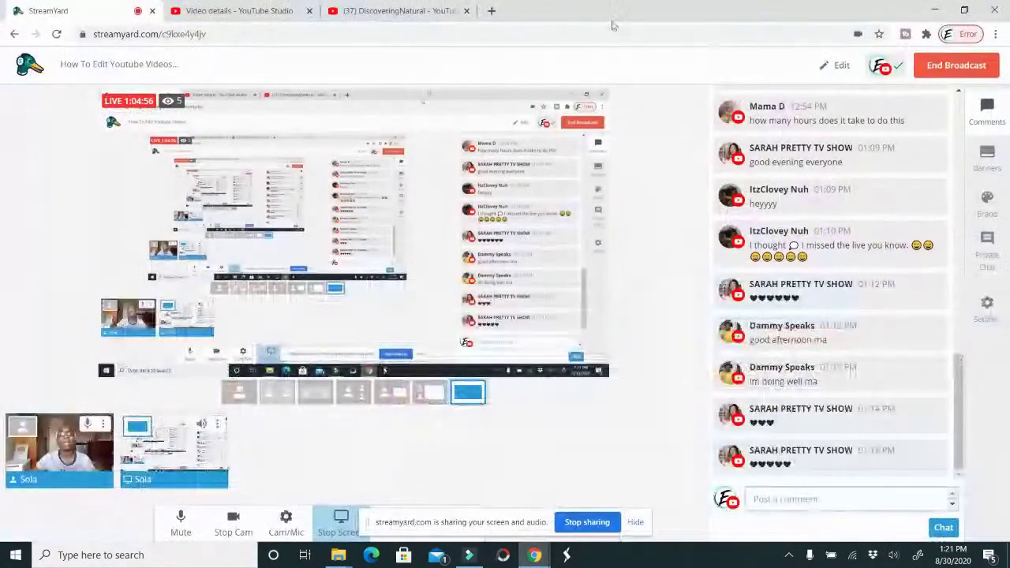
left_click(492, 11)
left_click(480, 320)
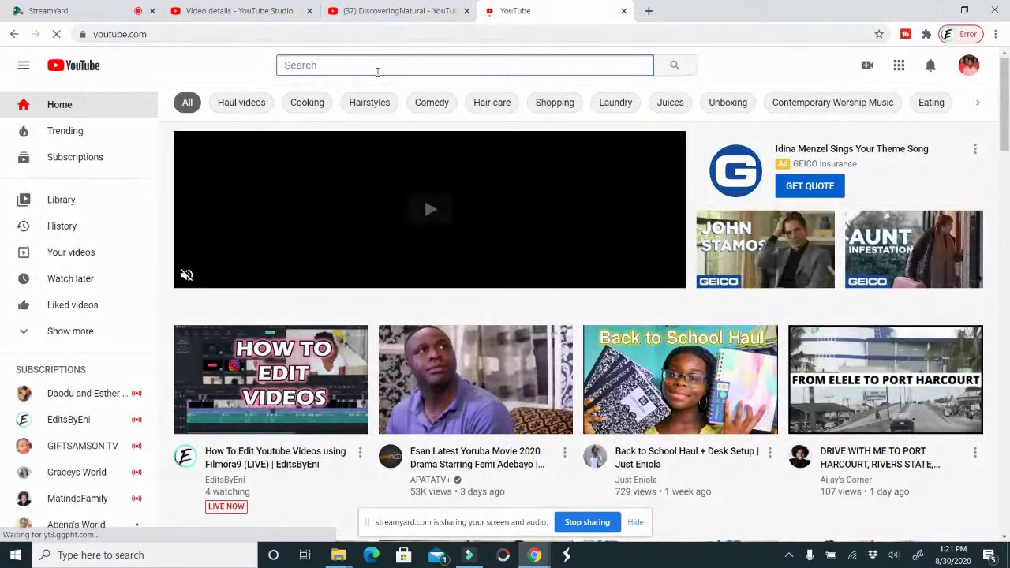
left_click(377, 69)
type("e")
key("BackSpace")
type("just")
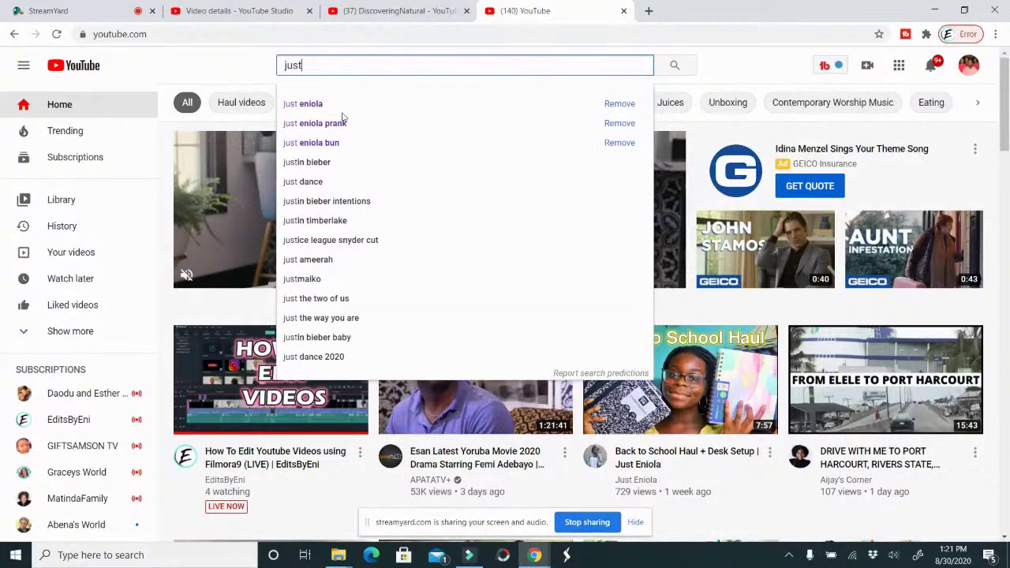
left_click(342, 112)
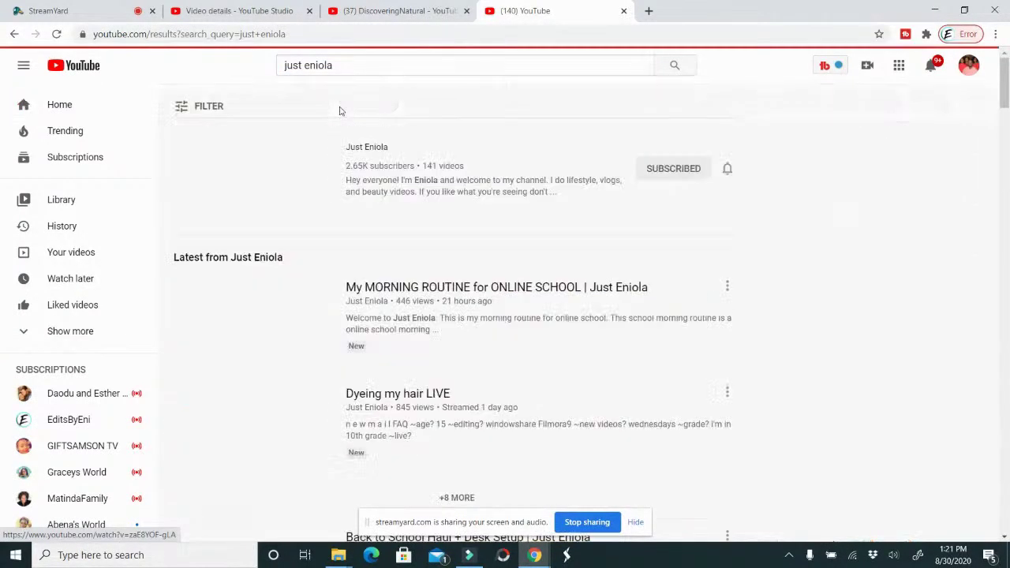
Open the "Dyeing my hair LIVE" video, skip ahead to view it near 34:57, and pause it.
scroll(308, 395, "down", 1)
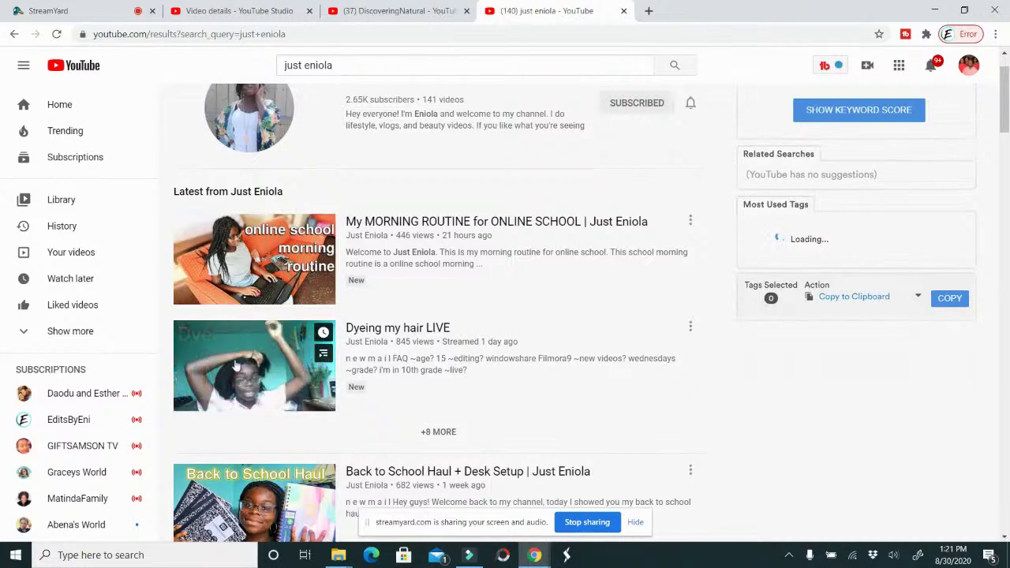
left_click(340, 319)
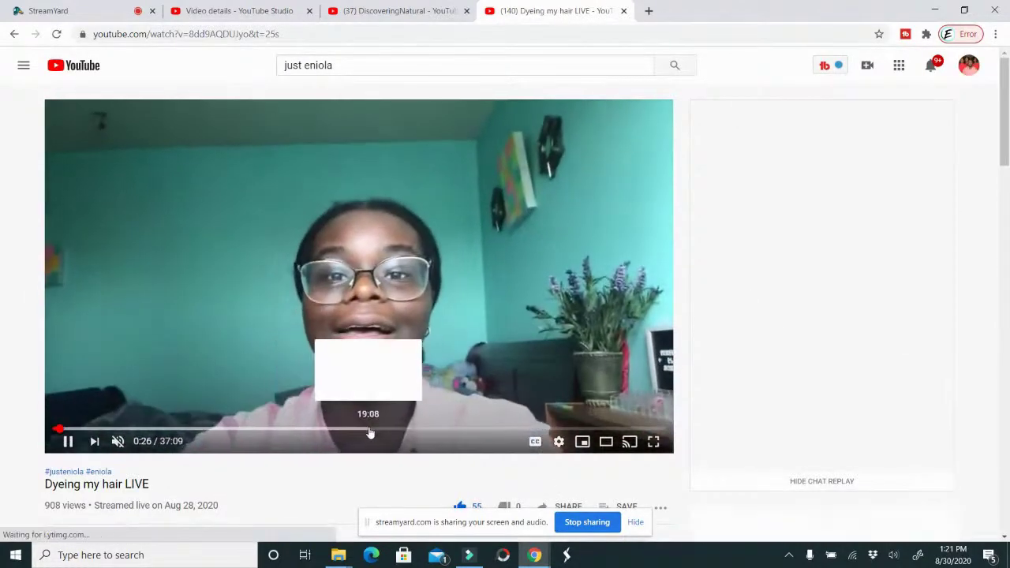
left_click(349, 430)
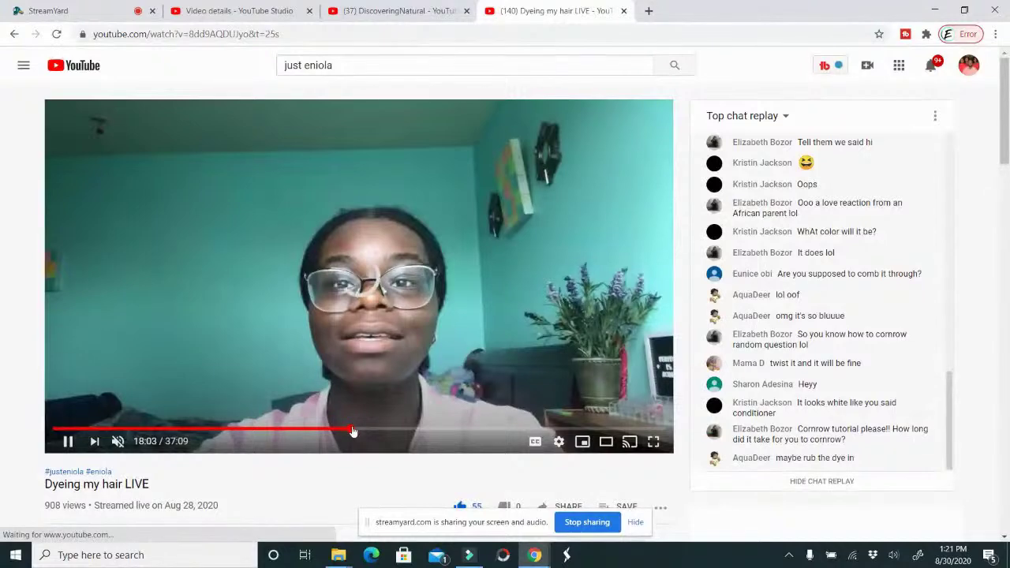
left_click_drag(352, 430, 625, 441)
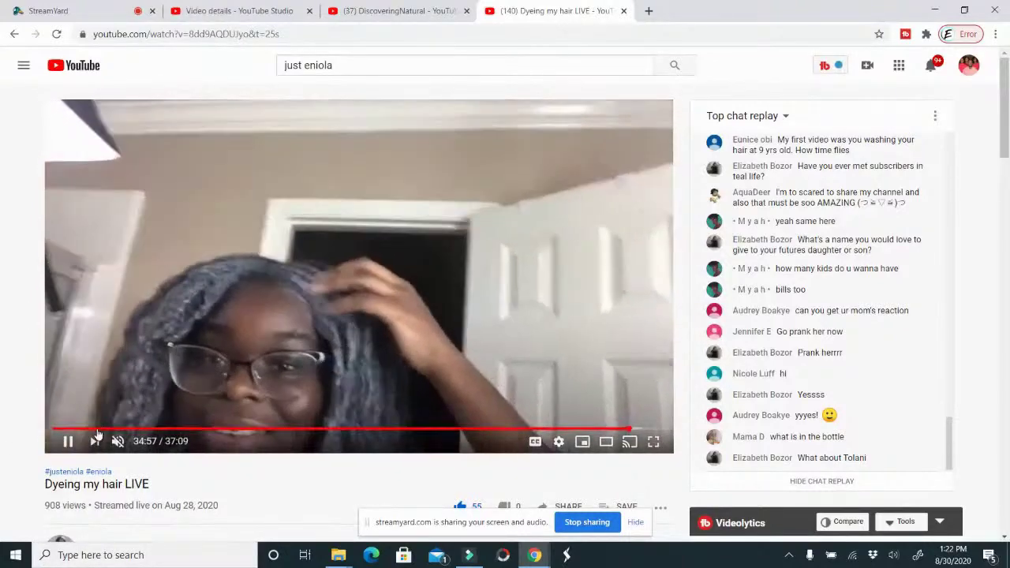
left_click(68, 441)
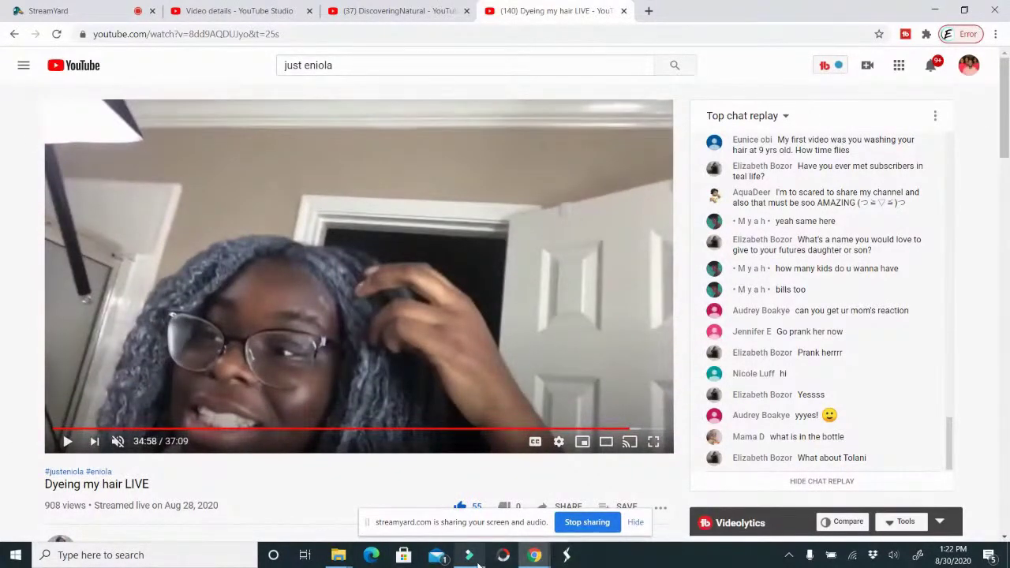
Return to Filmora and temporarily unmute the clip starting at 00:02:54:15 to listen from 00:02:58:08, muting it again when done.
left_click(469, 556)
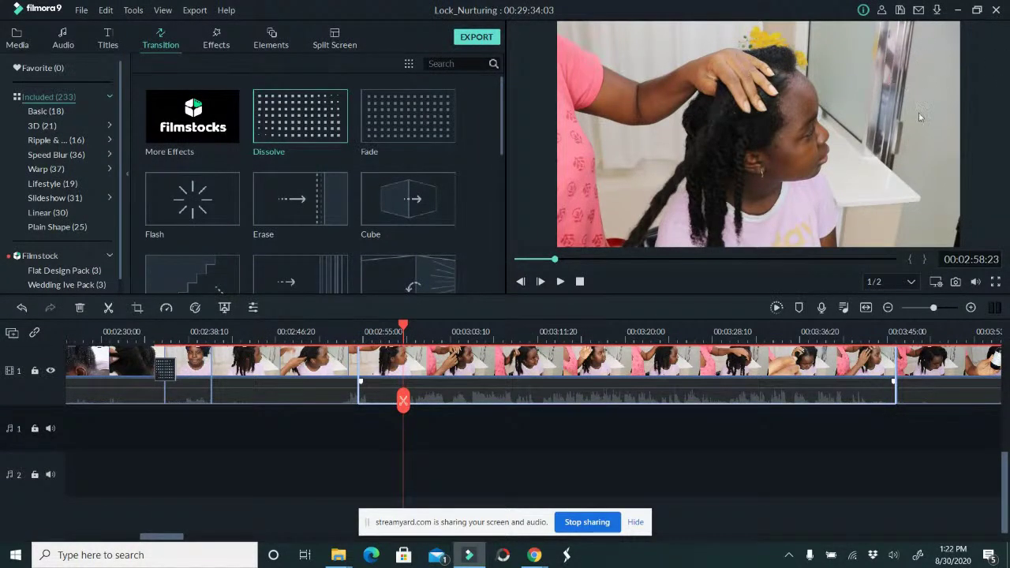
right_click(412, 385)
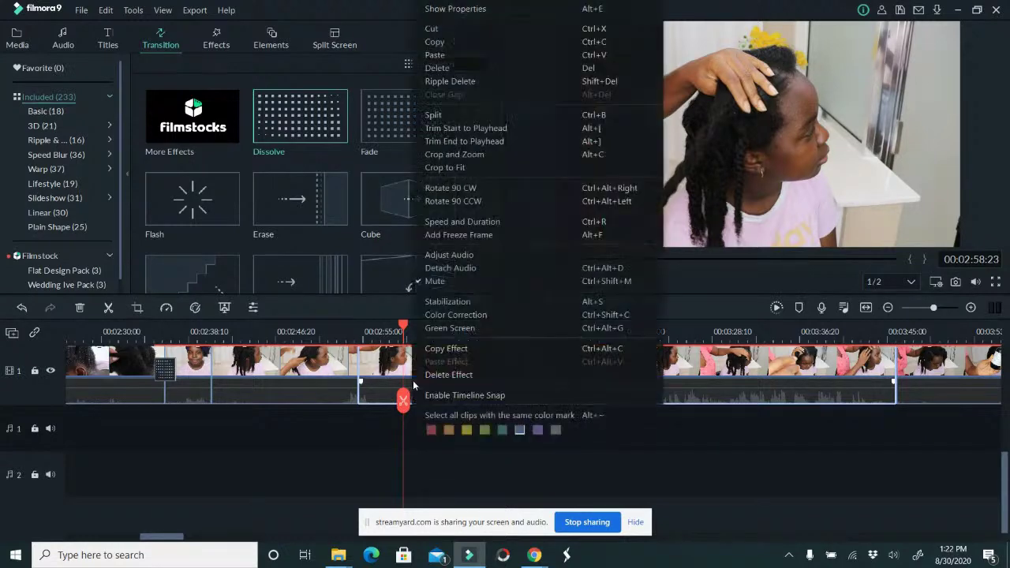
left_click(461, 284)
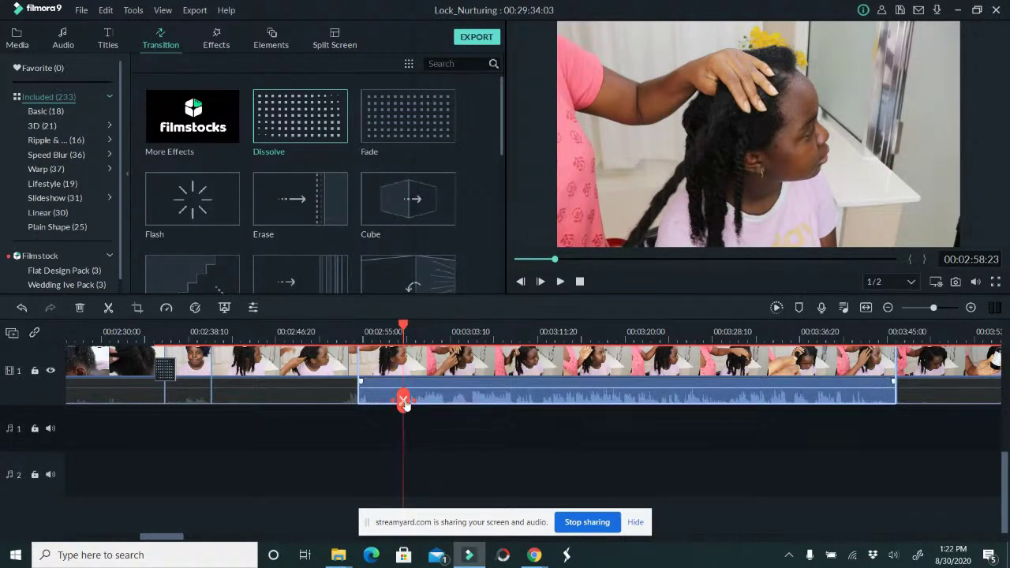
left_click_drag(403, 399, 397, 399)
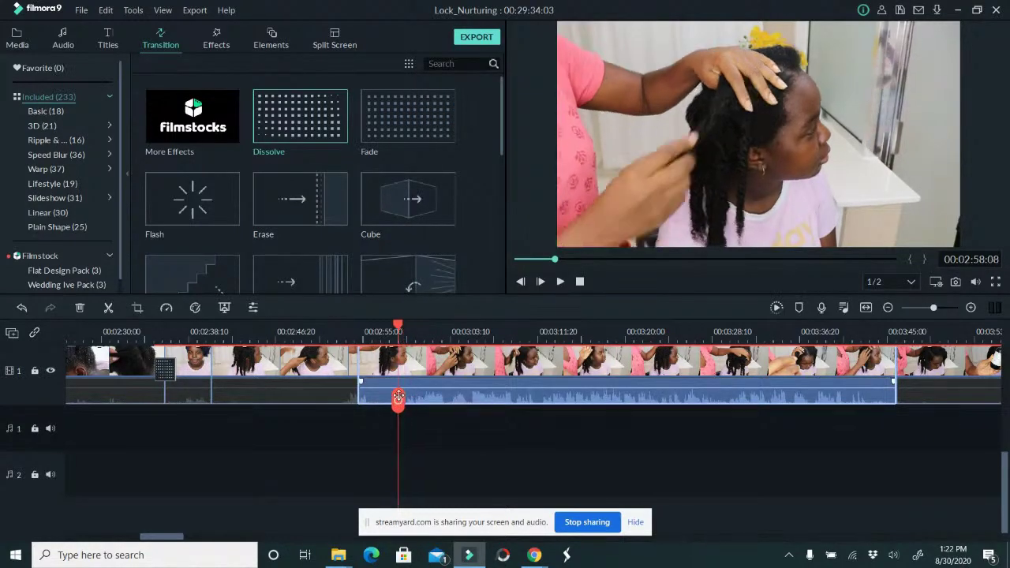
left_click(561, 281)
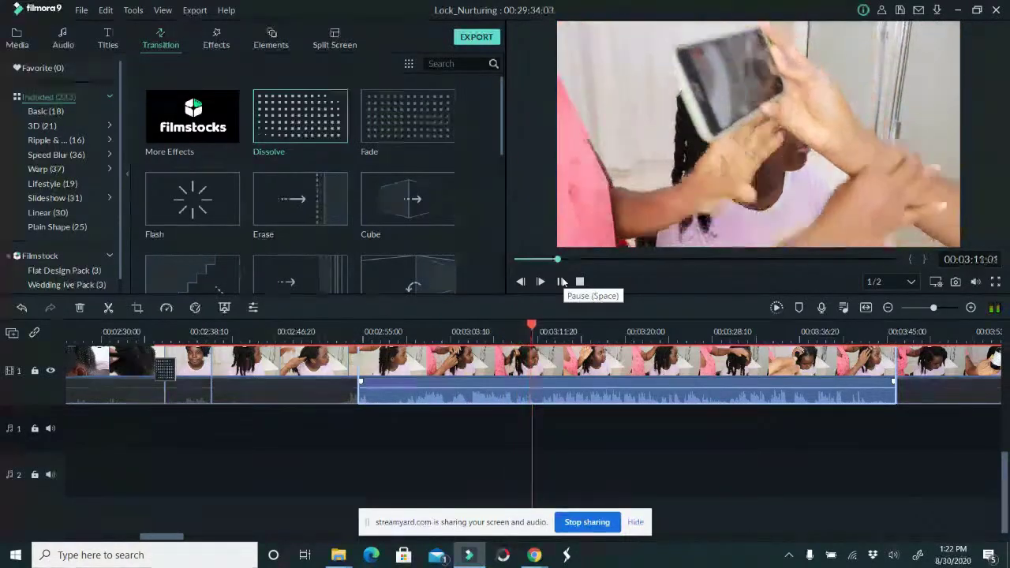
left_click(561, 281)
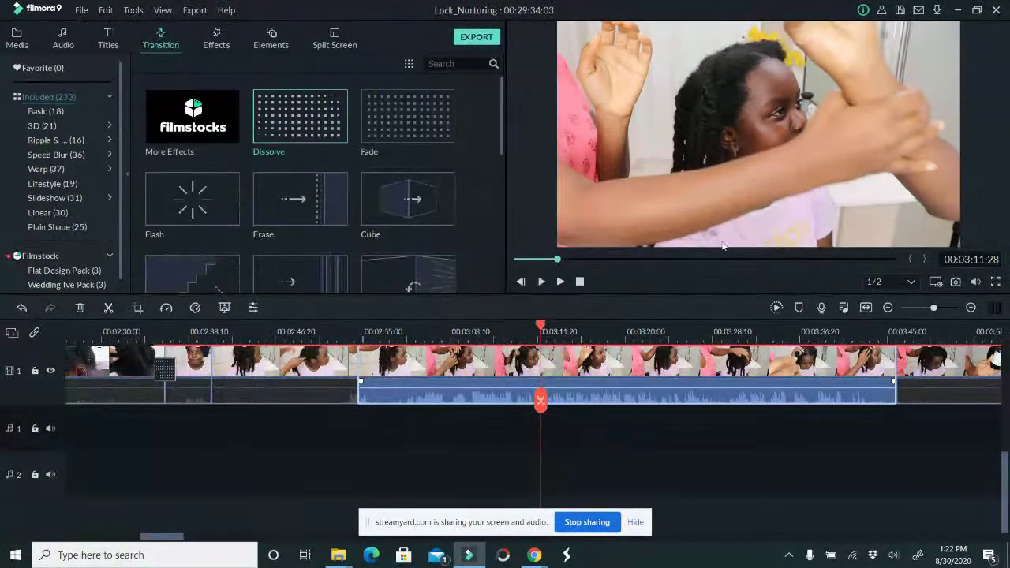
right_click(491, 360)
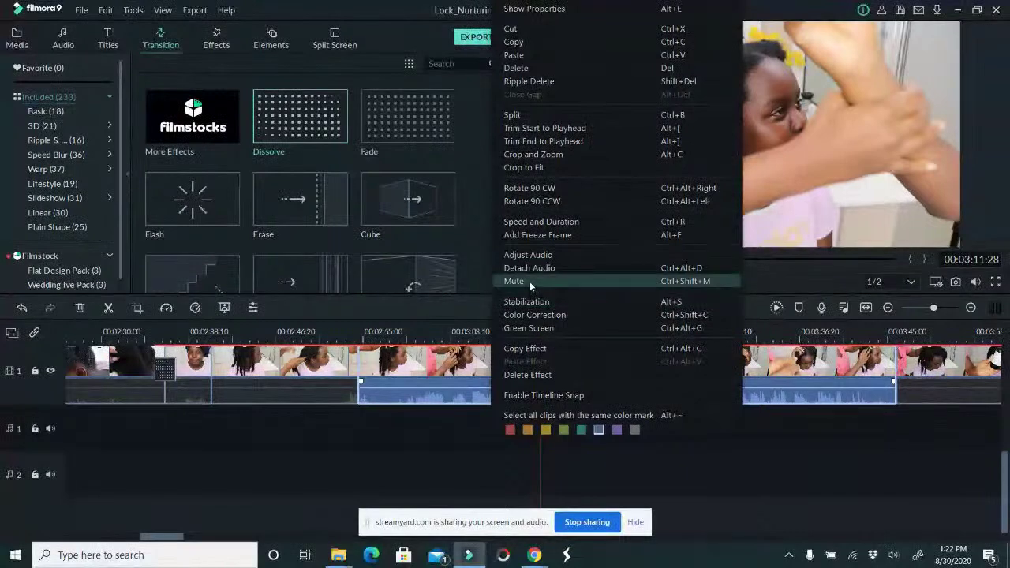
left_click(530, 281)
Skim through the muted clip that starts at 00:02:54:15 and ripple delete it.
left_click(371, 331)
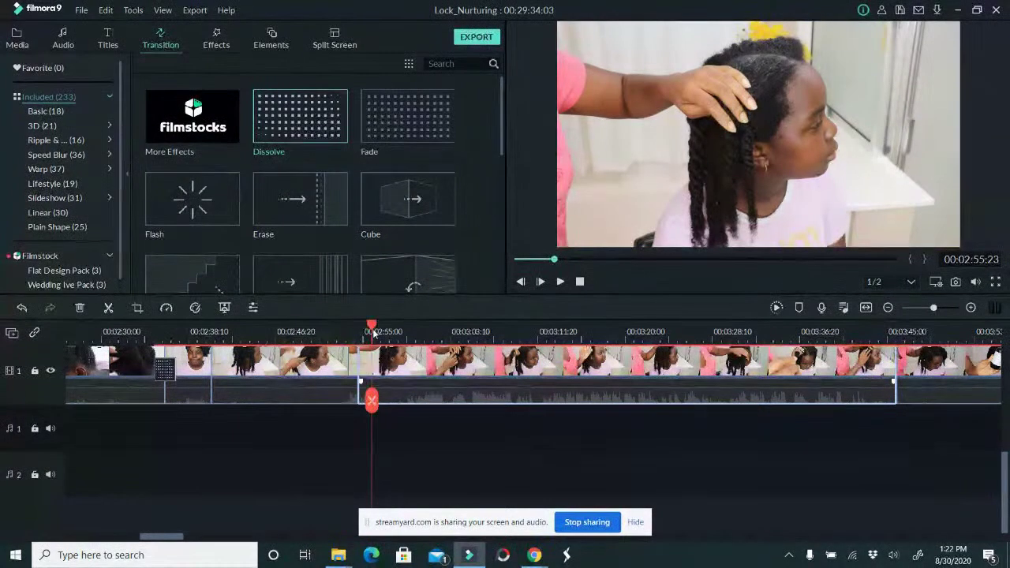
left_click(348, 335)
left_click_drag(348, 335, 874, 333)
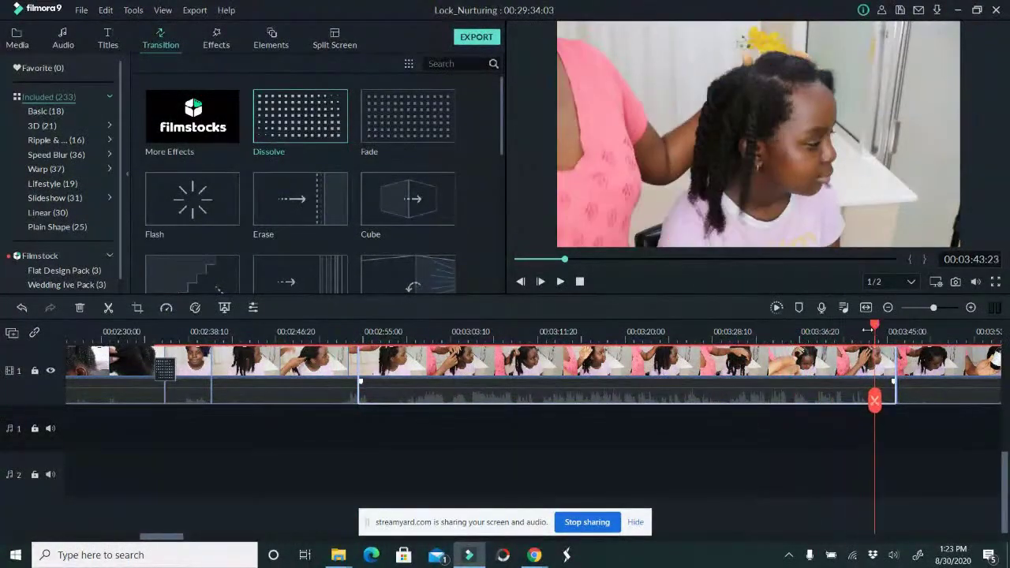
key("Delete")
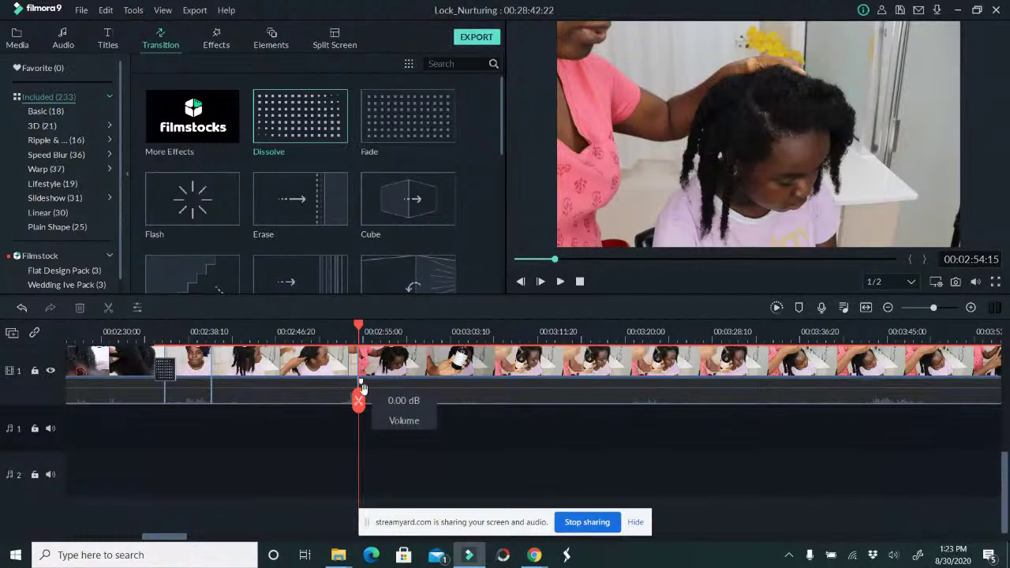
Split the serum-bottle clip at 00:02:58:21 and ripple delete its opening part.
left_click_drag(367, 400, 402, 394)
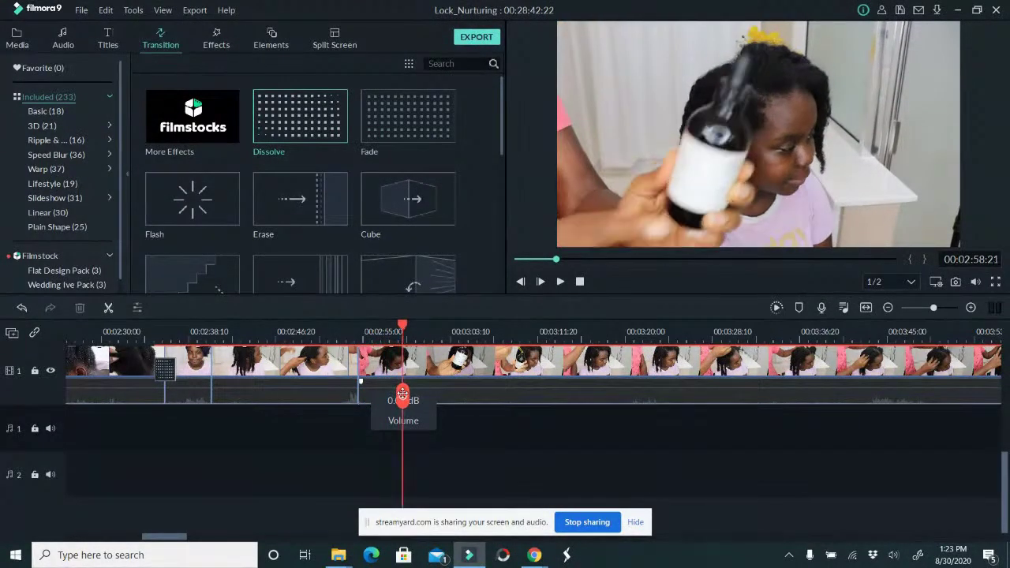
left_click(402, 394)
left_click(380, 365)
key("Delete")
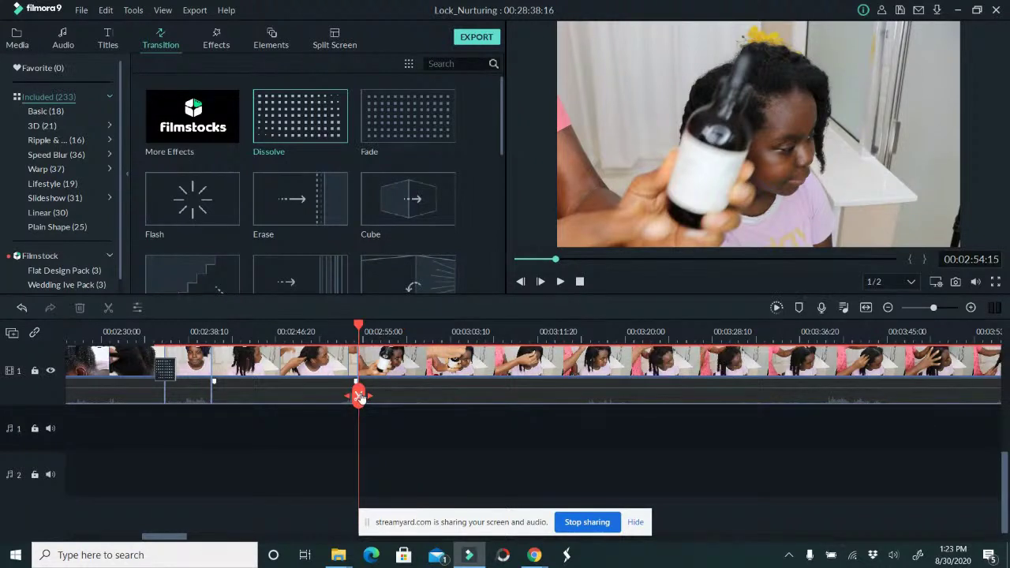
Split the serum-bottle clip at 00:02:56:10 and 00:02:57:16 to isolate a short section.
left_click_drag(365, 393, 382, 389)
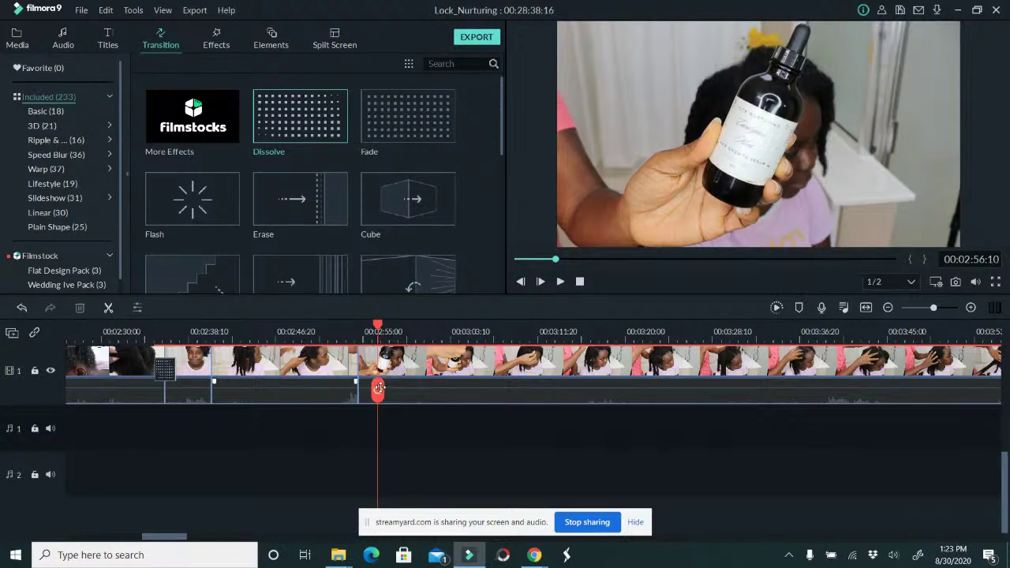
left_click(378, 390)
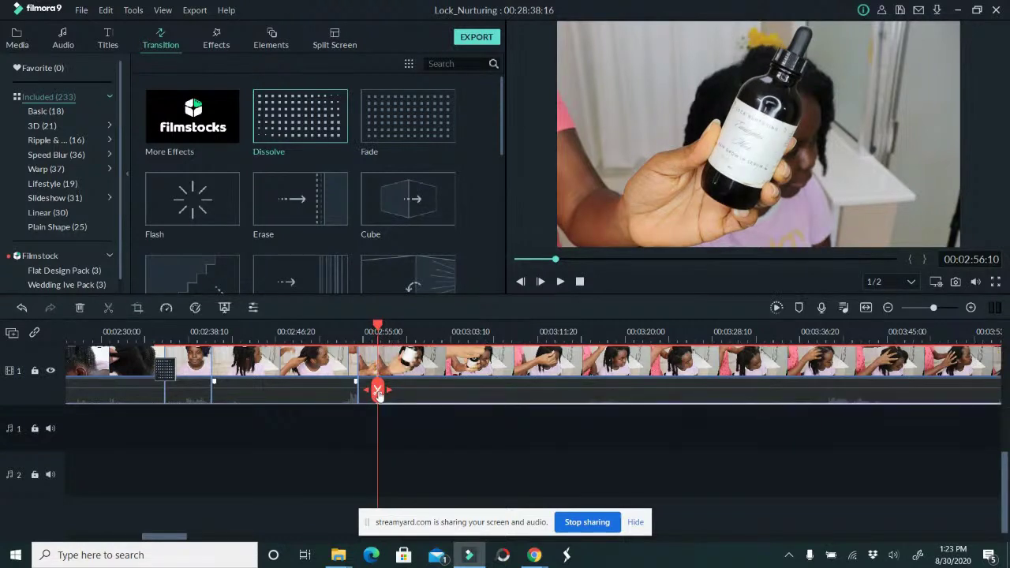
key("space")
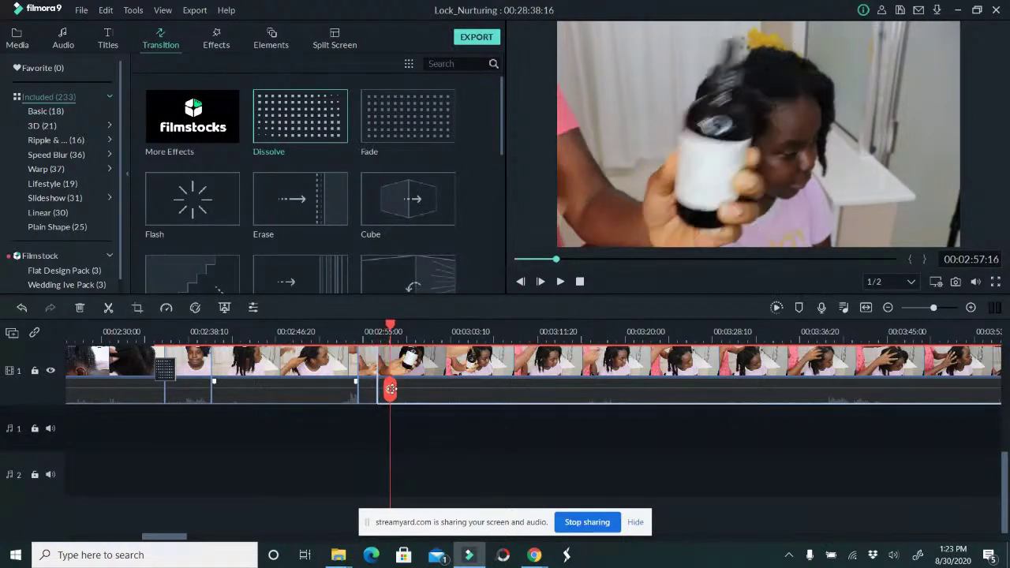
left_click(391, 389)
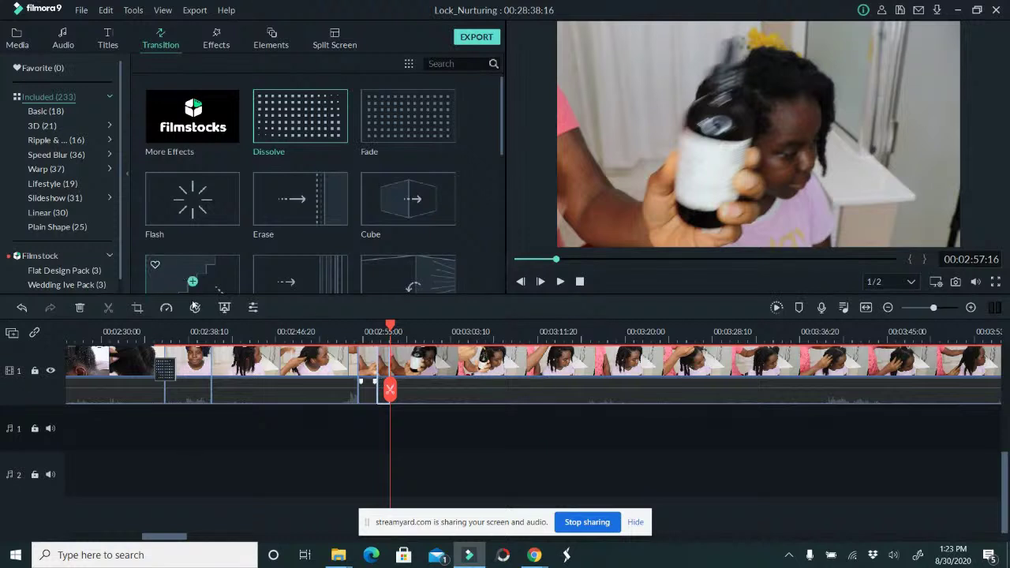
Slow the short serum-bottle clip starting at 00:02:56:10 down to 0.25x speed.
left_click(165, 309)
mouse_move(193, 342)
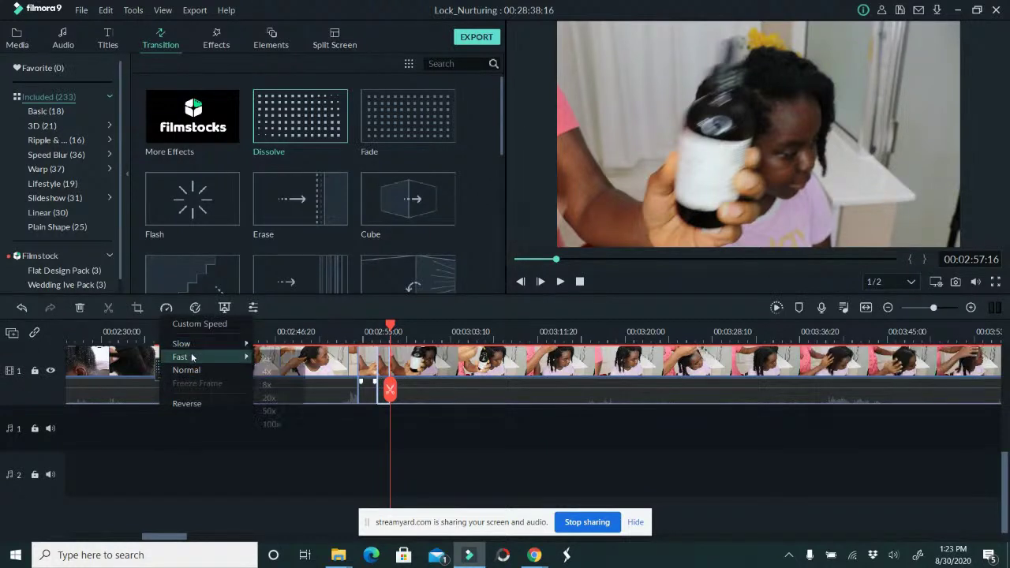
left_click(272, 358)
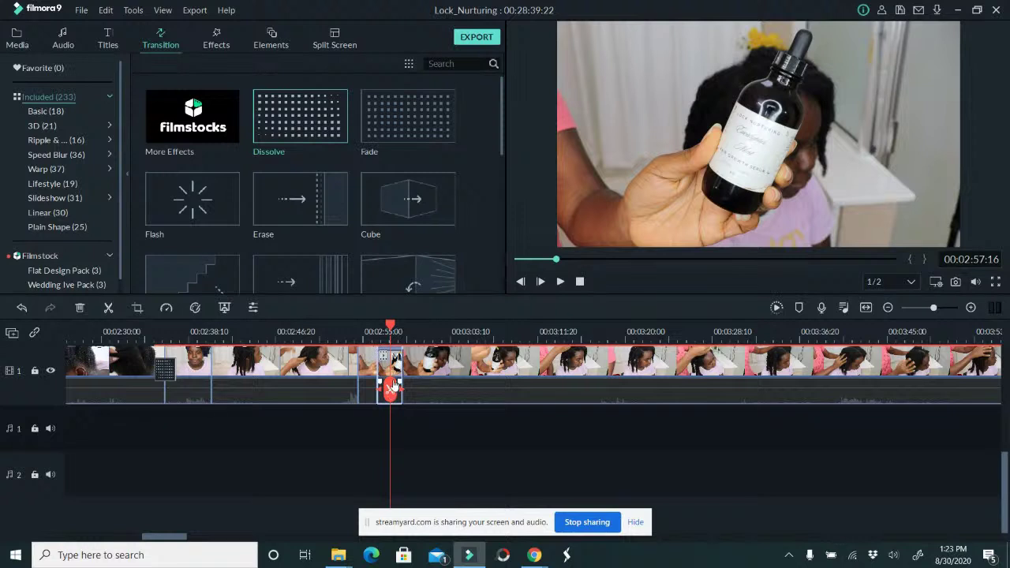
left_click(166, 308)
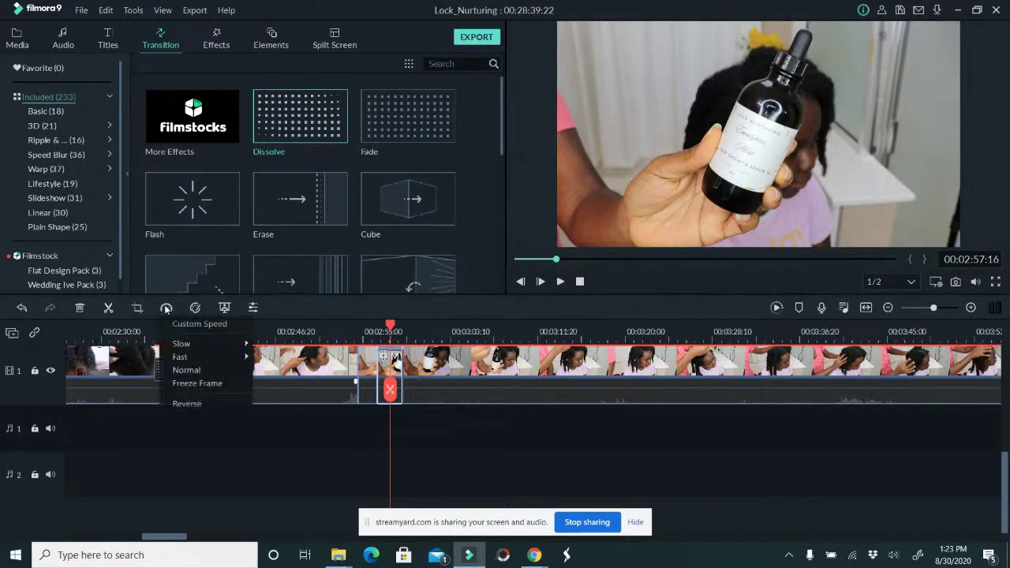
mouse_move(229, 344)
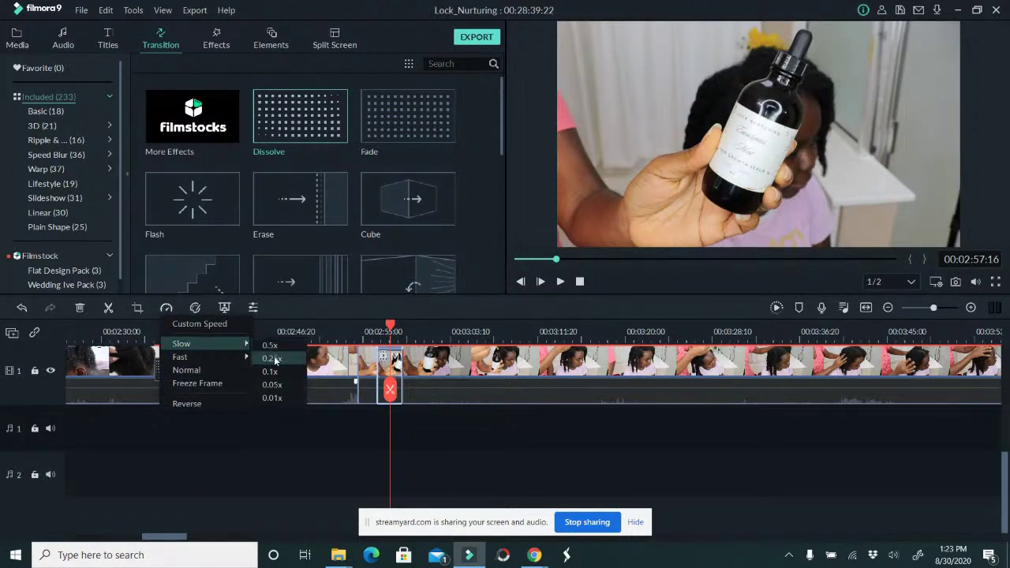
left_click(272, 359)
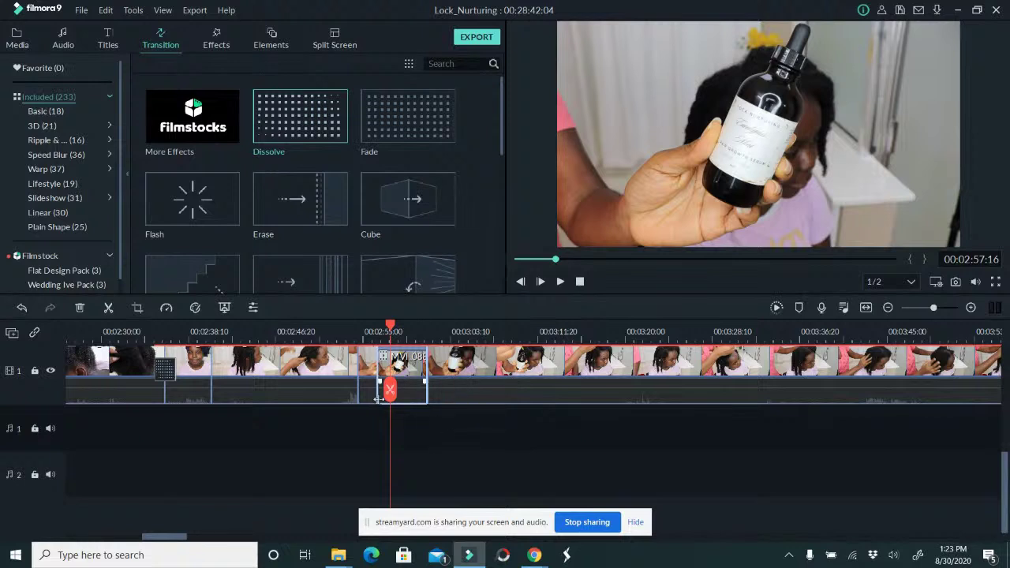
Split the clip following the slowed serum-bottle section at 00:03:06:26 and ripple delete its opening part.
left_click_drag(392, 389, 491, 371)
left_click(488, 374)
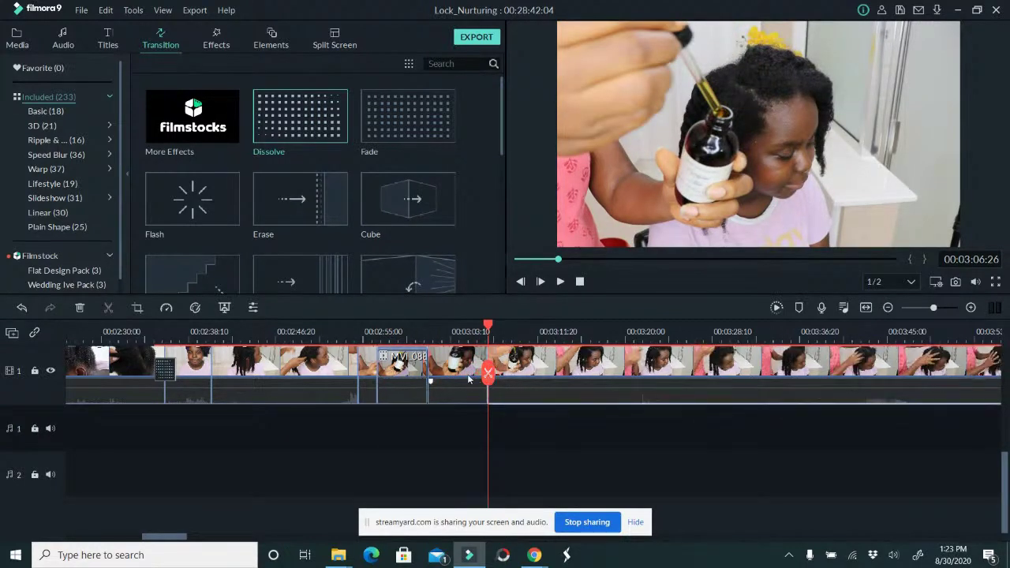
key("Delete")
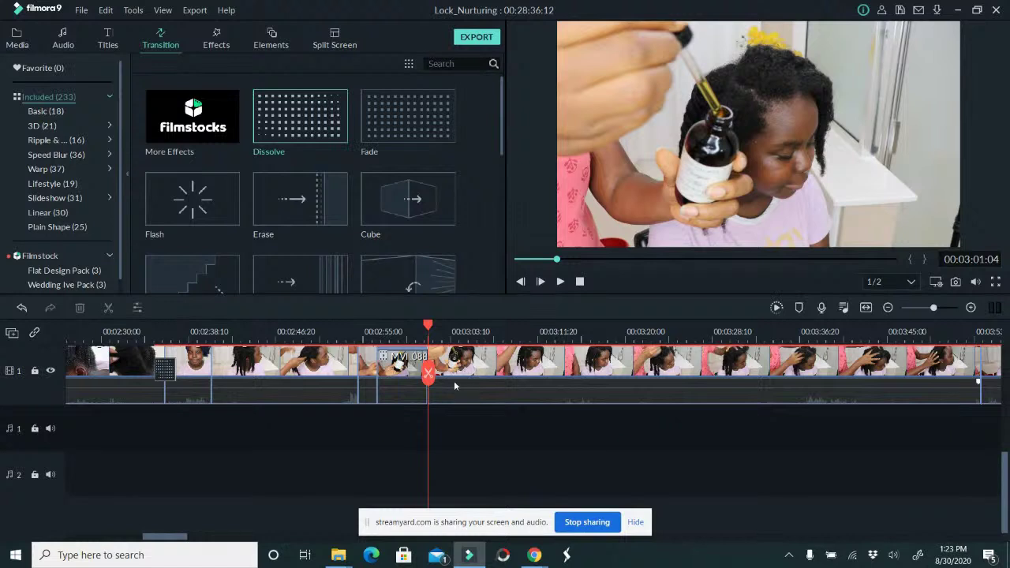
Split the clip starting at 00:03:01:04 at 00:03:12:25 and again further on, and ripple delete the section between the cuts.
left_click_drag(441, 378, 755, 379)
left_click(551, 390)
left_click(755, 374)
left_click(721, 375)
key("Delete")
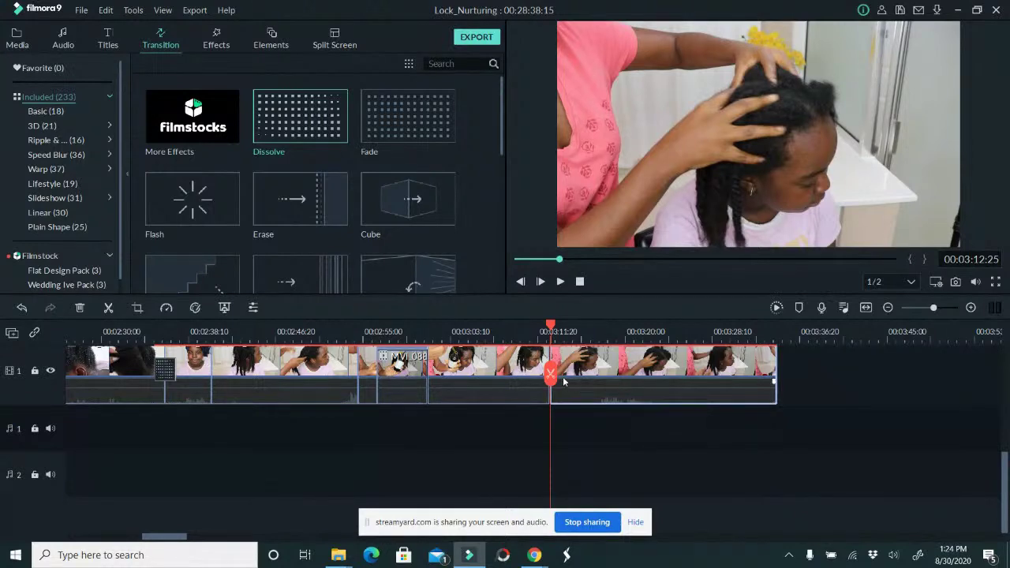
Split the hair-massaging clip at 00:03:29:17 and ripple delete its remaining end.
left_click_drag(549, 382, 729, 371)
left_click(727, 368)
key("Delete")
right_click(788, 365)
left_click(794, 377)
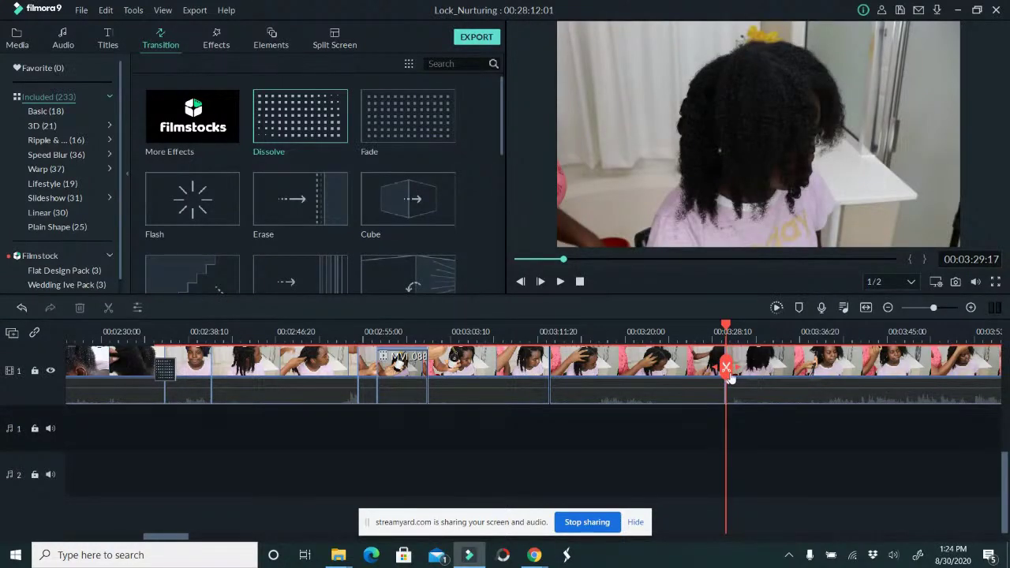
Split the combing clip at 00:03:36:11 and ripple delete its opening part.
left_click_drag(736, 371, 800, 378)
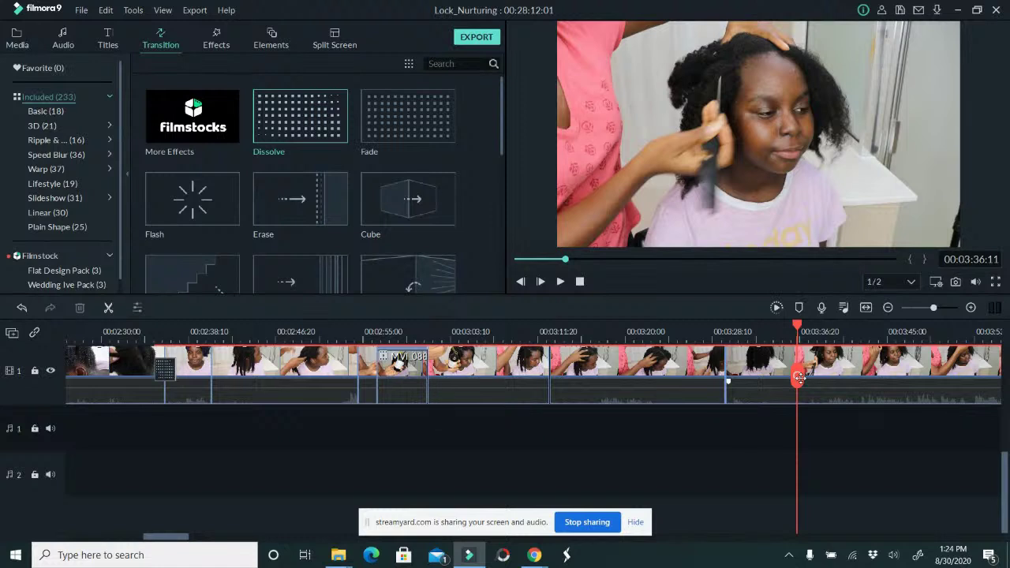
left_click(797, 378)
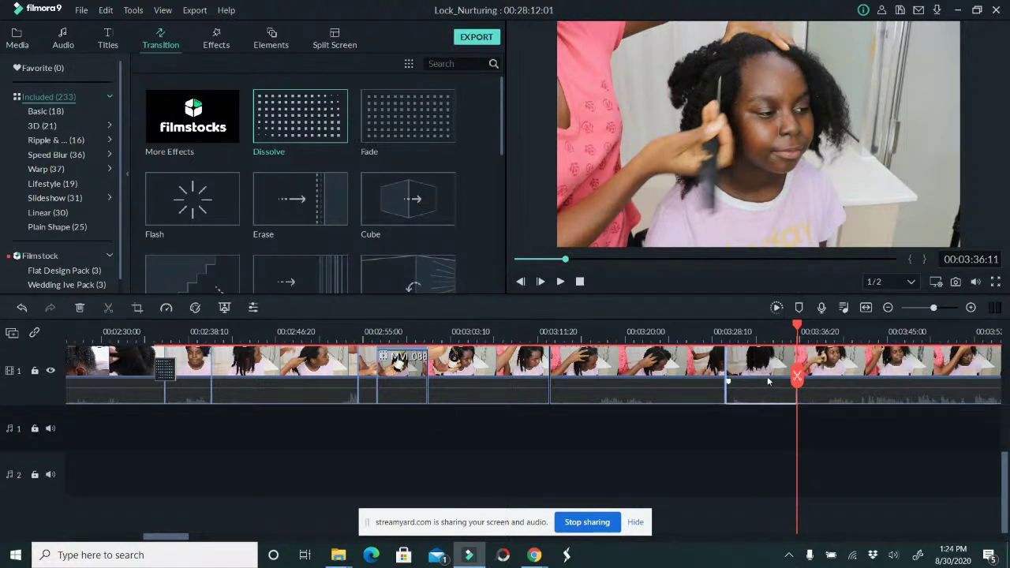
key("Delete")
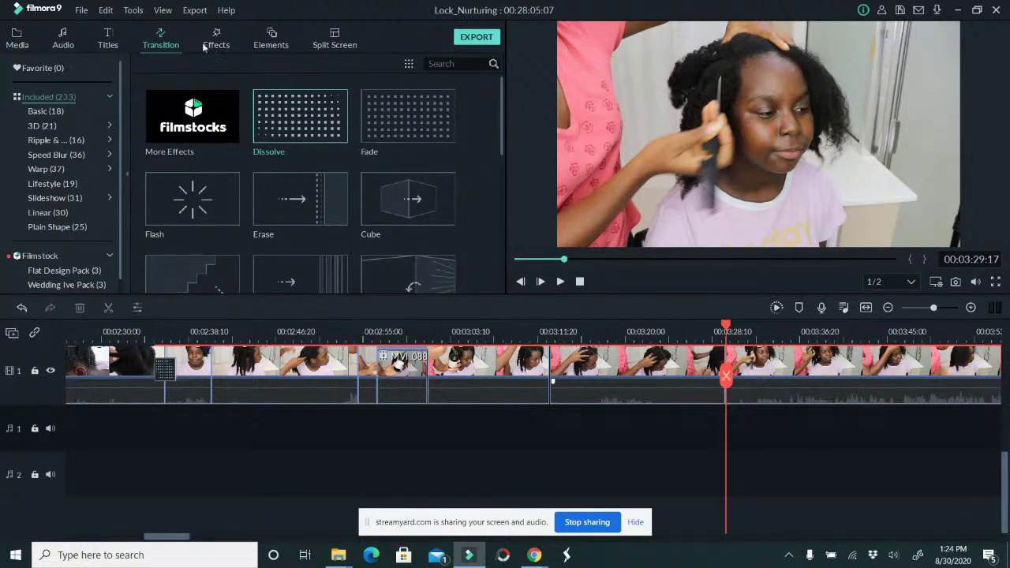
Insert the Opener 20 title on video track 1 at 00:03:29:17 and open it for editing.
left_click(111, 41)
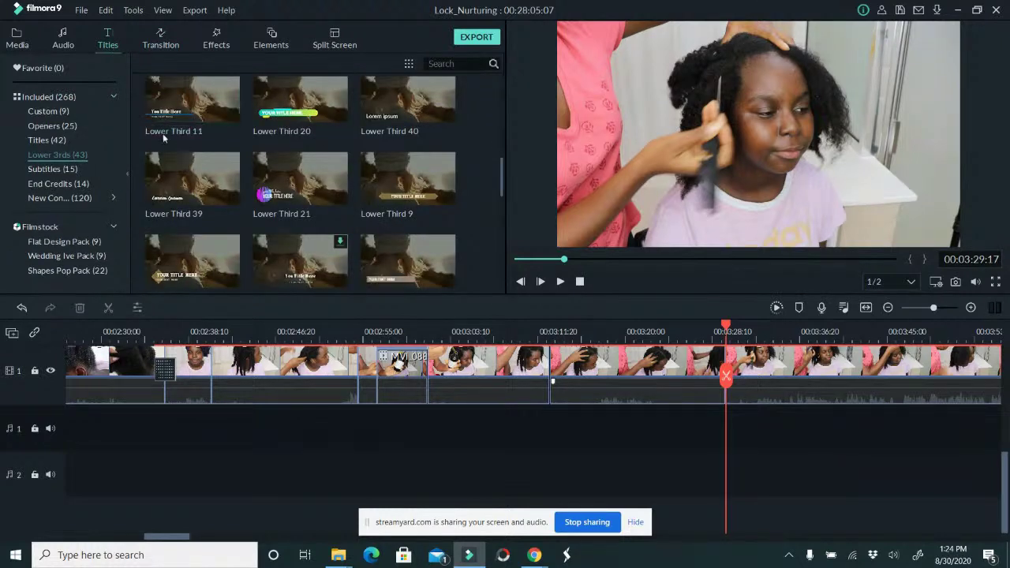
left_click(52, 126)
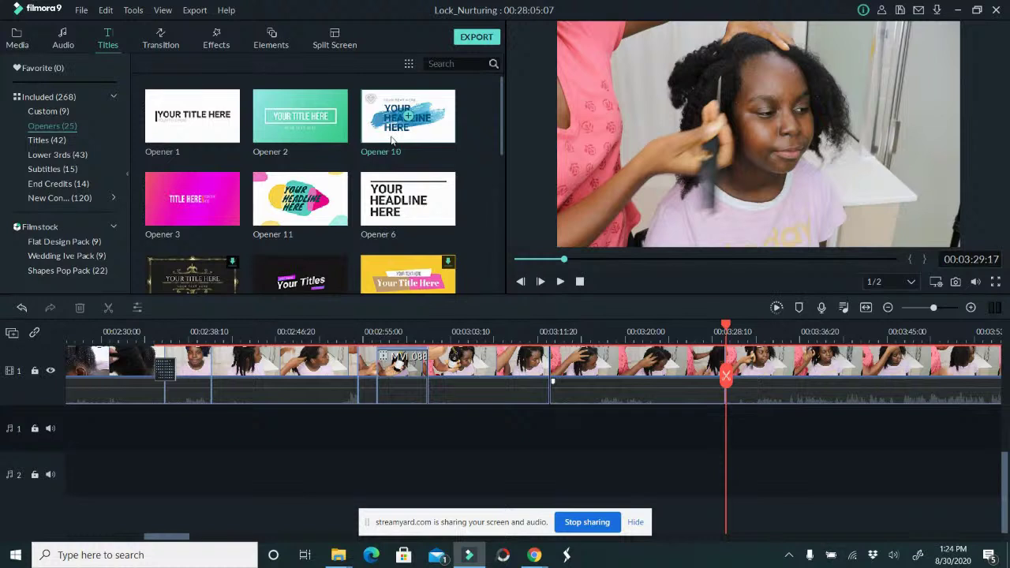
scroll(363, 182, "down", 5)
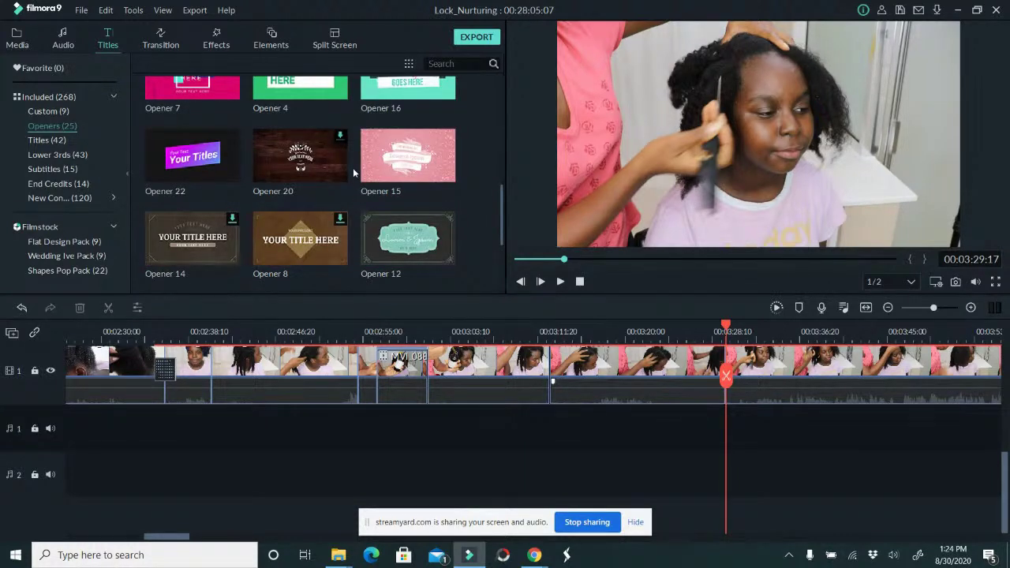
left_click_drag(320, 158, 734, 361)
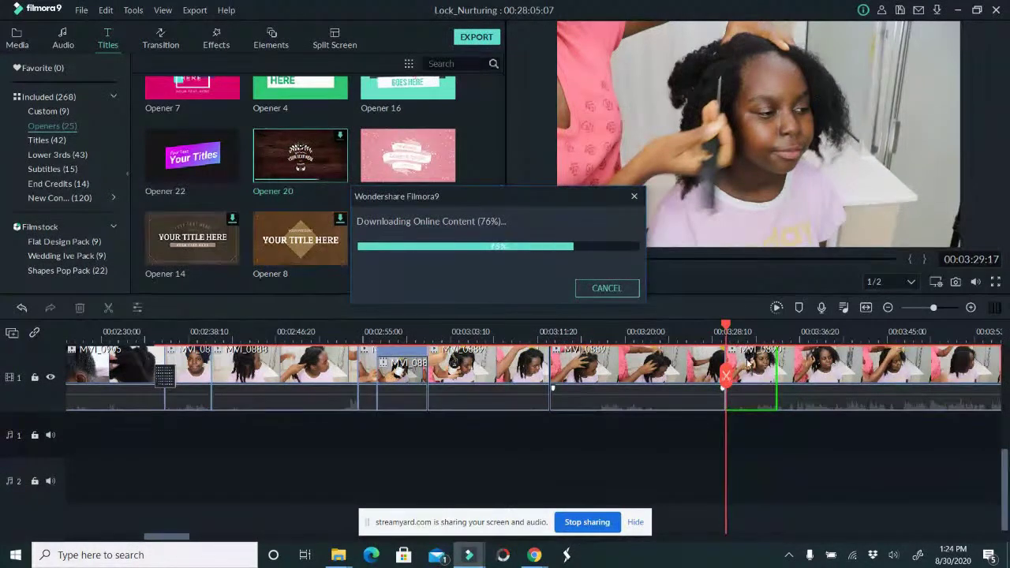
double_click(746, 369)
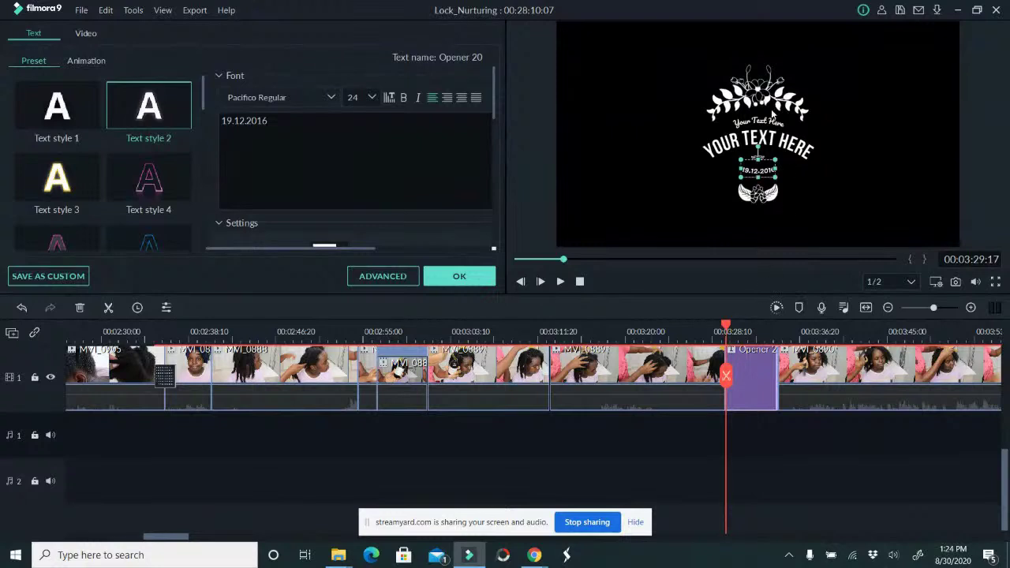
Preview the opener at 00:03:31:10 and delete its floral ornaments and the small "Your Text Here" line above the headline.
left_click_drag(726, 375, 746, 379)
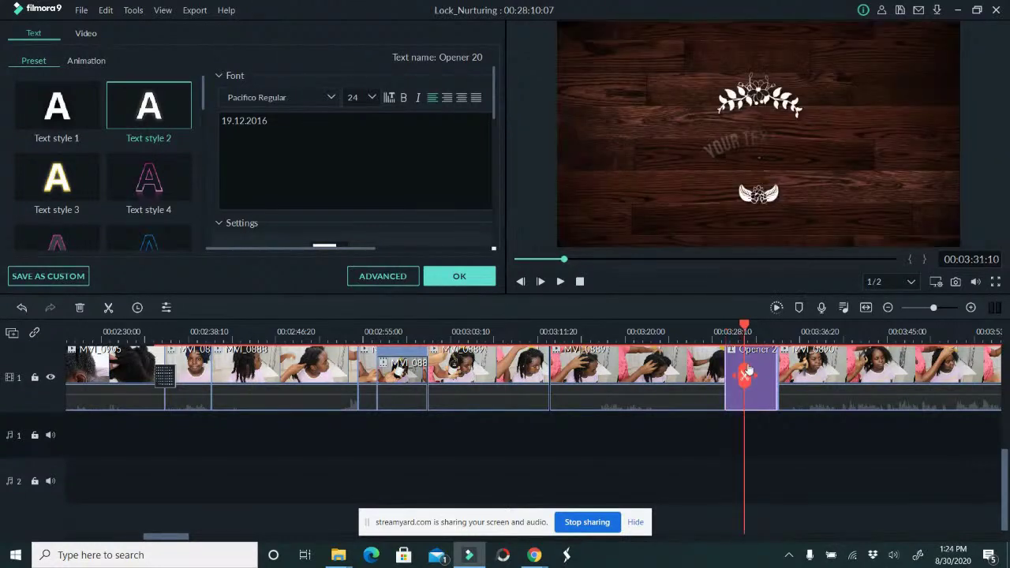
left_click(743, 146)
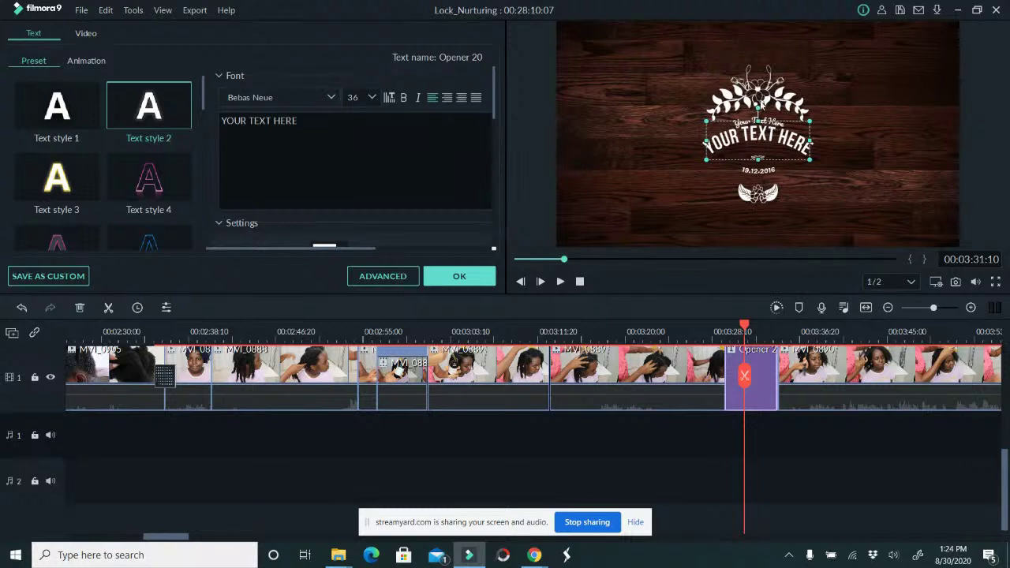
left_click(760, 106)
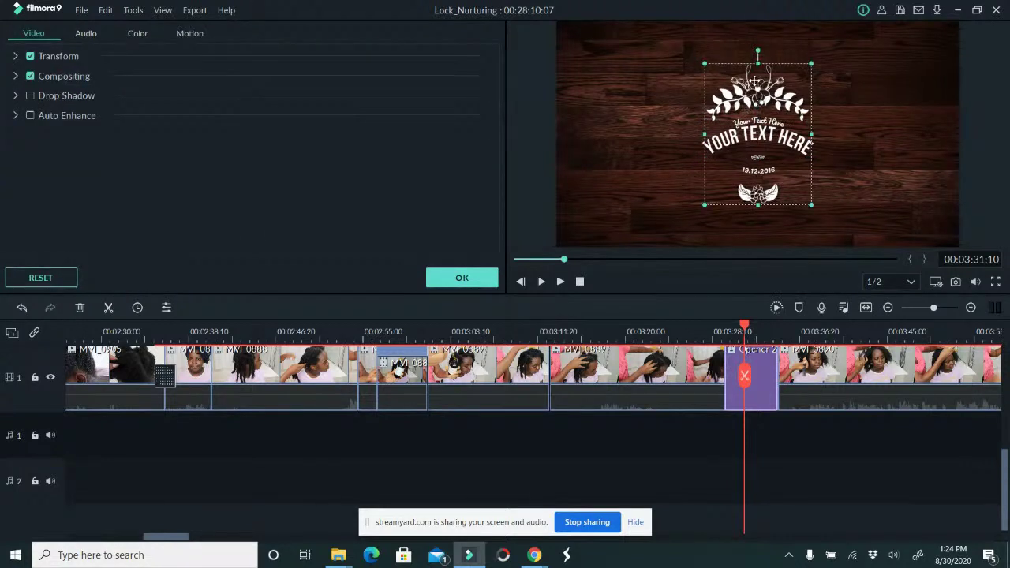
left_click_drag(751, 93, 669, 122)
key("Delete")
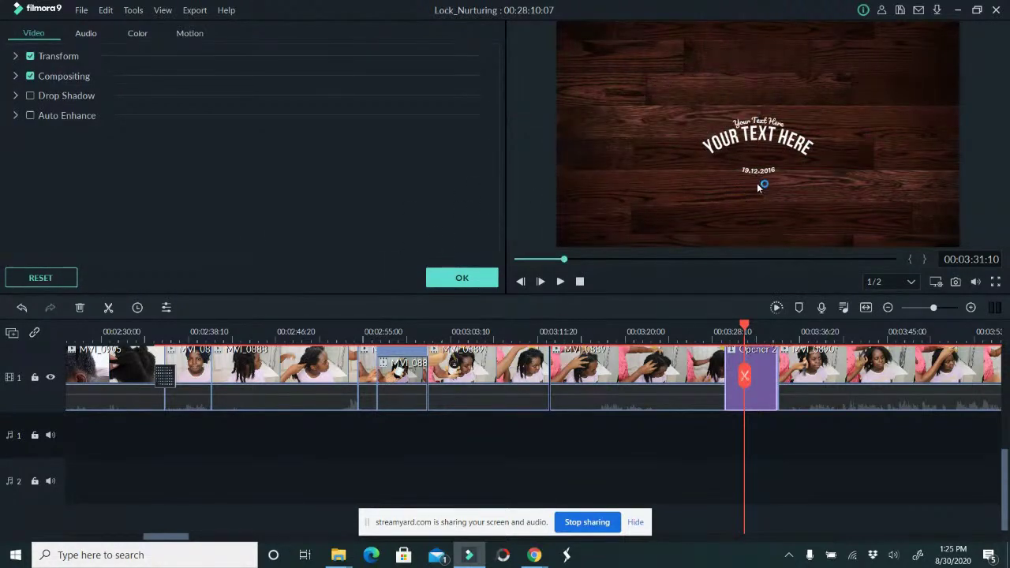
left_click(748, 120)
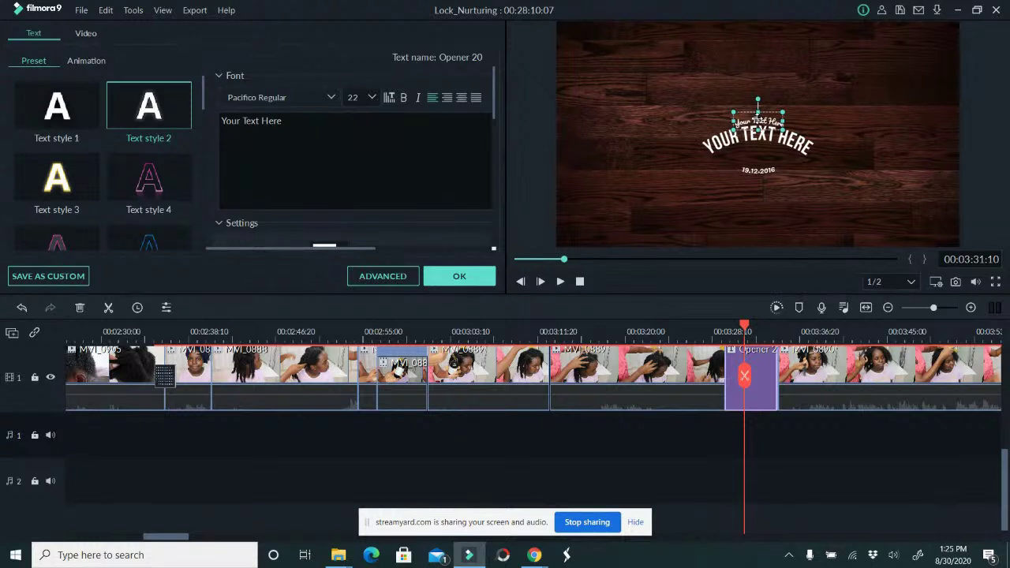
key("Delete")
Try deleting the opener's date line and extending the headline's text box upward to Y position 0.0, and undo both changes.
left_click(756, 170)
key("Delete")
left_click(793, 140)
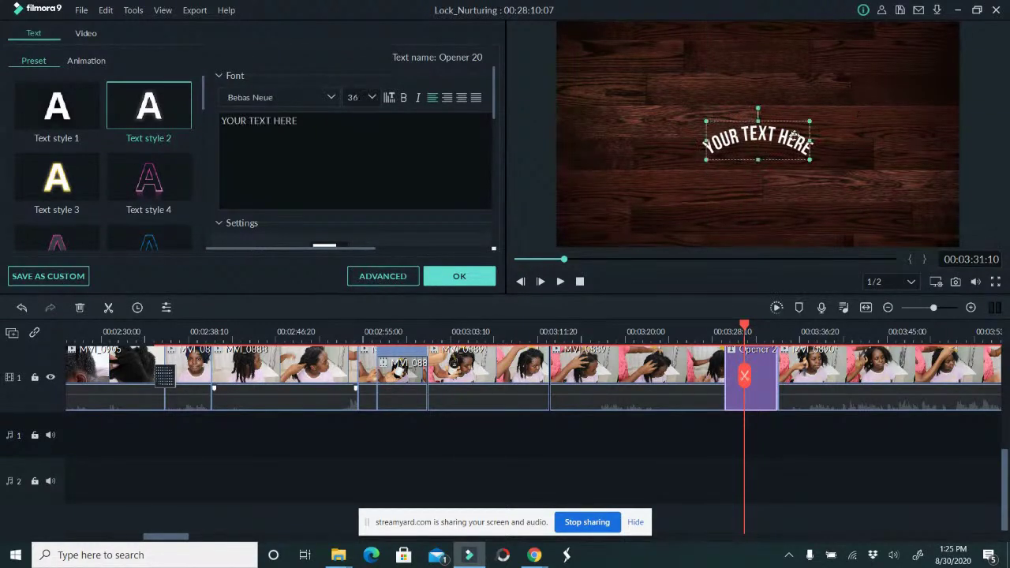
scroll(415, 166, "down", 8)
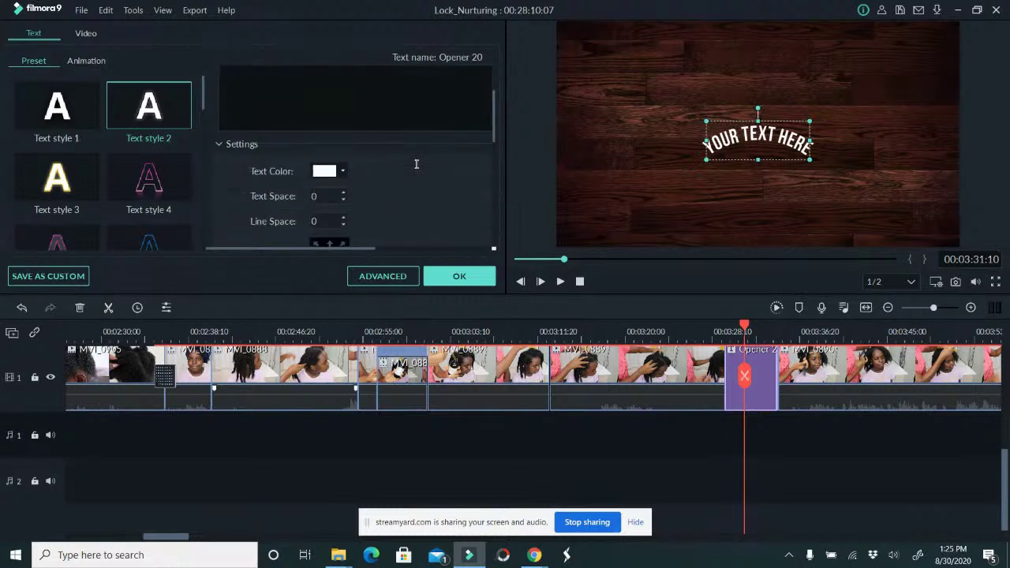
scroll(416, 164, "down", 4)
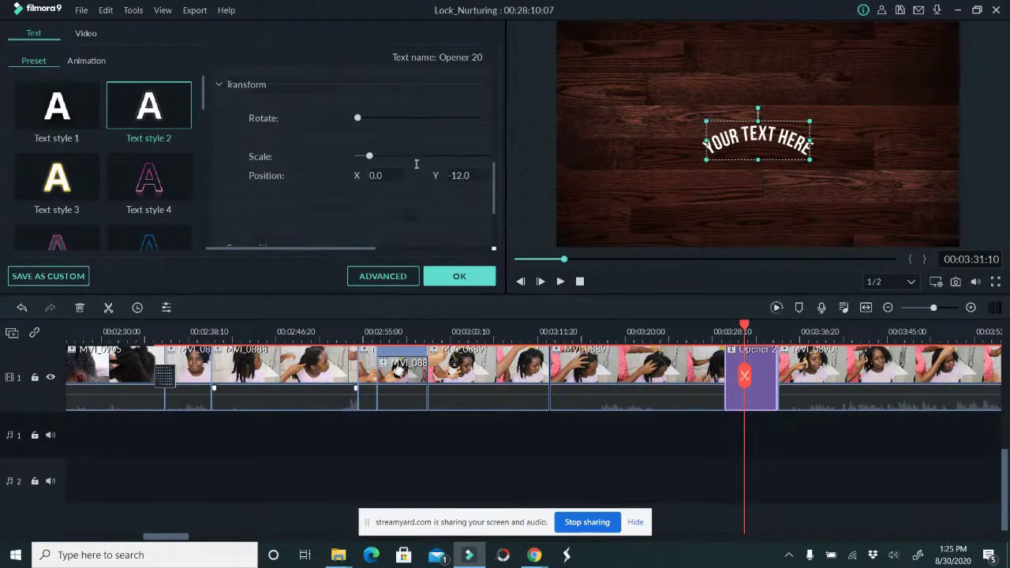
scroll(416, 163, "up", 1)
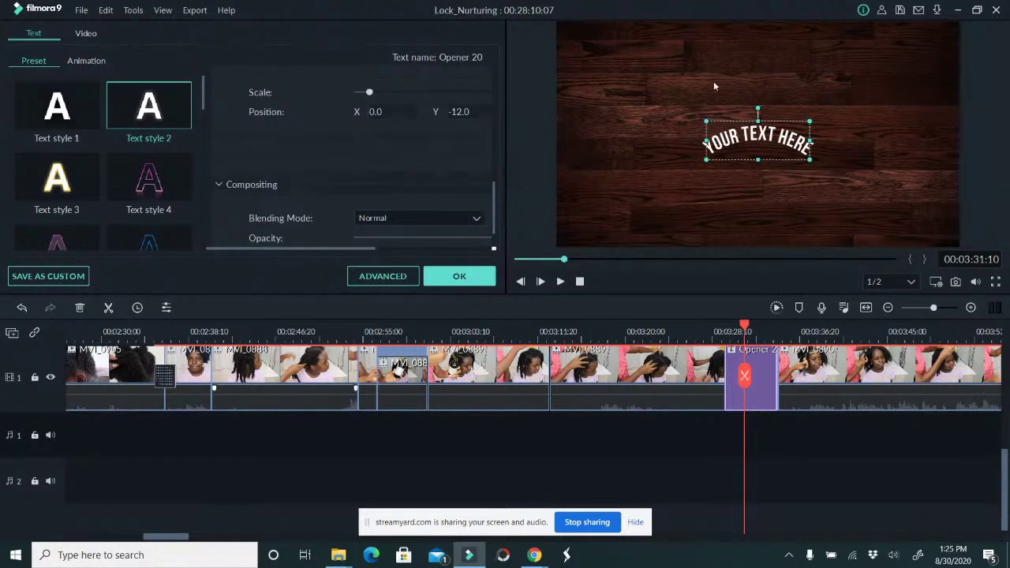
left_click_drag(757, 114, 756, 101)
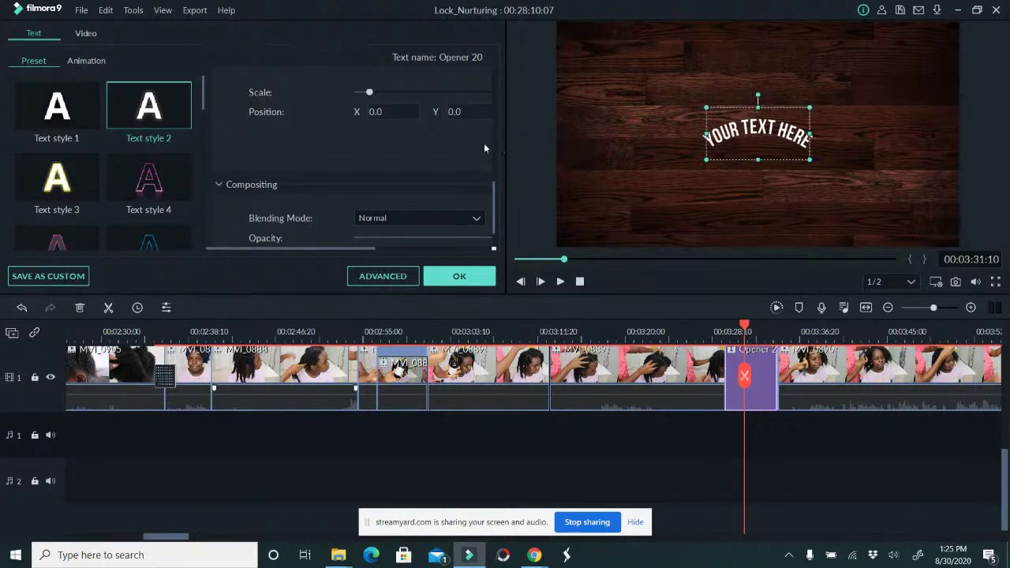
scroll(426, 176, "up", 2)
scroll(417, 169, "up", 4)
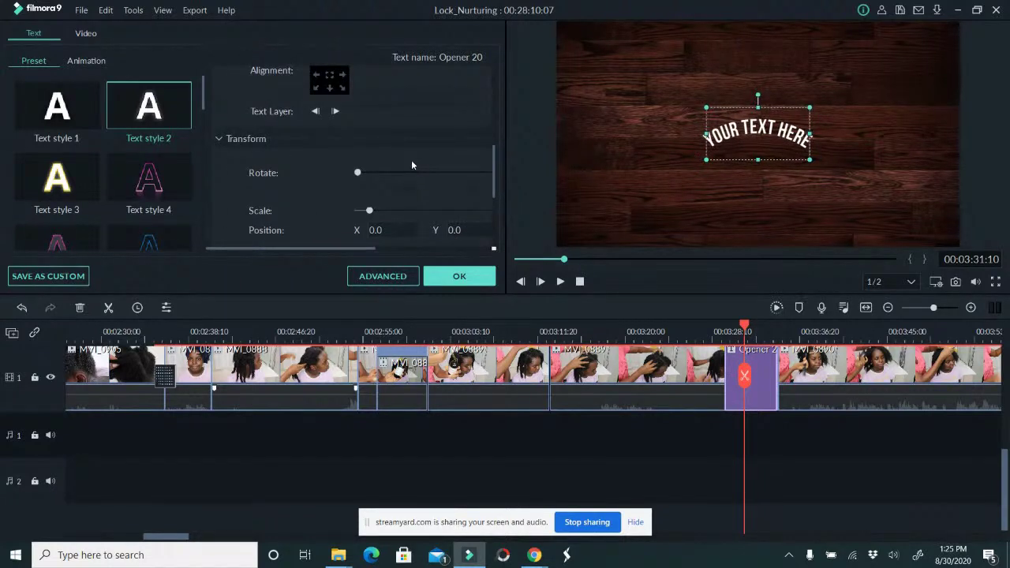
scroll(409, 149, "up", 3)
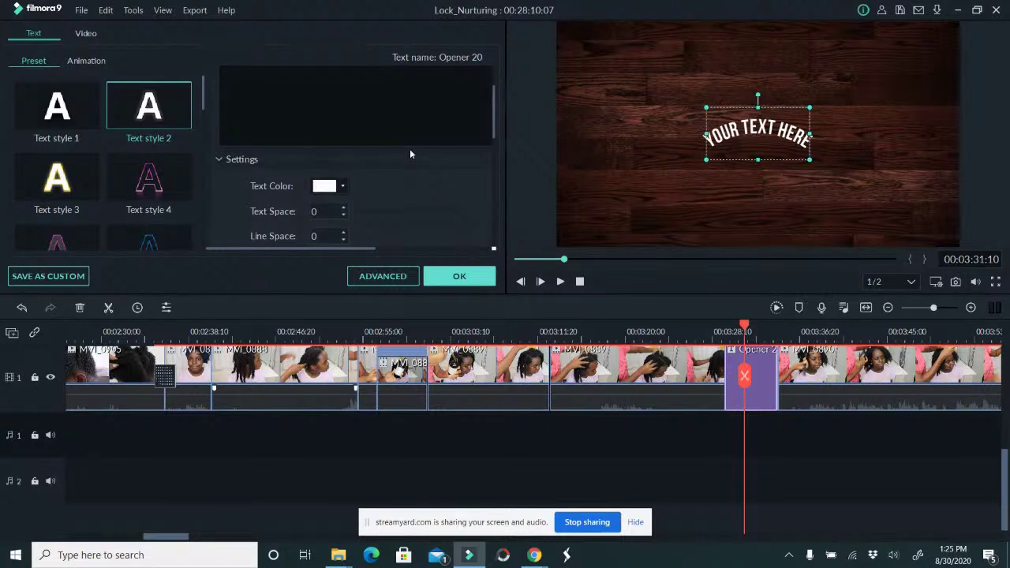
scroll(409, 149, "down", 5)
scroll(409, 149, "down", 1)
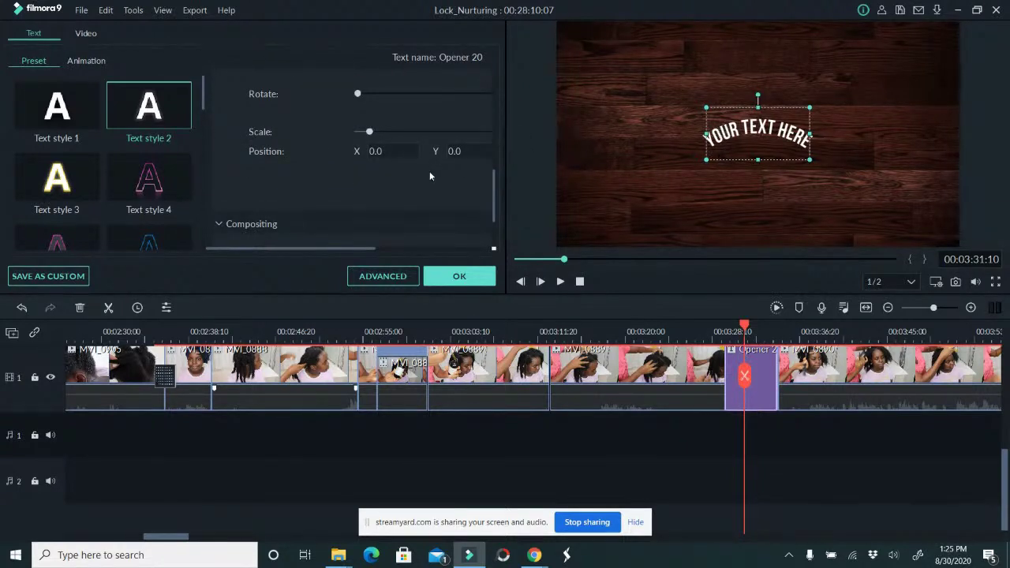
scroll(420, 178, "down", 2)
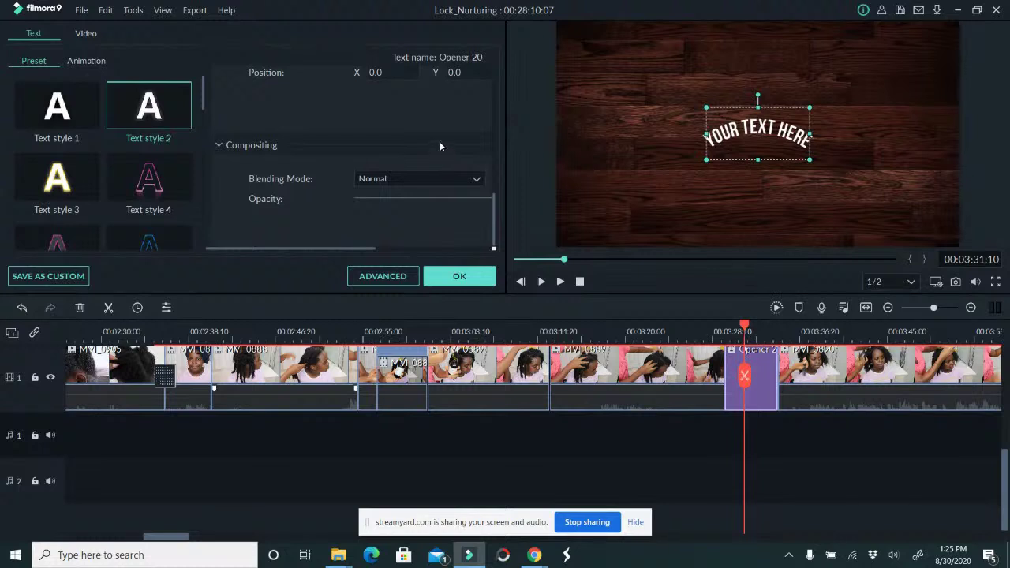
key("ctrl+z")
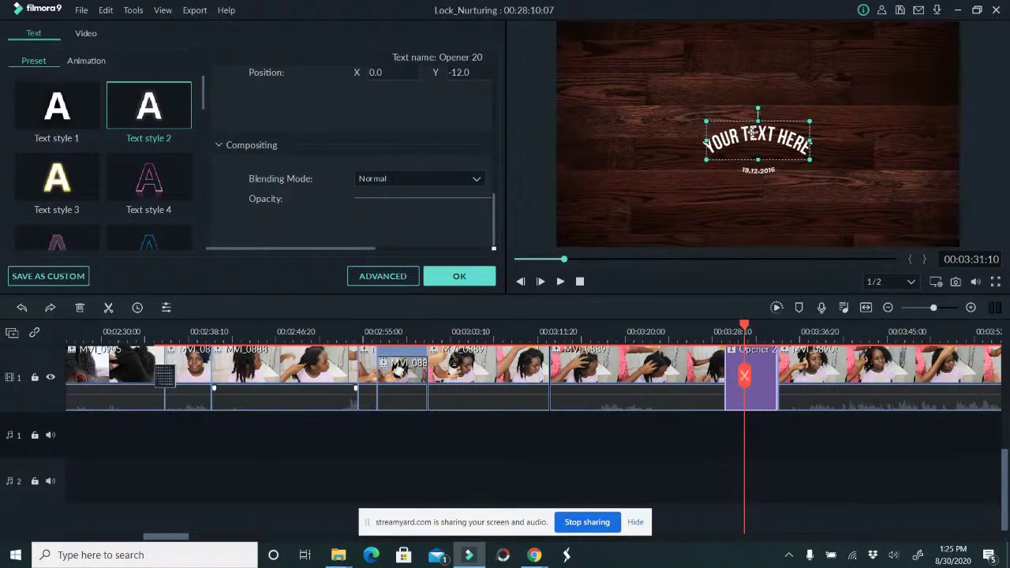
Replace the Opener 20 headline text with "TIME TO STYLE".
scroll(391, 101, "up", 5)
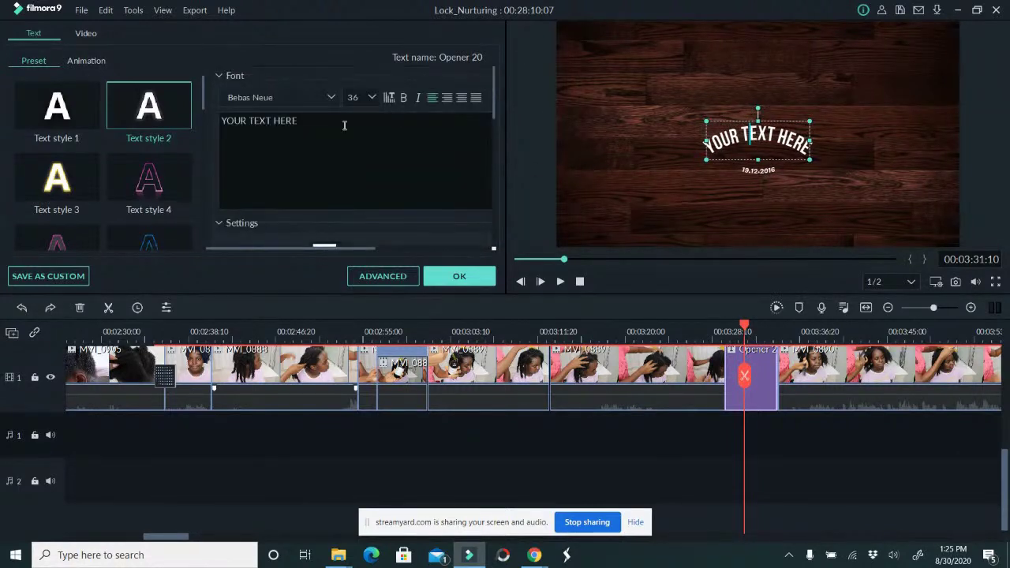
triple_click(341, 124)
key("BackSpace")
type("TI")
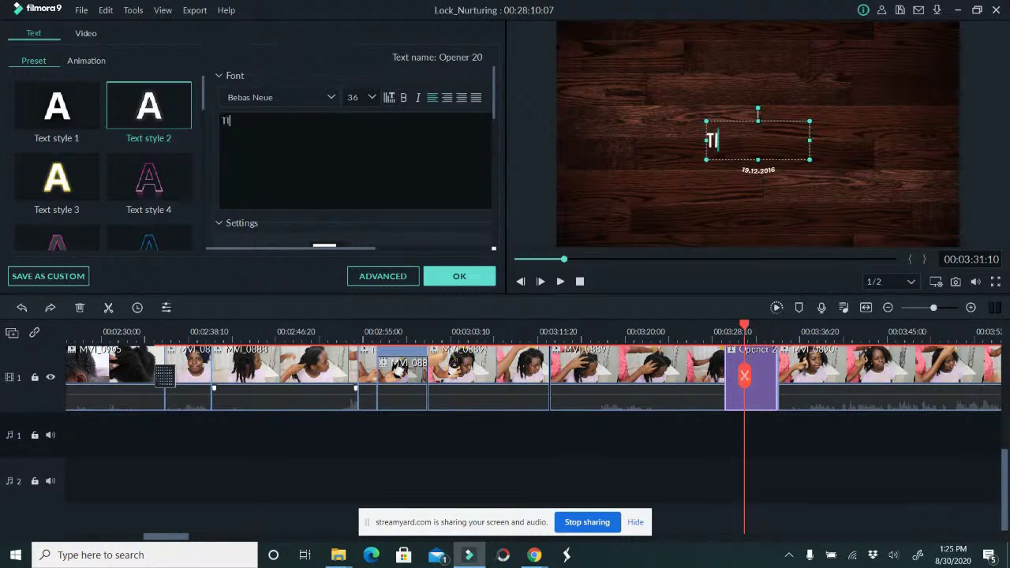
type("ME TO ST")
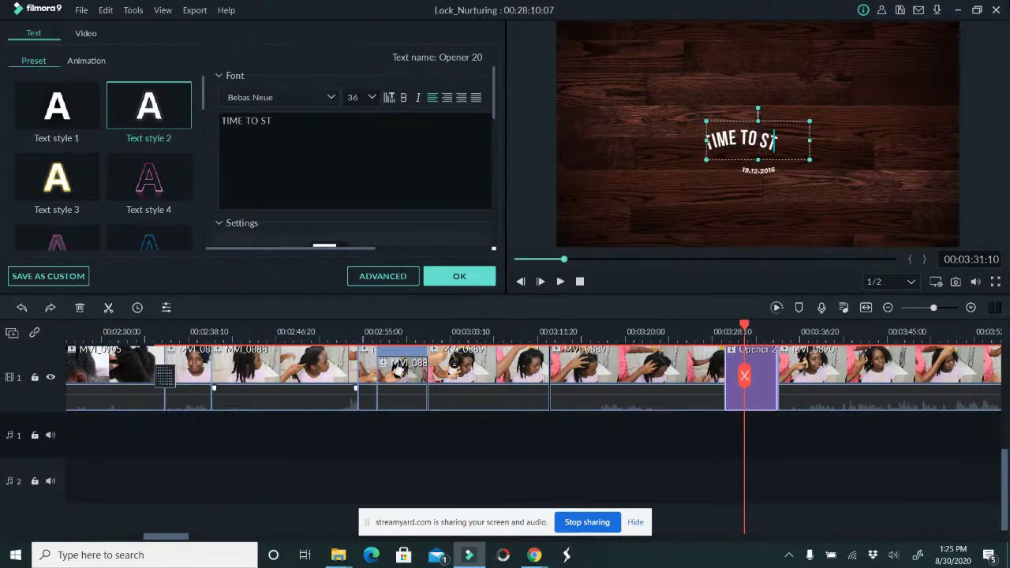
type("YLE")
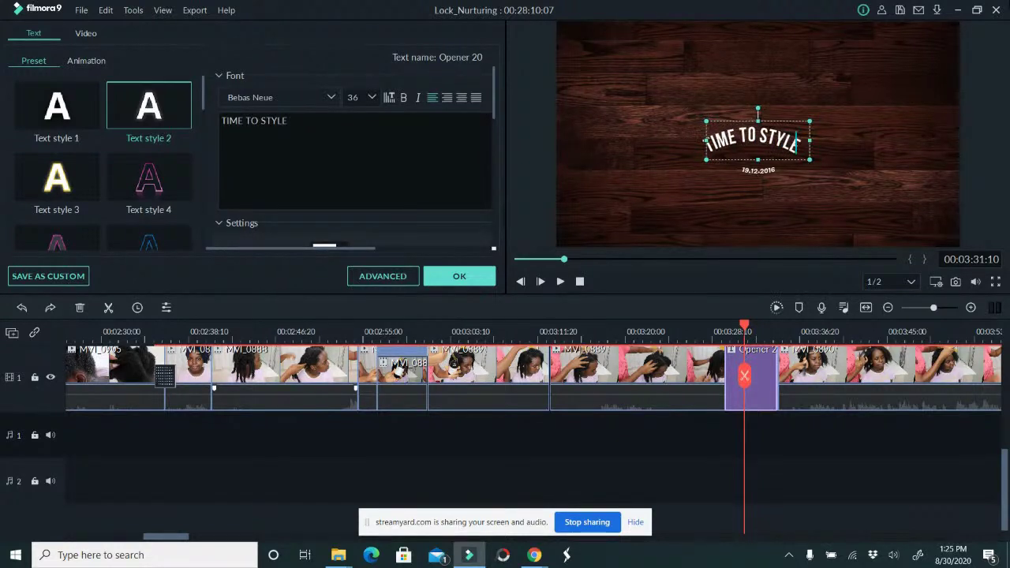
Enlarge the headline's text box and set the font size of the whole "TIME TO STYLE" text to 56.
left_click_drag(810, 157, 888, 188)
left_click_drag(818, 183, 709, 131)
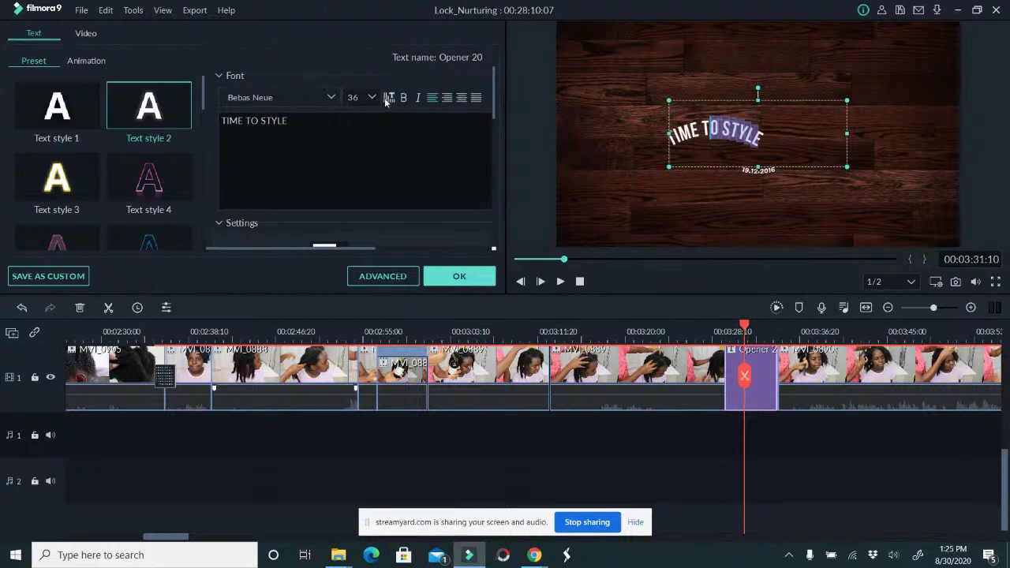
left_click(353, 98)
left_click_drag(380, 133, 379, 143)
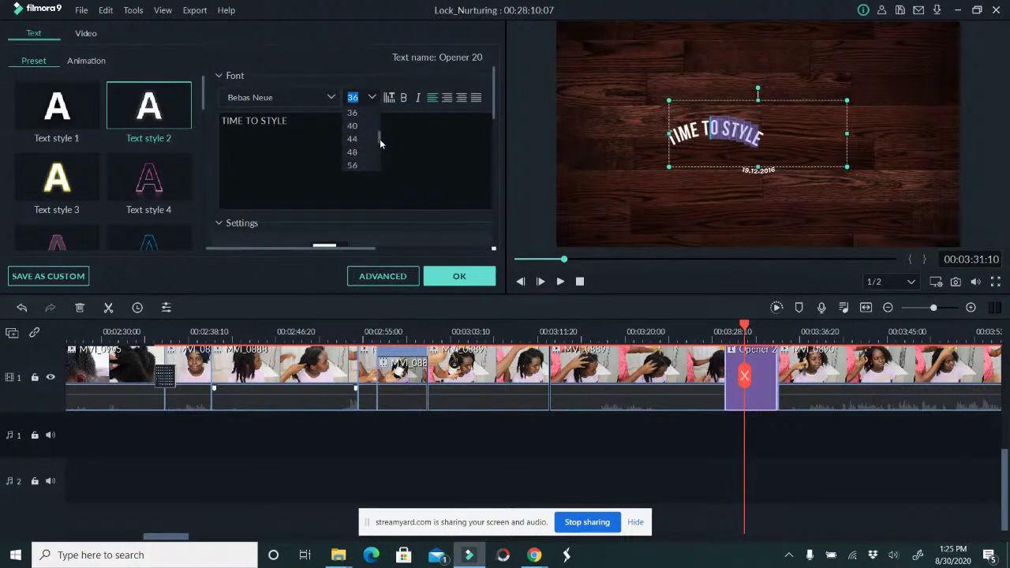
left_click(361, 166)
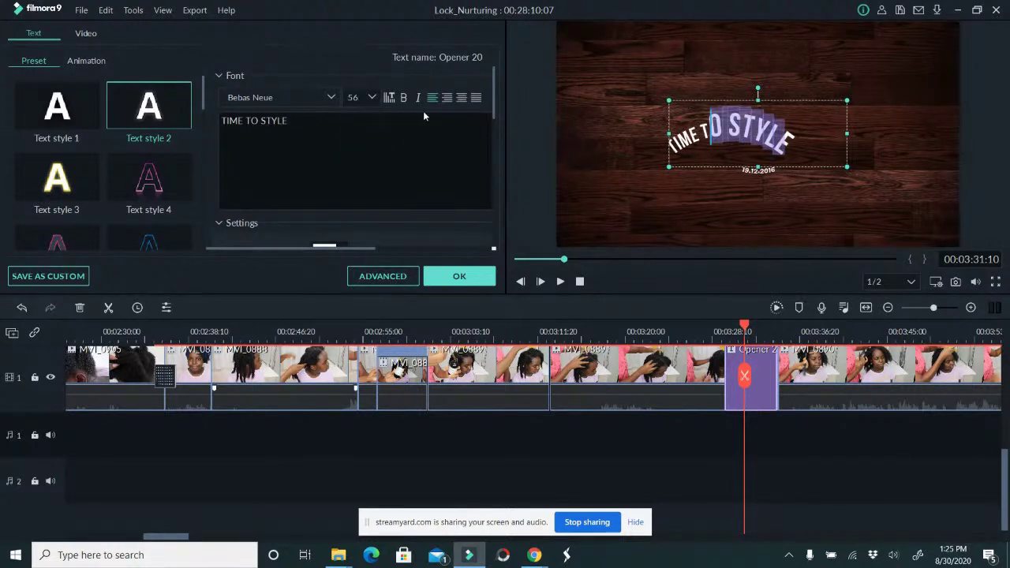
left_click(775, 133)
triple_click(737, 139)
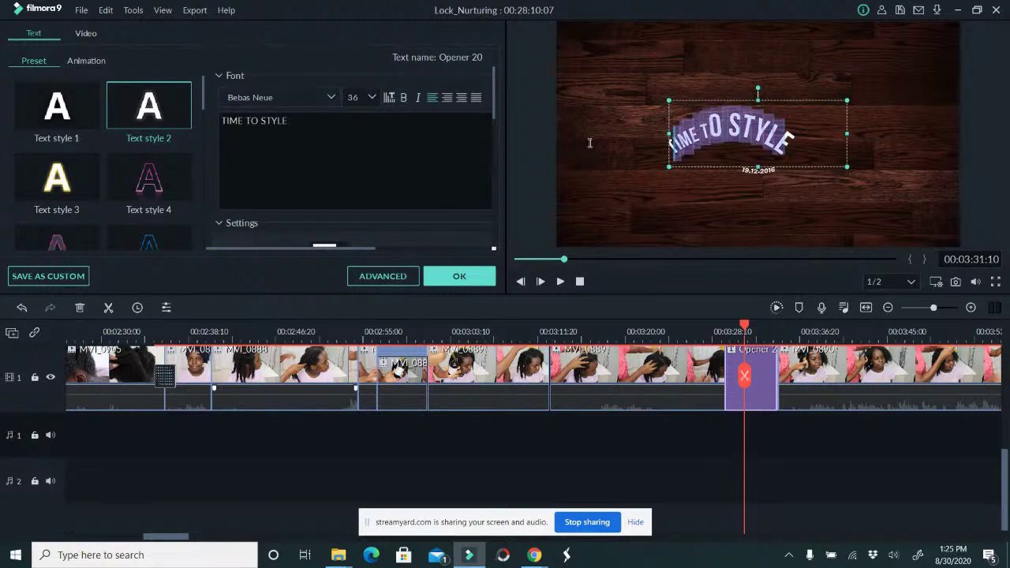
left_click(372, 97)
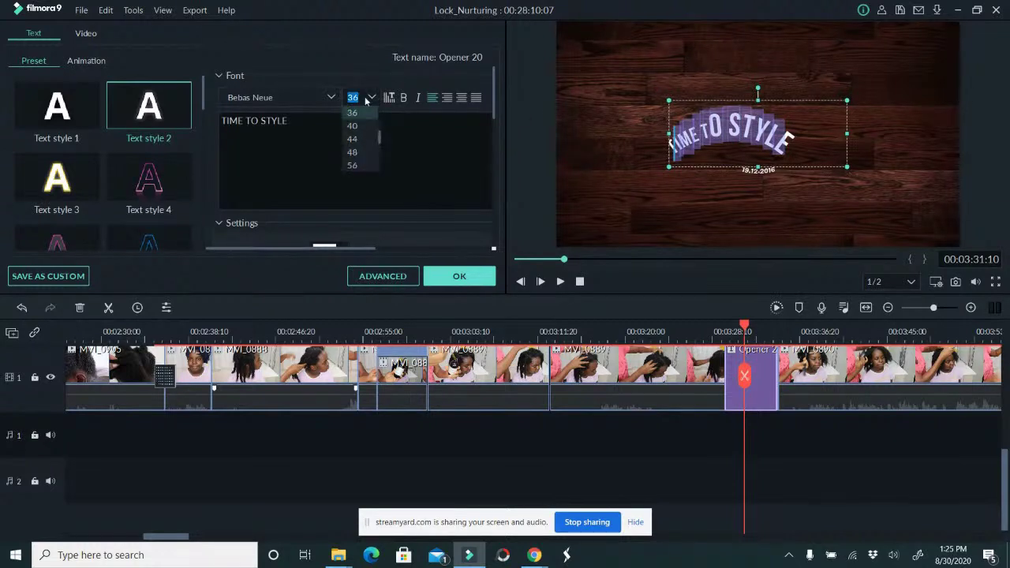
left_click(359, 165)
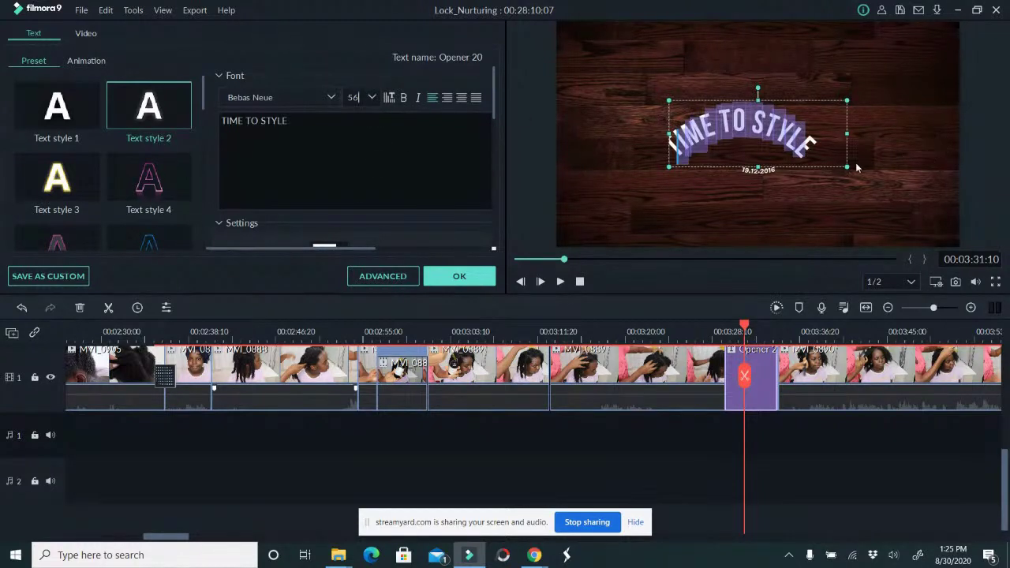
Center-align the headline in its text box and move it up so it sits centered above the date line.
left_click(761, 126)
key("Left")
key("Left")
key("Left")
key("Left")
key("Left")
key("Left")
key("Left")
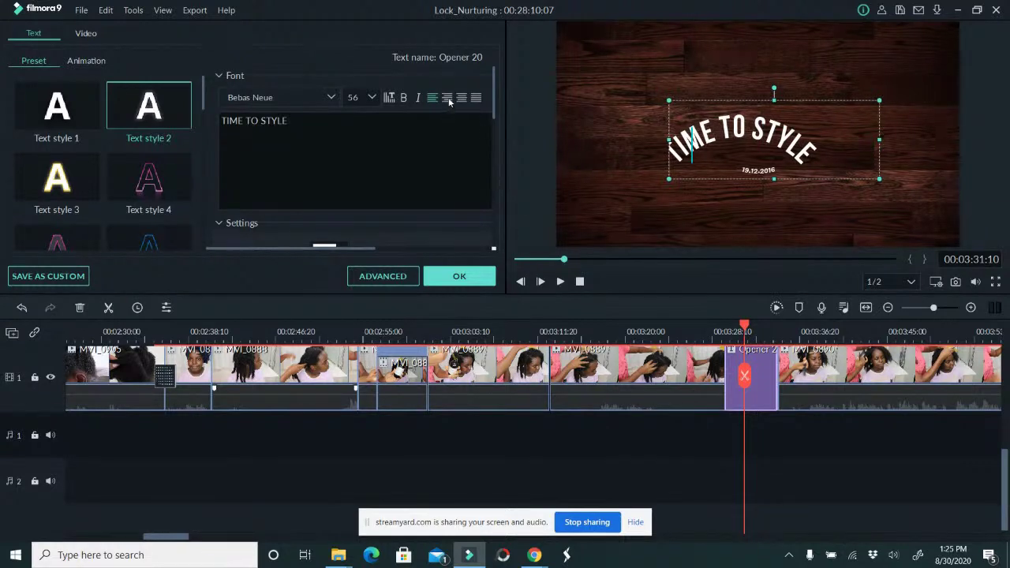
left_click(464, 99)
key("Right")
key("Right")
key("Right")
key("shift+Right")
left_click(767, 101)
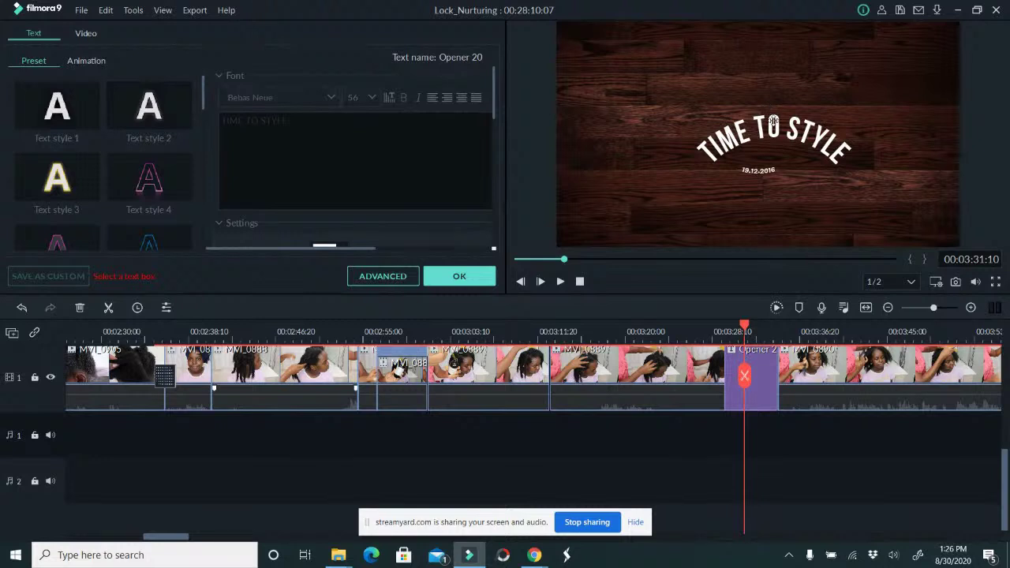
left_click_drag(764, 115, 744, 89)
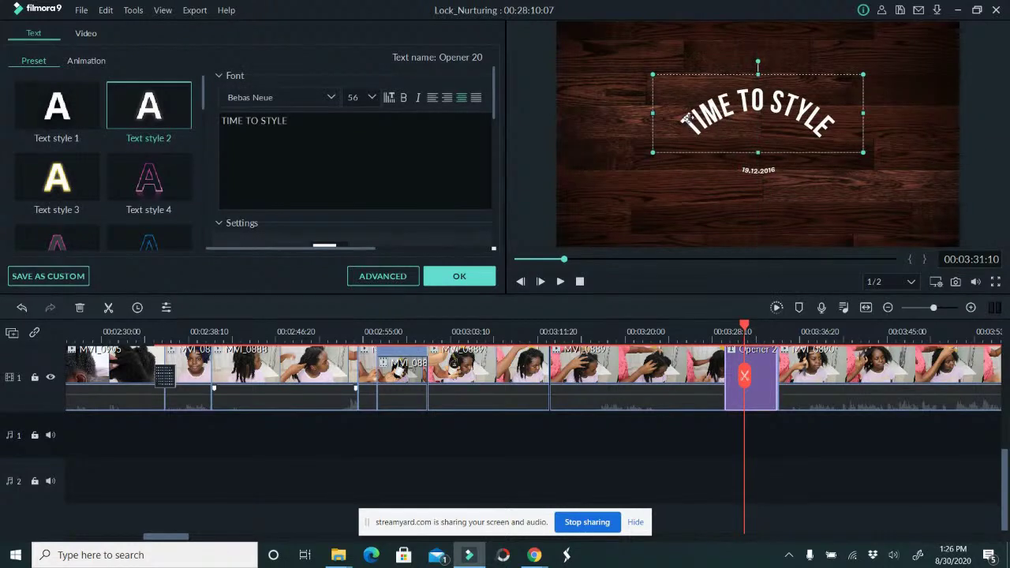
Examine the headline's customization settings in the advanced text editor and leave it without saving changes.
left_click_drag(677, 118, 920, 135)
left_click_drag(672, 111, 642, 141)
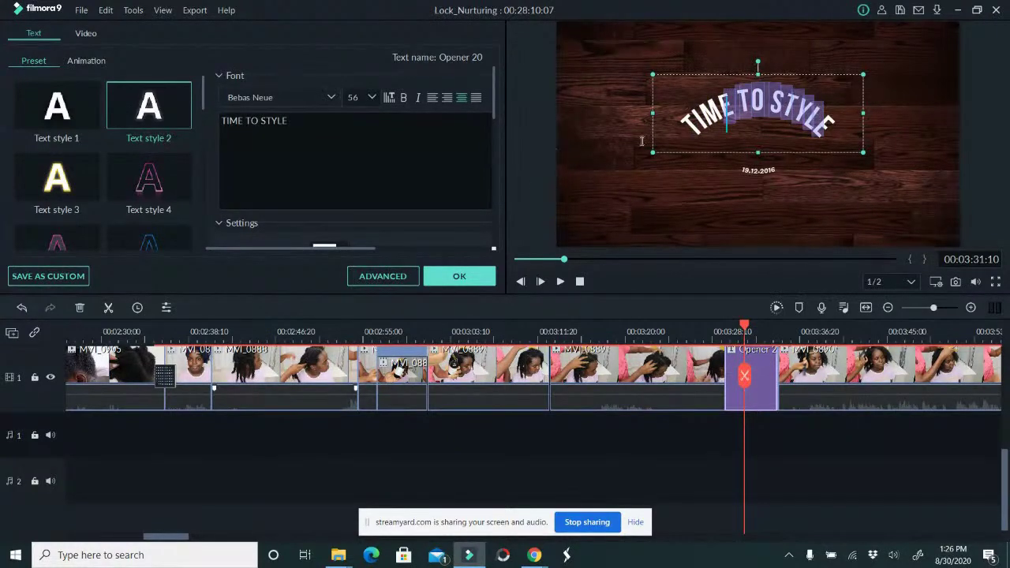
left_click(696, 101)
left_click_drag(680, 119, 919, 168)
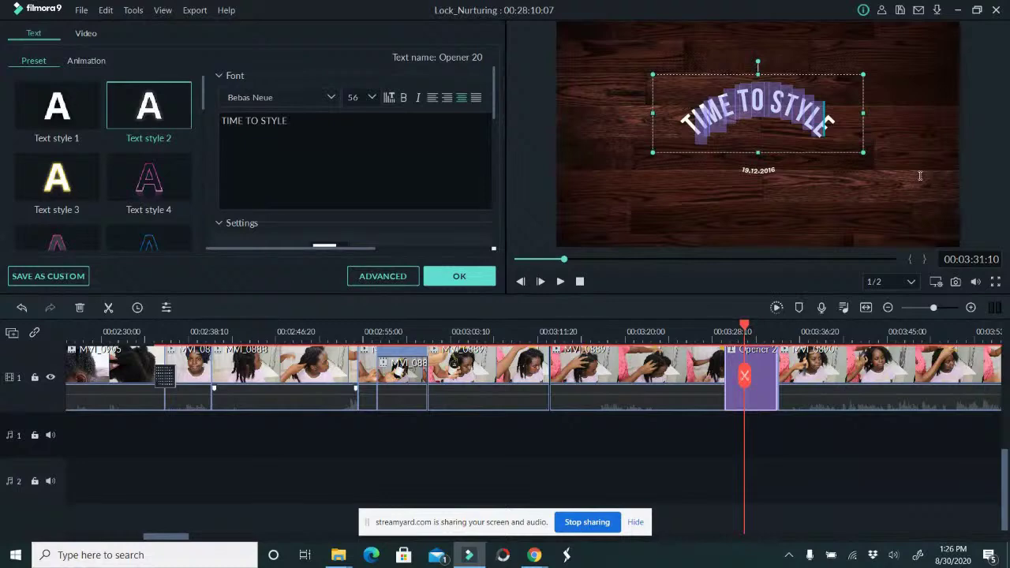
left_click(383, 277)
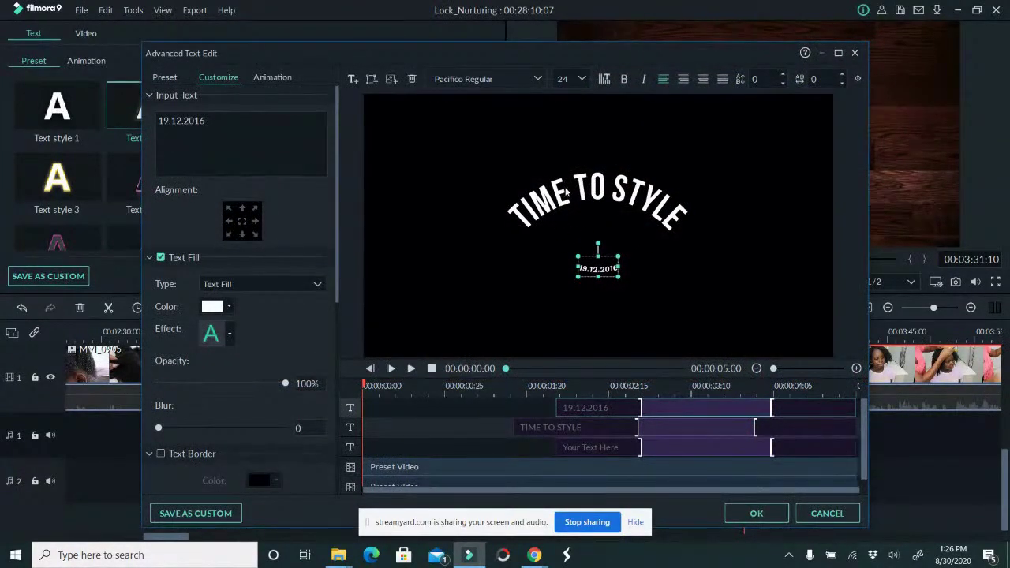
left_click(565, 193)
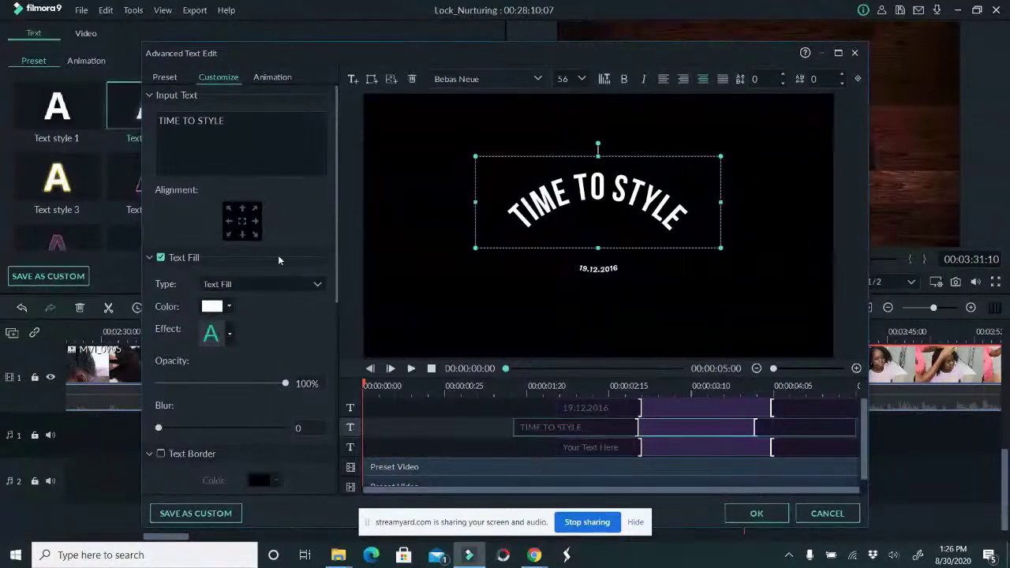
scroll(280, 251, "down", 1)
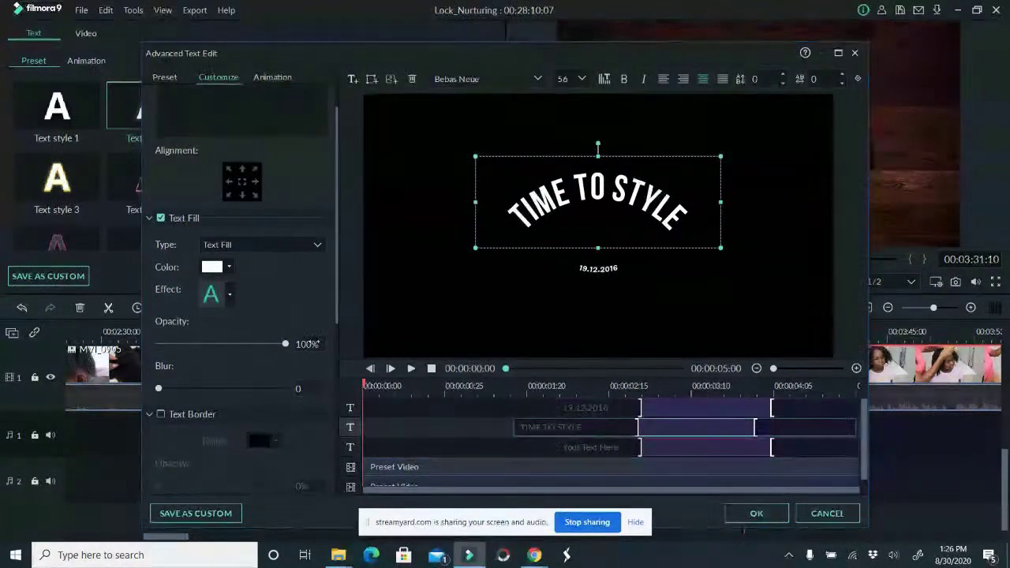
scroll(335, 268, "up", 1)
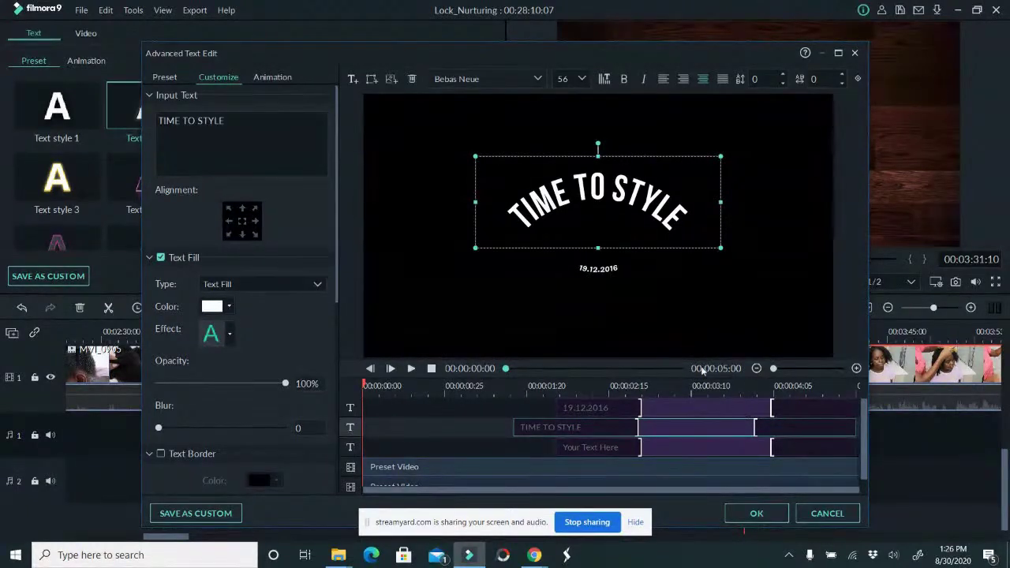
left_click(795, 514)
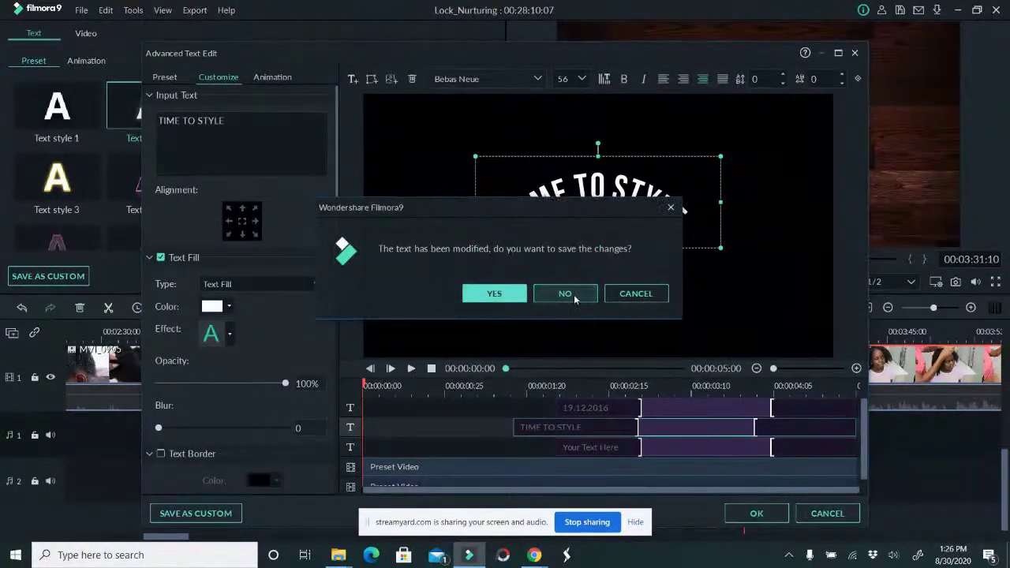
left_click(568, 293)
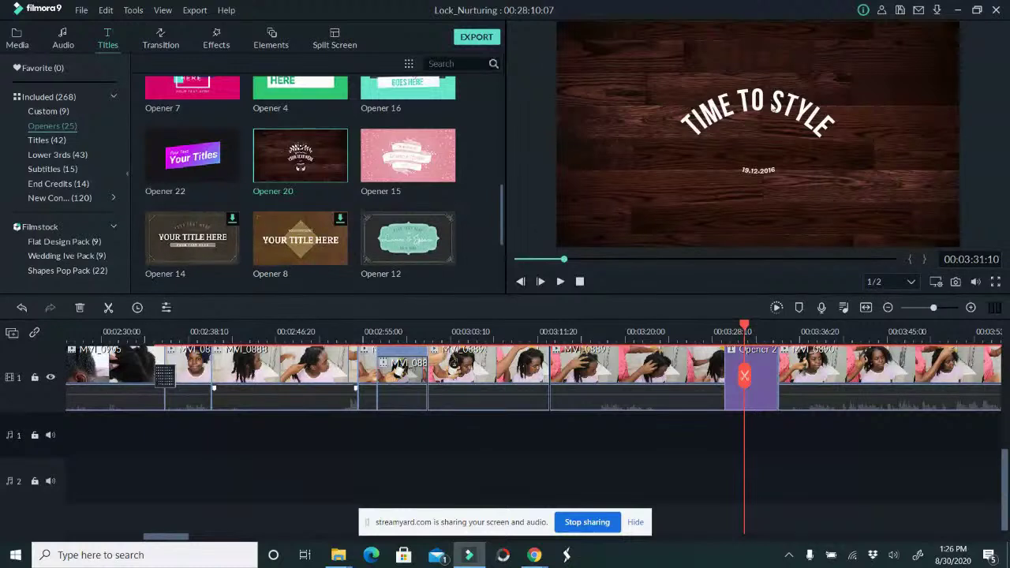
Move the date line up beneath the headline and replace its text with "Let's do this!!".
left_click(755, 105)
left_click_drag(652, 153, 608, 175)
left_click_drag(734, 126, 748, 120)
left_click_drag(757, 170, 753, 149)
double_click(752, 149)
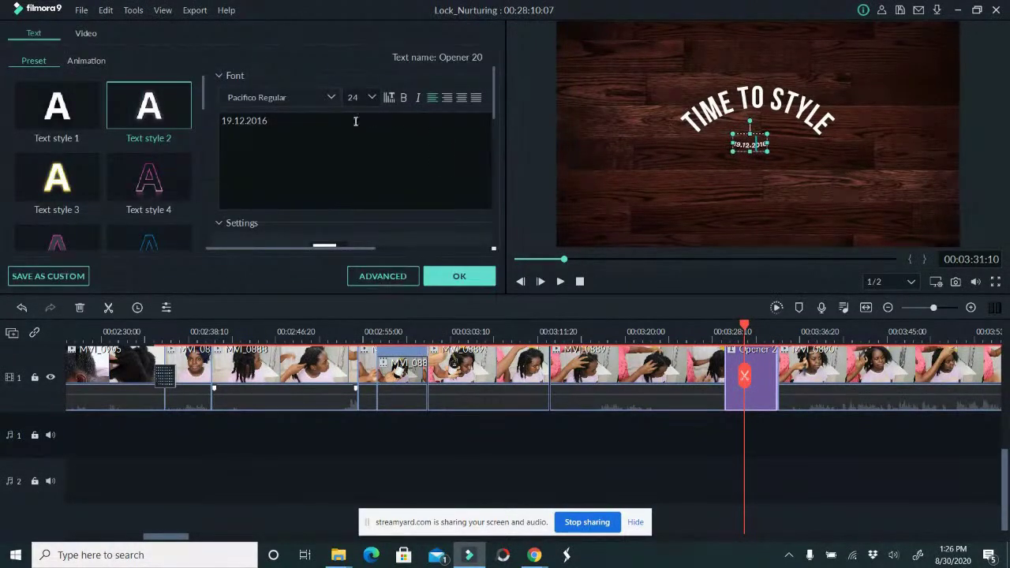
left_click_drag(354, 119, 13, 129)
type("Let's do this!!")
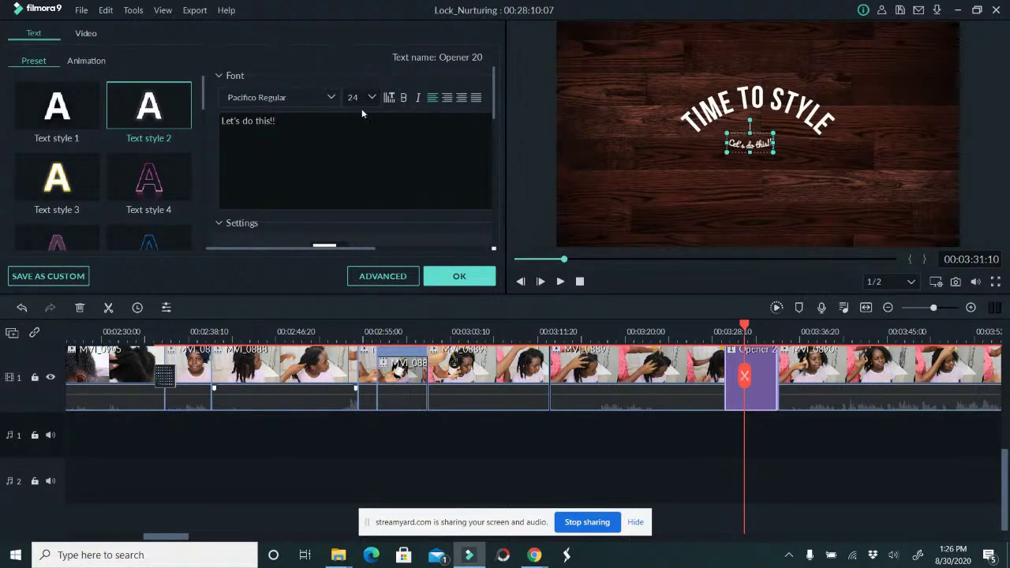
Set the "Let's do this!!" line to font size 80 and center it below the headline.
scroll(363, 158, "down", 4)
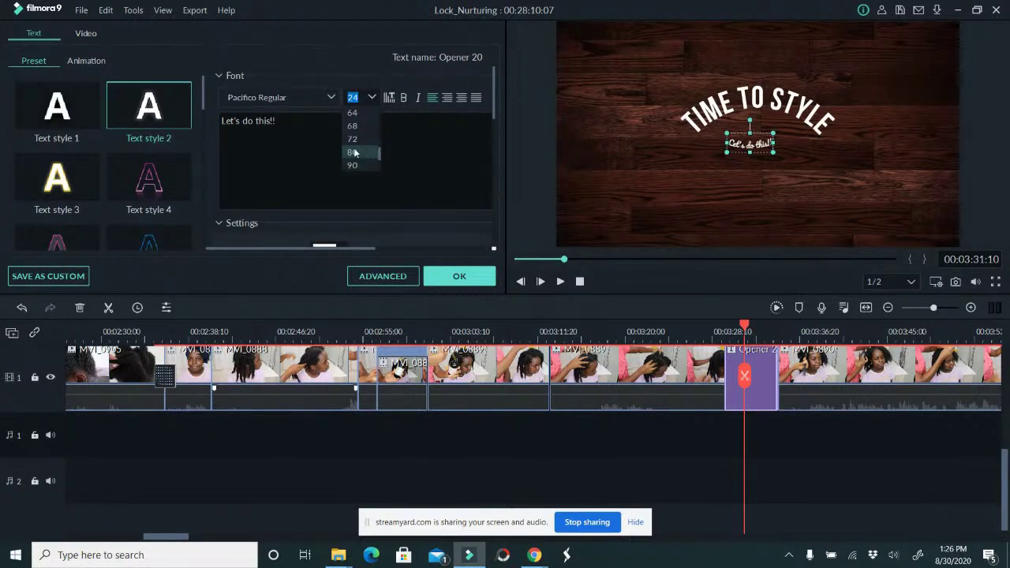
left_click(359, 158)
left_click_drag(746, 110, 754, 148)
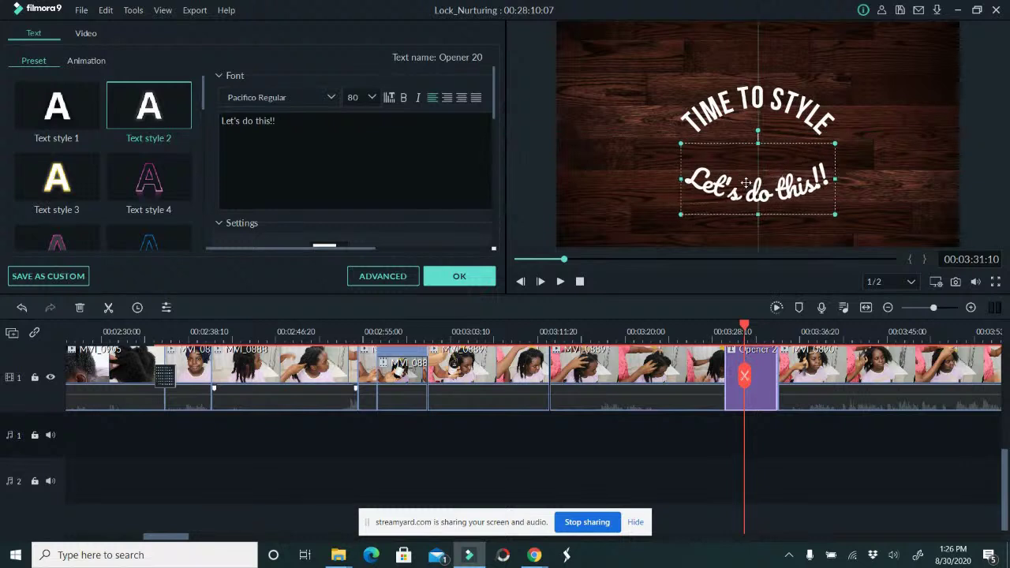
Shorten the Opener 20 title on video track 1 so it ends at about 00:03:32:05.
left_click(696, 325)
left_click_drag(777, 368, 752, 369)
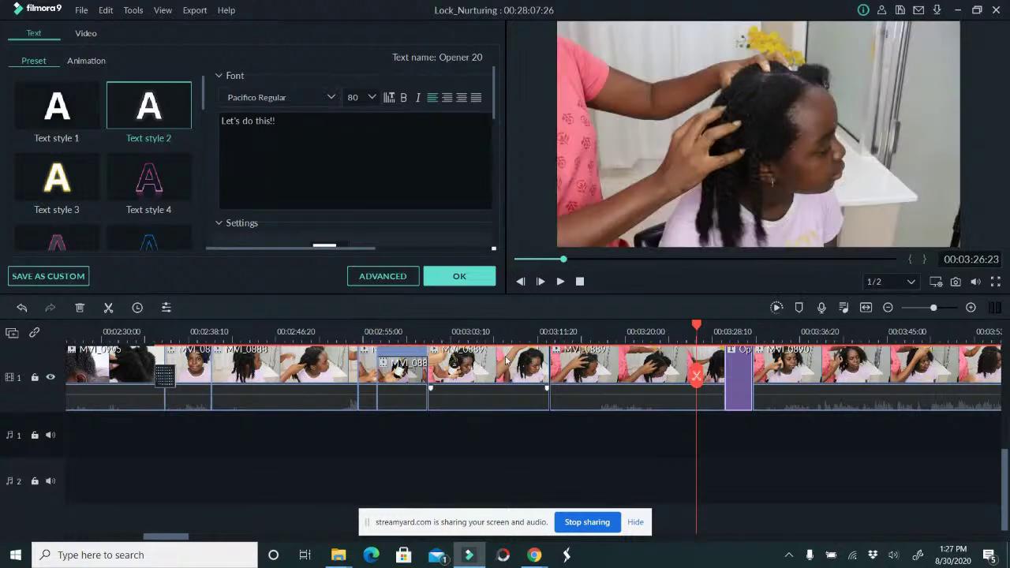
left_click_drag(697, 381, 753, 376)
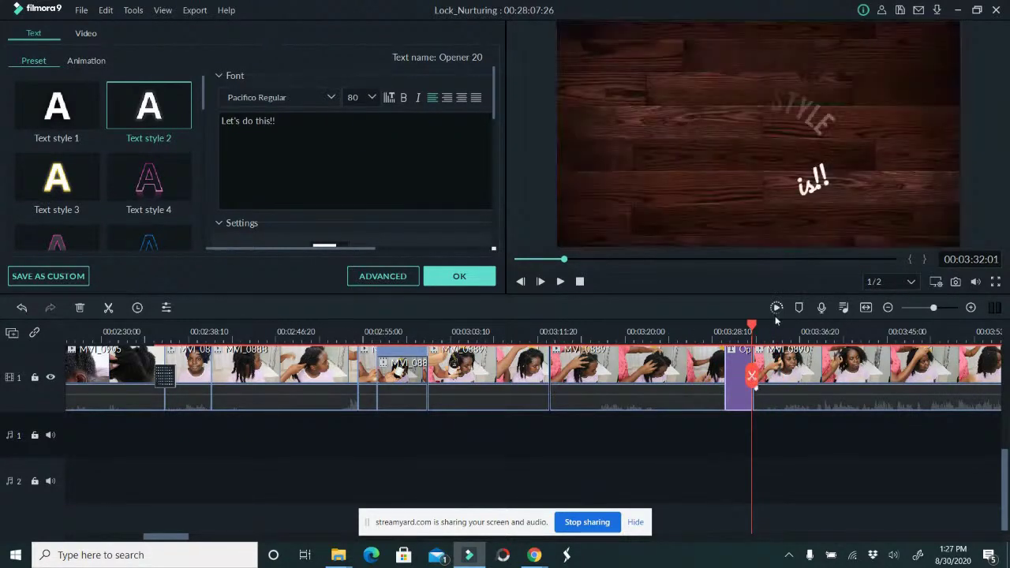
Ripple delete the tiny leftover clip sliver between Opener 20 and the following MVI clip.
scroll(834, 326, "up", 2)
scroll(813, 322, "up", 2)
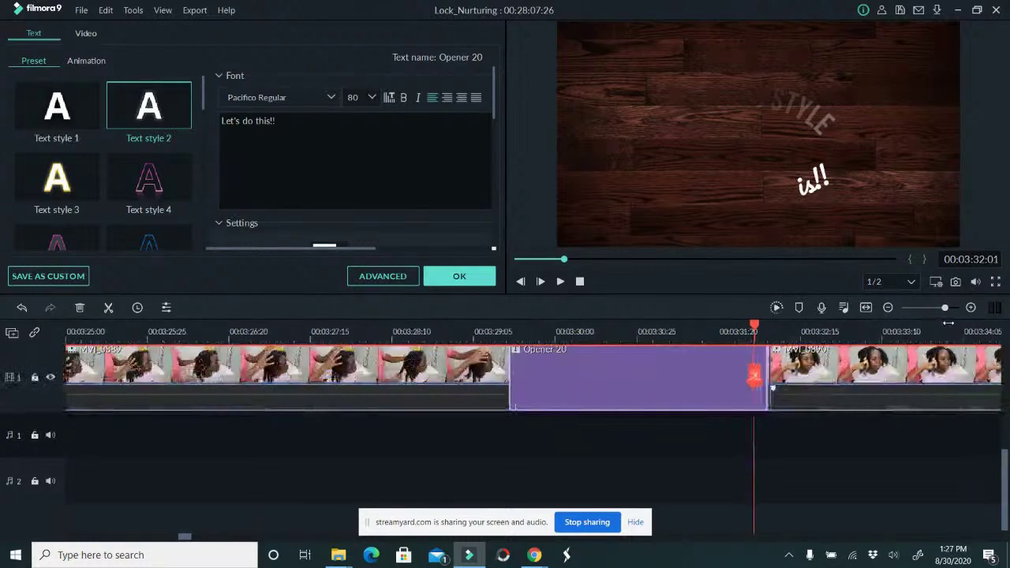
left_click(779, 381)
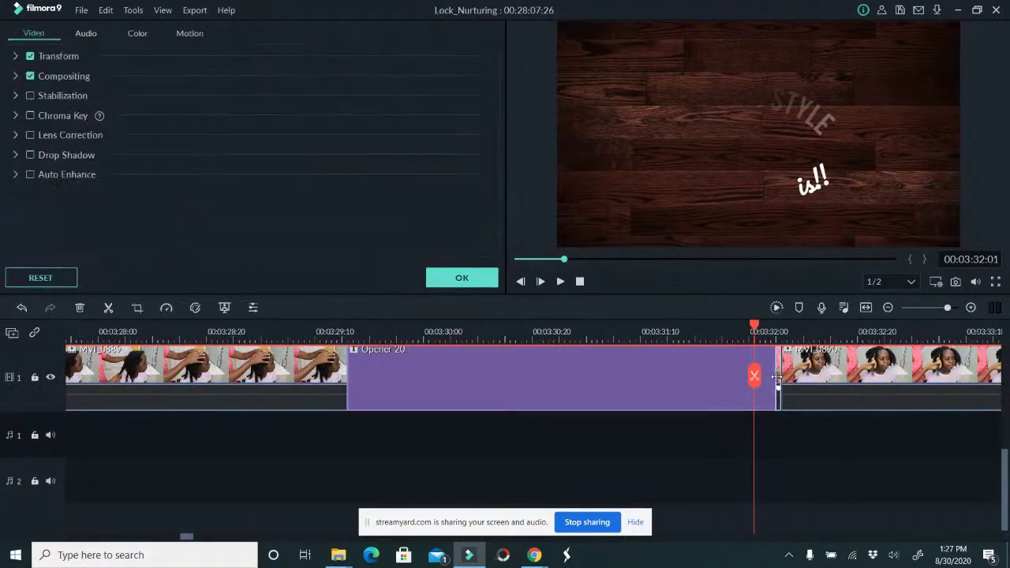
left_click(777, 385)
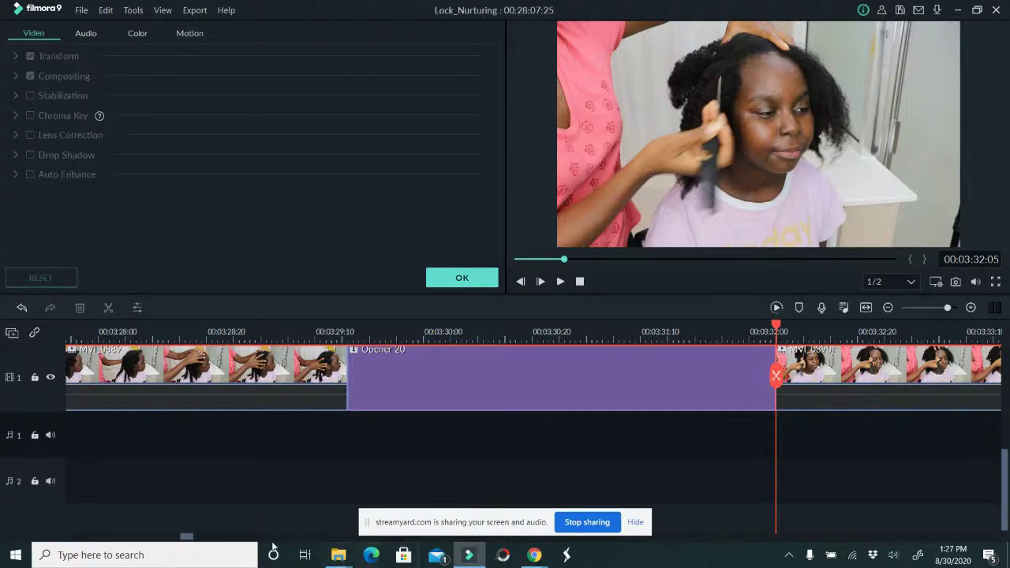
Close the clip's settings and save the project in the Wondershare Filmora 9 Projects folder.
left_click_drag(186, 539, 184, 539)
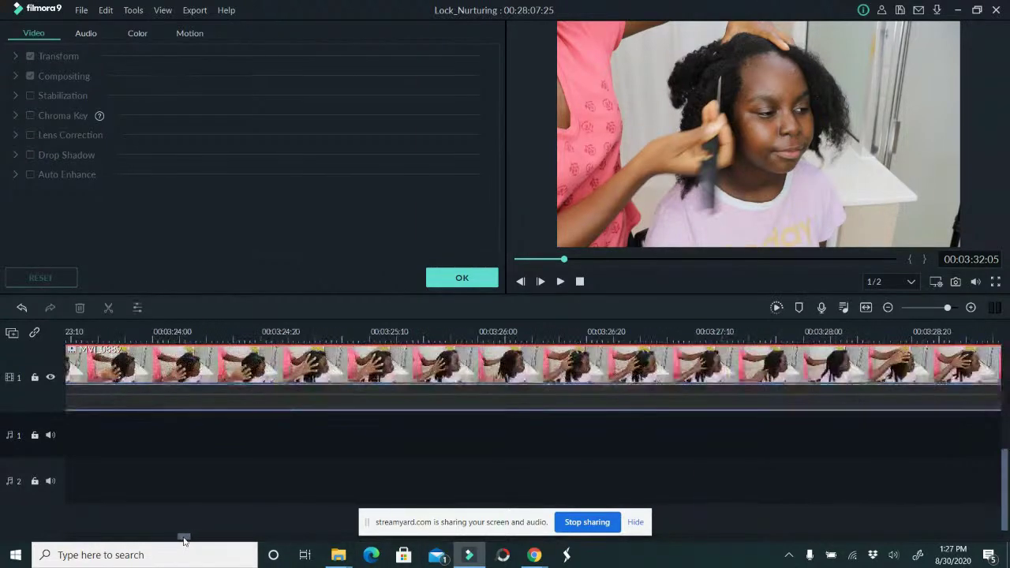
scroll(553, 335, "down", 5)
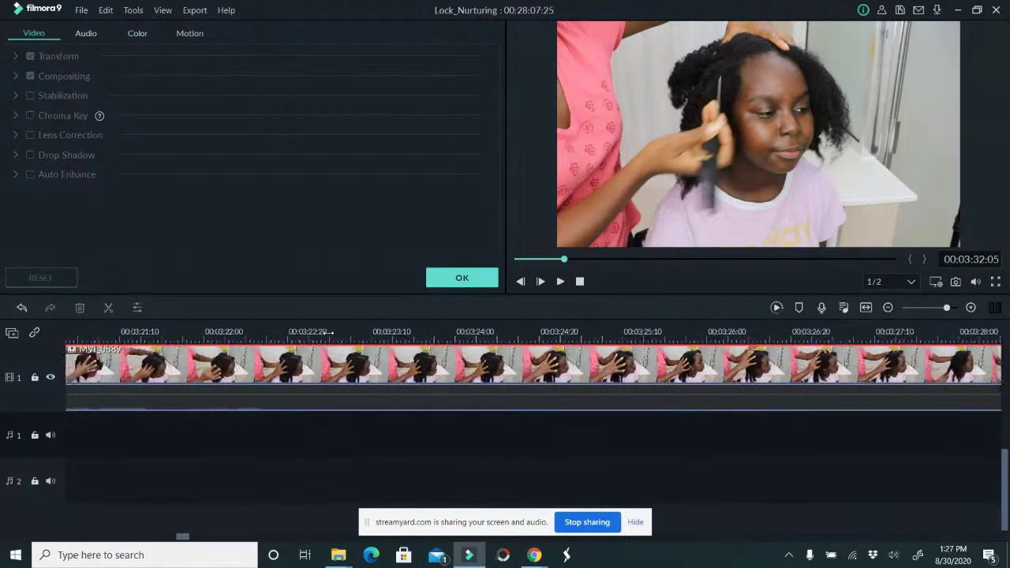
left_click(487, 278)
key("ctrl+s")
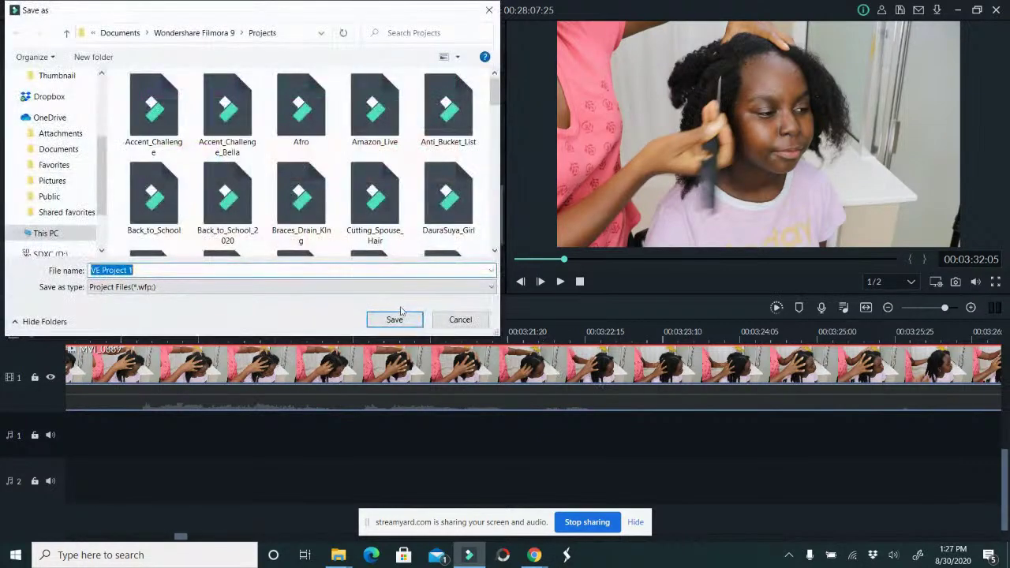
key("Return")
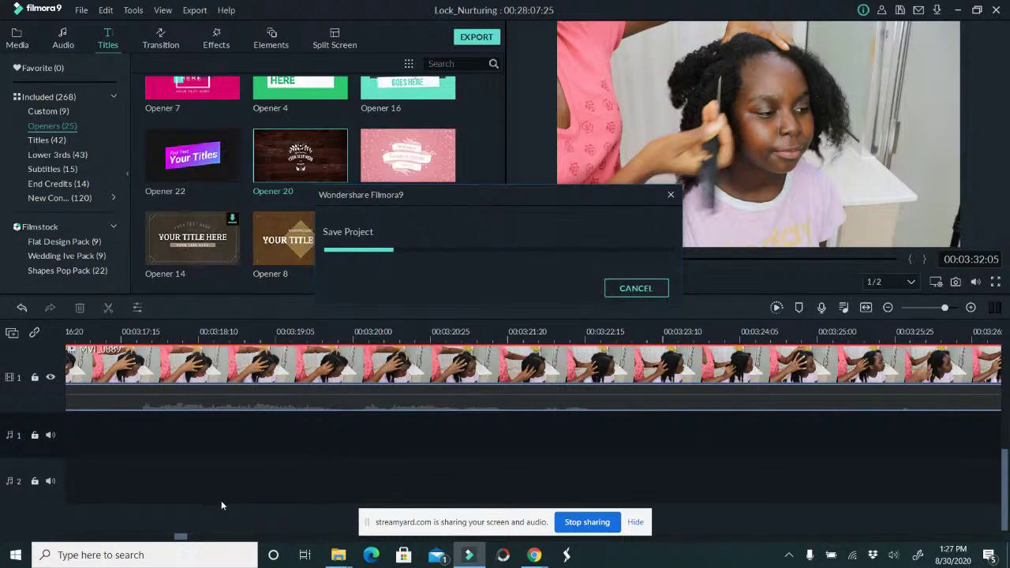
Play back the end of the existing voiceover on audio track 1 and set the playhead at 00:02:06:05.
left_click_drag(180, 537, 173, 537)
scroll(150, 533, "up", 5)
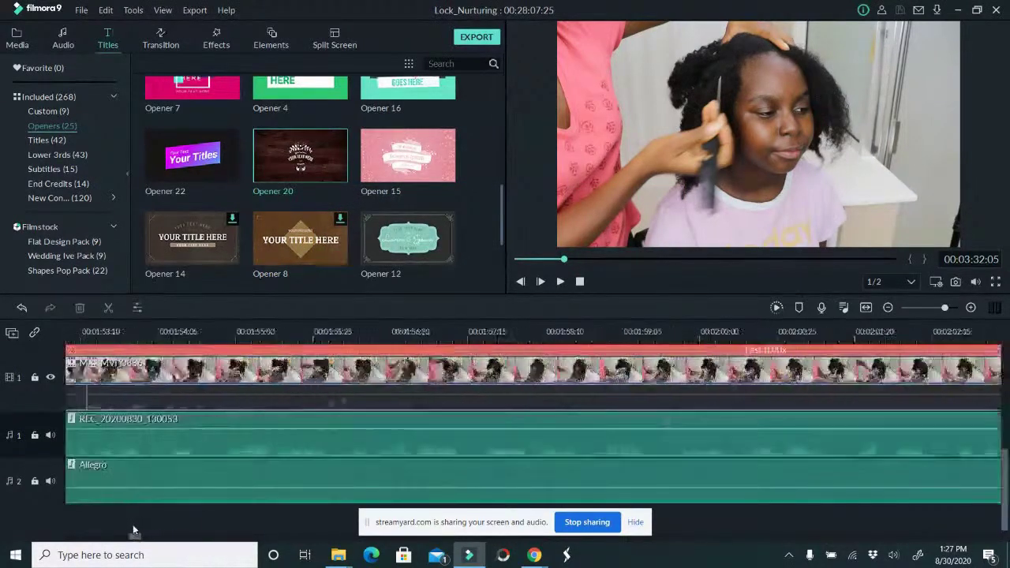
scroll(137, 524, "down", 3)
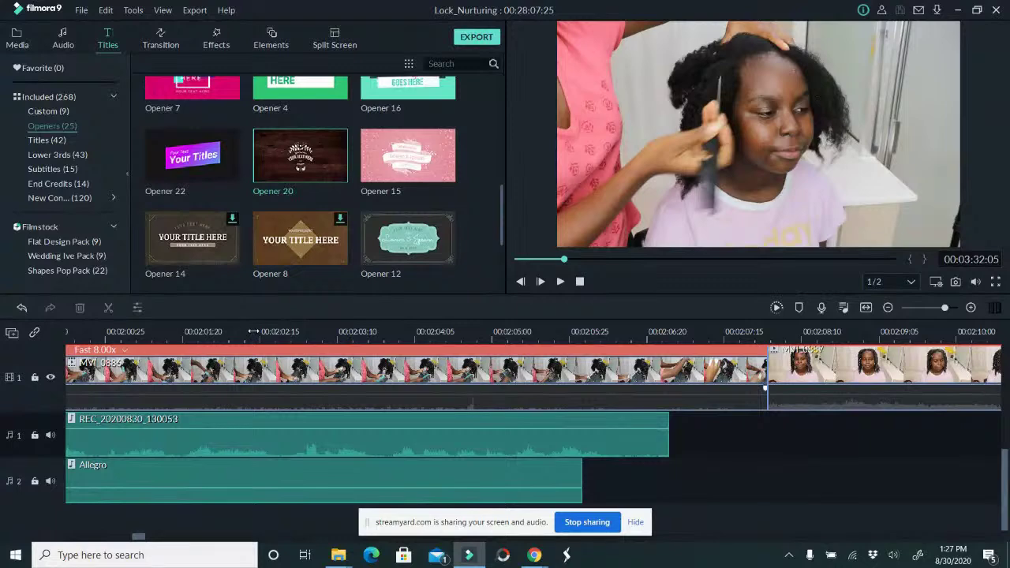
left_click(252, 331)
left_click(563, 283)
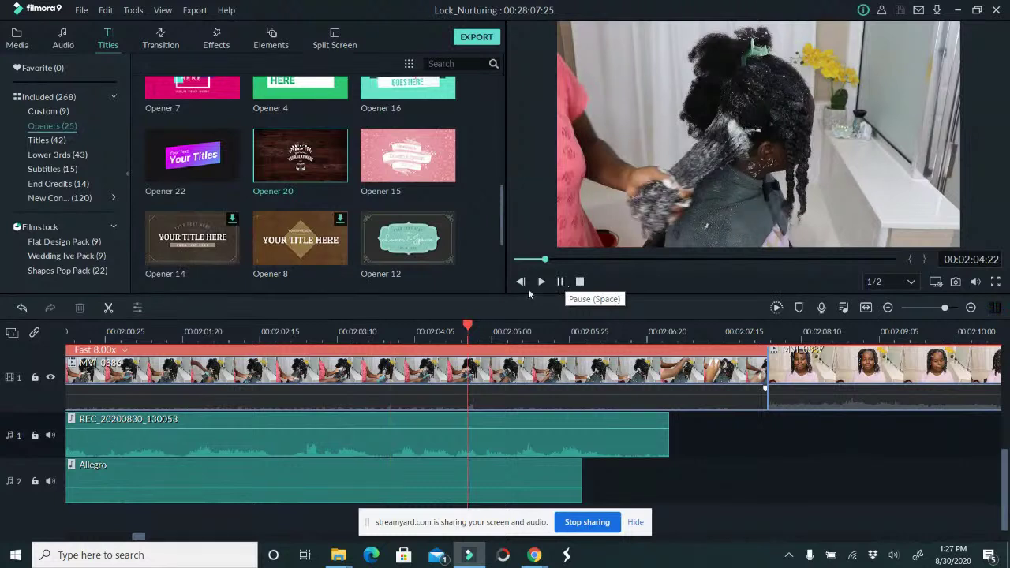
left_click(556, 286)
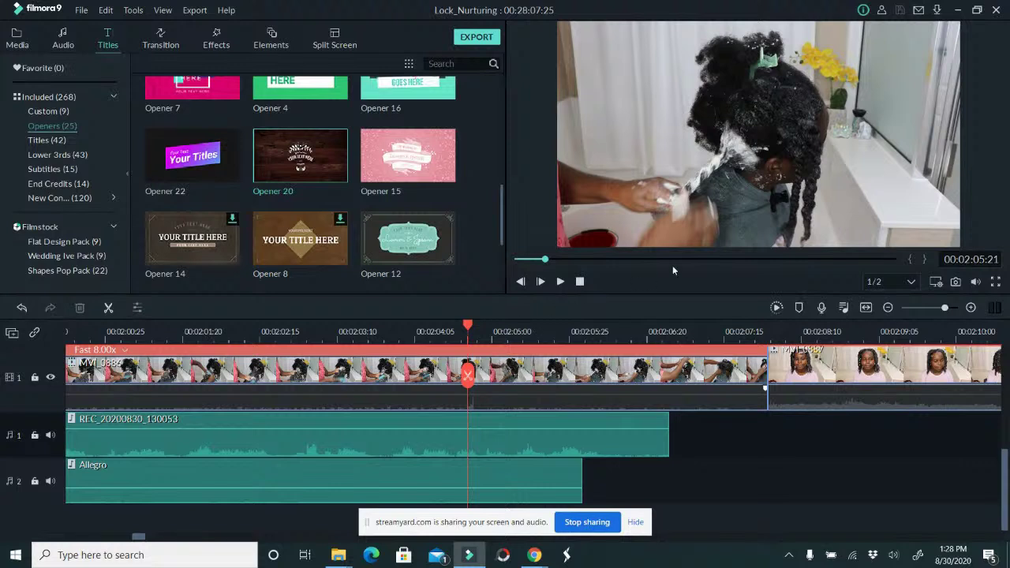
left_click(516, 332)
left_click_drag(525, 334, 606, 337)
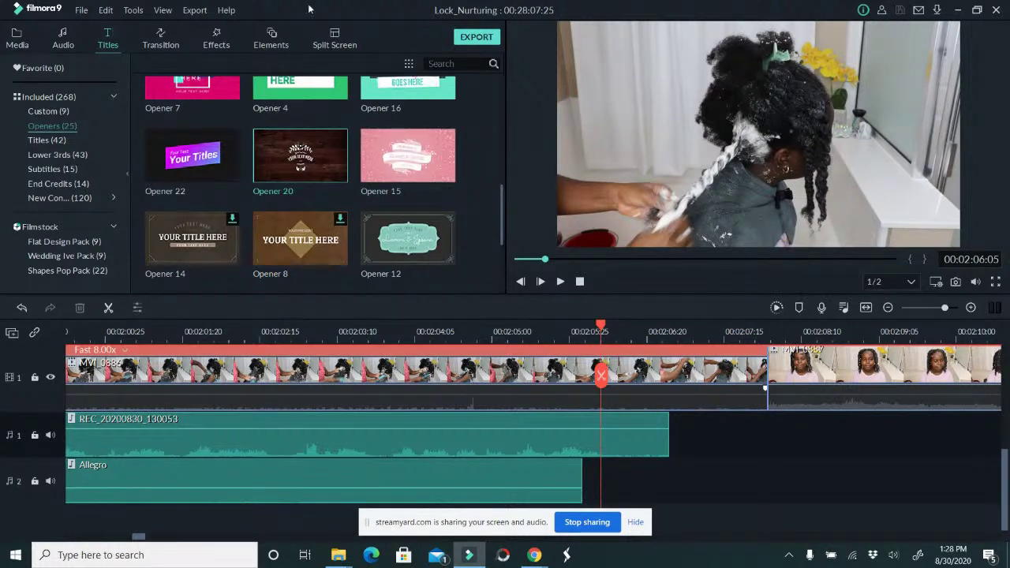
Record a voiceover through the Blue Snowball microphone with the project muted, from 00:02:06:05 to about 00:02:58:09.
left_click(83, 10)
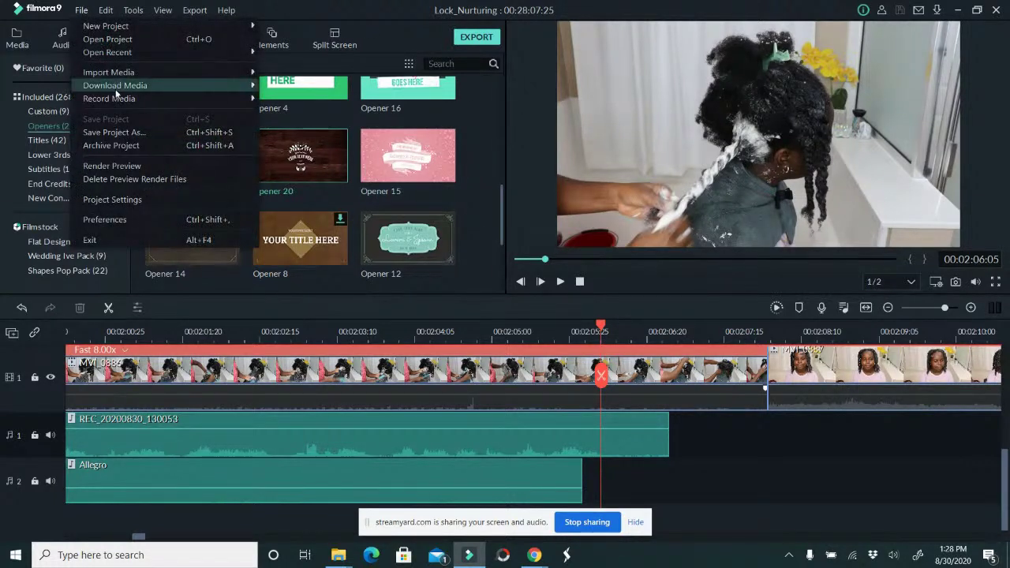
mouse_move(119, 100)
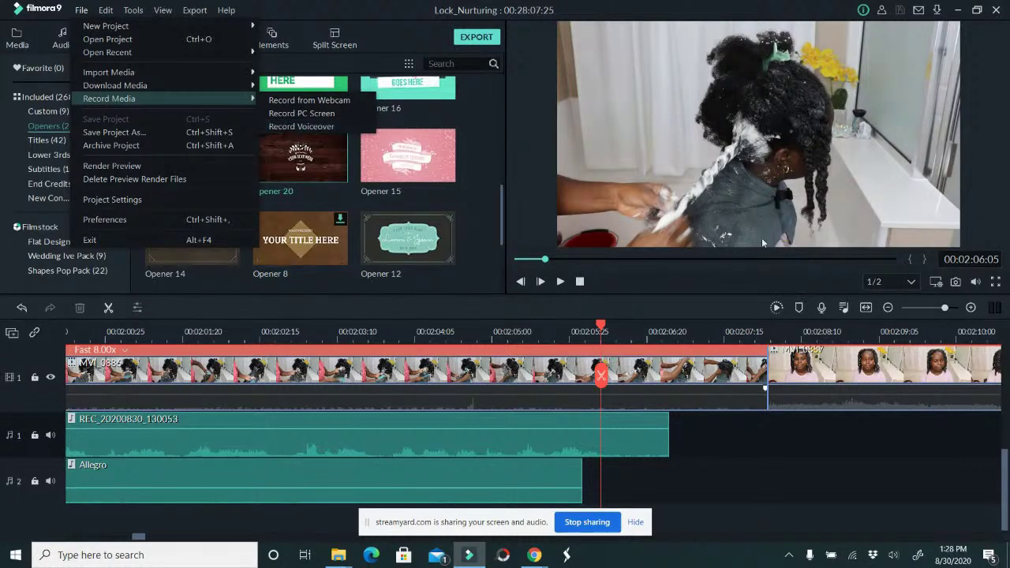
left_click_drag(945, 307, 934, 310)
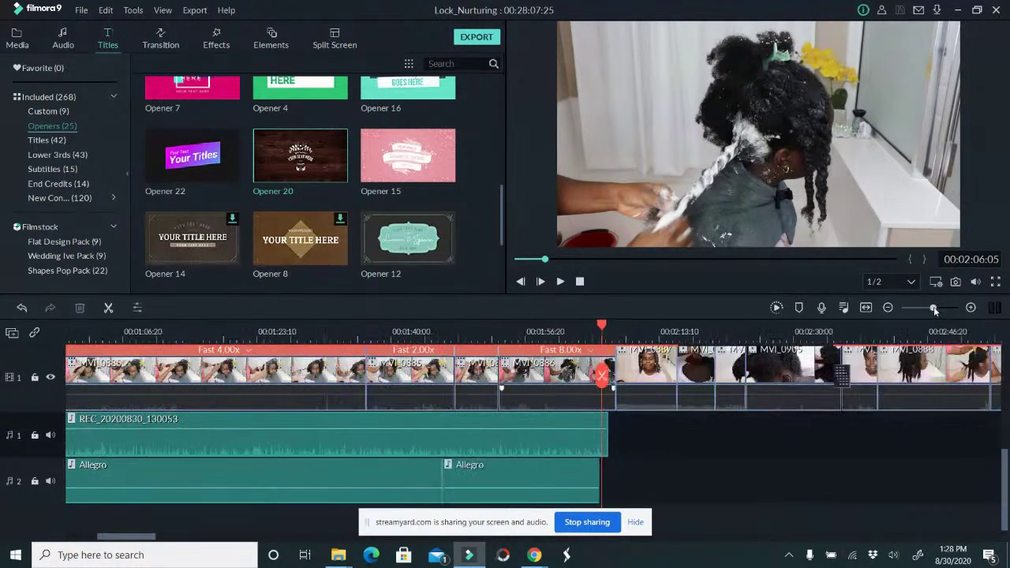
mouse_move(303, 190)
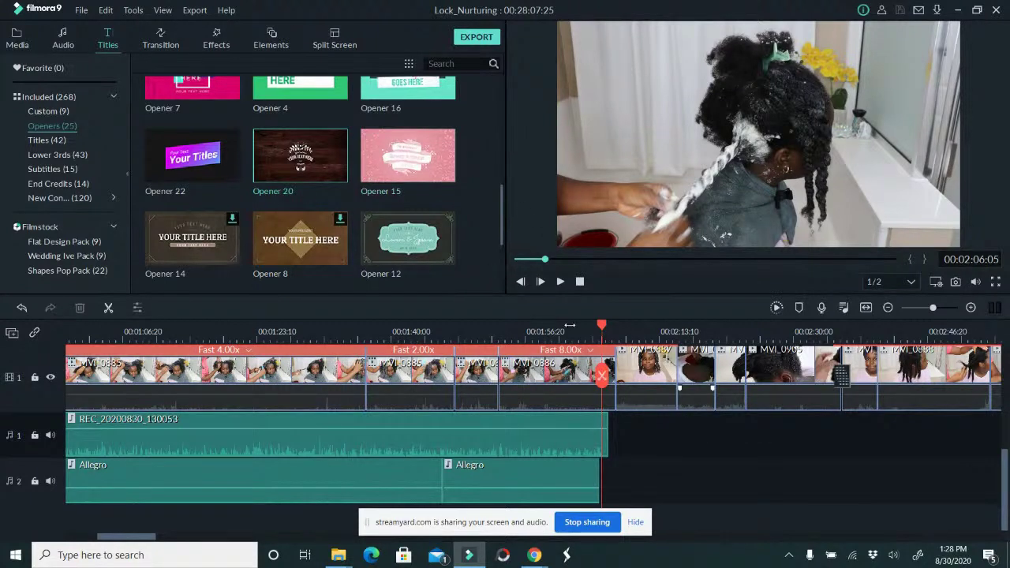
left_click(82, 10)
mouse_move(126, 98)
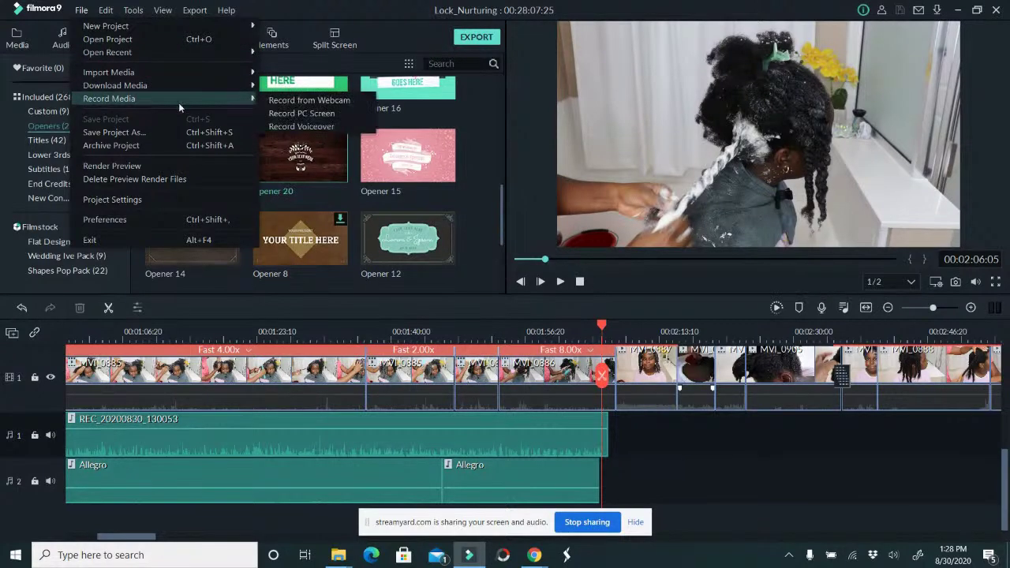
left_click(315, 128)
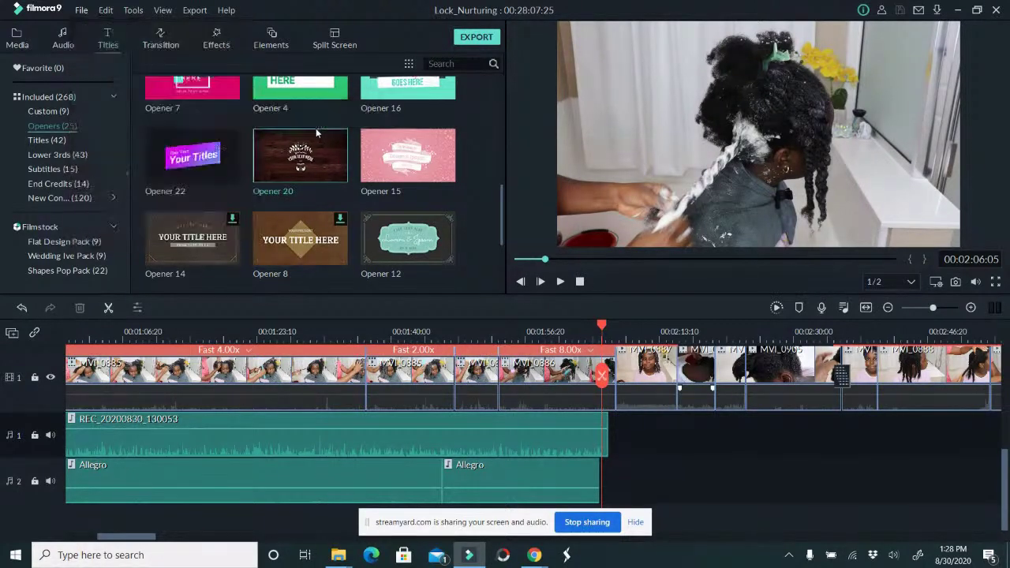
left_click(506, 271)
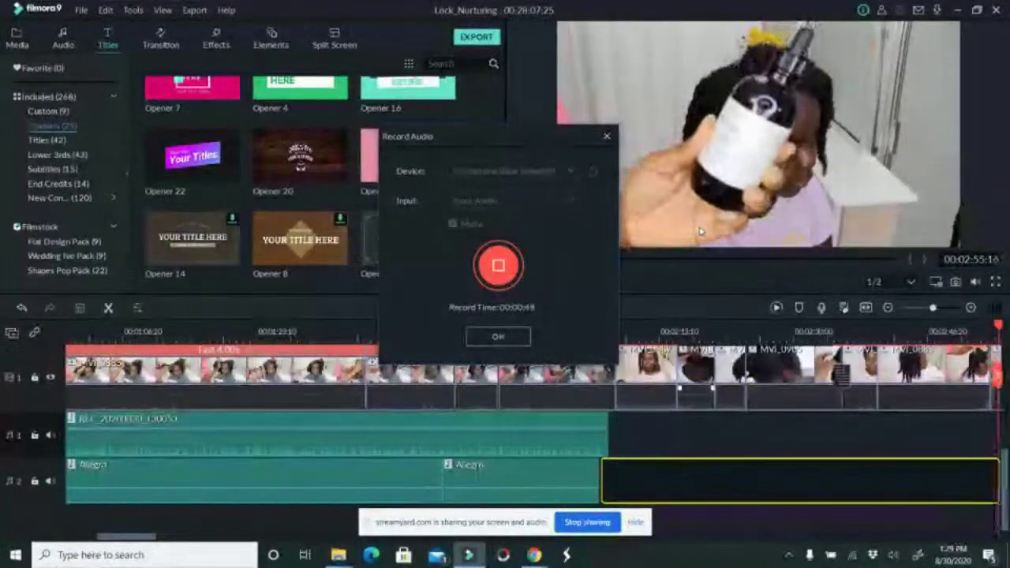
left_click(498, 265)
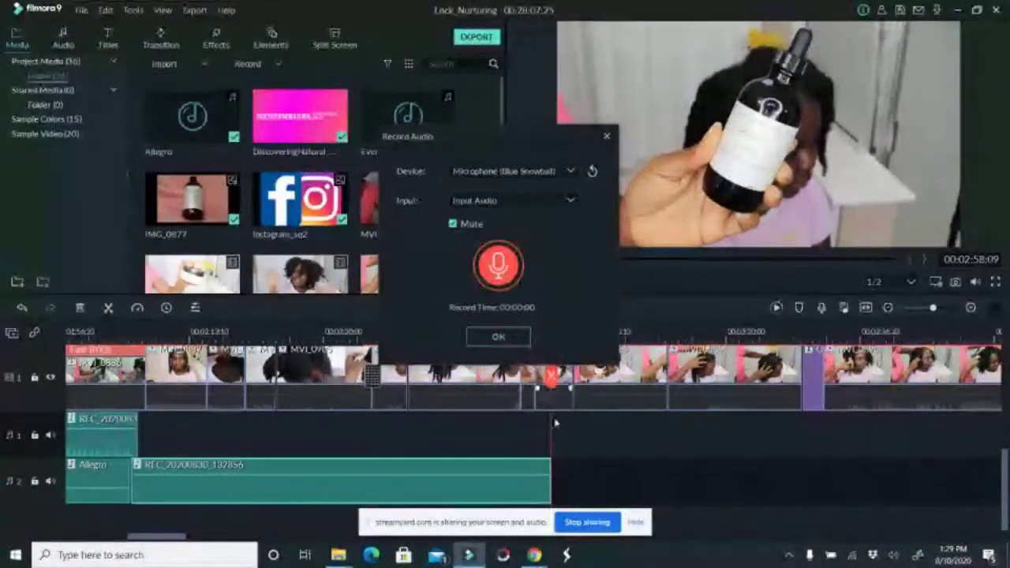
left_click(521, 337)
Play back the last part of the new voiceover to find its cut point, stopping at about 00:02:48:29.
left_click(510, 328)
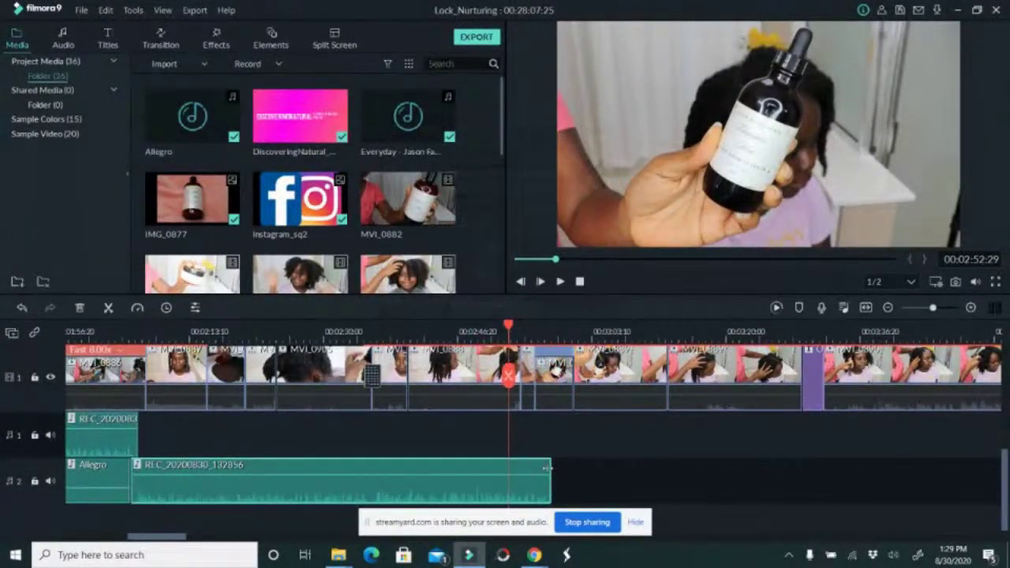
left_click(559, 281)
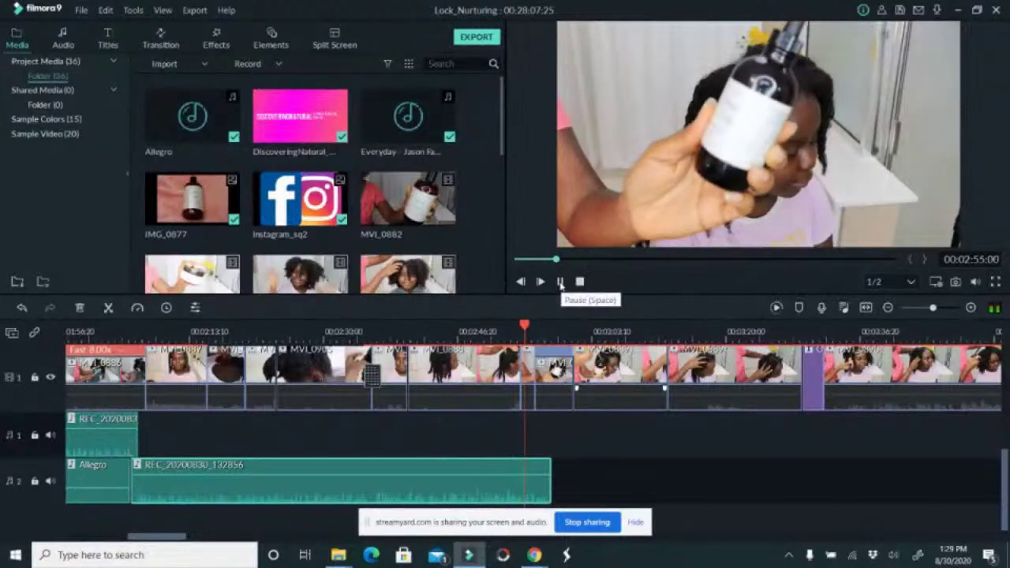
left_click(560, 282)
left_click(394, 334)
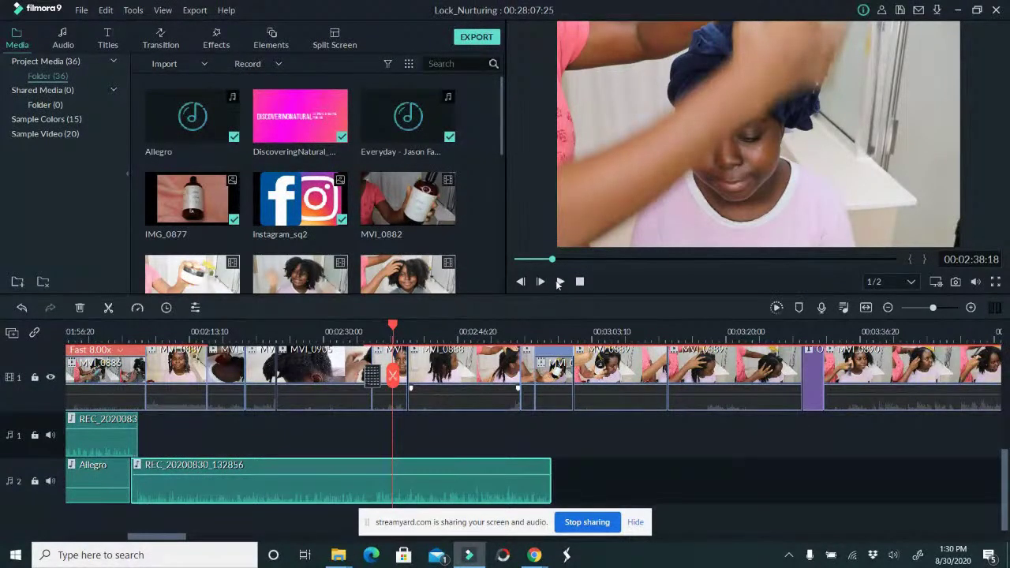
left_click(559, 282)
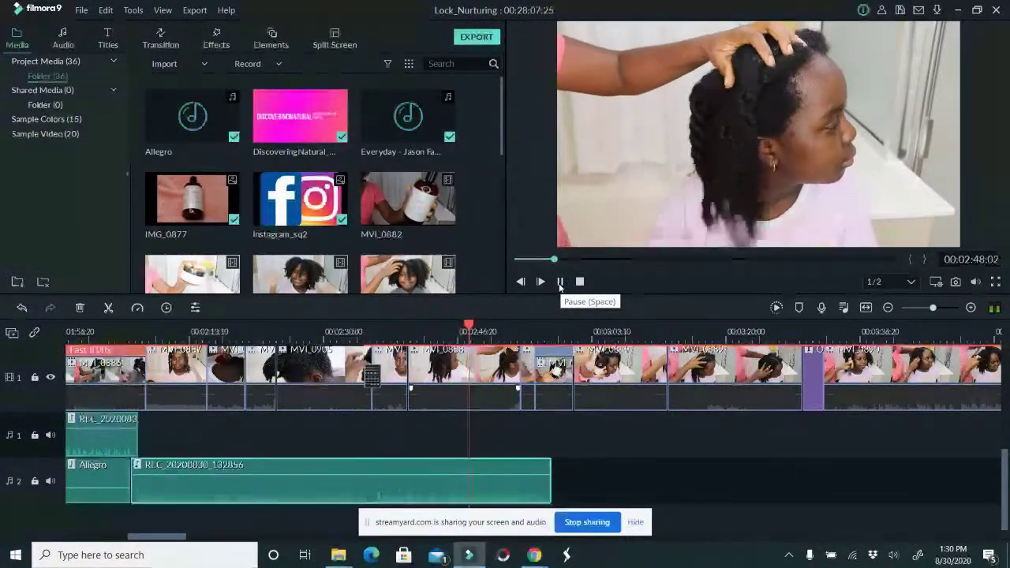
left_click(559, 283)
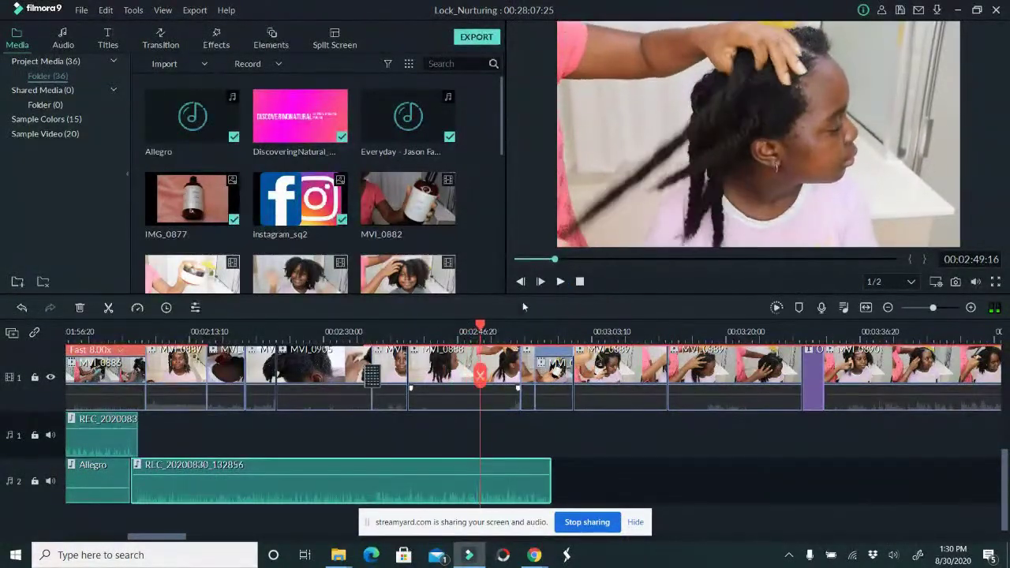
left_click(459, 328)
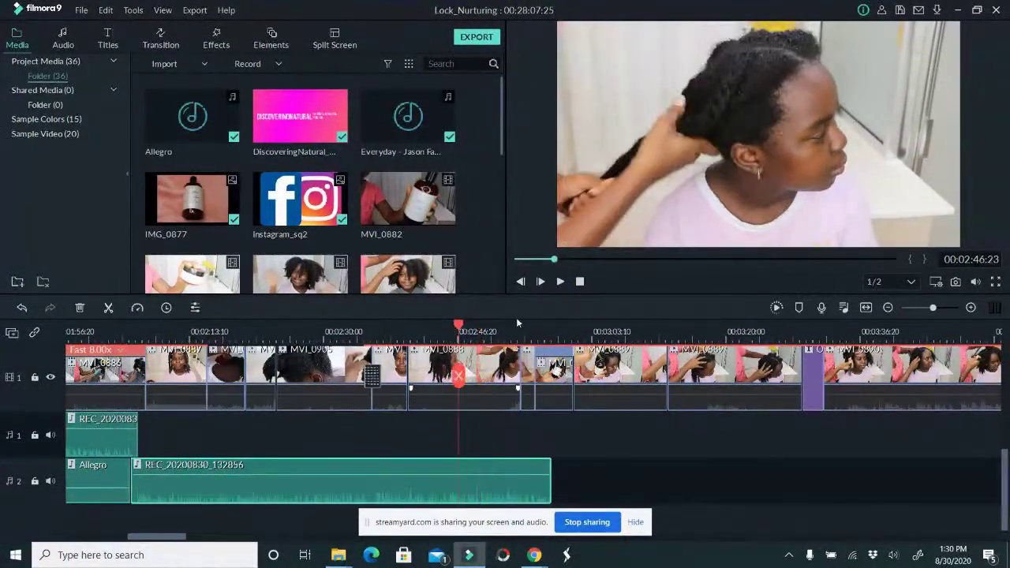
left_click(561, 282)
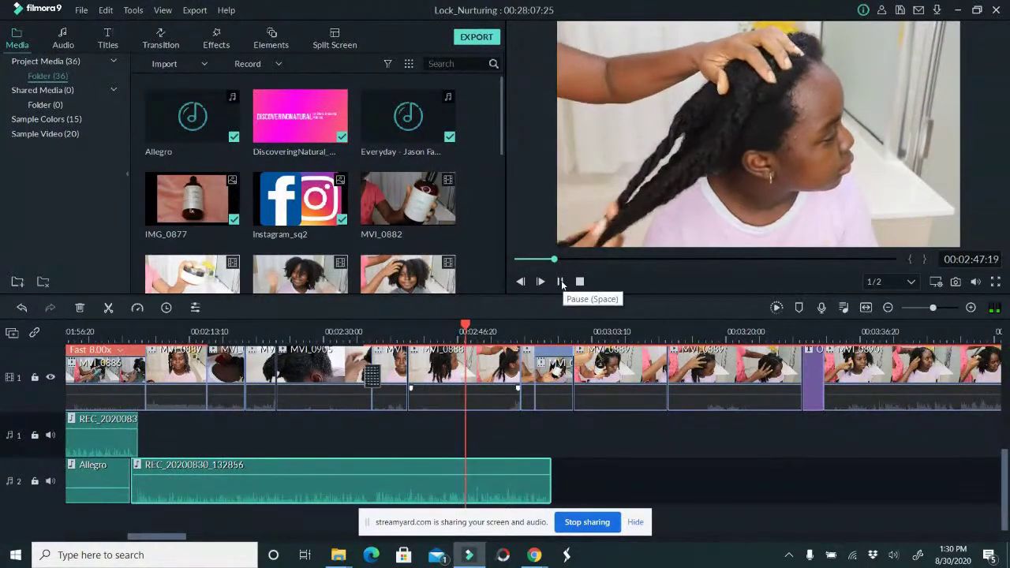
left_click(561, 282)
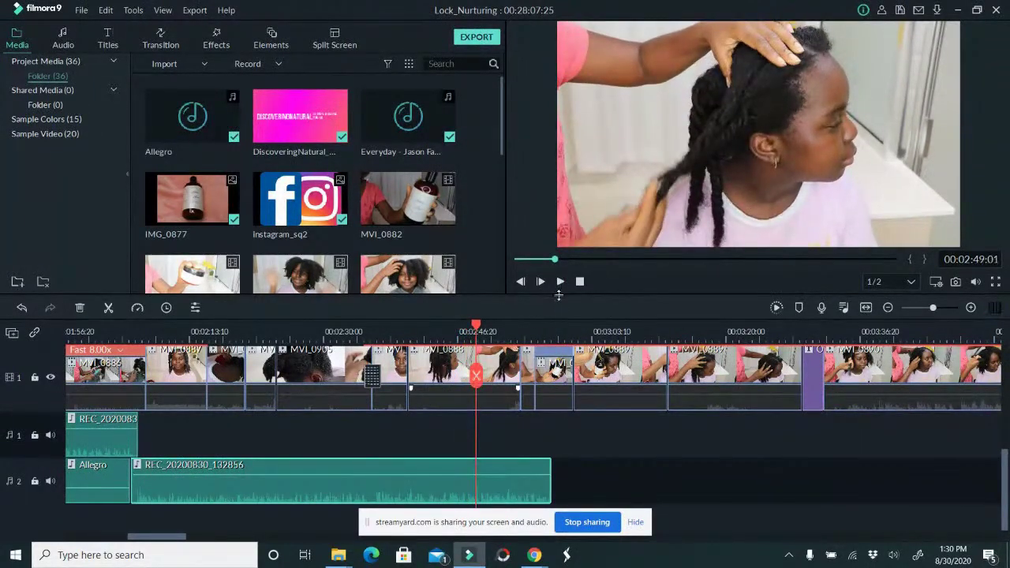
left_click(561, 282)
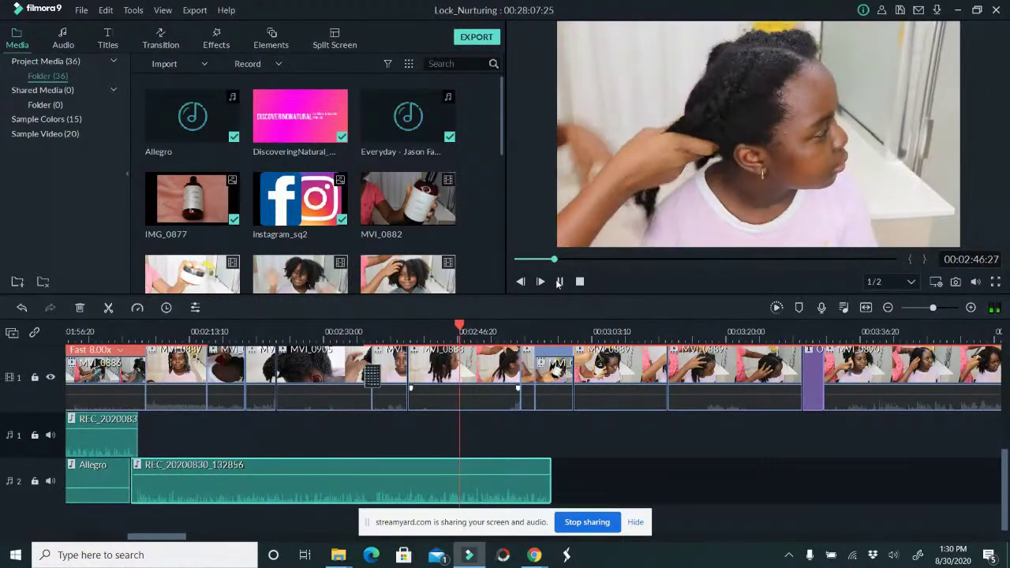
left_click(561, 282)
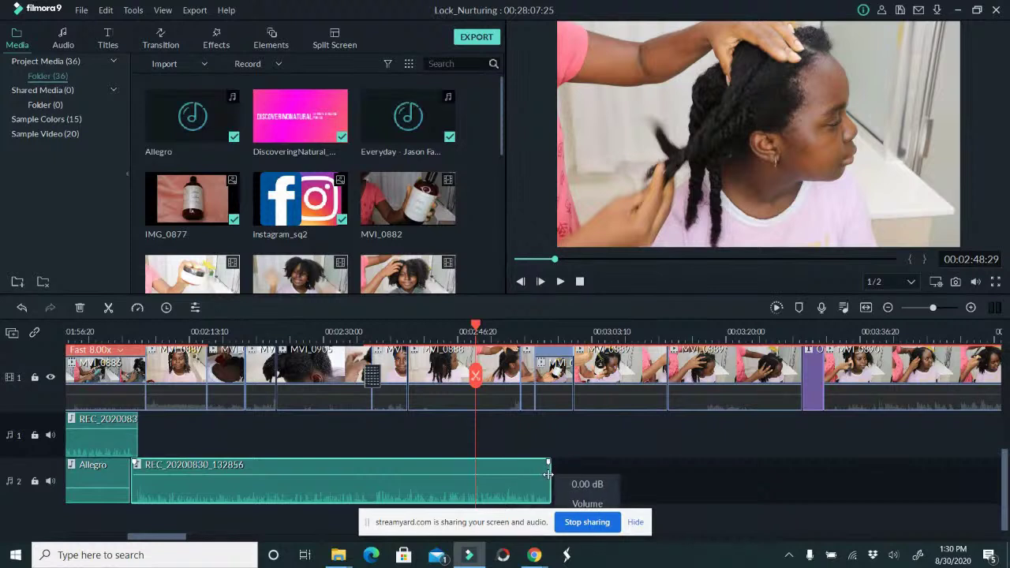
Trim the ends of the new voiceover and the MVI_0888 clip to the playhead at about 00:02:48:27.
left_click_drag(550, 481, 474, 481)
left_click(501, 380)
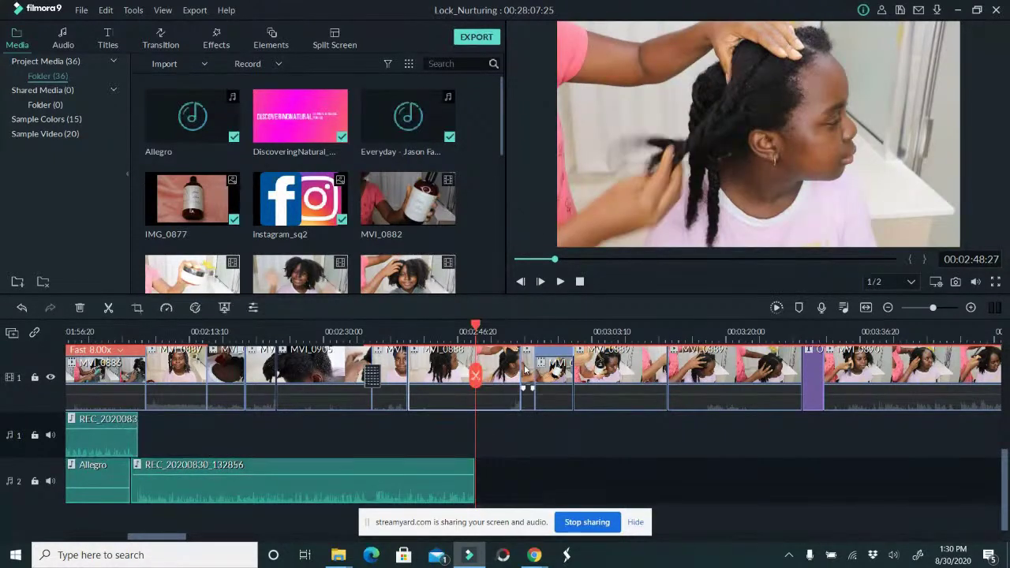
left_click_drag(520, 372, 475, 385)
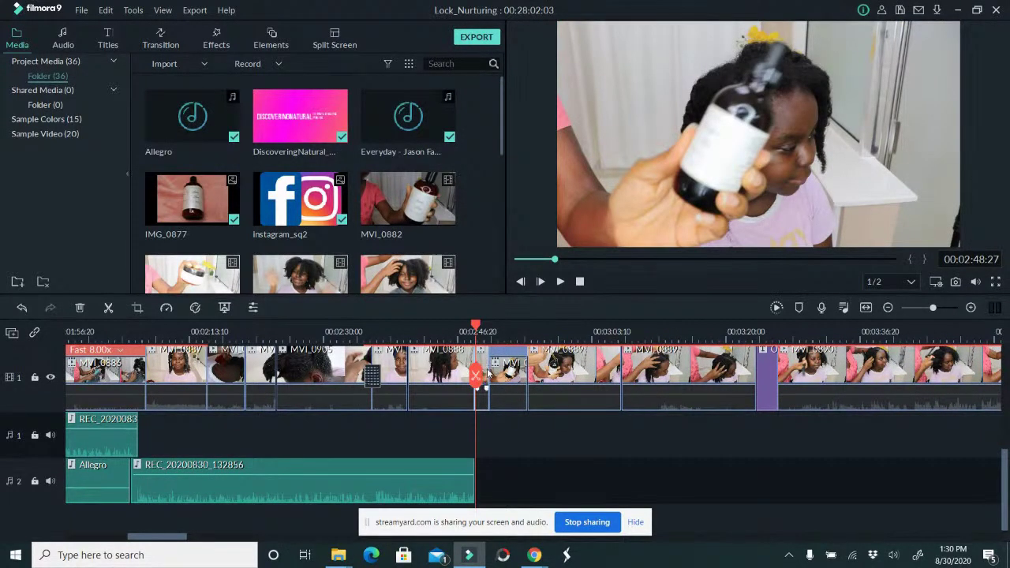
Ripple delete the short clip directly after the trimmed MVI_0888 clip and save the project.
key("Delete")
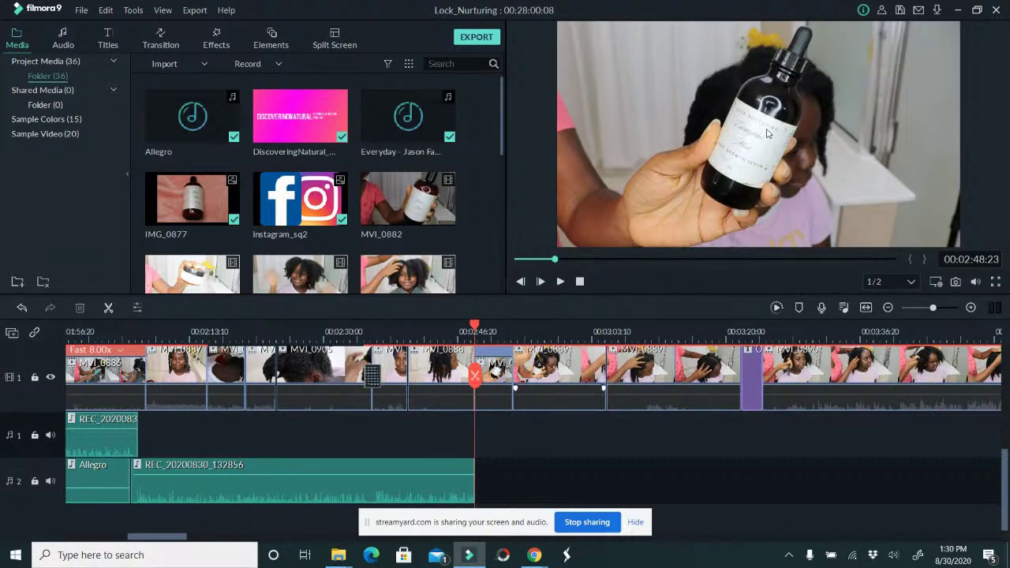
key("ctrl+s")
Record another voiceover through the Blue Snowball microphone with the project muted, from 00:02:48:23 to about 00:03:25:24.
left_click(79, 9)
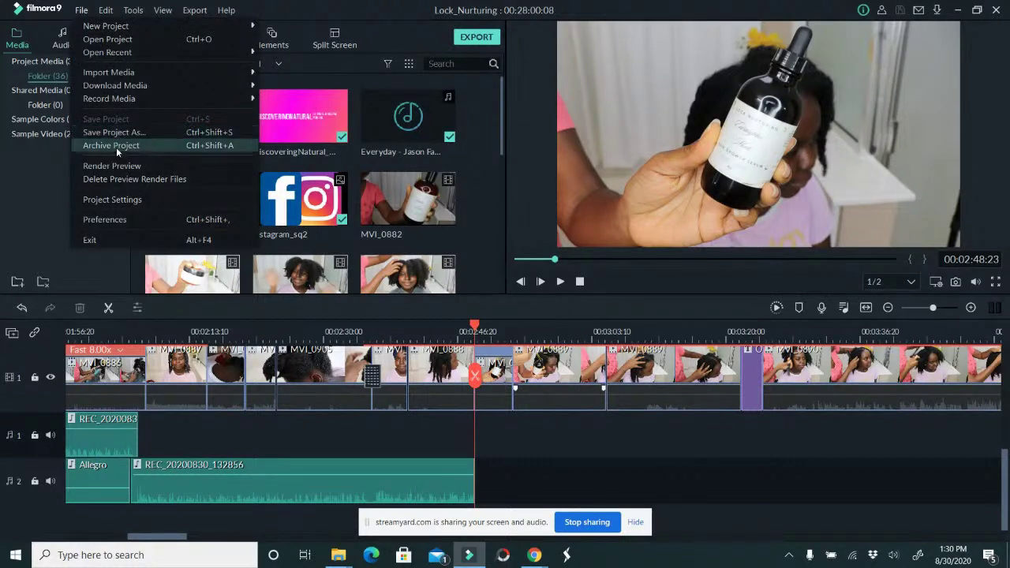
mouse_move(202, 105)
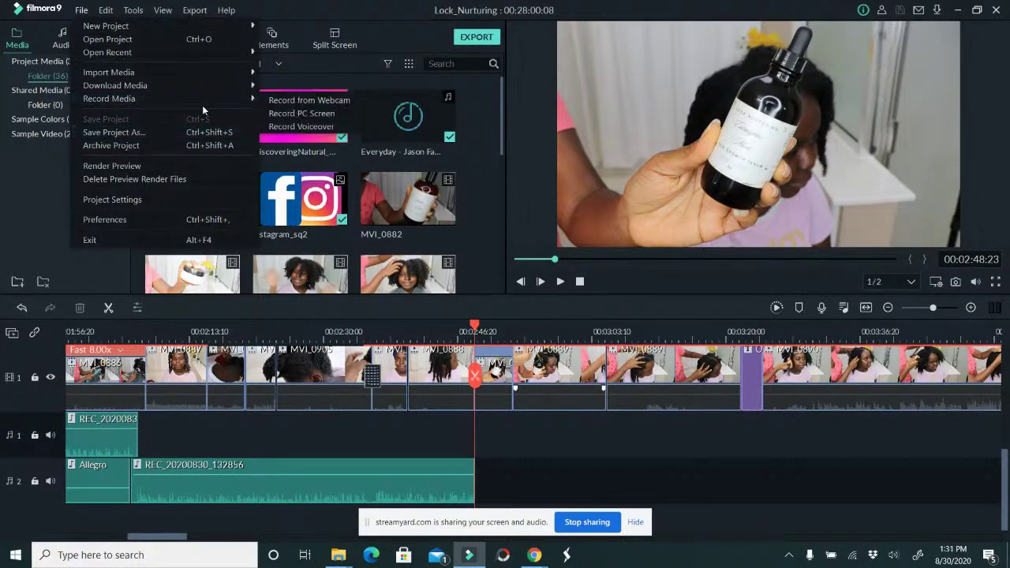
left_click(304, 126)
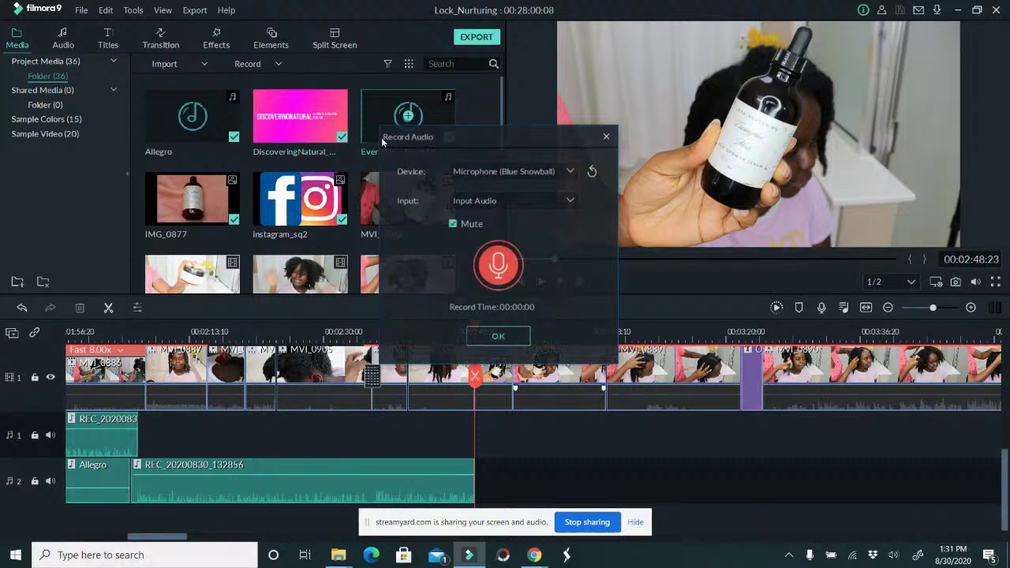
left_click(501, 268)
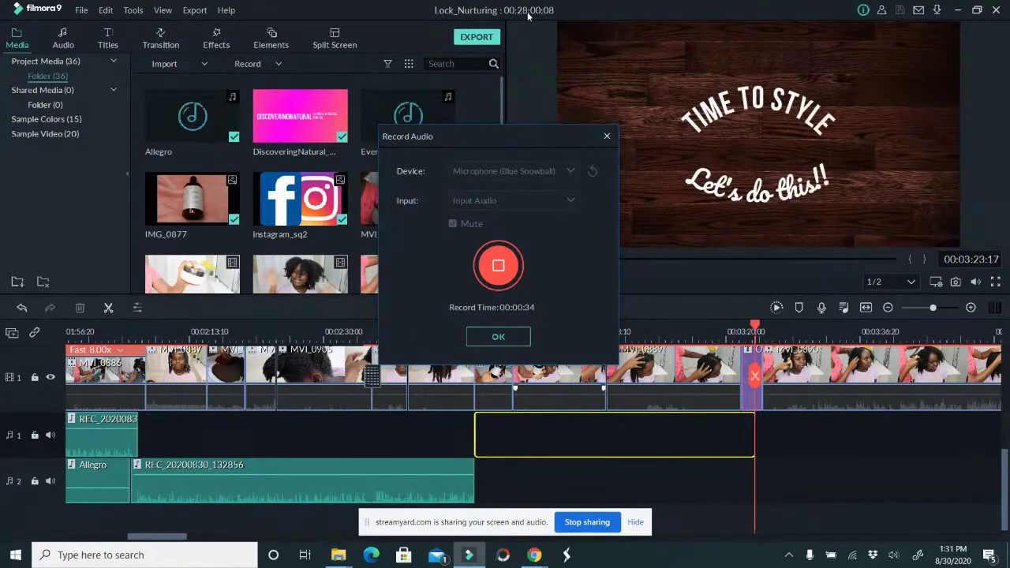
left_click(498, 265)
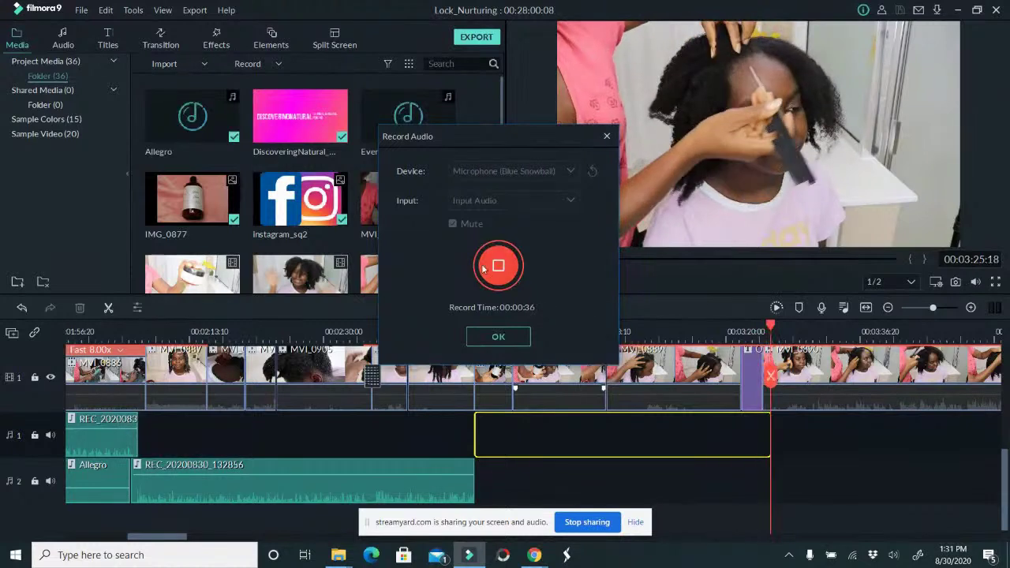
left_click(499, 337)
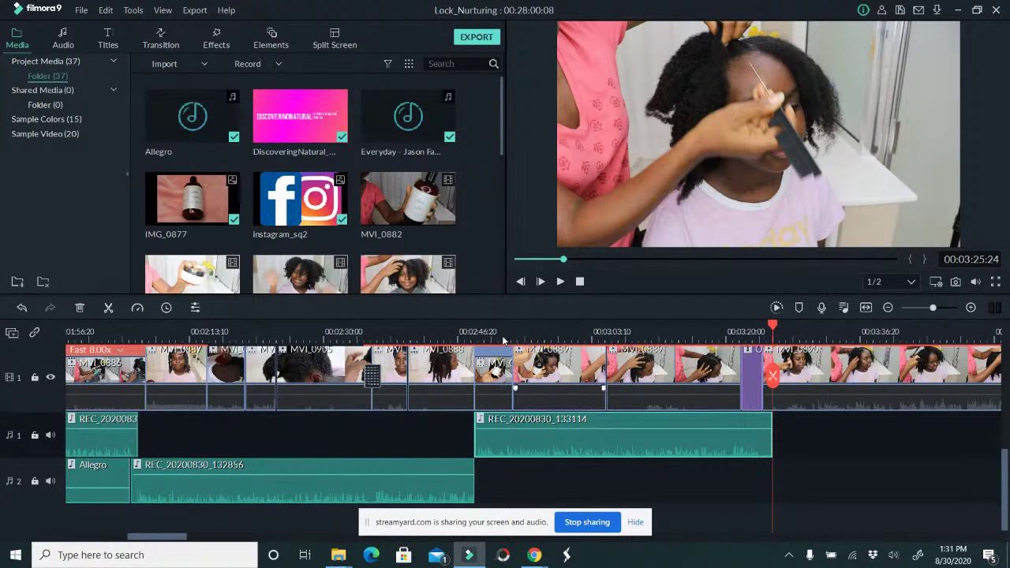
Extend the end of the earlier voiceover on audio track 2 to about 00:02:58, overlapping the newest recording.
left_click(450, 471)
left_click_drag(476, 471, 537, 468)
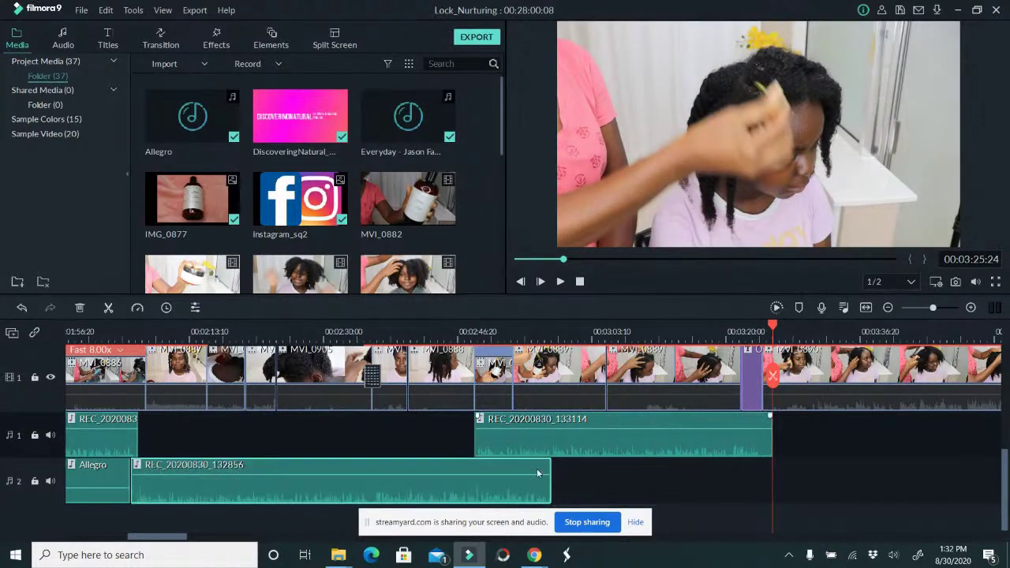
Undo the last lengthening of the REC_20200830_132856 voiceover and move it to audio track 1, between the two neighbouring recordings.
key("ctrl+z")
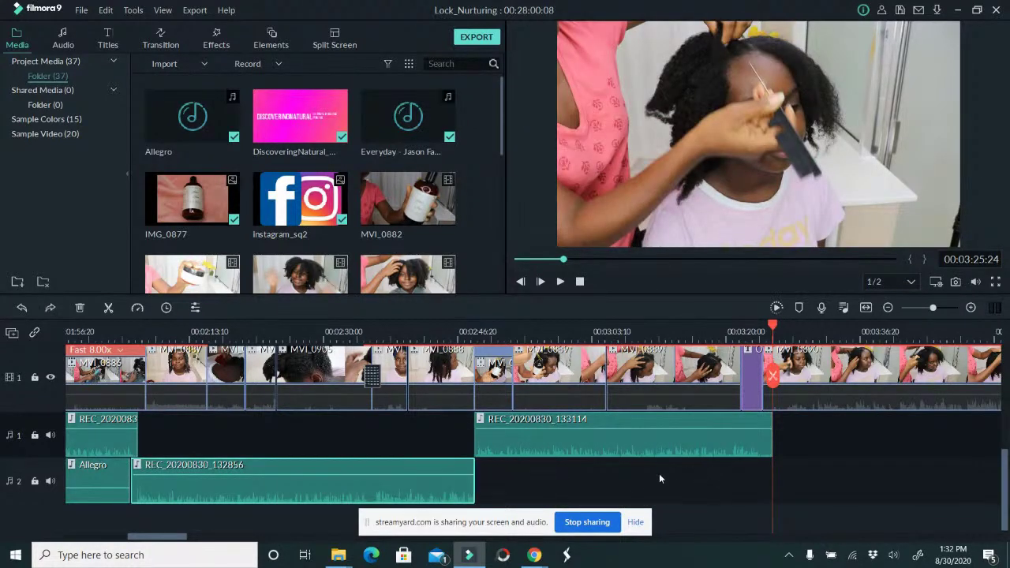
scroll(596, 472, "down", 1)
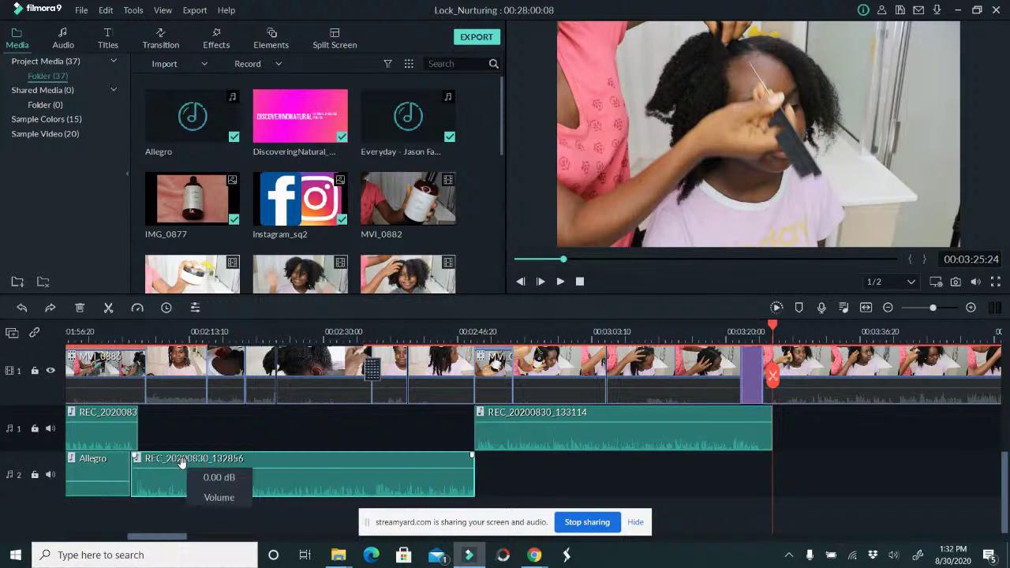
left_click(91, 474)
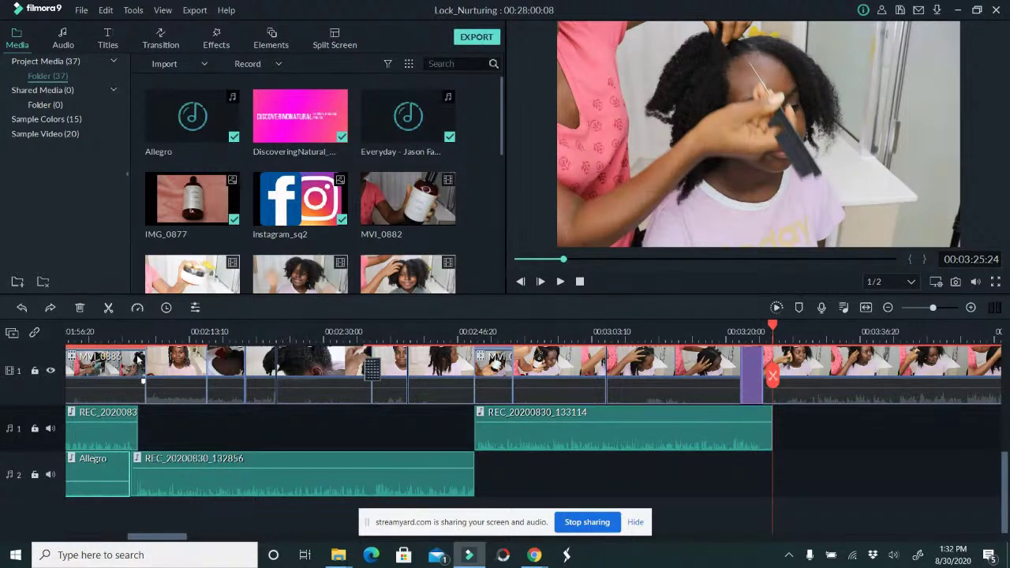
left_click(104, 335)
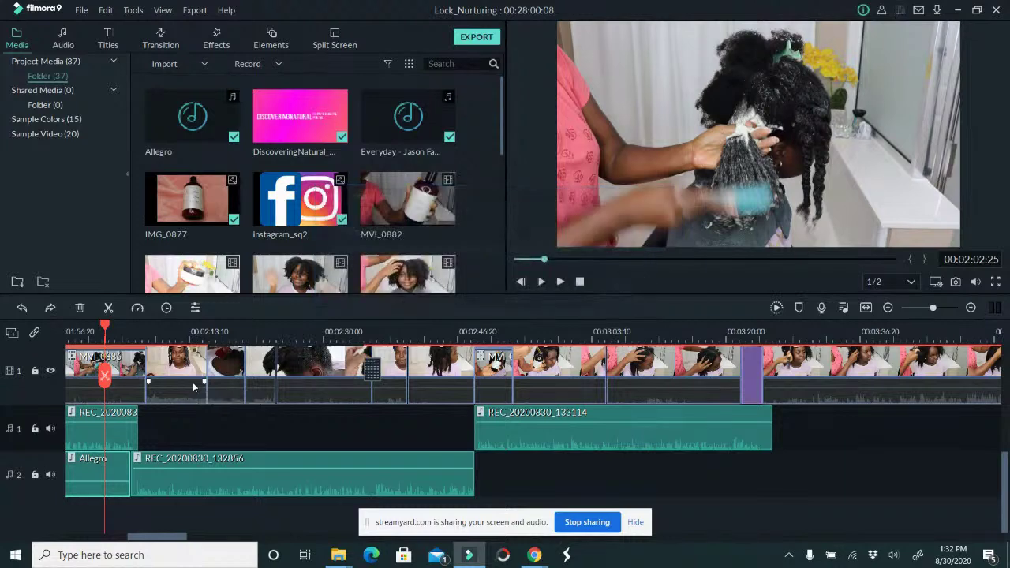
left_click(562, 281)
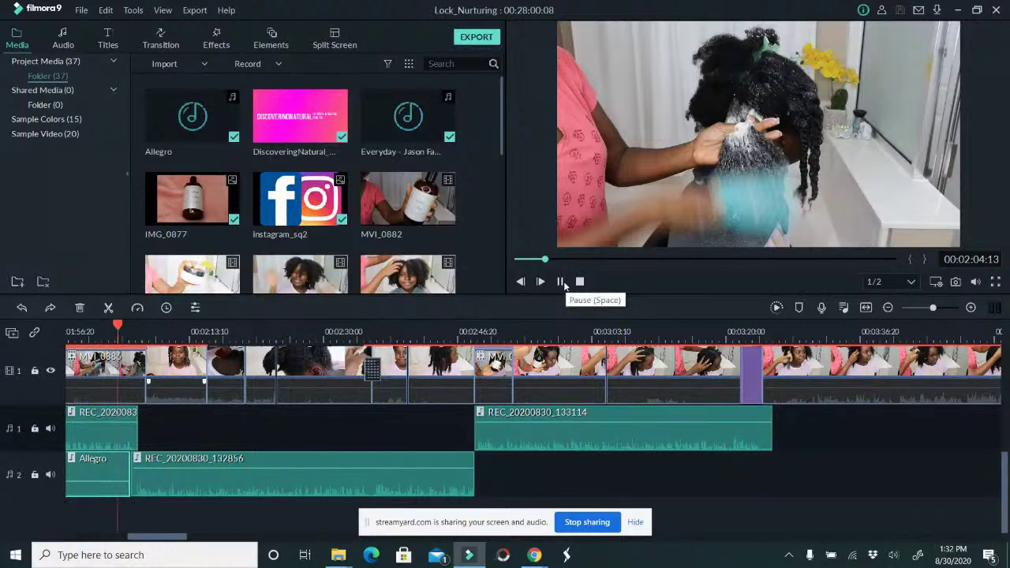
left_click(561, 281)
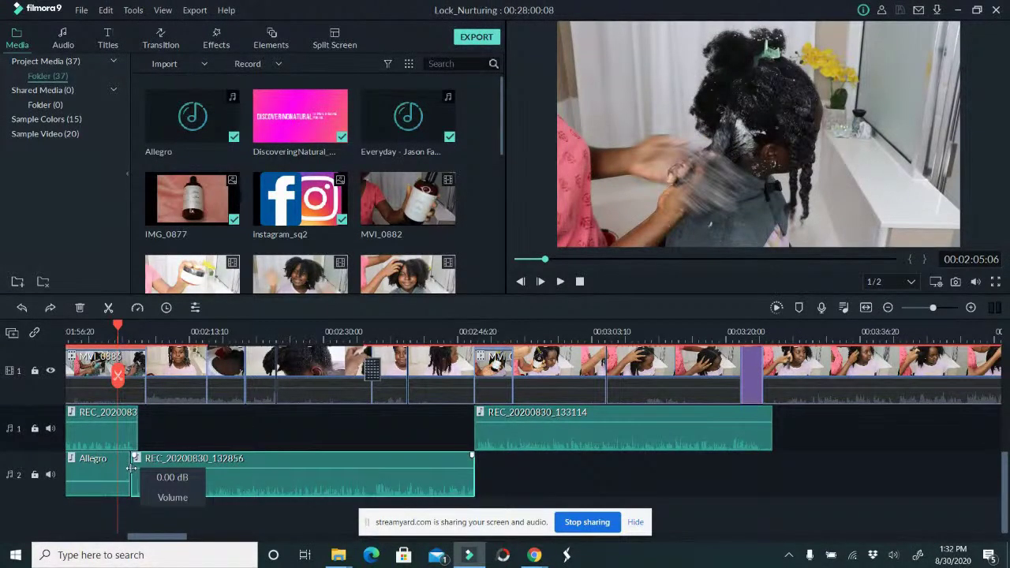
left_click_drag(131, 469, 167, 437)
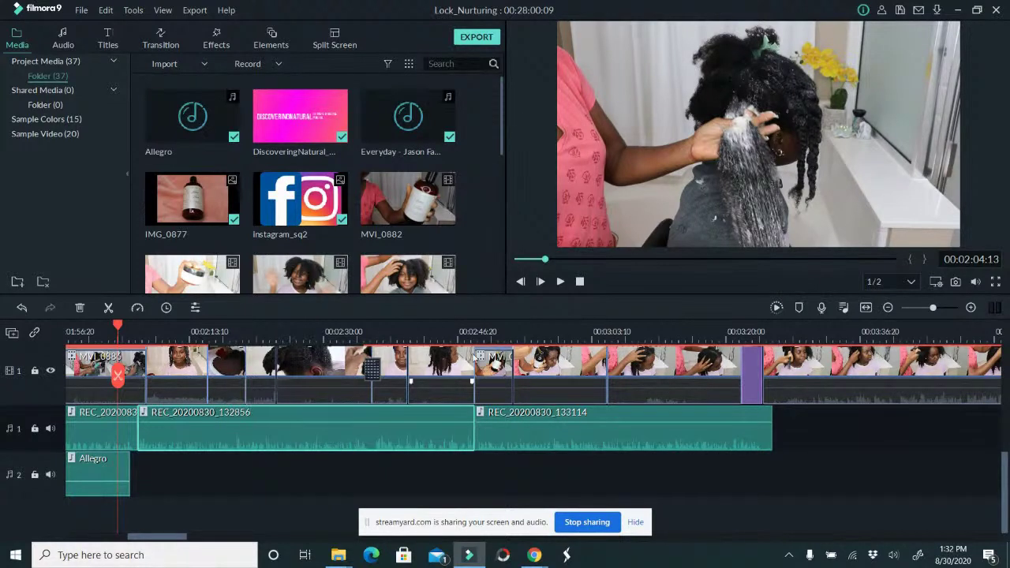
Add the Allegro song from My Music to audio track 2, directly after the existing Allegro clip.
key("ctrl+equal")
key("ctrl+equal")
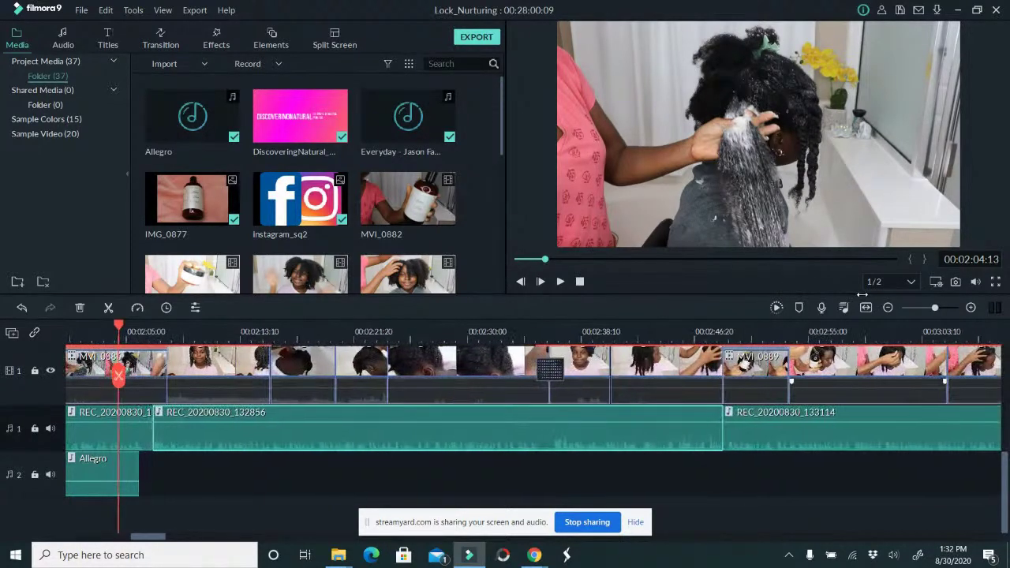
key("ctrl+minus")
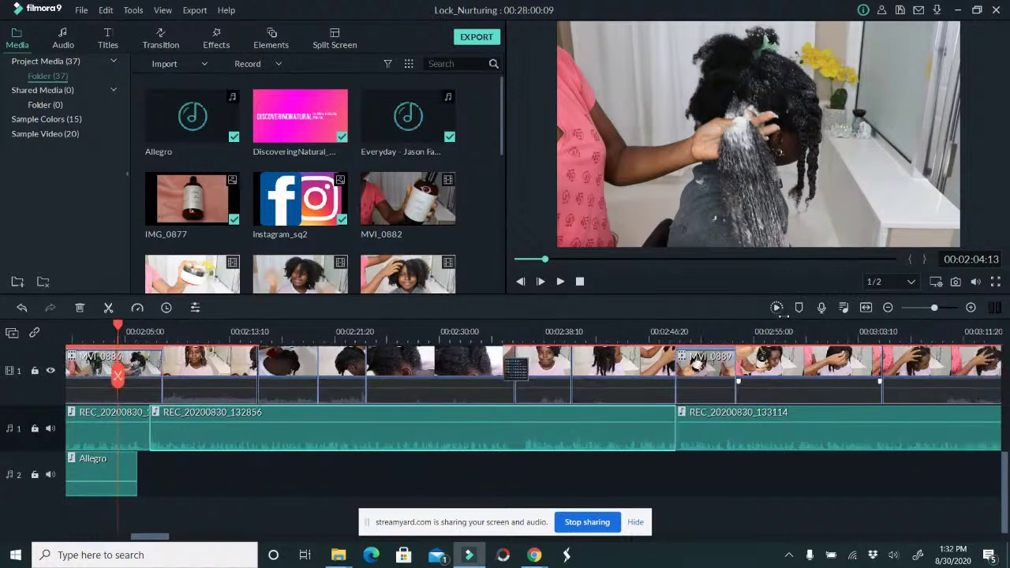
left_click(129, 468)
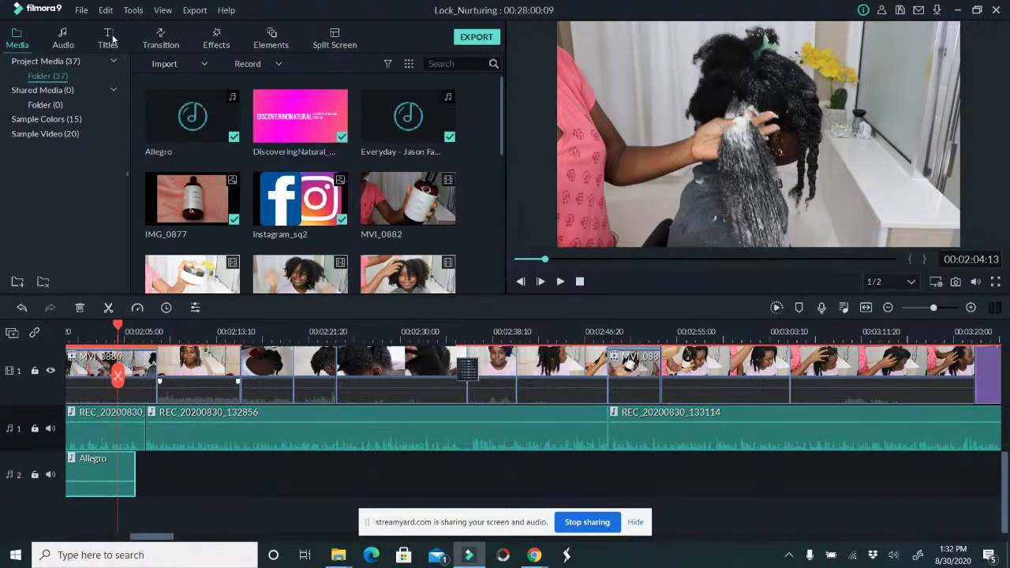
left_click(70, 45)
left_click_drag(285, 138, 162, 476)
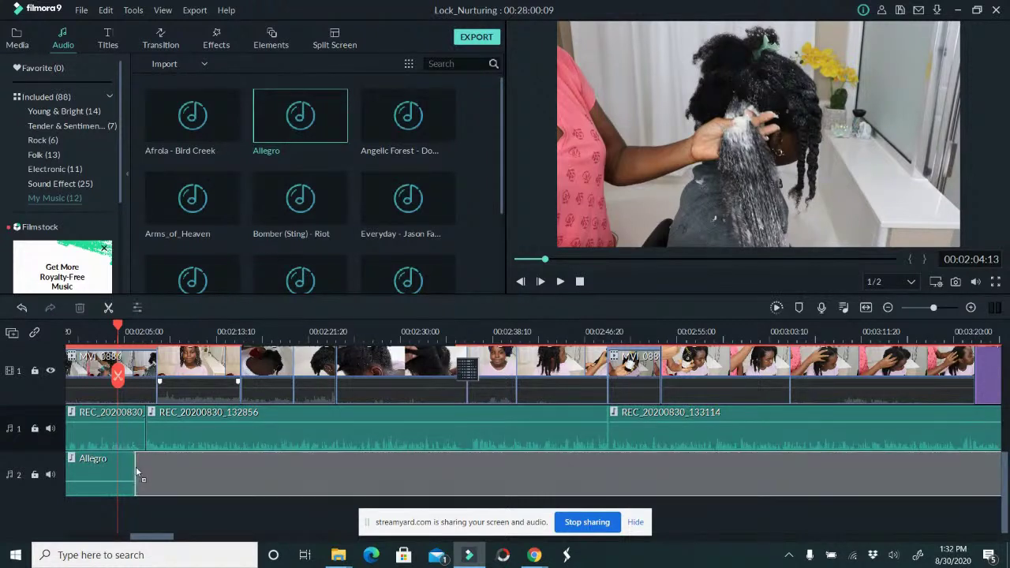
left_click_drag(137, 472, 142, 474)
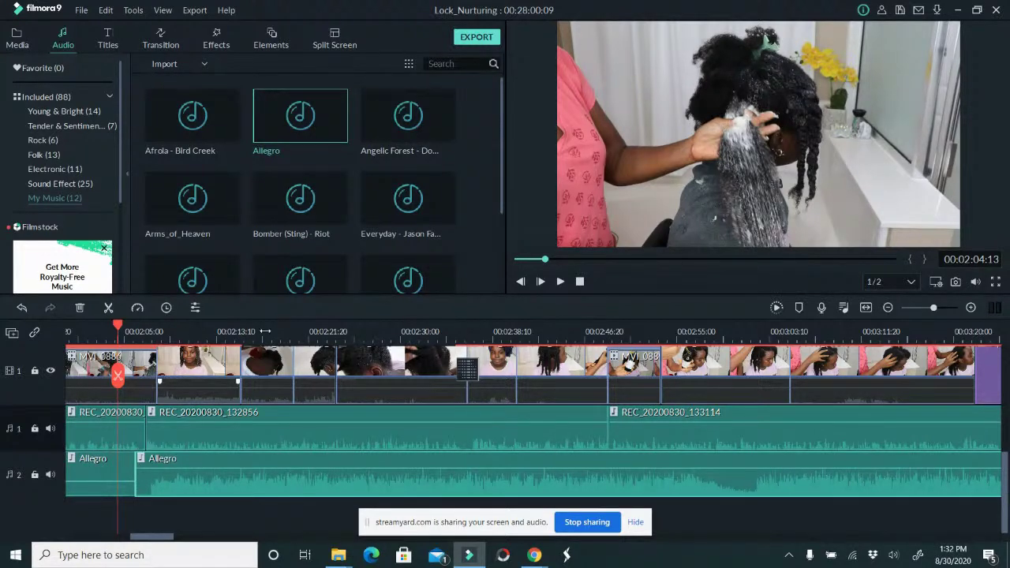
Close the gap before the second Allegro clip and lower its volume to match the first one.
scroll(467, 368, "up", 2)
left_click_drag(177, 476, 178, 476)
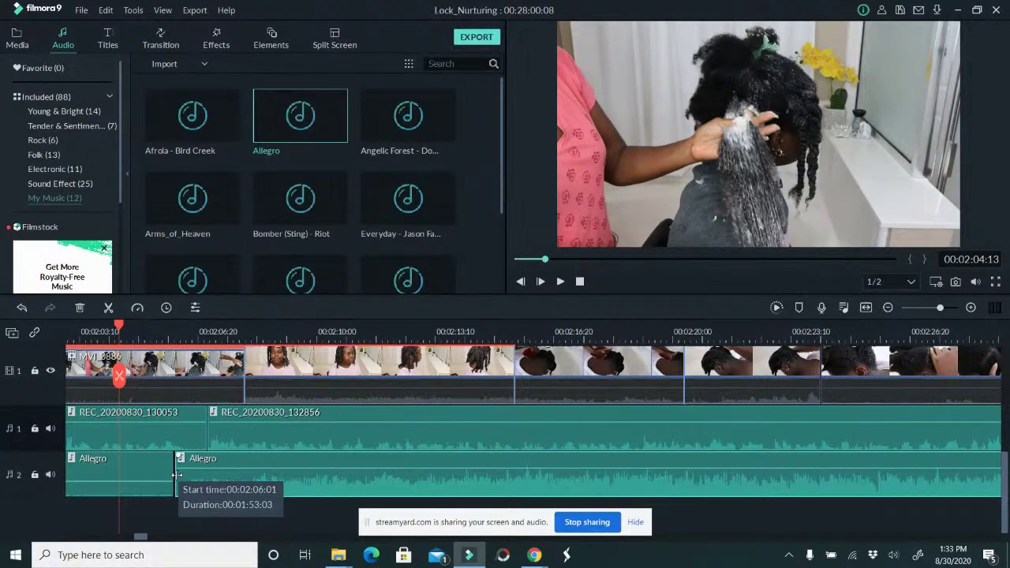
left_click_drag(188, 473, 183, 484)
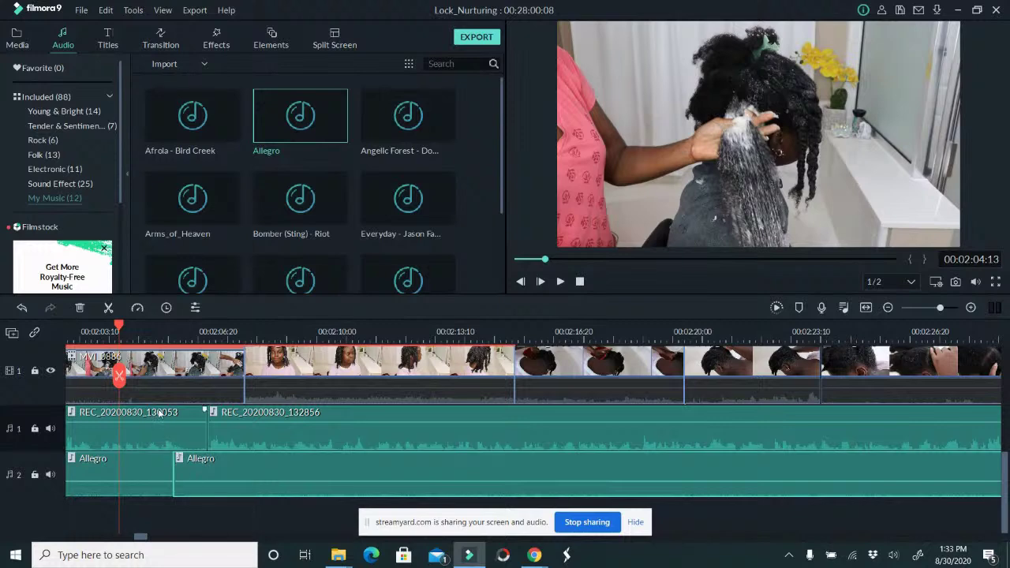
Play back the join between the two Allegro clips to check the music transition.
left_click(562, 282)
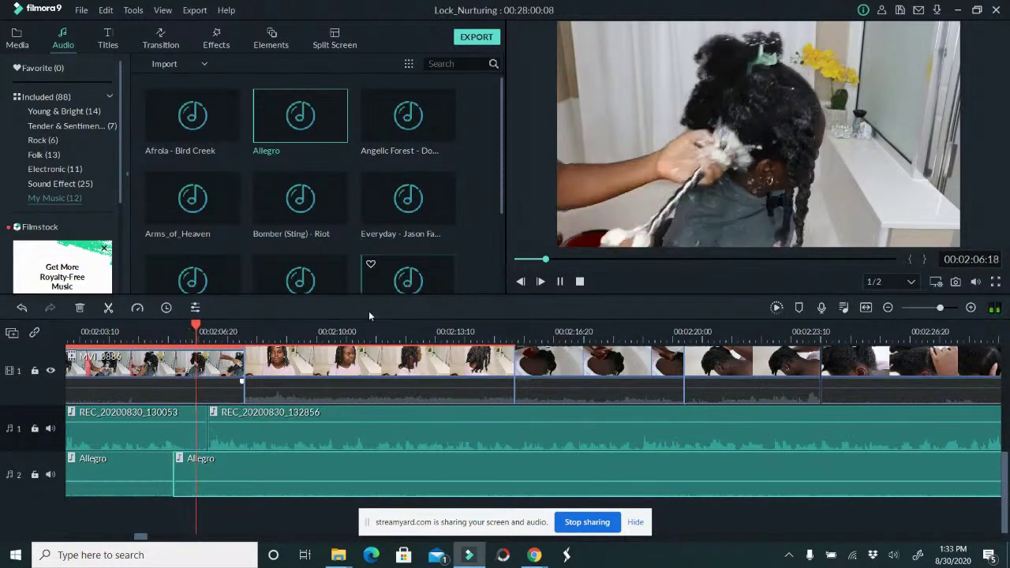
left_click(173, 326)
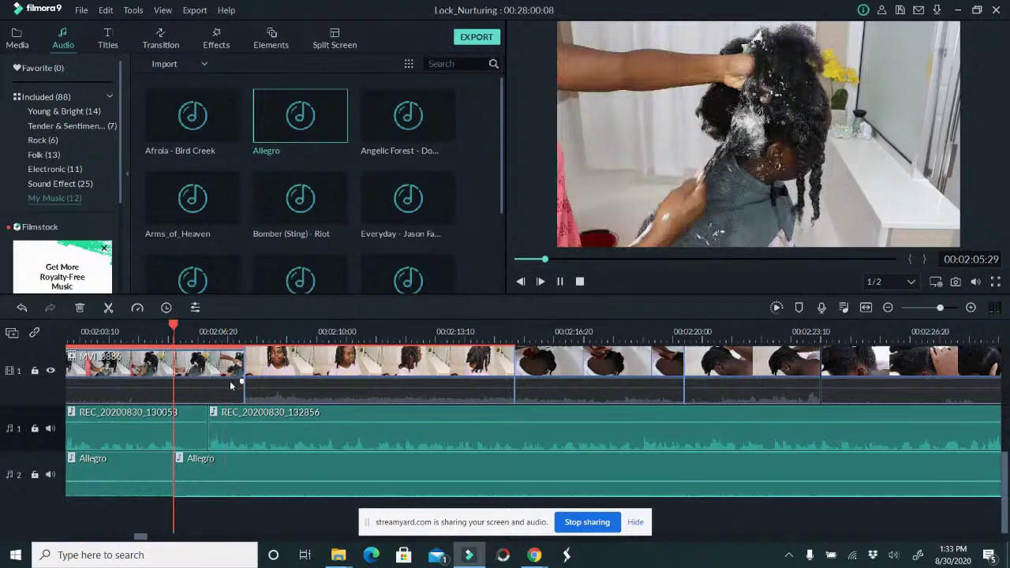
left_click(560, 281)
left_click(302, 376)
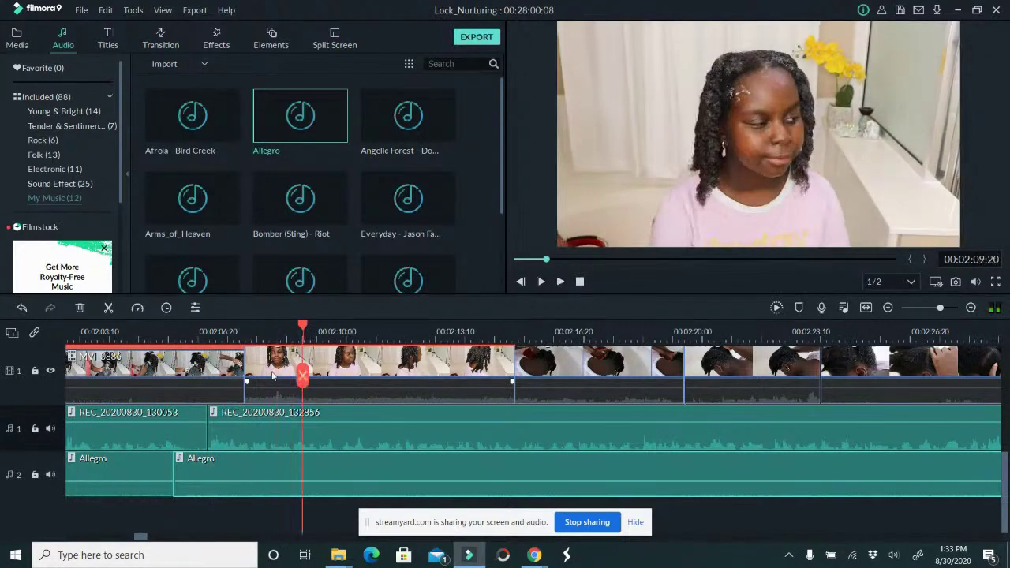
Nudge the end edge of the sped-up MVI_0886 clip where it meets the following clip.
left_click(195, 416)
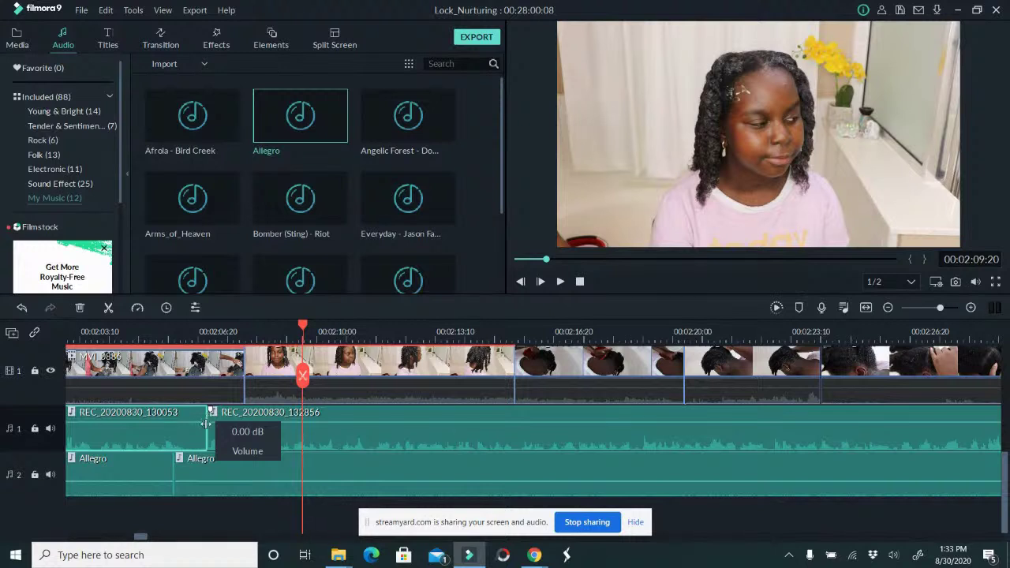
left_click(242, 372)
left_click_drag(244, 369, 244, 369)
left_click(278, 399)
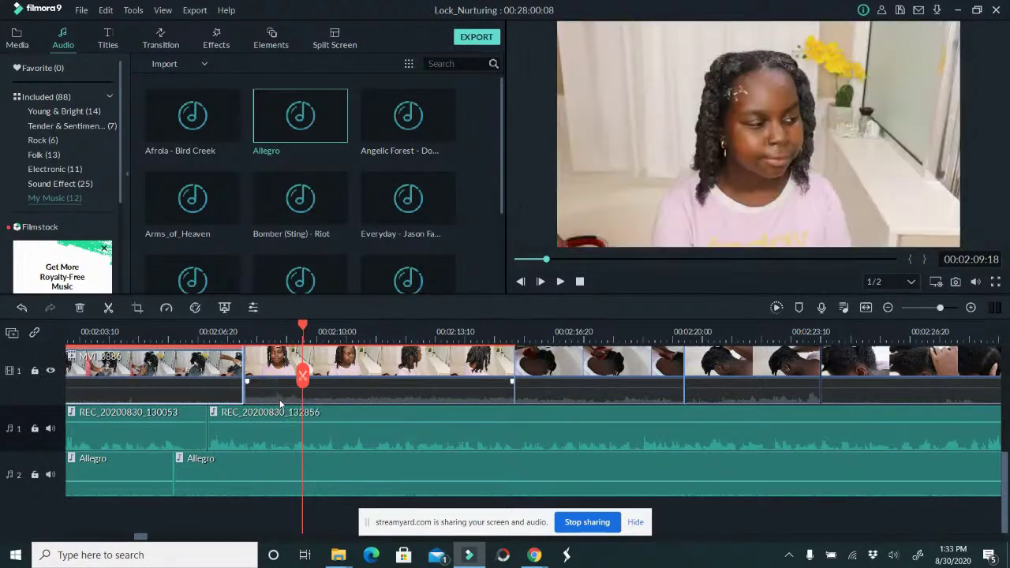
Play back the timeline from about 2:05 to 2:33 to review the voiceover and background music.
left_click(188, 337)
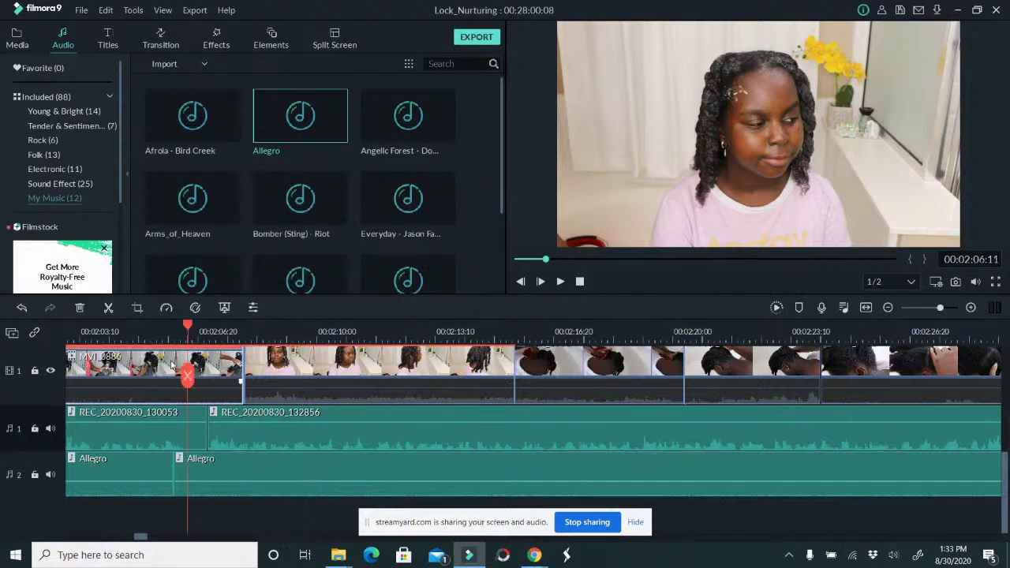
left_click(157, 332)
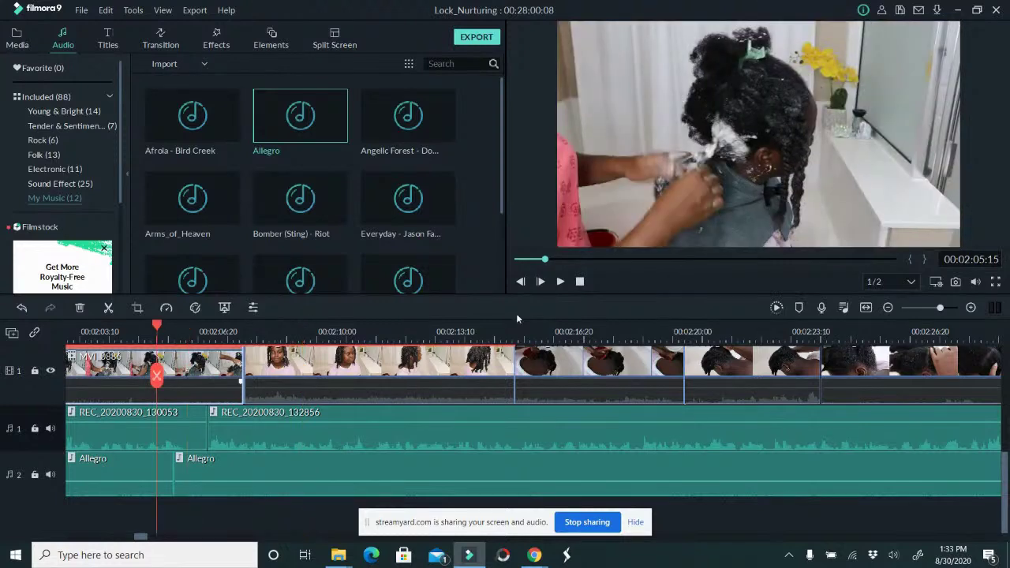
left_click(560, 281)
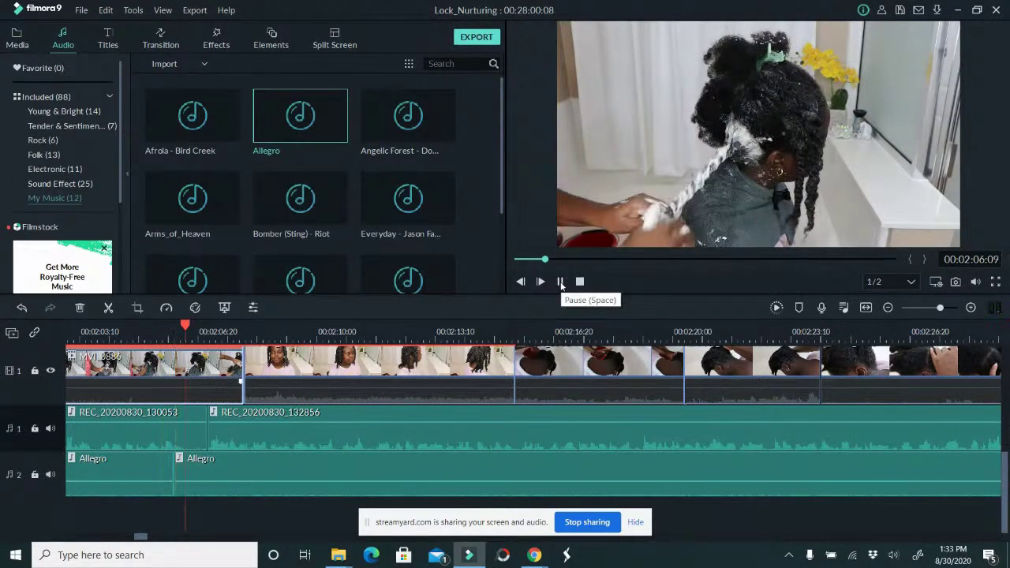
left_click(310, 502)
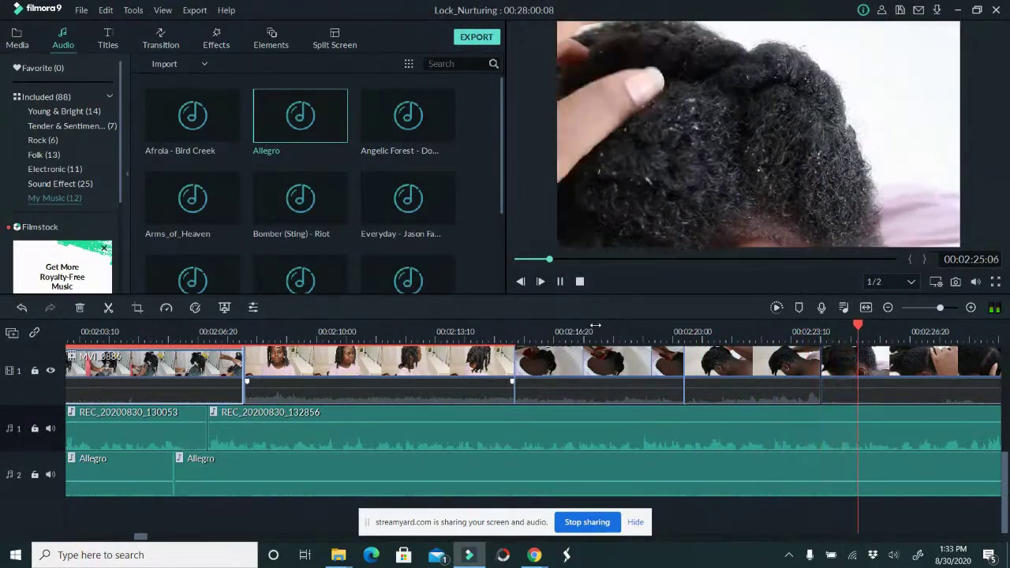
left_click_drag(140, 537, 156, 538)
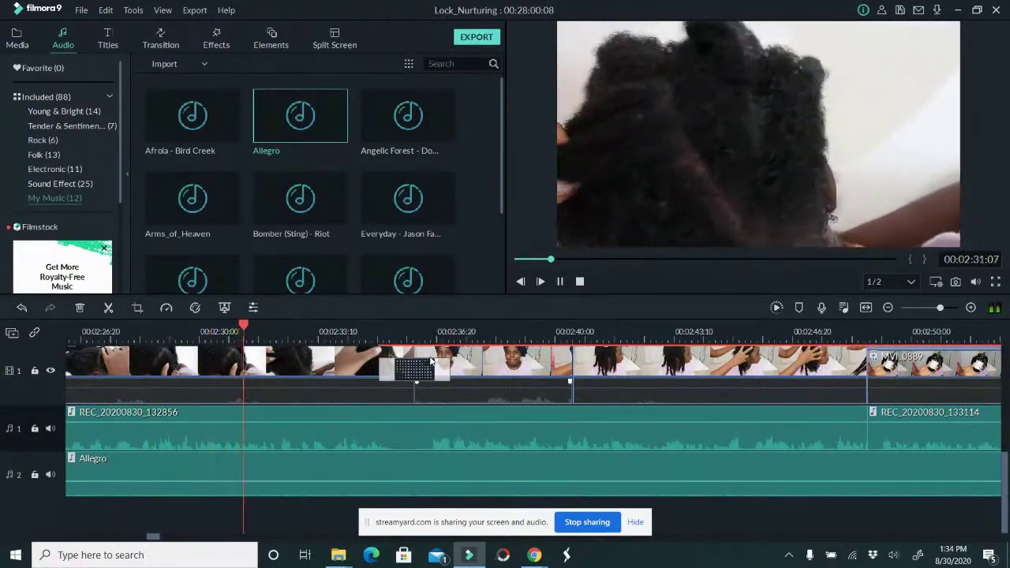
key("space")
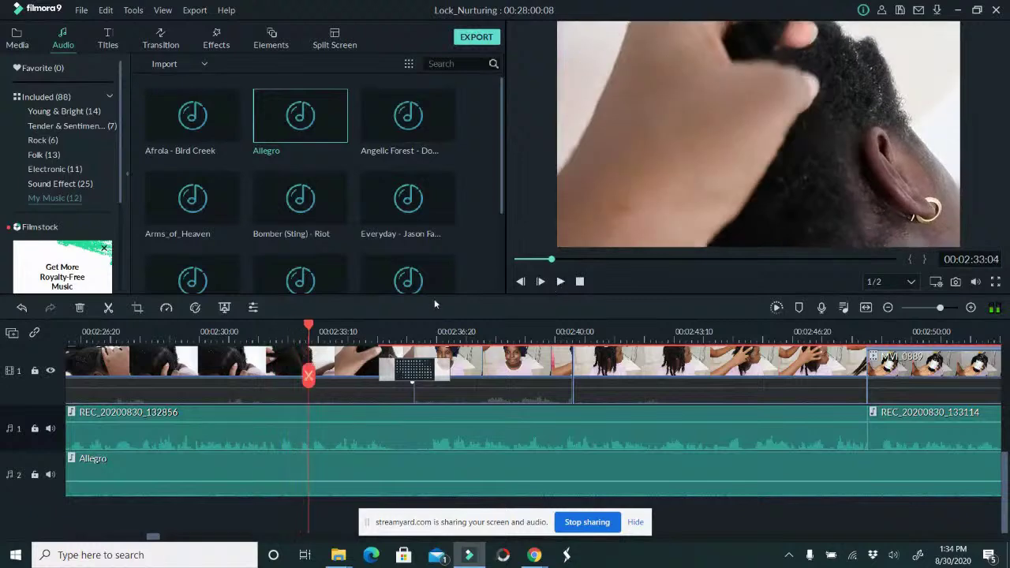
Place the Element Handdrawn 5 hearts overlay on video track 2, starting at about 2:31.
scroll(415, 306, "up", 3)
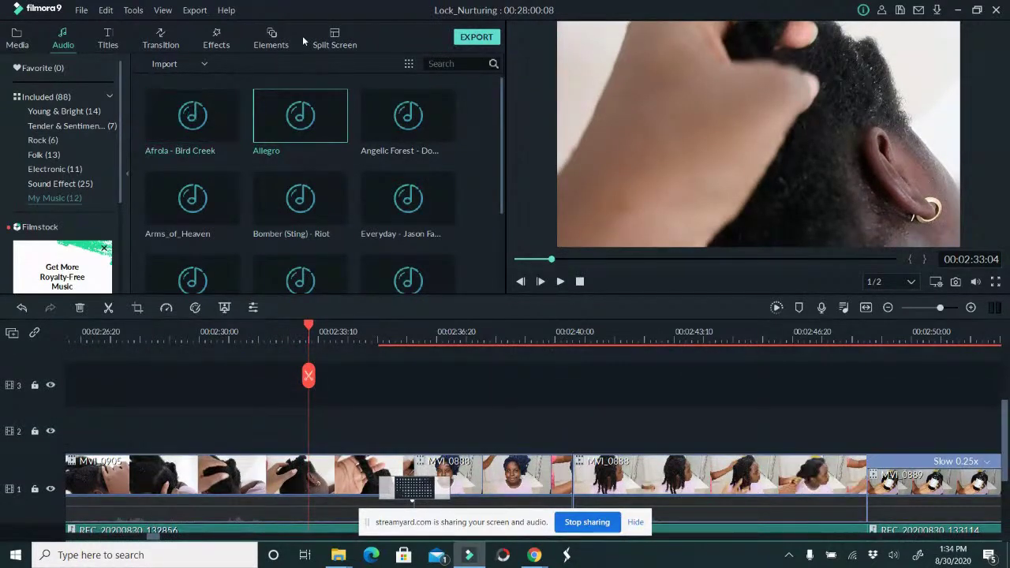
left_click(268, 46)
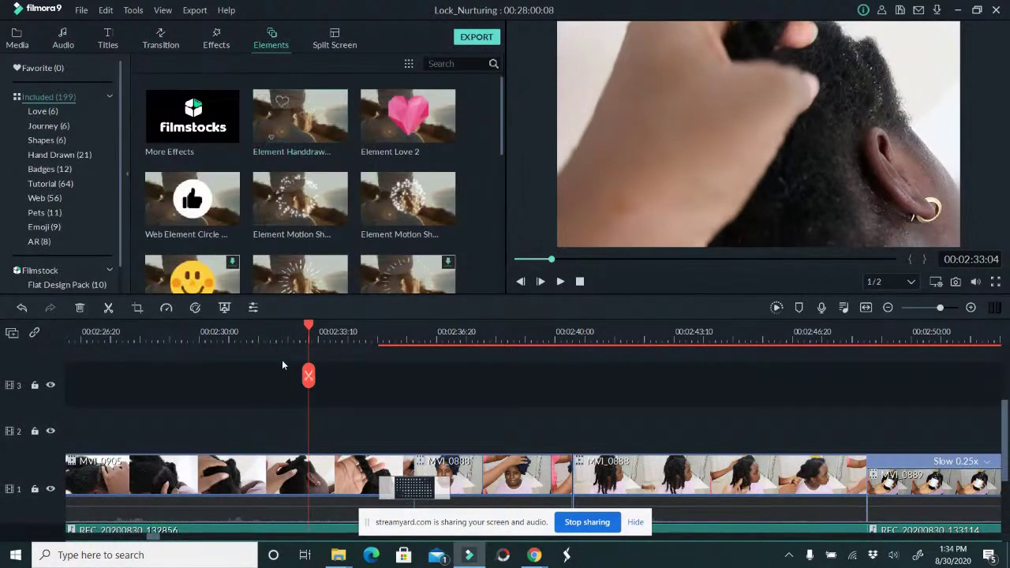
left_click(285, 331)
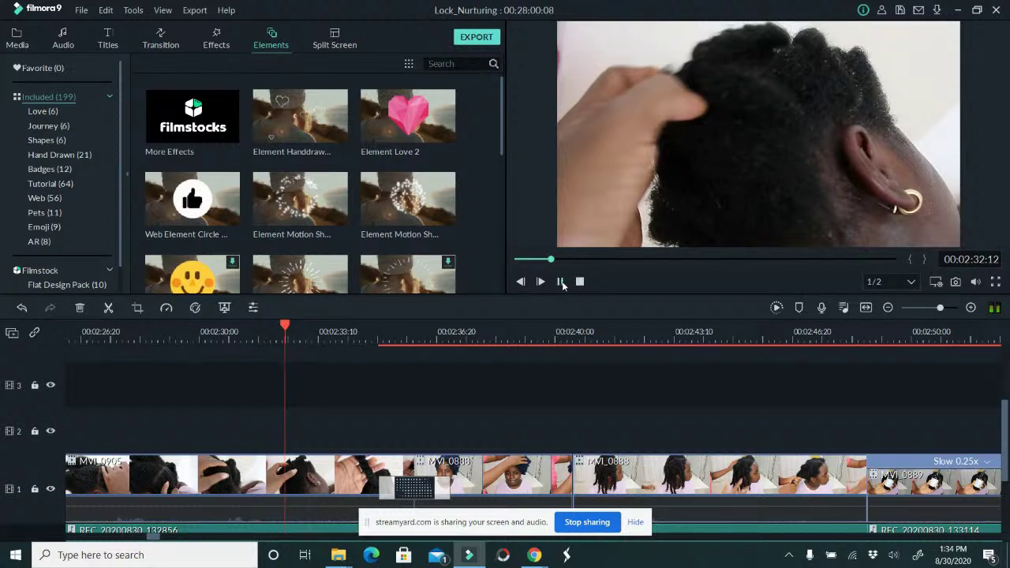
left_click(562, 282)
left_click_drag(300, 116, 258, 437)
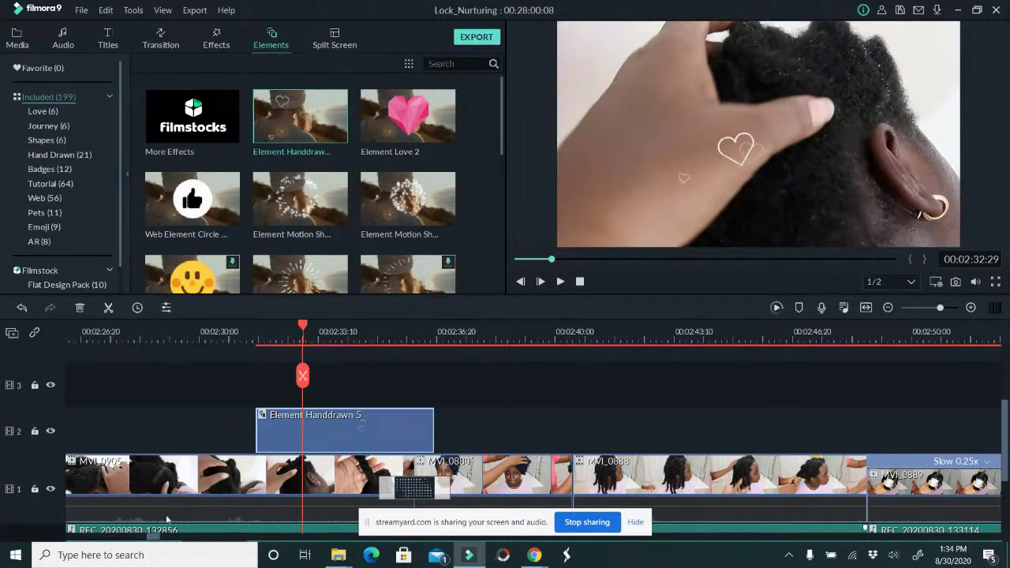
Save the project, then shift the Handdrawn 5 overlay to start at about 2:29 and preview the hearts on the footage.
key("ctrl+s")
left_click_drag(391, 421, 328, 422)
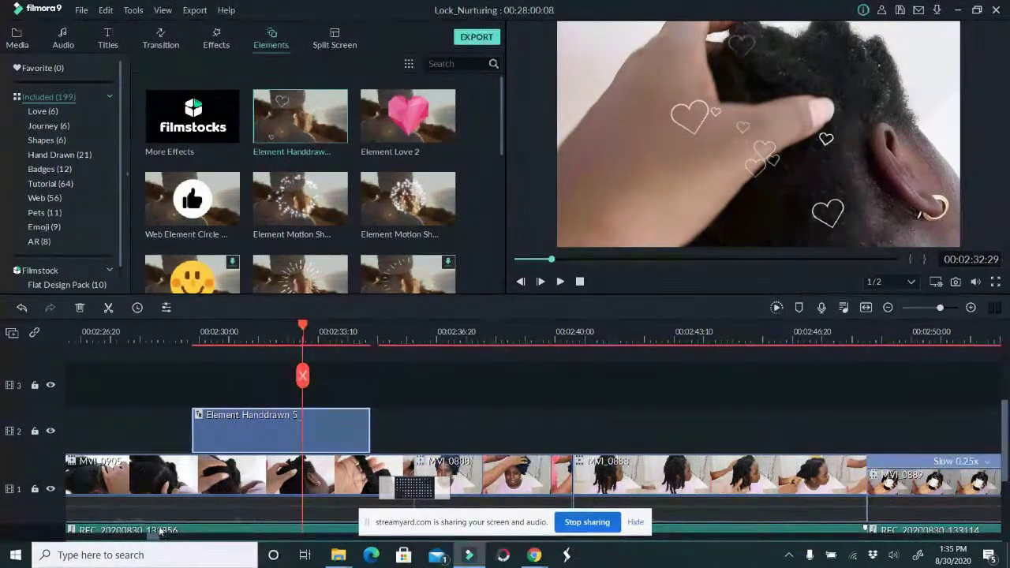
left_click_drag(269, 320, 290, 324)
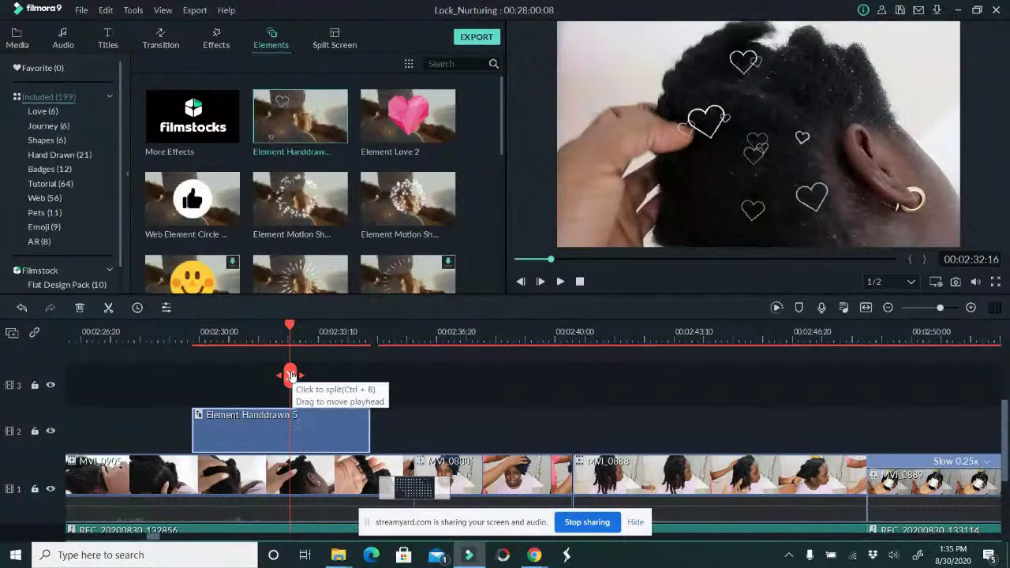
Return the playhead to 2:06:02 and bring up the Custom title templates.
left_click_drag(290, 375, 642, 357)
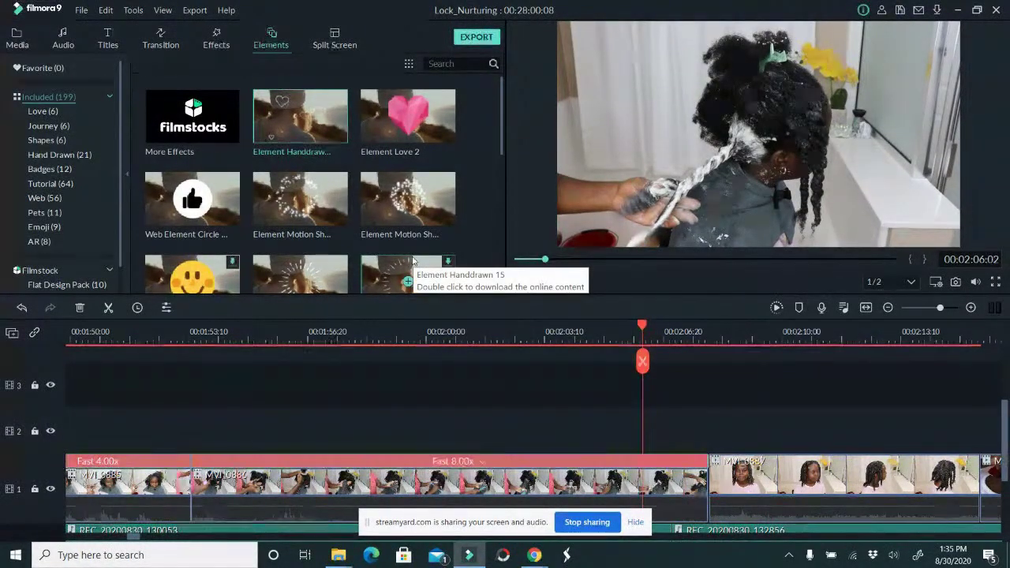
left_click(71, 47)
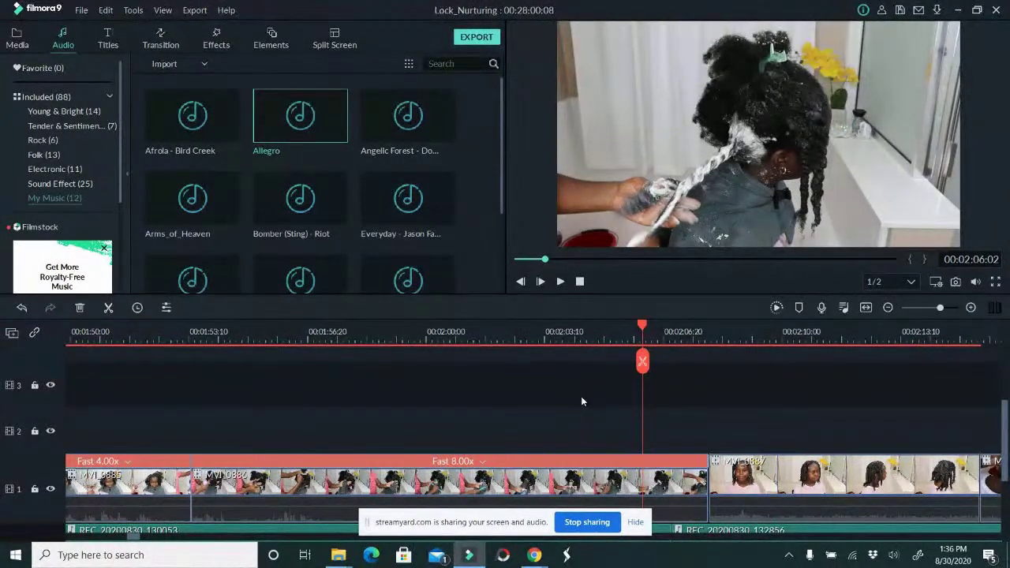
left_click(104, 39)
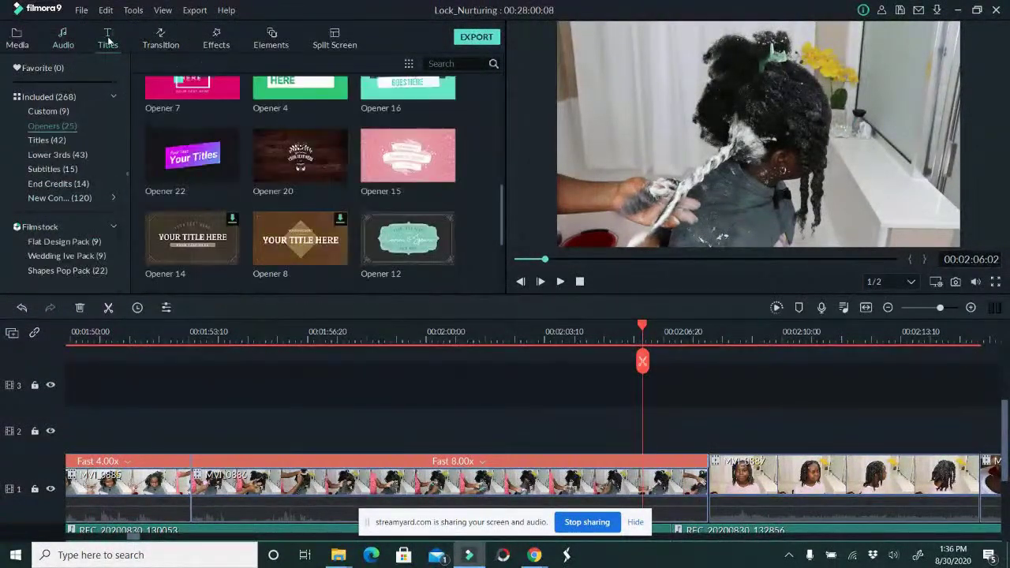
left_click(48, 111)
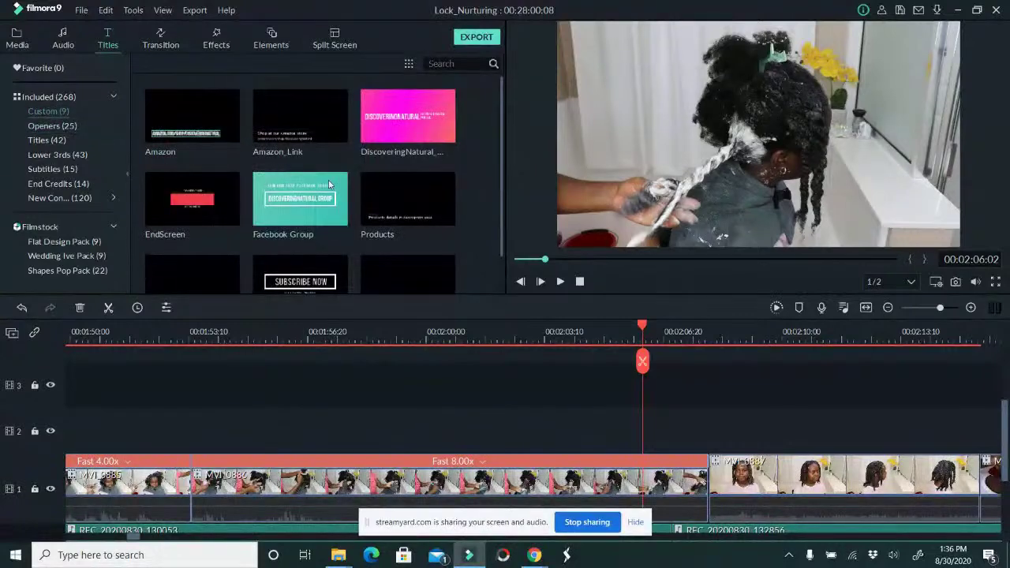
Preview the Subscribe title, place the Subscribe_lower title on video track 2 starting at about 2:03, and save the project.
scroll(300, 213, "down", 1)
left_click(301, 235)
left_click_drag(300, 235, 372, 206)
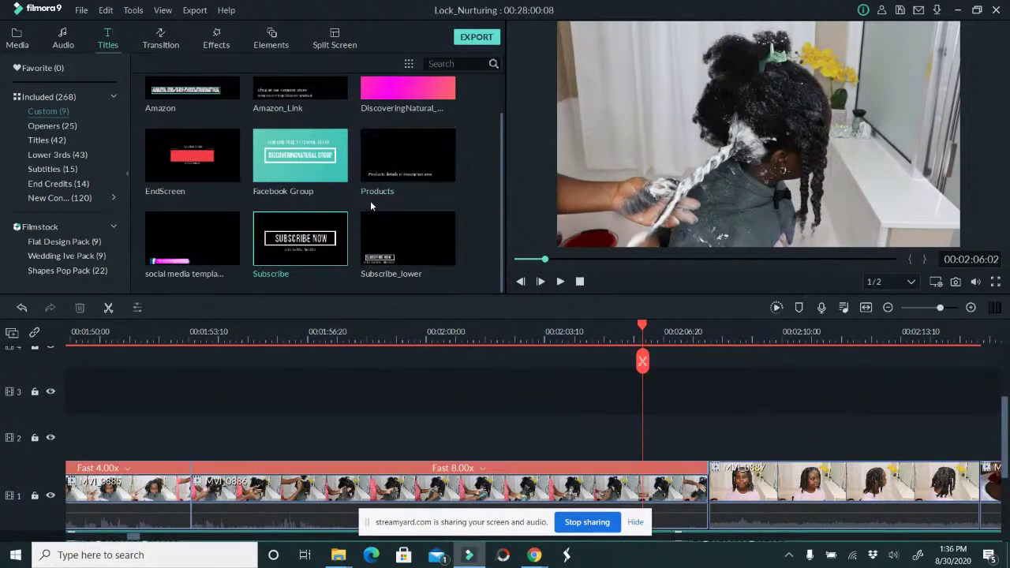
left_click(324, 239)
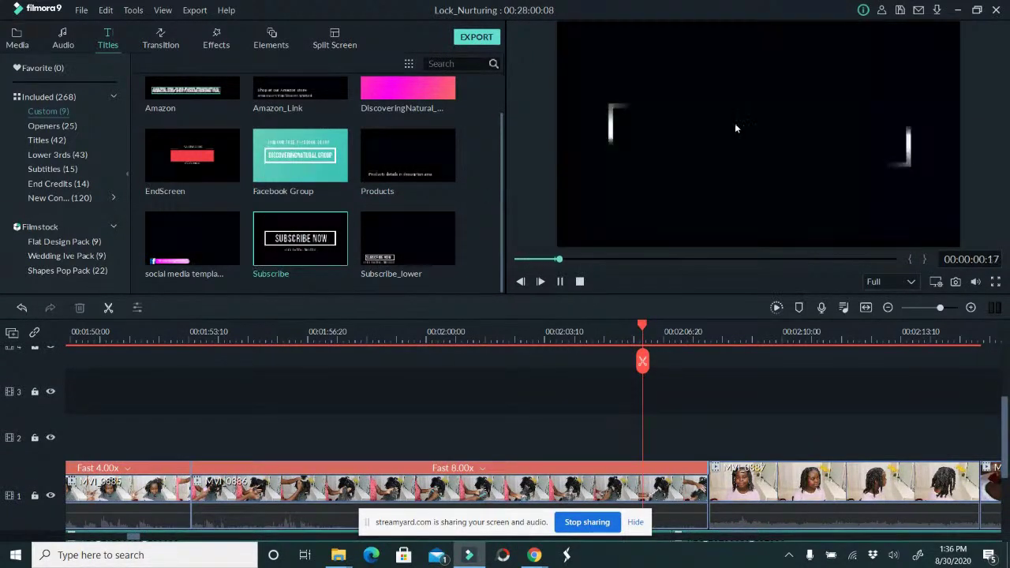
mouse_move(434, 223)
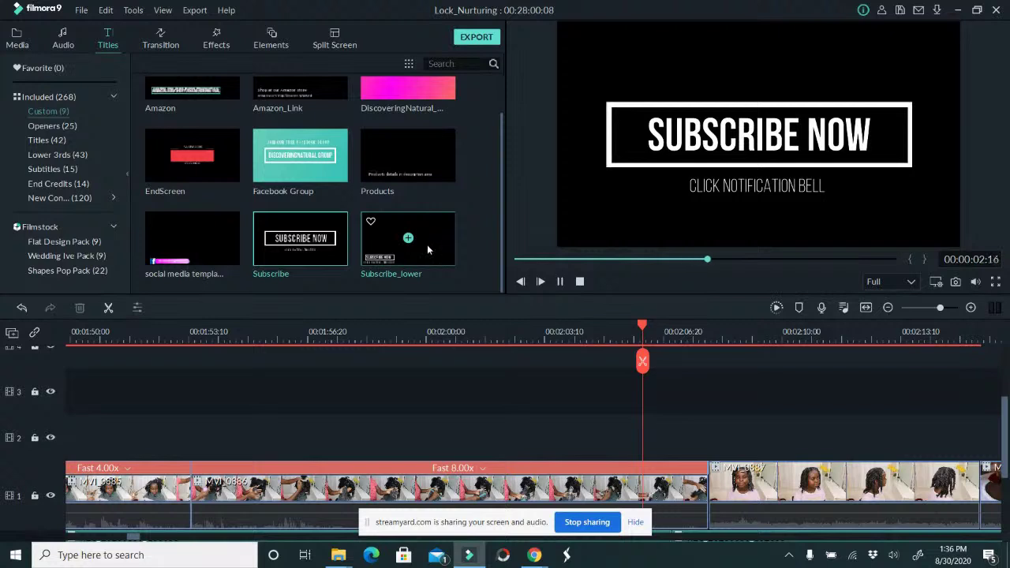
left_click_drag(422, 252, 529, 446)
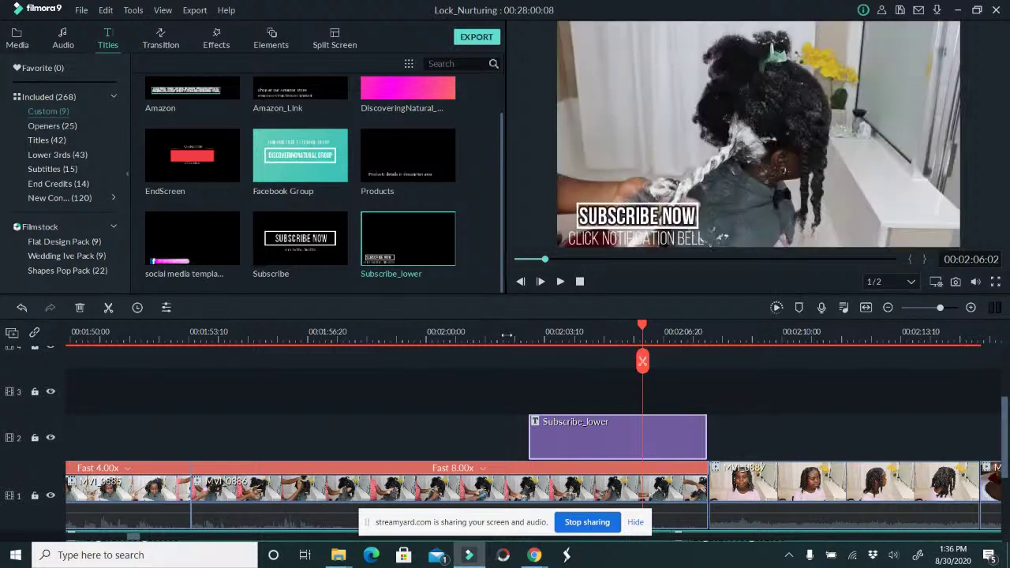
left_click(413, 337)
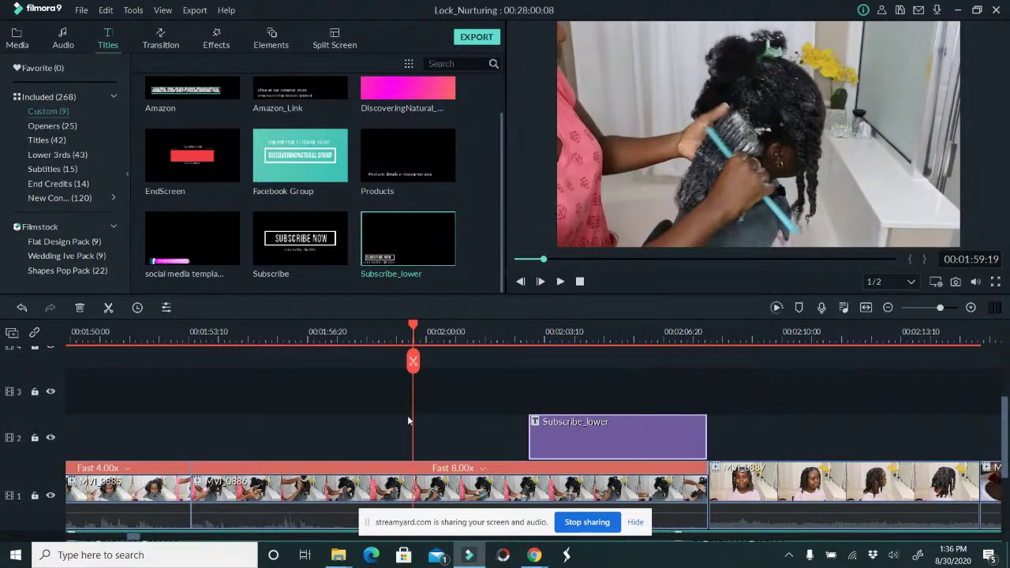
key("ctrl+s")
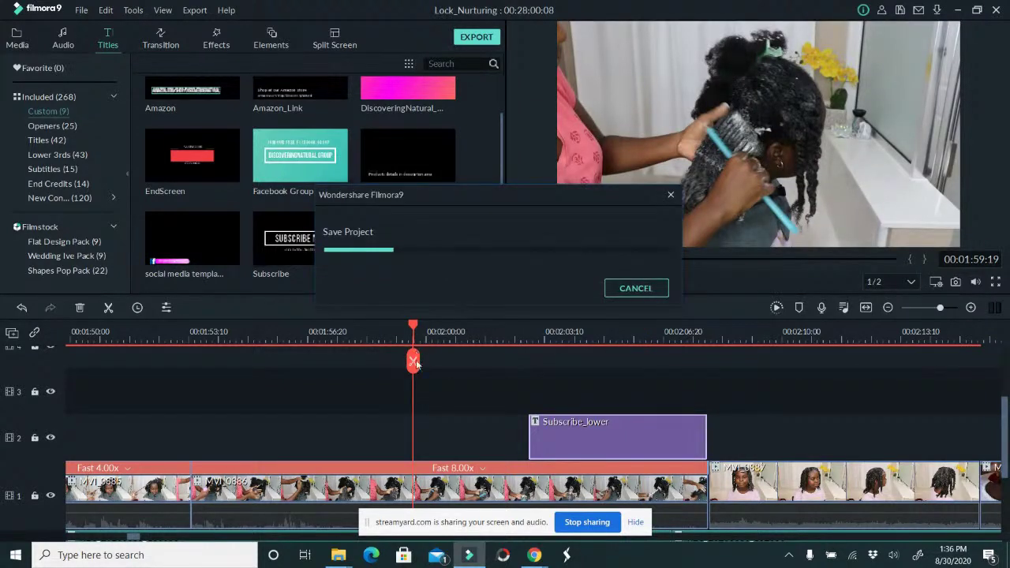
Play back the Subscribe_lower title on the footage from 1:58:08, lowering the computer's sound volume to 32 while listening.
left_click(365, 328)
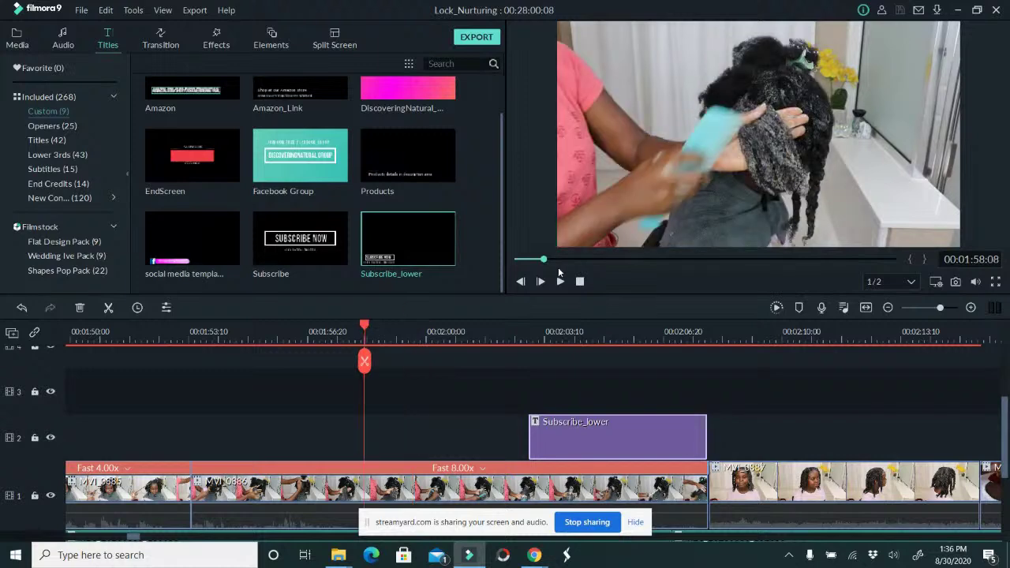
left_click(560, 281)
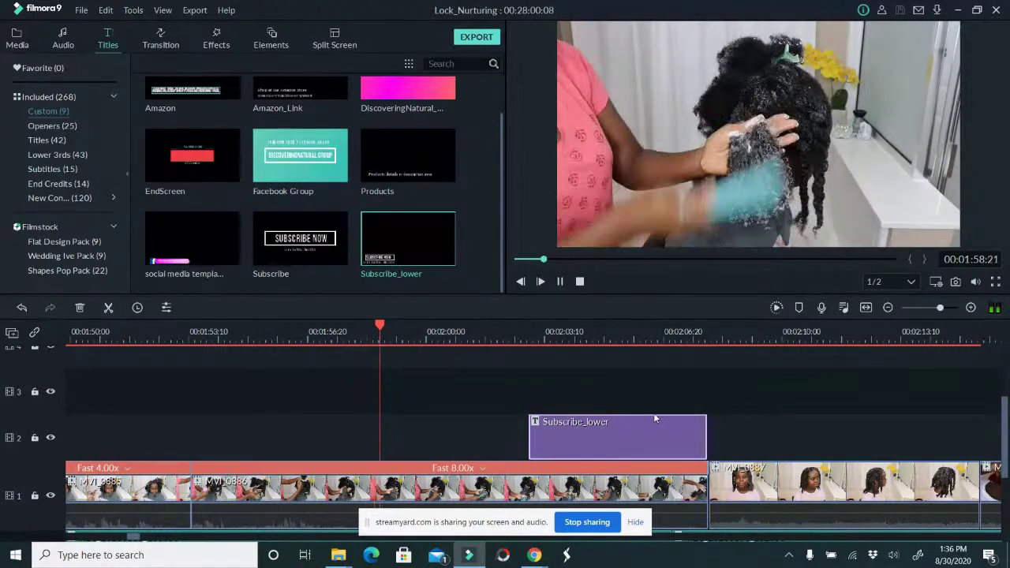
scroll(781, 414, "down", 1)
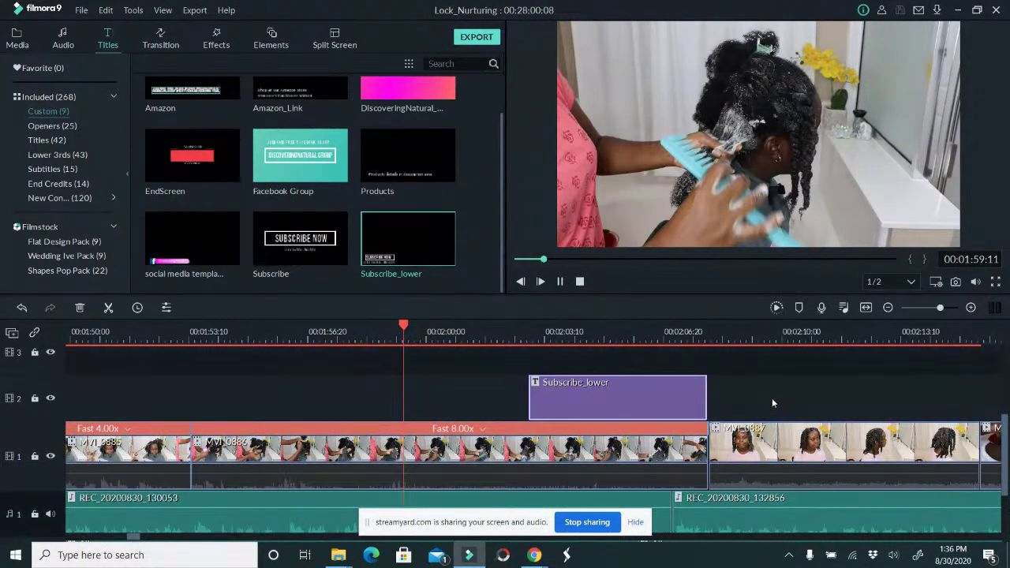
key("XF86AudioLowerVolume")
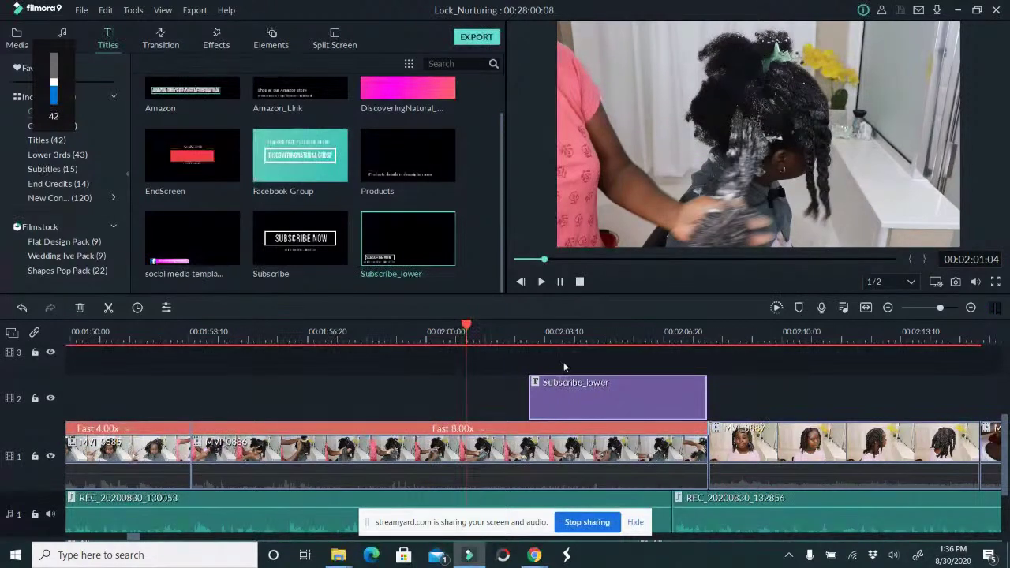
key("XF86AudioLowerVolume")
key("XF86AudioLowerVolume")
key("XF86AudioLowerVolume")
key("XF86AudioLowerVolume")
key("XF86AudioLowerVolume")
key("XF86AudioLowerVolume")
key("XF86AudioLowerVolume")
key("XF86AudioLowerVolume")
key("XF86AudioLowerVolume")
key("XF86AudioLowerVolume")
key("XF86AudioLowerVolume")
key("XF86AudioLowerVolume")
key("XF86AudioRaiseVolume")
key("XF86AudioRaiseVolume")
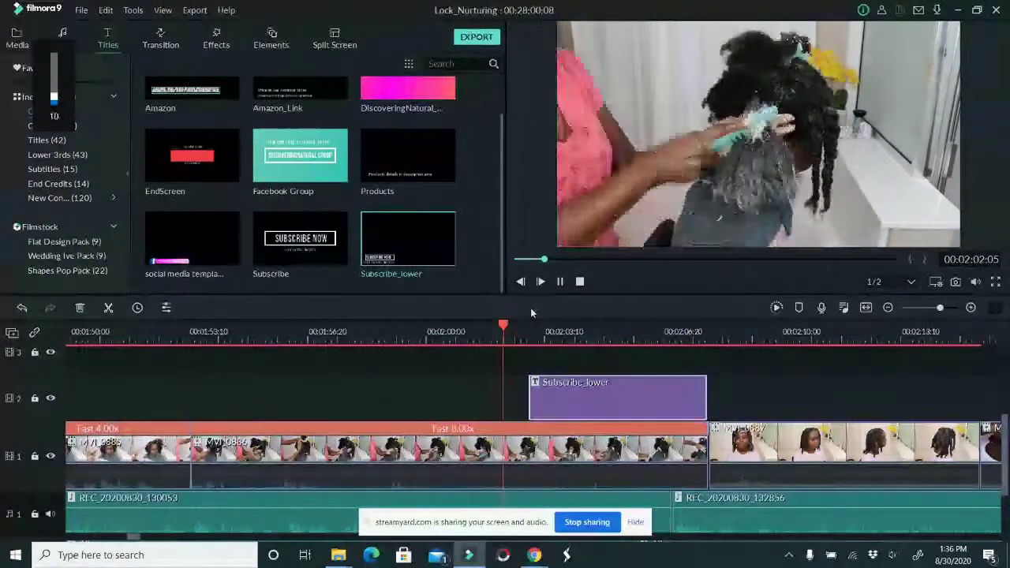
key("XF86AudioRaiseVolume")
key("XF86AudioRaiseVolume")
key("XF86AudioRaiseVolume")
key("XF86AudioRaiseVolume")
key("XF86AudioRaiseVolume")
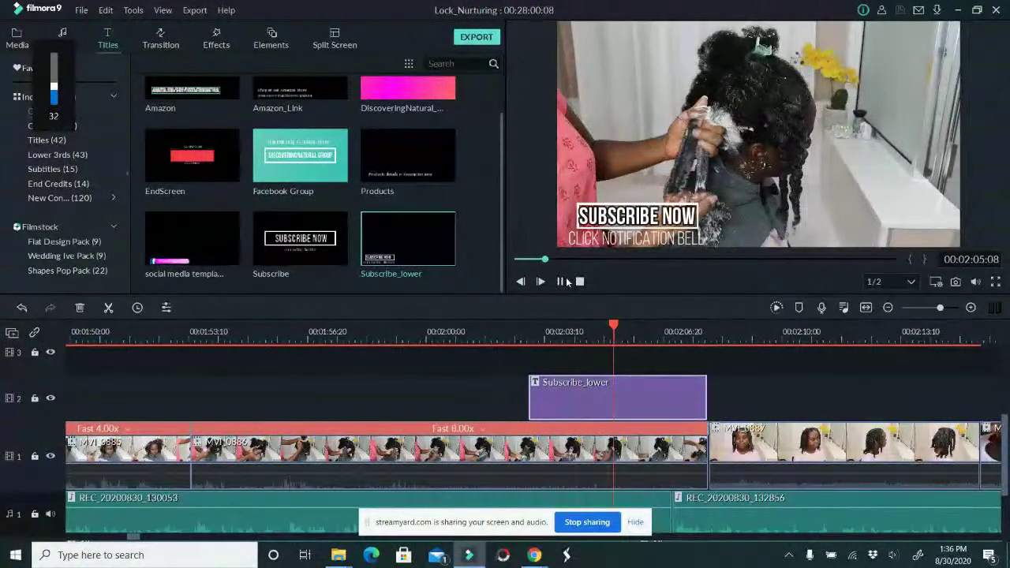
key("space")
Go back to the timeline's opening, set the computer's sound volume to 36, and play the intro and first voiceover from 0:03:21.
scroll(759, 372, "down", 1)
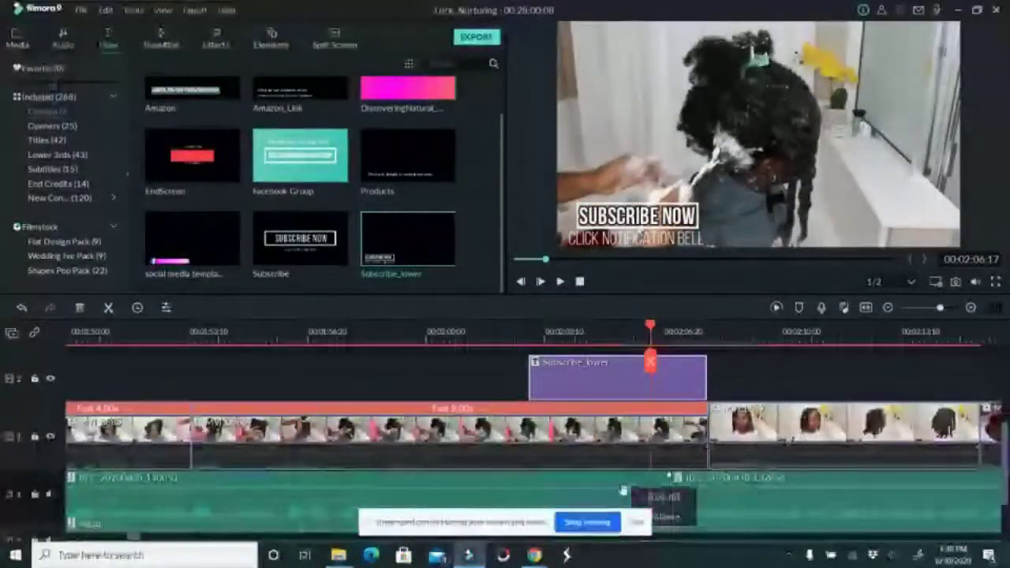
left_click_drag(143, 534, 67, 535)
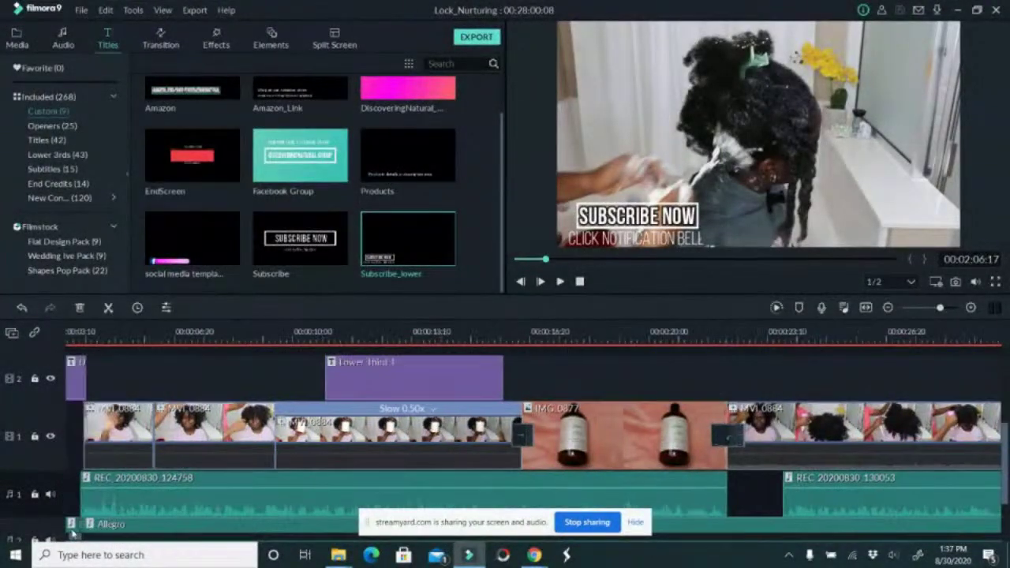
scroll(781, 457, "down", 2)
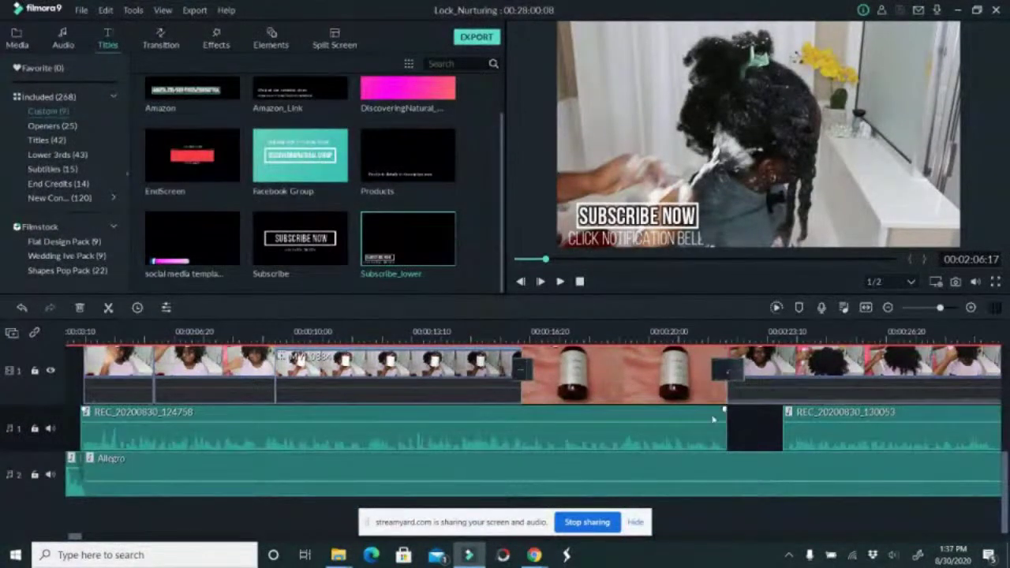
left_click_drag(76, 536, 69, 536)
left_click(197, 331)
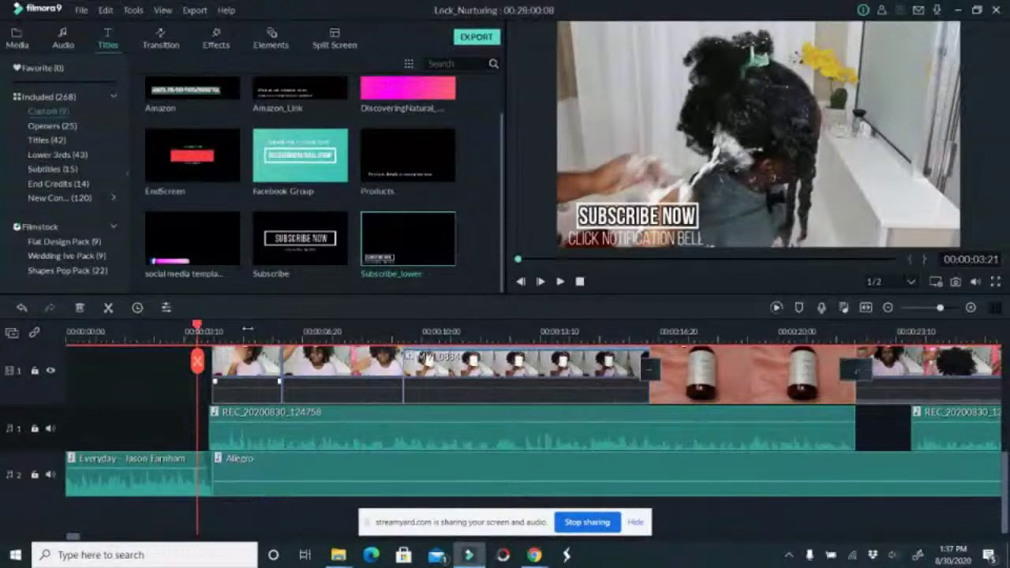
key("XF86AudioRaiseVolume")
key("XF86AudioRaiseVolume")
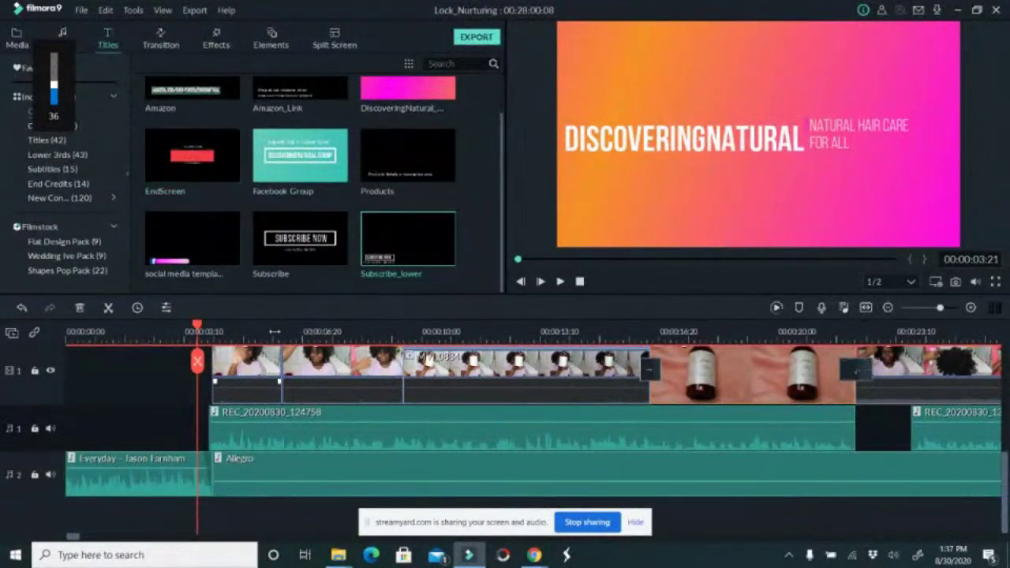
left_click(560, 282)
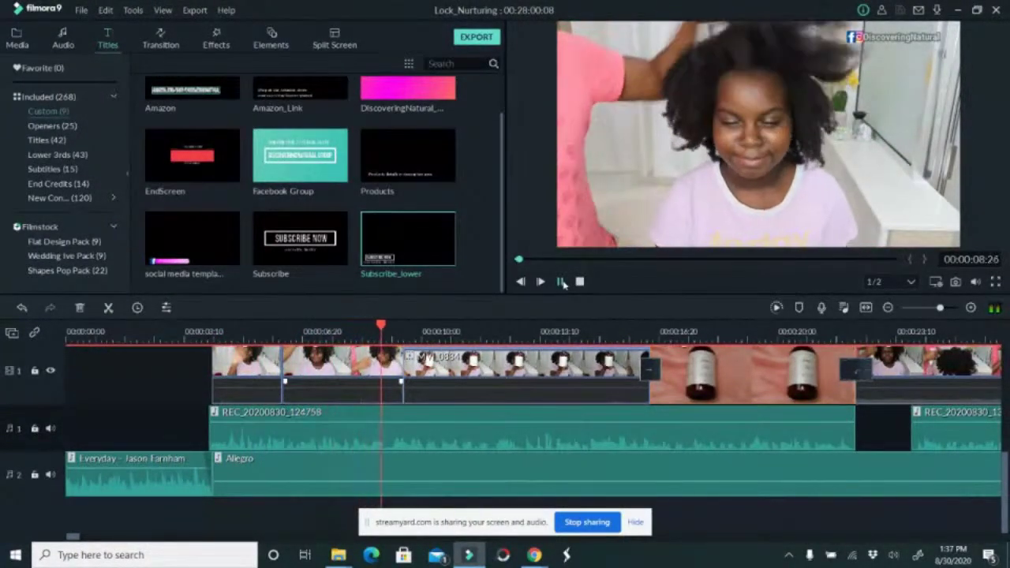
left_click(561, 283)
Select the REC_20200830_124758 voiceover and replay the opening up to 0:24:20 to check the transition into the second recording.
left_click_drag(424, 426, 422, 426)
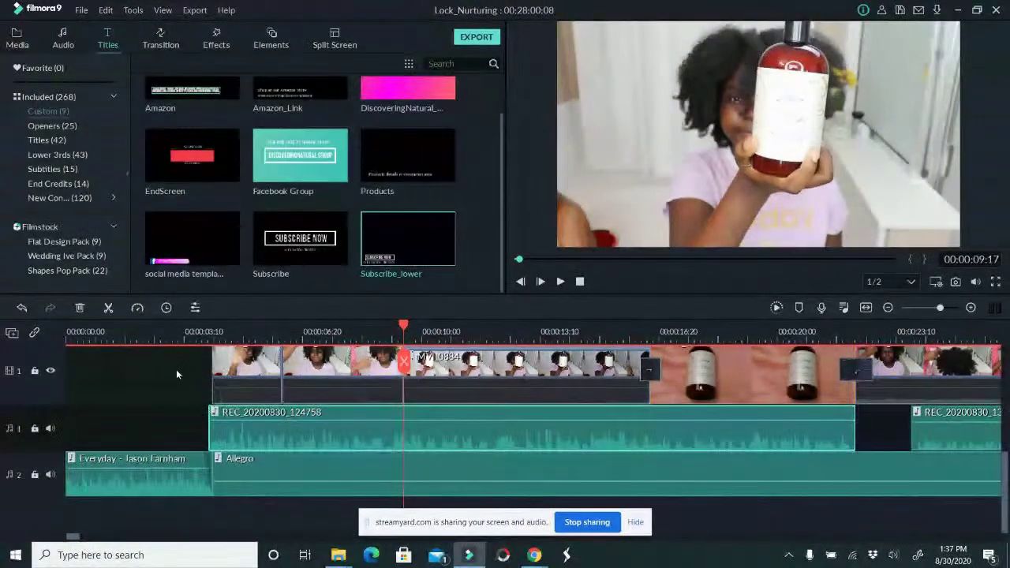
left_click(193, 332)
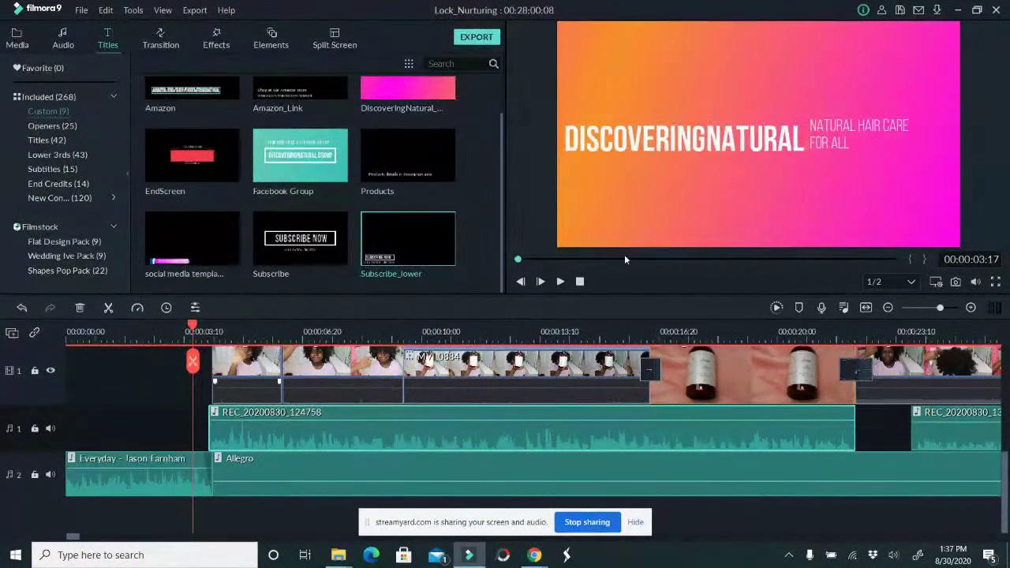
left_click(108, 325)
left_click(559, 283)
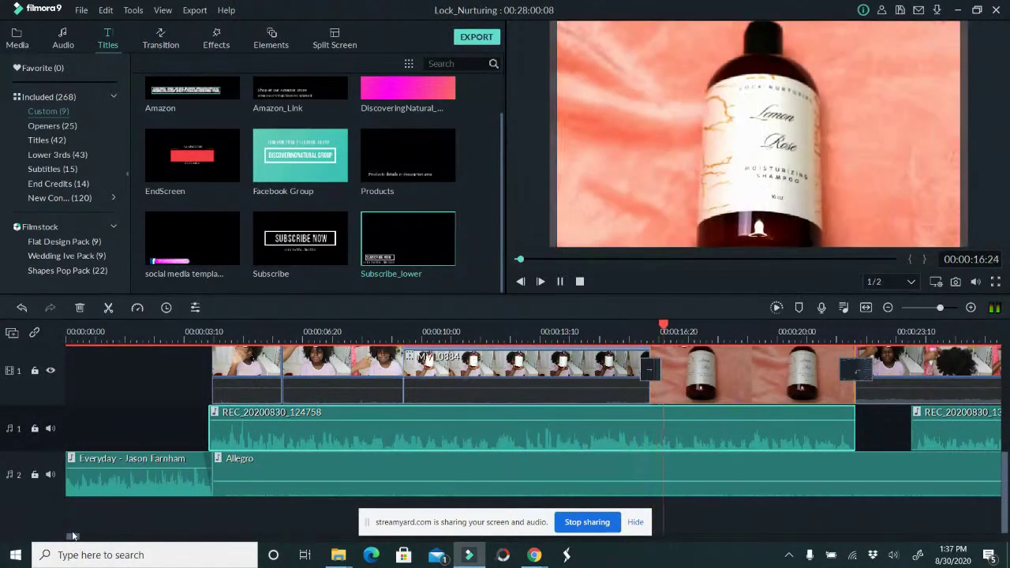
left_click_drag(73, 536, 82, 536)
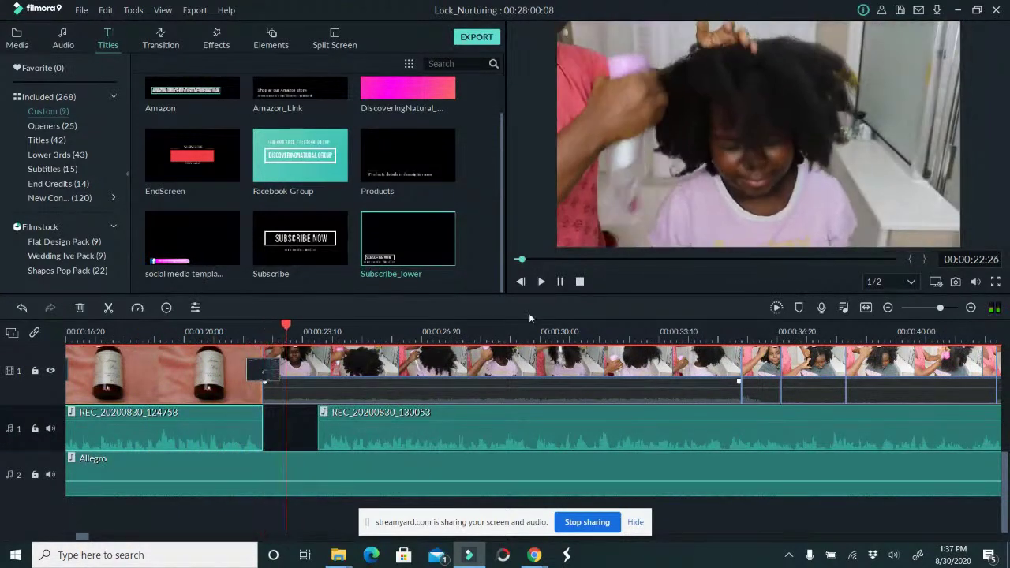
left_click(561, 281)
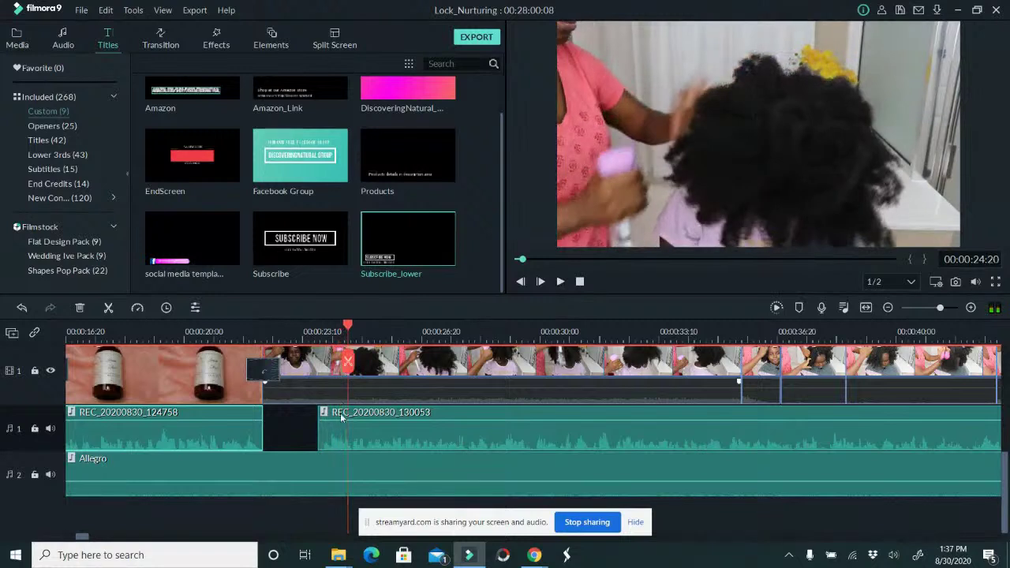
Close the gap on audio track 1 by moving REC_20200830_130053 to start directly after REC_20200830_124758.
left_click(301, 441)
right_click(297, 434)
left_click(336, 432)
left_click_drag(336, 433, 301, 448)
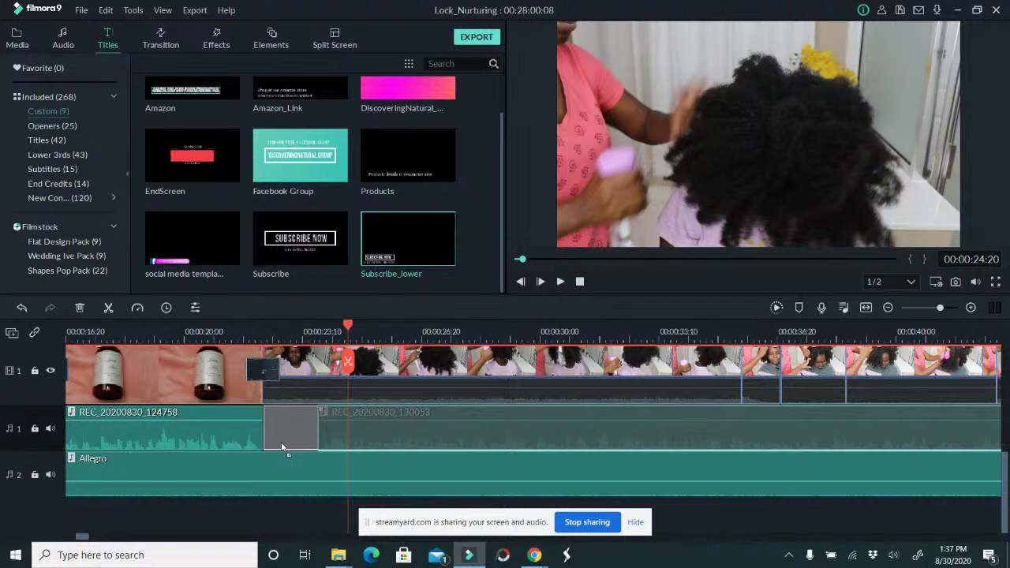
left_click_drag(282, 447, 282, 447)
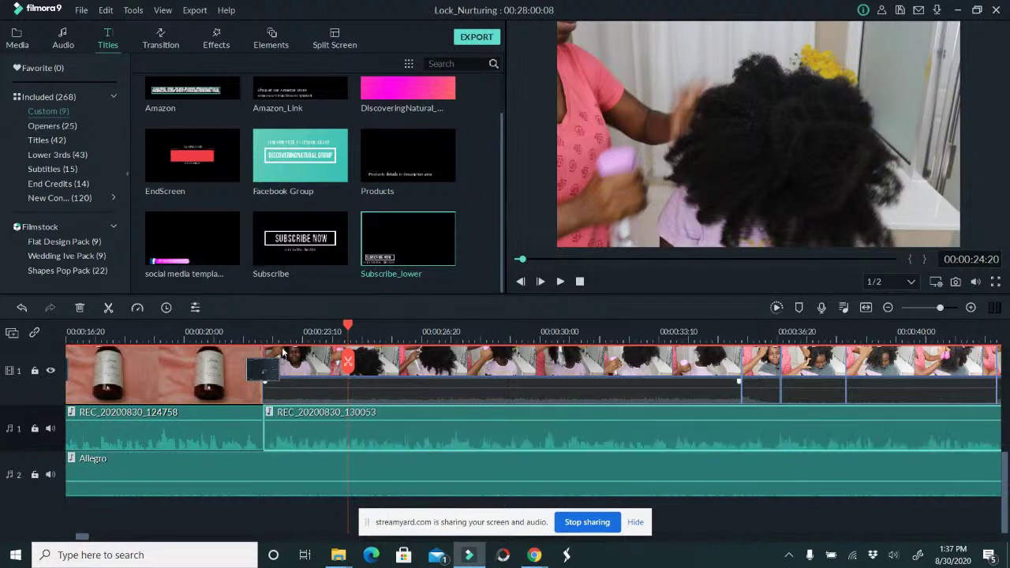
Play back the join between the two voiceover recordings from about 0:21 to check its timing.
left_click(247, 330)
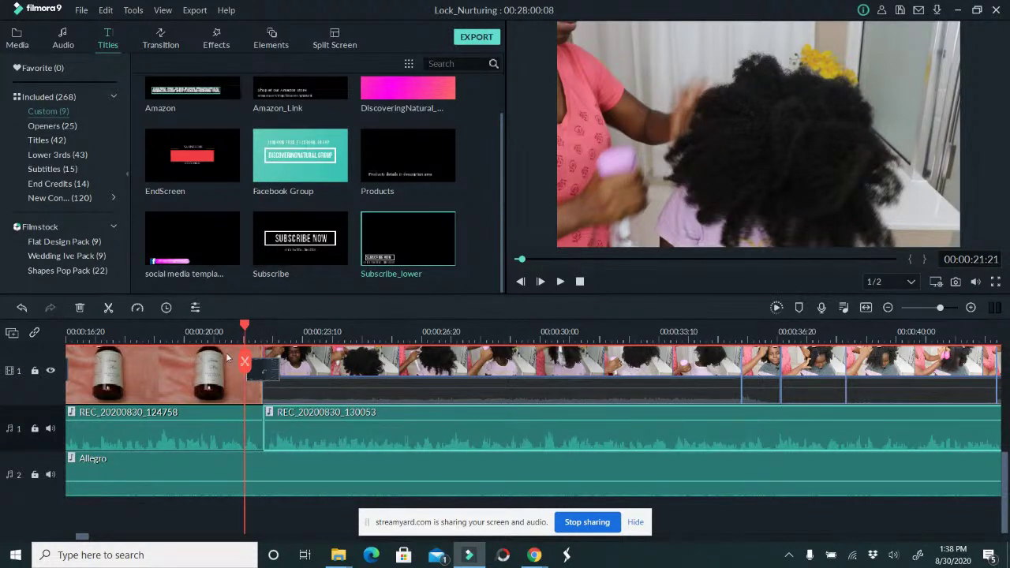
left_click(197, 330)
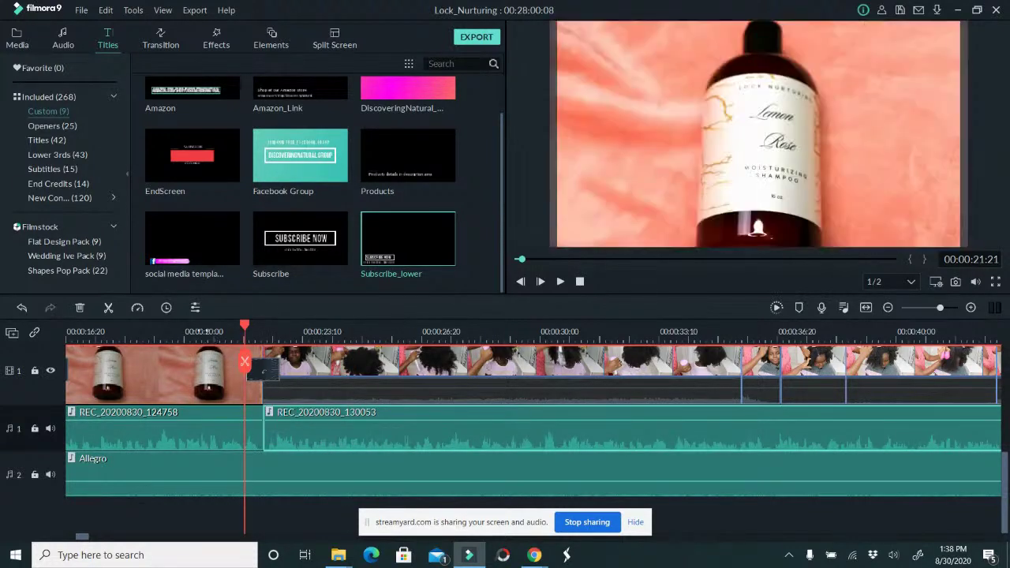
left_click(561, 282)
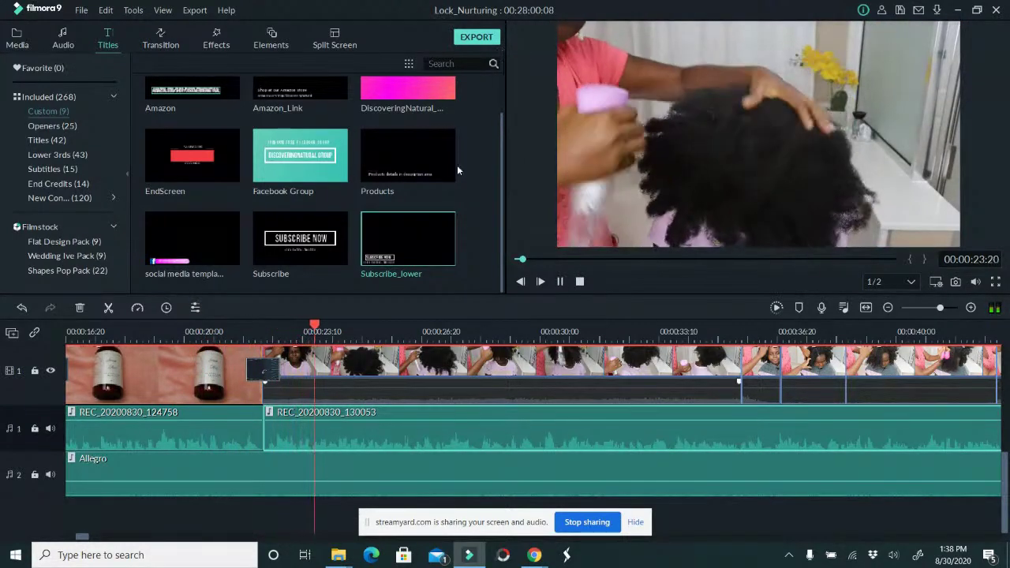
Move the first Allegro music clip to audio track 3 and shift the second one on track 2 to start where the first ends.
left_click_drag(139, 459, 139, 509)
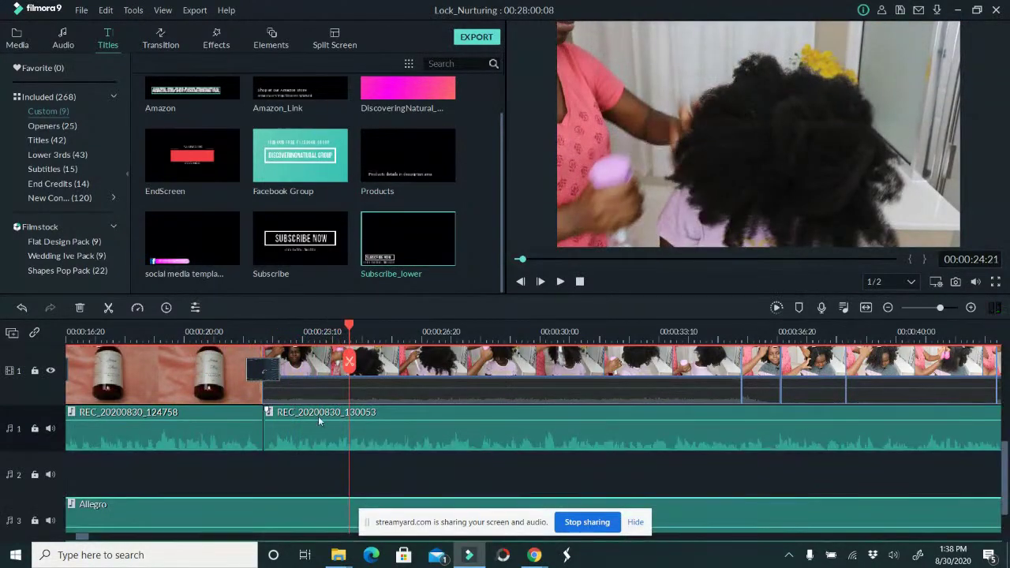
left_click(560, 282)
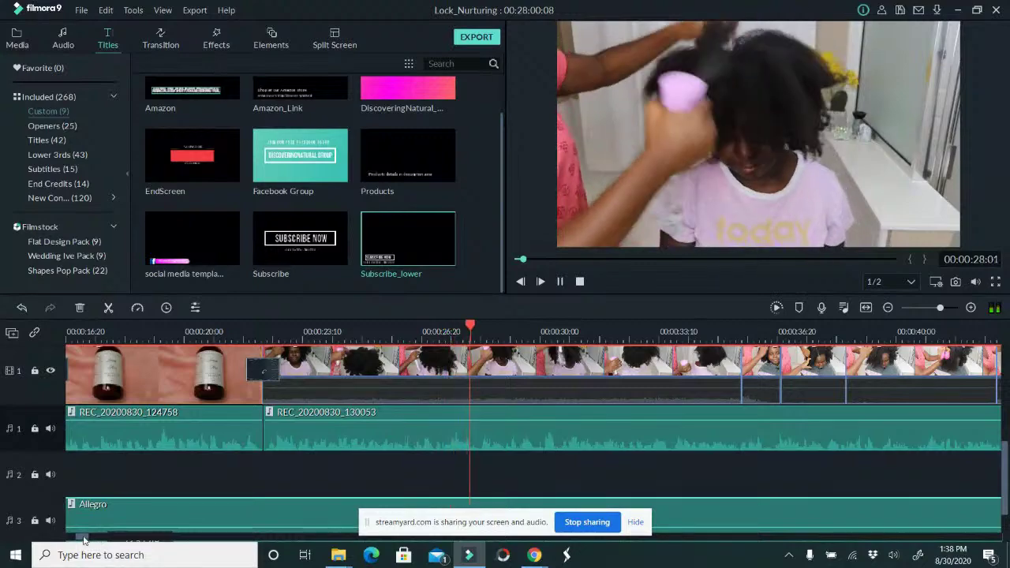
left_click_drag(84, 539, 128, 541)
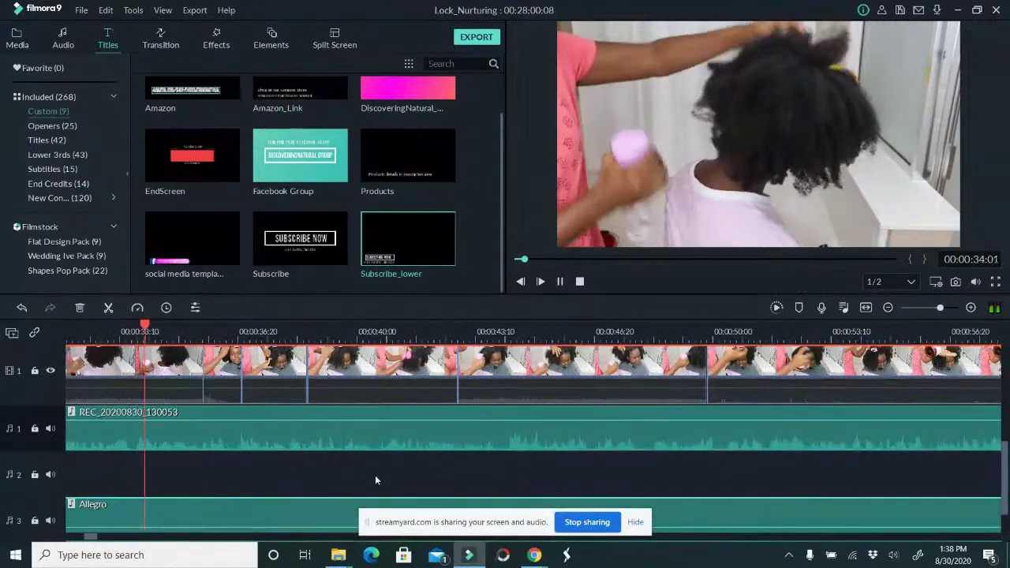
scroll(523, 396, "down", 5)
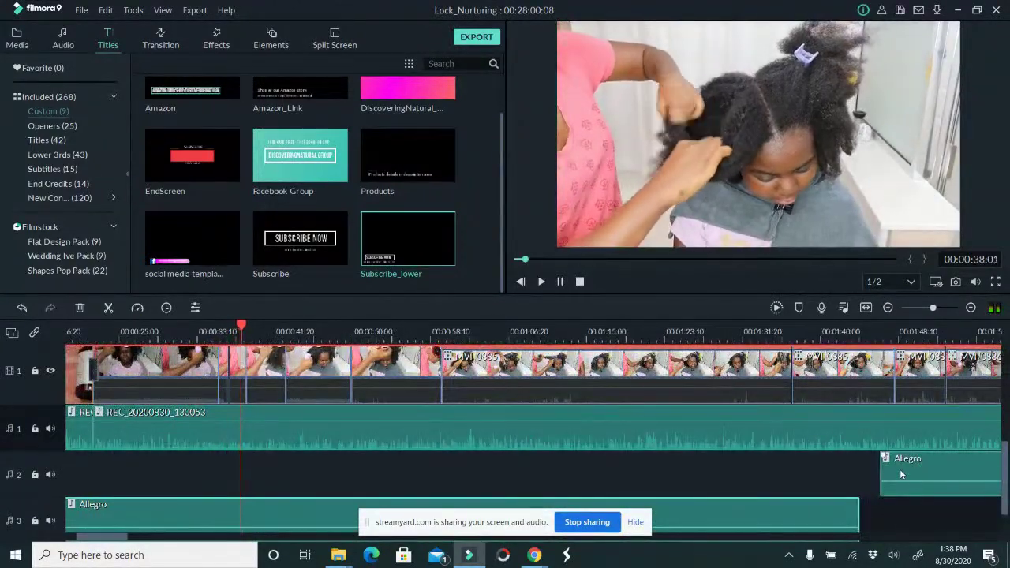
left_click_drag(898, 468, 878, 475)
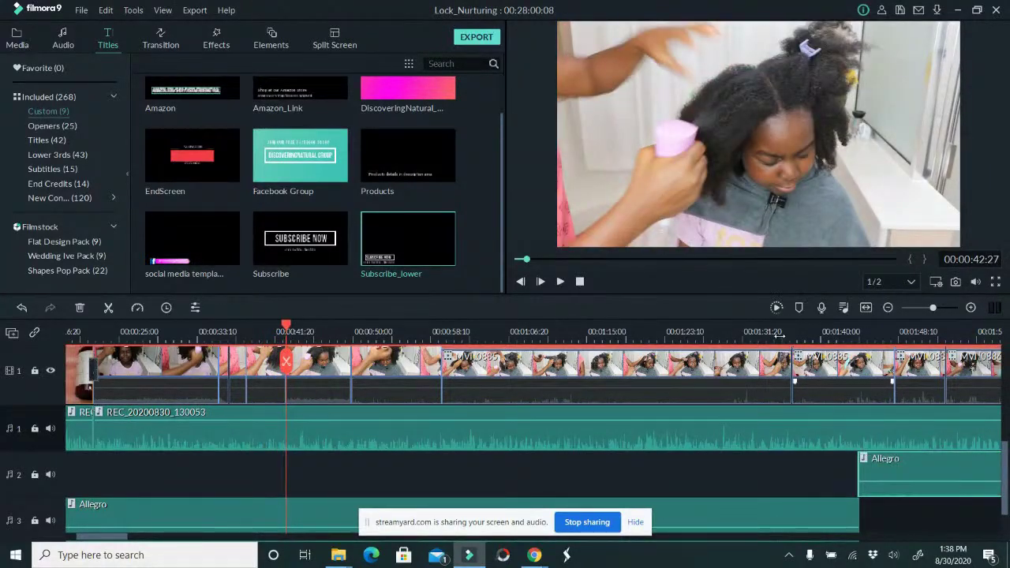
Play the video from about 0:42 to 1:42 to check the voiceover and music against the footage.
left_click(561, 281)
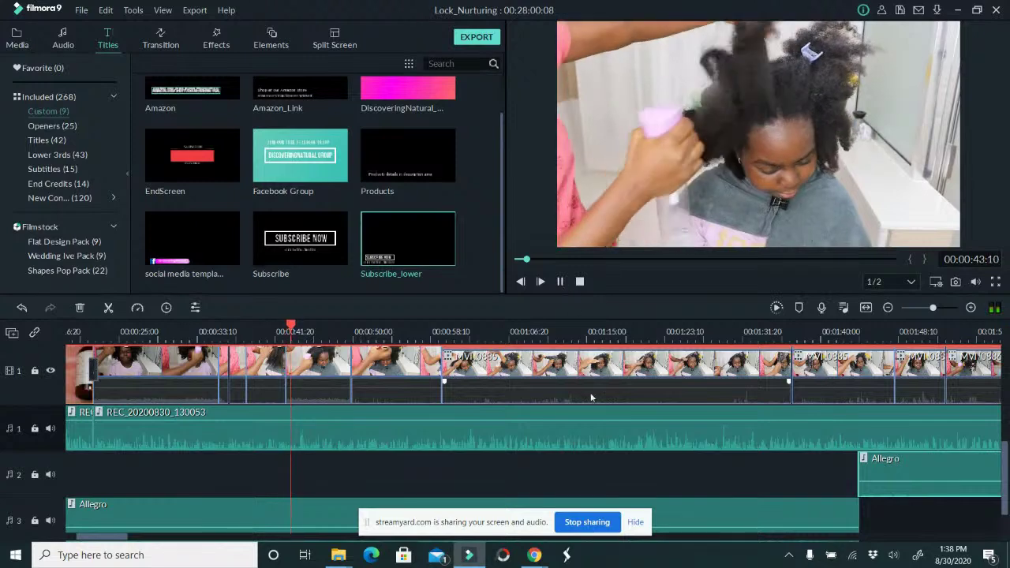
mouse_move(637, 421)
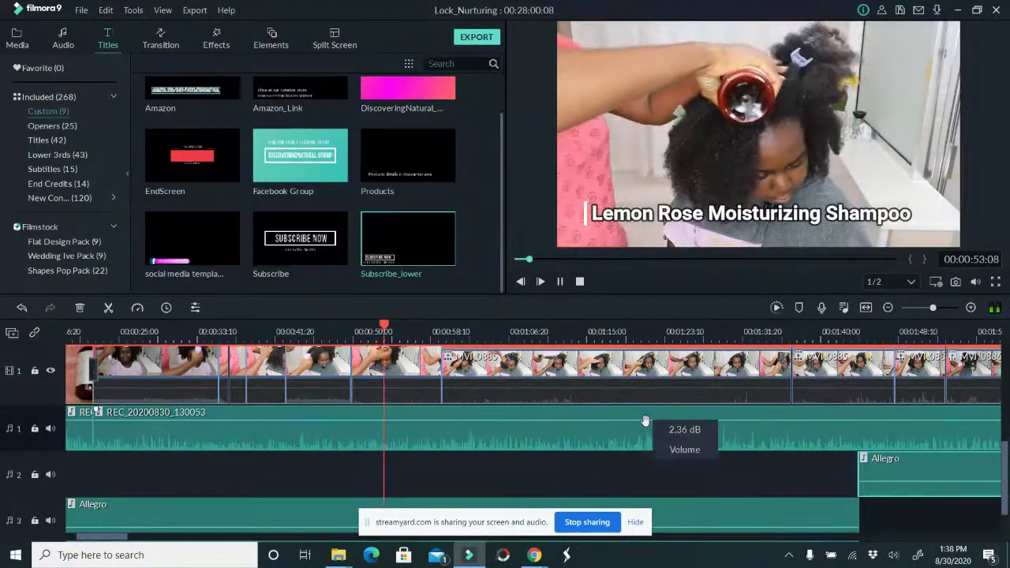
scroll(645, 421, "up", 1)
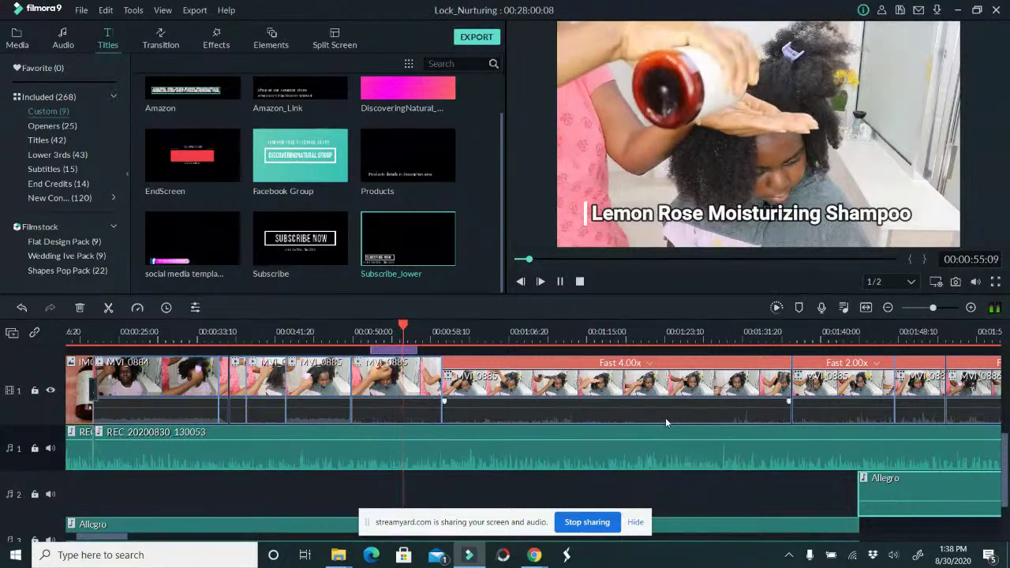
scroll(606, 462, "down", 3)
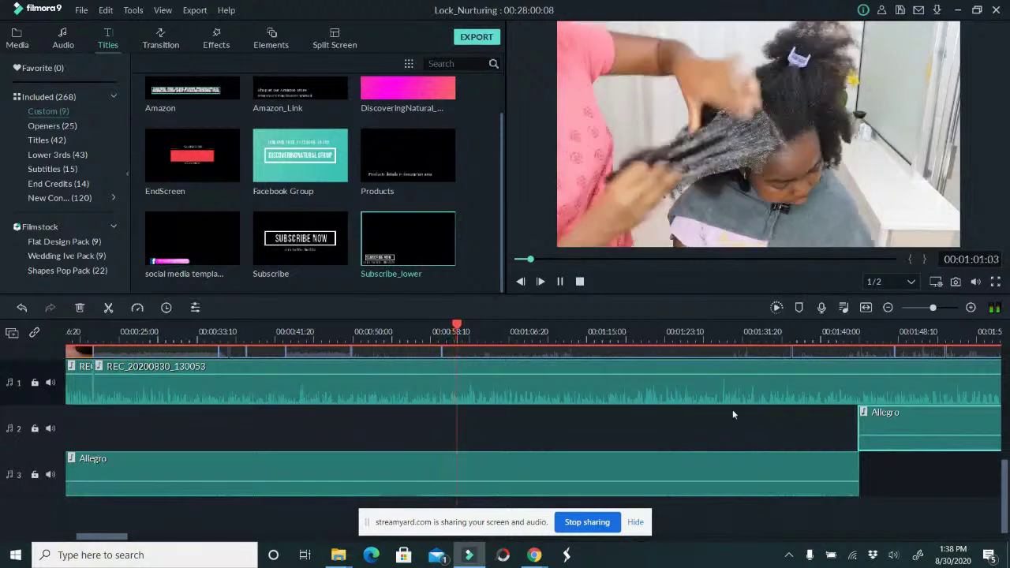
mouse_move(776, 367)
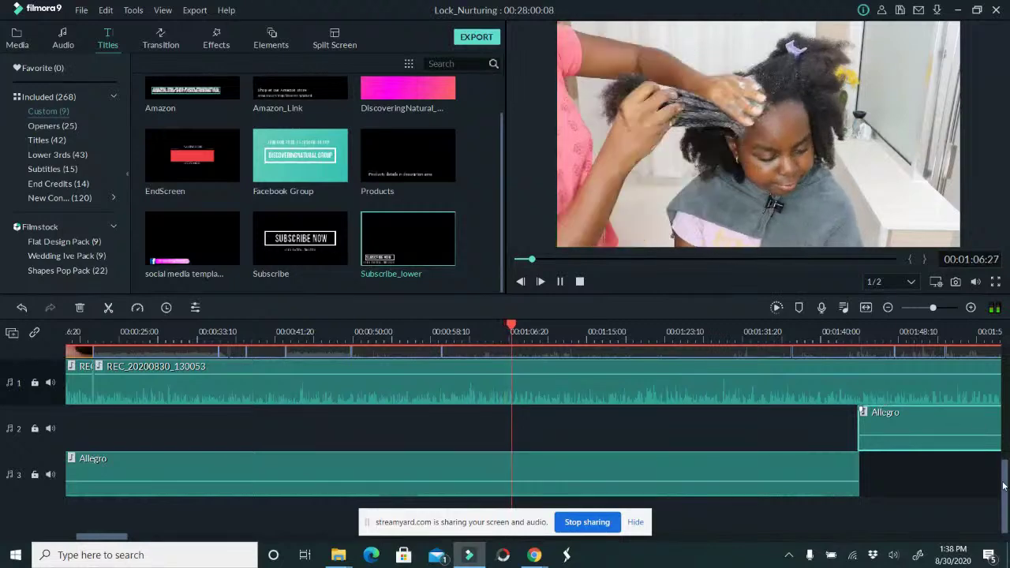
left_click_drag(1008, 487, 1008, 471)
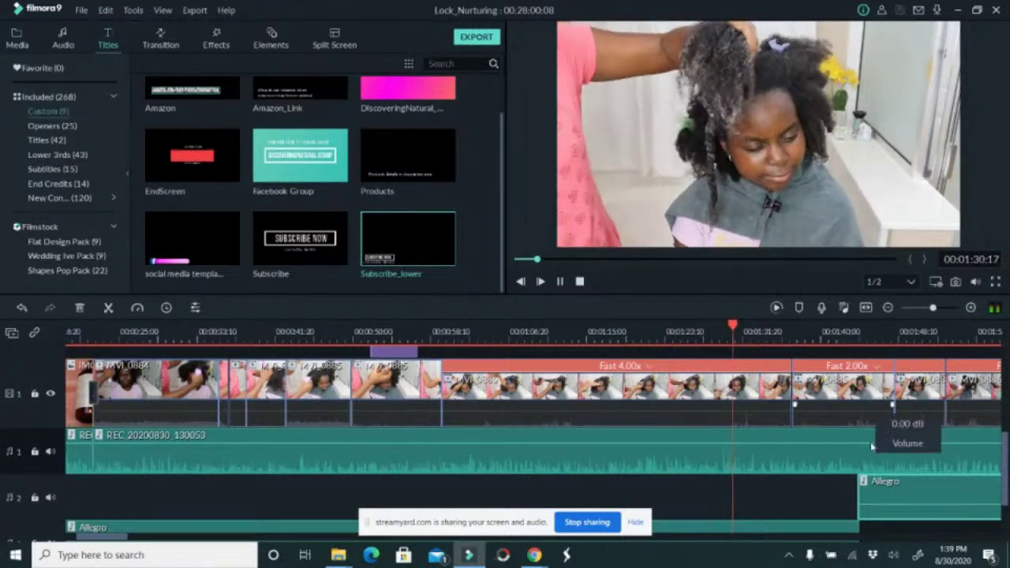
scroll(1006, 476, "up", 1)
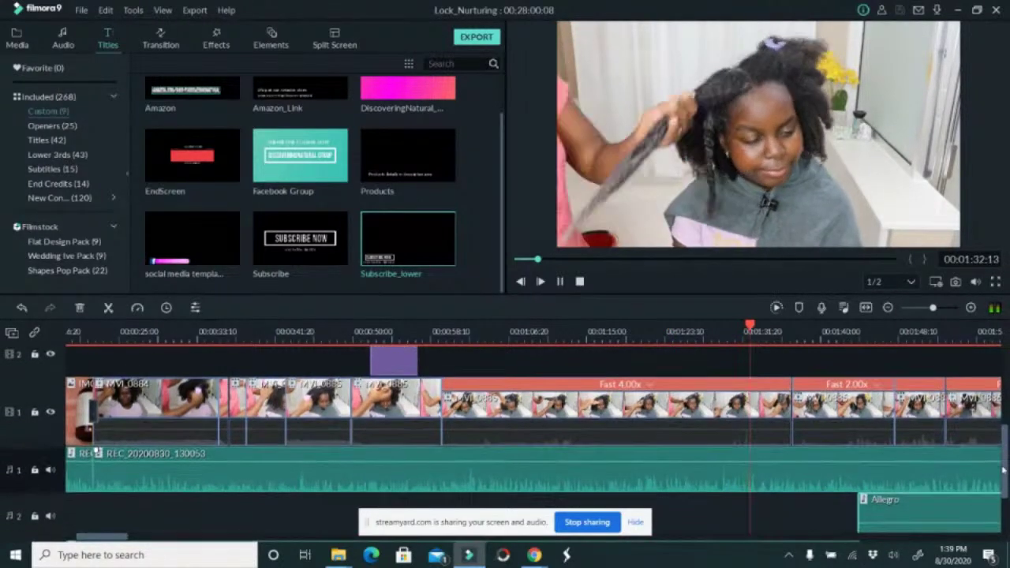
scroll(1007, 478, "down", 2)
scroll(1007, 478, "up", 1)
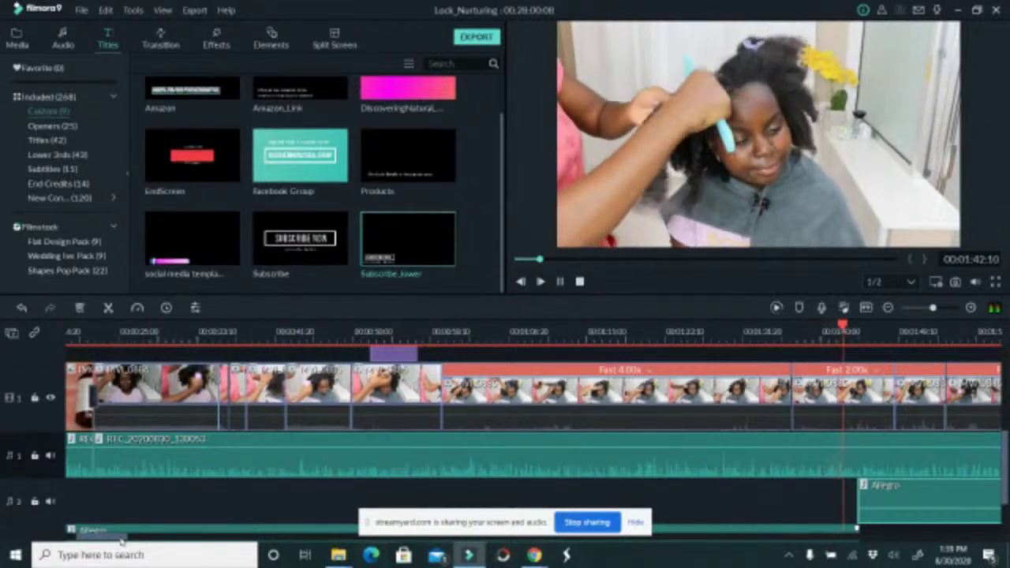
Close the audio gaps by moving the third Allegro clip against the second and REC_20200830_132856 directly behind REC_20200830_130053.
left_click_drag(120, 539, 138, 539)
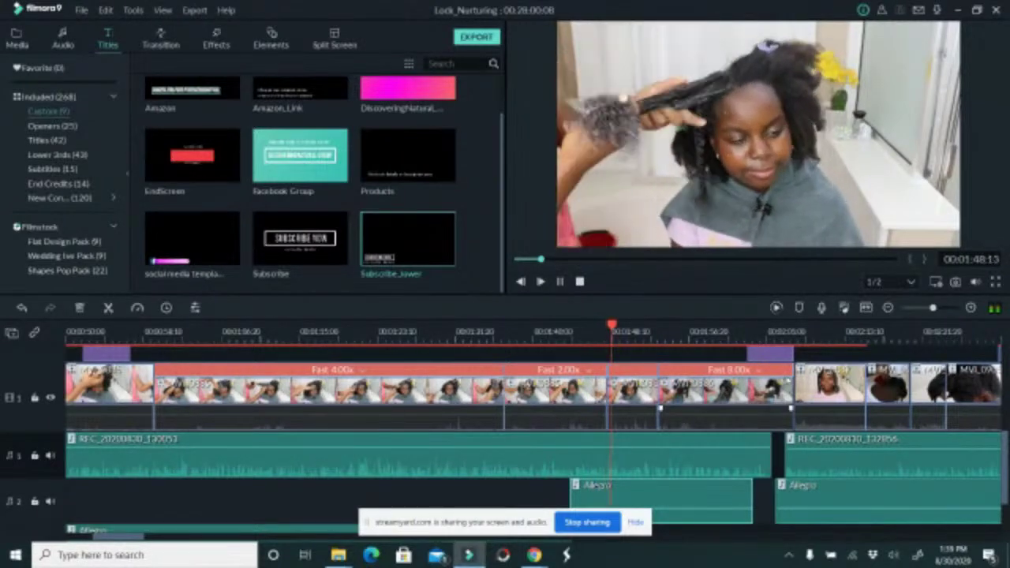
left_click(724, 391)
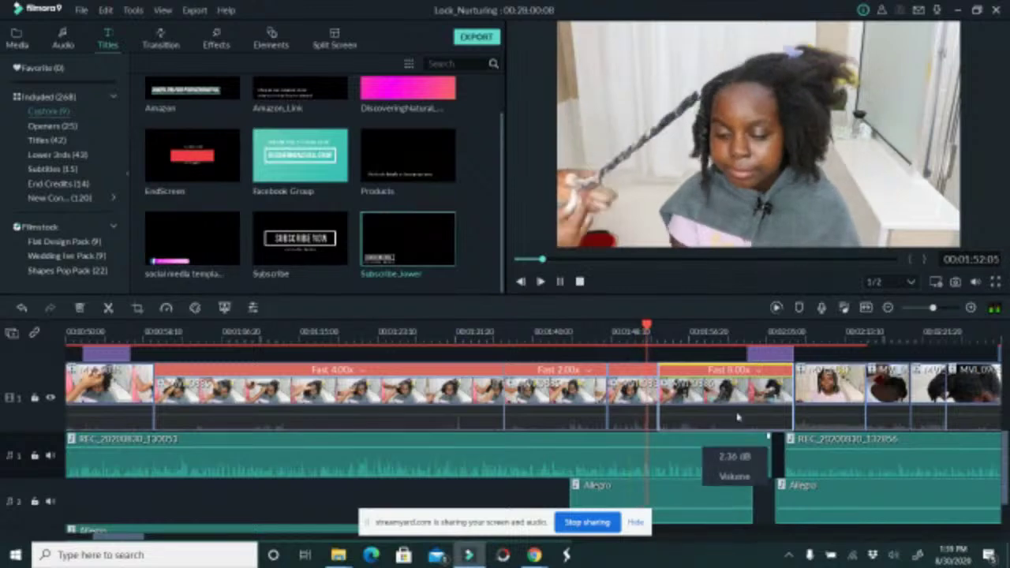
left_click_drag(794, 504, 775, 498)
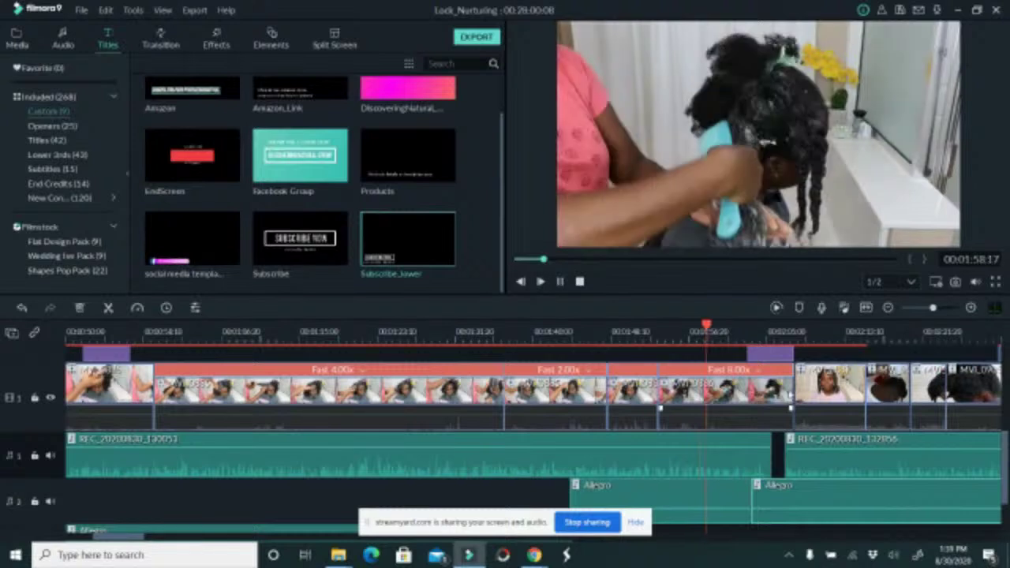
left_click_drag(800, 440, 785, 445)
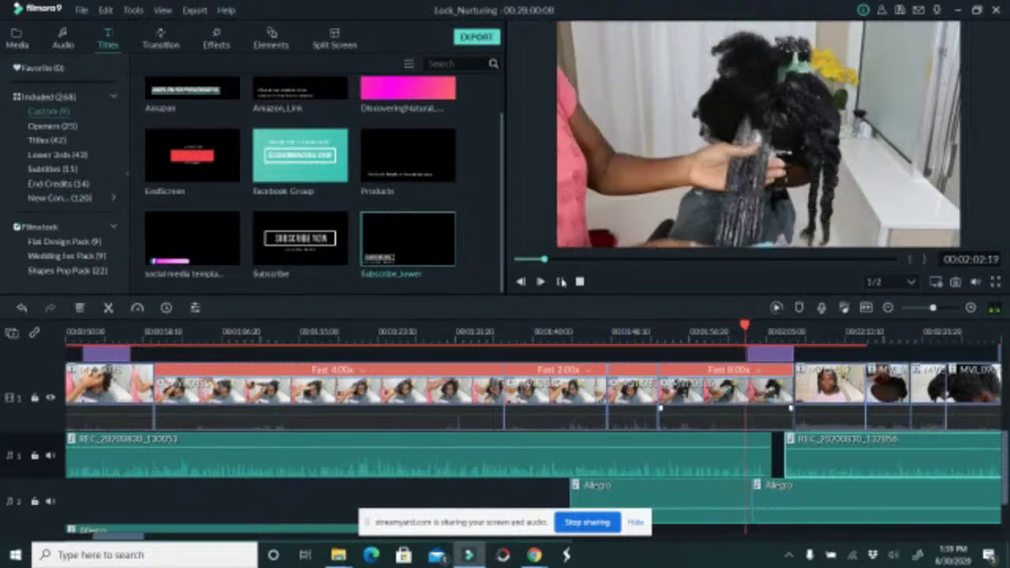
left_click_drag(806, 443, 799, 446)
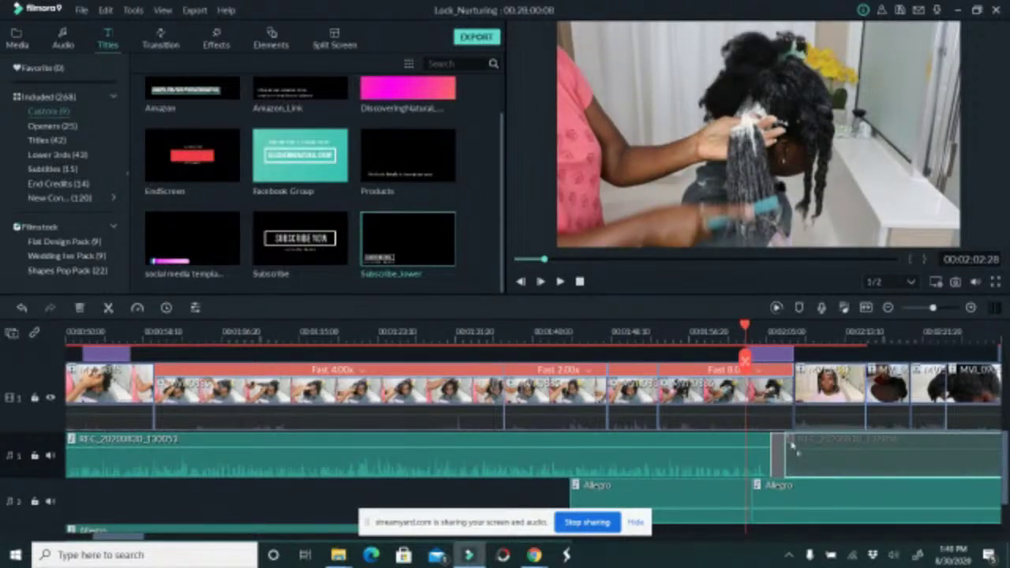
left_click_drag(793, 447, 793, 446)
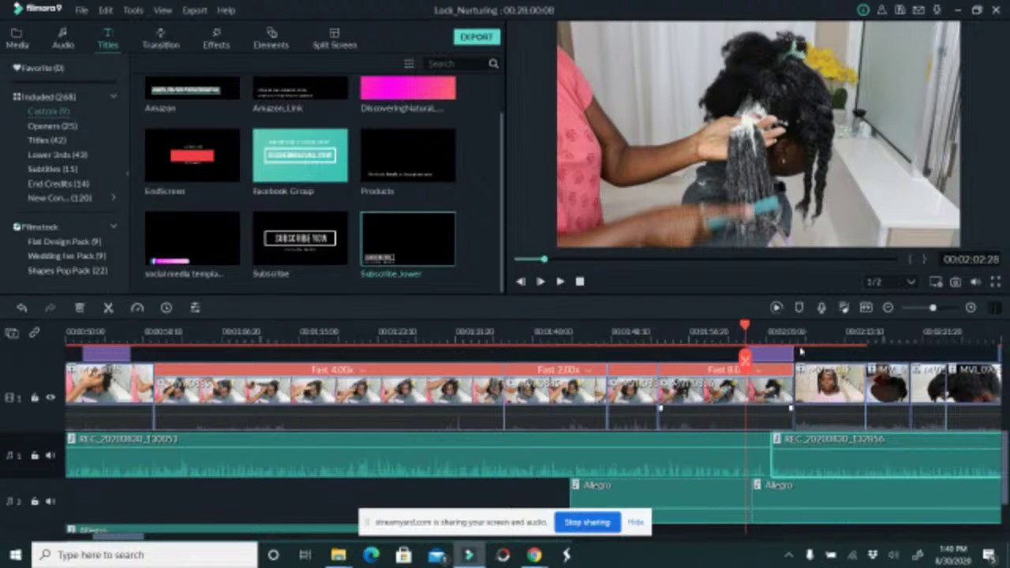
Play back the join between REC_20200830_130053 and REC_20200830_132856 from about 2:03 to 2:07 to check its timing.
scroll(815, 337, "up", 3)
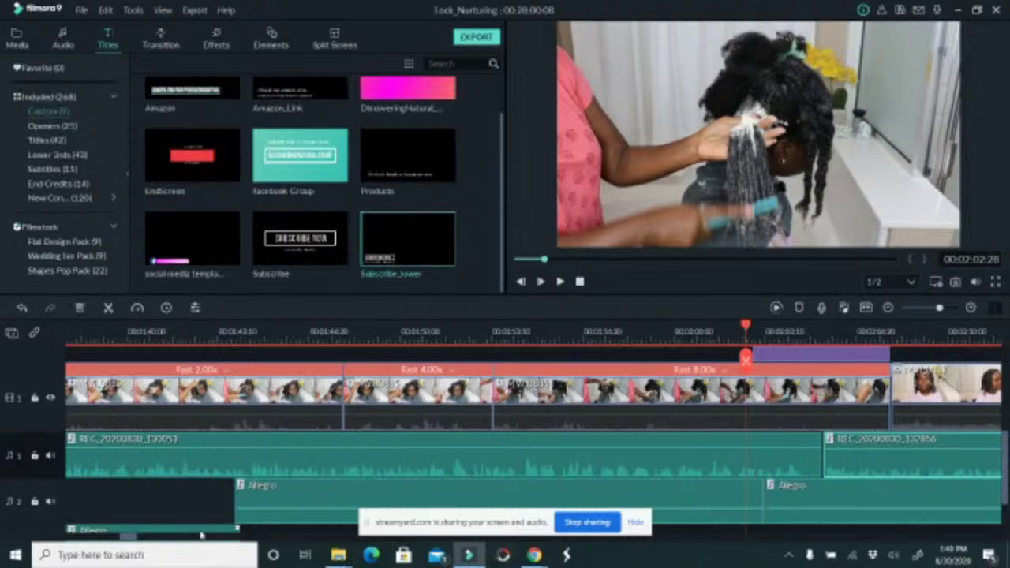
left_click_drag(134, 538, 148, 539)
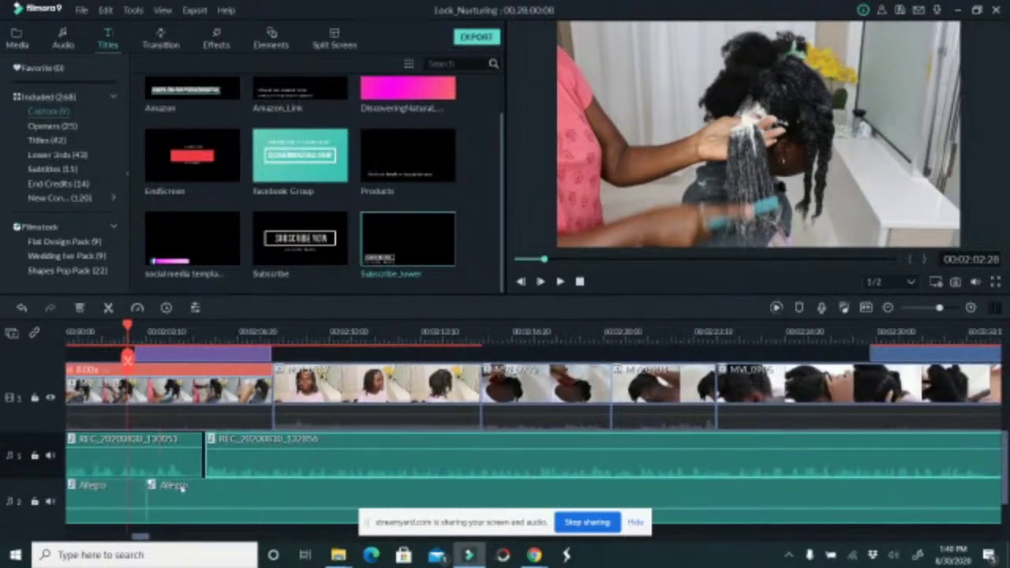
left_click(561, 282)
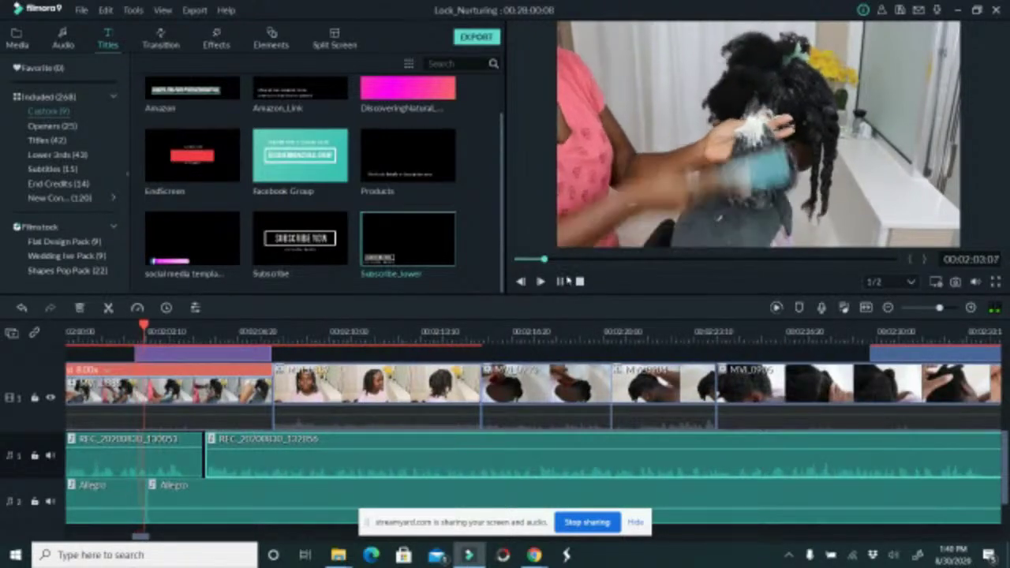
left_click(568, 281)
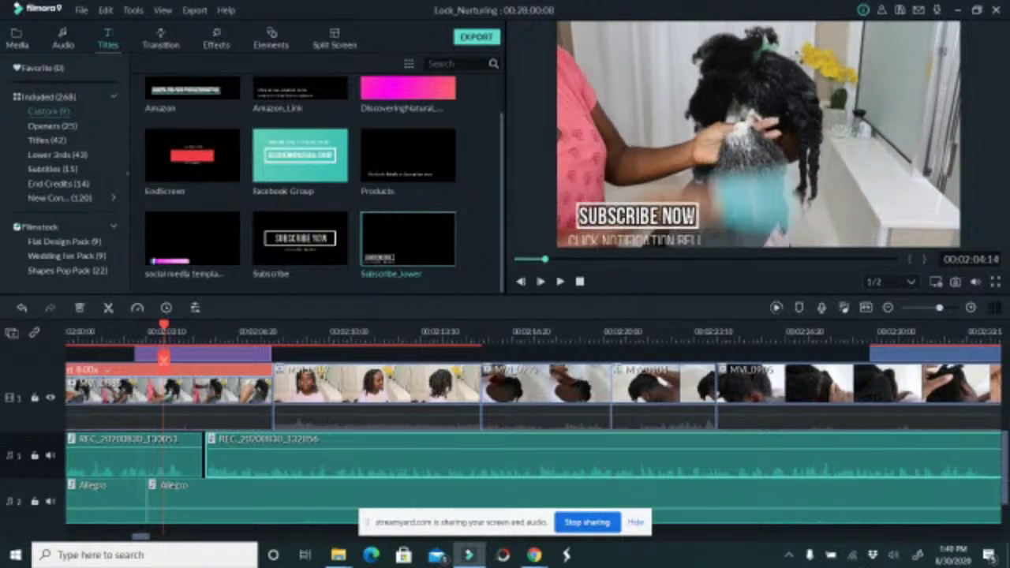
left_click(562, 282)
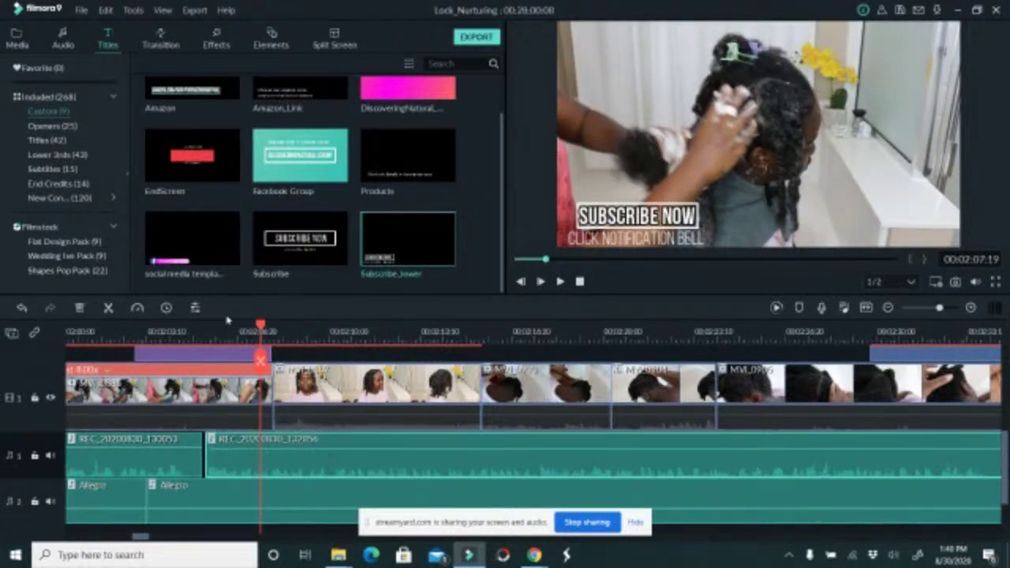
Trim the Fast 8.00x clip to end with REC_20200830_130053 and move the Subscribe_lower title to end at the same point.
left_click(210, 341)
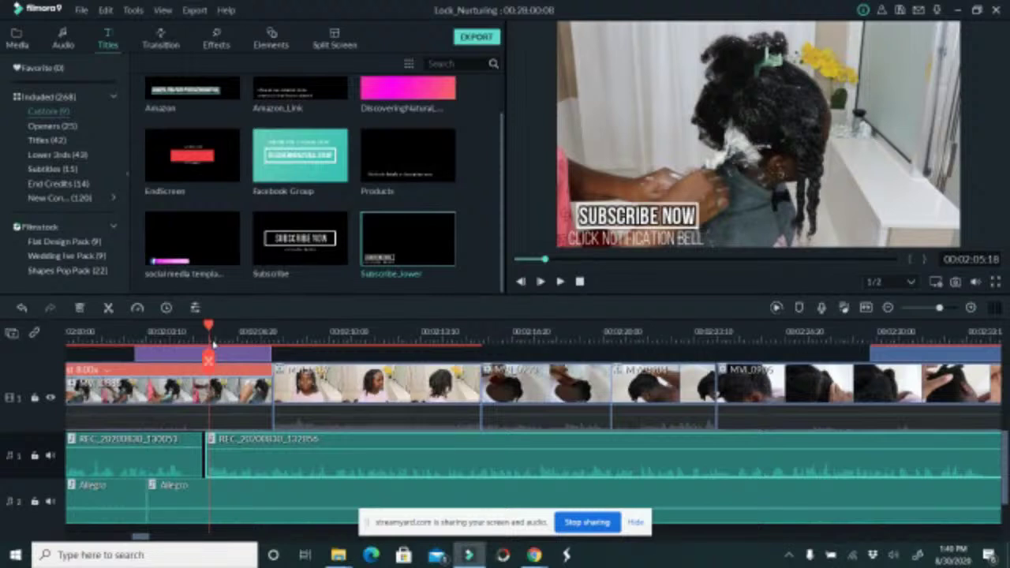
left_click(270, 408)
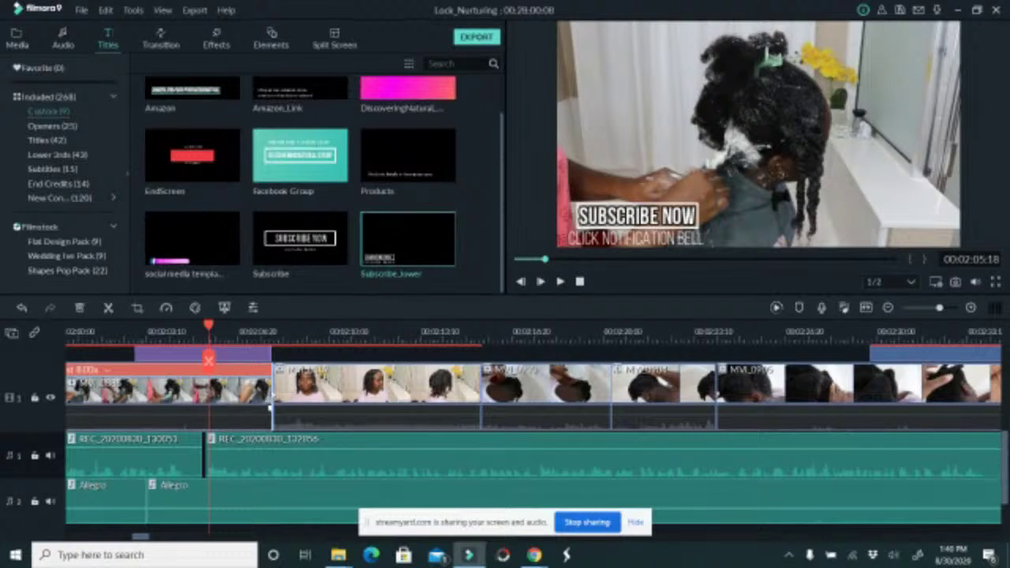
left_click_drag(270, 408, 210, 404)
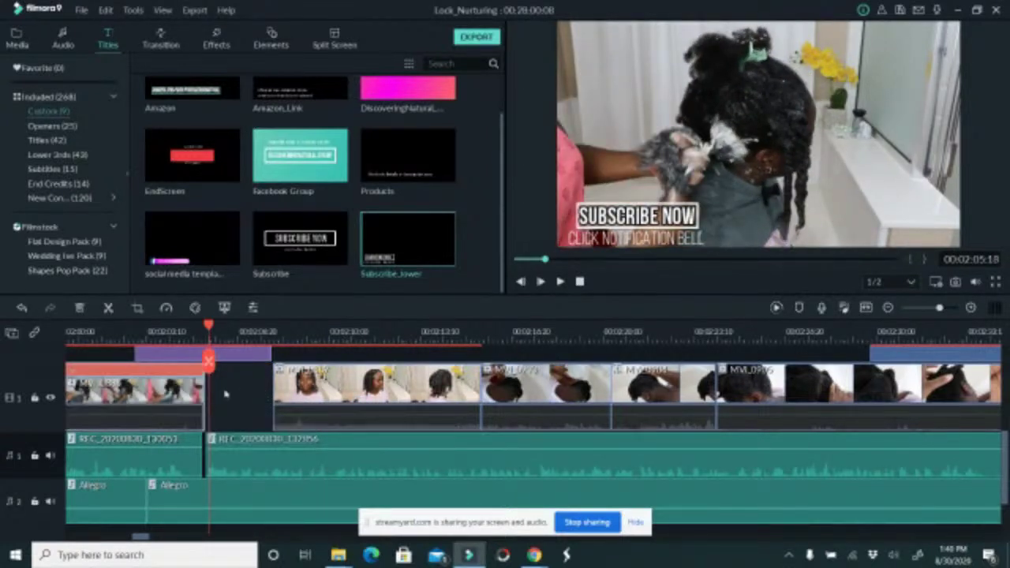
left_click(245, 354)
left_click_drag(247, 354, 178, 388)
Shift the following video clips and the Handdrawn 5 element earlier to close the gap after the Fast 8.00x clip, and save the project.
right_click(234, 412)
left_click(255, 375)
left_click_drag(282, 368, 902, 460)
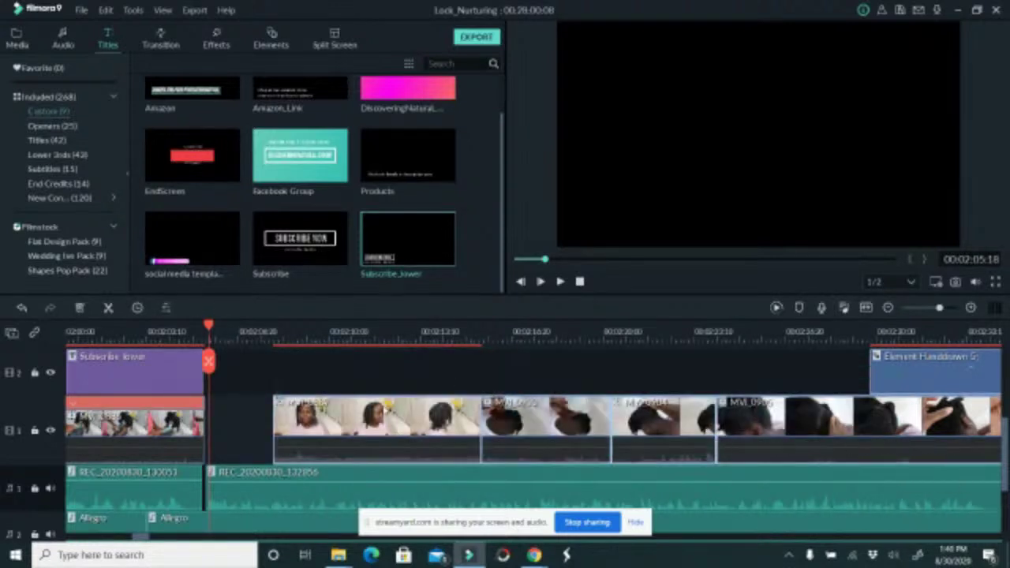
left_click_drag(350, 423, 212, 441)
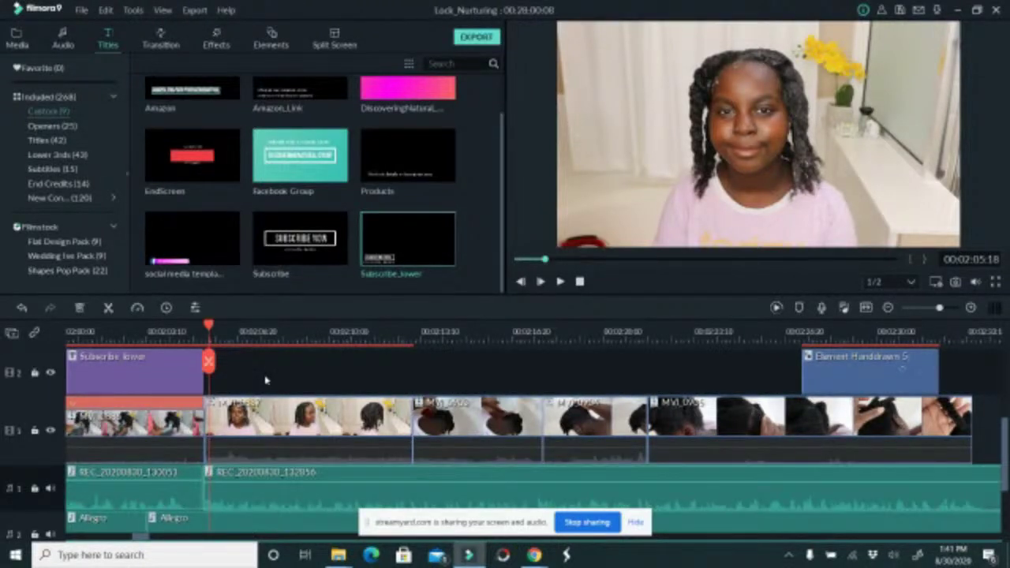
key("ctrl+s")
Play back the section from about 2:05 and try to ripple delete the gap after MVI_0905 on video track 1.
left_click(188, 331)
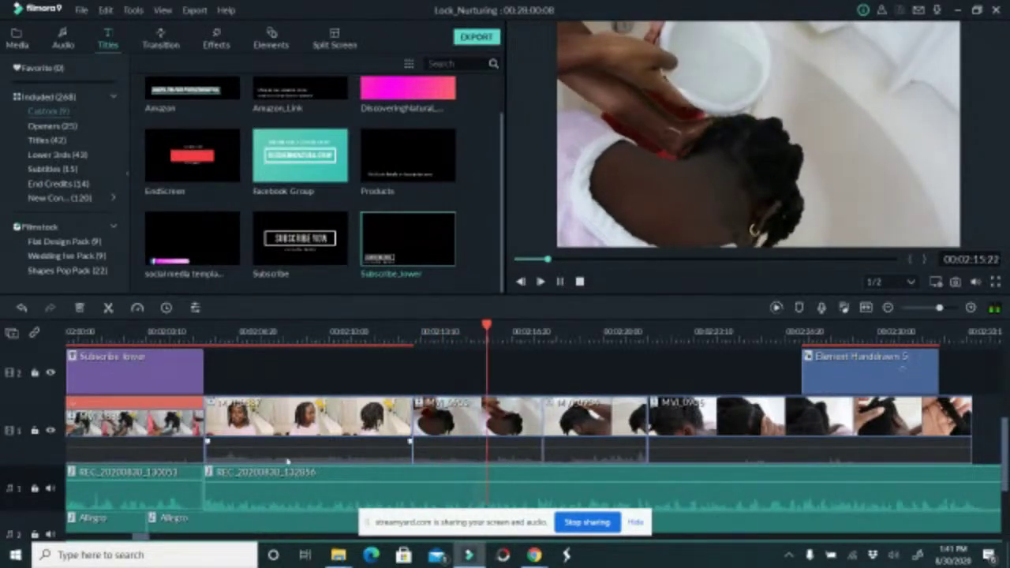
left_click_drag(145, 539, 154, 537)
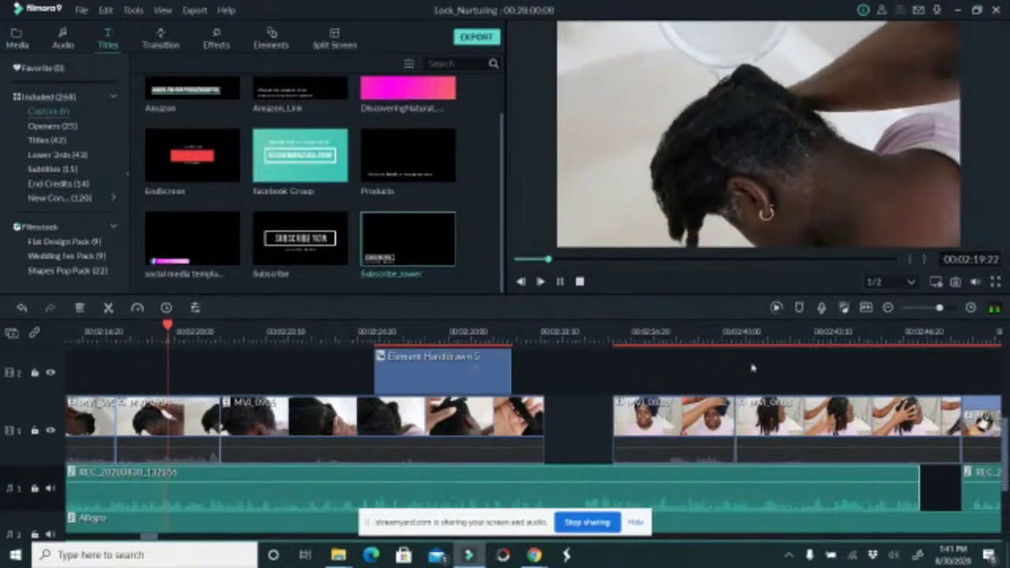
right_click(598, 411)
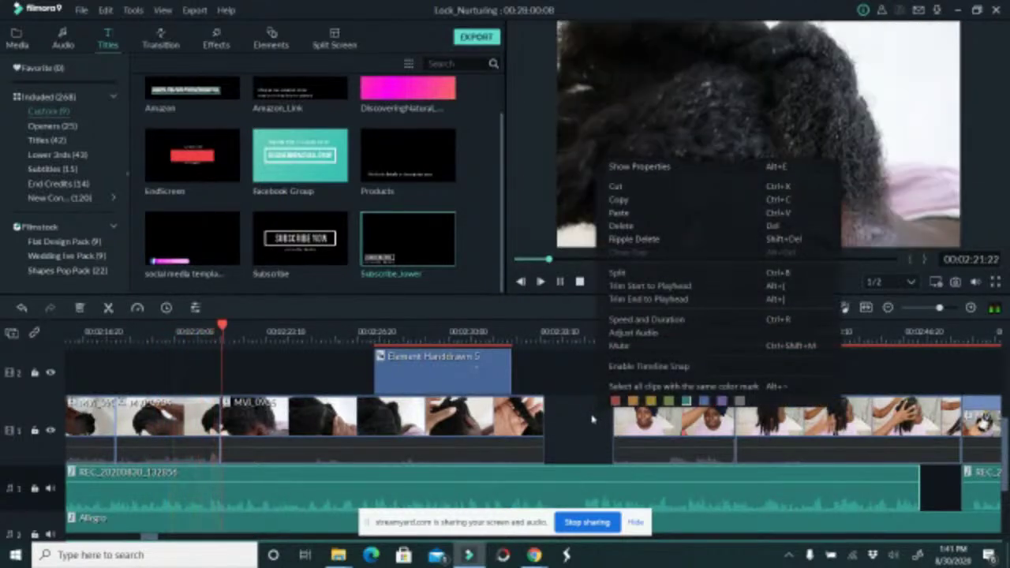
left_click(635, 240)
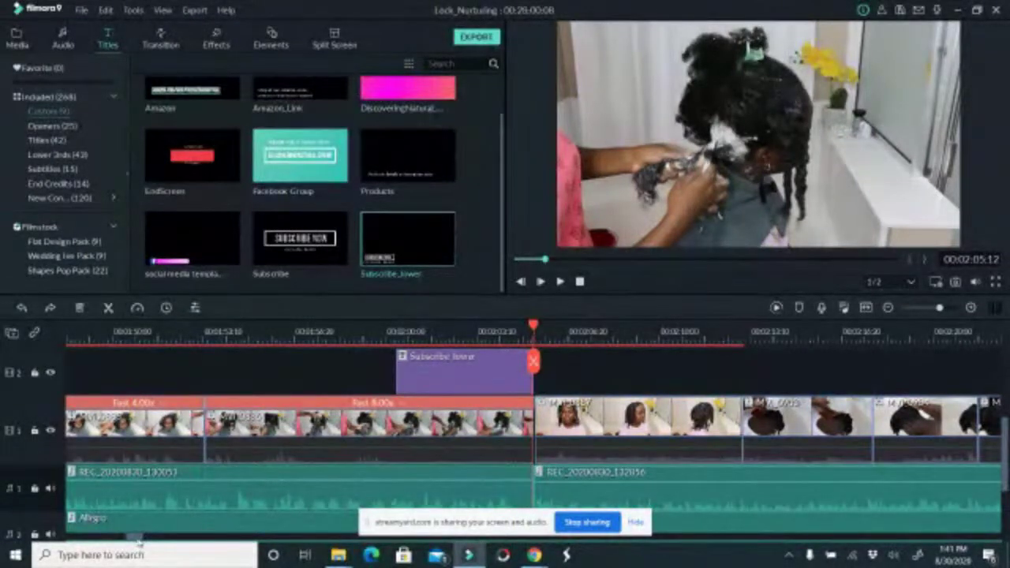
Select the video clips after the gap on track 1 and move them to start directly after MVI_0905.
scroll(136, 539, "down", 10)
left_click(419, 427)
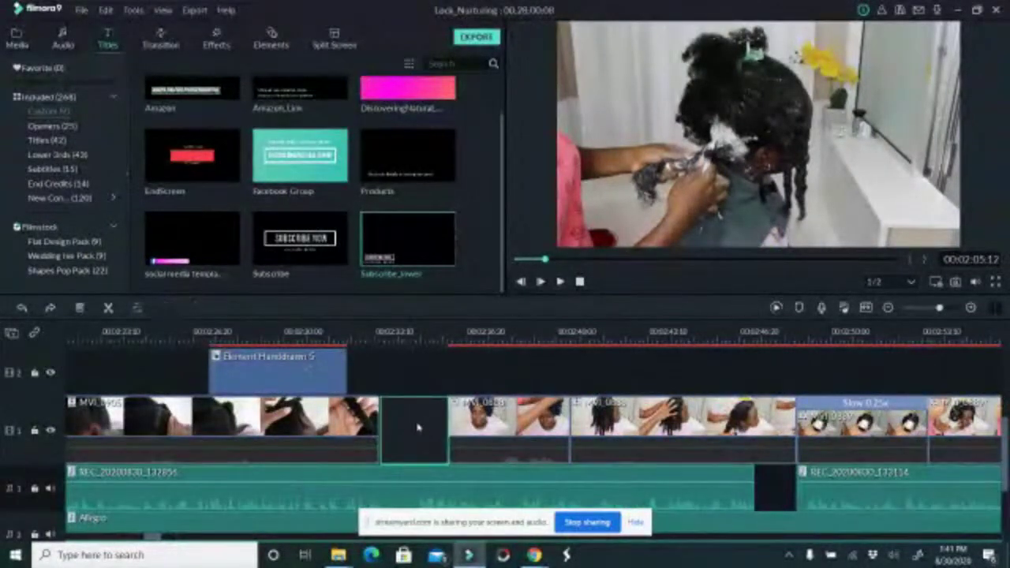
left_click_drag(461, 344, 961, 450)
left_click_drag(750, 430, 683, 433)
Close the gap on audio track 1 by moving REC_20200830_133114 to start directly after REC_20200830_132856.
right_click(762, 466)
left_click(766, 483)
right_click(766, 481)
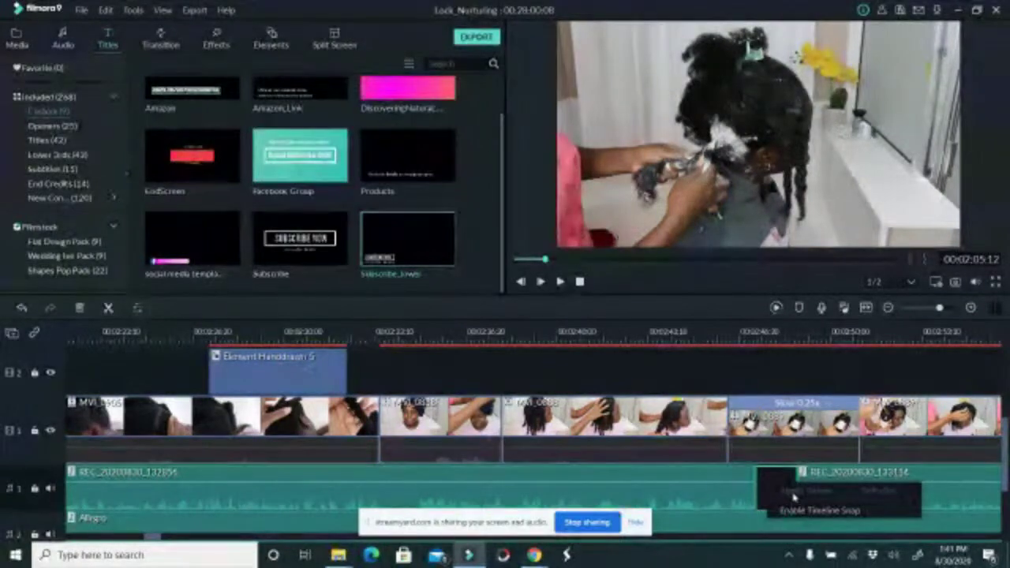
left_click(819, 480)
left_click_drag(810, 473, 768, 476)
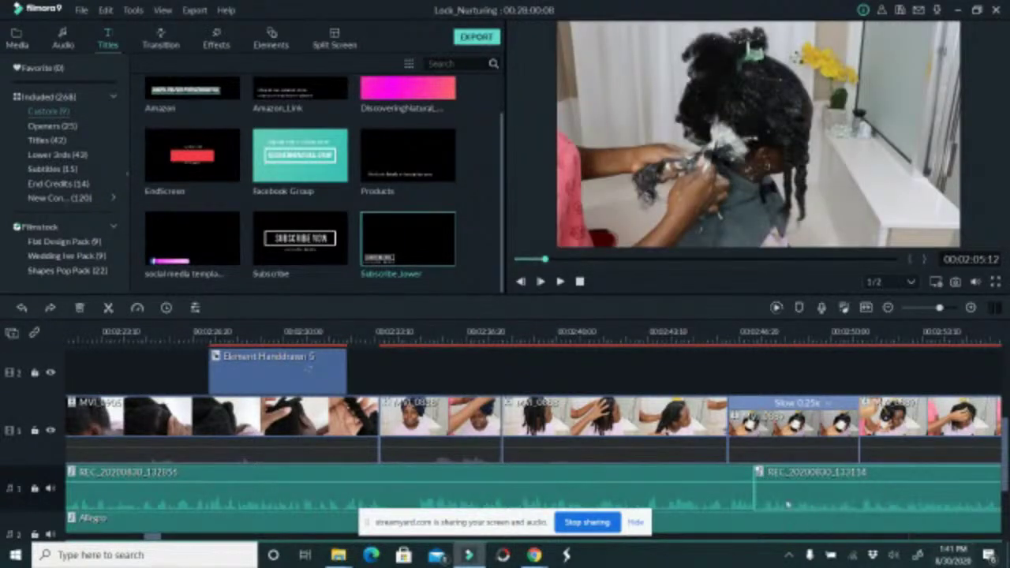
left_click_drag(760, 475, 759, 471)
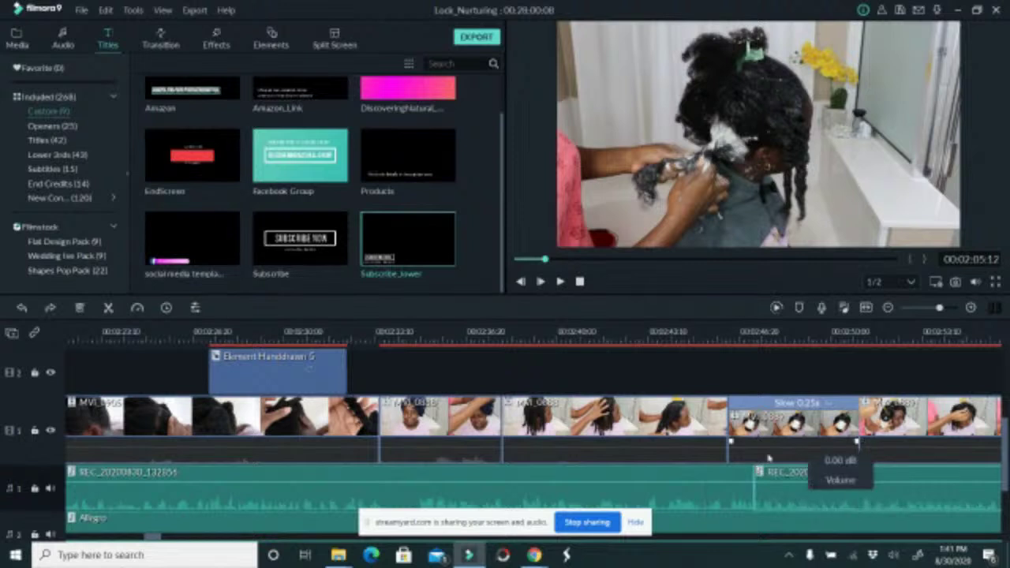
left_click_drag(758, 473, 757, 473)
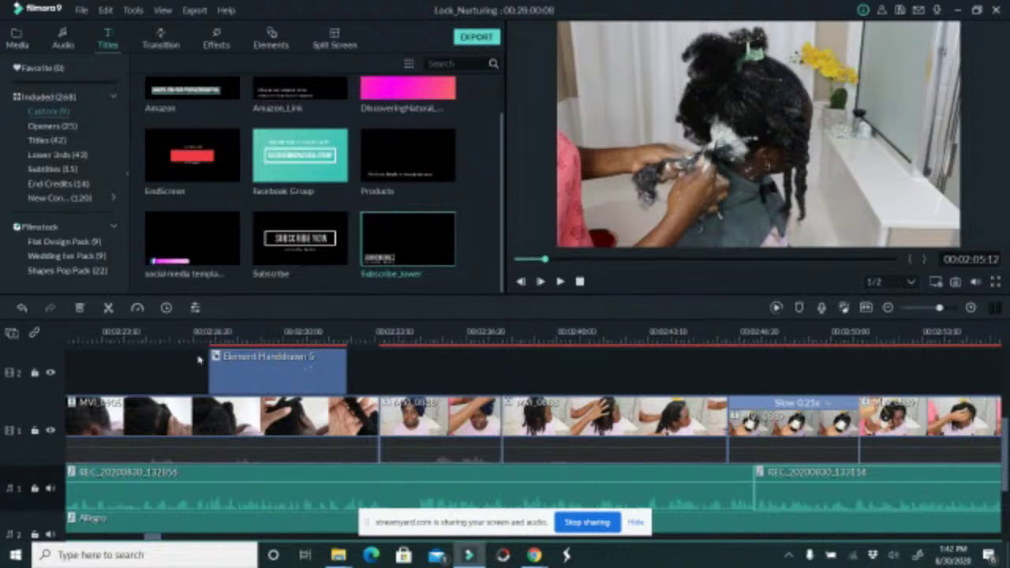
Play back the section from about 2:26 to 2:36 to check the voiceover across the closed video gap.
left_click(174, 341)
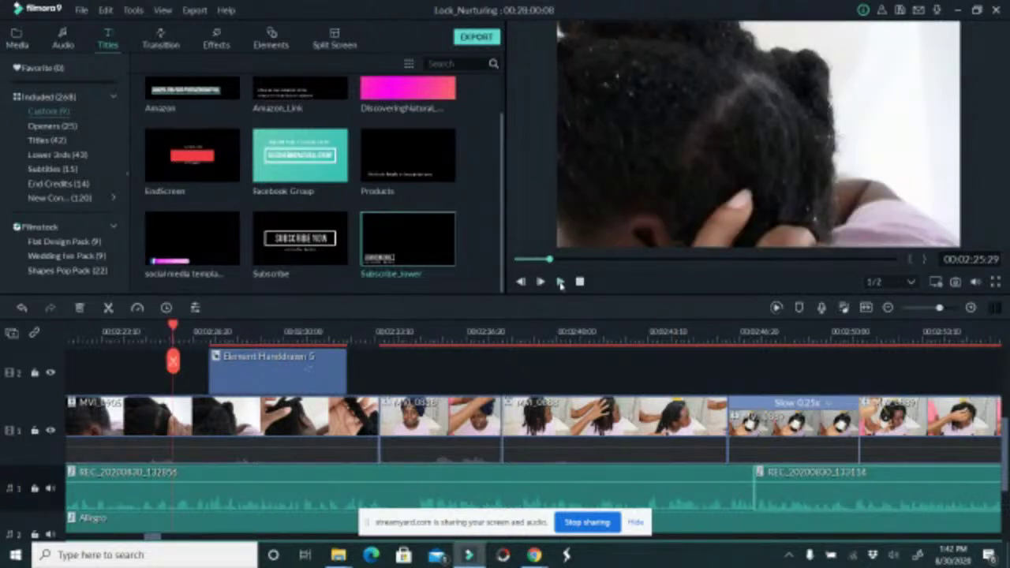
left_click(559, 282)
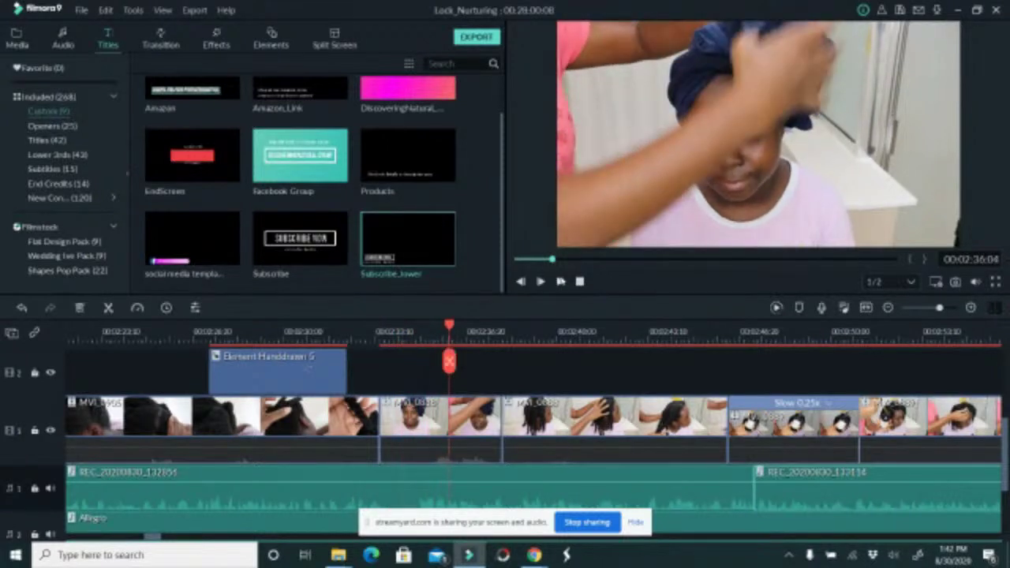
Play back from about 2:32 and split voiceover REC_20200830_132856 at 00:02:33:24, near the start of MVI_0888.
left_click(363, 341)
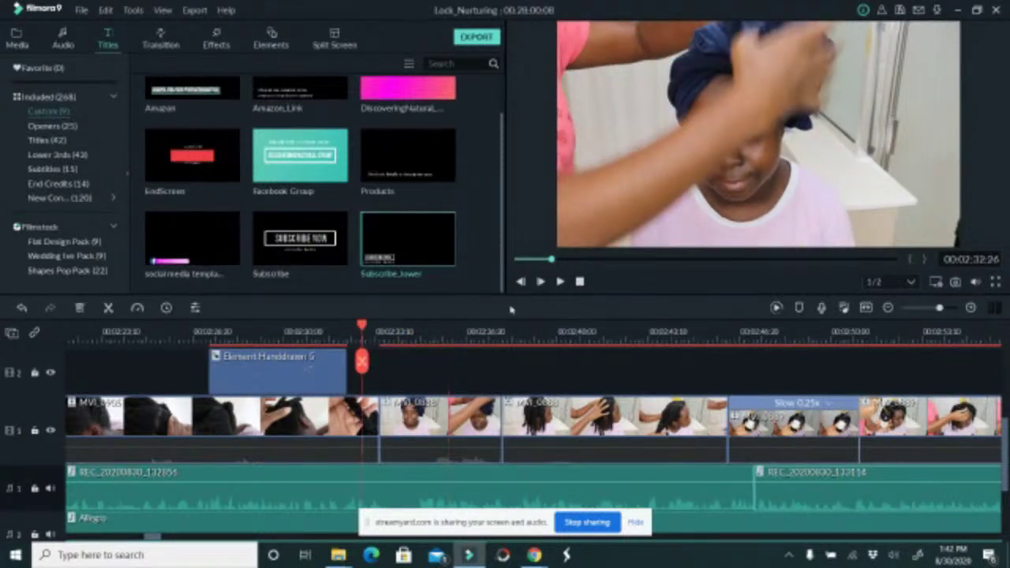
left_click(559, 282)
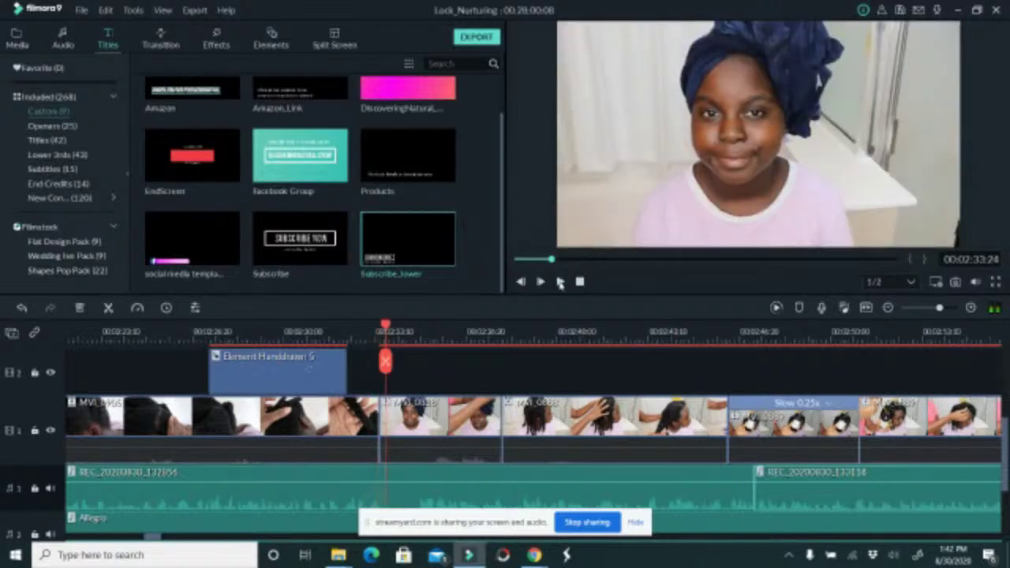
scroll(447, 445, "down", 2)
left_click(391, 436)
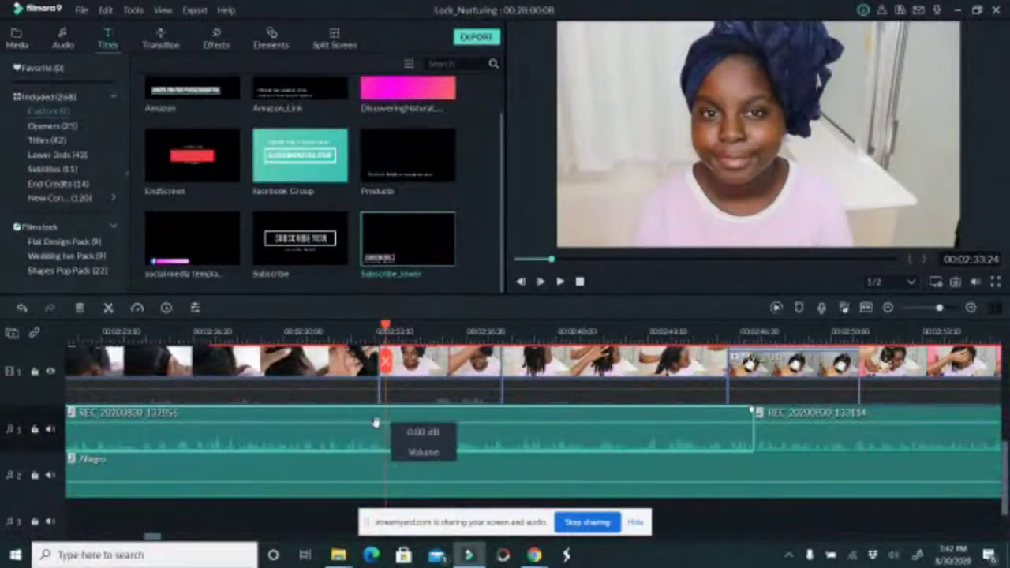
left_click(109, 309)
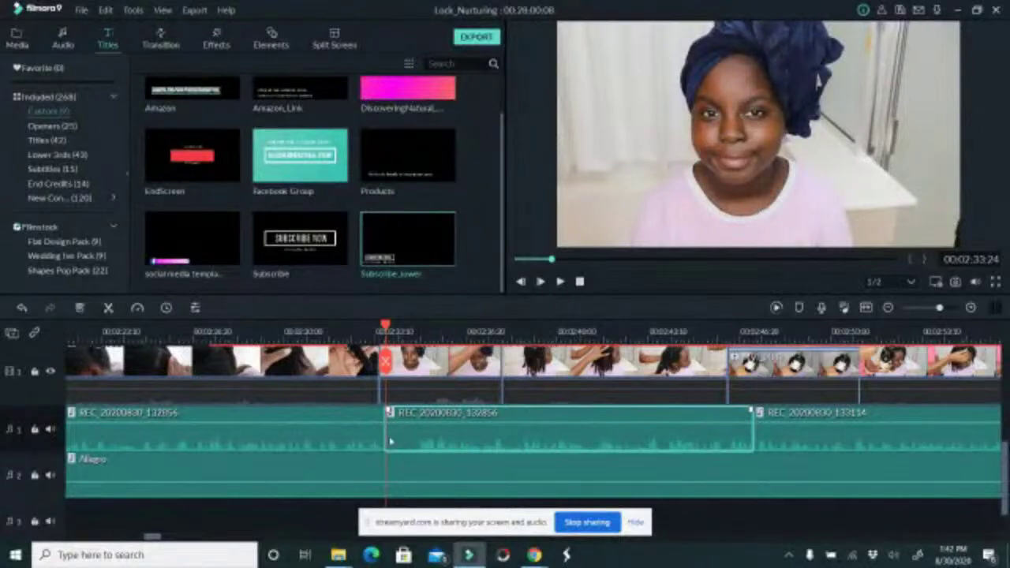
Trim the start of the second REC_20200830_132856 piece, keep it directly against the first piece, and play back the join.
mouse_move(388, 424)
left_click_drag(387, 421, 412, 422)
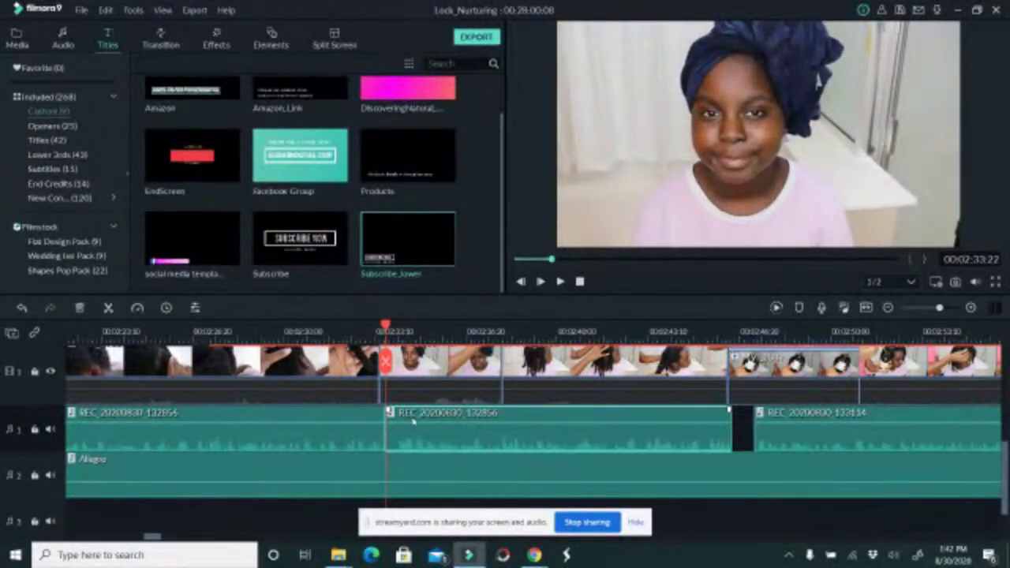
scroll(410, 411, "down", 1)
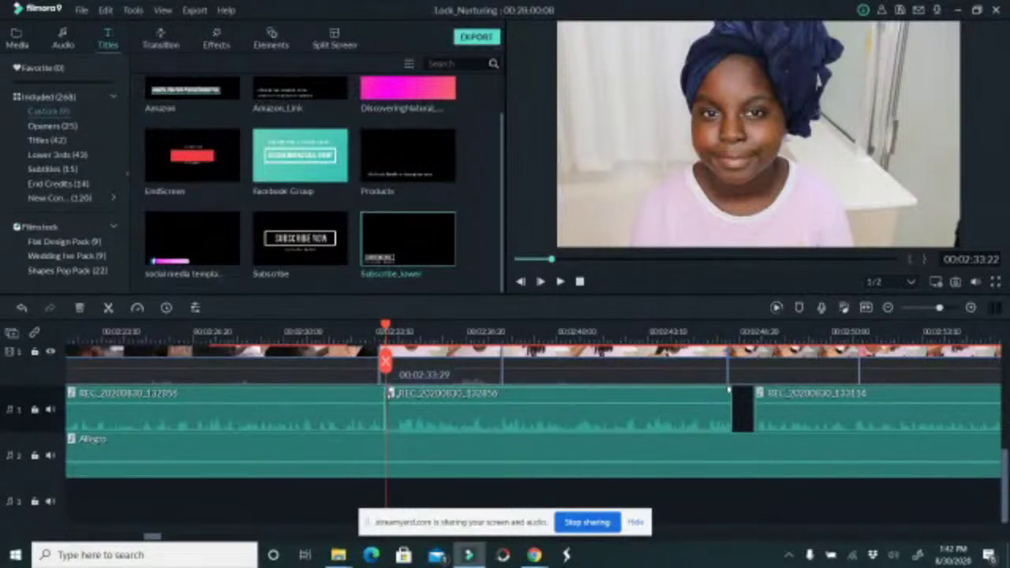
left_click_drag(387, 393, 399, 393)
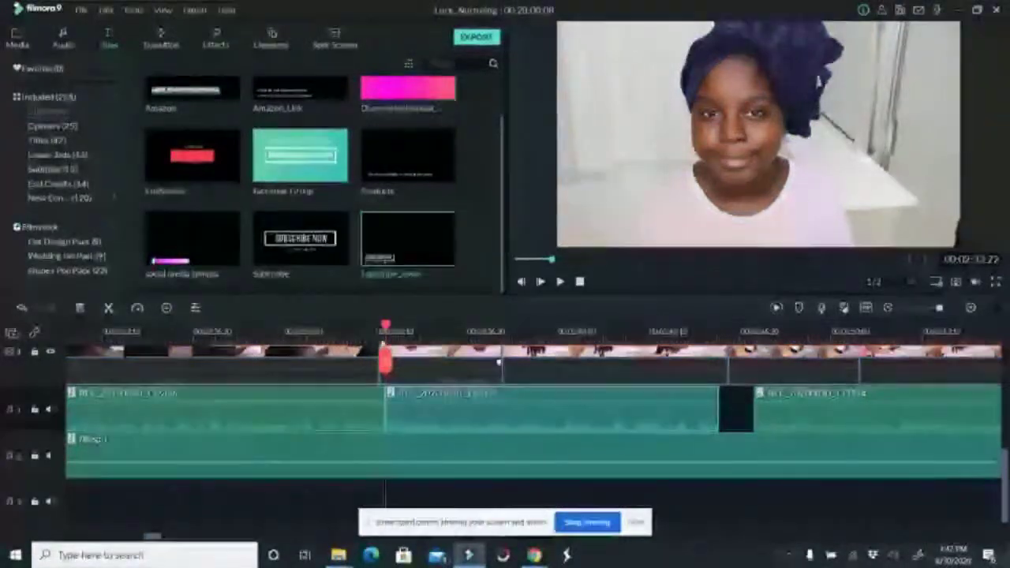
left_click_drag(385, 359, 370, 359)
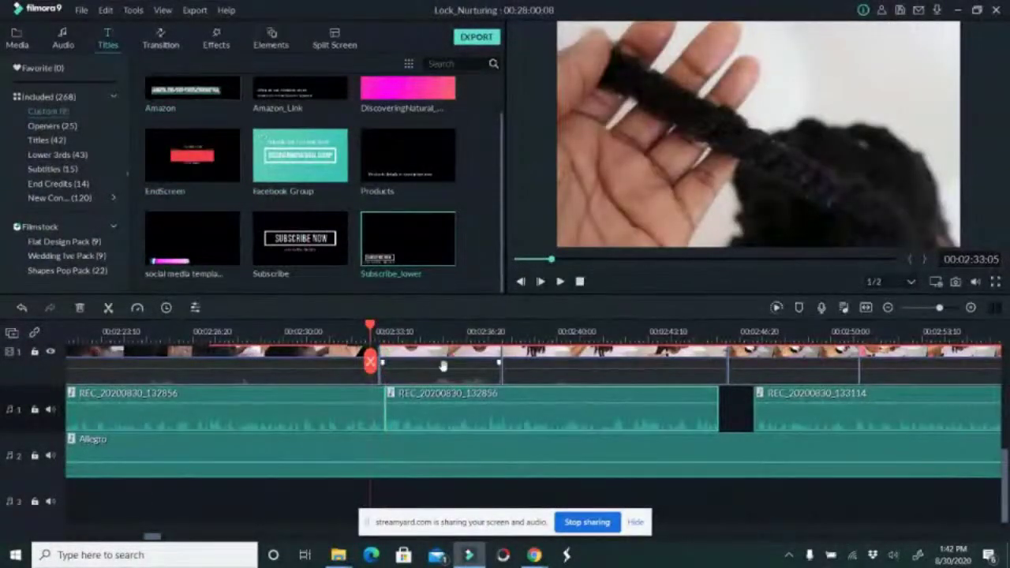
left_click(561, 282)
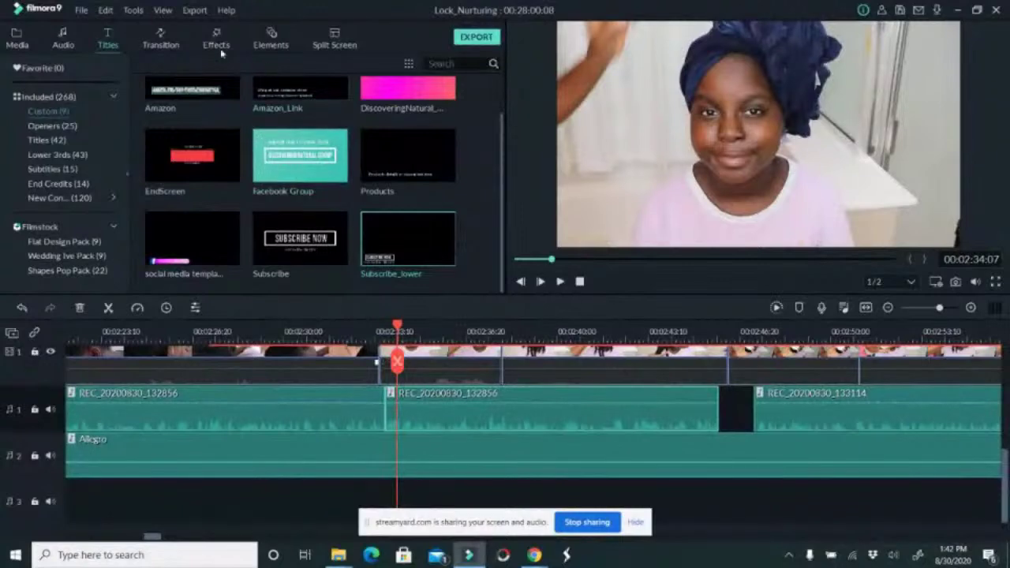
Add the transition listed below Cube at the cut between MVI_0905 and MVI_0888 on video track 1.
left_click(158, 39)
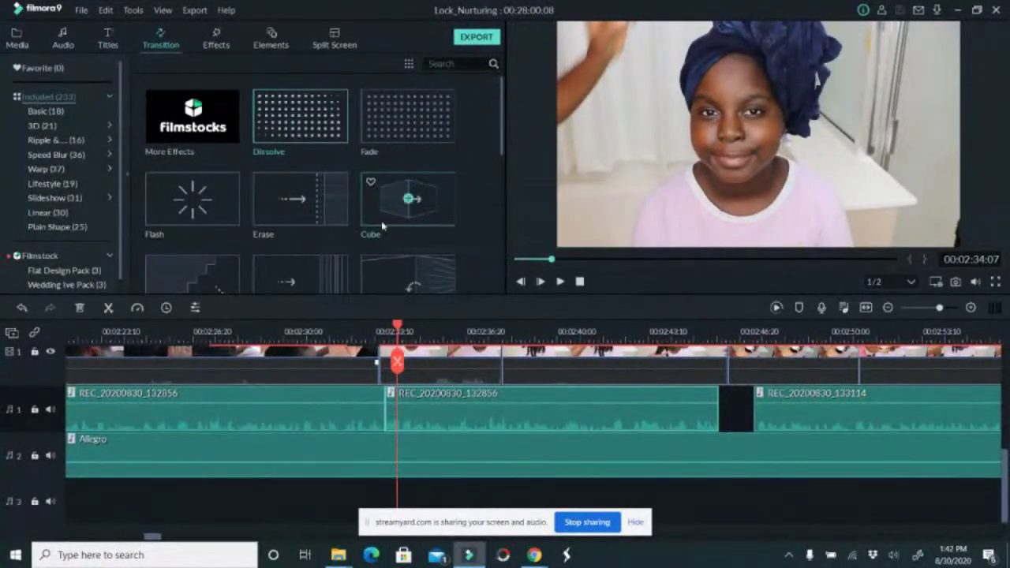
left_click_drag(406, 276, 370, 360)
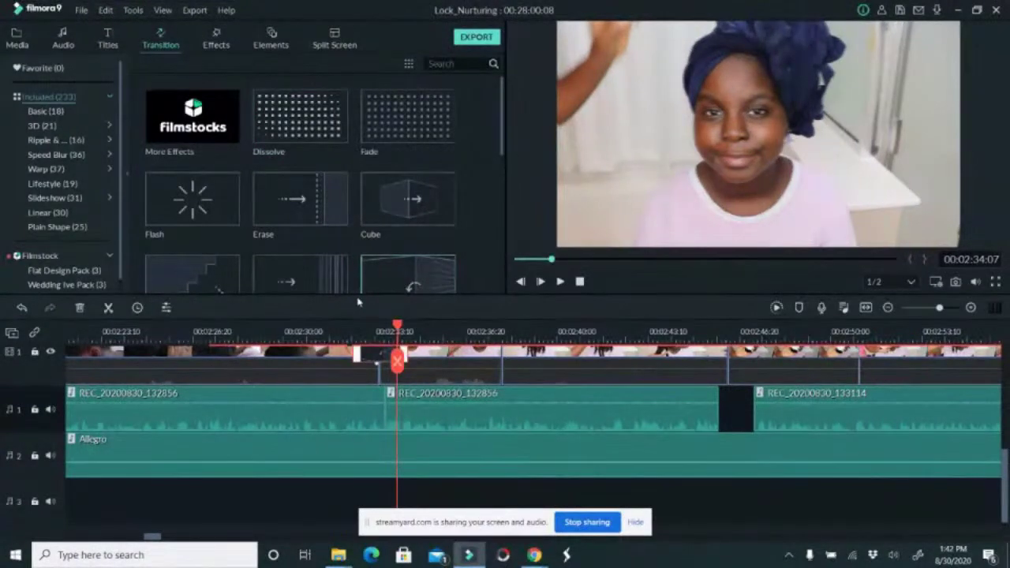
scroll(340, 221, "down", 3)
scroll(346, 184, "up", 3)
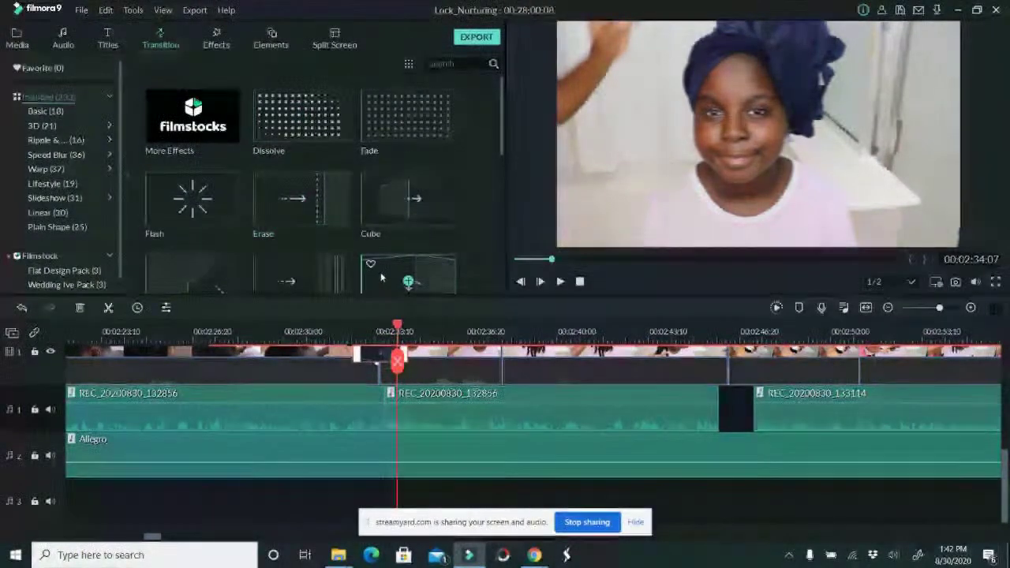
scroll(382, 272, "down", 3)
scroll(386, 147, "up", 3)
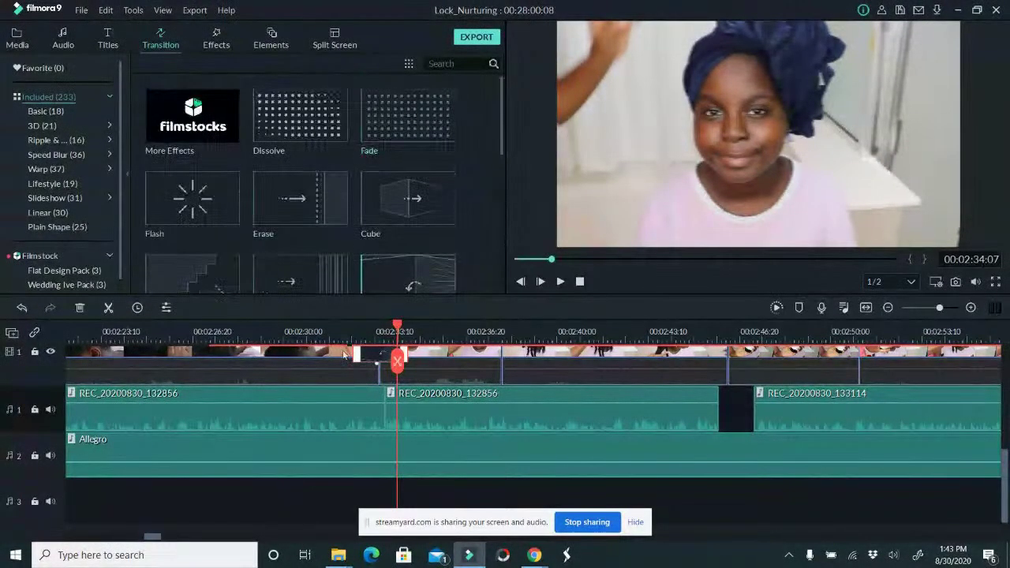
left_click(299, 330)
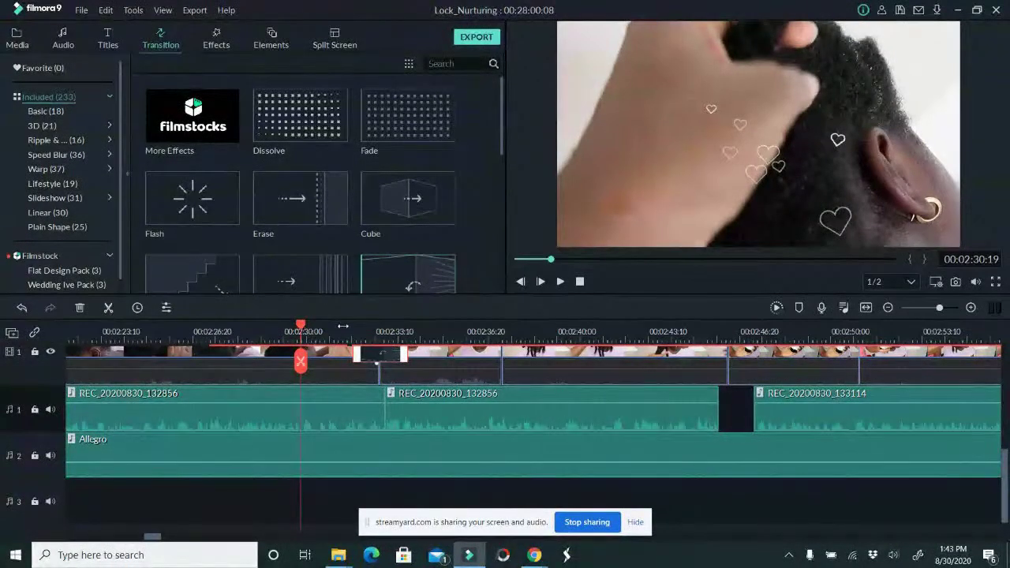
Try to close the gap on audio track 1 by moving REC_20200830_133114 directly after REC_20200830_132856, and undo the move.
left_click(766, 417)
left_click_drag(773, 413, 737, 413)
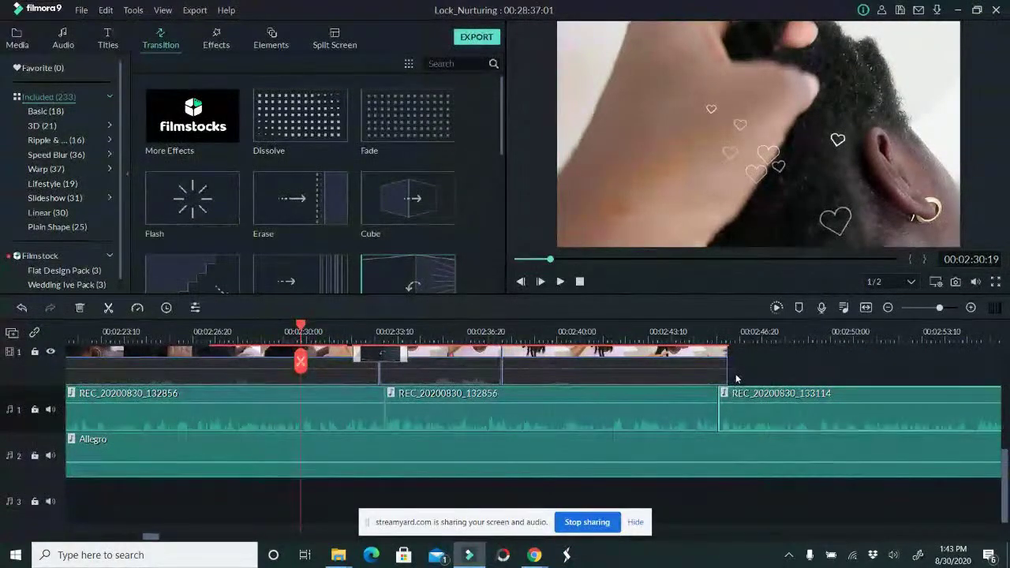
left_click(736, 378)
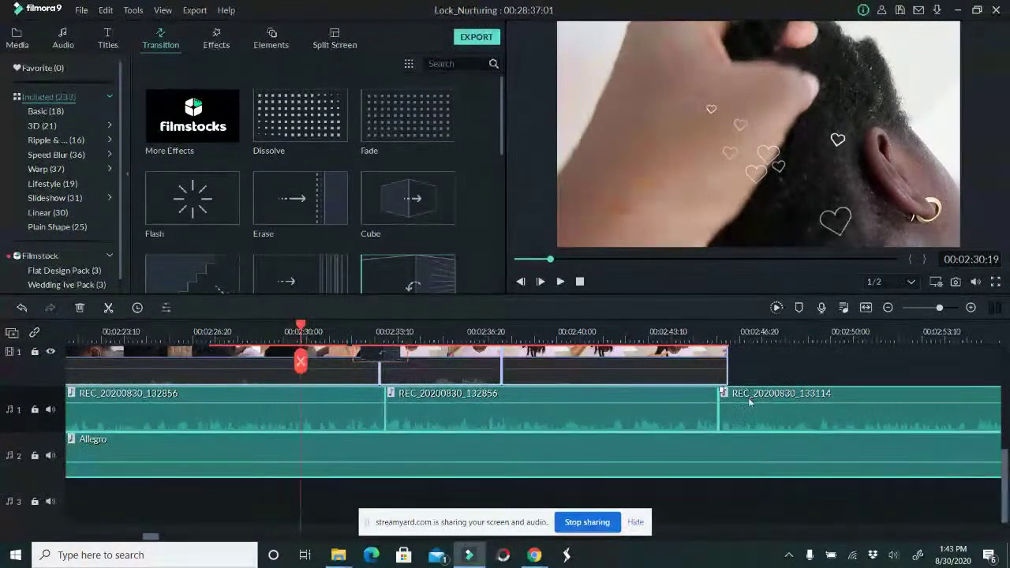
key("ctrl+z")
right_click(745, 405)
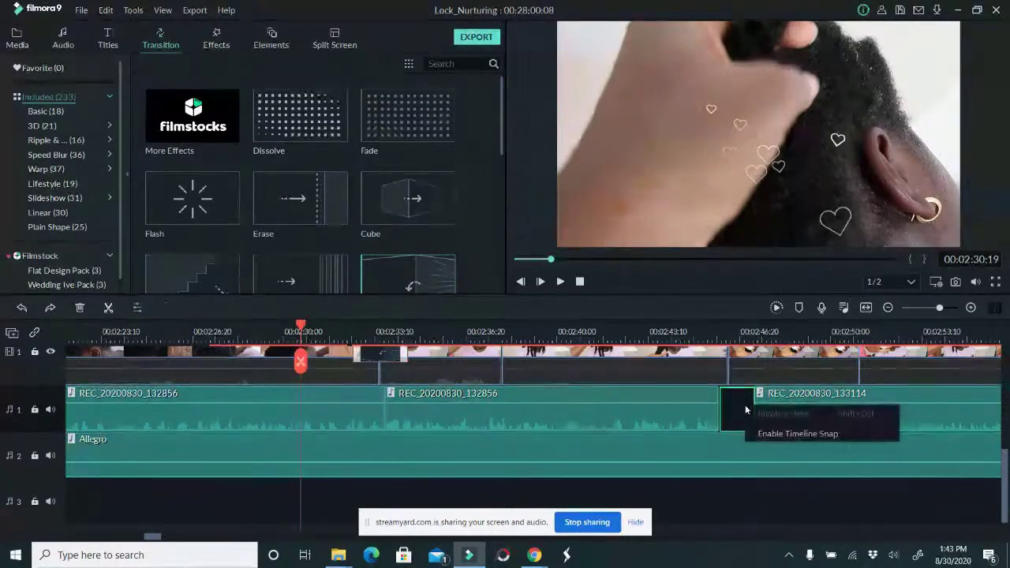
Move REC_20200830_133114 earlier, leaving only a sliver of gap after REC_20200830_132856, and play back from 00:02:30:19.
left_click(783, 402)
left_click_drag(782, 398, 738, 402)
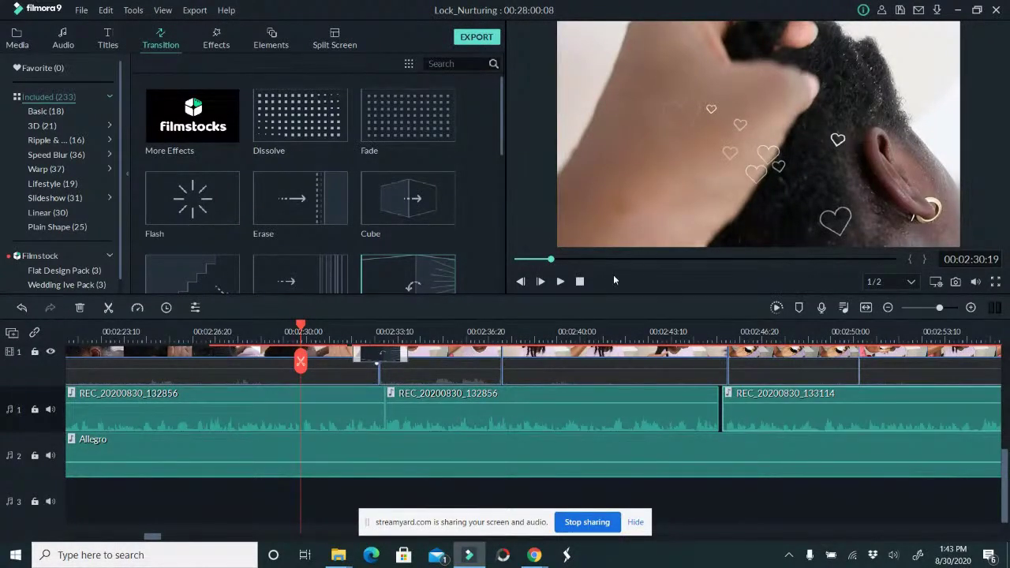
left_click(561, 282)
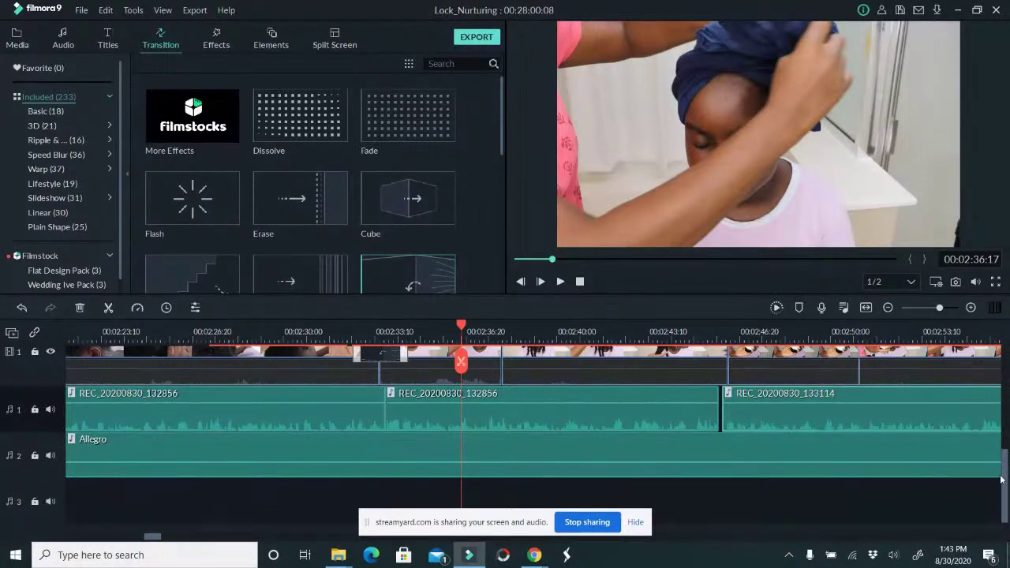
Raise the volume of the first REC_20200830_132856 piece on audio track 1 to 2.36 dB.
scroll(1004, 479, "up", 2)
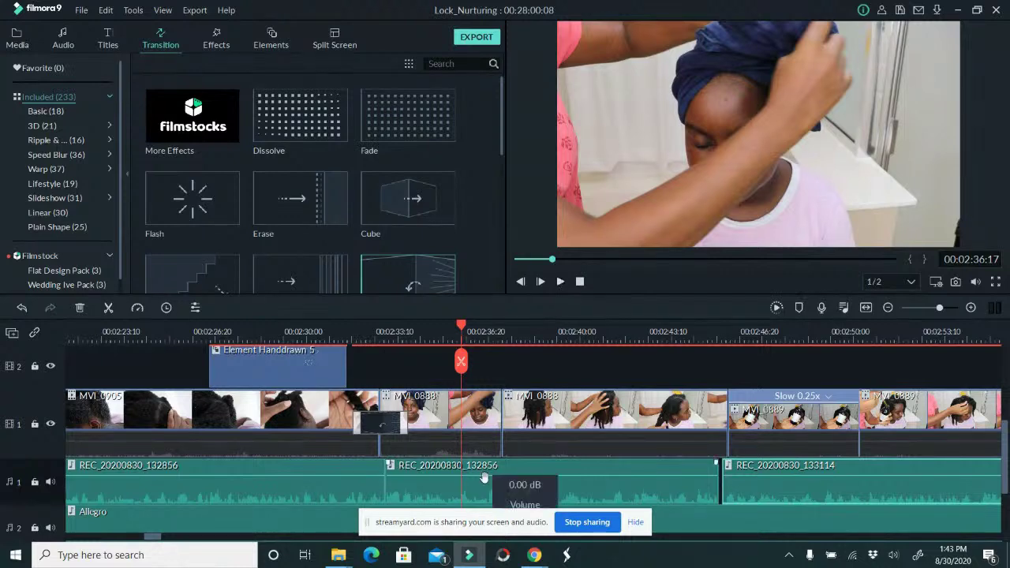
scroll(486, 479, "down", 1)
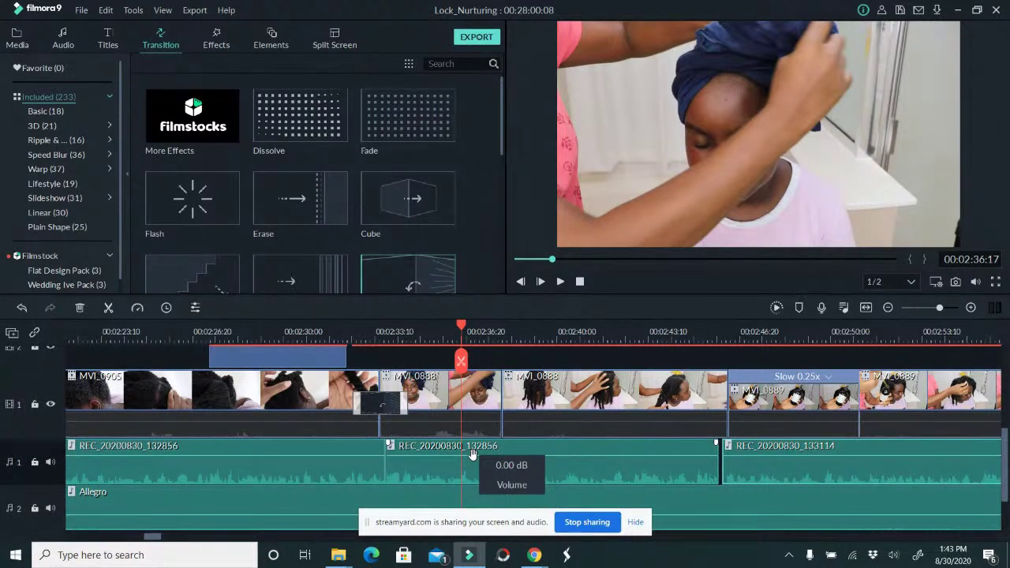
left_click_drag(154, 538, 138, 538)
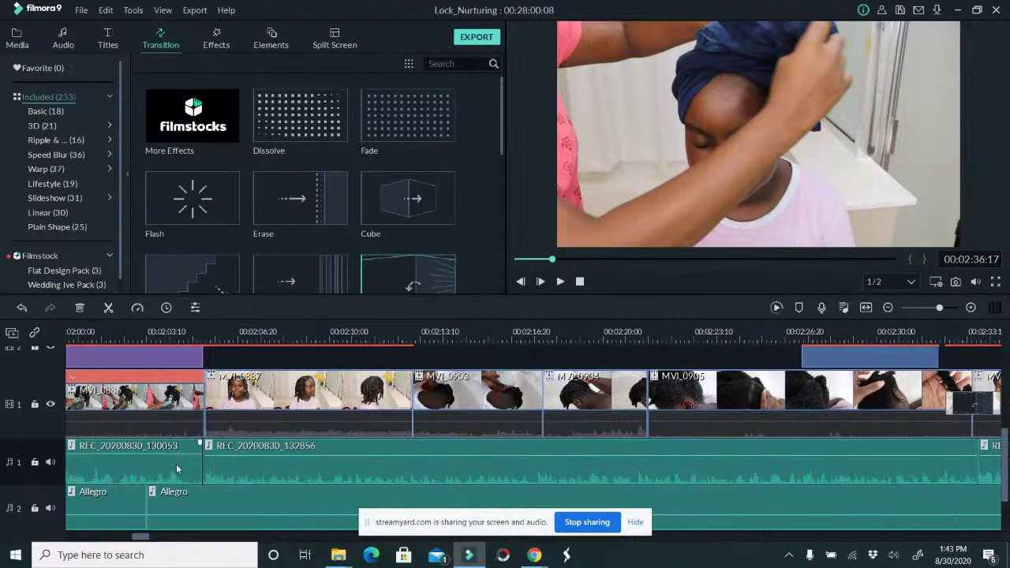
left_click_drag(176, 469, 179, 451)
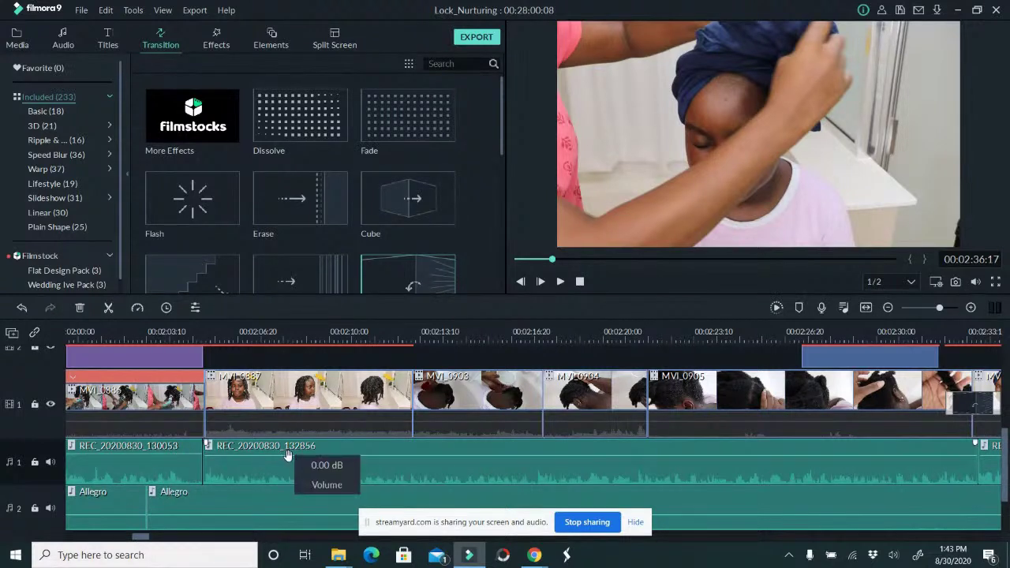
left_click_drag(288, 457, 289, 455)
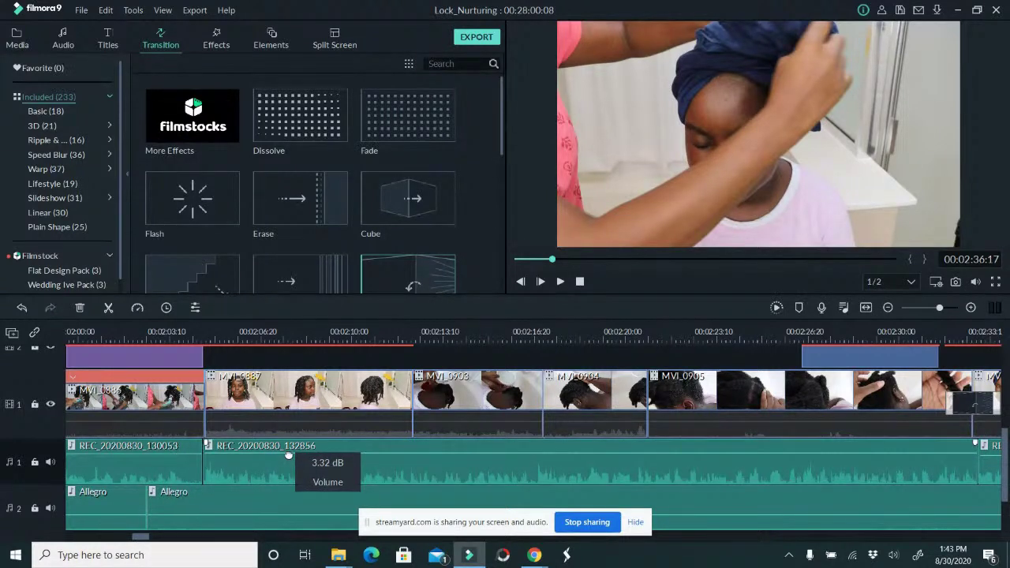
left_click_drag(289, 455, 289, 456)
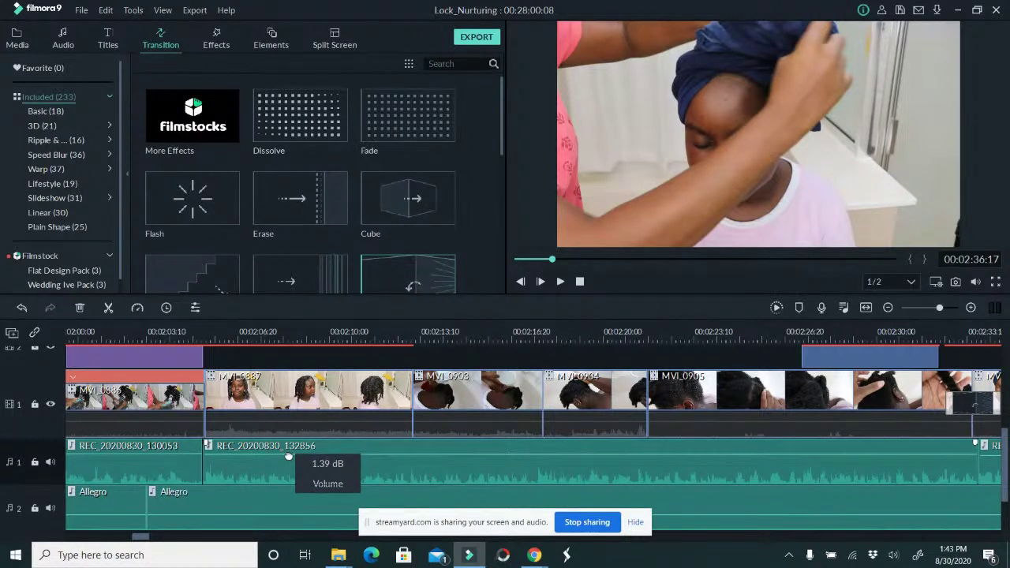
left_click_drag(289, 457, 289, 456)
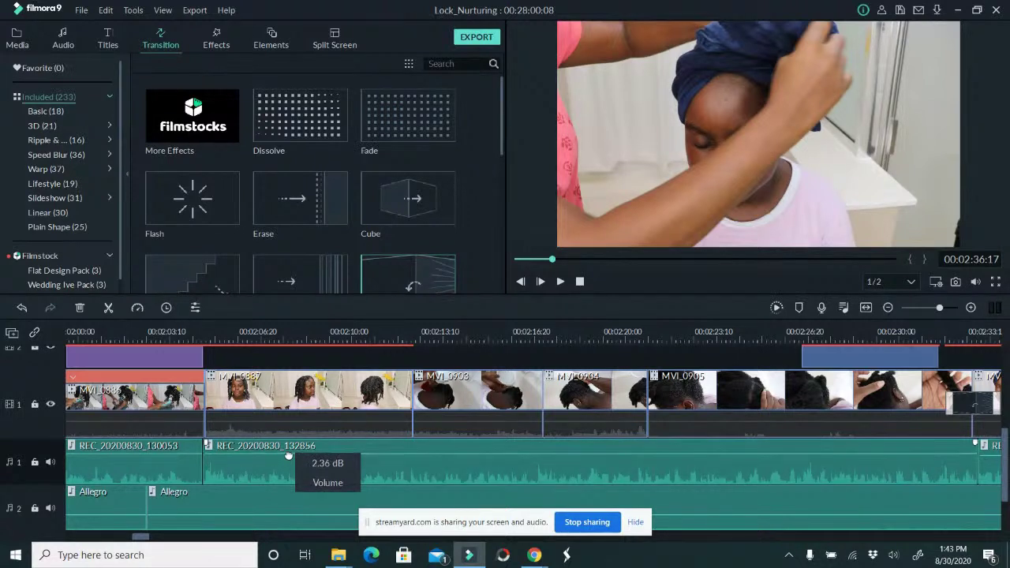
Set the volume of the second REC_20200830_132856 piece to 2.36 dB, matching the first piece.
double_click(966, 464)
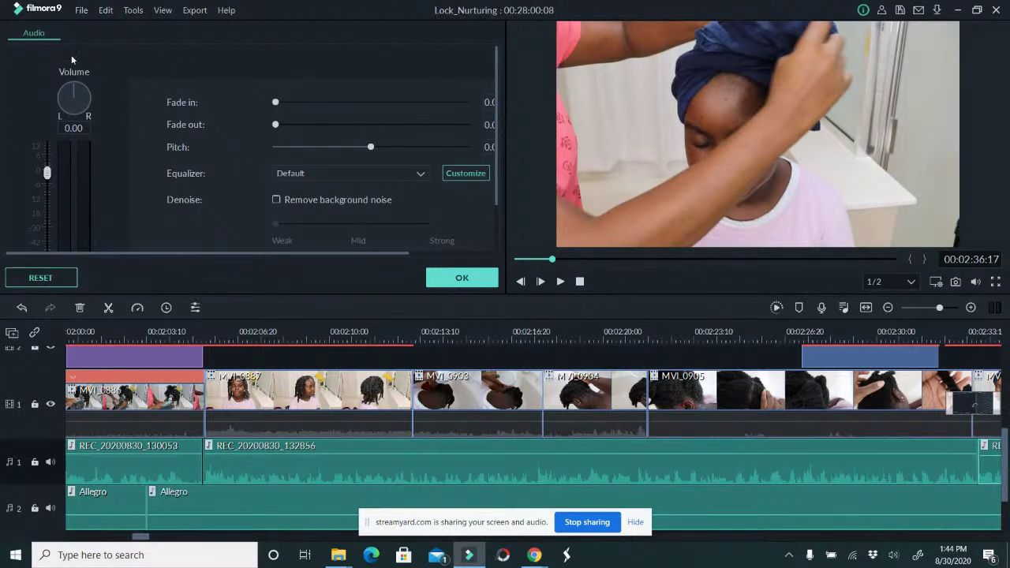
scroll(71, 175, "down", 3)
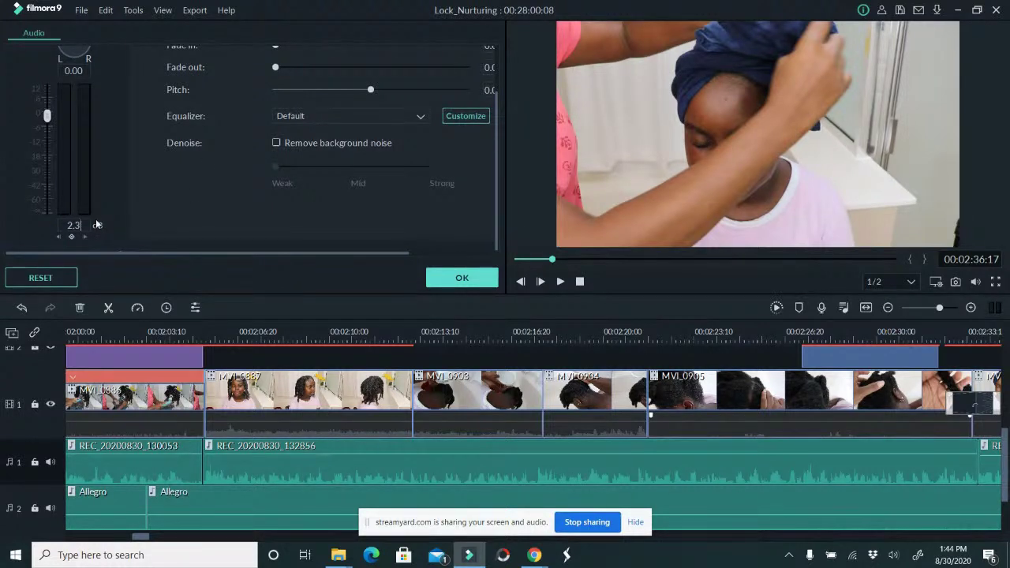
left_click(478, 278)
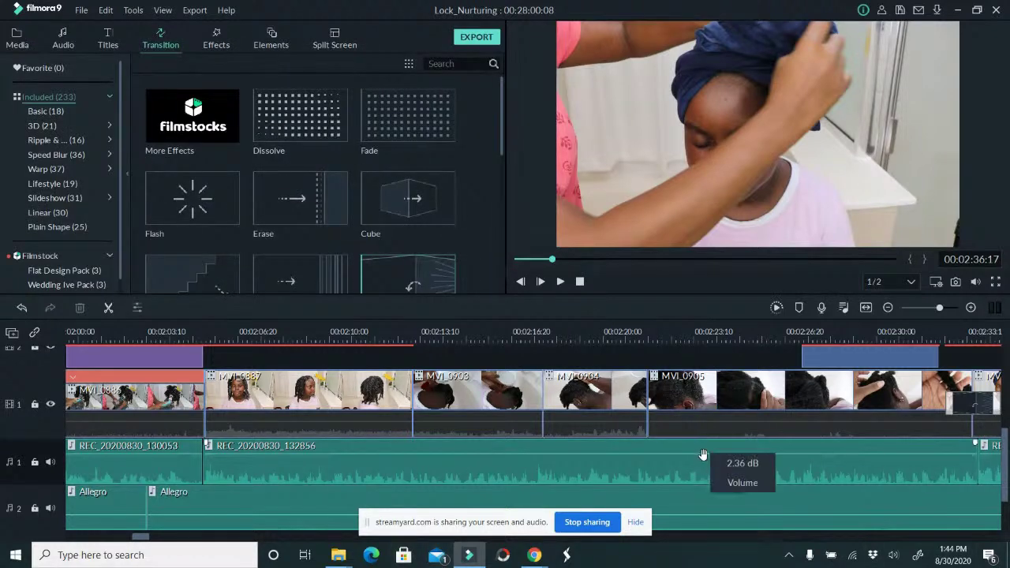
Set the volume of REC_20200830_133114 to 2.36 dB and play back the voiceover up to about 2:42.
left_click_drag(141, 537, 160, 542)
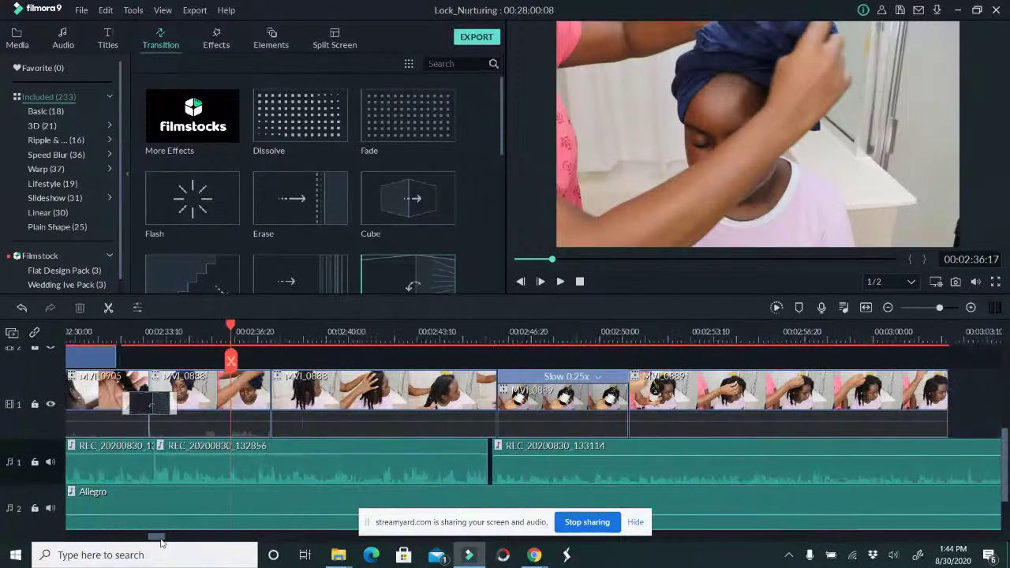
double_click(519, 465)
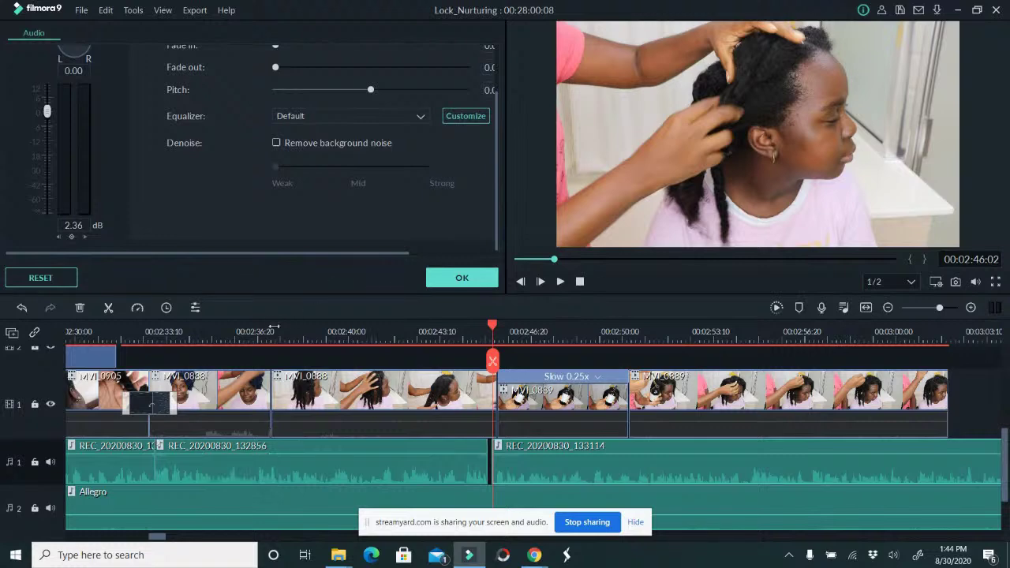
left_click(247, 339)
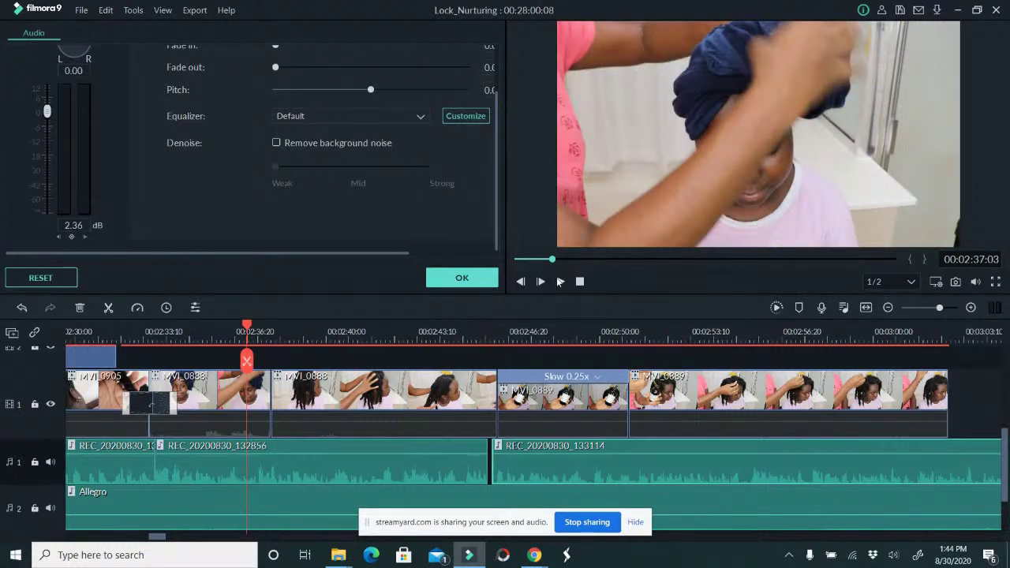
left_click(560, 282)
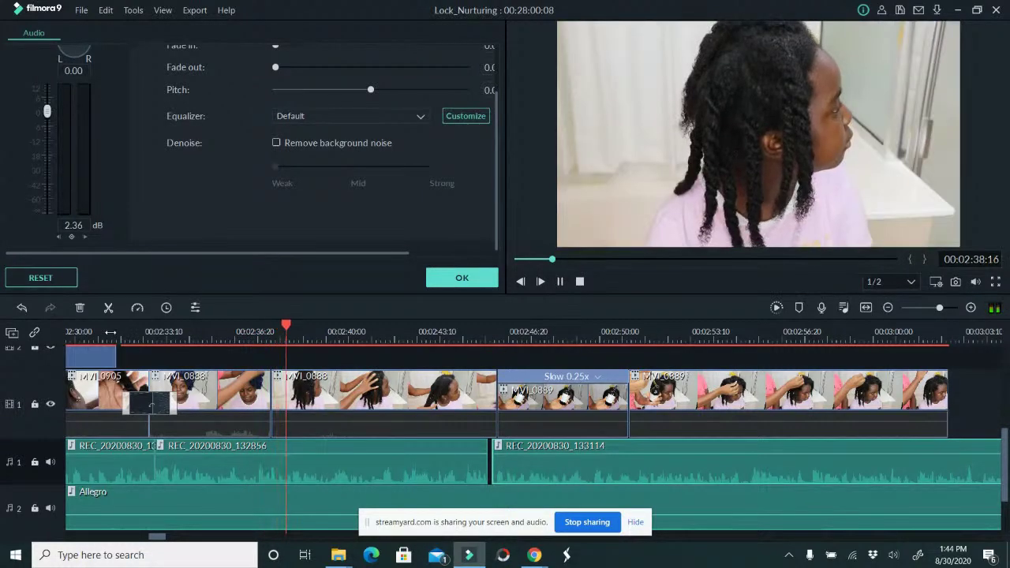
left_click(110, 330)
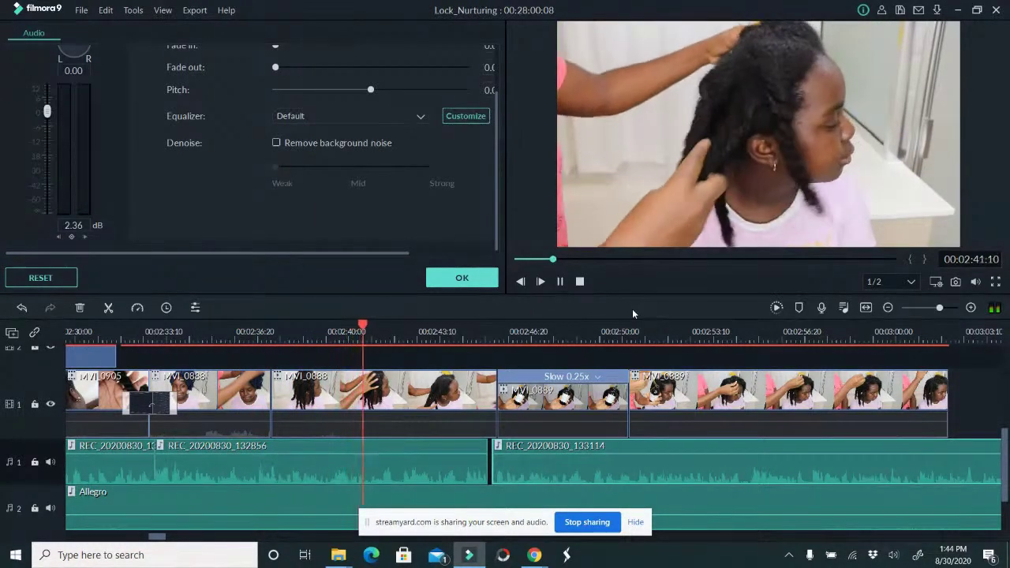
left_click(486, 281)
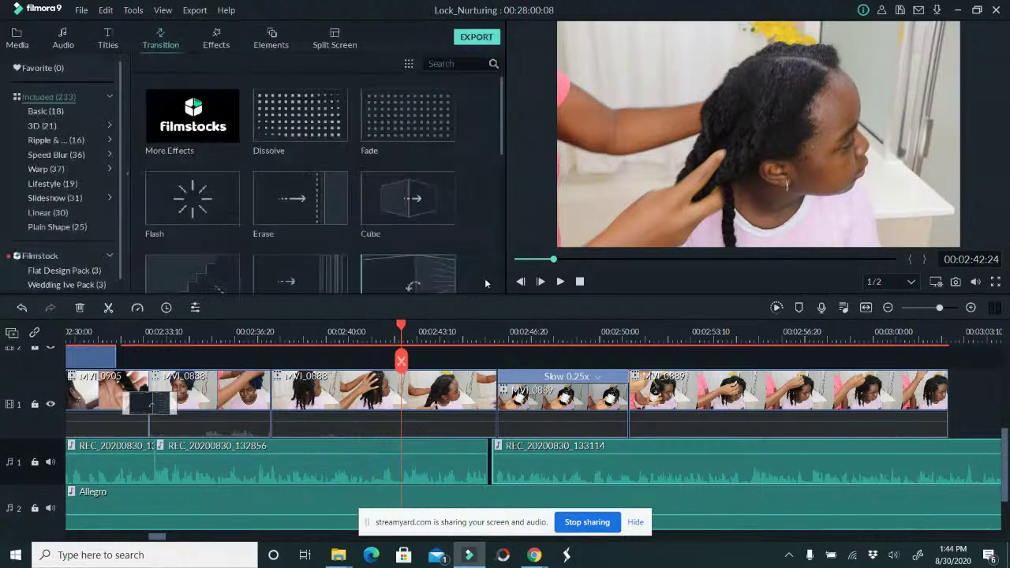
Add an Erase transition at the cut leading into MVI_0888 at about 2:37 and play back from 00:02:35:24.
mouse_move(322, 212)
left_mouse_down()
mouse_move(264, 394)
mouse_move(250, 405)
mouse_move(260, 362)
left_mouse_up()
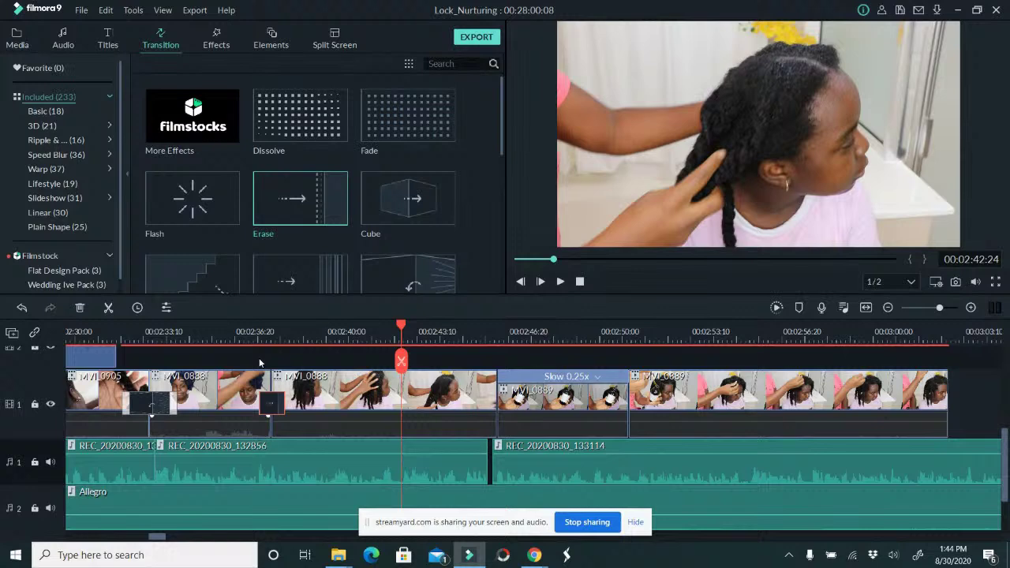
left_click(211, 334)
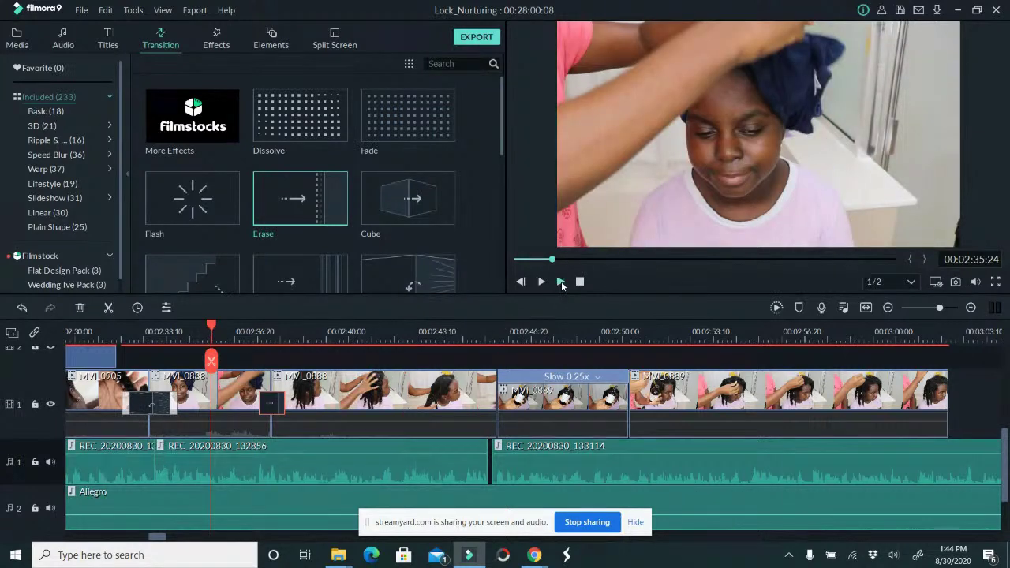
left_click(560, 282)
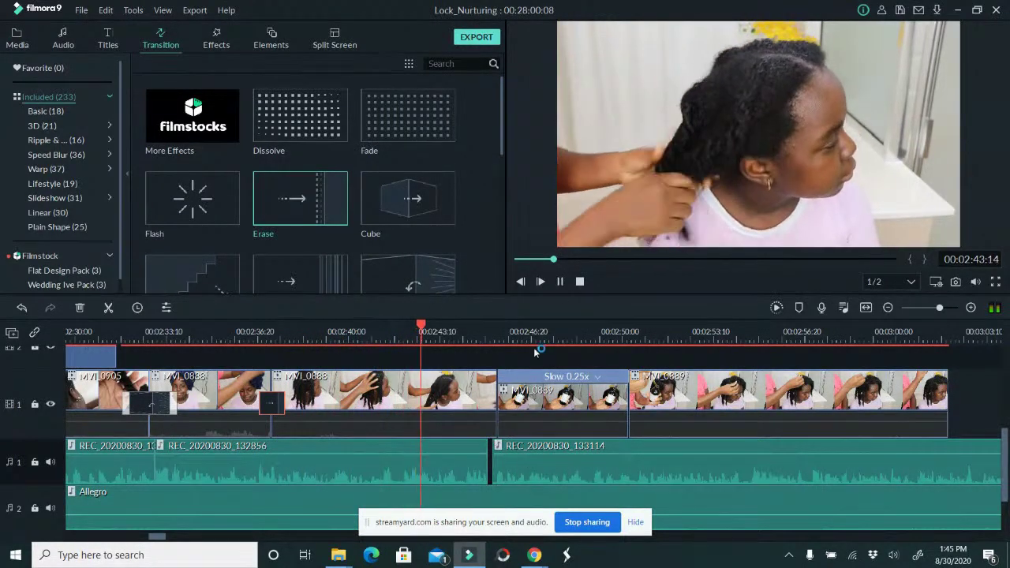
left_click(561, 282)
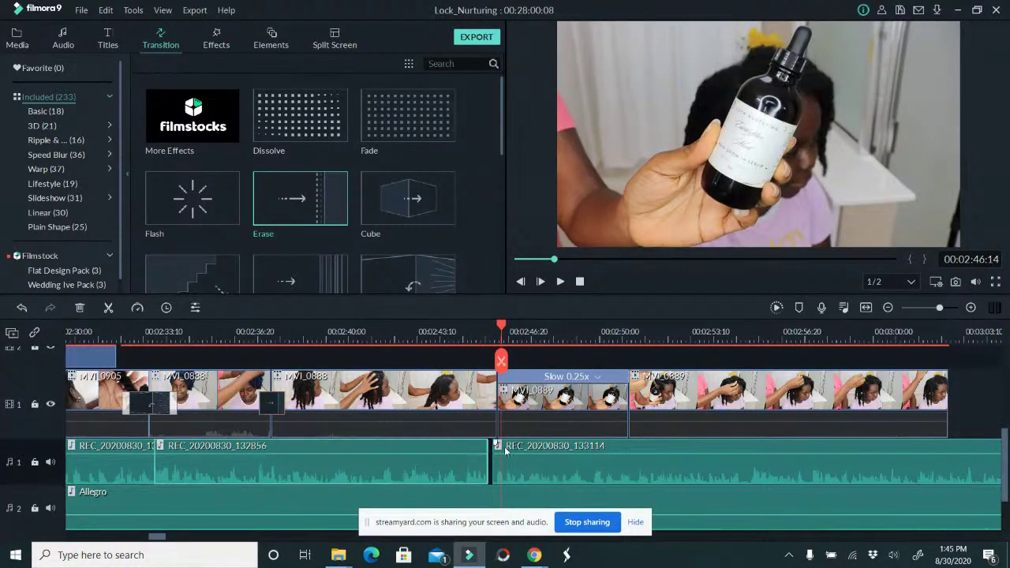
Extend the end of the second REC_20200830_132856 piece to REC_20200830_133114 and ripple delete the gap between MVI_0888 and the slow-motion MVI_0889.
left_click_drag(487, 448, 494, 448)
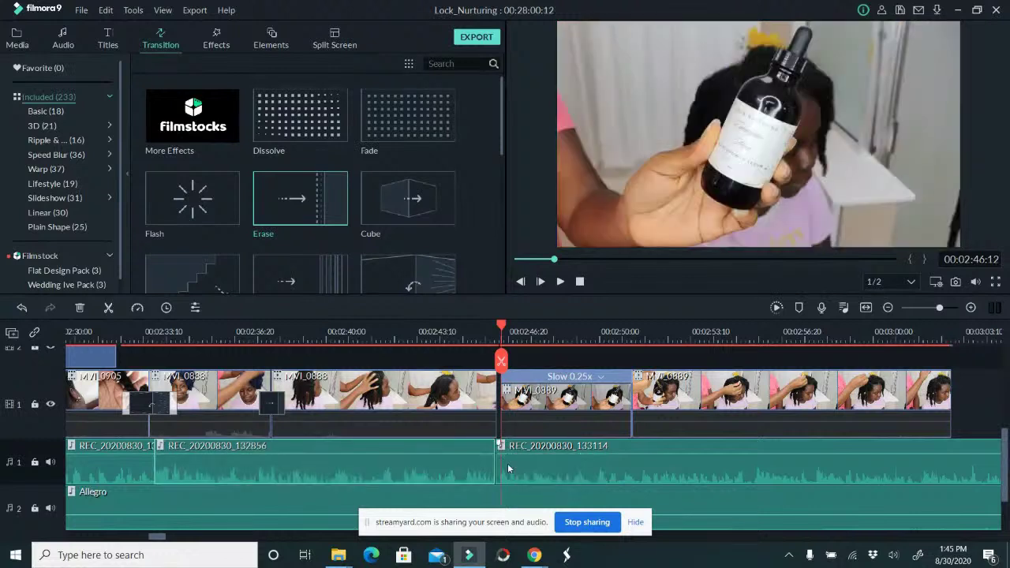
left_click(424, 335)
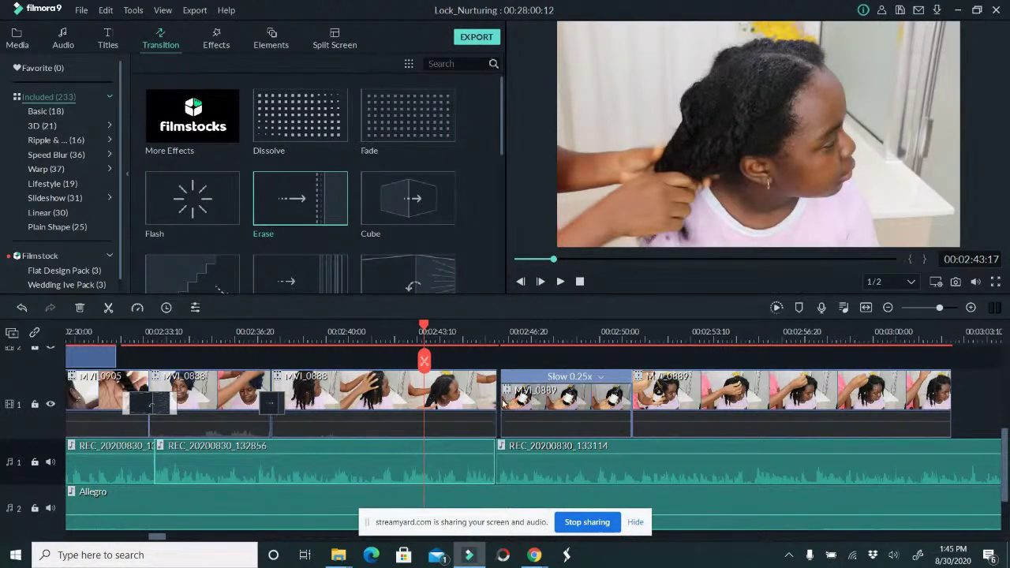
left_click(499, 402)
right_click(499, 404)
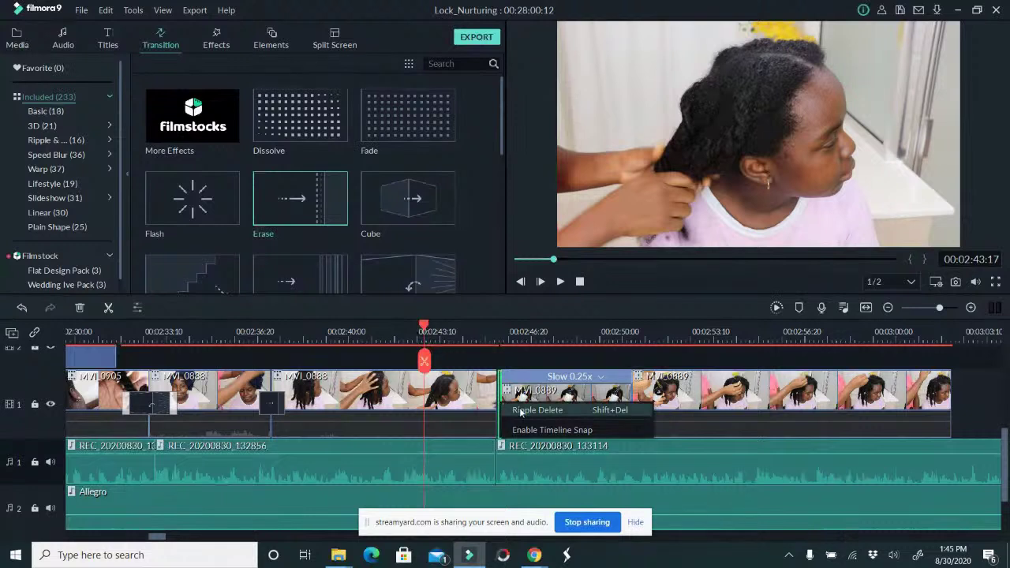
left_click(522, 410)
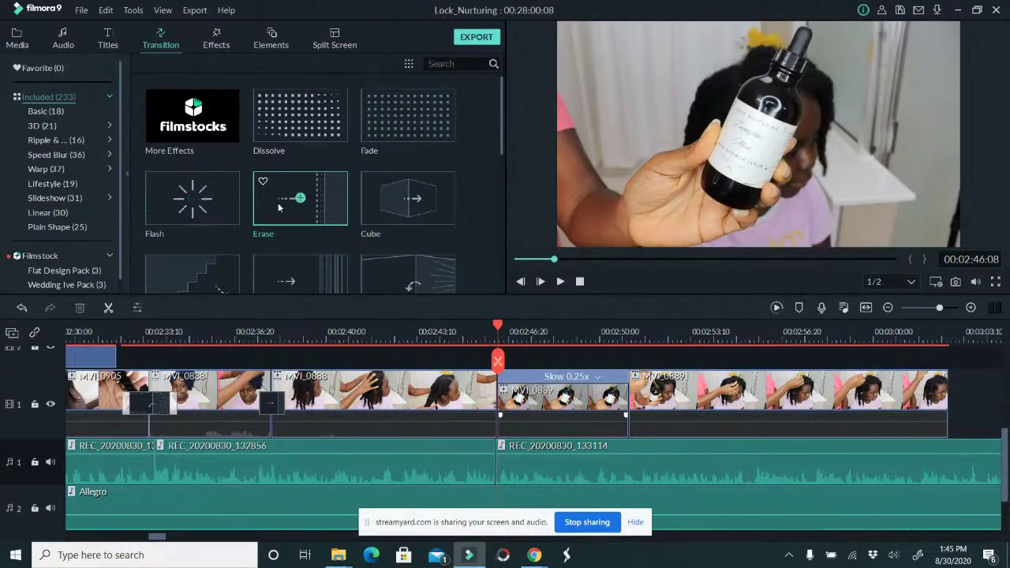
Add an Erase transition between MVI_0888 and the slow-motion MVI_0889 clip and play back from 00:02:44:12.
mouse_move(301, 207)
mouse_move(301, 219)
left_mouse_down()
mouse_move(462, 400)
mouse_move(479, 403)
left_mouse_up()
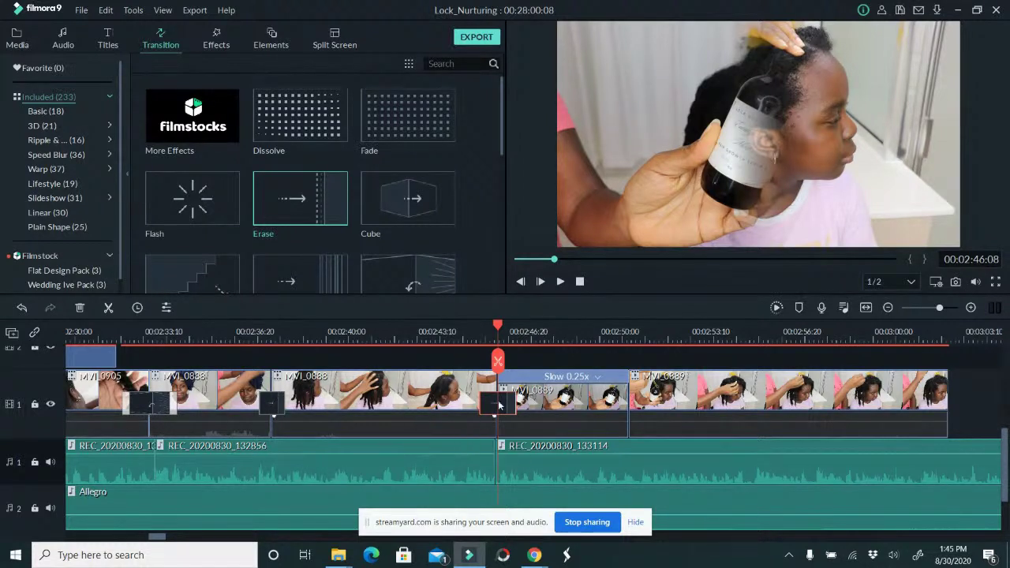
left_click(446, 335)
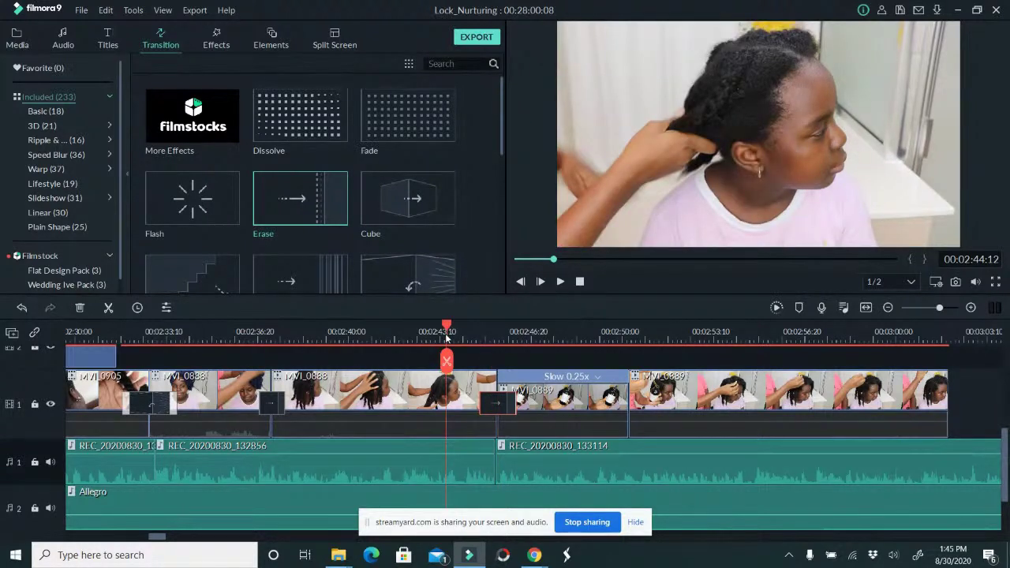
left_click(561, 281)
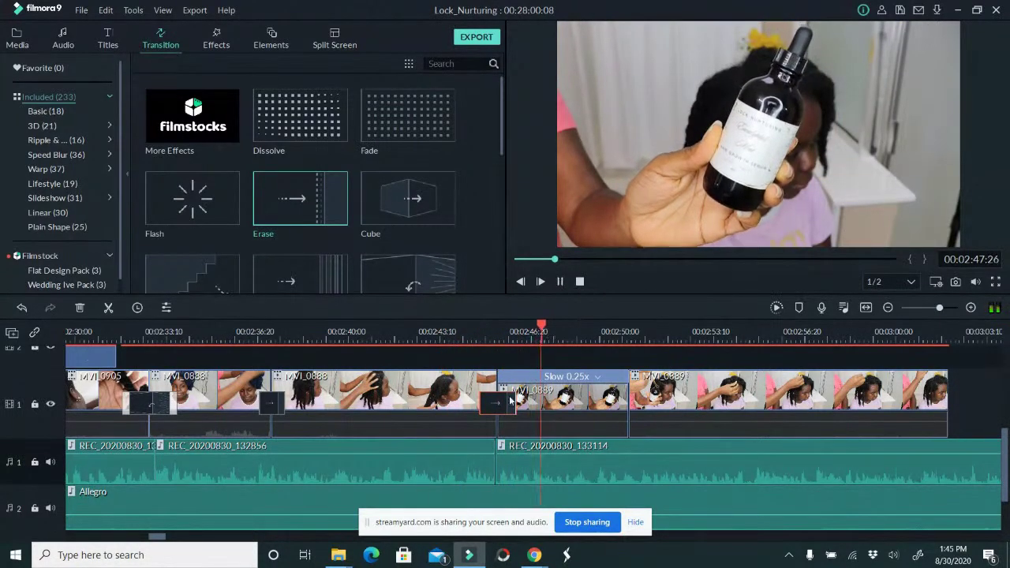
left_click(562, 282)
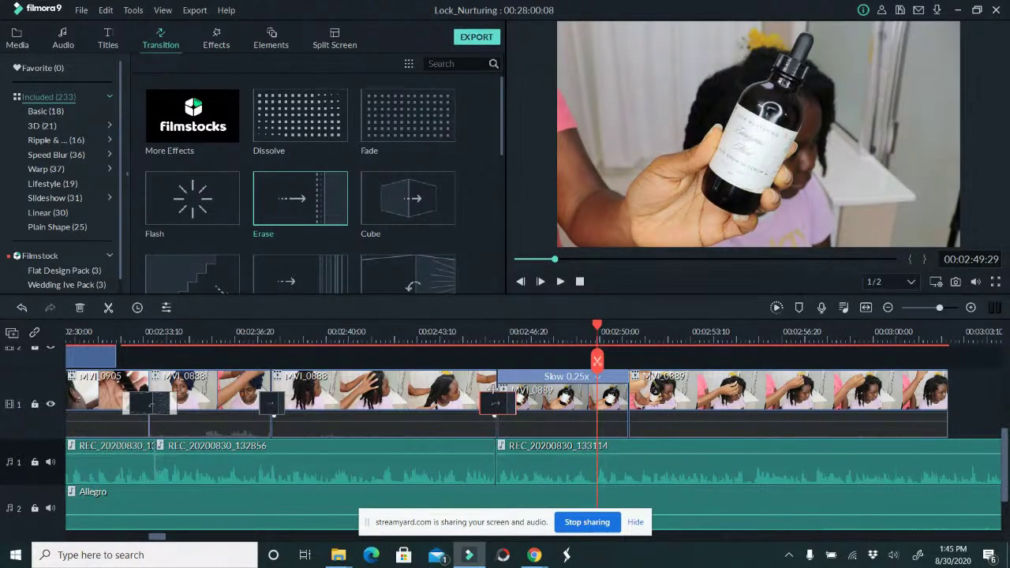
Replay the Erase transition and the voiceover join around 2:46, examining the waveforms close up.
left_click(474, 340)
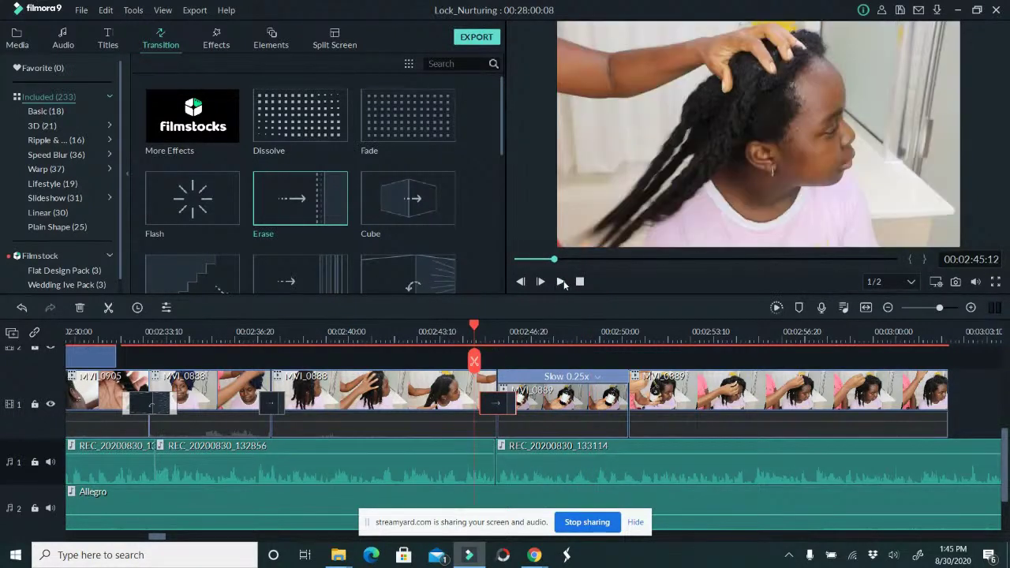
left_click(563, 281)
left_click(507, 391)
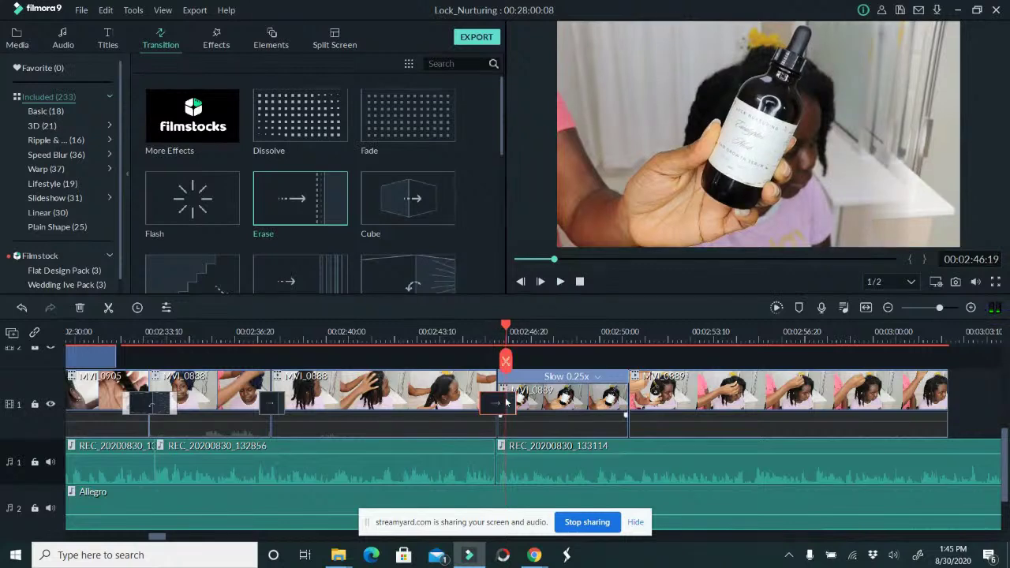
scroll(508, 391, "up", 3)
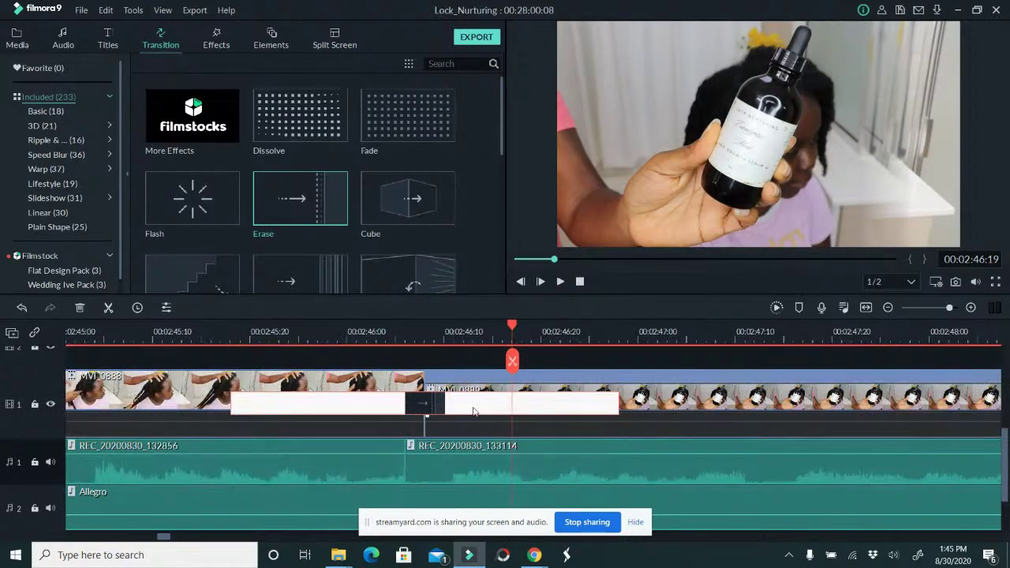
left_click(397, 334)
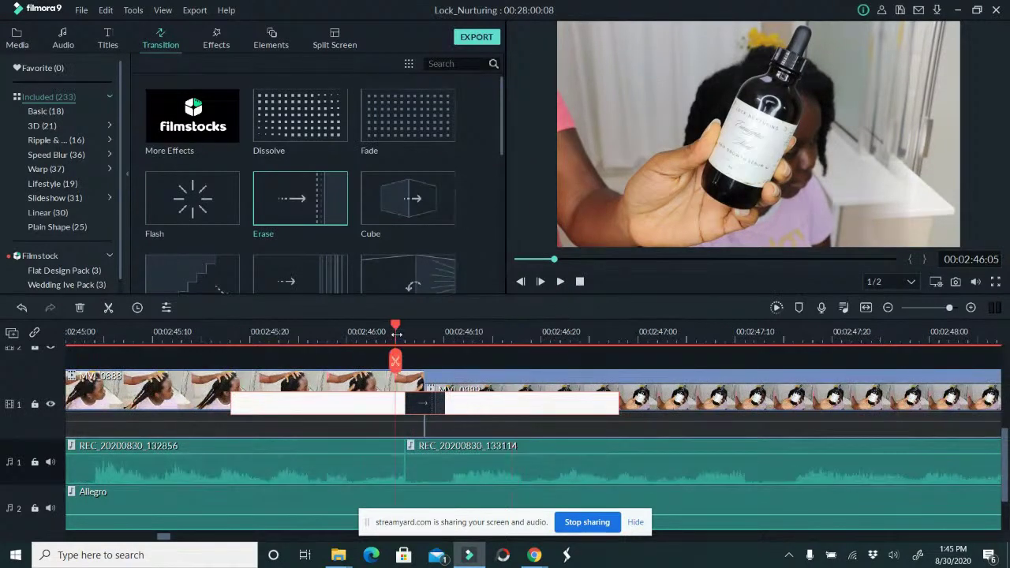
left_click(561, 282)
left_click(561, 282)
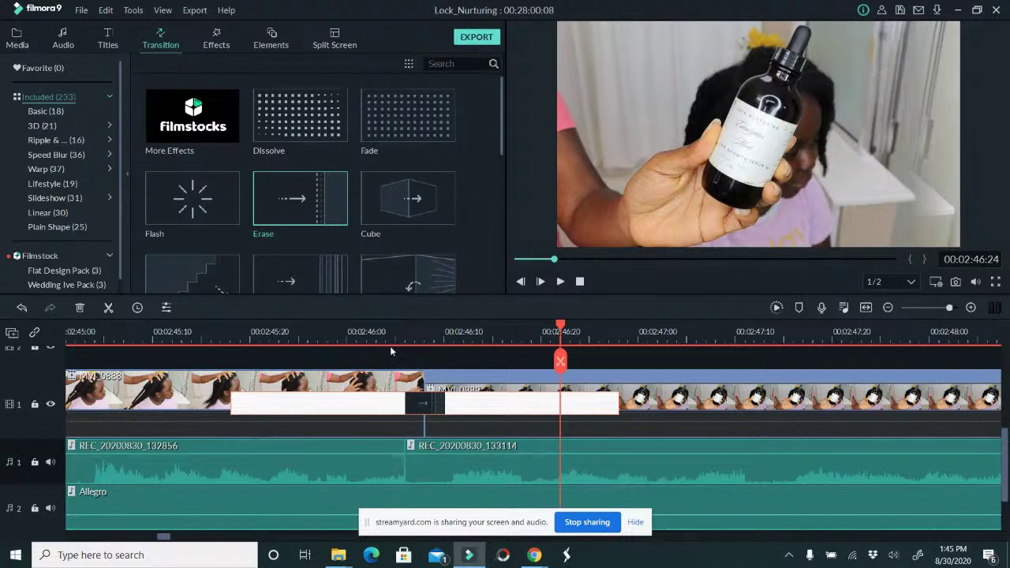
Undo the split at 00:02:46:05 and trim the end of REC_20200830_132856 back to that point.
left_click(394, 338)
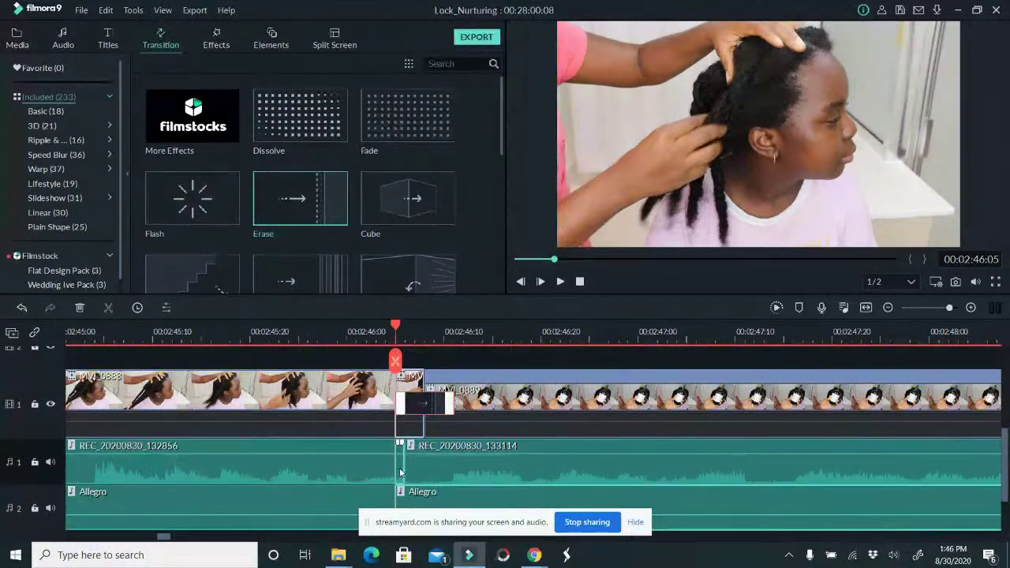
key("ctrl+z")
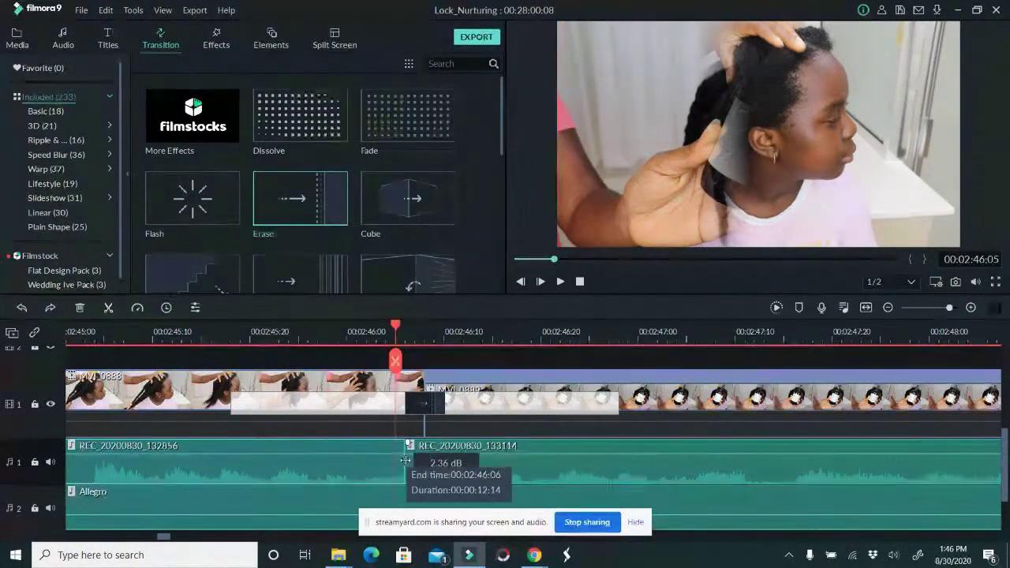
left_click(398, 461)
left_click_drag(397, 461, 398, 462)
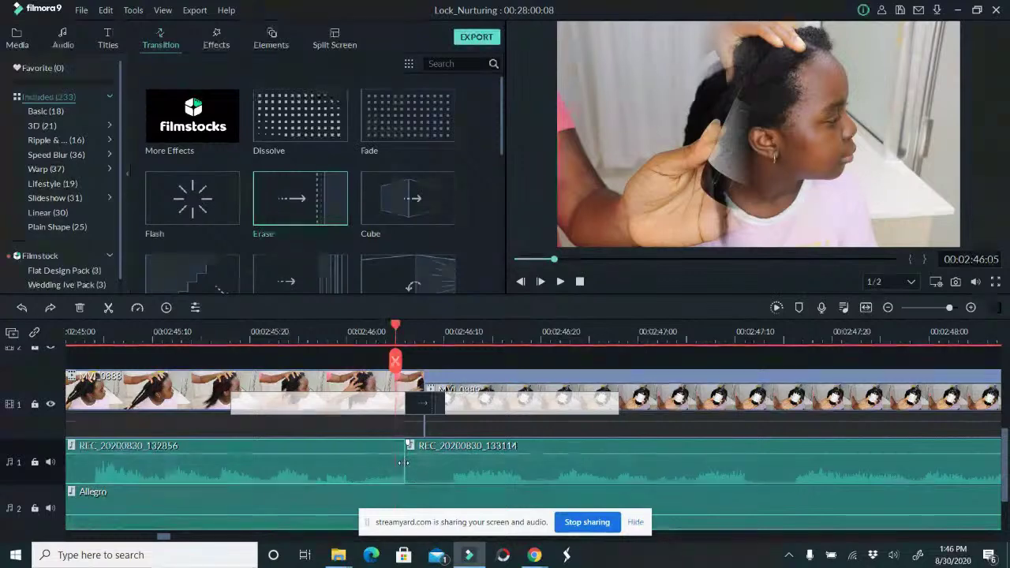
left_click_drag(407, 467, 395, 471)
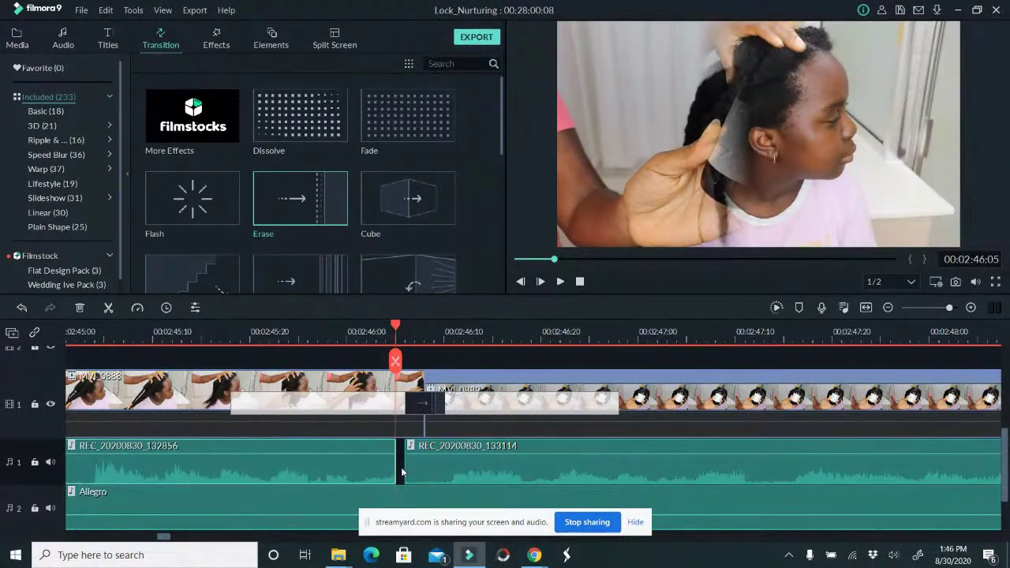
Move REC_20200830_133114 earlier to close the gap after REC_20200830_132856 and play back the join from 00:02:45:28.
right_click(400, 466)
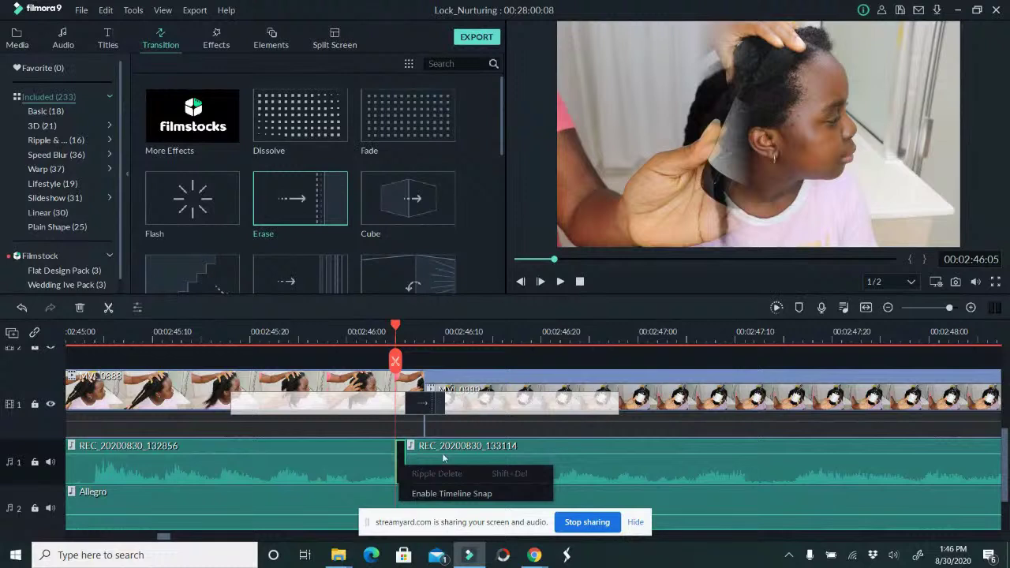
left_click(436, 445)
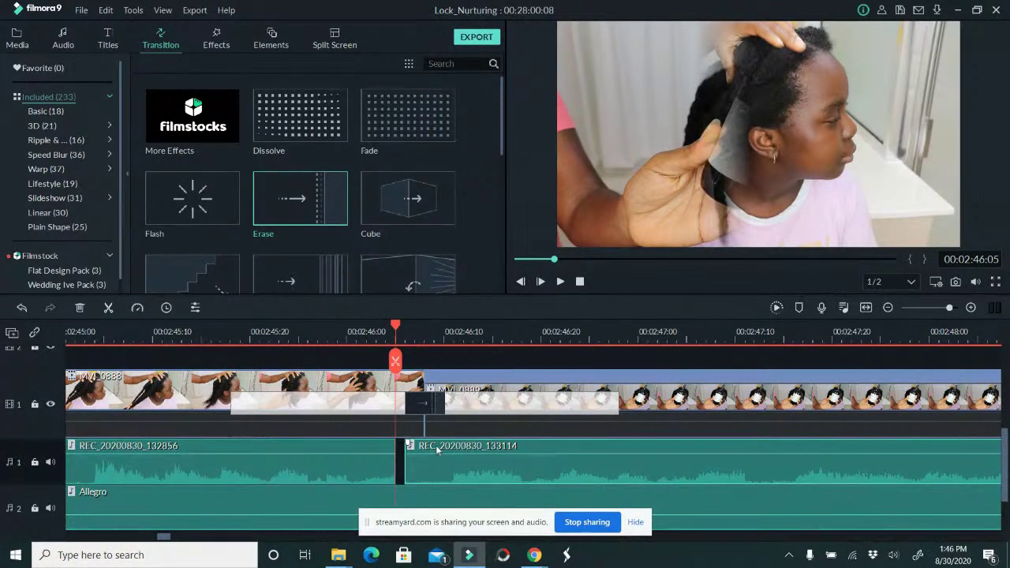
left_click_drag(434, 447, 398, 464)
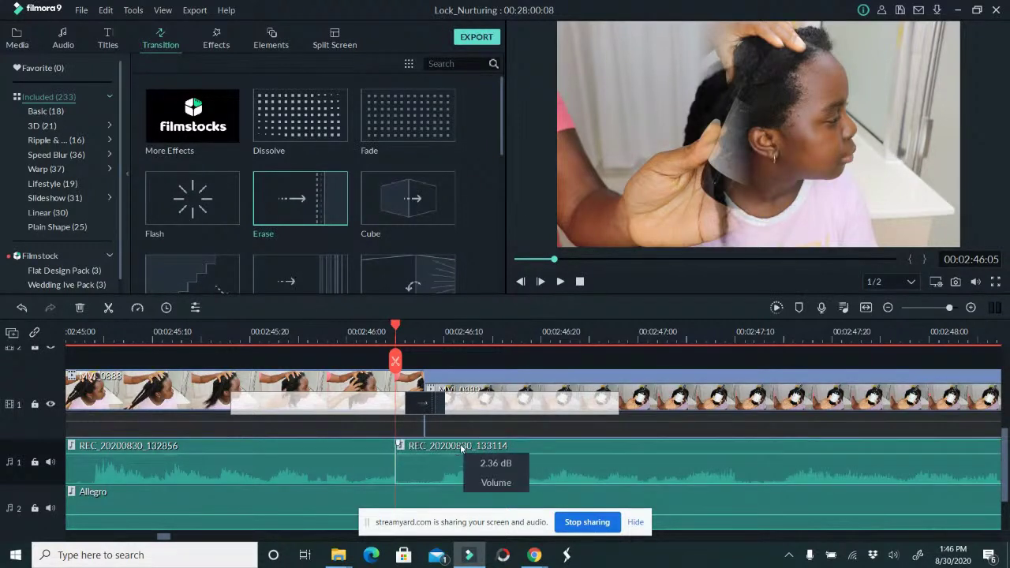
left_click(328, 333)
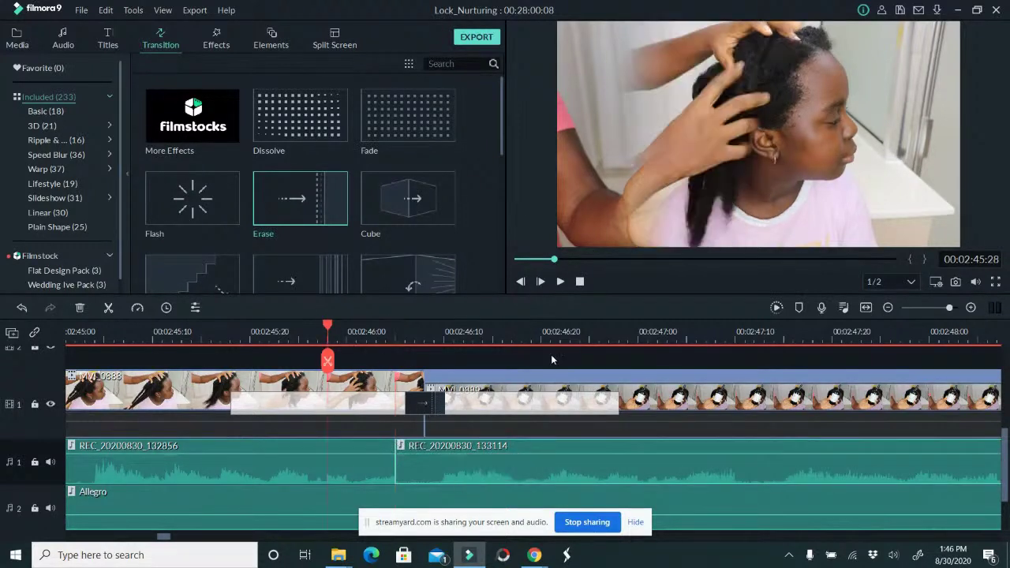
left_click(560, 282)
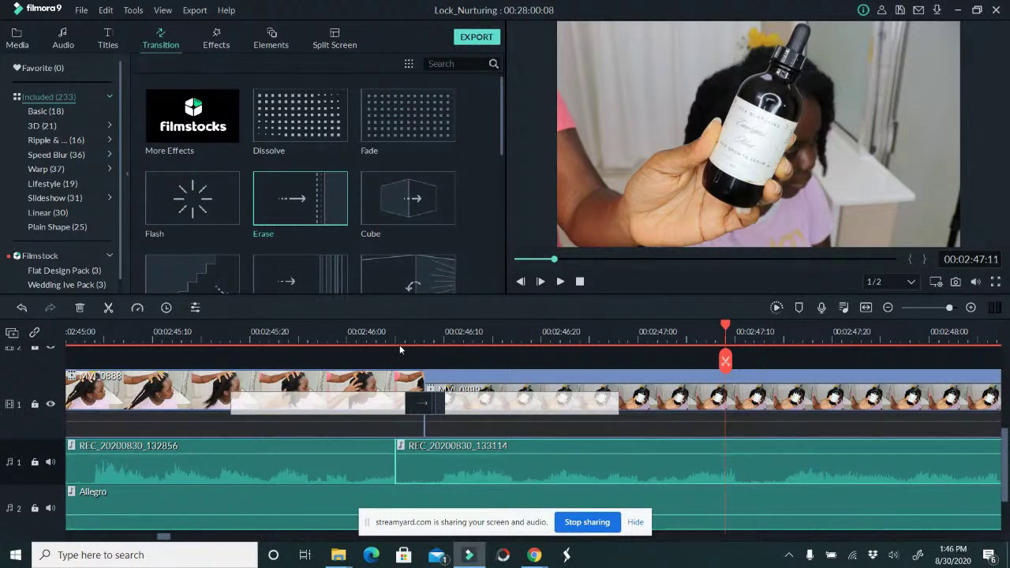
Save the project and continue playing back the voiceover from 00:02:47:11 into the next MVI_0889 clip.
key("ctrl+s")
scroll(560, 330, "down", 3)
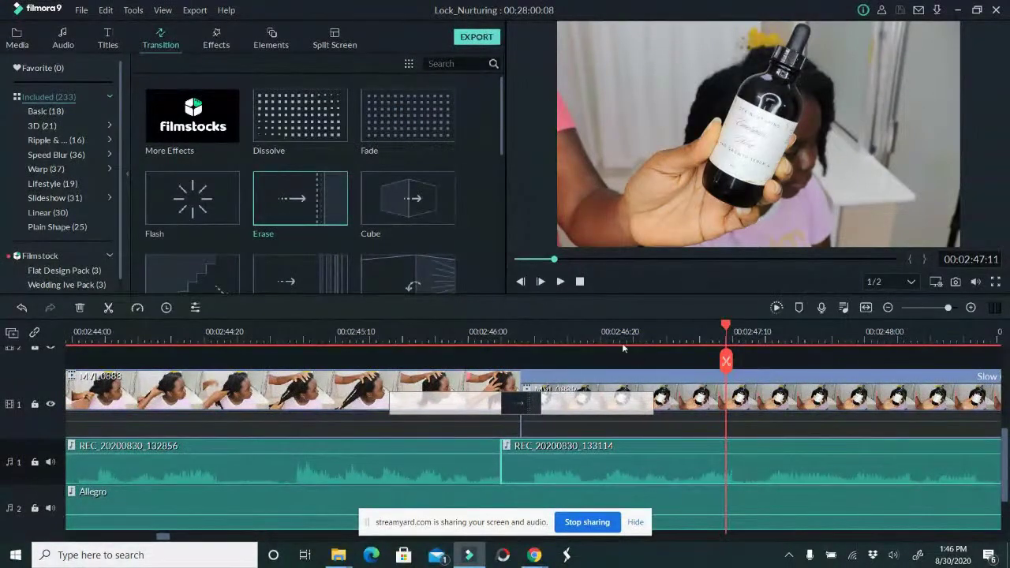
left_click(559, 282)
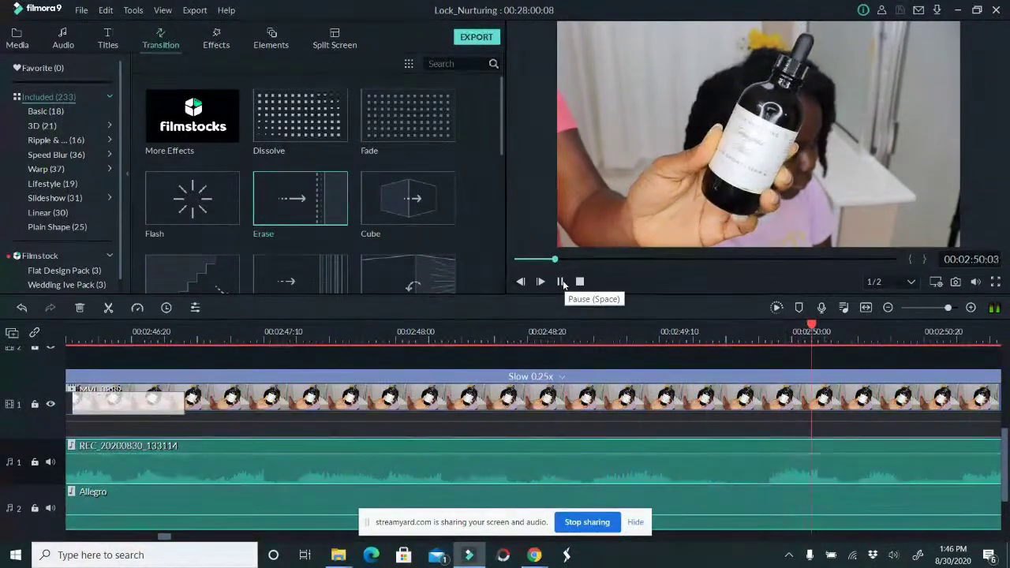
left_click(560, 282)
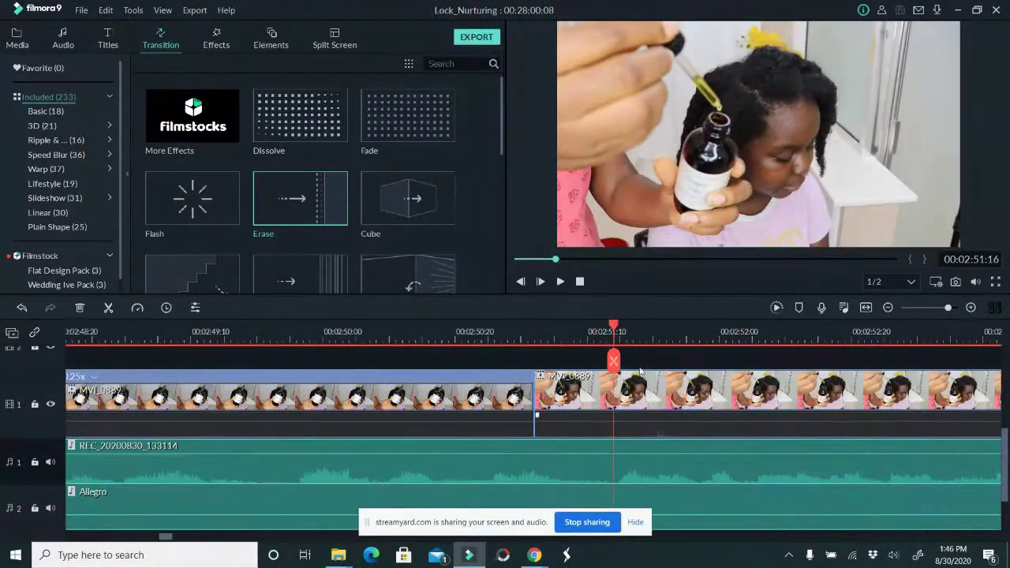
Look over the timeline, checking the title around 00:00:54:22 and the clips and voiceovers from 2:30 through MVI_0891.
scroll(641, 371, "up", 1)
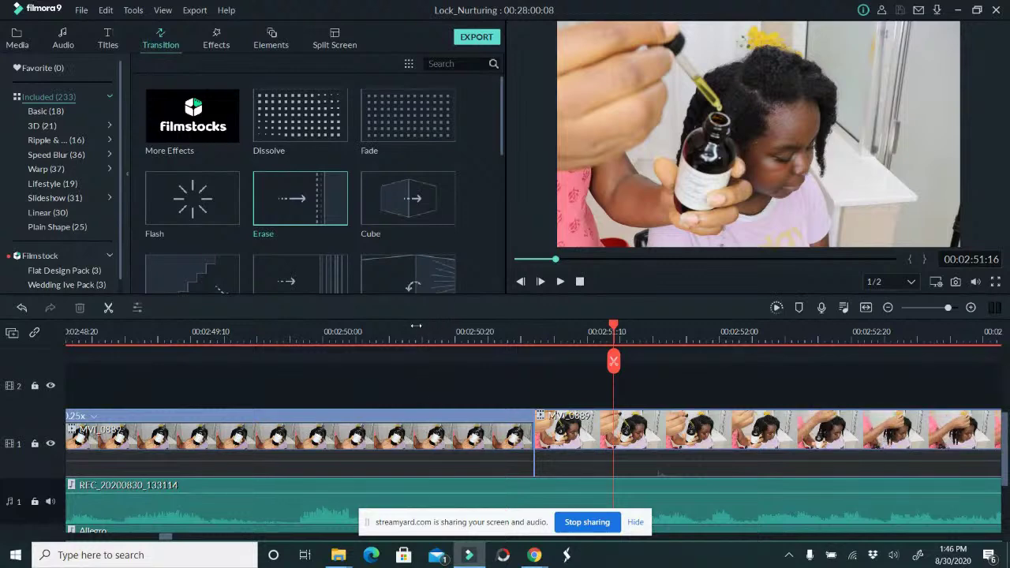
scroll(184, 332, "down", 3)
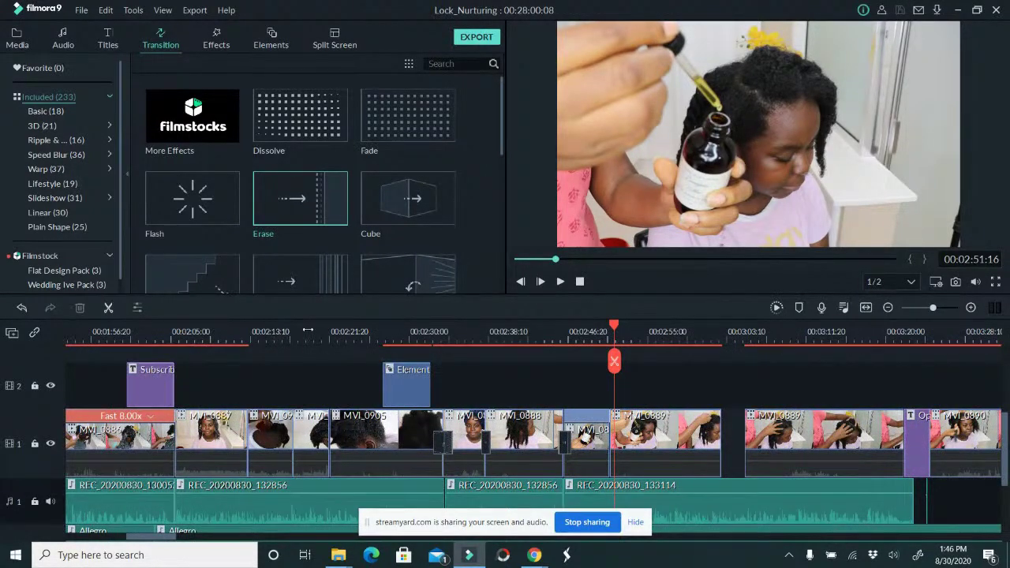
scroll(307, 332, "down", 4)
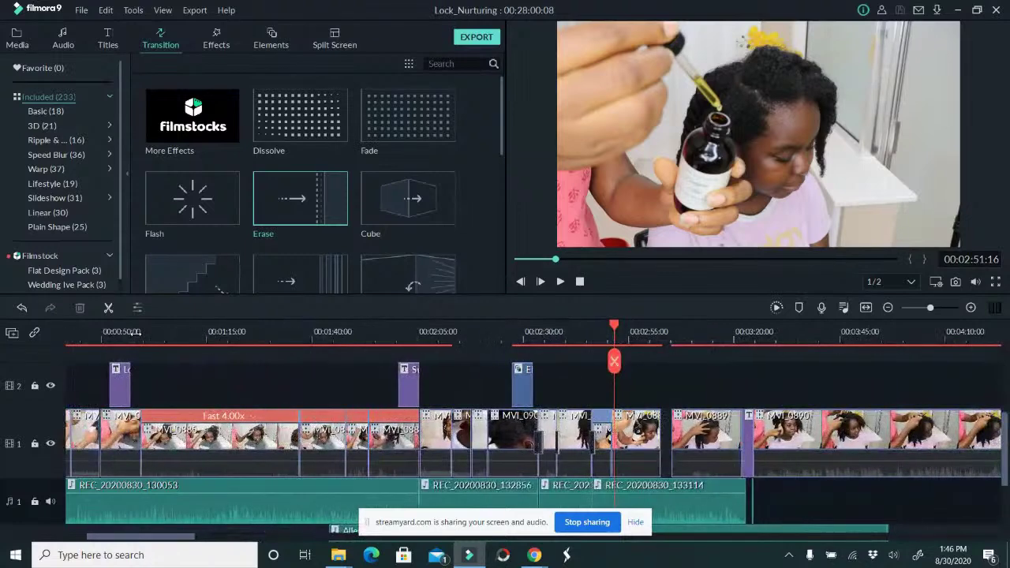
left_click(139, 384)
left_click(135, 336)
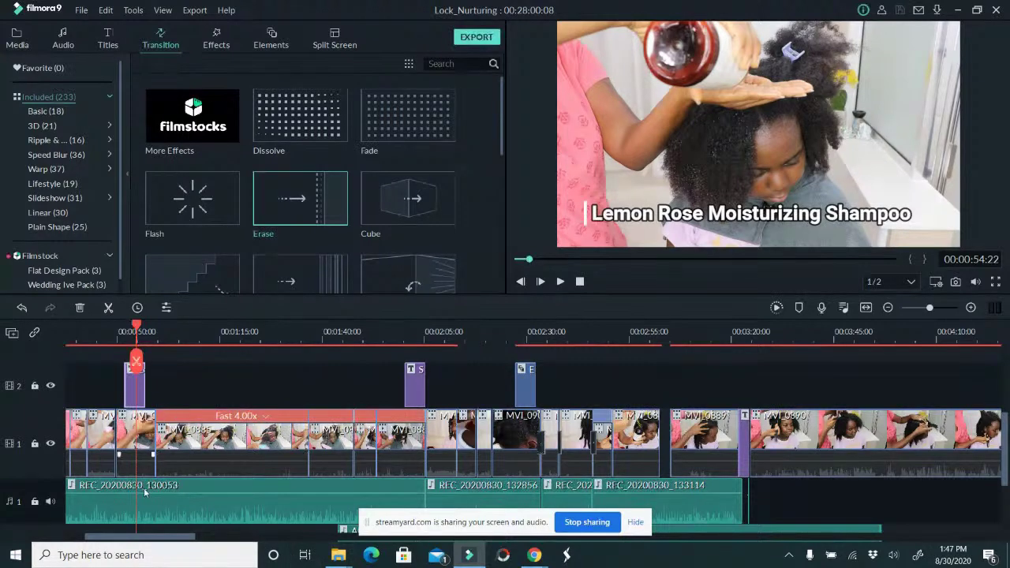
left_click_drag(130, 541, 203, 543)
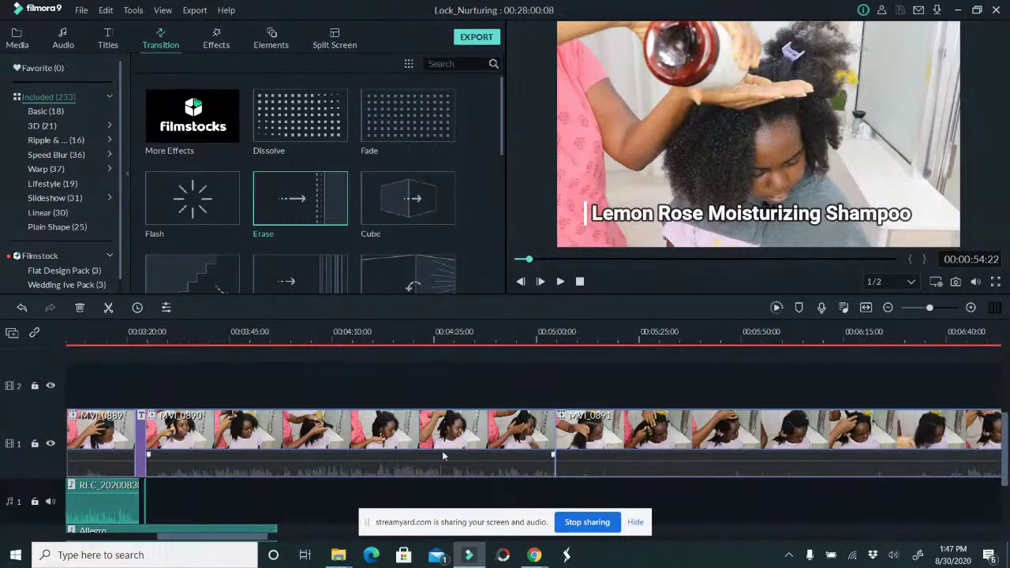
scroll(442, 451, "down", 1)
left_click_drag(218, 541, 190, 535)
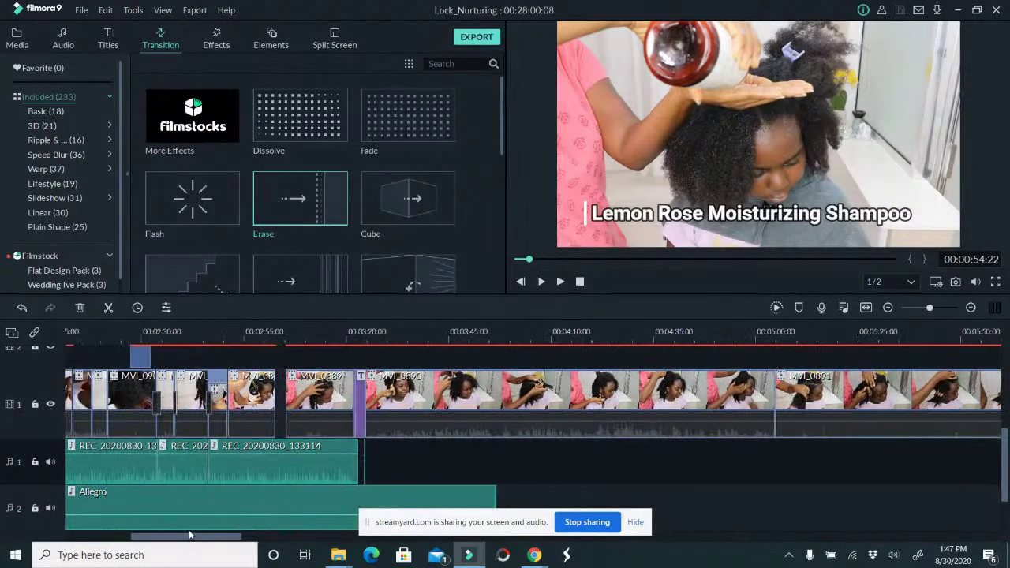
Paste the copied lower-third title onto video track 2 at 00:02:52:07.
left_click(234, 346)
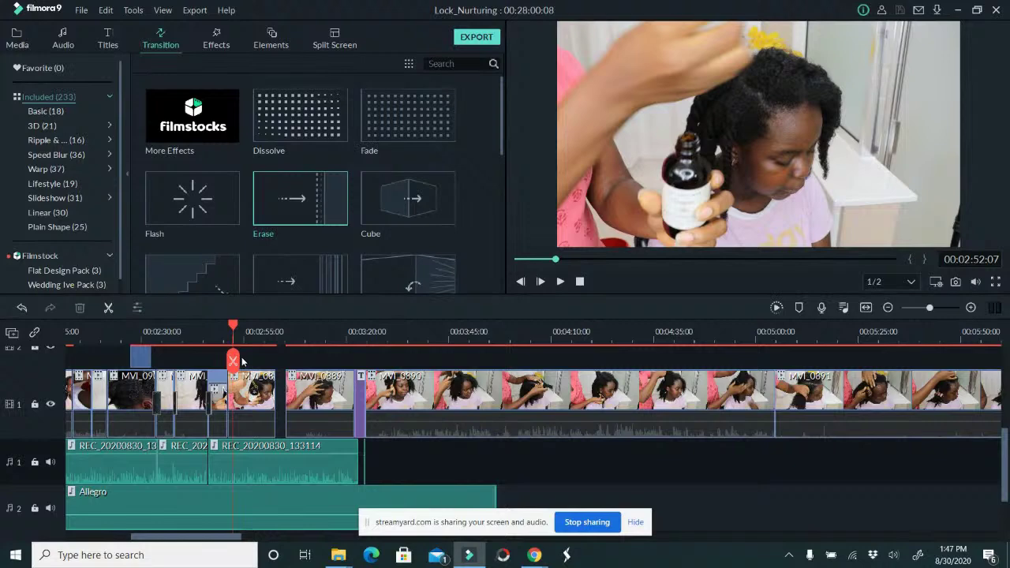
scroll(253, 376, "up", 1)
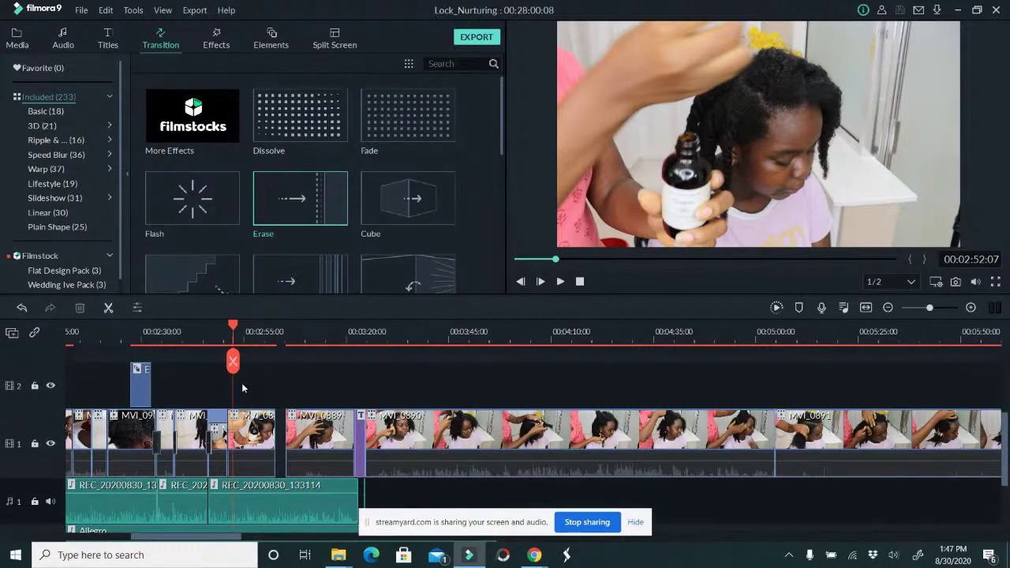
key("ctrl+v")
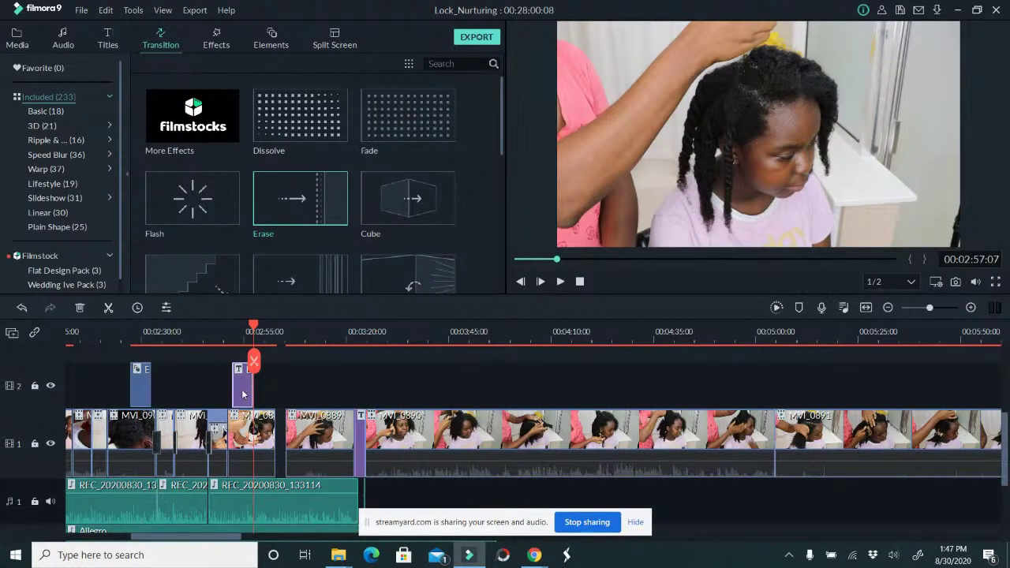
Replace the pasted title's text with "Eucalyptus Mint Hair Growth Serum".
double_click(241, 390)
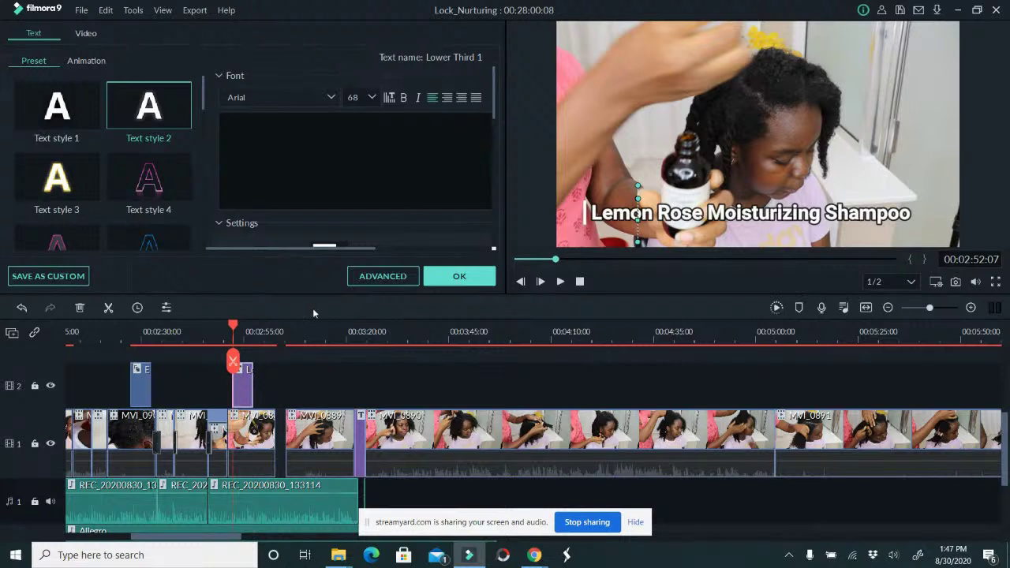
left_click(665, 218)
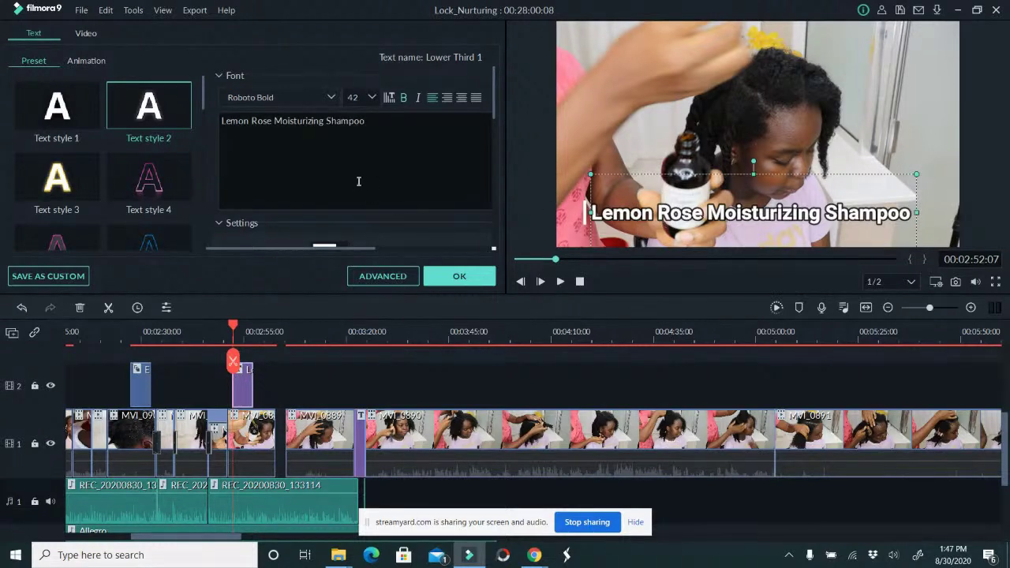
left_click_drag(375, 121, 169, 126)
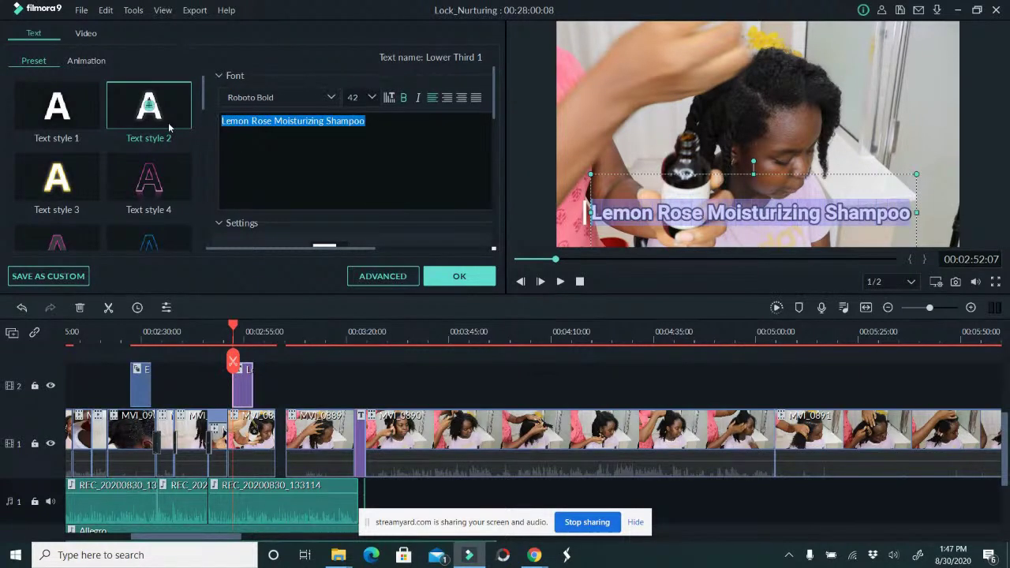
type("Euca")
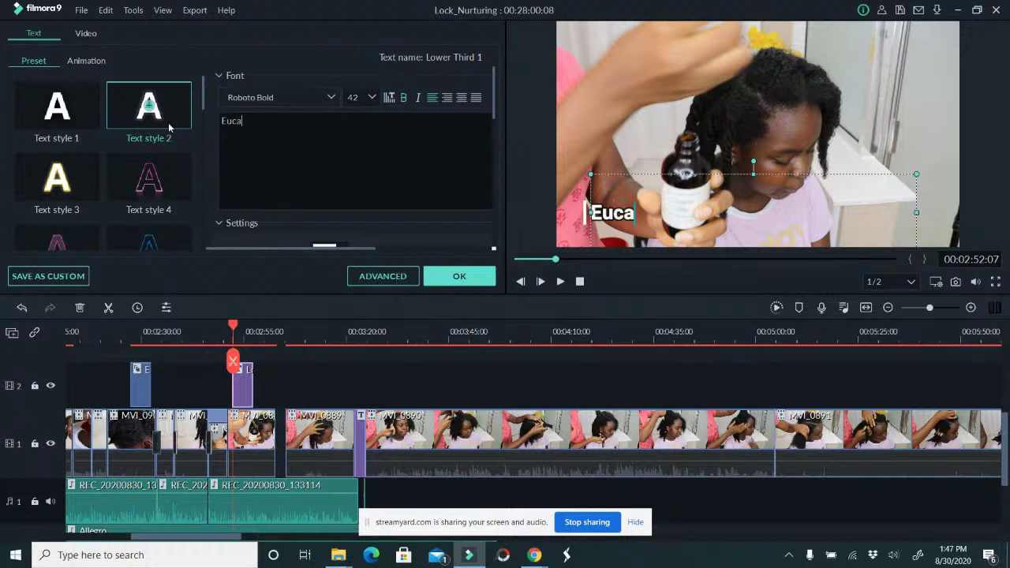
type("lypt")
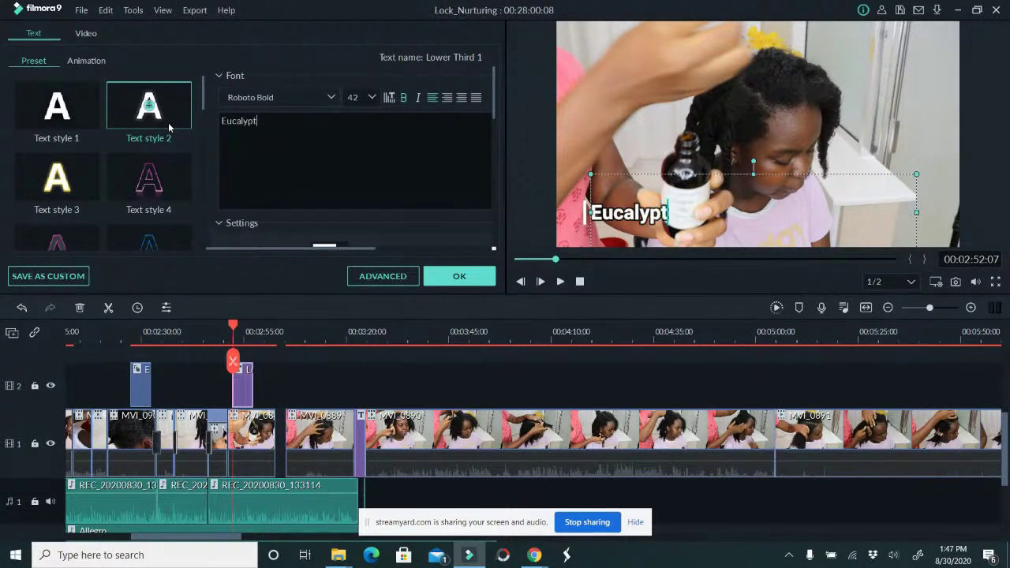
type("us Mint")
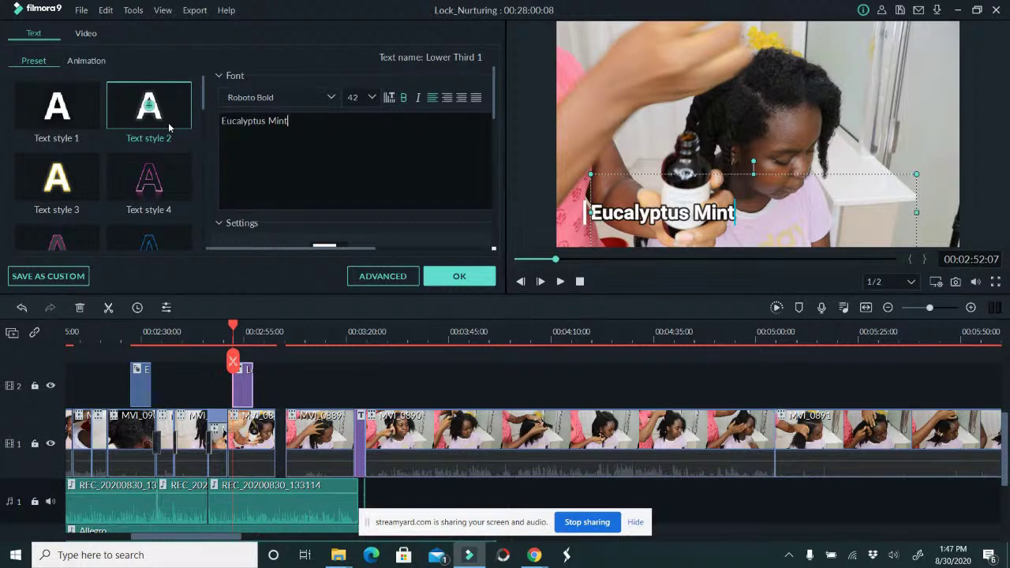
type("Hair Growth Ser")
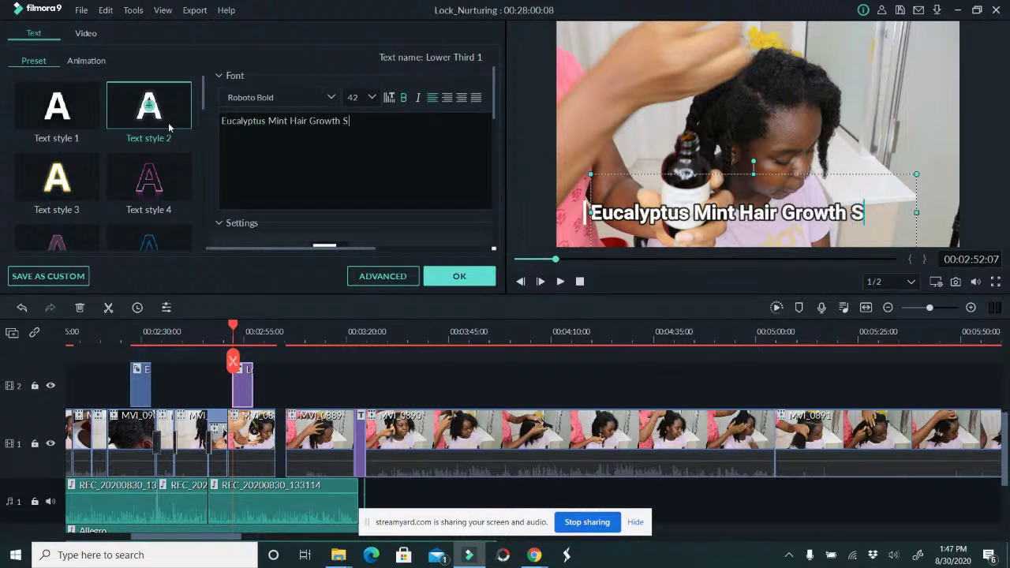
type("m")
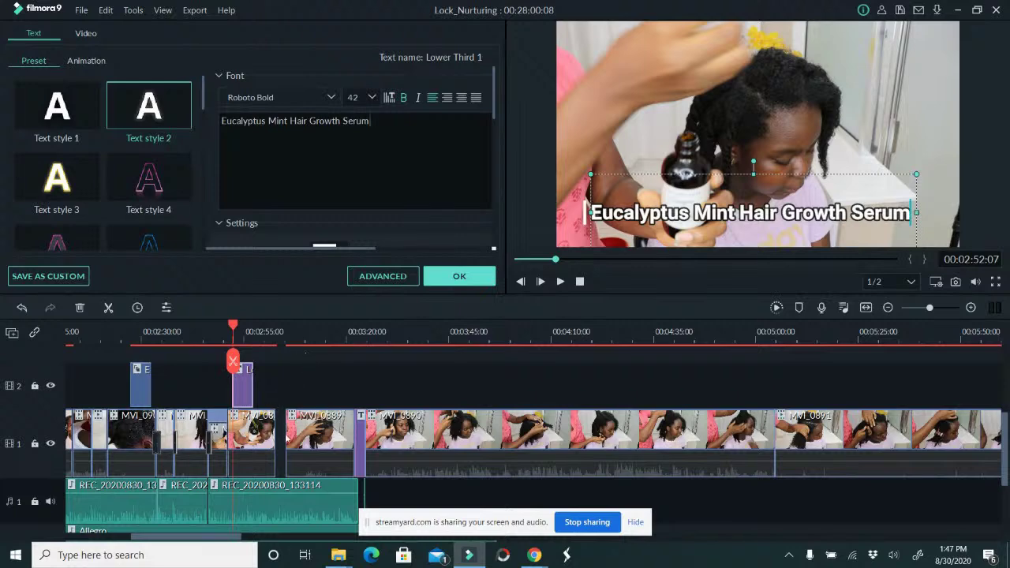
Move the second MVI_0889 clip and the Opener 20 title earlier to close the gap after the preceding MVI_0889 clip.
left_click(284, 427)
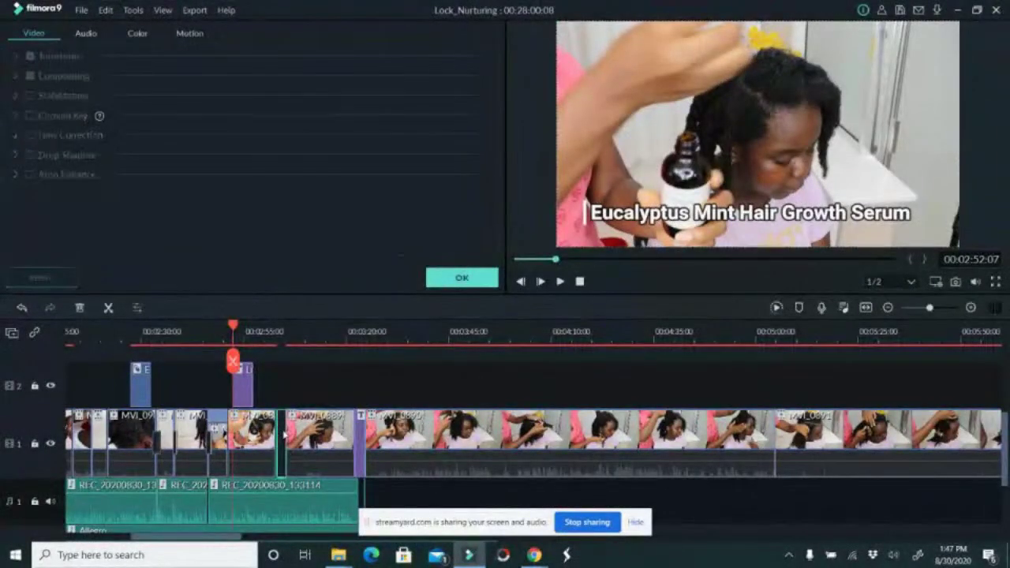
left_click(313, 400)
left_click(347, 418)
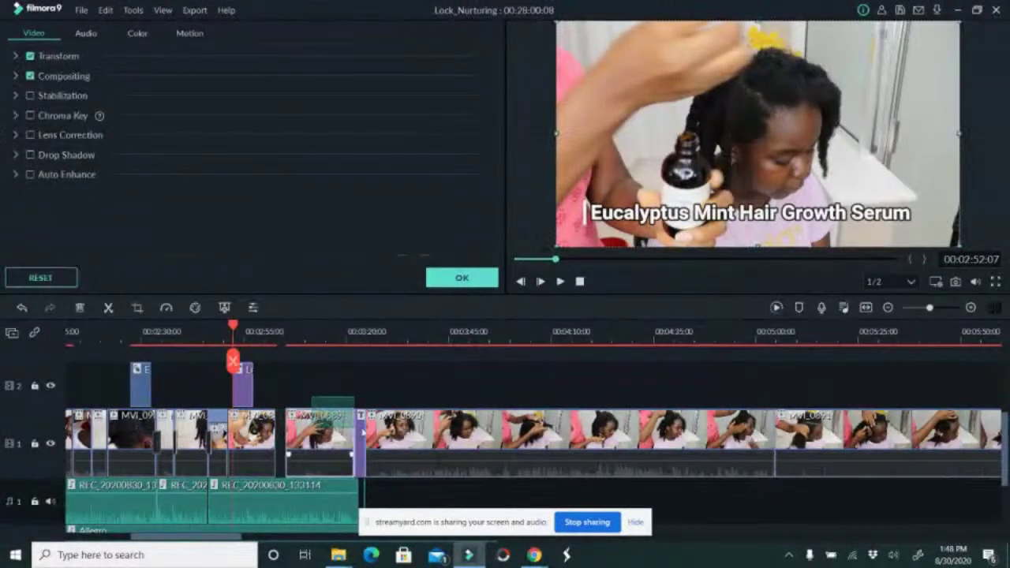
left_click_drag(362, 442, 357, 434)
Try to ripple-delete the gap on video track 1 before MVI_0890.
left_click(362, 461)
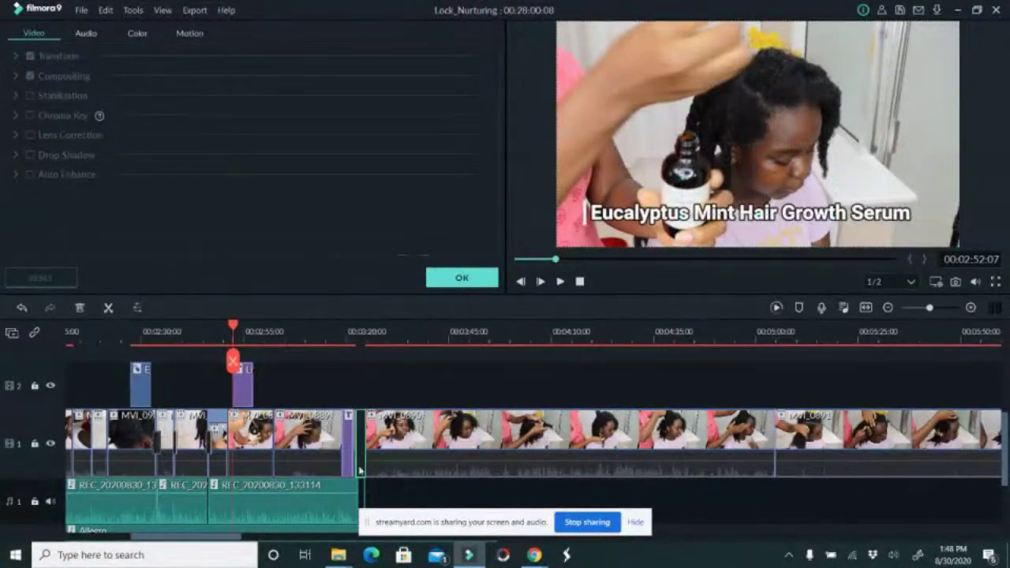
left_click(363, 498)
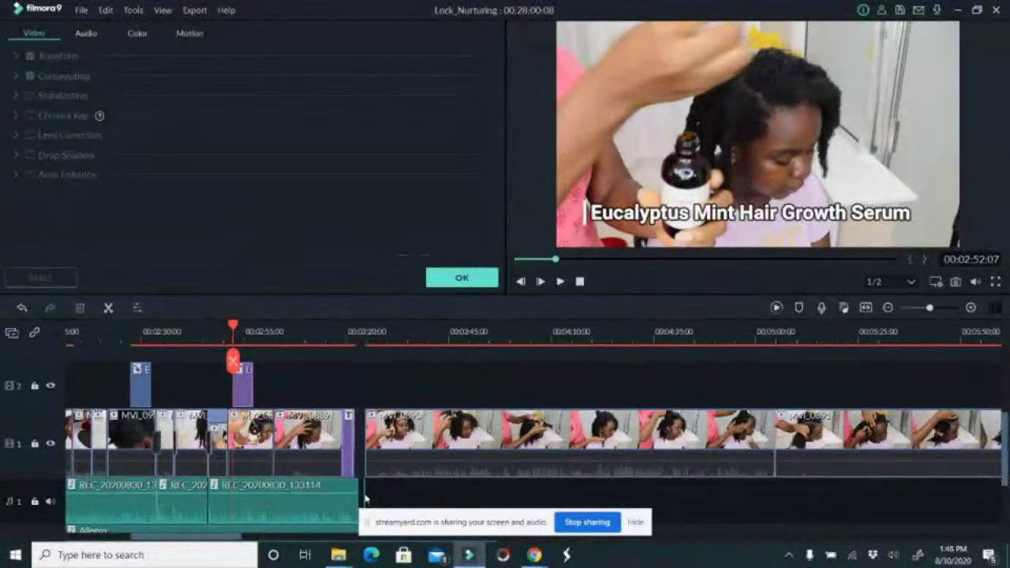
left_click(365, 494)
right_click(359, 443)
left_click(377, 340)
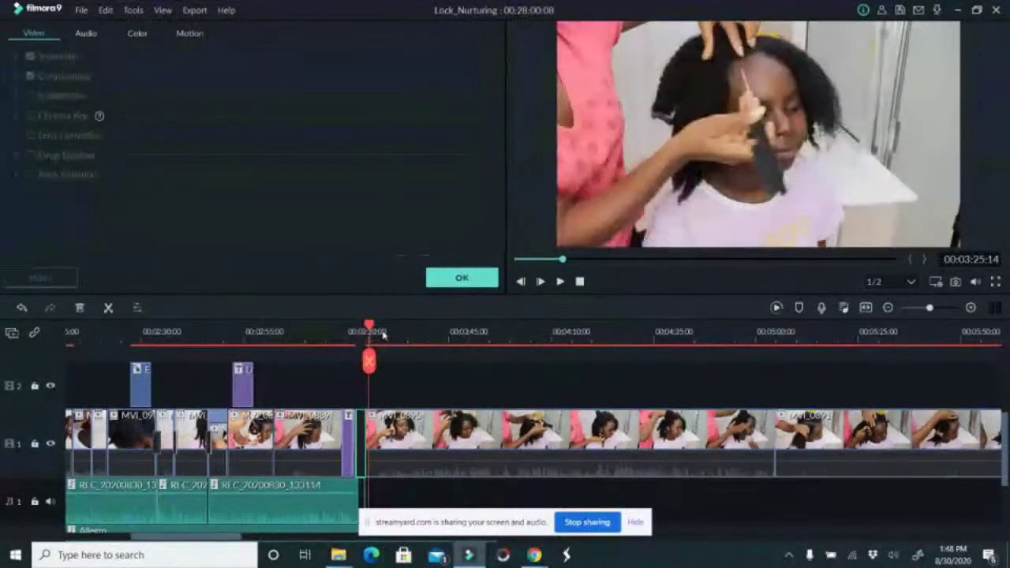
Delete the short leftover clip directly after Opener 20 on video track 1.
scroll(426, 342, "up", 2)
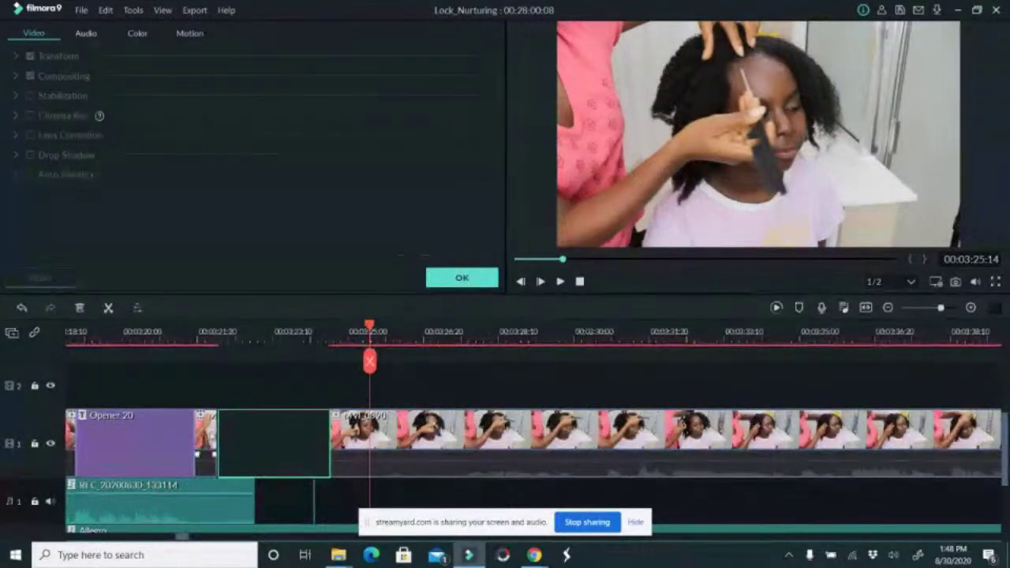
left_click(207, 339)
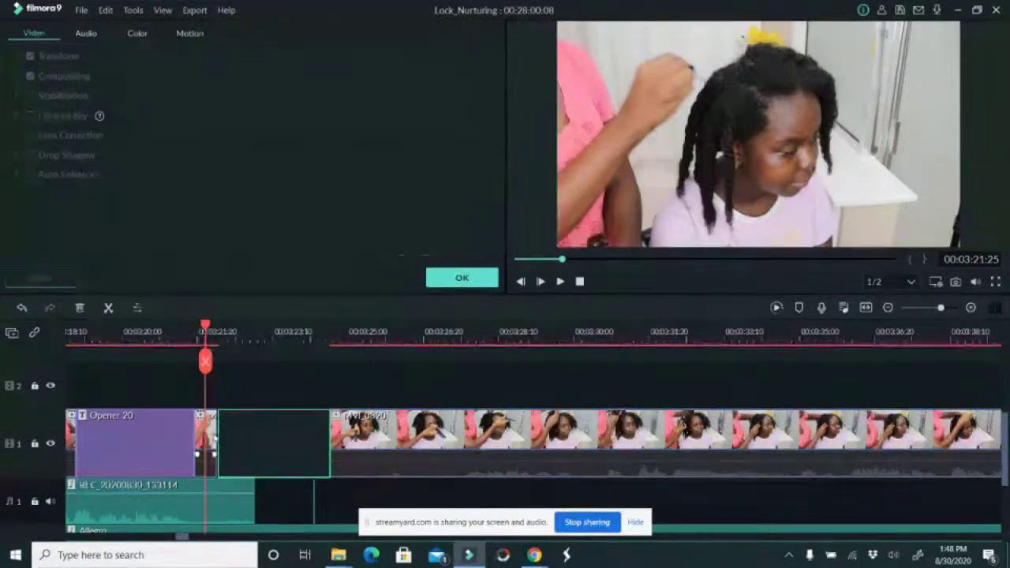
left_click(206, 442)
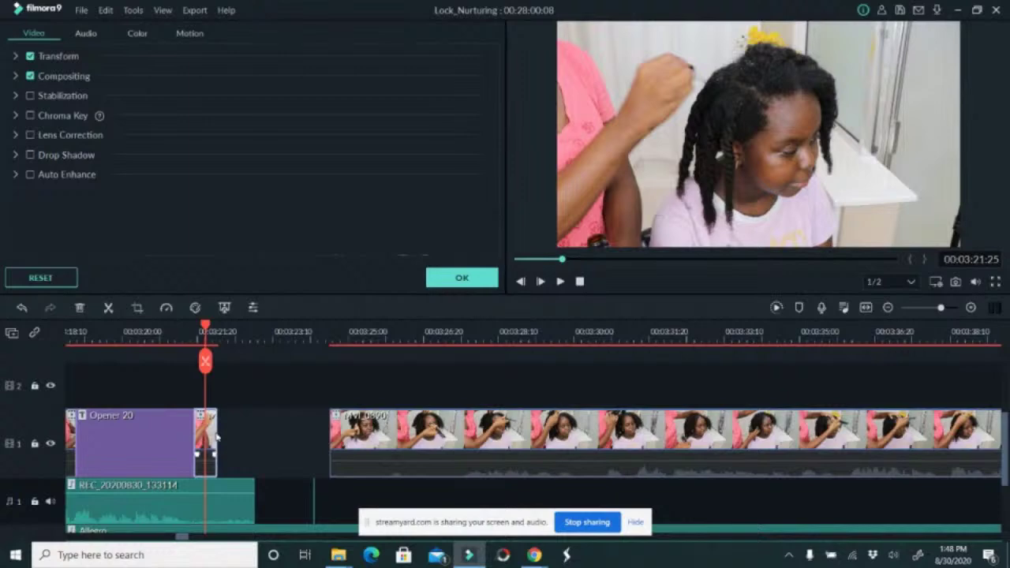
key("Delete")
left_click(217, 451)
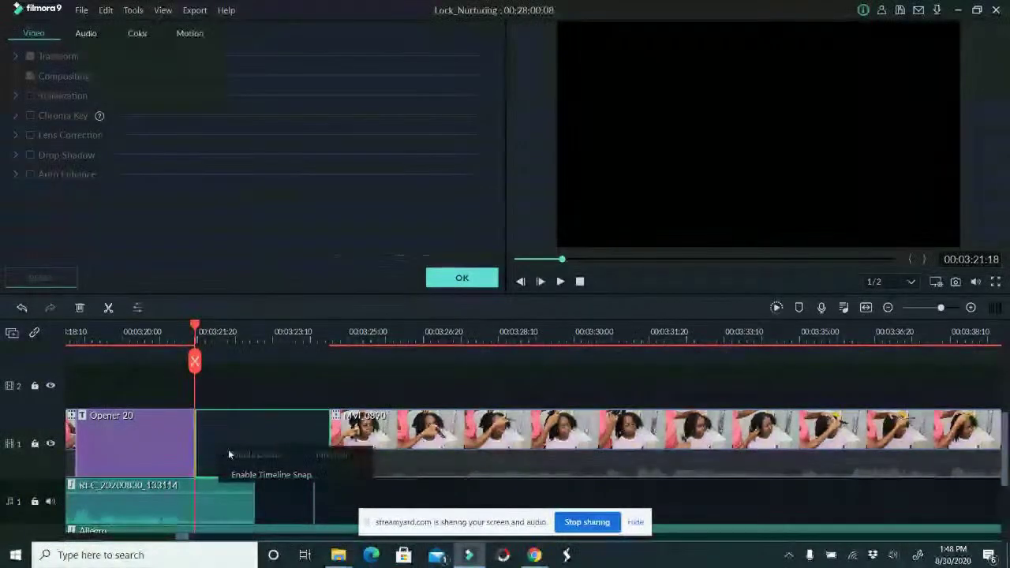
Delete the stray audio sliver at 00:03:24:07 on audio track 1 and try to ripple-delete the gap before MVI_0890.
left_click(313, 494)
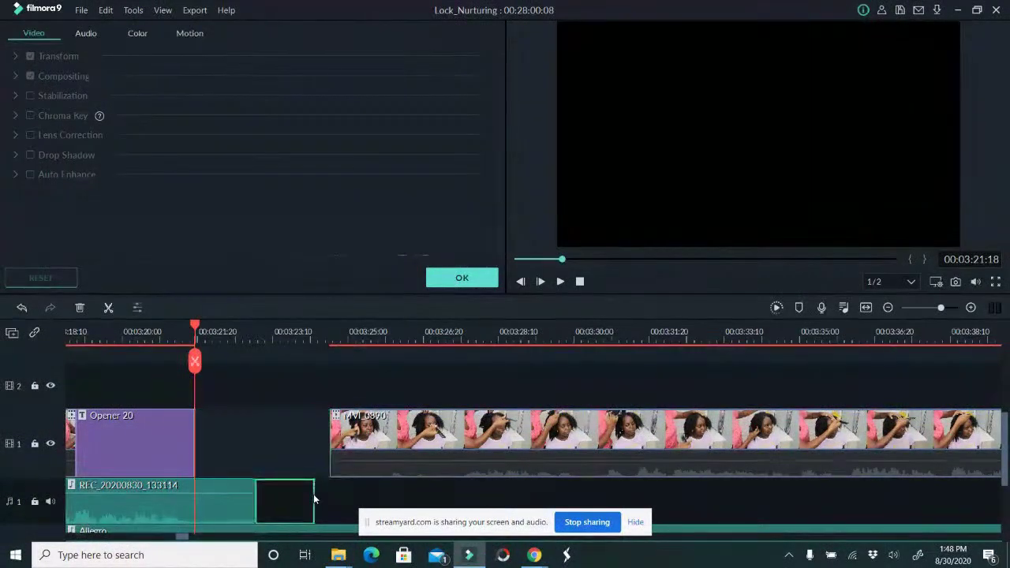
left_click(313, 482)
left_click(301, 463)
right_click(302, 463)
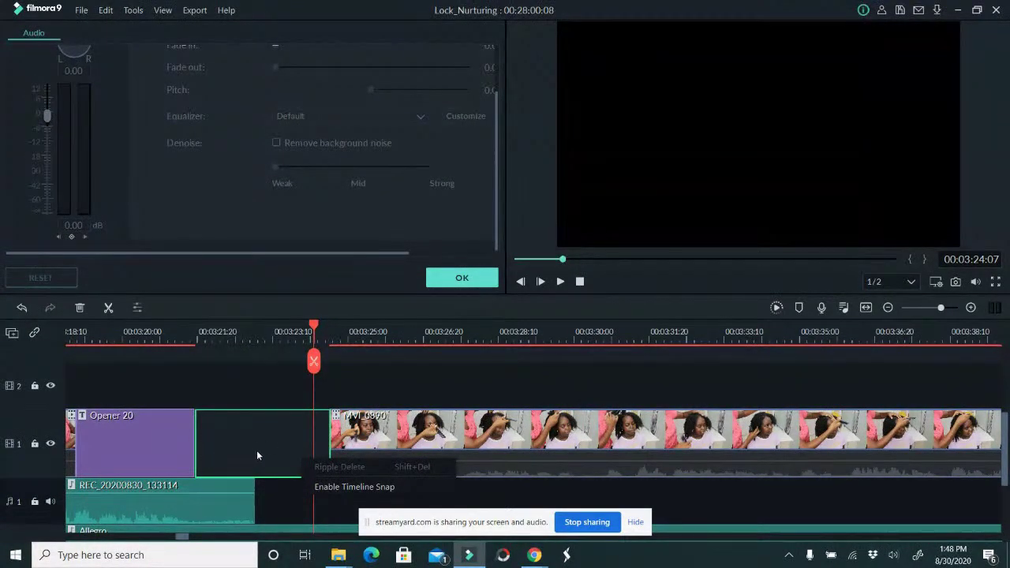
Play back the end of Opener 20 and trim the end of voiceover REC_20200830_133114 to match the end of that title.
left_click(123, 428)
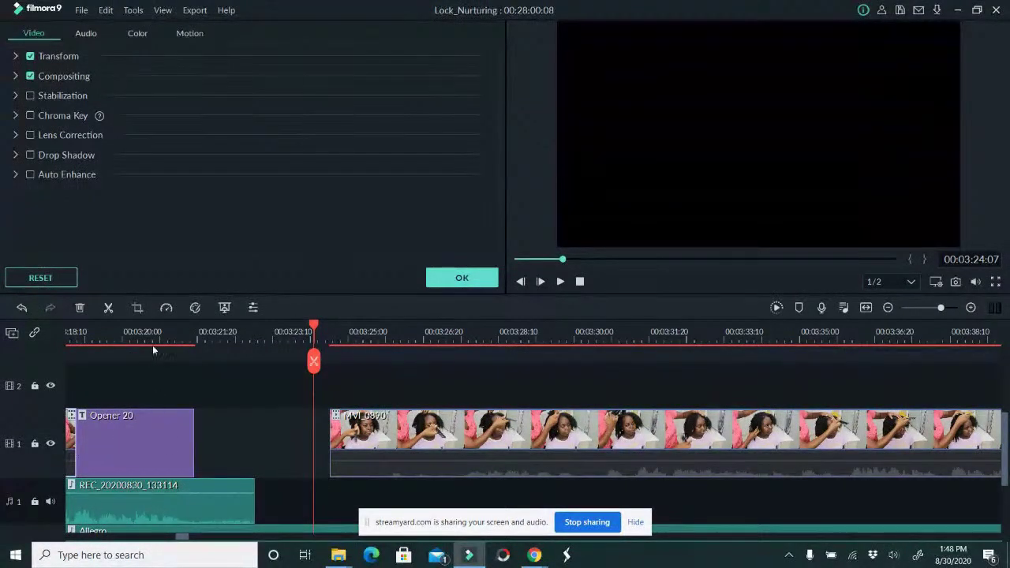
left_click(561, 281)
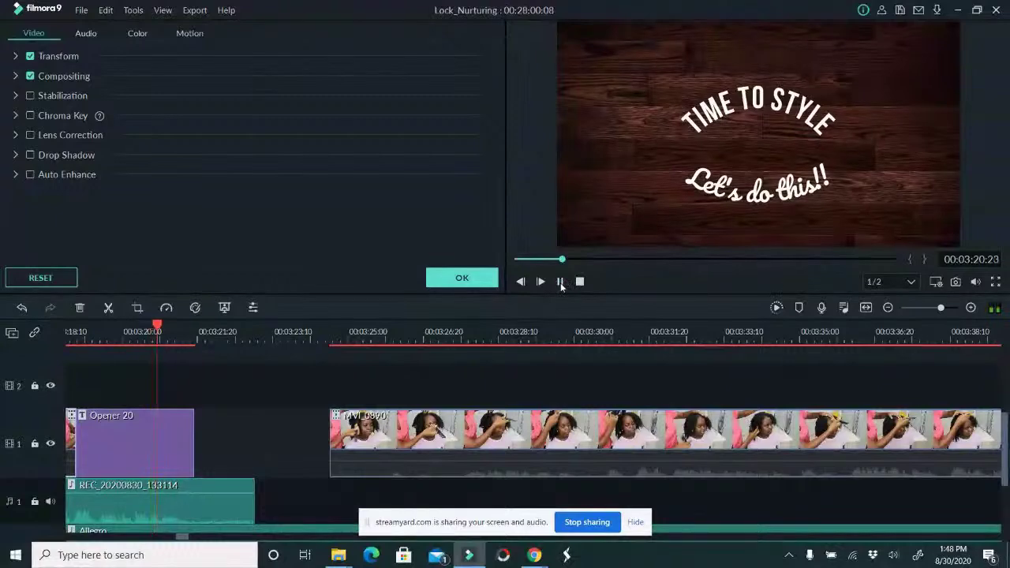
left_click(560, 281)
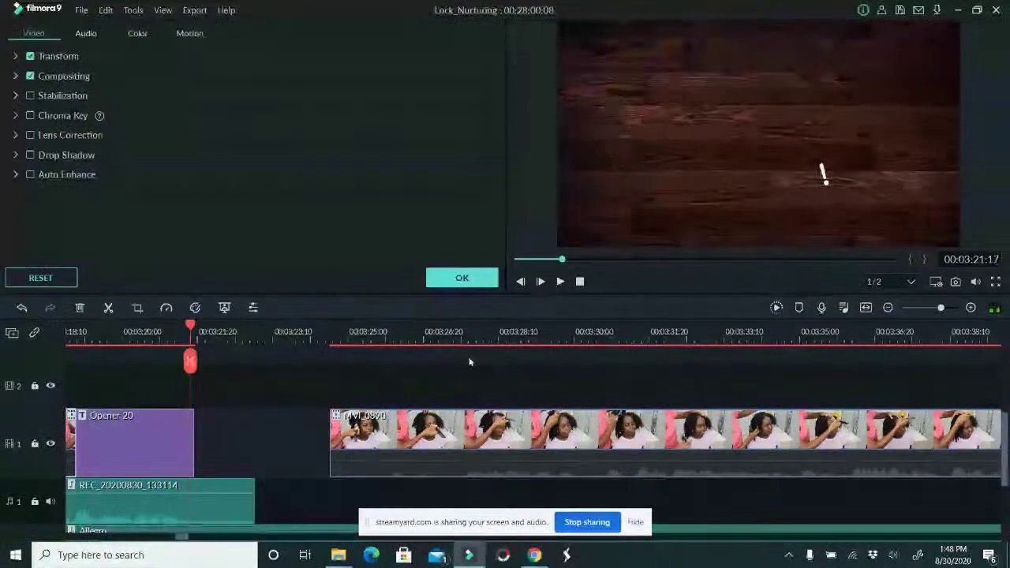
double_click(245, 499)
left_click_drag(258, 499, 207, 474)
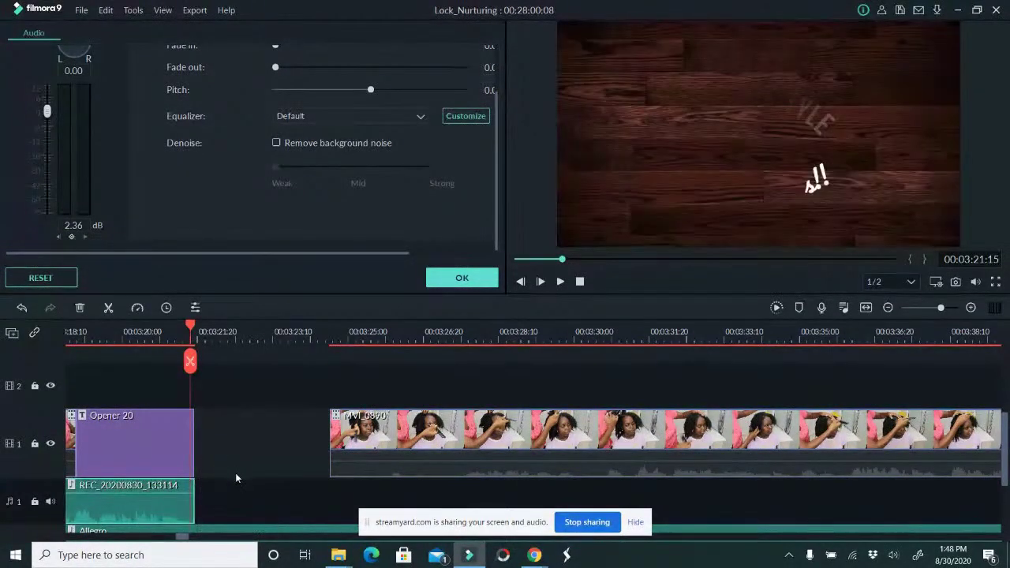
Split the Allegro music at 00:03:22:05, delete its remainder, and close the gap between Opener 20 and MVI_0890.
scroll(235, 473, "down", 1)
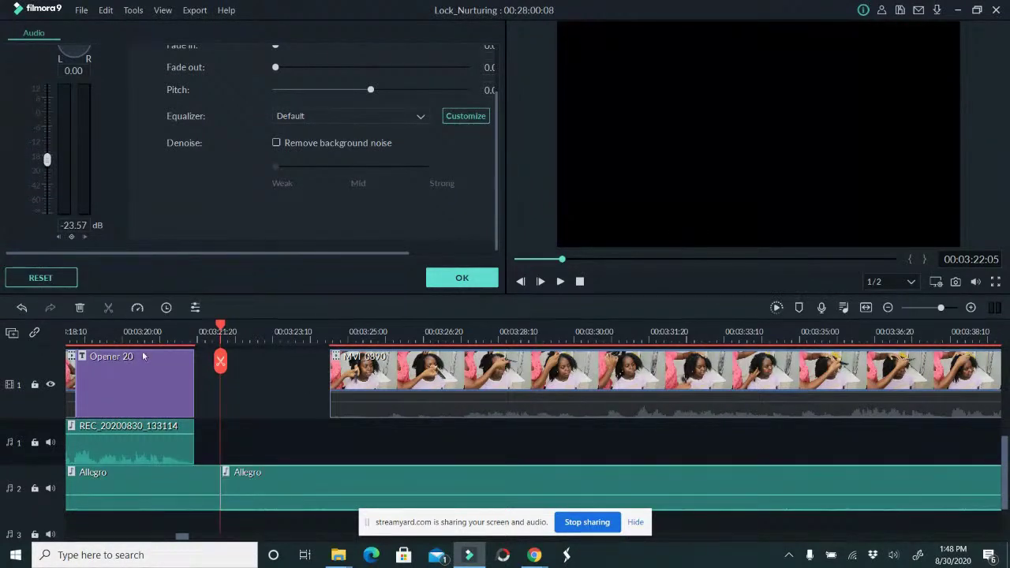
key("Delete")
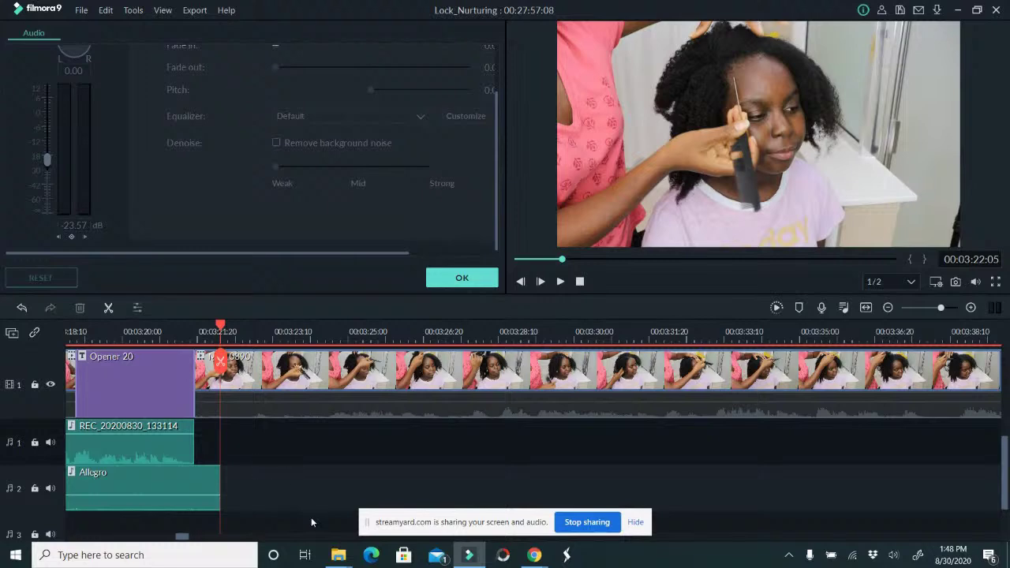
Save the project and play back the edited section from 00:02:46:02 through Opener 20 into the start of MVI_0890.
scroll(181, 538, "left", 3)
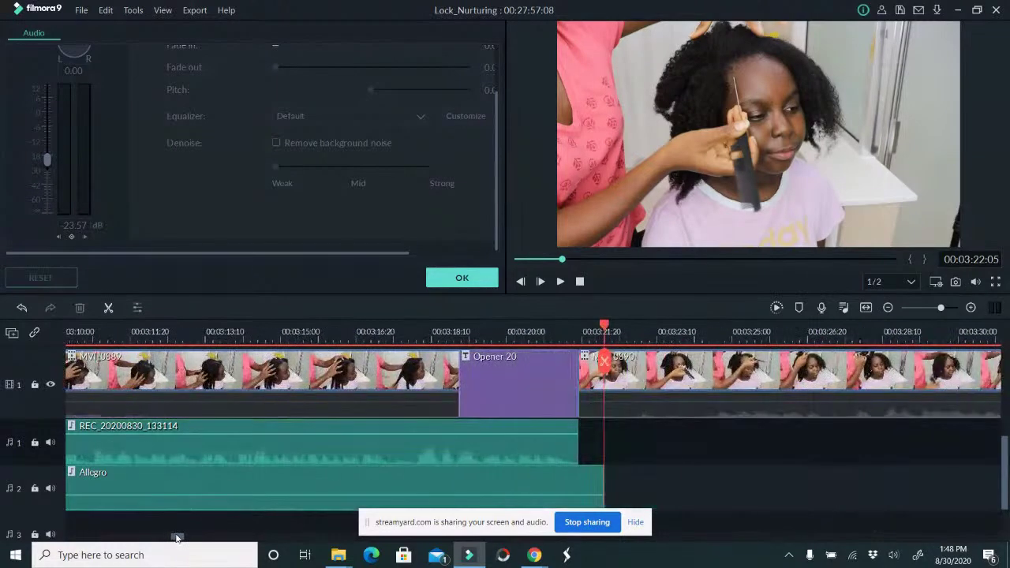
scroll(174, 537, "left", 7)
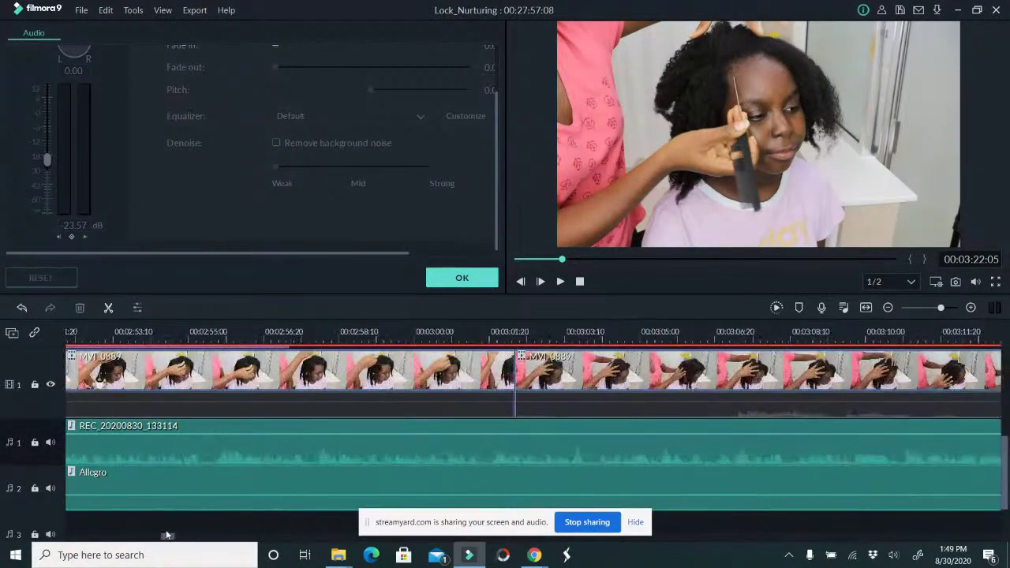
scroll(492, 341, "left", 6)
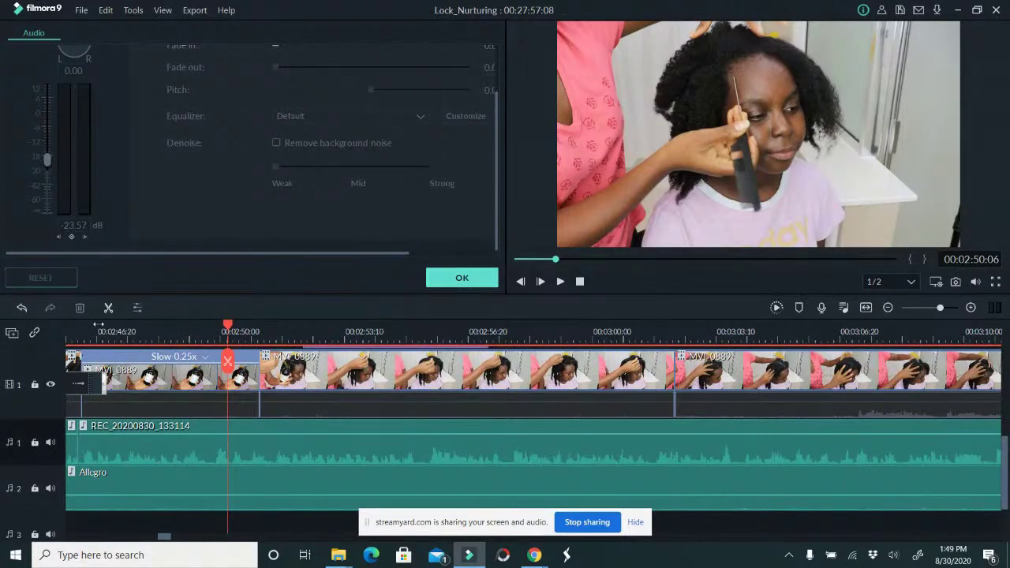
left_click(74, 327)
left_click(458, 275)
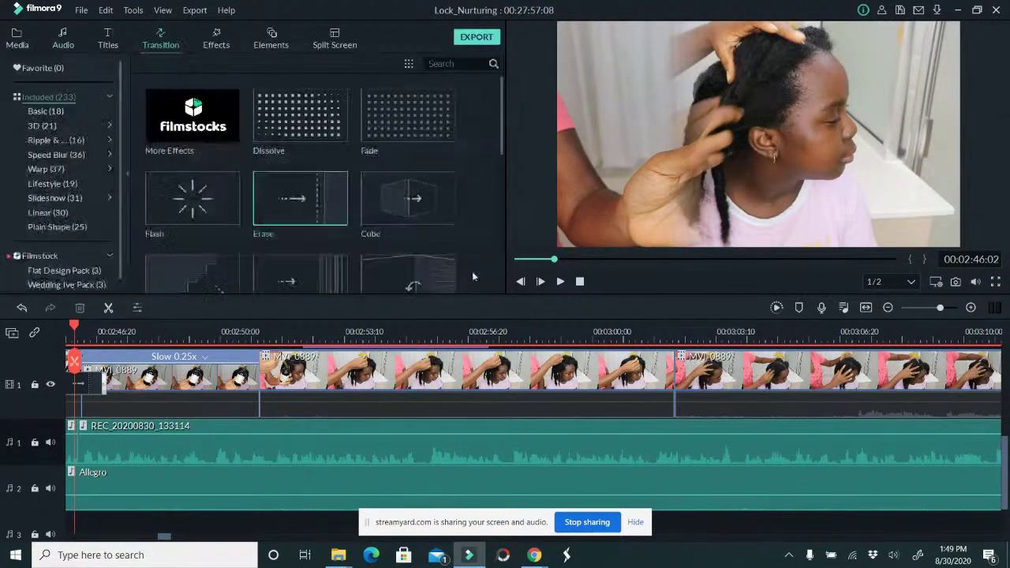
key("ctrl+s")
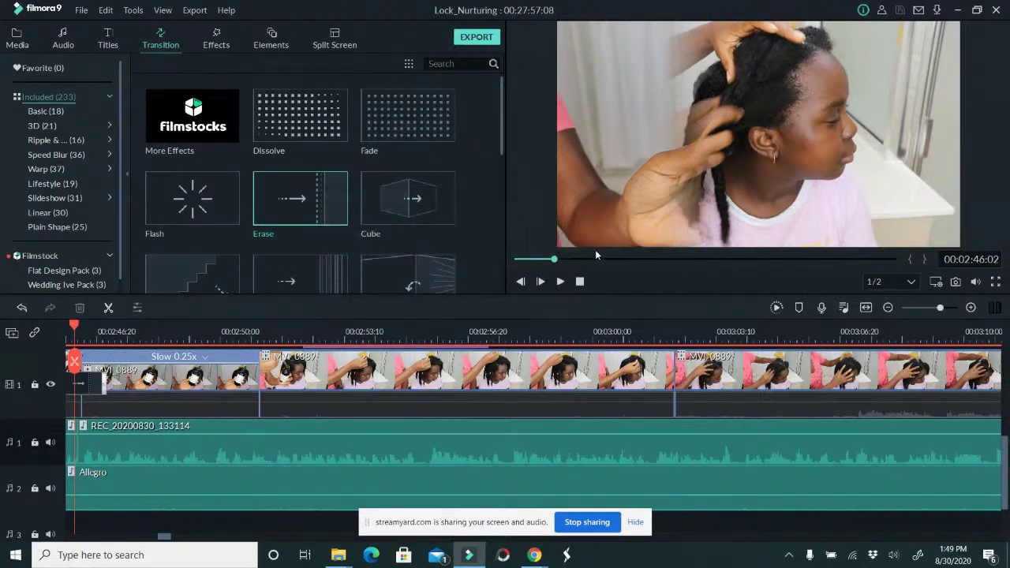
left_click(559, 282)
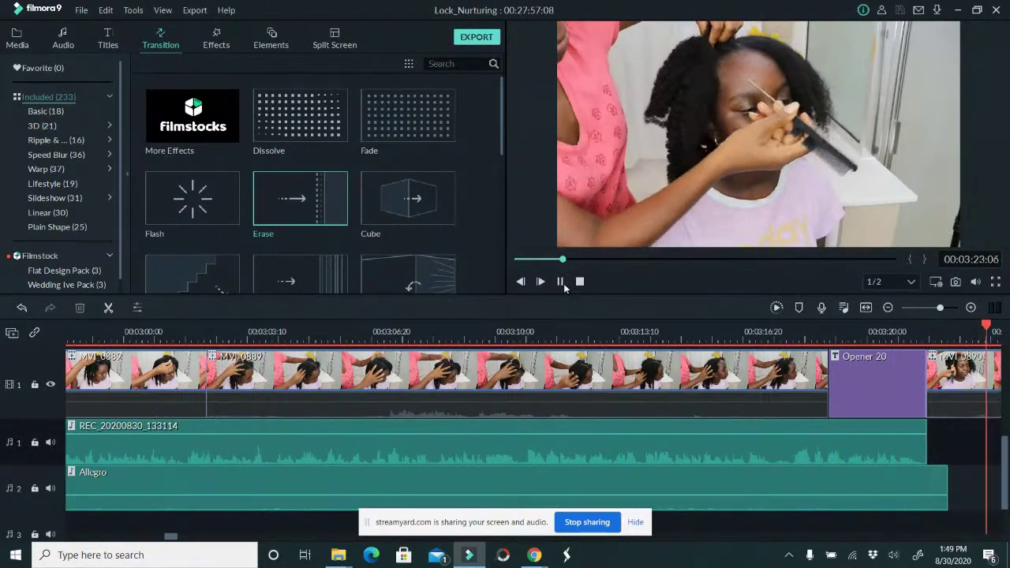
left_click(561, 282)
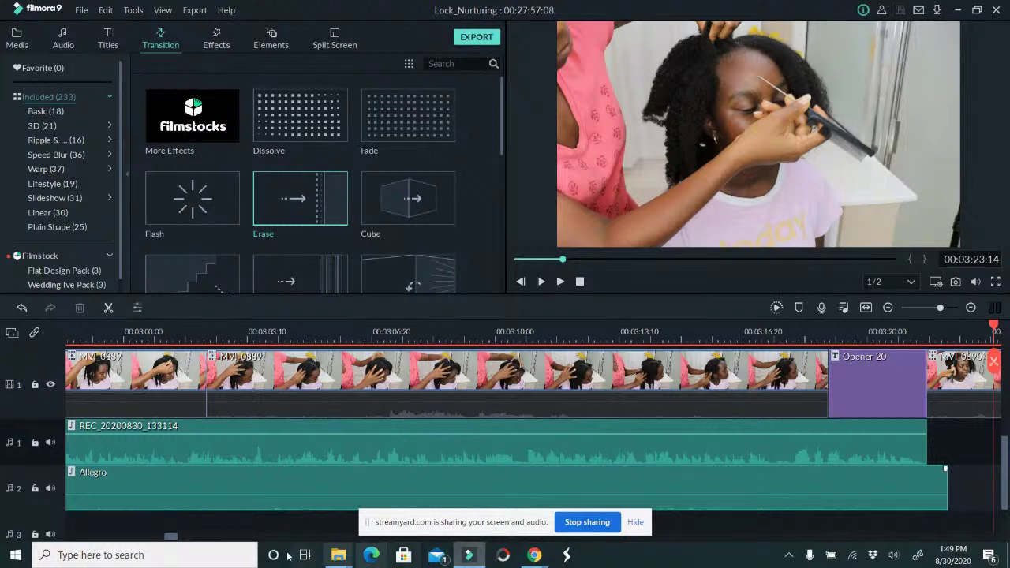
Split MVI_0890 at 00:03:24:17 and ripple-delete the section between Opener 20 and that cut.
left_click_drag(170, 539, 181, 539)
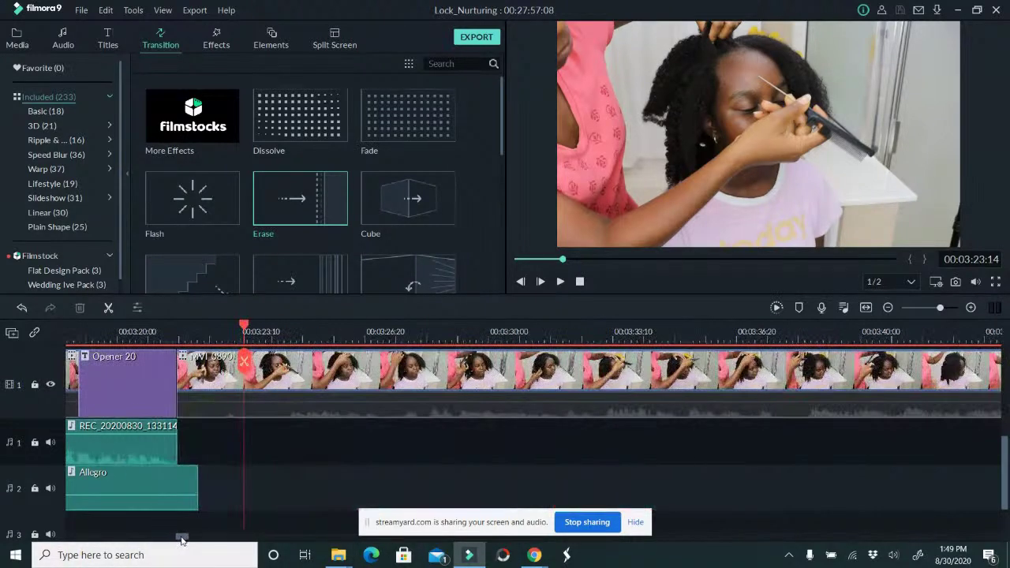
left_click(276, 330)
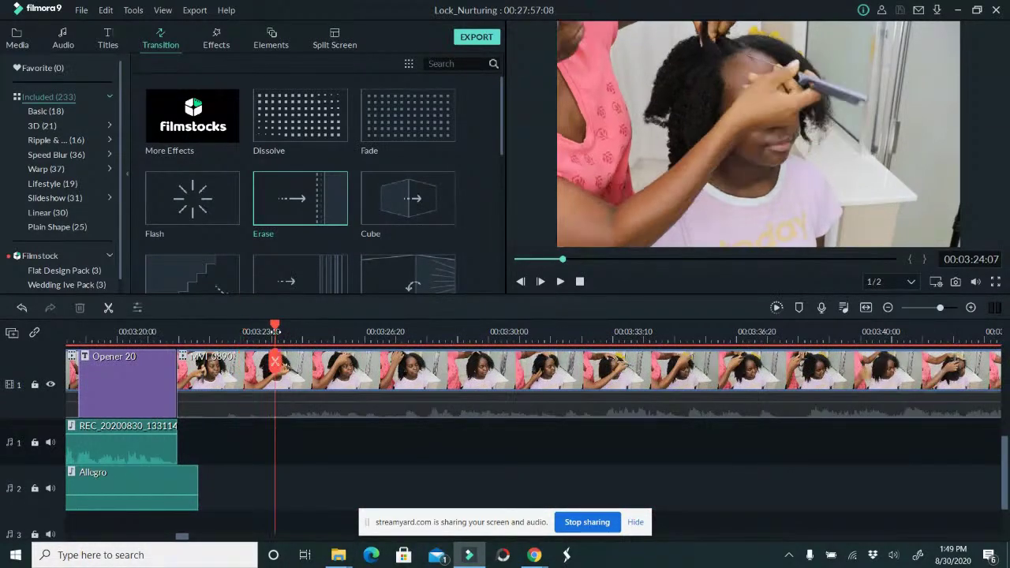
left_click_drag(275, 363, 289, 365)
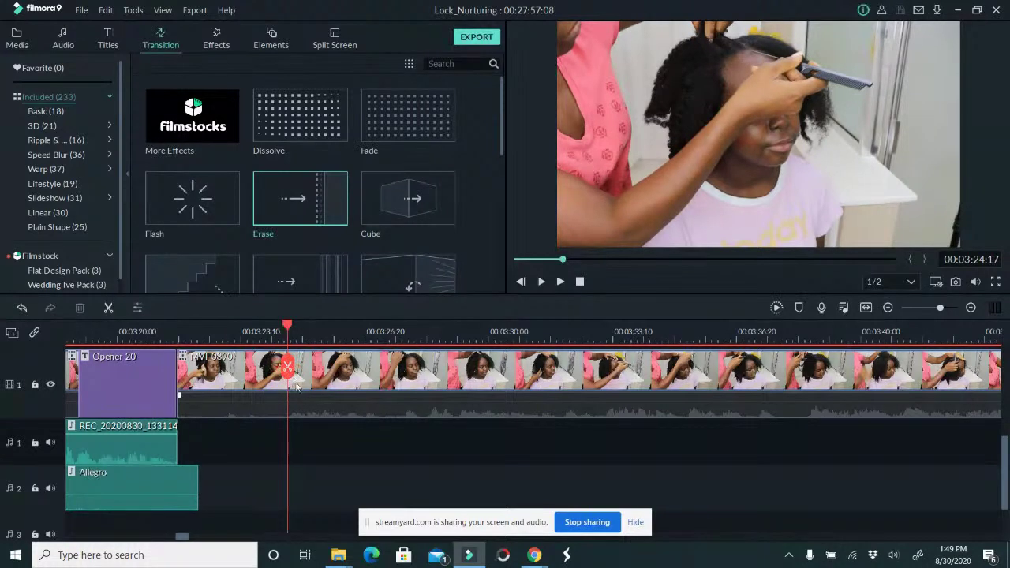
left_click(289, 368)
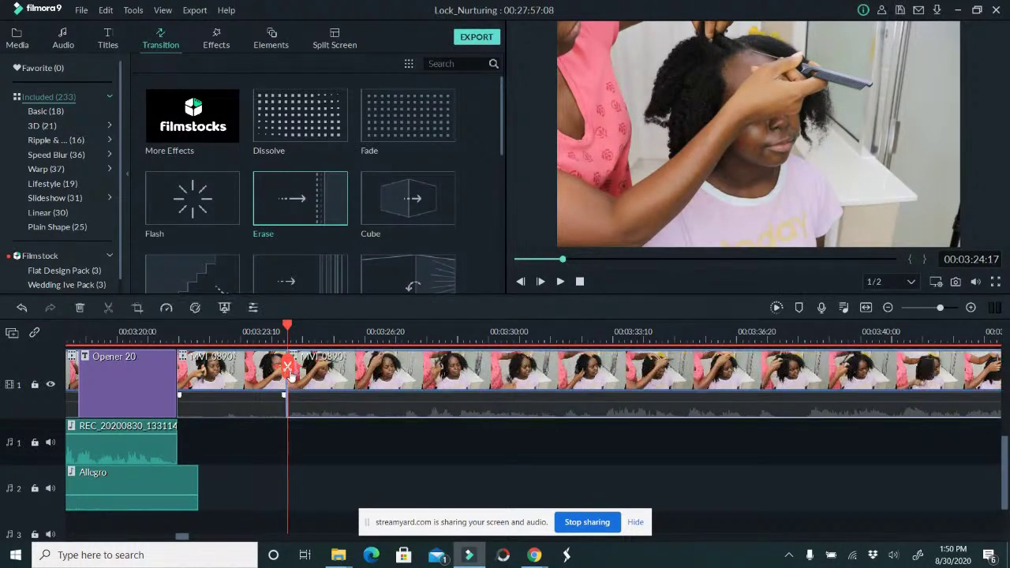
key("Delete")
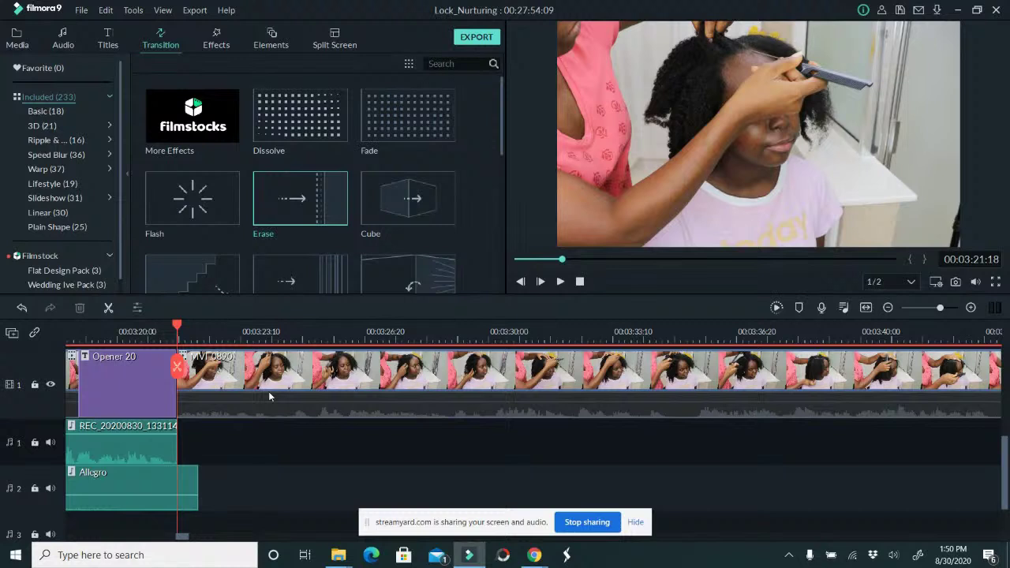
Trim the end of the Allegro music to match the end of Opener 20 and save the project.
left_click(195, 483)
left_click_drag(197, 481, 175, 474)
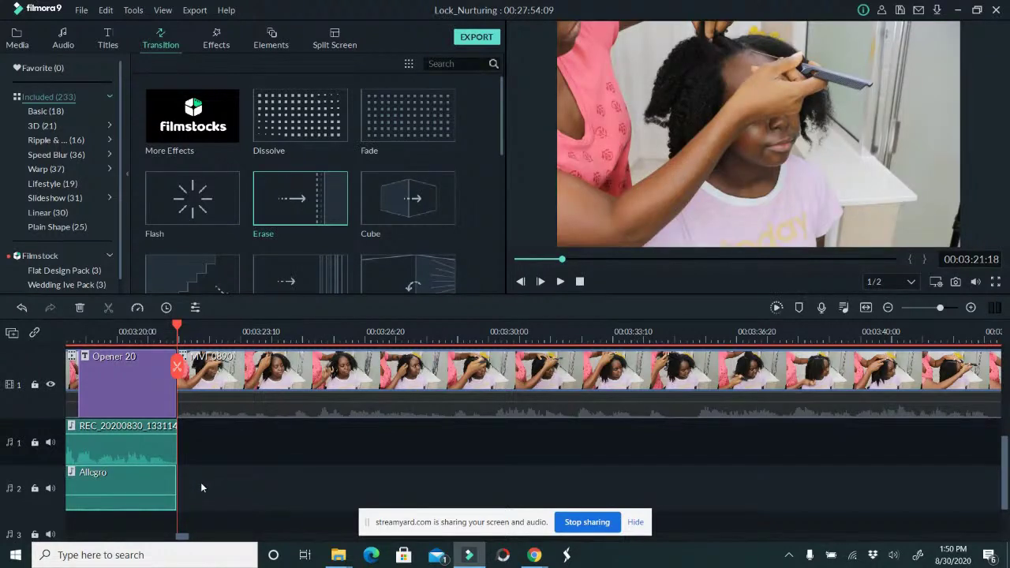
key("ctrl+s")
Split MVI_0890 at 00:03:22:11 and delete the stray Allegro sliver further along audio track 2.
left_click_drag(179, 367, 205, 369)
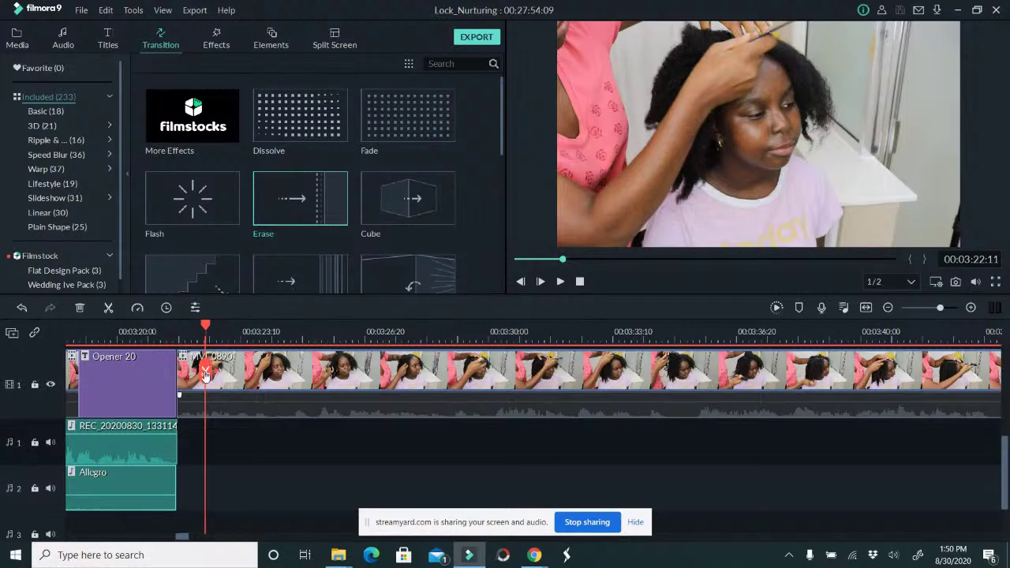
left_click(205, 372)
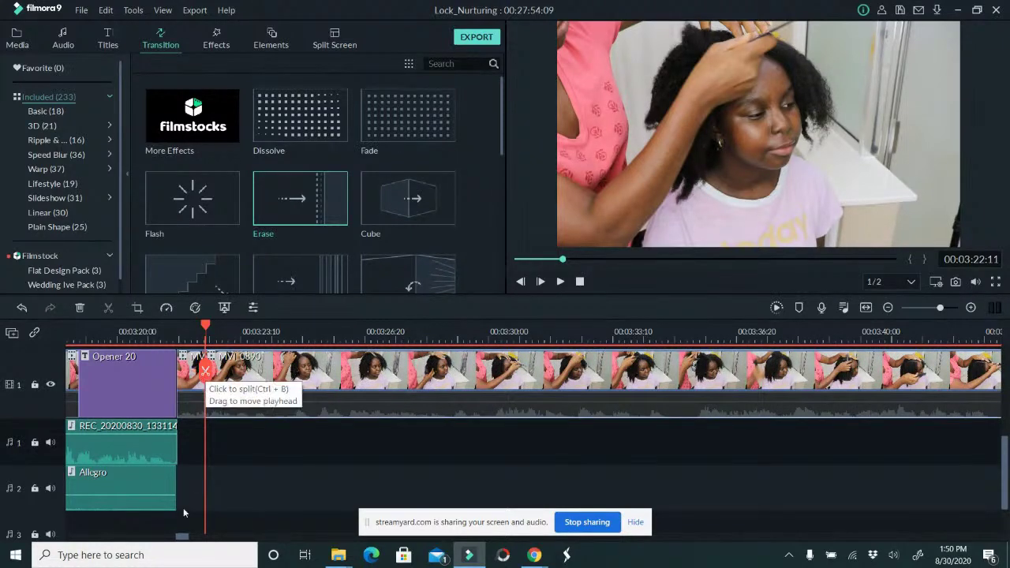
scroll(325, 332, "down", 5)
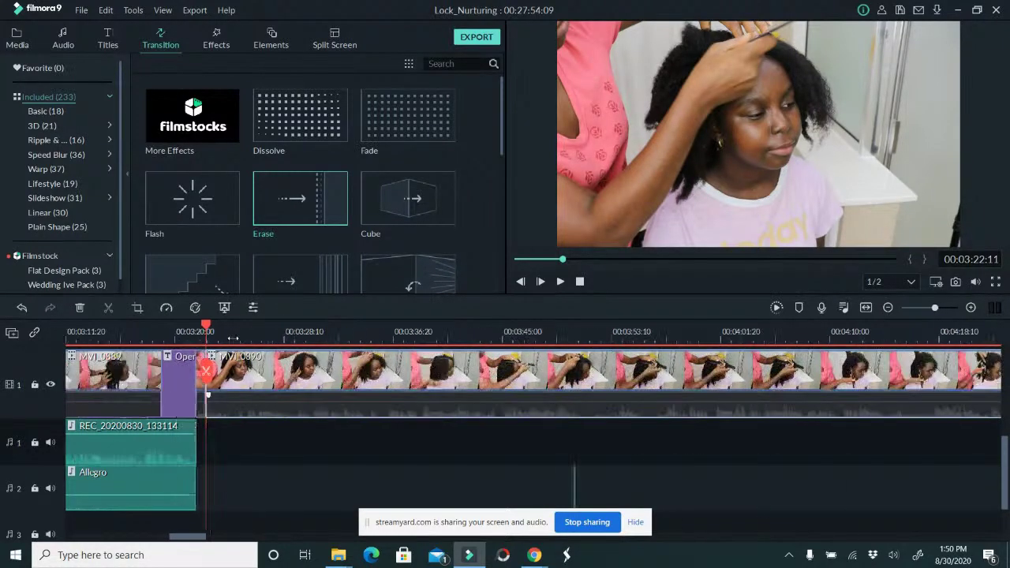
left_click_drag(330, 458, 459, 513)
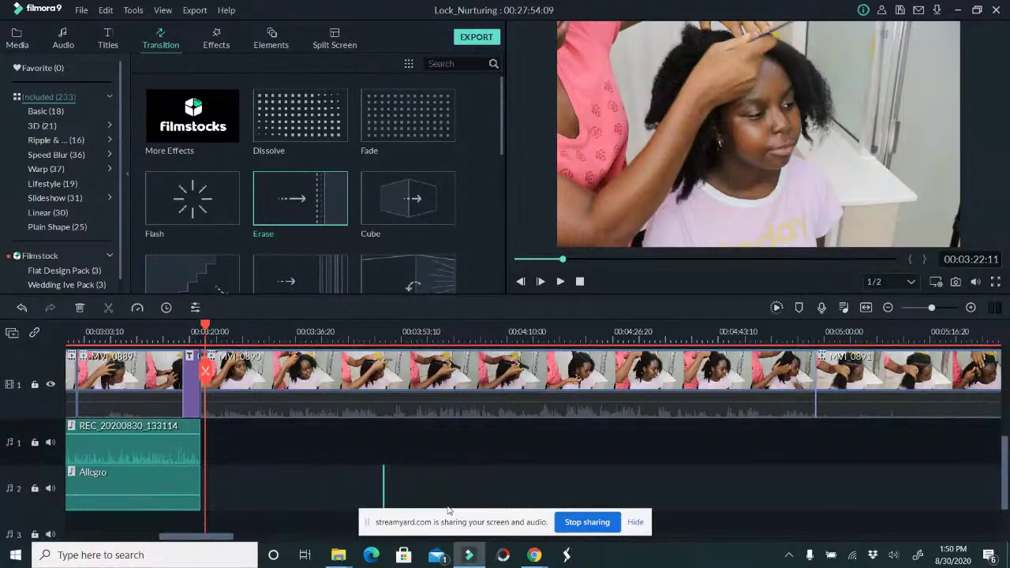
left_click(383, 483)
Split MVI_0890 at 00:04:34:04 and ripple-delete the section from 00:03:22:11 up to that cut.
left_click_drag(601, 334, 661, 337)
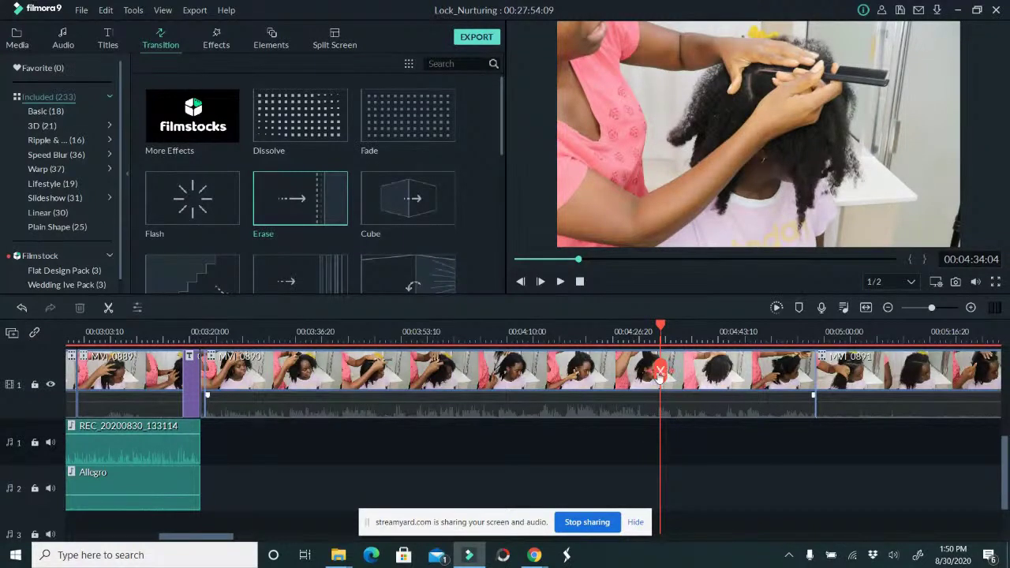
left_click(659, 371)
key("Delete")
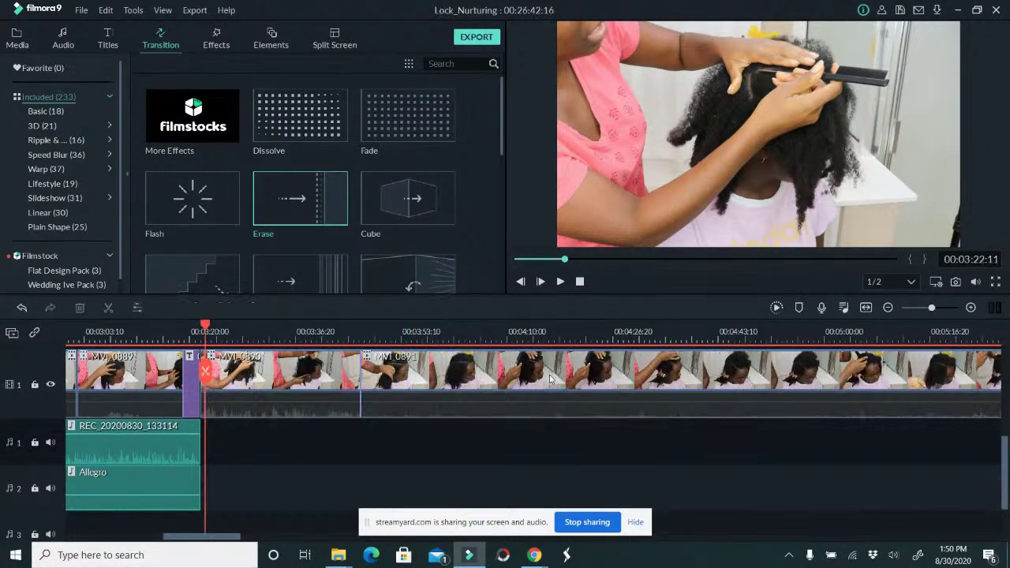
Split MVI_0890 at 00:03:41:11 and ripple-delete the remainder before MVI_0891.
left_click_drag(205, 392, 324, 337)
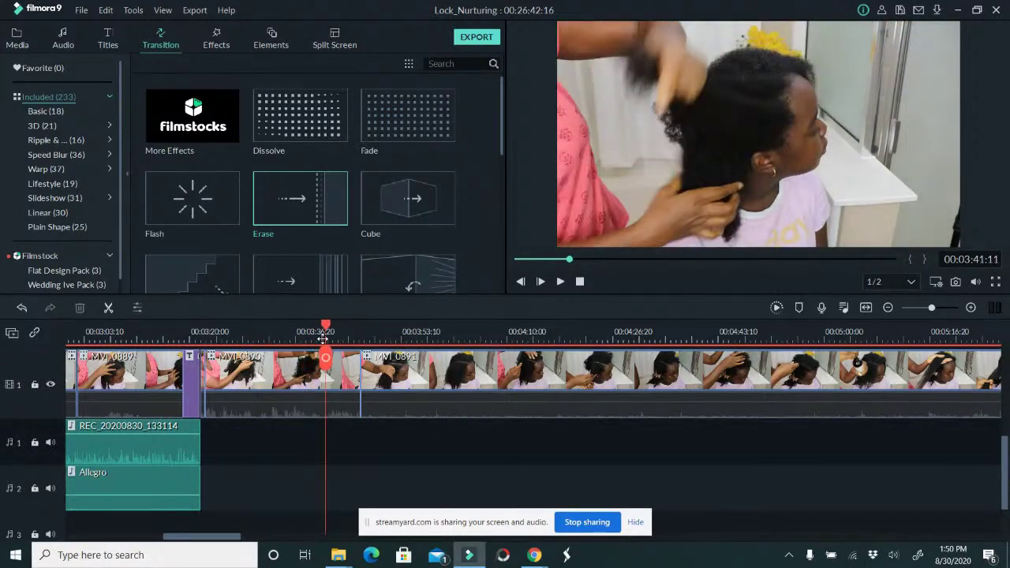
left_click(327, 360)
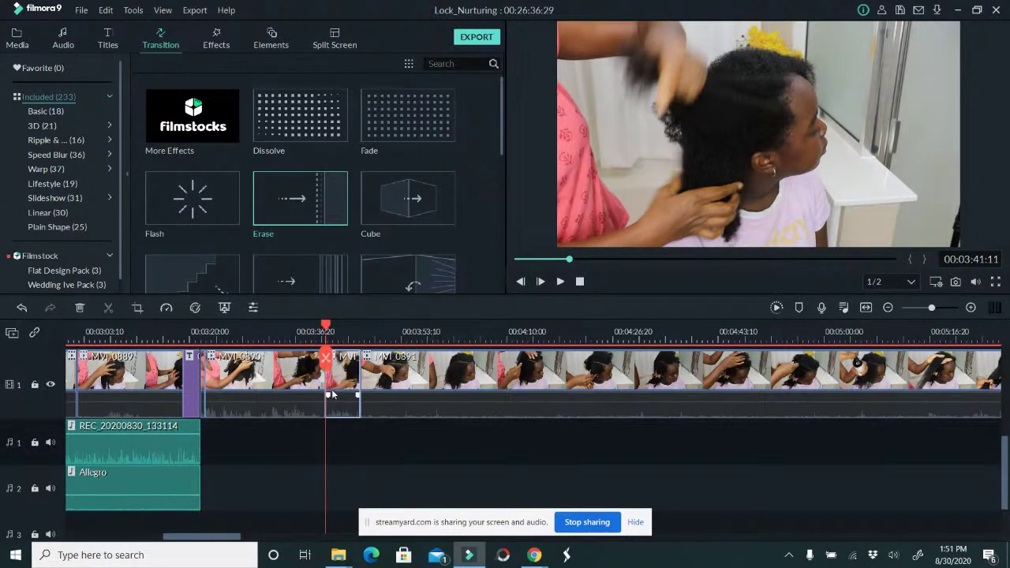
key("Delete")
Split MVI_0891 at 00:04:22:03, where the product jar is held up, and ripple-delete the section before the cut.
left_click_drag(326, 346, 403, 351)
left_click_drag(393, 349, 594, 338)
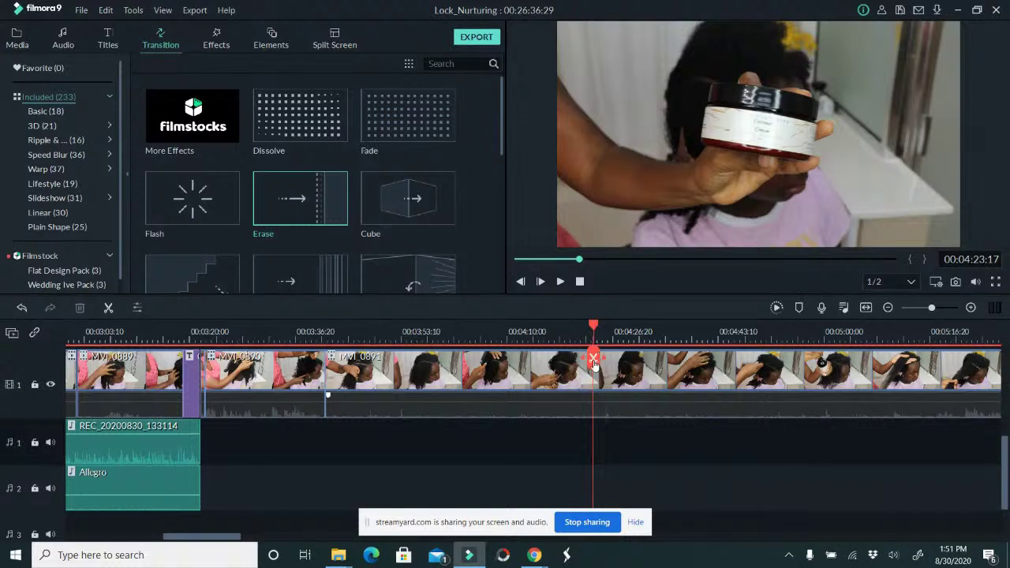
left_click_drag(593, 357, 585, 361)
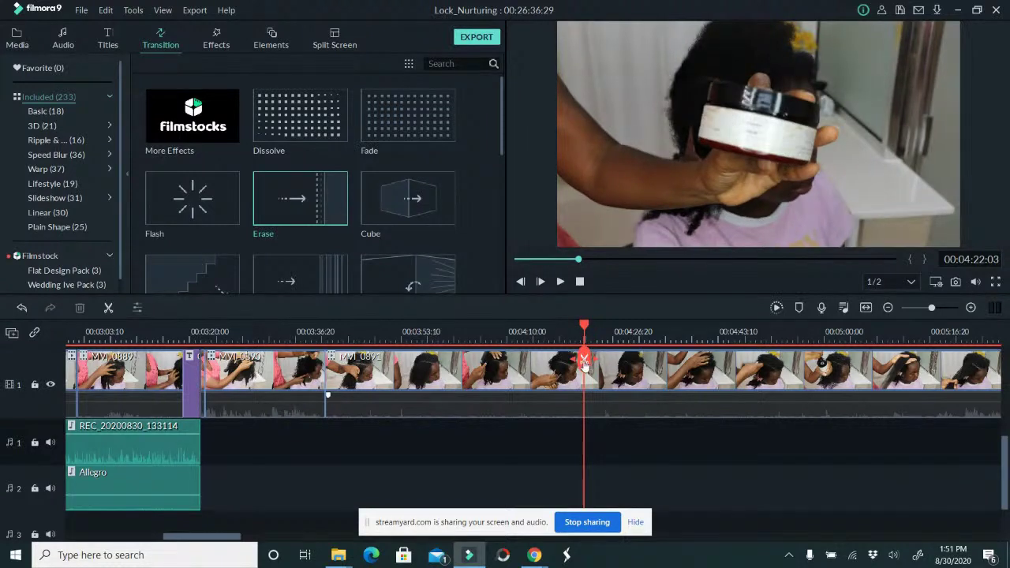
left_click(584, 362)
left_click(556, 379)
key("Delete")
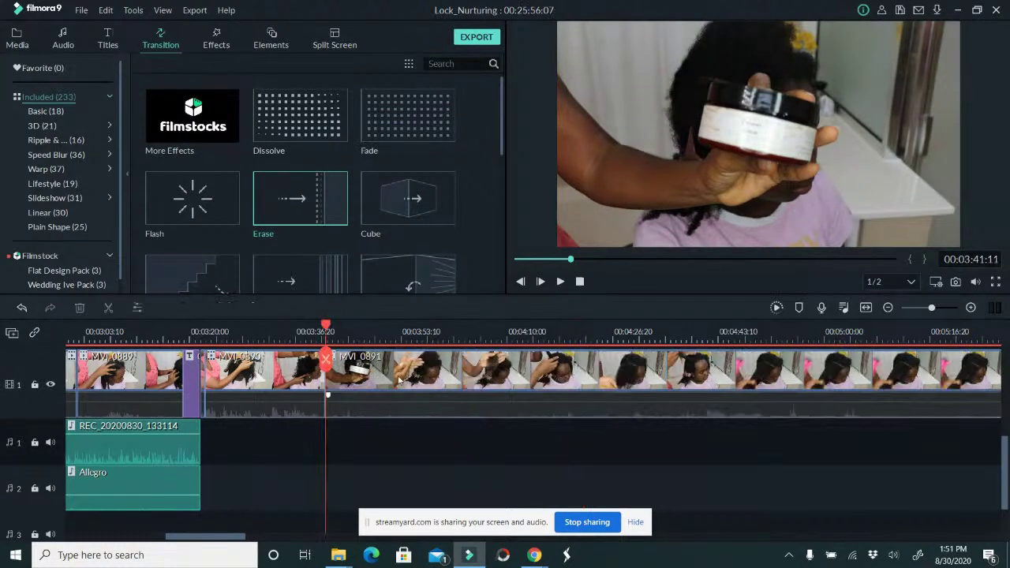
Paste the copied lower-third title on video track 2 at the start of MVI_0891 and change its text to "Body Butter".
scroll(391, 387, "up", 1)
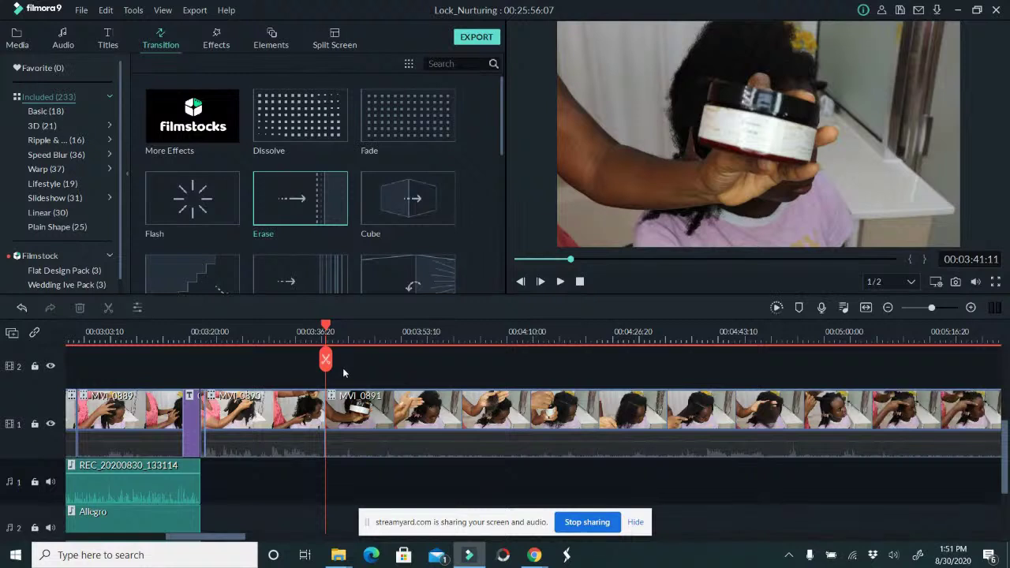
key("ctrl+v")
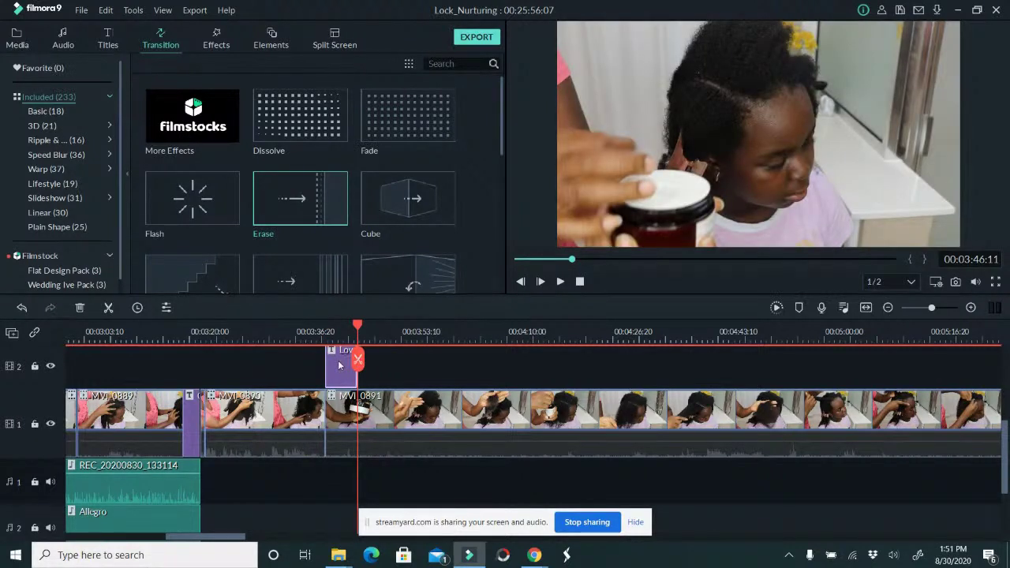
double_click(341, 364)
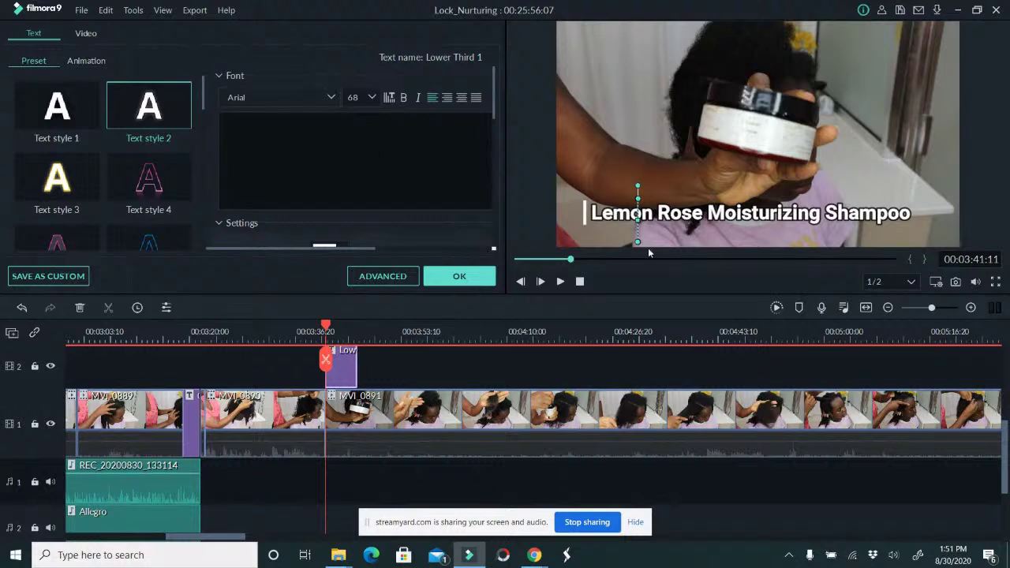
left_click(661, 208)
left_click_drag(365, 124, 167, 113)
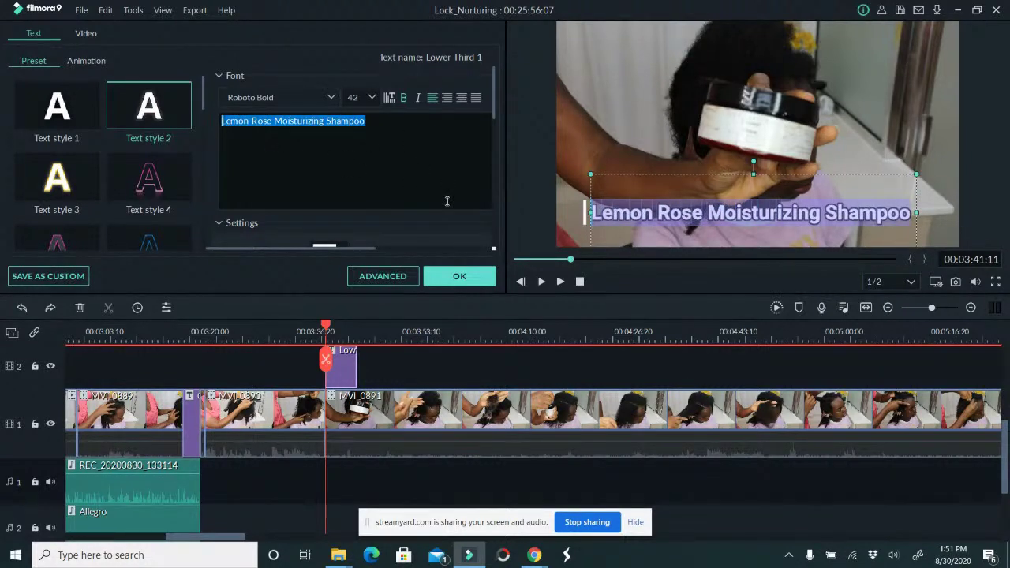
type("Body Butter")
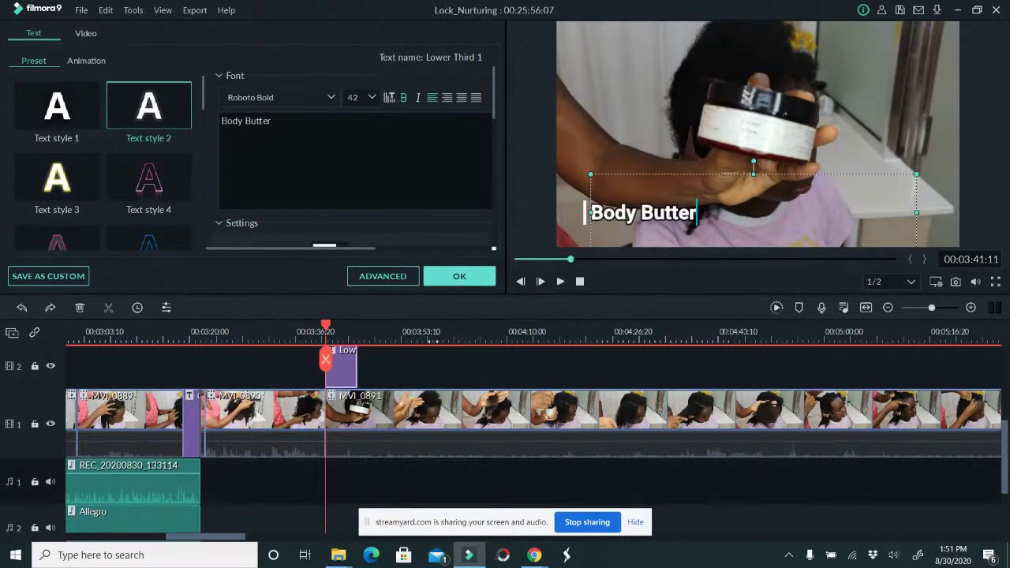
Split MVI_0891 at 00:04:07:11 and 00:04:19:12 and ripple-delete the section between the two cuts.
left_click_drag(325, 362, 479, 356)
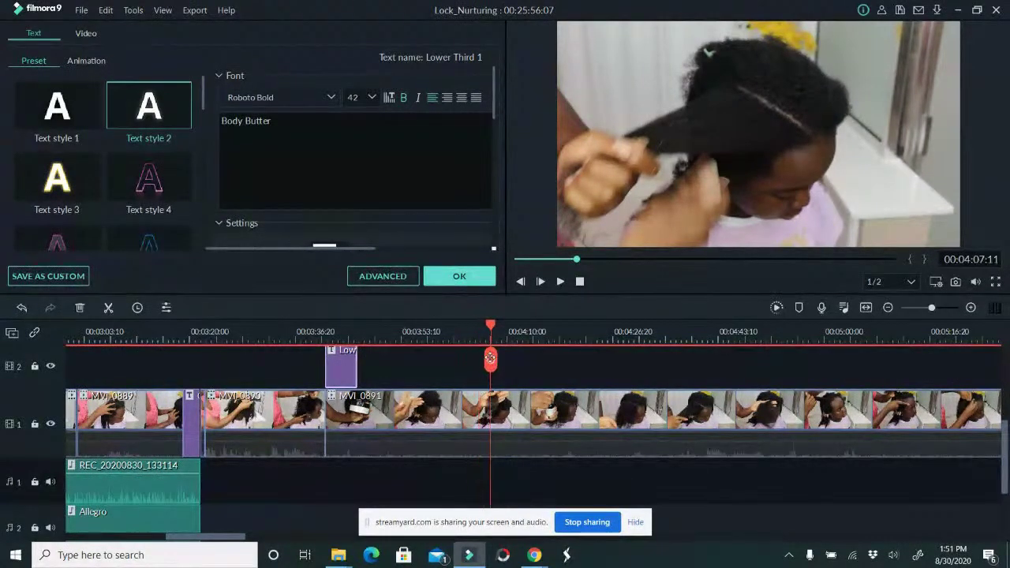
left_click_drag(489, 357, 491, 360)
double_click(490, 362)
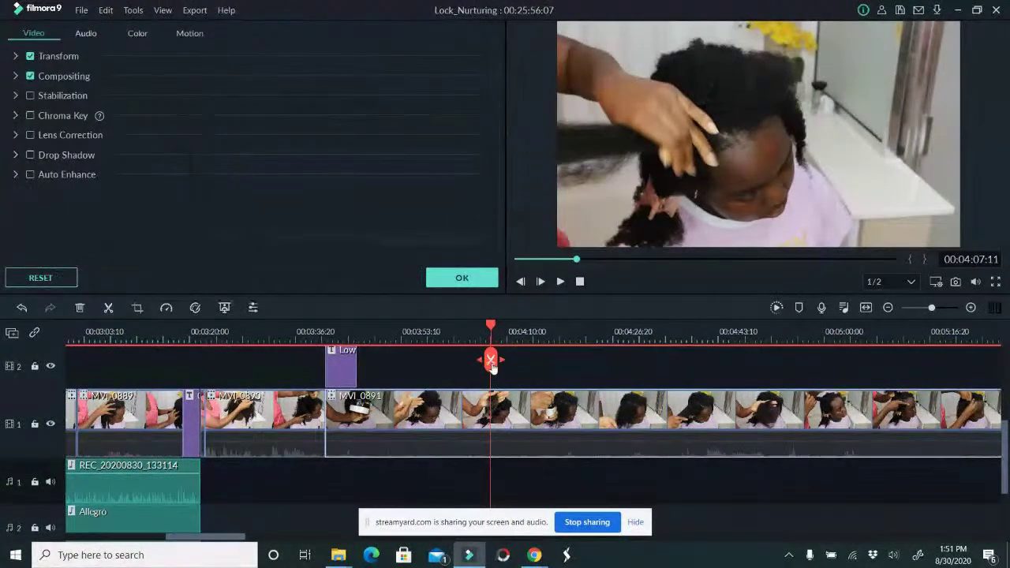
left_click(109, 307)
left_click_drag(489, 360, 569, 337)
left_click(568, 368)
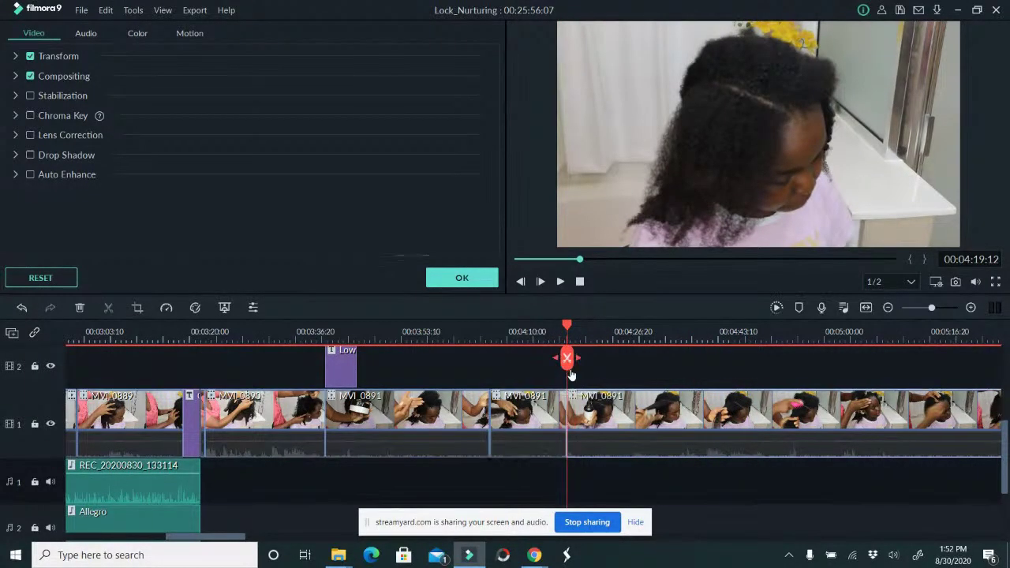
key("Delete")
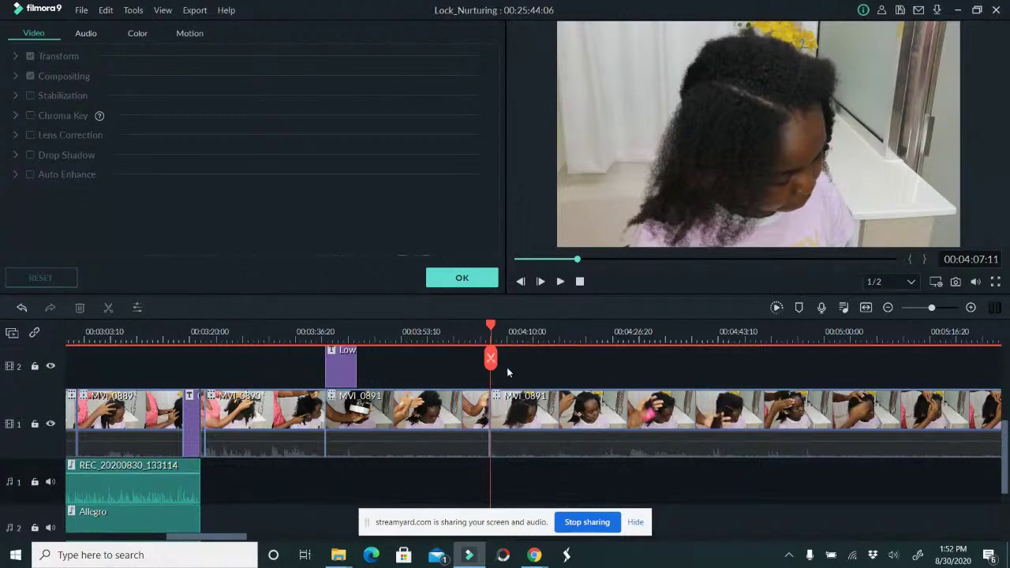
Split MVI_0891 at 00:04:09:26 and ripple-delete the short section from 00:04:07:11 up to that cut.
left_click_drag(490, 361, 512, 360)
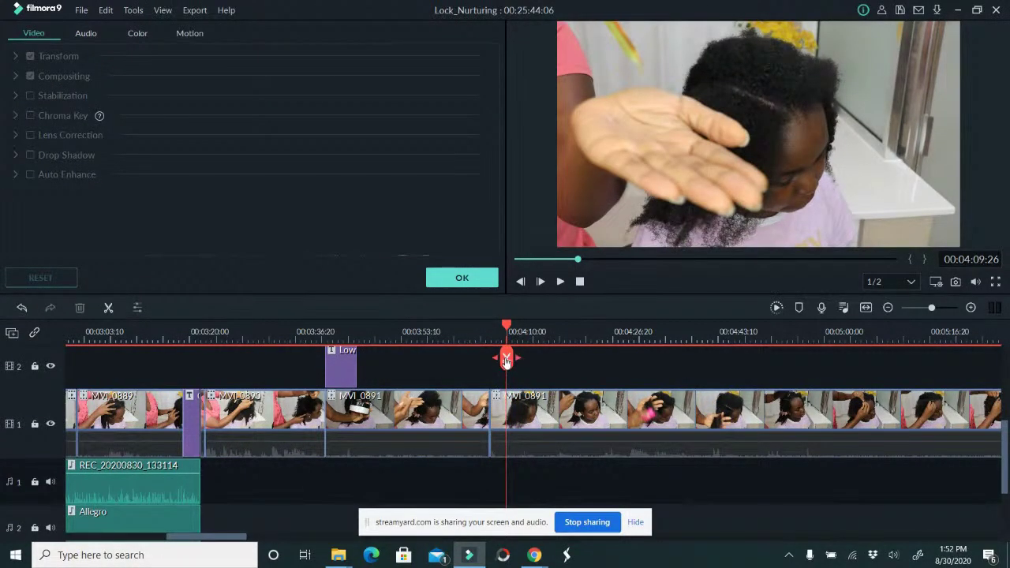
left_click(507, 360)
key("Delete")
Split MVI_0891 at 00:04:45:00 and 00:05:13:19 and ripple-delete only the section between the two cuts.
left_click_drag(485, 364, 736, 385)
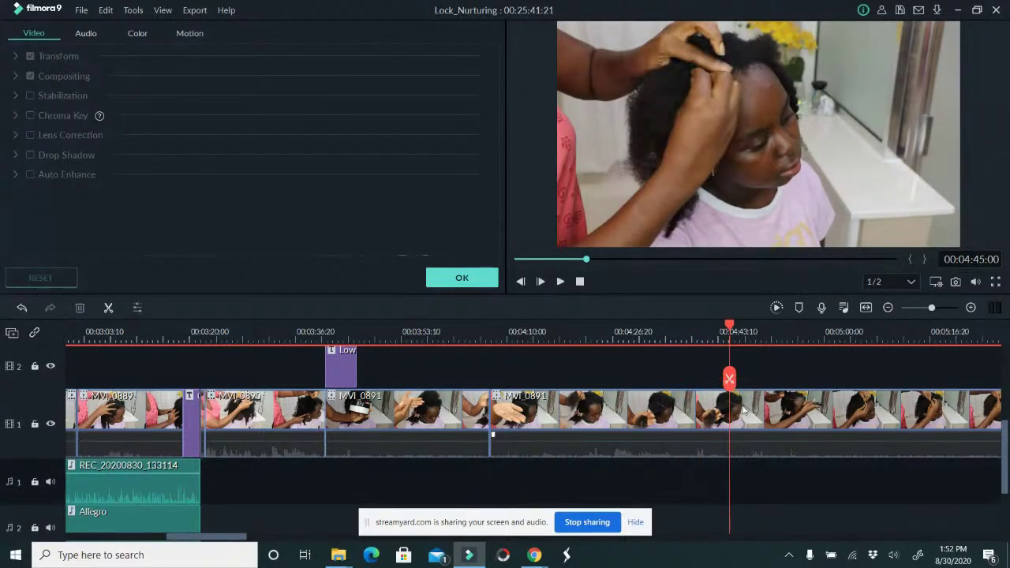
left_click(733, 384)
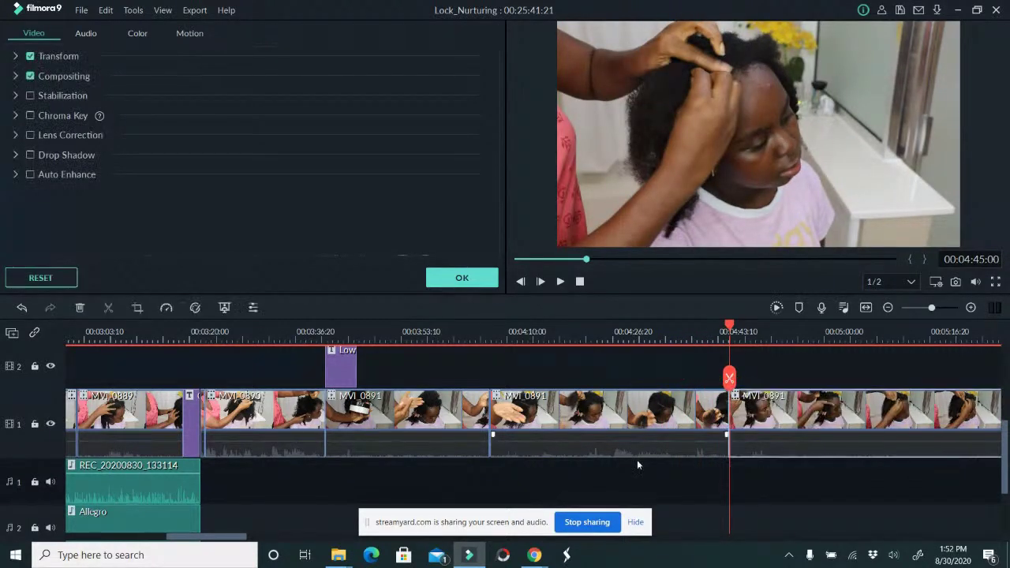
left_click_drag(251, 539, 305, 540)
left_click_drag(427, 334, 303, 314)
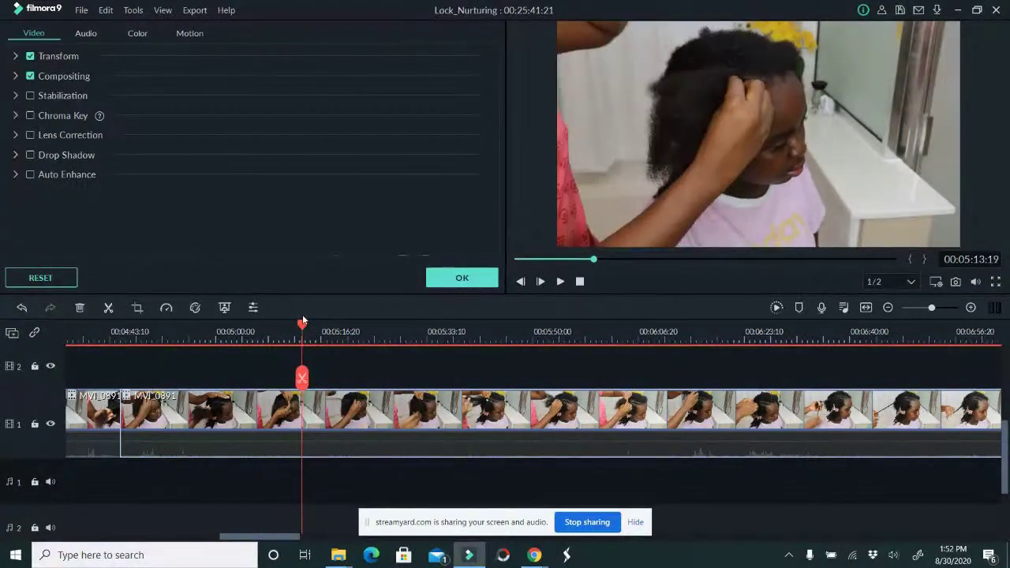
left_click(303, 378)
key("Delete")
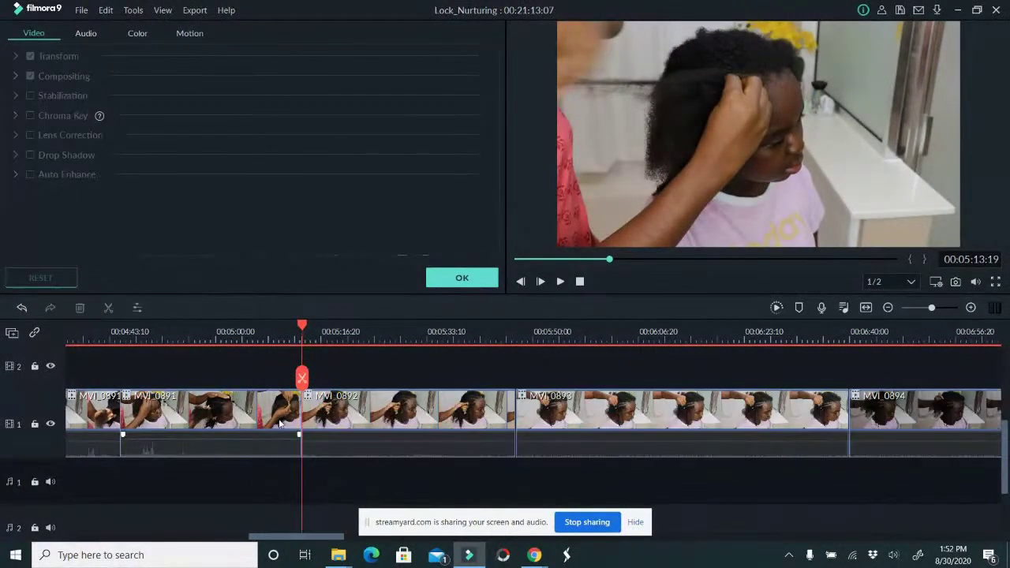
key("ctrl+z")
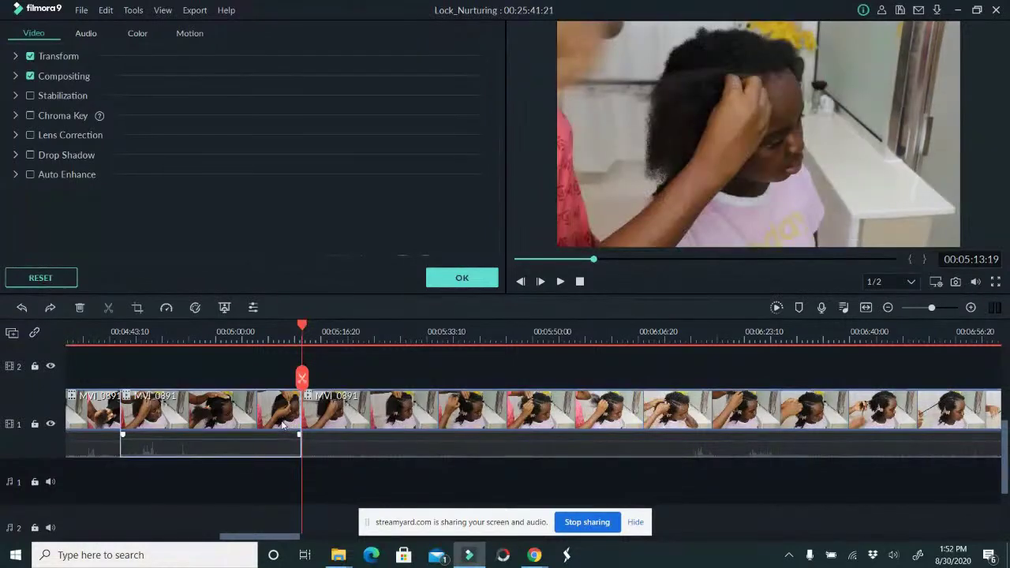
key("Delete")
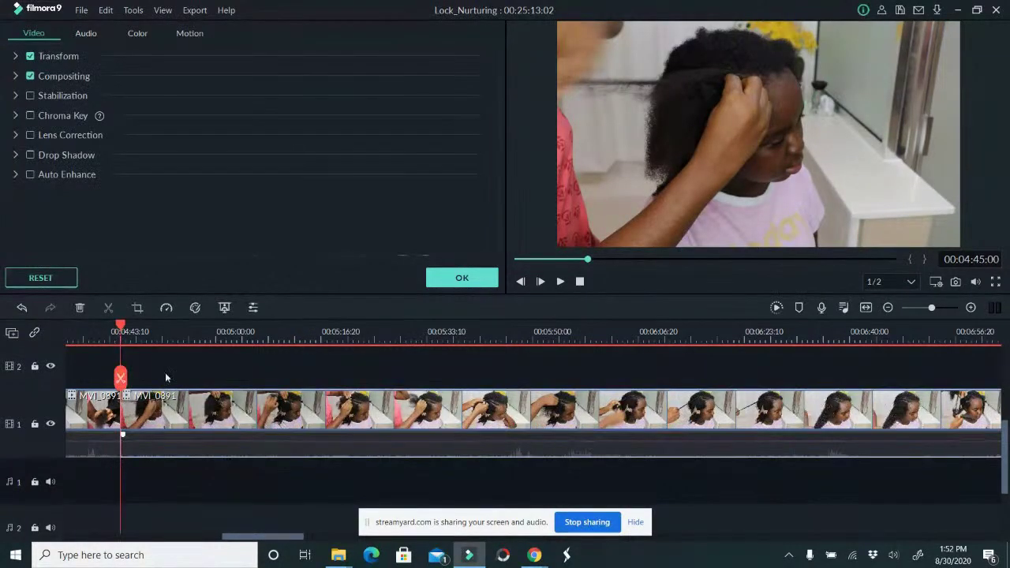
Split MVI_0891 at 00:06:35:28 and speed up the section before the cut to 4x.
left_click_drag(126, 377, 824, 403)
left_click(824, 404)
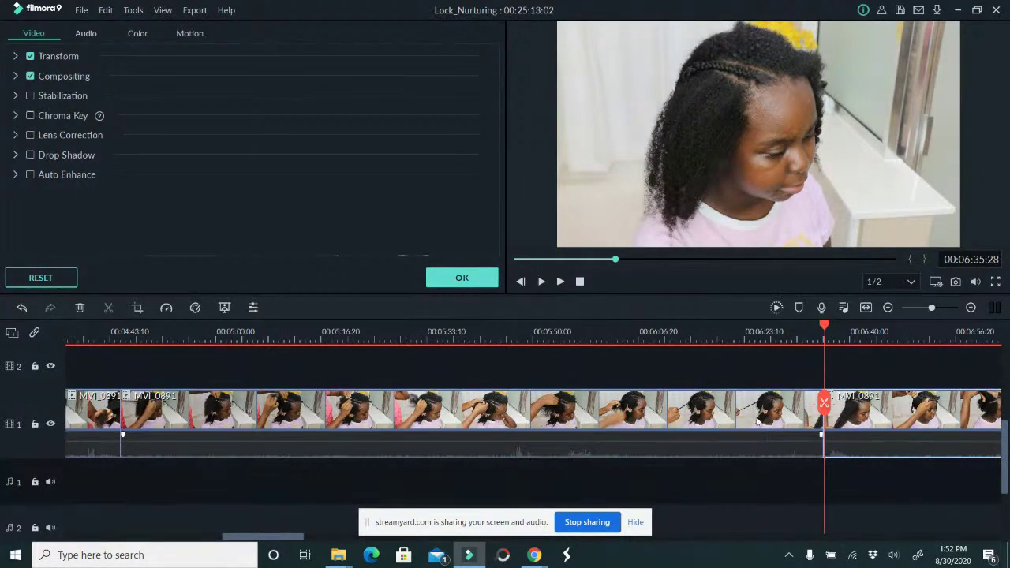
left_click(166, 308)
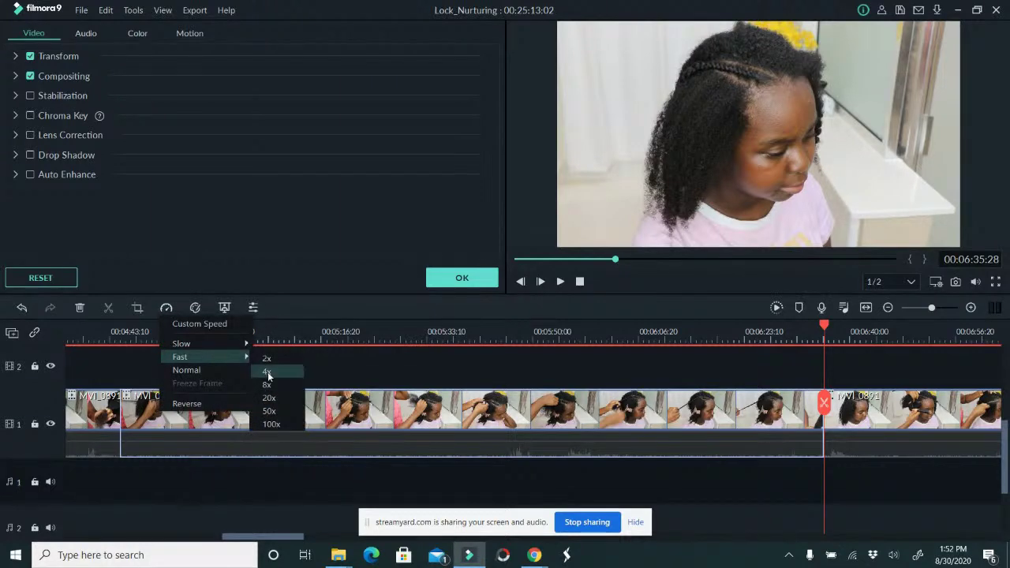
left_click(270, 372)
Split MVI_0891 at 00:06:30:13 and ripple-delete the section between the 4x clip and that cut.
left_click_drag(188, 334, 789, 371)
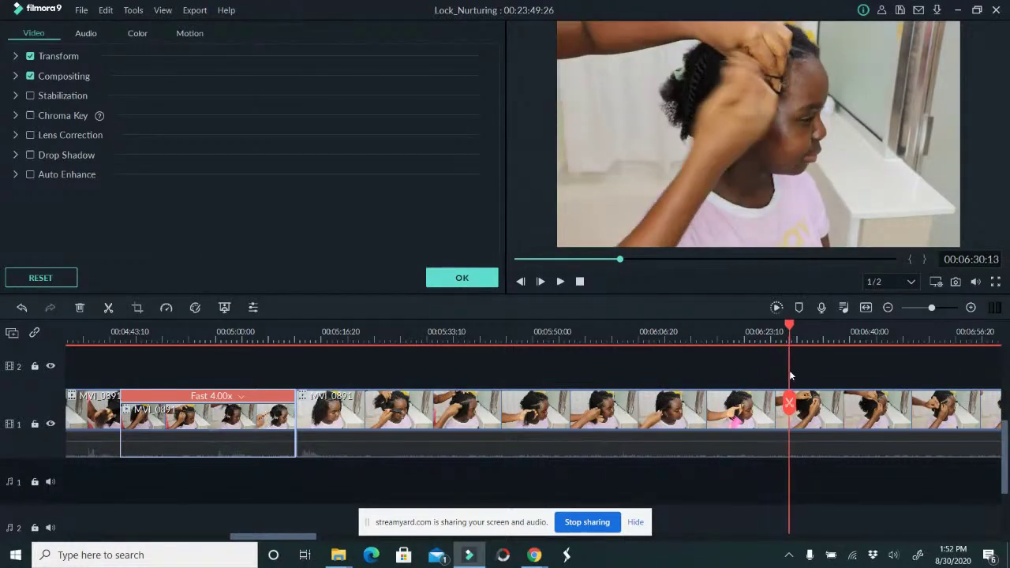
left_click(748, 423)
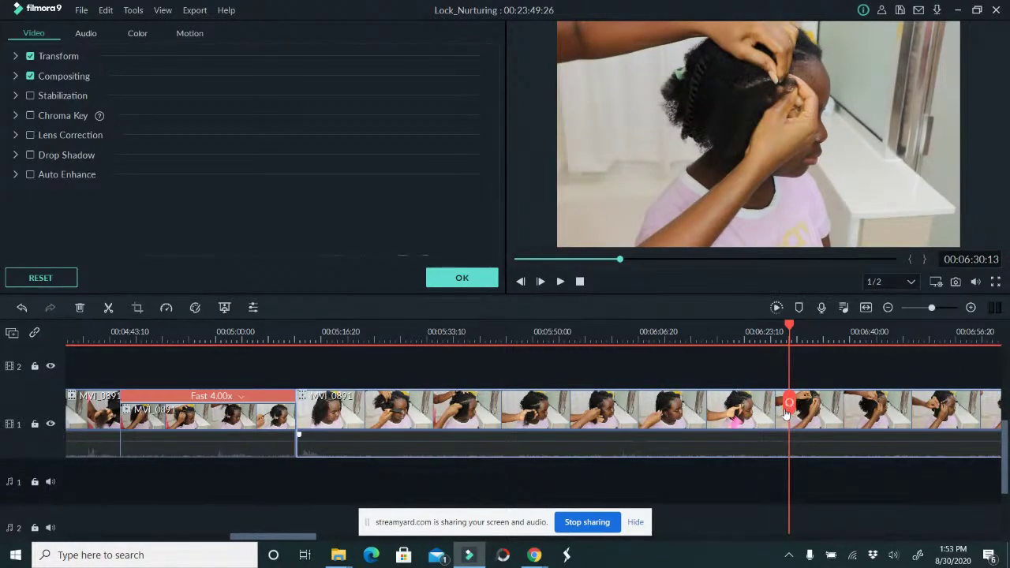
key("Delete")
Split the remaining MVI_0891 at 00:06:23:27 and ripple-delete its short tail before MVI_0892.
left_click_drag(296, 402, 745, 425)
left_click(748, 424)
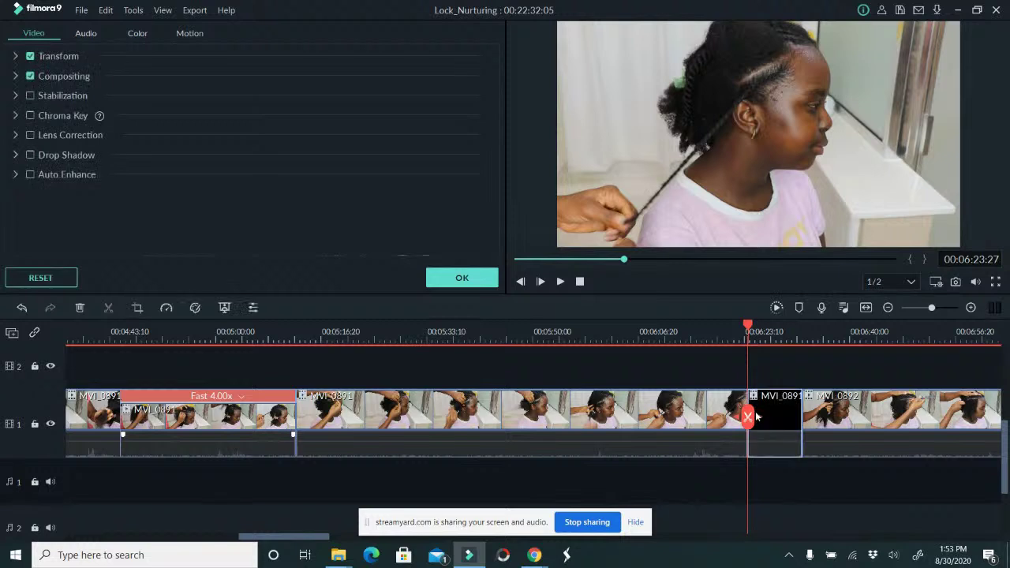
key("Delete")
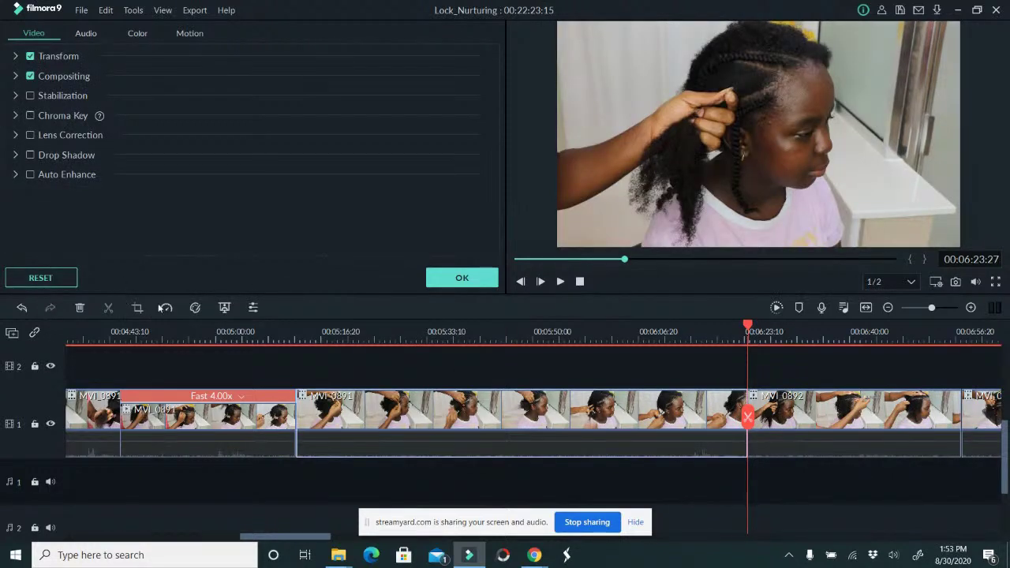
Speed up the last remaining MVI_0891 section, just before MVI_0892, to 4x.
left_click(166, 308)
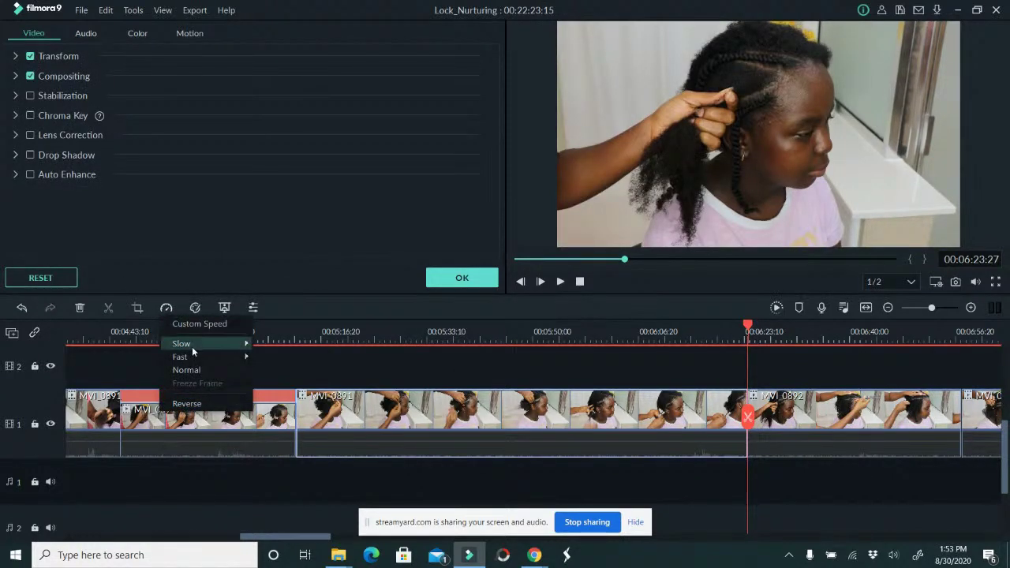
mouse_move(189, 356)
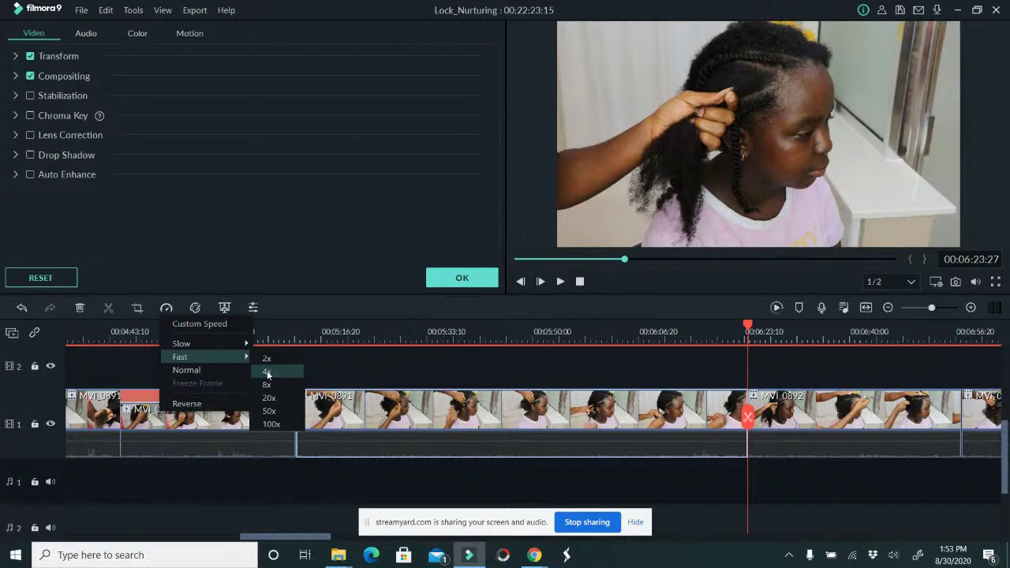
left_click(268, 372)
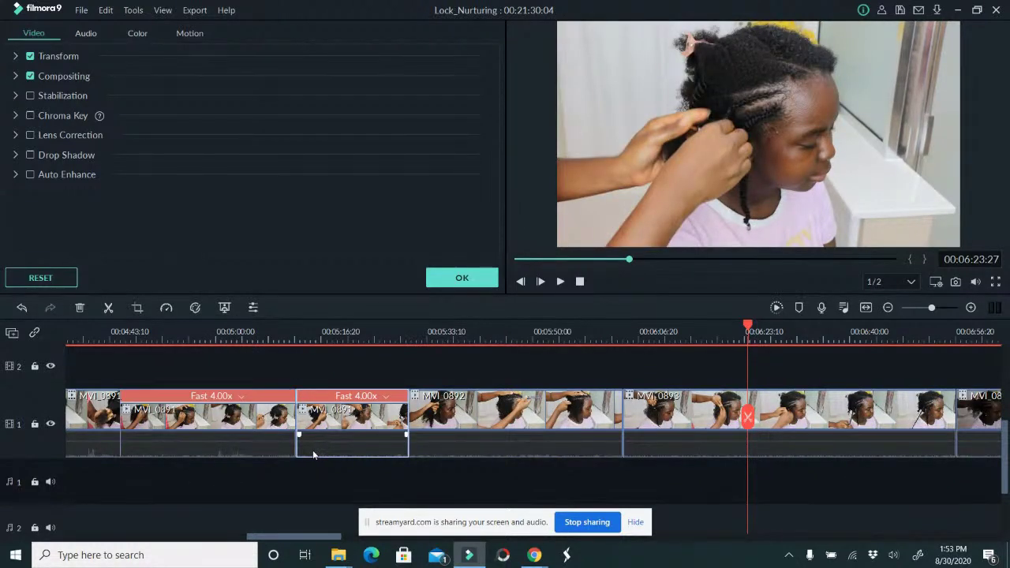
Save the project under its existing name, dismissing the save-as dialog.
key("ctrl+shift+s")
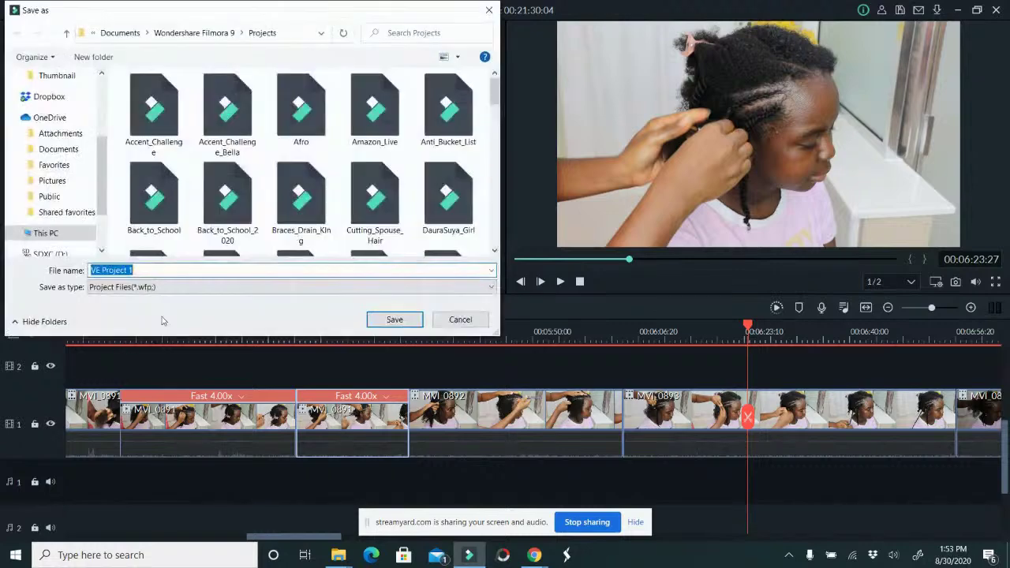
left_click(461, 320)
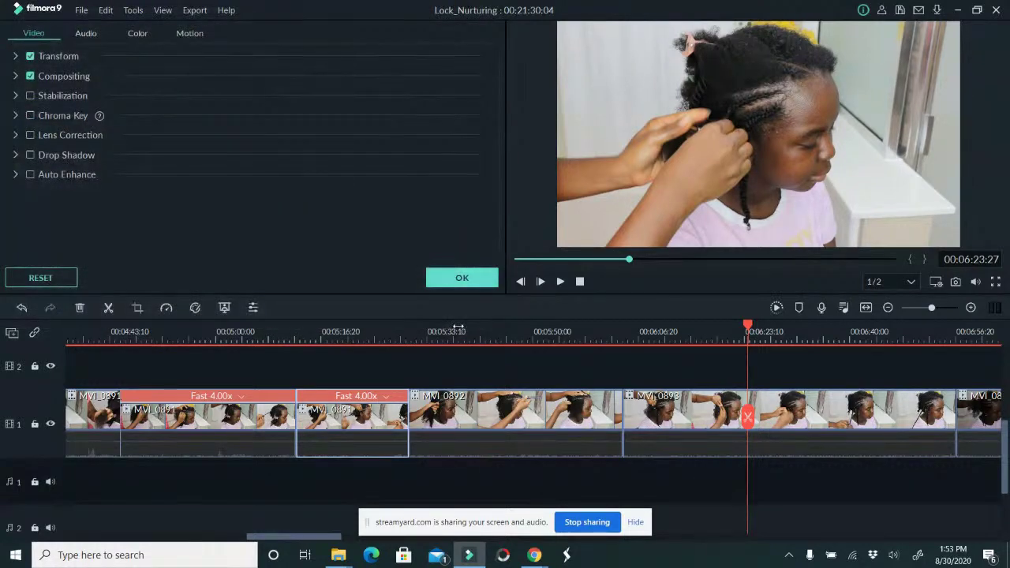
key("ctrl+s")
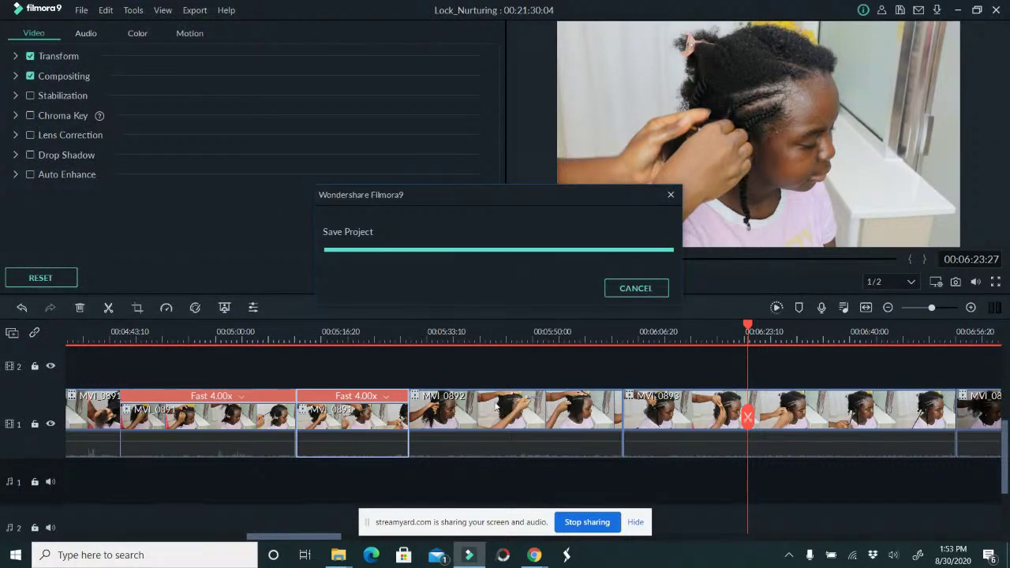
Ripple-delete the whole MVI_0892 clip from video track 1.
left_click(497, 430)
left_click(534, 330)
left_click_drag(533, 327, 688, 335)
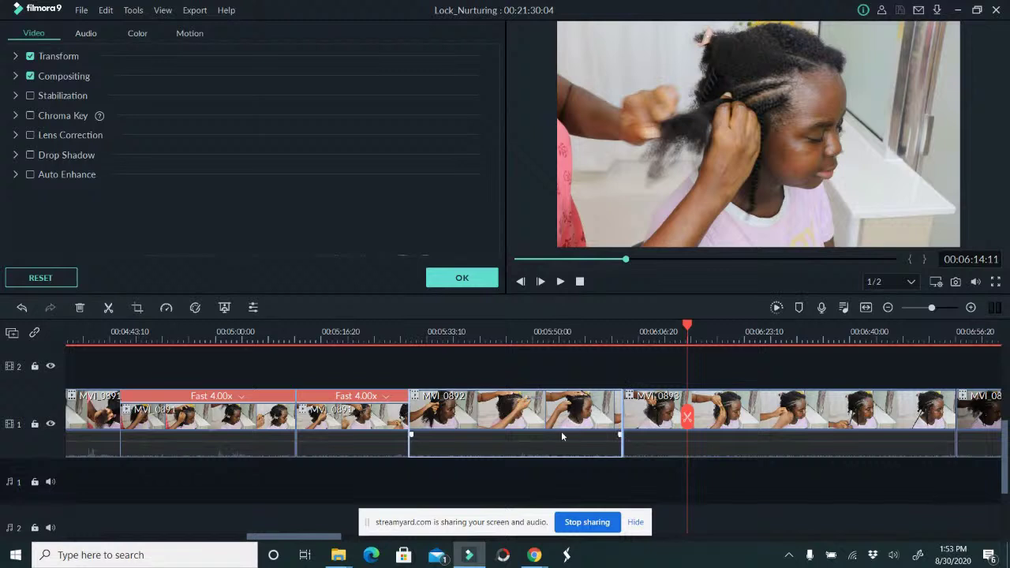
key("Delete")
Split MVI_0893 at 00:05:35:15 and ripple-delete the short section before the cut.
left_click_drag(409, 421, 441, 418)
left_click(442, 417)
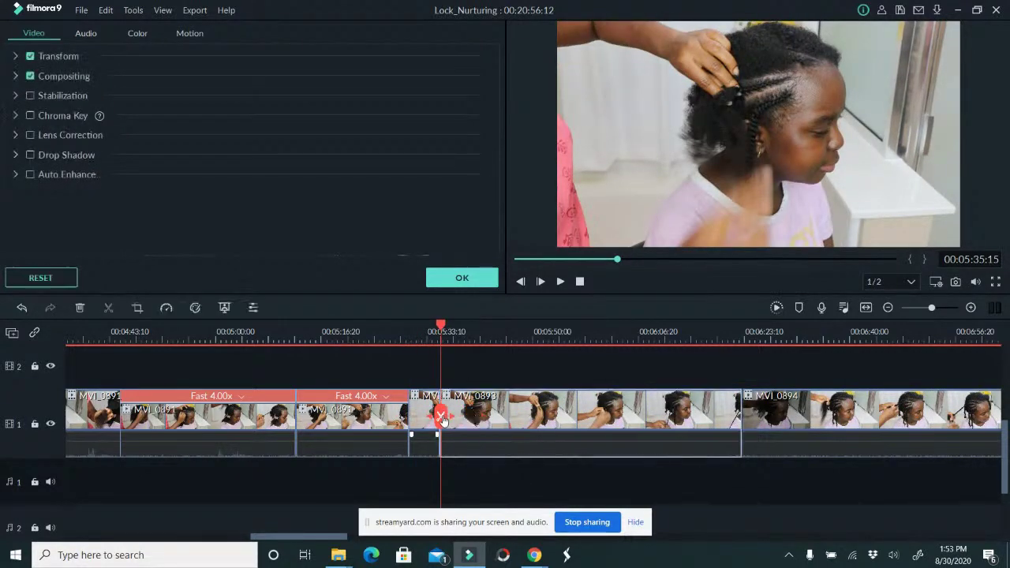
left_click(430, 426)
key("Delete")
Split MVI_0893 at 00:06:08:05 and ripple-delete the section after the cut.
left_click_drag(409, 421, 647, 389)
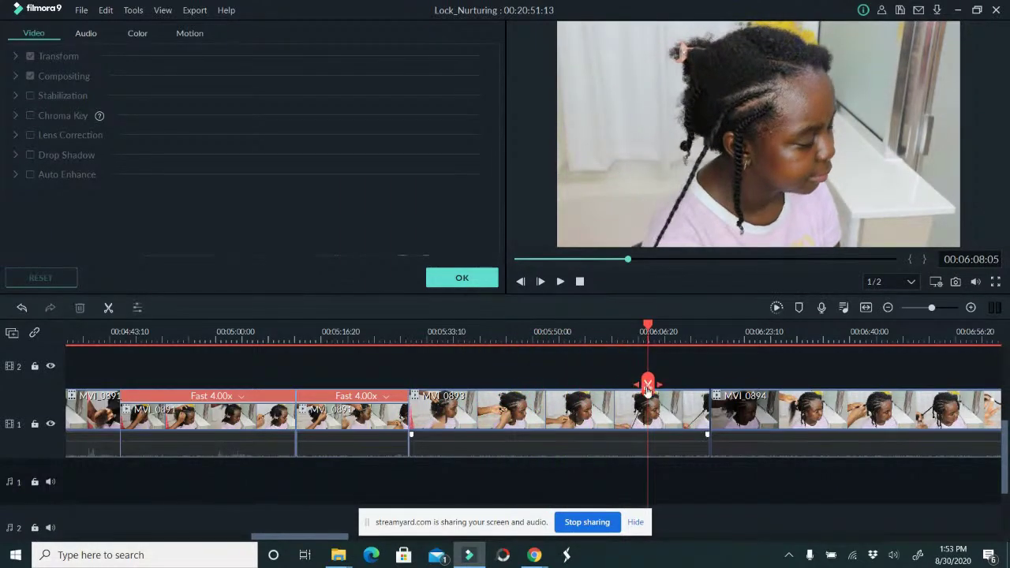
left_click(647, 385)
left_click(677, 417)
key("Delete")
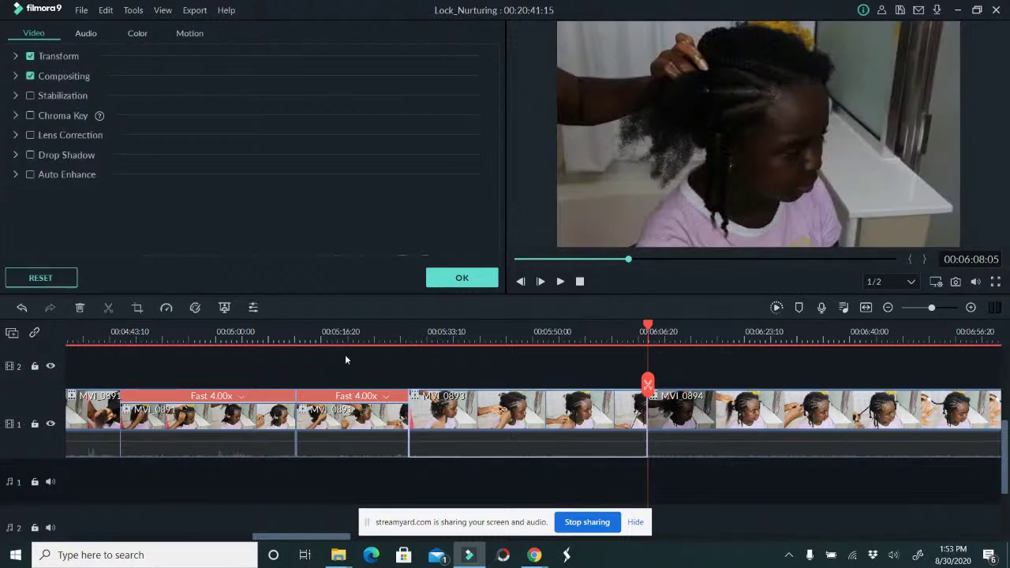
Speed up the trimmed MVI_0893 clip to 4x.
left_click(165, 309)
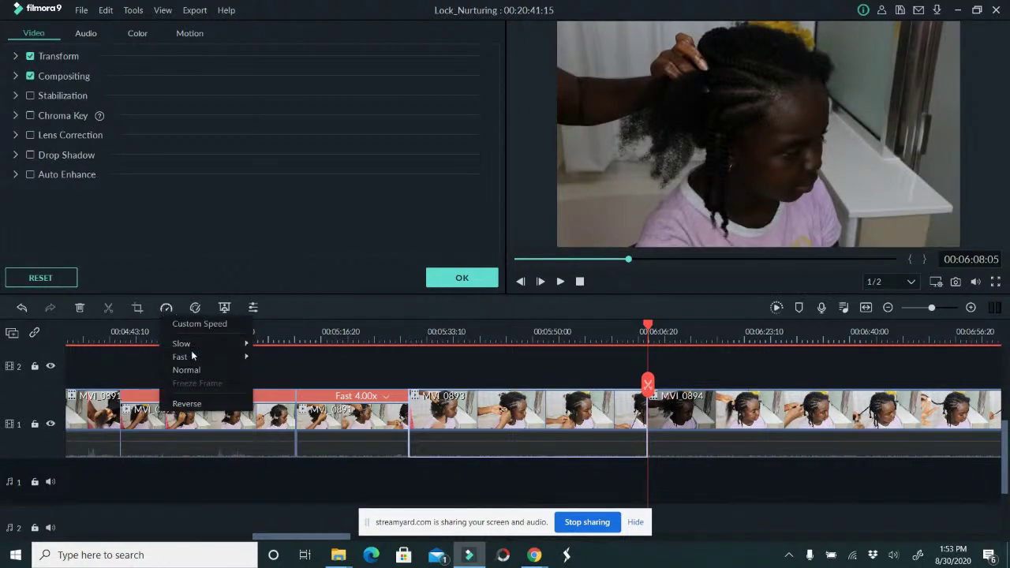
mouse_move(192, 356)
left_click(267, 372)
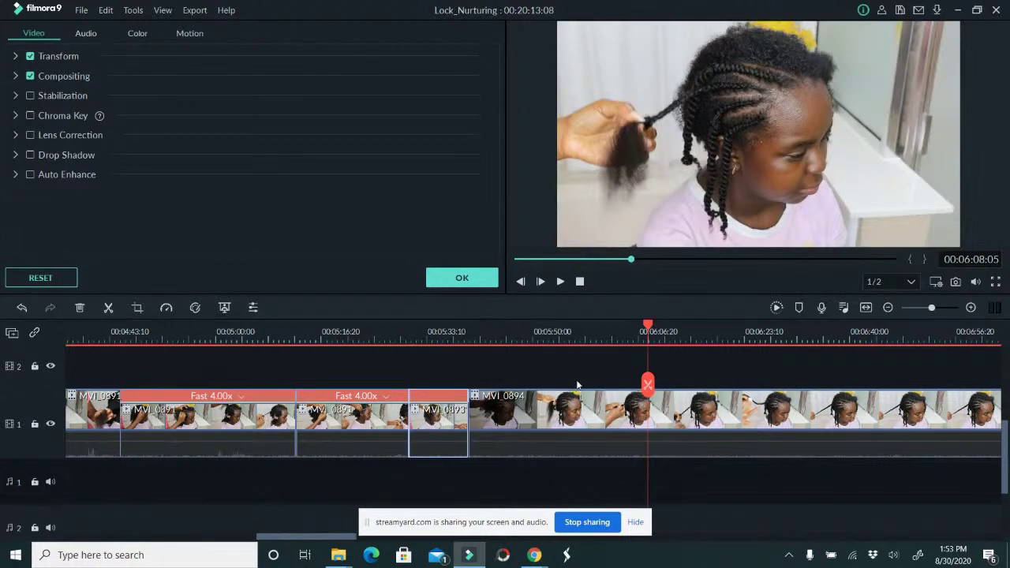
Split MVI_0894 at 00:06:14:08 and ripple-delete the section before the cut.
left_click_drag(647, 385, 688, 382)
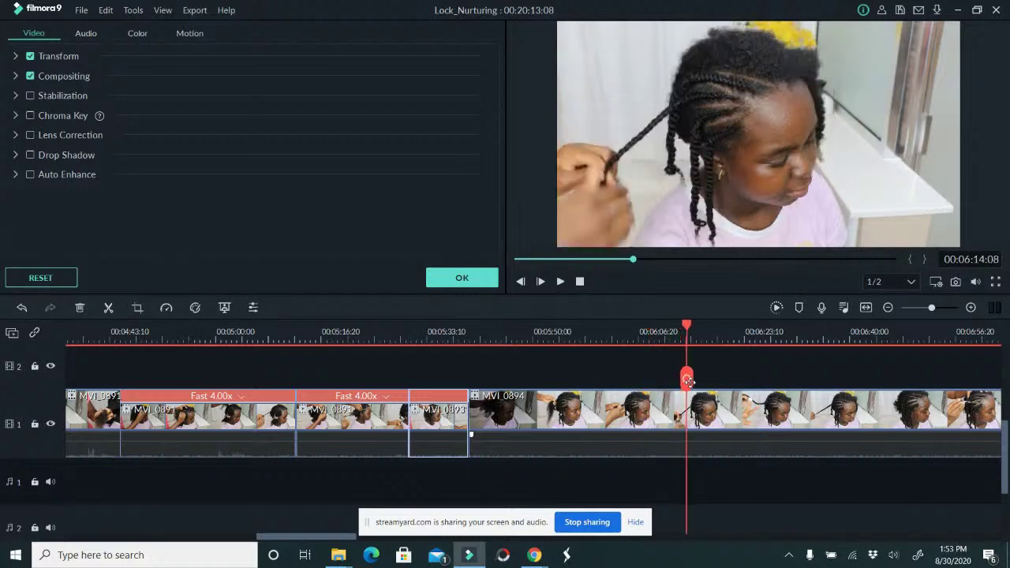
left_click(687, 379)
left_click(653, 413)
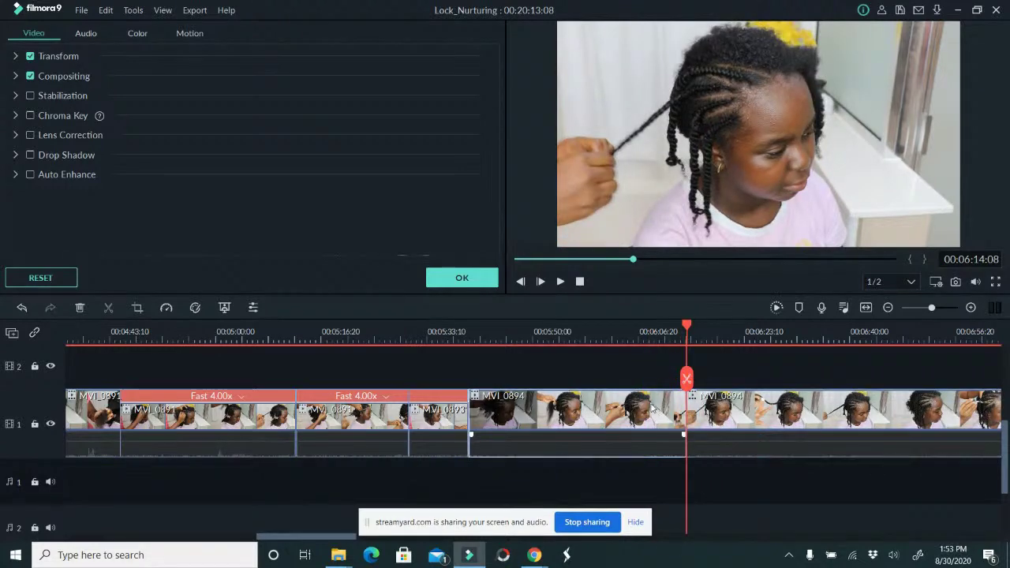
key("Delete")
Split MVI_0894 about 13 seconds before 00:06:16:23 and again at 00:06:16:23, and ripple-delete the section between the cuts.
left_click_drag(472, 380, 704, 383)
left_click(620, 381)
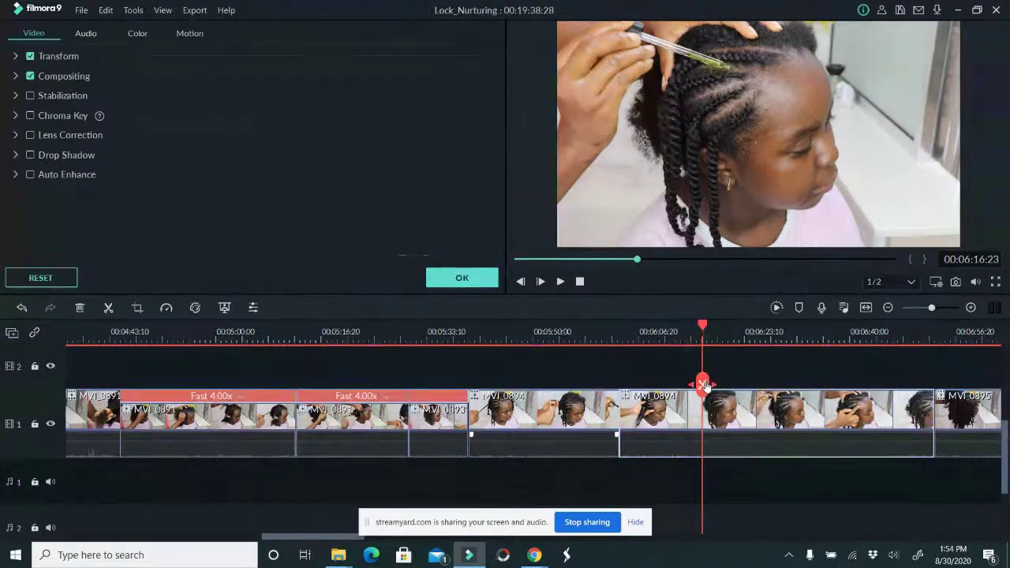
left_click(703, 383)
left_click(674, 412)
key("Delete")
Split MVI_0894 at 00:06:36:07, ripple-delete its short tail before MVI_0895, and save the project.
left_click_drag(620, 384, 825, 387)
left_click(825, 388)
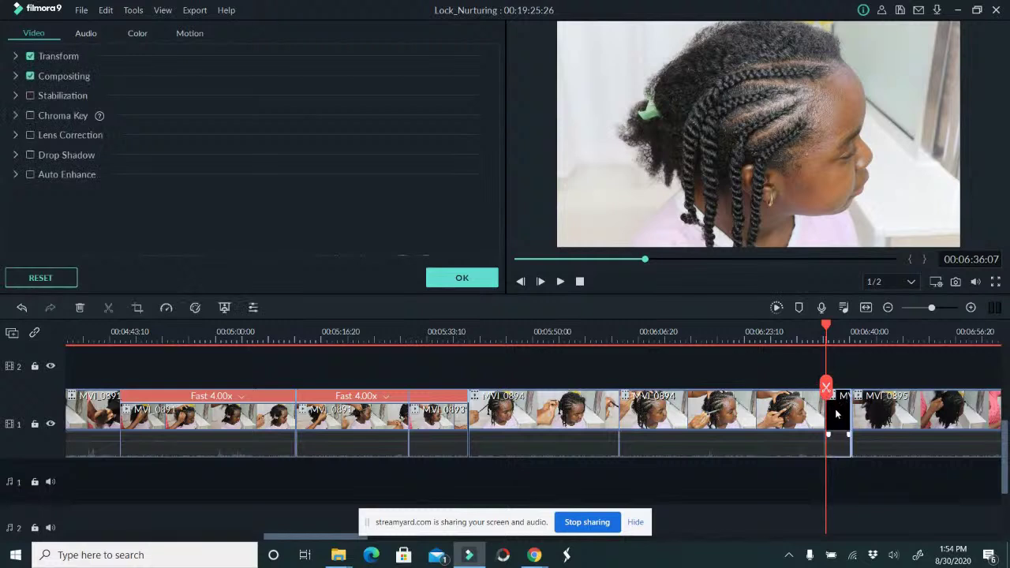
left_click(837, 413)
key("Delete")
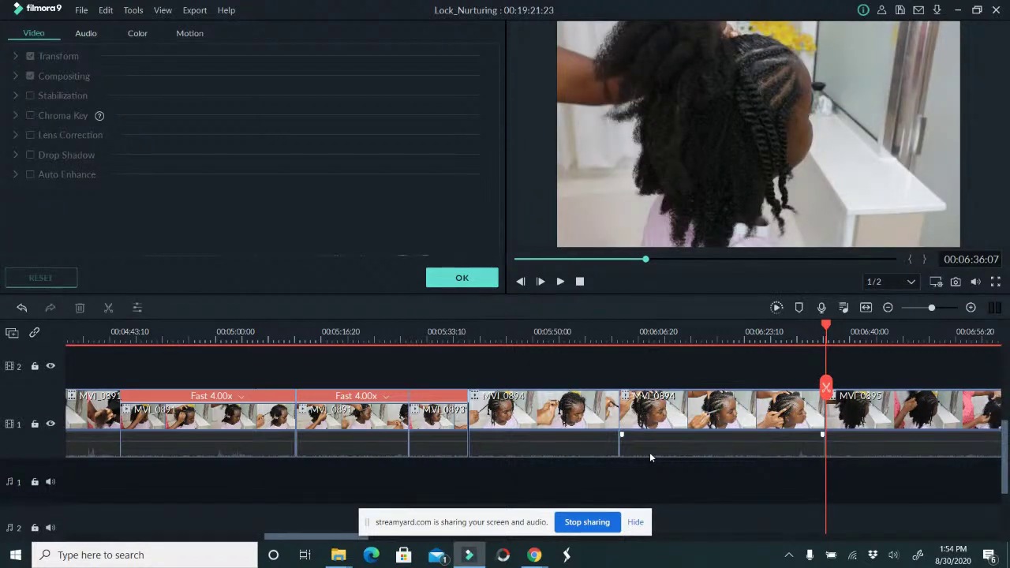
key("ctrl+s")
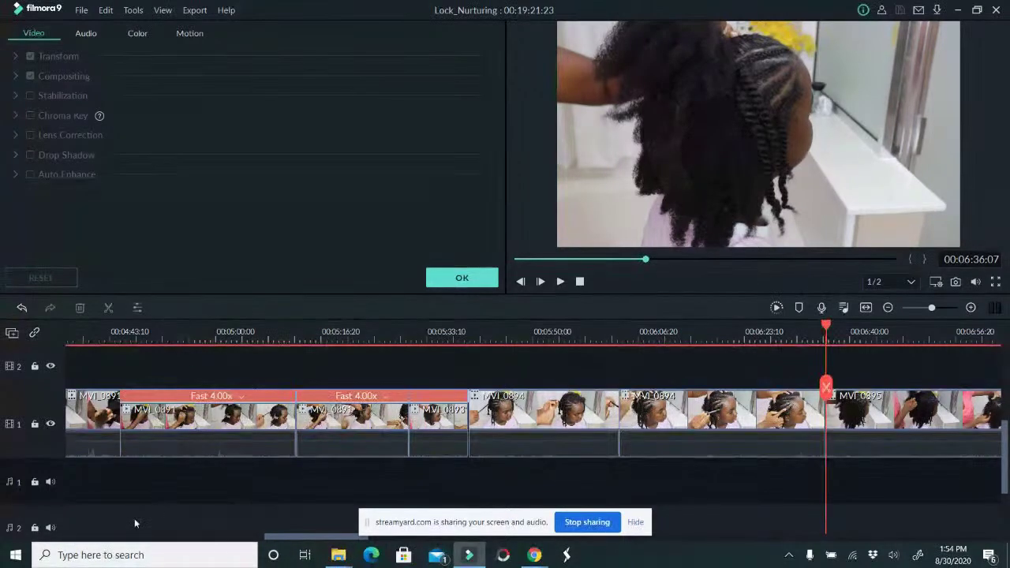
Import the nine audio files listed from Sage to Allegro in the Downloads folder into the music library.
left_click_drag(270, 537, 212, 546)
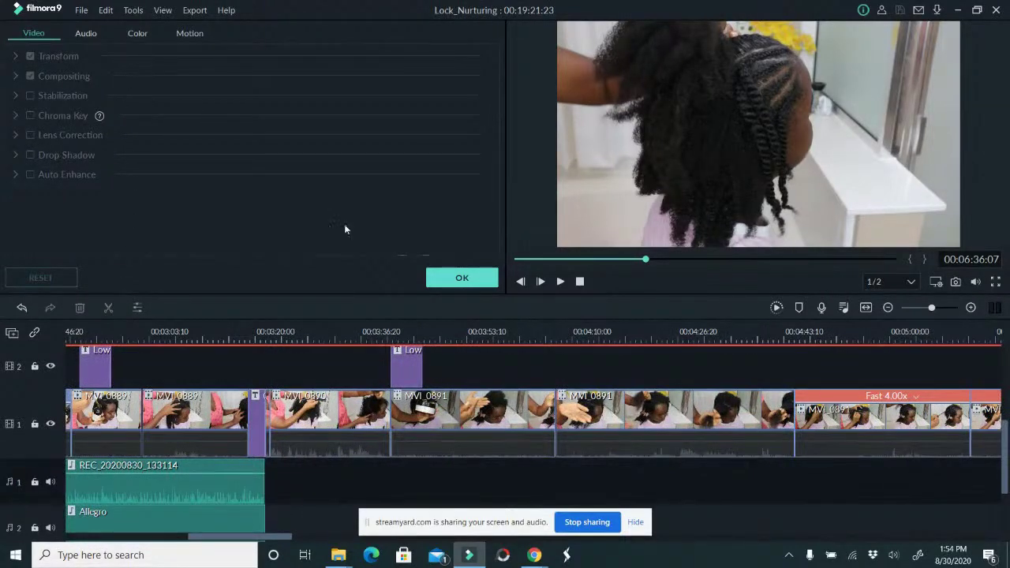
left_click(462, 277)
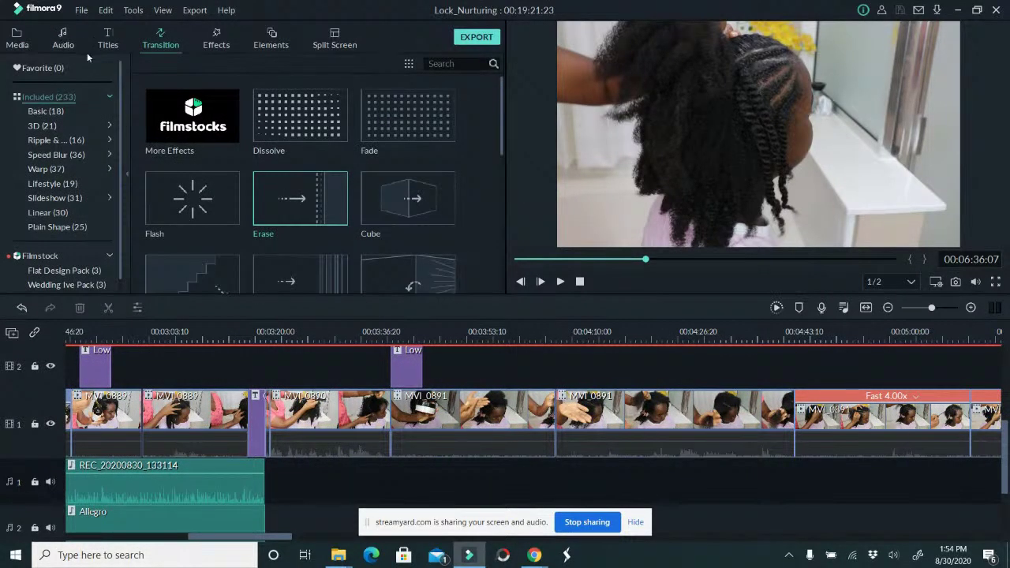
left_click(62, 41)
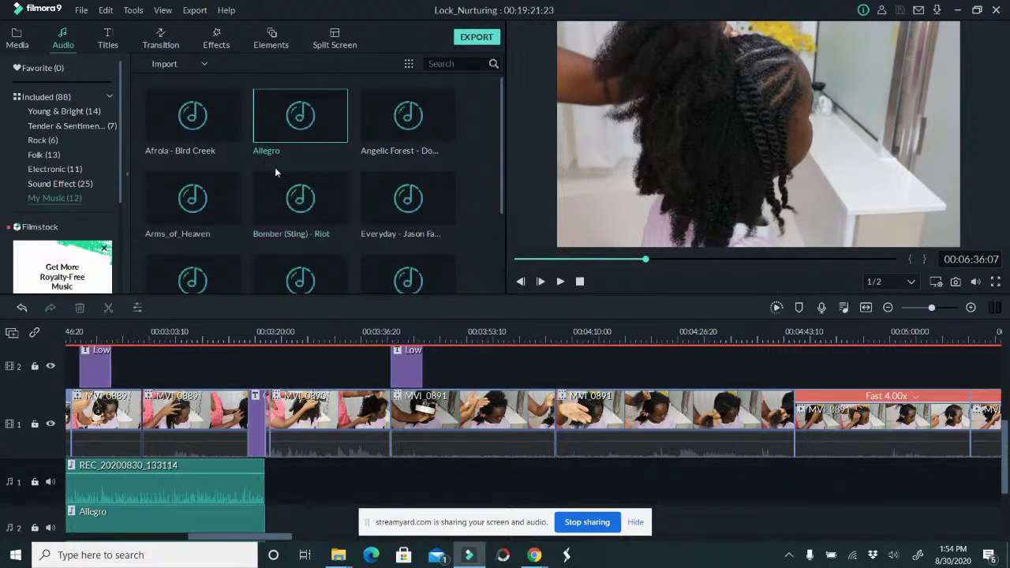
left_click(165, 66)
left_click(173, 82)
scroll(68, 122, "up", 2)
left_click(58, 117)
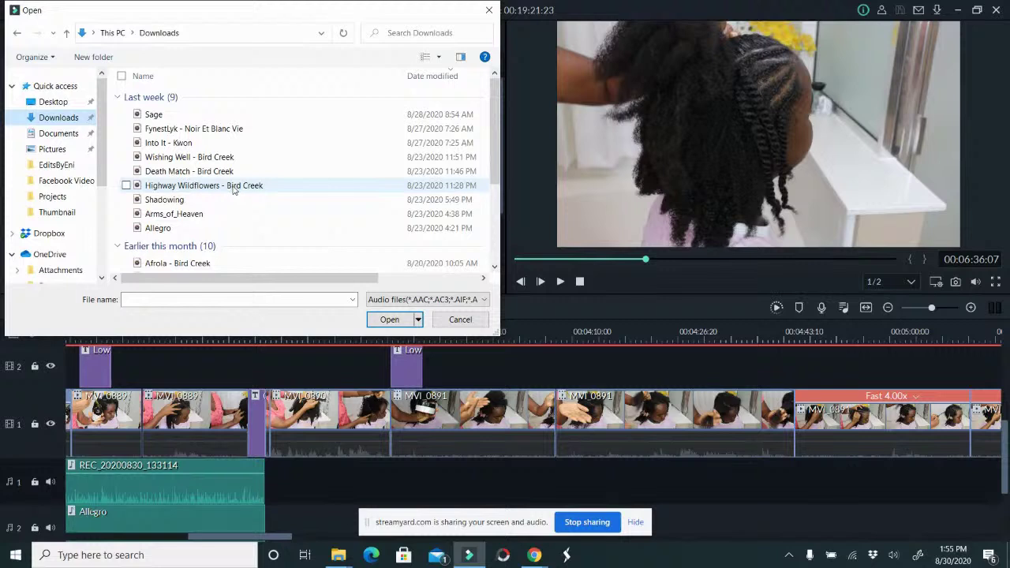
left_click(169, 116)
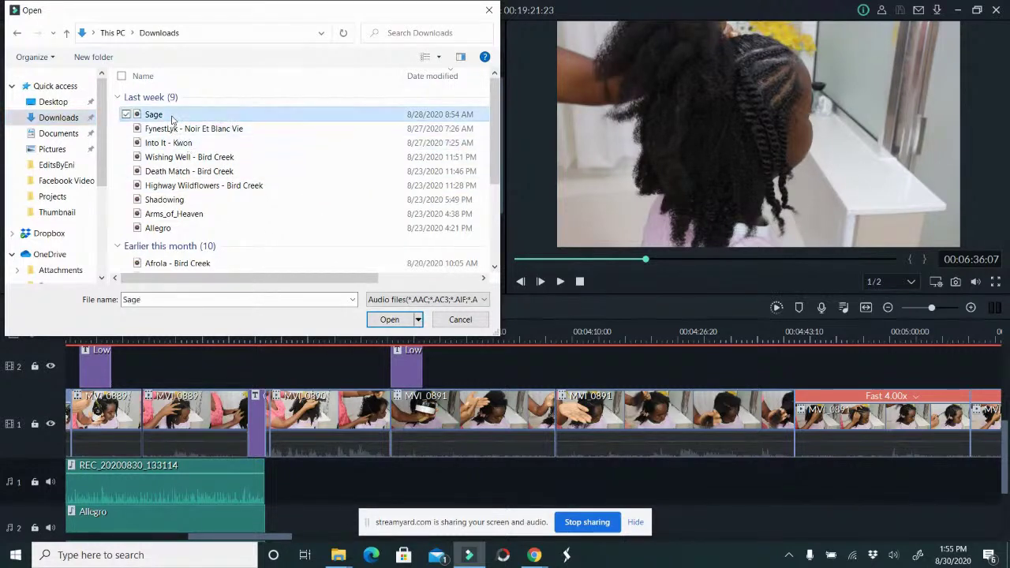
left_click(170, 229, "shift")
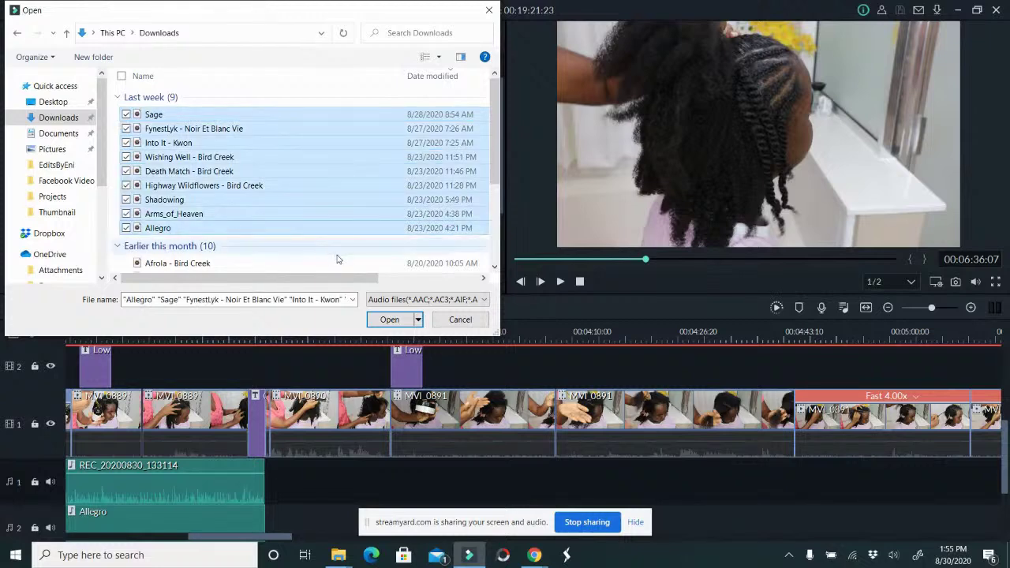
left_click(389, 320)
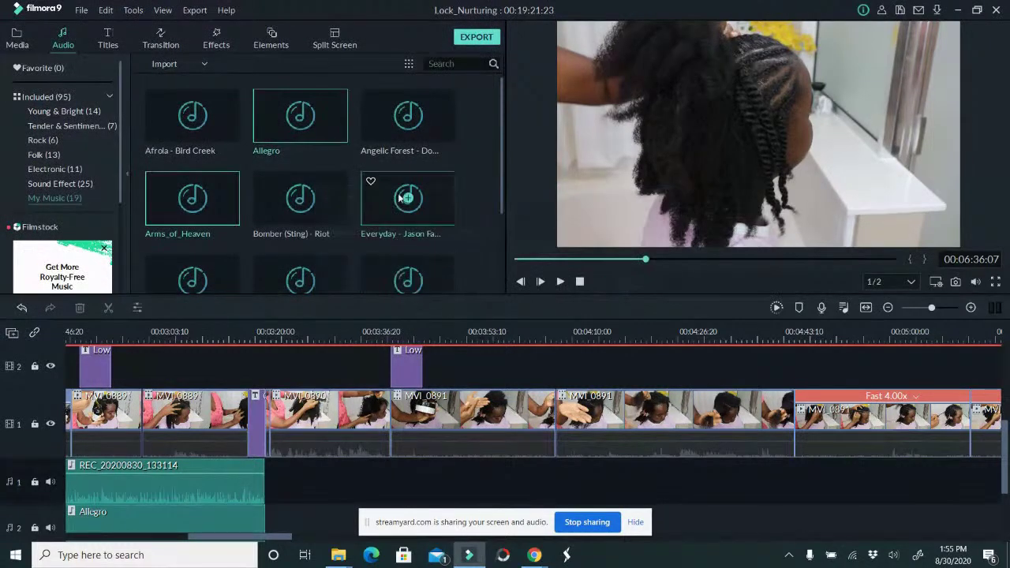
Preview the Arms_of_Heaven and Shadowing tracks in the music library.
double_click(231, 202)
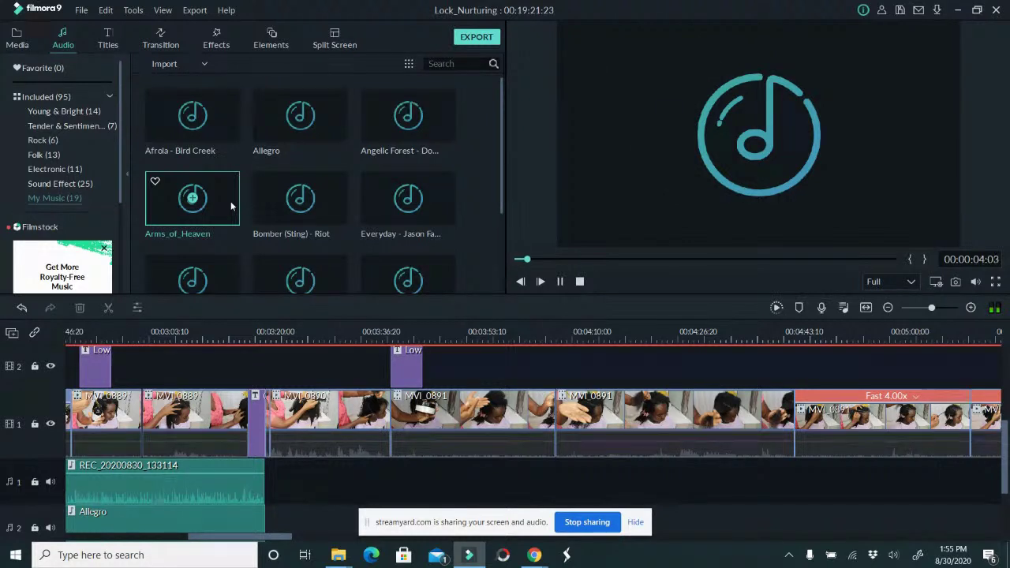
scroll(405, 217, "down", 3)
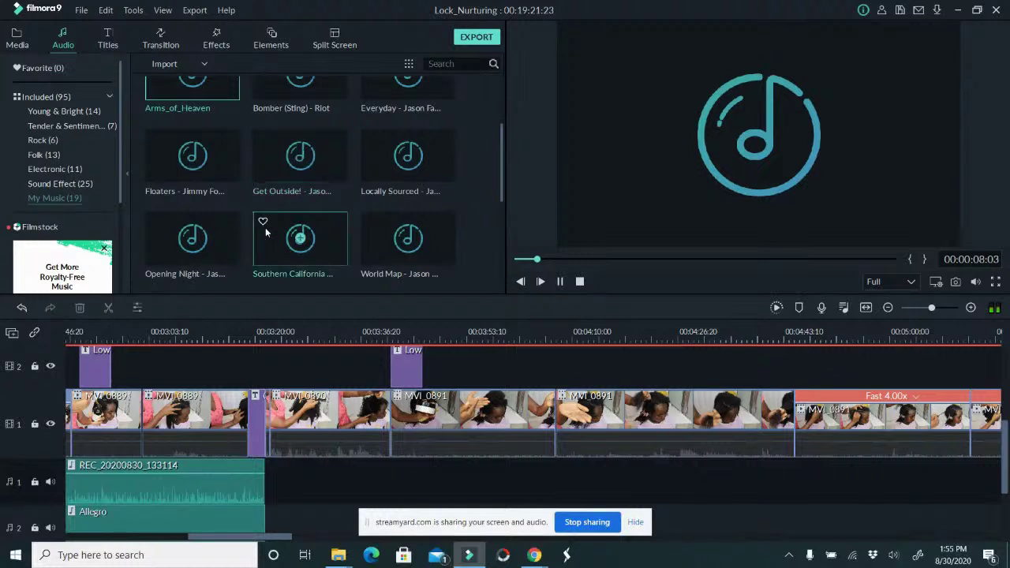
left_click(560, 281)
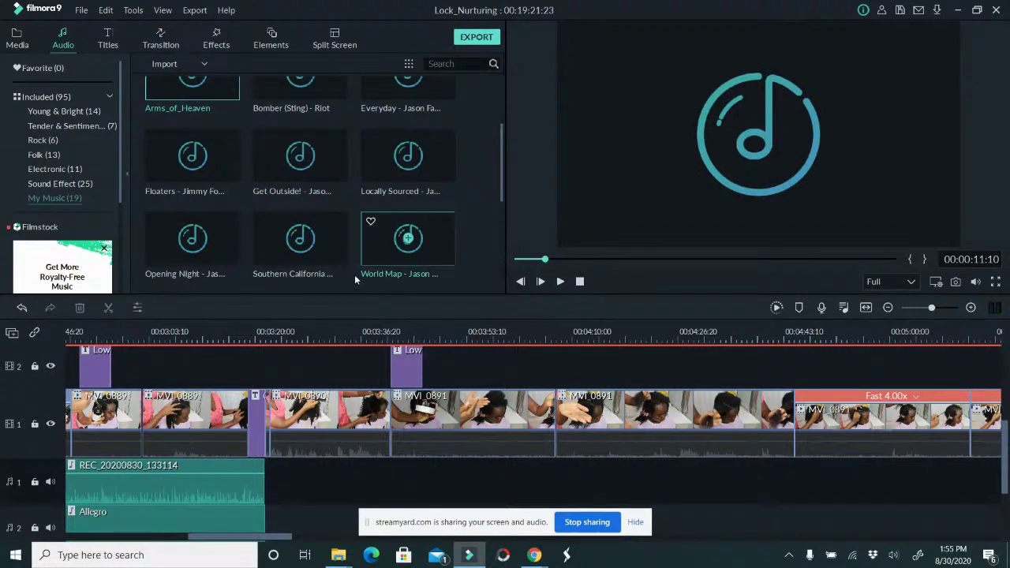
scroll(318, 265, "down", 5)
double_click(179, 268)
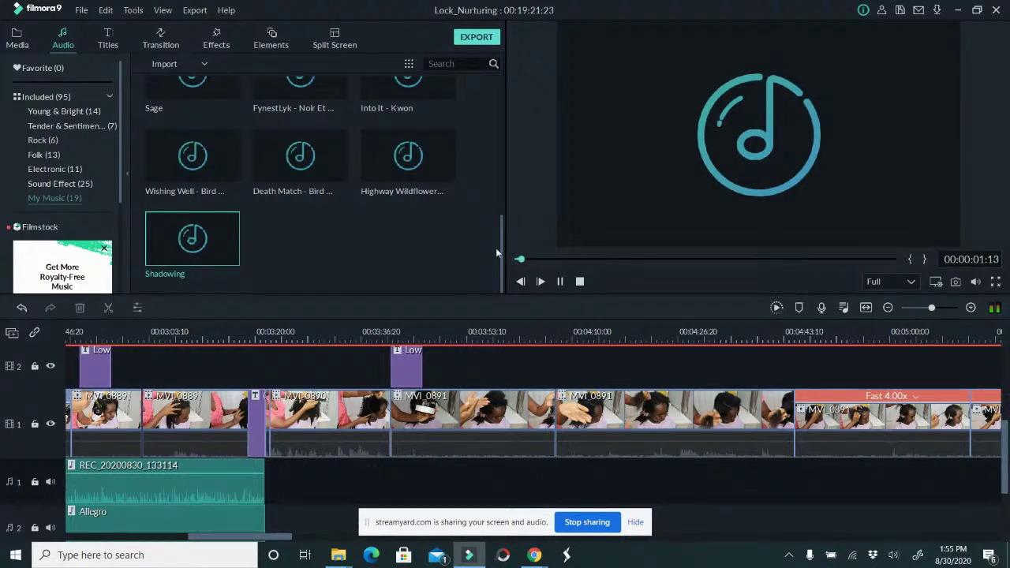
Stop the preview and place Shadowing on audio track 1, aligned with the start of the first 4x-speed MVI_0891 clip.
left_click(550, 260)
left_click(561, 283)
left_click_drag(217, 256, 794, 473)
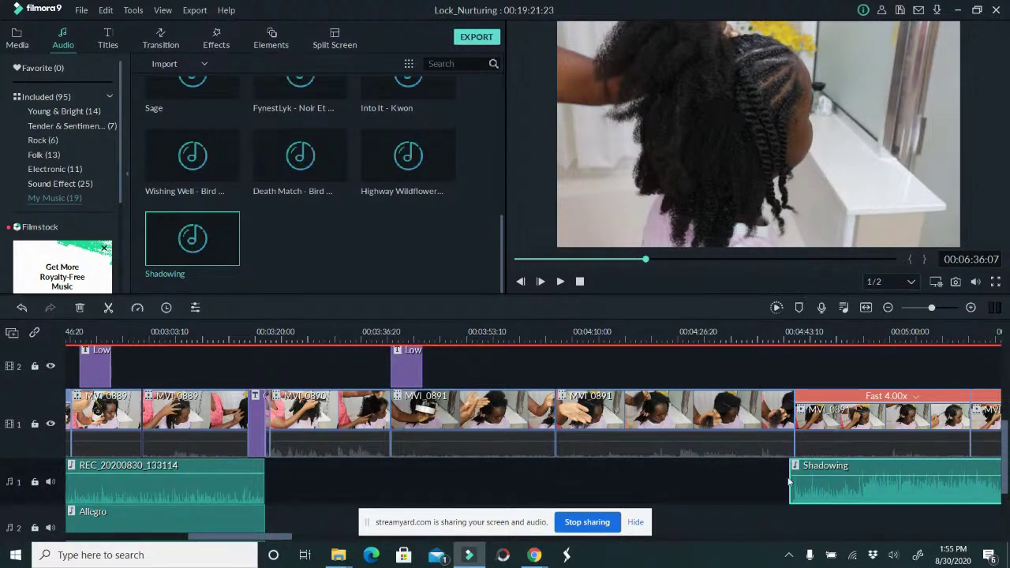
left_click(793, 479)
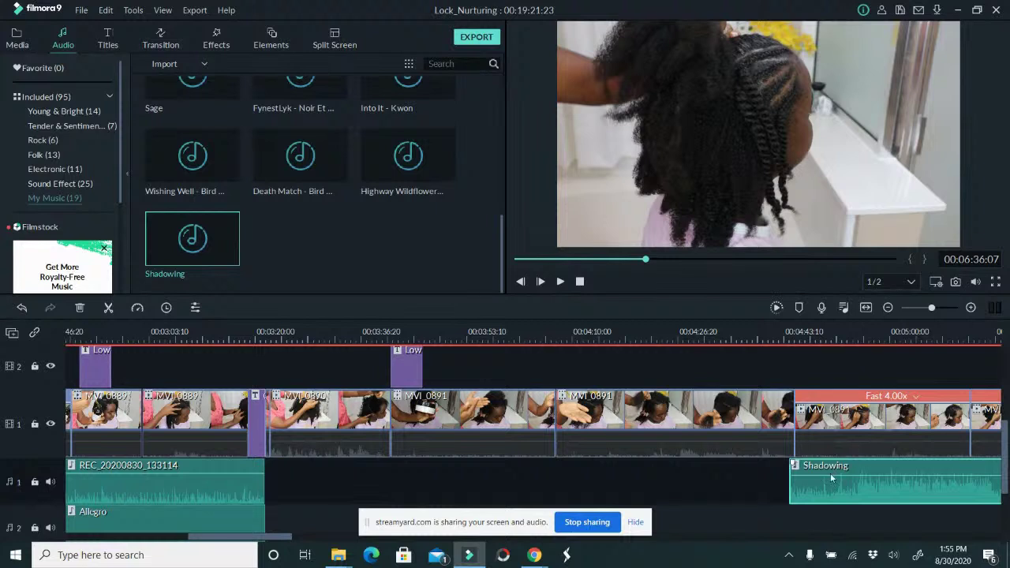
left_click_drag(835, 465, 820, 468)
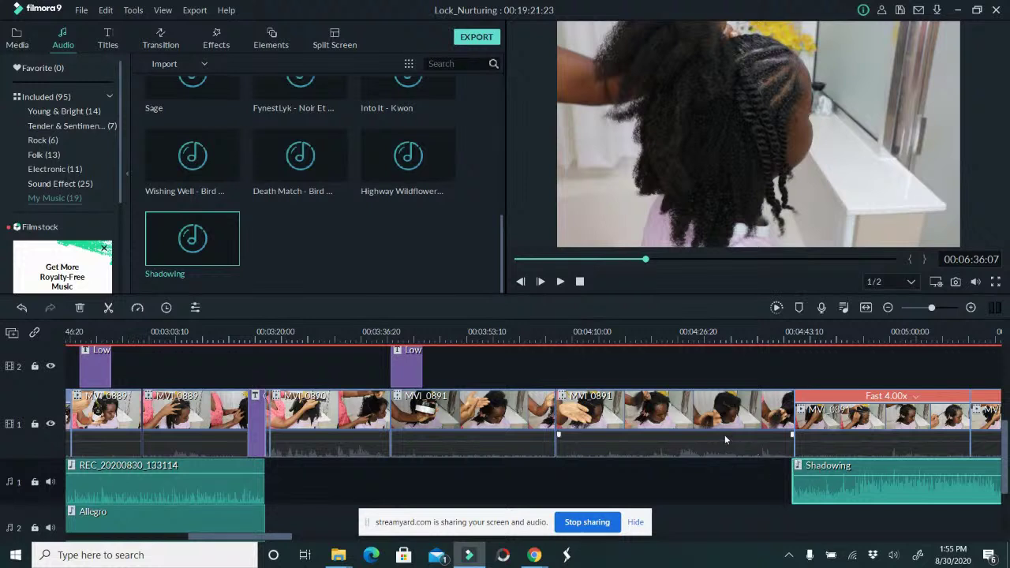
Preview the Death Match, Arms_of_Heaven, Wishing Well and Highway Wildflowers tracks in the music library.
double_click(320, 172)
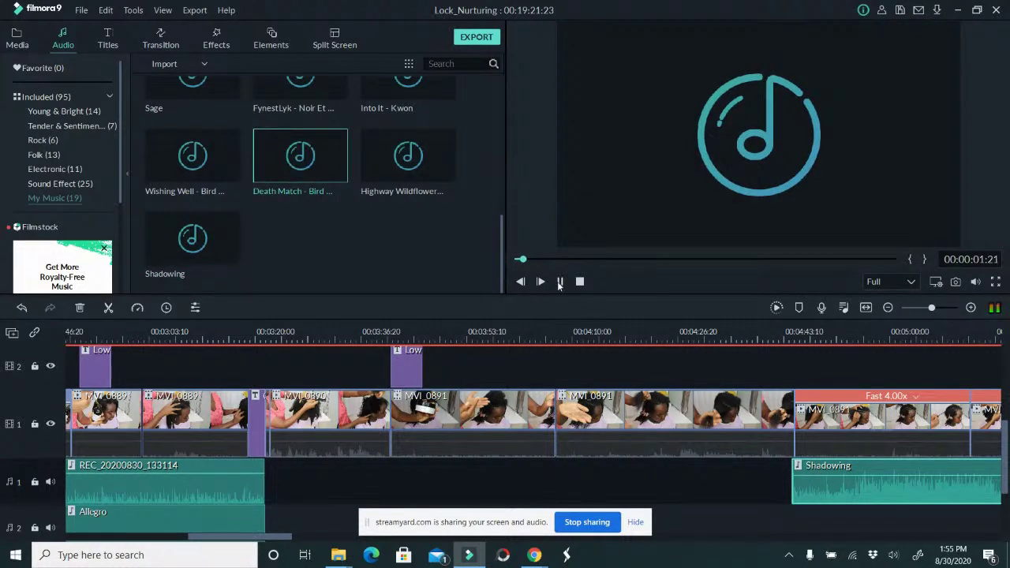
scroll(215, 164, "up", 3)
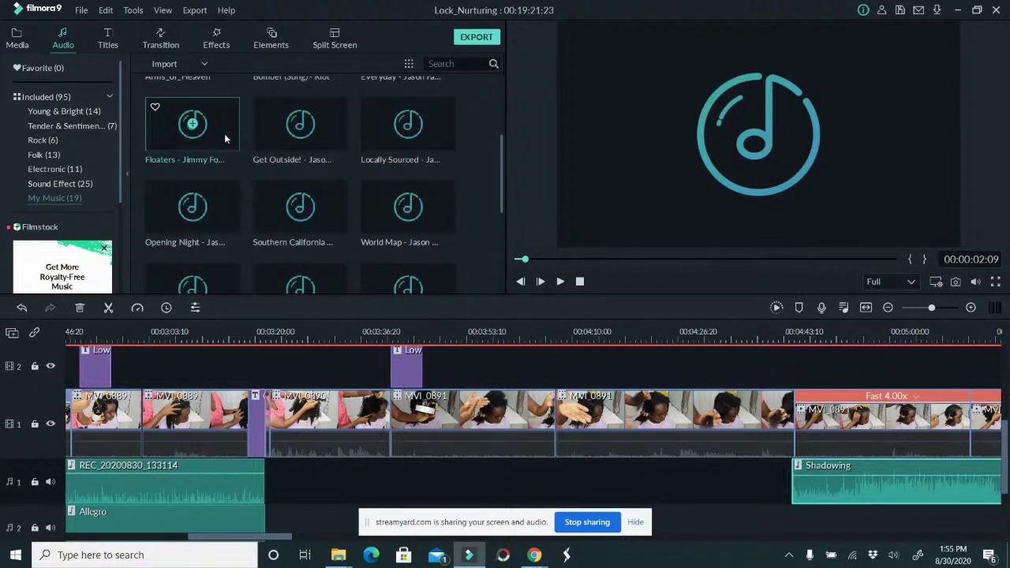
scroll(232, 134, "up", 3)
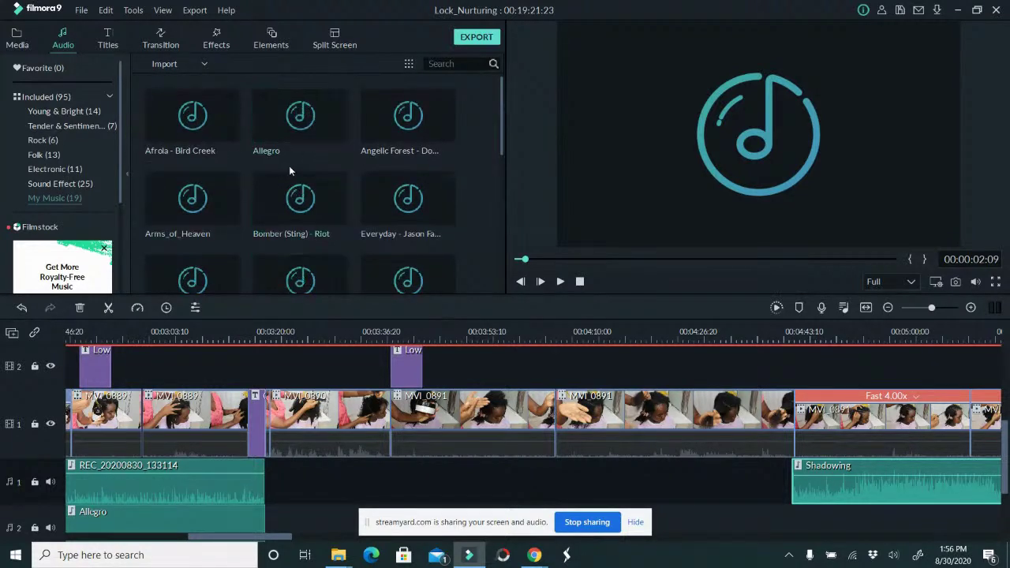
left_click(222, 223)
double_click(221, 224)
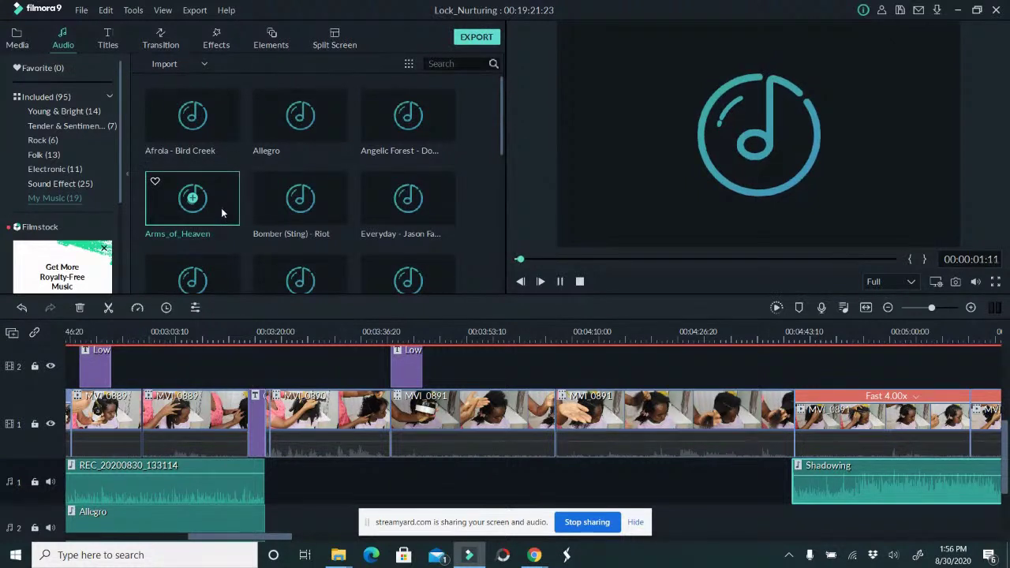
left_click(562, 282)
scroll(405, 237, "down", 5)
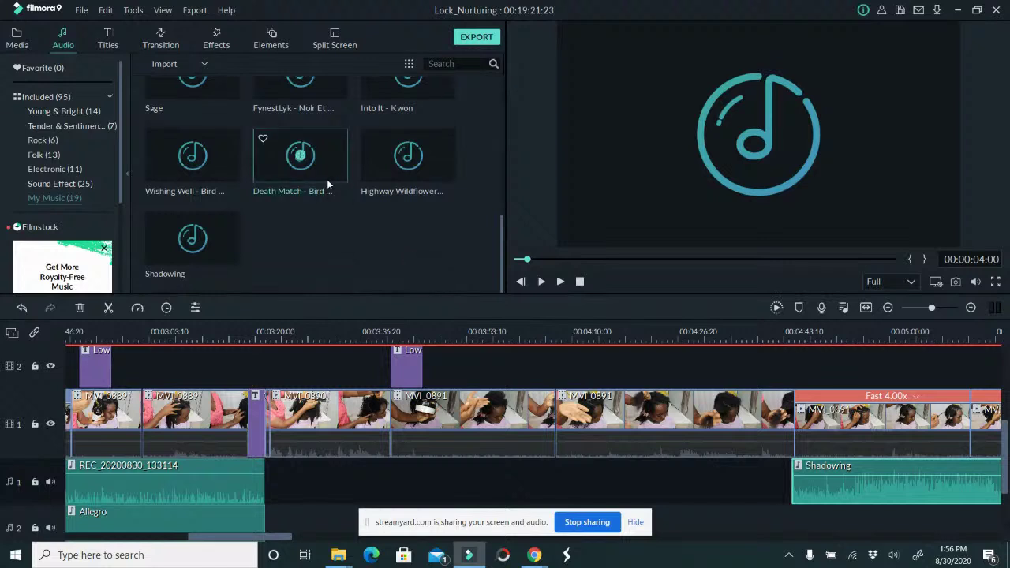
double_click(211, 160)
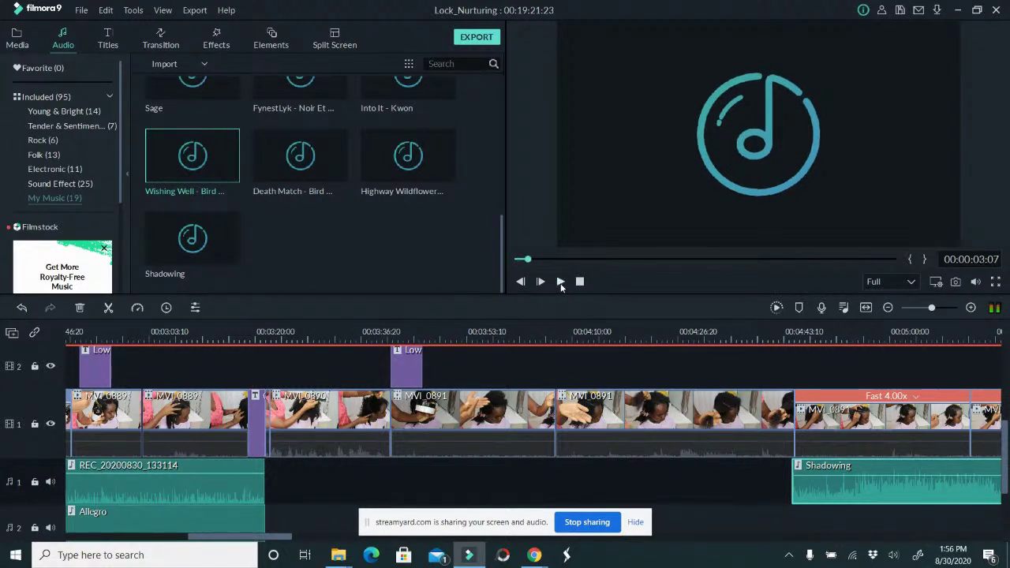
double_click(439, 169)
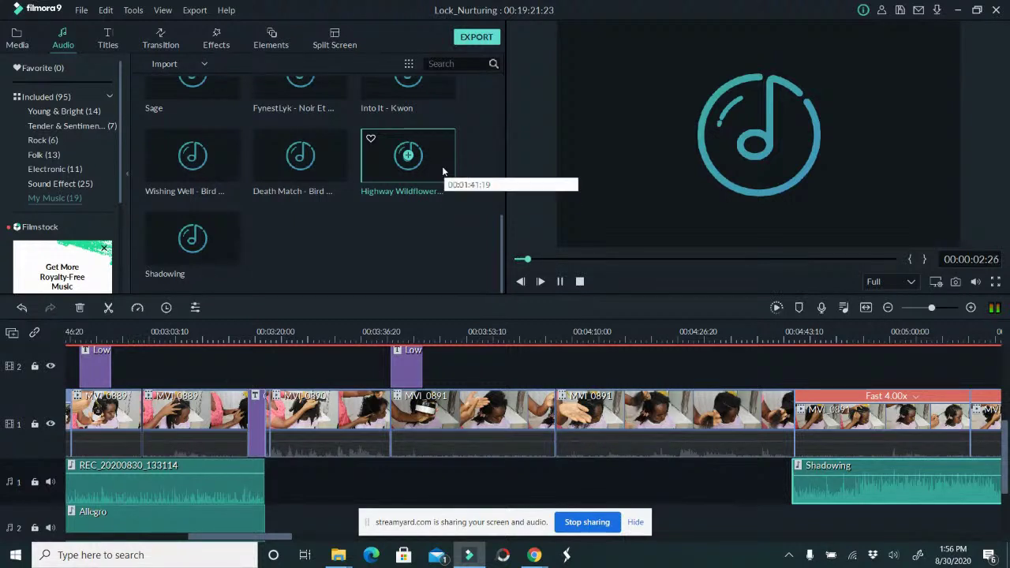
left_click(558, 282)
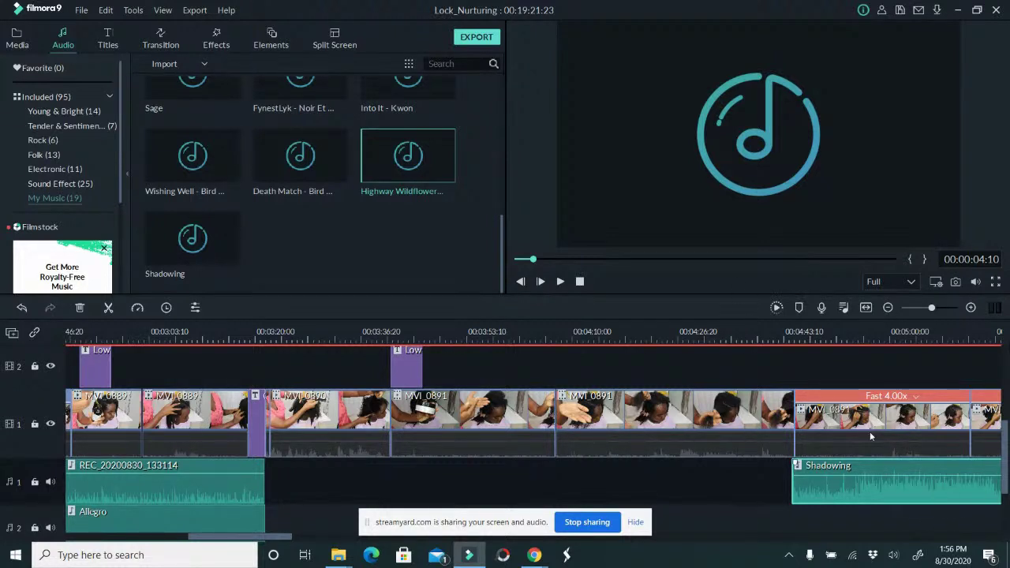
Mute audio track 1 and play the sped-up MVI_0891 footage from 00:04:44:20 to judge its pace.
left_click(793, 332)
left_click_drag(283, 542, 314, 541)
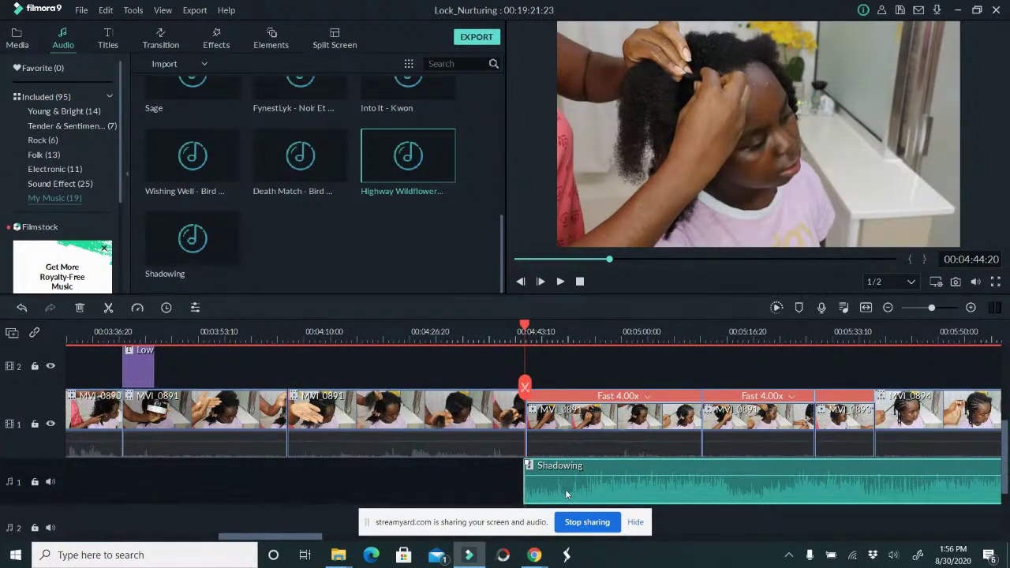
left_click(52, 481)
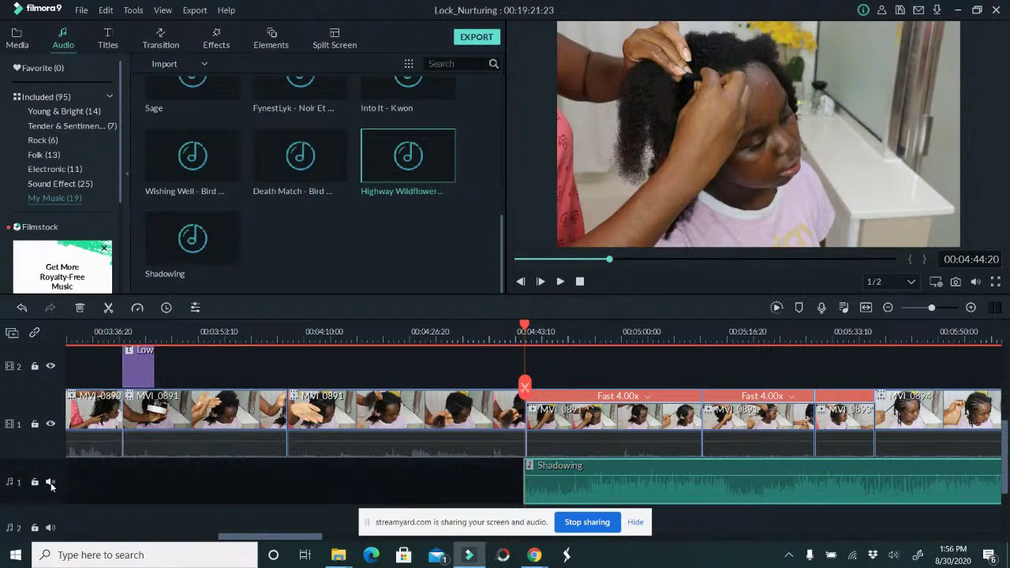
left_click(562, 282)
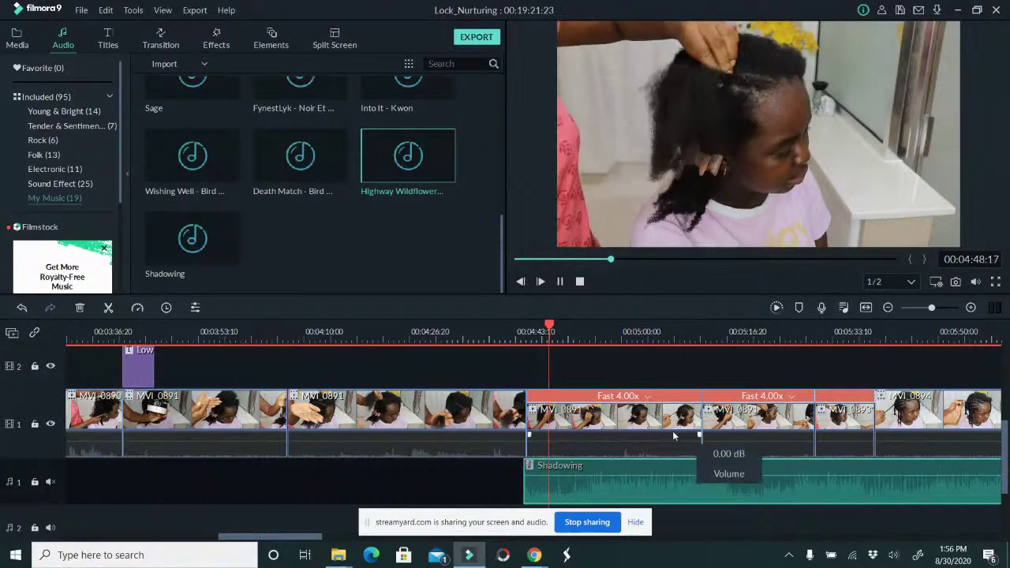
left_click(642, 401)
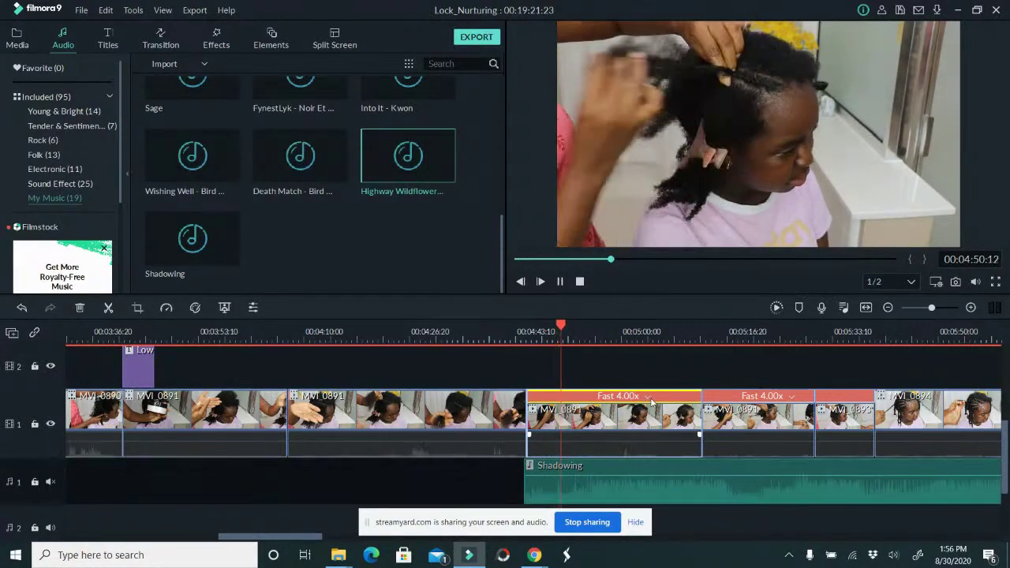
left_click(656, 401)
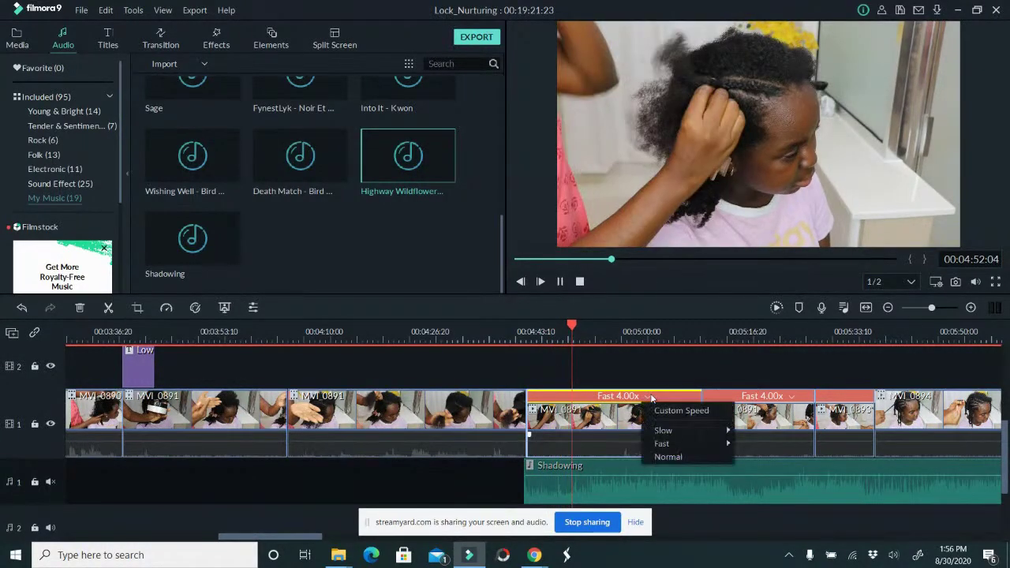
left_click(563, 297)
left_click(561, 284)
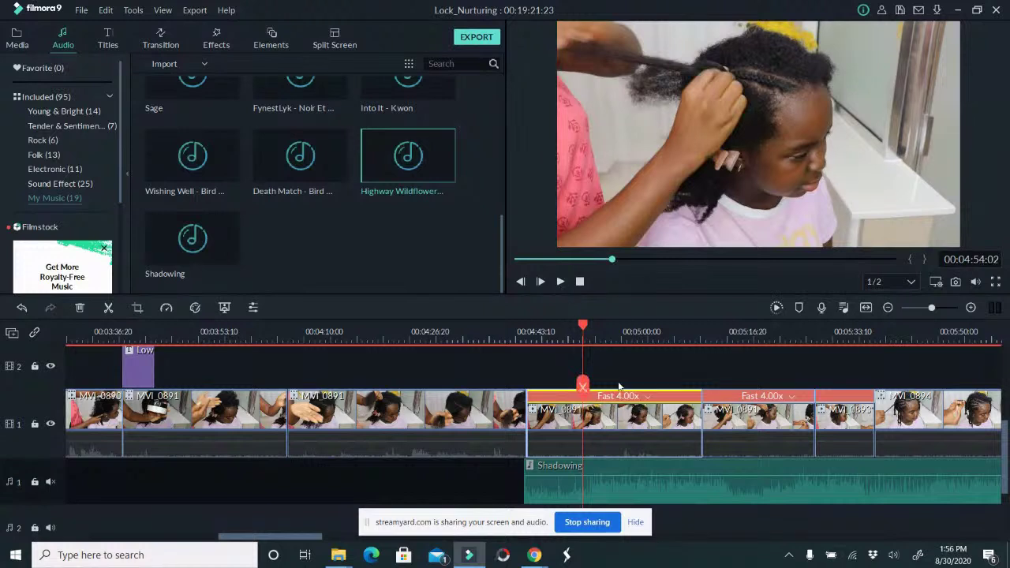
Set the speed of the two adjacent 4x MVI_0891 clips to 8x.
left_click(646, 398)
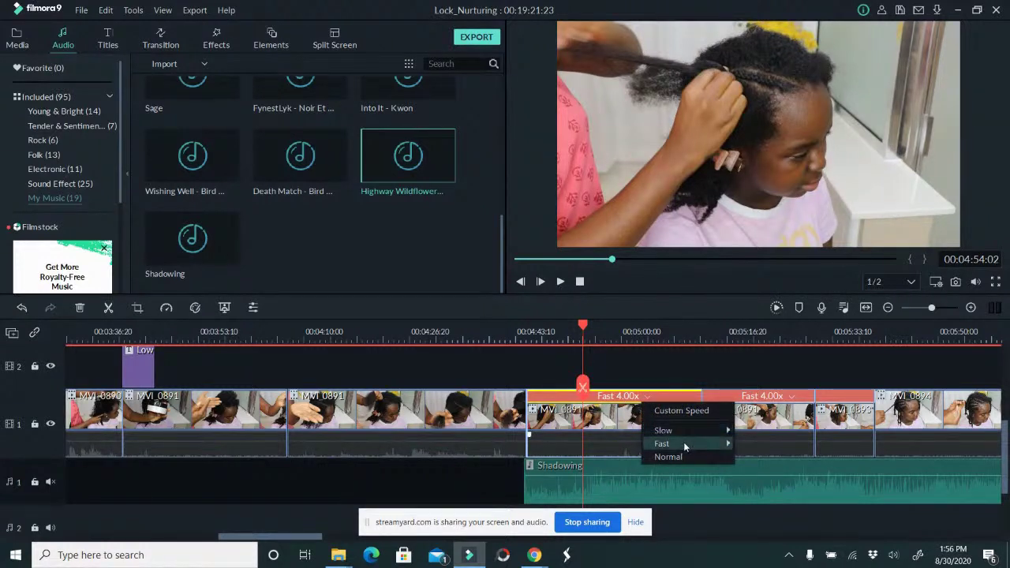
mouse_move(683, 443)
left_click(751, 469)
left_click(649, 399)
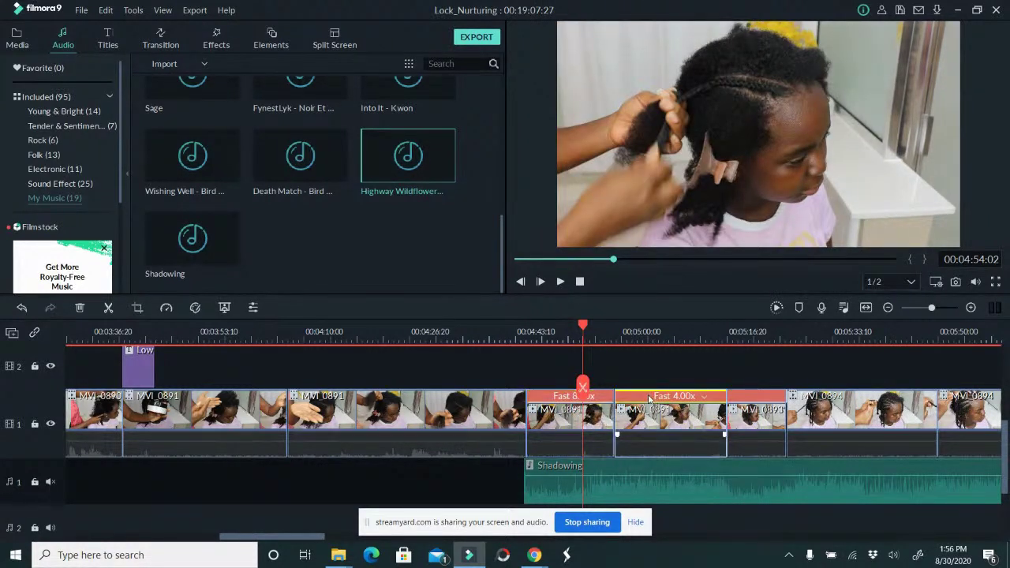
left_click(705, 398)
mouse_move(739, 443)
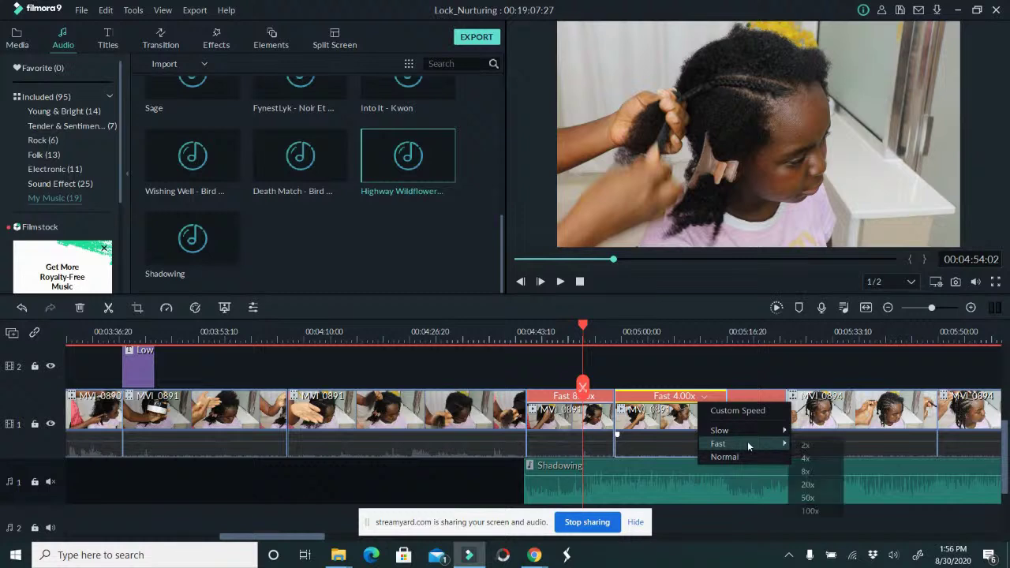
left_click(818, 474)
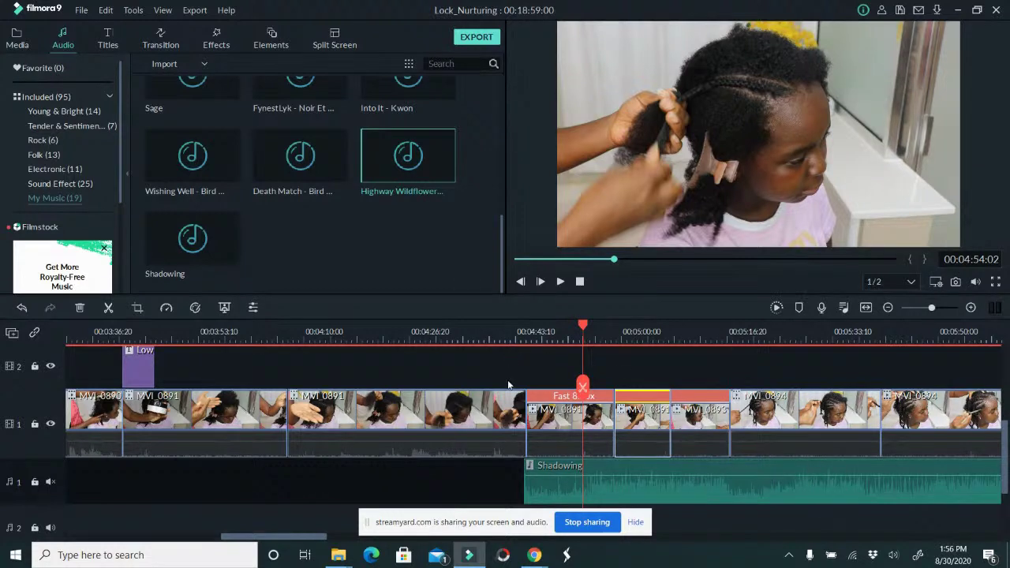
Play the 8x section with audio track 1 muted, and play it again with the track unmuted.
left_click(513, 330)
left_click(561, 283)
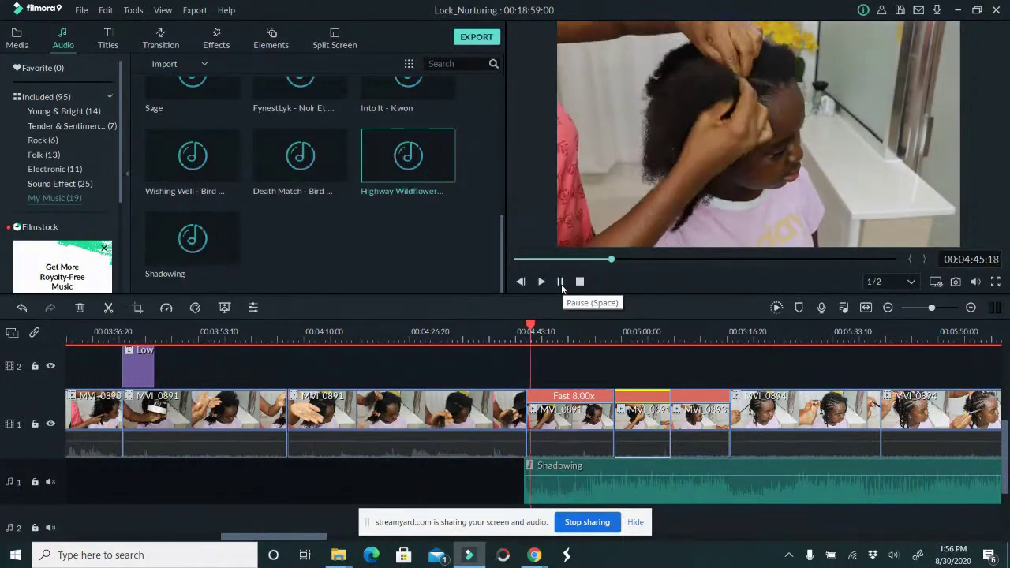
left_click(561, 284)
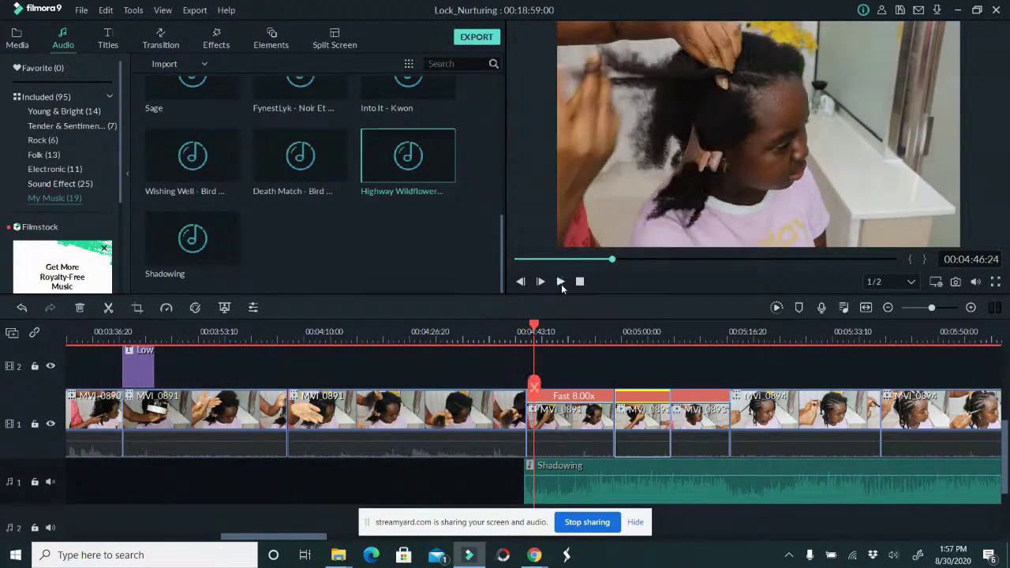
left_click(521, 338)
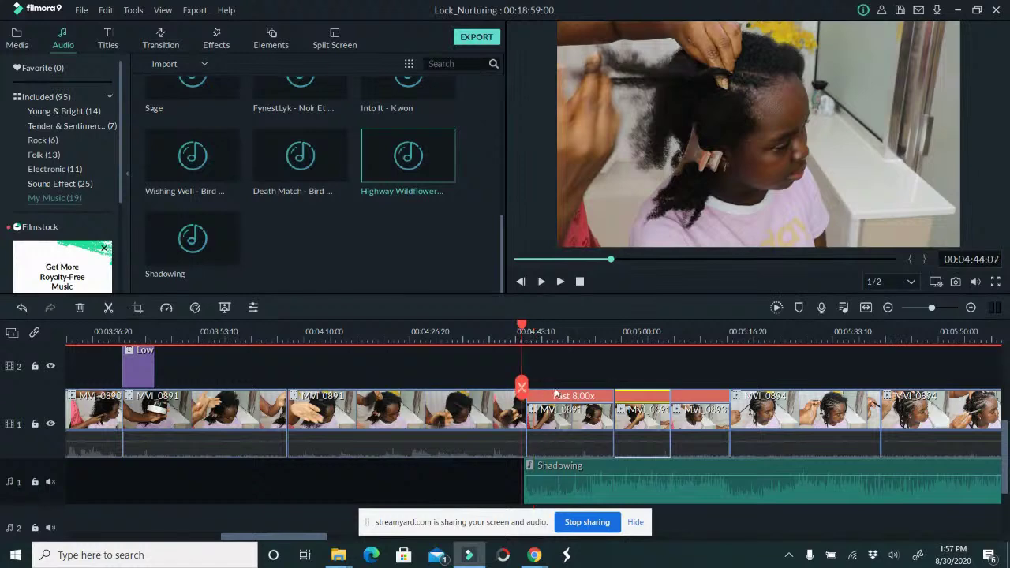
left_click(49, 482)
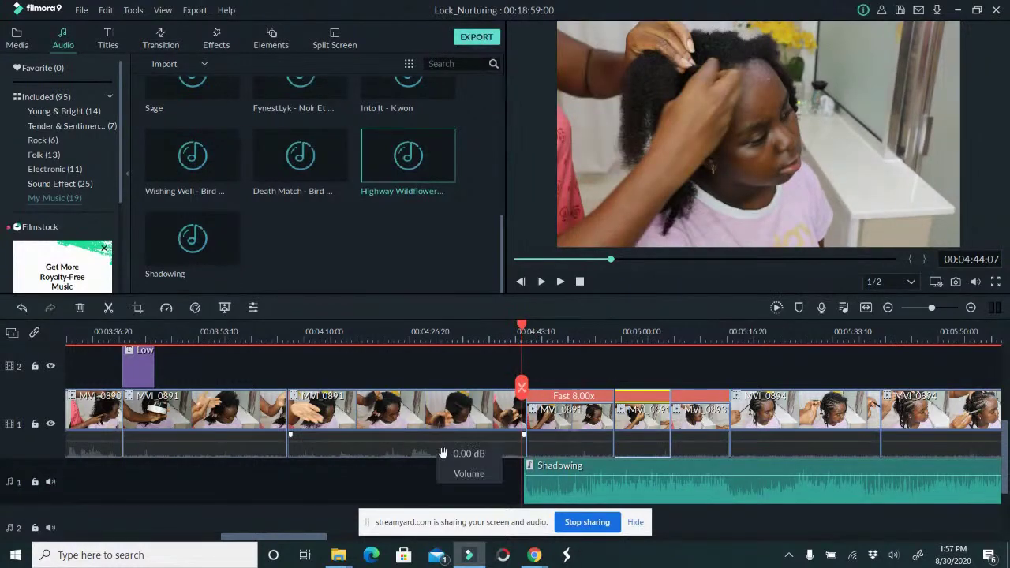
left_click(560, 281)
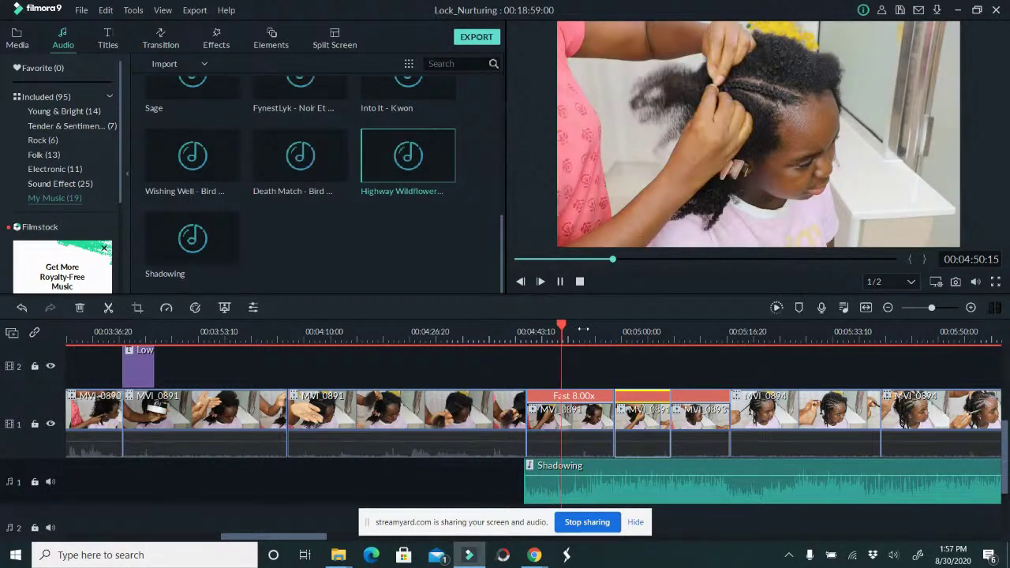
left_click(560, 280)
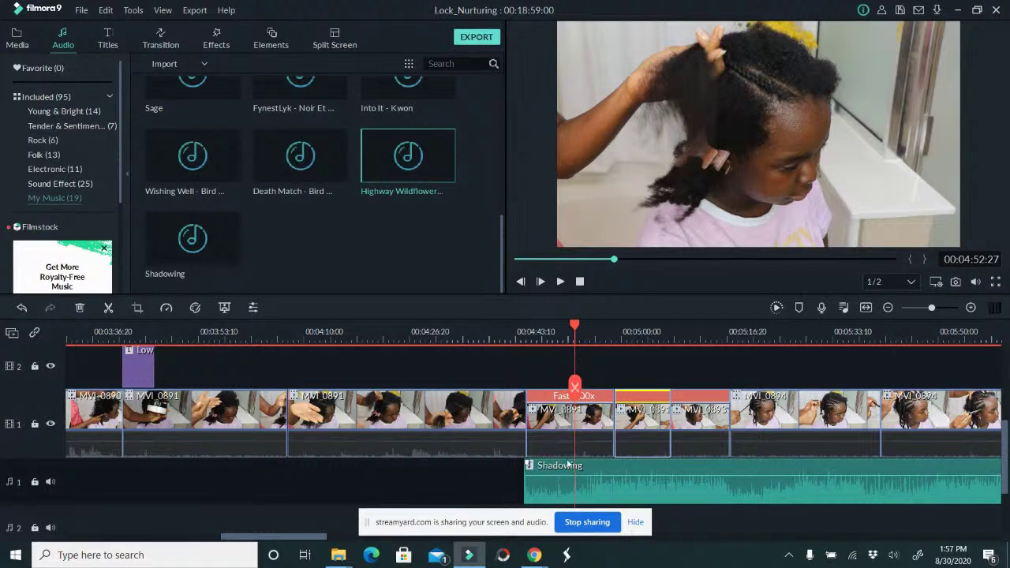
Replace Shadowing on audio track 1 with Highway Wildflowers - Bird Creek near the 8x section's start, and play the result.
left_click(596, 487)
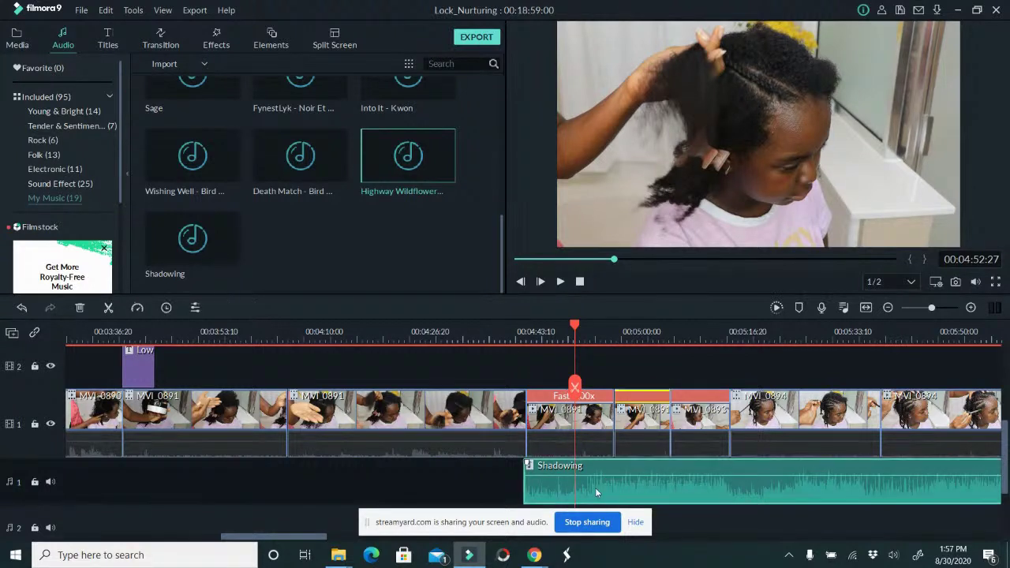
key("Delete")
left_click_drag(450, 188, 522, 469)
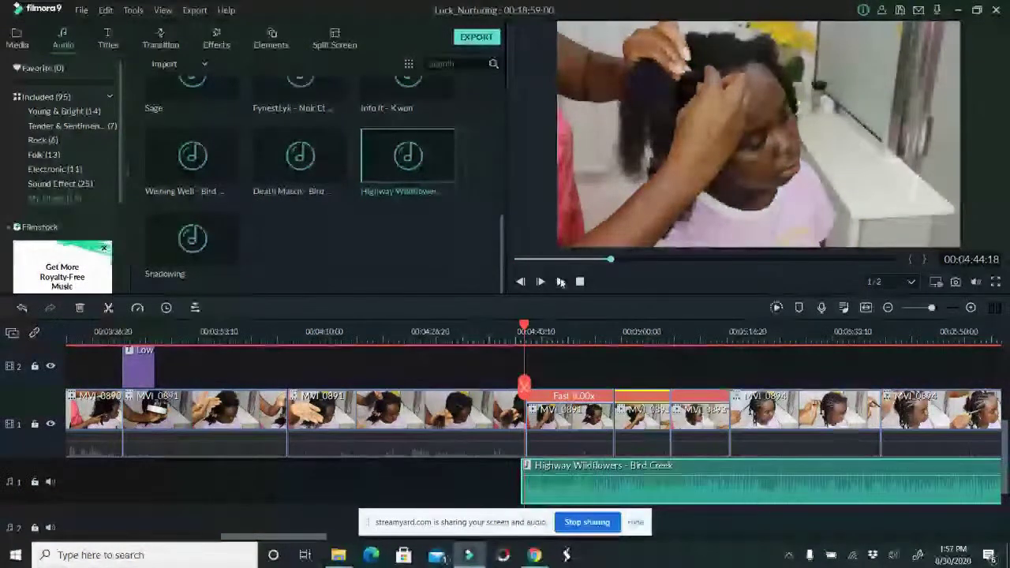
left_click(560, 281)
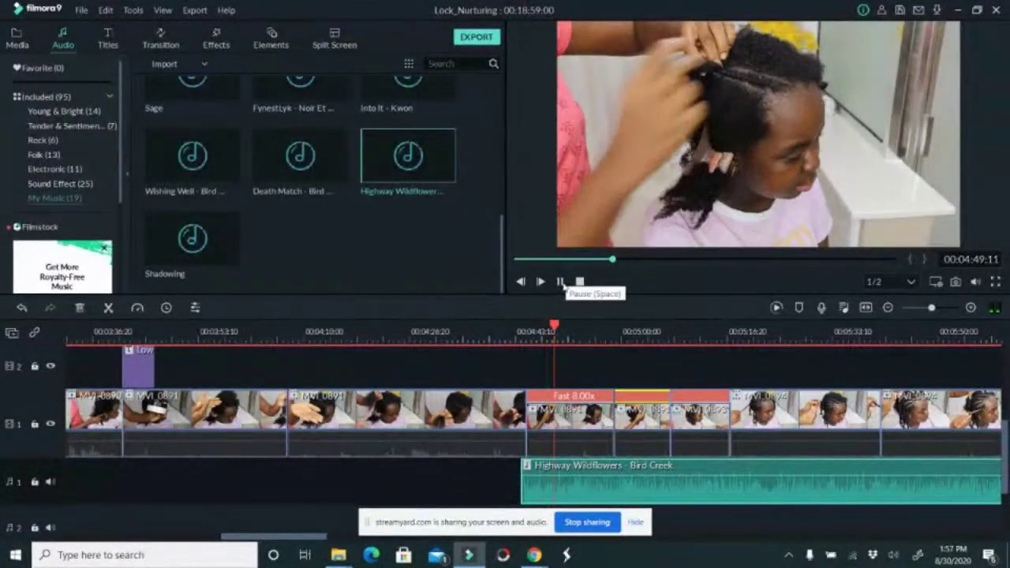
left_click(560, 282)
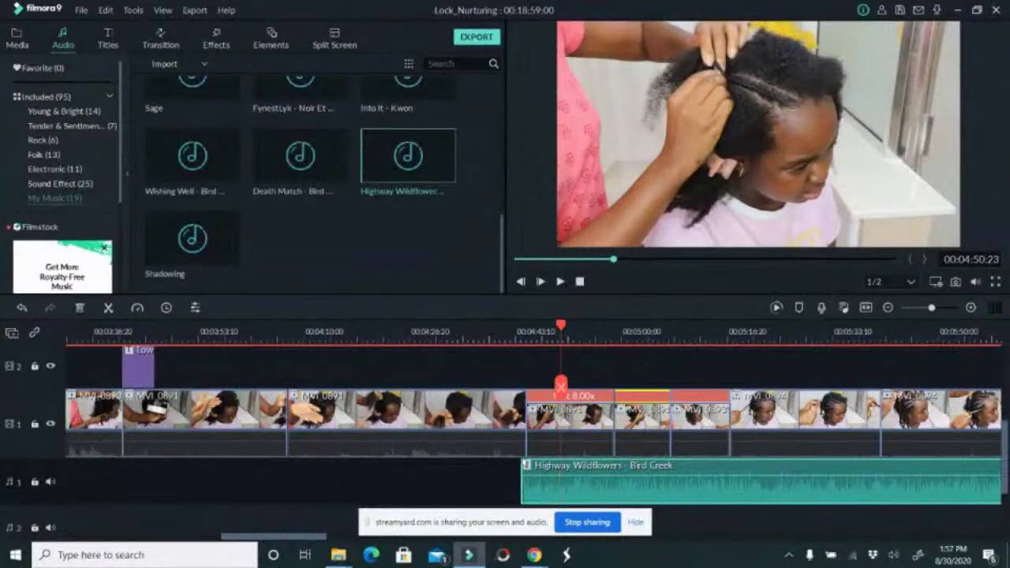
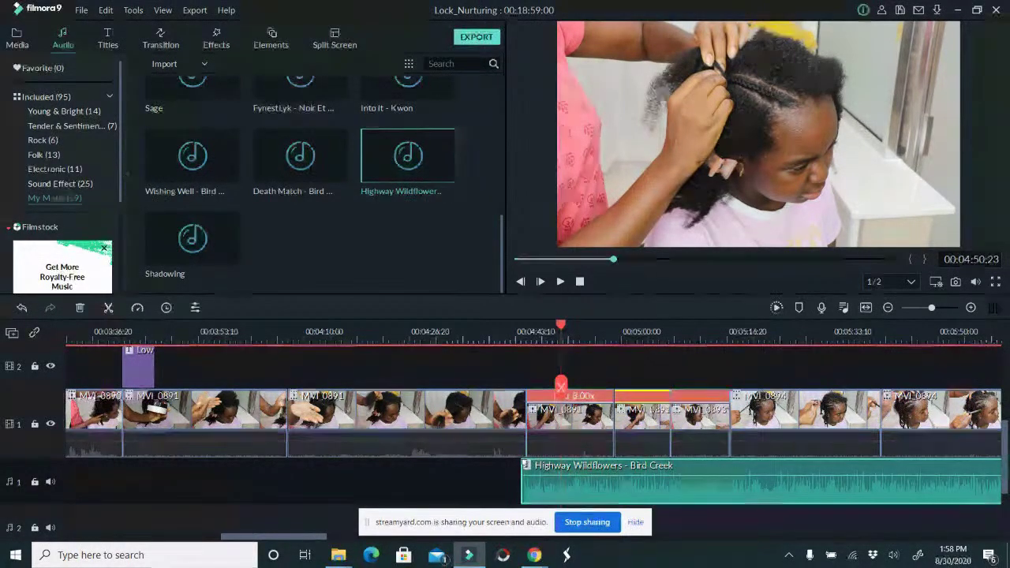
Align the start of the Highway Wildflowers clip with the playhead at 00:04:44:22, where the 8x section begins.
left_click(525, 330)
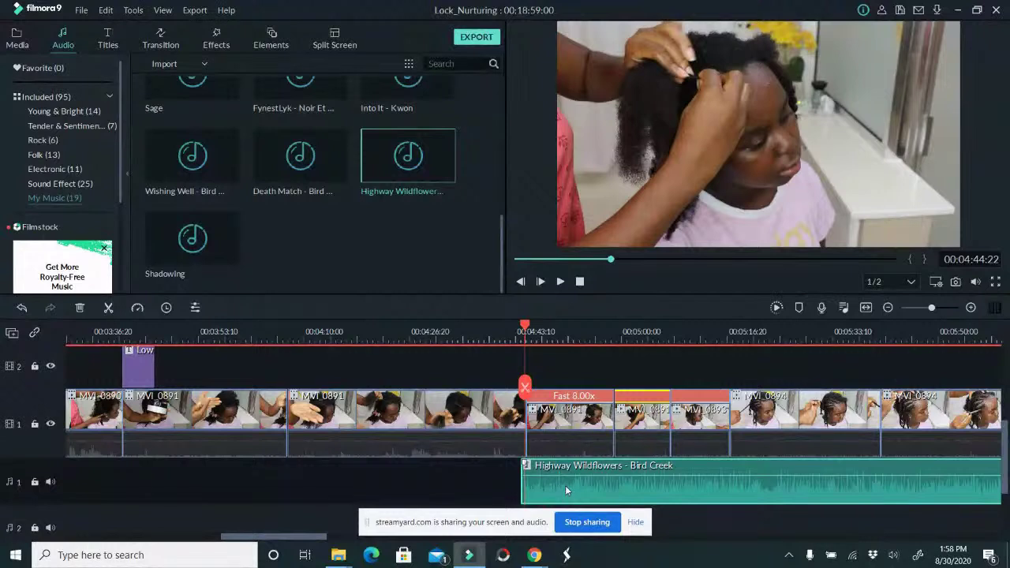
left_click_drag(563, 483, 566, 482)
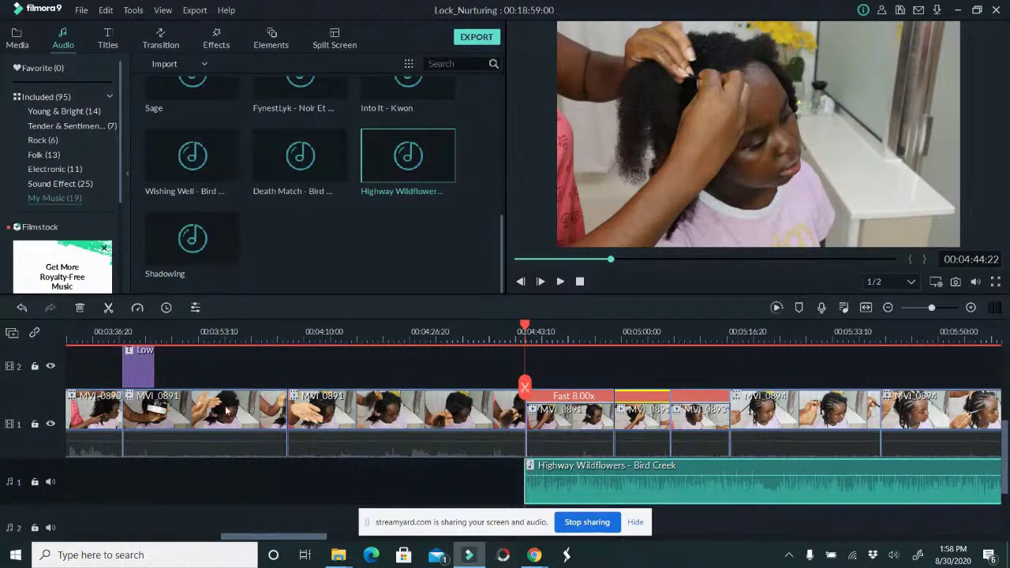
left_click_drag(247, 538, 269, 532)
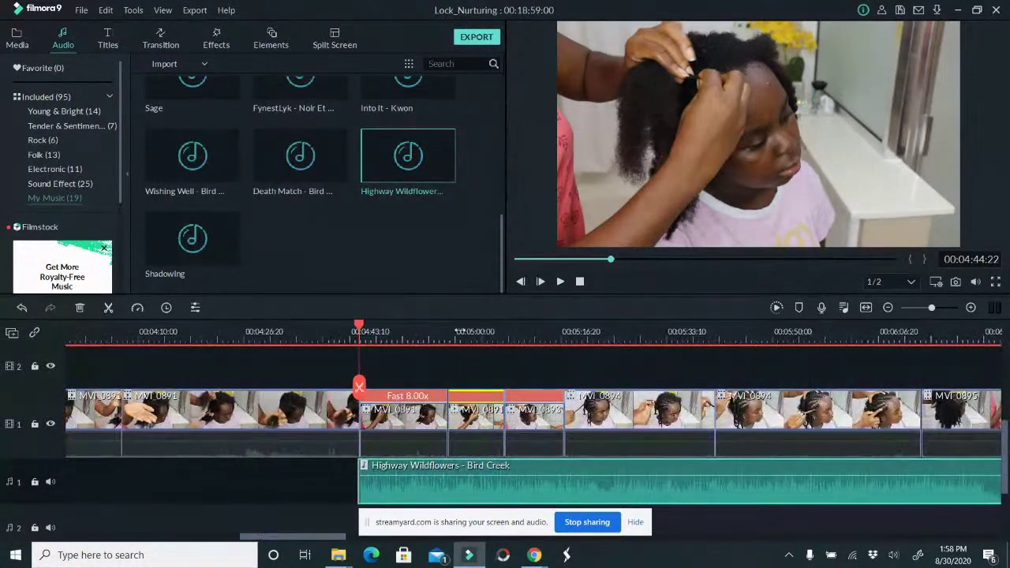
Split the Highway Wildflowers music at 00:05:17:22, just past the end of the 8x section, and delete the remainder.
left_click(566, 331)
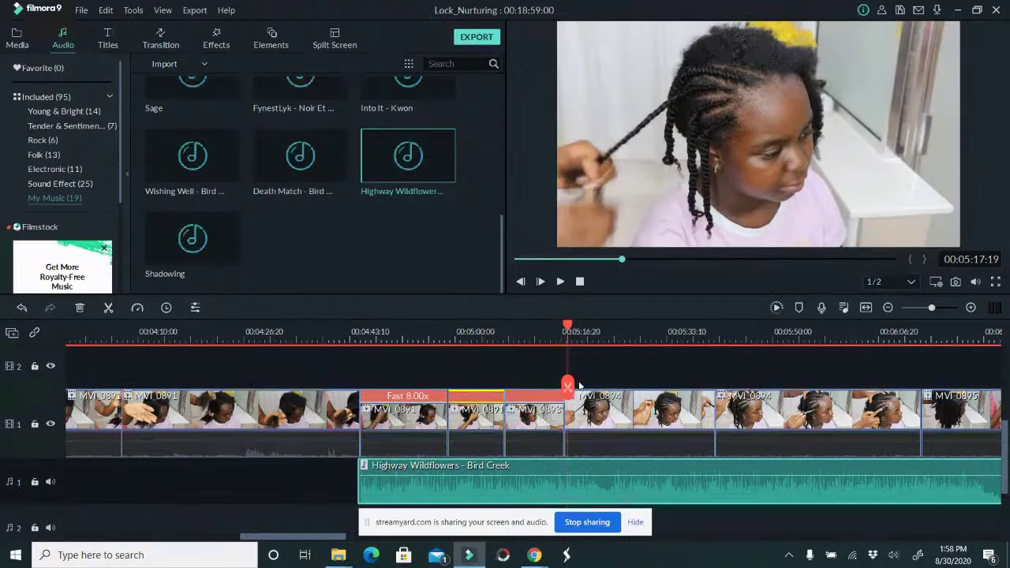
left_click_drag(567, 389, 568, 389)
left_click(110, 308)
key("Delete")
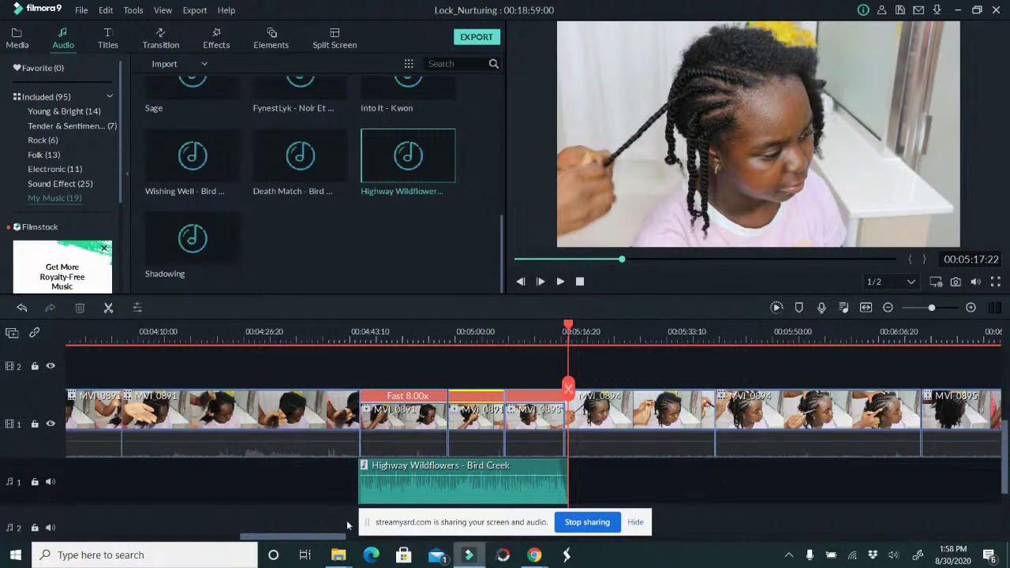
Cut out the section of MVI_0895 from 00:07:00:12 to about 00:07:28.
left_click_drag(331, 540, 389, 540)
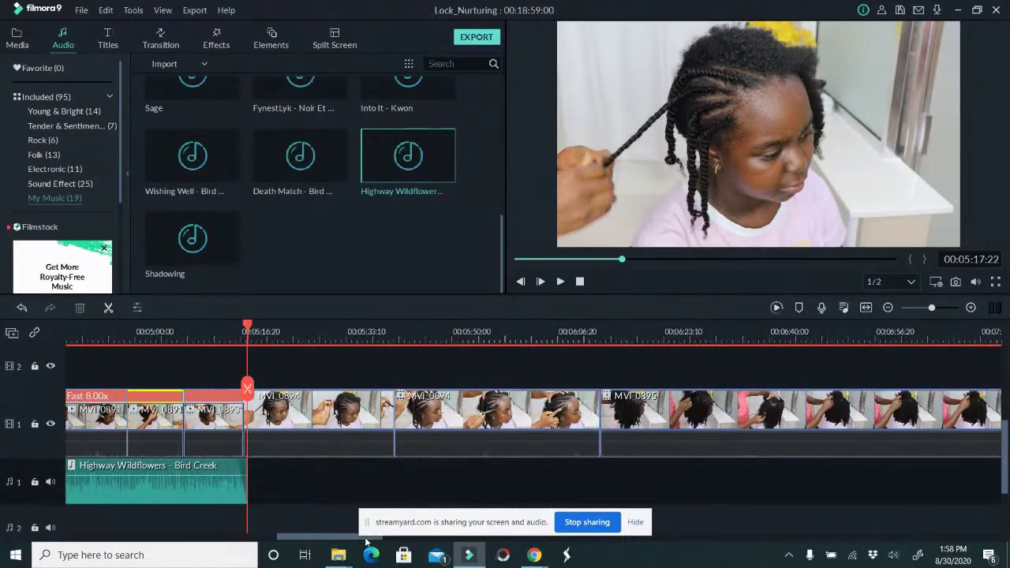
left_click_drag(247, 386, 719, 360)
left_click_drag(333, 538, 362, 536)
left_click_drag(447, 361, 483, 363)
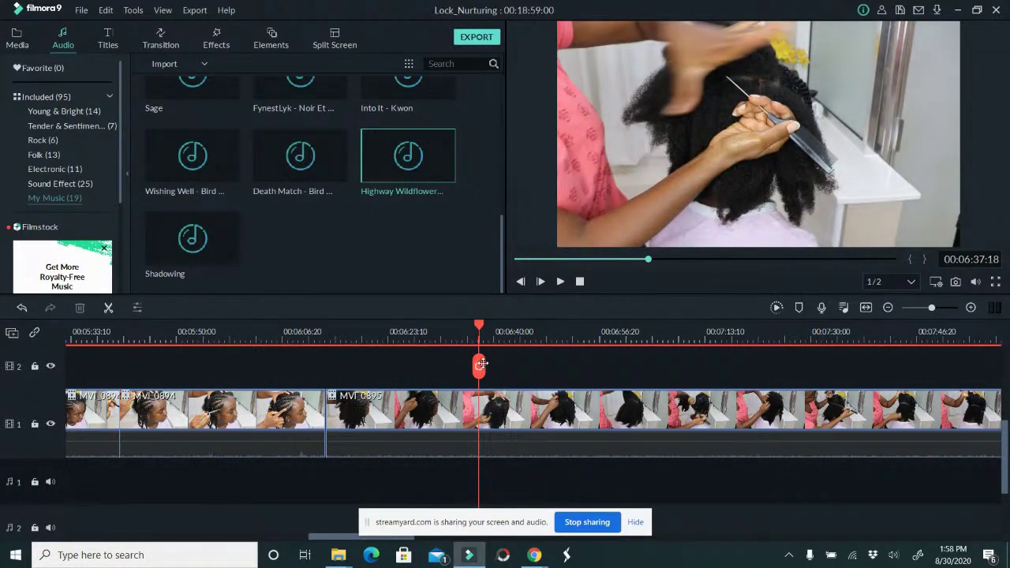
left_click_drag(482, 374, 797, 379)
left_click(622, 363)
left_click(797, 379)
left_click(745, 428)
key("Delete")
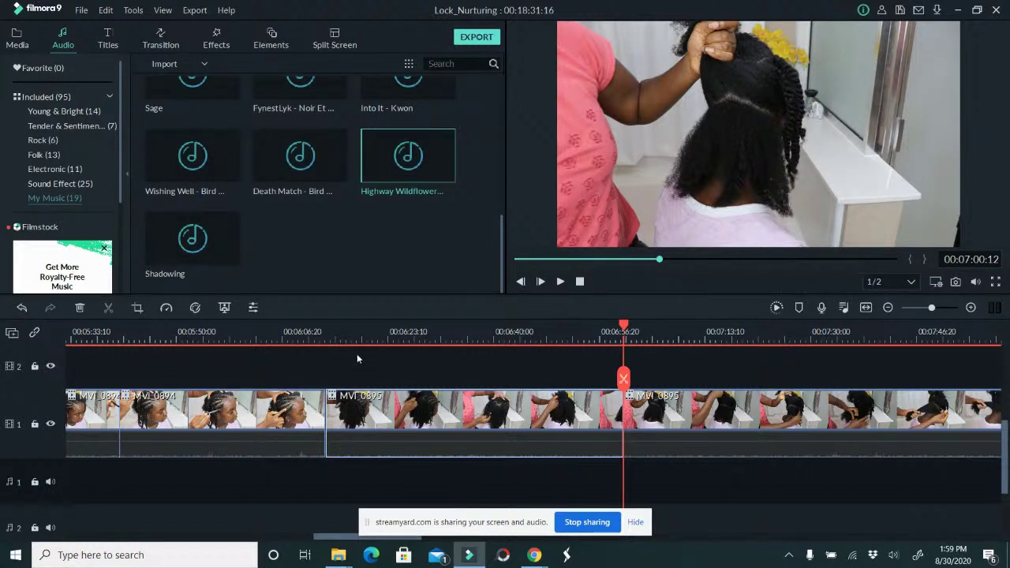
Speed up the first MVI_0895 section, ending at the 00:07:00:12 cut, to 4x.
left_click(168, 310)
mouse_move(209, 356)
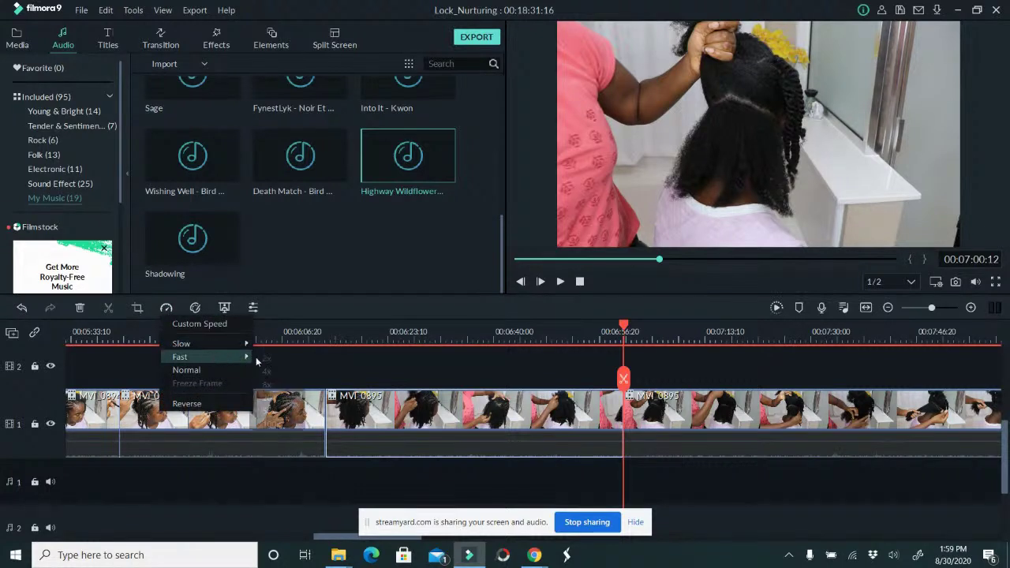
left_click(278, 370)
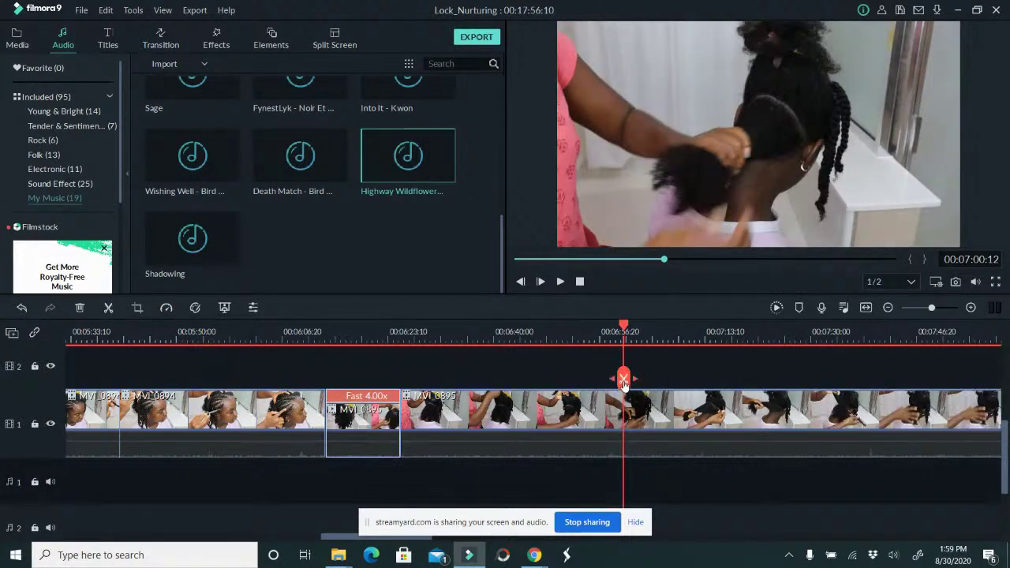
Split MVI_0895 at 00:06:47:10 and about 00:07:23, and delete the footage between the two cuts.
left_click_drag(624, 380, 540, 384)
left_click(542, 387)
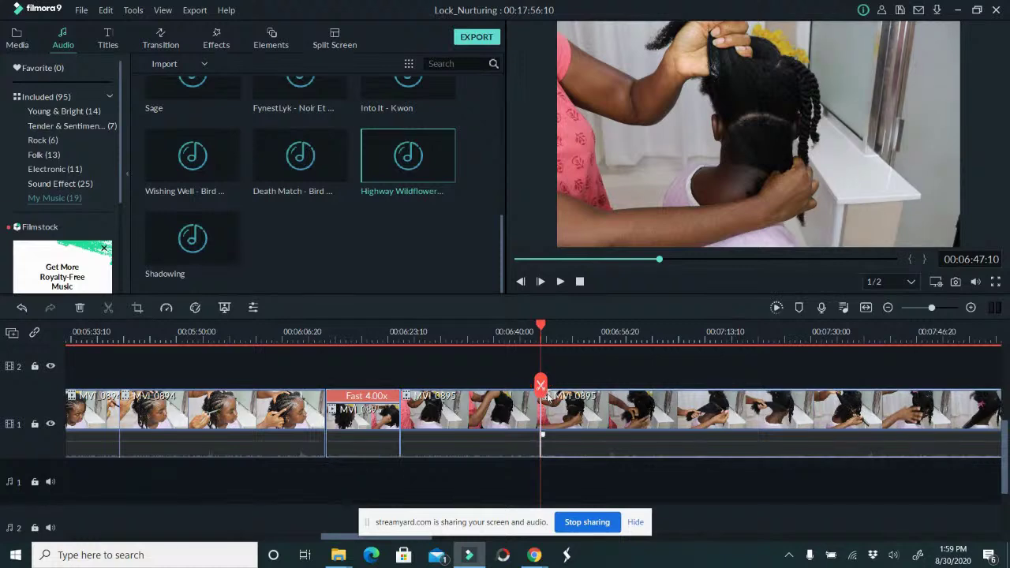
left_click_drag(542, 386, 766, 374)
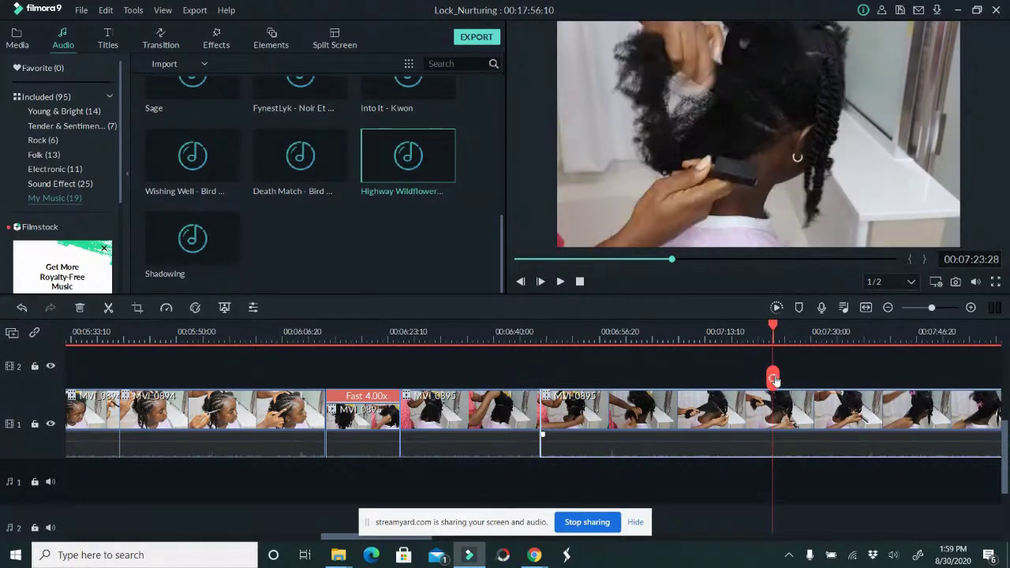
left_click(768, 377)
left_click(725, 412)
key("Delete")
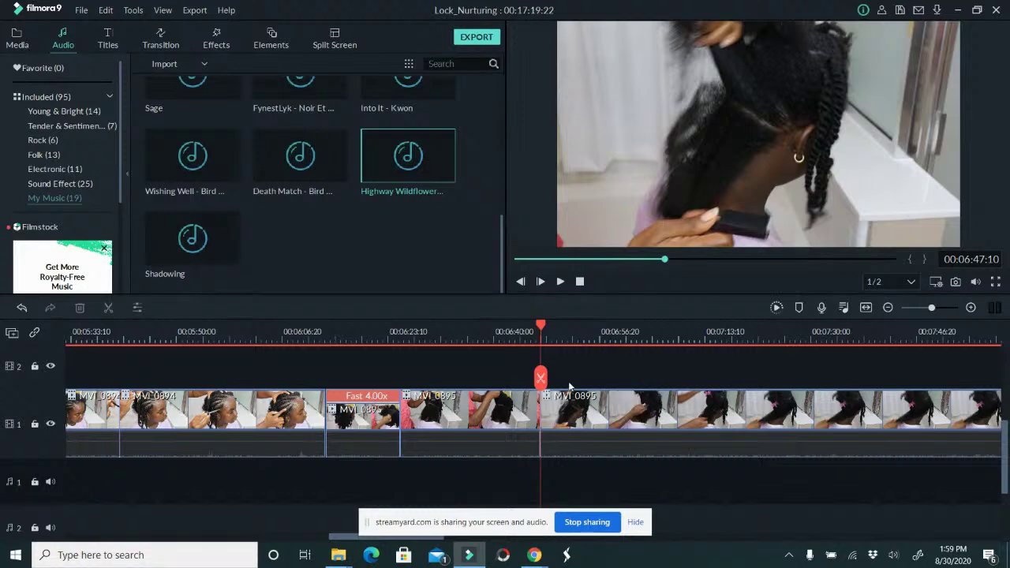
Split MVI_0895 at 00:07:25:20 and set the section from 00:06:47:10 up to that cut to 2x speed.
left_click_drag(541, 382, 783, 379)
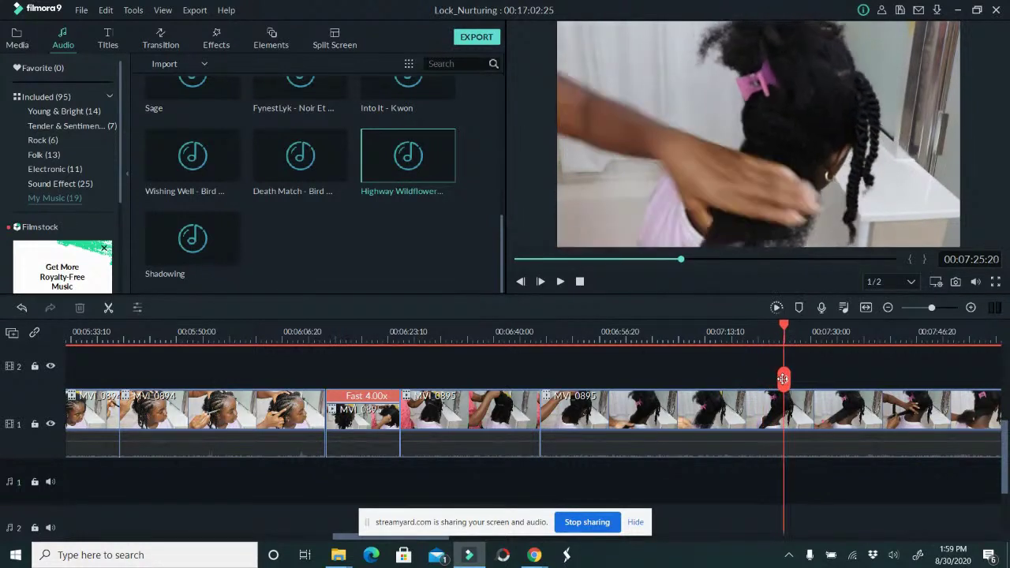
left_click(784, 381)
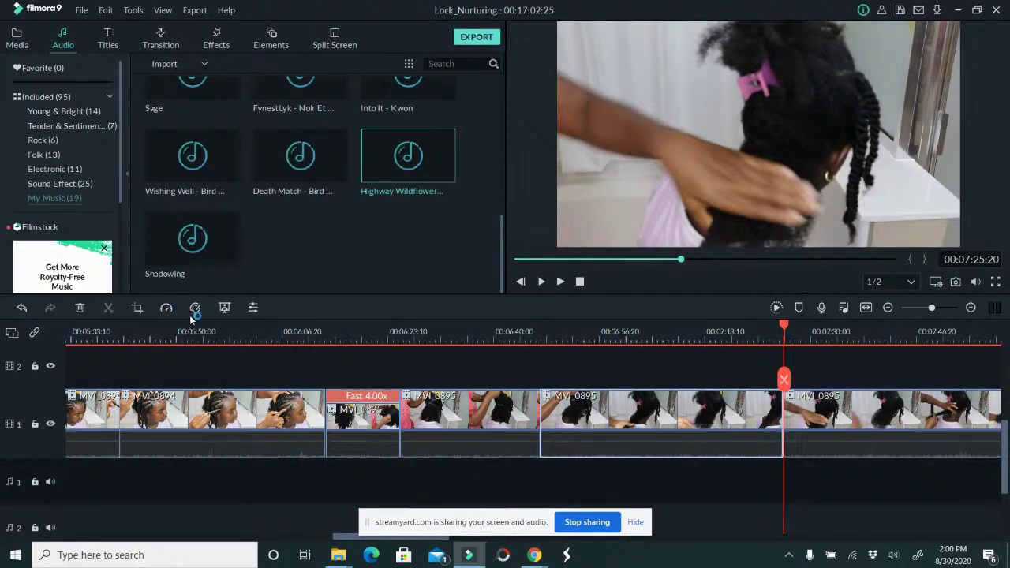
left_click(165, 307)
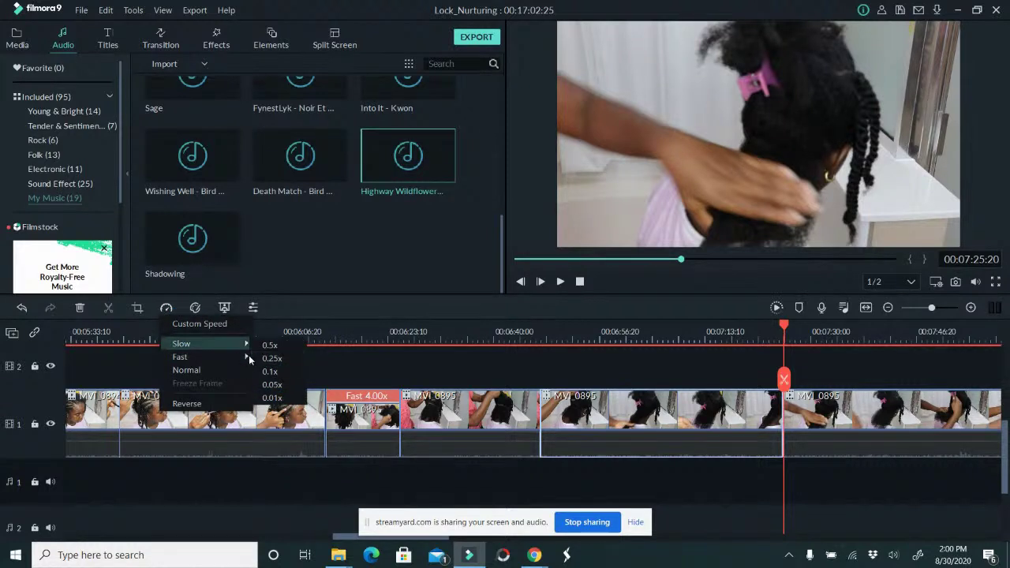
left_click(266, 359)
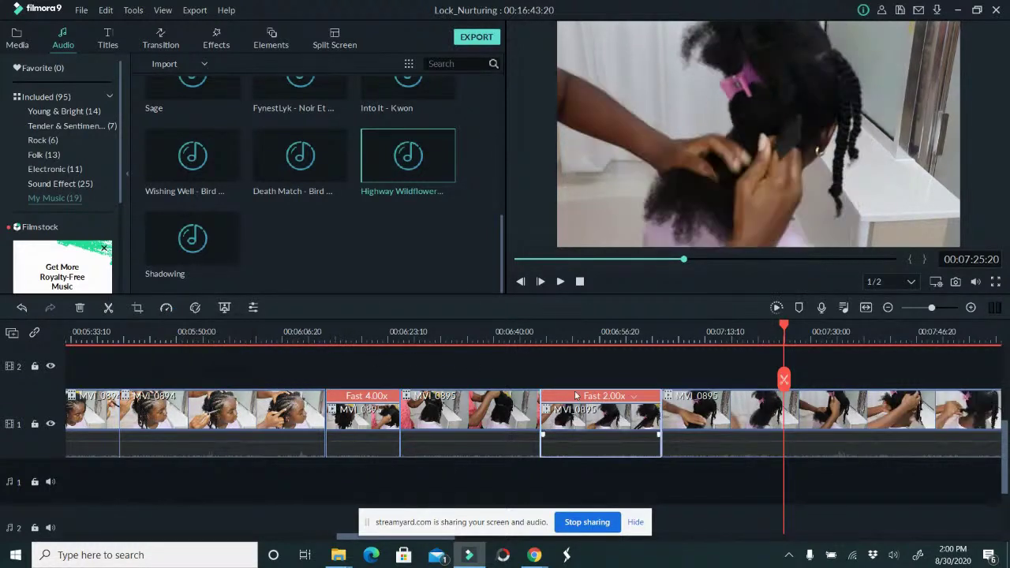
Set the normal-speed MVI_0895 section between the 4x and 2x sections to 2x speed.
left_click(475, 416)
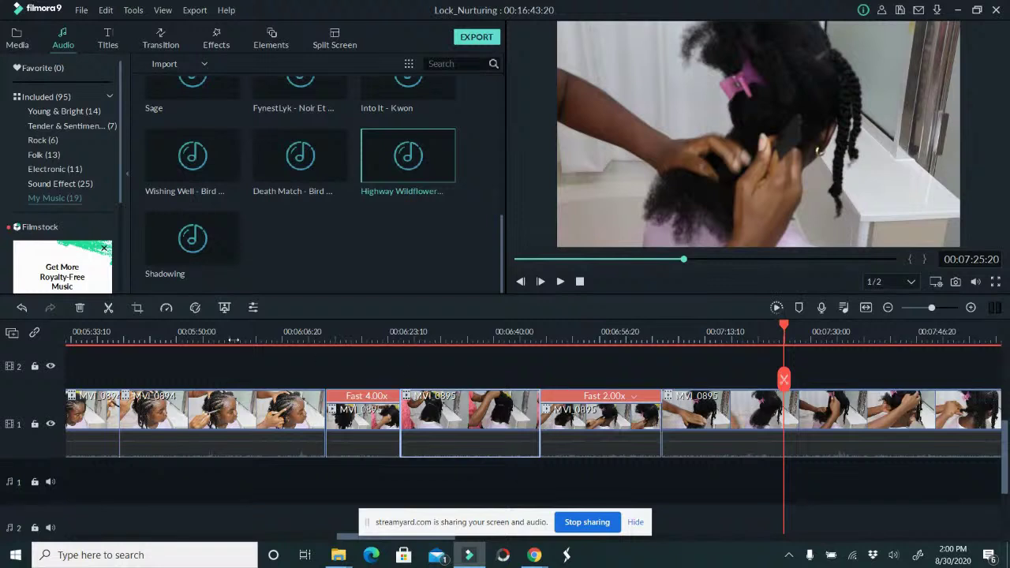
left_click(166, 308)
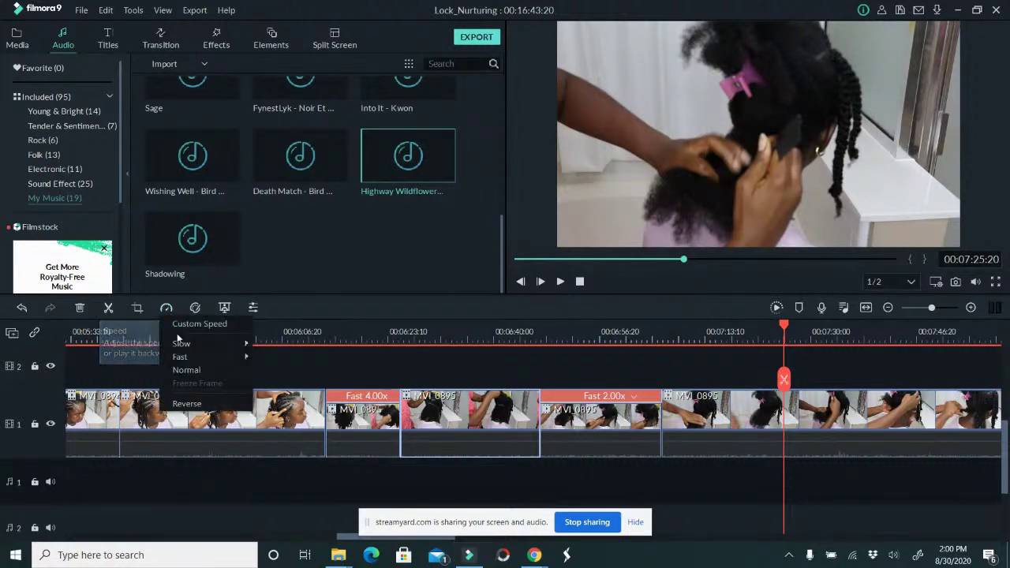
mouse_move(189, 360)
left_click(274, 359)
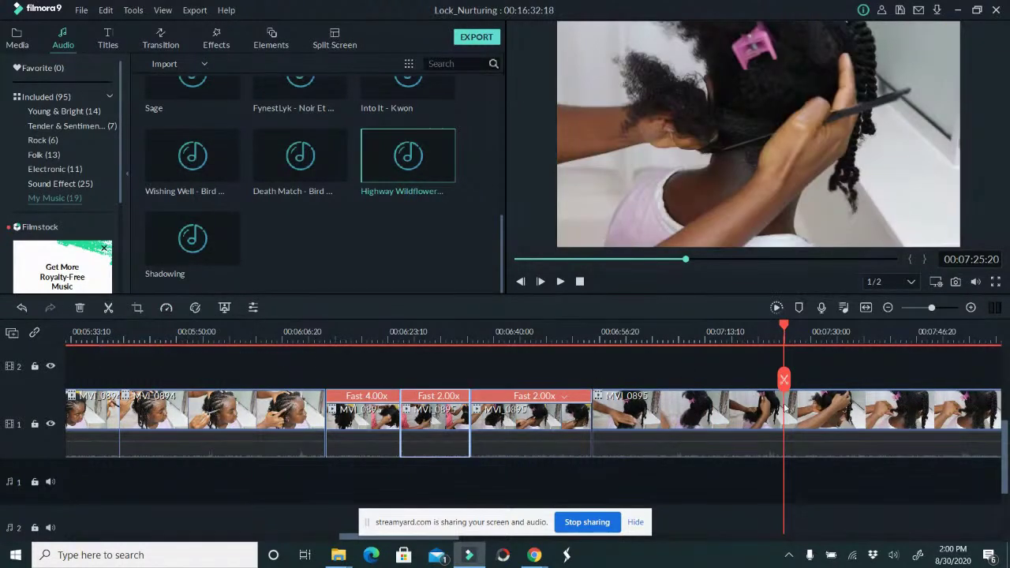
Split MVI_0895 at 00:07:43:12 and delete the footage between the last 2x section and the cut.
left_click_drag(783, 382, 896, 386)
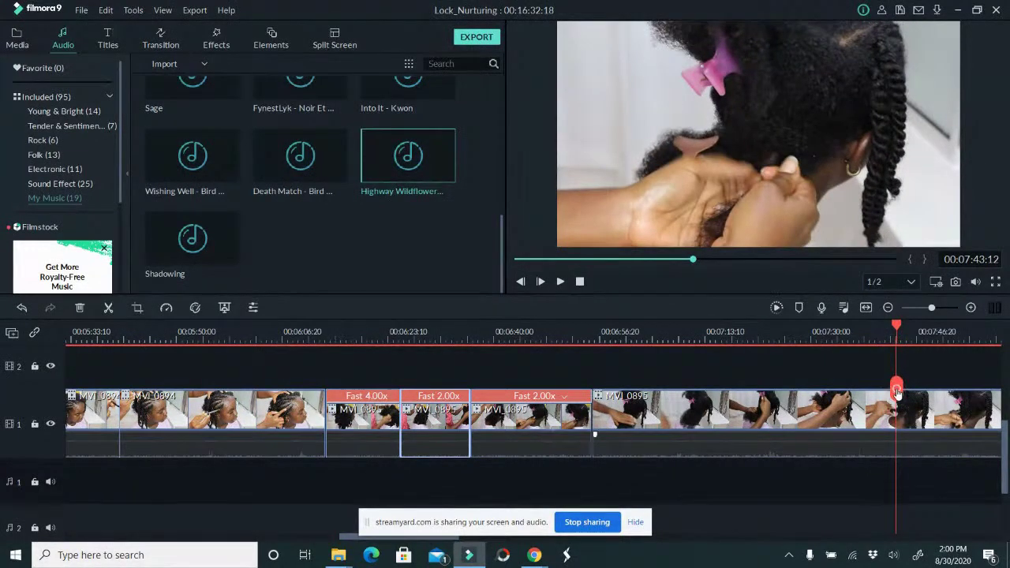
left_click(895, 387)
left_click(842, 410)
key("Delete")
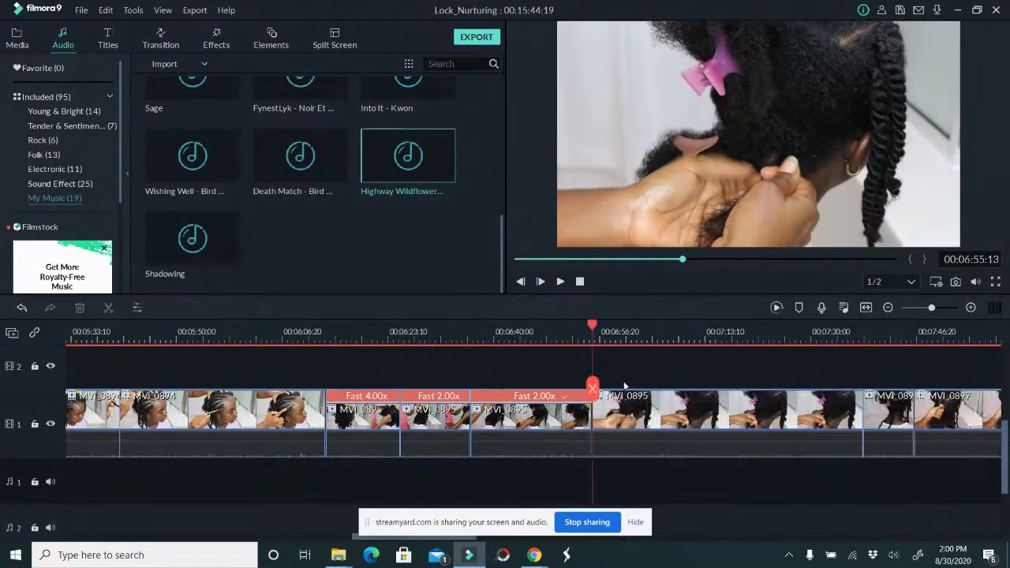
Split the remaining MVI_0895 clip at 00:07:16:23 and delete its footage after the cut.
left_click_drag(592, 390, 726, 397)
left_click(726, 398)
key("Delete")
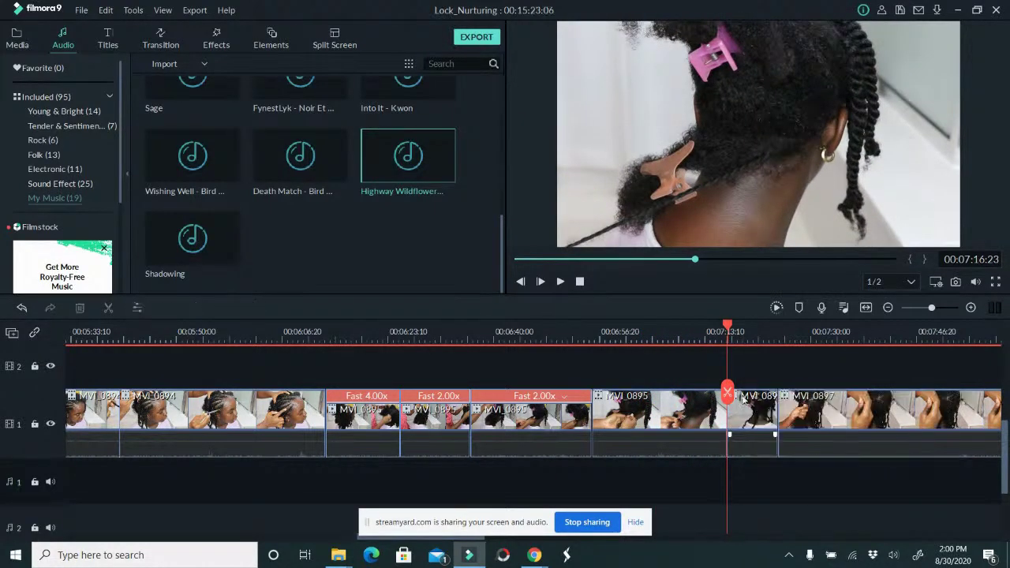
Restore the deleted short clip between MVI_0895 and MVI_0897, and cut about two seconds from its start.
mouse_move(727, 392)
left_mouse_down()
mouse_move(762, 392)
mouse_move(726, 392)
left_mouse_up()
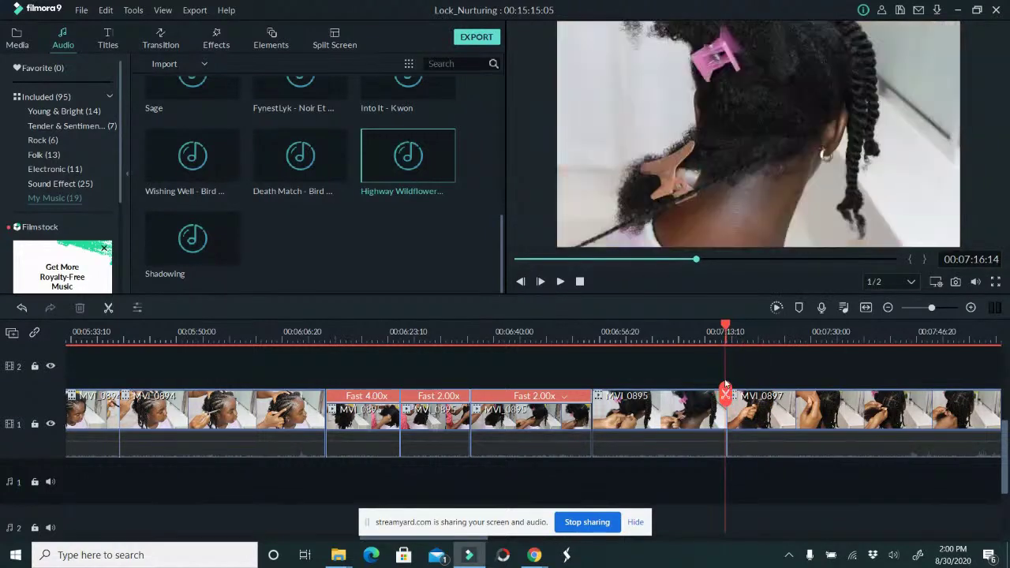
key("ctrl+v")
left_click_drag(727, 396, 741, 399)
left_click(741, 406)
key("Delete")
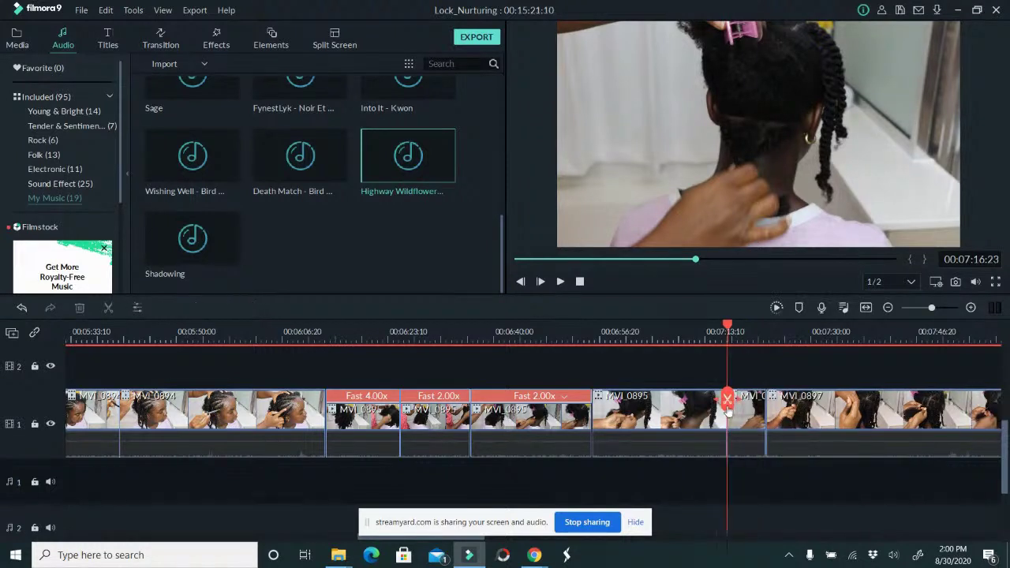
Split the short clip at 00:07:19:23, delete its remainder, and trim the start of the MVI_0897 clip that follows.
left_click_drag(726, 398, 746, 402)
left_click(748, 405)
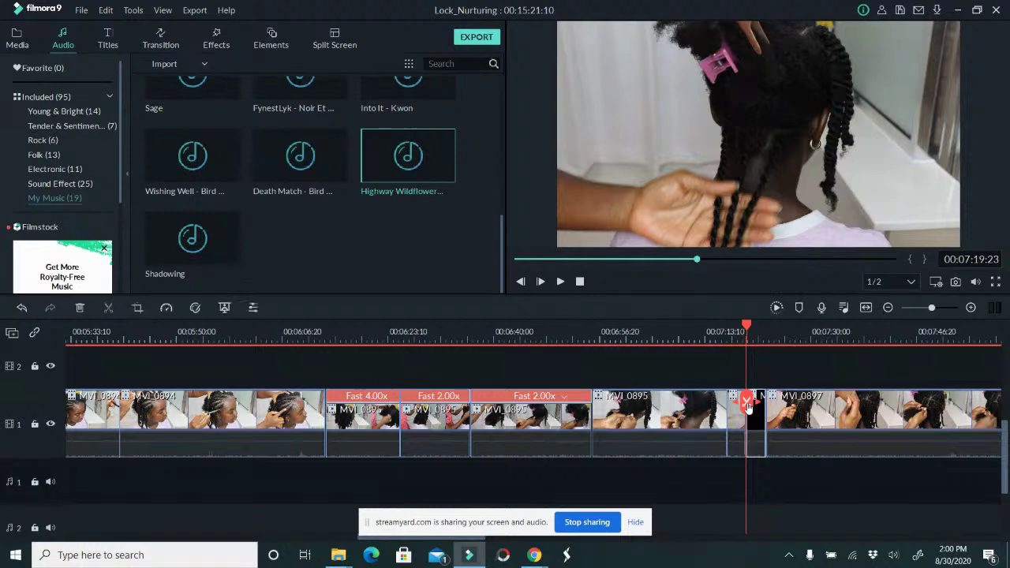
key("Delete")
mouse_move(752, 414)
left_mouse_down()
mouse_move(846, 418)
mouse_move(746, 418)
left_mouse_up()
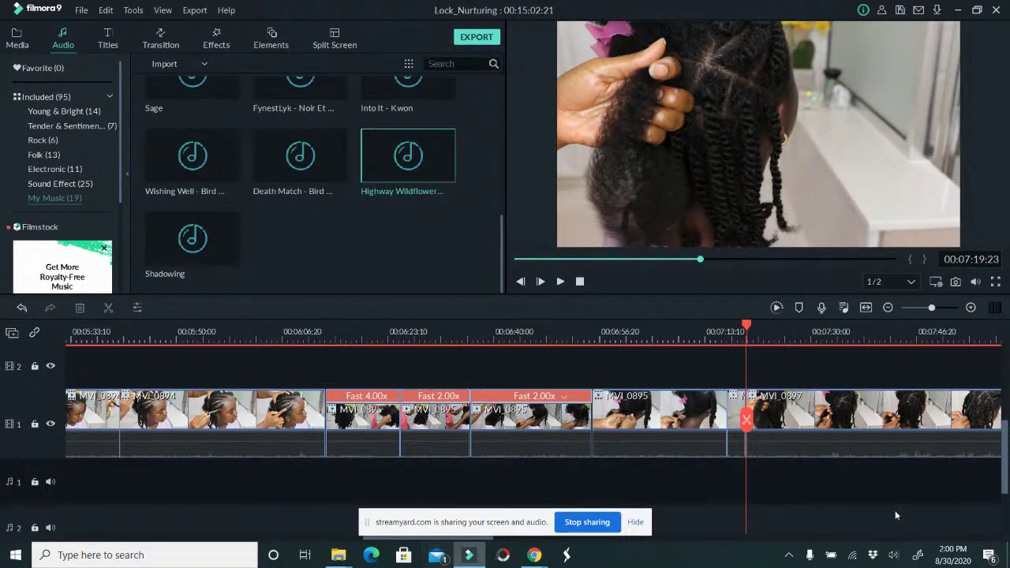
right_click(789, 442)
left_click(745, 426)
Split MVI_0897 at 00:07:36:11 and remove about eight seconds of footage just before the cut.
left_click_drag(747, 420, 850, 427)
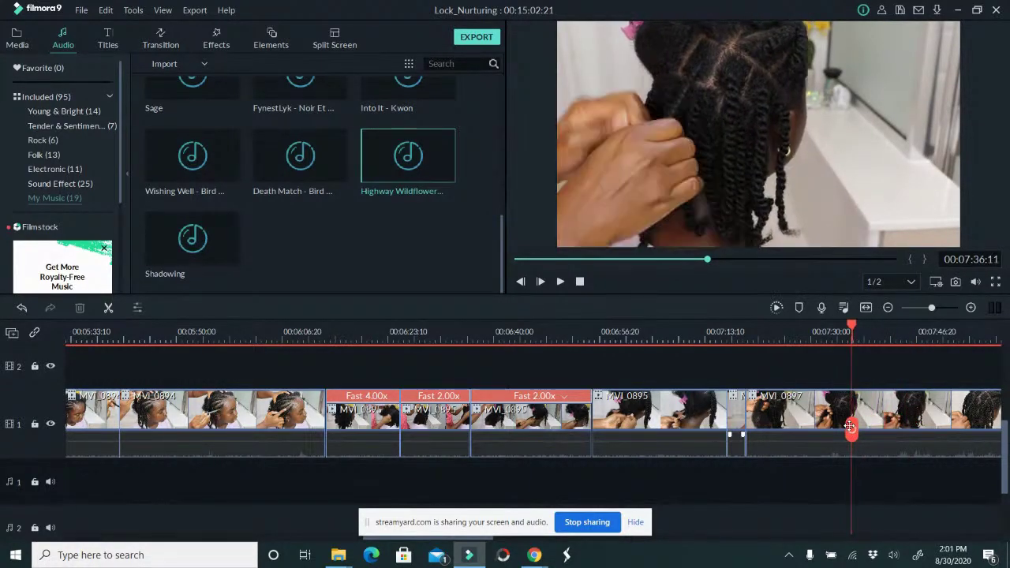
left_click(850, 427)
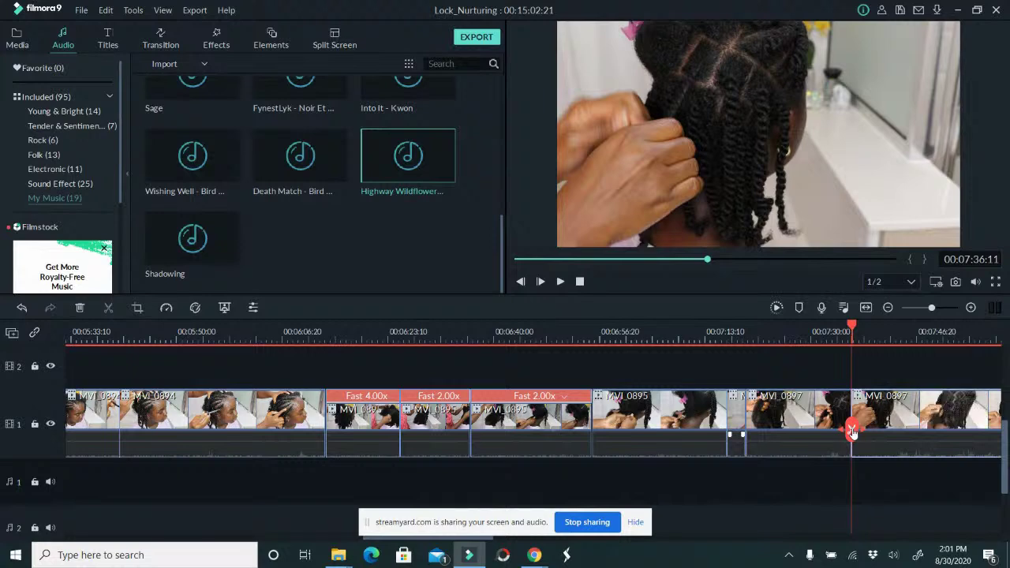
left_click(847, 419)
left_click_drag(851, 411, 799, 416)
Cut MVI_0897 at 00:07:40:28, delete the section before that cut, and split the remaining footage at 00:07:33:14.
left_click_drag(850, 426, 880, 430)
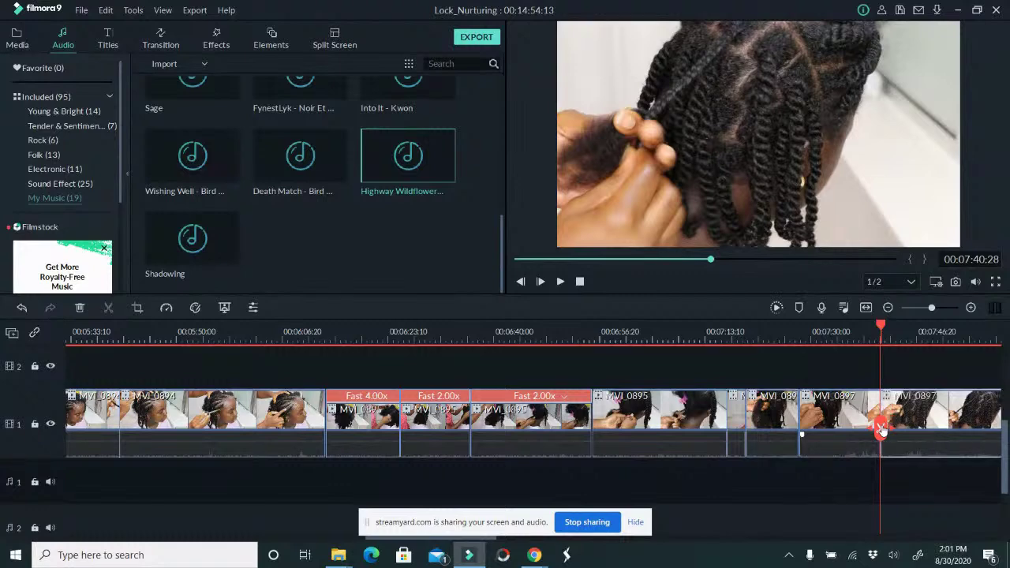
left_click(801, 430)
left_click_drag(800, 430, 833, 430)
left_click(833, 430)
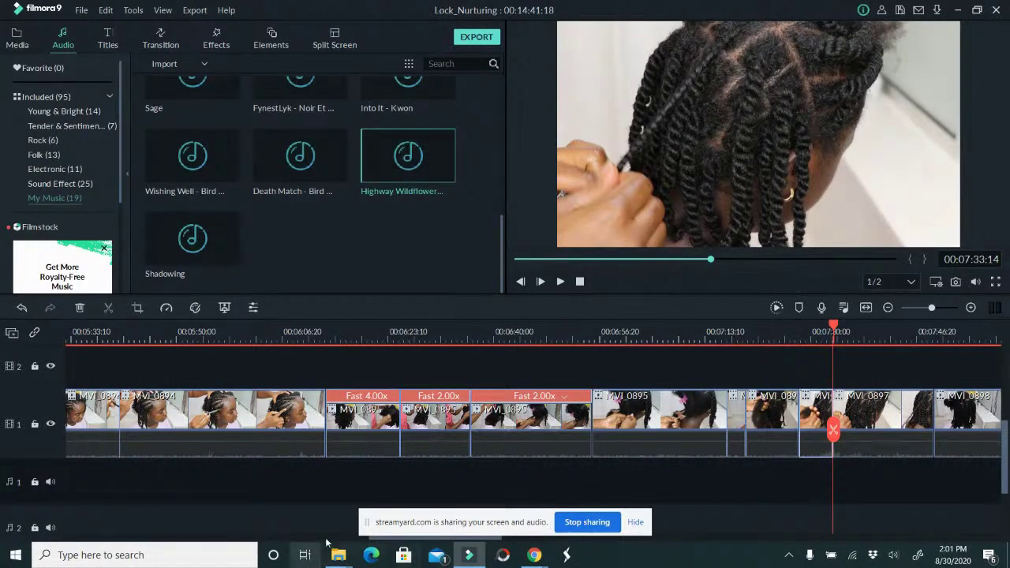
Insert a copy of the short MVI_0897 section ending at 00:07:33:14 at 00:00:00:00 on video track 1, filling the opening gap.
left_click_drag(461, 539, 158, 540)
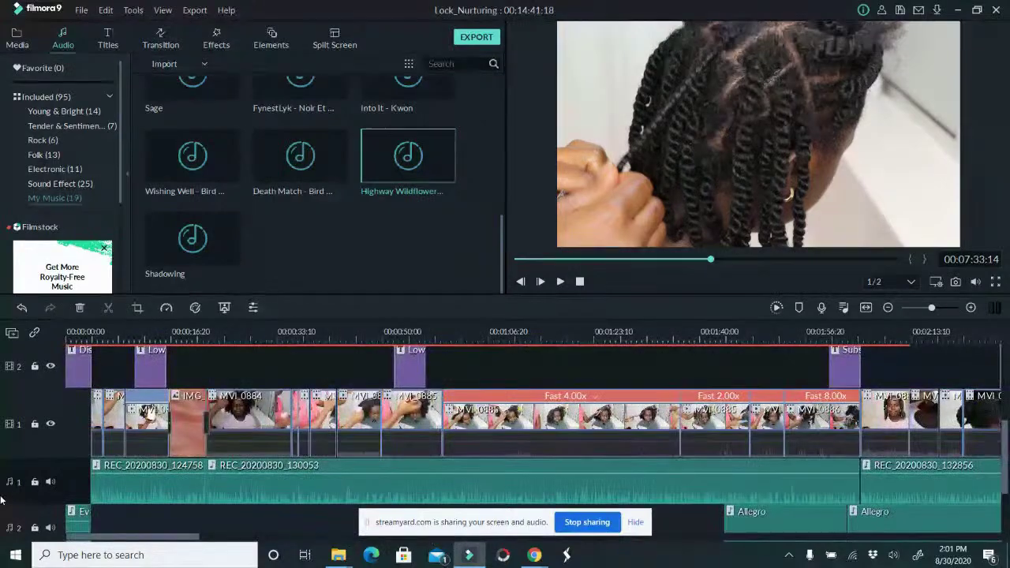
left_click(73, 431)
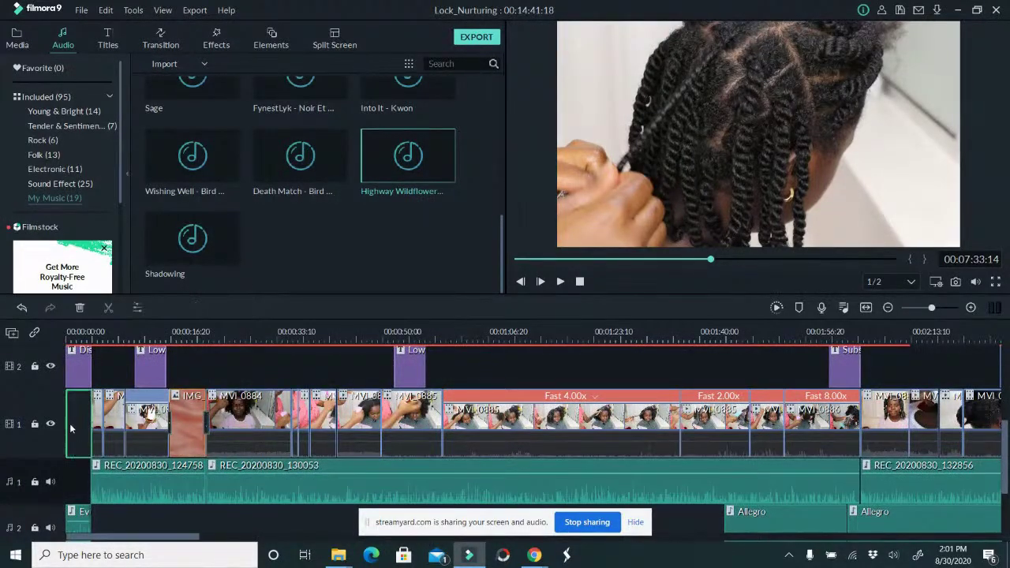
scroll(73, 368, "up", 3)
left_click(79, 333)
left_click_drag(79, 333, 67, 333)
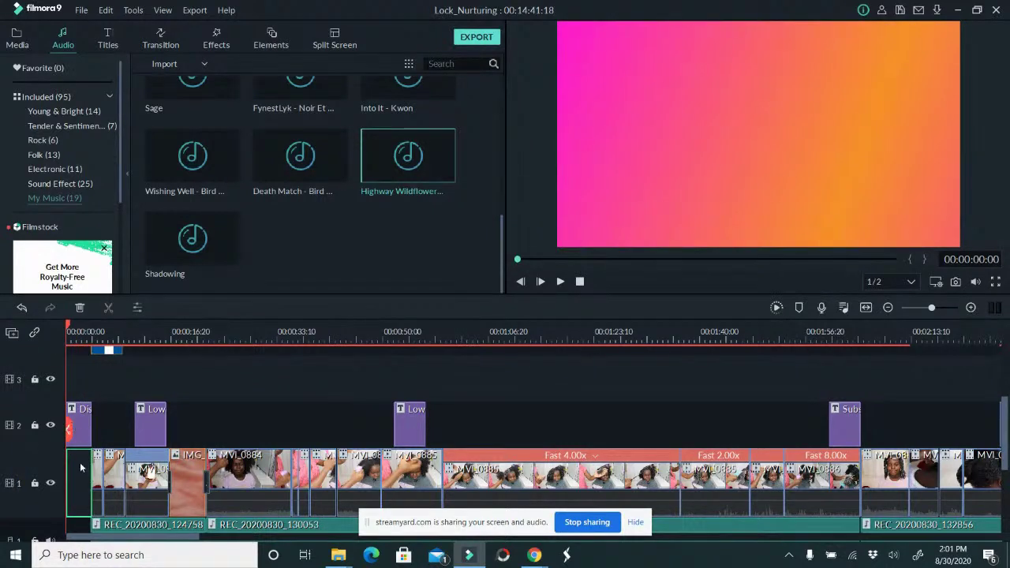
left_click(75, 427)
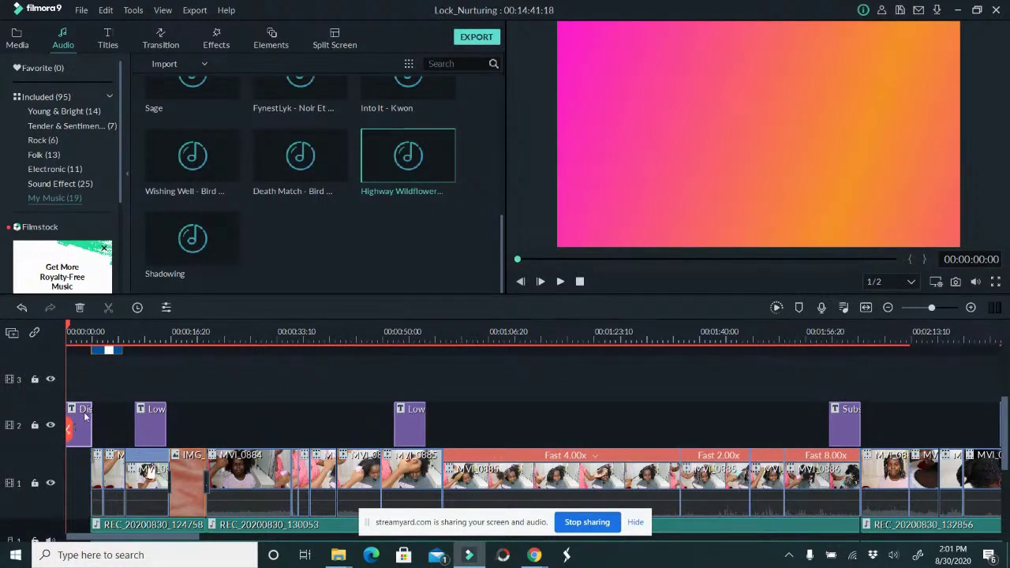
key("ctrl+z")
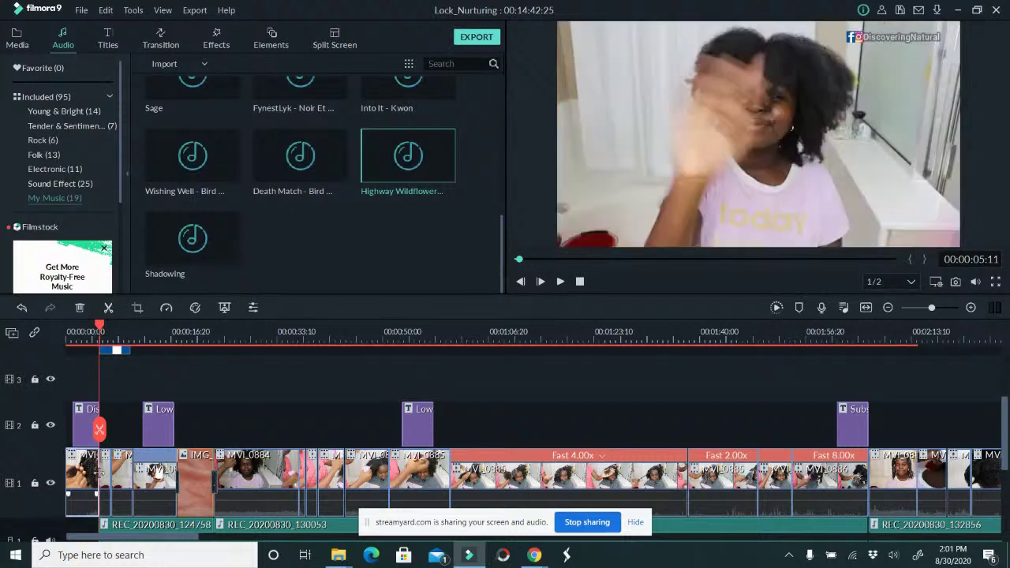
key("ctrl+z")
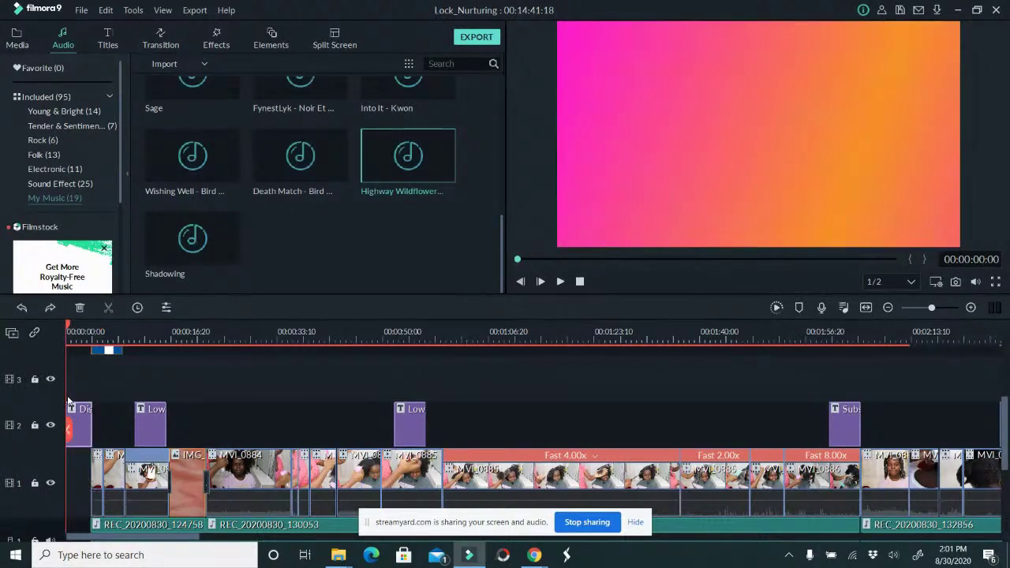
left_click_drag(67, 337, 66, 337)
key("ctrl+y")
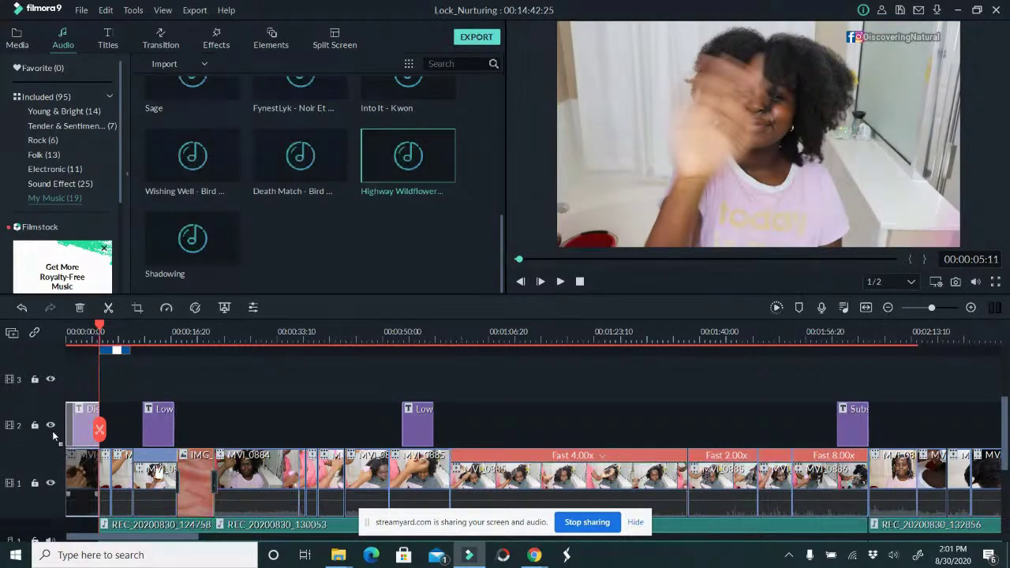
Move the opening MVI_0897 clip from video track 1 to the start of track 2, directly ahead of DiscoveringNatural_Title.
left_click_drag(52, 431, 52, 431)
right_click(82, 431)
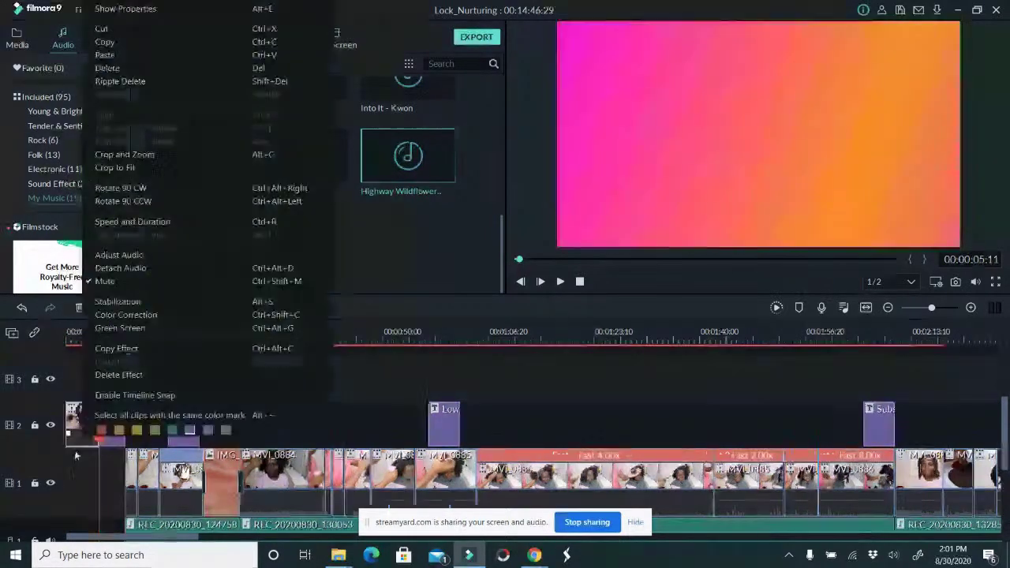
left_click(75, 473)
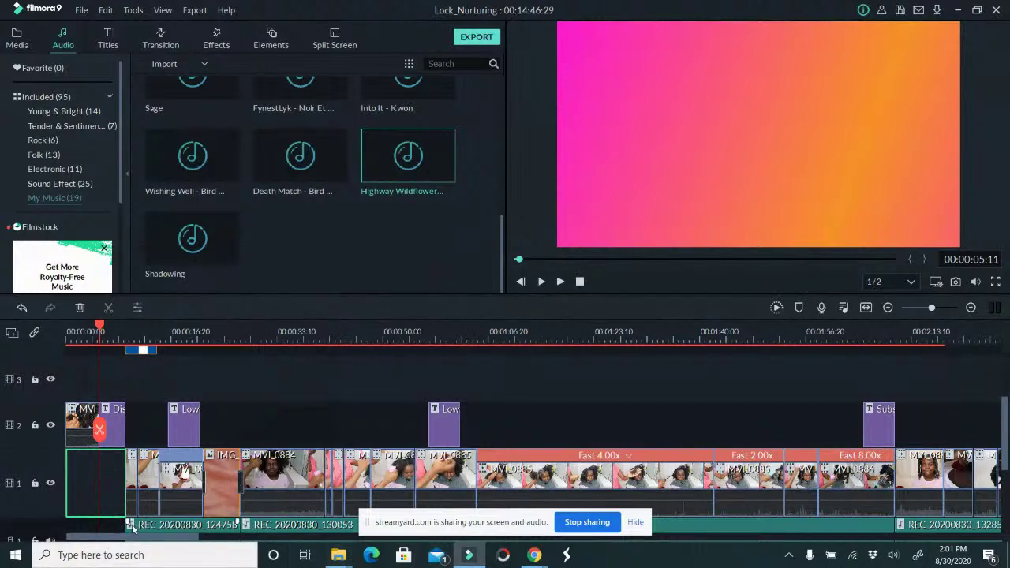
Insert a copy of the Fast 2.00x MVI_0885 clip found around 00:01:47:28 at the start of video track 2 and save the project.
mouse_move(136, 540)
left_mouse_down()
mouse_move(263, 553)
mouse_move(134, 544)
mouse_move(286, 526)
mouse_move(122, 501)
mouse_move(167, 506)
left_mouse_up()
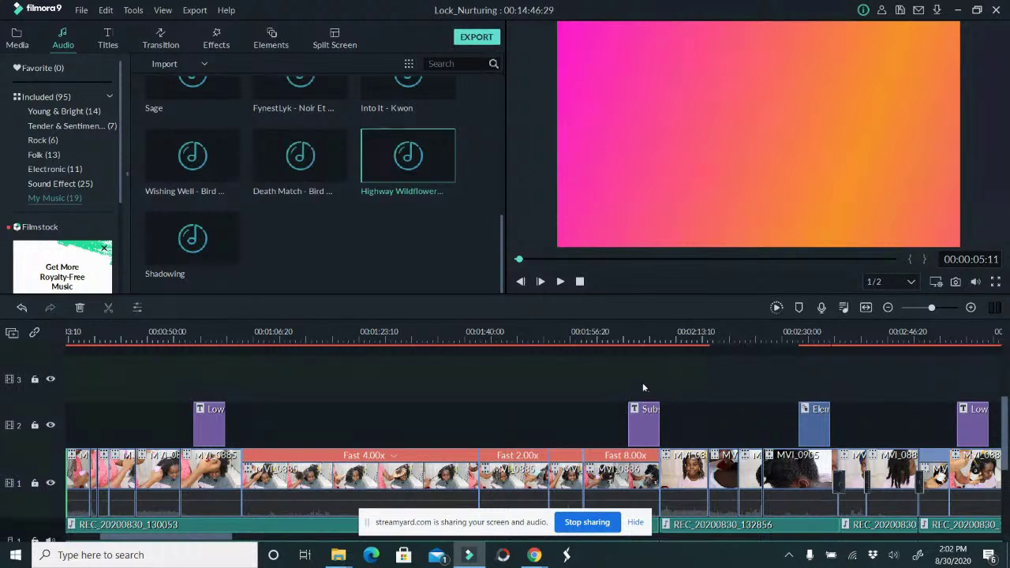
left_click(625, 336)
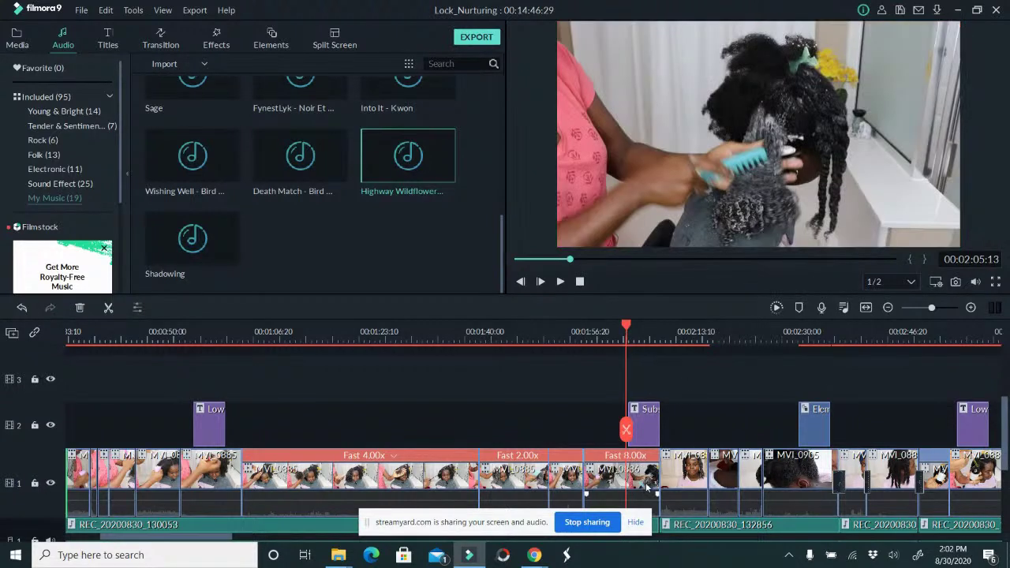
left_click(649, 488)
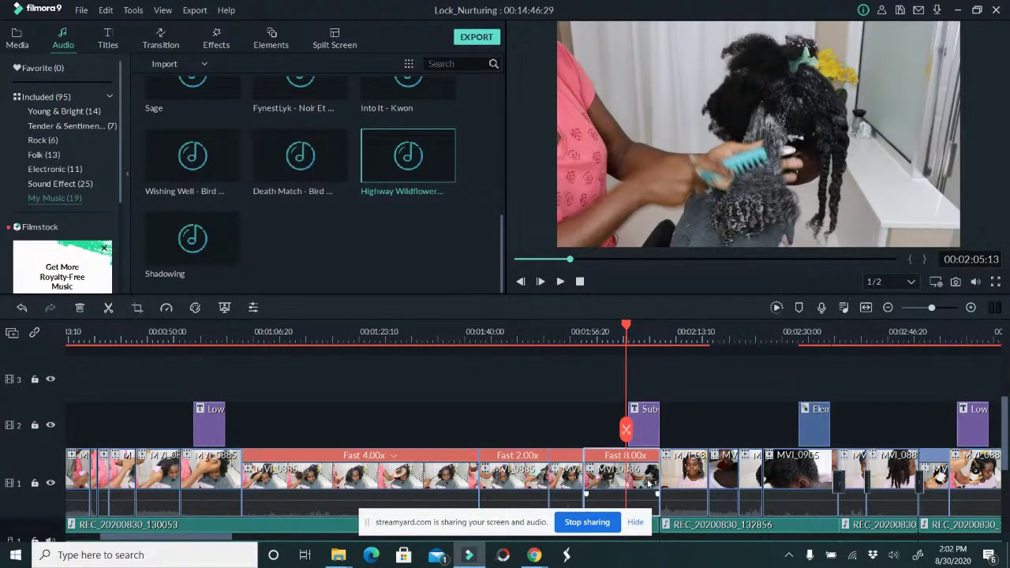
left_click(374, 479)
left_click(543, 488)
left_click(532, 327)
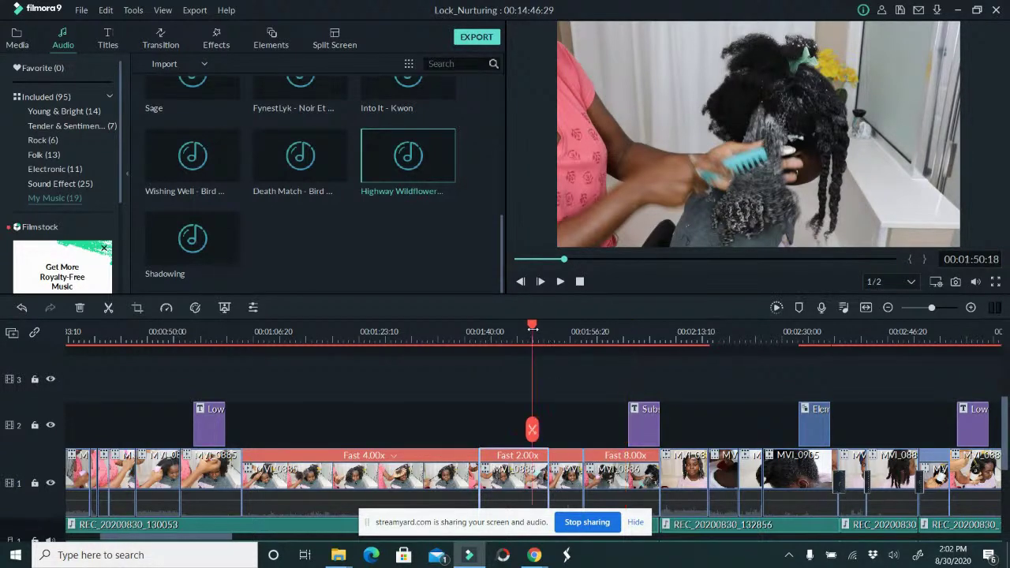
left_click_drag(533, 327, 516, 343)
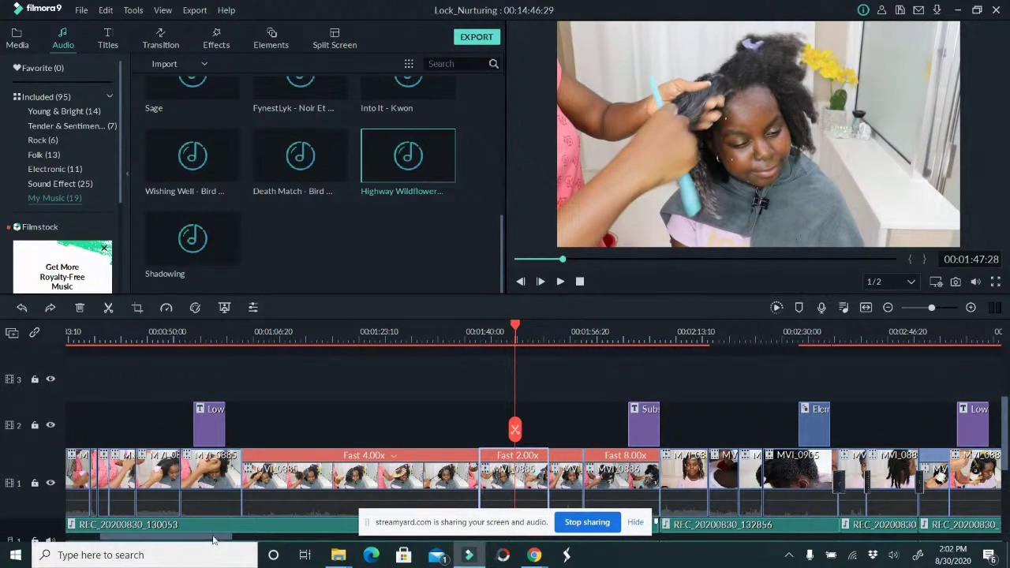
left_click_drag(215, 539, 122, 546)
left_click_drag(183, 471, 87, 434)
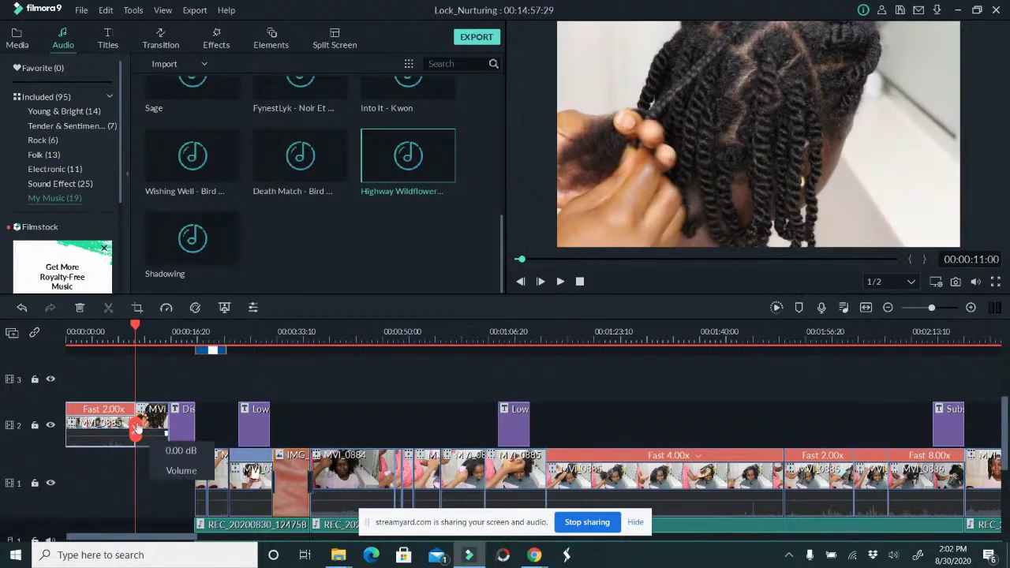
mouse_move(417, 163)
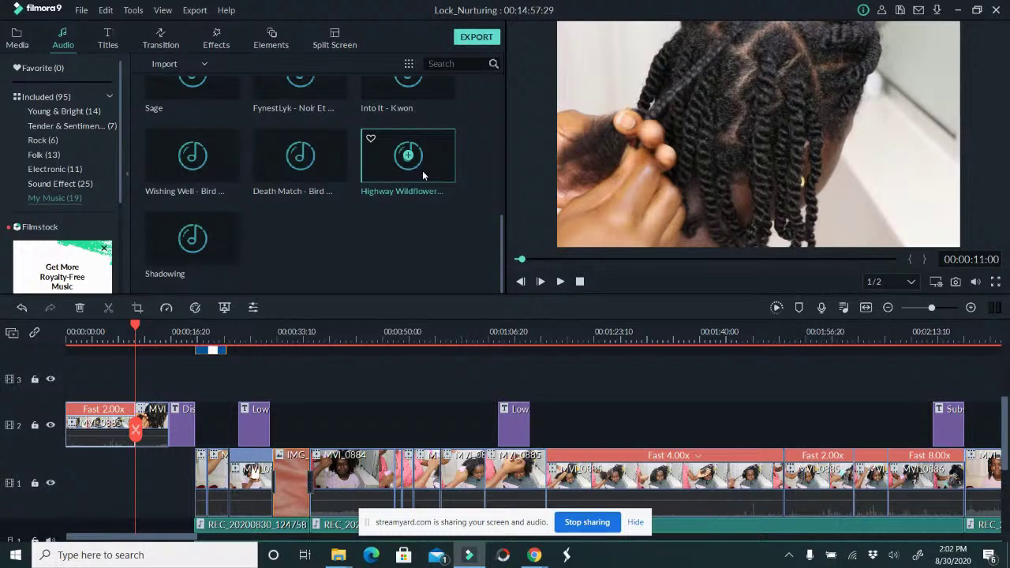
key("ctrl+s")
Trim the start of the Fast 2.00x clip at the beginning of video track 2 to a duration of 00:00:05:07.
left_click(193, 327)
left_click_drag(192, 327, 103, 347)
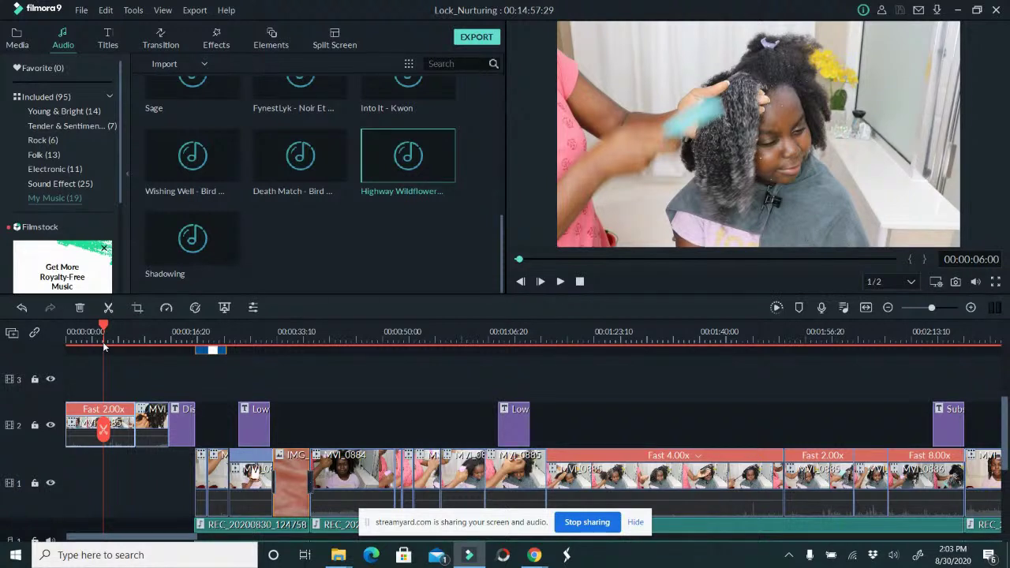
left_click(104, 434)
left_click_drag(67, 416, 100, 413)
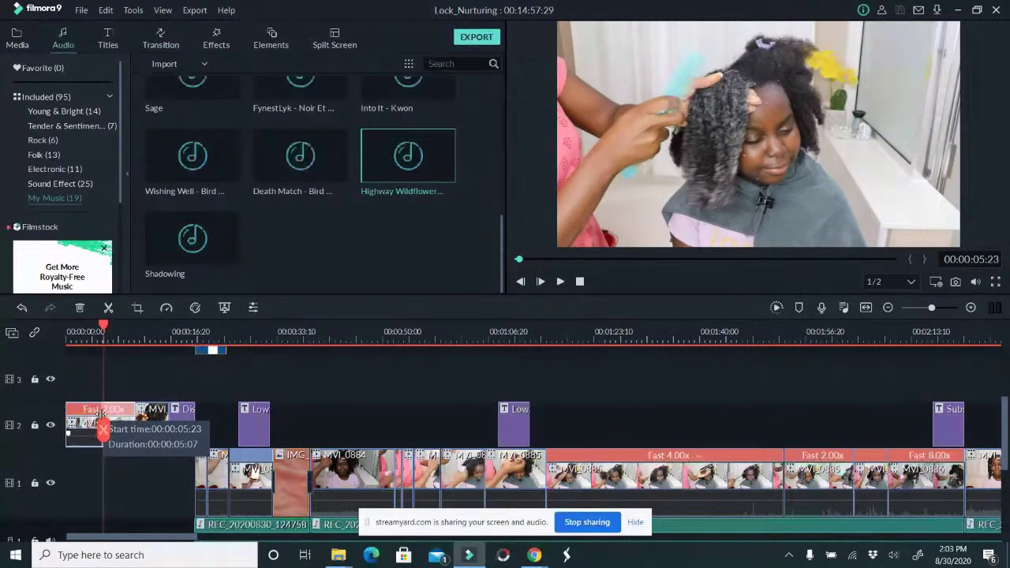
left_click_drag(101, 414, 101, 413)
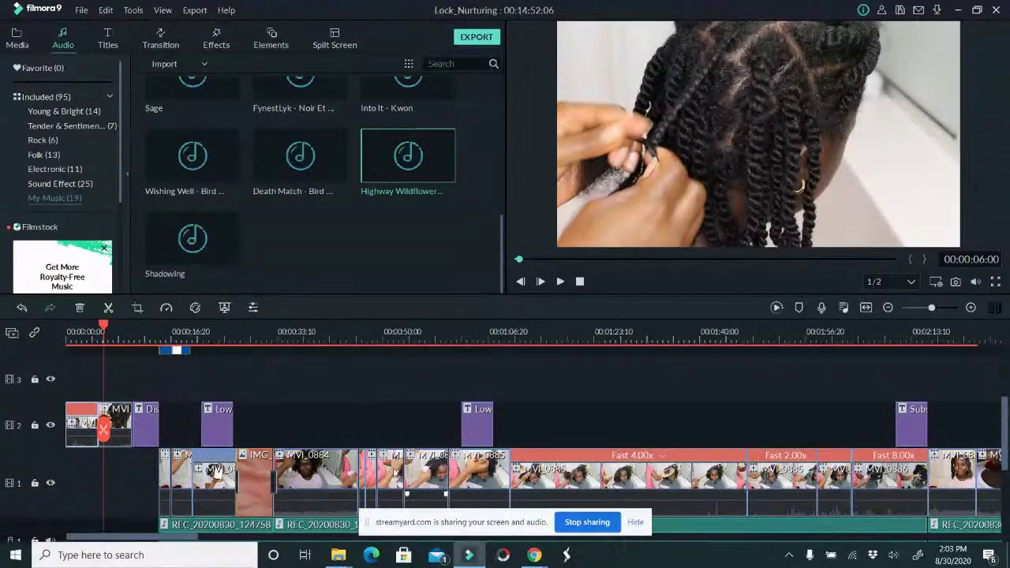
Insert a copy of the Slow 0.25x MVI_0889 product-bottle clip between the Fast 2.00x clip and MVI_0897 on video track 2.
left_click_drag(138, 537, 266, 541)
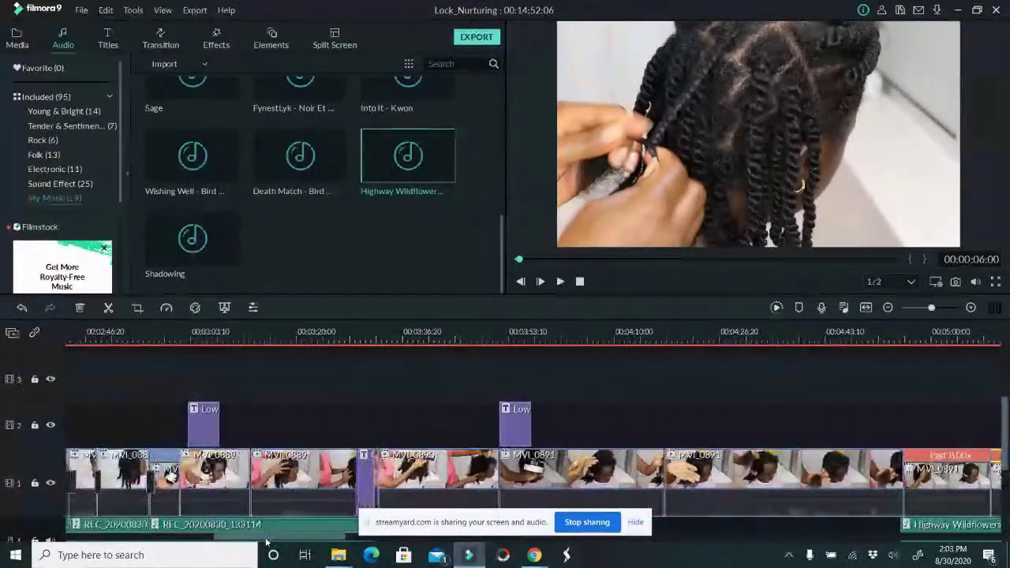
left_click(169, 476)
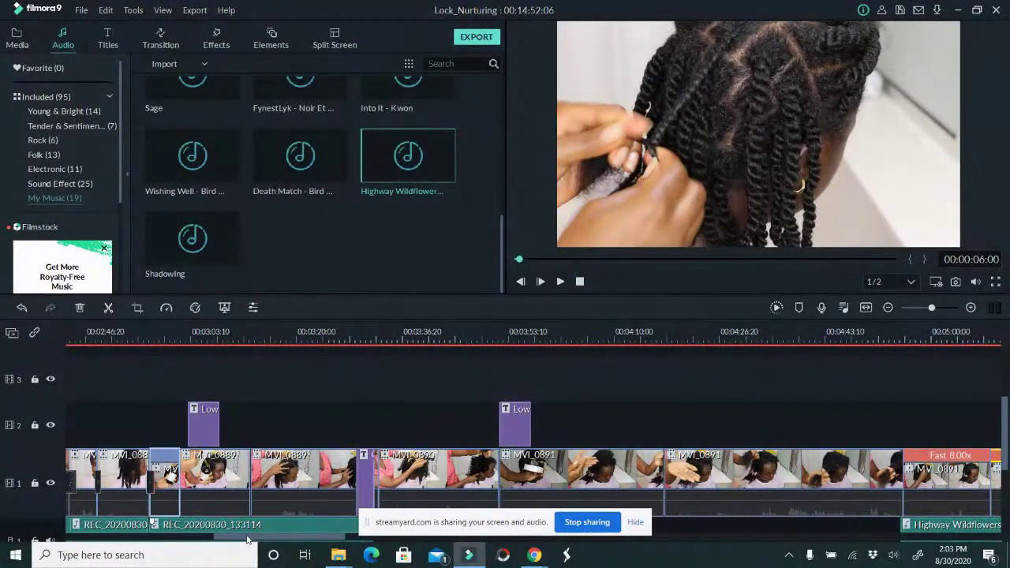
left_click_drag(247, 539, 99, 539)
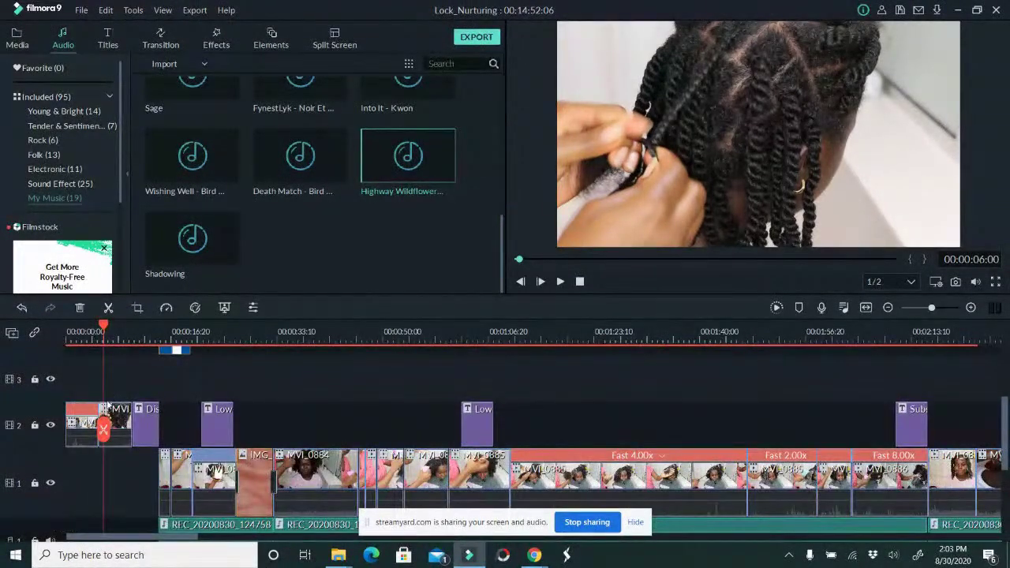
scroll(106, 414, "up", 3)
left_click_drag(103, 429, 71, 434)
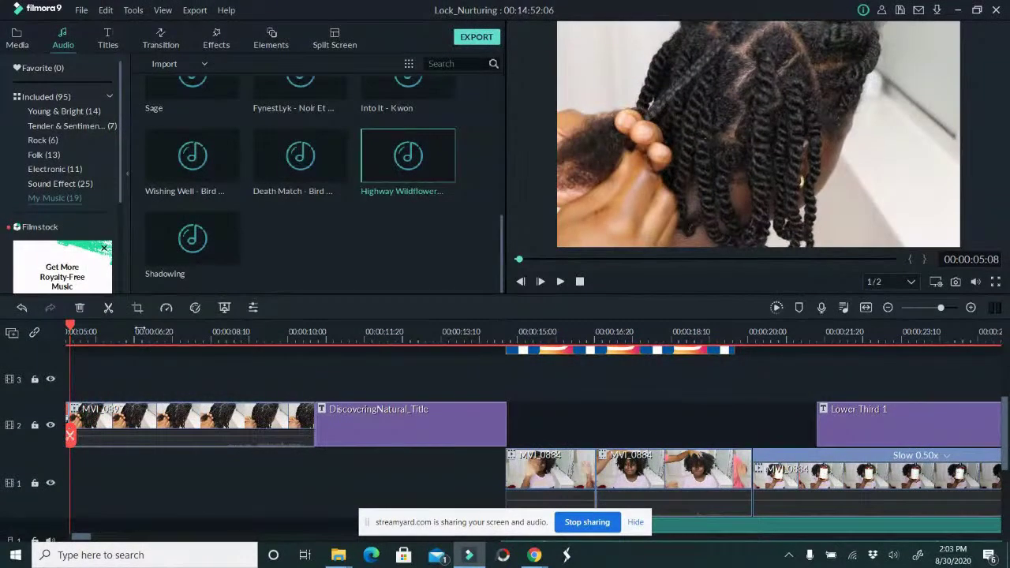
scroll(287, 436, "left", 3)
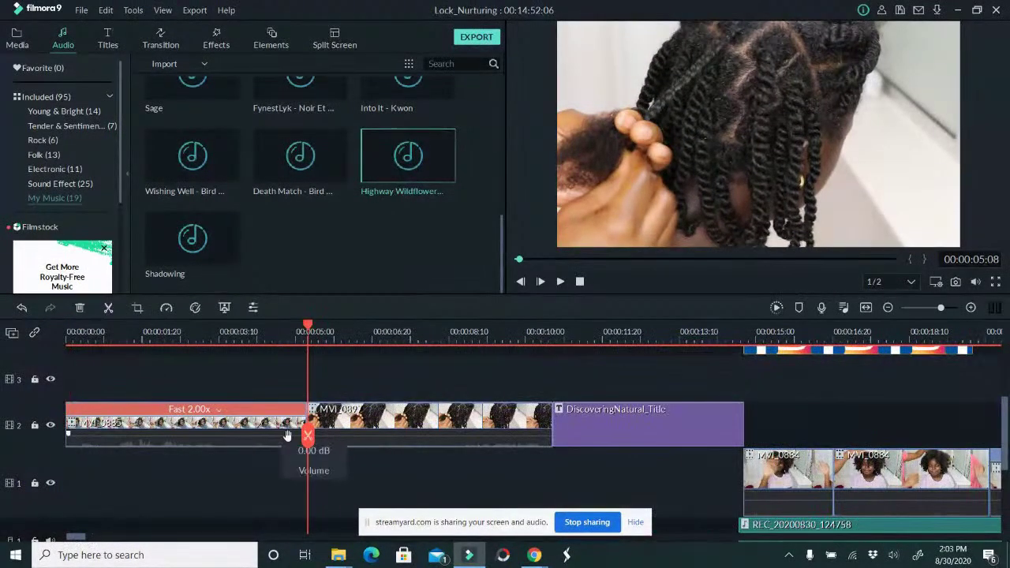
left_click_drag(307, 436, 305, 432)
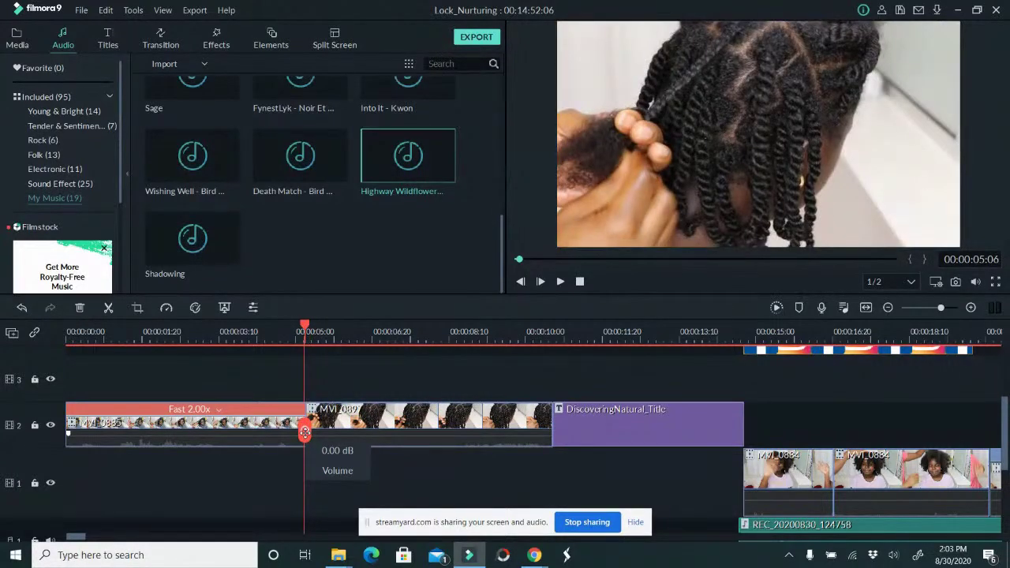
key("ctrl+v")
left_click_drag(366, 484, 337, 434)
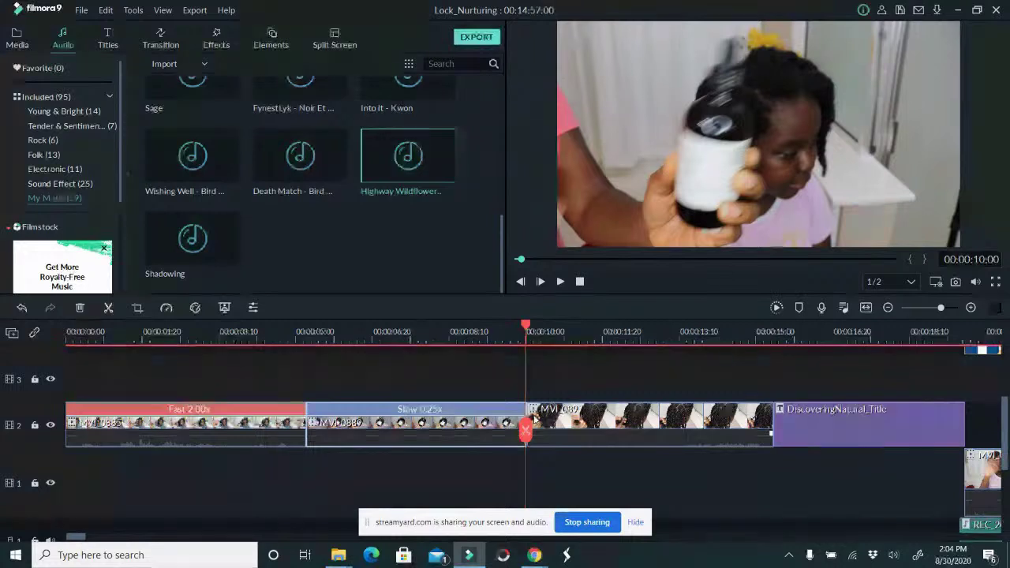
Split the Slow 0.25x MVI_0889 clip at 00:00:08:16 and delete its remainder, closing the gap before MVI_0897.
left_click(466, 331)
left_click_drag(466, 430, 459, 430)
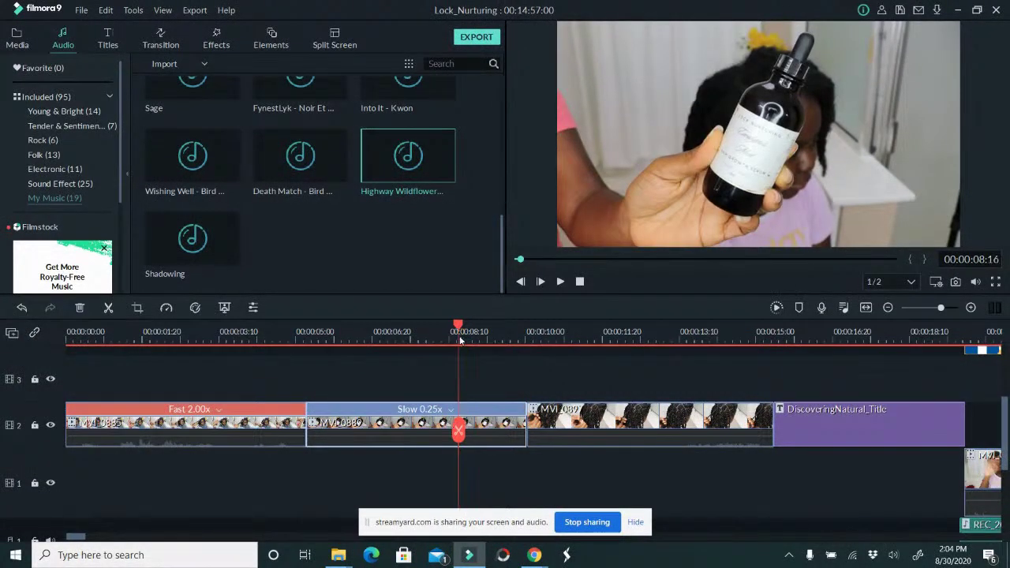
left_click(458, 430)
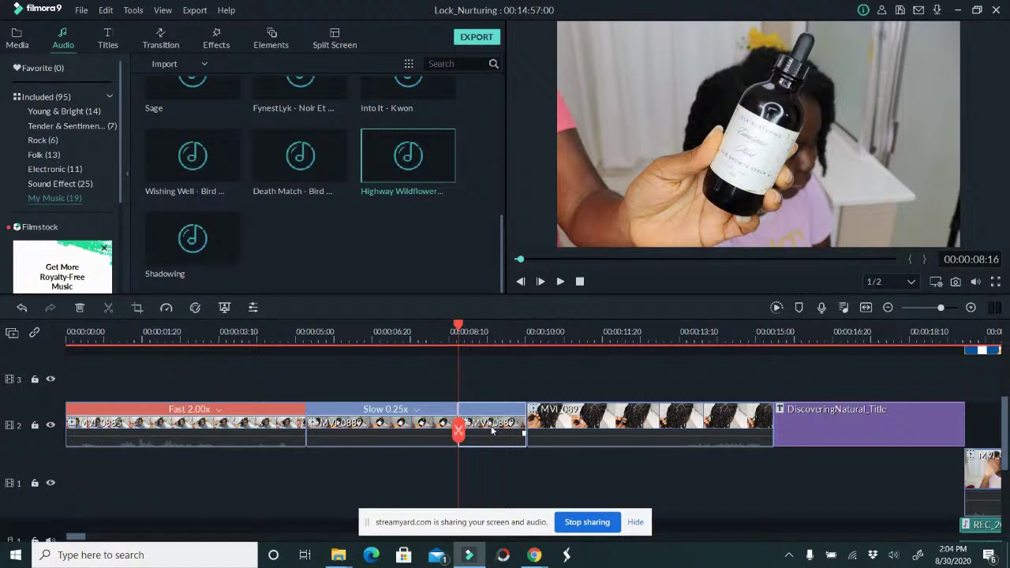
key("Delete")
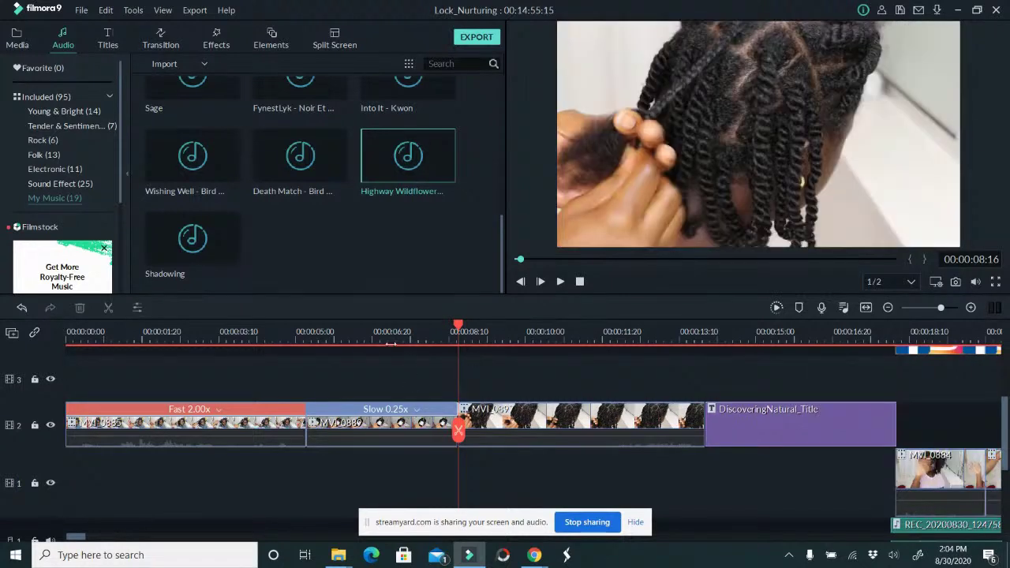
Trim about one second off the start of the Slow 0.25x MVI_0889 clip in the intro.
left_click(365, 336)
left_click(362, 340)
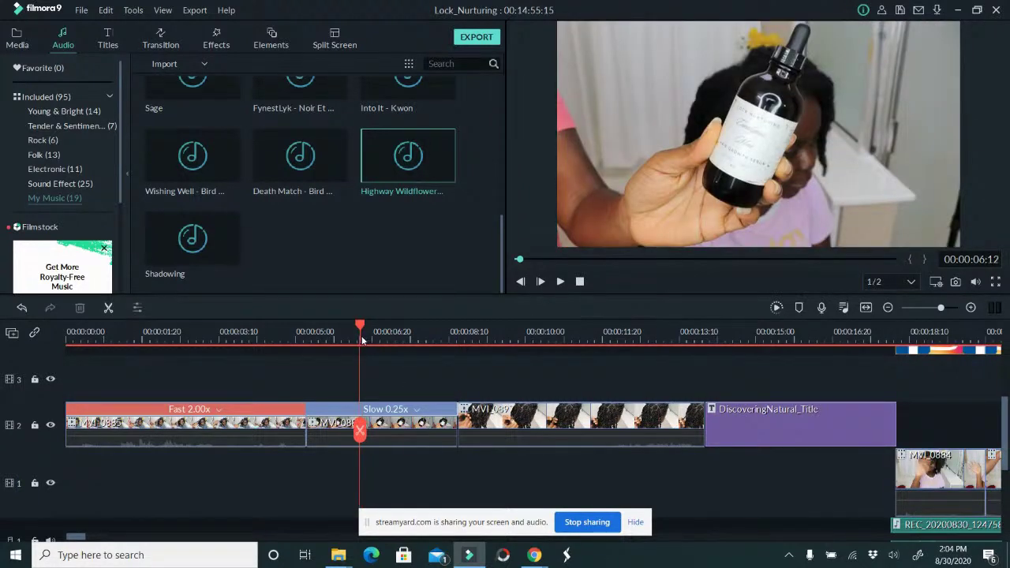
left_click(370, 427)
left_click_drag(307, 425, 350, 418)
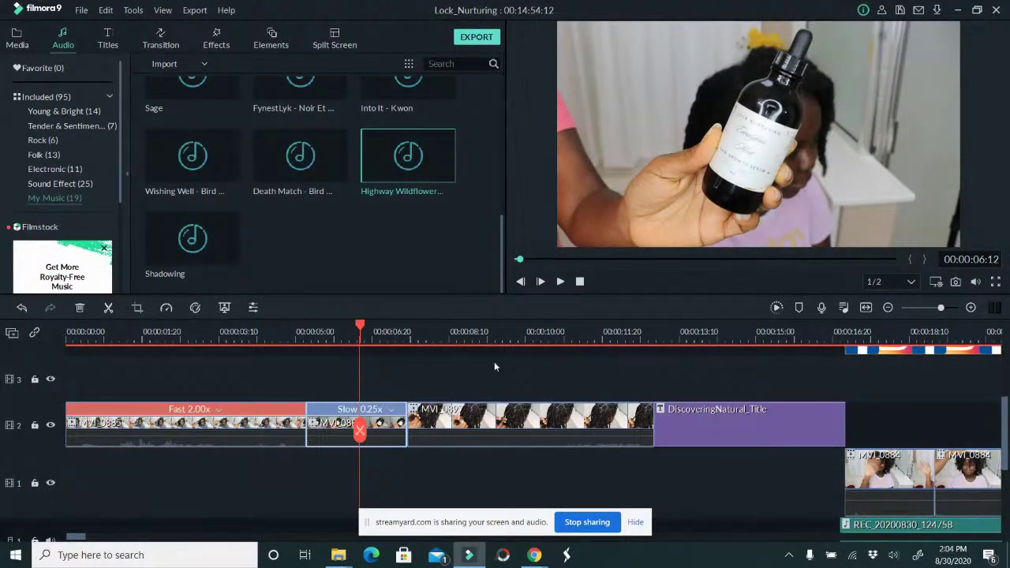
Scrub back through the opening Fast 2.00x MVI_0885 clip to 00:00:01:29.
left_click(203, 338)
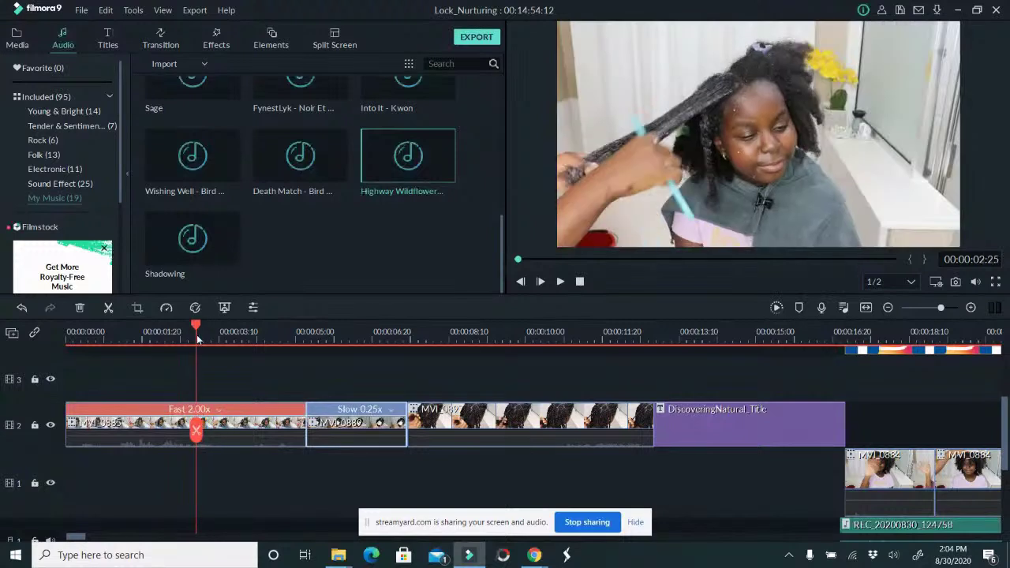
left_click_drag(205, 341, 156, 363)
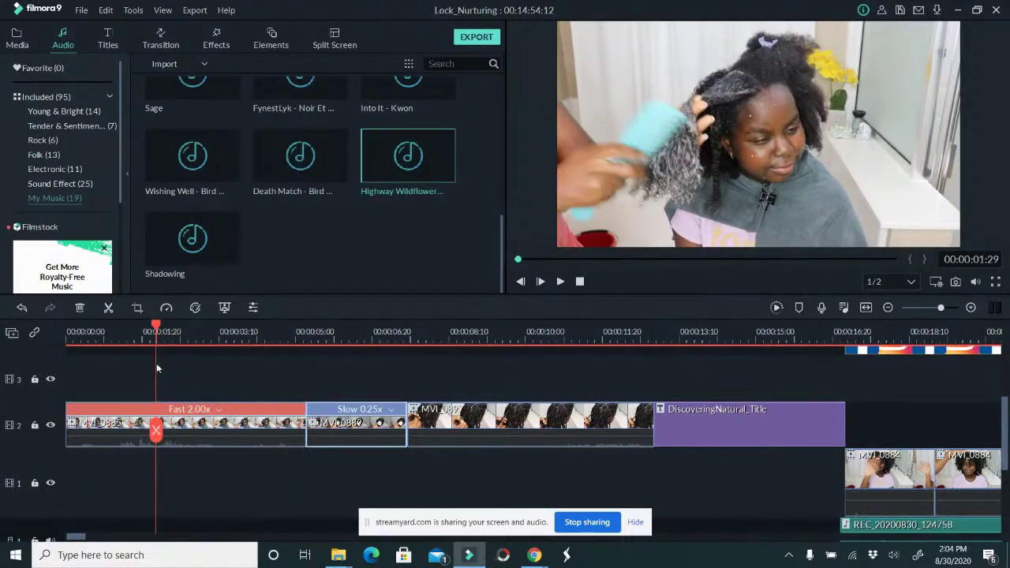
Split the fast 2.00x opening clip on video track 2 at 00:00:01:29 and ripple-delete its first part.
left_click(156, 430)
left_click(126, 431)
key("alt+Delete")
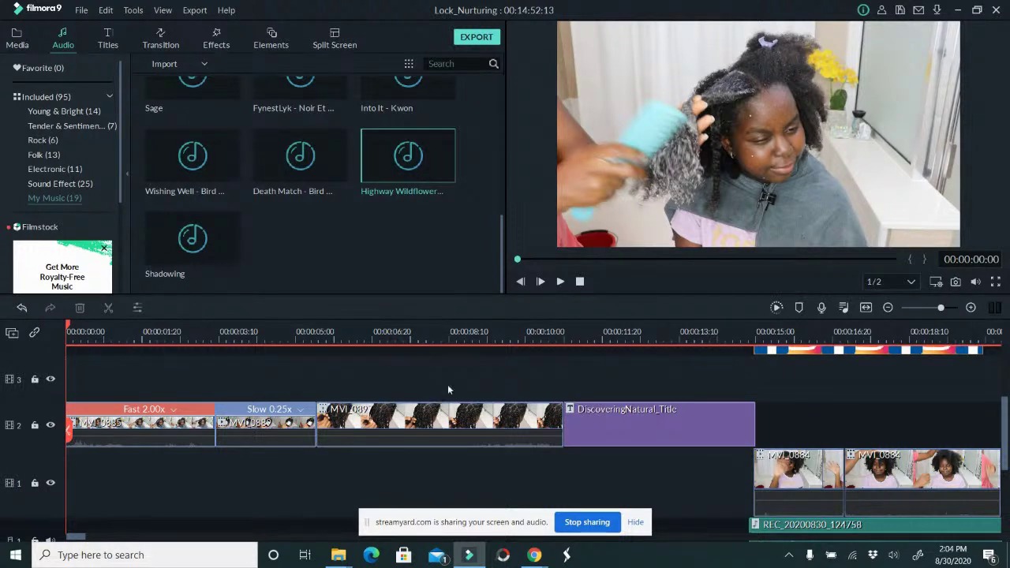
Split clip MVI_0897 at 00:00:07:11 and ripple-delete the part after the cut.
left_click_drag(411, 324, 407, 337)
left_click(403, 430)
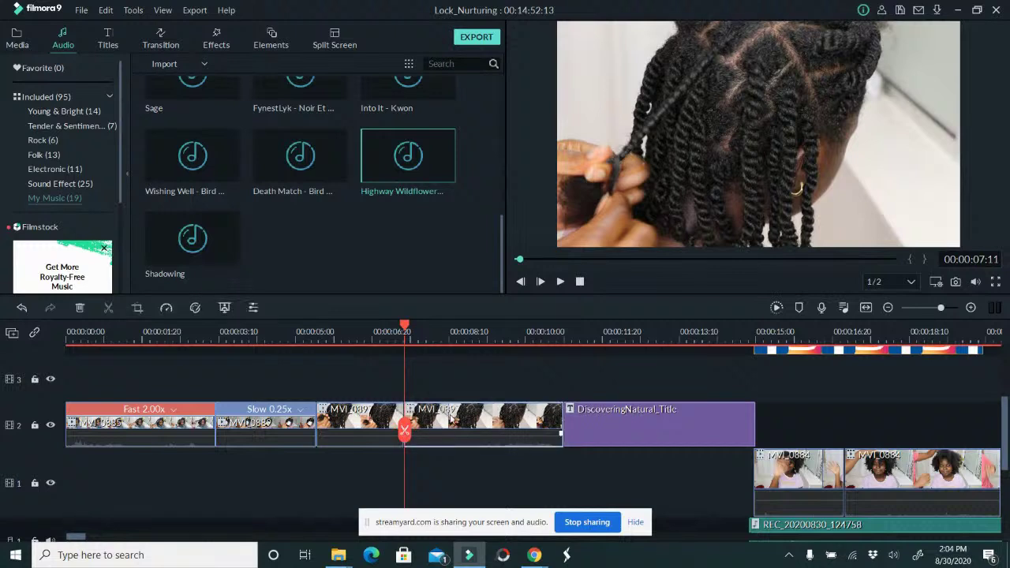
key("Delete")
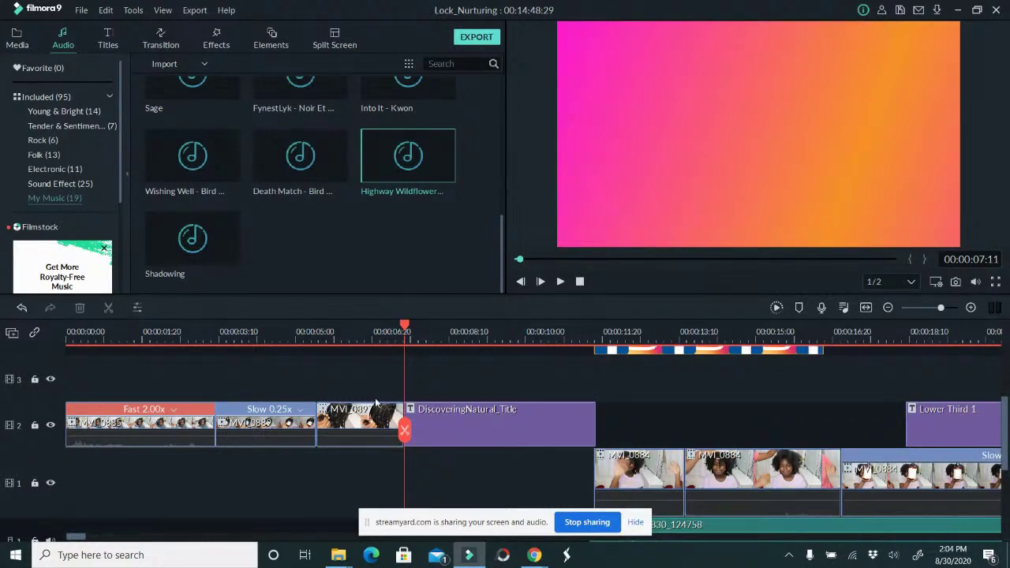
Preview the first seconds of the Highway Wildflowers music track from My Music.
left_click(69, 331)
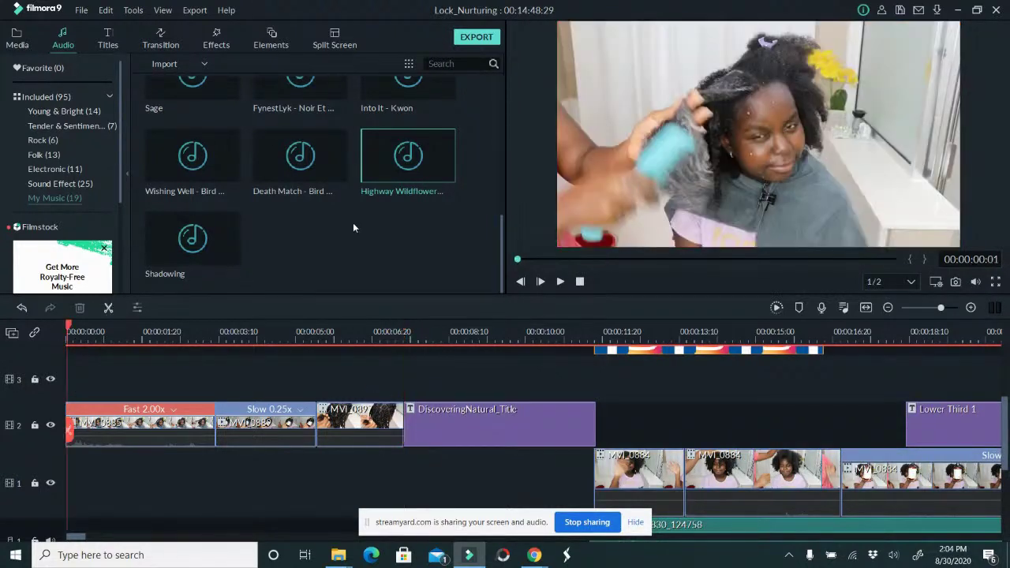
double_click(377, 168)
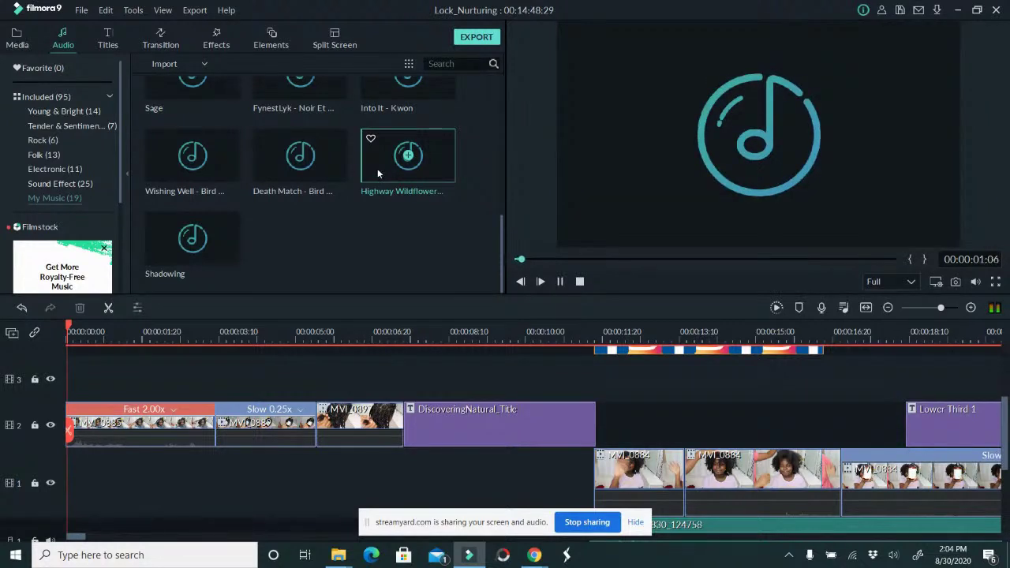
left_click(559, 281)
scroll(544, 301, "down", 1)
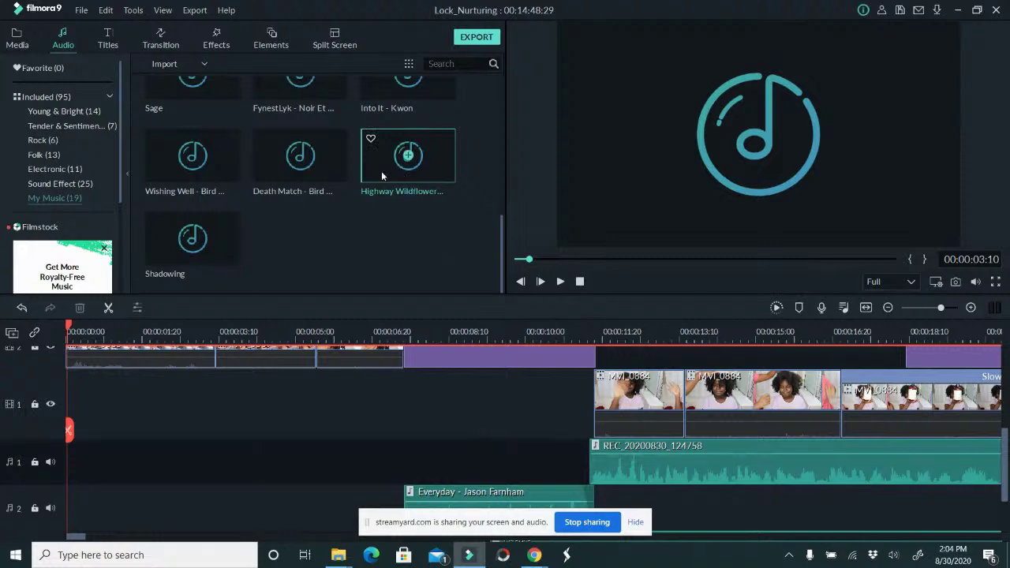
left_click_drag(341, 253, 252, 395)
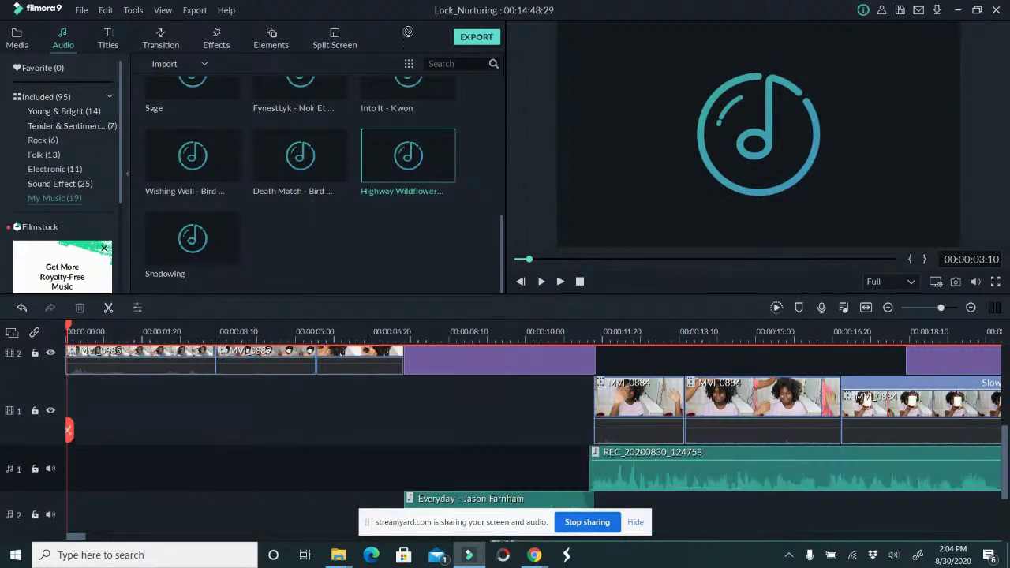
left_click(476, 502)
key("shift+Delete")
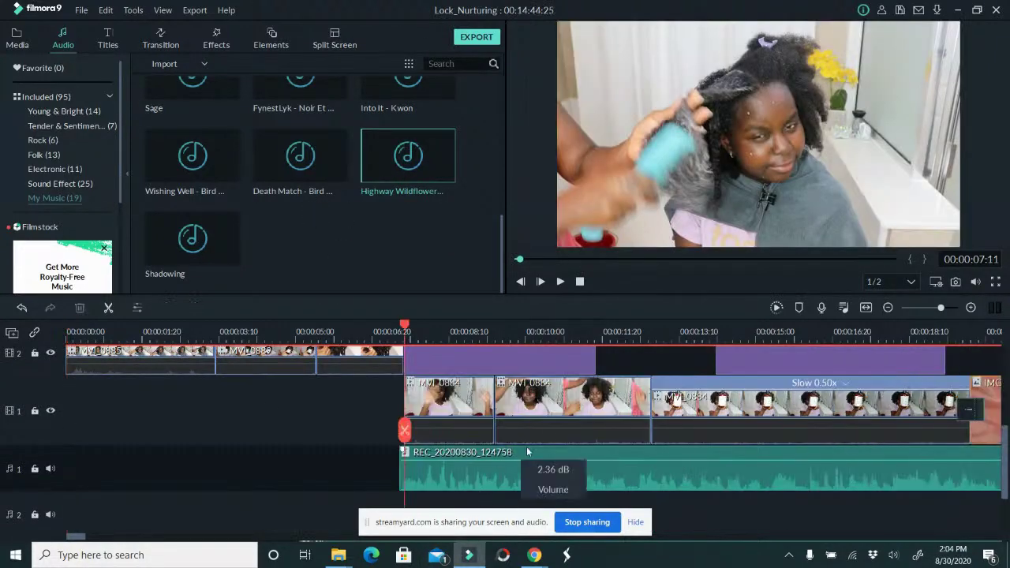
key("ctrl+z")
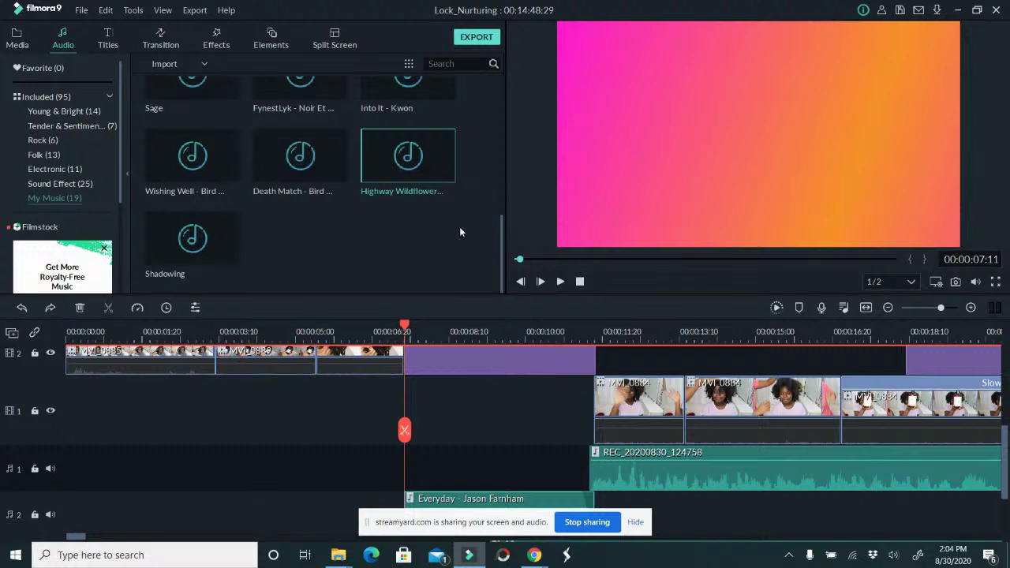
Place Highway Wildflowers at the start of audio track 1, split it at 00:00:07:11 and delete the remainder.
left_click_drag(408, 153, 25, 451)
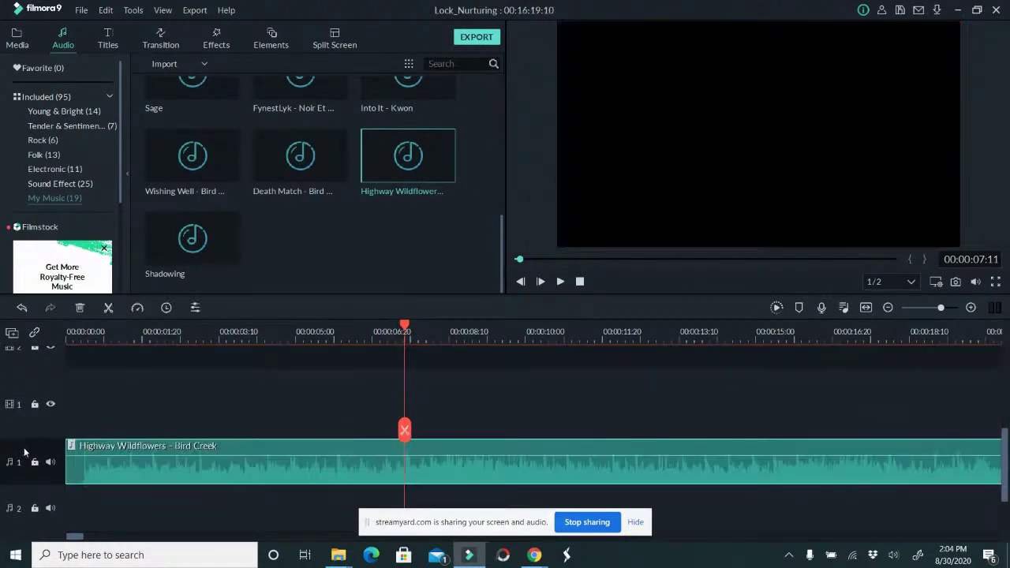
left_click(404, 432)
left_click(431, 450)
key("Delete")
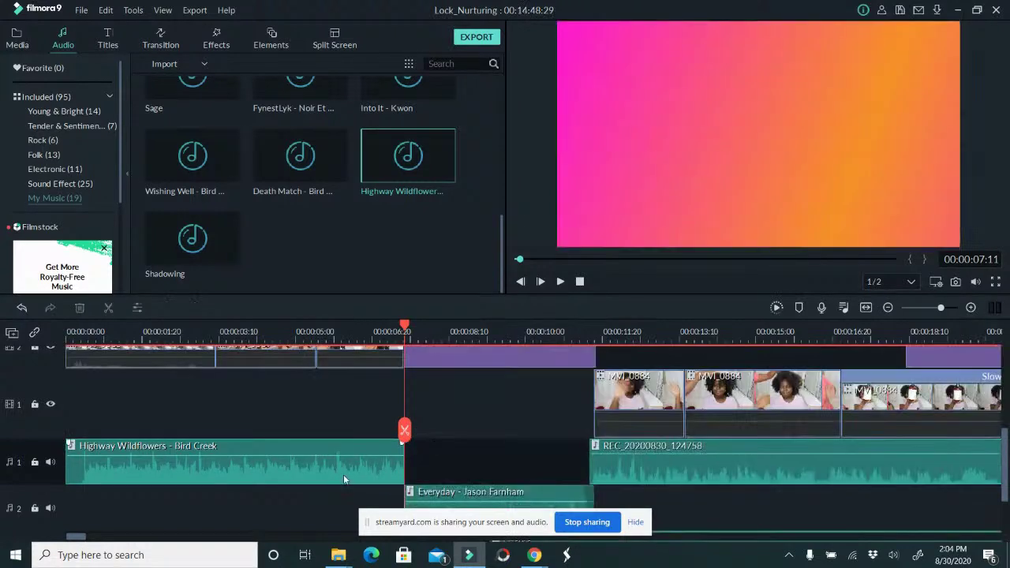
Trim the silent start of the Highway Wildflowers clip and extend its end to meet the REC_20200830_124758 recording.
left_click(139, 446)
left_click_drag(68, 462, 80, 466)
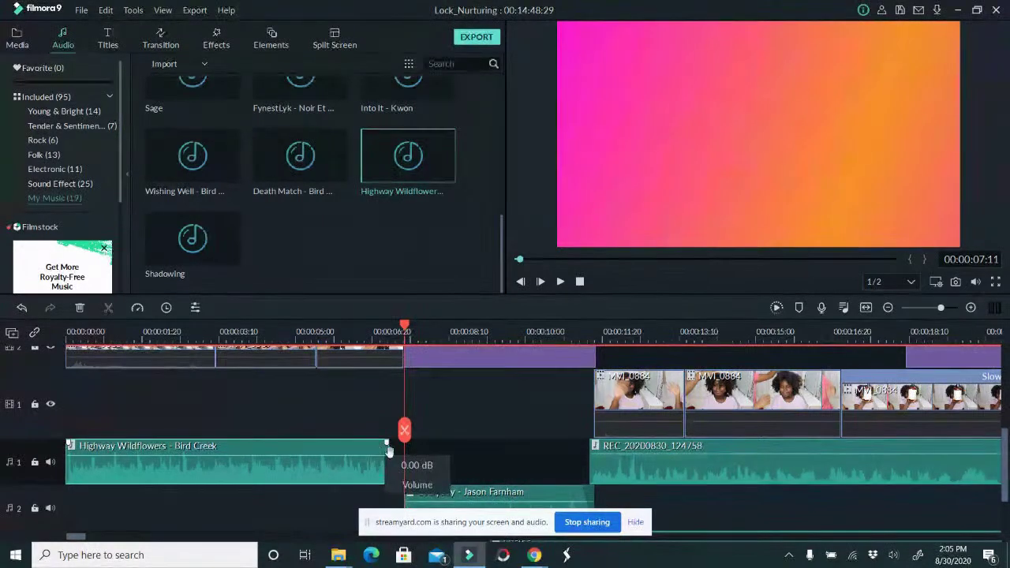
left_click_drag(390, 462, 590, 458)
Delete the Everyday music clip from audio track 2 and save the project.
left_click(583, 493)
key("Delete")
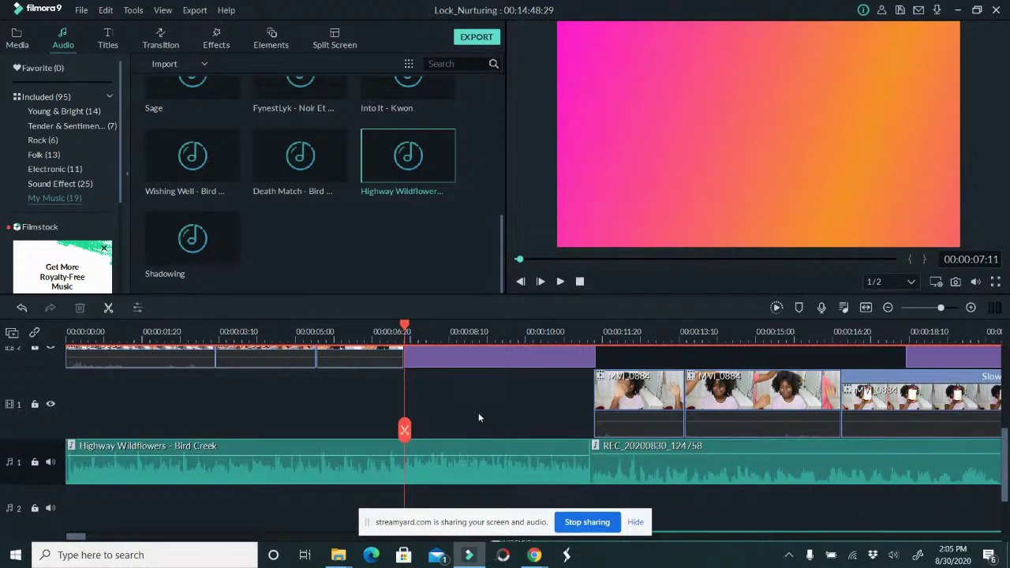
key("ctrl+s")
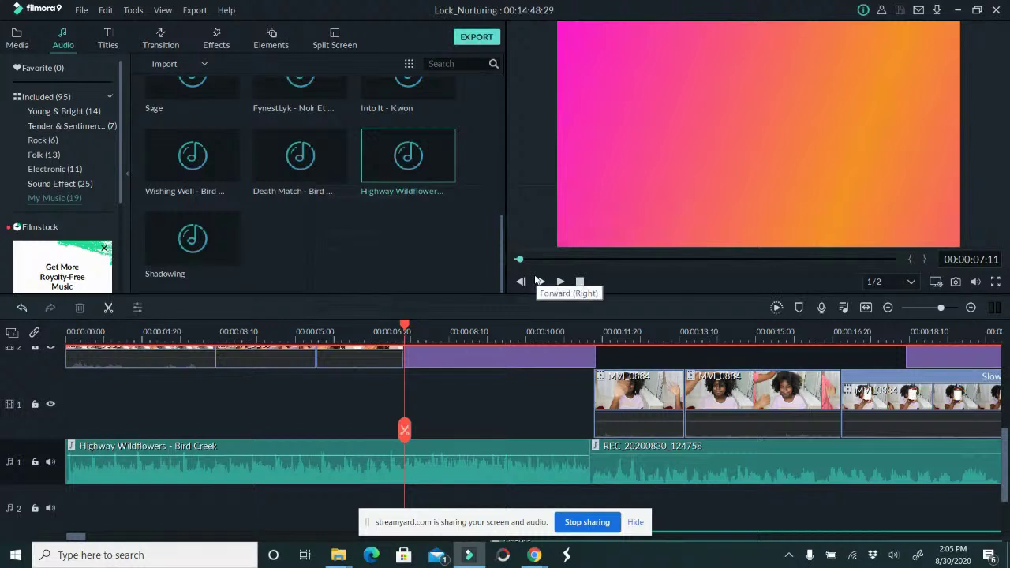
Play the intro from the beginning and replay the cut between the fast and slow clips from 00:00:02:28.
left_click(68, 326)
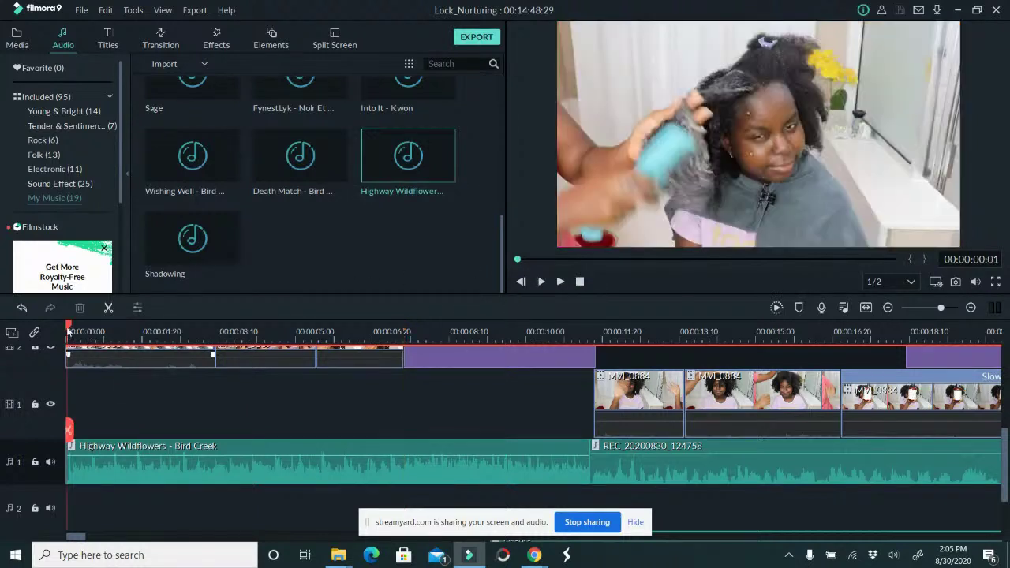
left_click(561, 282)
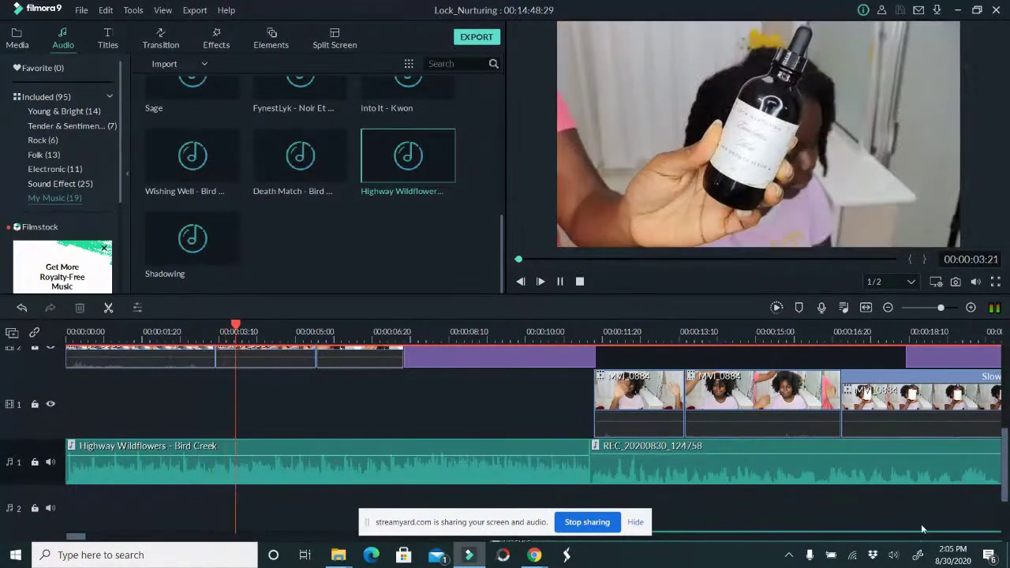
left_click(564, 283)
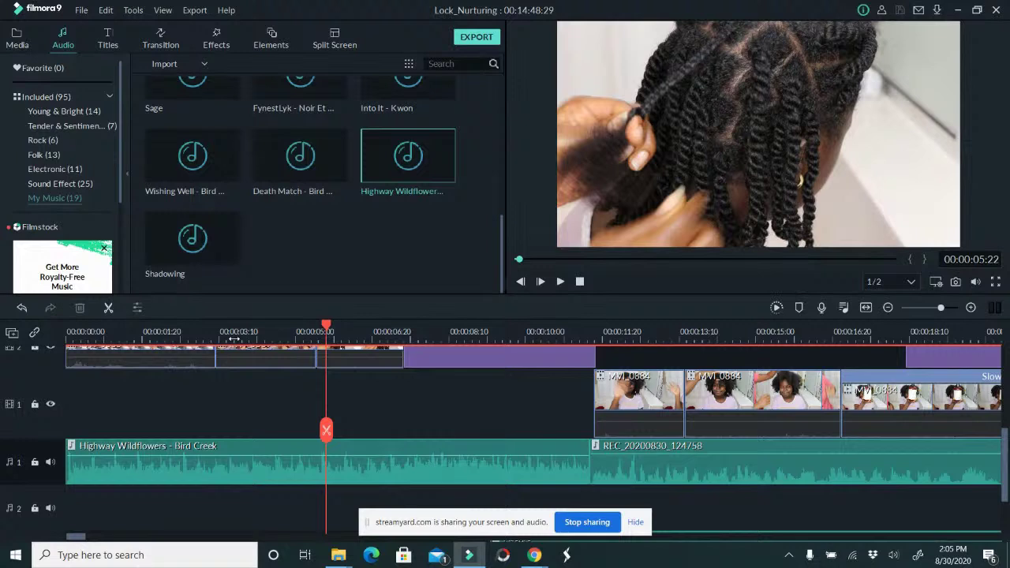
left_click(200, 326)
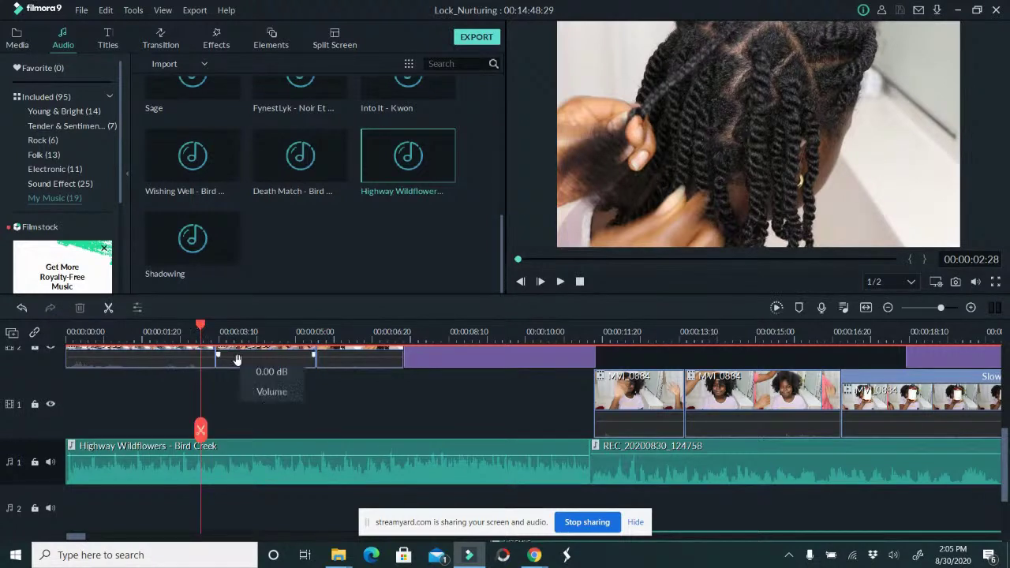
left_click(558, 281)
left_click(559, 281)
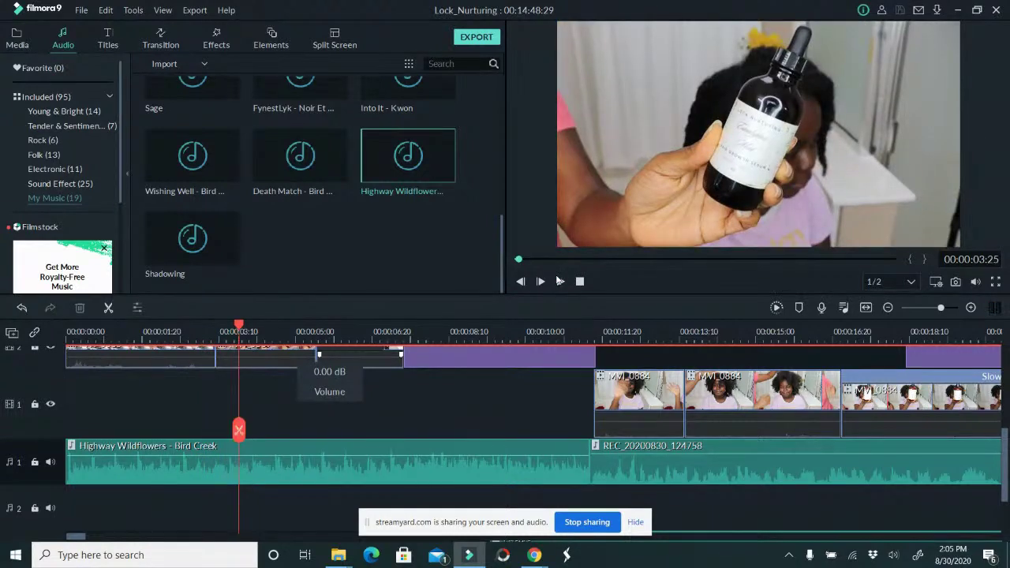
Extend the end of the fast 2.00x clip to about 00:00:03:23 and lengthen the Highway Wildflowers clip to meet the voice recording.
left_click(275, 471)
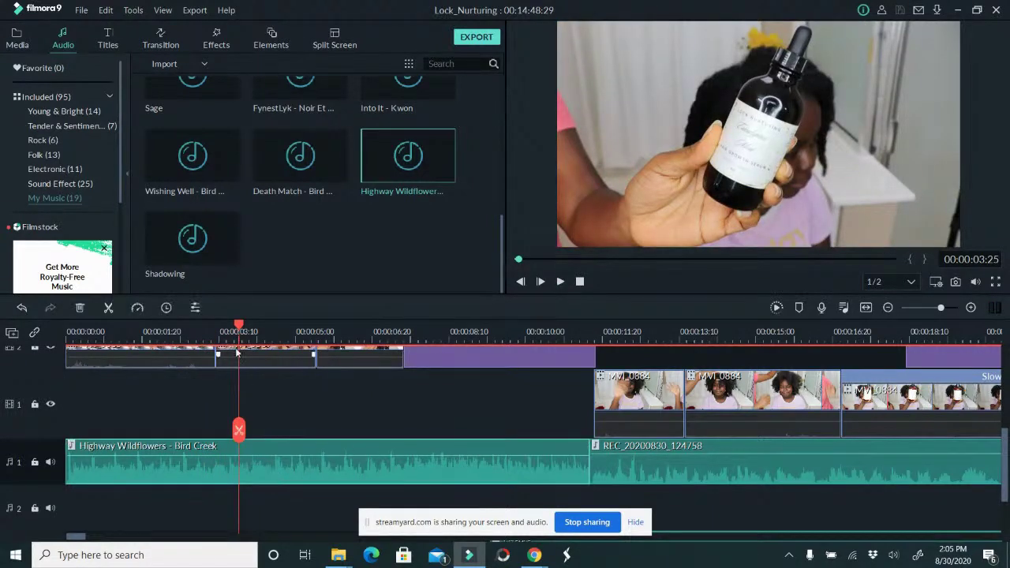
left_click(197, 352)
left_click(212, 368)
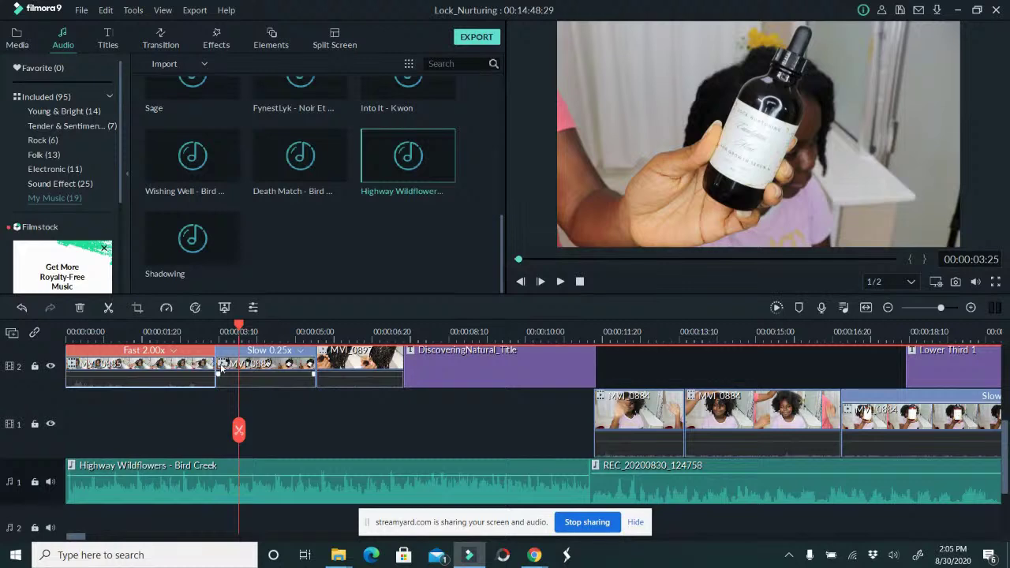
left_click_drag(214, 365, 236, 367)
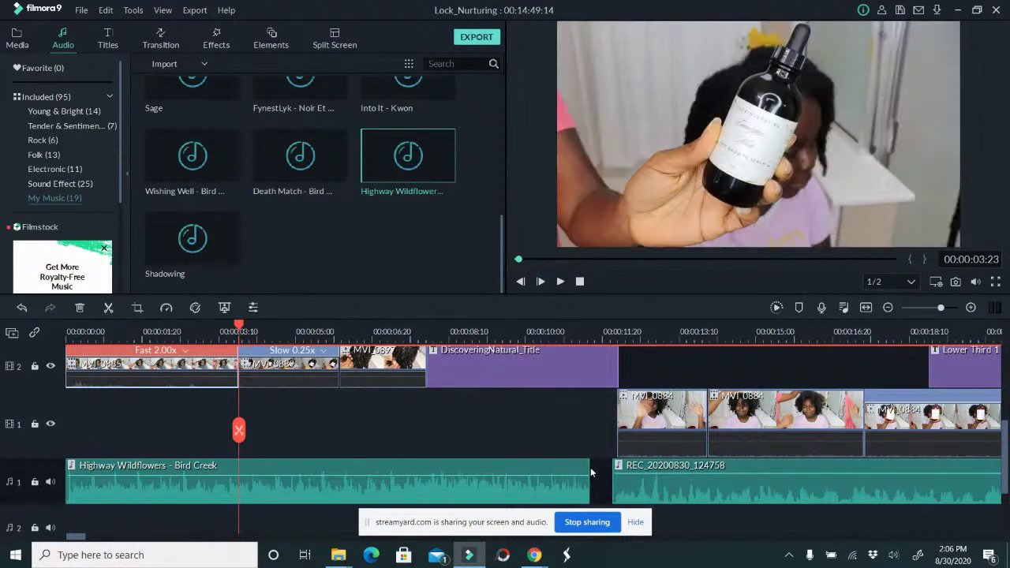
left_click_drag(586, 482, 611, 478)
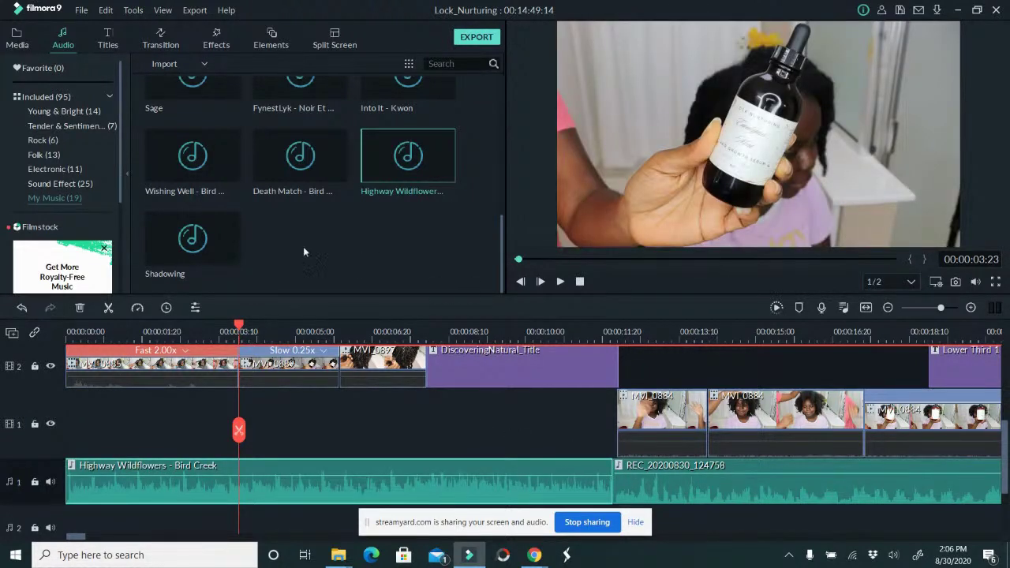
Save the project and play the intro from the start through the slow 0.25x clip.
left_click(70, 355)
left_click(67, 335)
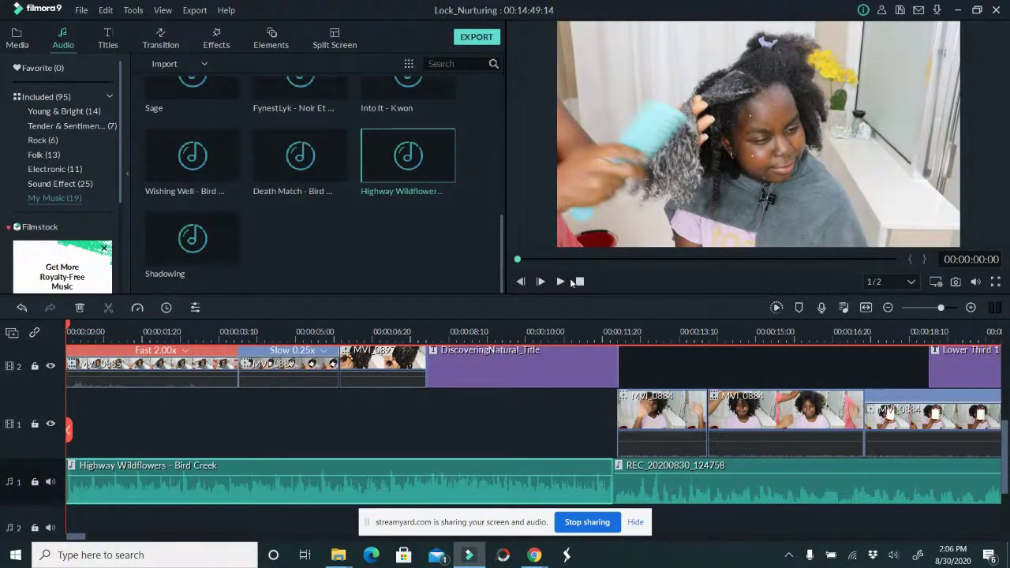
key("ctrl+s")
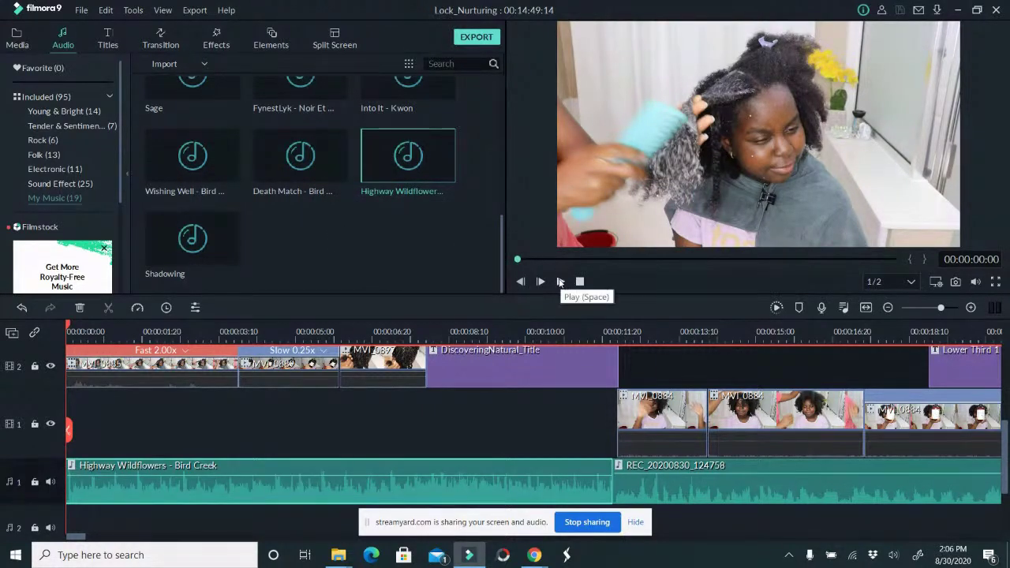
left_click(562, 283)
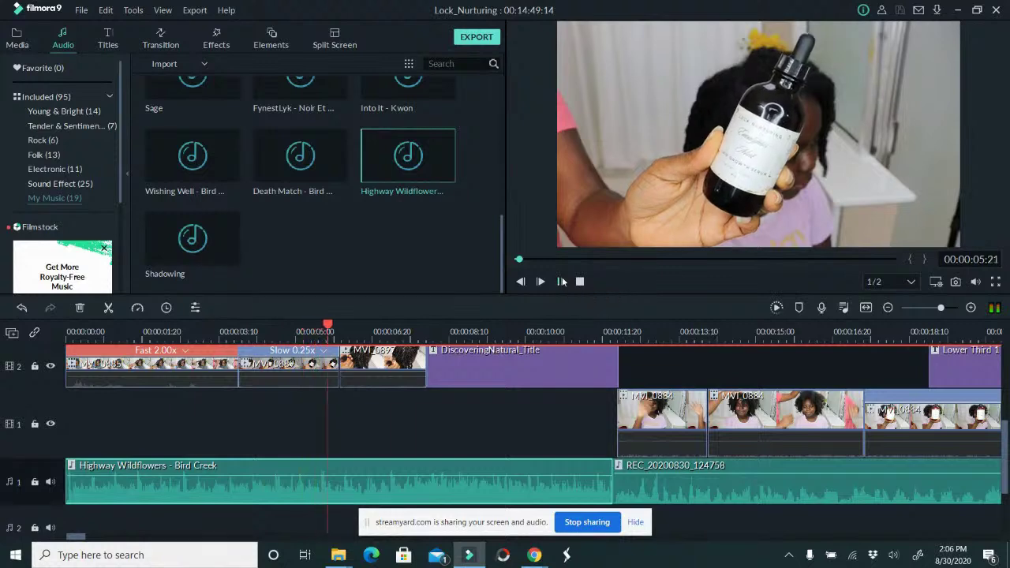
left_click(561, 282)
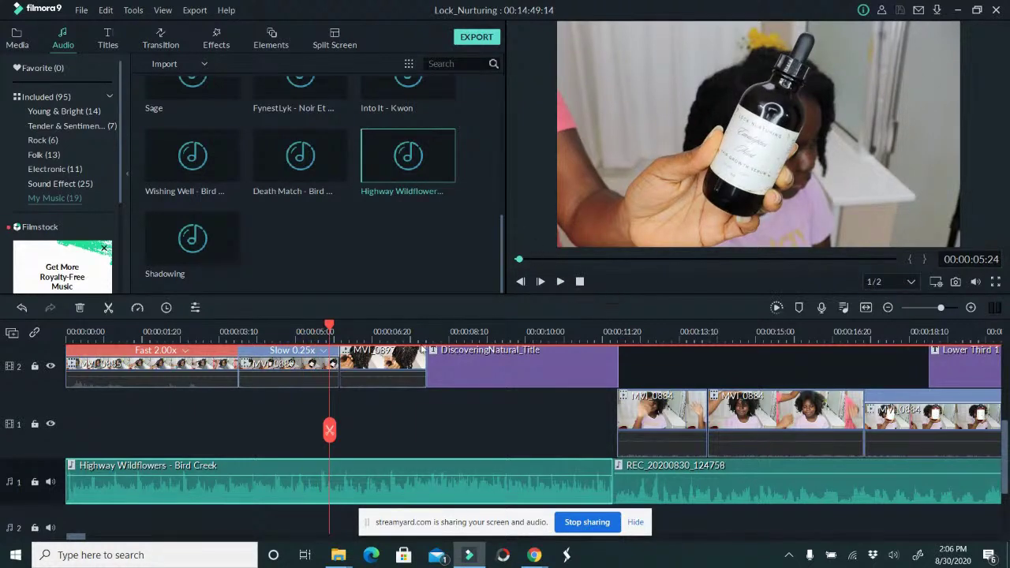
Add a Morph transition between the fast 2.00x clip and the slow 0.25x clip on video track 2.
scroll(242, 462, "up", 2)
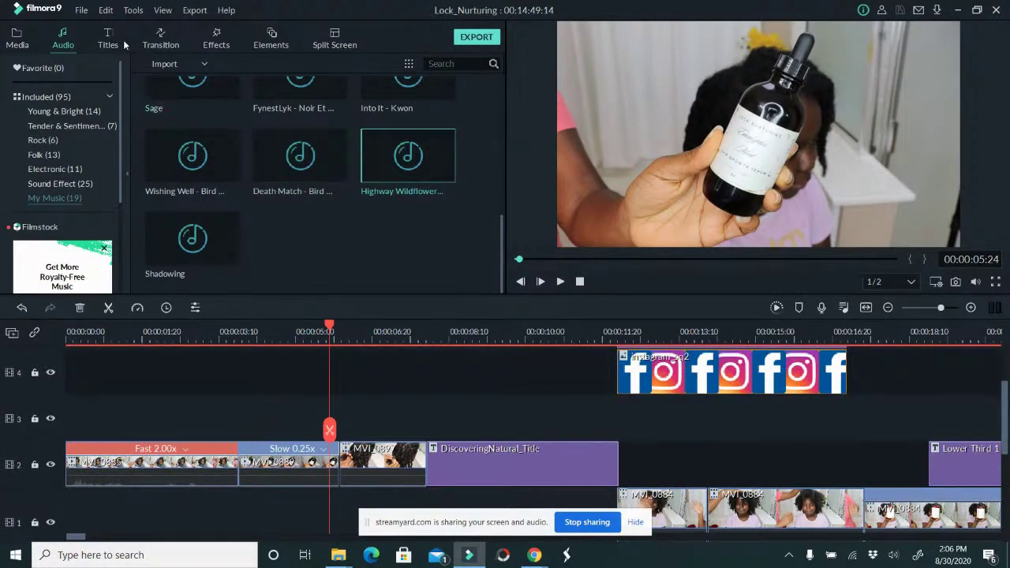
left_click(161, 39)
scroll(341, 193, "down", 3)
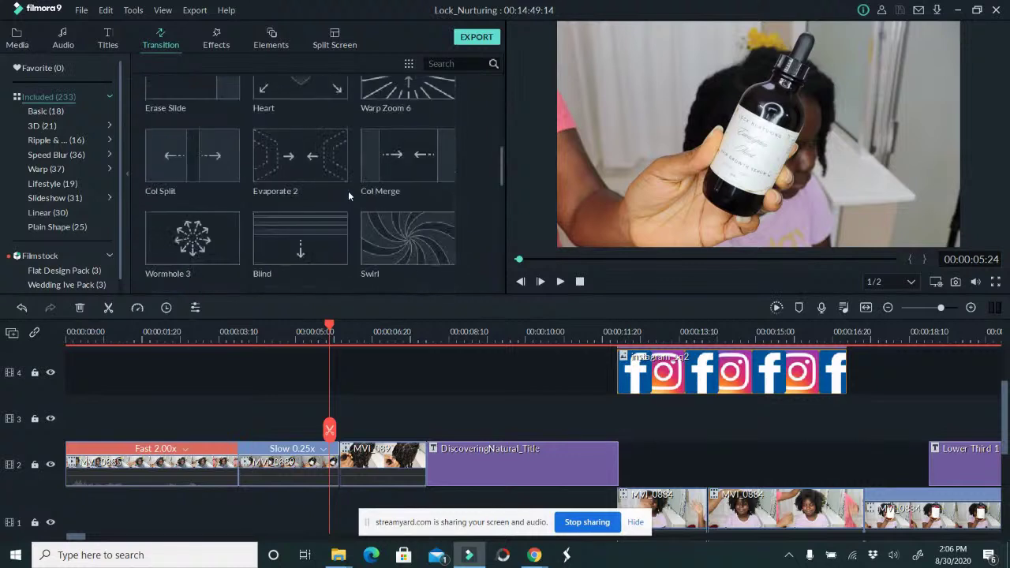
scroll(329, 168, "up", 3)
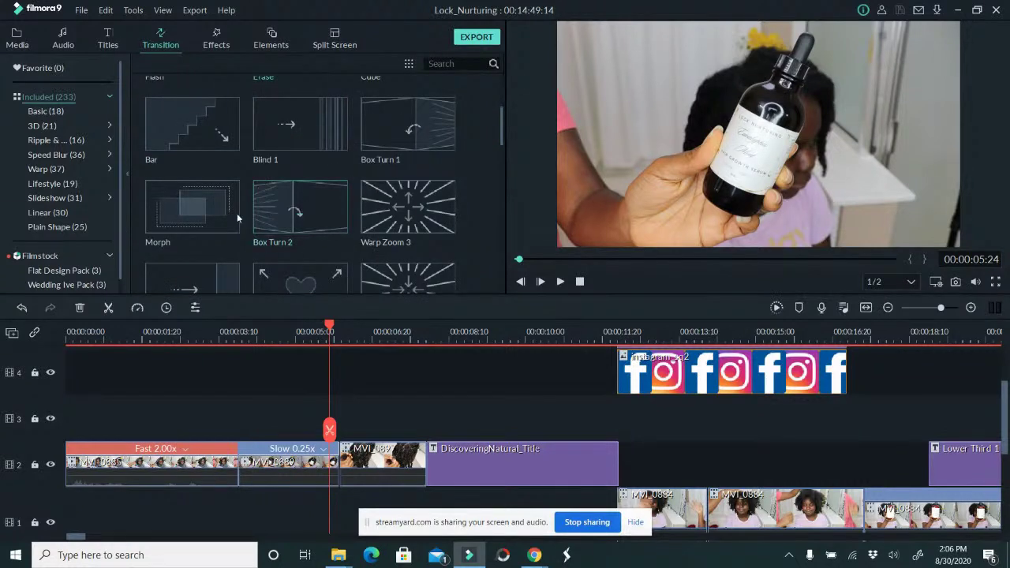
left_click_drag(197, 237, 237, 464)
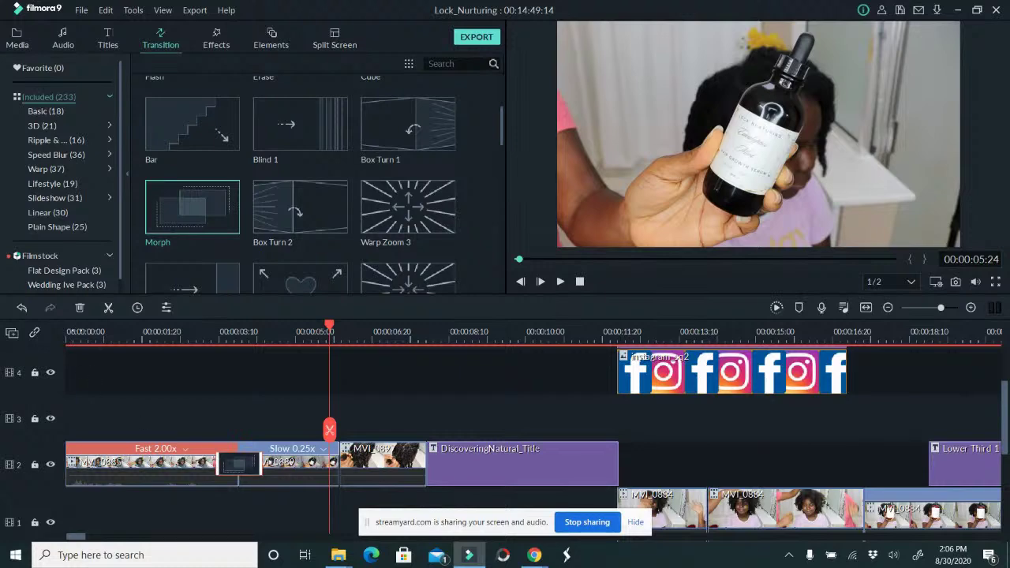
Play the intro from the beginning into the title, and set the playhead to 00:00:07:18 near the end of MVI_0897.
left_click(69, 332)
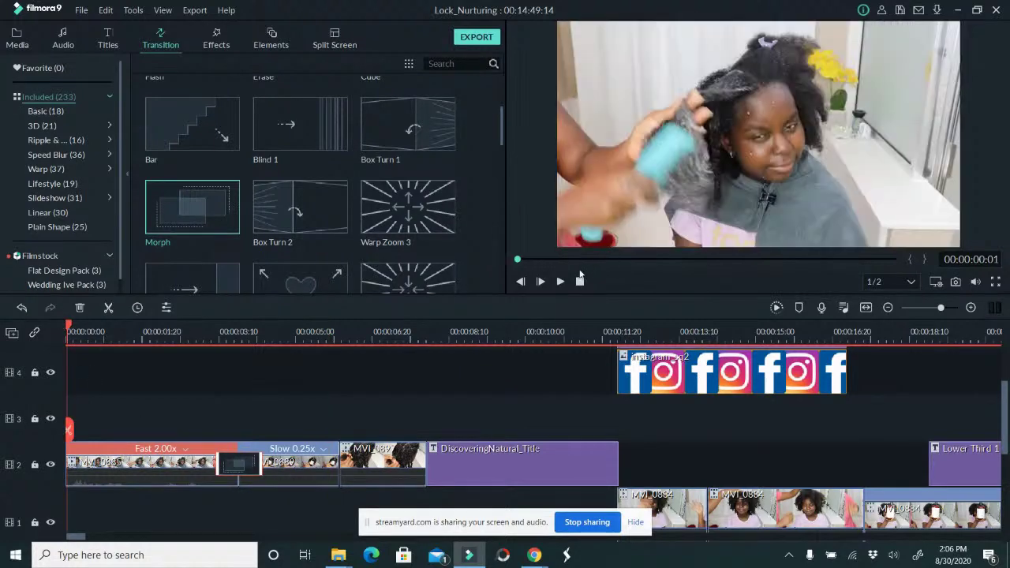
left_click(560, 282)
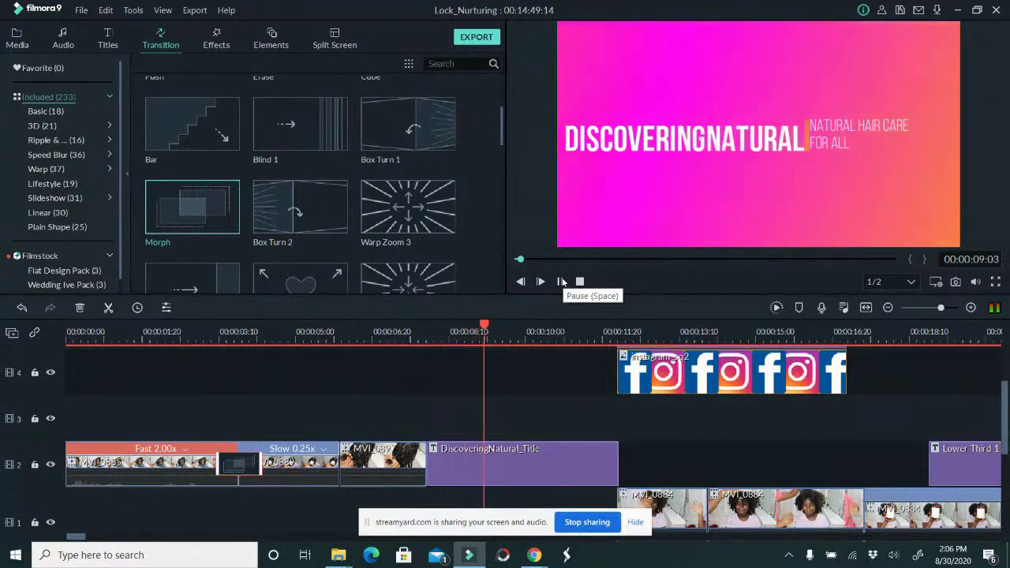
left_click(399, 331)
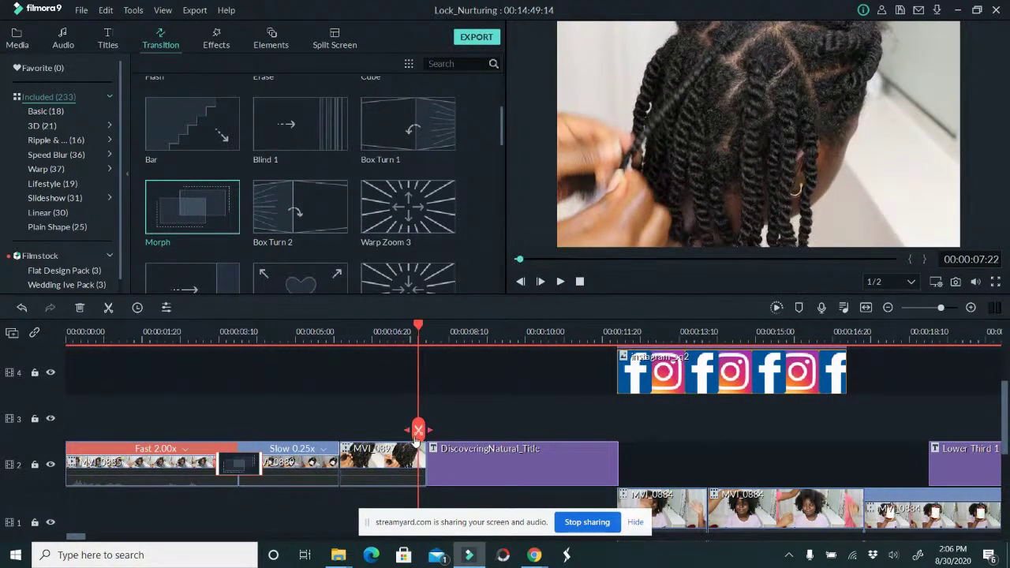
left_click_drag(418, 430, 413, 433)
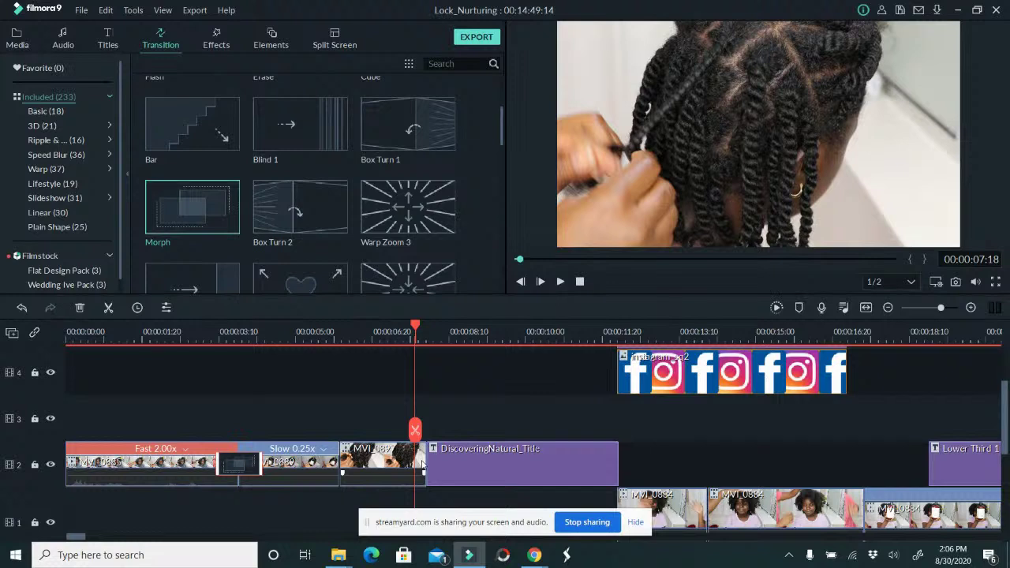
Cut off the end of MVI_0897 on video track 2 at 00:00:07:18, just before the title.
left_click(422, 461)
left_click_drag(423, 458, 416, 459)
right_click(422, 461)
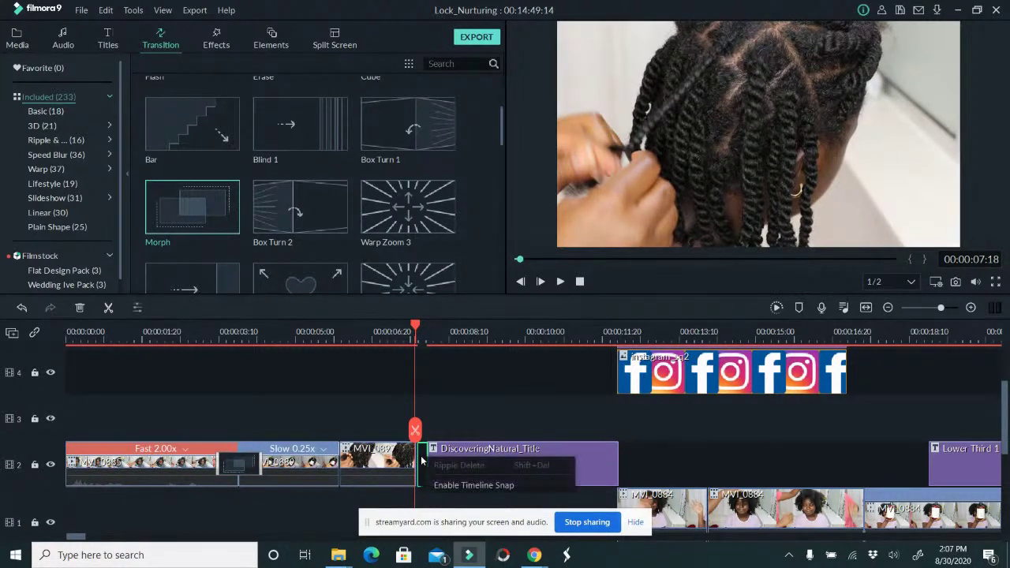
Move DiscoveringNatural_Title up against the end of MVI_0897 and shorten the Highway Wildflowers clip to end near the title's end.
left_click(573, 452)
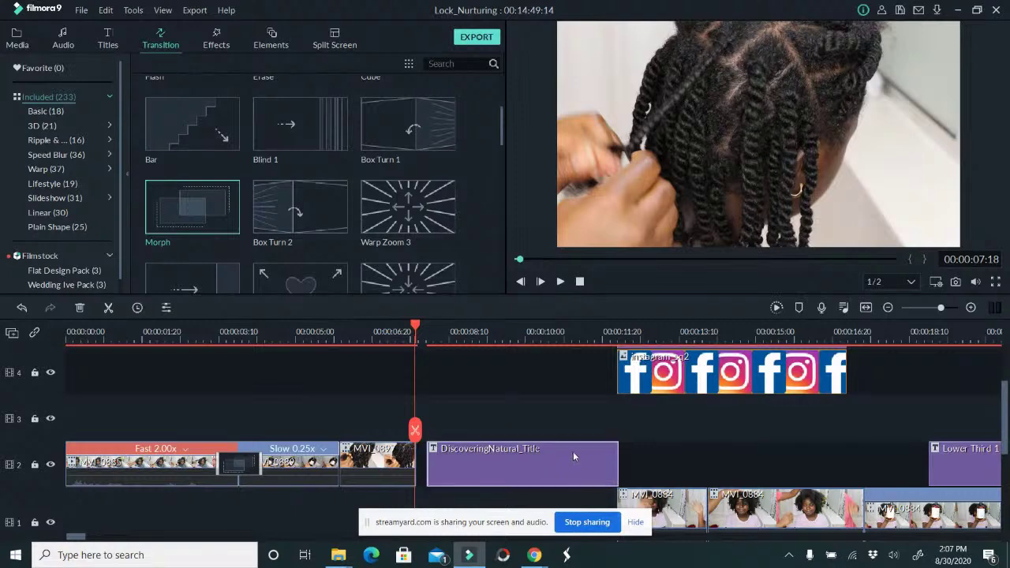
left_click_drag(575, 450, 563, 453)
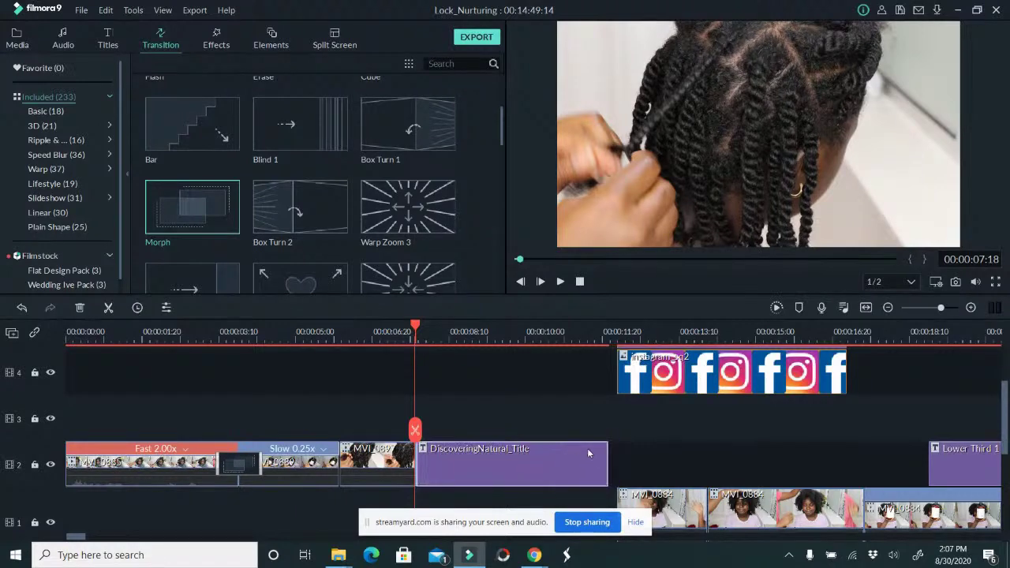
scroll(594, 459, "down", 2)
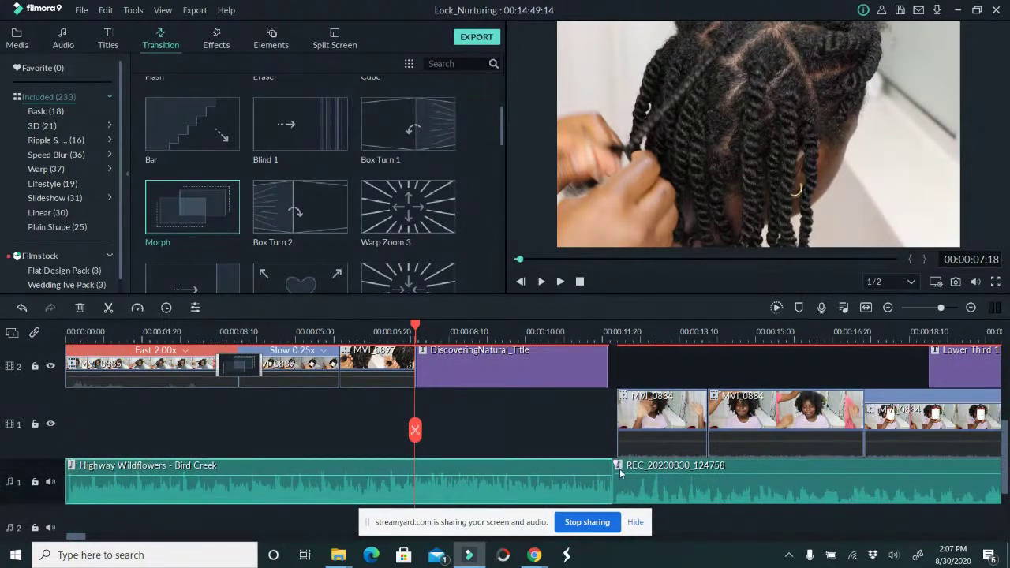
left_click_drag(611, 474, 598, 471)
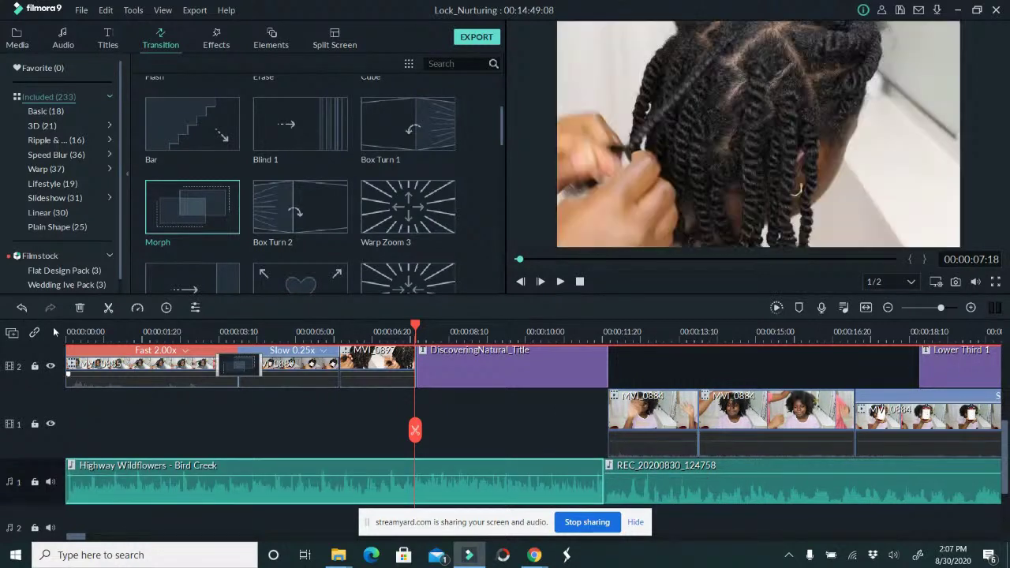
Save the project and play the intro from the start into the title.
left_click(69, 333)
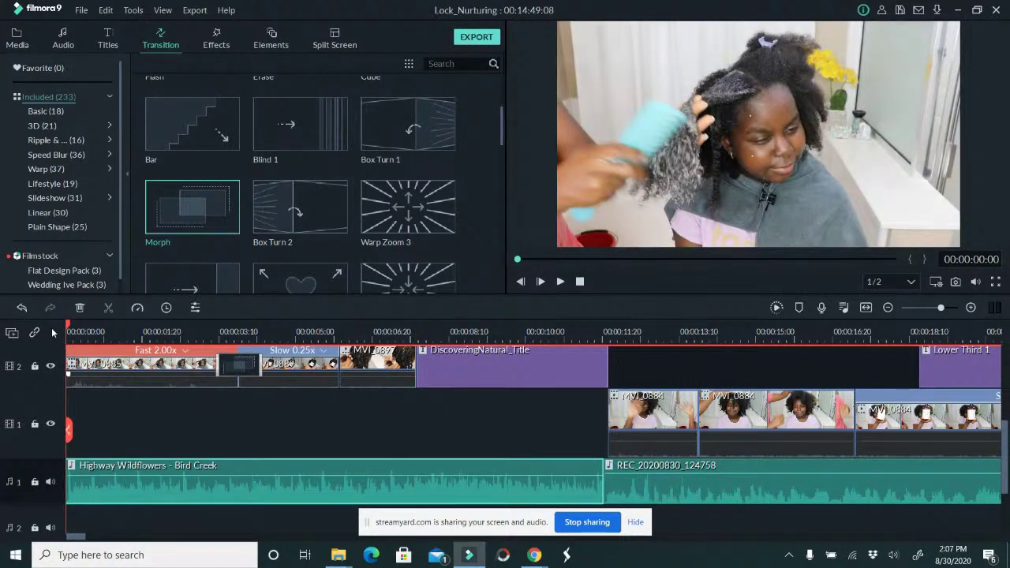
key("ctrl+s")
left_click(560, 282)
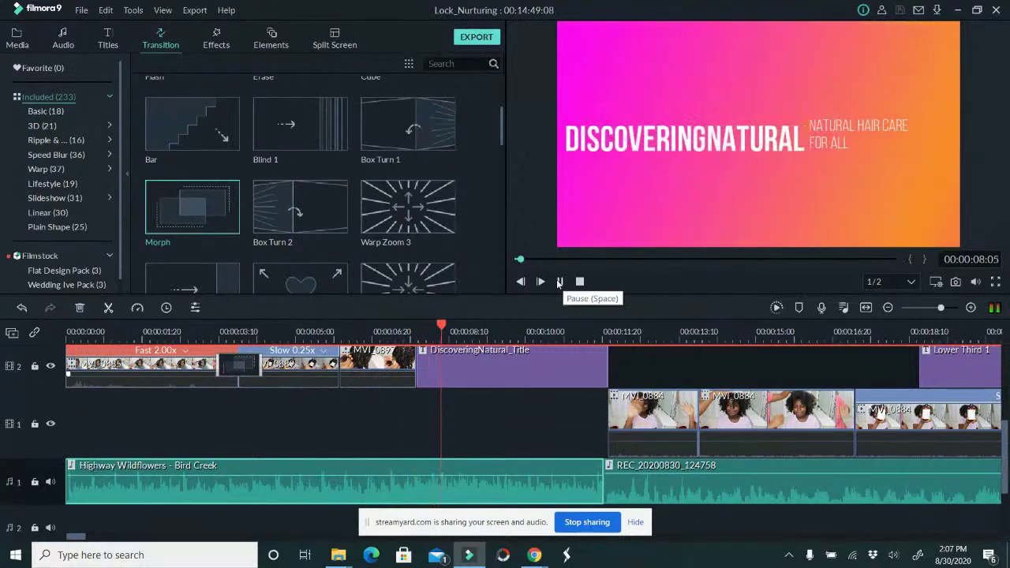
left_click(560, 282)
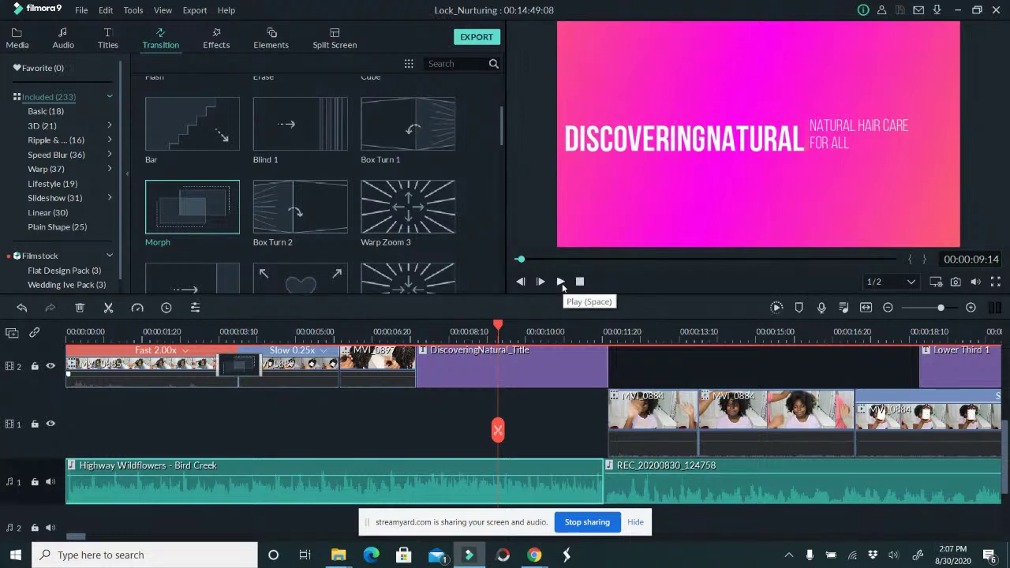
Add a Plain Shape 1 transition between MVI_0897 and DiscoveringNatural_Title on video track 2.
left_click(62, 213)
scroll(255, 180, "down", 5)
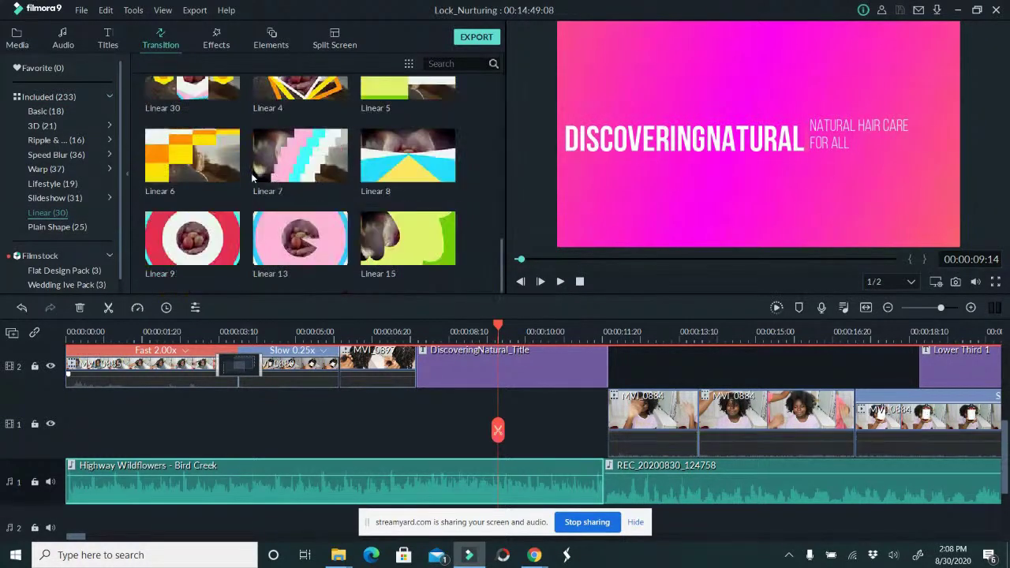
scroll(254, 180, "up", 5)
left_click(57, 227)
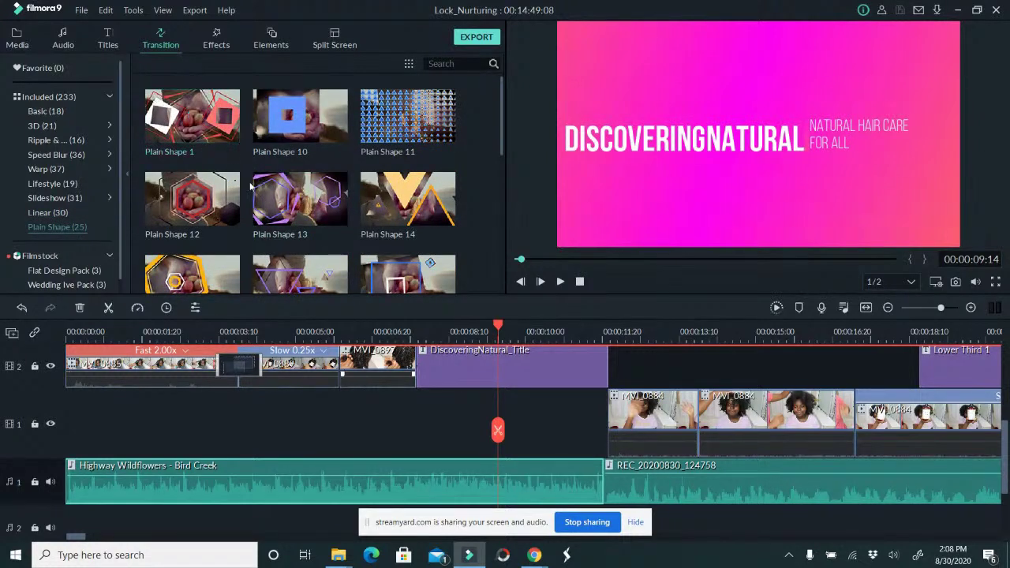
left_click_drag(192, 116, 371, 365)
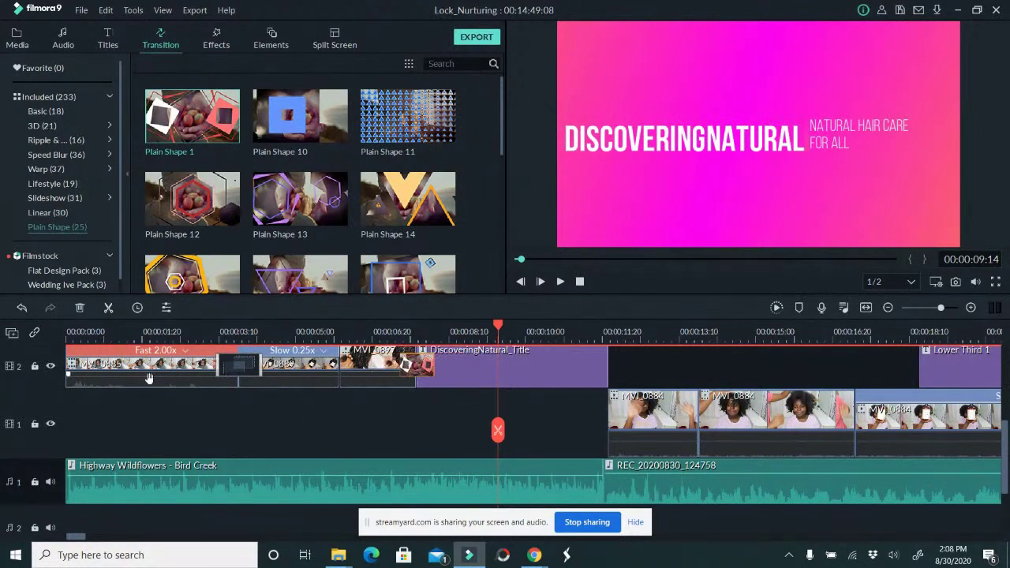
Play the opening from the start through the title into the first MVI_0884 clip, and save the project.
left_click(67, 332)
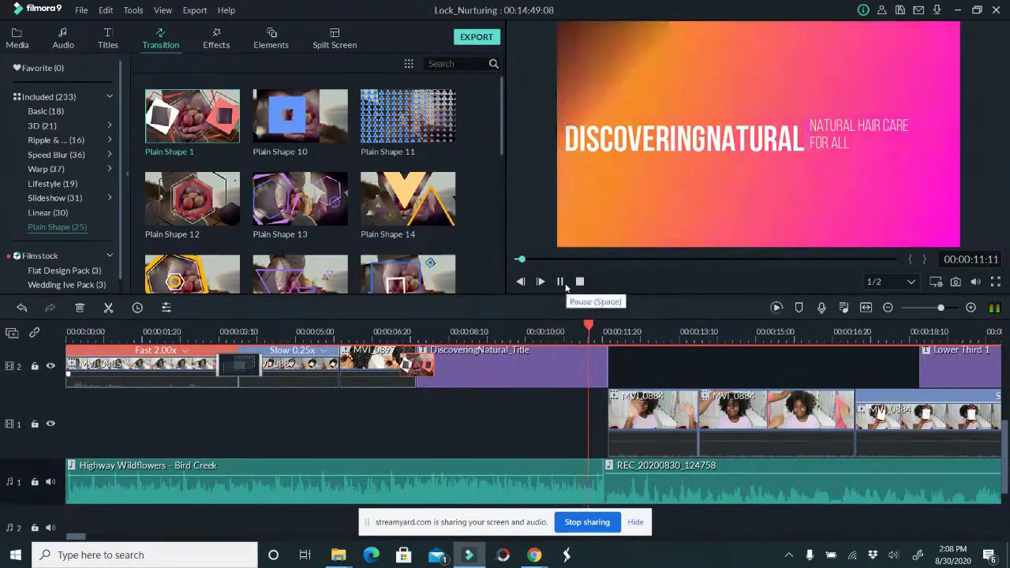
left_click(565, 288)
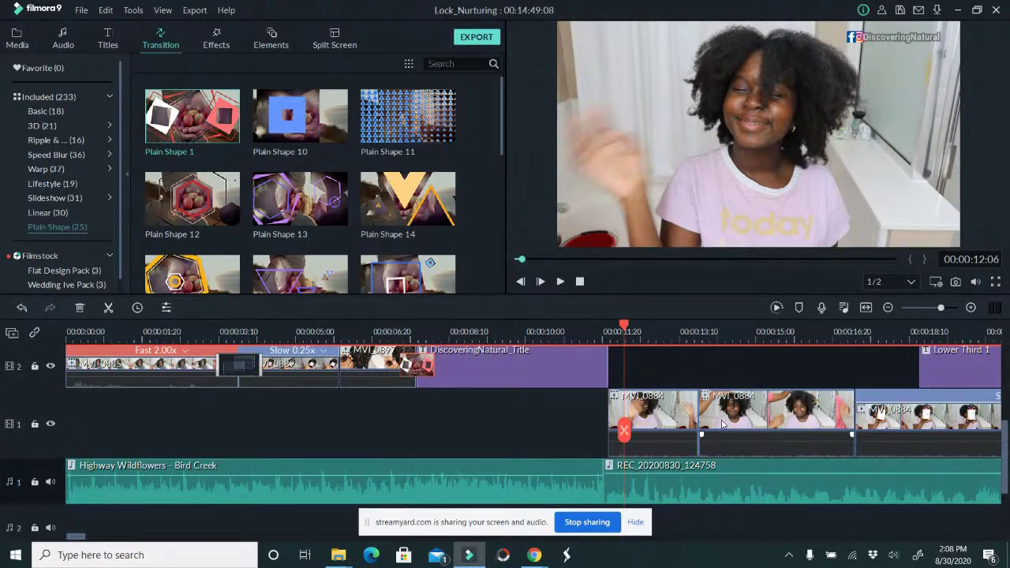
key("ctrl+s")
Review the audio tracks and the video track 1 clips from the Opener 20 title through to the last MVI_0897 clip.
scroll(83, 538, "down", 3)
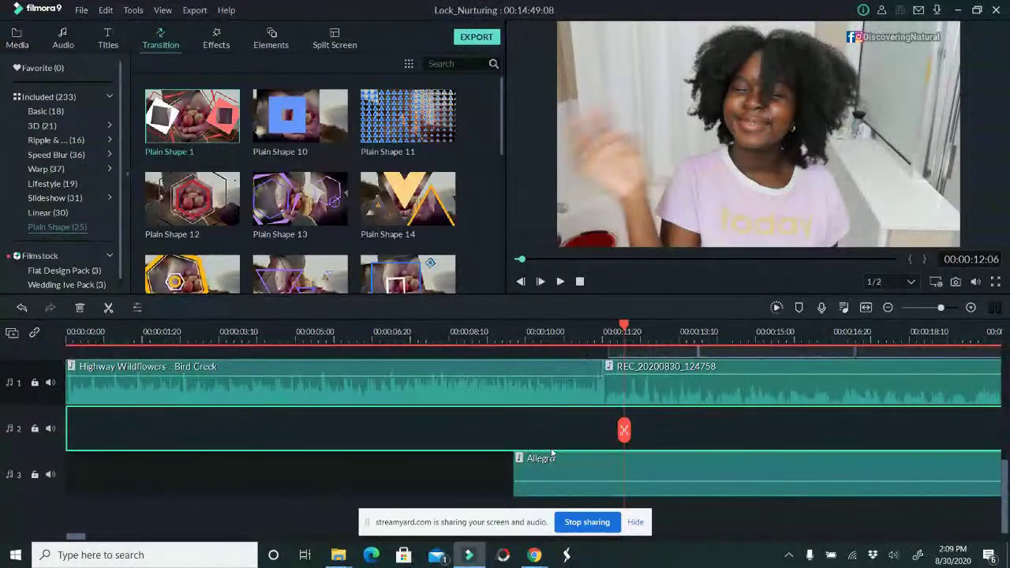
left_click_drag(75, 539, 287, 514)
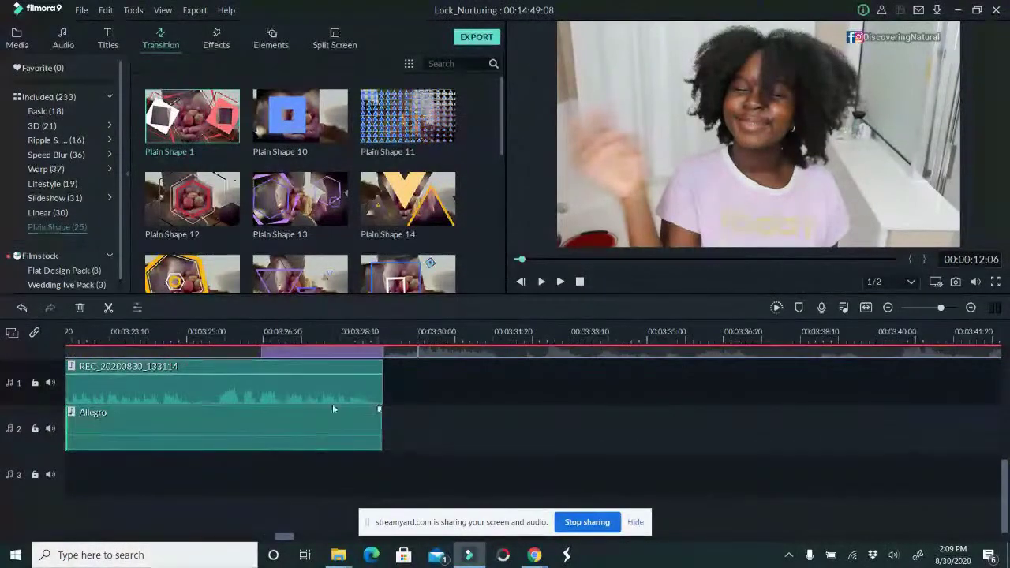
scroll(333, 405, "up", 3)
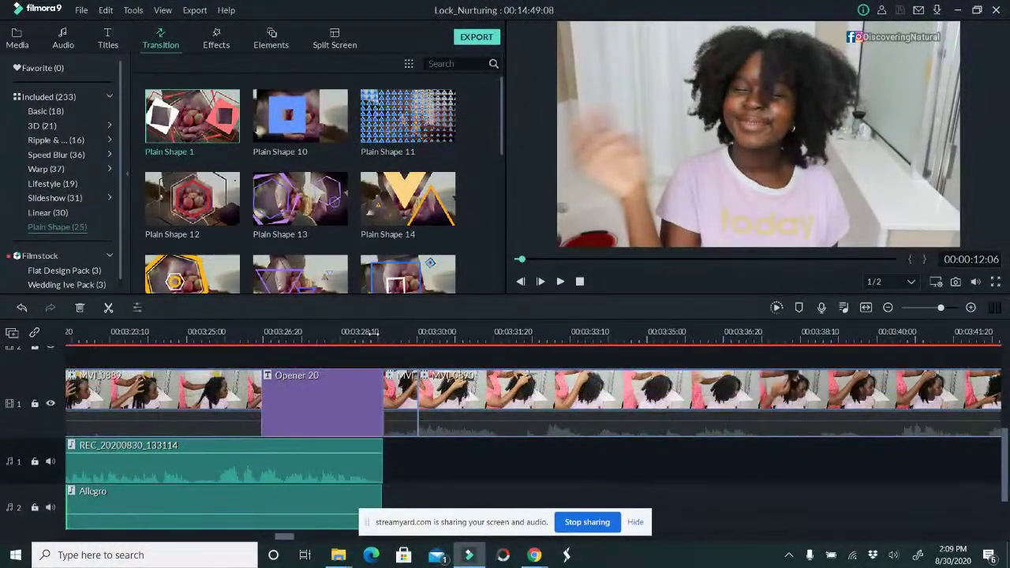
left_click(371, 332)
left_click_drag(374, 333, 606, 345)
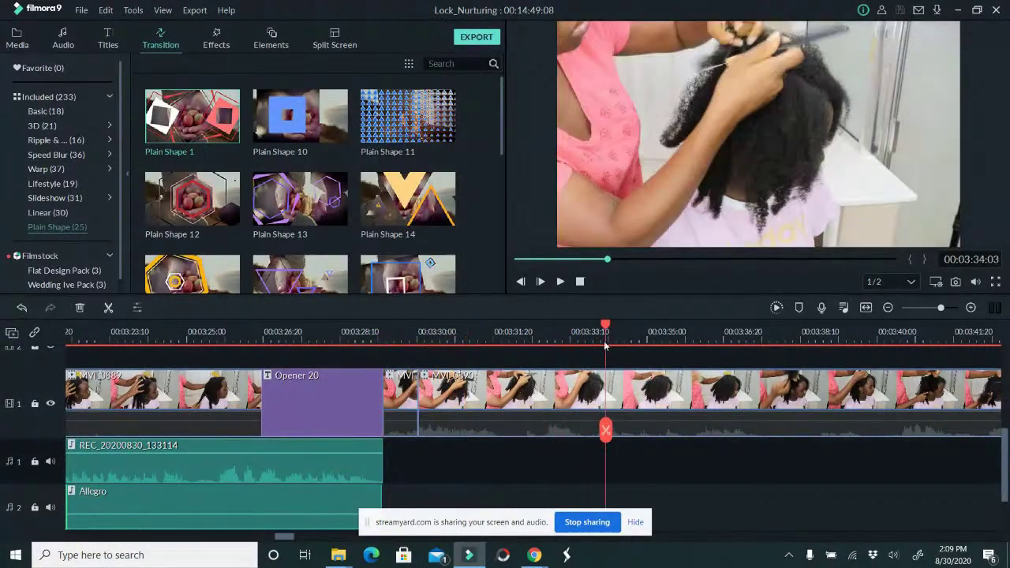
left_click_drag(292, 537, 414, 540)
left_click(427, 338)
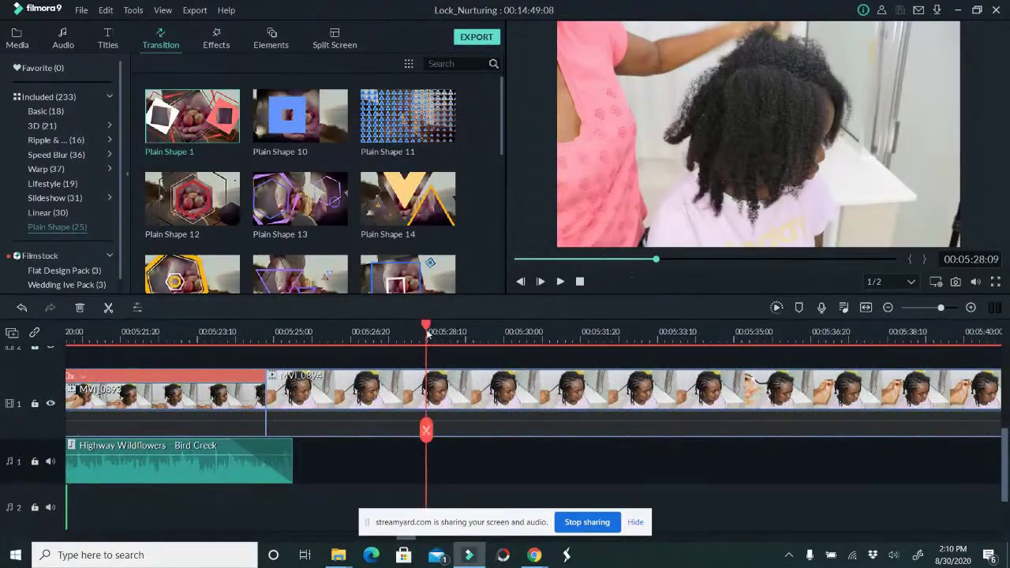
left_click_drag(943, 310, 938, 310)
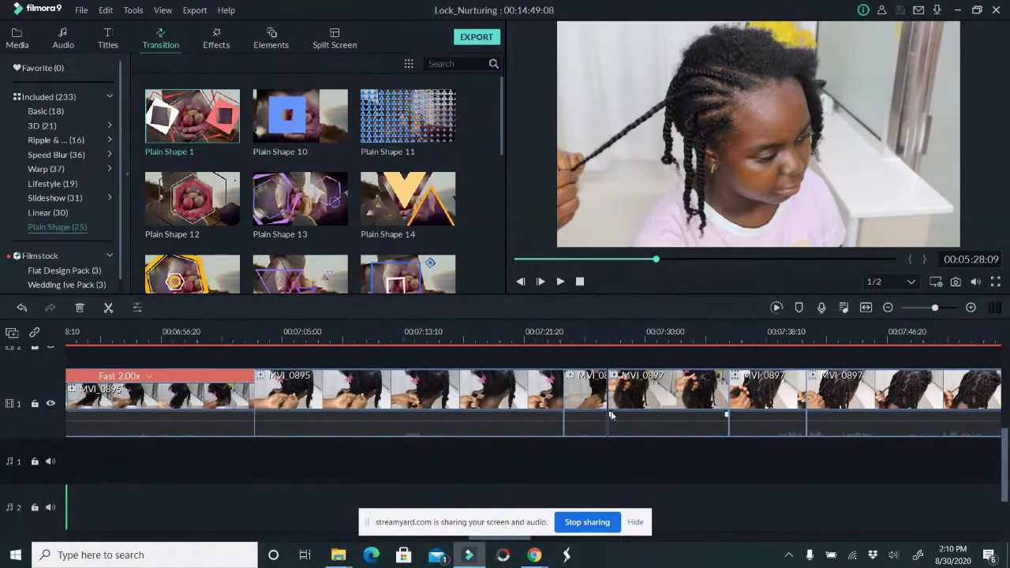
left_click(468, 335)
left_click_drag(468, 331, 881, 322)
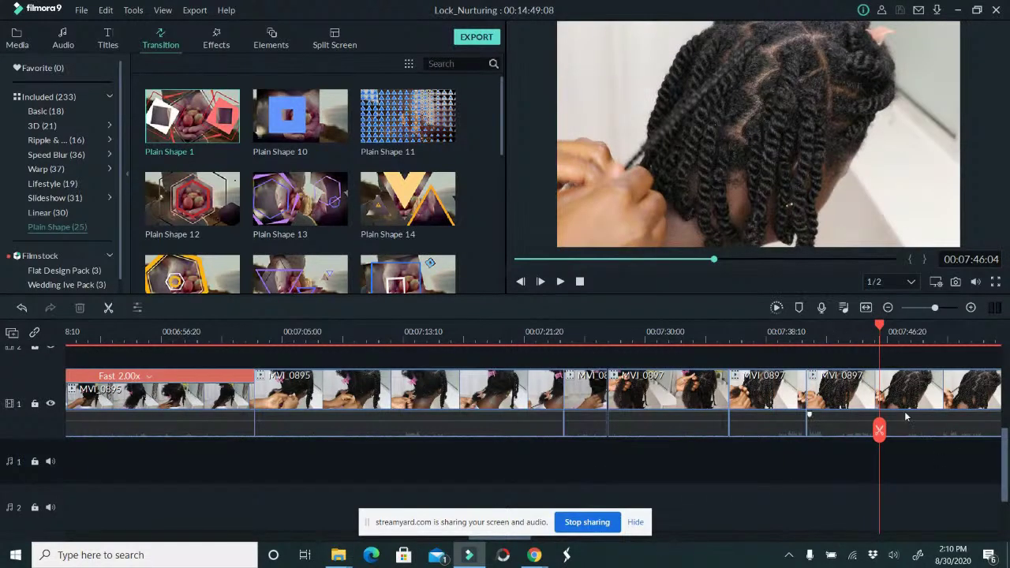
Split the last MVI_0897 clip on video track 1 at 00:07:54:25 and delete its remaining end section.
left_click_drag(880, 432, 914, 398)
left_click(915, 396)
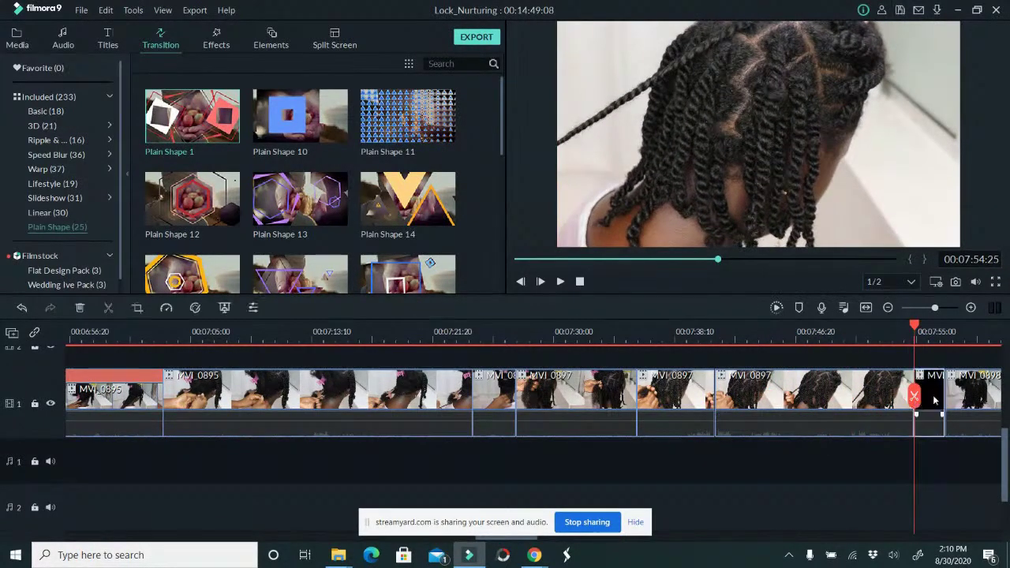
key("Delete")
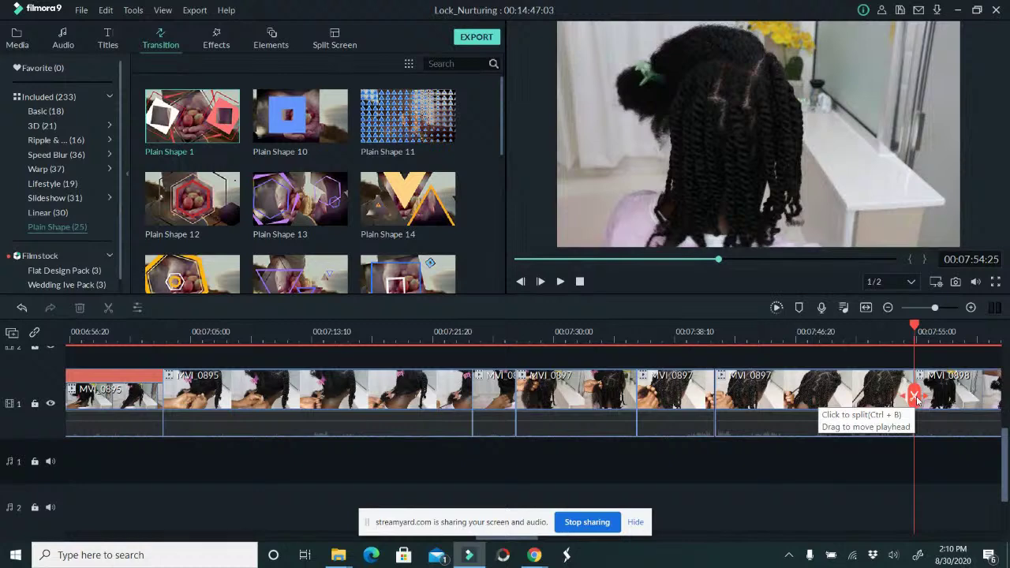
Split MVI_0898 at about 00:07:59:27 and delete the section before the cut.
left_click_drag(915, 397, 989, 386)
left_click(986, 396)
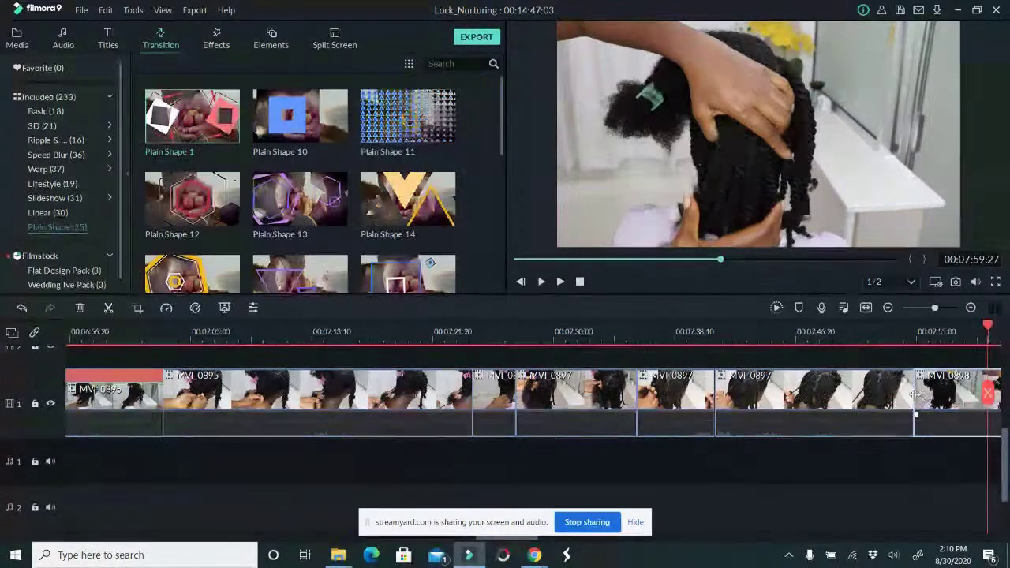
key("Delete")
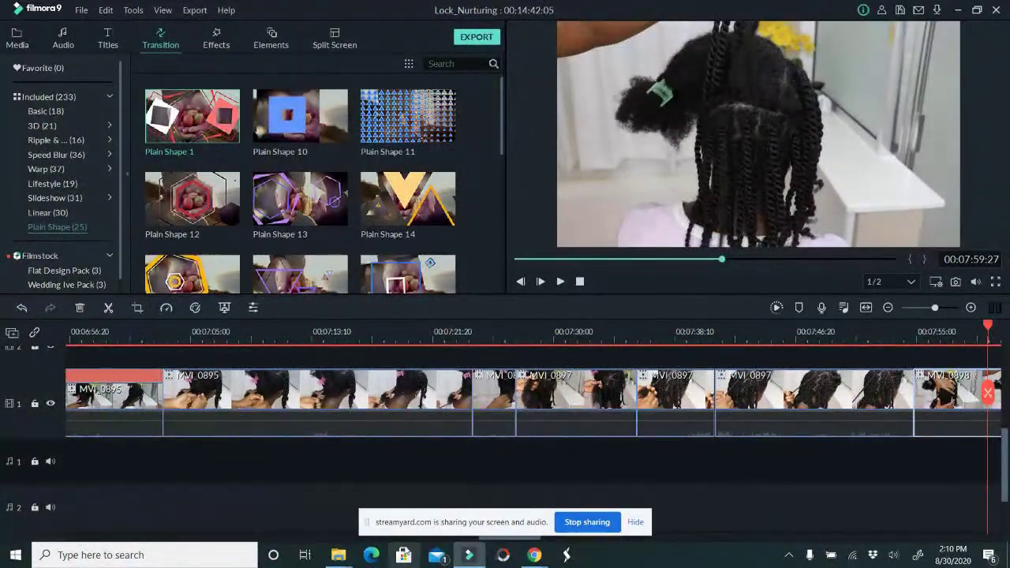
Cut another section from the beginning of MVI_0898 on video track 1.
left_click(893, 334)
scroll(841, 414, "down", 4)
left_click_drag(832, 394, 902, 403)
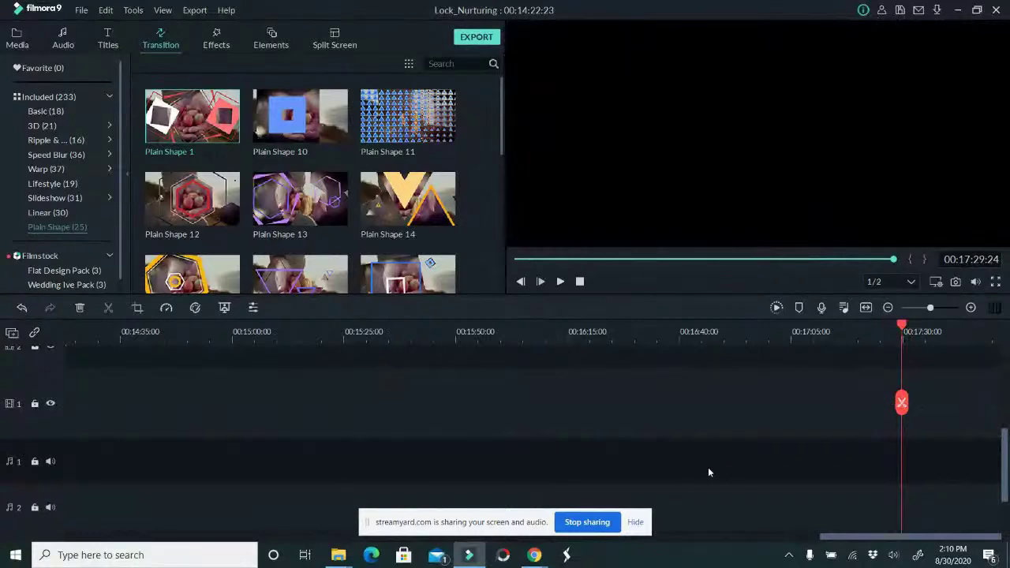
Split MVI_0899 on video track 1 at 00:08:30:06 and delete its beginning up to the cut.
left_click_drag(894, 260, 857, 260)
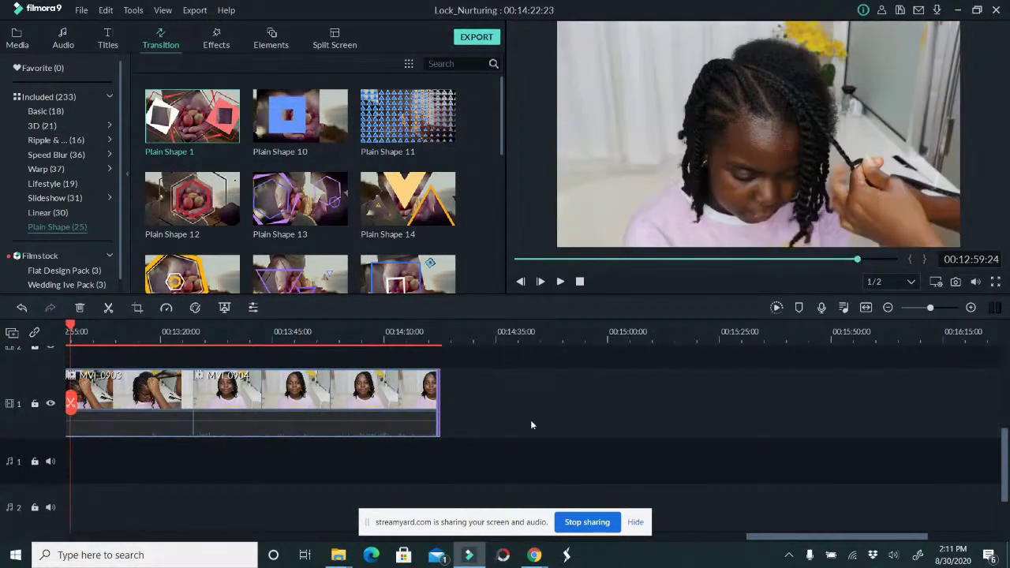
left_click_drag(769, 539, 565, 516)
scroll(544, 514, "left", 10)
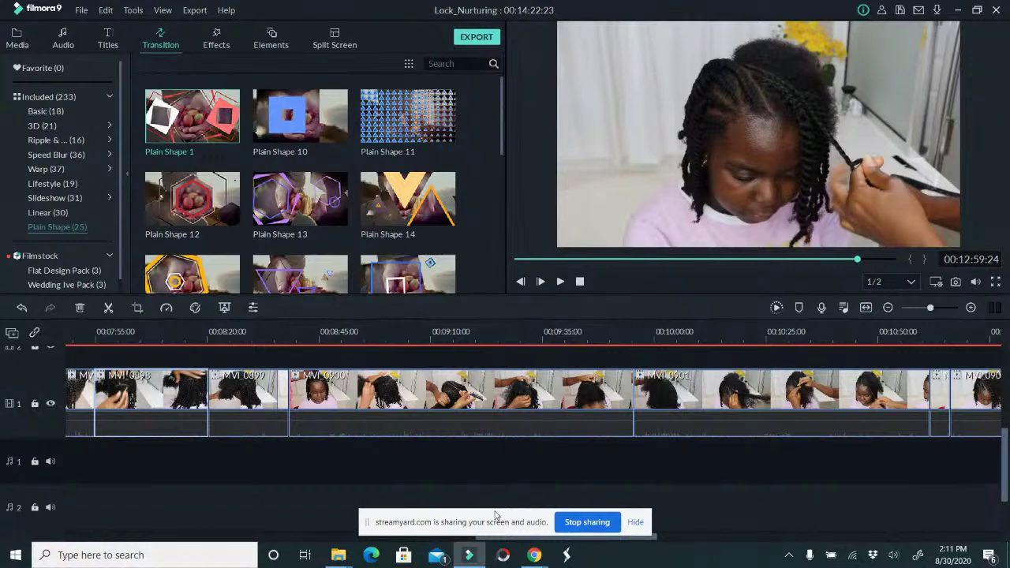
left_click_drag(496, 515, 437, 524)
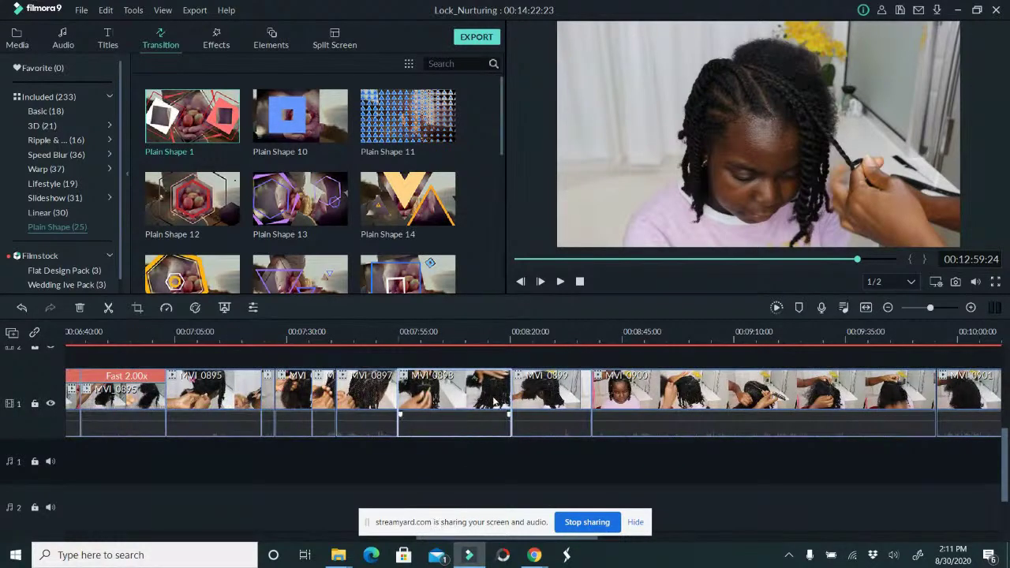
left_click_drag(527, 337, 626, 361)
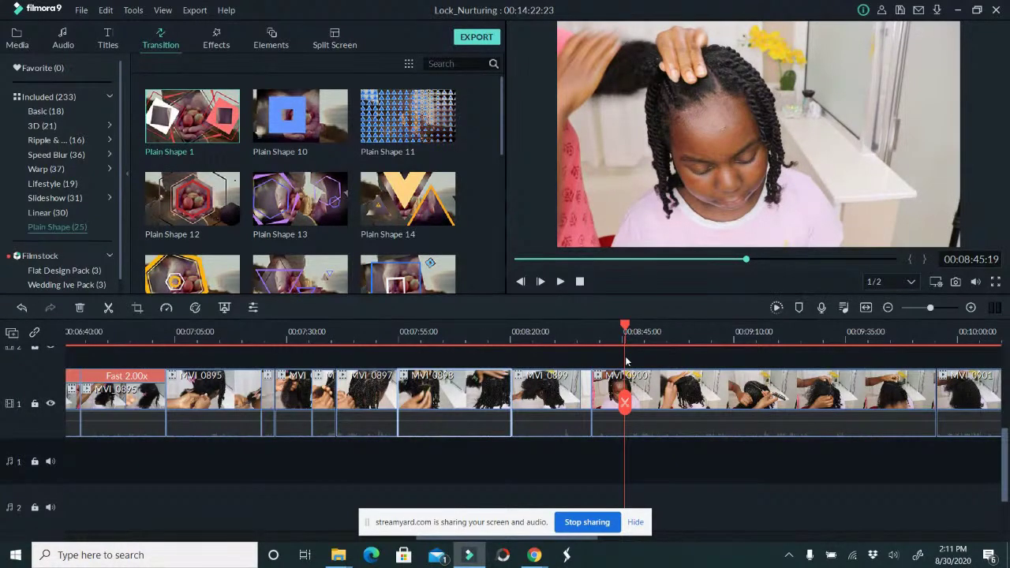
left_click_drag(625, 404, 556, 409)
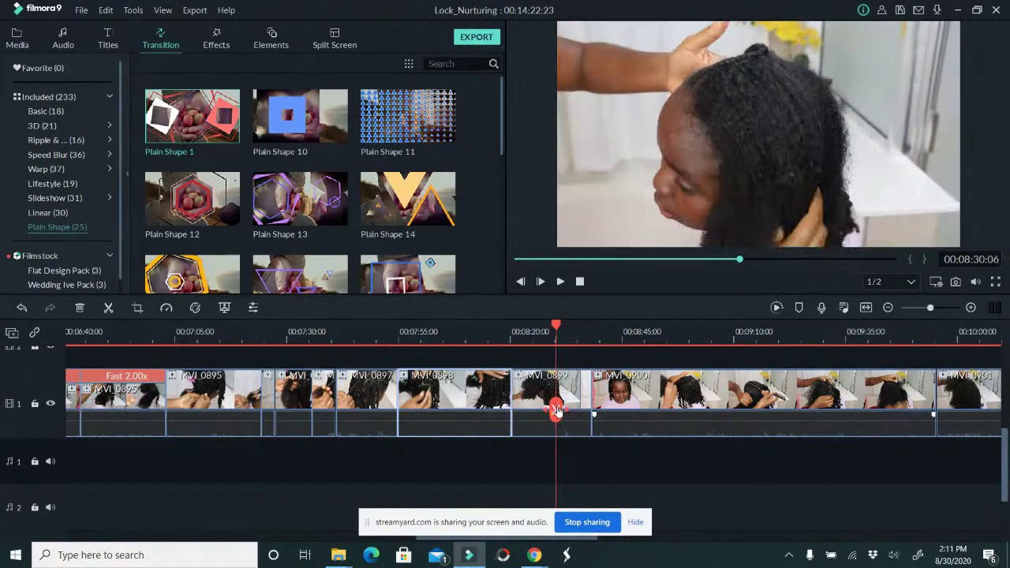
left_click(557, 409)
key("Delete")
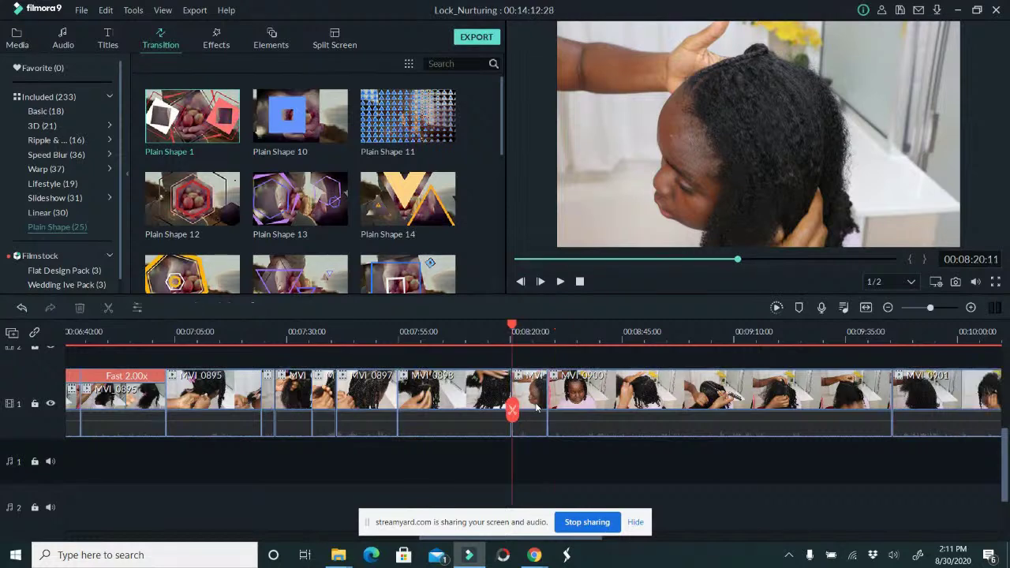
Split the shortened MVI_0899 clip at 00:08:24:09 and delete the section before the cut.
left_click_drag(512, 409, 529, 412)
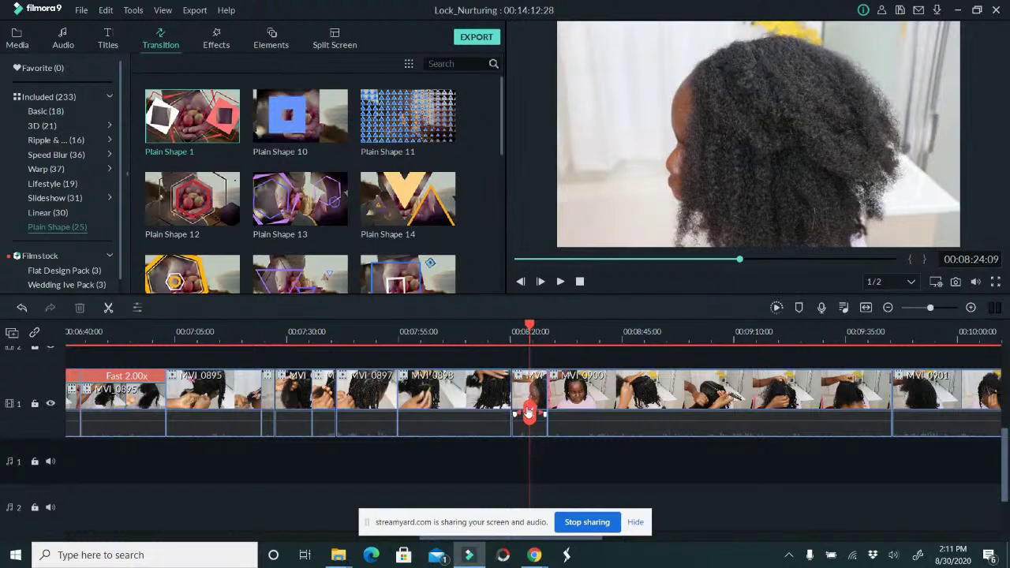
left_click(529, 412)
key("Delete")
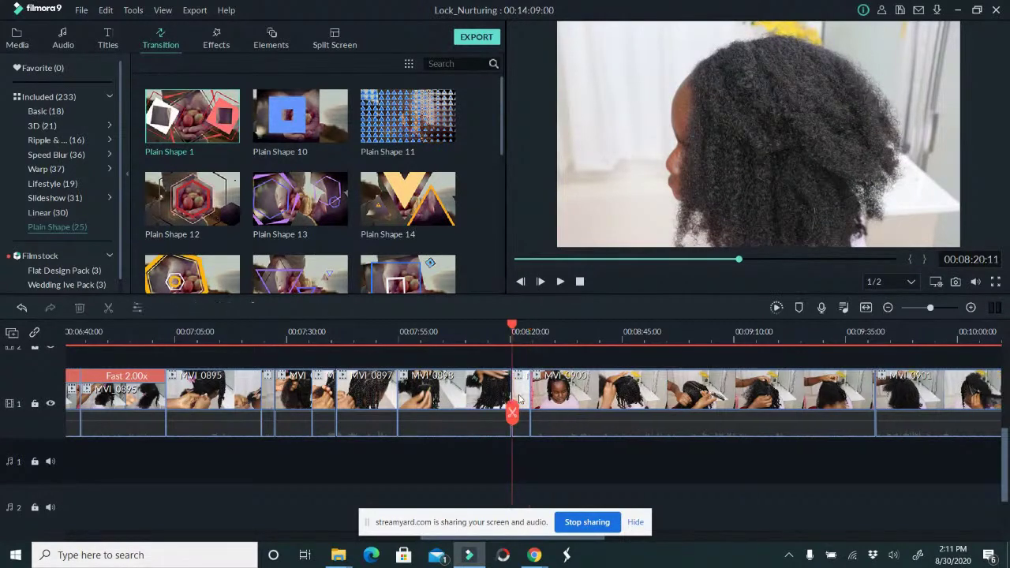
Split the remaining MVI_0899 piece at 00:08:22:21 and delete the section after the cut.
left_click_drag(513, 410, 523, 410)
left_click(529, 390)
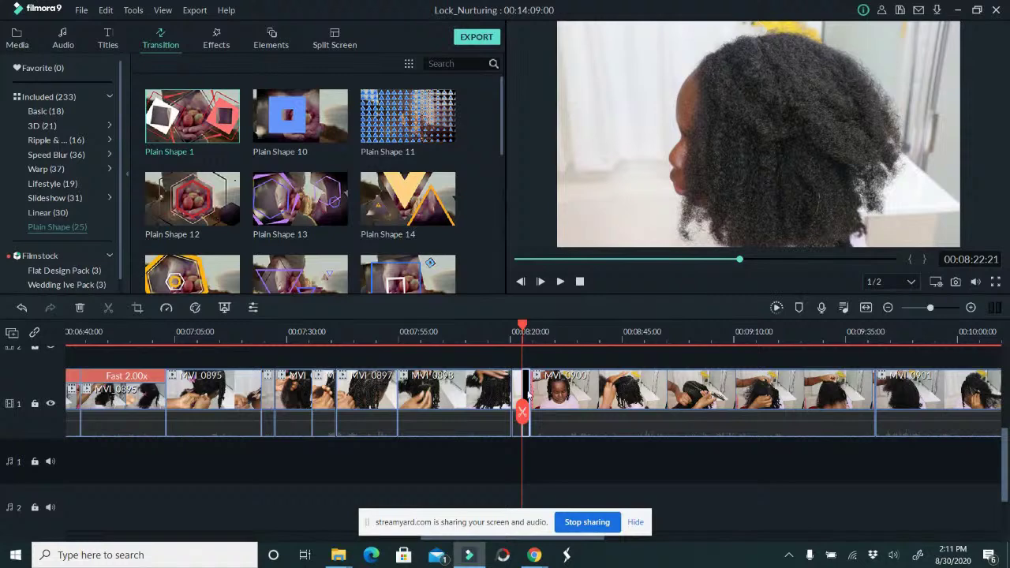
key("Delete")
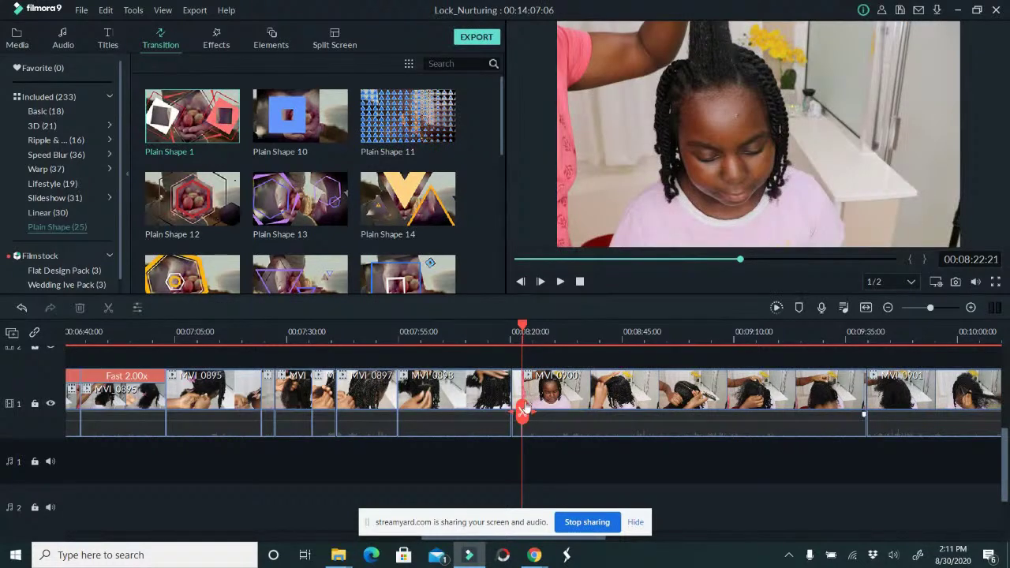
Split MVI_0900 on video track 1 at 00:09:13:13 and delete the section before the cut.
left_click_drag(524, 410, 750, 426)
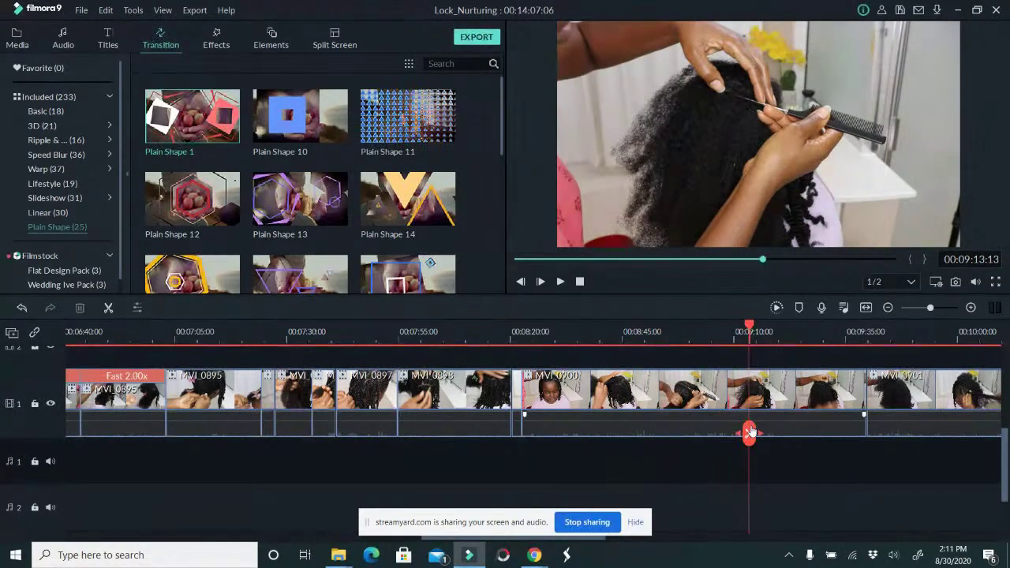
left_click(750, 431)
key("Delete")
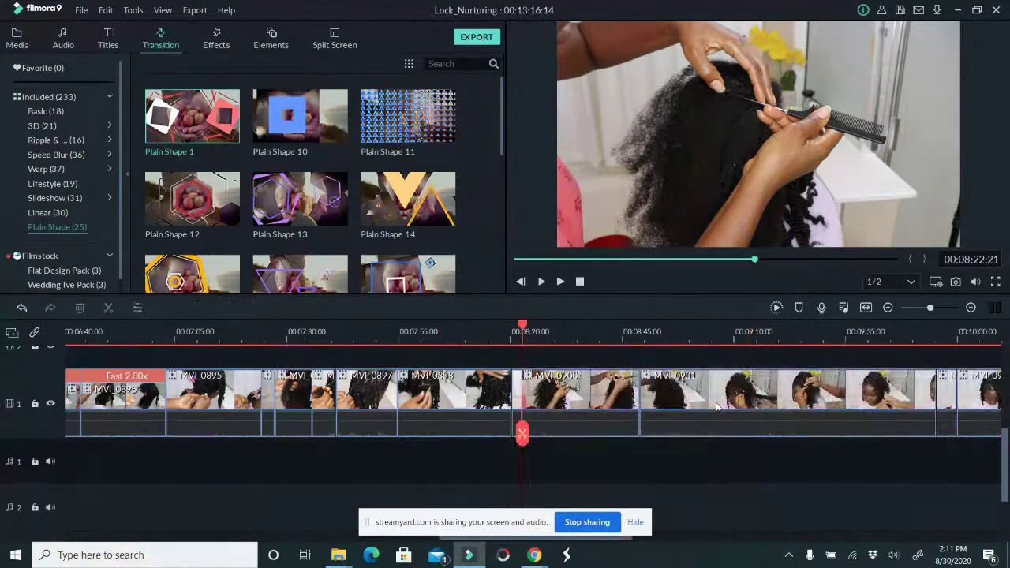
Split the shortened MVI_0900 clip at 00:08:33:04 and delete the section after the cut.
left_click_drag(521, 432, 569, 439)
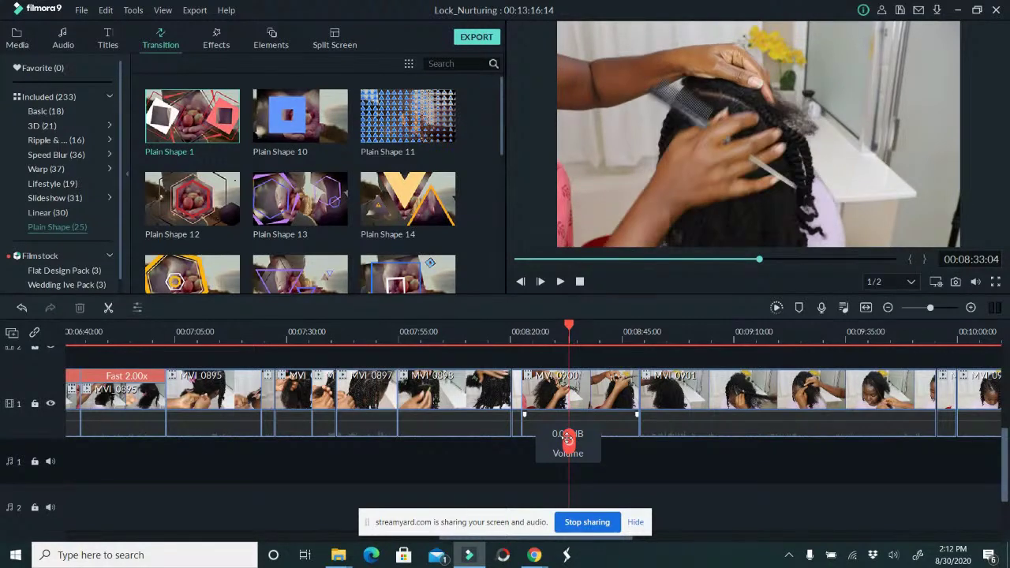
left_click(568, 439)
left_click(582, 414)
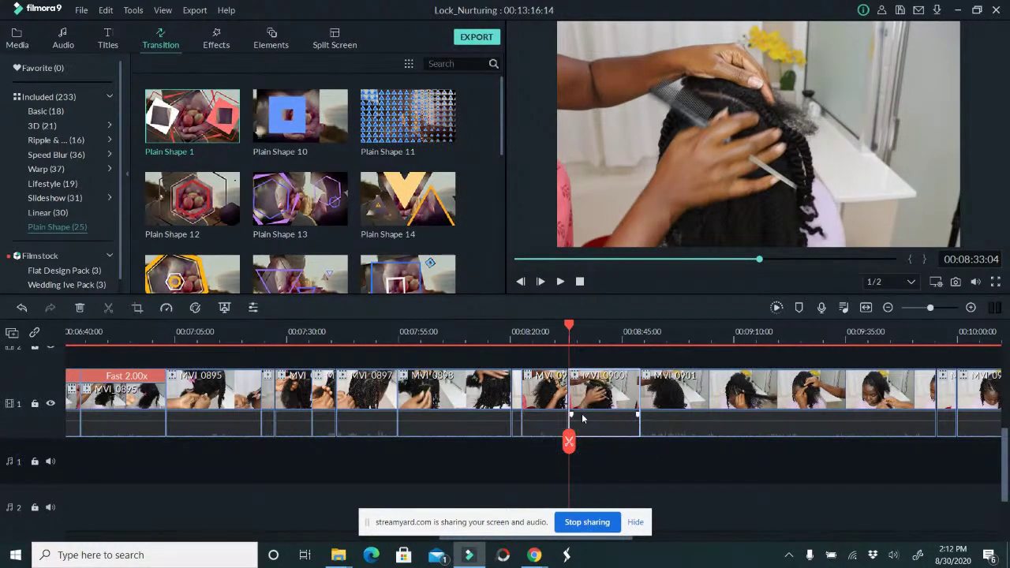
key("Delete")
Cut off the beginning of MVI_0901 on video track 1 and delete the remaining MVI_0900 piece in front of it.
left_click_drag(568, 442, 614, 424)
left_click(618, 427)
left_click(580, 418)
key("Delete")
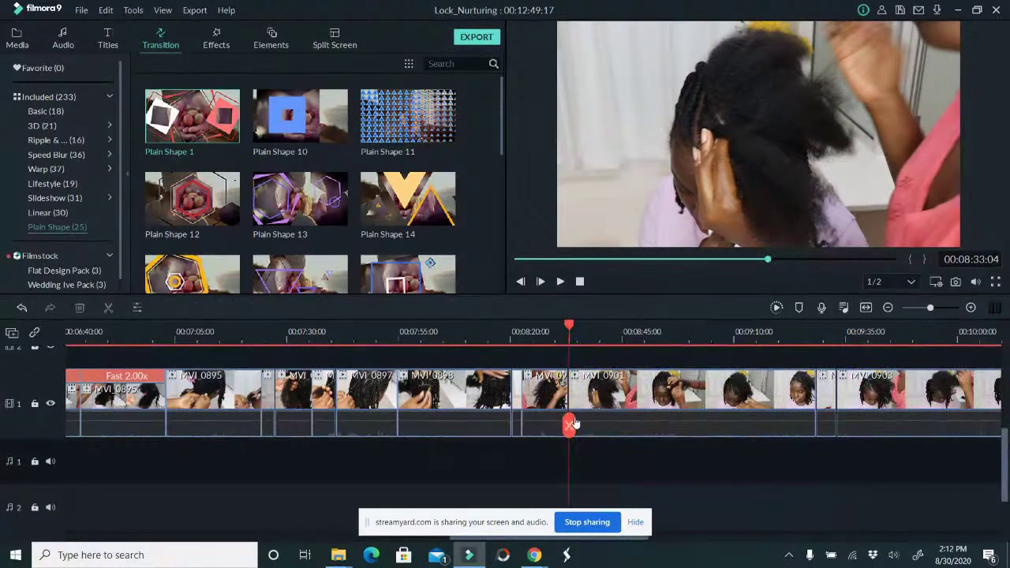
left_click(546, 410)
key("Delete")
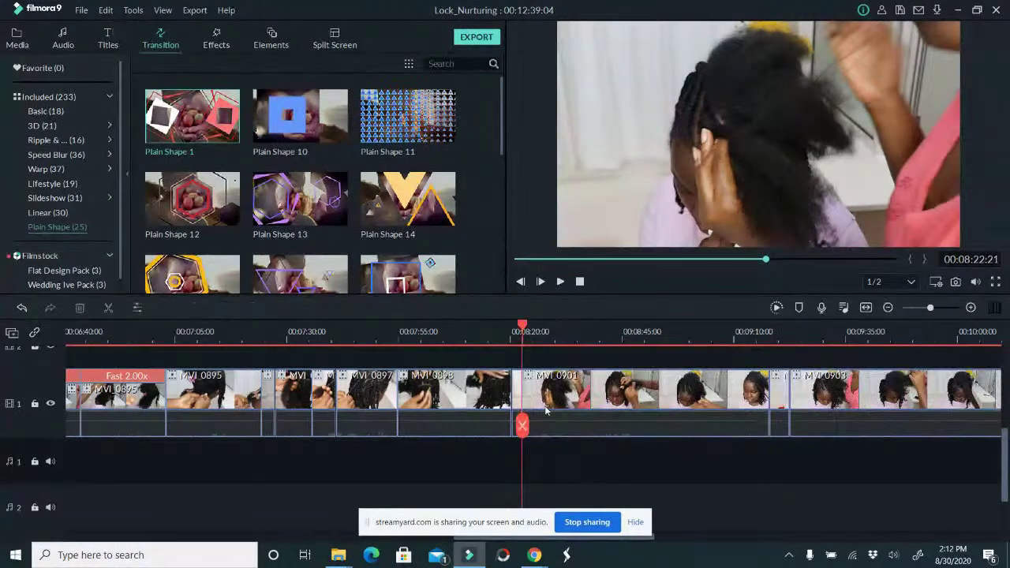
Split MVI_0901 at 00:09:01:20 and delete the section after the cut.
left_click_drag(519, 425, 541, 429)
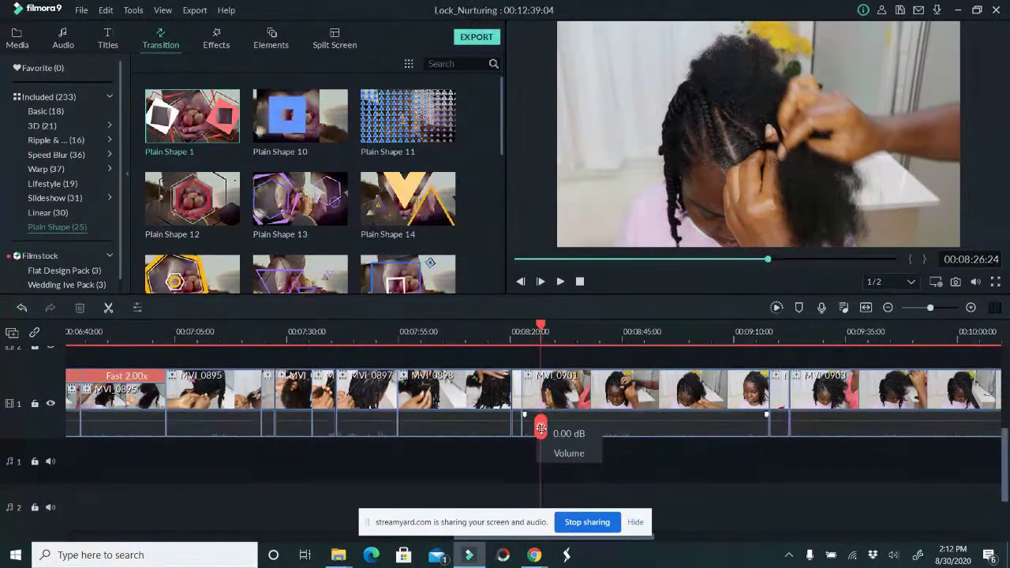
left_click_drag(540, 428, 697, 428)
left_click(697, 427)
left_click(716, 419)
key("Delete")
Speed up the trimmed MVI_0901 clip to 4x.
left_click(675, 412)
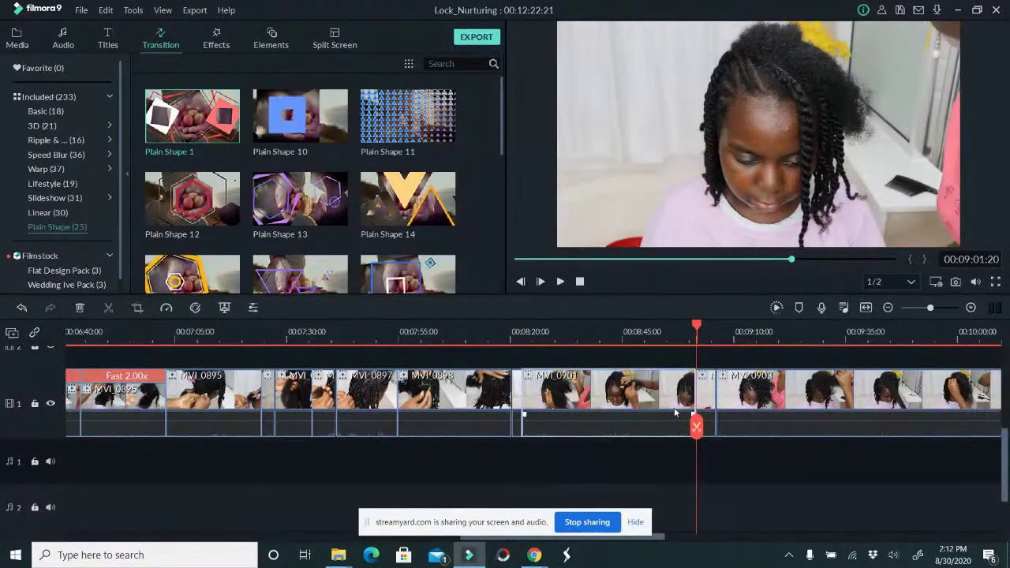
left_click(167, 307)
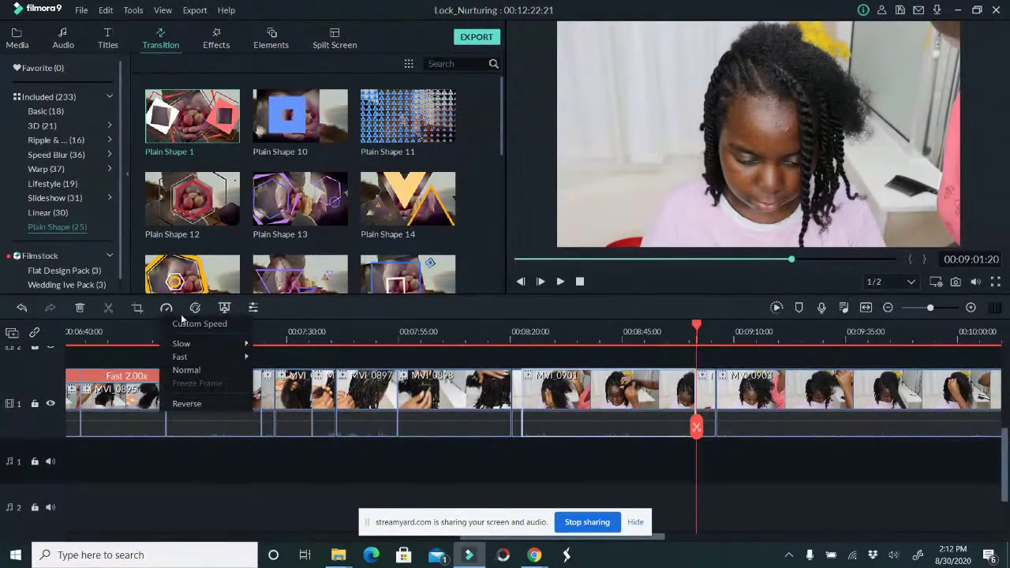
mouse_move(210, 355)
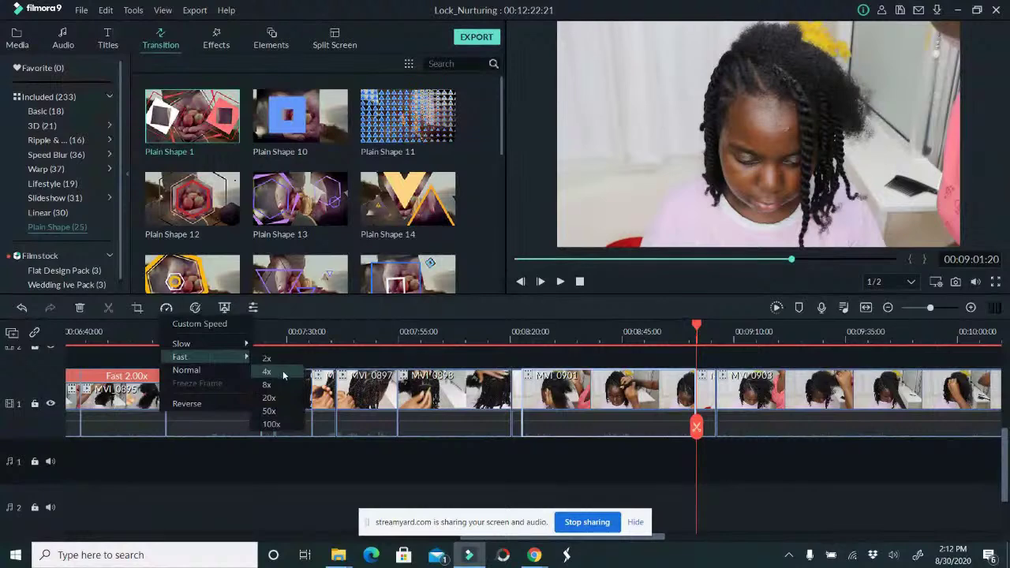
left_click(283, 370)
Delete the short clip between MVI_0901 and MVI_0903, and cut off the beginning of MVI_0903 up to 00:09:09:27.
left_click_drag(563, 332, 578, 352)
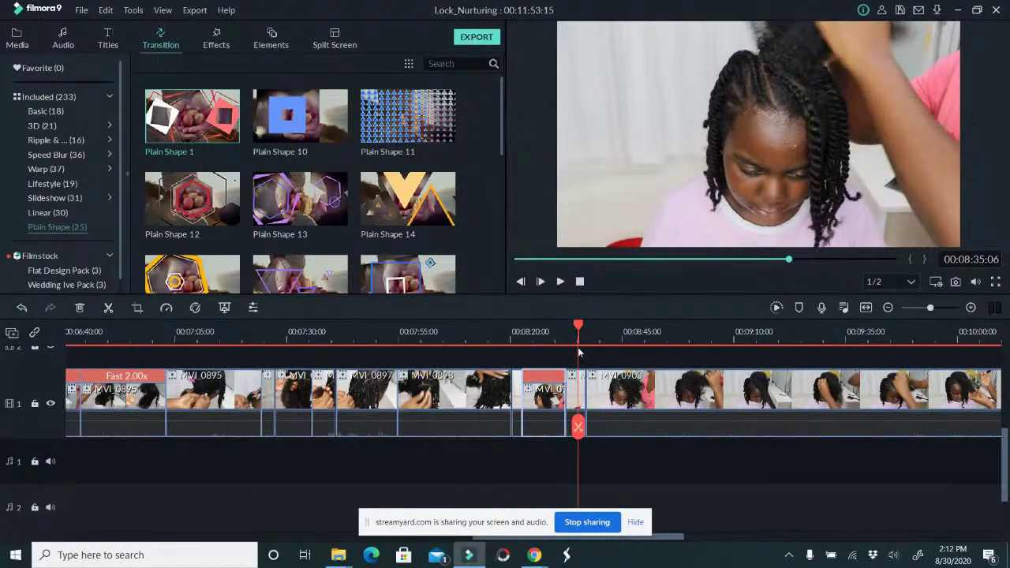
key("Delete")
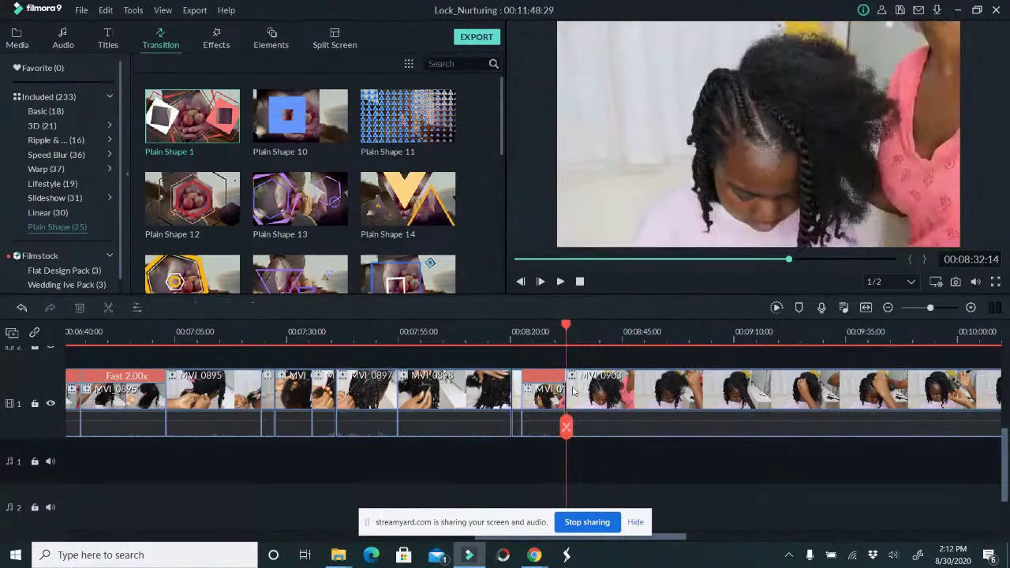
left_click_drag(565, 427, 732, 425)
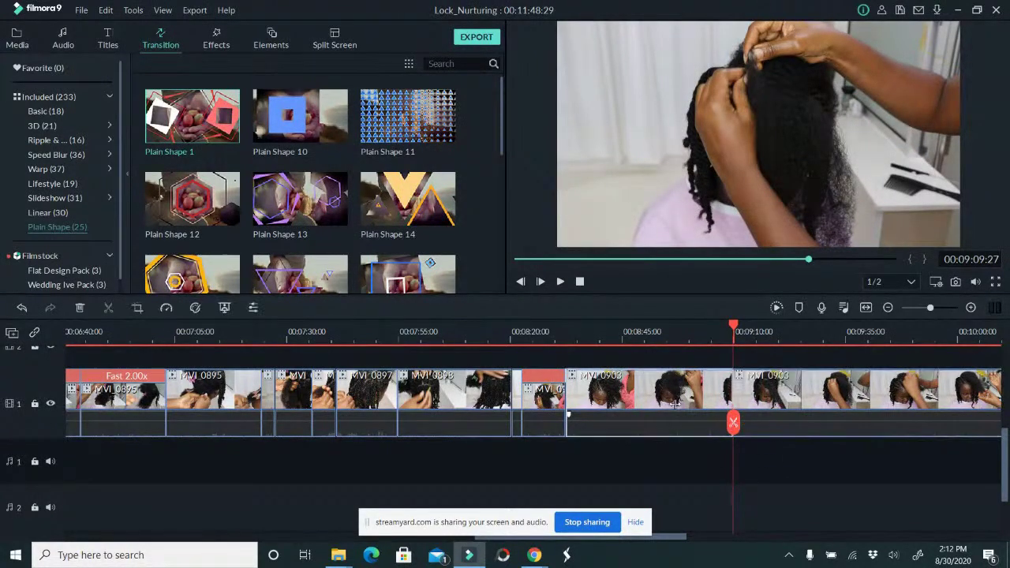
key("Up")
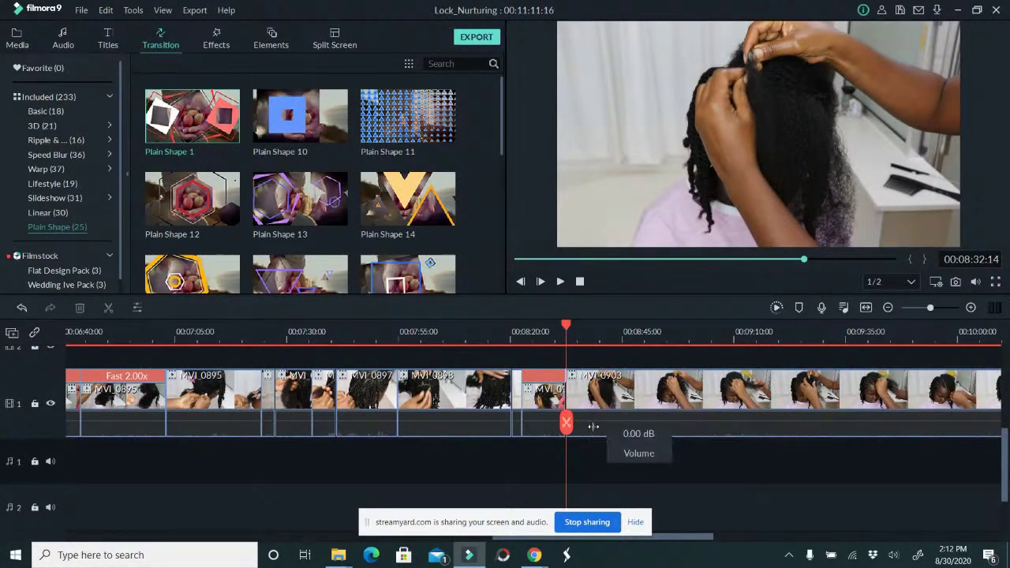
Split MVI_0903 at 00:08:54:22 and speed up the piece before the cut to 4x.
left_click_drag(566, 422, 667, 426)
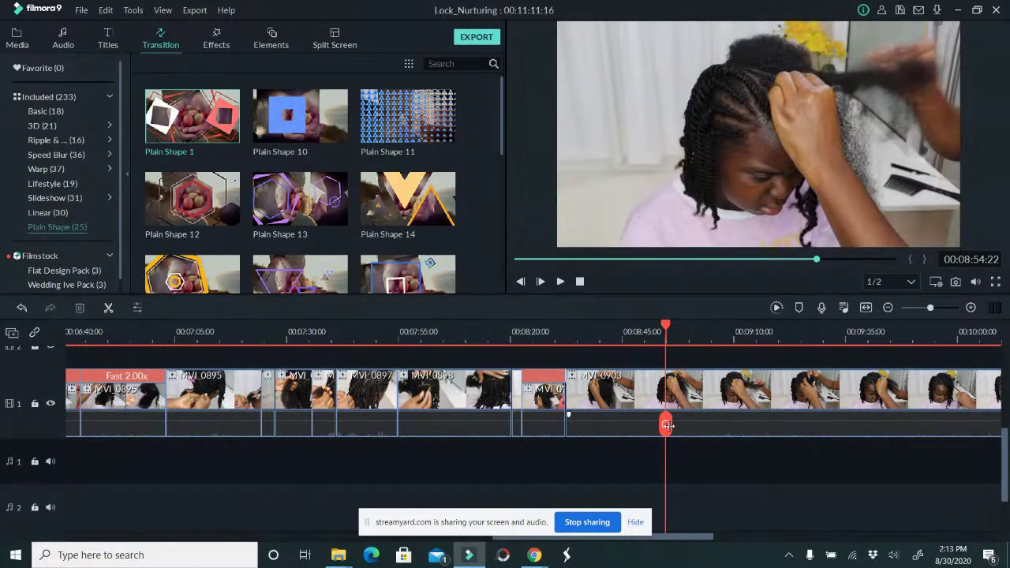
left_click(666, 424)
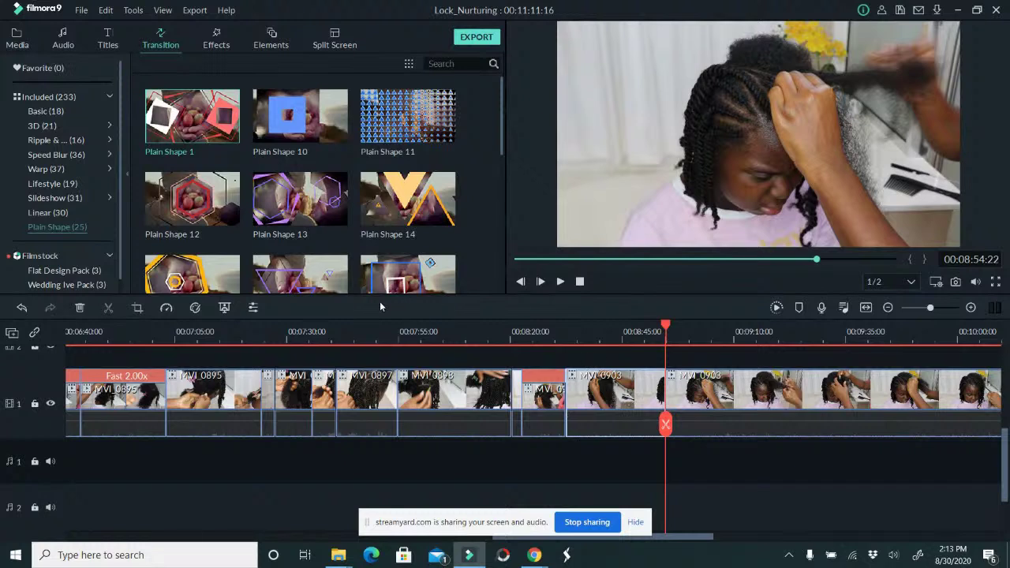
left_click(166, 307)
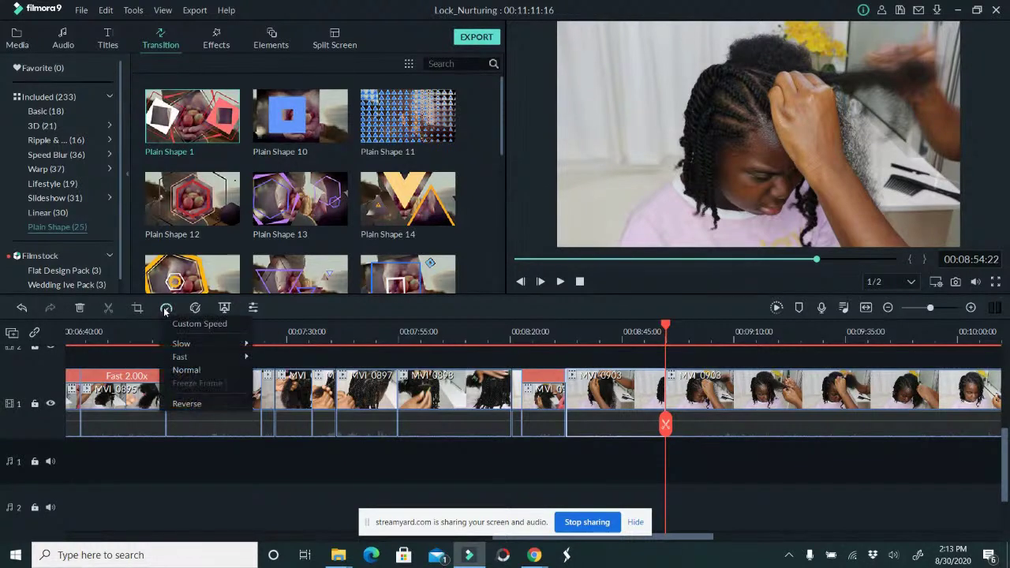
mouse_move(202, 361)
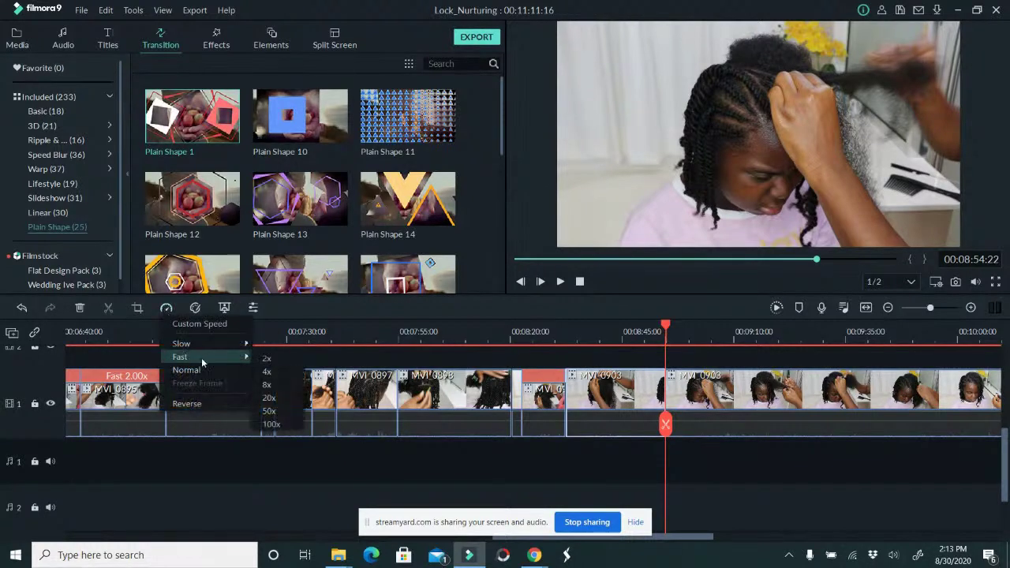
left_click(278, 373)
Split the normal-speed MVI_0903 piece at 00:09:39:09 and delete the section before the cut.
left_click_drag(665, 427, 865, 414)
left_click(865, 415)
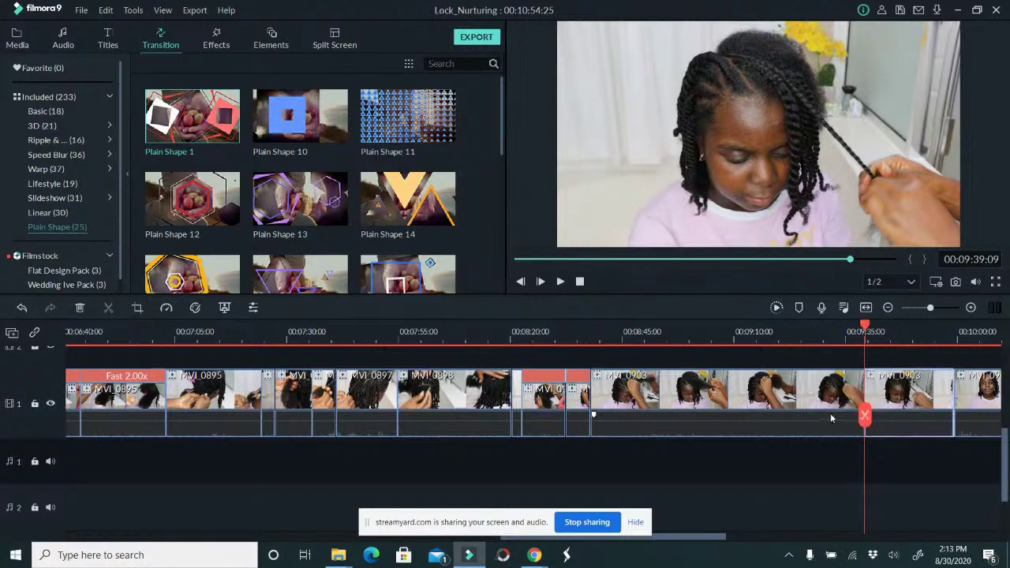
key("Delete")
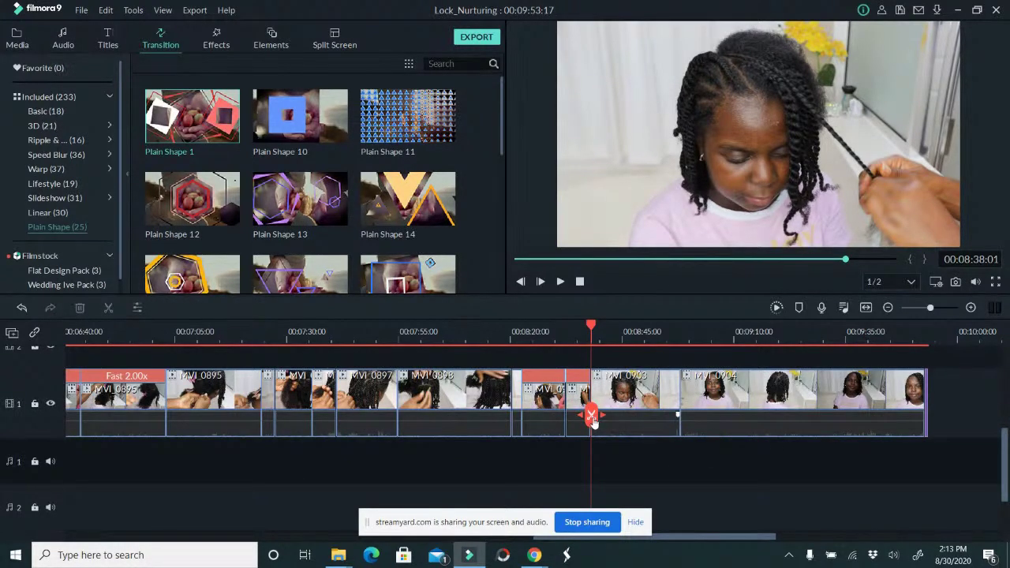
Split the last MVI_0903 piece at 00:08:47:07 and delete the section after the cut.
left_click_drag(591, 418, 631, 425)
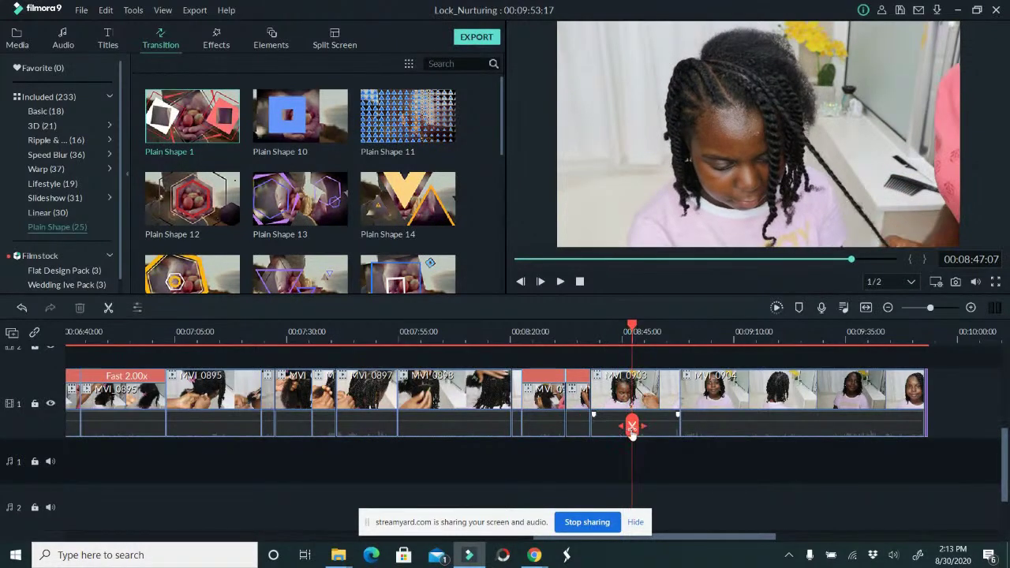
left_click(632, 426)
left_click(646, 397)
key("Delete")
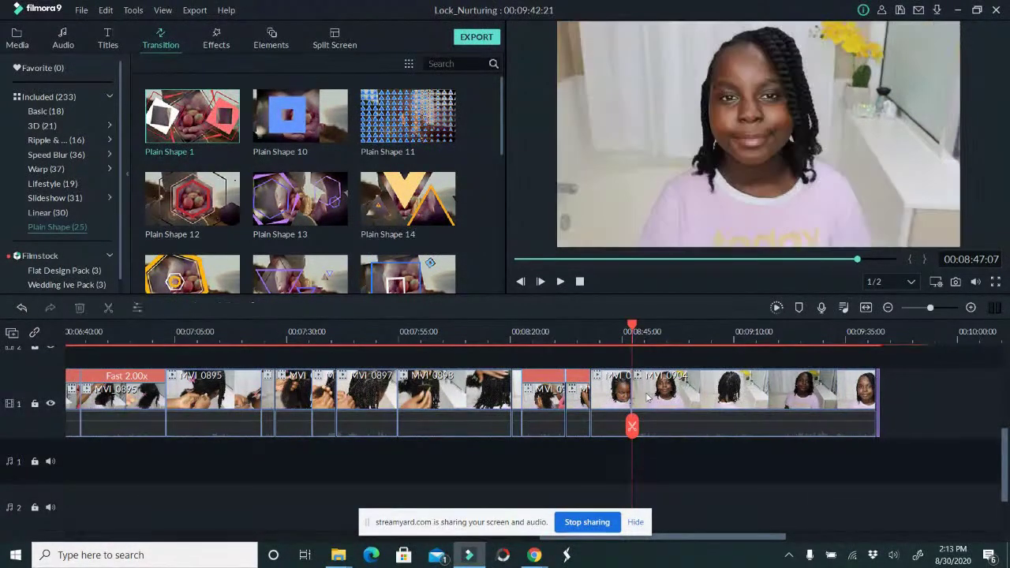
Split MVI_0904 at 00:08:52:12 and delete its beginning up to the cut.
left_click_drag(634, 425, 657, 427)
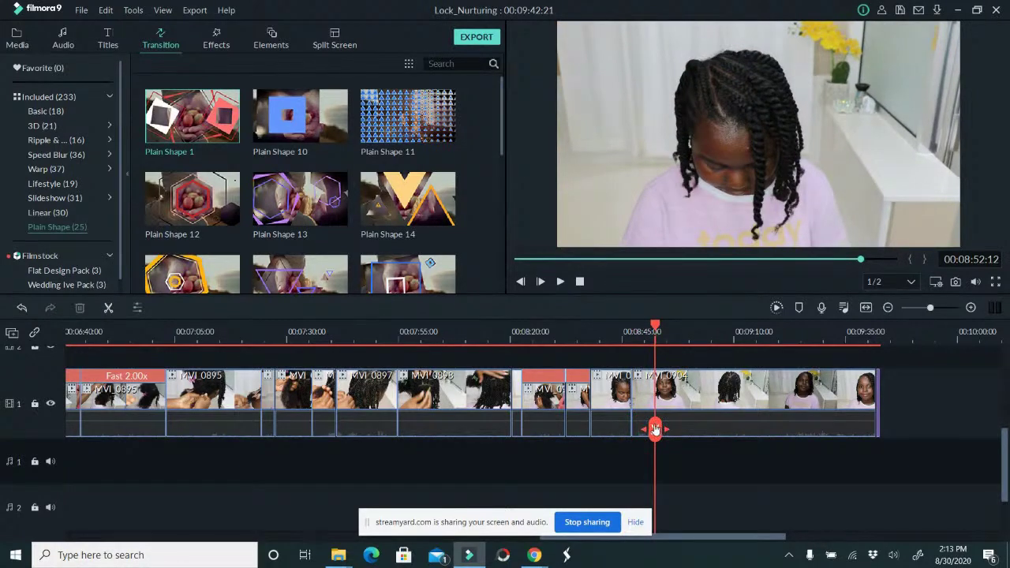
left_click(655, 428)
left_click(646, 403)
key("Delete")
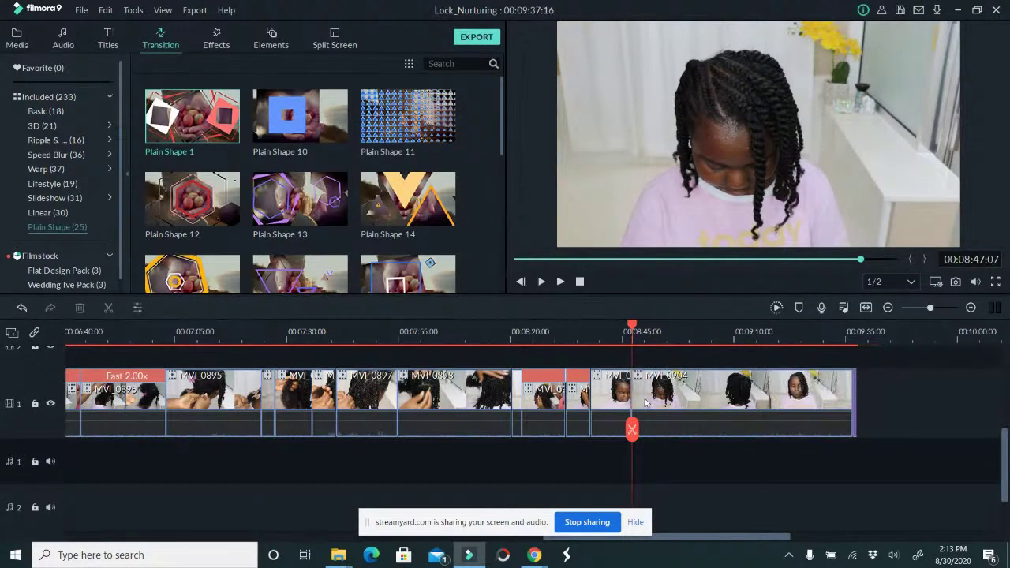
Split MVI_0904 at 00:08:58:17 and 00:09:26:15, and delete the middle section between the two cuts.
left_click_drag(632, 432, 680, 431)
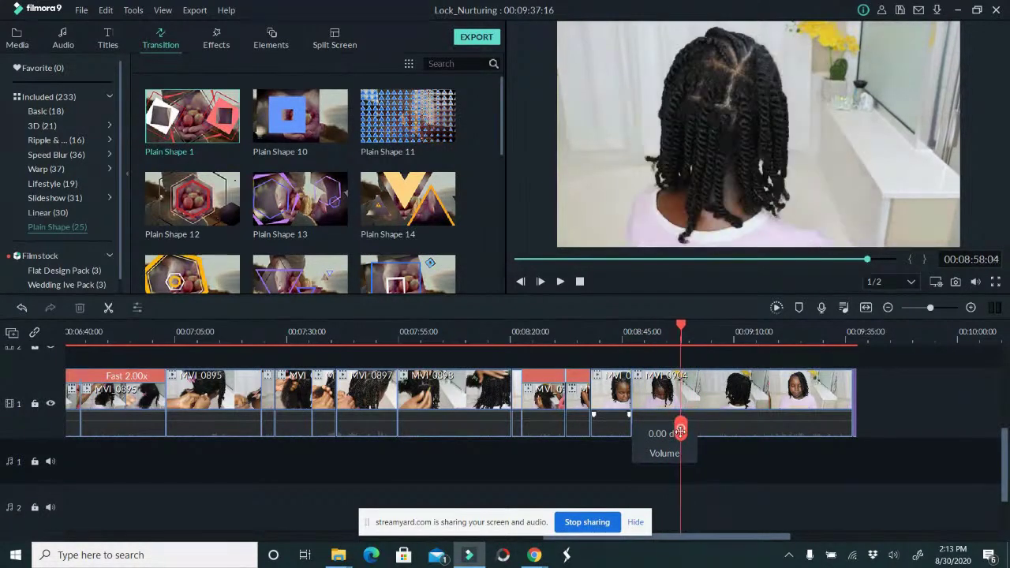
left_click(682, 430)
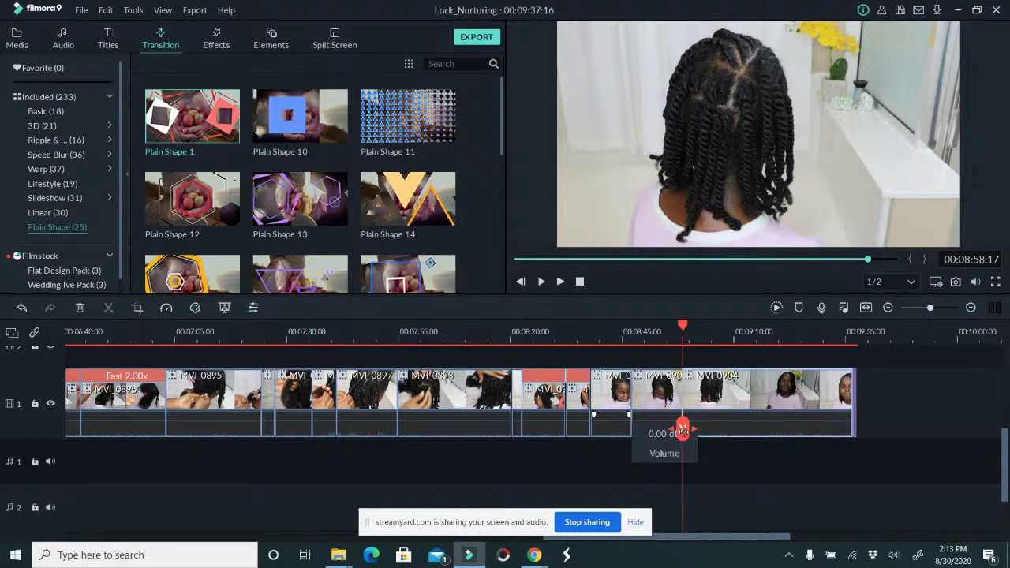
left_click_drag(684, 430, 809, 410)
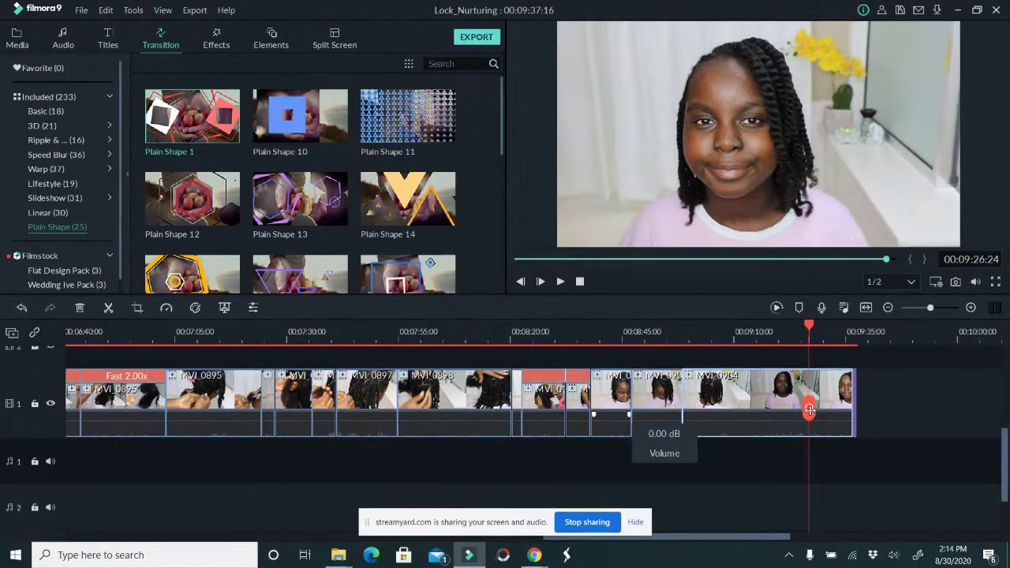
left_click_drag(809, 417, 807, 408)
left_click(807, 408)
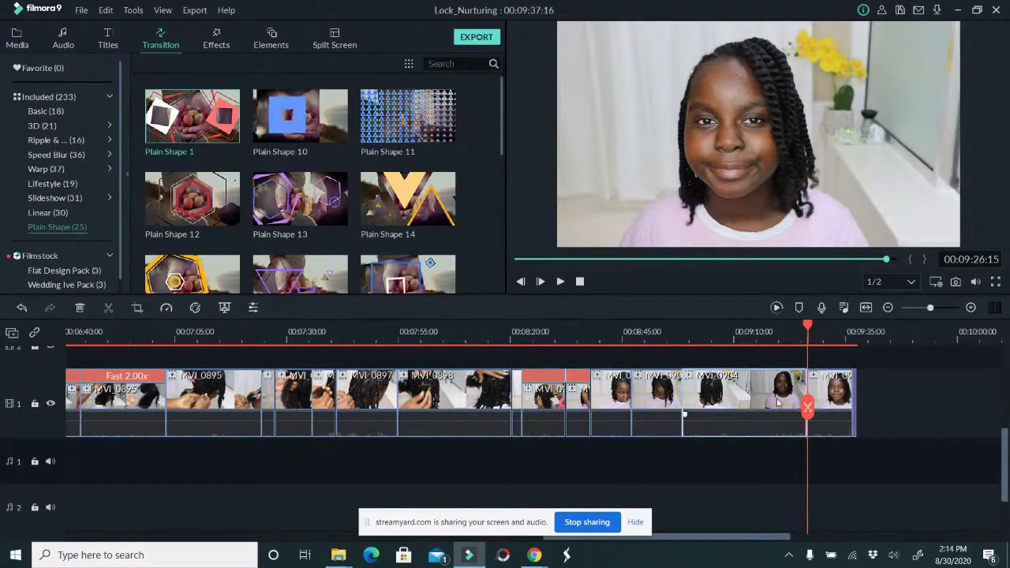
key("Delete")
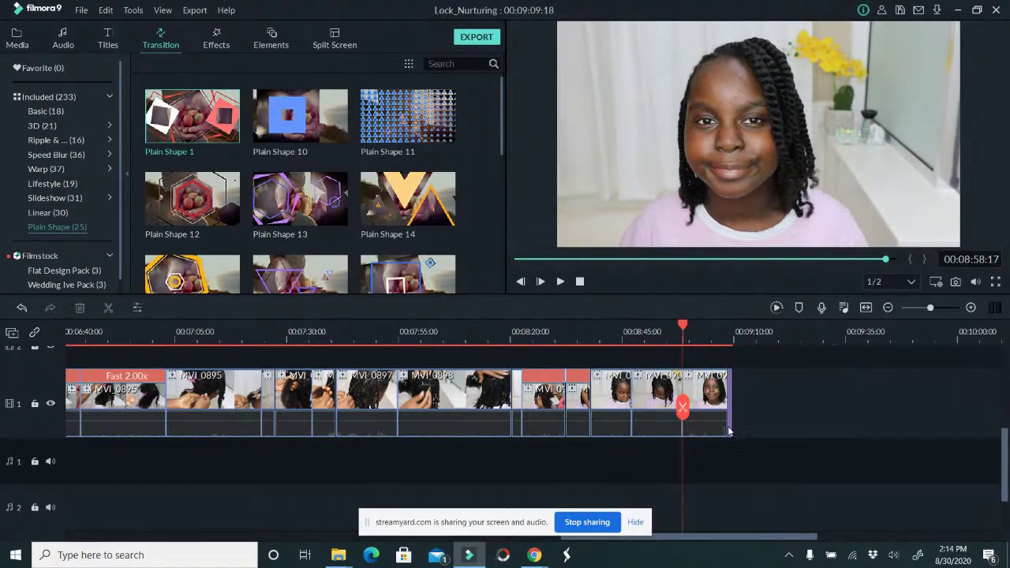
Split the final MVI_0904 piece at 00:09:05:01 and delete everything after the cut.
left_click_drag(682, 406, 712, 423)
left_click(712, 423)
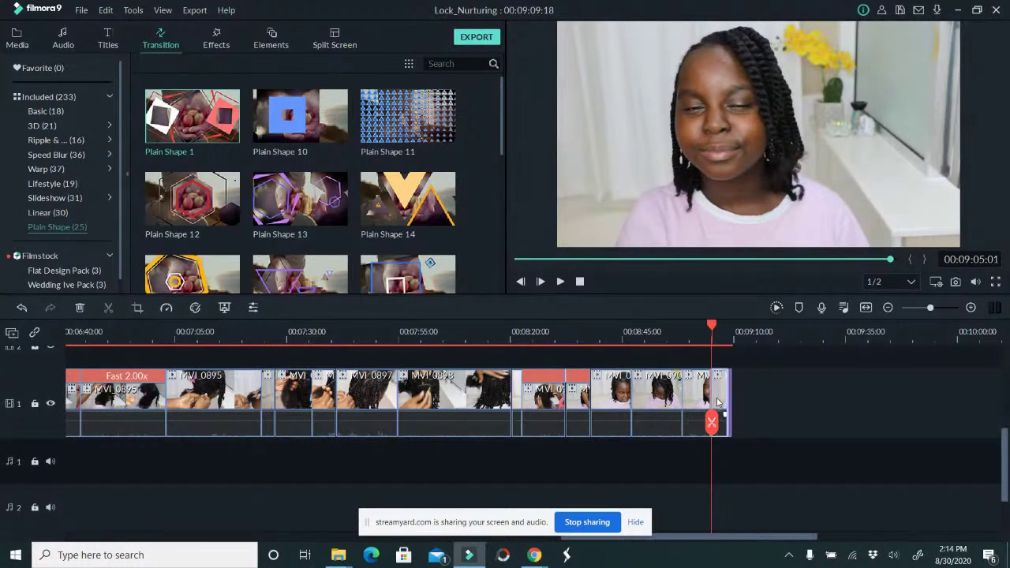
key("Delete")
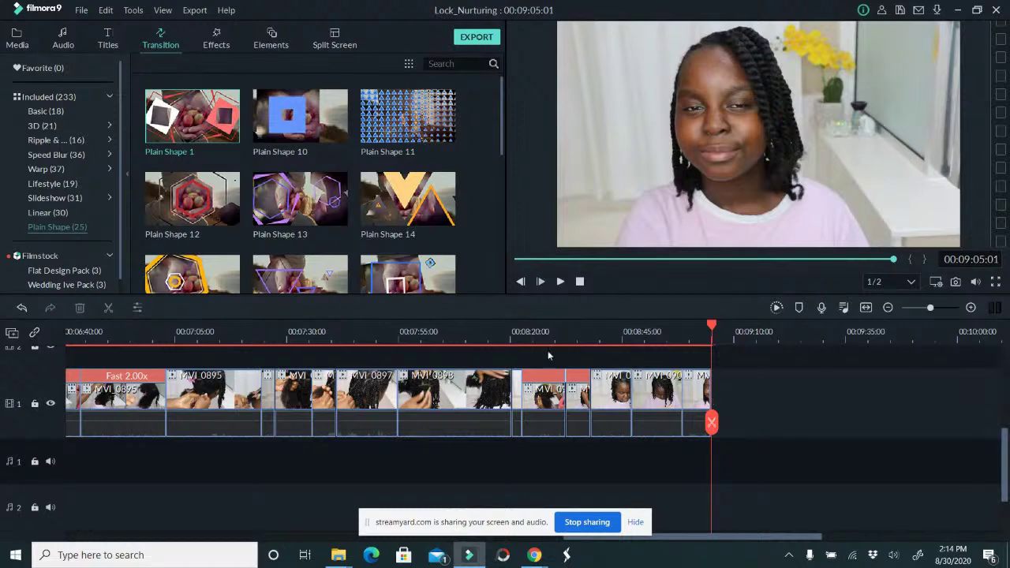
Add the custom EndScreen title to video track 1 directly after the last MVI_0904 clip.
left_click(66, 41)
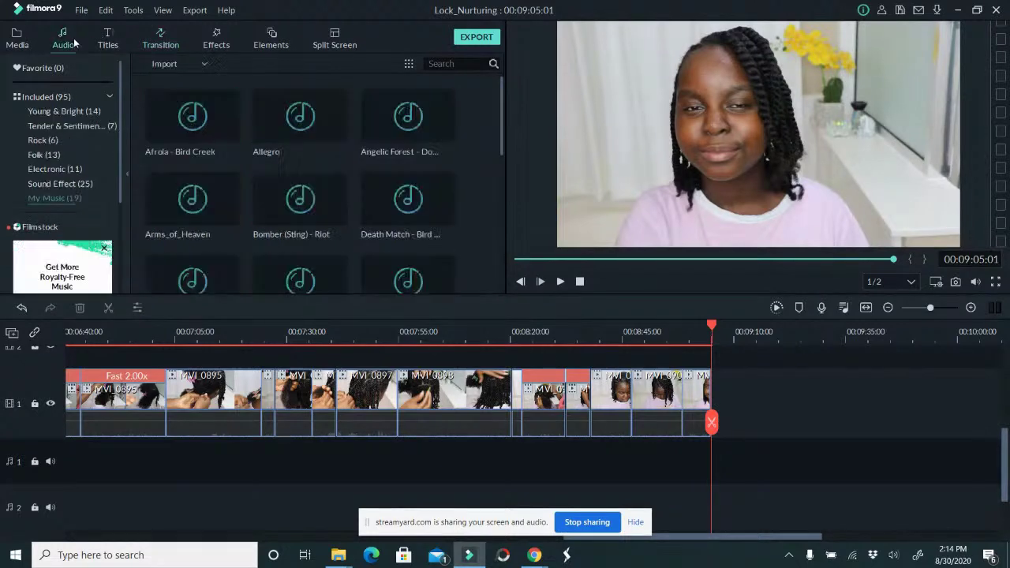
left_click(23, 46)
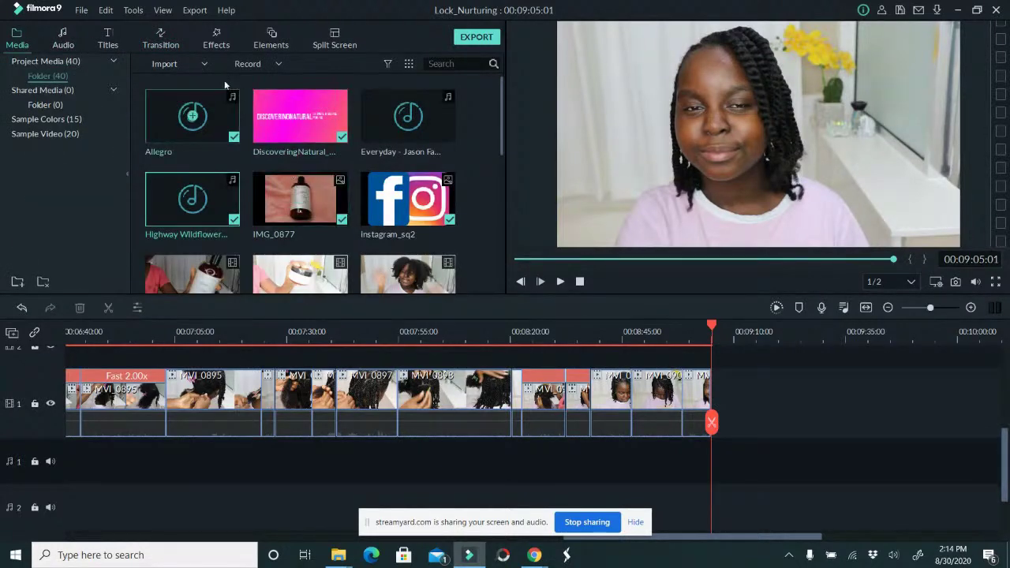
left_click(110, 39)
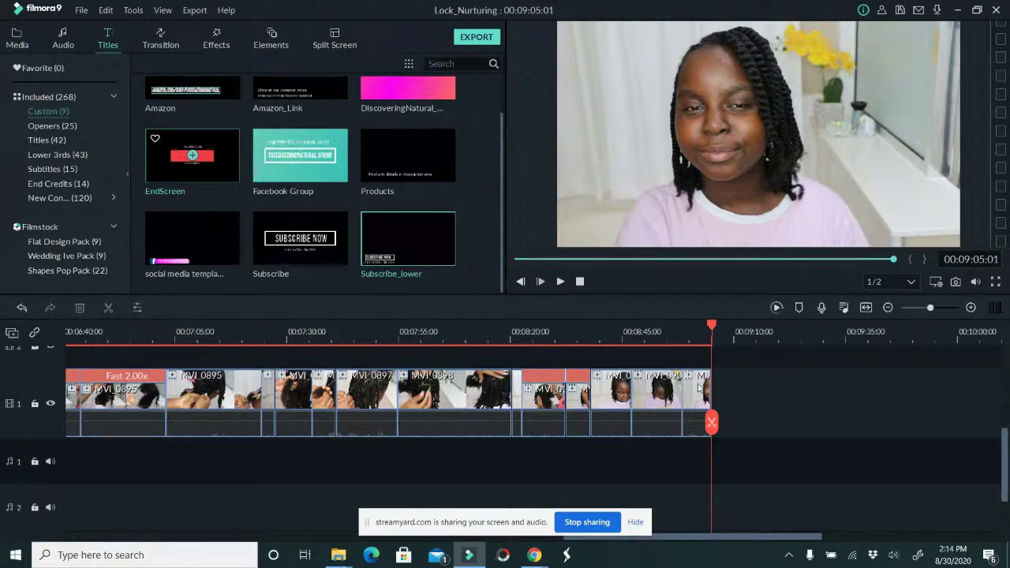
left_click_drag(174, 178, 764, 389)
scroll(768, 383, "up", 2)
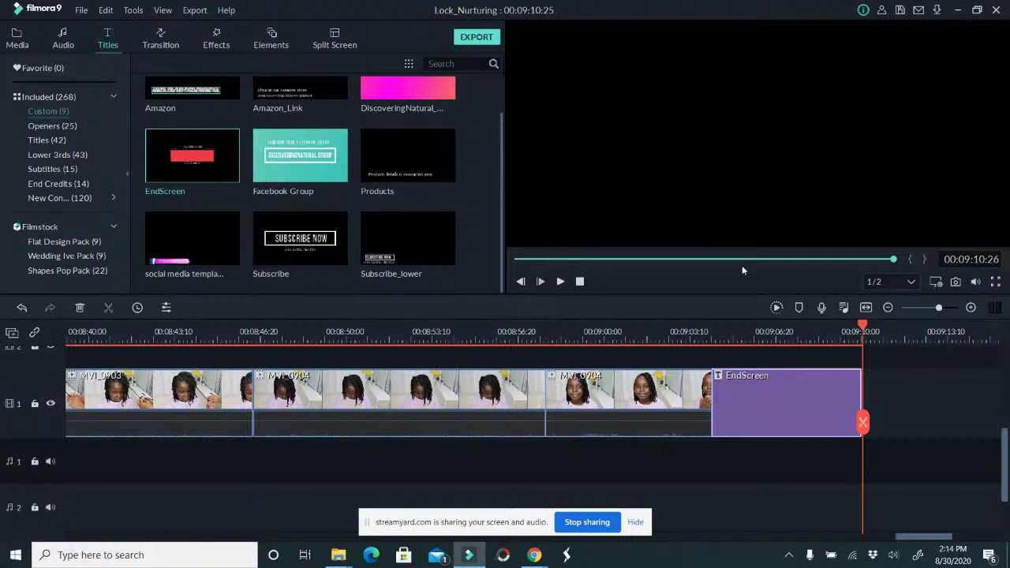
Save the project and go back along the timeline to the Highway Wildflowers - Bird Creek music clip.
key("ctrl+s")
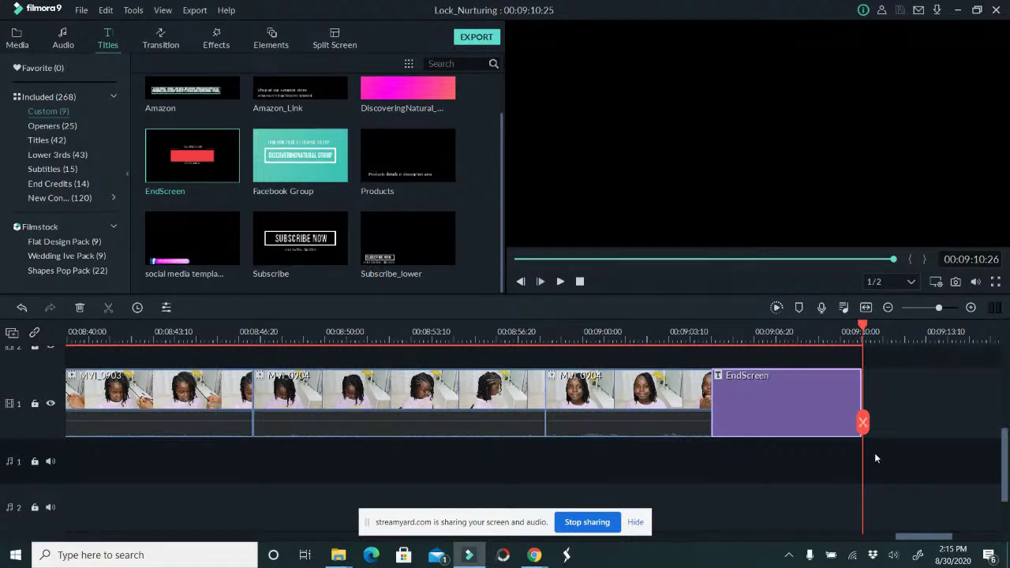
left_click_drag(863, 422, 119, 506)
scroll(154, 336, "down", 3)
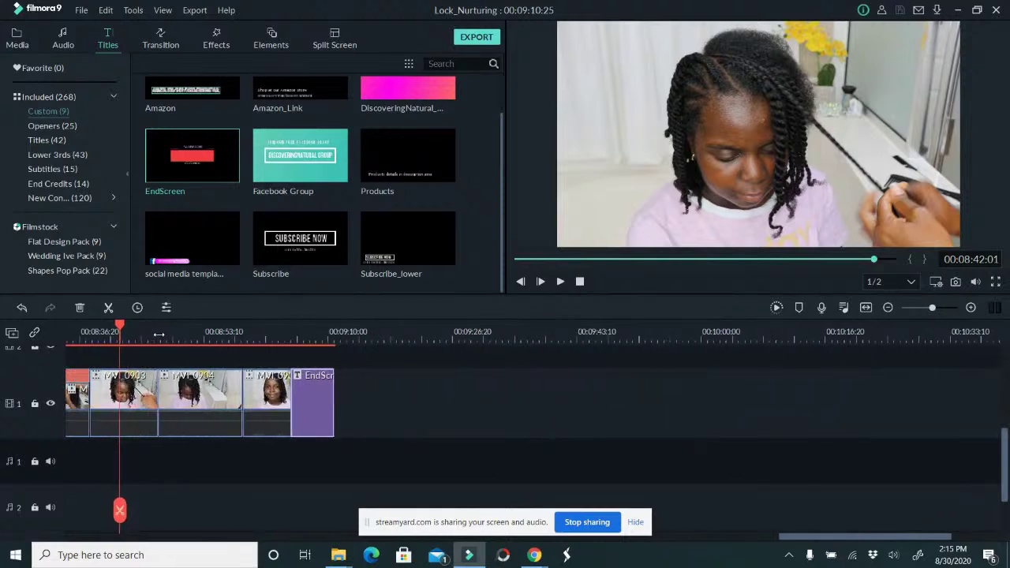
scroll(154, 336, "up", 2)
left_click_drag(120, 512, 180, 470)
left_click_drag(327, 539, 472, 534)
left_click(480, 448)
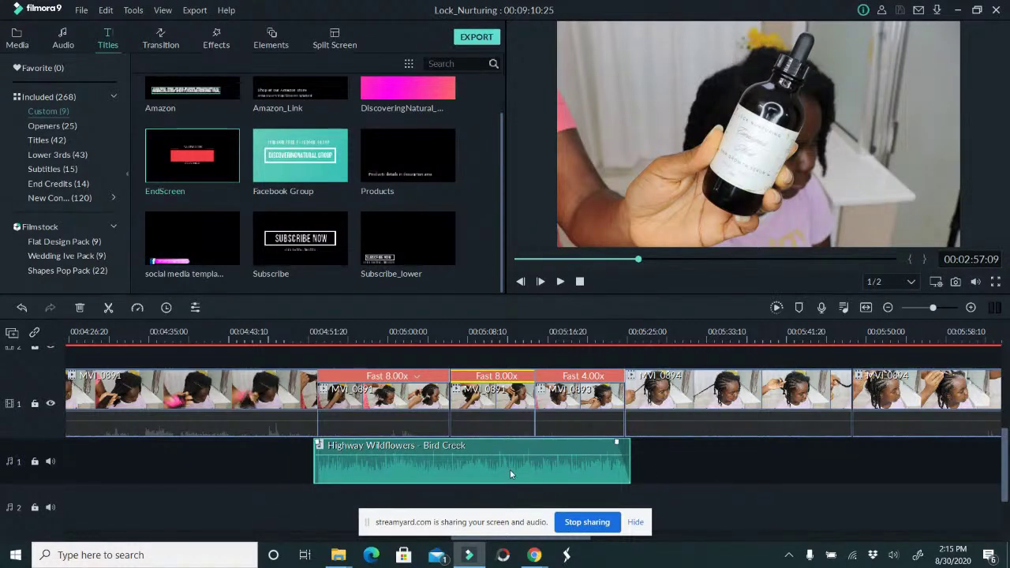
Place the playhead at 00:03:29:10, where the existing voiceover and Allegro music clips end.
right_click(632, 460)
left_click(653, 458)
scroll(1005, 489, "down", 1)
scroll(983, 509, "down", 2)
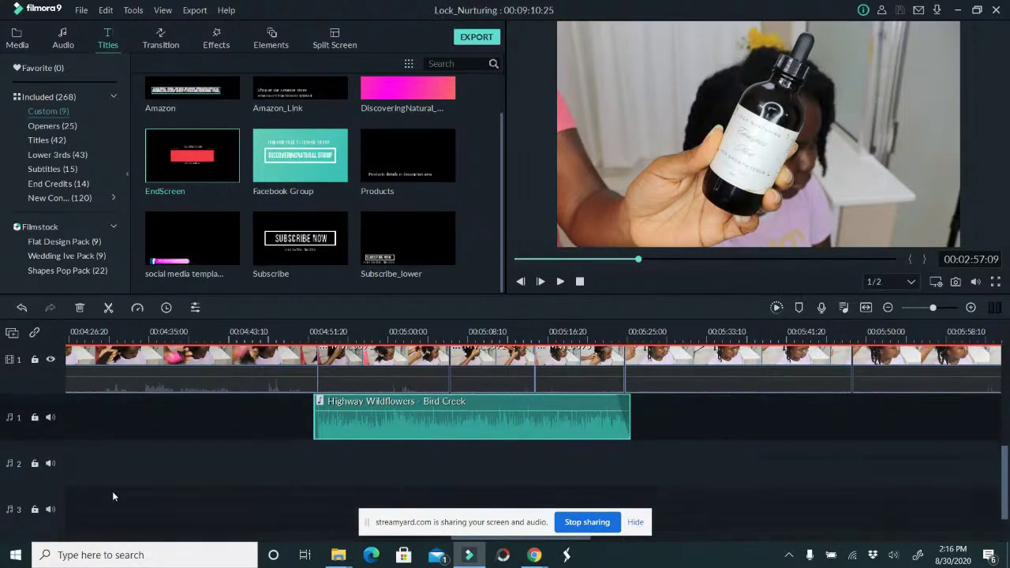
left_click_drag(118, 335, 164, 337)
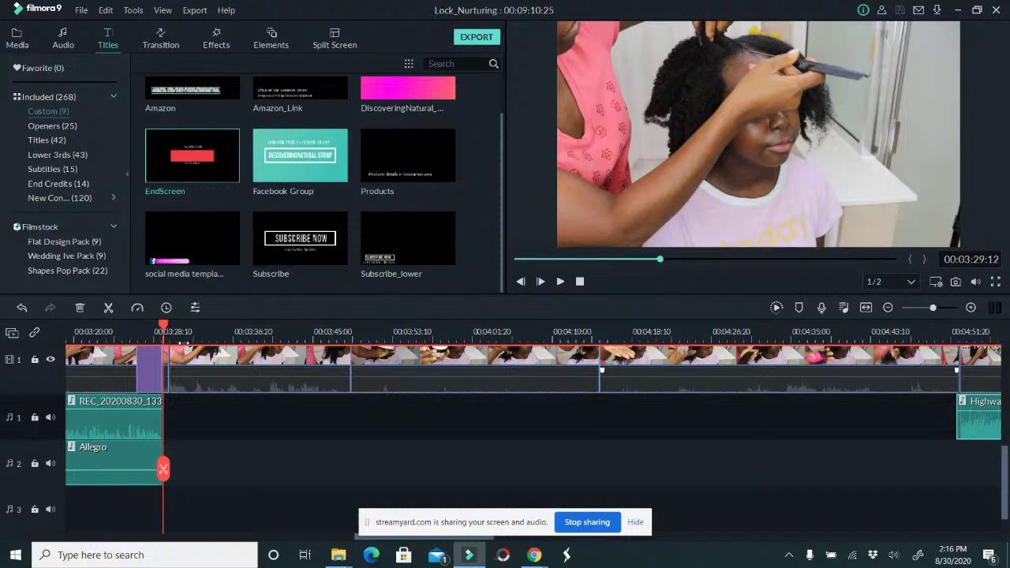
left_click(442, 332)
left_click_drag(442, 331, 380, 328)
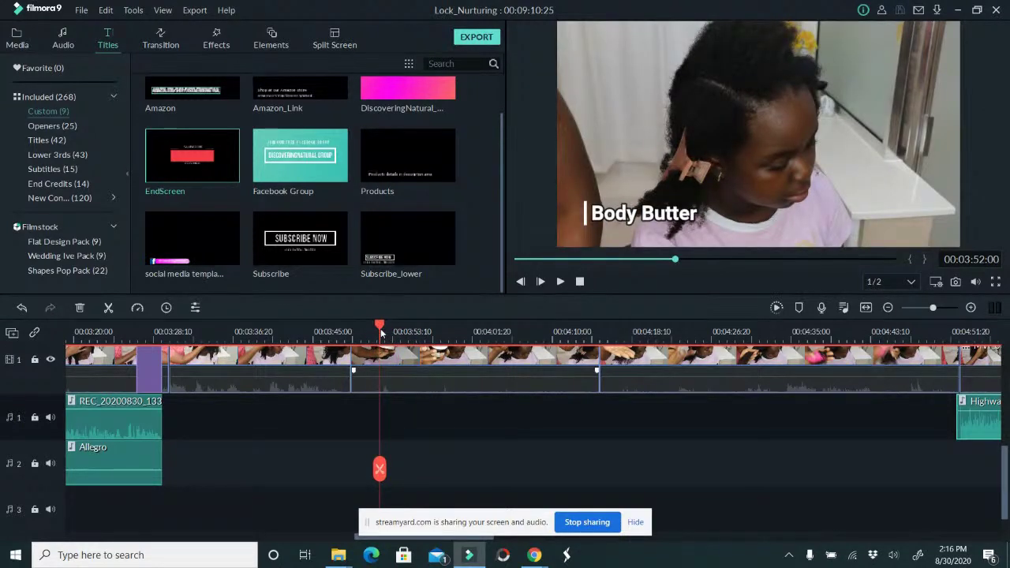
left_click_drag(381, 328, 164, 338)
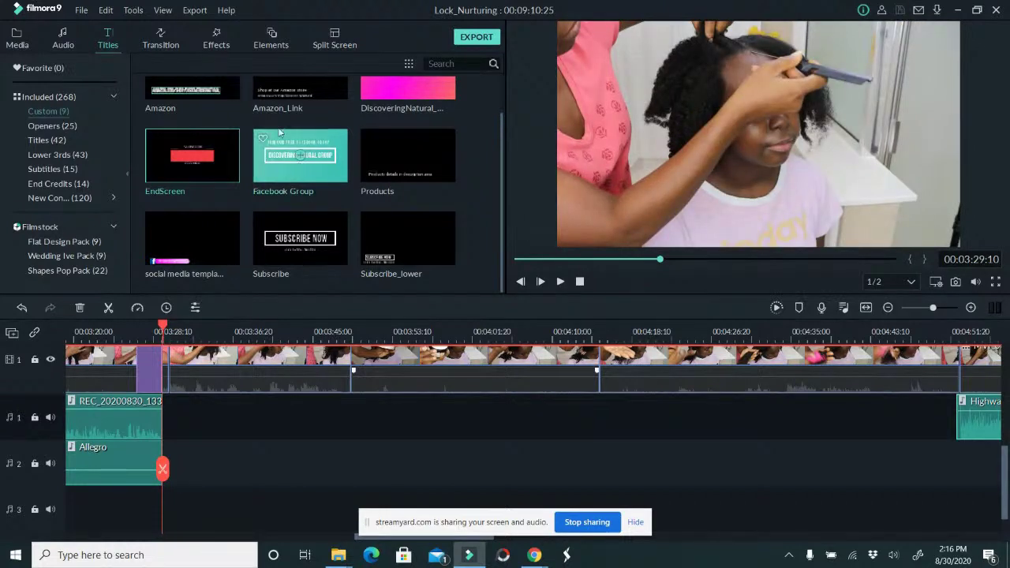
Try a voiceover take of about 1 minute 30 seconds from 00:03:29:10 with the Blue Snowball microphone, and undo it.
left_click(84, 10)
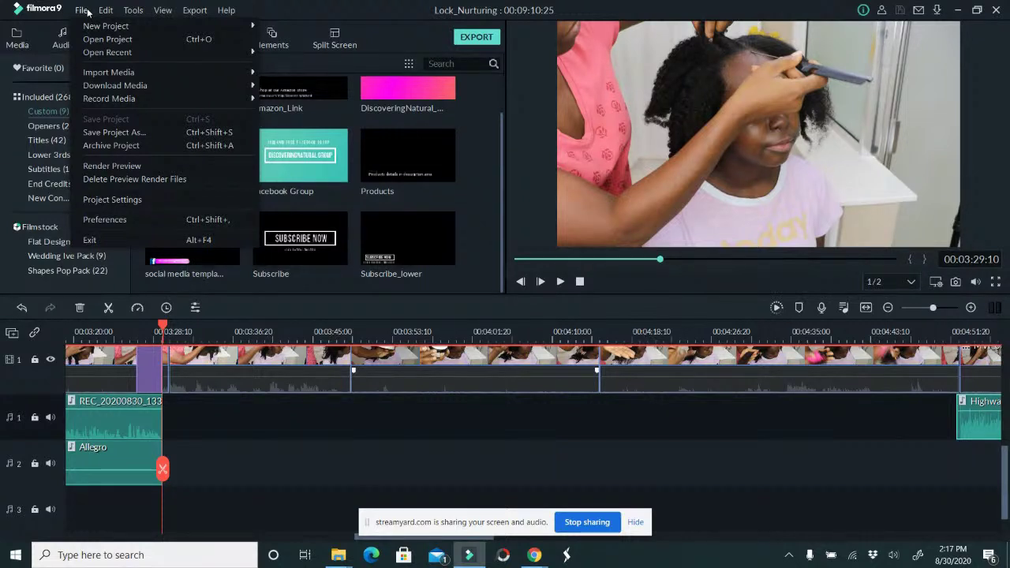
mouse_move(90, 25)
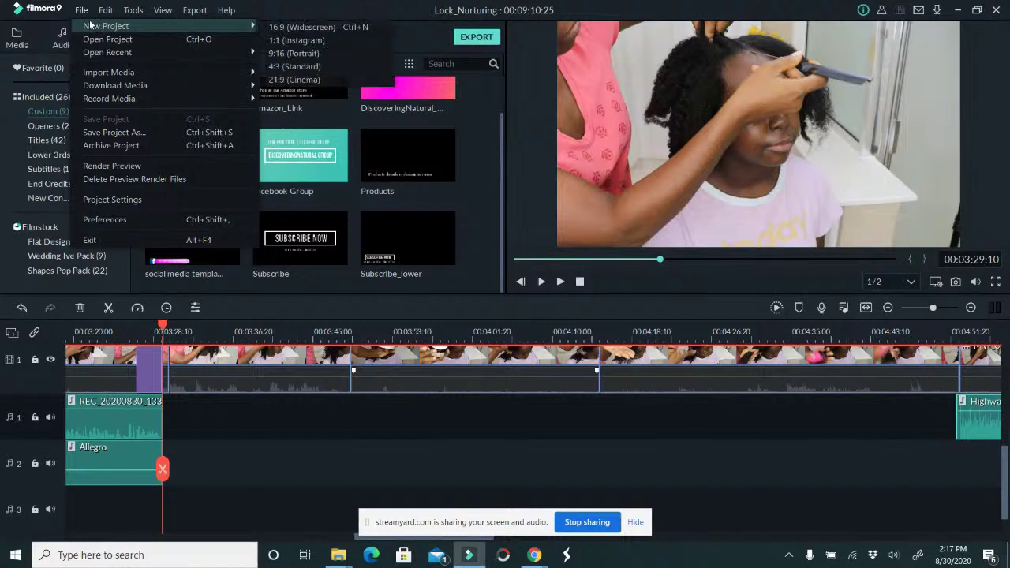
mouse_move(119, 100)
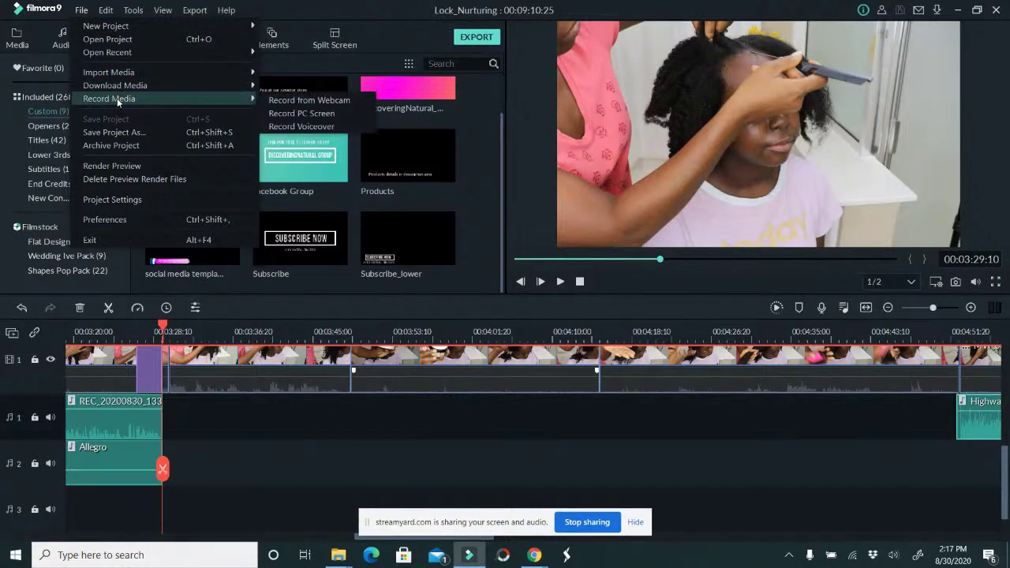
left_click(327, 129)
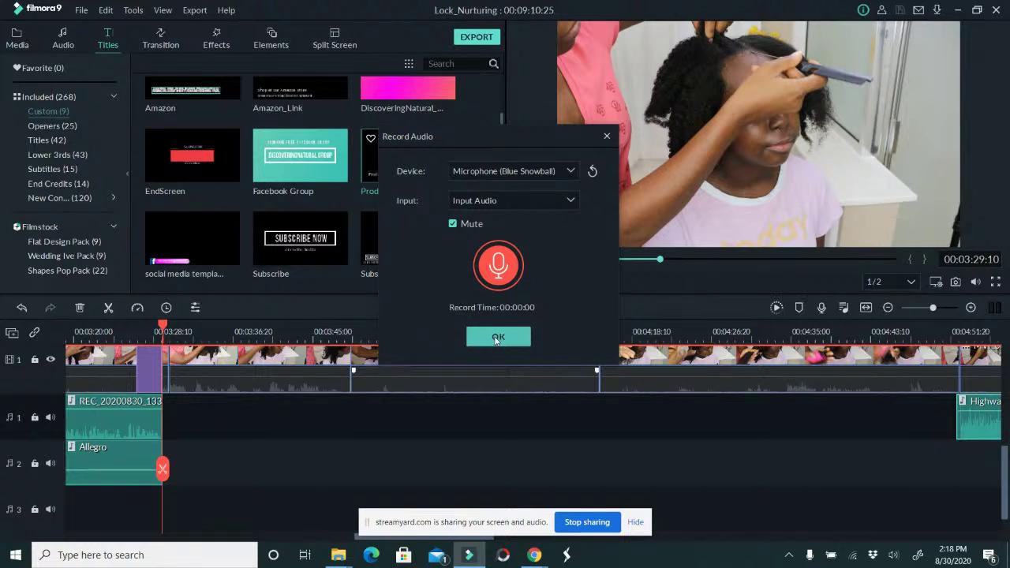
left_click(498, 272)
left_click(499, 268)
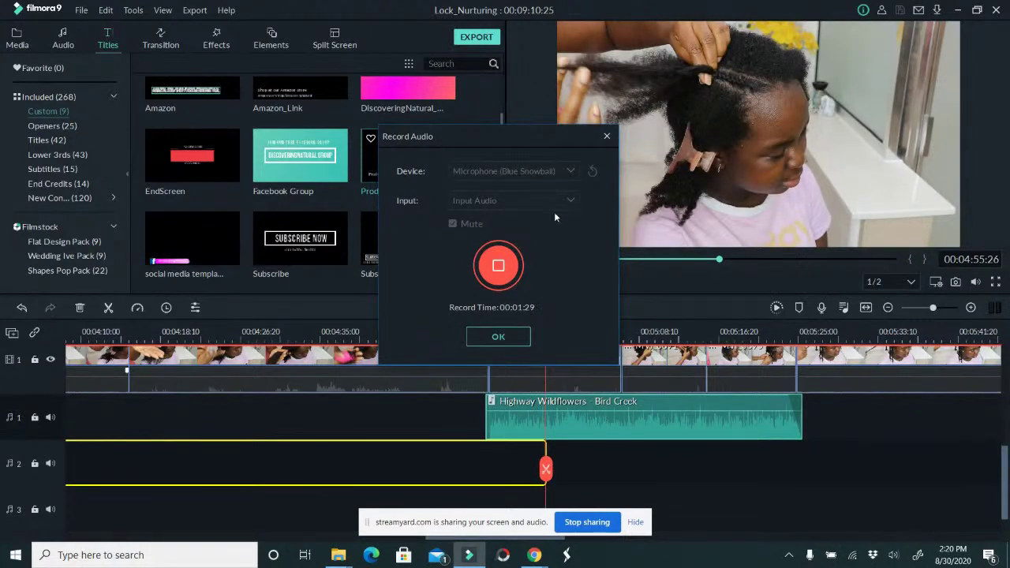
left_click(498, 265)
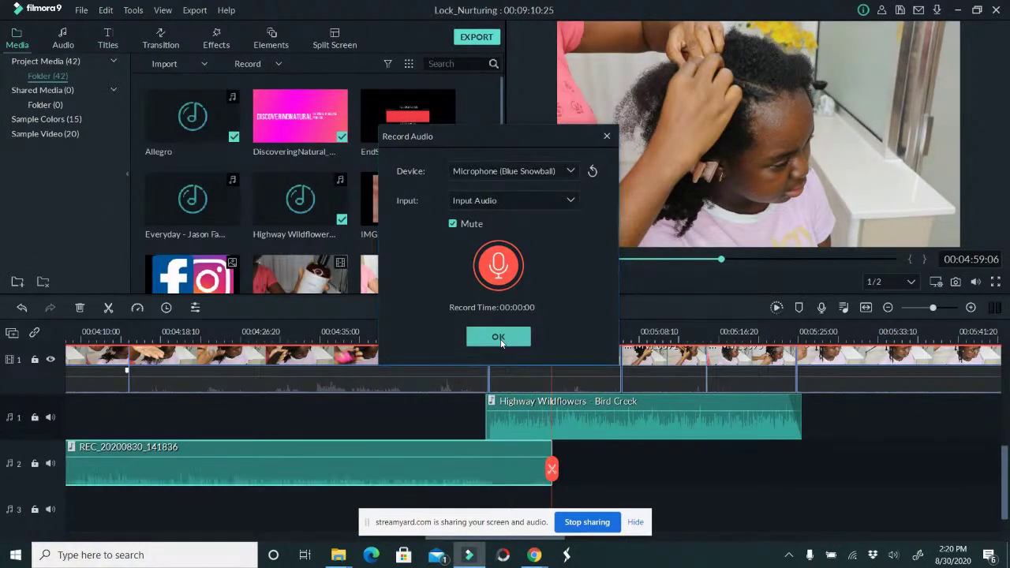
left_click(498, 337)
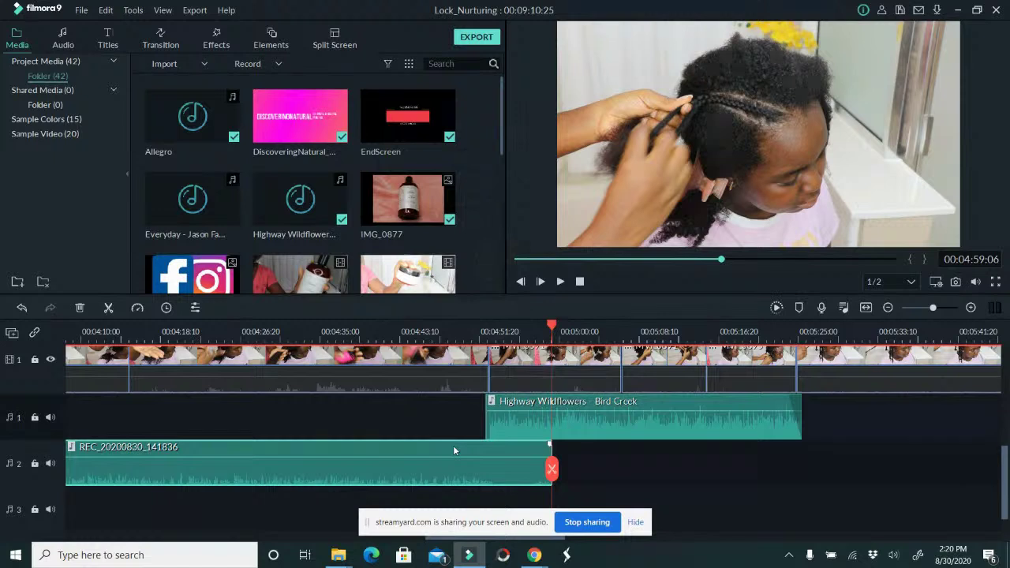
key("ctrl+z")
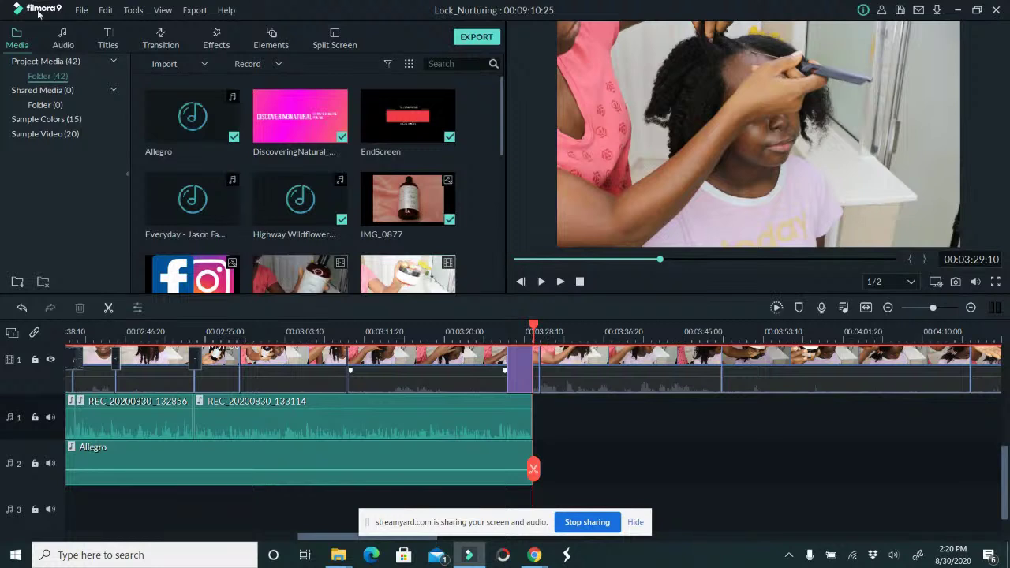
Record a short voiceover take of about 8 seconds on audio track 2, starting at 00:03:29:10.
left_click(82, 11)
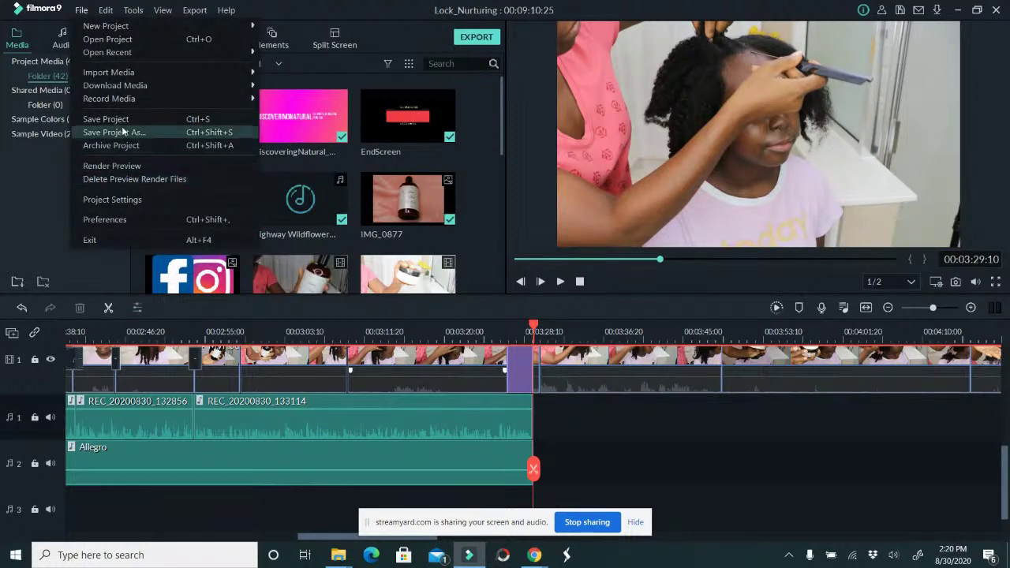
mouse_move(126, 99)
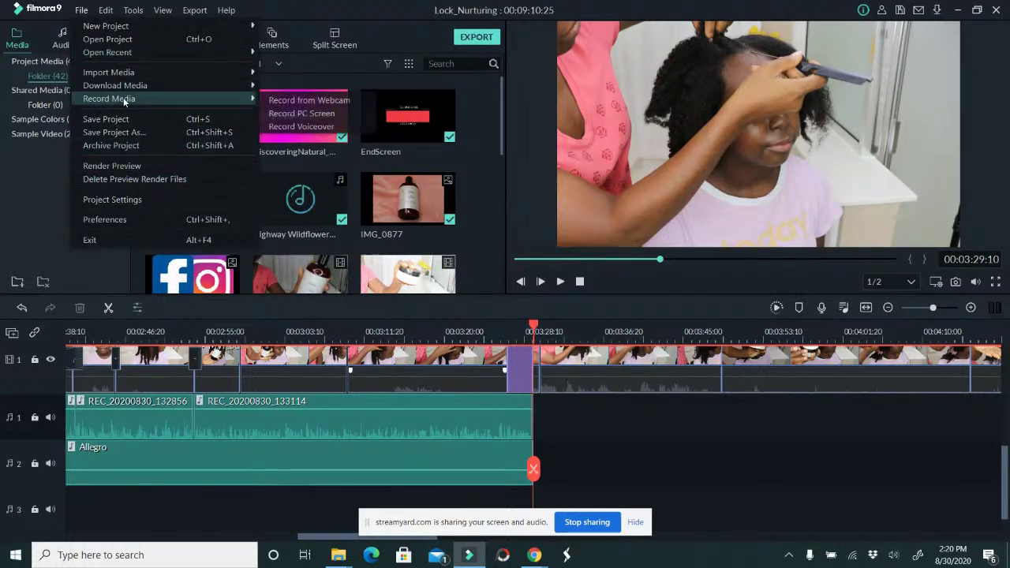
left_click(320, 127)
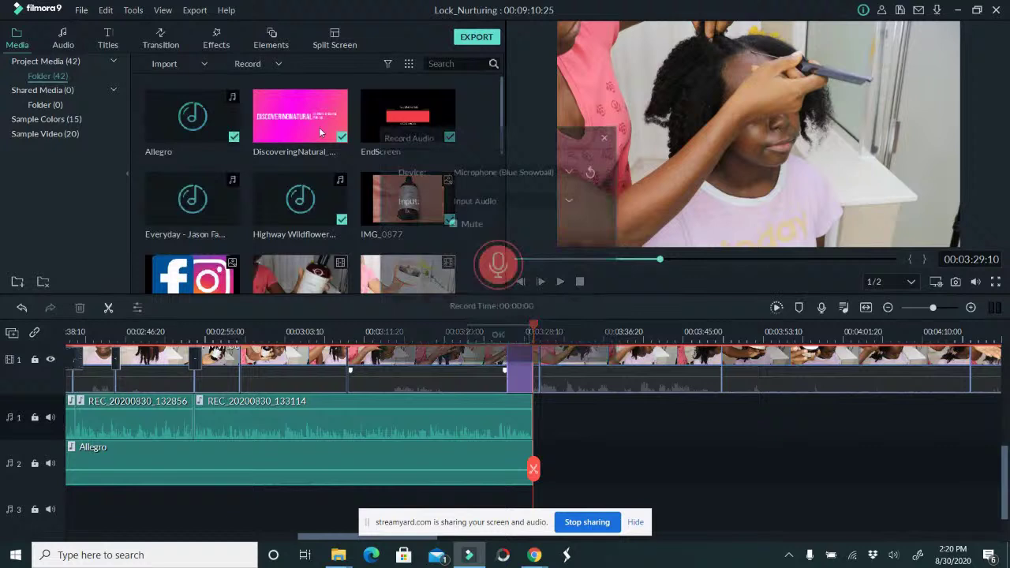
left_click(502, 273)
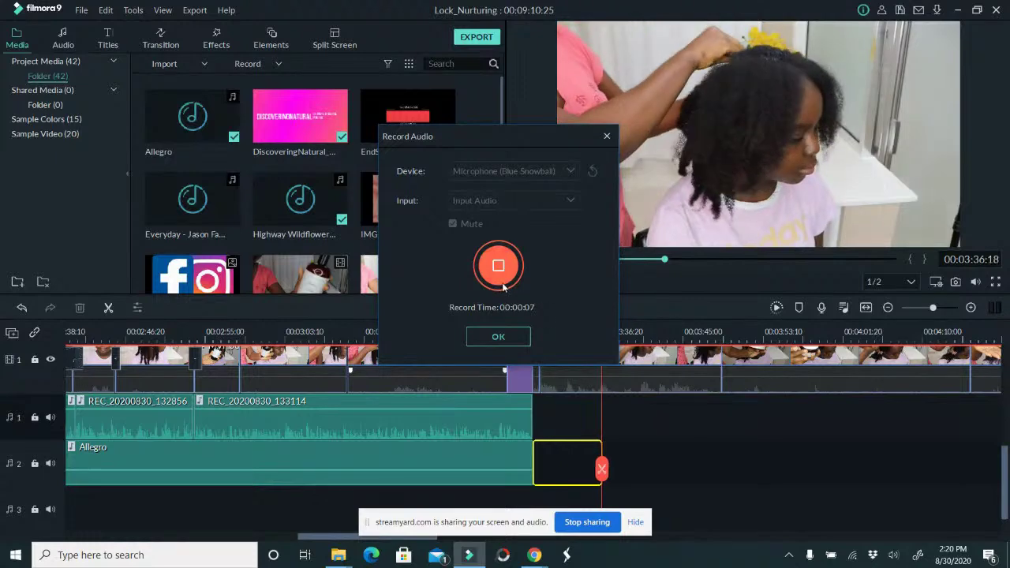
left_click(502, 337)
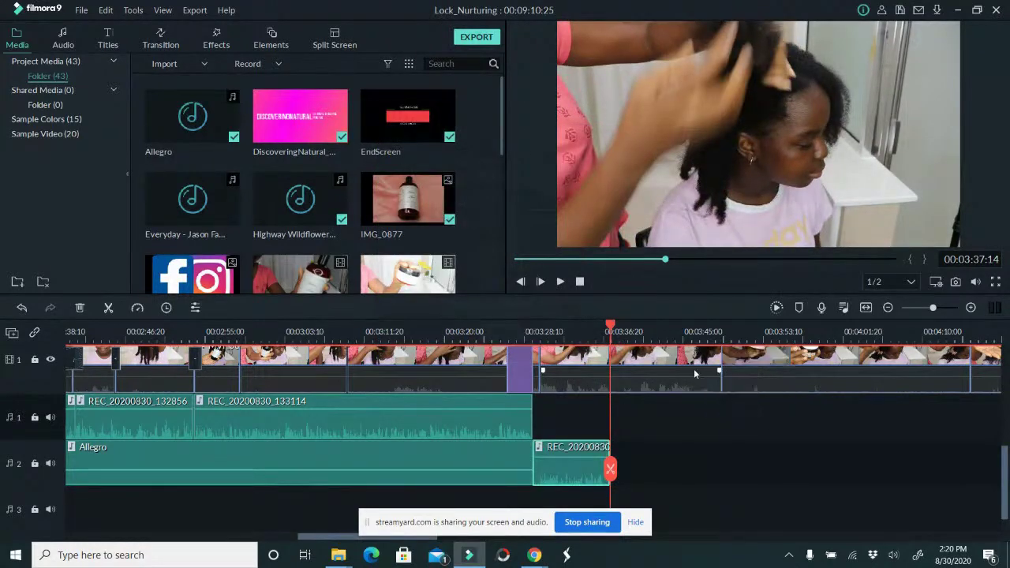
Split the MVI_0890 clip at 00:03:37:11 and trim about 6 seconds off the start of its second part, leaving no gap.
left_click(620, 366)
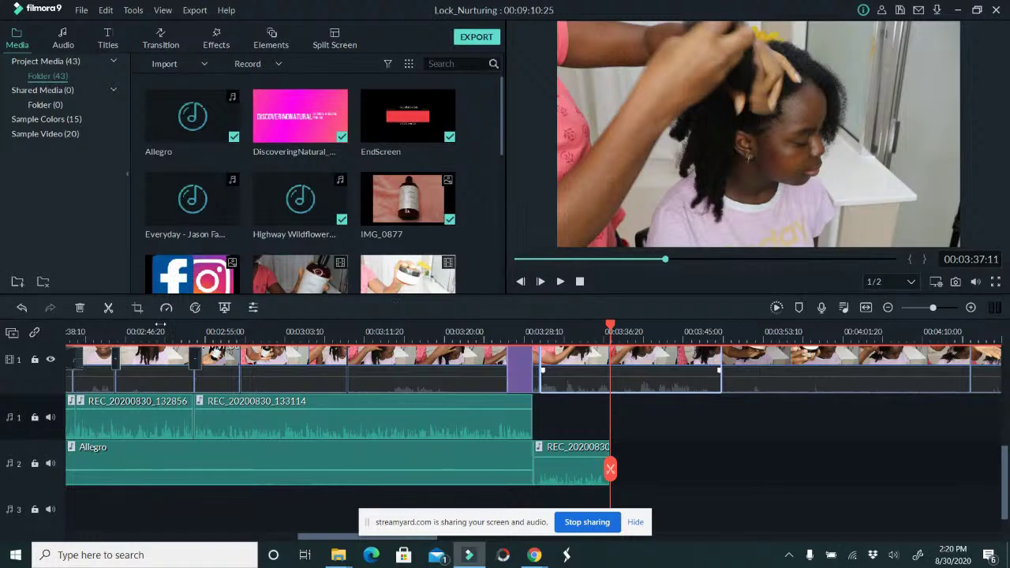
left_click(110, 309)
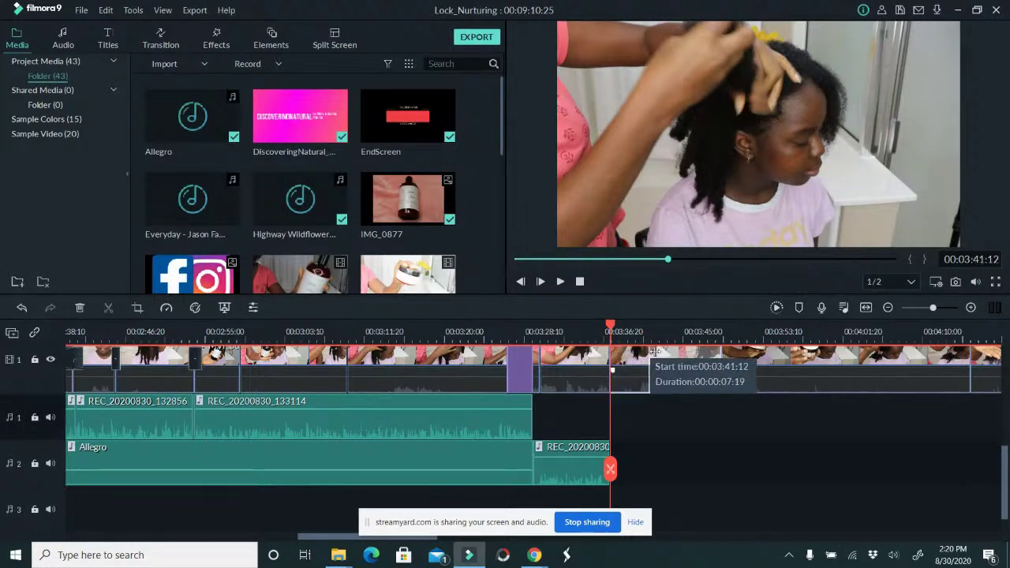
scroll(647, 375, "up", 2)
key("Delete")
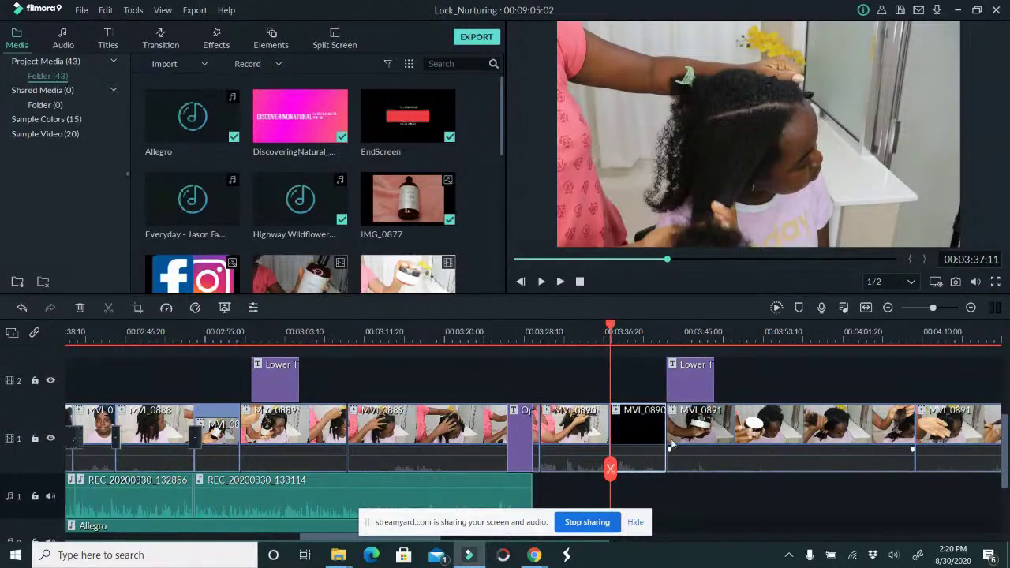
Delete the short voiceover recording after the Allegro clip on audio track 2 and save the project.
scroll(623, 461, "down", 1)
left_click_drag(610, 471, 534, 466)
left_click(569, 494)
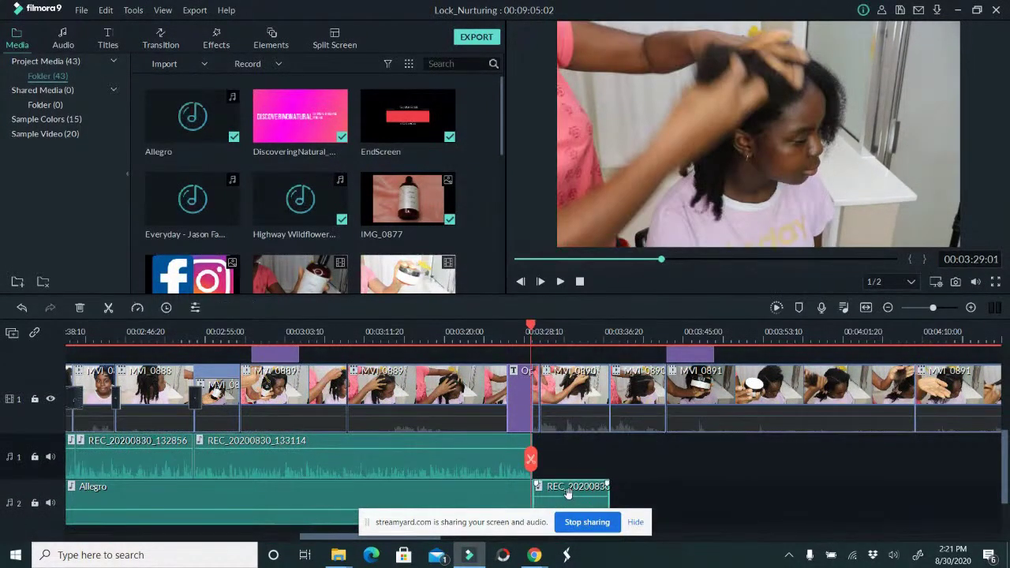
key("Delete")
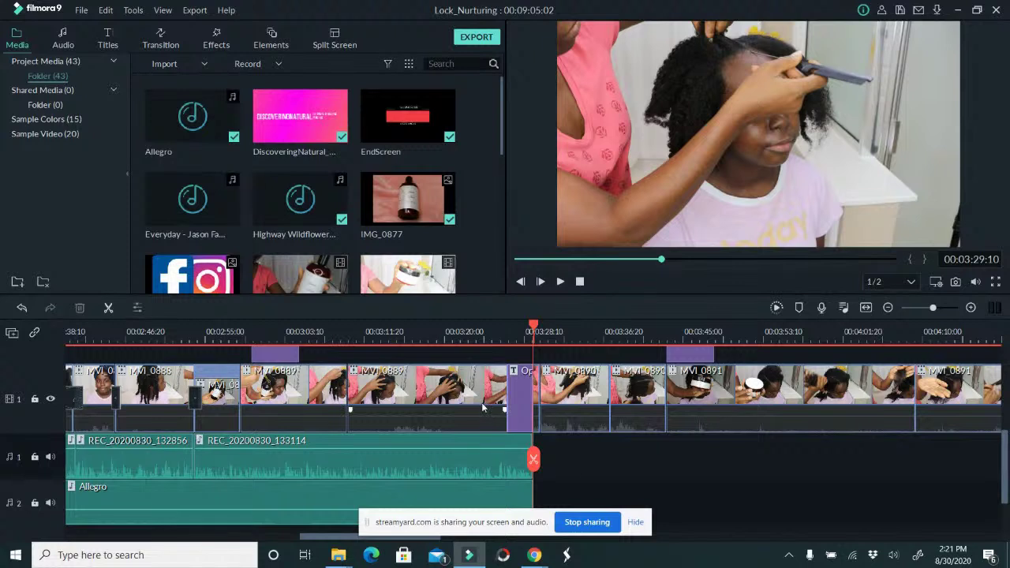
key("ctrl+s")
Try another voiceover take of about 39 seconds from 00:03:29:10 over the MVI_0890 and MVI_0891 clips, and undo it.
left_click(82, 9)
mouse_move(103, 101)
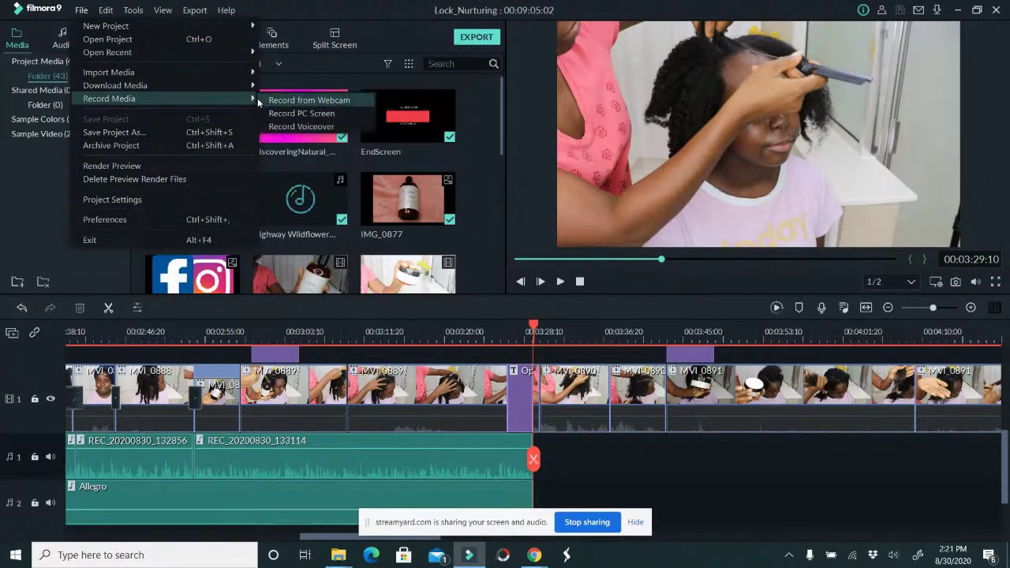
left_click(296, 127)
left_click(505, 273)
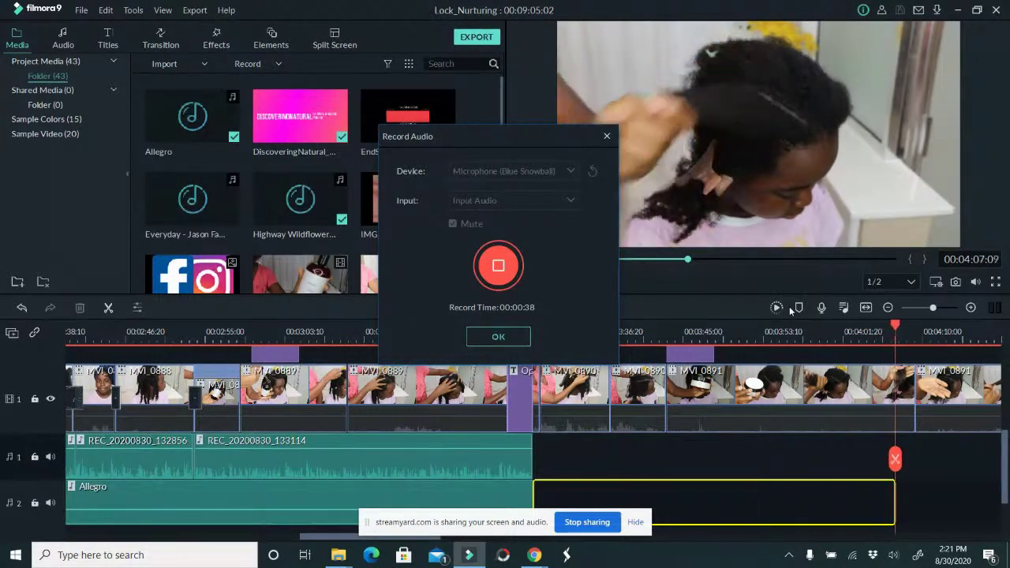
left_click(498, 265)
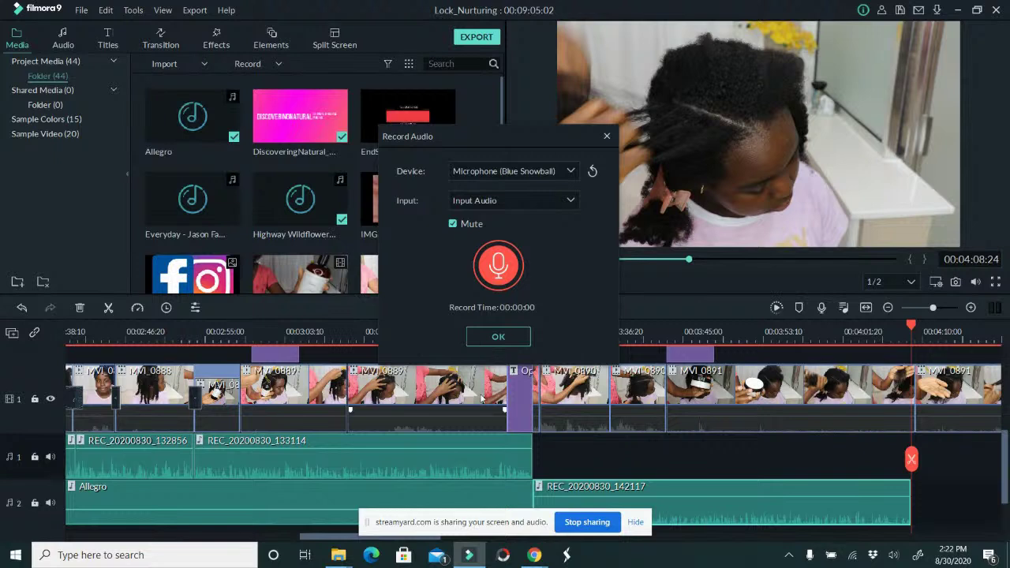
left_click(607, 137)
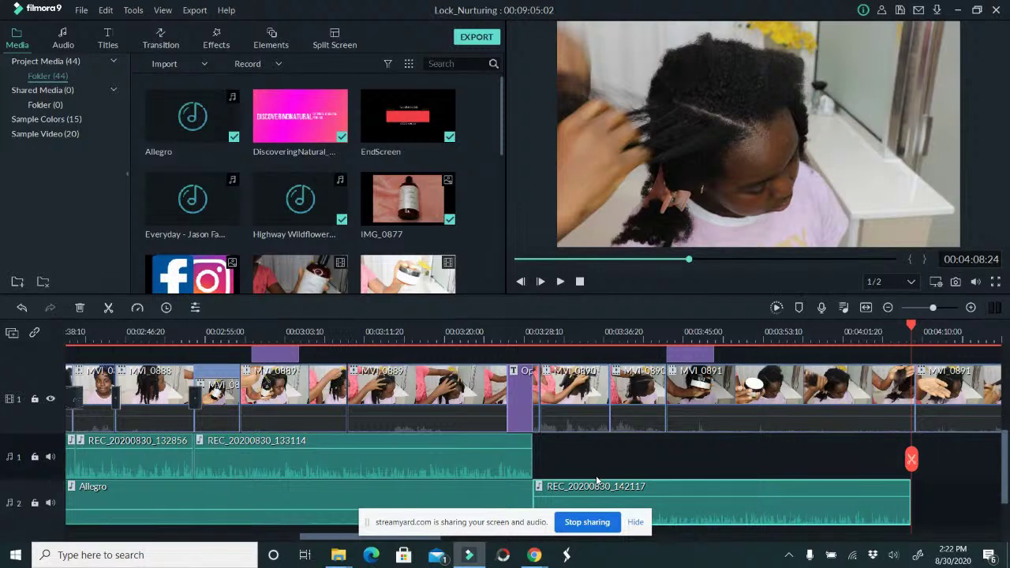
key("ctrl+z")
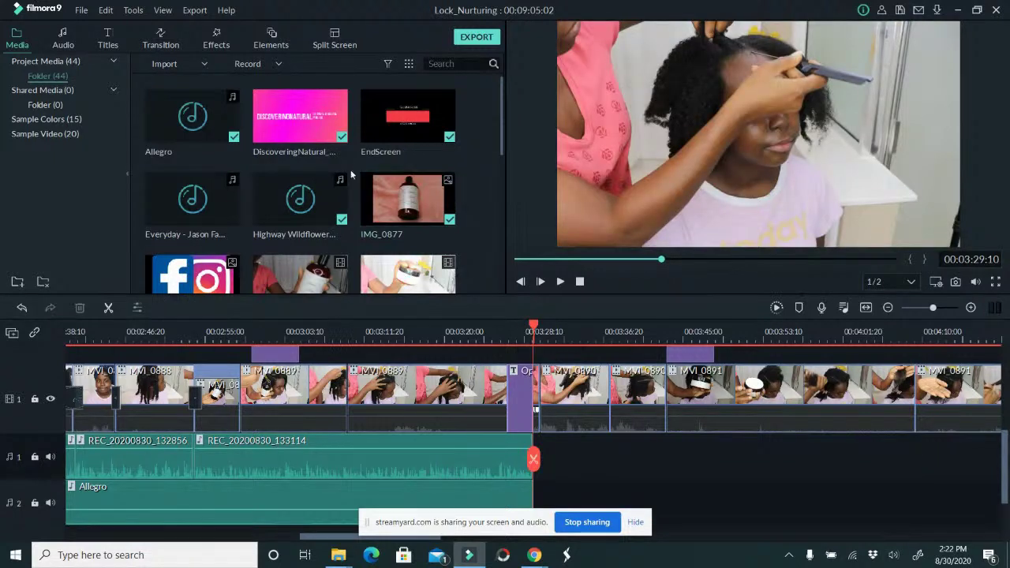
Record a voiceover take of about 78 seconds on audio track 2, starting at 00:03:29:10.
left_click(90, 12)
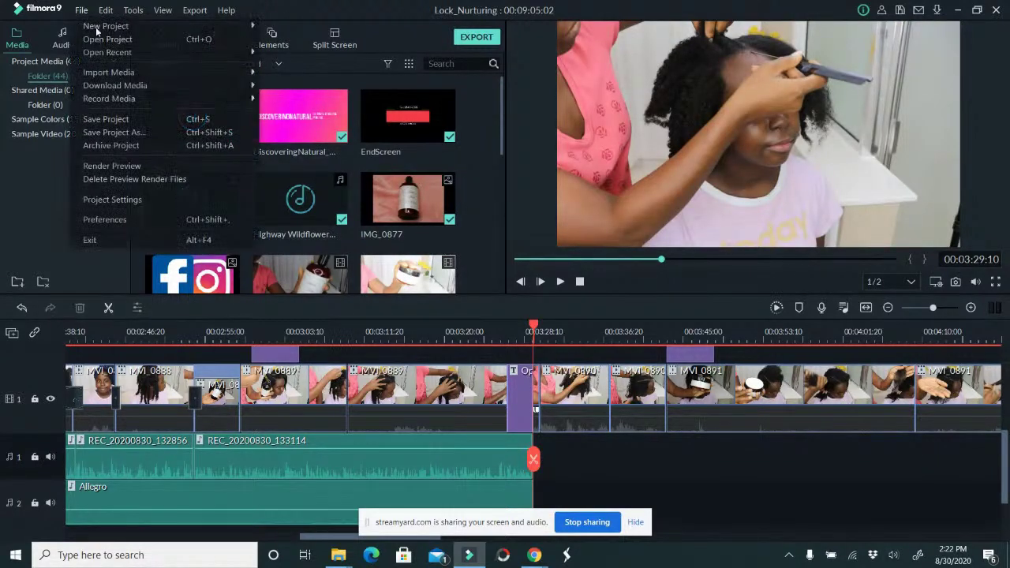
mouse_move(142, 100)
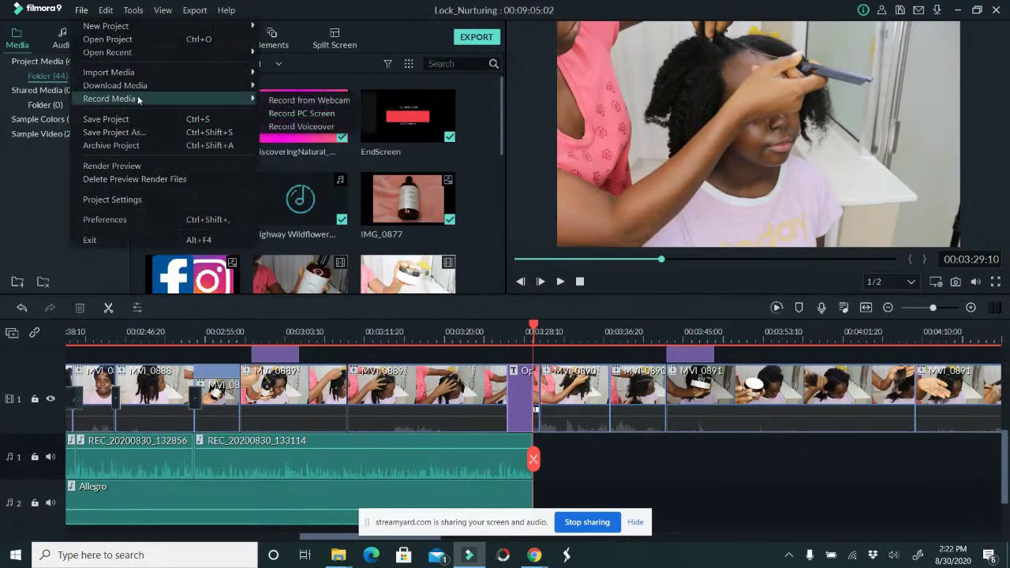
left_click(325, 127)
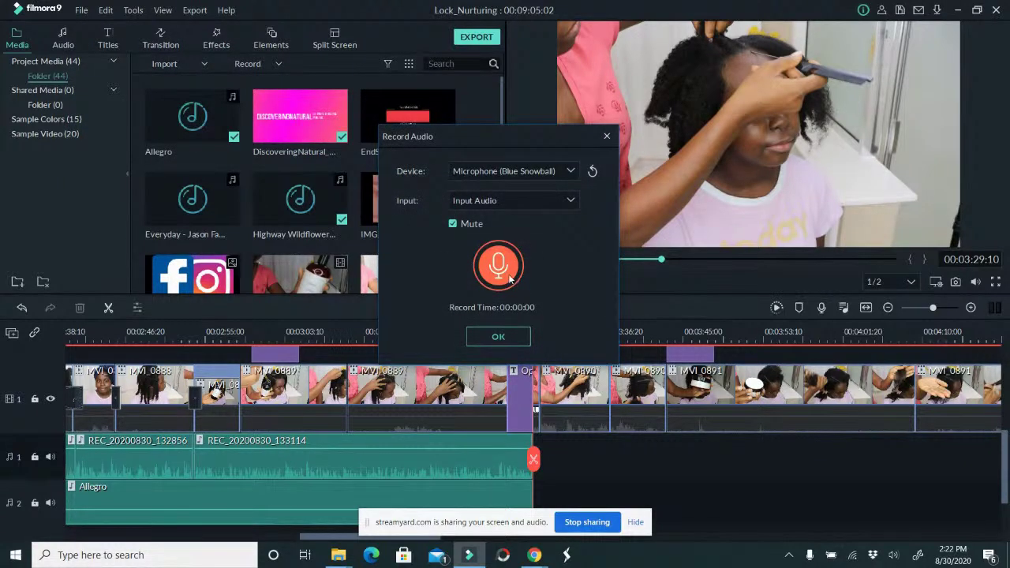
left_click(505, 273)
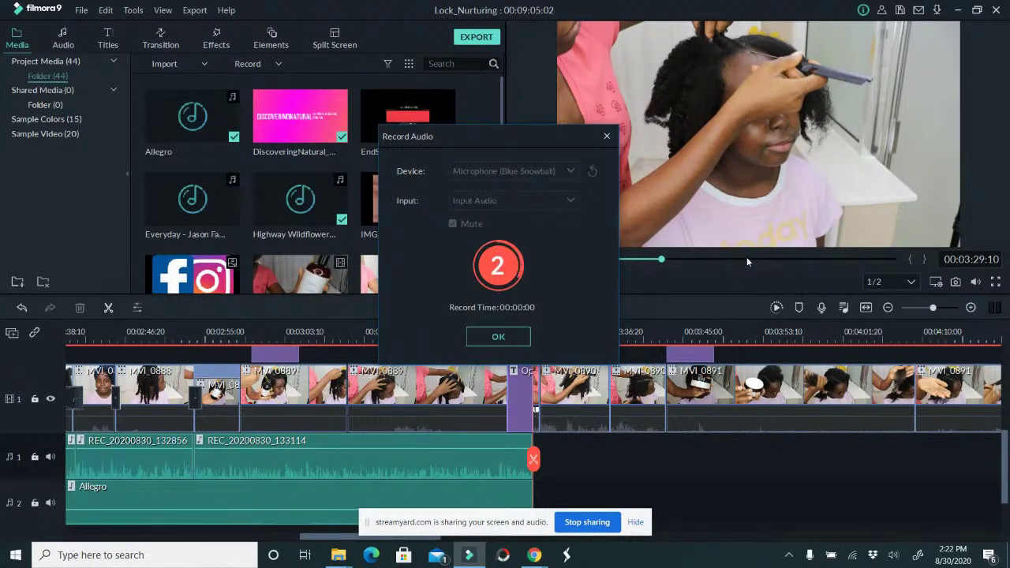
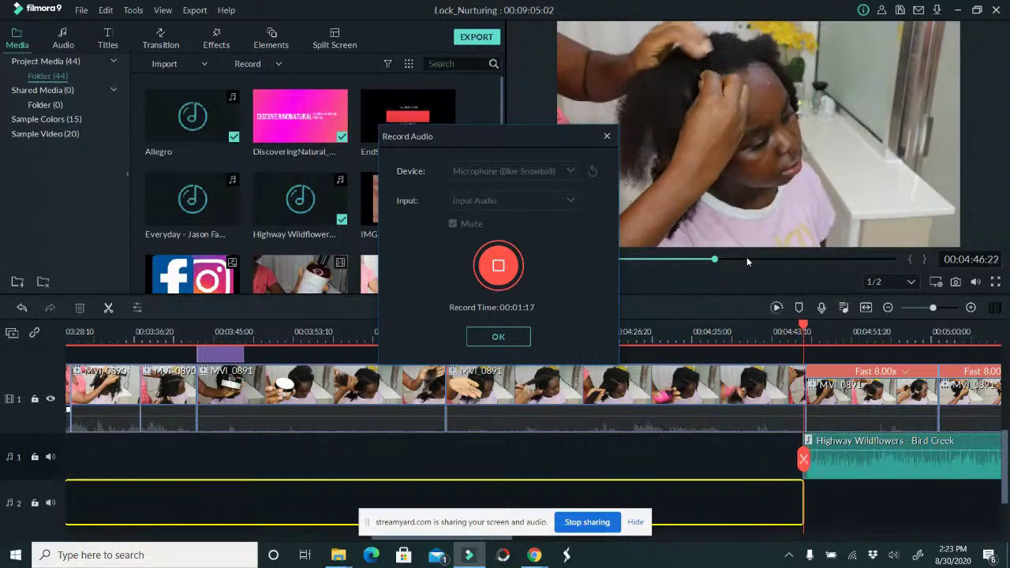
left_click(511, 271)
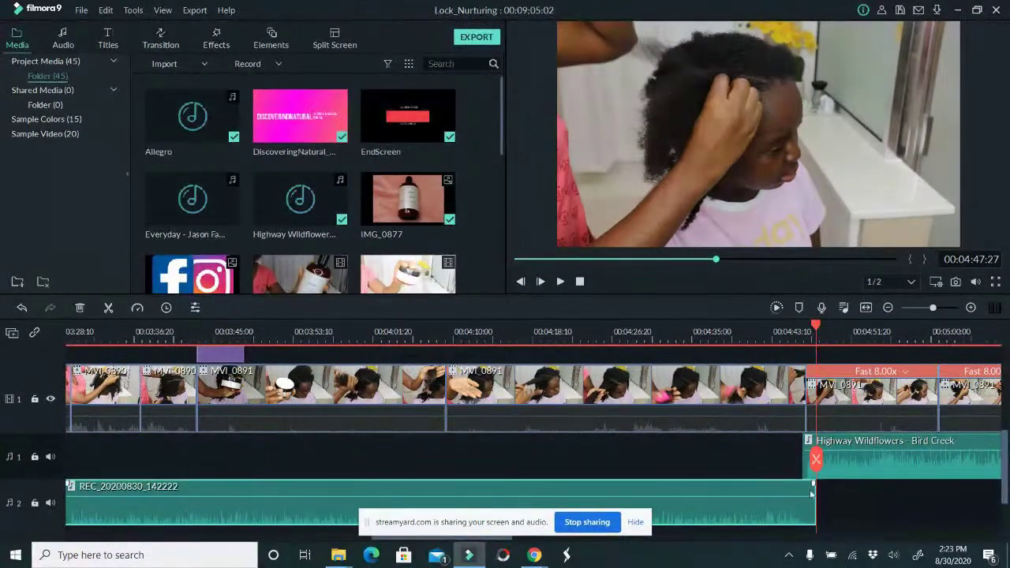
Trim the end of the new voiceover back to the start of the Highway Wildflowers clip and play the join.
left_click_drag(818, 496, 805, 493)
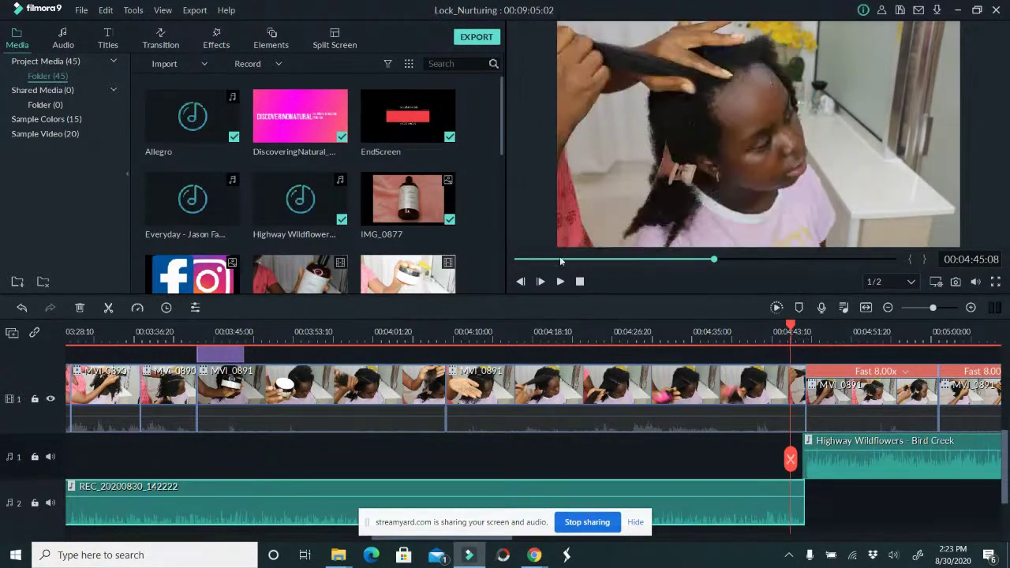
left_click(562, 282)
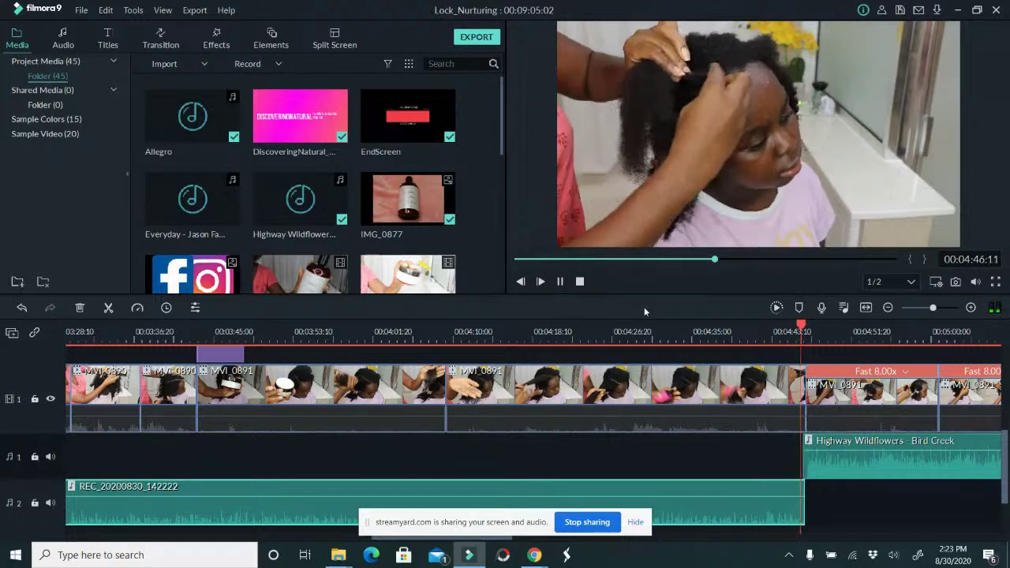
left_click(561, 282)
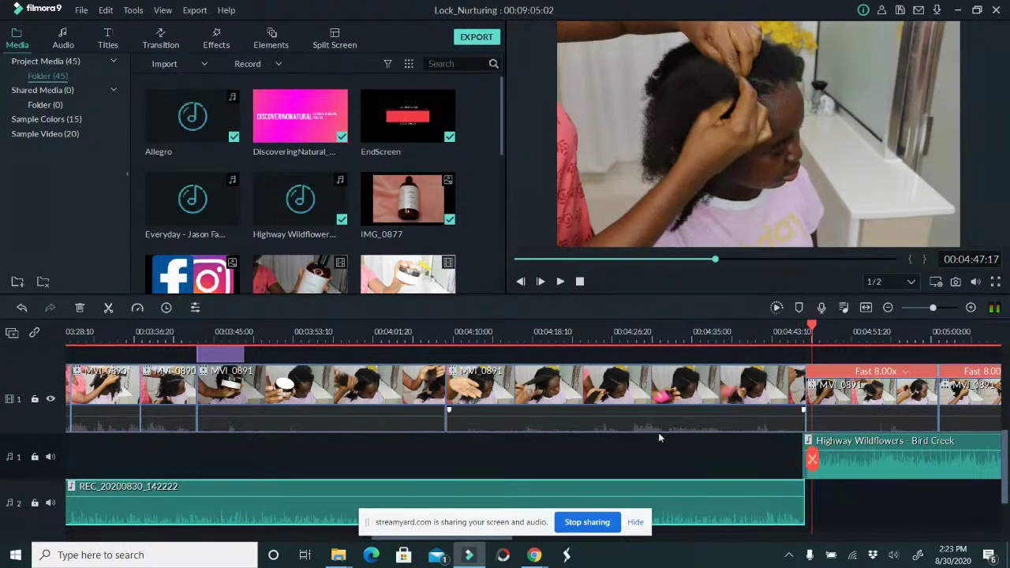
left_click_drag(679, 499, 679, 497)
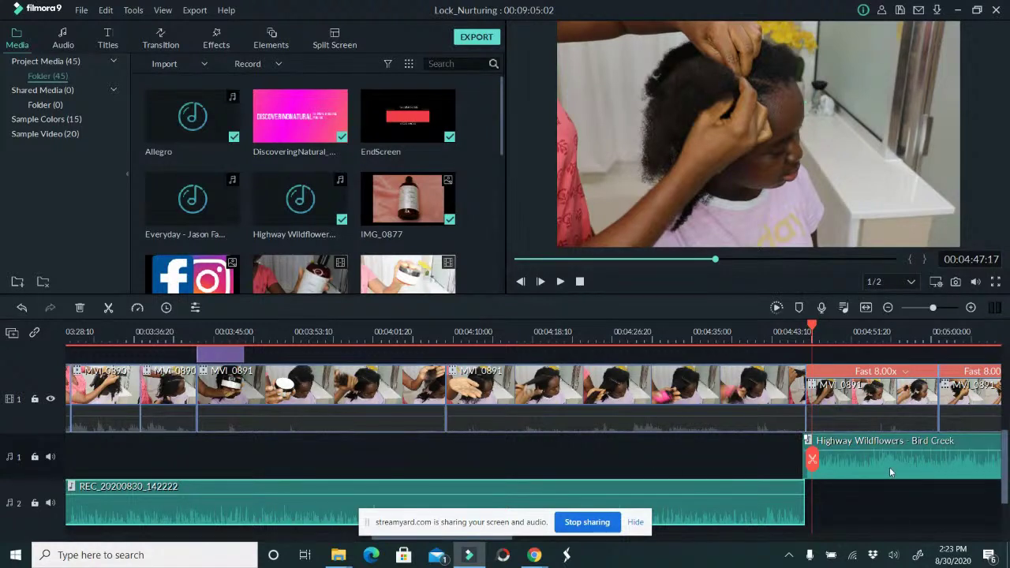
Replace the Highway Wildflowers clip on audio track 1 with the Shadowing song, starting where the voiceover ends.
key("Delete")
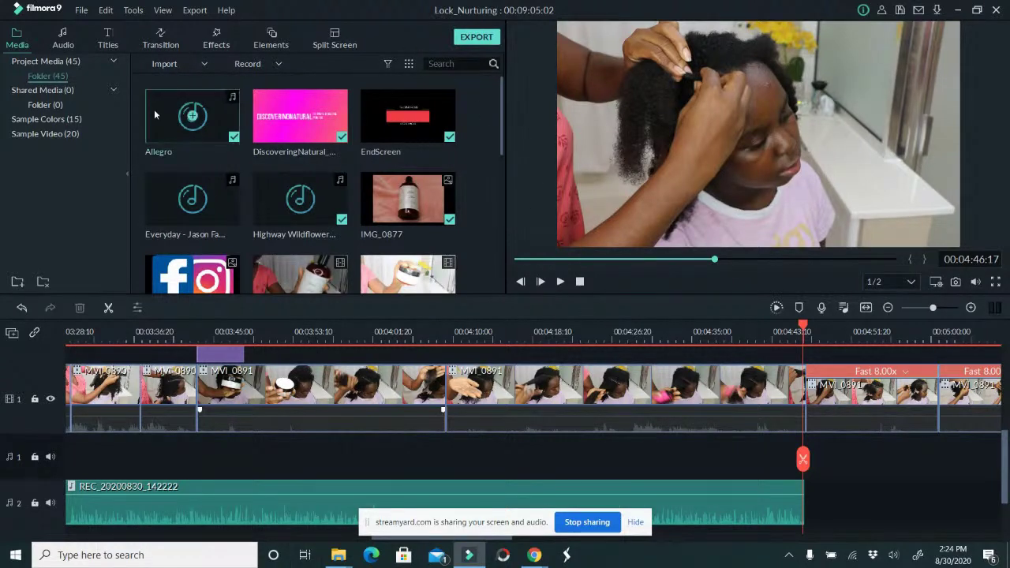
left_click(72, 39)
scroll(284, 220, "down", 15)
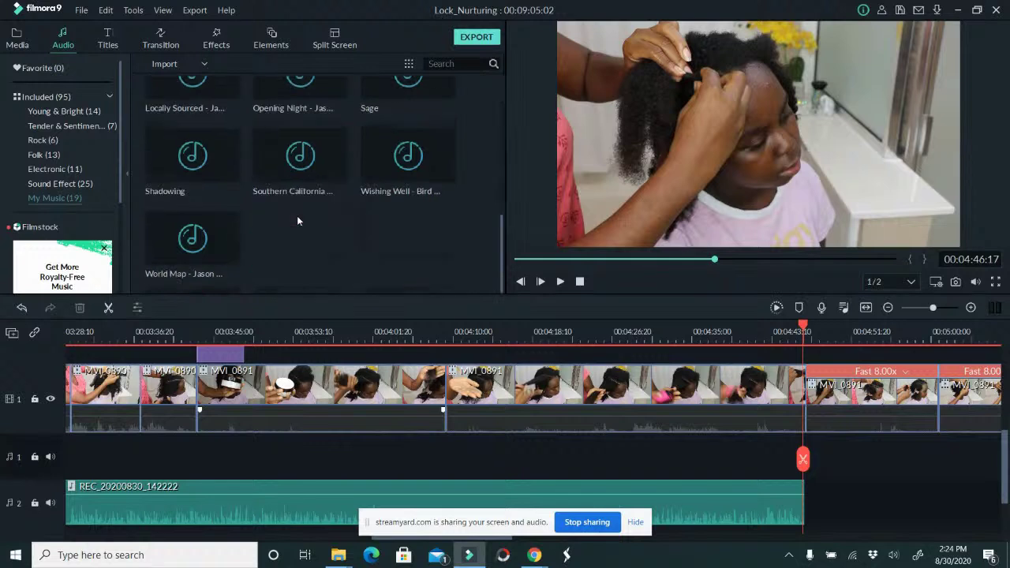
left_click_drag(623, 364, 804, 473)
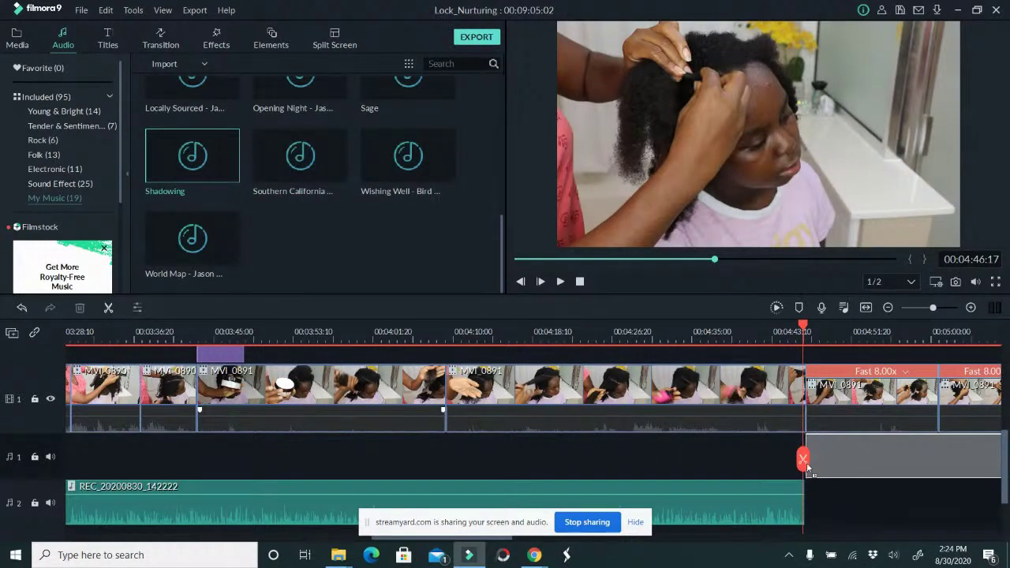
left_click_drag(804, 459, 805, 460)
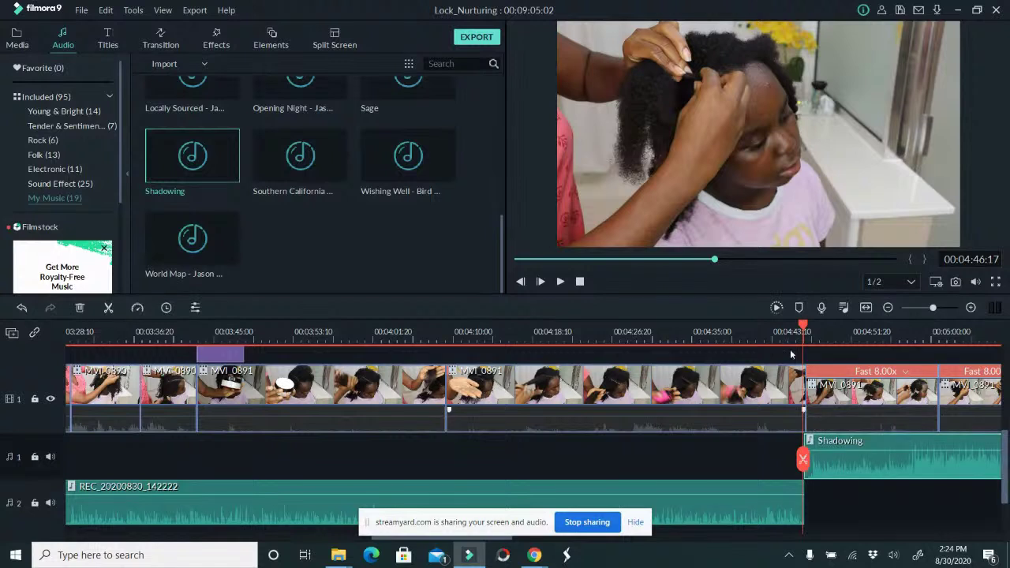
Shift the Shadowing clip about 1 second earlier so it overlaps the end of the voiceover, and play the transition.
left_click(779, 322)
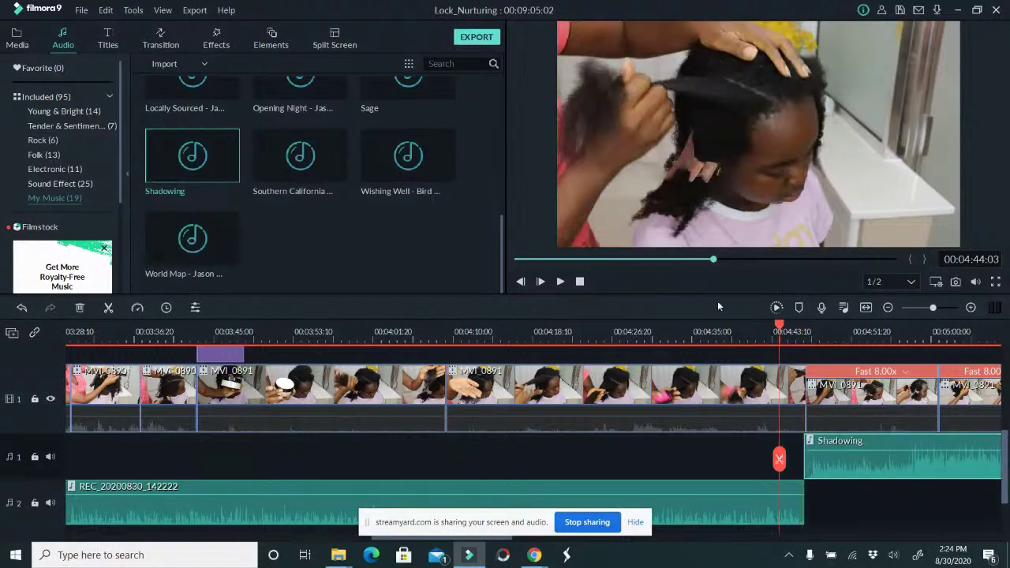
left_click(560, 282)
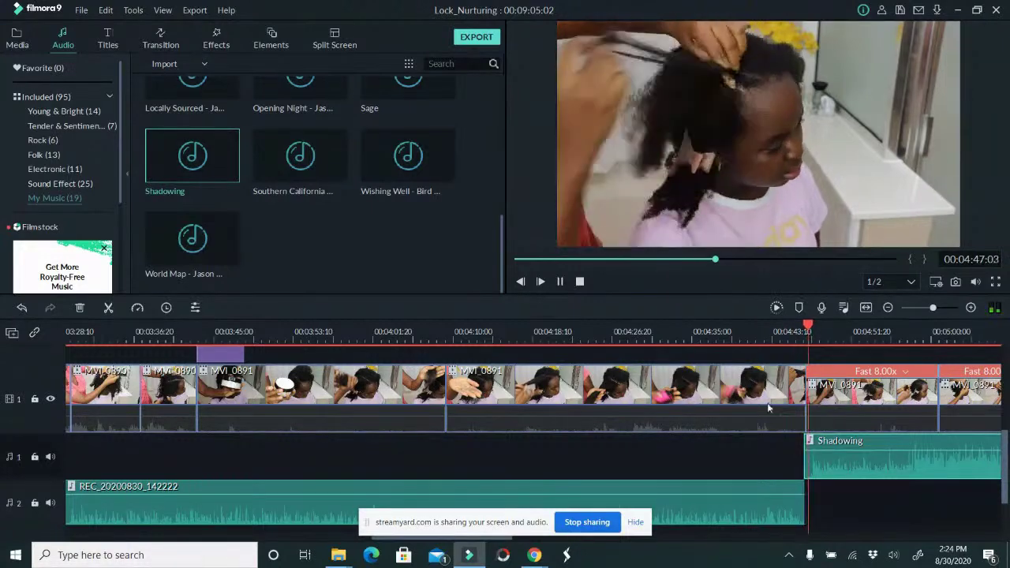
left_click_drag(835, 448, 825, 447)
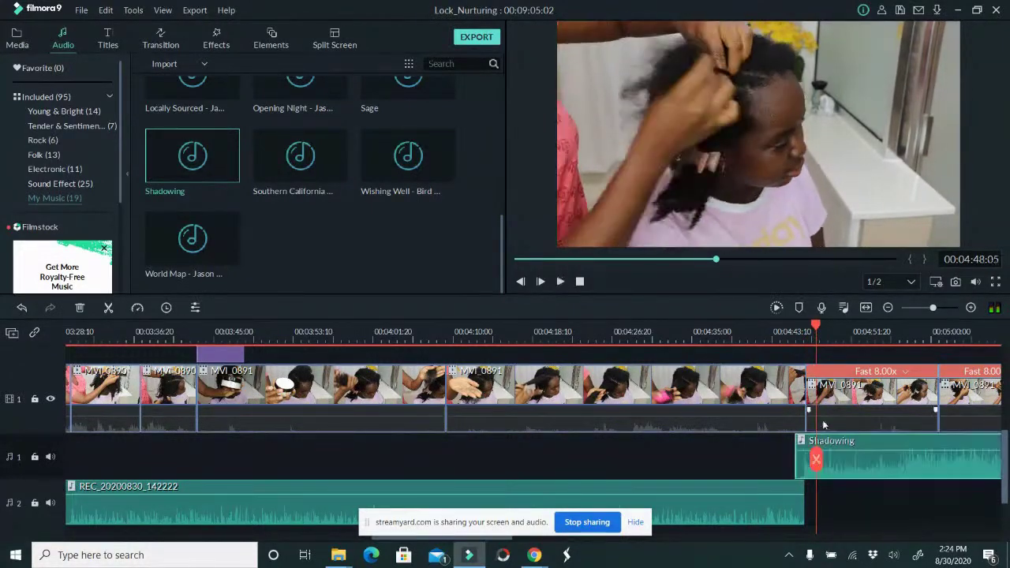
left_click(783, 340)
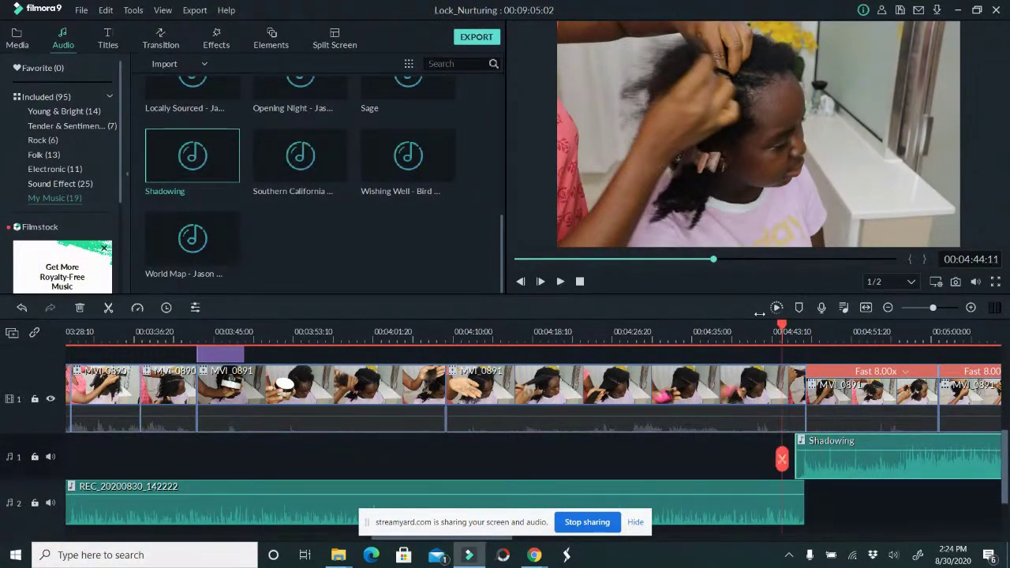
left_click(562, 281)
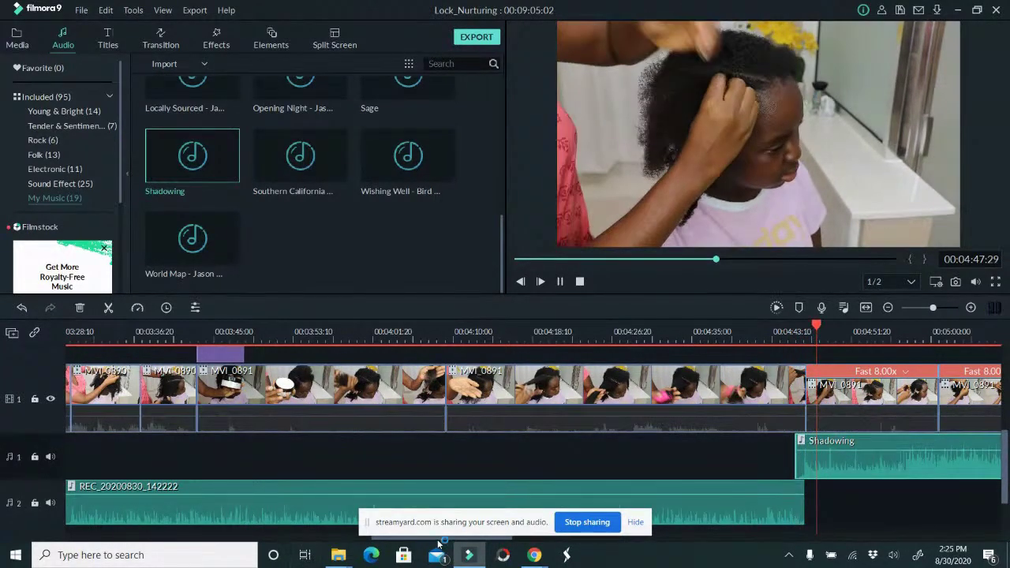
scroll(459, 387, "down", 5)
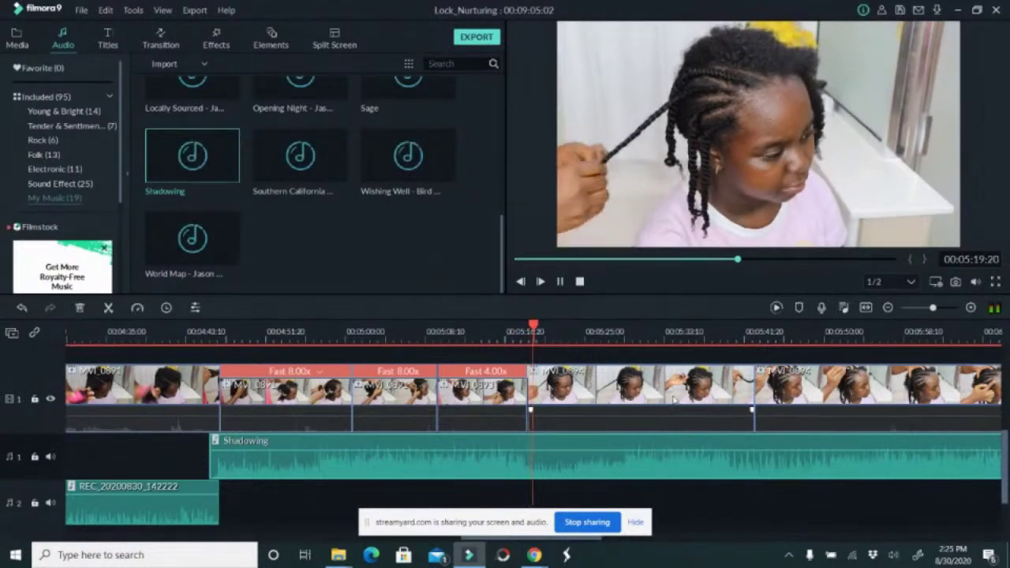
Split the MVI_0894 clip at 00:05:21:09 and trim about 7 seconds off the start of its second part, leaving no gap.
left_click(561, 282)
left_click(598, 388)
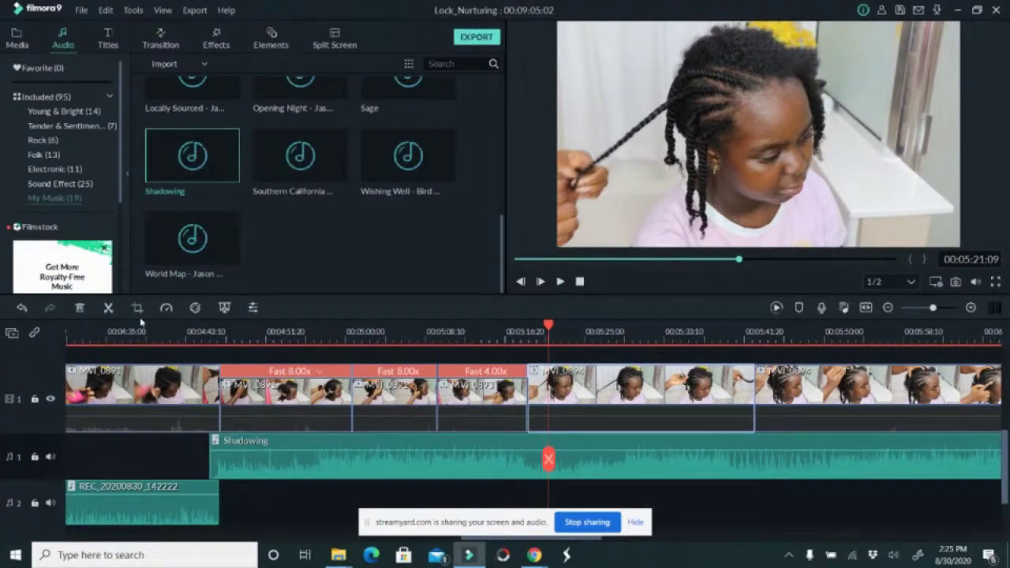
left_click(108, 309)
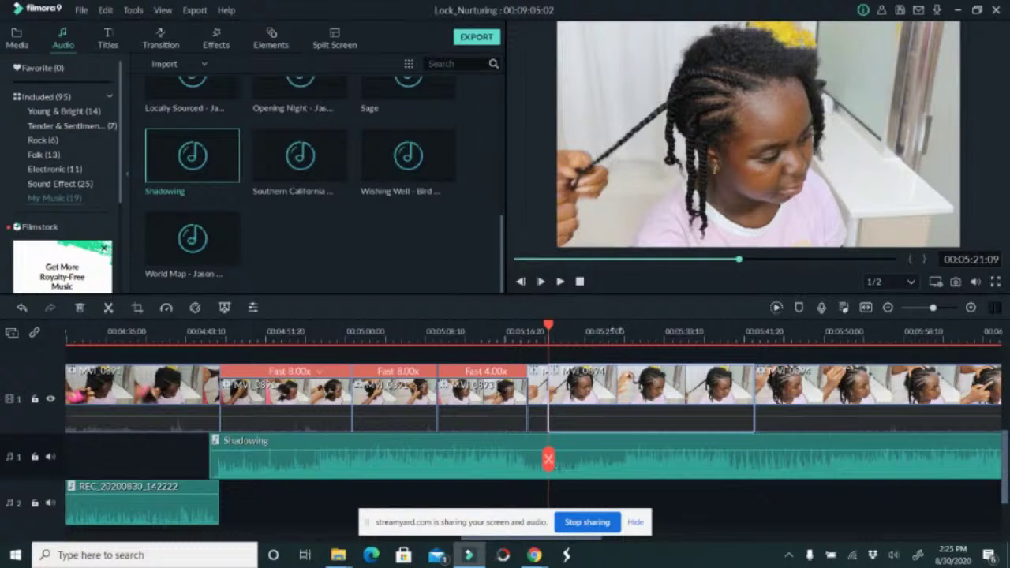
left_click(617, 332)
left_click(620, 332)
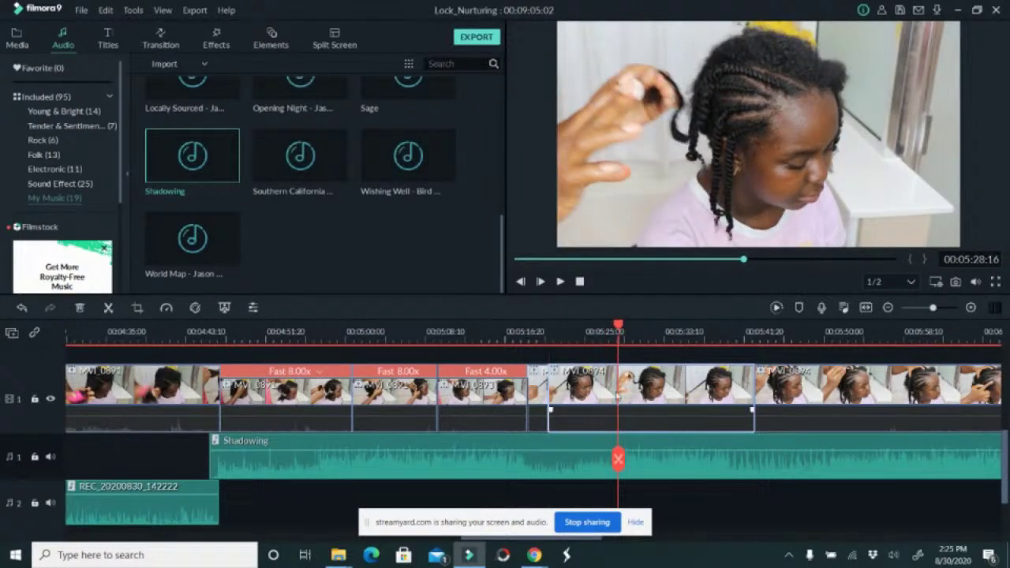
left_click_drag(550, 392, 619, 394)
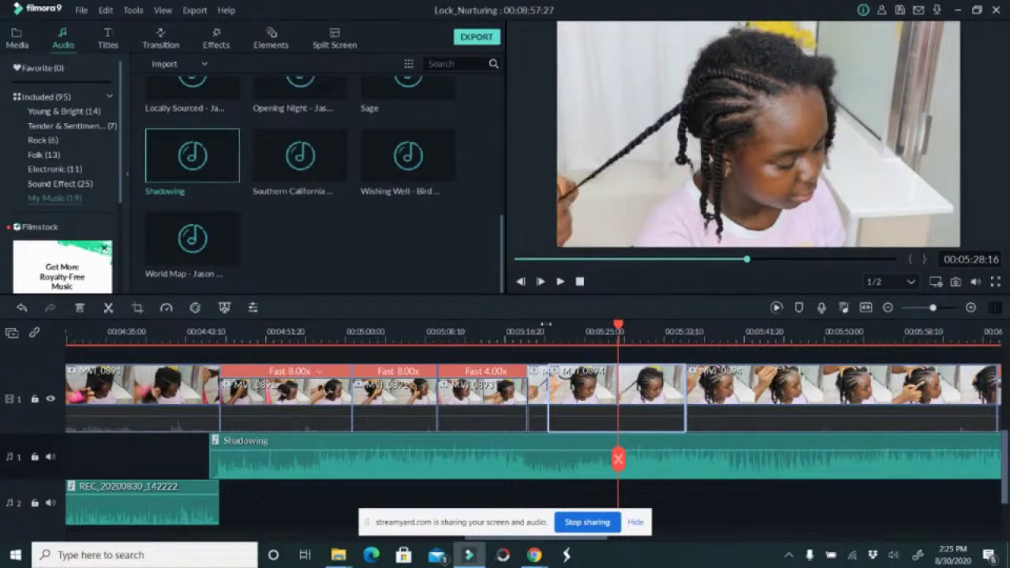
Trim the end of the second MVI_0894 part back to 00:05:29:07, leaving no gap, and play the cut.
left_click(538, 331)
left_click(560, 281)
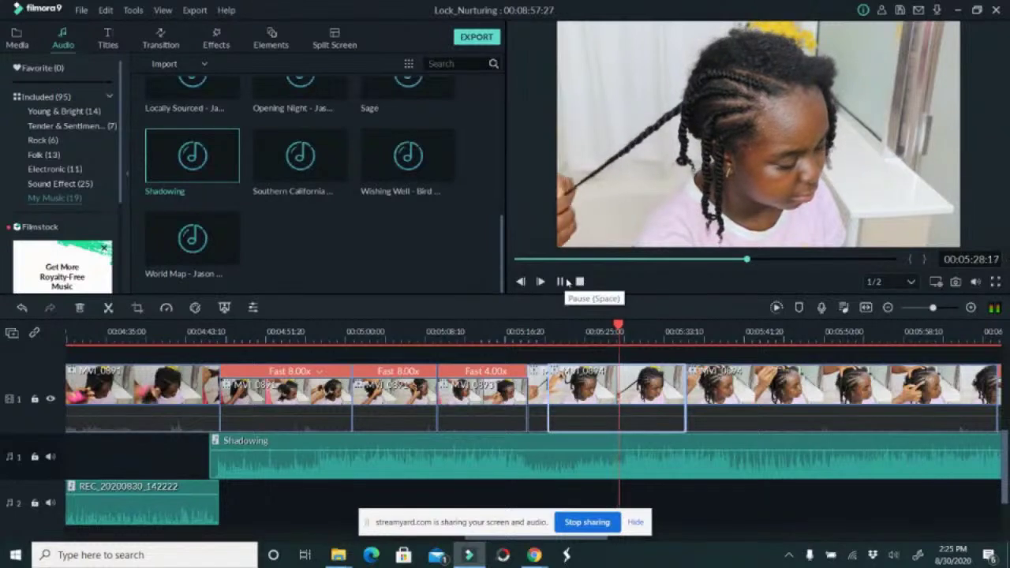
left_click(567, 282)
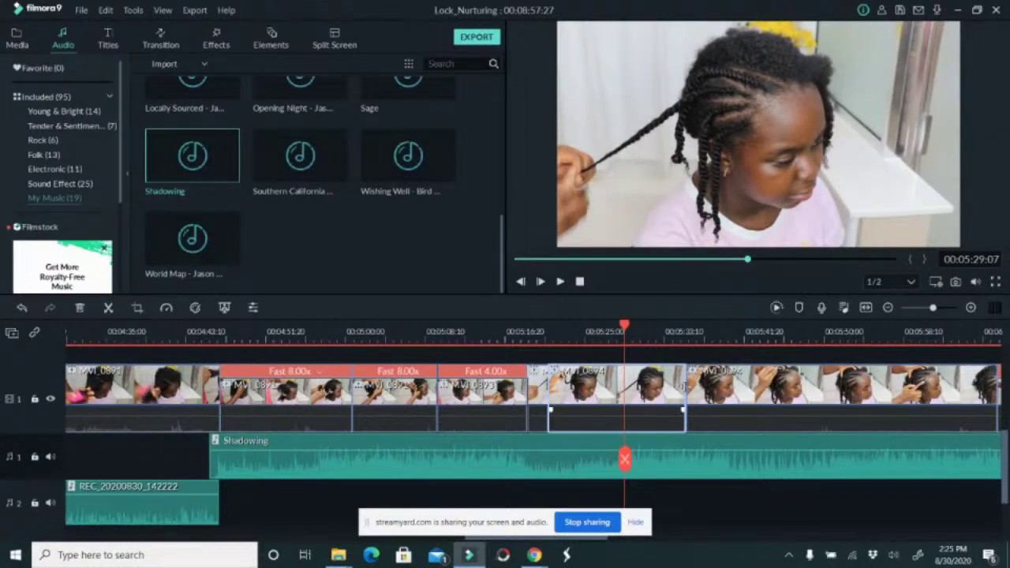
left_click_drag(683, 410, 624, 382)
left_click(608, 325)
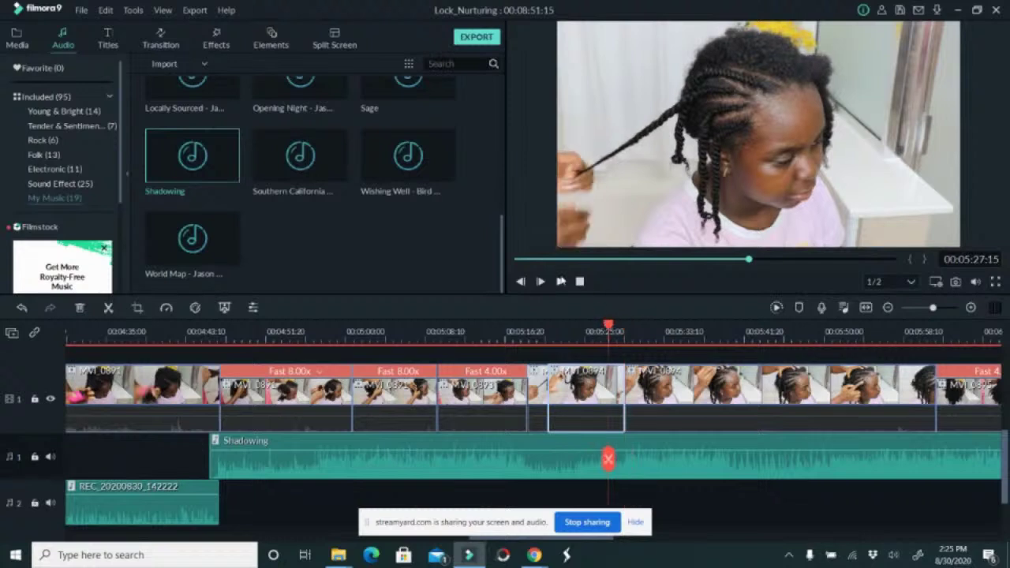
left_click(560, 282)
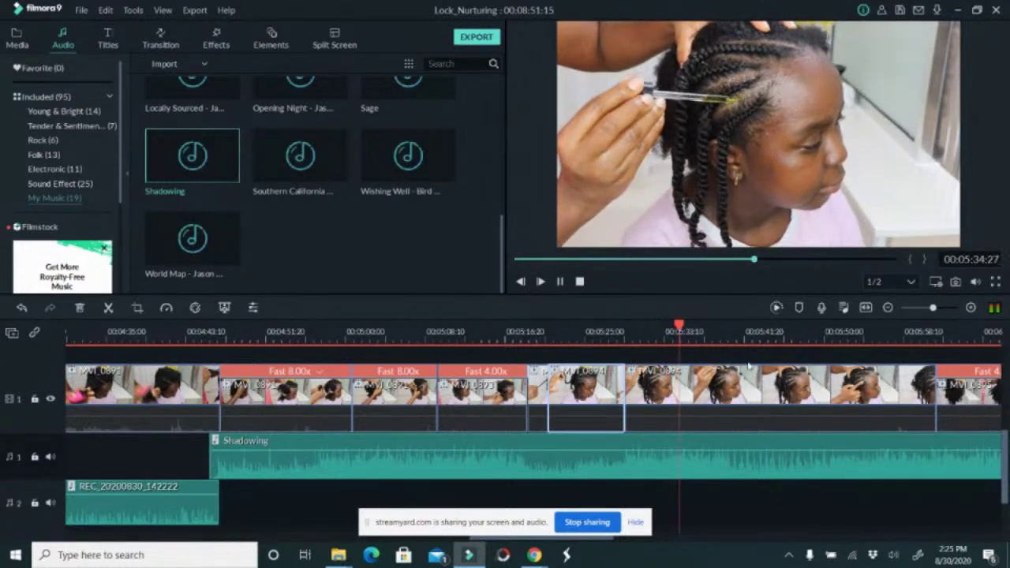
Split the following MVI_0894 clip at 00:05:33:15 and speed its second part up to 4x.
left_click(654, 329)
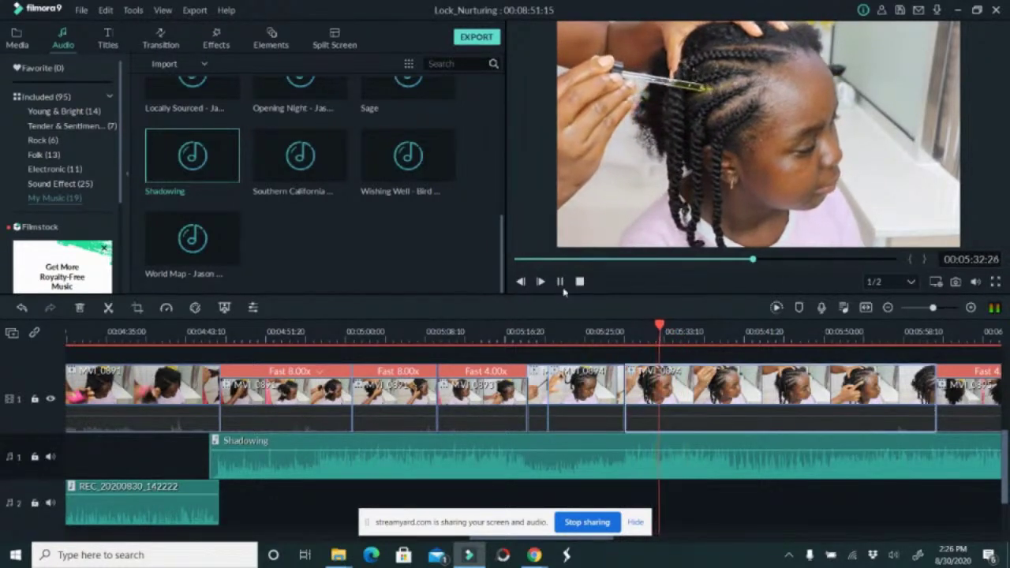
left_click(731, 389)
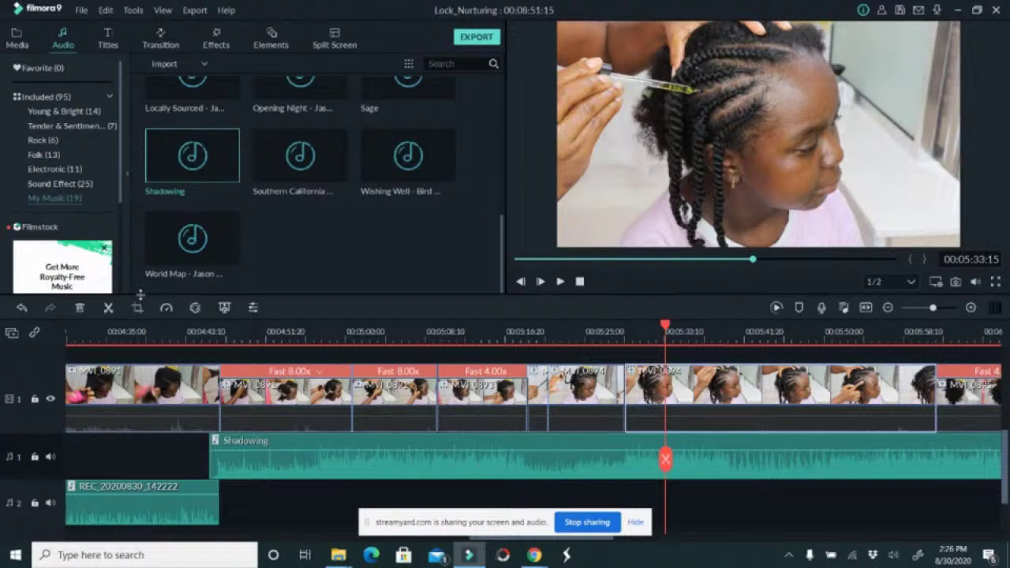
left_click(115, 310)
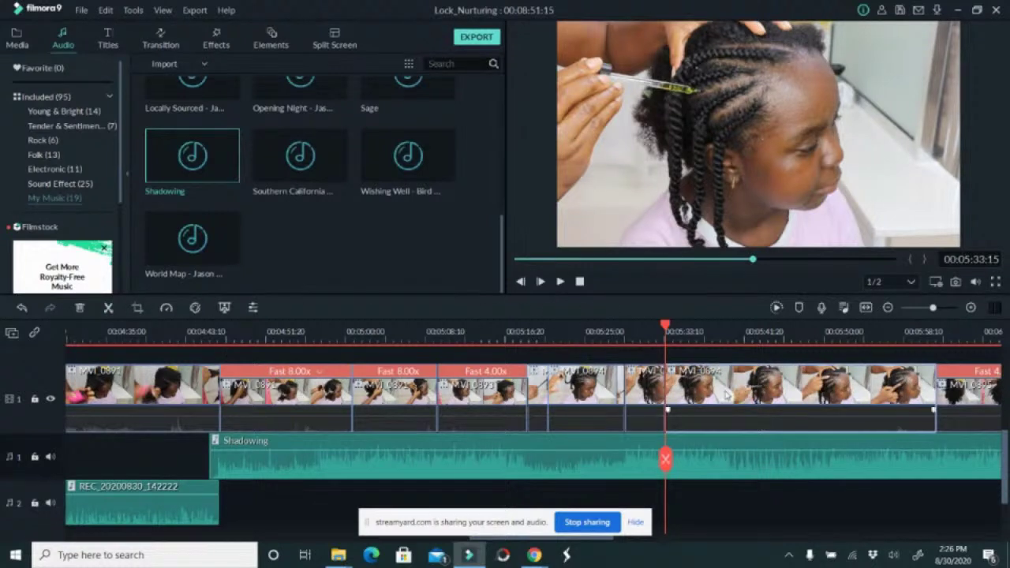
left_click(171, 310)
mouse_move(218, 360)
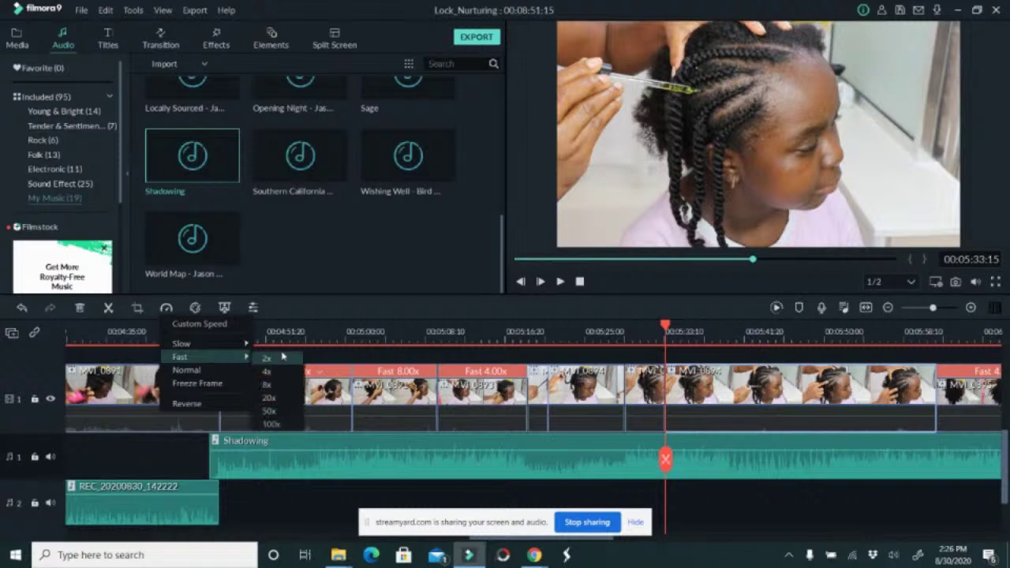
left_click(267, 371)
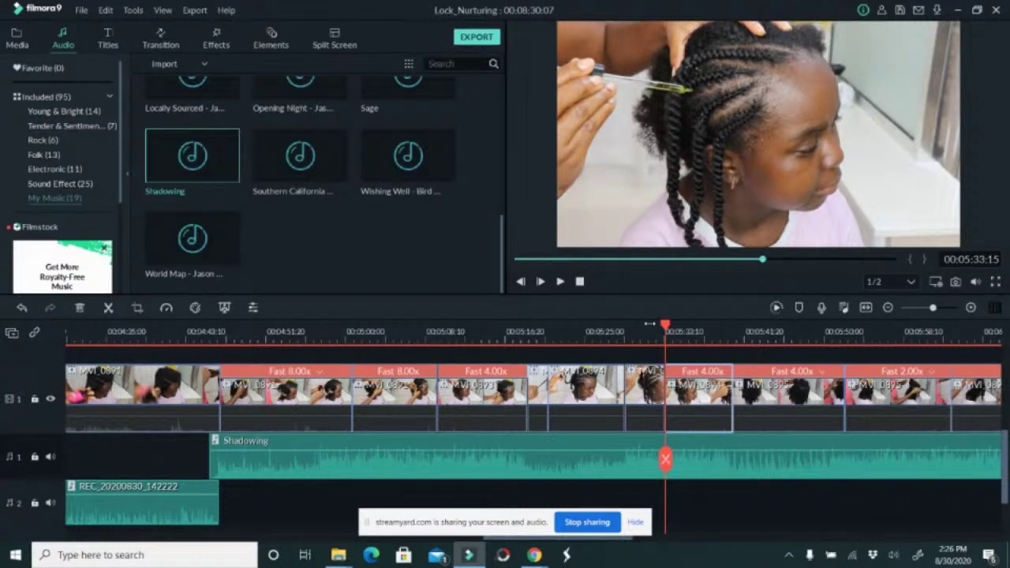
Play the sped-up MVI_0894 part and extend its end by about 1 second.
left_click(654, 330)
left_click(559, 282)
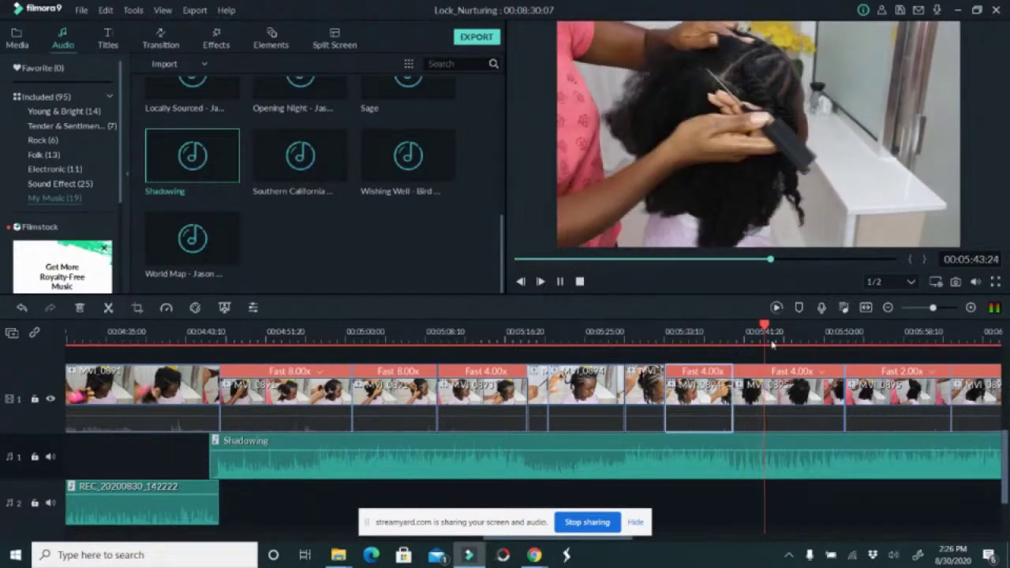
left_click_drag(730, 409, 742, 409)
left_click(730, 329)
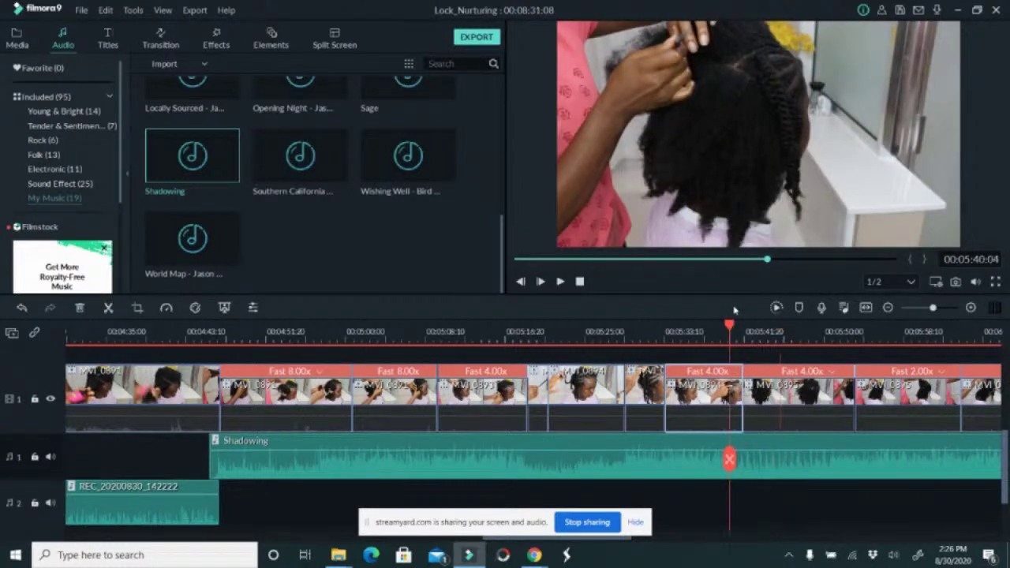
Trim the end of the first 2x MVI_0895 part back to 00:06:01:06, leaving no gap, and save the project.
left_click(696, 335)
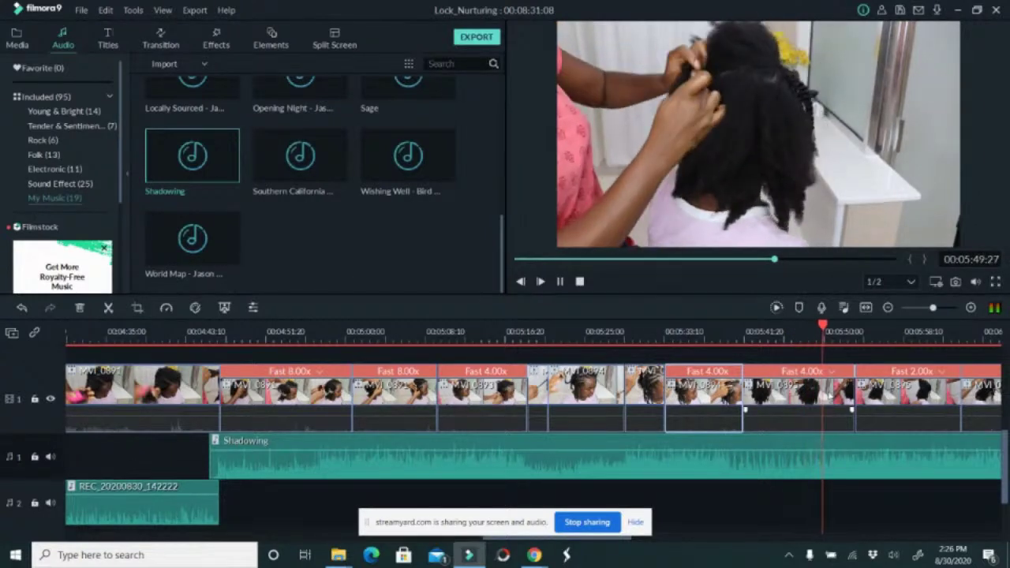
left_click(851, 395)
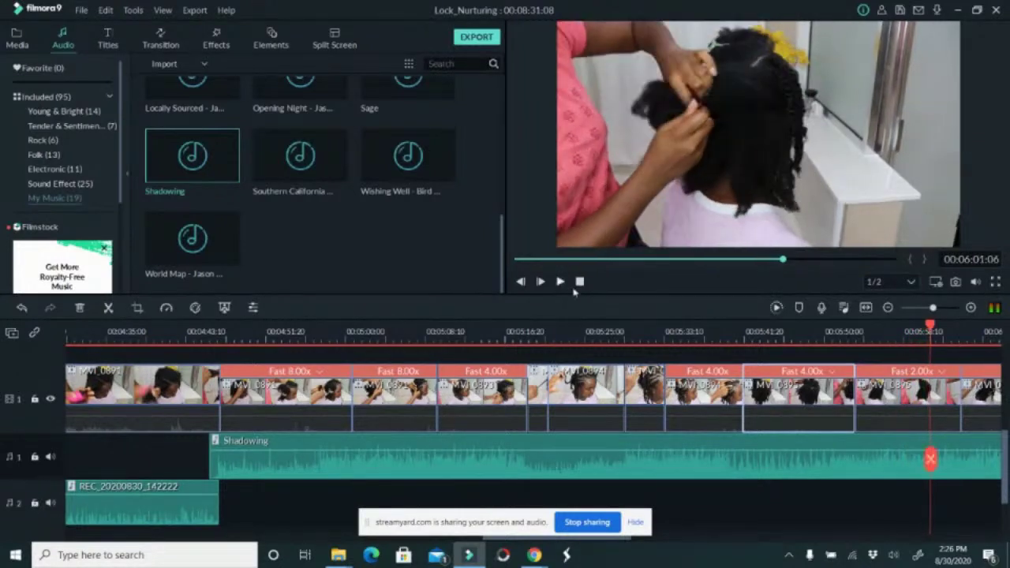
key("space")
left_click(962, 410)
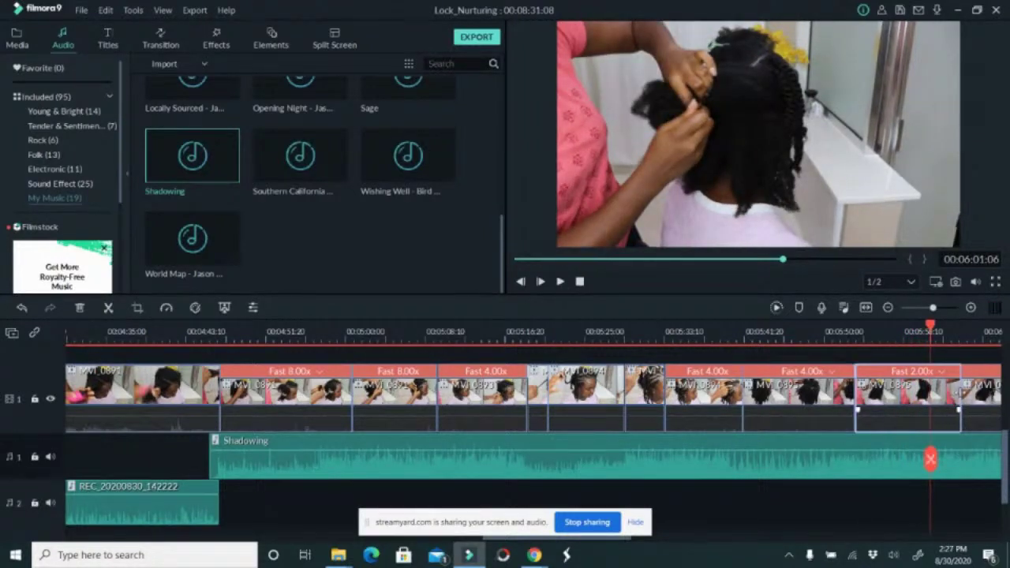
left_click_drag(960, 410, 930, 411)
left_click(919, 331)
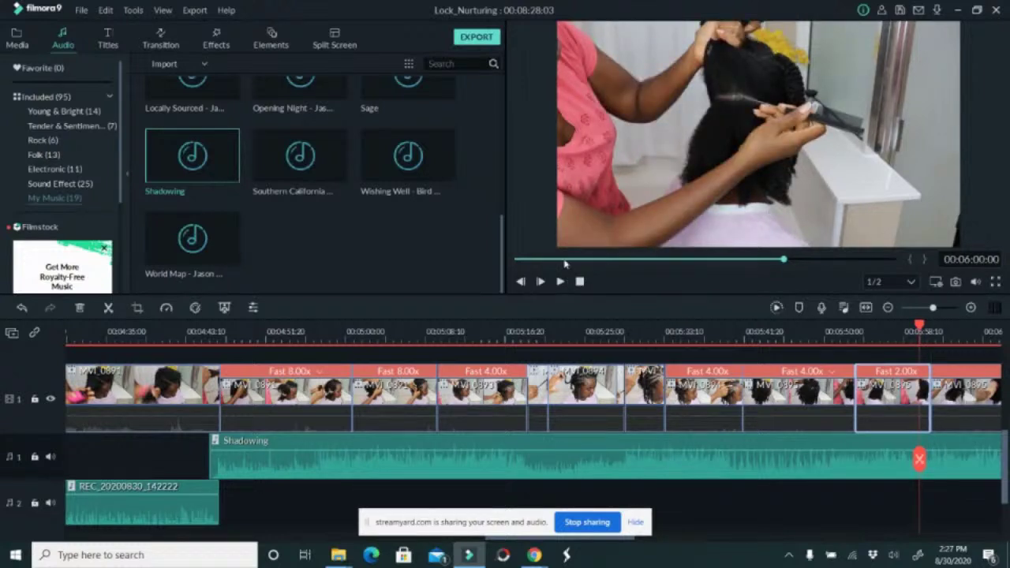
key("ctrl+s")
Play the cut into the next 2x MVI_0895 part and speed that part up to 4x.
left_click(560, 281)
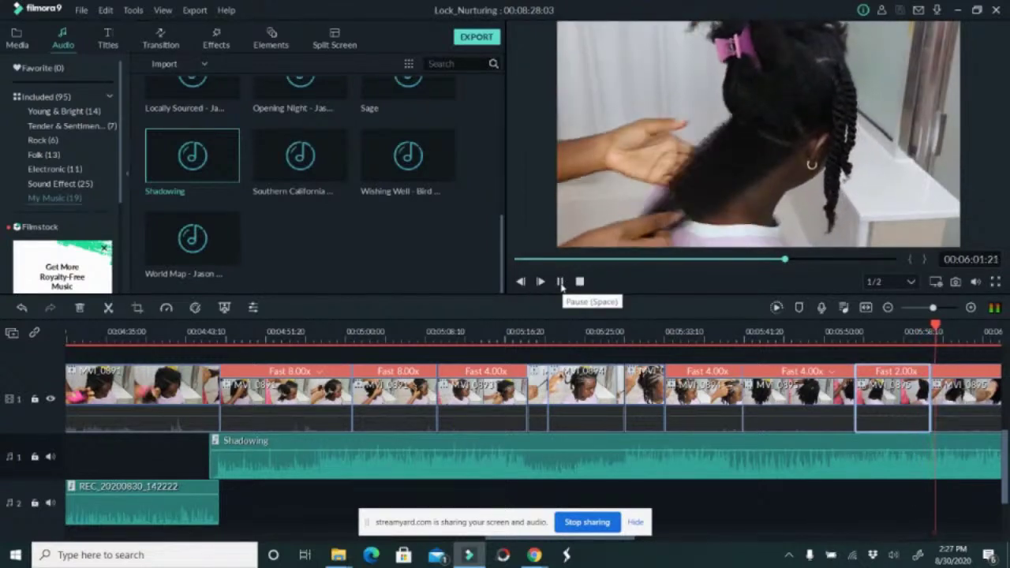
left_click(561, 282)
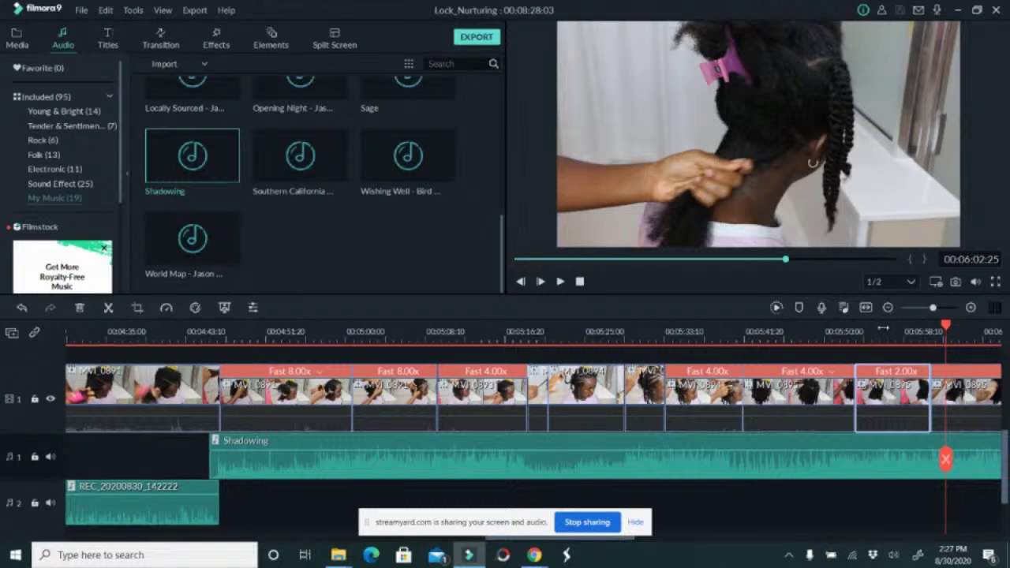
left_click(883, 330)
left_click(561, 281)
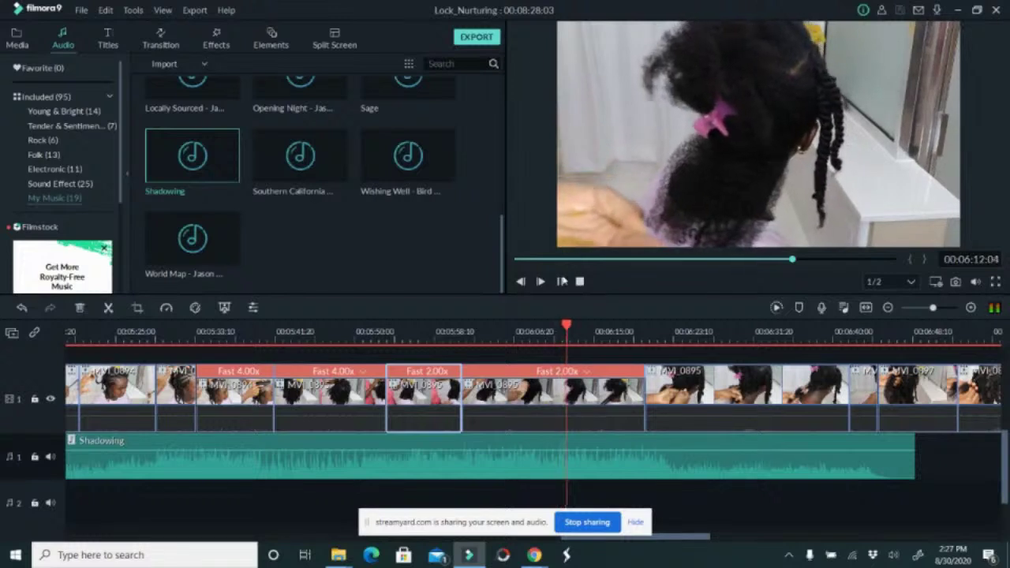
left_click(559, 281)
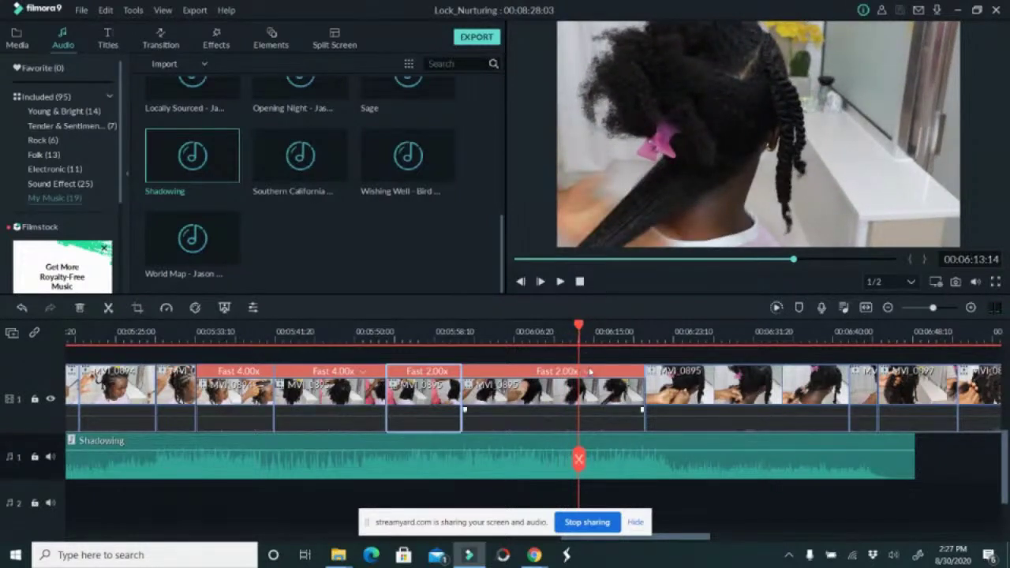
left_click(587, 371)
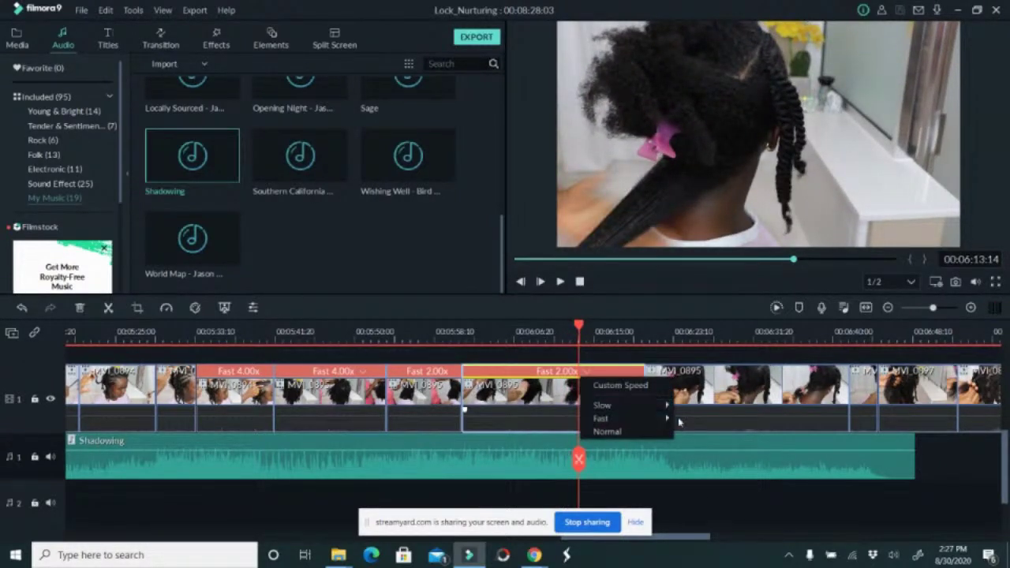
mouse_move(665, 422)
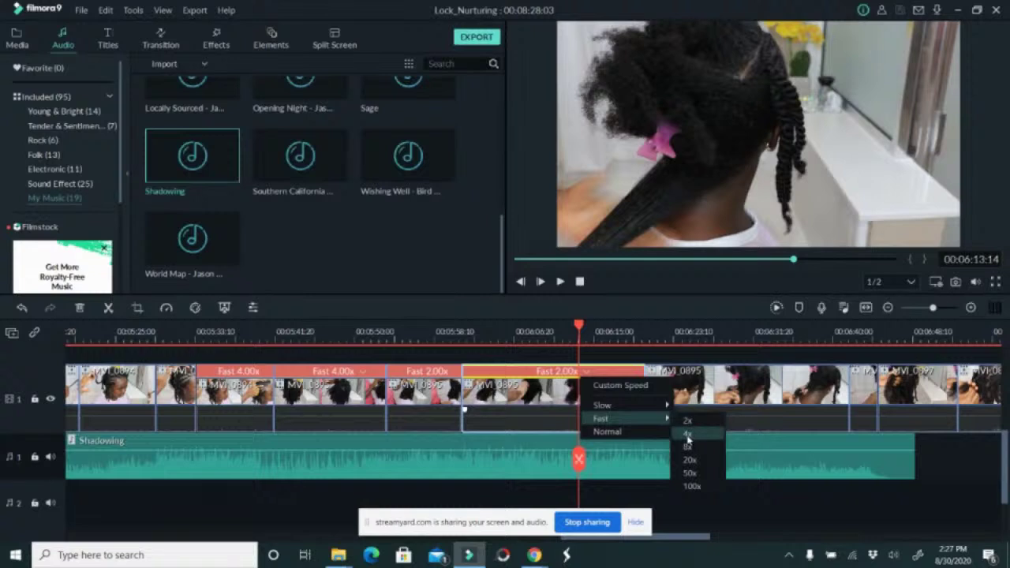
left_click(688, 435)
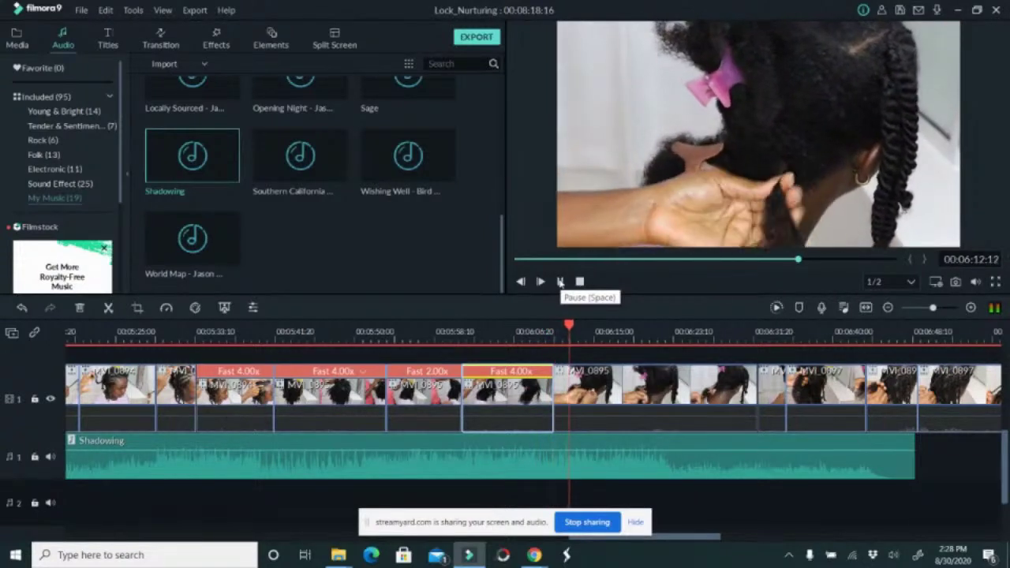
Split the normal-speed MVI_0895 clip at 00:06:14:06 and trim its second part's start up to 00:06:26:28, leaving no gap.
left_click(561, 281)
left_click(605, 393)
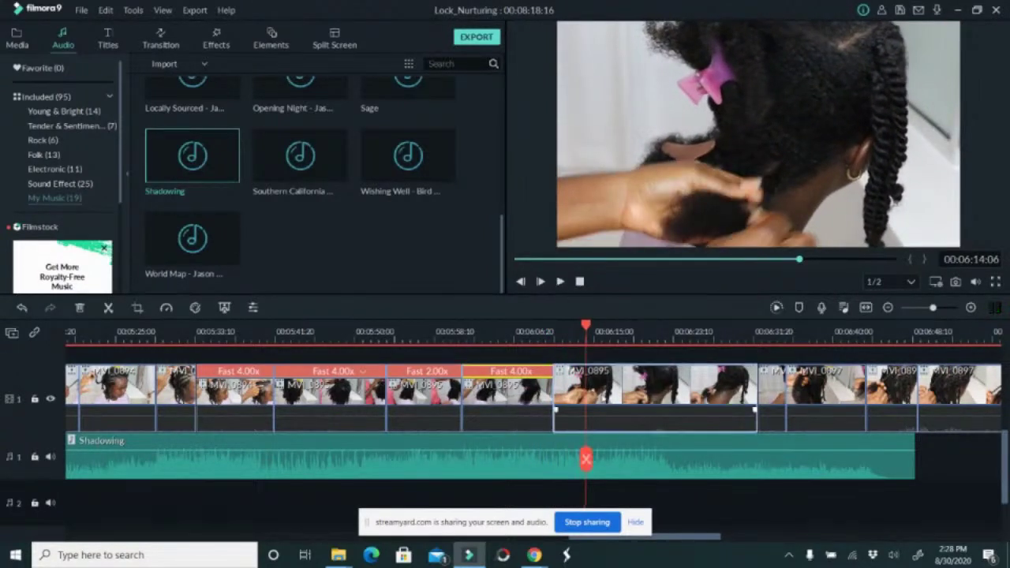
left_click(110, 308)
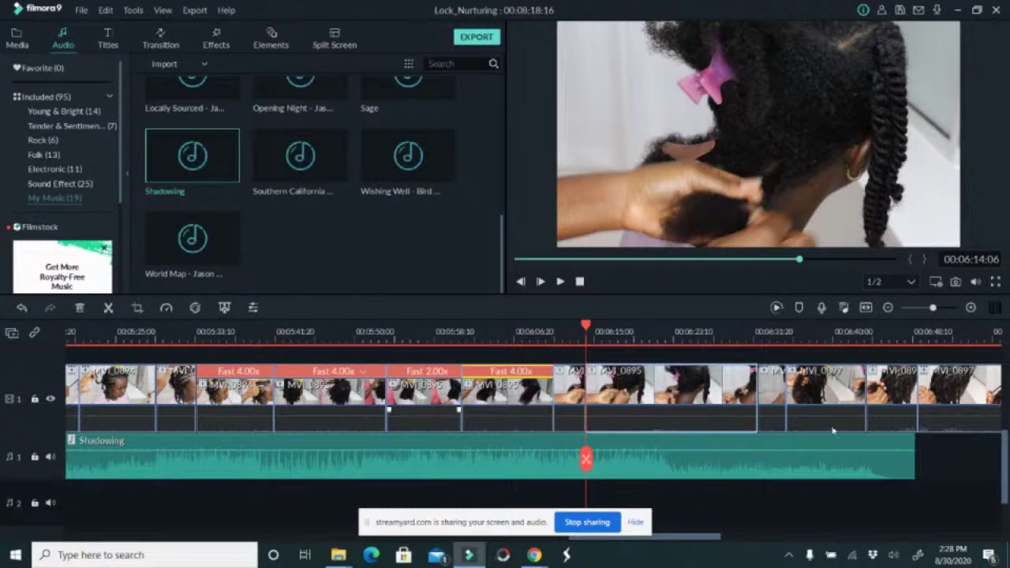
left_click(708, 335)
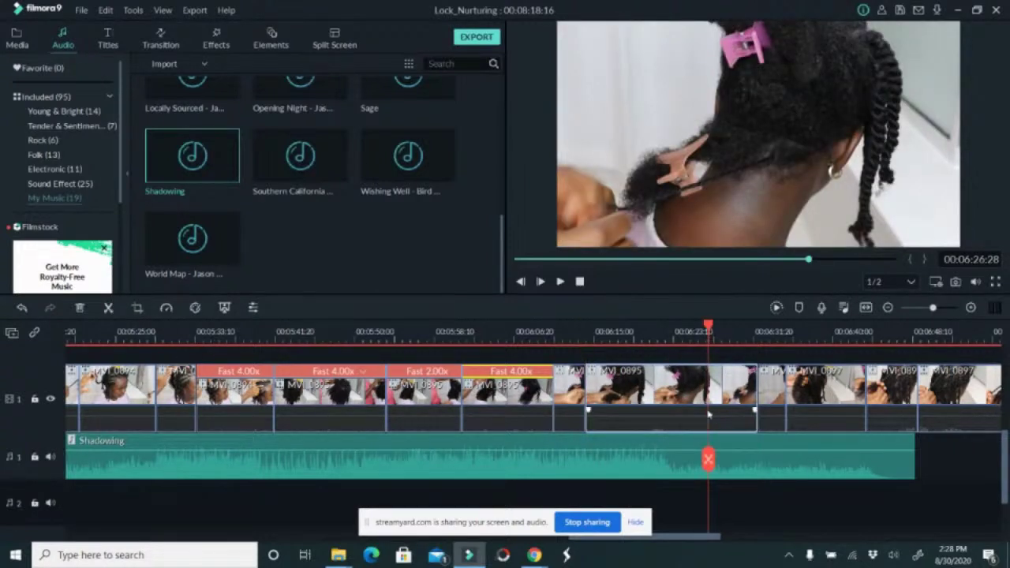
left_click_drag(584, 390, 709, 390)
Play the new cut and trim about 2 seconds off the end of the short clip before MVI_0897, leaving no gap.
left_click(576, 338)
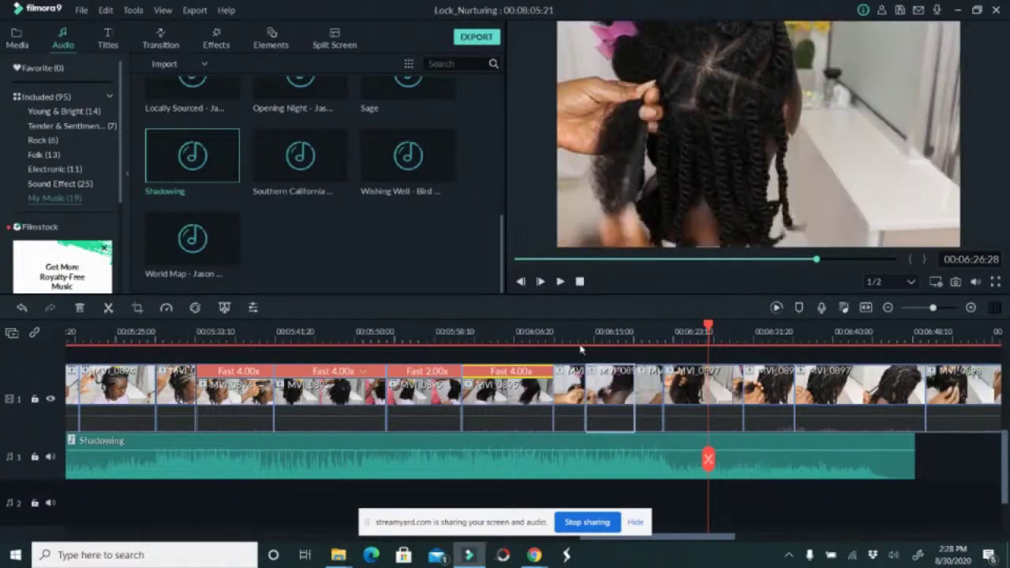
left_click(560, 281)
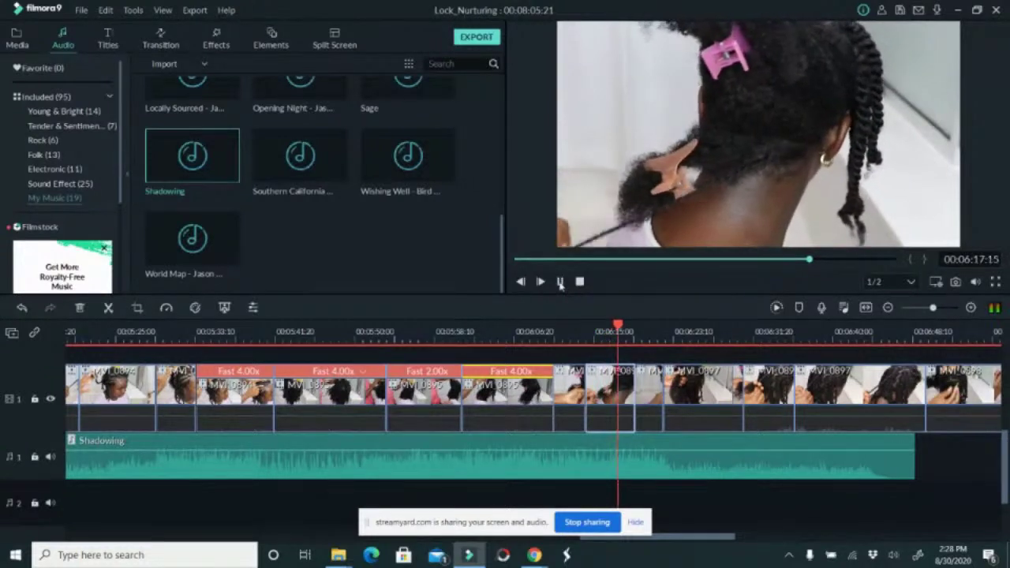
left_click(560, 282)
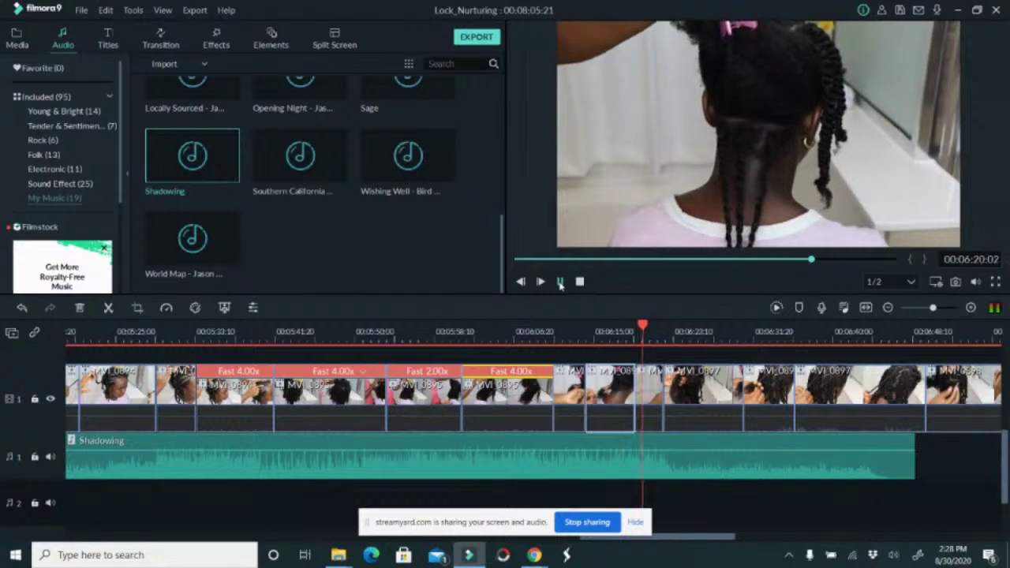
left_click(560, 282)
left_click(655, 395)
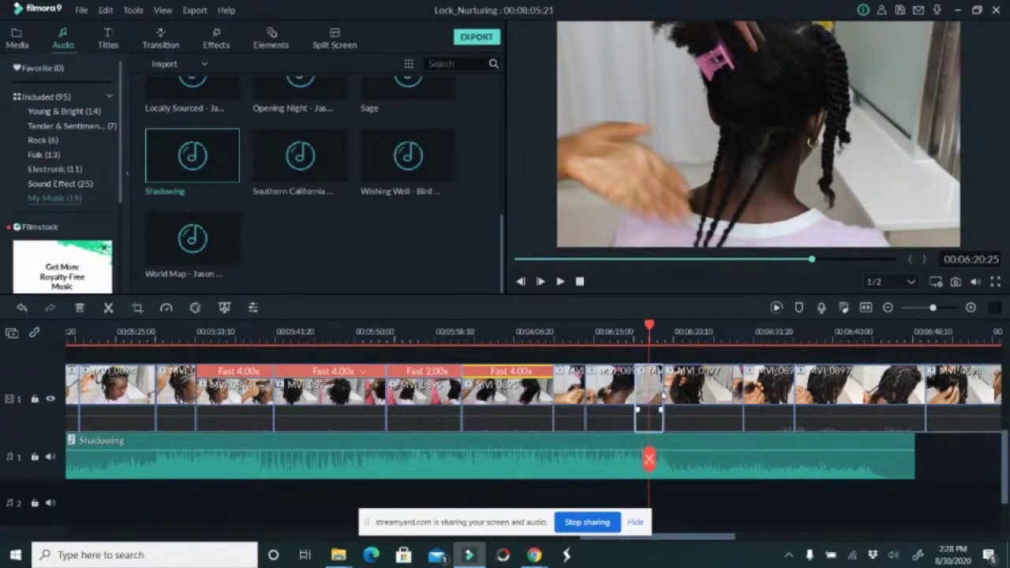
left_click_drag(661, 386, 643, 388)
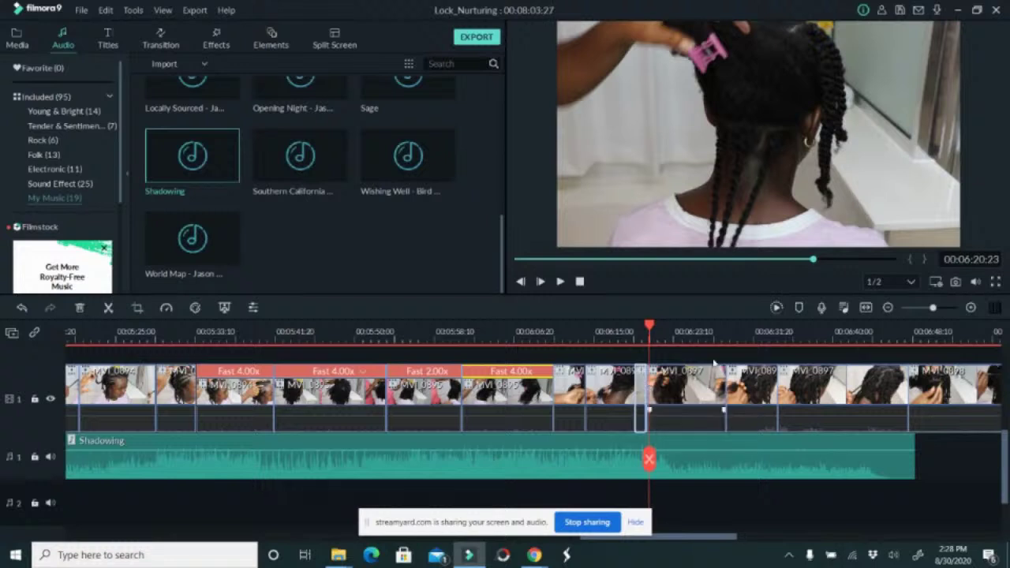
Delete the first MVI_0897 clip after the short trimmed clip, leaving no gap, and play the join.
left_click(708, 344)
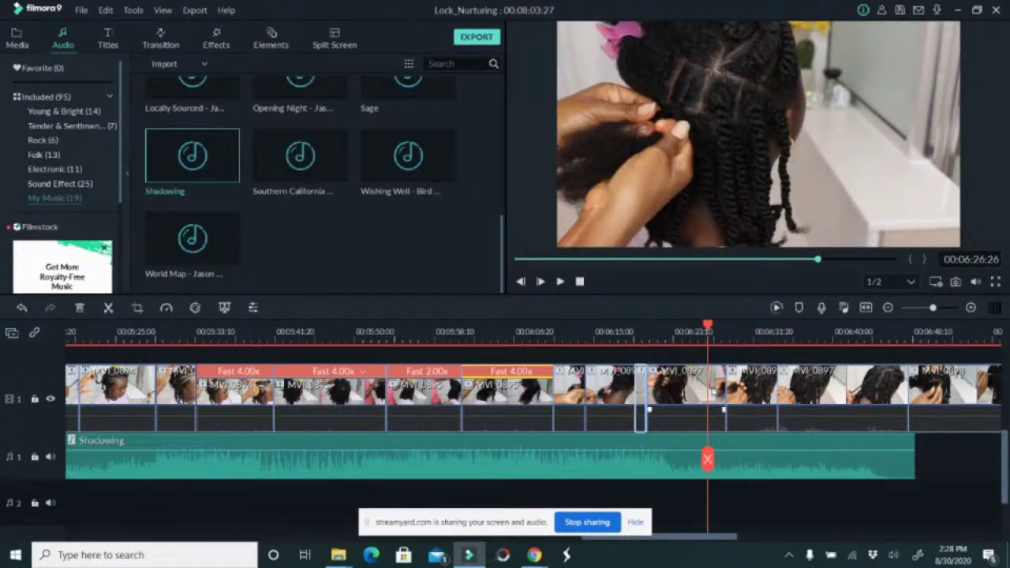
left_click(714, 391)
key("Delete")
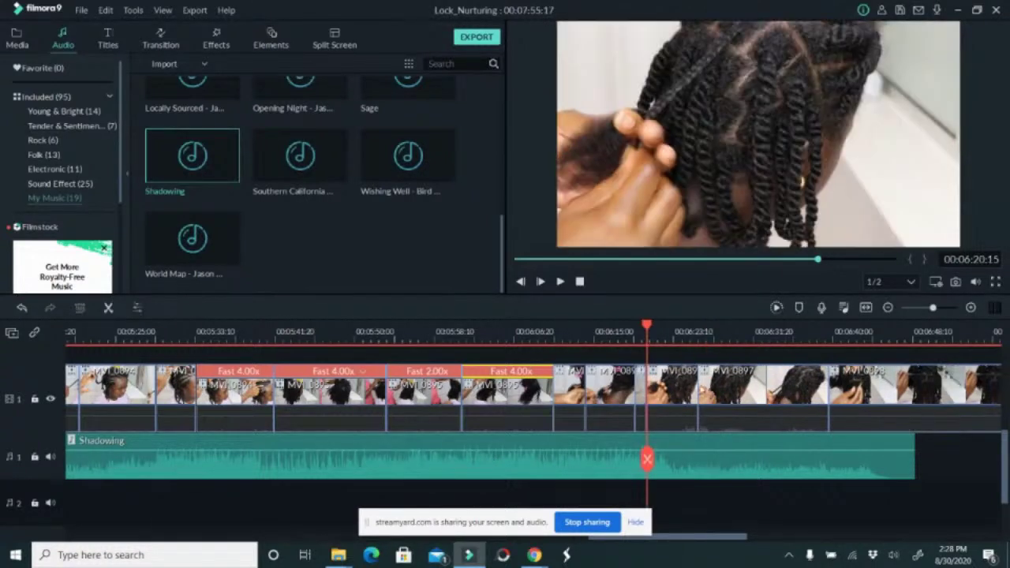
left_click(635, 323)
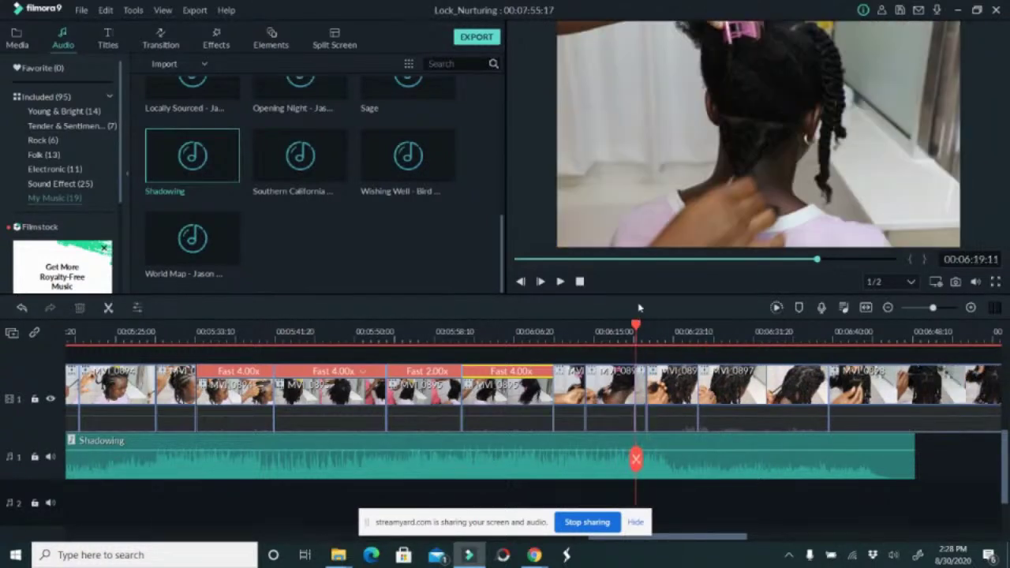
left_click(561, 281)
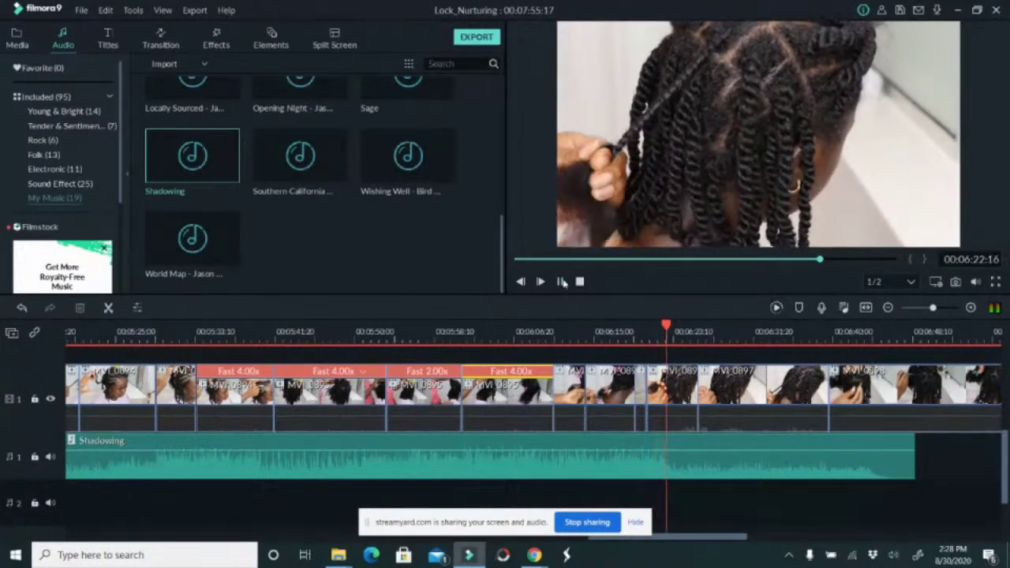
Trim the end of the next clip back to 00:06:23:06 and the following MVI_0897 clip back to 00:06:25:10, leaving no gaps.
left_click(561, 281)
left_click(686, 401)
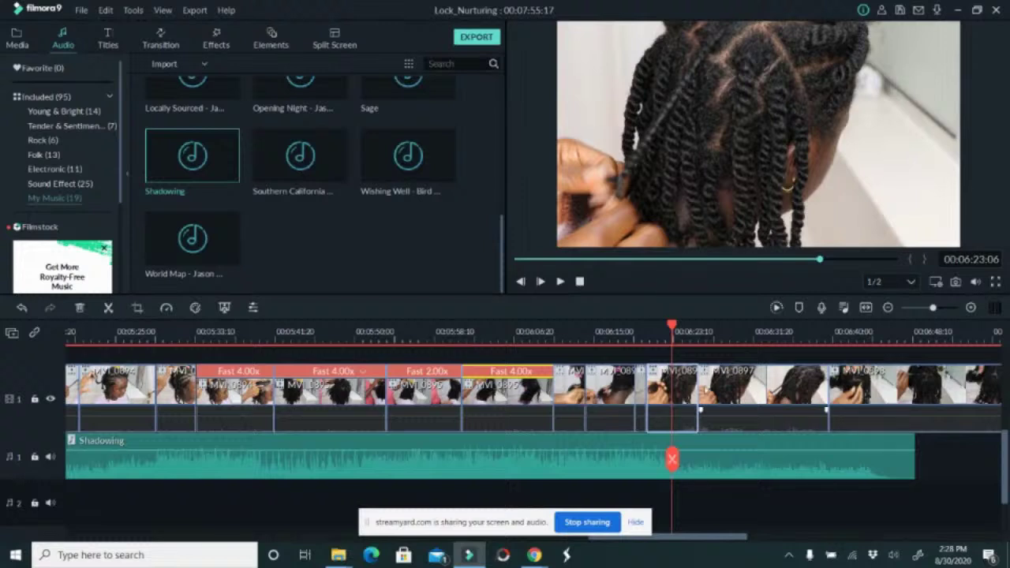
left_click_drag(697, 392, 673, 394)
left_click(560, 282)
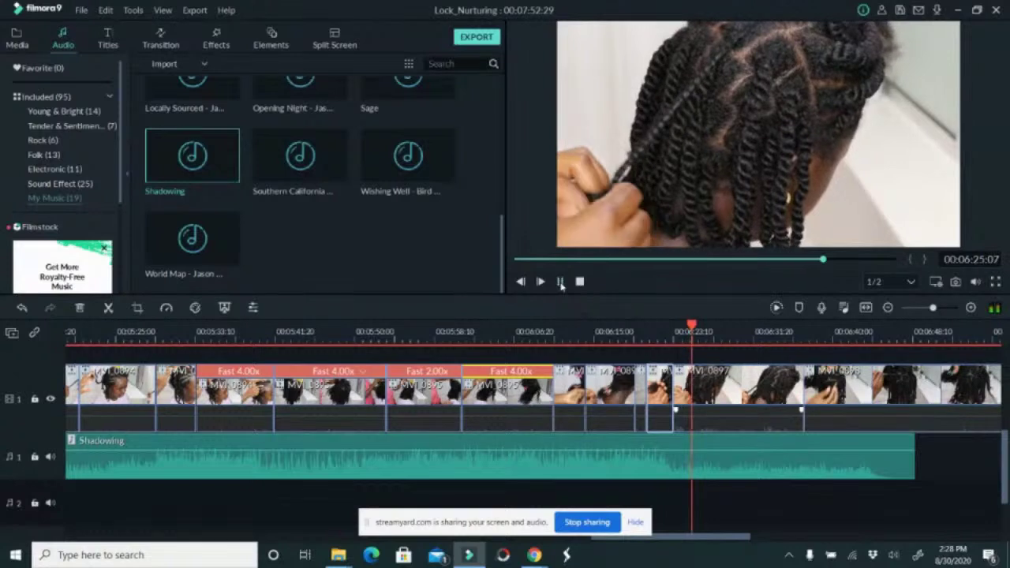
key("space")
left_click(746, 395)
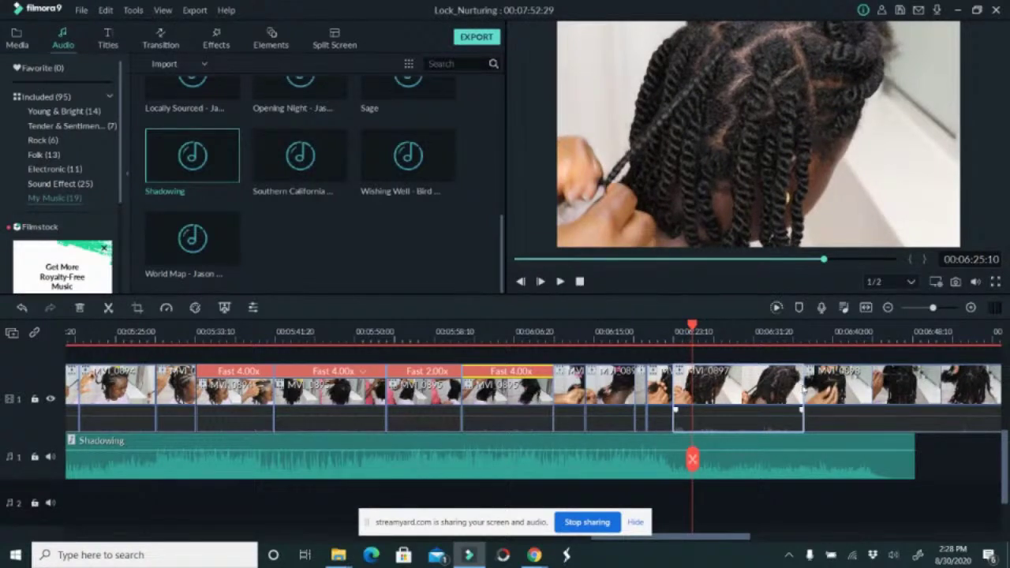
left_click_drag(802, 395, 692, 394)
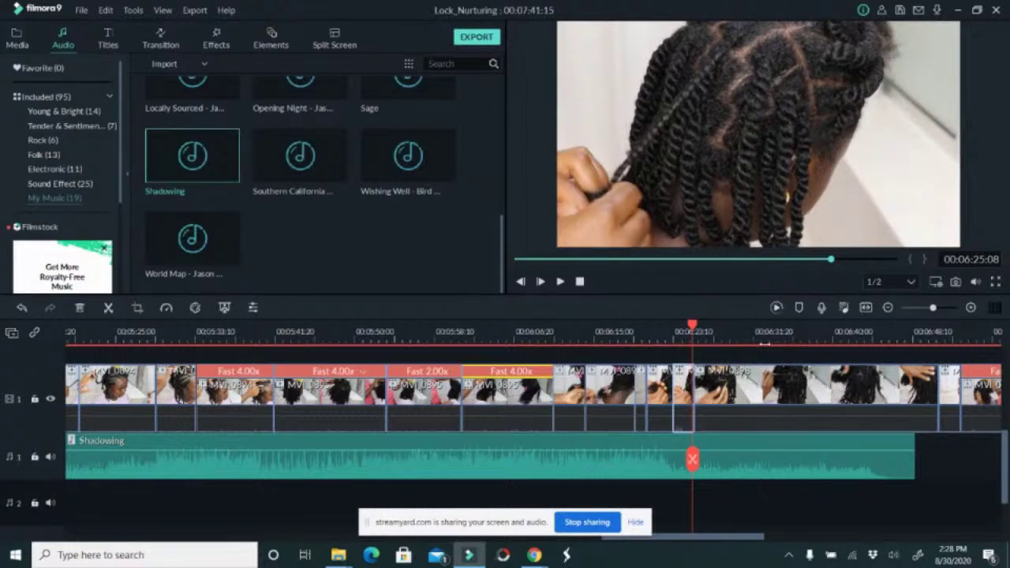
Trim about 7 seconds off the start of the MVI_0898 clip, leaving no gap, and play the cut from 00:06:24:22.
left_click(764, 340)
left_click(707, 399)
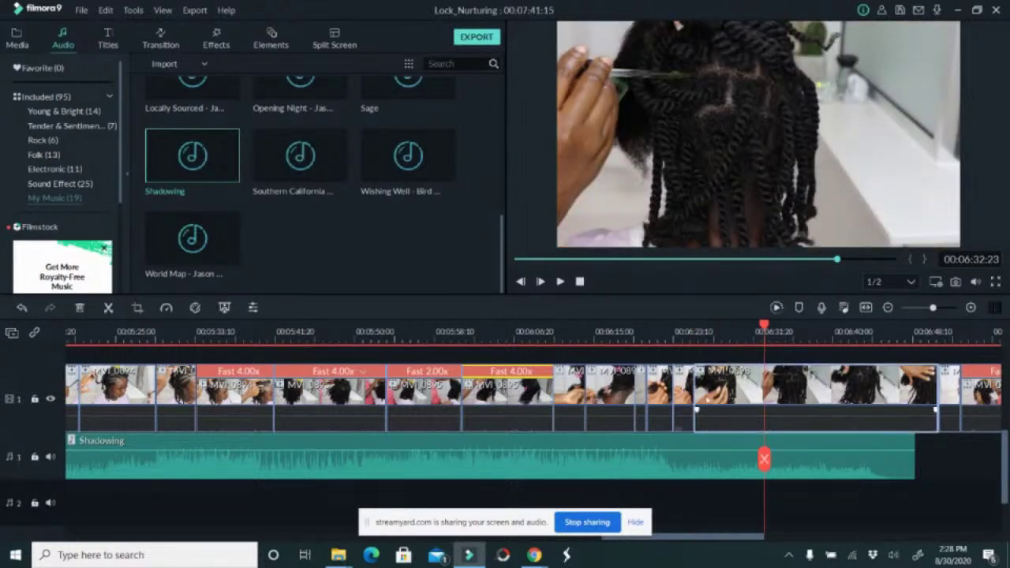
left_click_drag(697, 399, 766, 394)
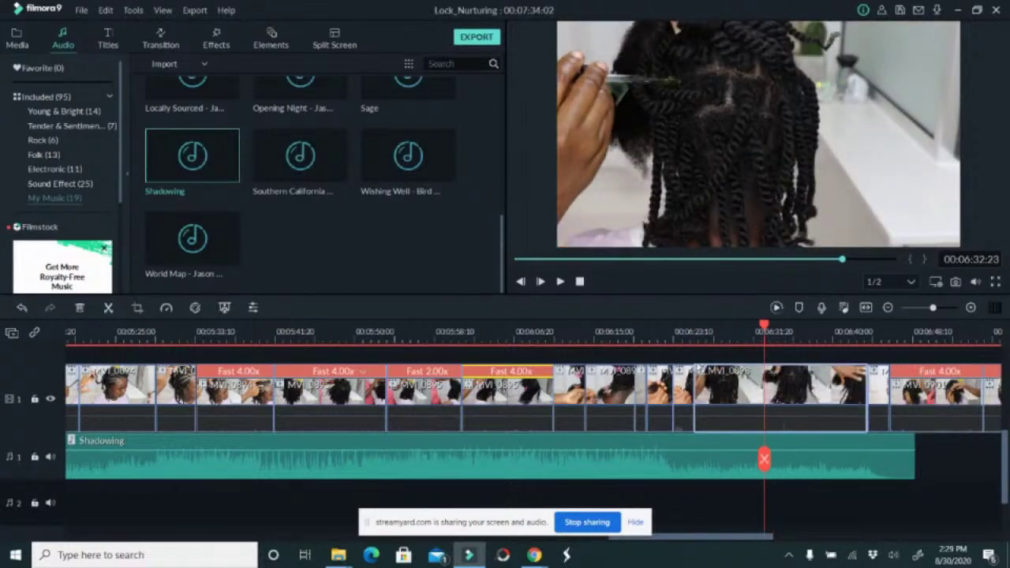
left_click(687, 341)
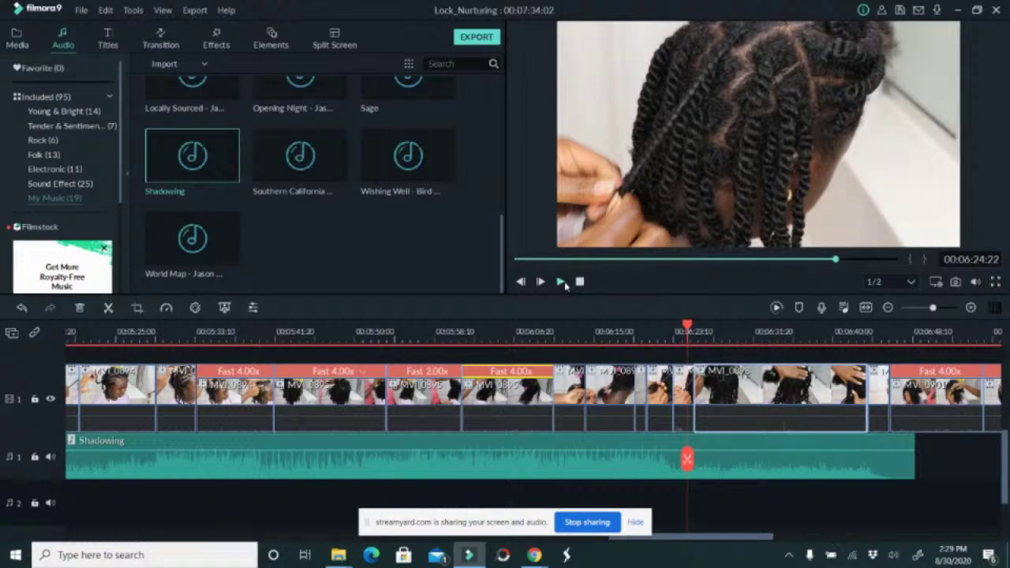
left_click(560, 282)
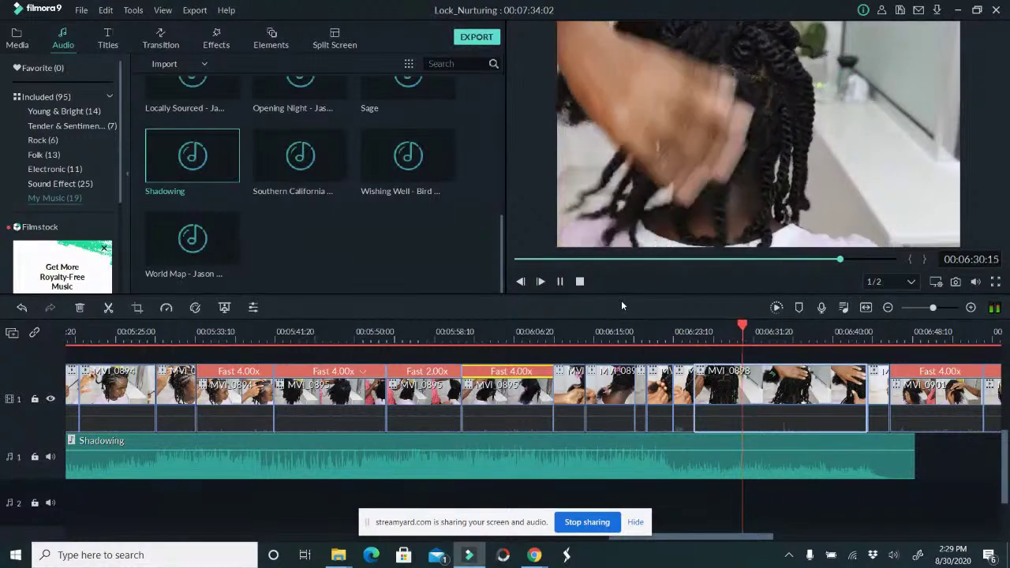
Trim the end of the MVI_0898 clip back to 00:06:35:18, leaving no gap, and play through the following clips.
left_click(561, 281)
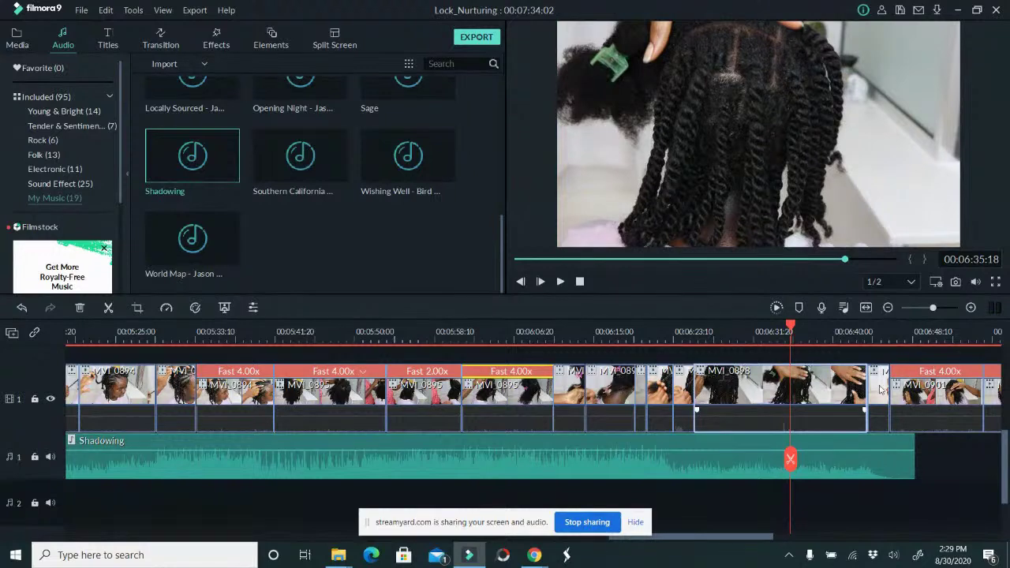
left_click_drag(866, 385, 792, 401)
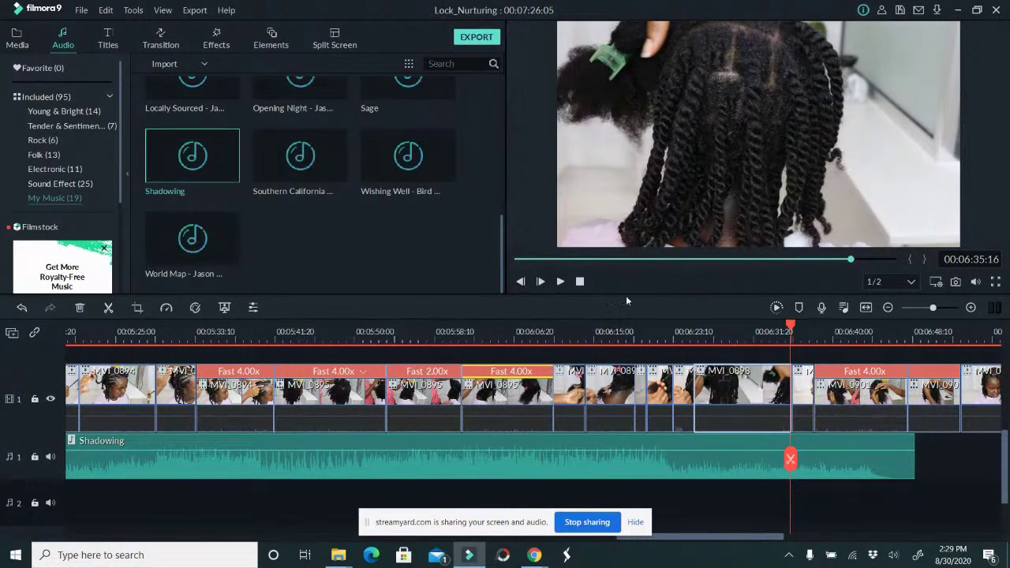
left_click(561, 282)
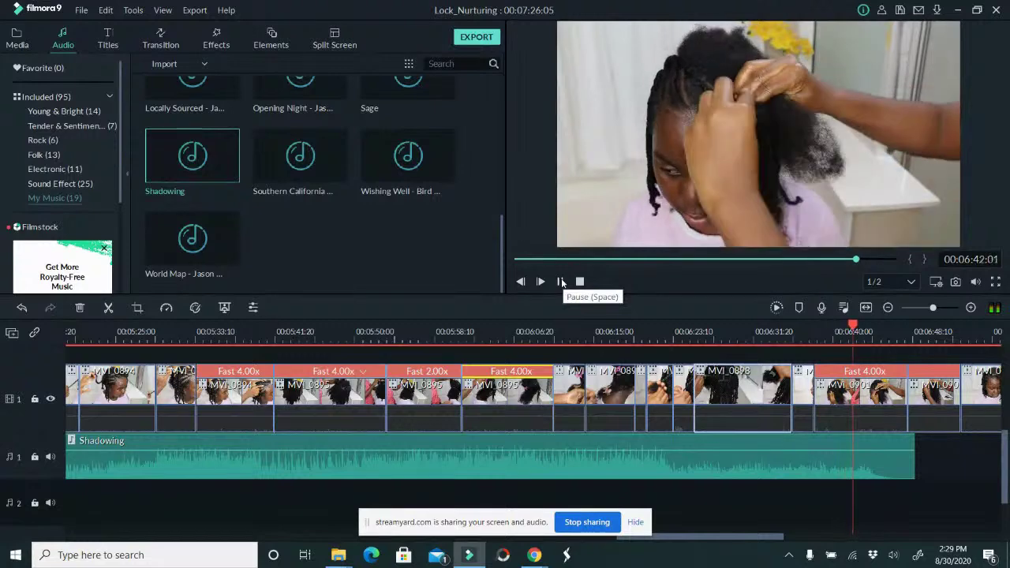
left_click(560, 282)
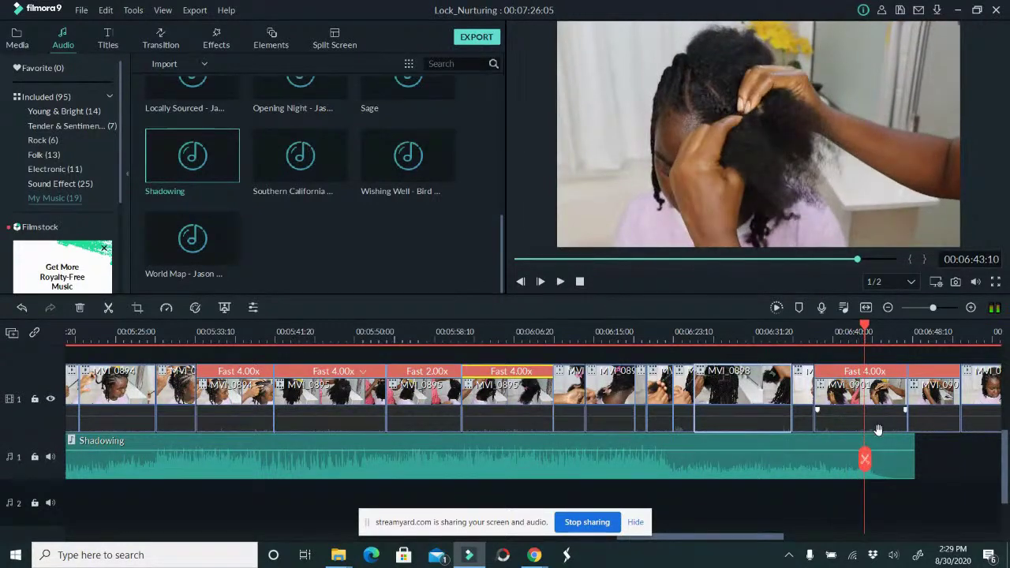
Trim the end of the Shadowing music back to 00:06:43:08 and split the music at 00:05:20:09.
left_click(887, 468)
left_click_drag(915, 449, 866, 456)
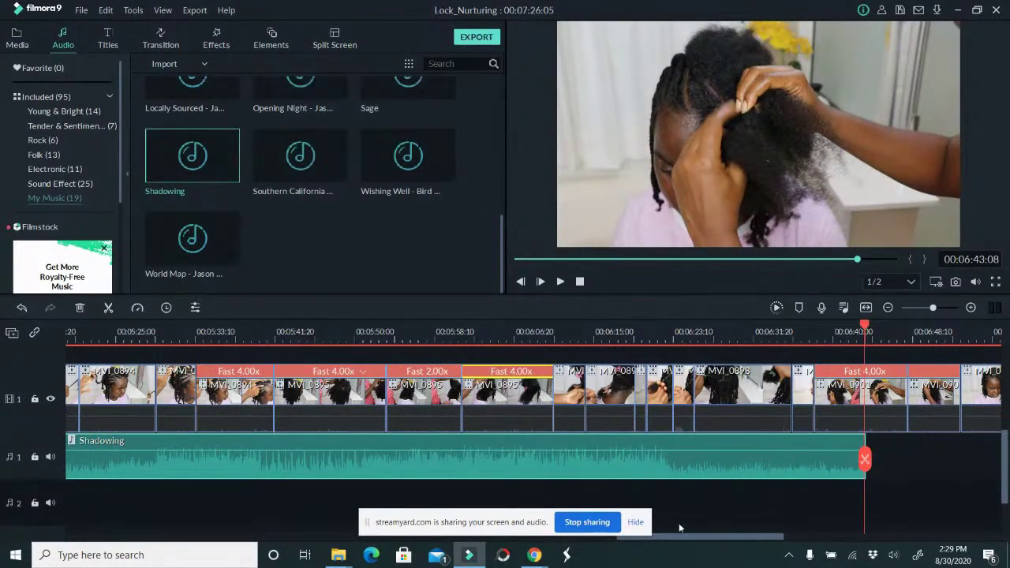
left_click_drag(685, 540, 614, 548)
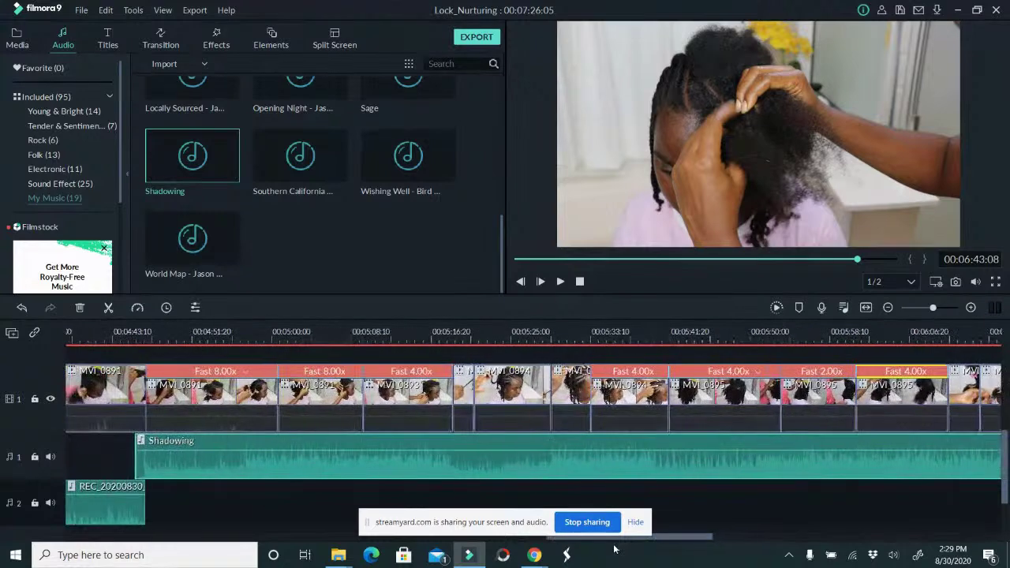
left_click(465, 335)
left_click(465, 459)
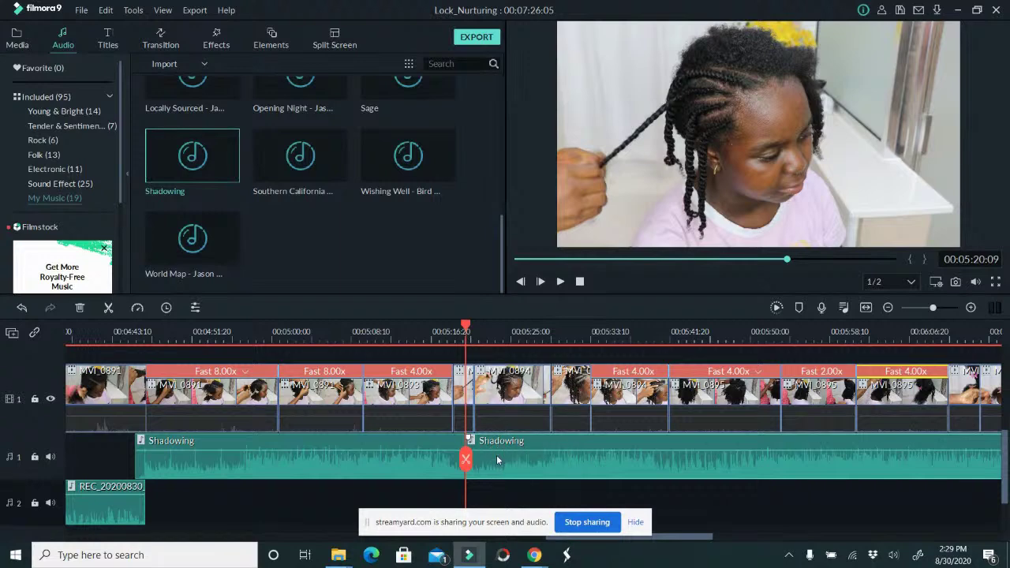
Paste a copy of the later Shadowing piece at the end of the music, at 00:06:43:17.
left_click_drag(687, 542, 779, 529)
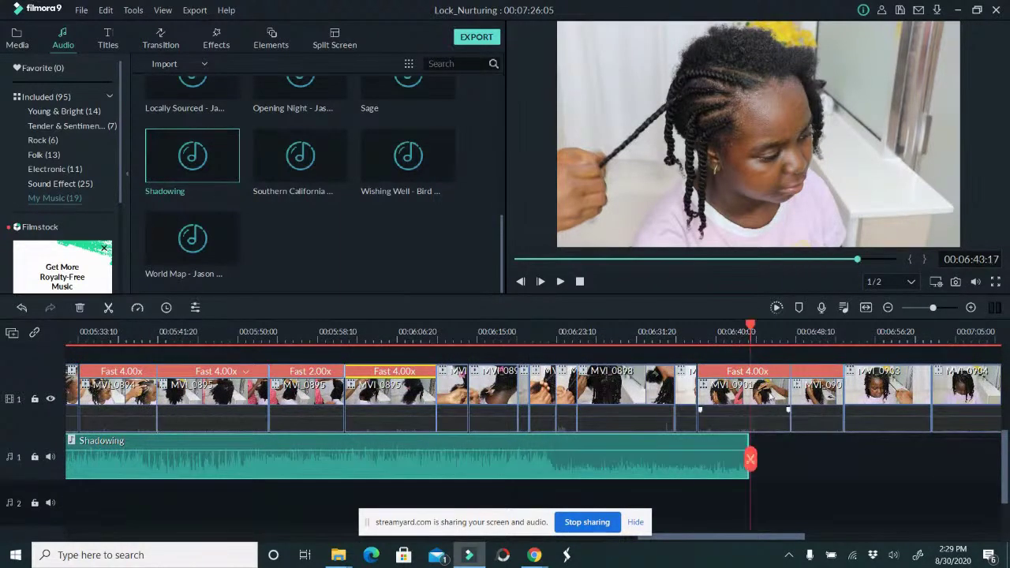
left_click(759, 459)
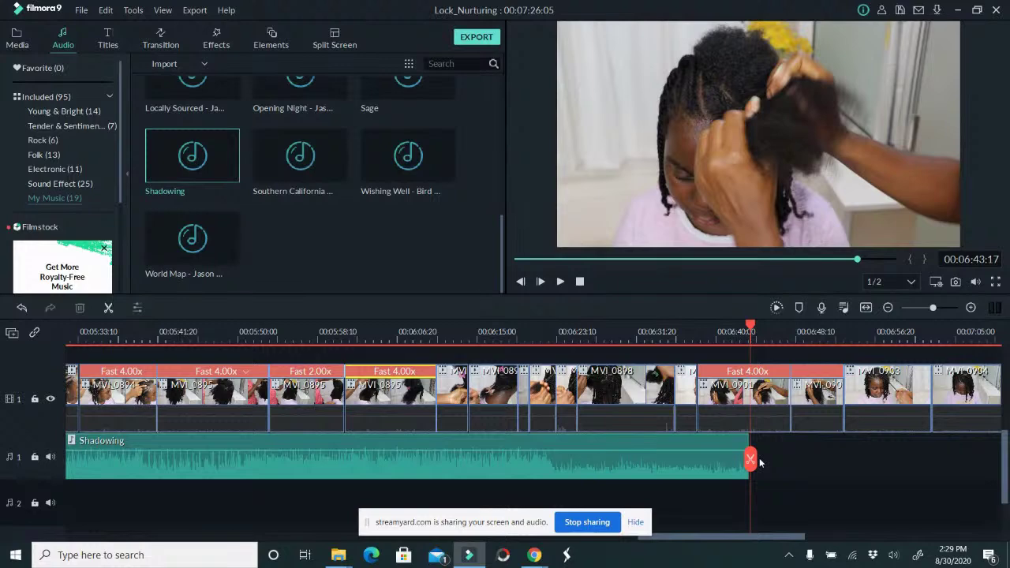
key("ctrl+v")
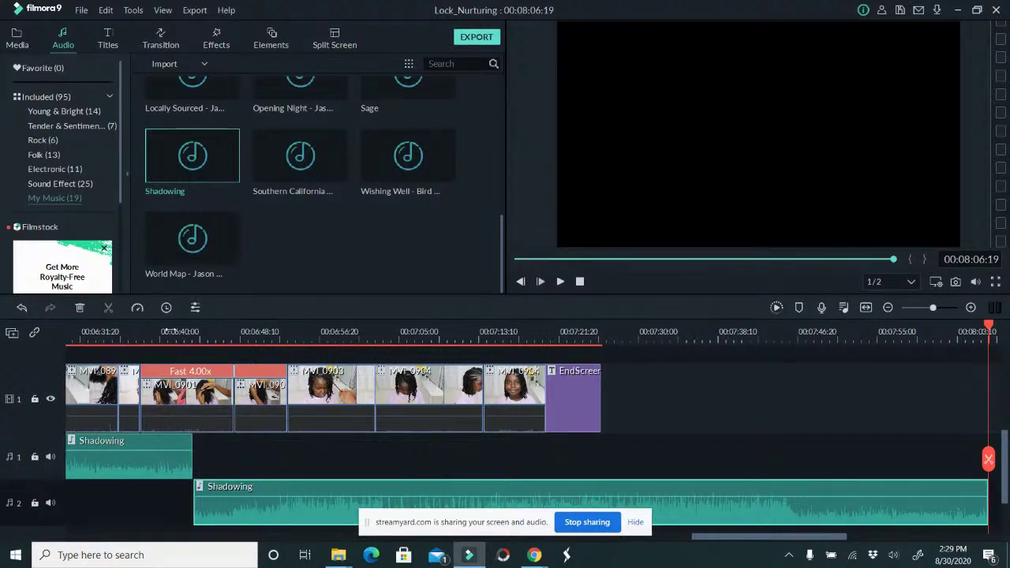
Trim the earlier Shadowing piece back to about 00:06:38, move the pasted copy onto the first audio track against it, and play the join.
left_click(168, 331)
left_click(128, 341)
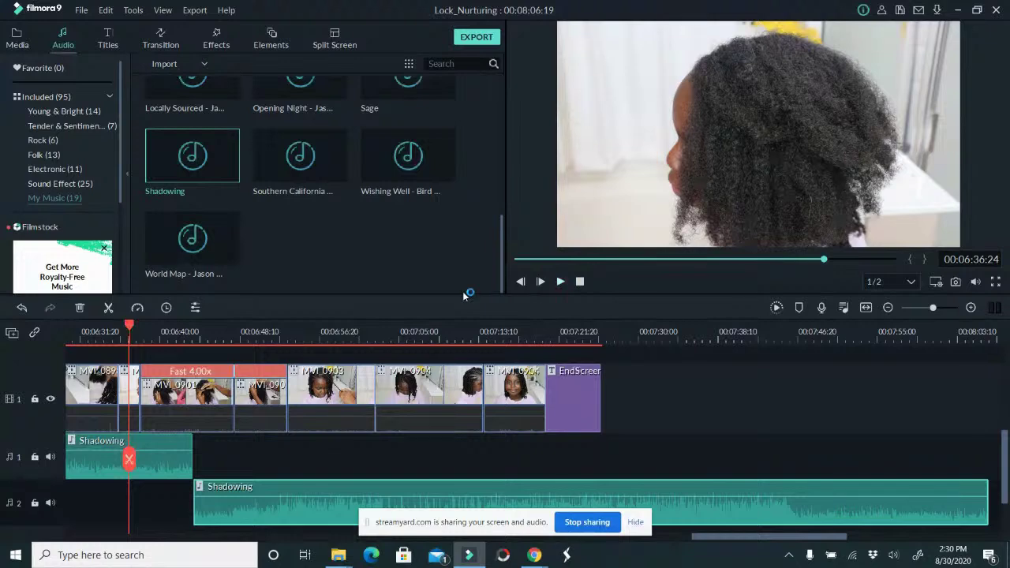
left_click_drag(191, 444, 125, 443)
left_click_drag(215, 487, 172, 457)
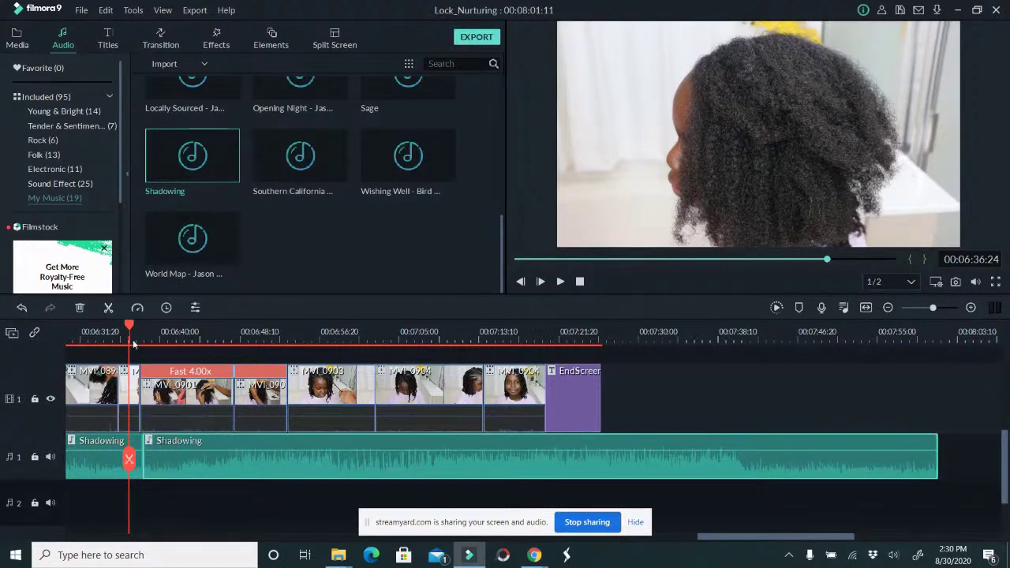
left_click(564, 282)
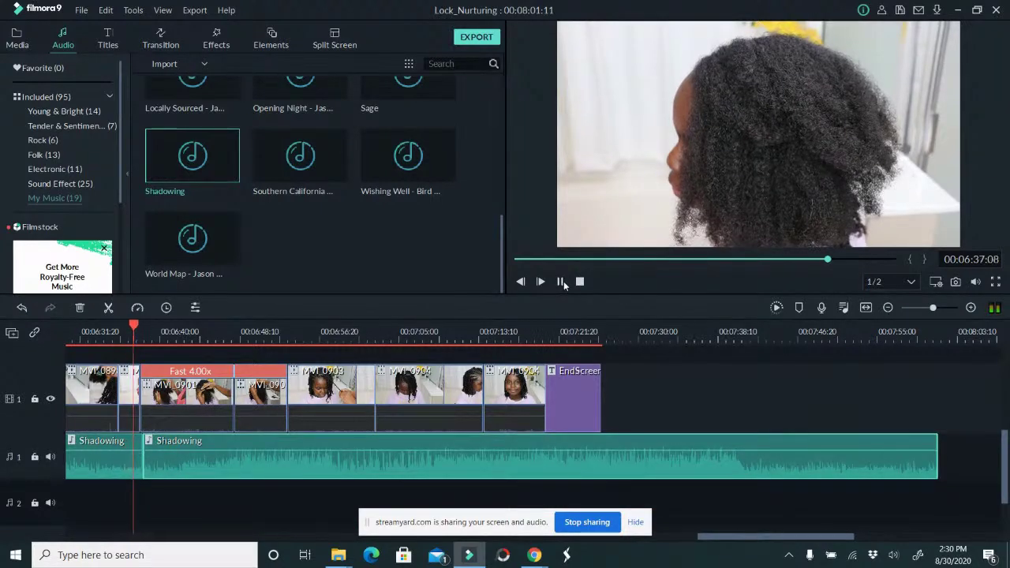
left_click(561, 282)
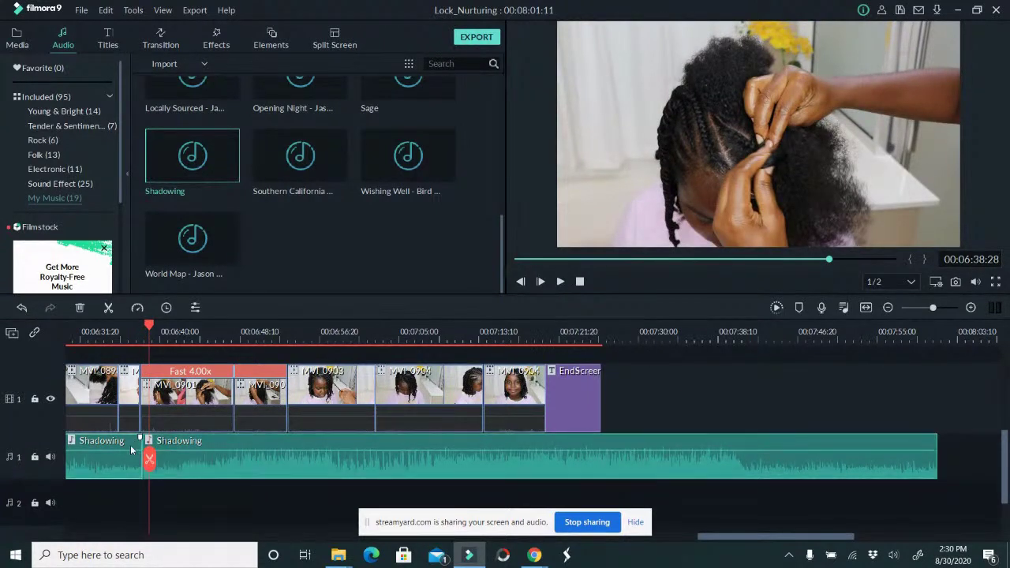
Trim the edges of the two Shadowing pieces slightly at their join near 00:06:38 and close the gap between them.
left_click_drag(140, 442, 143, 447)
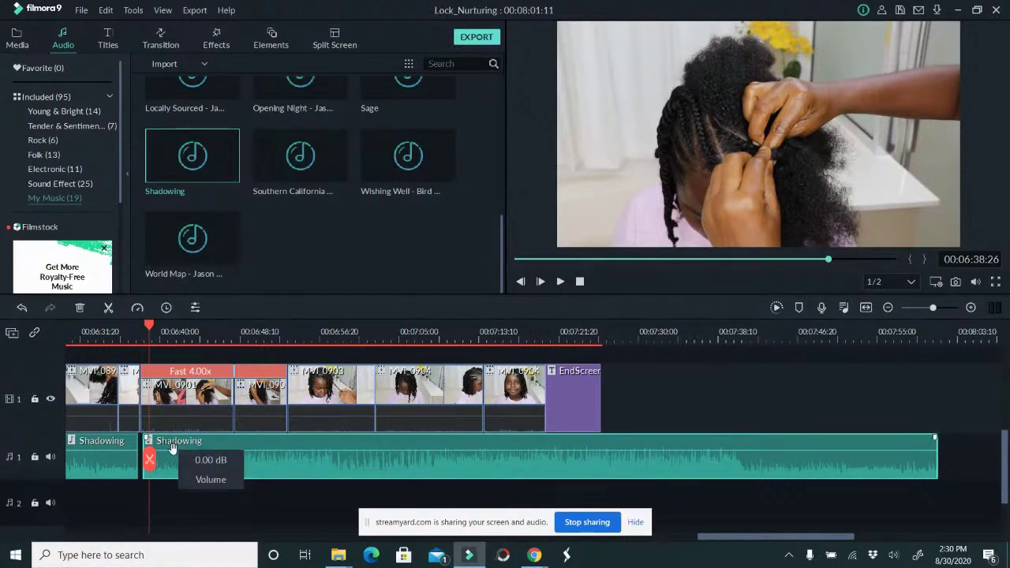
left_click_drag(139, 444, 144, 443)
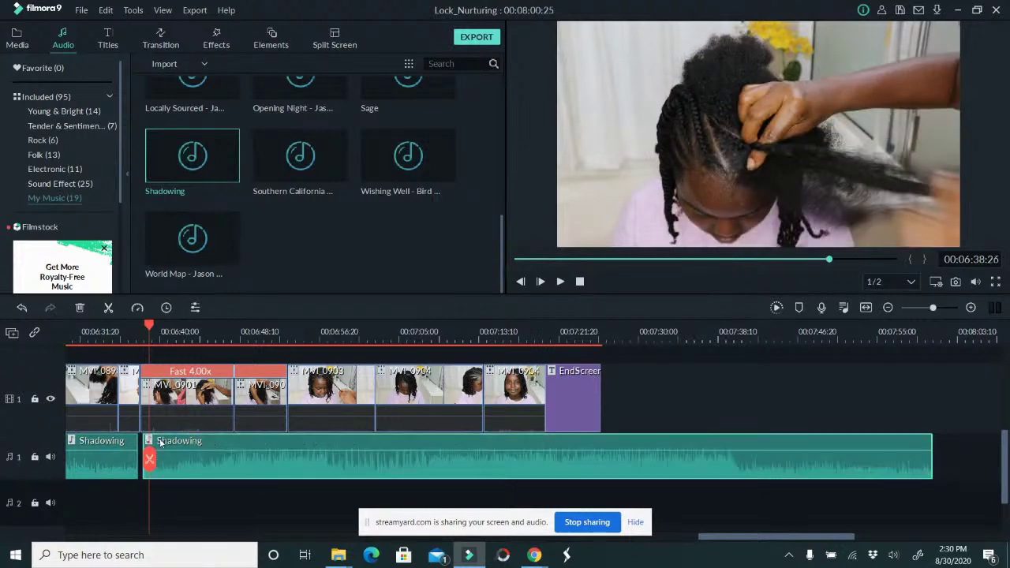
left_click_drag(733, 543, 705, 548)
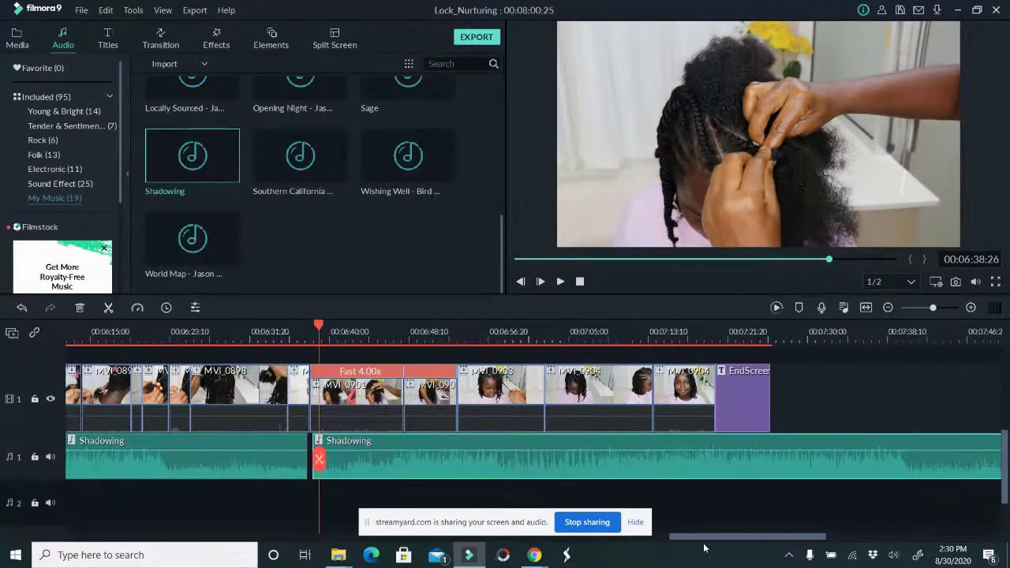
left_click_drag(359, 442, 354, 443)
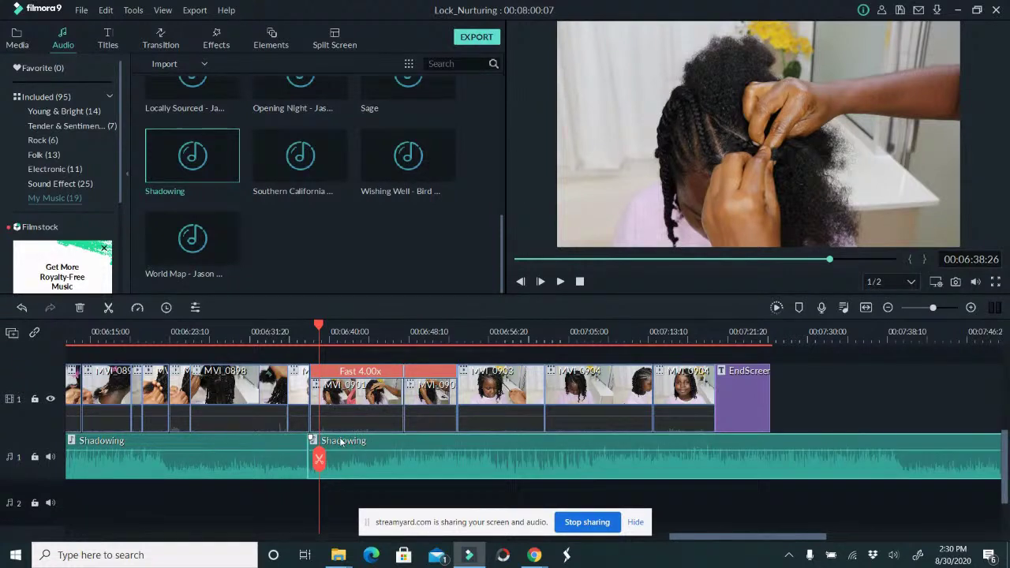
Play the adjusted Shadowing join and the following clips from 00:06:36:13.
left_click_drag(310, 323, 301, 328)
left_click(296, 327)
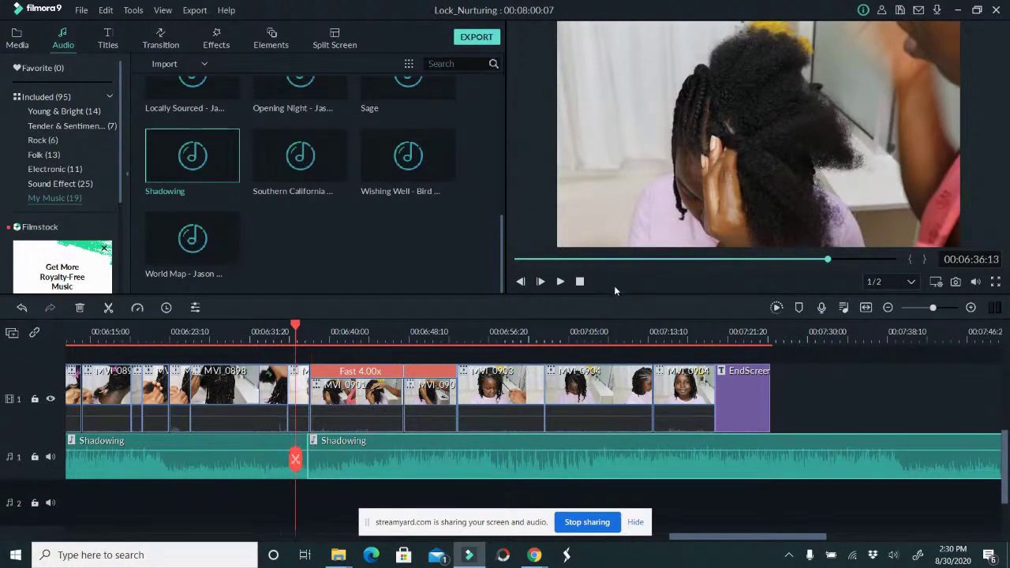
left_click(560, 283)
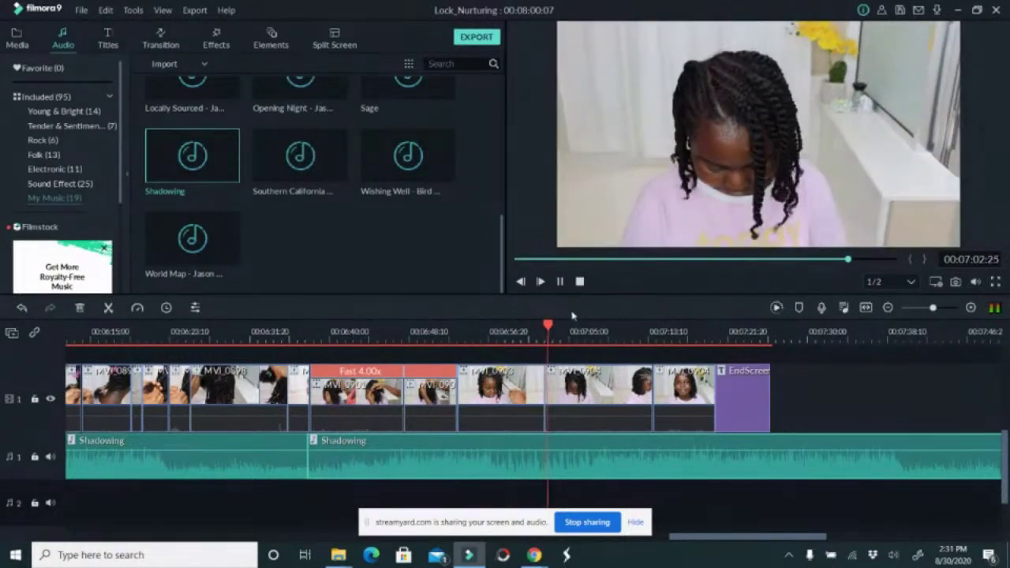
left_click(561, 282)
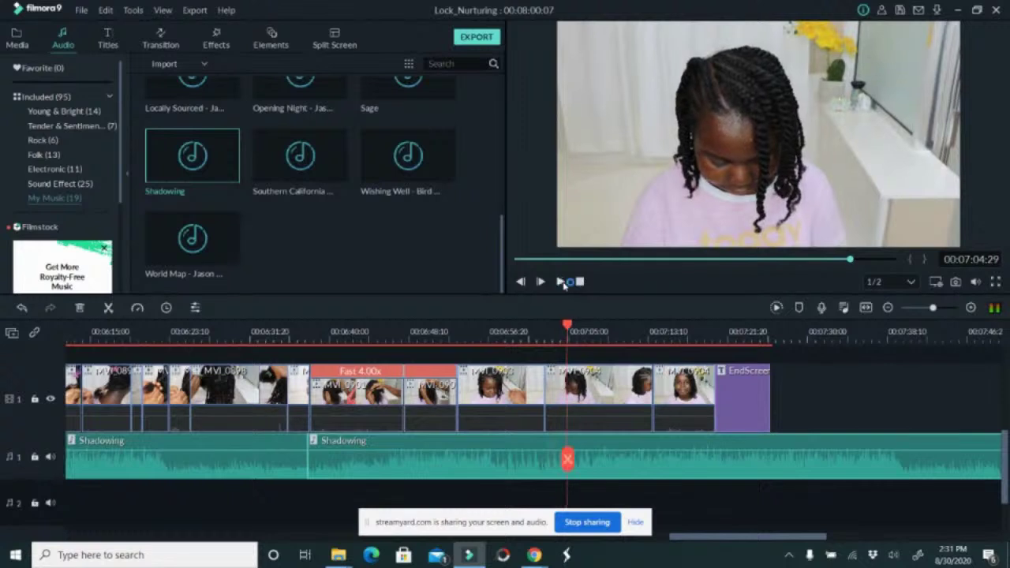
Split the Shadowing music at 00:07:02:19, where the MVI_0904 clip starts, and lower the part after the cut to -14.04 dB.
left_click(543, 331)
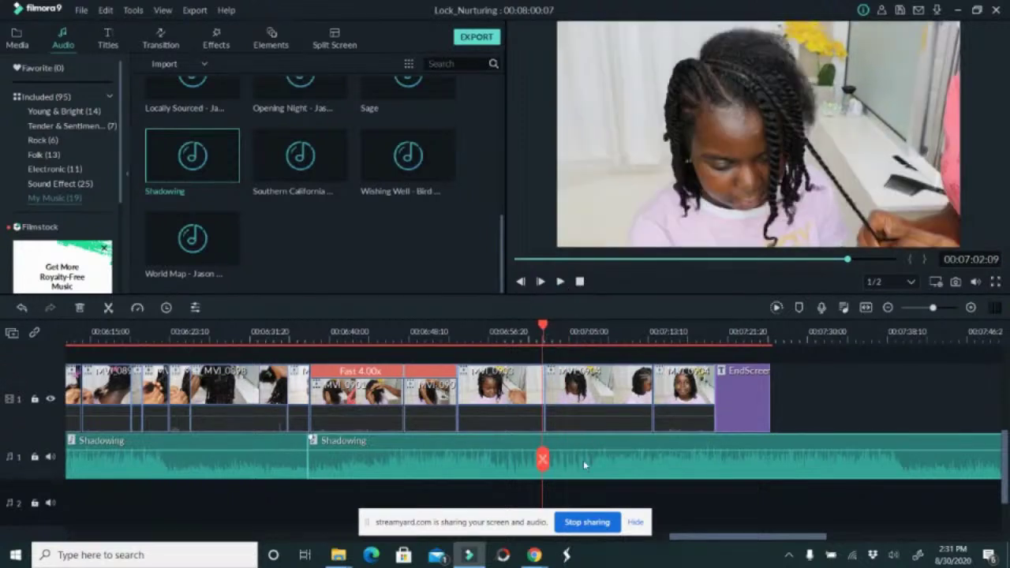
left_click_drag(542, 459, 545, 458)
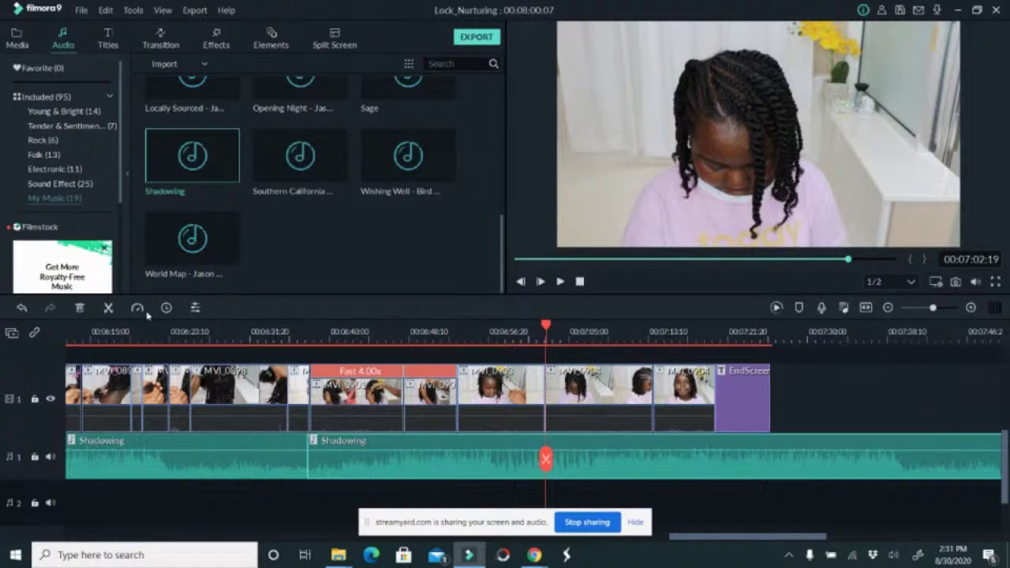
left_click(108, 307)
mouse_move(597, 456)
left_mouse_down()
mouse_move(591, 461)
mouse_move(609, 458)
left_mouse_up()
Split the quiet Shadowing piece at 00:07:19:12 and raise the volume of the part after the cut.
left_click(707, 329)
left_click(706, 459)
left_click_drag(722, 460, 724, 456)
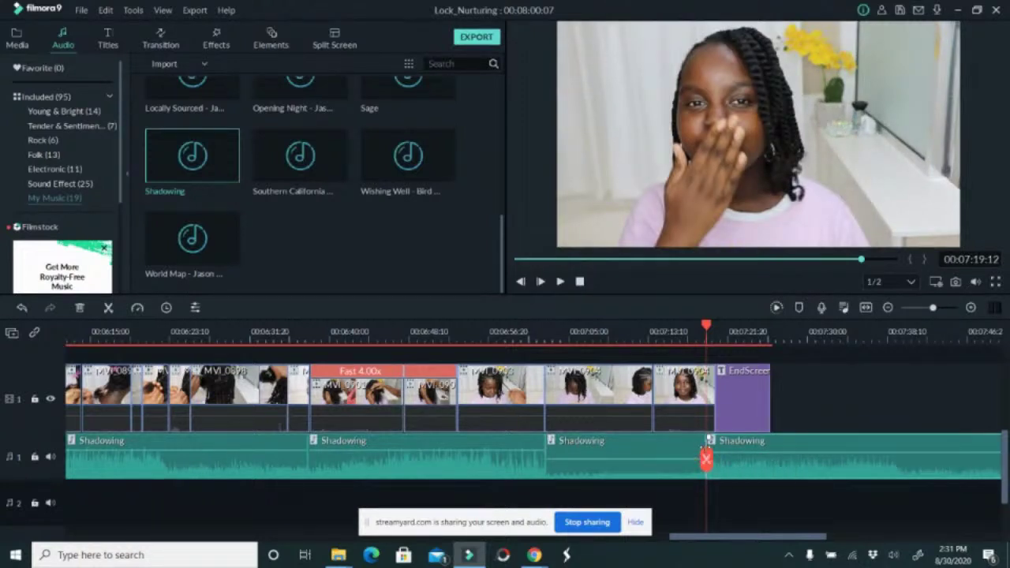
Add short fades to the Shadowing pieces at the two new cuts and save the project.
left_click_drag(708, 440, 713, 441)
left_click_drag(544, 439, 540, 439)
key("ctrl+s")
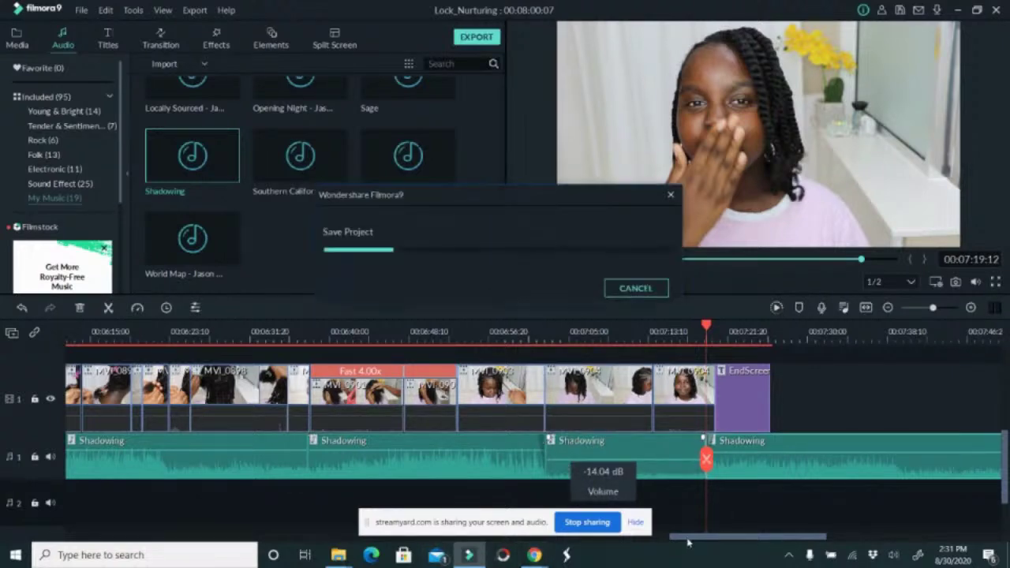
Try moving the REC_20200830_142222 narration up to the first audio track and undo the move.
left_click_drag(688, 543, 382, 547)
scroll(592, 448, "down", 1)
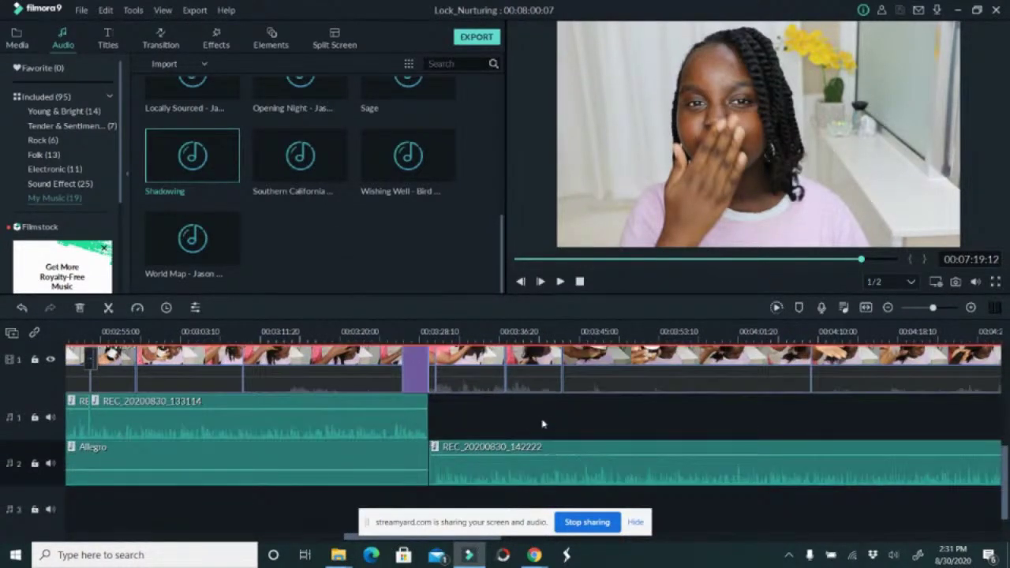
left_click_drag(507, 449, 505, 431)
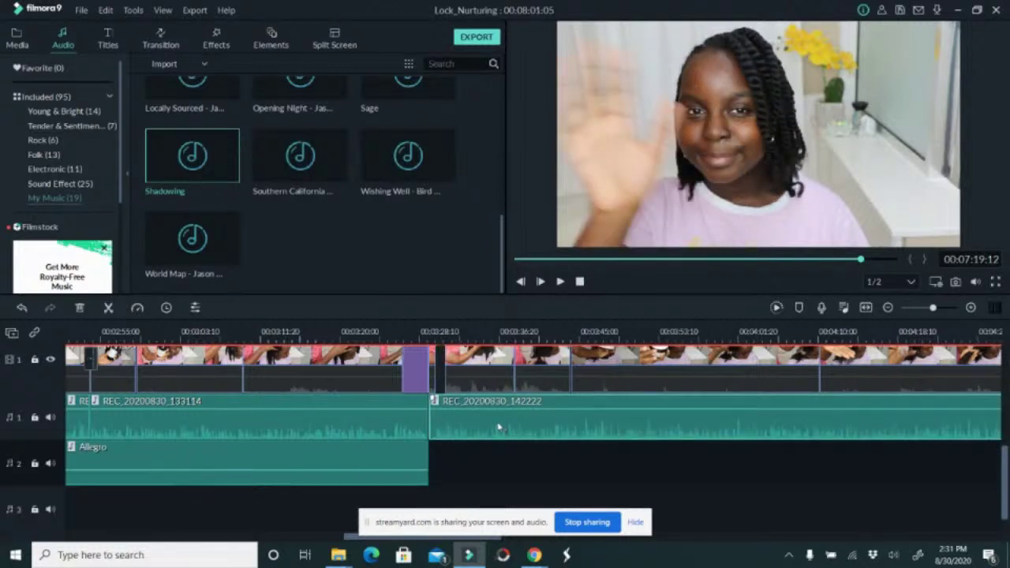
key("ctrl+z")
Preview the Sage music from the music library, skipping ahead to about 00:00:30.
scroll(479, 493, "down", 1)
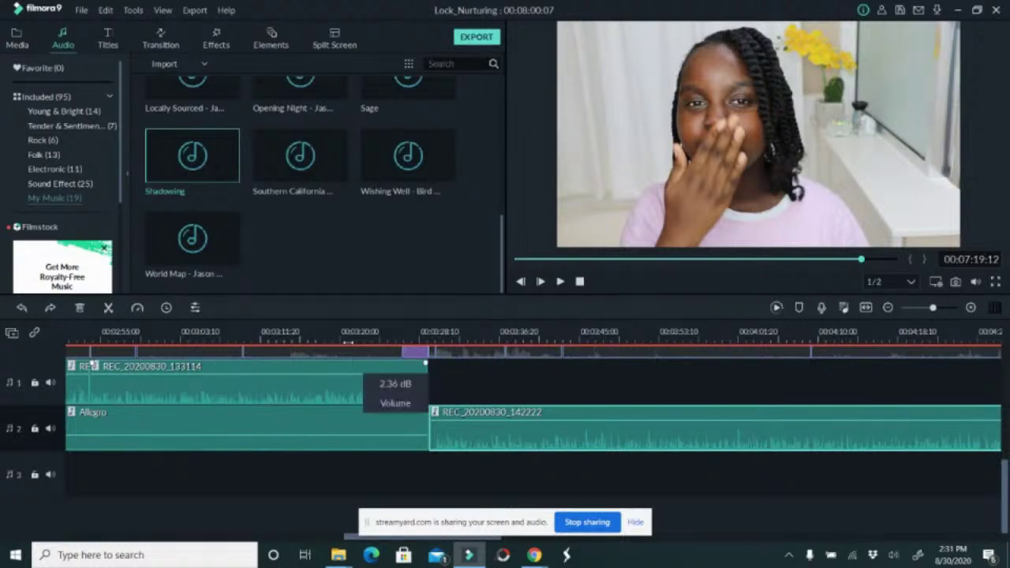
mouse_move(363, 138)
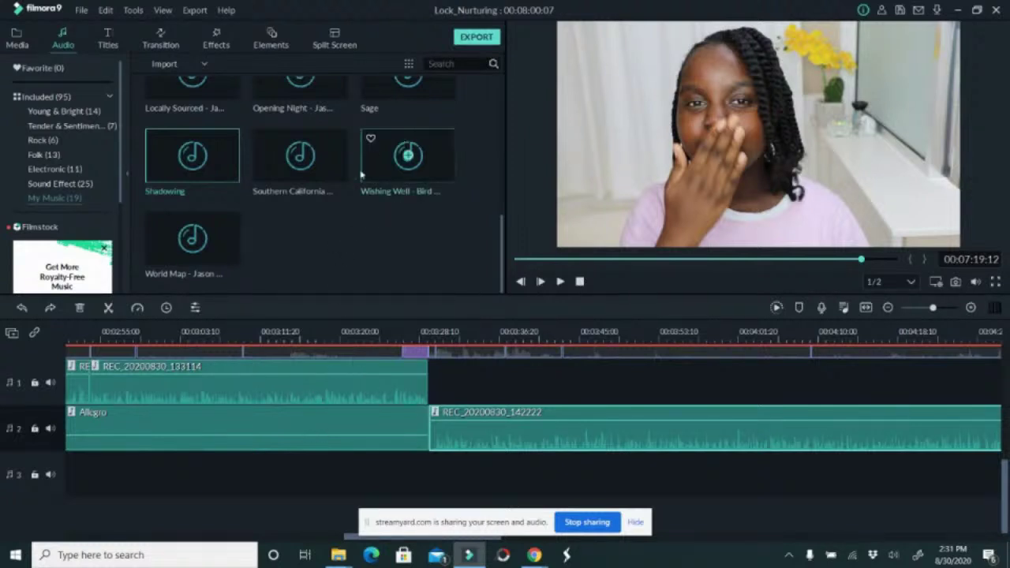
left_click(376, 99)
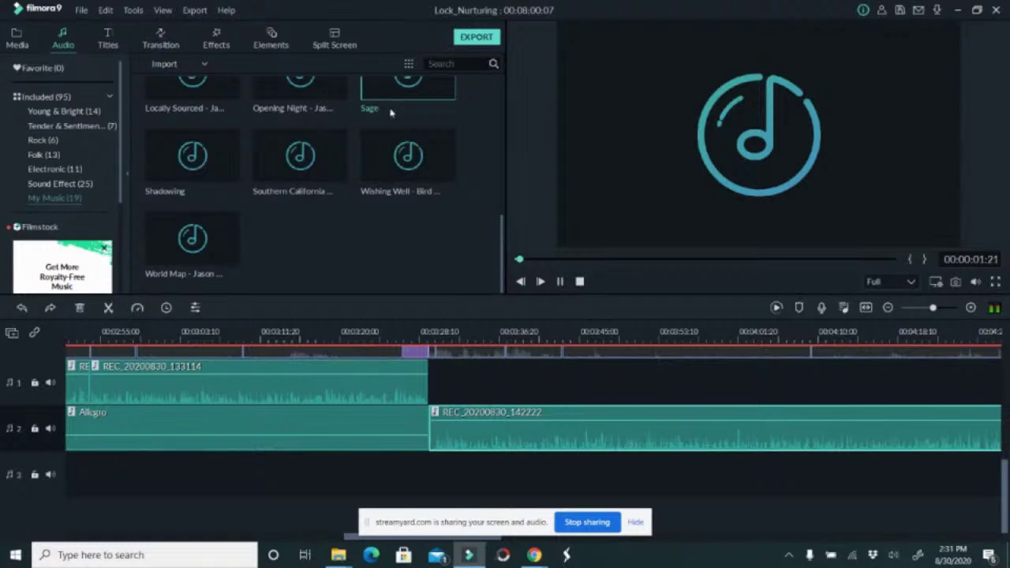
left_click(574, 260)
left_click(561, 281)
scroll(410, 181, "up", 15)
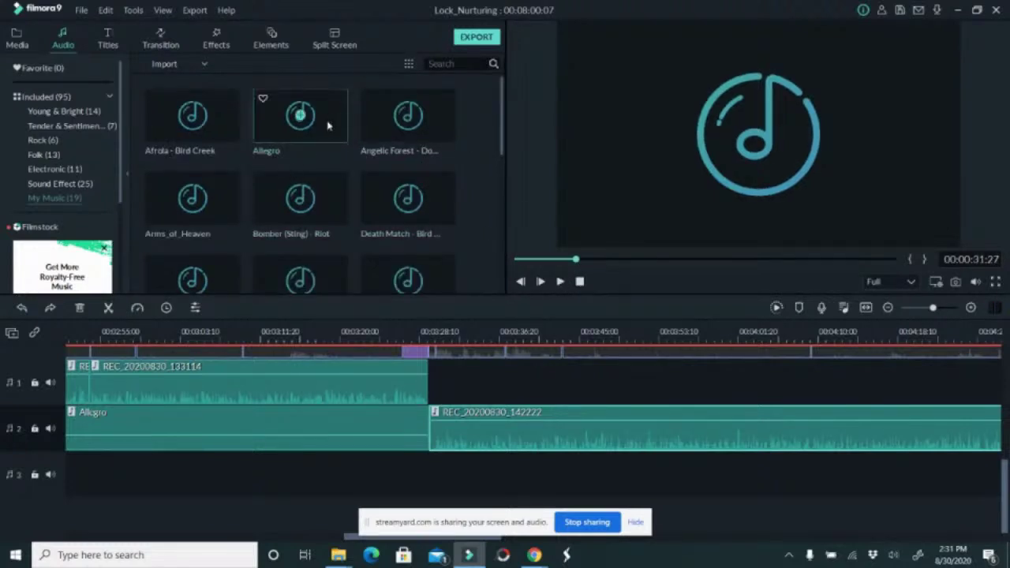
Add the Arms_of_Heaven music on the third audio track under the REC_20200830_142222 narration and trim its end to match the narration's end.
left_click_drag(190, 198, 452, 479)
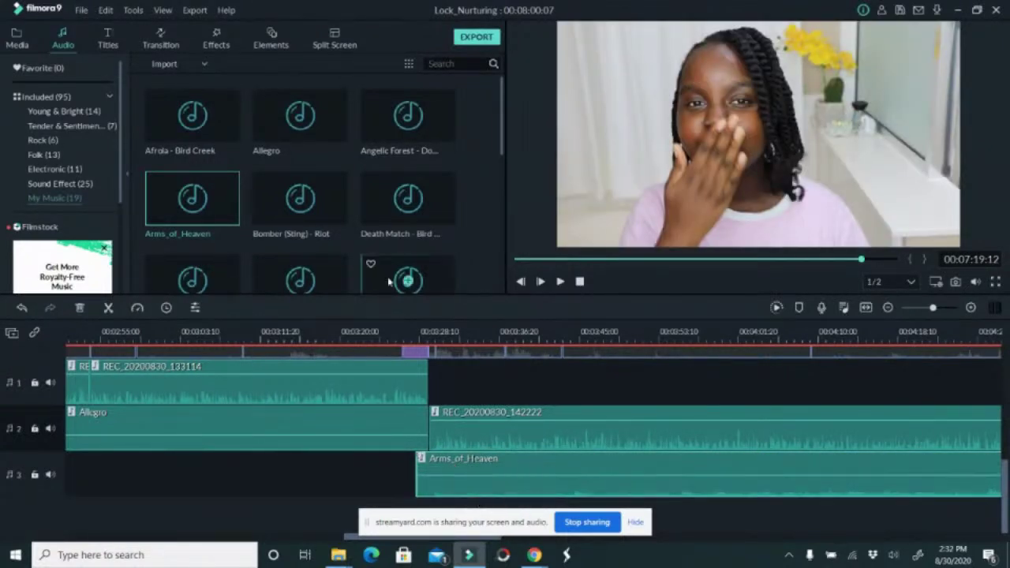
left_click(396, 335)
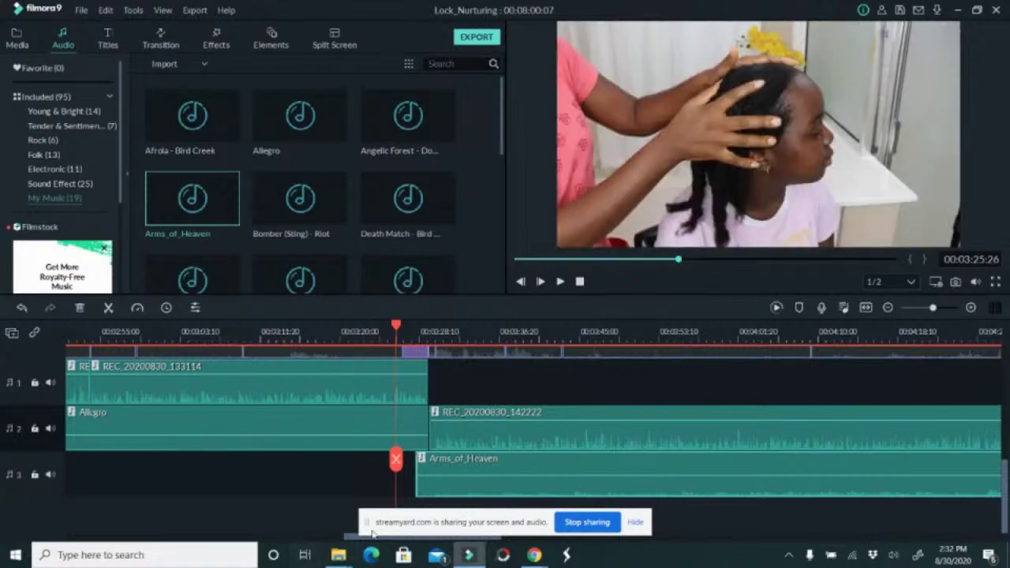
left_click_drag(351, 539, 523, 511)
left_click_drag(851, 468, 153, 467)
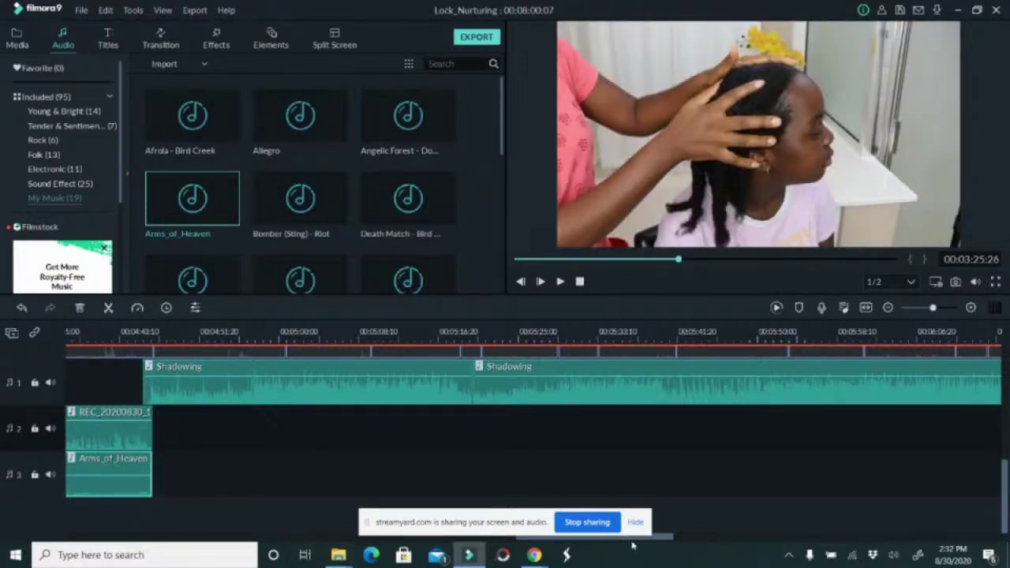
Move the playhead to 00:07:01:23, just before the quiet Shadowing piece, and save the project.
left_click_drag(652, 543, 854, 543)
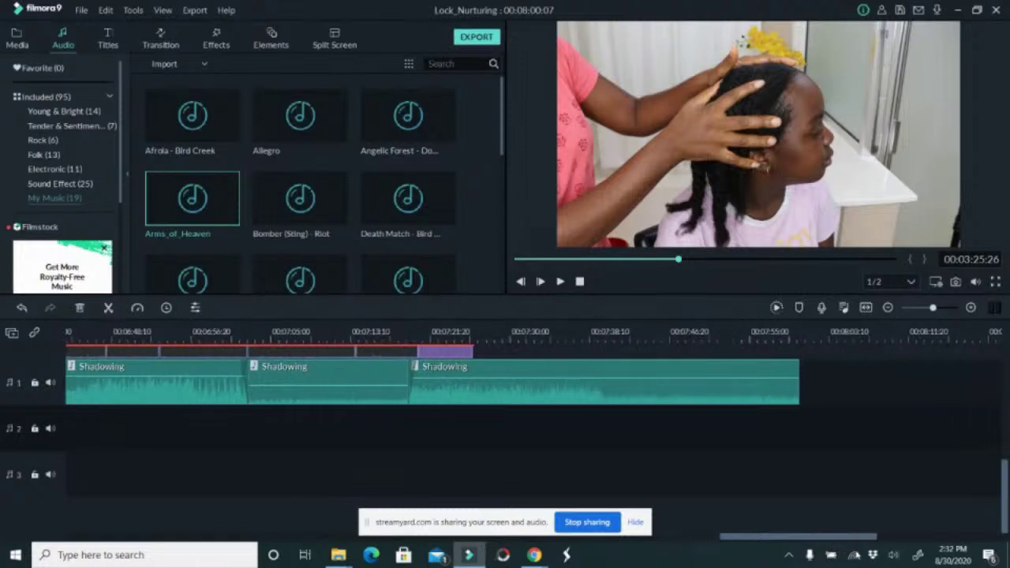
scroll(786, 472, "up", 2)
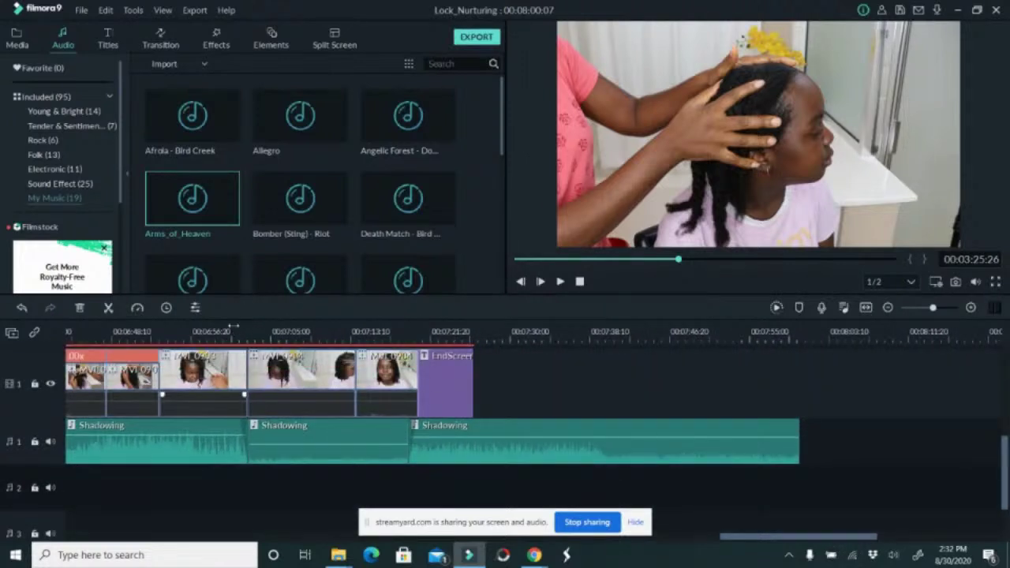
left_click(235, 323)
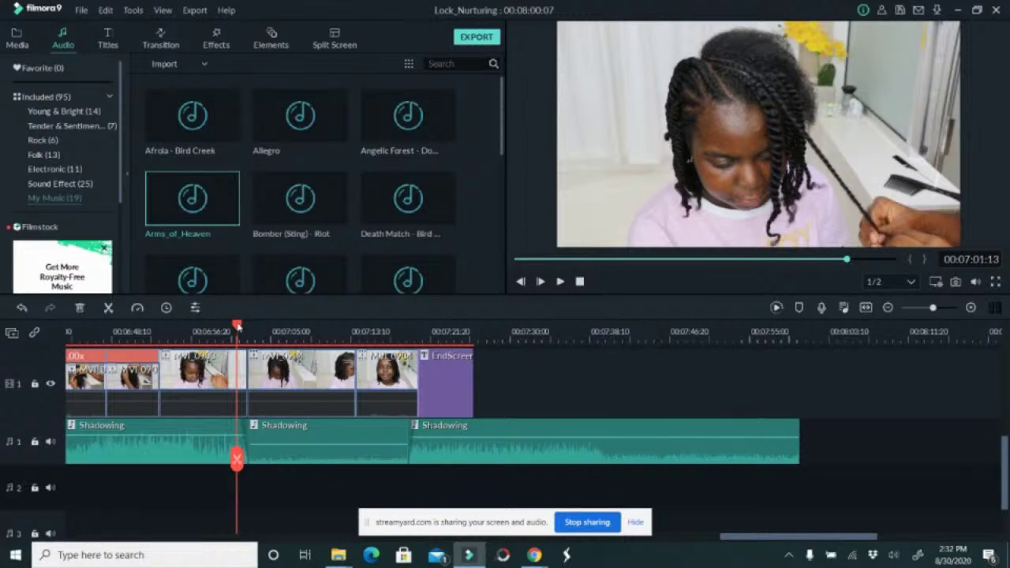
left_click(240, 324)
key("ctrl+s")
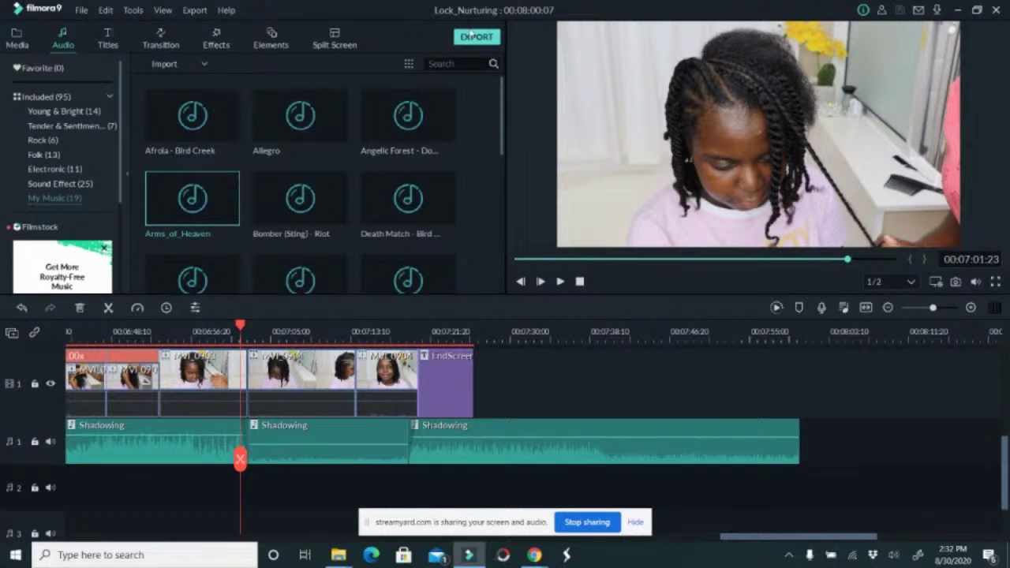
Record a voiceover of about 20 seconds from 00:07:01:23 into the EndScreen, using the Blue Snowball microphone with Mute on.
left_click(81, 10)
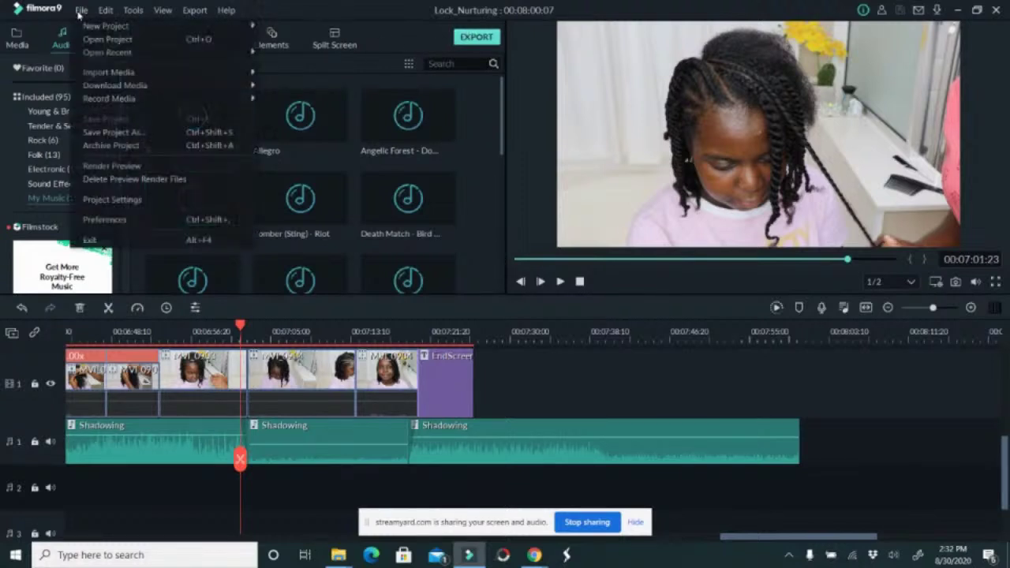
mouse_move(122, 99)
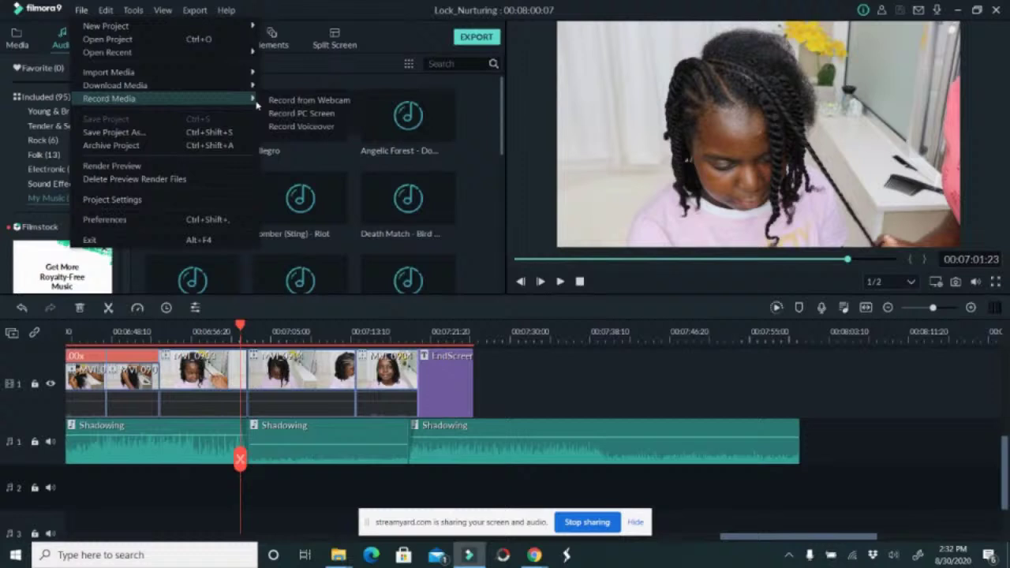
left_click(333, 128)
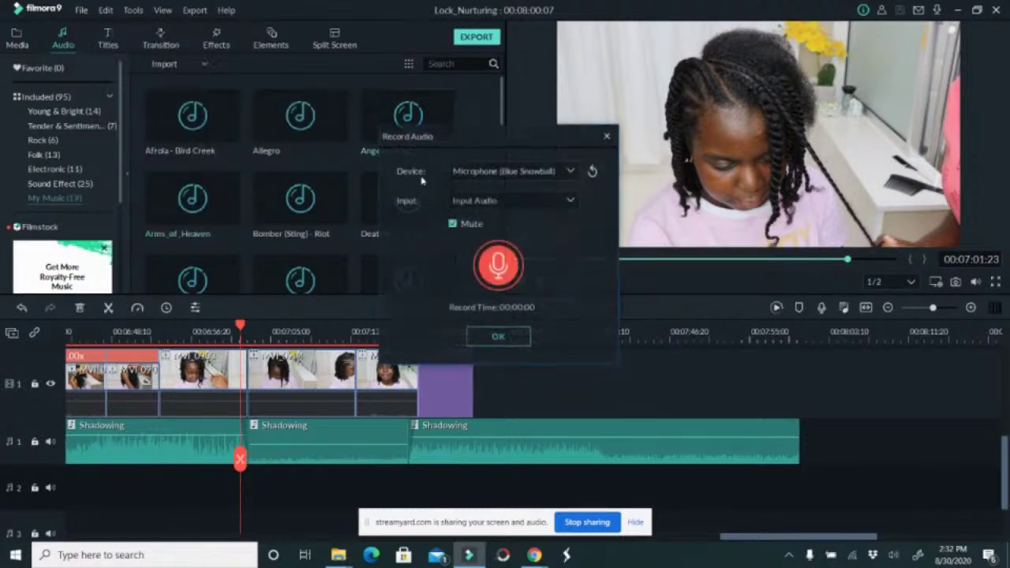
left_click(508, 274)
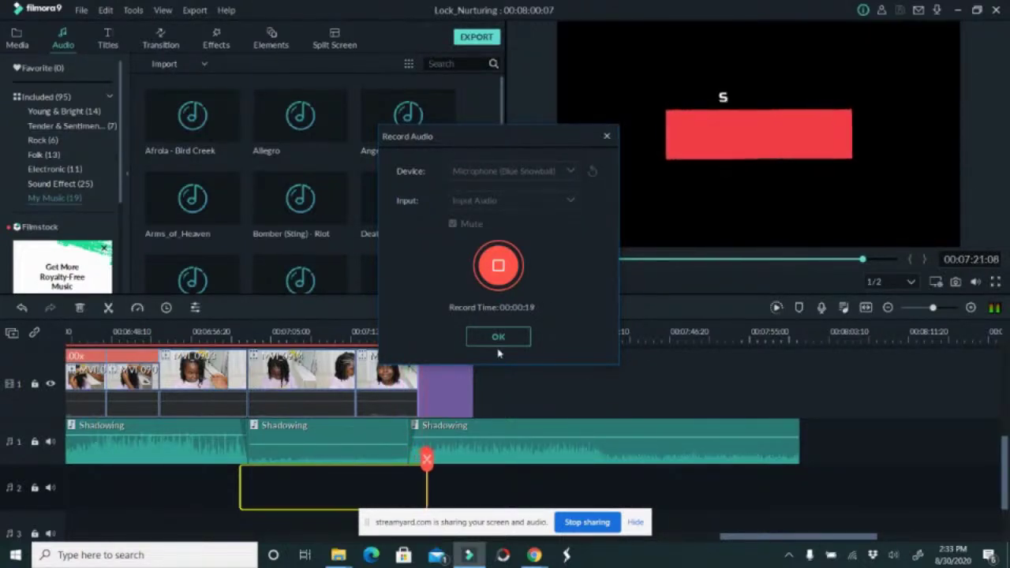
left_click(497, 339)
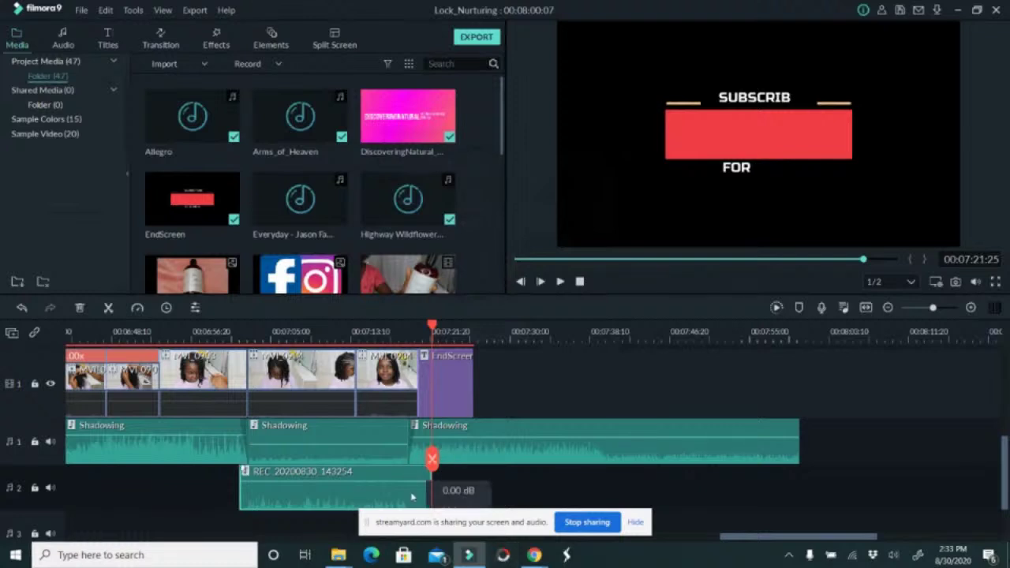
Try extending the end of the quiet Shadowing piece to match the REC_20200830_143254 narration's end.
left_click_drag(359, 485, 364, 482)
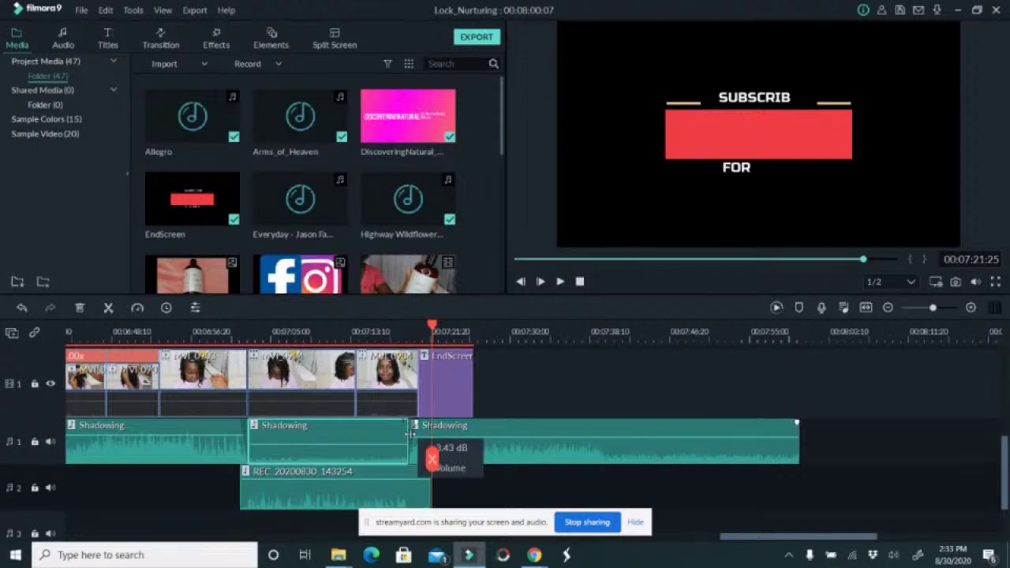
left_click_drag(406, 433, 461, 466)
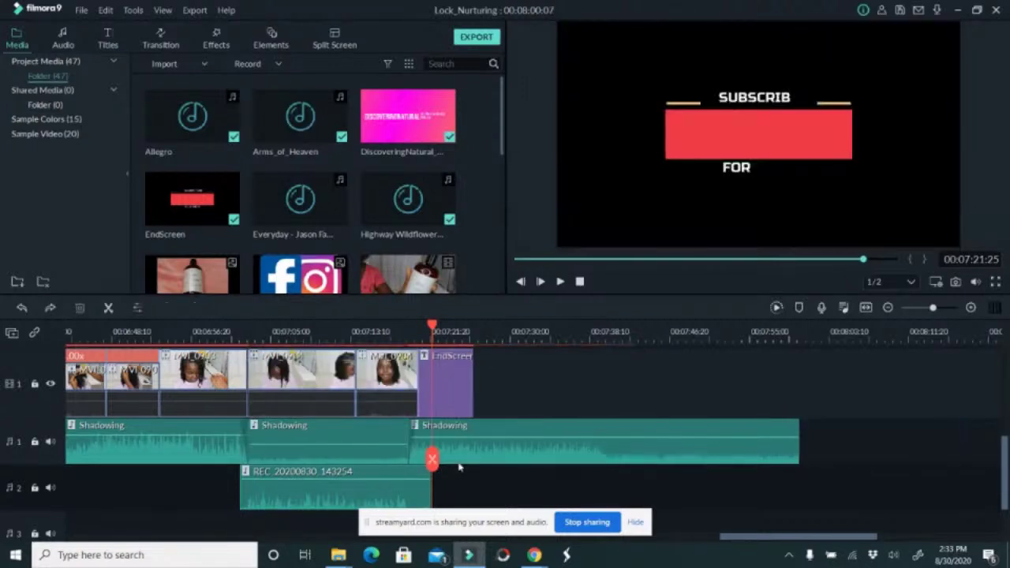
left_click(405, 430)
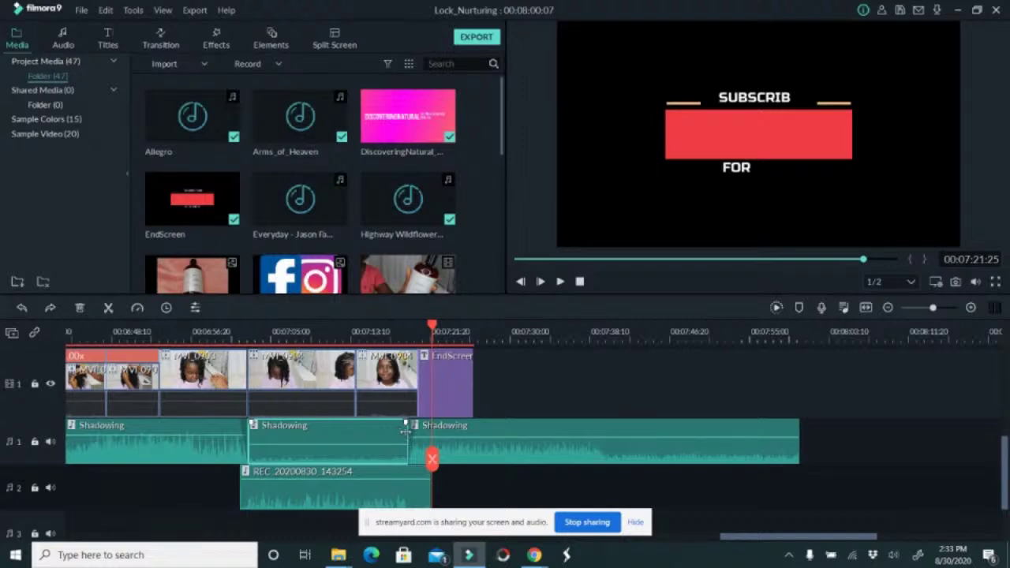
mouse_move(404, 431)
left_mouse_down()
mouse_move(434, 446)
mouse_move(404, 432)
left_mouse_up()
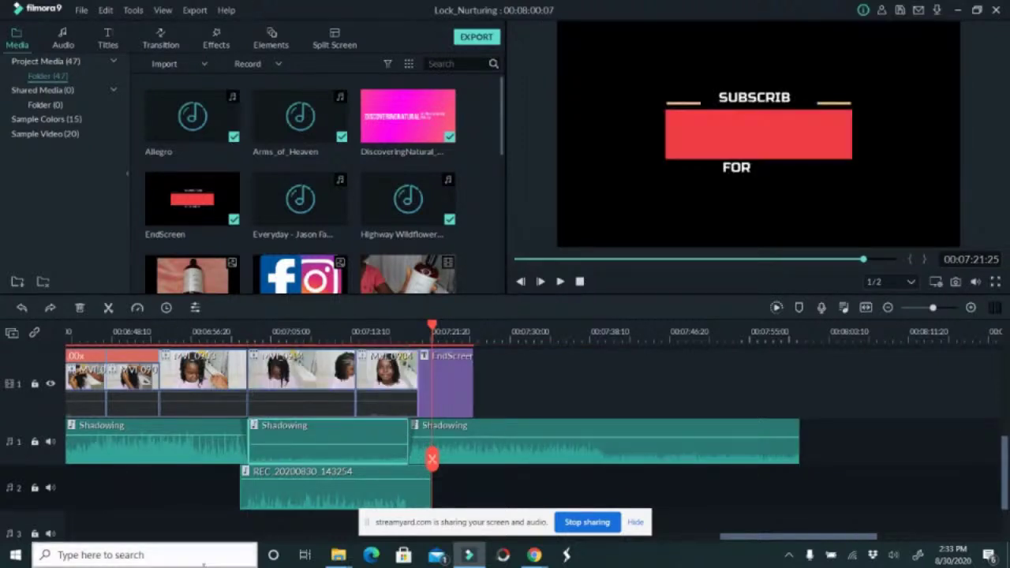
Trim the last Shadowing piece's end to match the EndScreen's end and save the project.
left_click(232, 325)
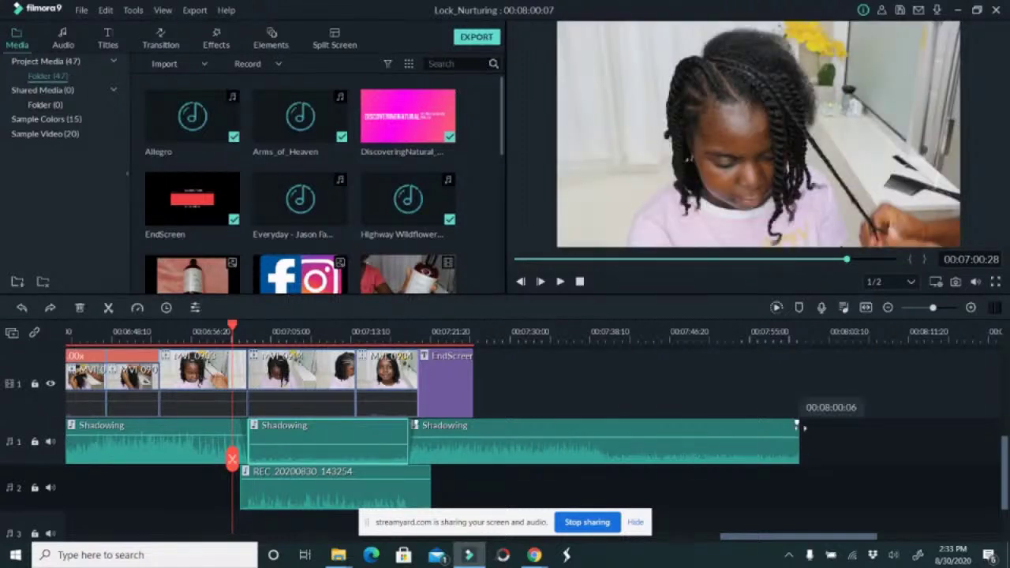
left_click(797, 434)
left_click_drag(800, 438, 476, 424)
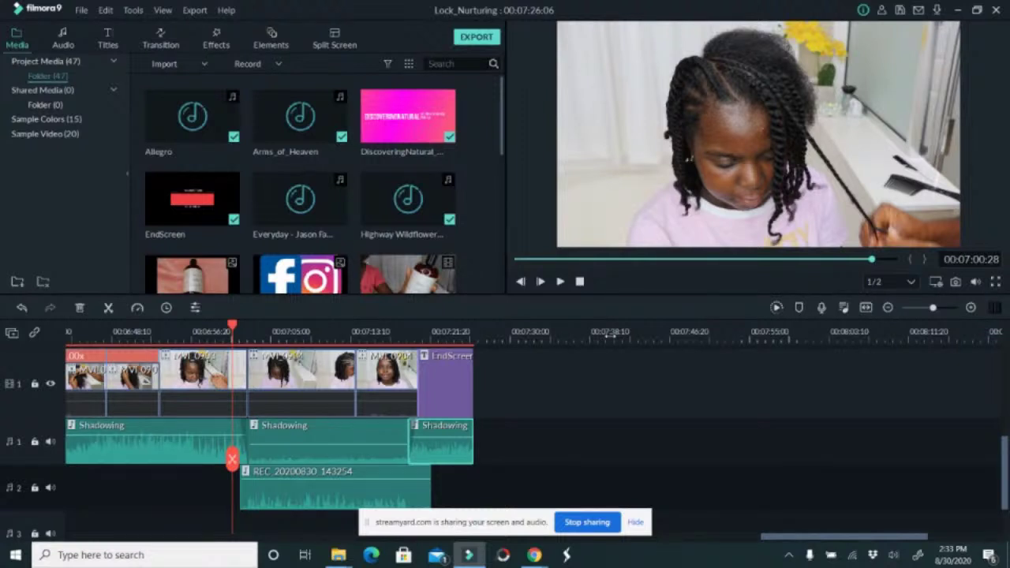
key("ctrl+s")
Try slowing the MVI_0901 clip to the 0.5x speed preset.
left_click(87, 387)
left_click_drag(793, 543, 730, 542)
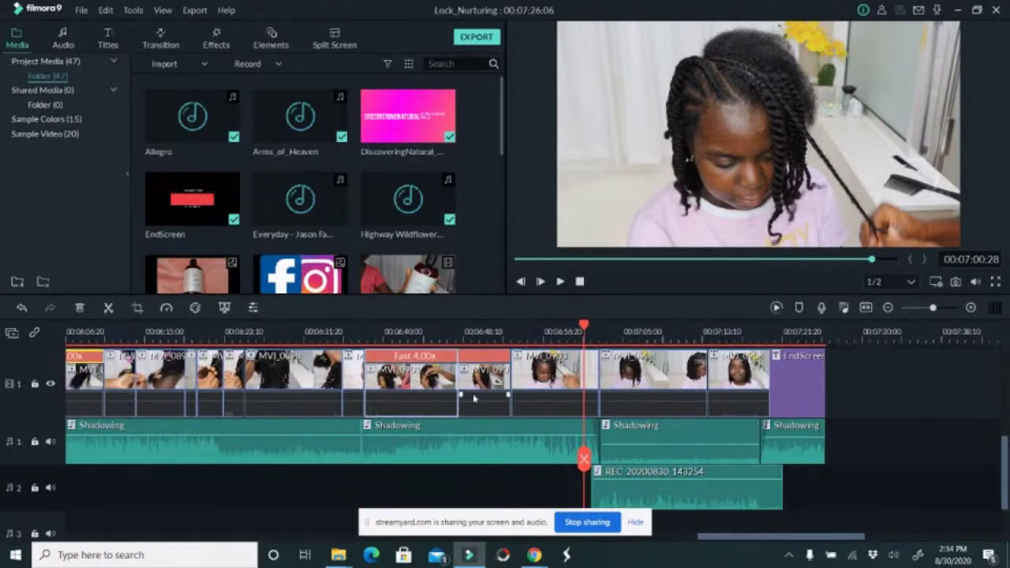
left_click(434, 358)
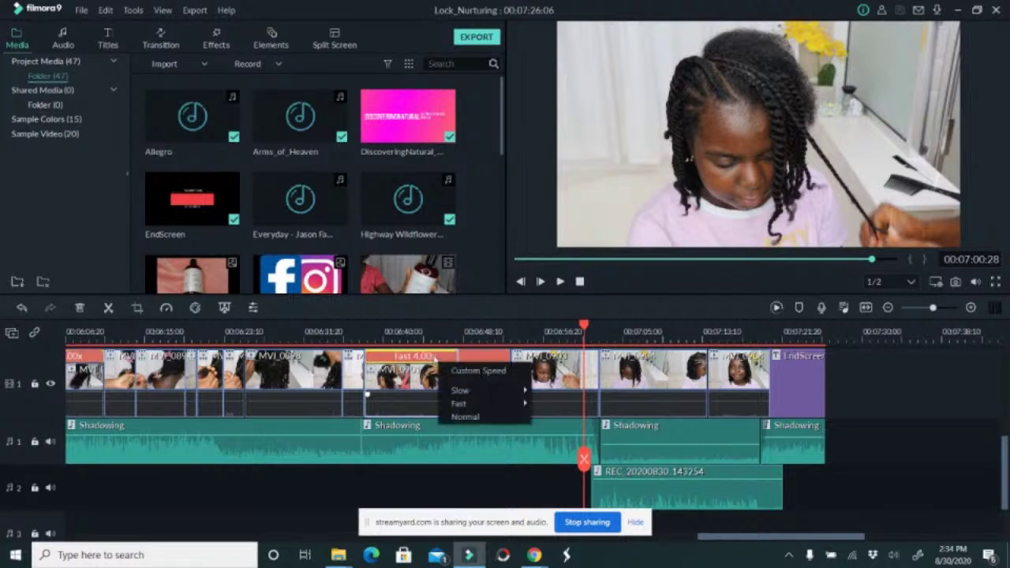
mouse_move(479, 392)
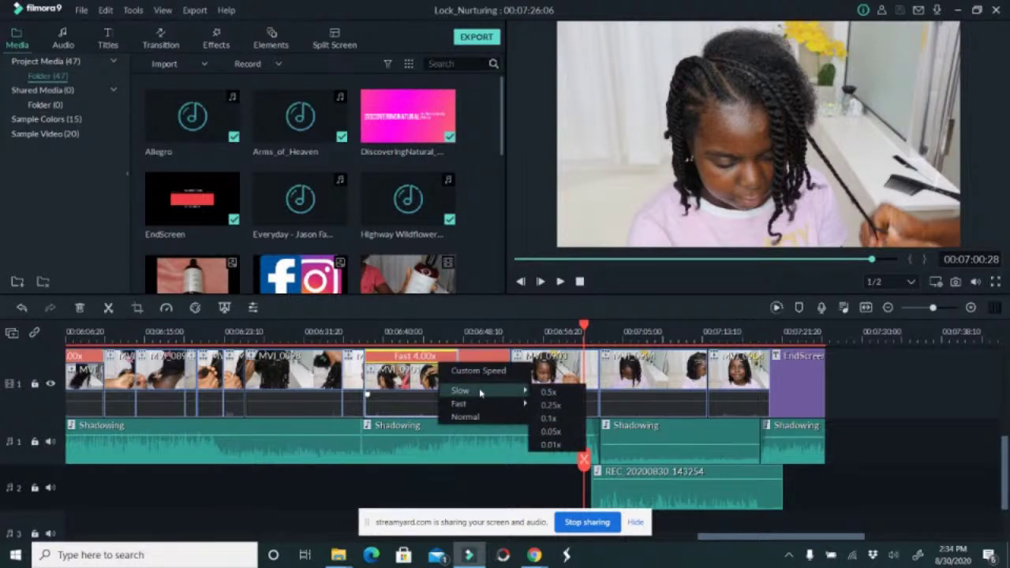
left_click(542, 396)
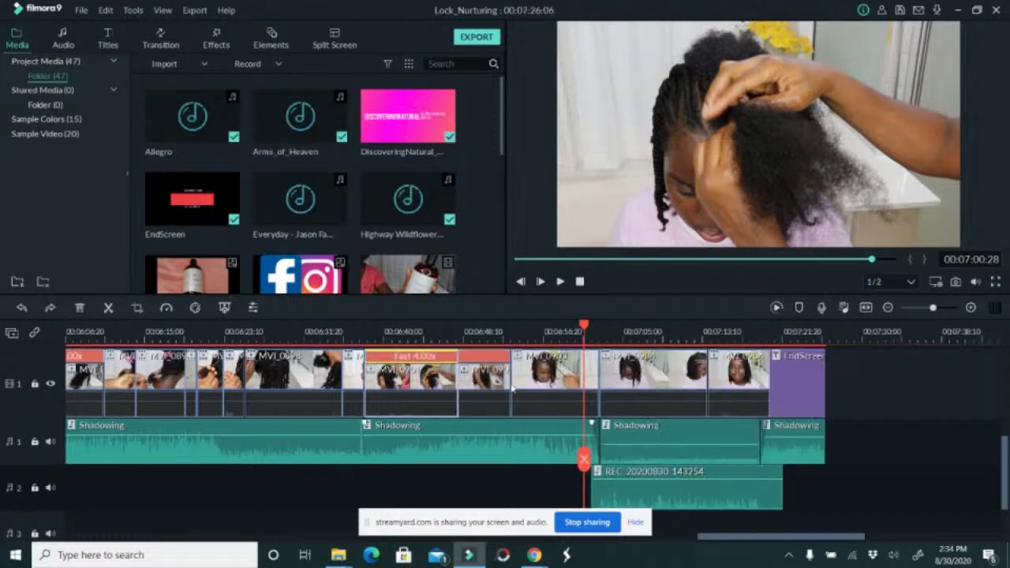
Set the MVI_0901 clip's speed to Fast 2x.
right_click(440, 364)
mouse_move(476, 404)
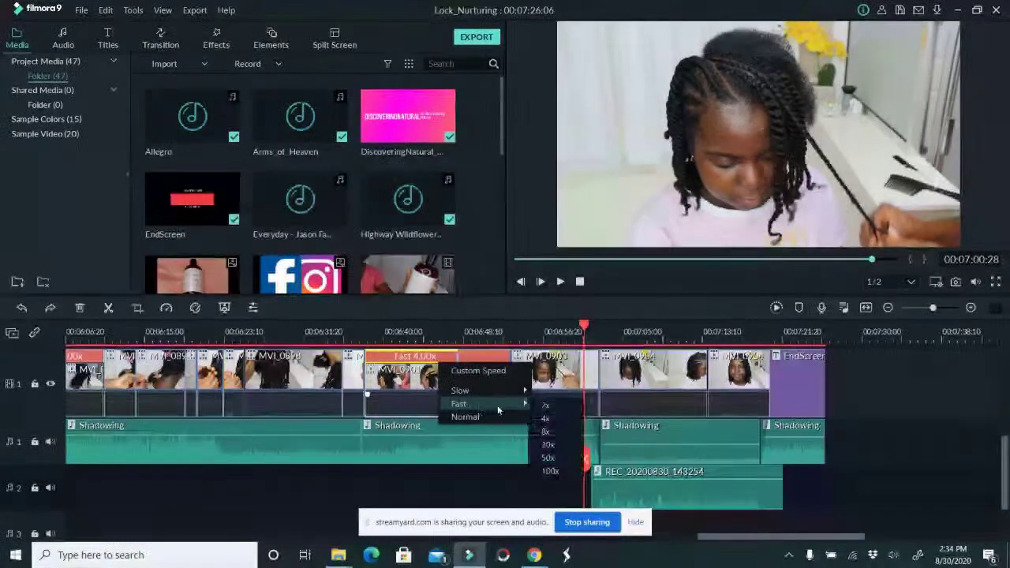
left_click(556, 402)
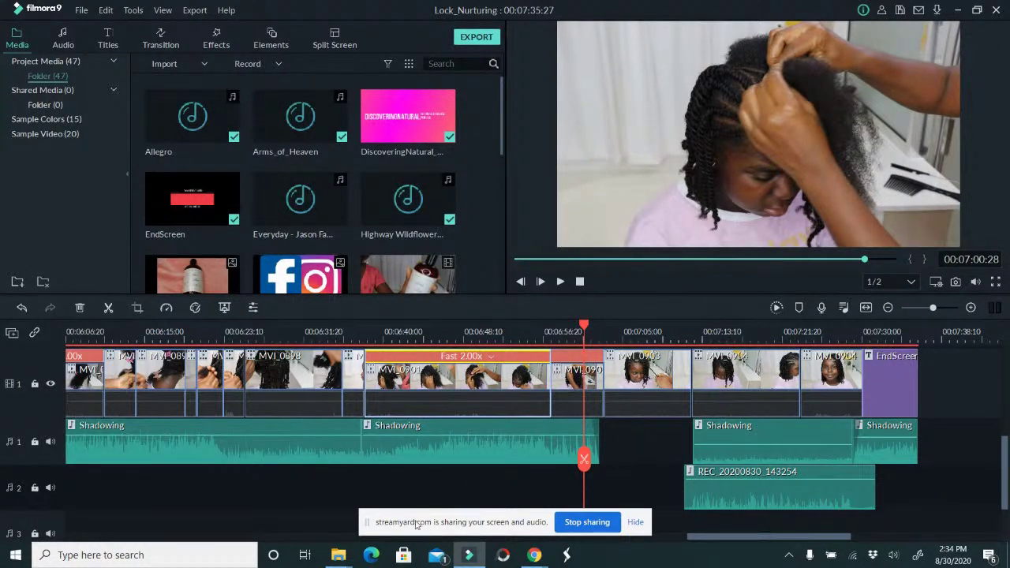
Fill the gap on the first audio track by extending the Shadowing piece under MVI_0901 to the start of the quiet Shadowing piece.
right_click(652, 432)
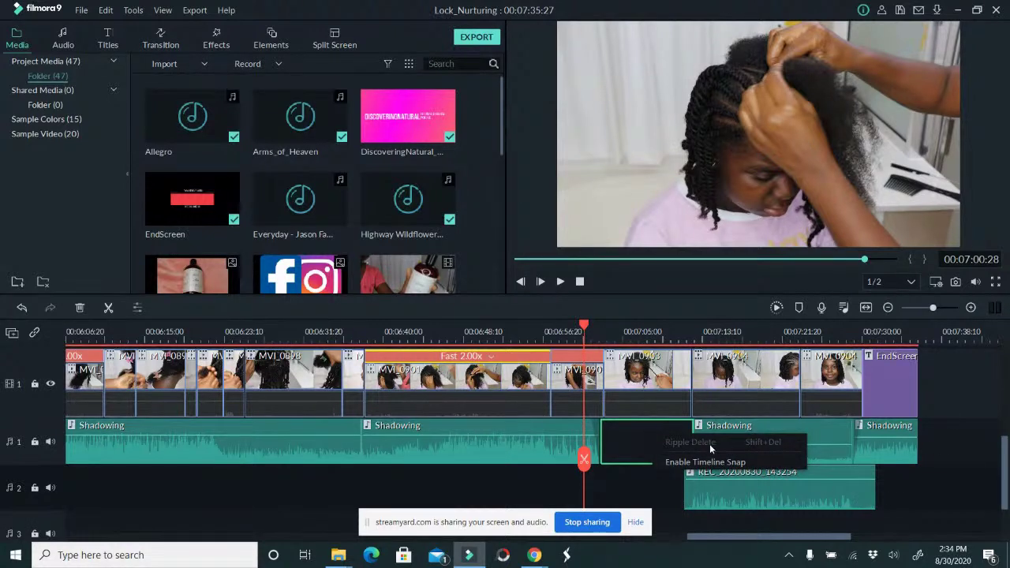
left_click(659, 429)
left_click(552, 427)
left_click_drag(599, 432, 693, 431)
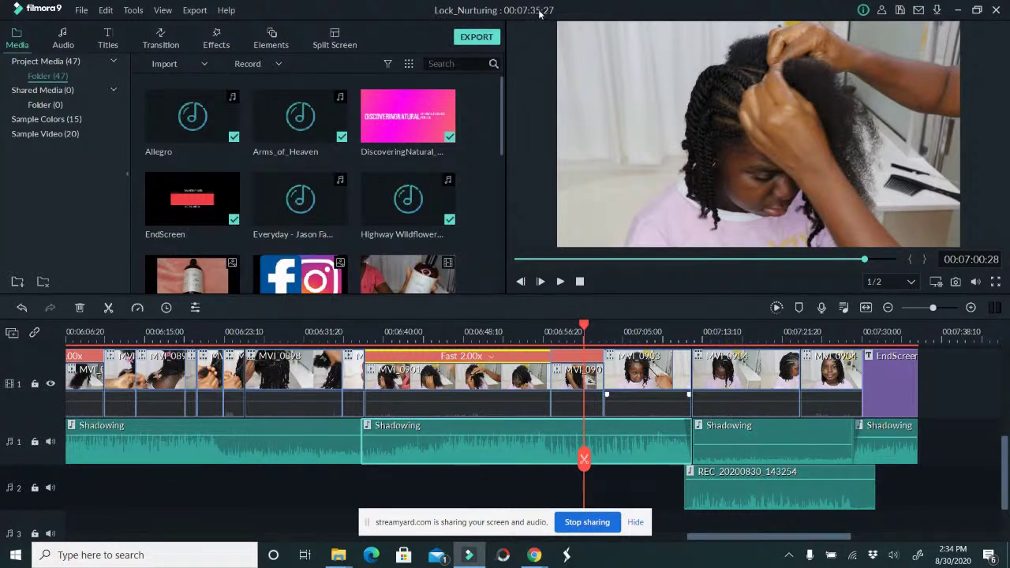
Set the speed of the sped-up MVI_0894 clip near 00:05:33 to Fast 2x.
left_click_drag(800, 539, 700, 516)
left_click(344, 380)
left_click(359, 357)
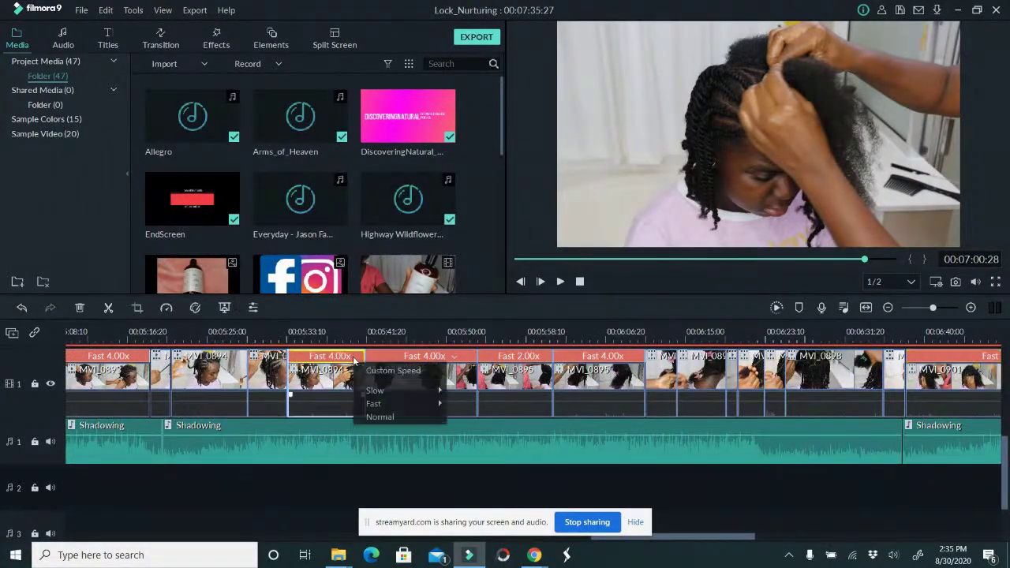
mouse_move(401, 393)
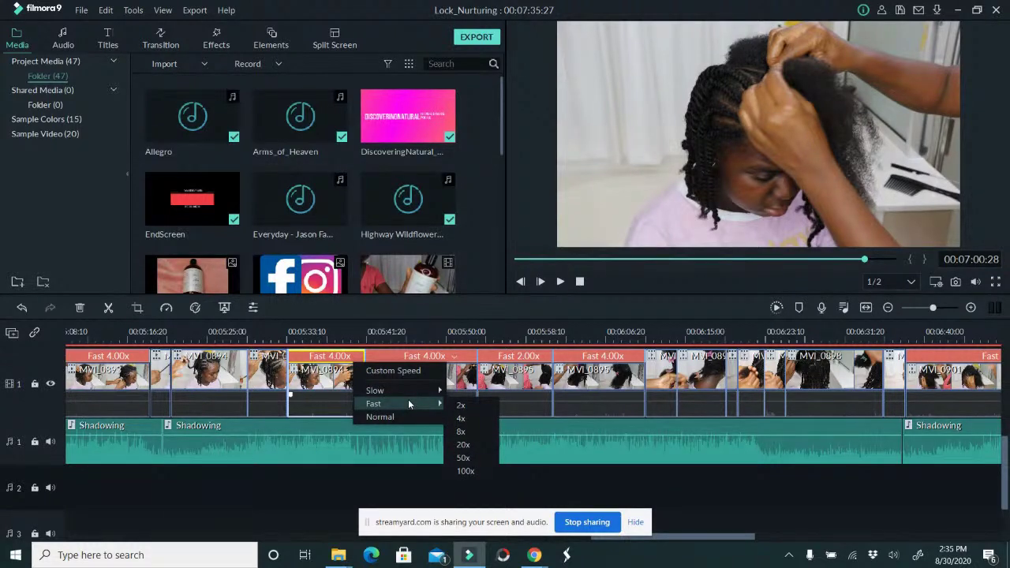
left_click(460, 405)
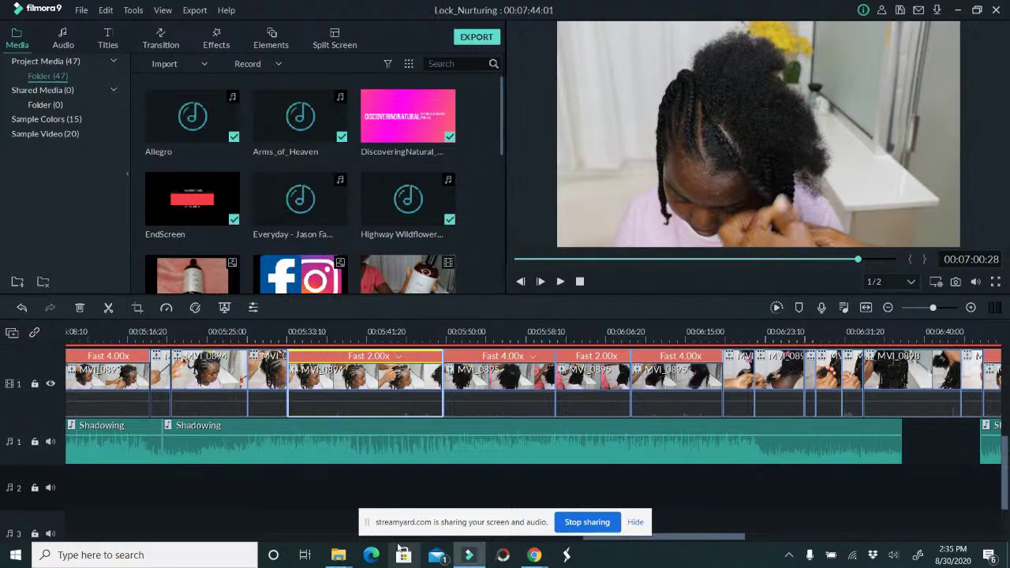
Set both 8x MVI_0891 clips between about 00:04:45 and 00:05:08 to Fast 4x speed.
left_click_drag(720, 539, 664, 542)
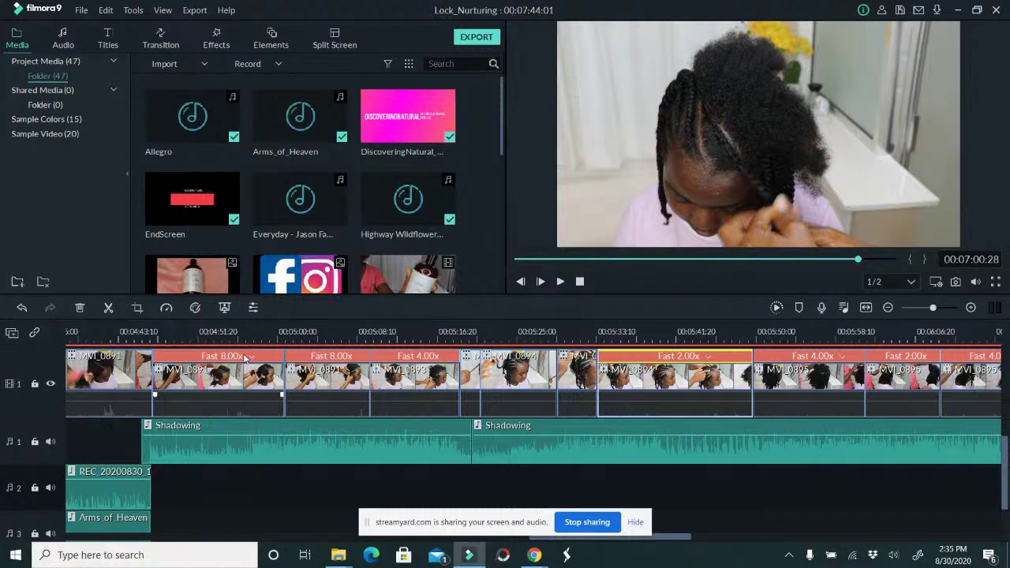
left_click(355, 358)
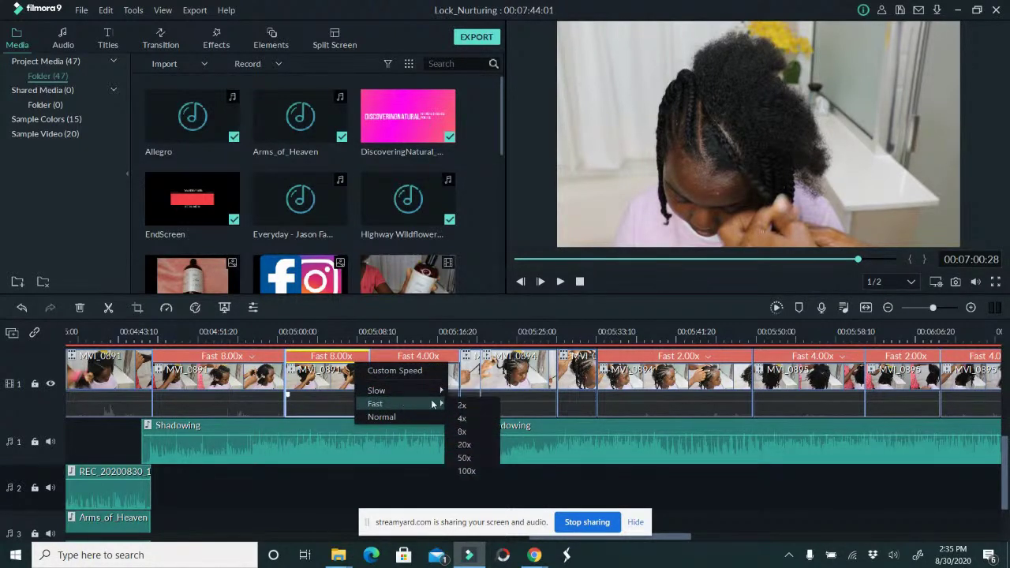
left_click(463, 418)
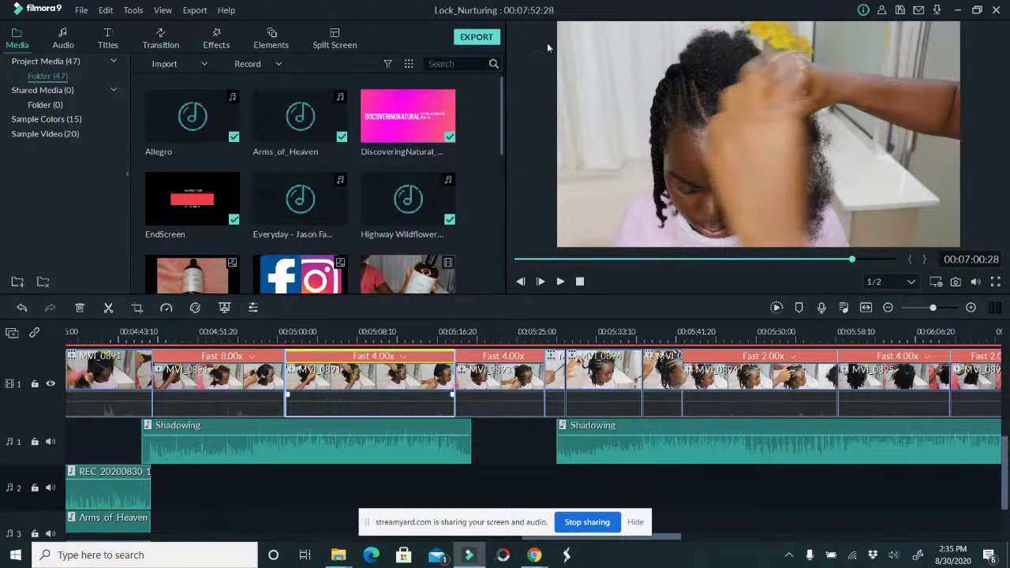
left_click(250, 356)
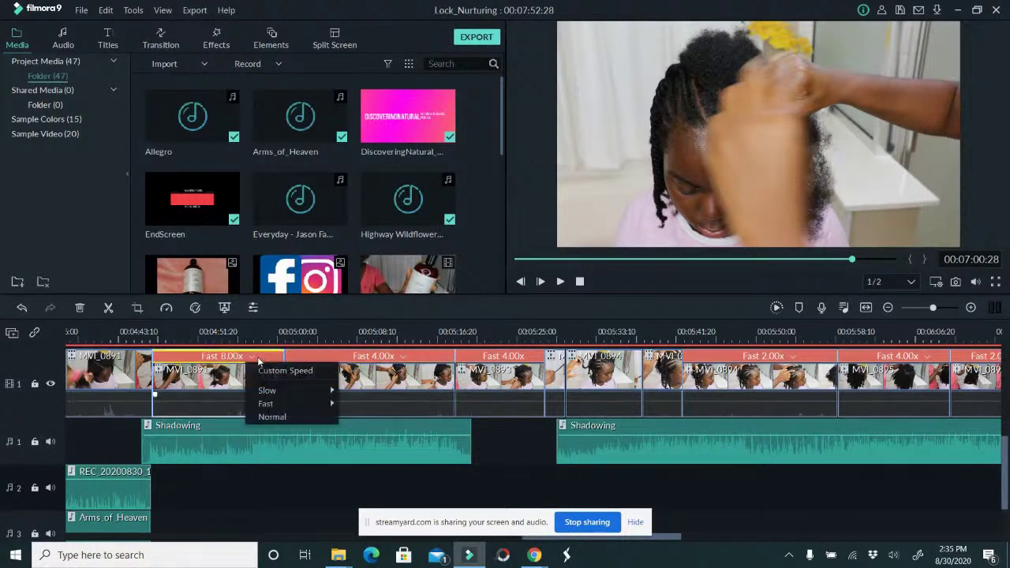
mouse_move(272, 408)
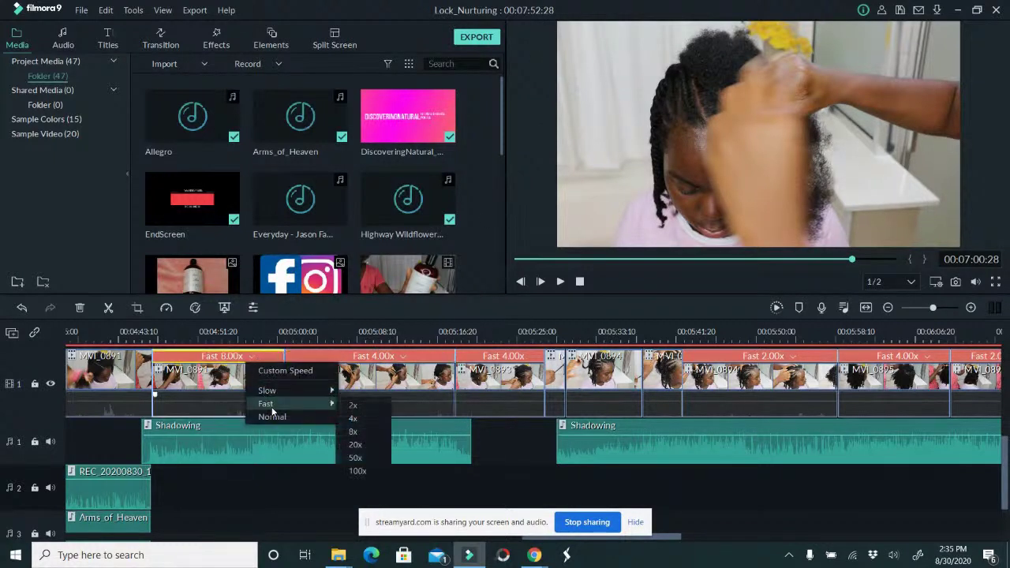
left_click(353, 418)
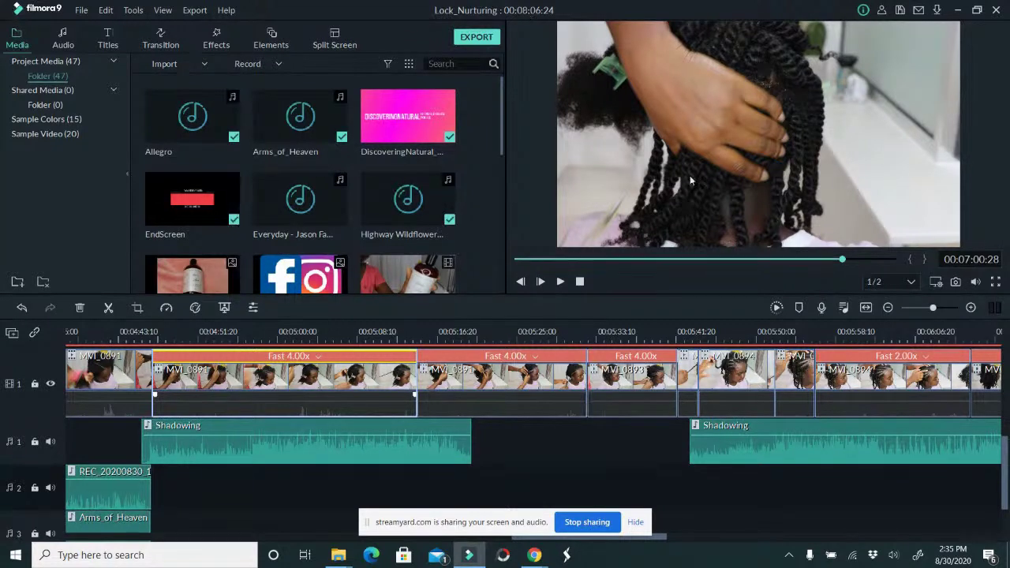
Return the sped-up MVI_0894 clip to Fast 4x speed.
left_click(922, 356)
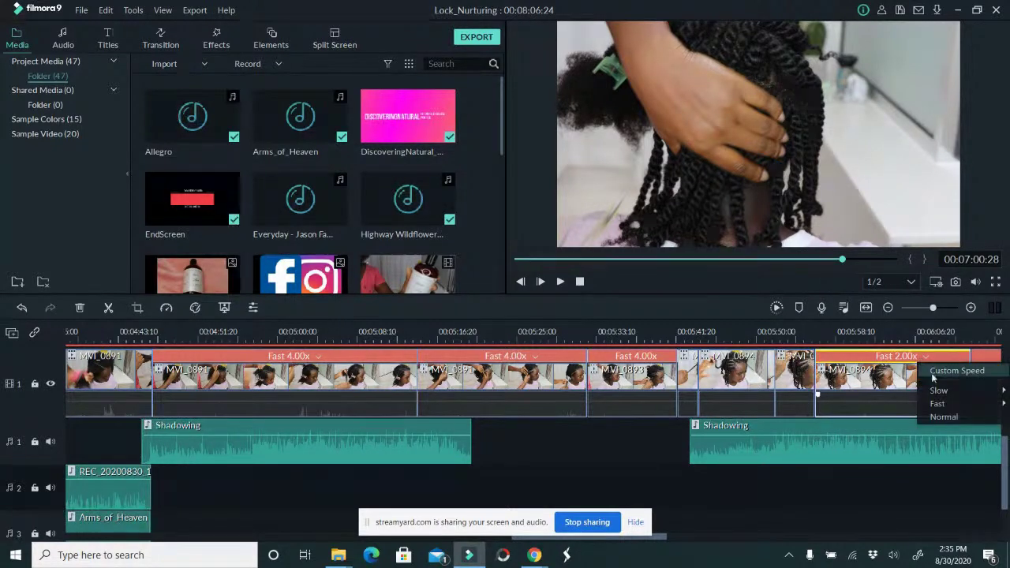
mouse_move(946, 404)
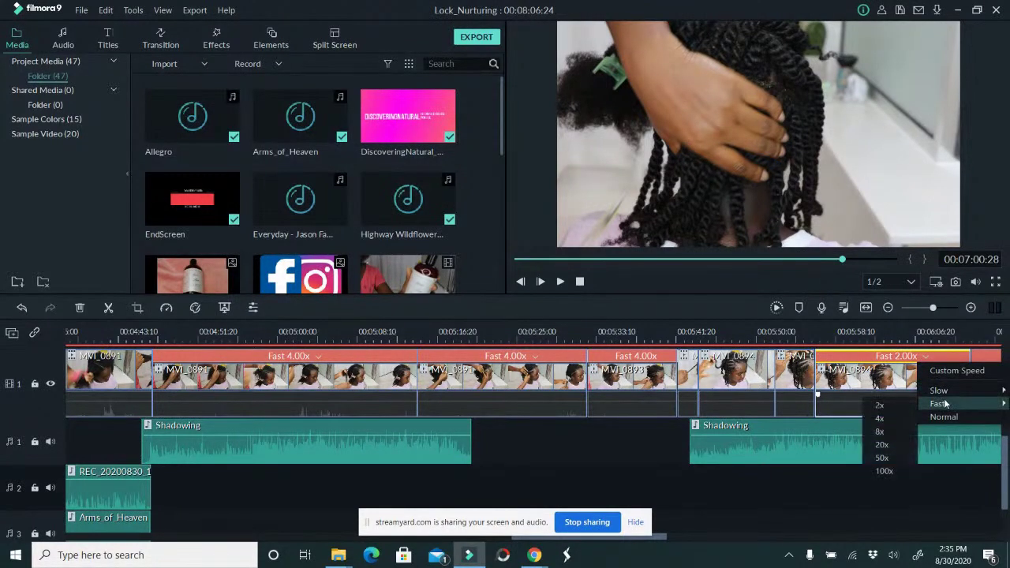
left_click(898, 419)
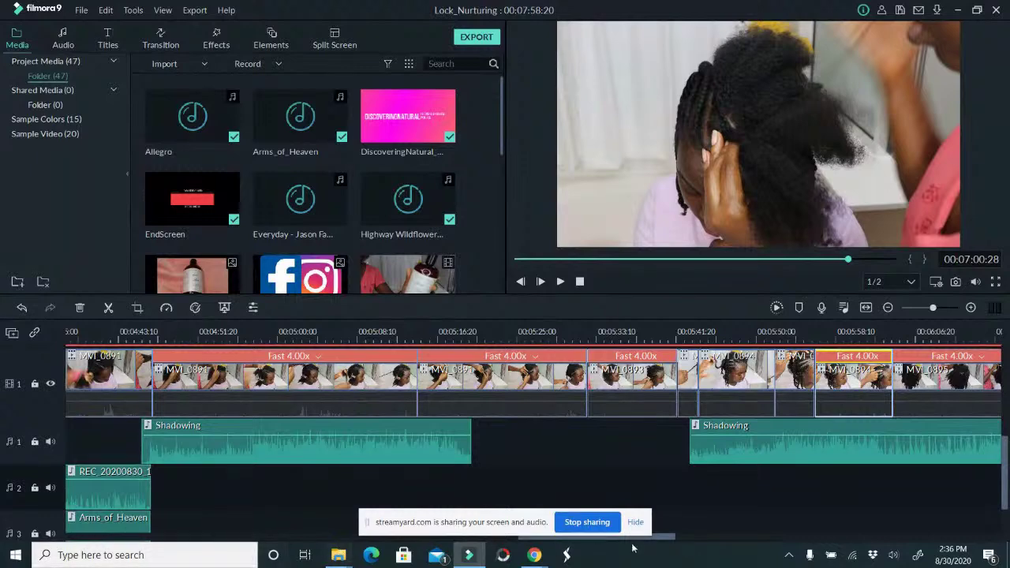
Review the timeline's ending, the narrated section around 00:02:05, and the clips and music gap around 00:05:41.
left_click_drag(671, 539, 868, 521)
left_click(661, 381)
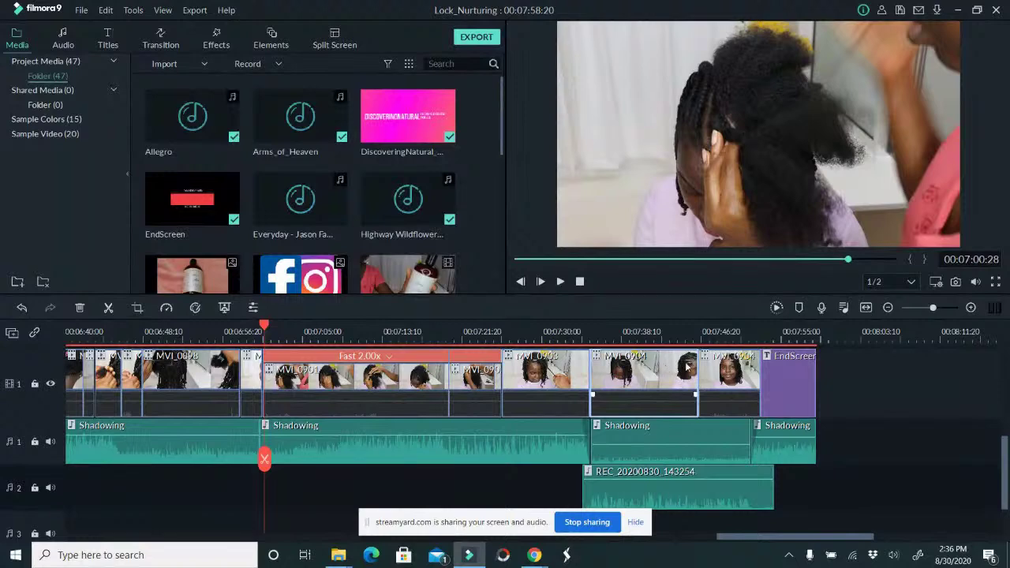
left_click(552, 381)
left_click(517, 462)
left_click_drag(734, 539, 265, 533)
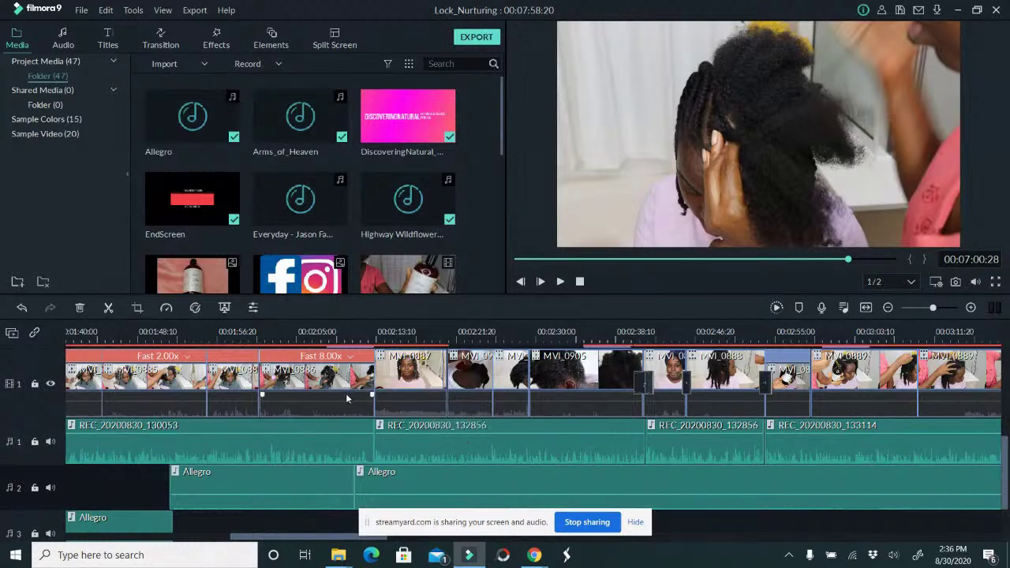
left_click_drag(345, 538, 652, 471)
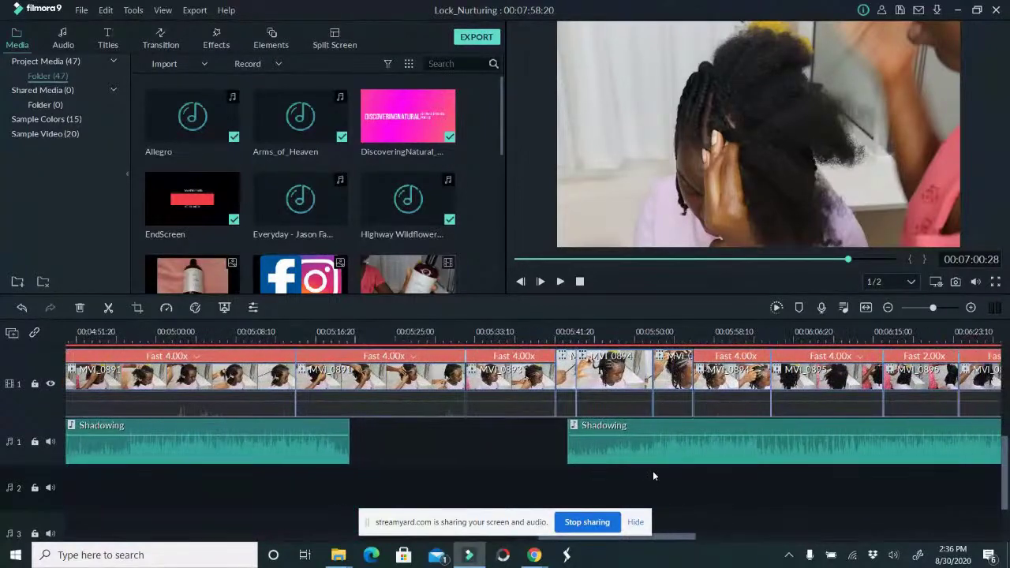
left_click(577, 379)
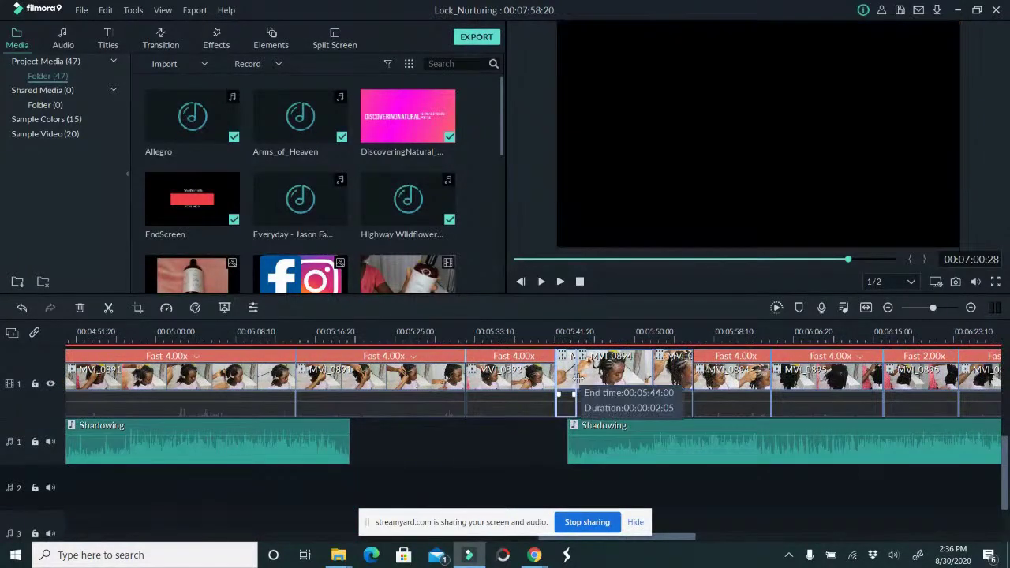
Lengthen the short MVI clip starting near 00:05:41 on video track 1 so the project runs just over eight minutes.
left_click_drag(577, 379, 593, 384)
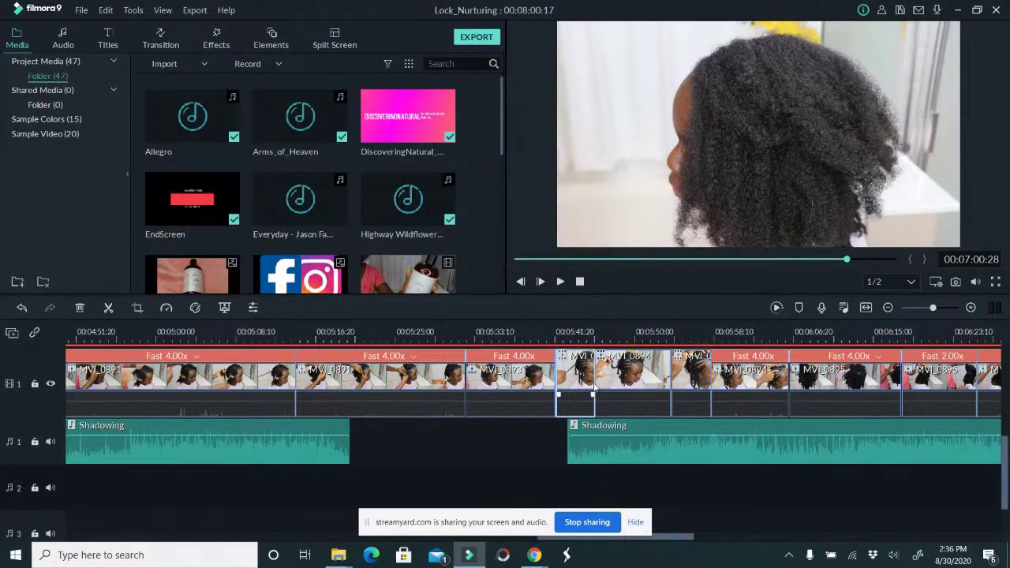
left_click_drag(593, 382, 599, 380)
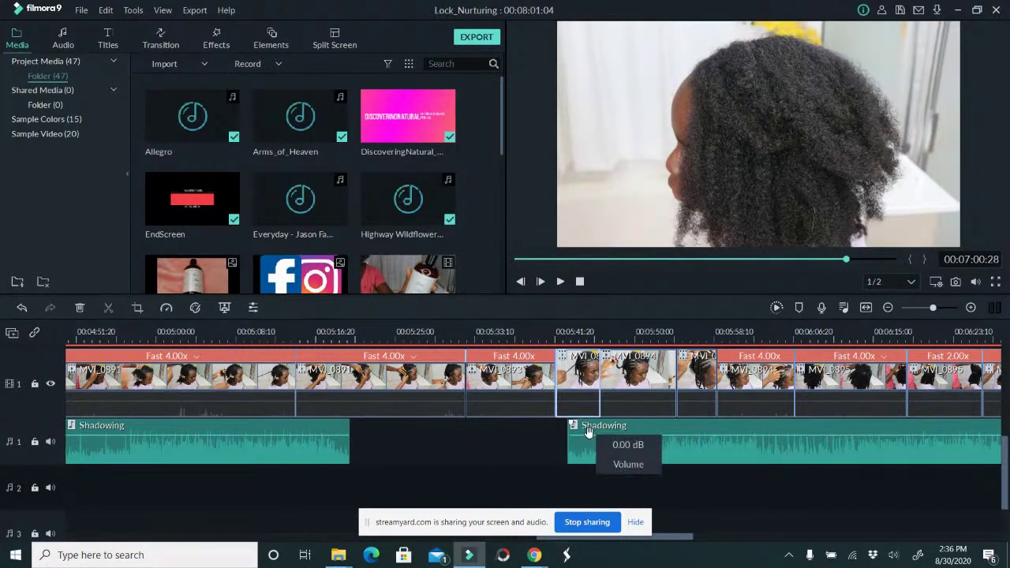
left_click(590, 429)
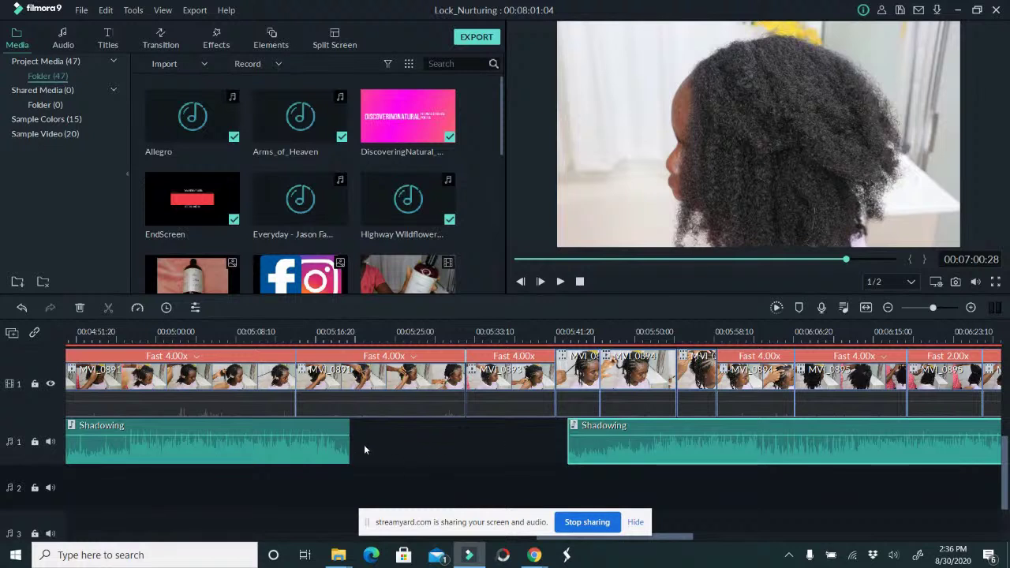
left_click(336, 431)
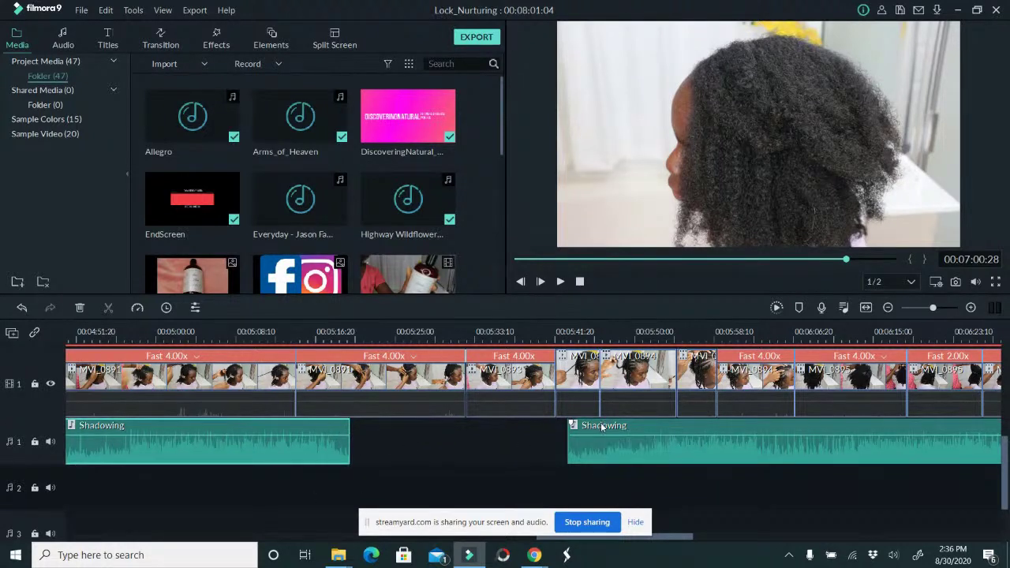
left_click_drag(607, 430, 392, 450)
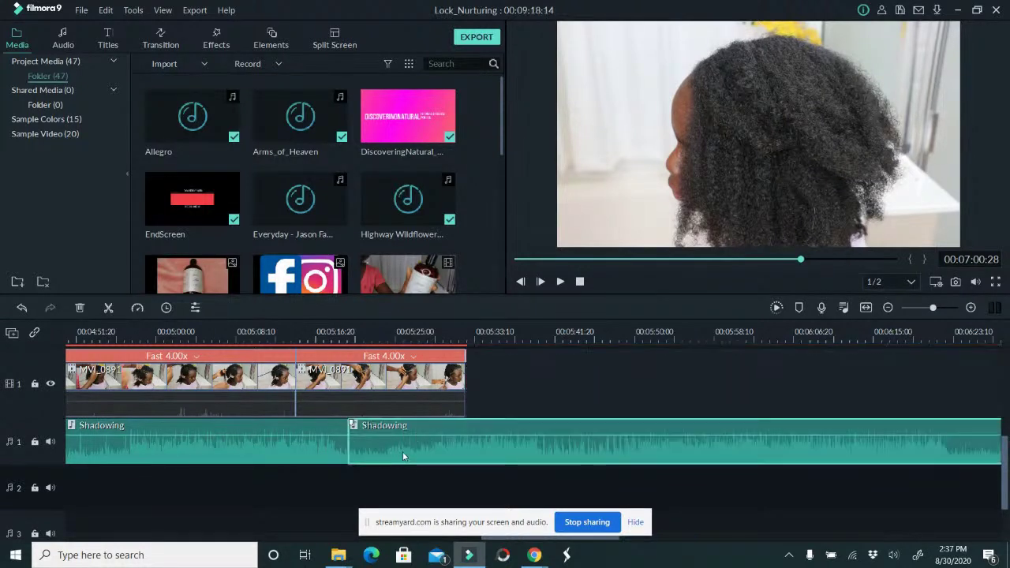
key("ctrl+z")
left_click_drag(597, 446, 410, 442)
key("ctrl+z")
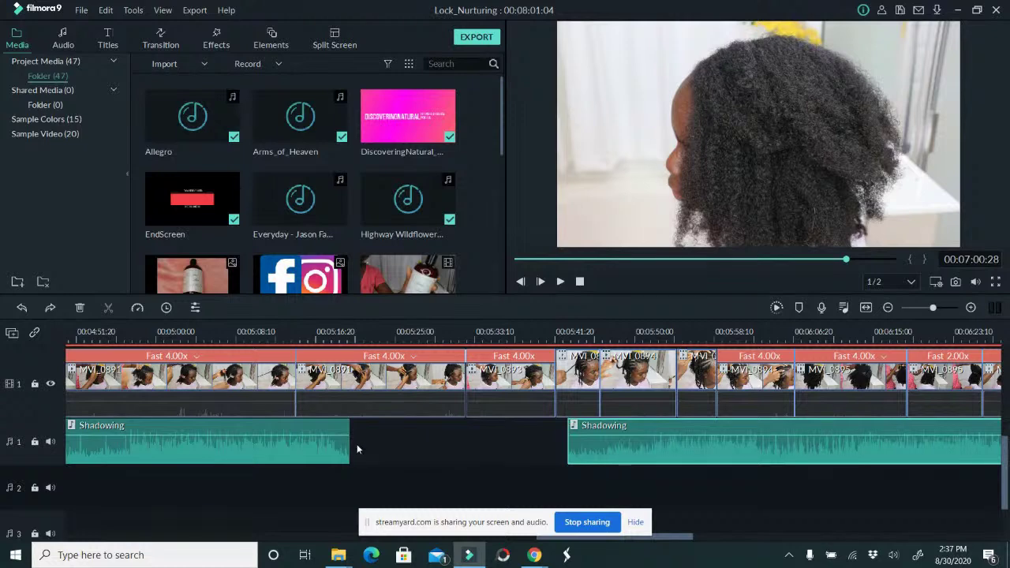
Extend the end of the earlier Shadowing music clip from about 00:05:18 to the start of the next Shadowing clip near 00:05:41.
left_click_drag(351, 438, 570, 434)
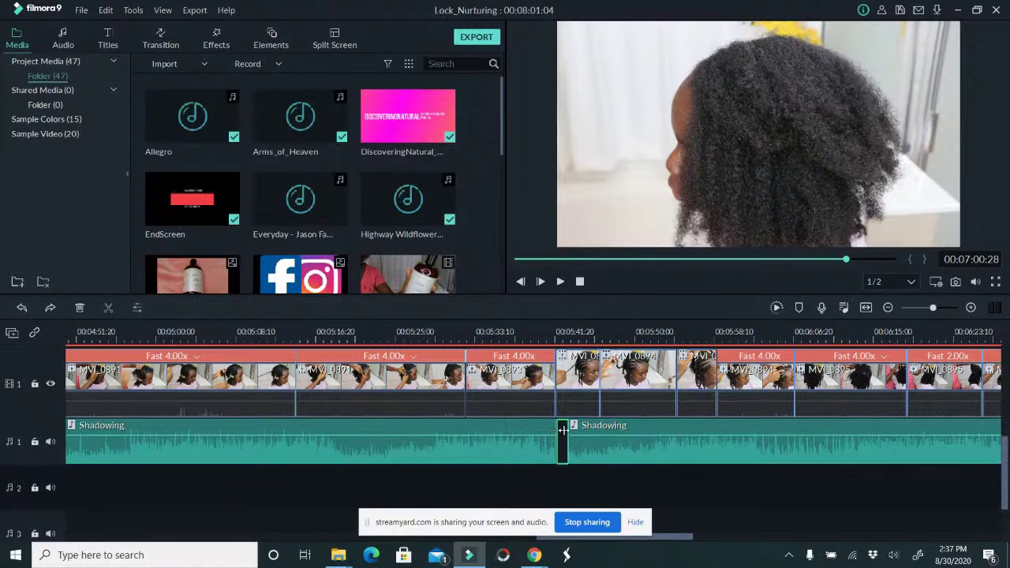
left_click_drag(558, 431, 565, 430)
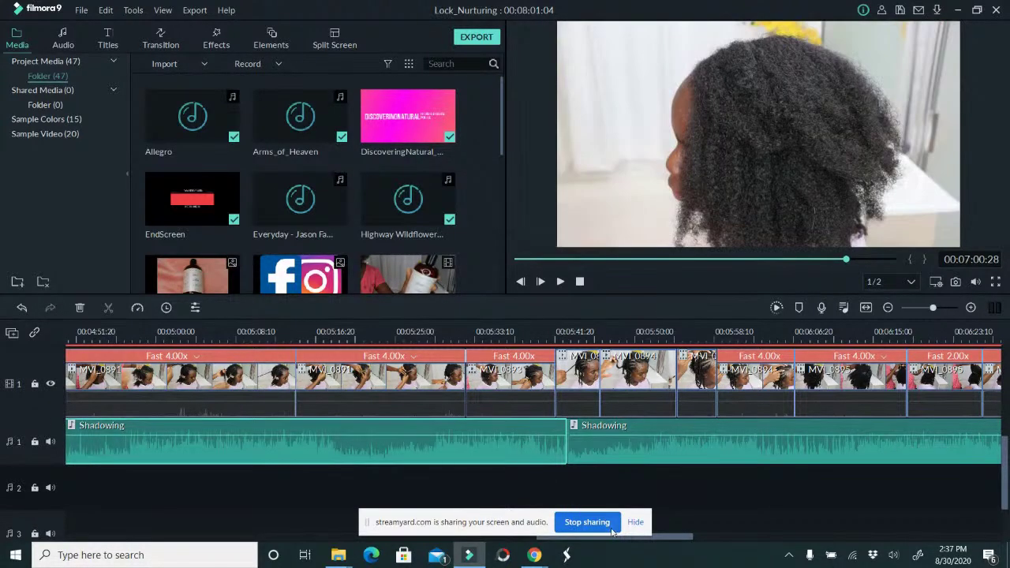
Move the Shadowing clip near 00:07:00 back against the preceding one and extend its end to meet the next Shadowing clip.
left_click_drag(662, 538, 780, 481)
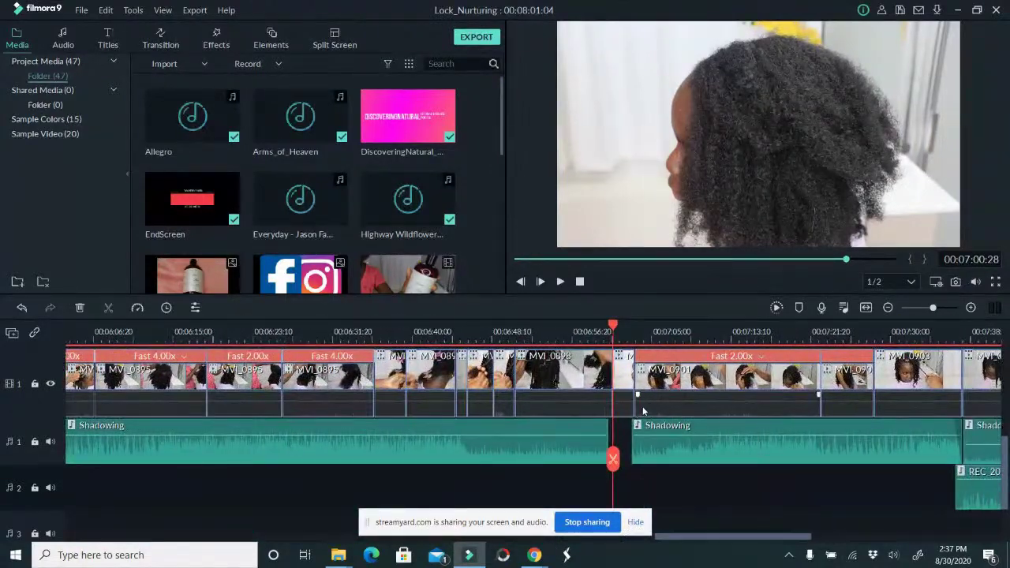
left_click_drag(631, 430, 609, 429)
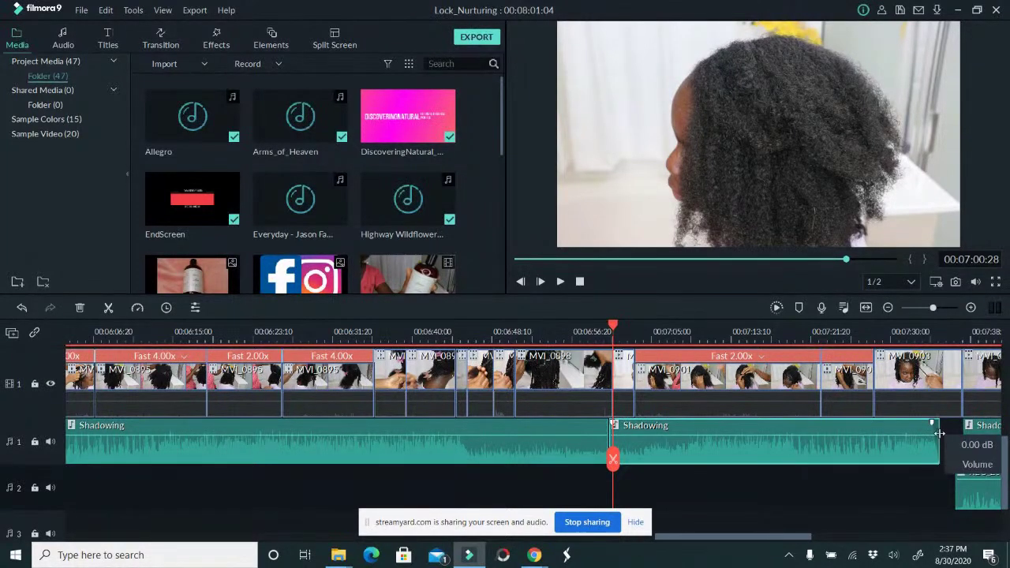
left_click_drag(941, 434, 968, 431)
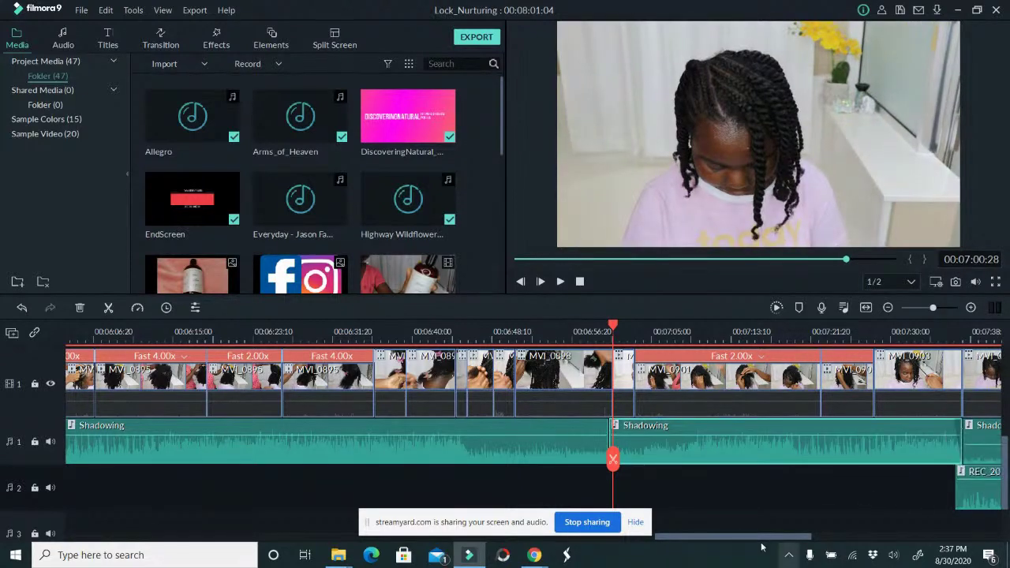
Check the ending of the timeline and save the project.
left_click_drag(721, 539, 771, 544)
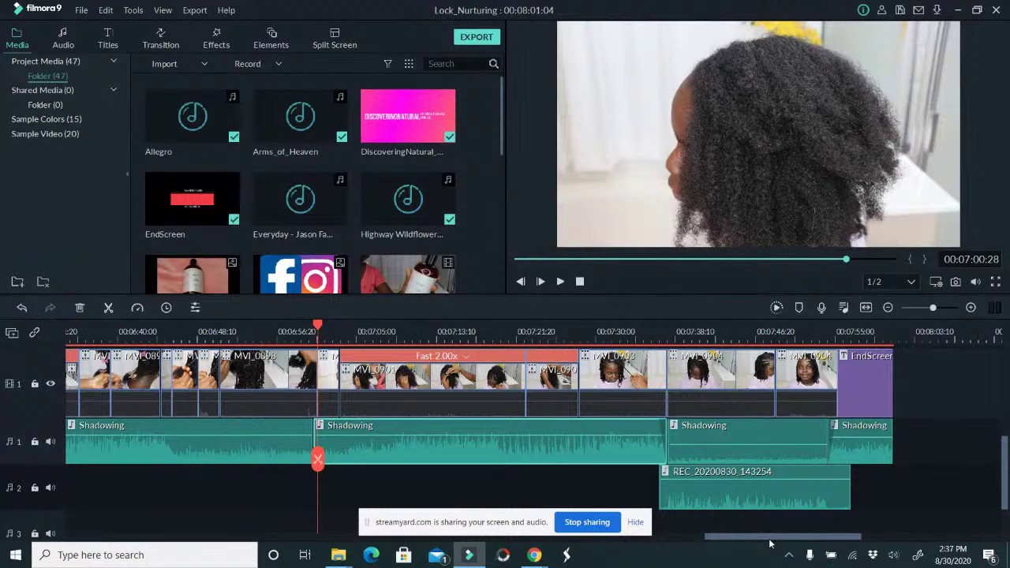
key("ctrl+s")
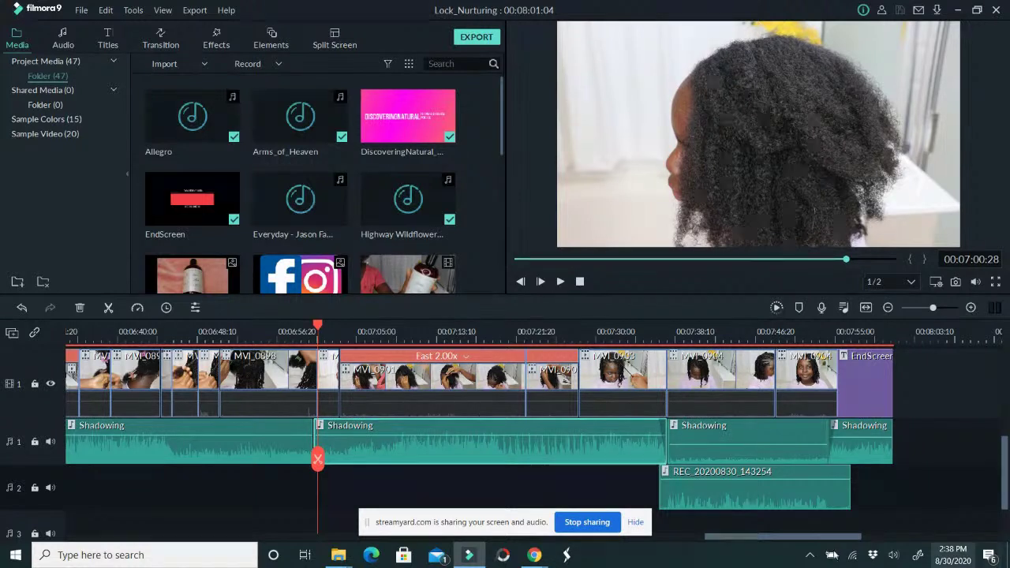
left_click_drag(765, 540, 768, 540)
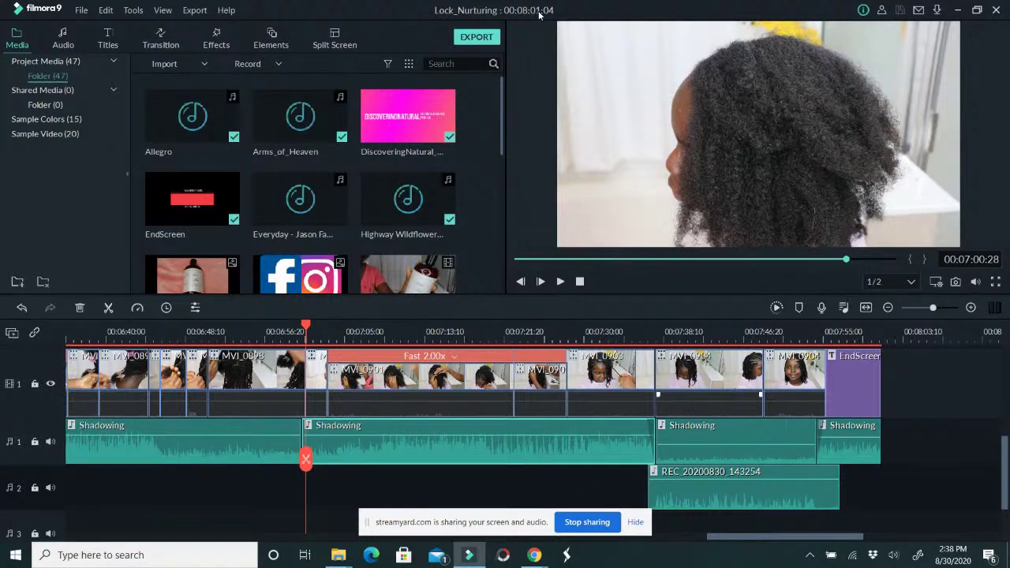
Play the video from 00:00:00 to review its opening.
left_click_drag(727, 541, 89, 540)
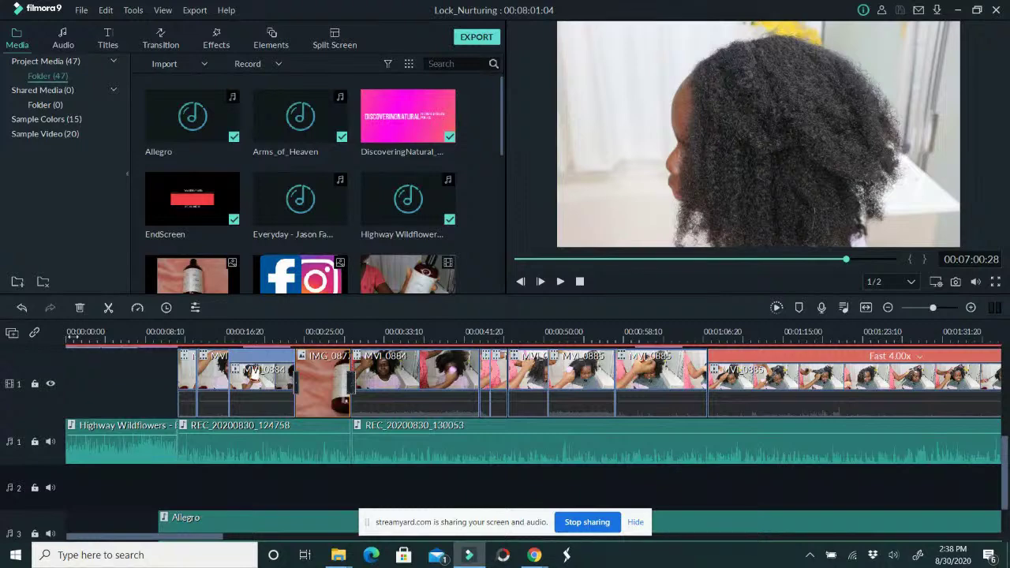
left_click(68, 331)
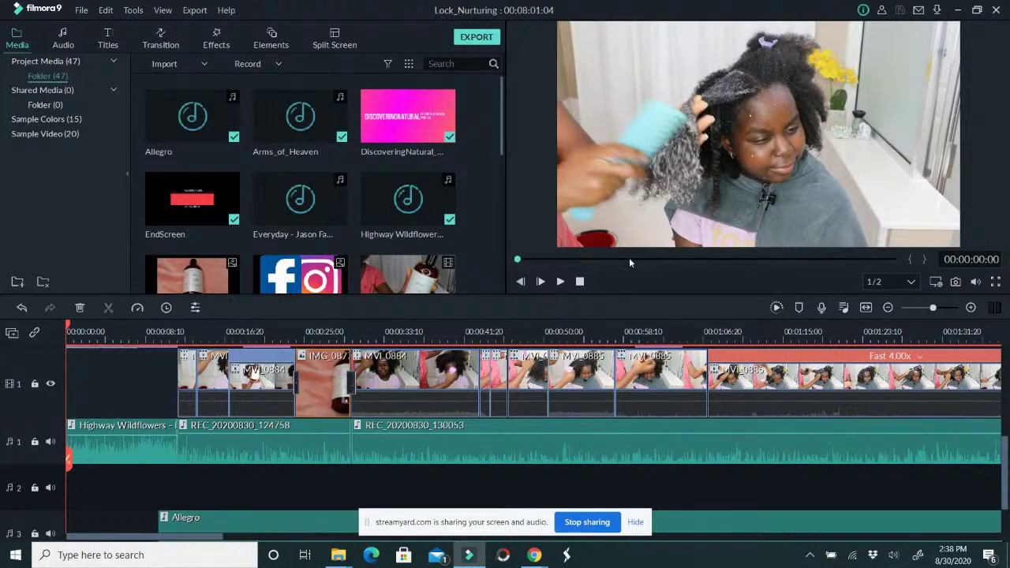
left_click(560, 281)
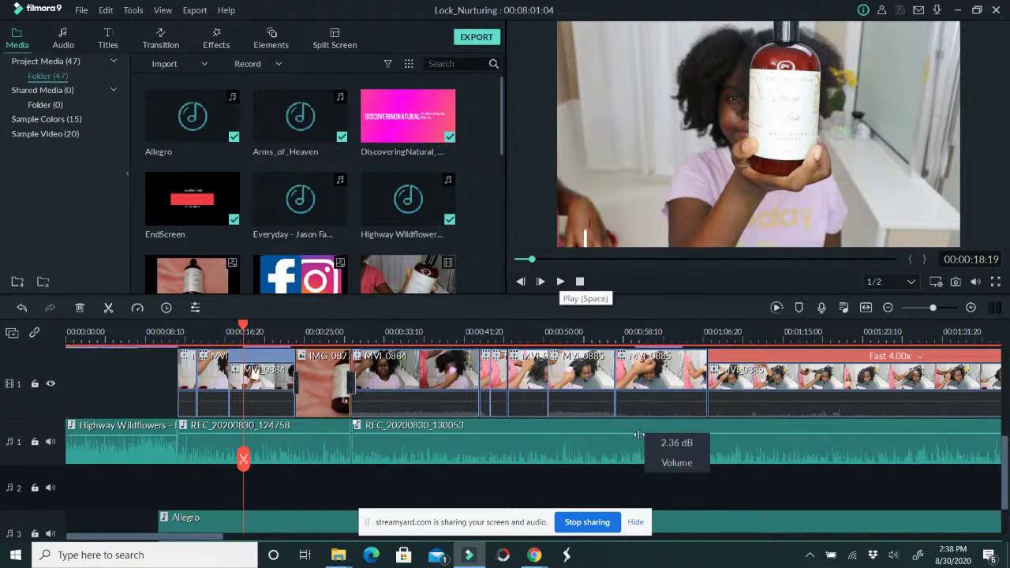
Extend the Default Title and instagram_sq2 overlays at the start of the video to about 00:00:08.
scroll(565, 410, "up", 4)
left_click_drag(244, 413, 174, 347)
left_click_drag(206, 417, 94, 417)
scroll(162, 418, "down", 2)
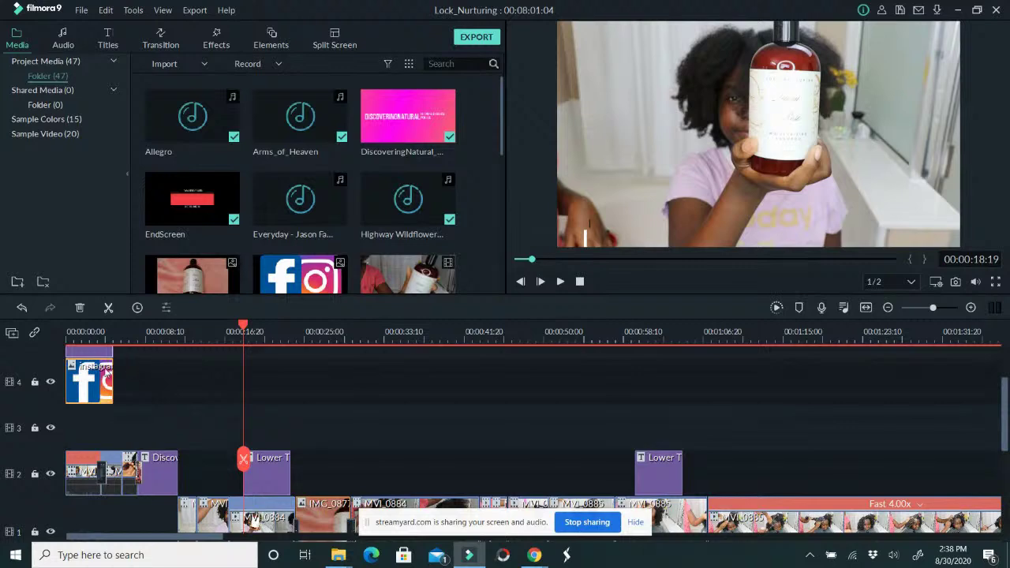
left_click_drag(115, 375, 141, 386)
Place the playhead at 00:00:14:17 and extend the opening Default Title and instagram_sq2 overlays together to about 00:00:25.
left_click(206, 332)
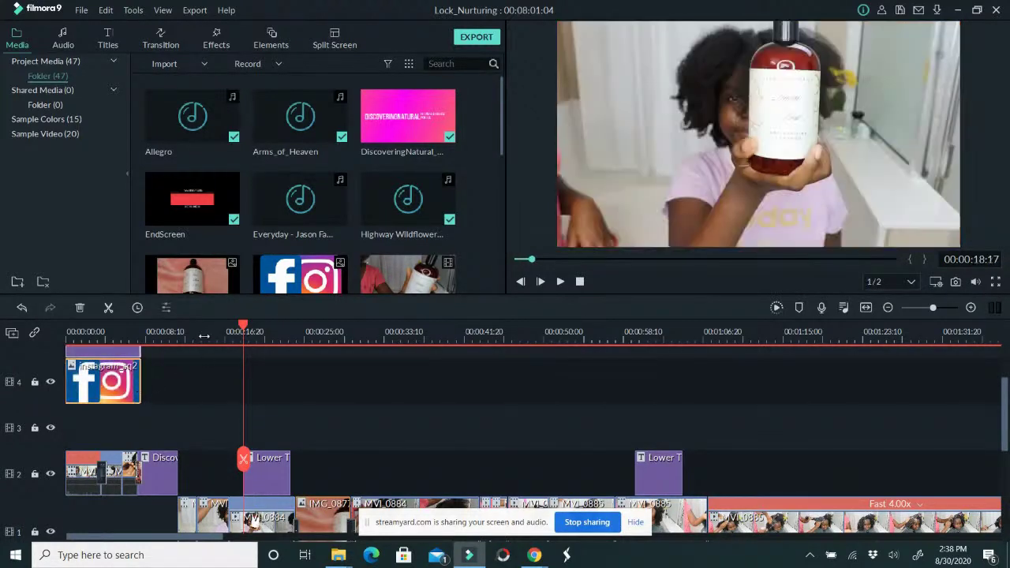
scroll(218, 374, "up", 2)
left_click(231, 405)
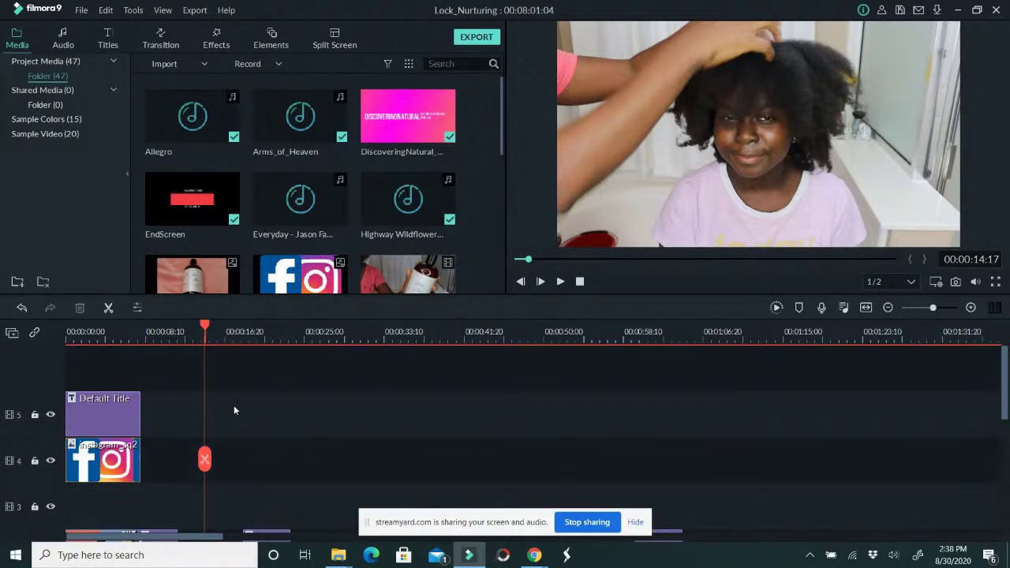
key("End")
key("ctrl+z")
scroll(174, 407, "down", 3)
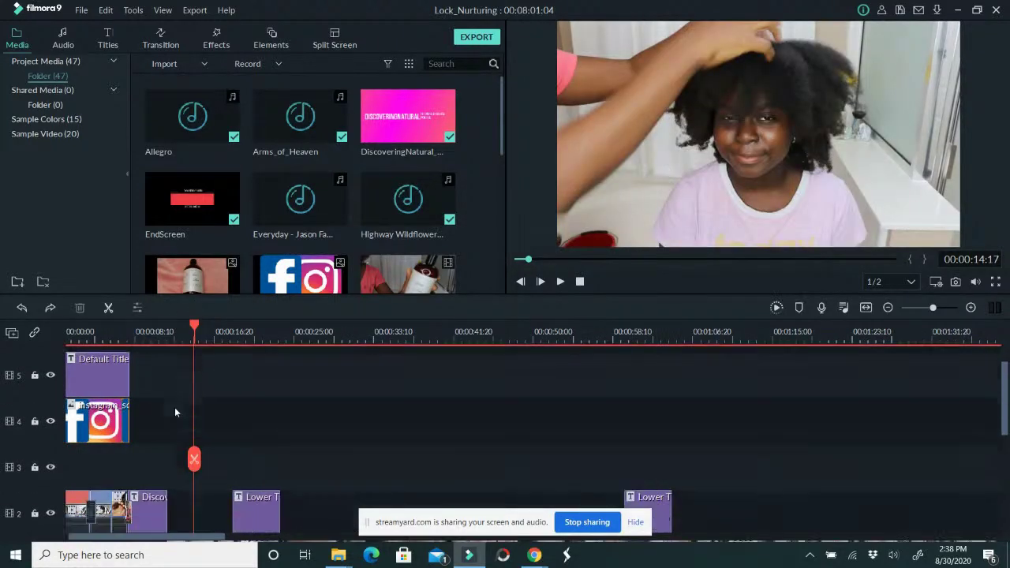
left_click(69, 368)
scroll(88, 371, "up", 2)
left_click(178, 423)
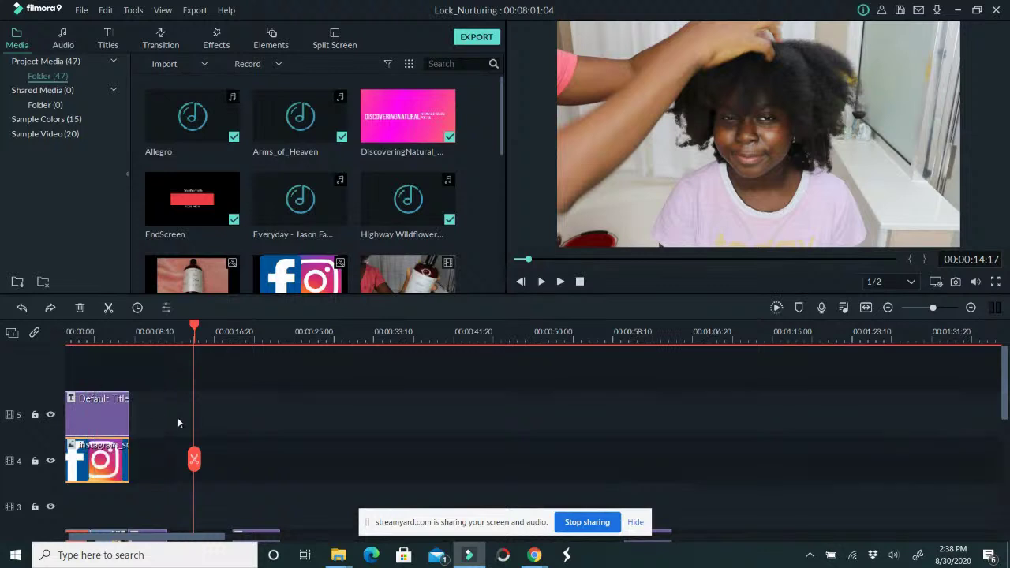
left_click_drag(130, 408, 293, 409)
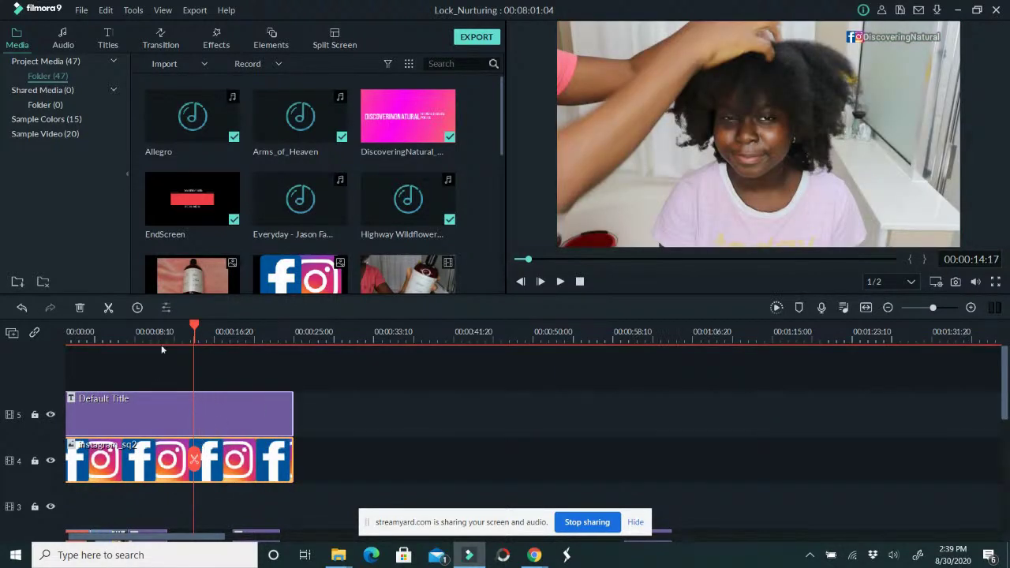
Split the Default Title and instagram_sq2 overlays at 00:00:14:17 and trim their first parts to end at about 00:00:08.
left_click(111, 307)
left_click(168, 422)
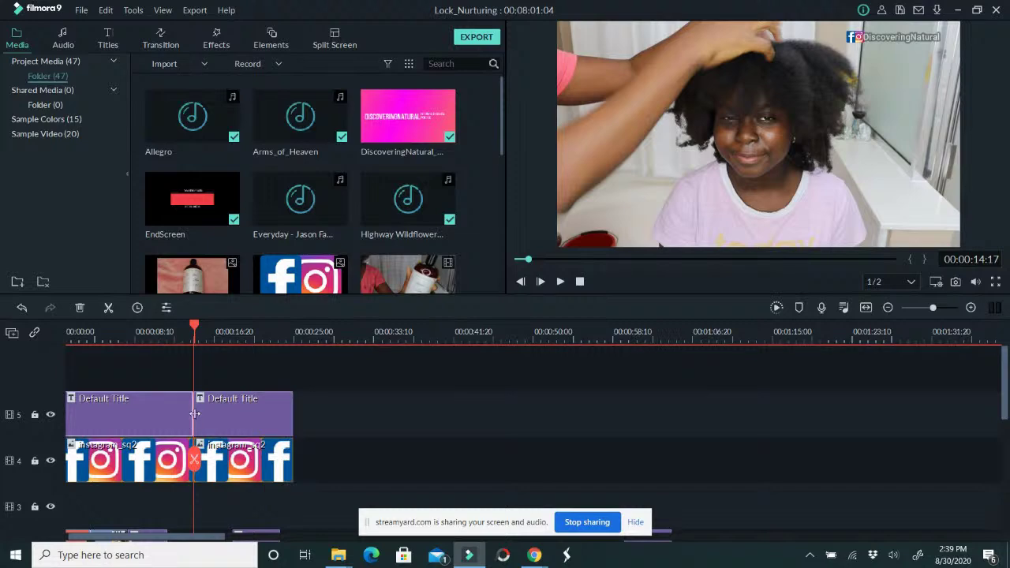
left_click_drag(193, 415, 140, 413)
scroll(142, 410, "down", 1)
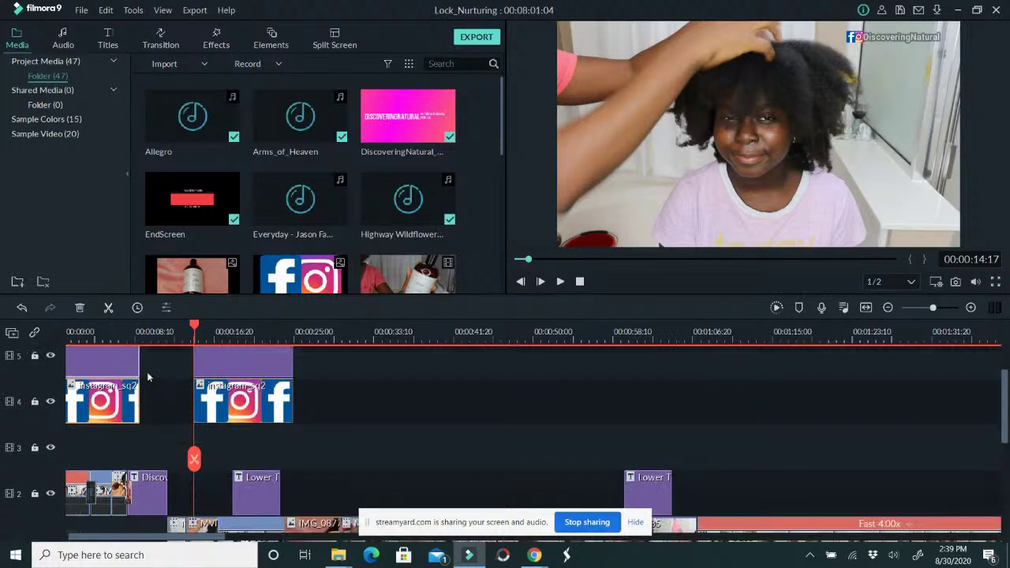
left_click_drag(139, 363, 131, 363)
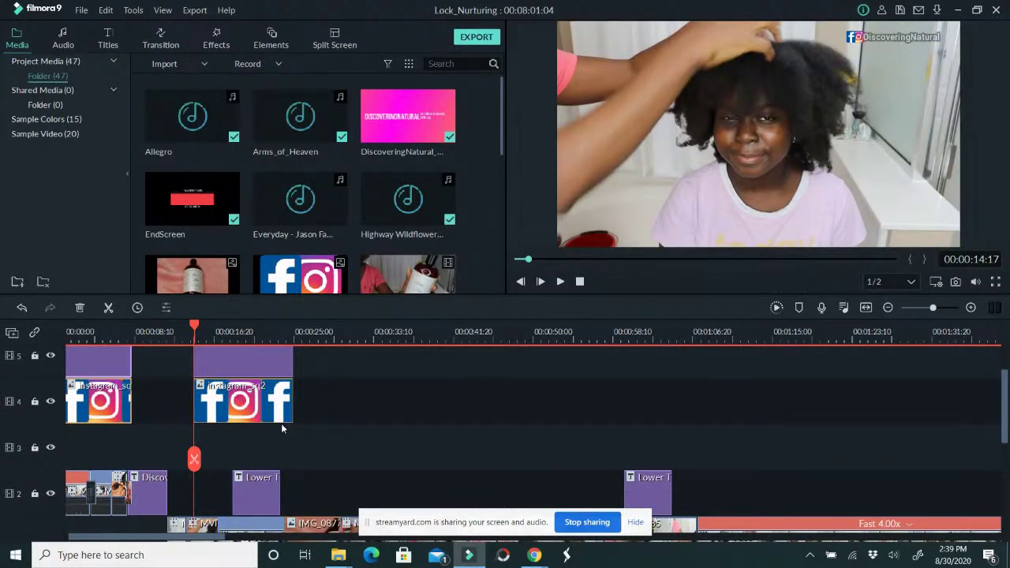
Move the second Default Title and instagram_sq2 parts earlier to start at about 00:00:12, after the Discovering Natural intro title.
scroll(282, 424, "down", 1)
scroll(267, 415, "down", 1)
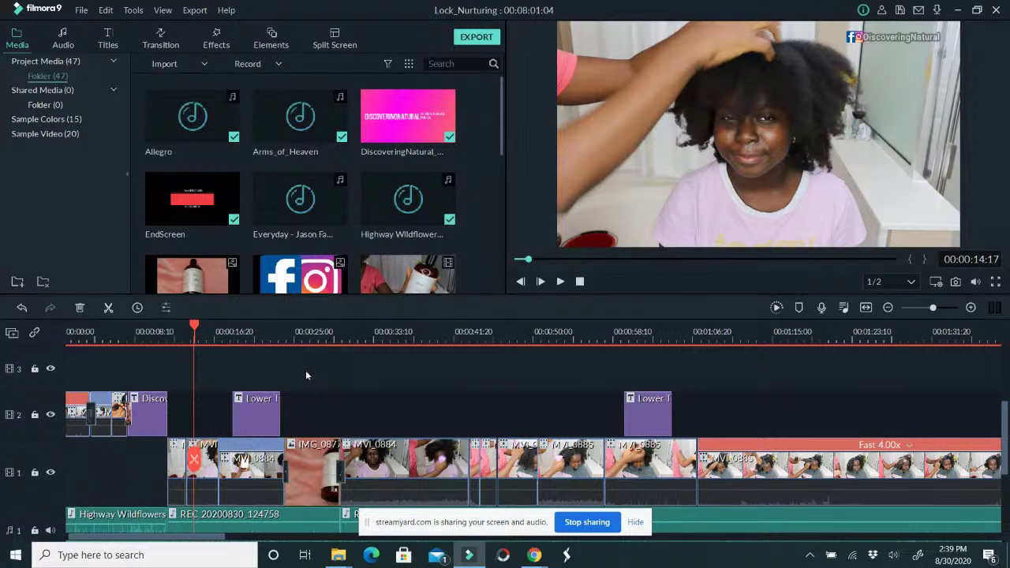
scroll(306, 370, "up", 1)
left_click(245, 347)
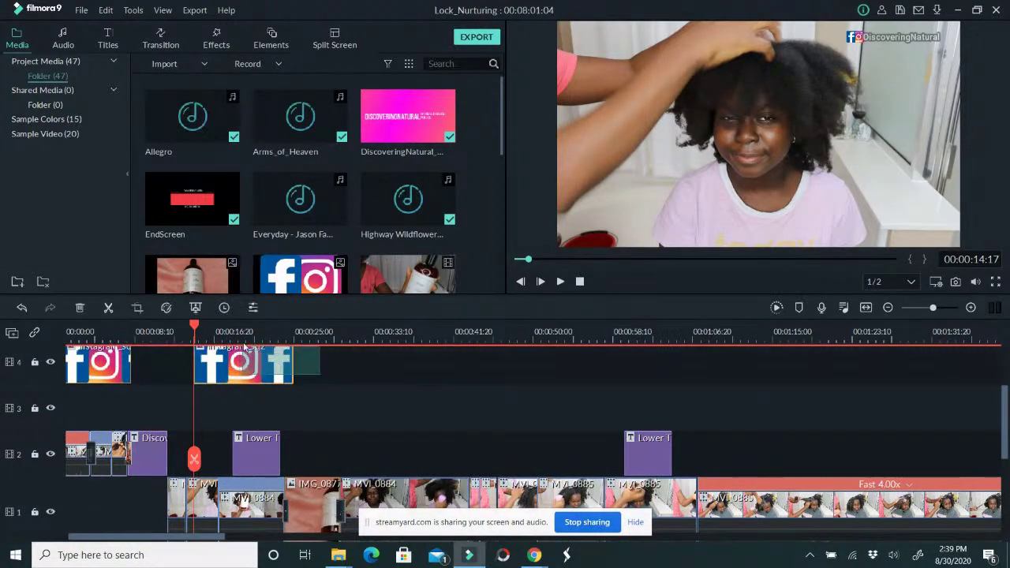
scroll(233, 377, "up", 1)
left_click_drag(238, 406, 218, 406)
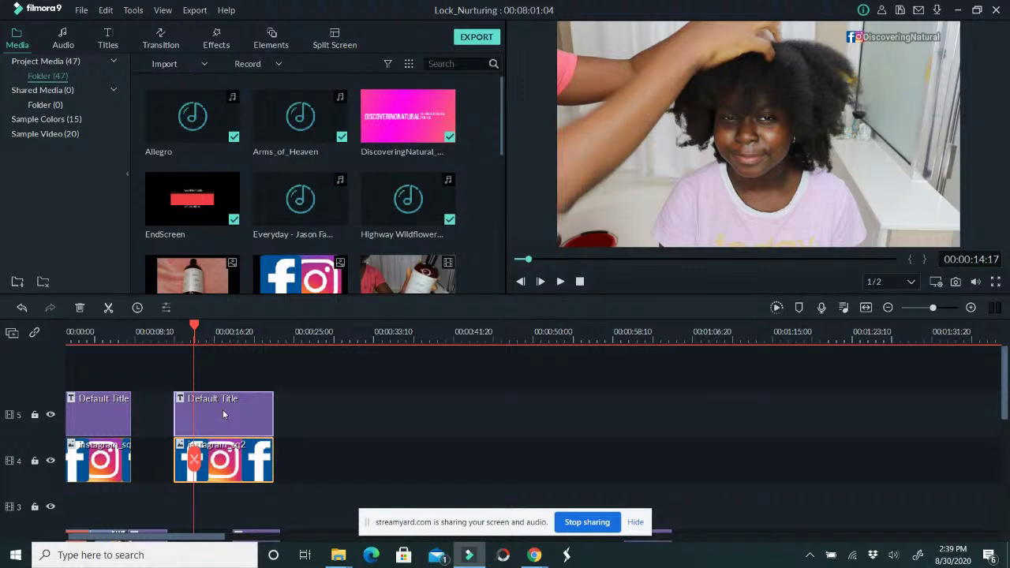
left_click_drag(221, 409, 218, 408)
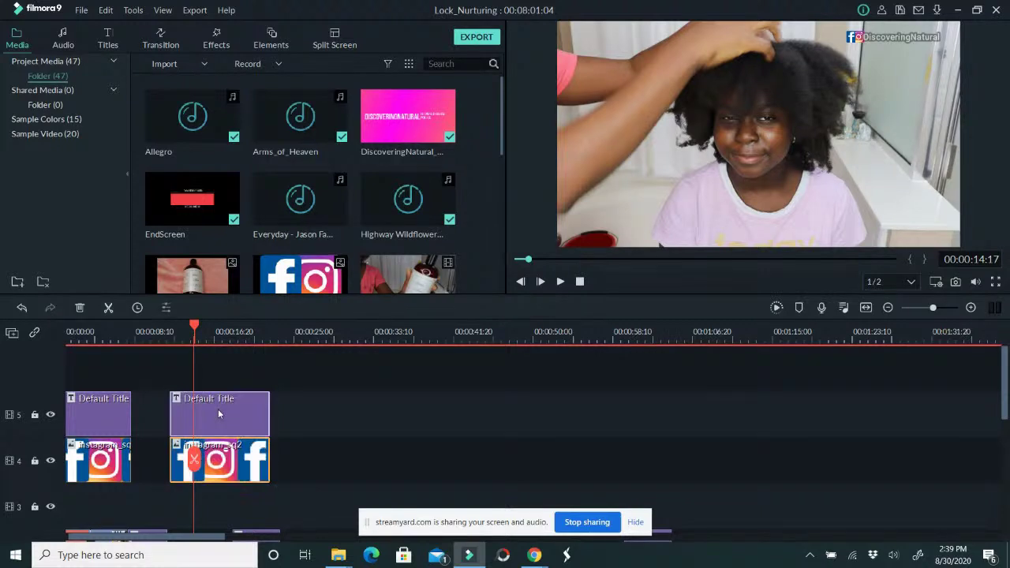
Extend the second Default Title and instagram_sq2 overlays together to about 00:07:58, near the end of the video.
left_click_drag(280, 334, 150, 355)
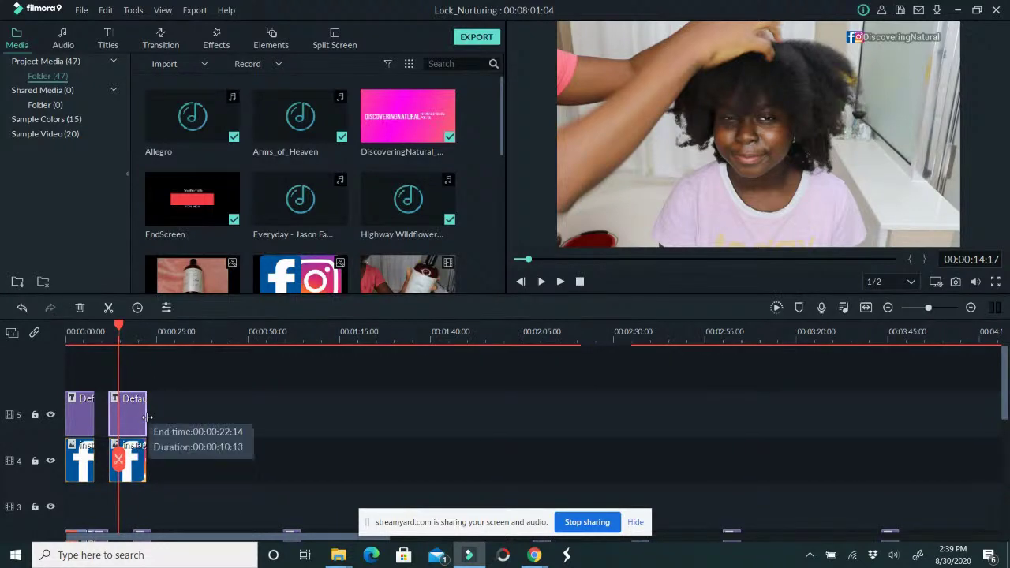
left_click_drag(227, 338, 621, 412)
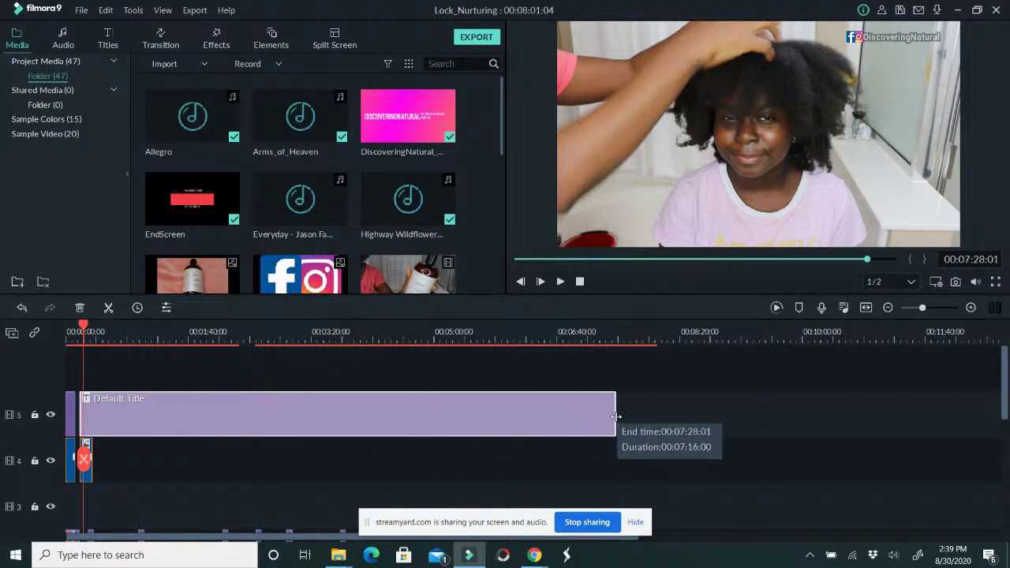
key("ctrl+z")
left_click_drag(108, 415, 653, 432)
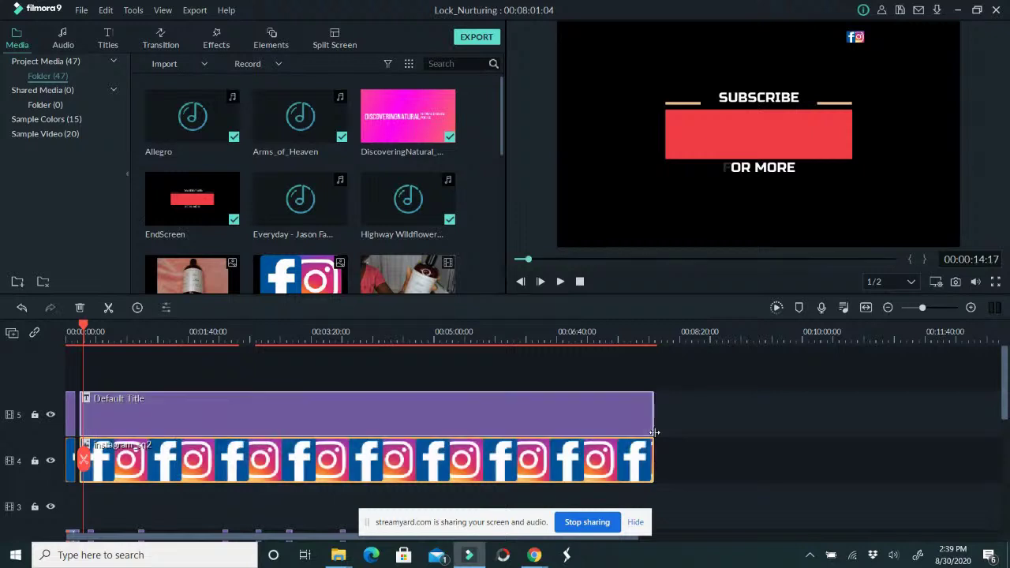
Save the project and return the playhead to the start of the video.
key("ctrl+s")
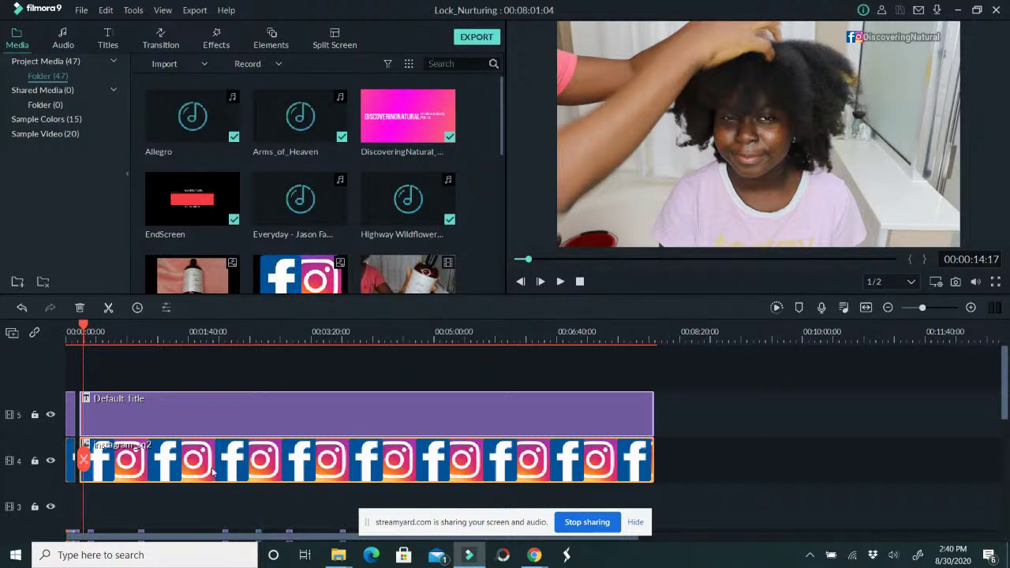
left_click(69, 461)
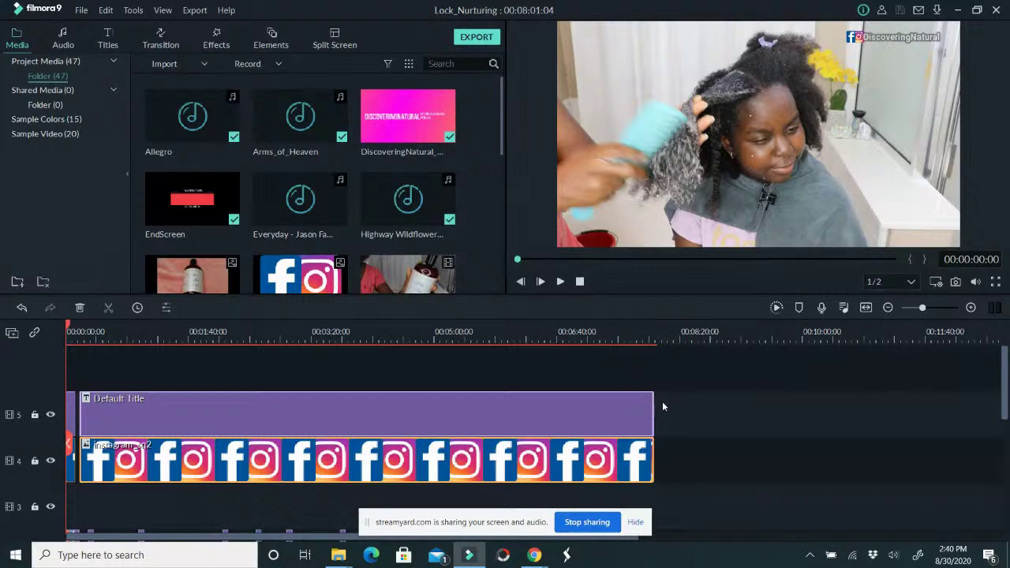
Play the video from the start to review its opening up to about 00:00:25.
left_click(559, 281)
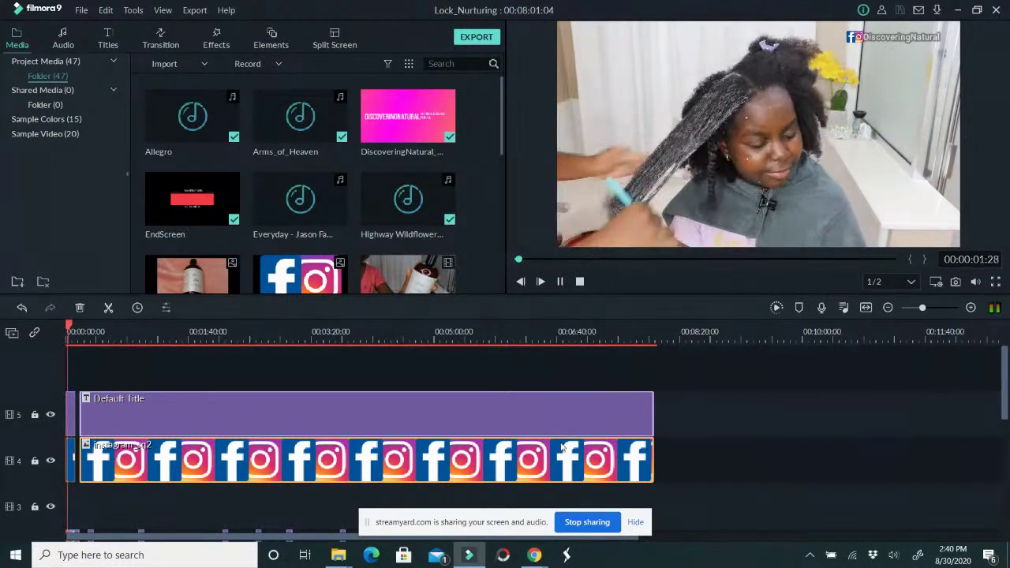
key("XF86AudioLowerVolume")
key("XF86AudioLowerVolume")
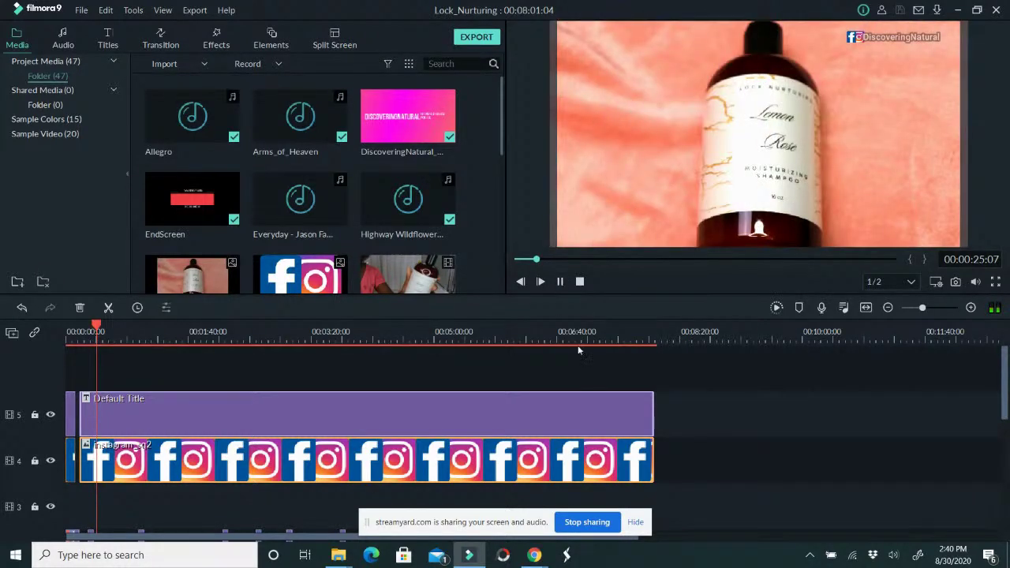
key("space")
Correct the first line of the lower-third title at about 00:00:18 to LOCK NURTURING and save the project.
scroll(225, 442, "down", 3)
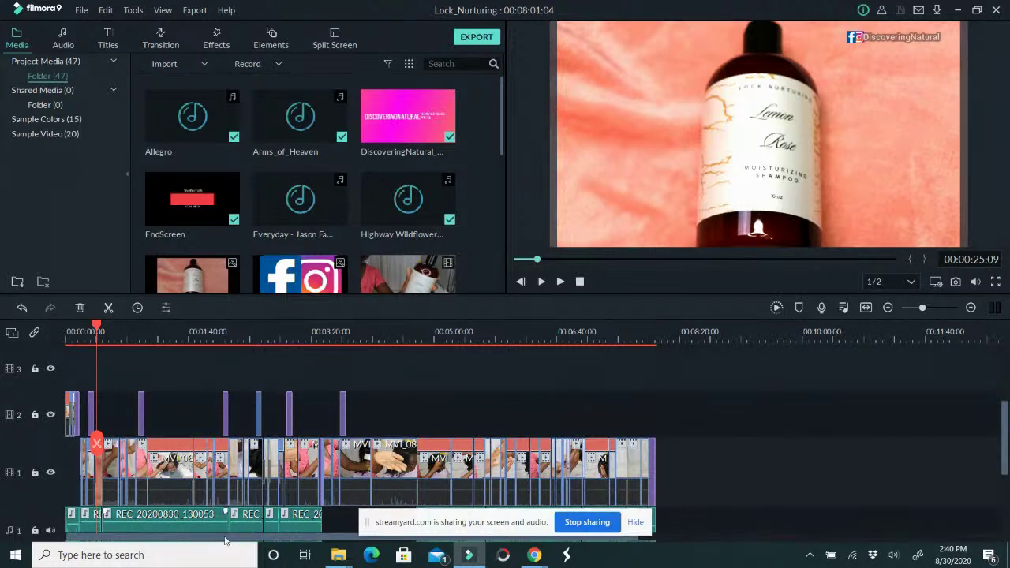
left_click(89, 411)
double_click(92, 411)
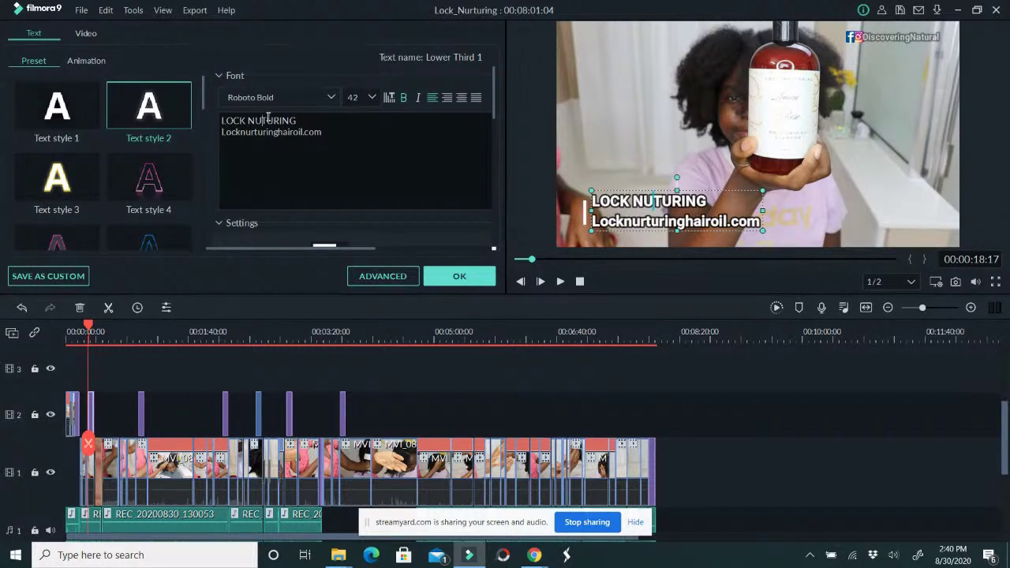
type("R")
left_click(460, 275)
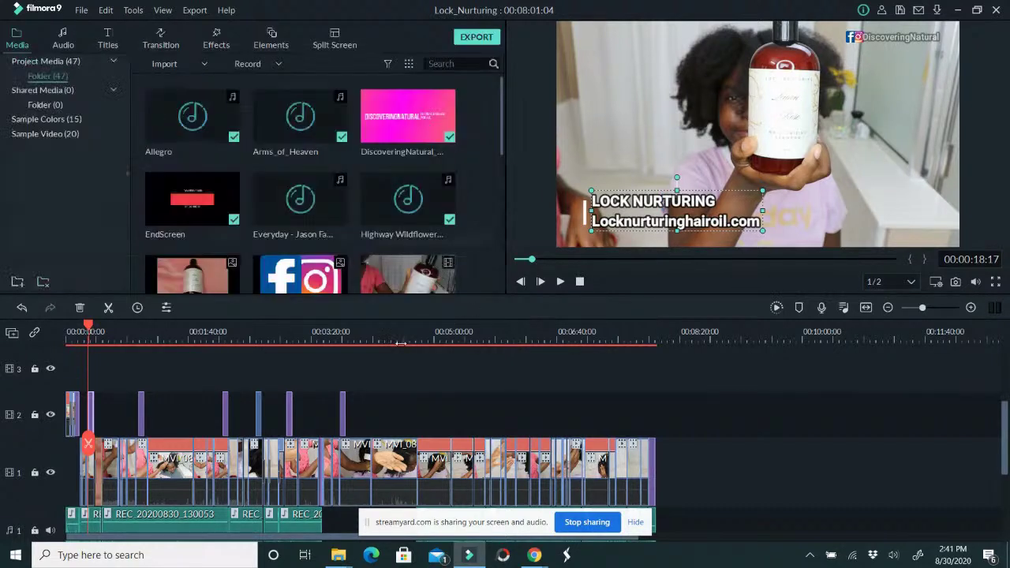
key("ctrl+s")
Review playback up to the SUBSCRIBE NOW title at about 00:02:10 and place a copy of that title at 00:07:22:21 on video track 2.
left_click(562, 283)
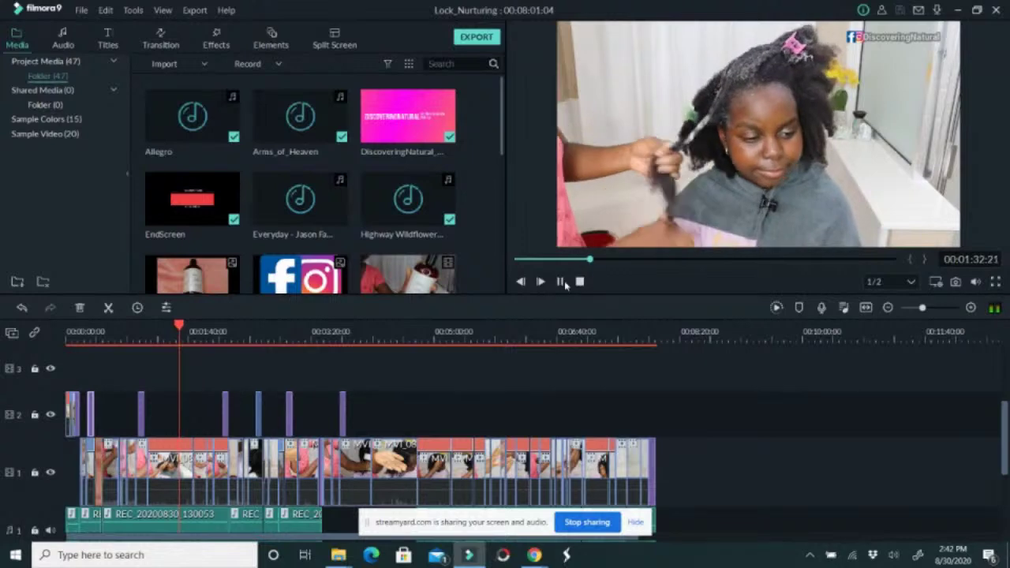
scroll(797, 469, "down", 3)
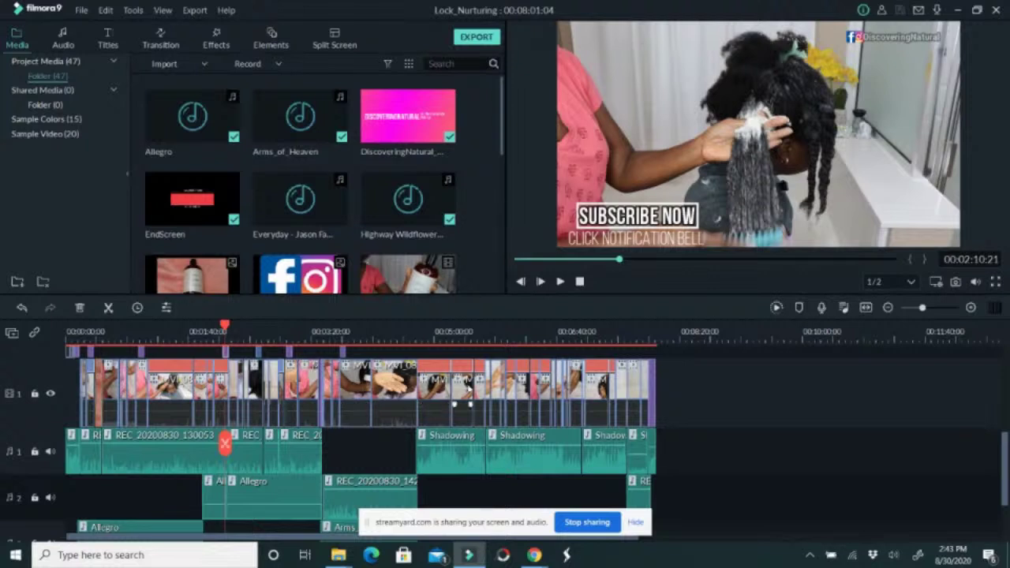
scroll(590, 378, "up", 1)
left_click(626, 336)
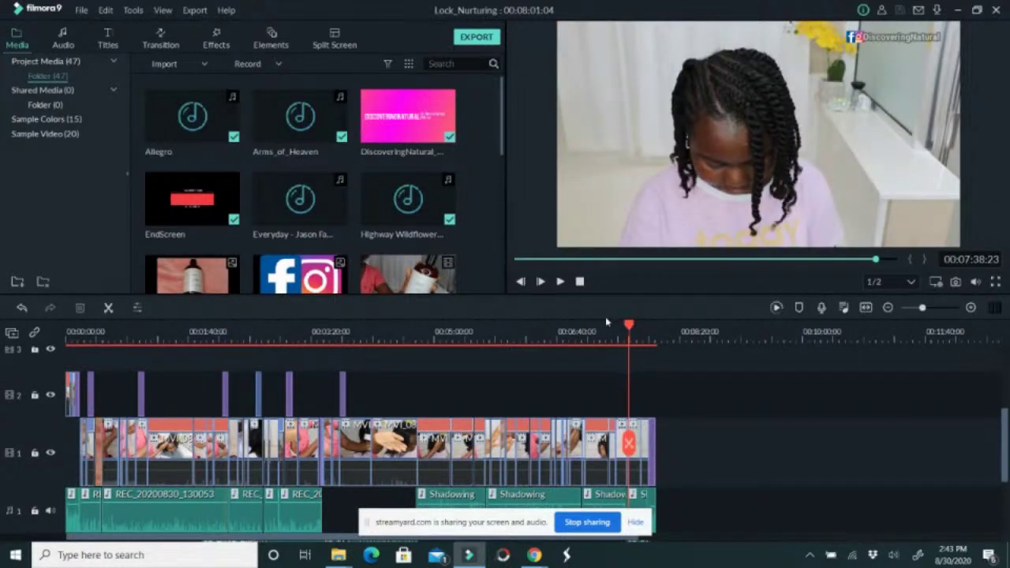
left_click(609, 335)
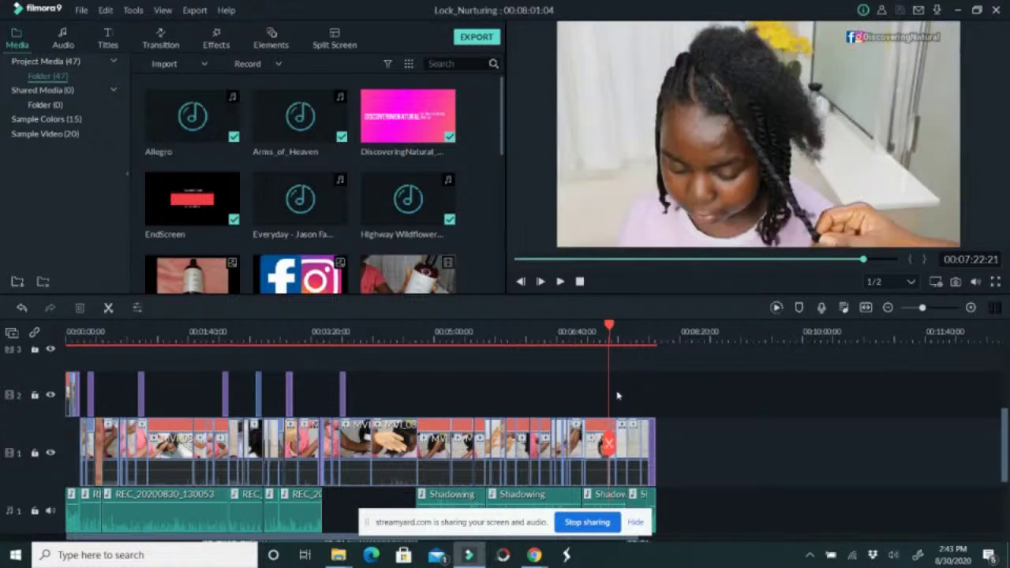
key("ctrl+v")
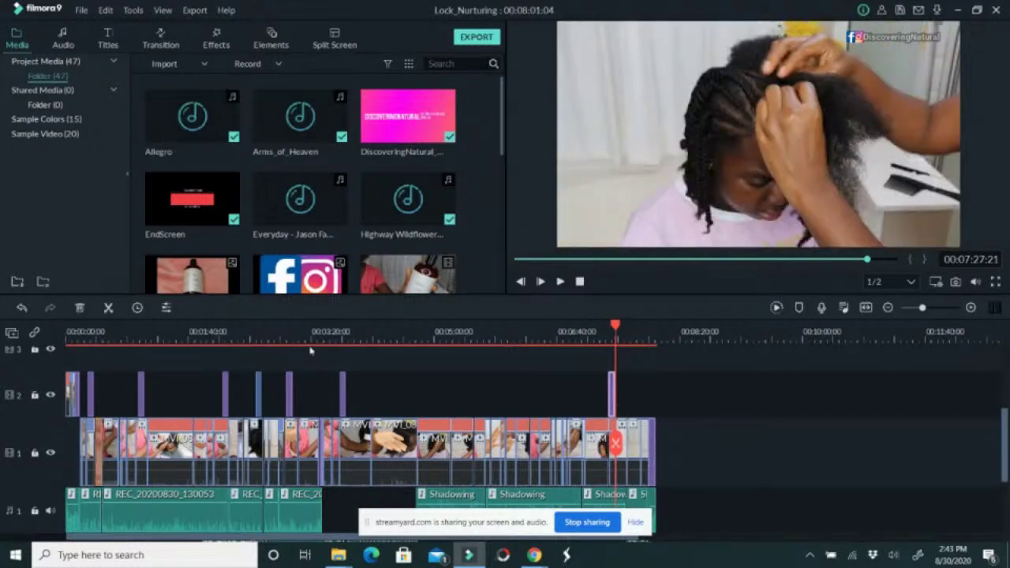
Review playback from around the first SUBSCRIBE NOW title to about 00:03:19.
left_click(257, 332)
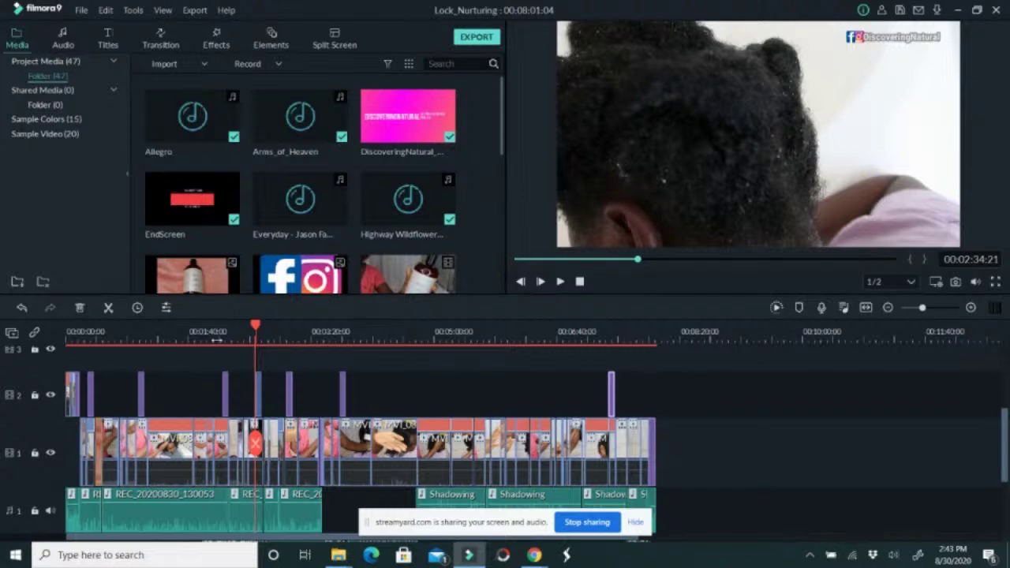
left_click(222, 334)
left_click(560, 282)
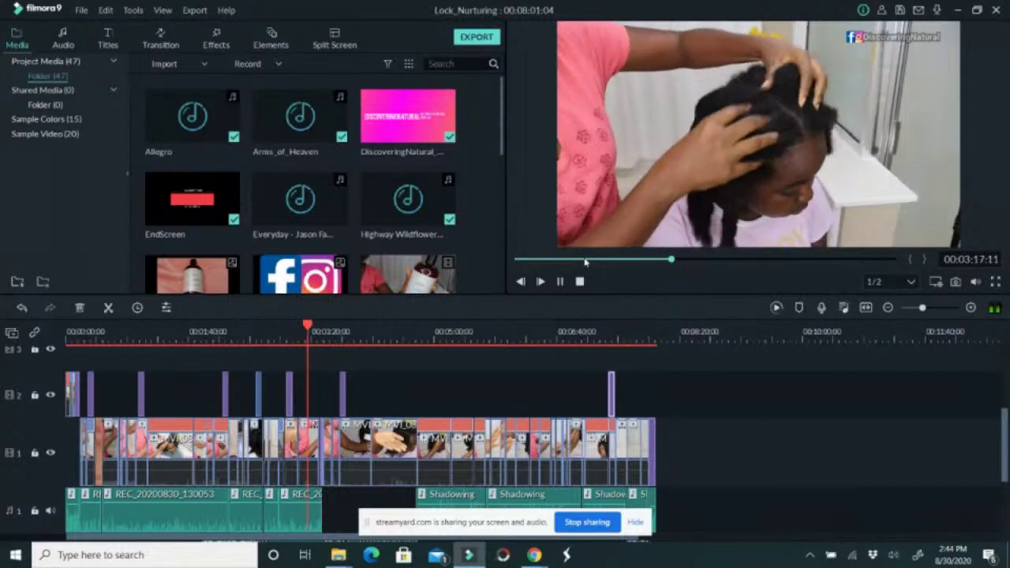
left_click(561, 281)
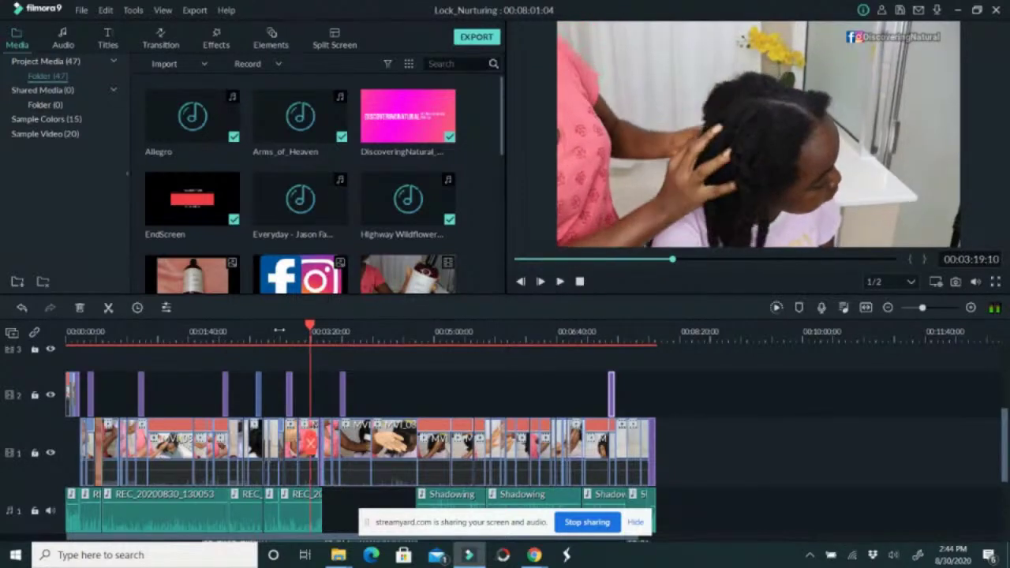
Move the Eucalyptus Mint Hair Growth Serum title earlier to start at about 00:02:54 and play back its new position.
left_click(281, 336)
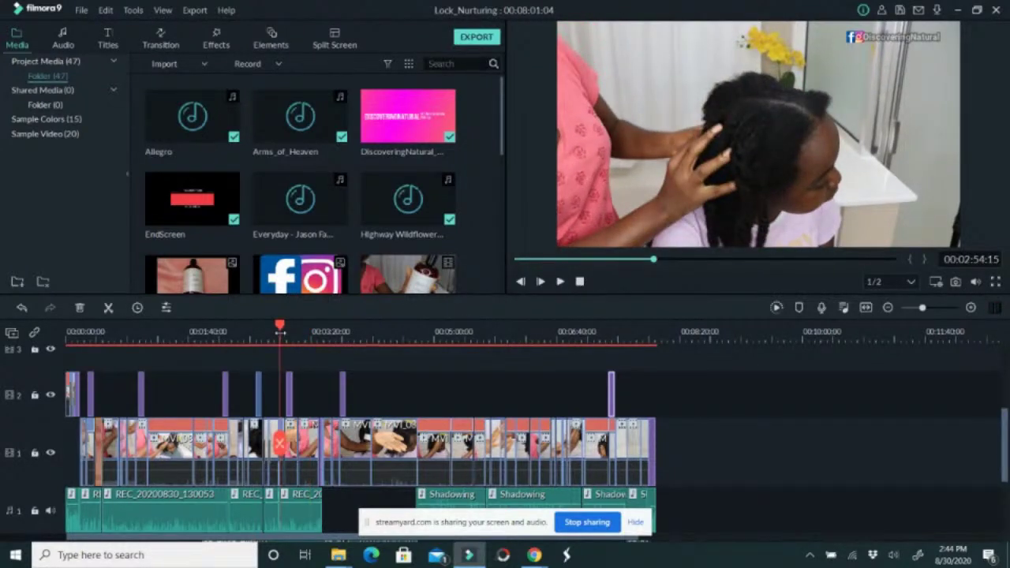
left_click(285, 396)
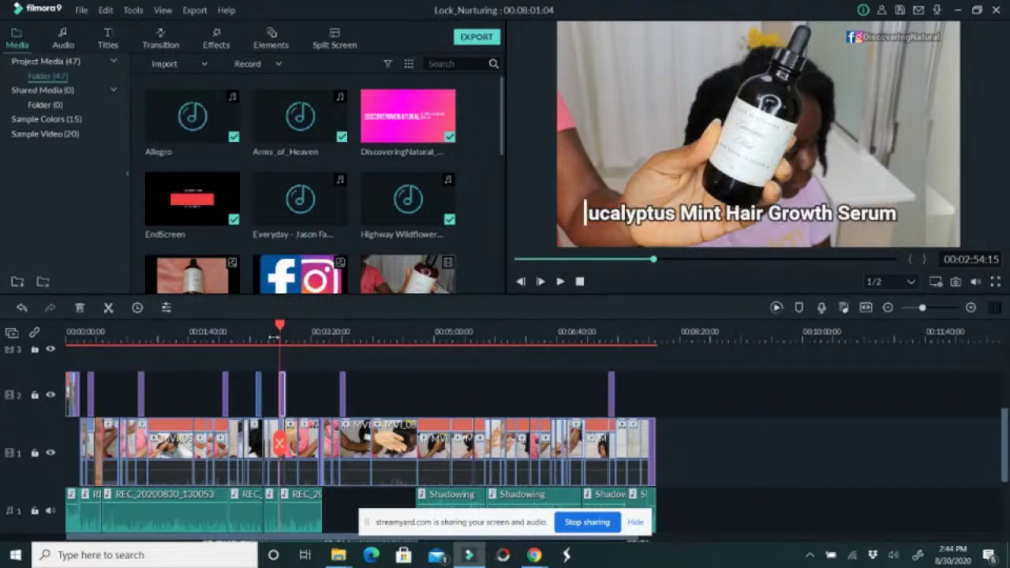
left_click(271, 328)
left_click(560, 282)
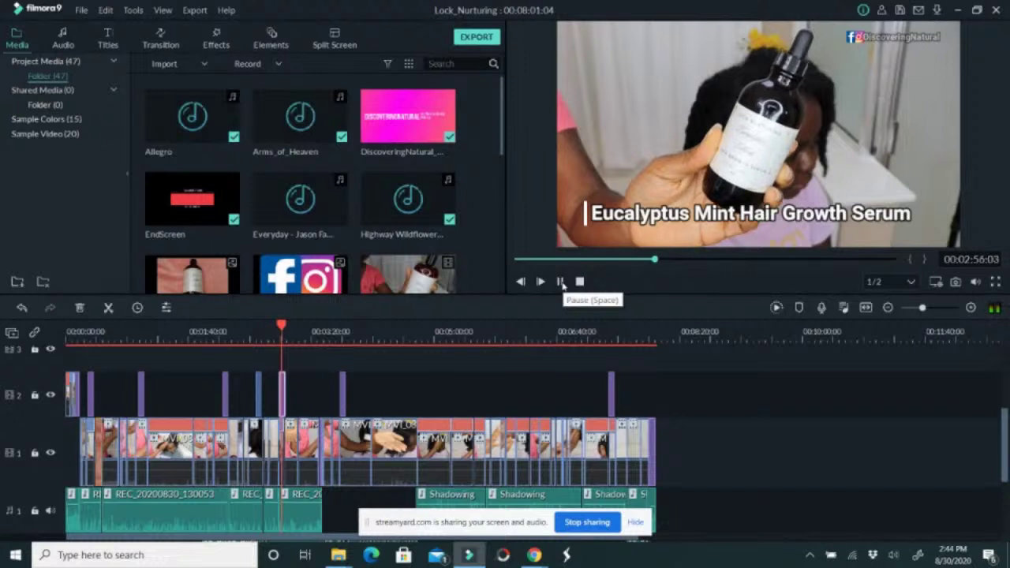
left_click(278, 331)
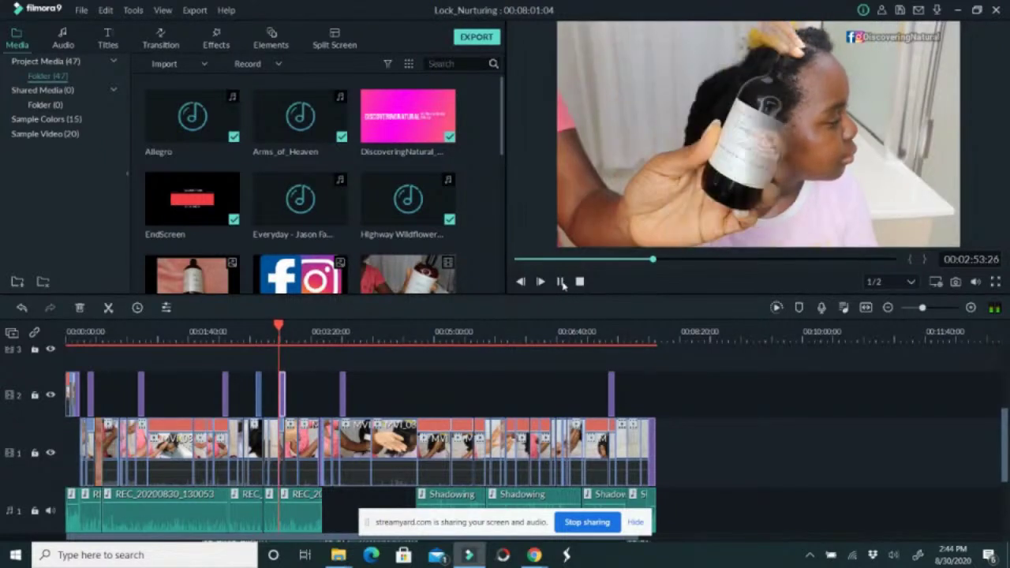
left_click(560, 281)
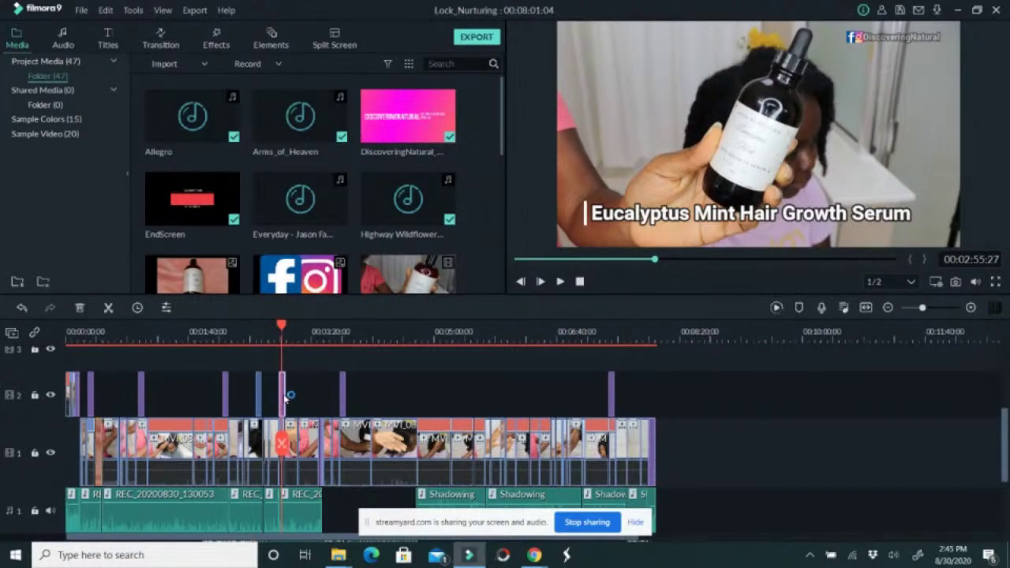
Shift the Eucalyptus Mint Hair Growth Serum title slightly later to start at about 00:02:55.
key("ctrl+equal")
key("ctrl+equal")
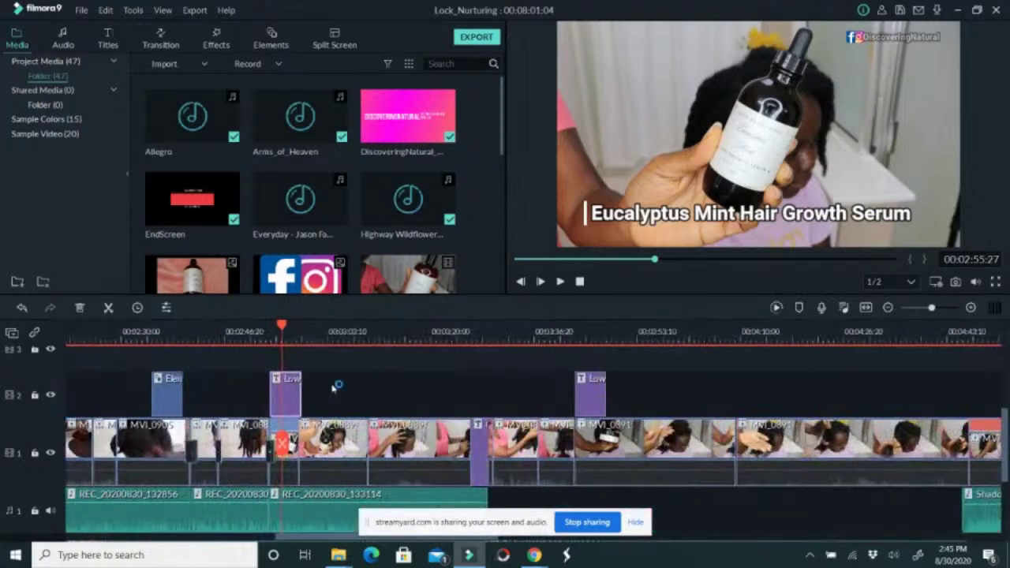
left_click_drag(286, 395, 291, 378)
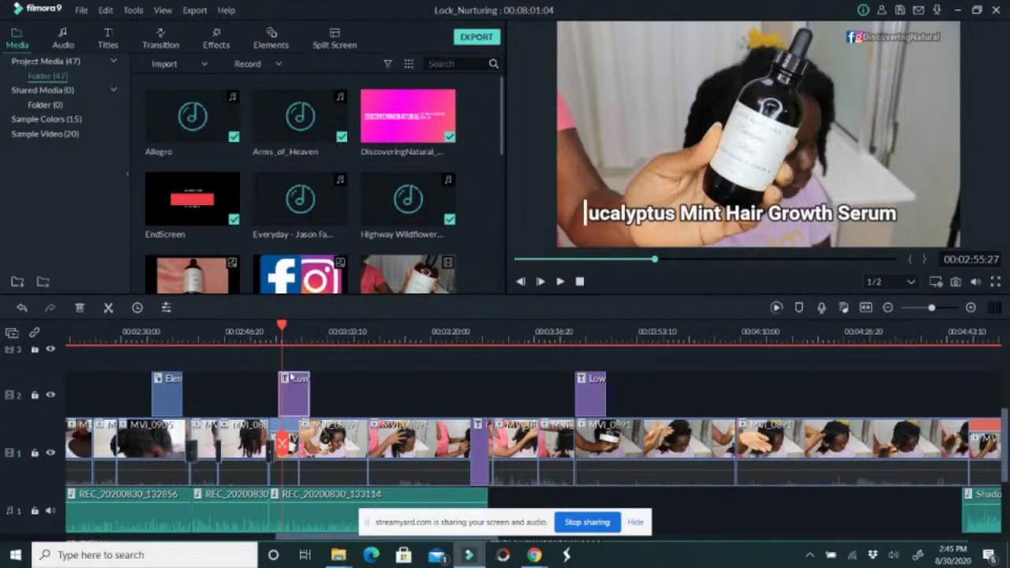
Play back the serum title, shorten it to end at about 00:02:59, and resume playback near its end.
left_click(271, 332)
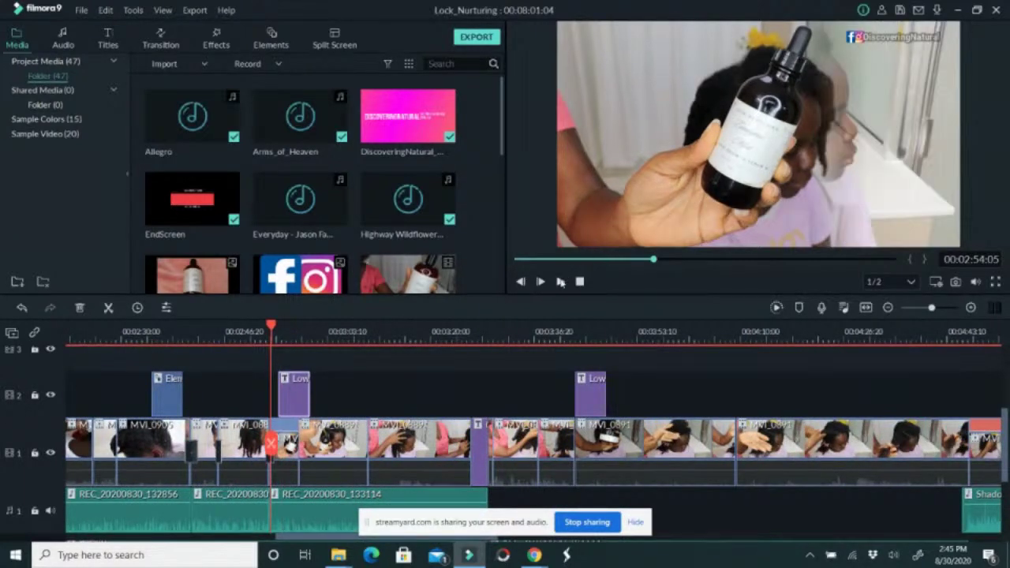
left_click(560, 282)
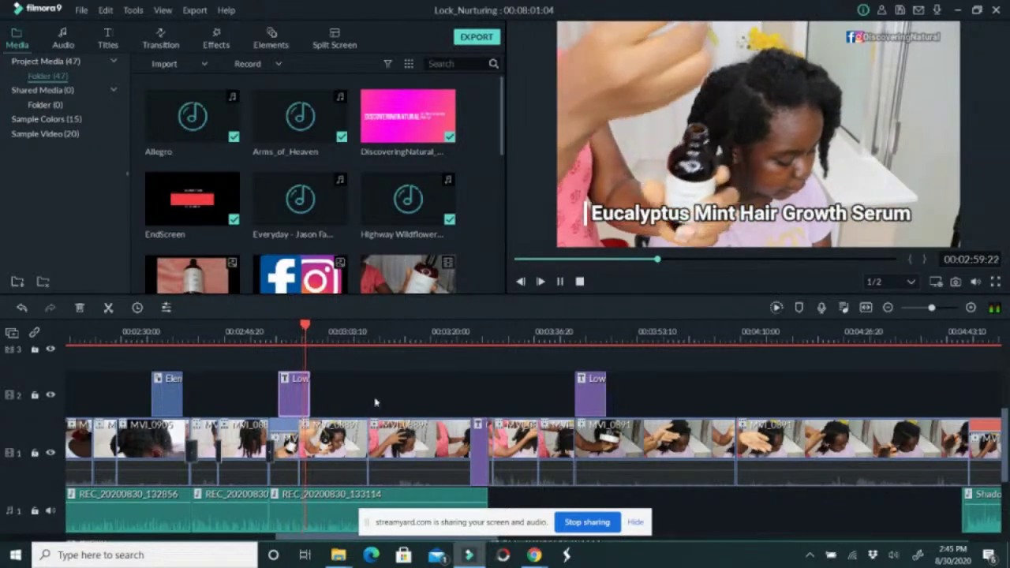
left_click_drag(310, 395, 300, 394)
left_click(295, 331)
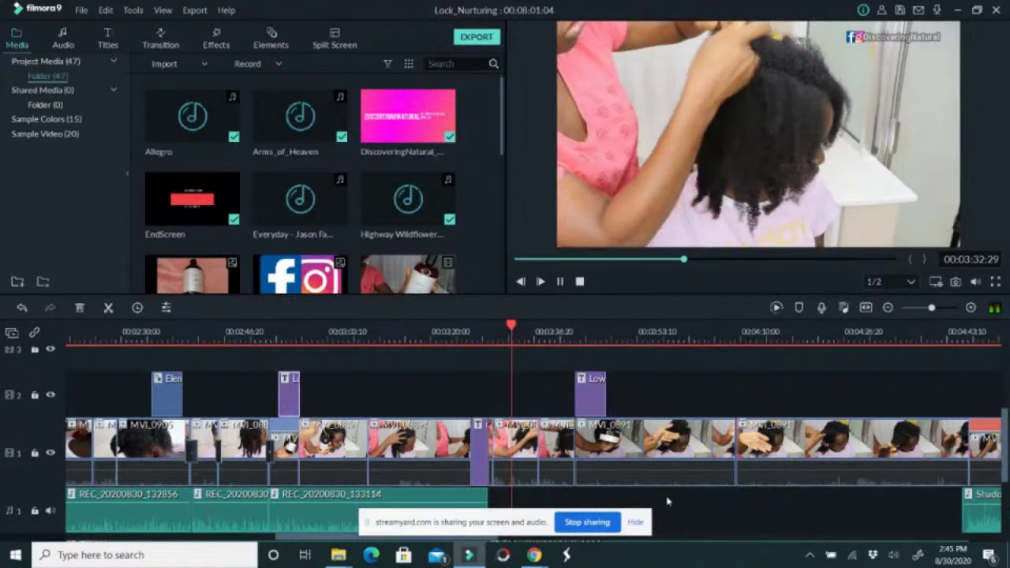
Review playback past the Body Butter title and lower the volume of the Arms_of_Heaven music clip on audio track 3.
scroll(707, 475, "down", 1)
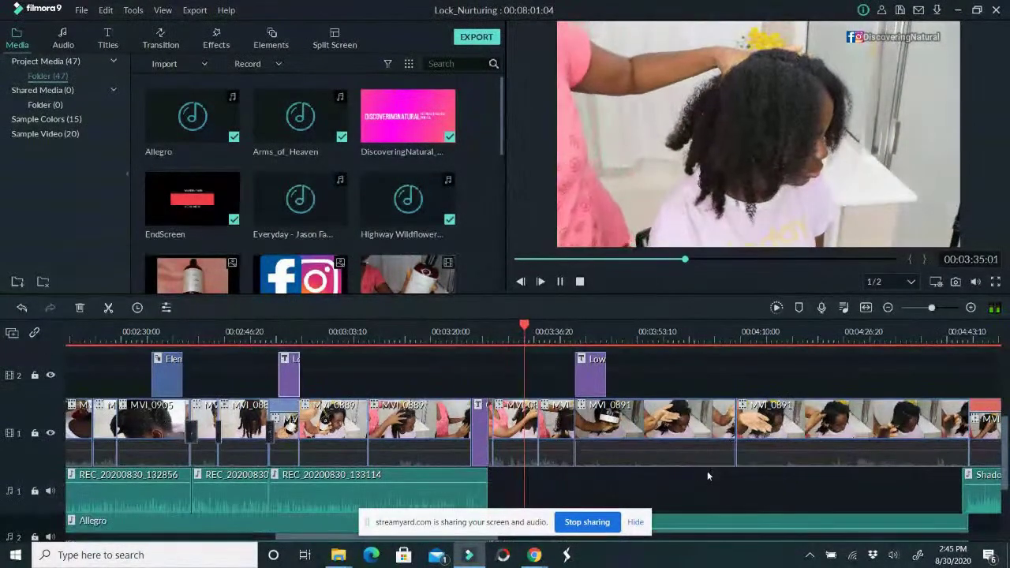
scroll(710, 472, "down", 2)
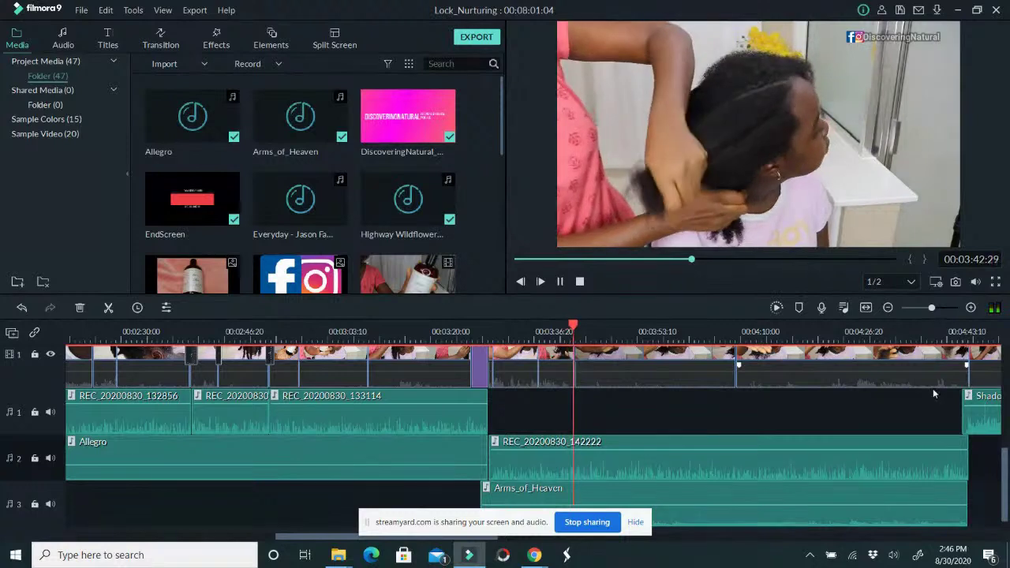
left_click(561, 281)
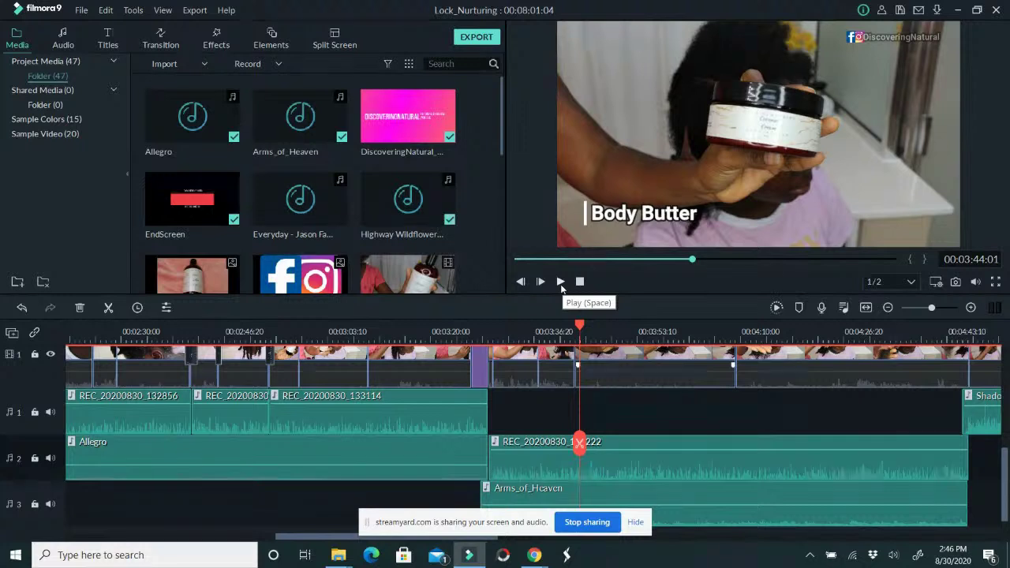
left_click(560, 282)
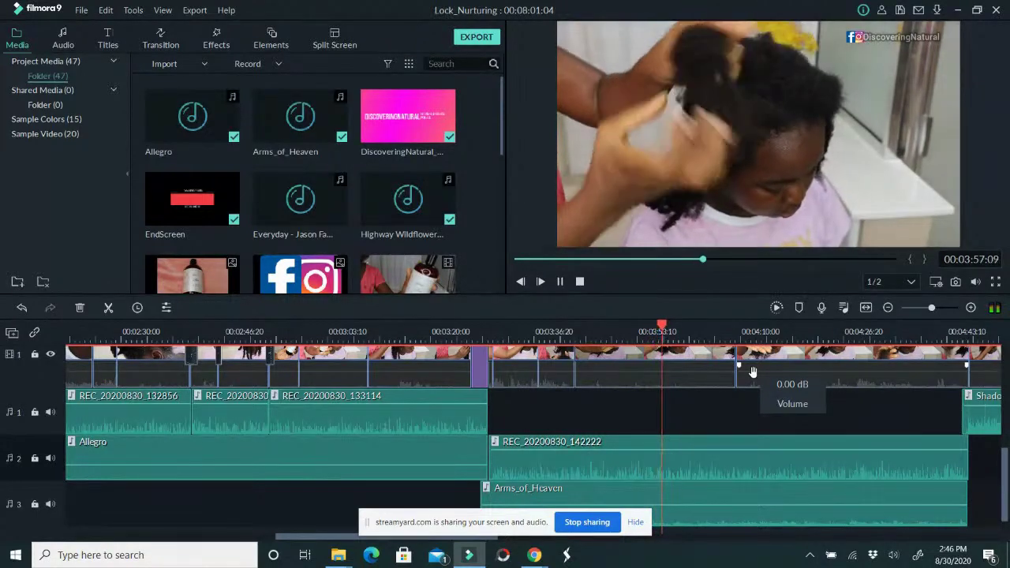
scroll(789, 510, "down", 1)
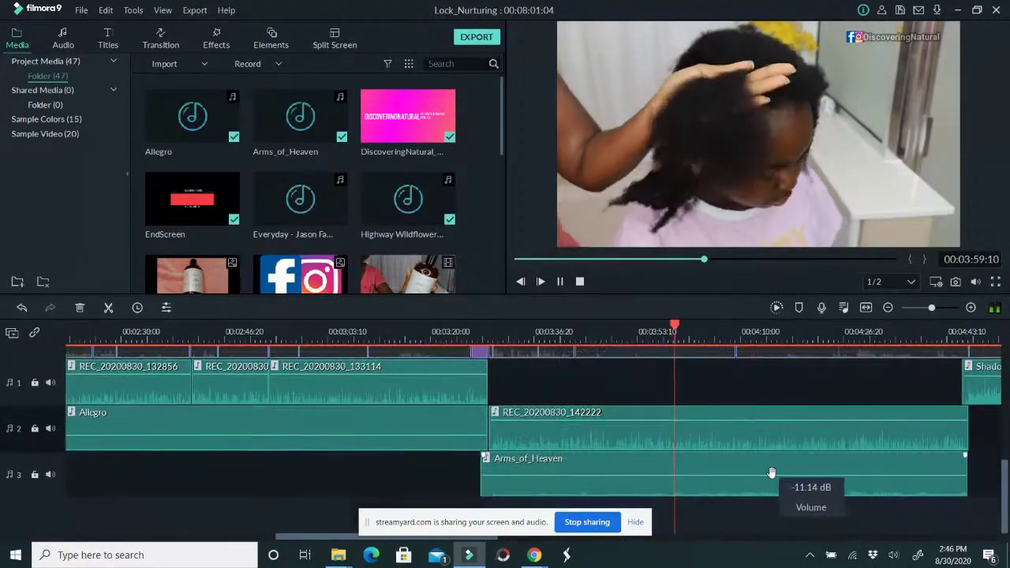
left_click_drag(763, 475, 763, 479)
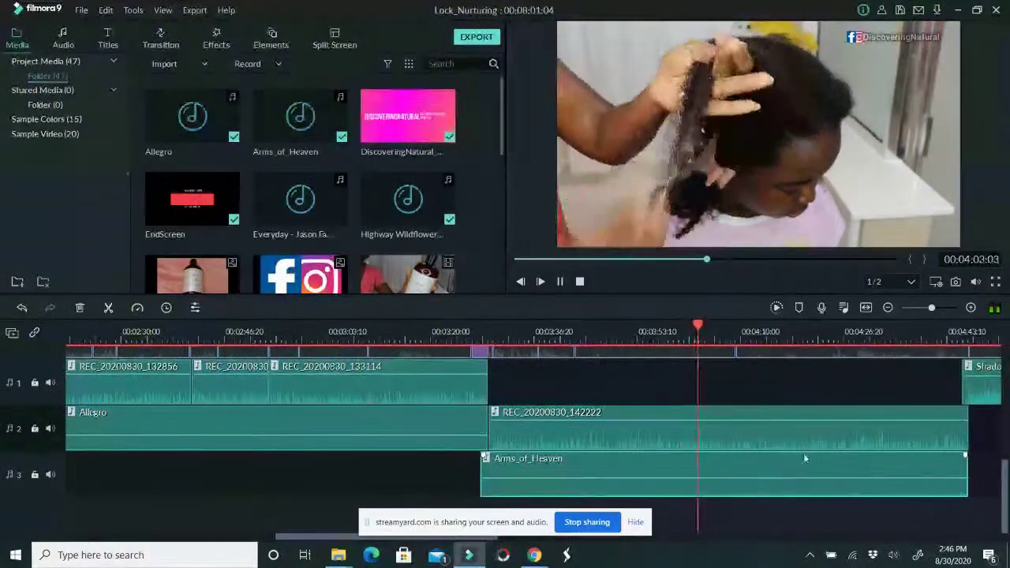
left_click_drag(770, 477, 772, 482)
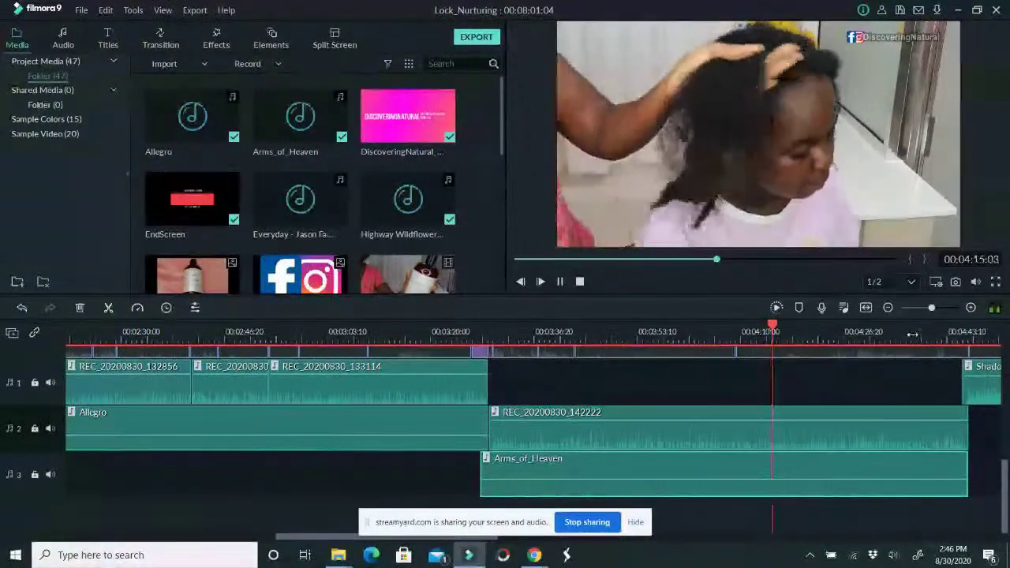
Review playback from about 00:04:17 through the sped-up braiding sections to about 00:06:53, checking the picture and music.
scroll(1004, 444, "up", 3)
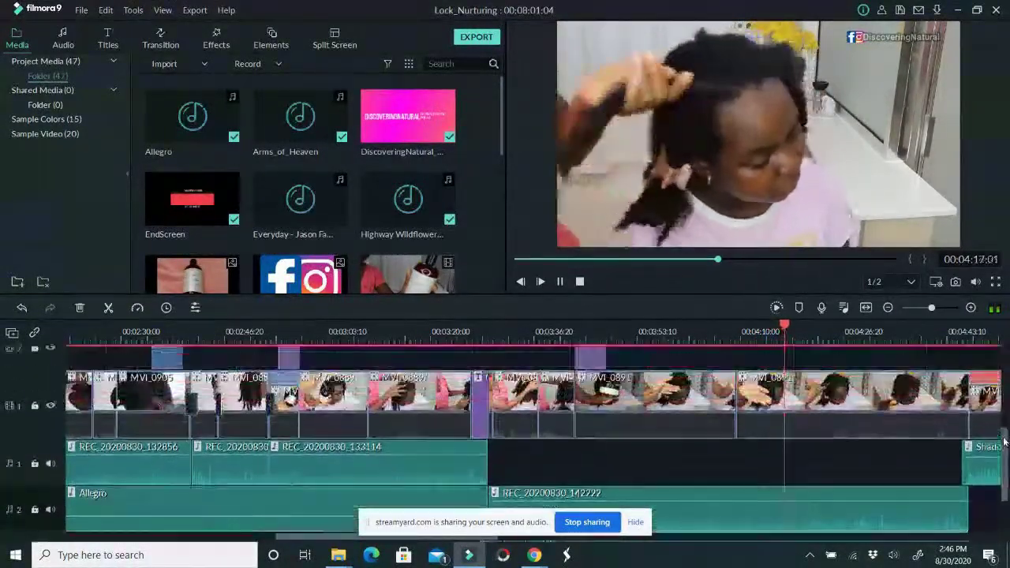
scroll(1005, 445, "down", 1)
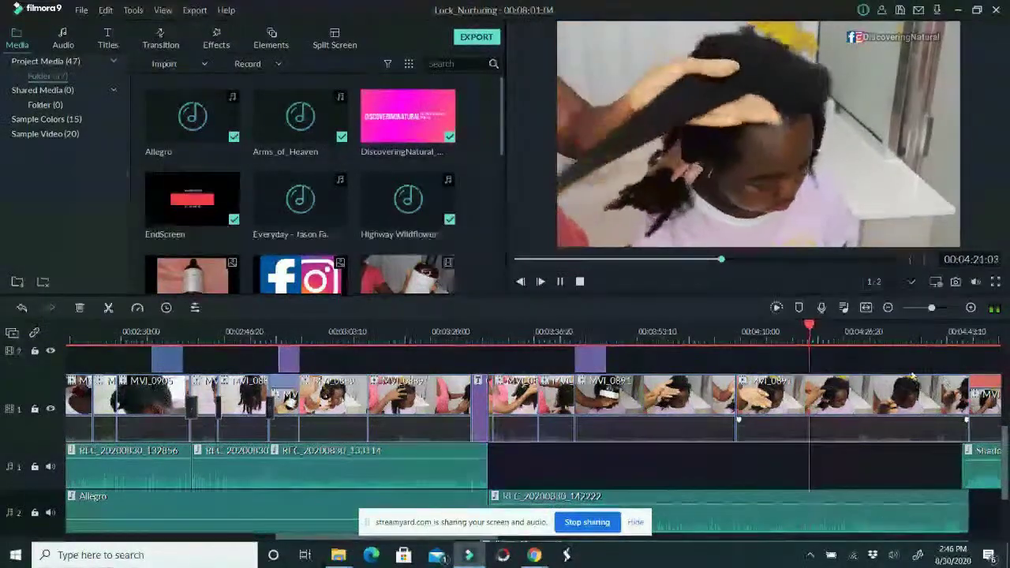
left_click(892, 341)
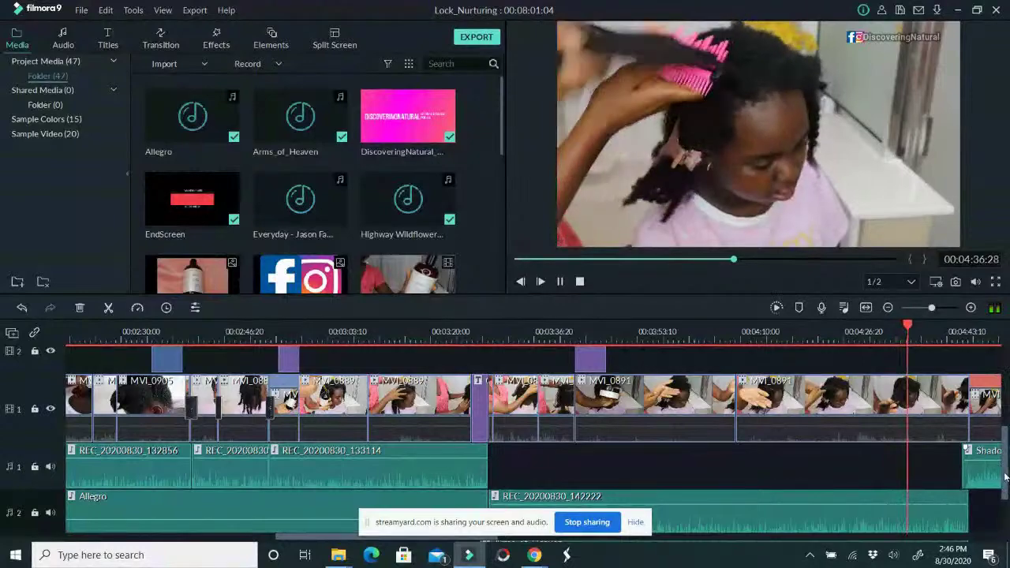
scroll(1005, 473, "down", 1)
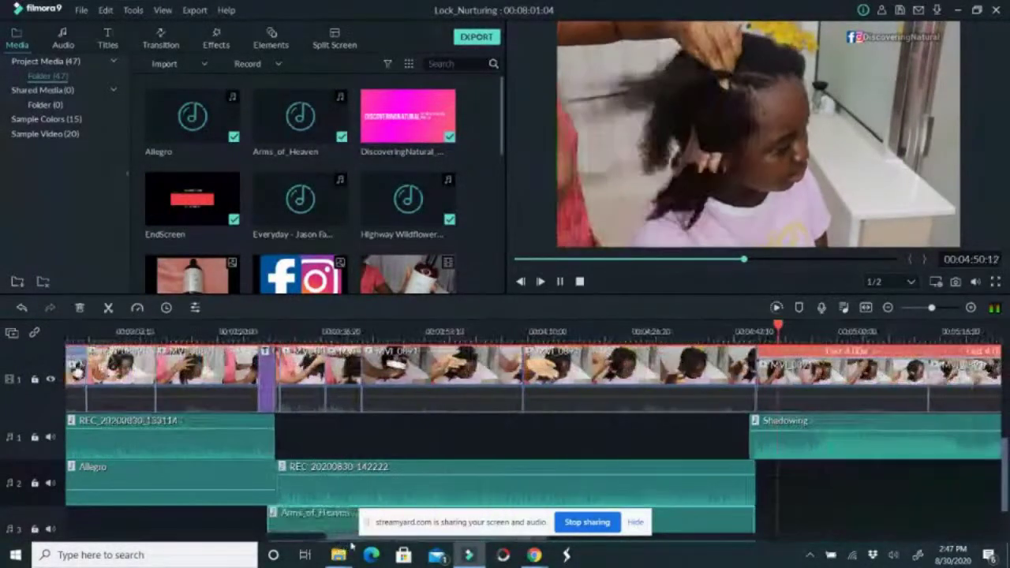
left_click_drag(522, 543, 636, 539)
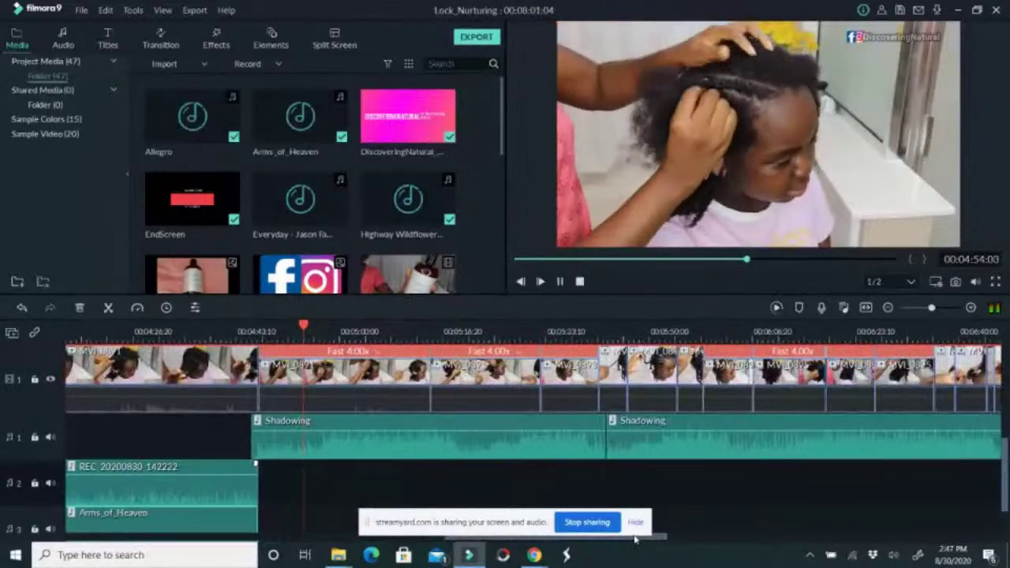
left_click(408, 330)
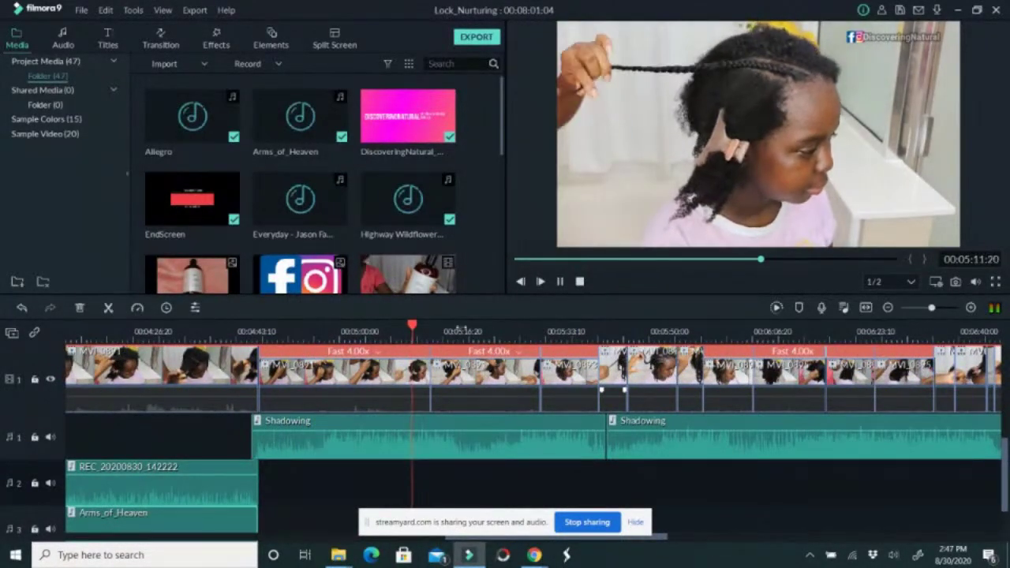
left_click(512, 330)
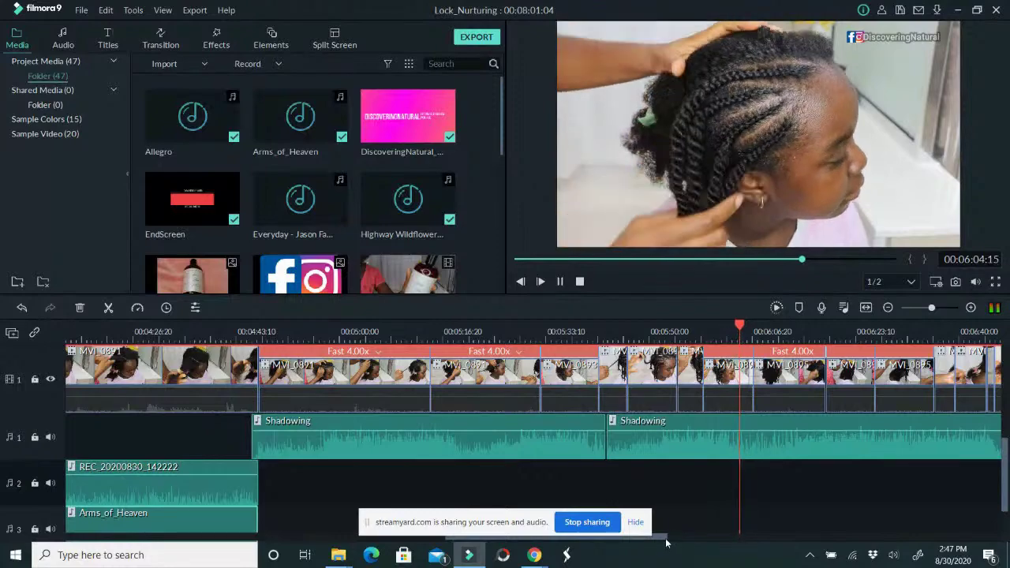
left_click_drag(669, 538, 673, 539)
left_click_drag(691, 539, 775, 528)
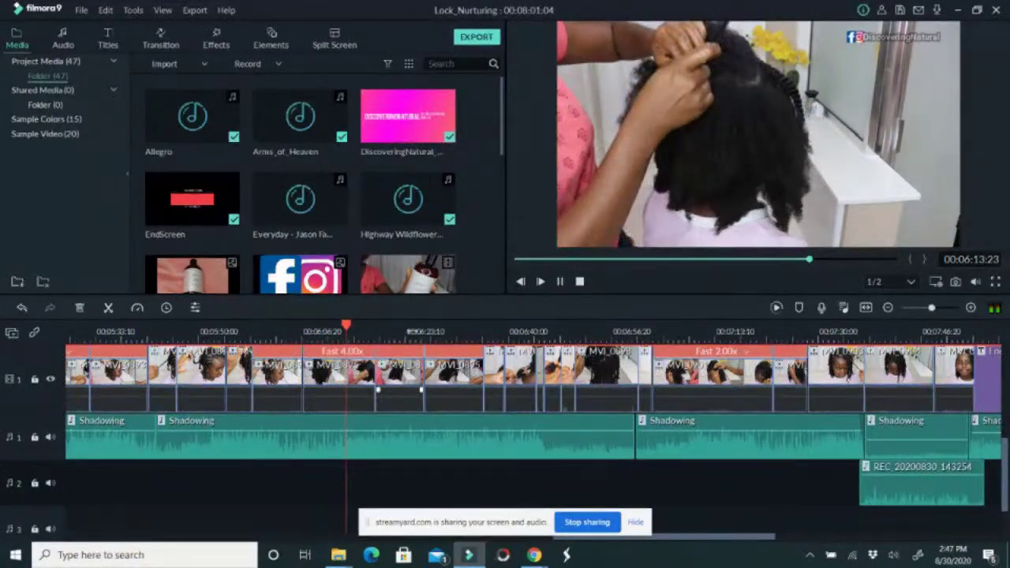
left_click(414, 329)
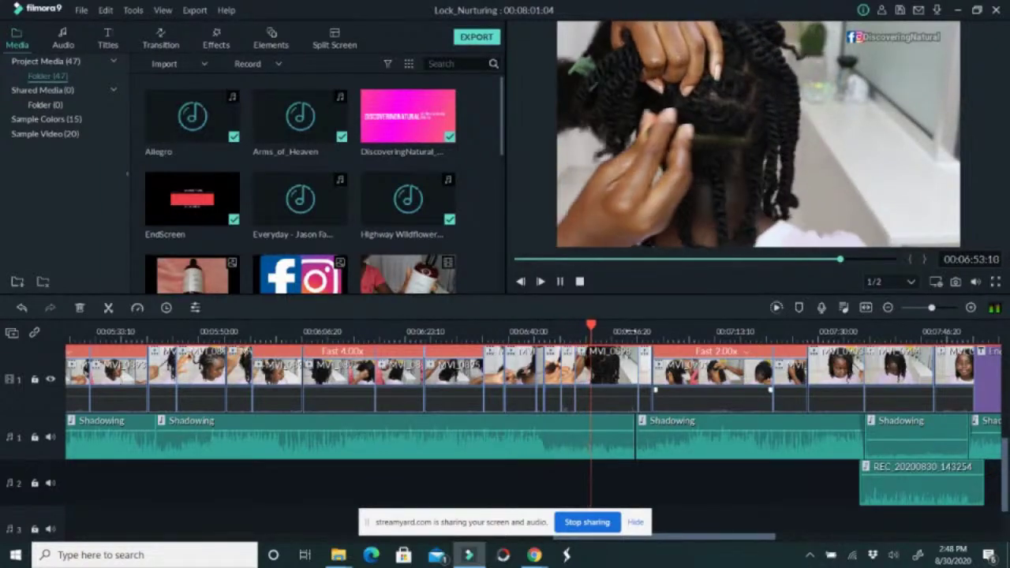
Extend the end of the Shadowing music clip near 00:07:00 to meet the next Shadowing clip and play back the join.
left_click(623, 430)
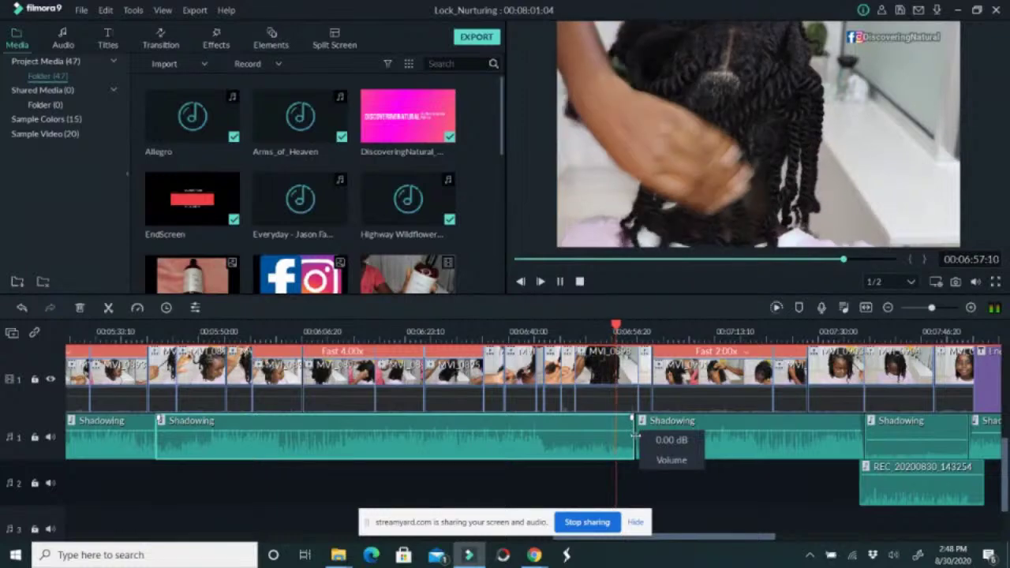
left_click_drag(635, 435, 635, 435)
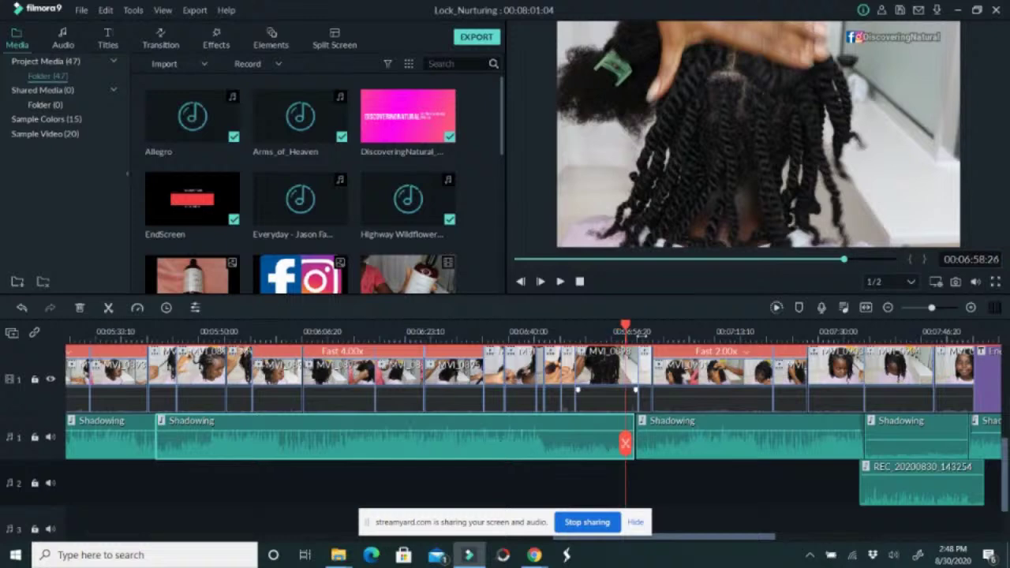
scroll(786, 331, "up", 4)
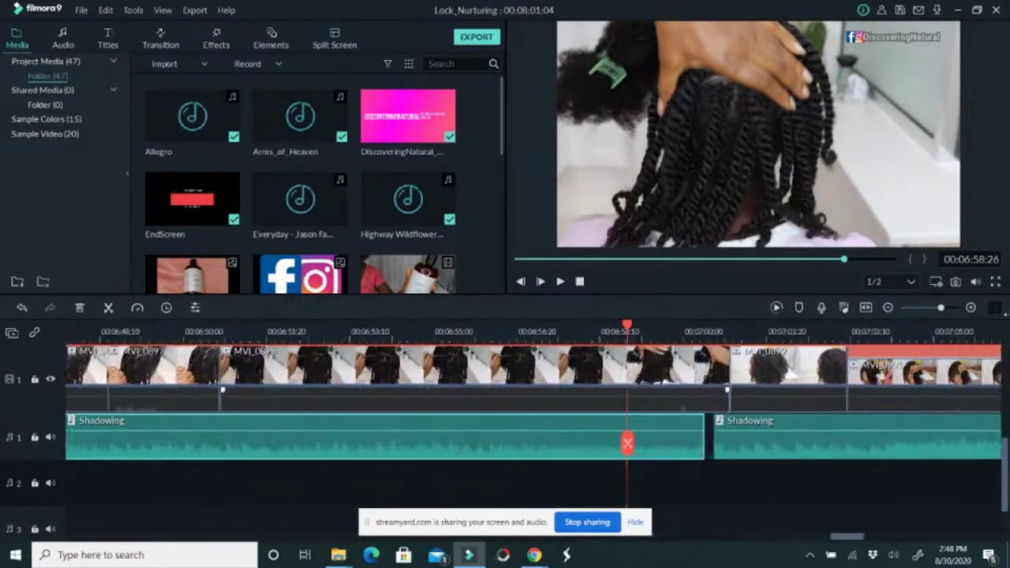
left_click_drag(704, 435, 713, 437)
left_click(693, 330)
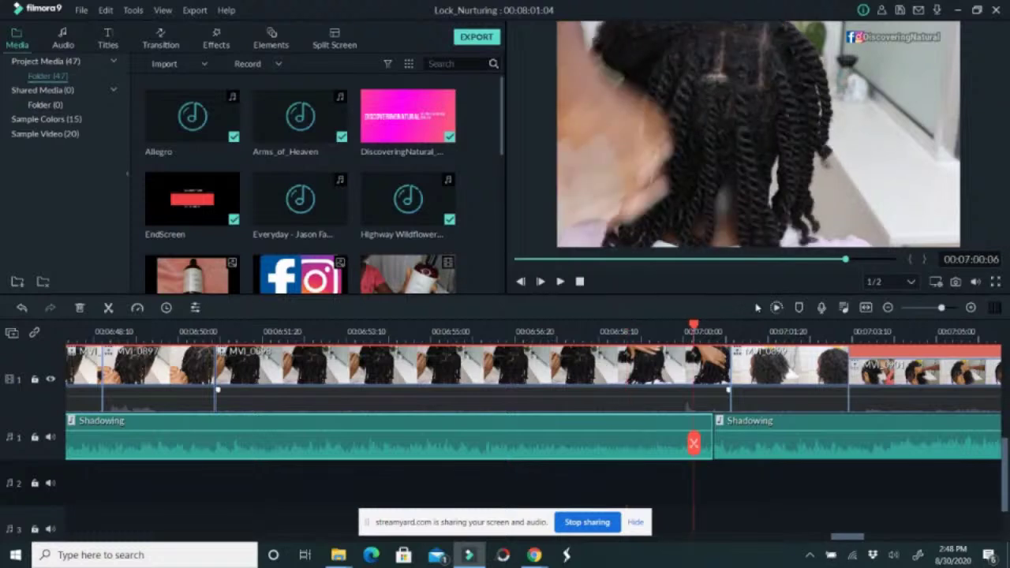
left_click(559, 281)
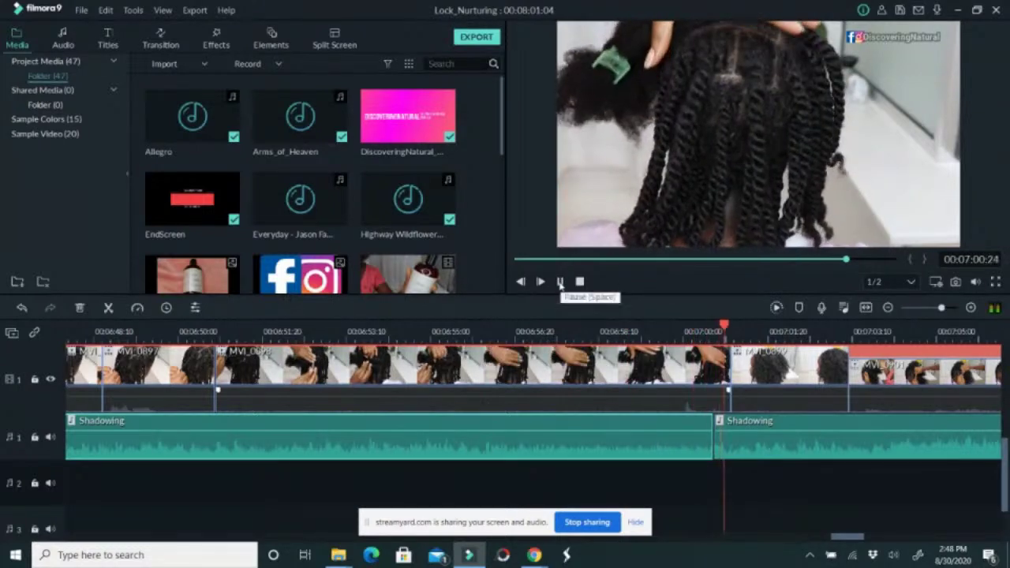
left_click(579, 282)
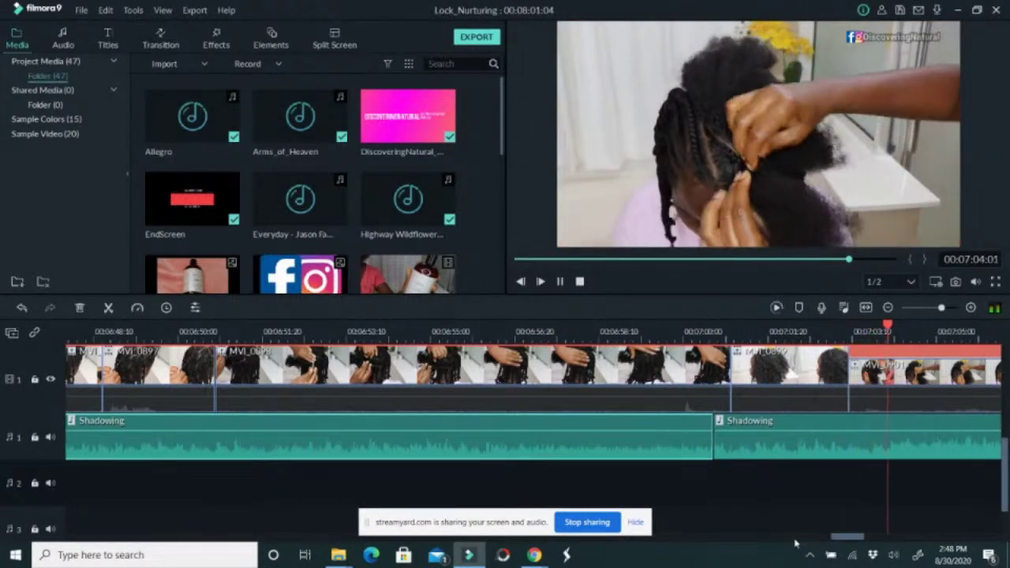
Review playback from about 00:07:04 and adjust the volume of the Shadowing music above the REC_20200830_143254 voice-over.
left_click_drag(842, 538, 899, 529)
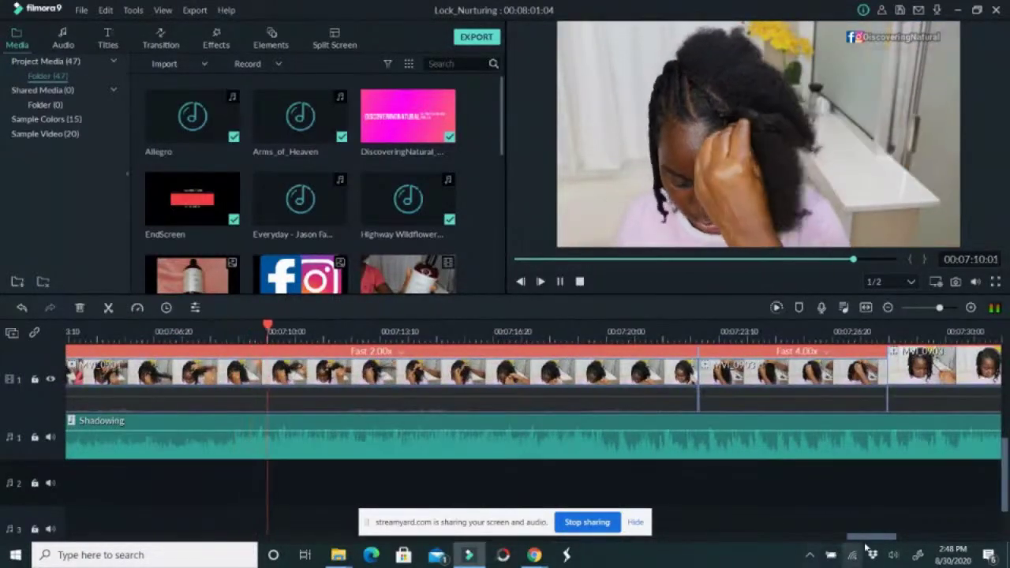
left_click_drag(877, 541, 924, 535)
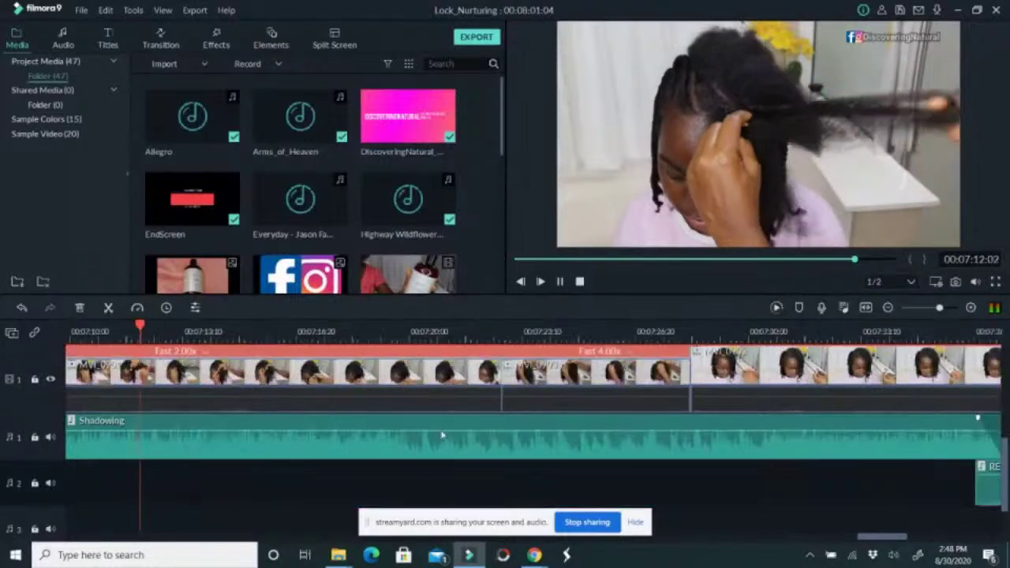
left_click(846, 331)
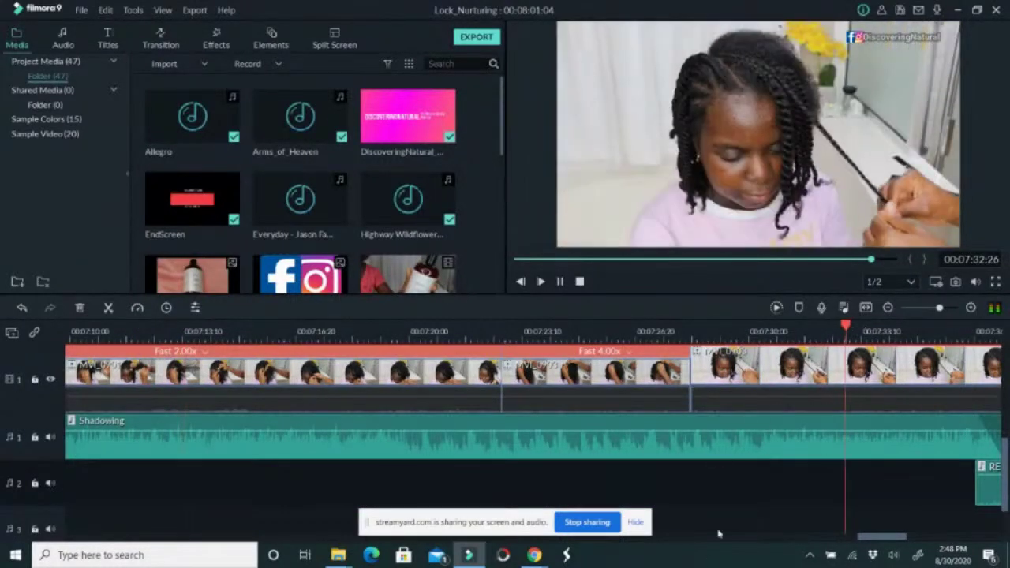
left_click_drag(885, 537, 917, 550)
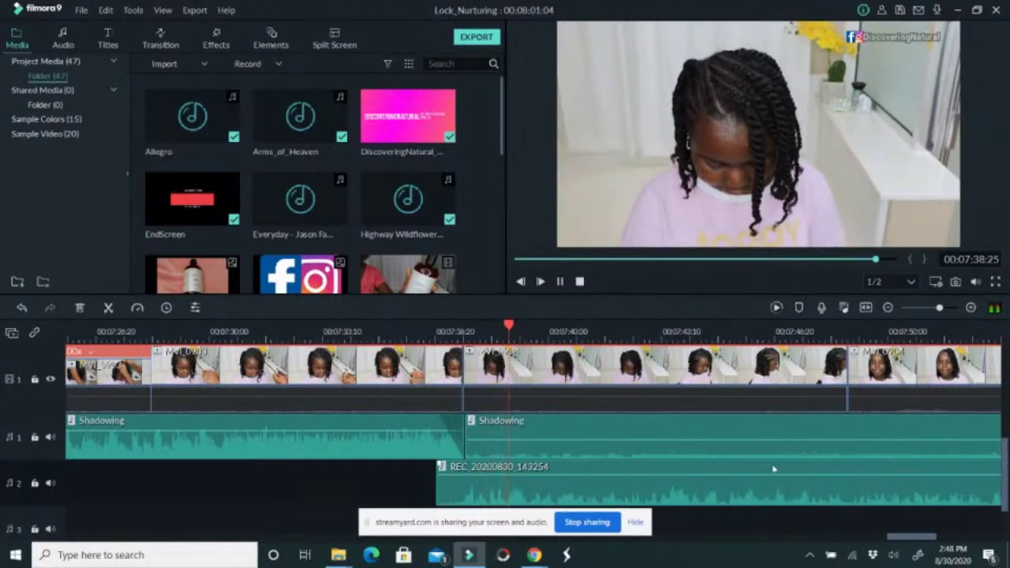
mouse_move(699, 445)
left_mouse_down()
mouse_move(712, 447)
mouse_move(680, 438)
left_mouse_up()
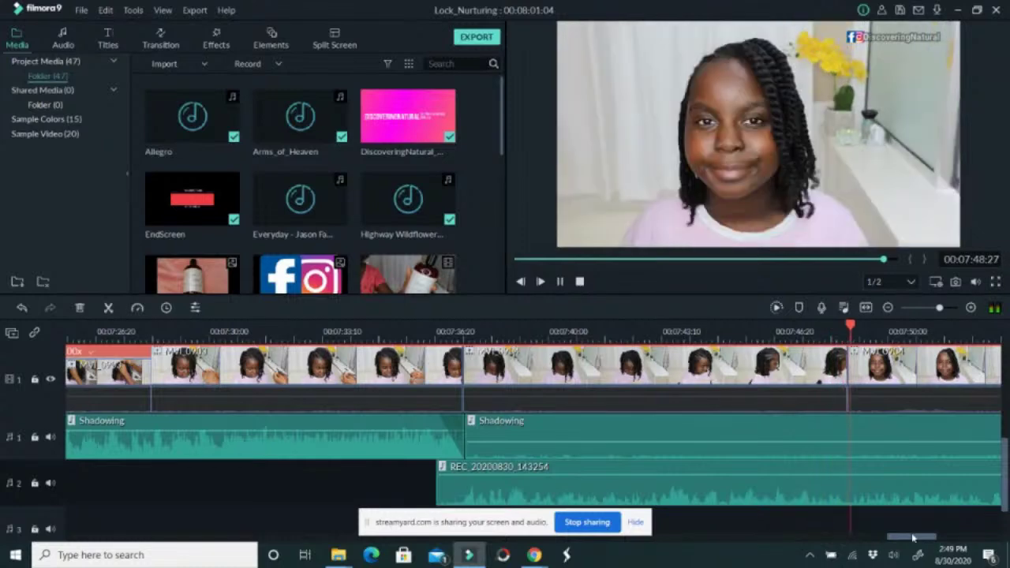
Check the video's ending through the EndScreen title to about 00:08:00 and save the project.
left_click_drag(914, 538, 929, 540)
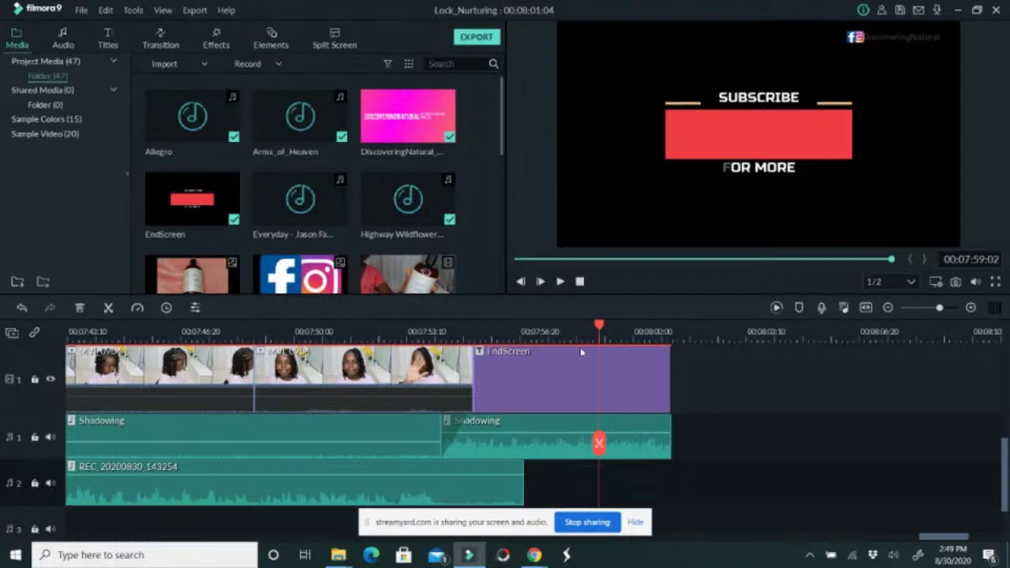
key("ctrl+s")
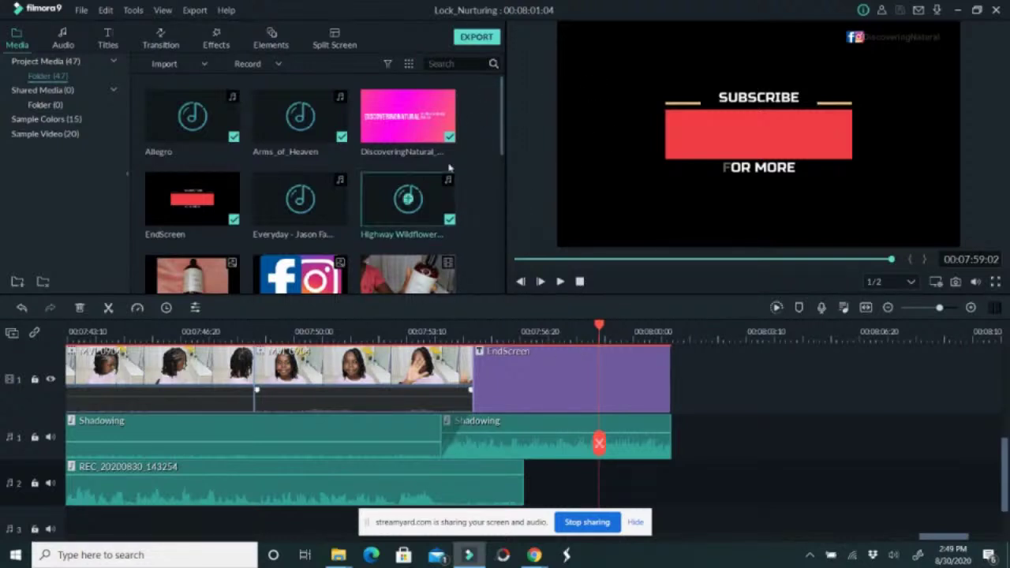
left_click_drag(602, 335, 643, 330)
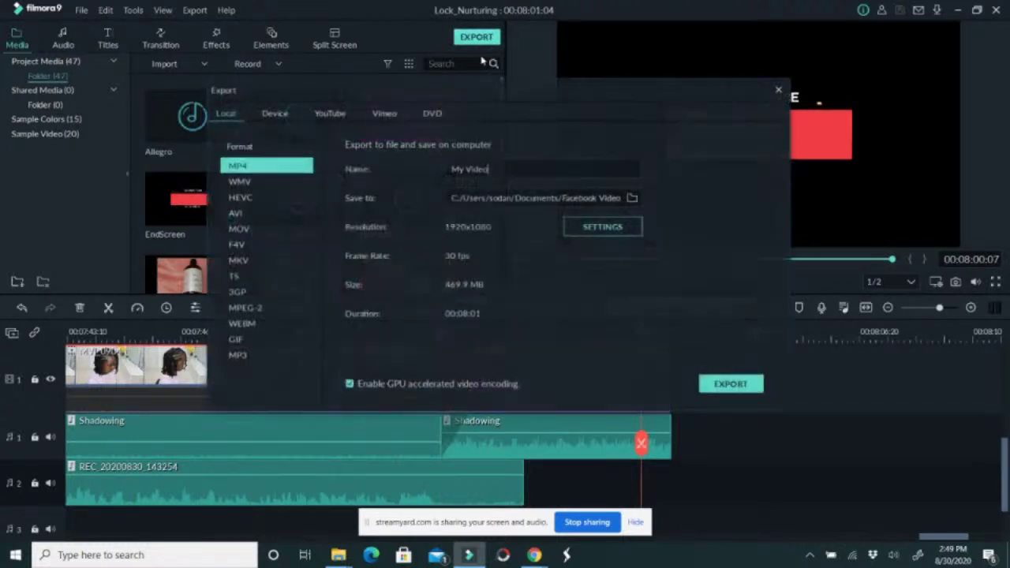
Export the video as an MP4 named Lock_Nurturing to the Videos folder inside Documents > DiscoveringNatural.
left_click(635, 198)
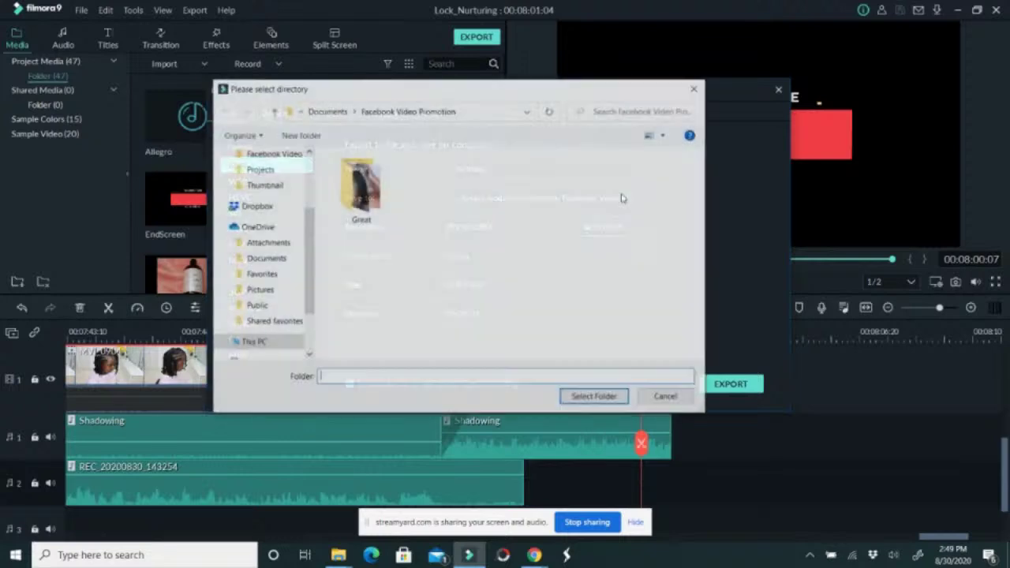
left_click(339, 112)
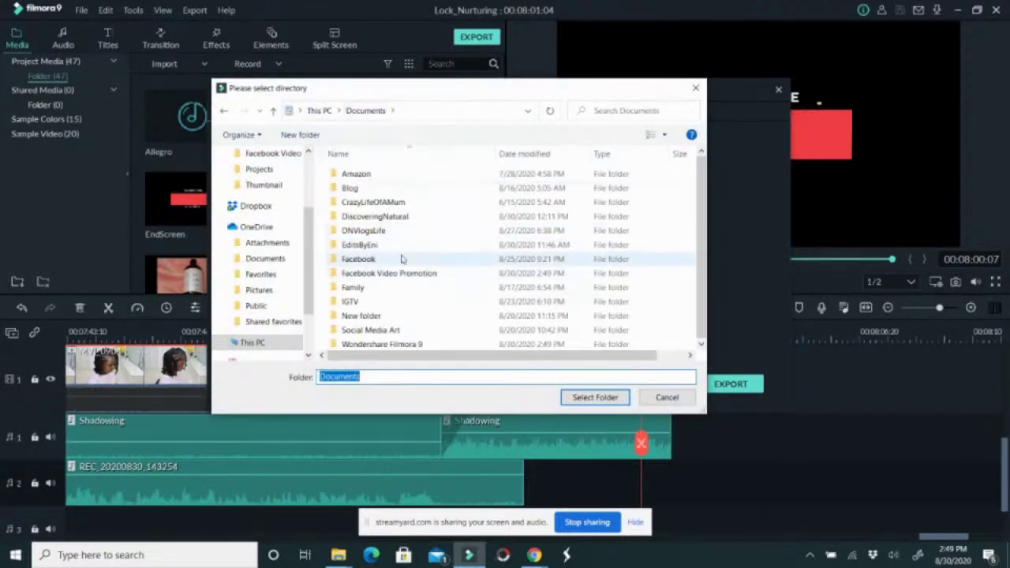
double_click(371, 217)
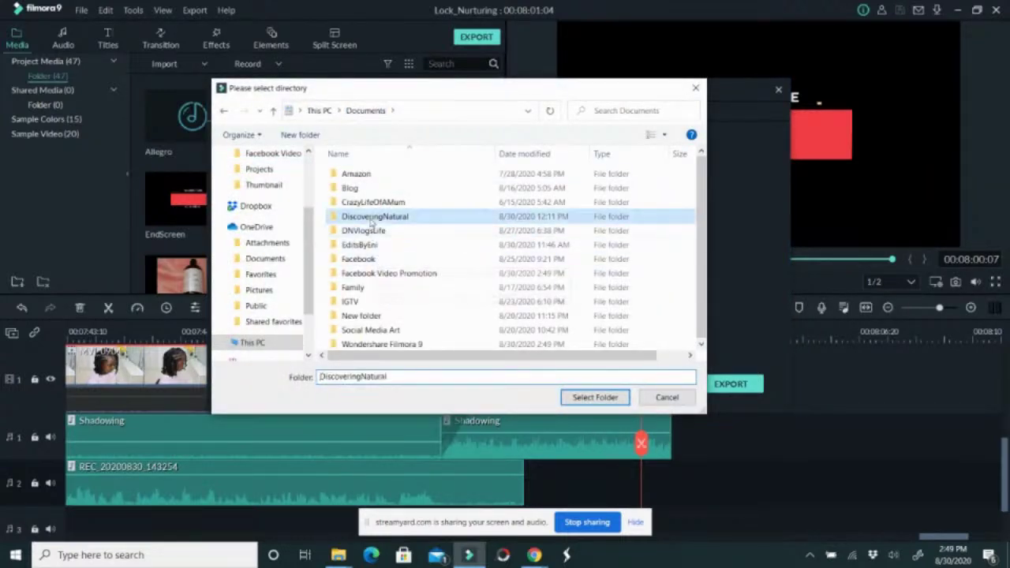
double_click(353, 287)
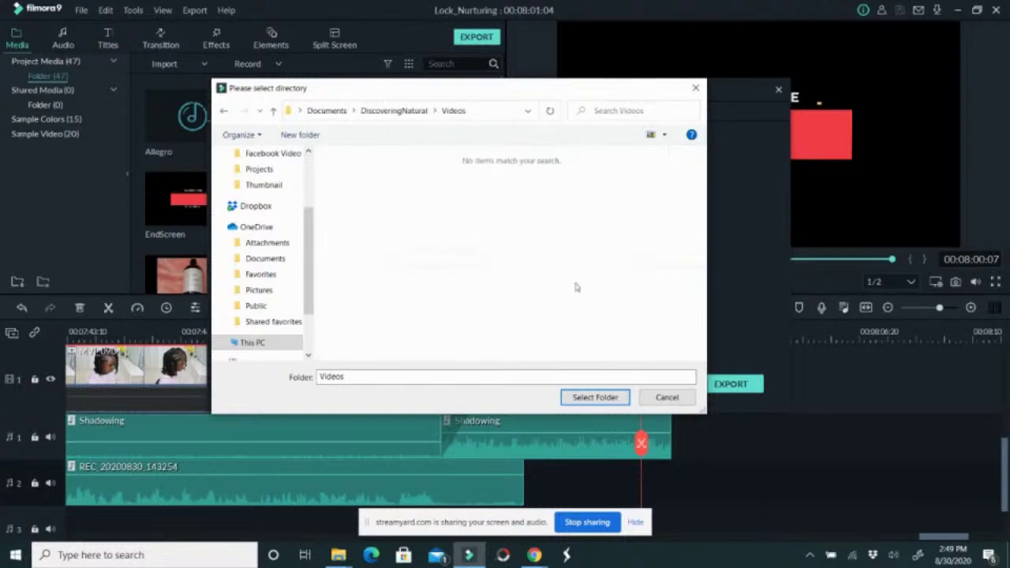
left_click(594, 398)
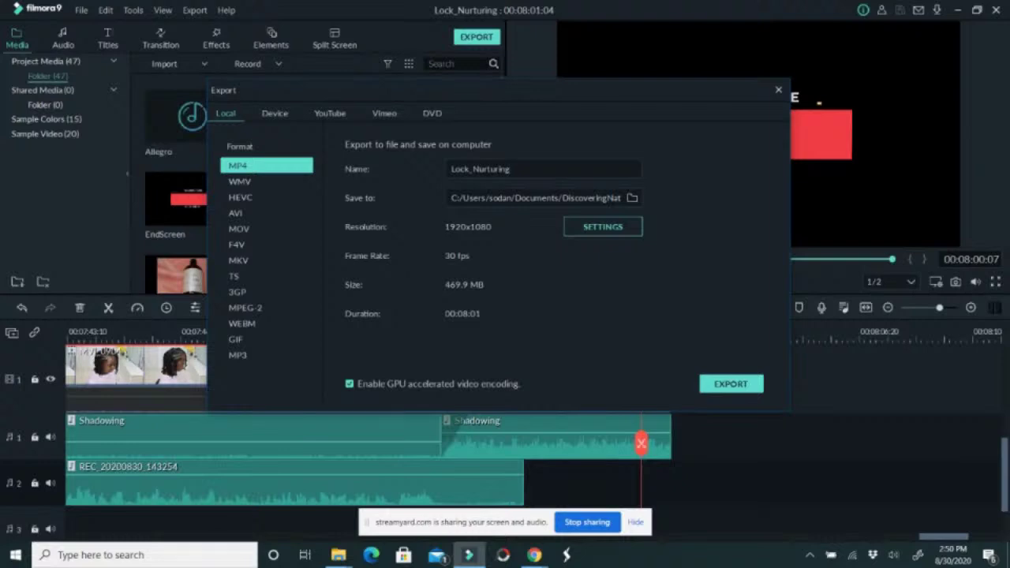
left_click(732, 387)
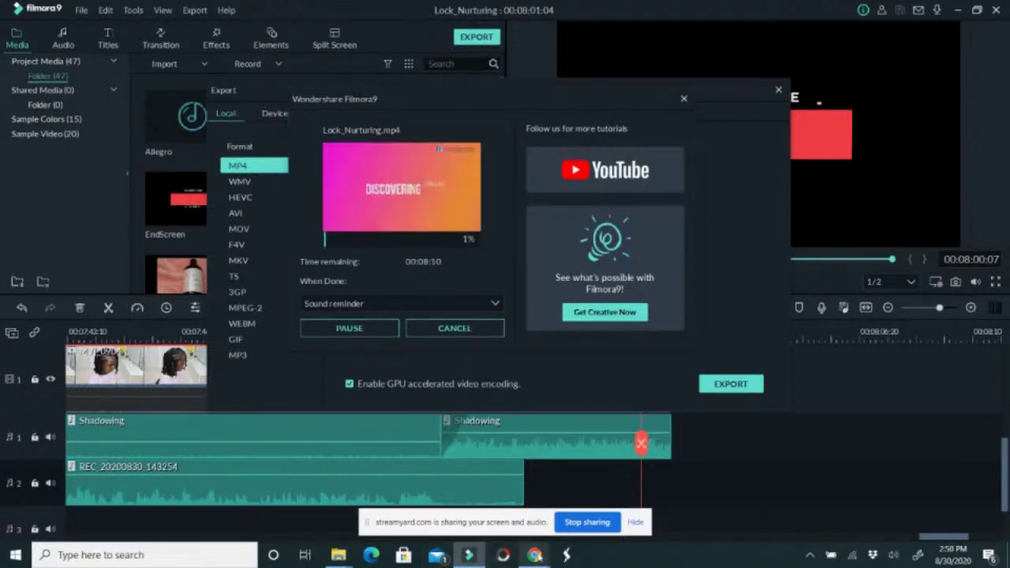
Switch to the StreamYard broadcast in Chrome and replace the shared screen with the host's camera in the live view.
mouse_move(535, 555)
left_click(466, 489)
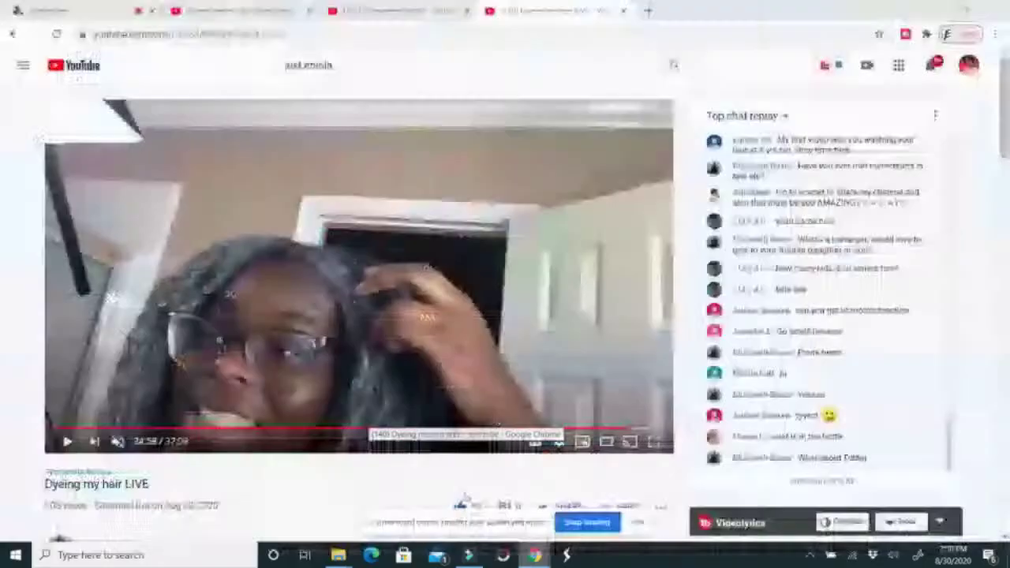
left_click(98, 16)
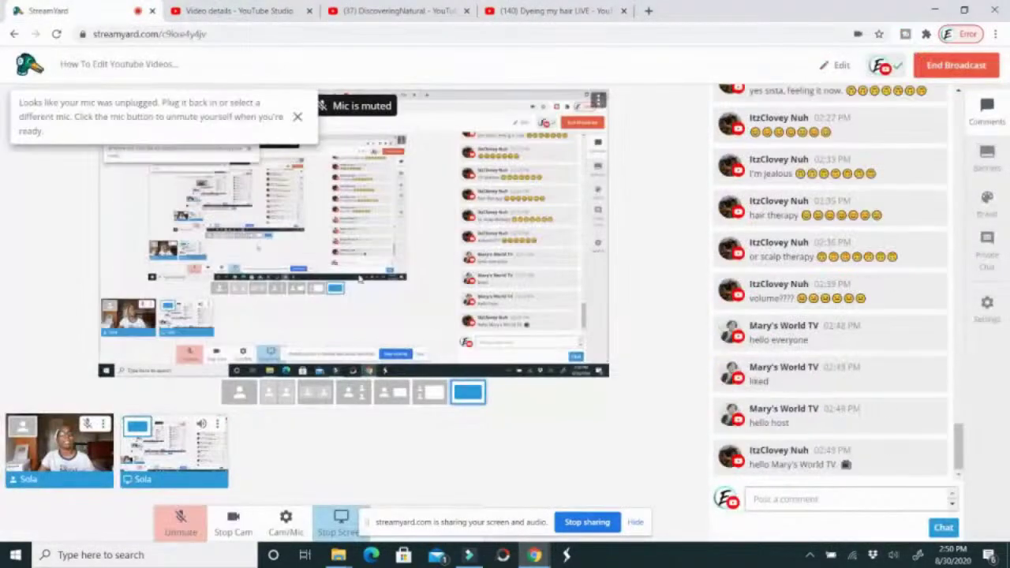
mouse_move(197, 444)
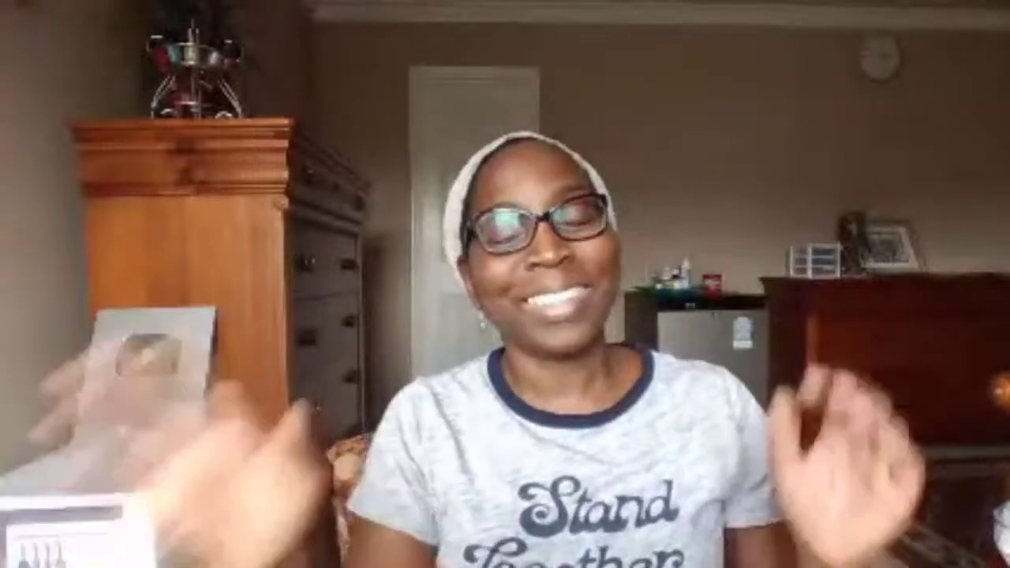